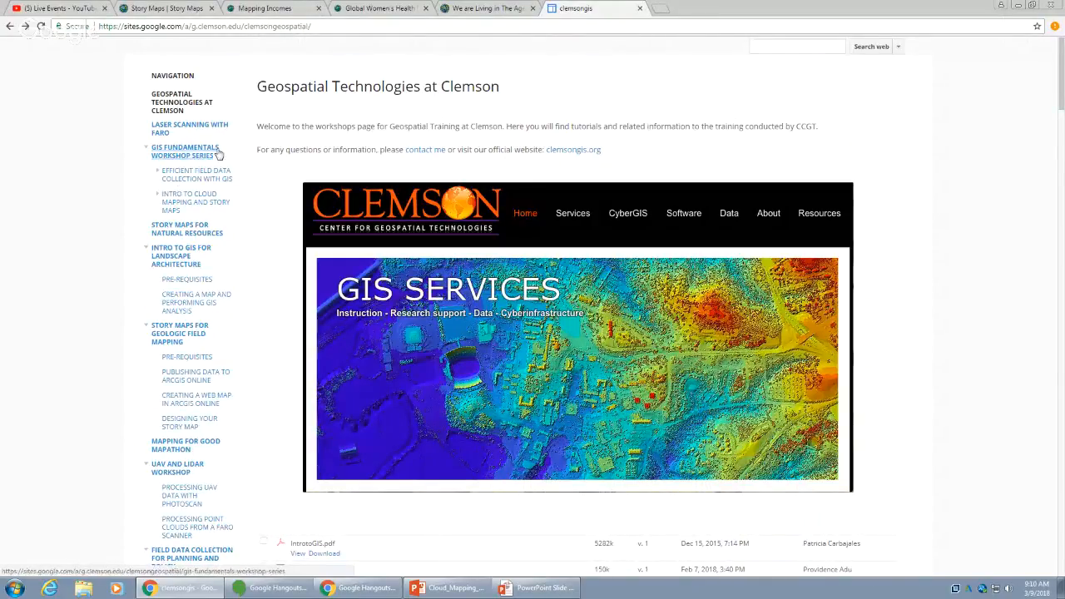
- Go through GIS Fundamentals Workshop Series to the Intro to Cloud Mapping and Story Maps page
click(180, 151)
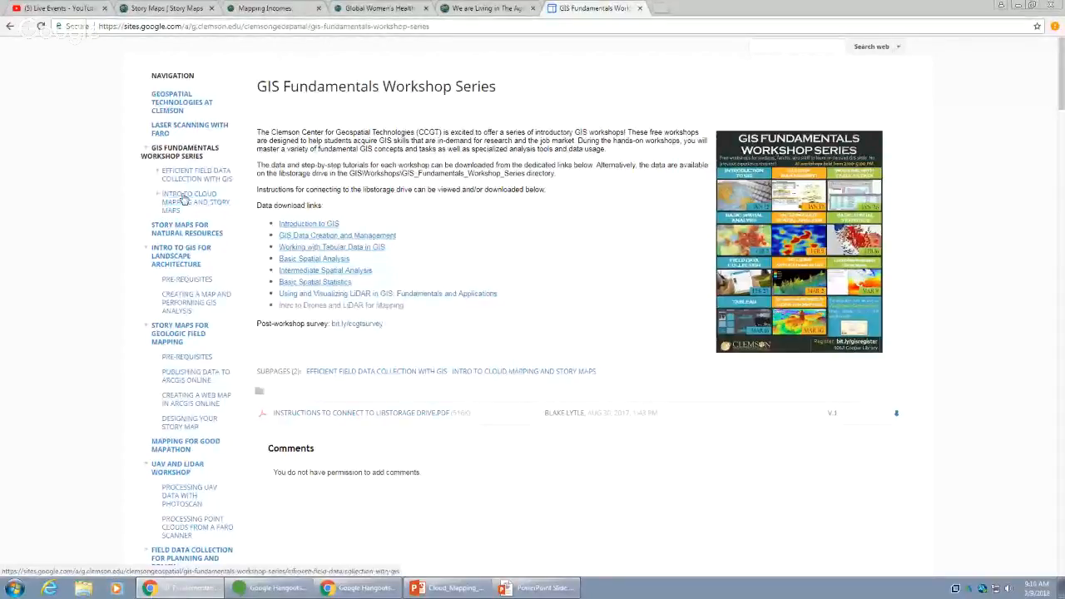
click(192, 201)
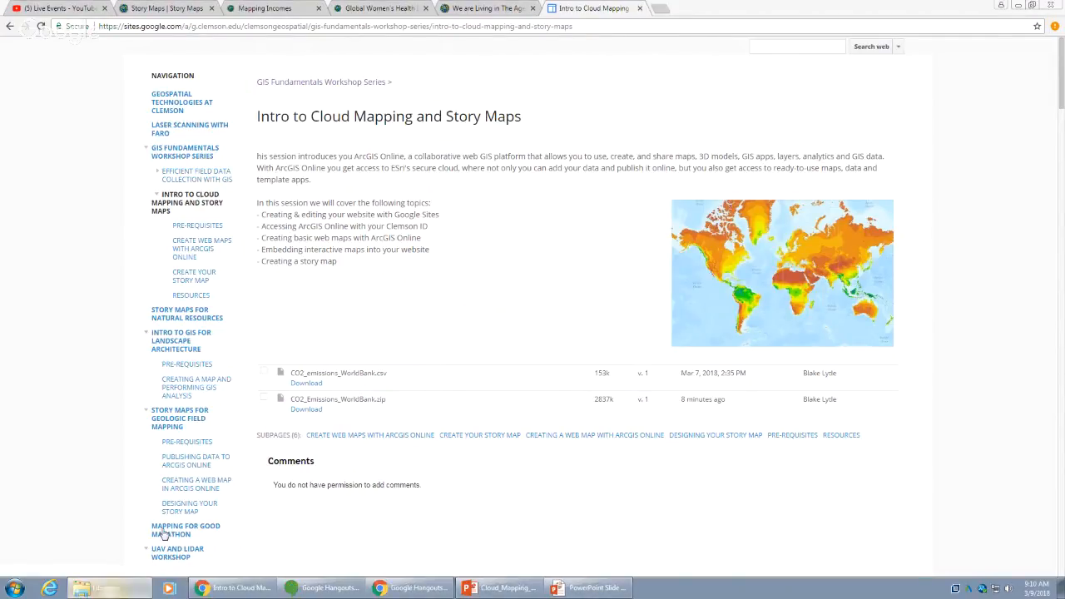
- Download CO2_emissions_WorldBank.csv and CO2_Emissions_WorldBank.zip from the workshop page
click(119, 593)
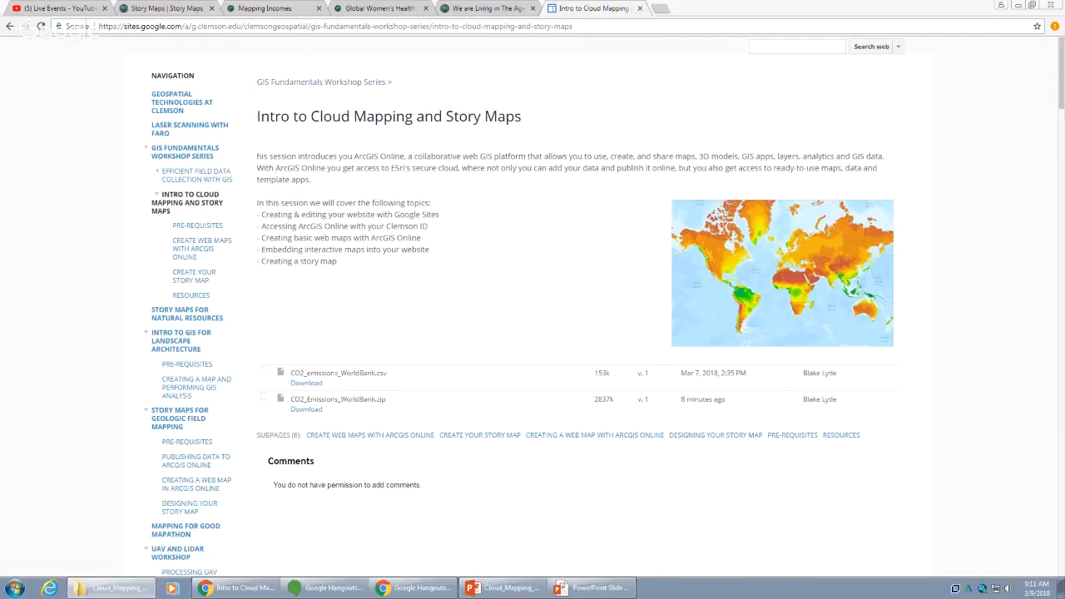
click(301, 385)
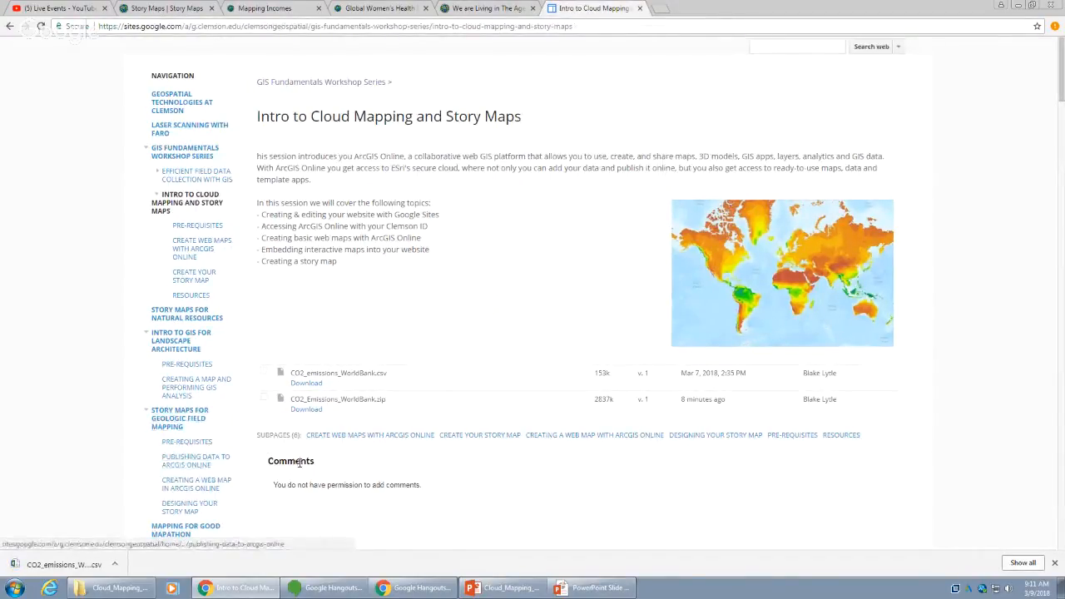
click(313, 416)
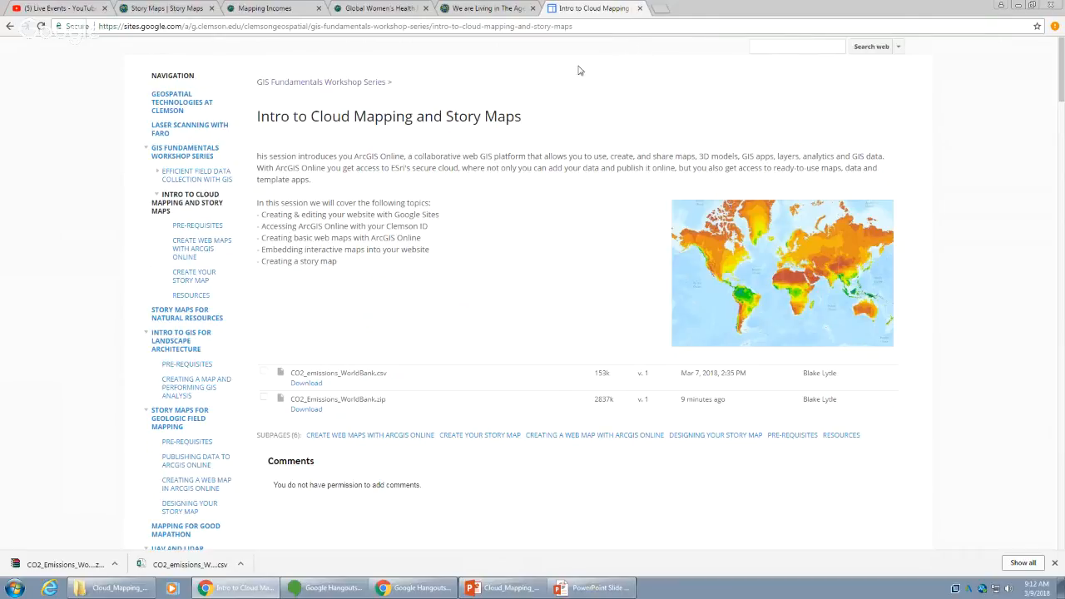
- Load storymaps.arcgis.com in a new browser tab
click(662, 10)
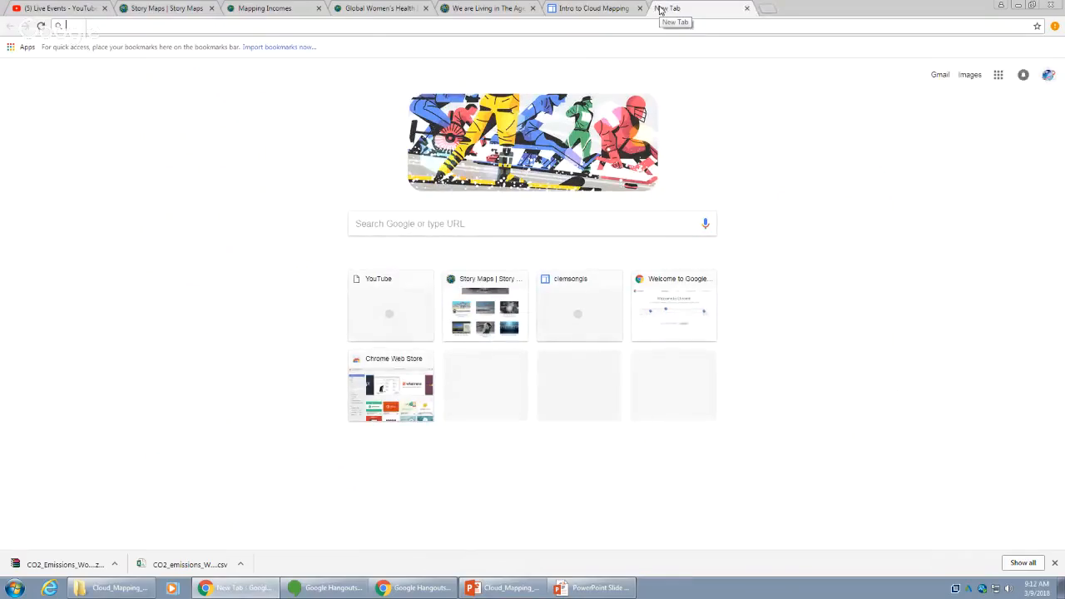
text(soty)
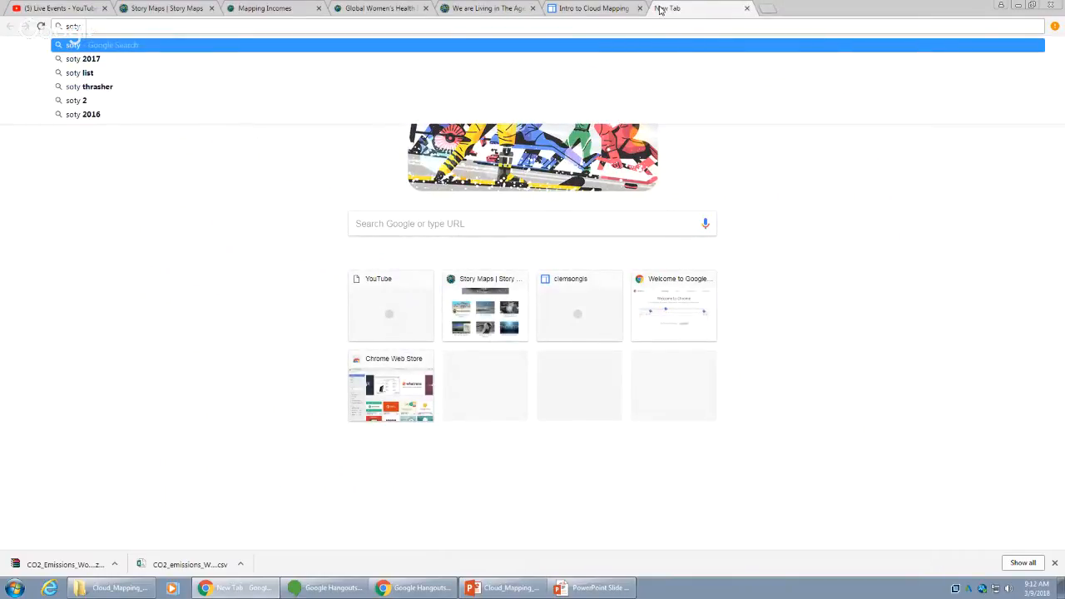
key(BackSpace)
key(BackSpace)
key(BackSpace)
text(yt)
key(BackSpace)
key(BackSpace)
text(yo)
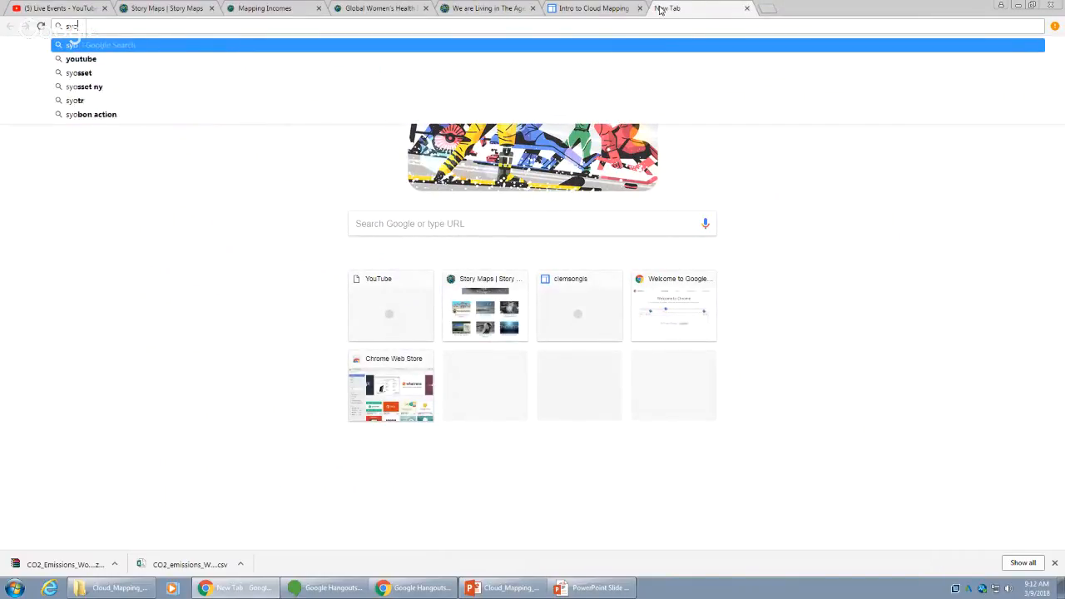
key(BackSpace)
text(toryma)
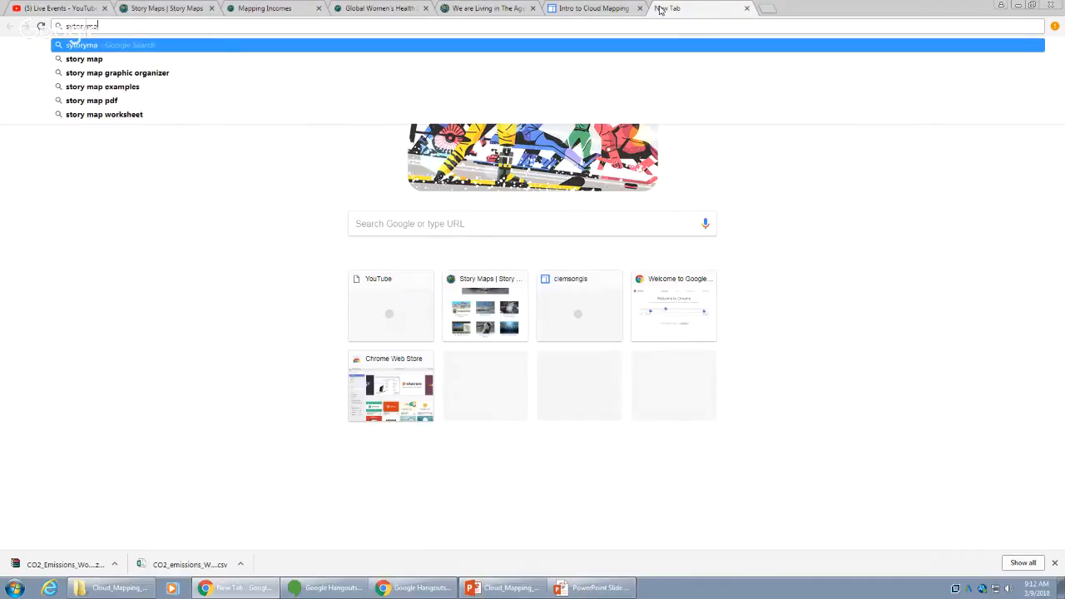
key(BackSpace)
key(BackSpace)
key(BackSpace)
key(BackSpace)
key(BackSpace)
key(BackSpace)
key(BackSpace)
key(BackSpace)
text(storymaps)
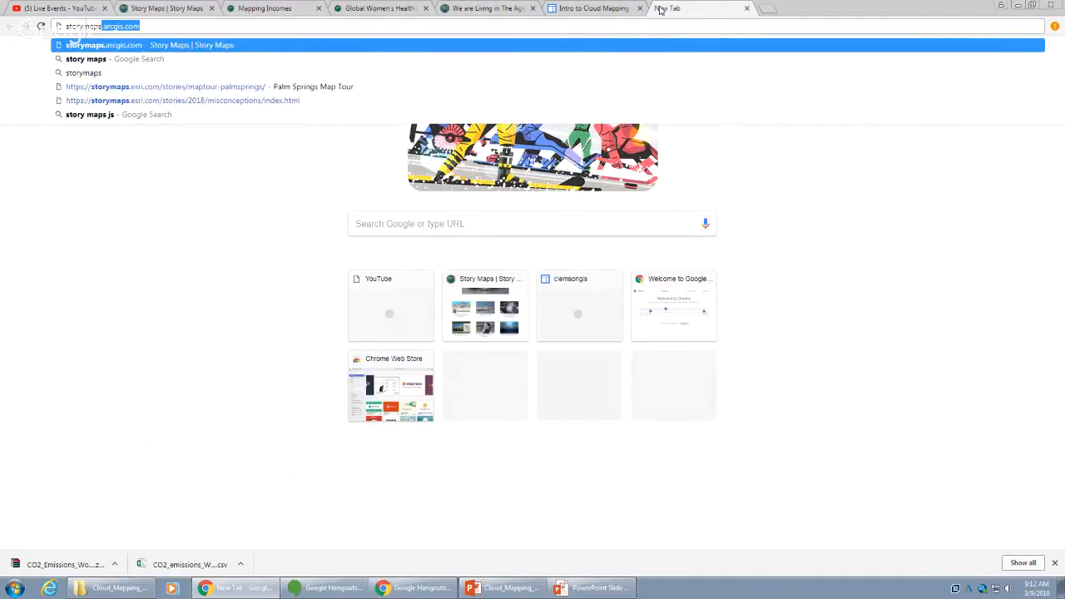
text(.arc)
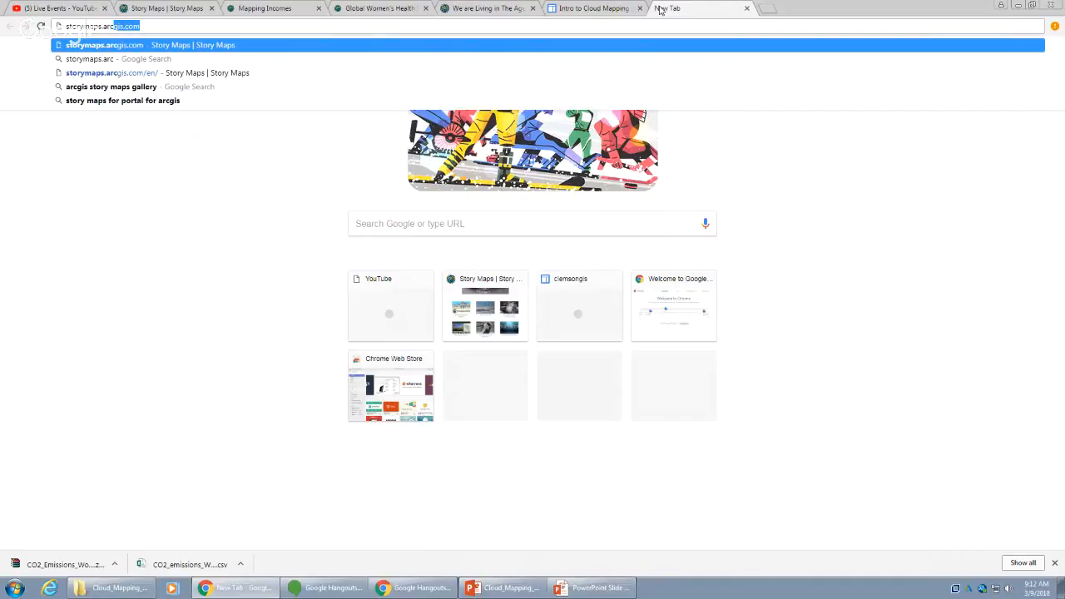
text(gis.com)
key(Return)
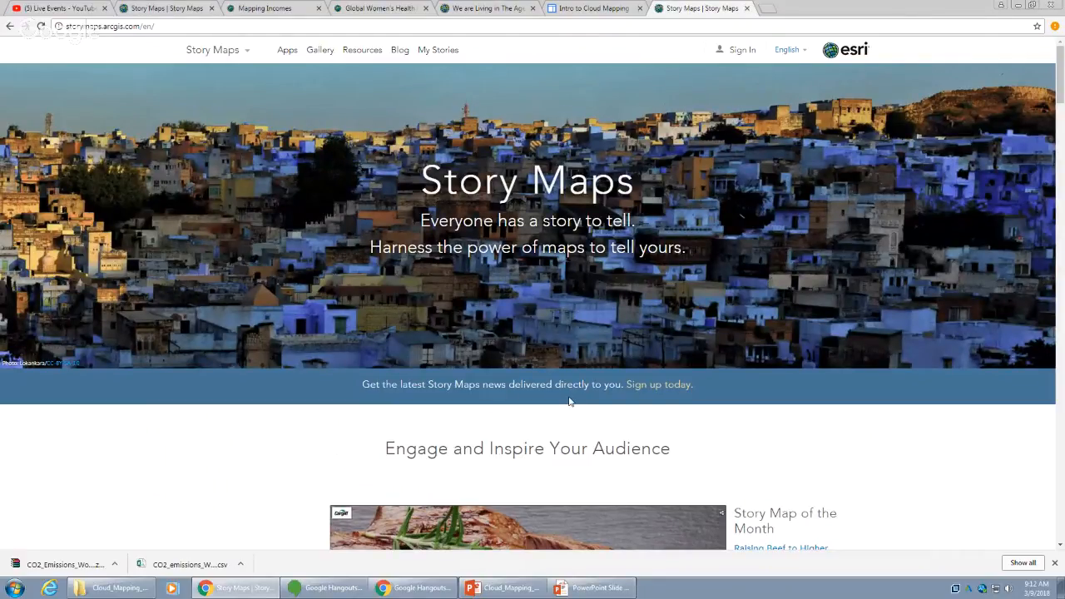
- Close the downloads bar and scroll to the featured story maps, such as Mapping Incomes
click(1055, 565)
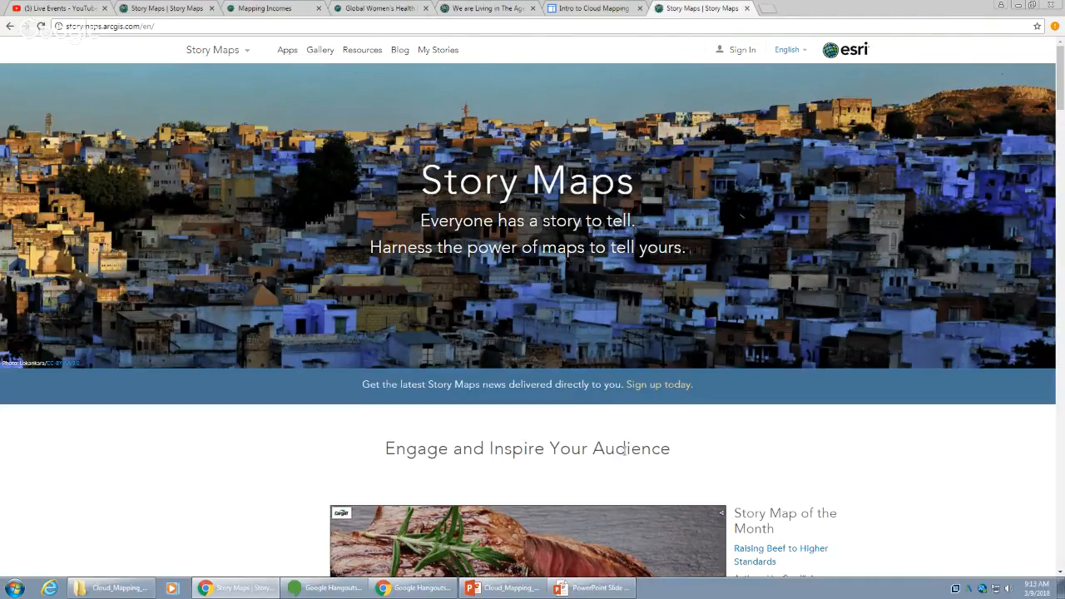
scroll(620, 423, down, 3)
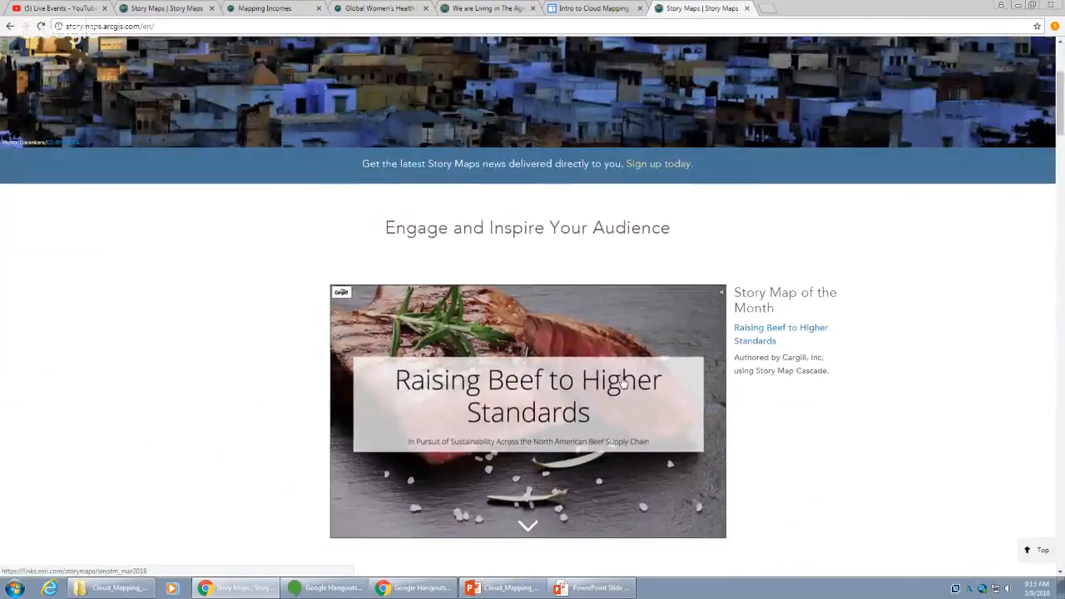
scroll(623, 382, down, 3)
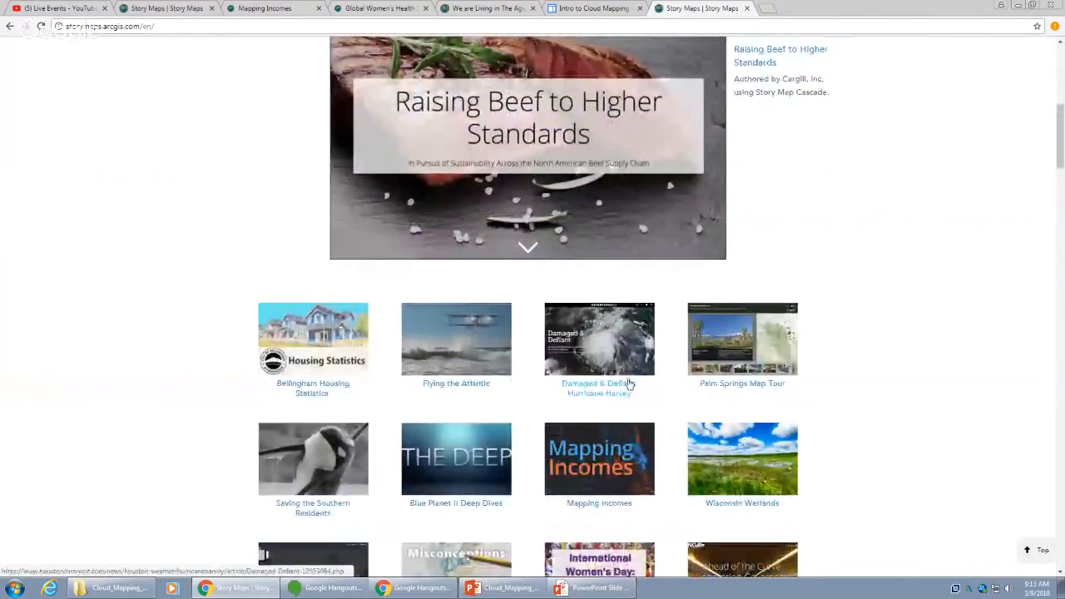
scroll(629, 384, up, 6)
scroll(629, 384, down, 3)
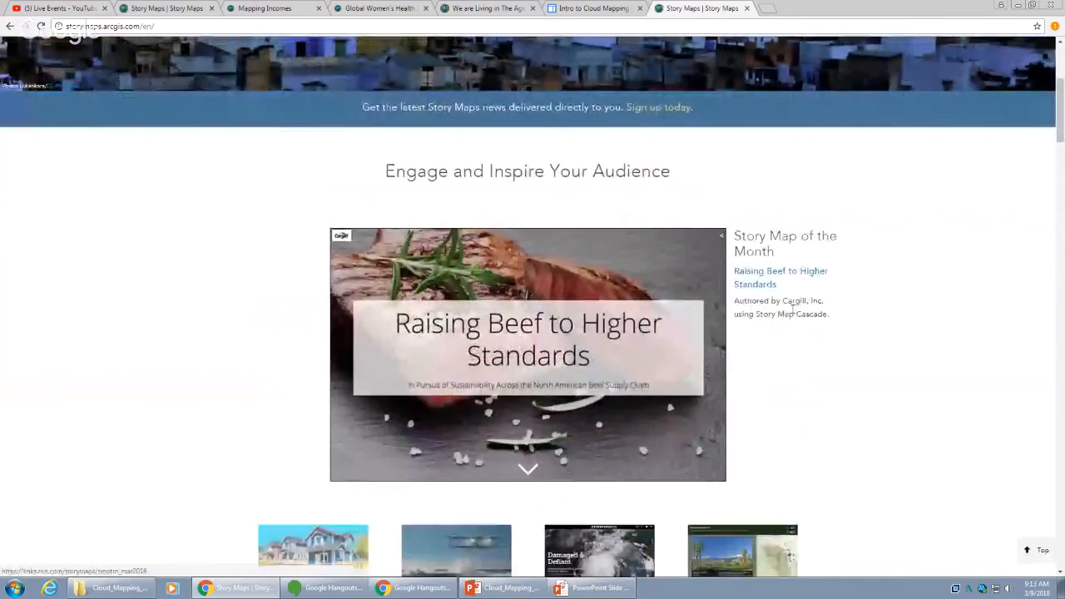
scroll(749, 309, down, 3)
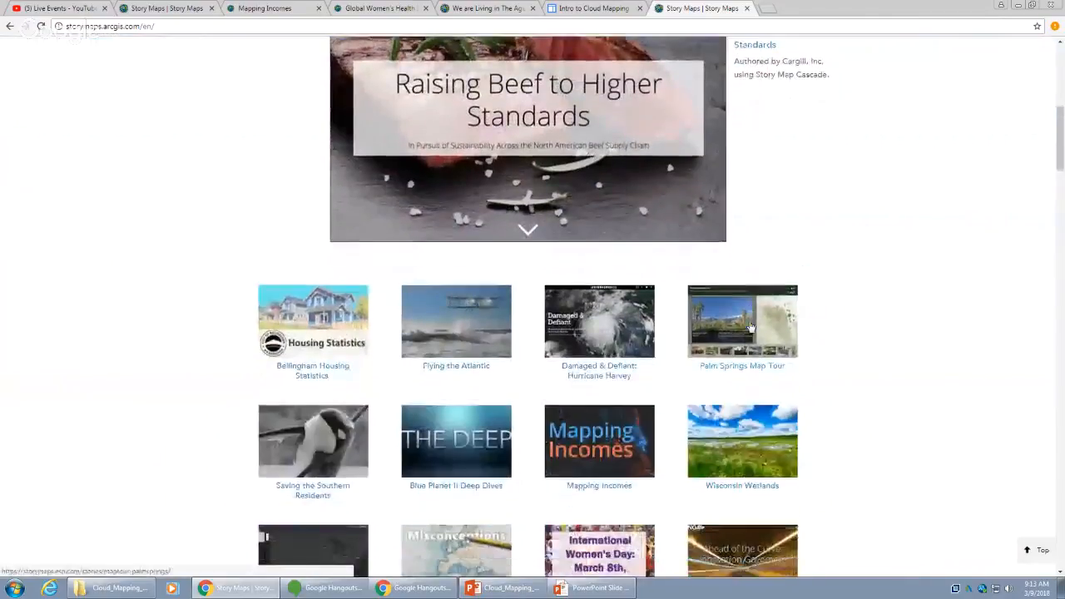
scroll(751, 327, down, 1)
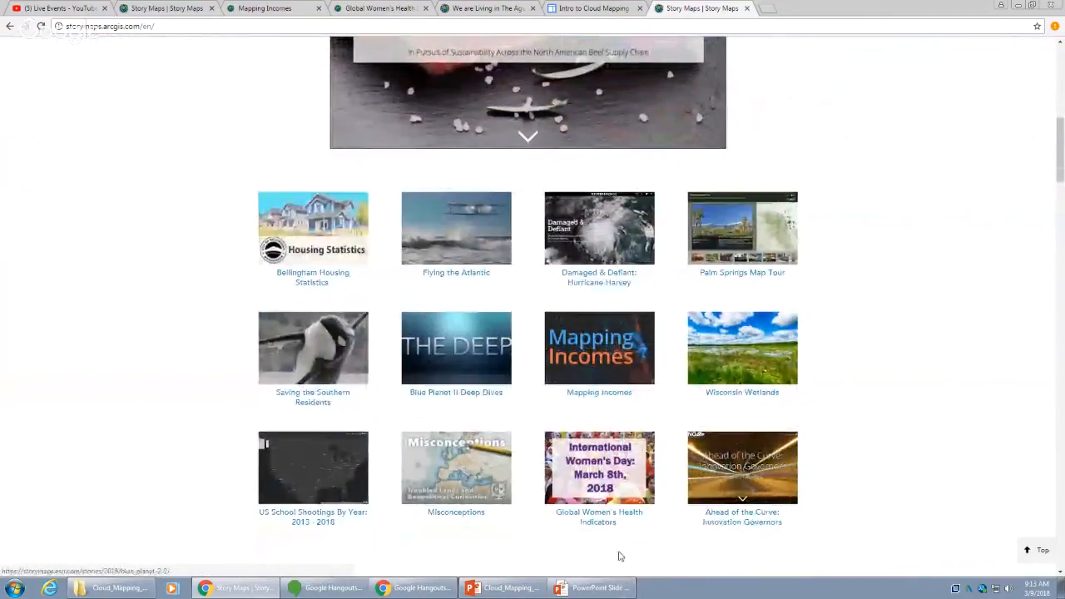
scroll(554, 407, down, 3)
scroll(558, 408, up, 10)
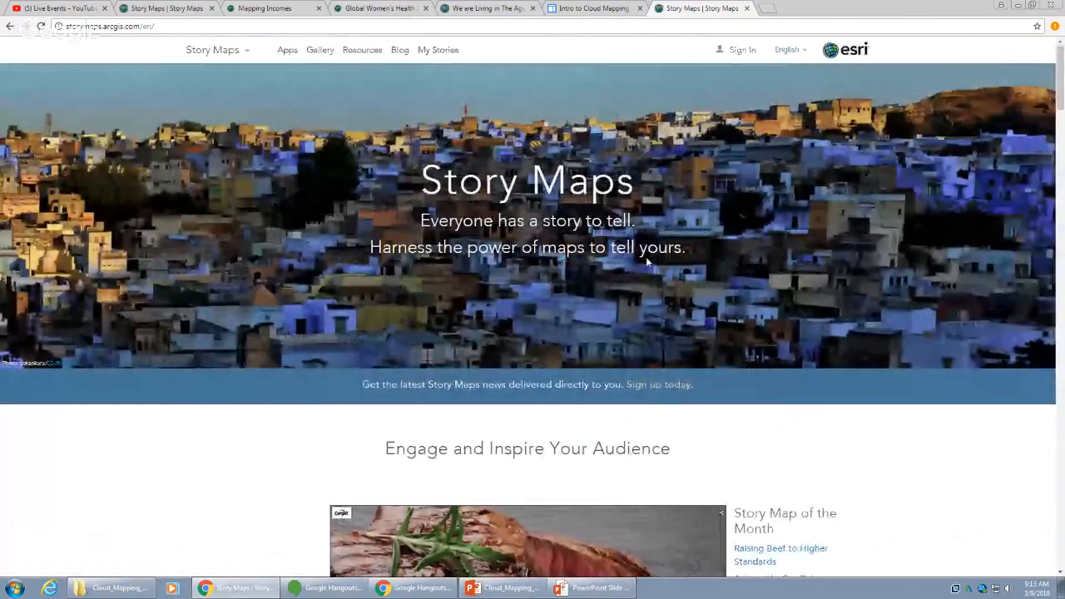
scroll(613, 295, down, 8)
scroll(601, 306, down, 1)
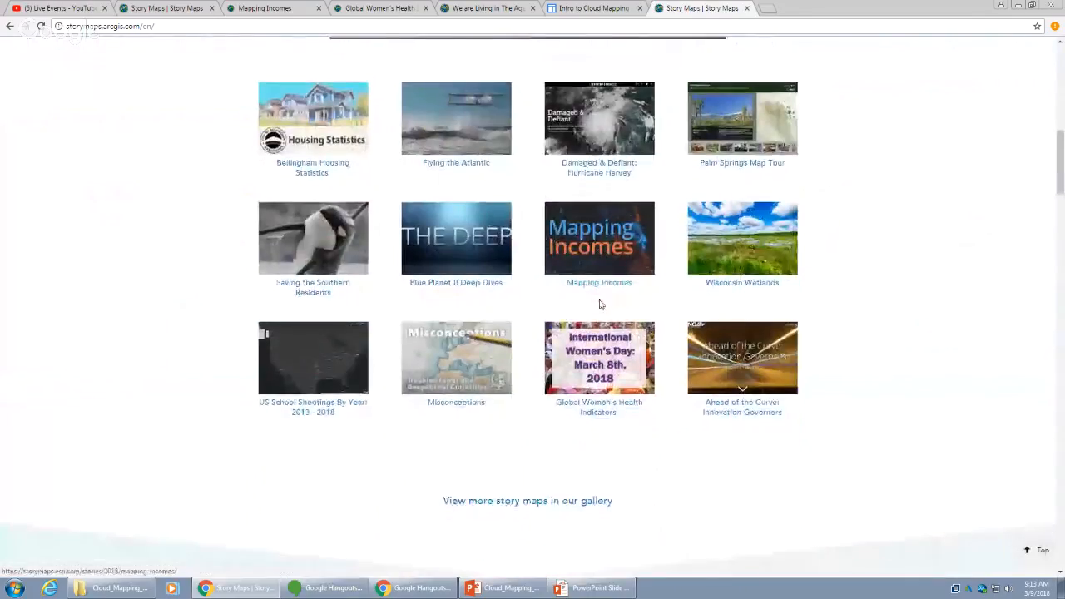
scroll(601, 306, up, 3)
scroll(601, 305, down, 2)
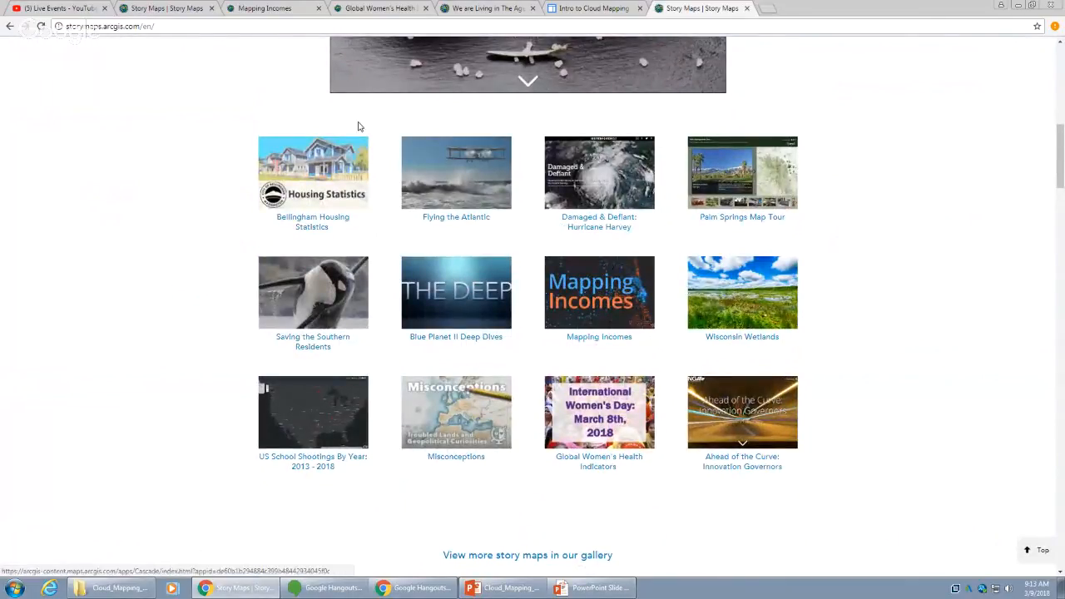
- Switch to the Mapping Incomes story and move its tab to the end of the tab bar
click(274, 7)
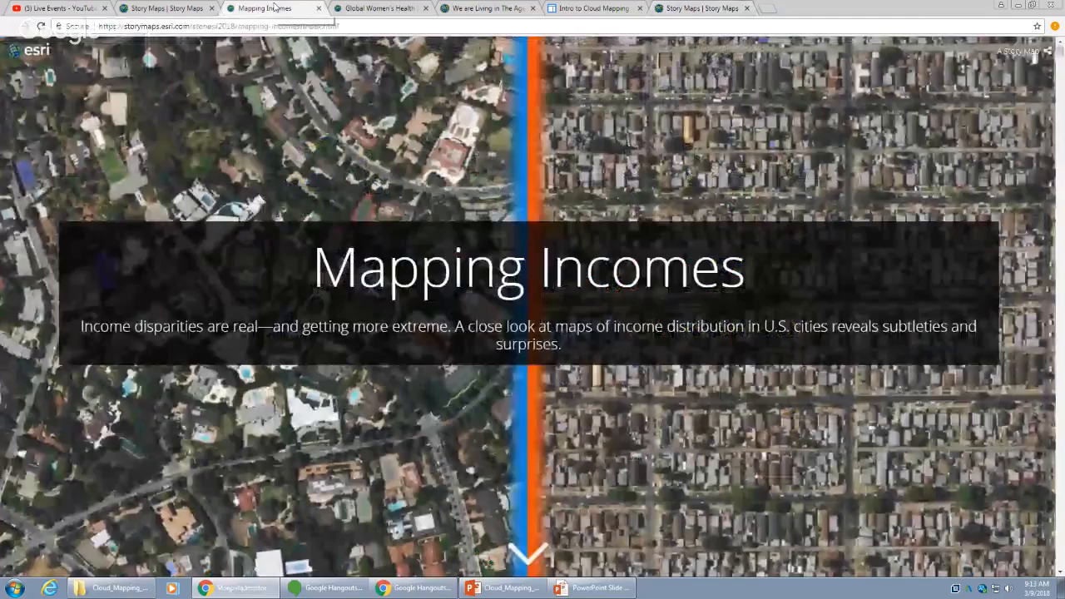
drag(274, 7, 749, 10)
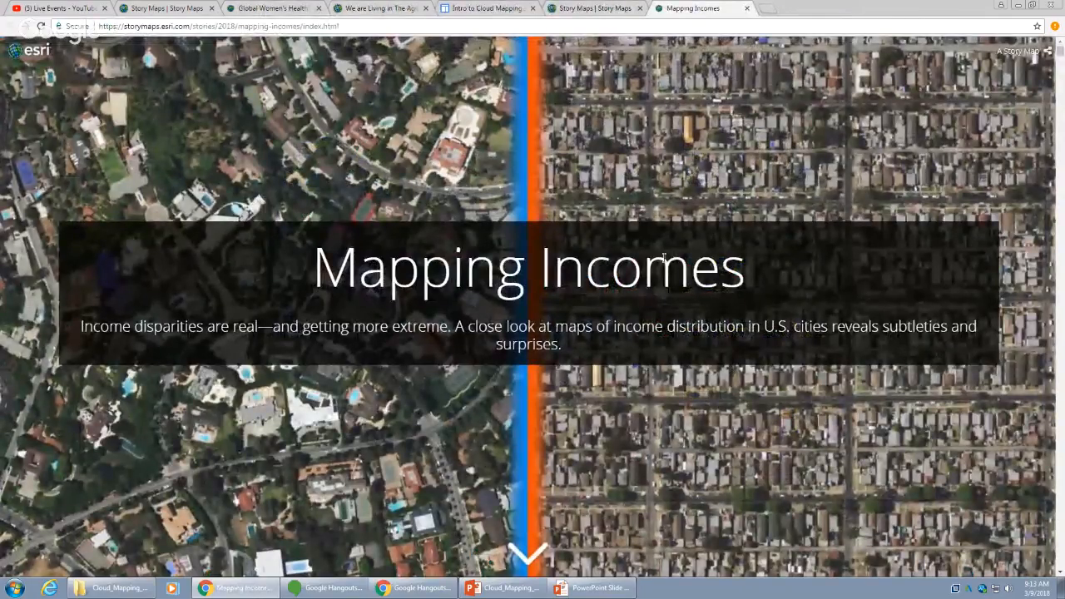
drag(422, 267, 611, 269)
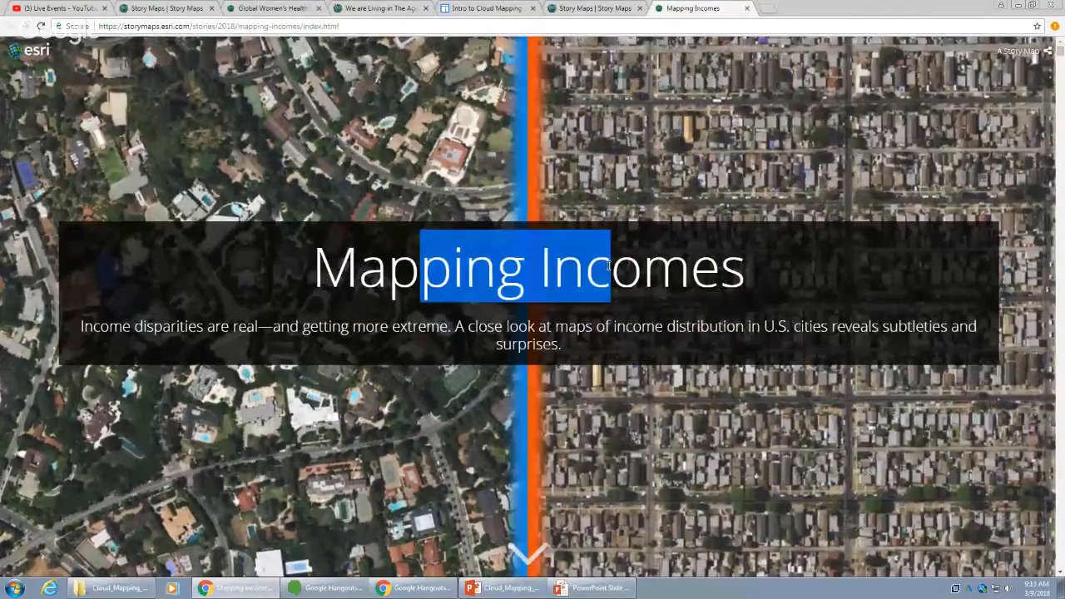
click(744, 270)
- Scroll through the Mapping Incomes intro and the Map 1: Predominance captions
scroll(631, 268, down, 5)
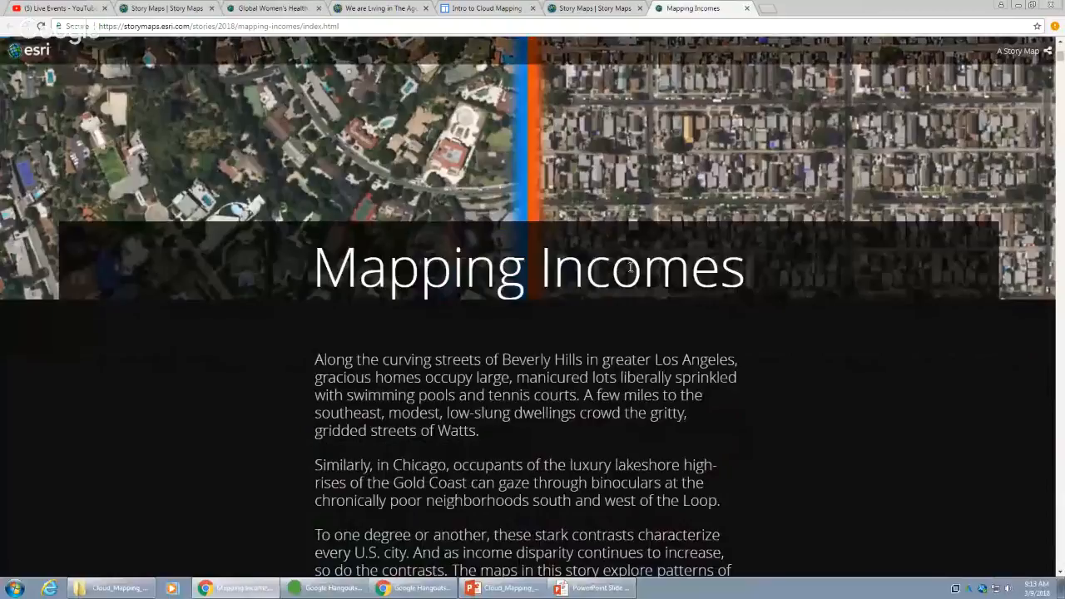
scroll(631, 267, down, 3)
scroll(630, 271, up, 3)
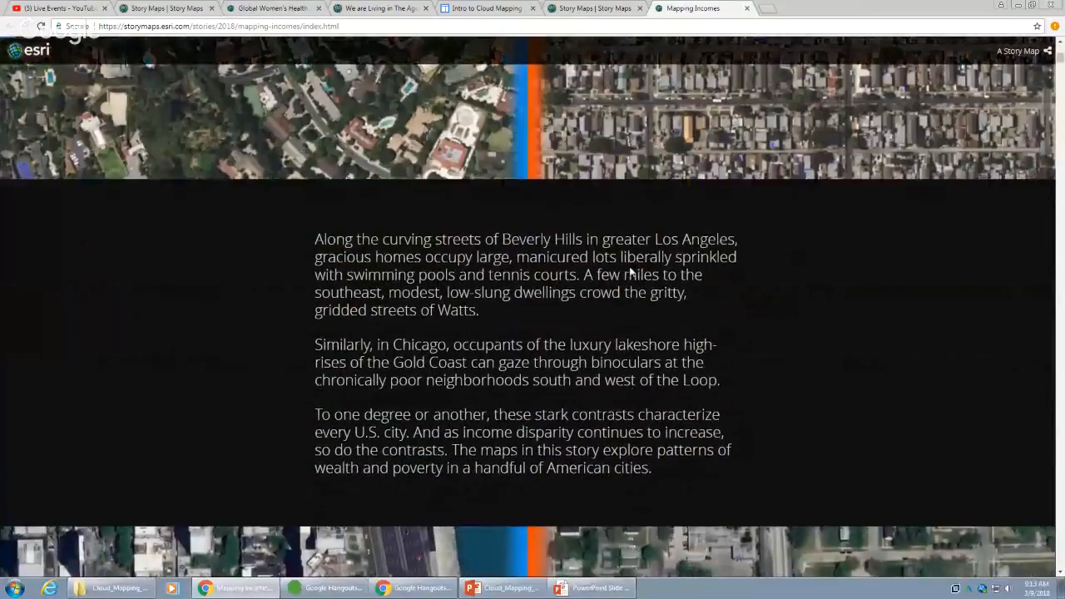
scroll(630, 271, up, 3)
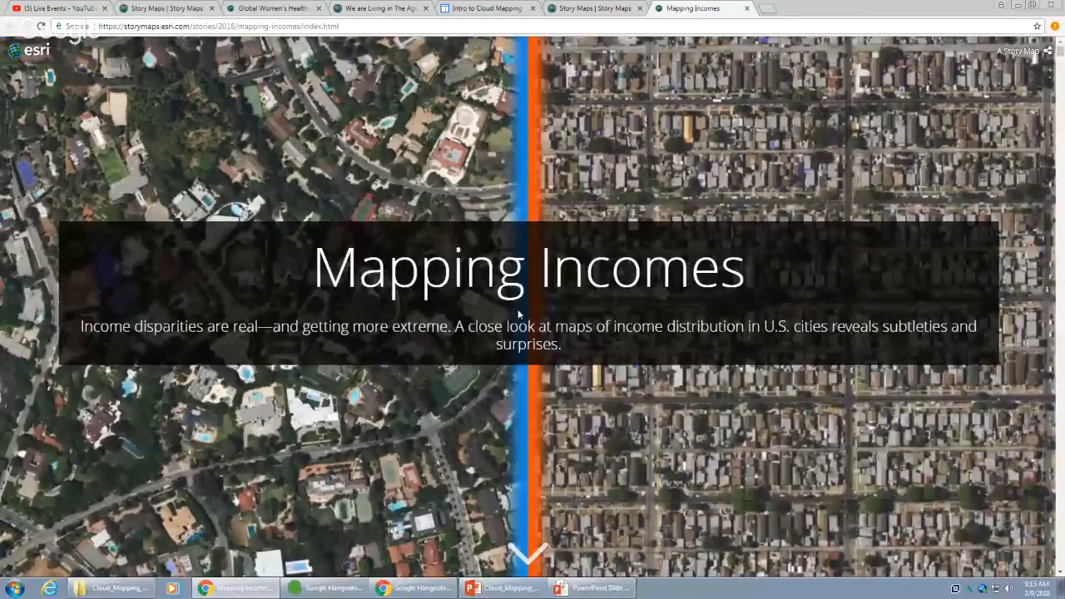
scroll(651, 161, down, 5)
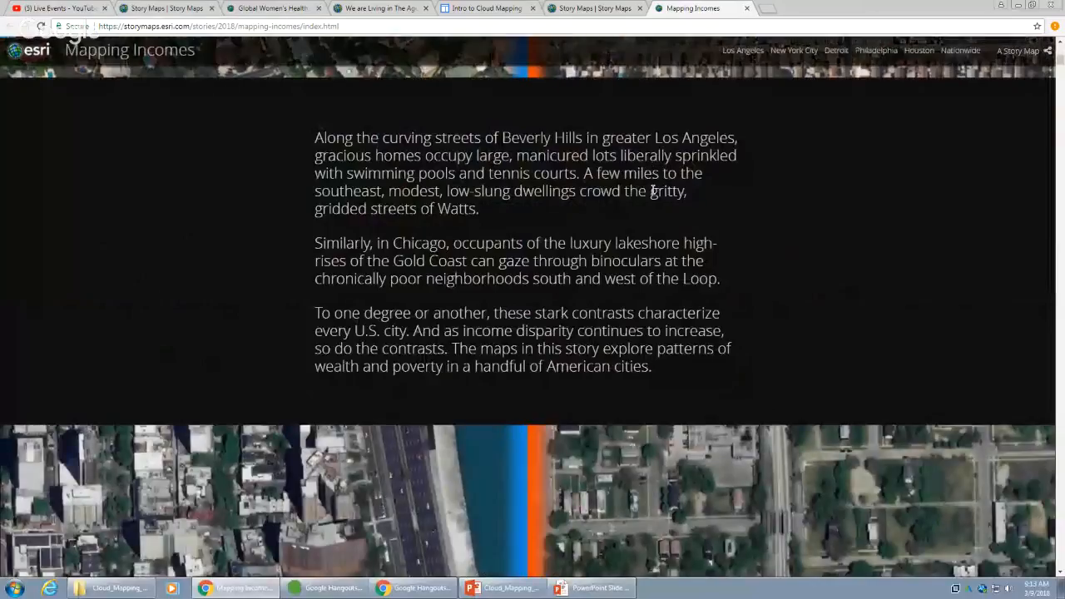
scroll(654, 193, down, 4)
scroll(654, 193, down, 5)
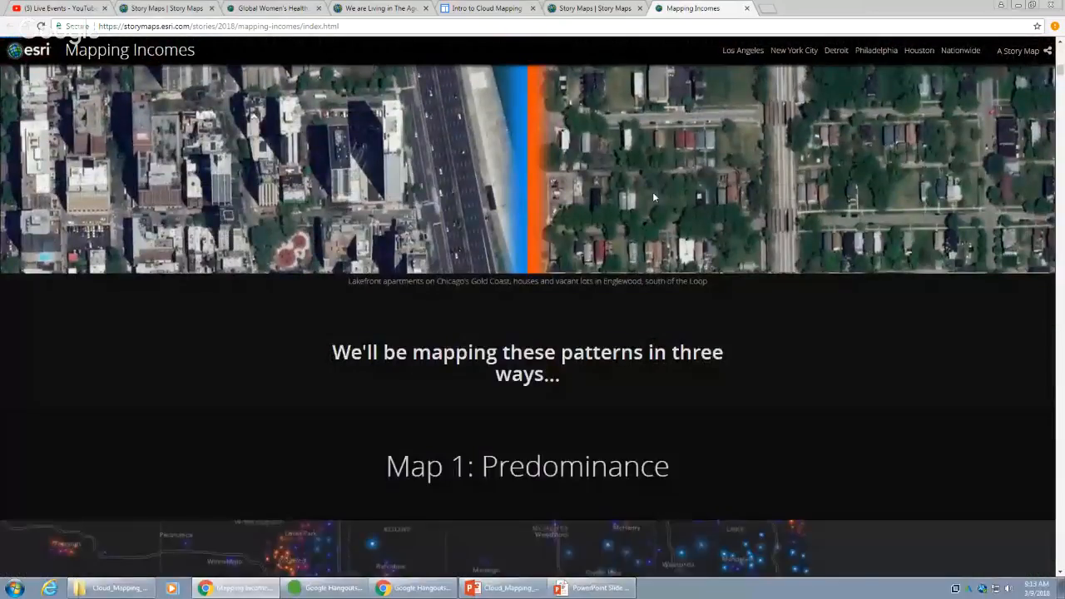
scroll(655, 198, up, 3)
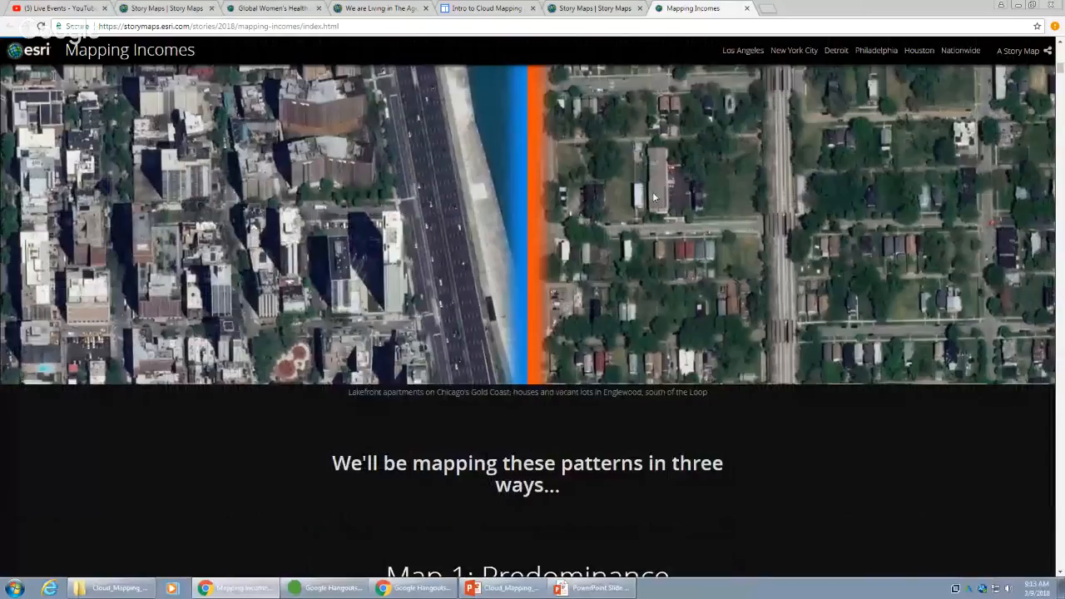
scroll(655, 197, up, 10)
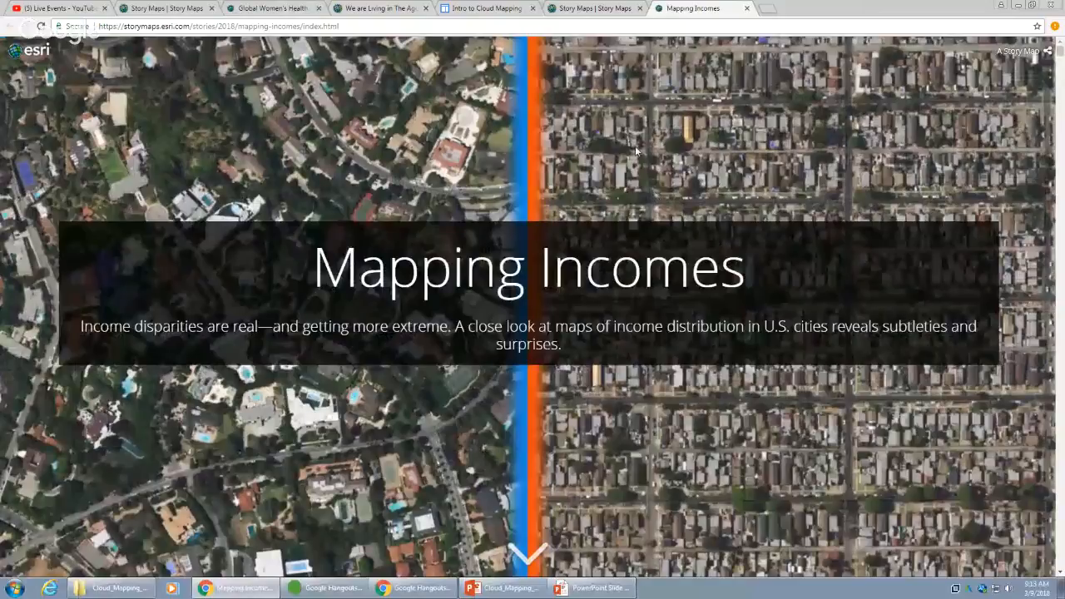
scroll(565, 383, down, 3)
scroll(565, 383, down, 5)
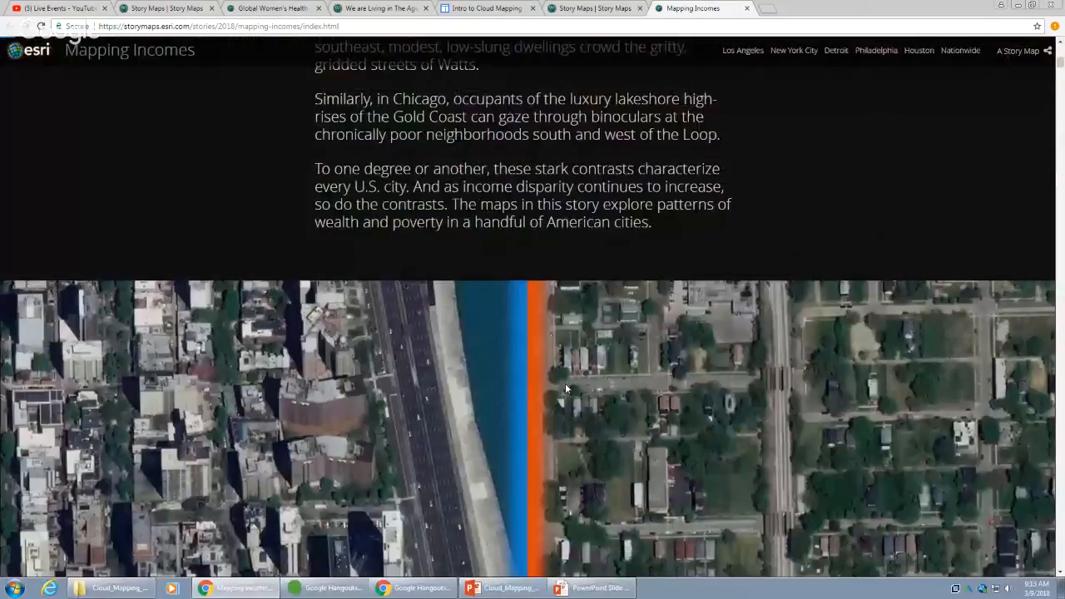
scroll(565, 383, down, 3)
scroll(566, 387, down, 4)
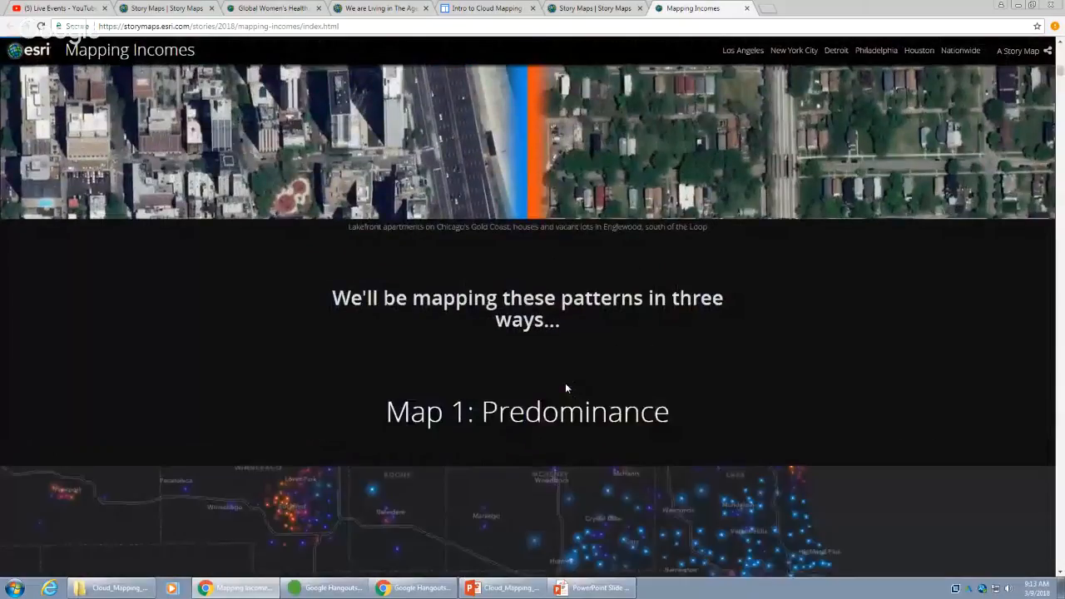
scroll(565, 387, up, 3)
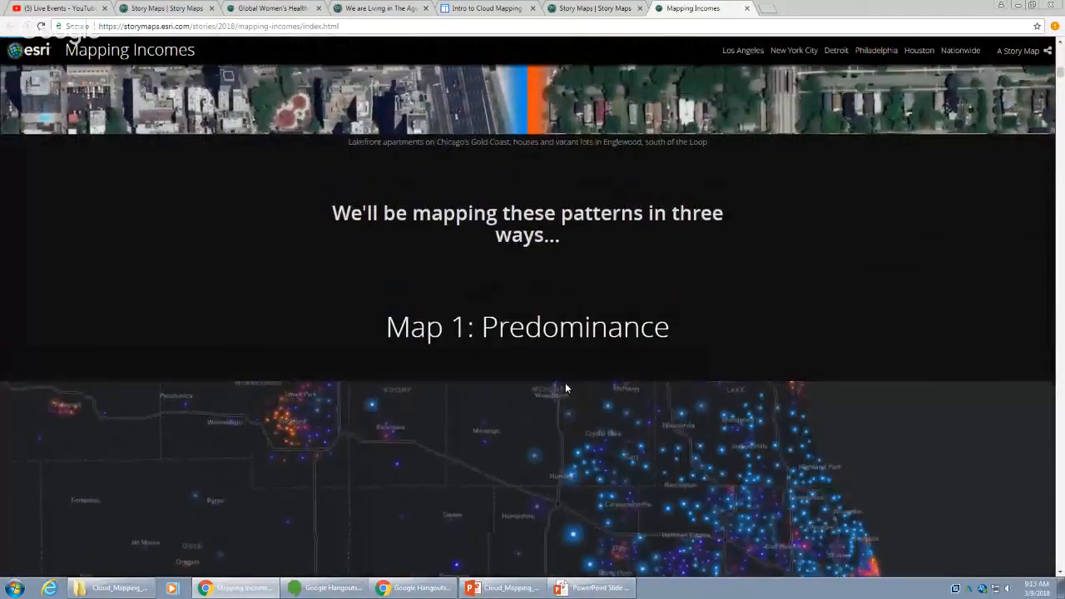
scroll(565, 387, down, 5)
scroll(566, 388, down, 2)
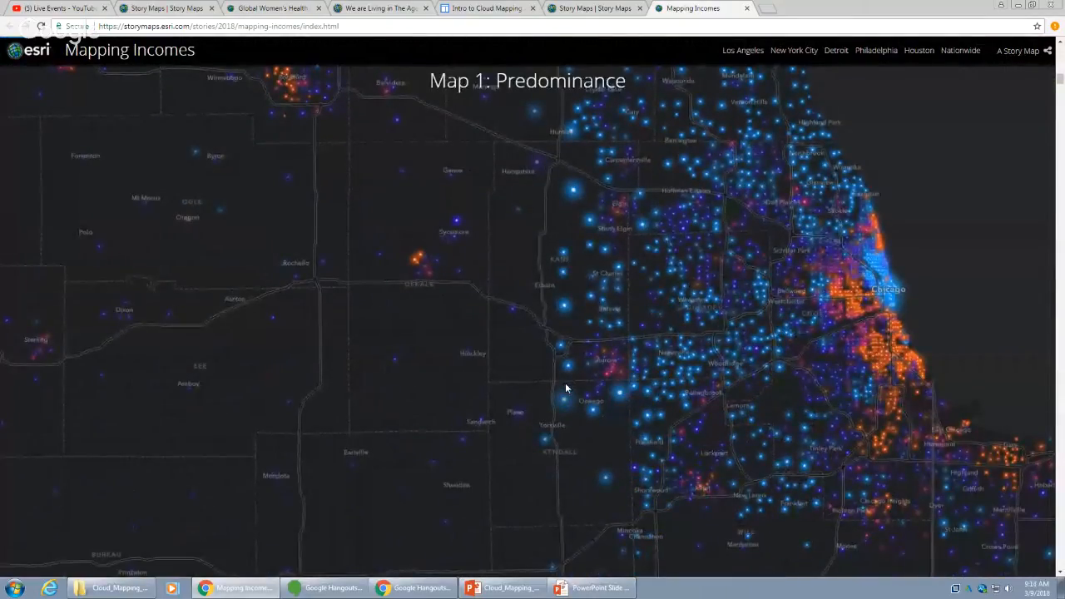
- Continue scrolling to Map 2: Wealth and Poverty Concentrations around Chicago
scroll(565, 388, down, 2)
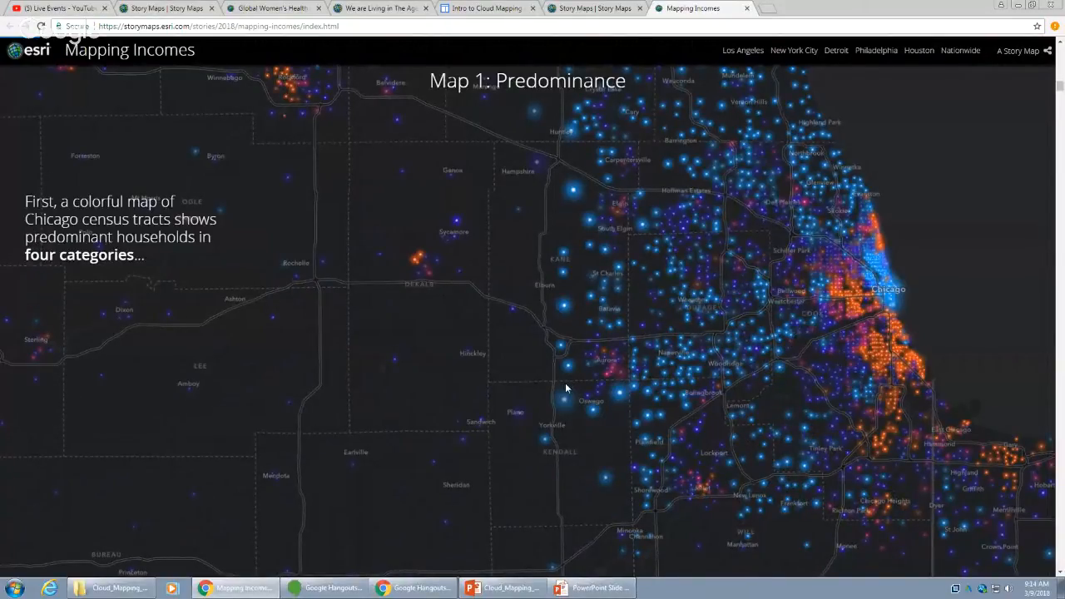
scroll(603, 379, down, 5)
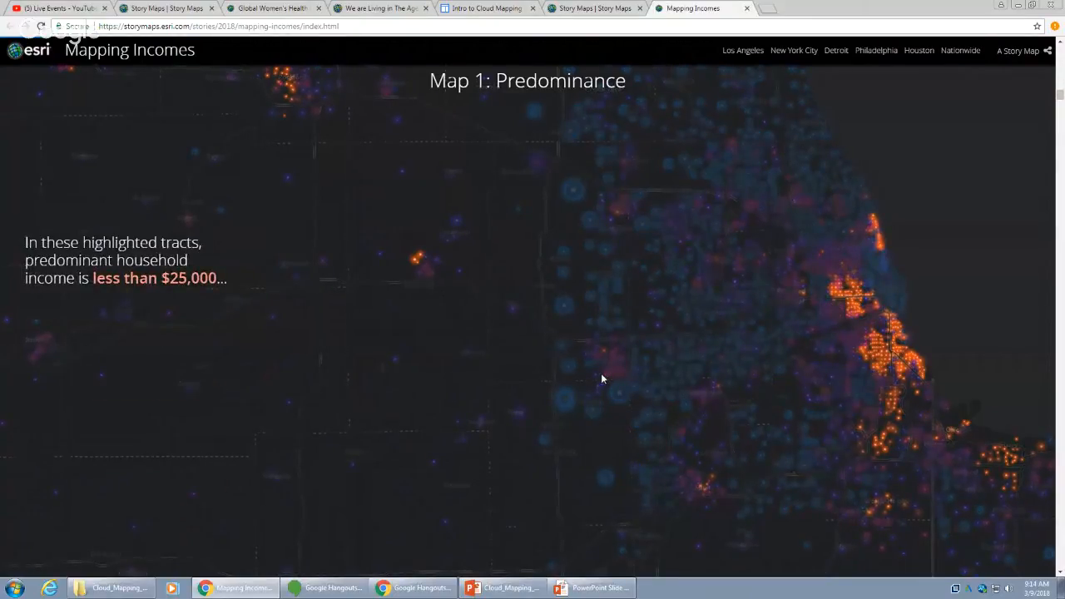
scroll(602, 378, down, 5)
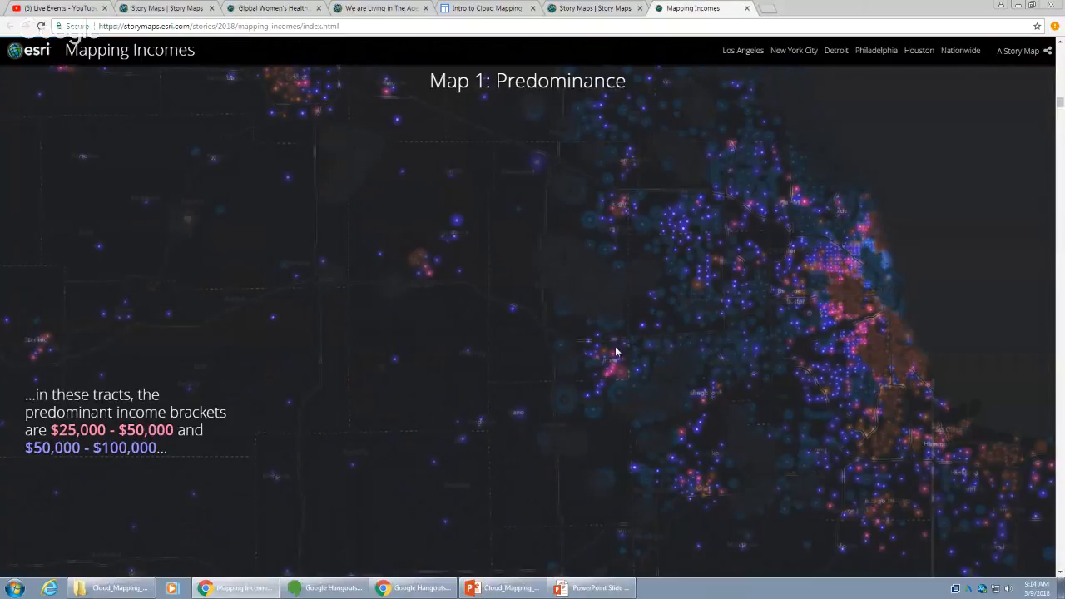
scroll(614, 354, down, 5)
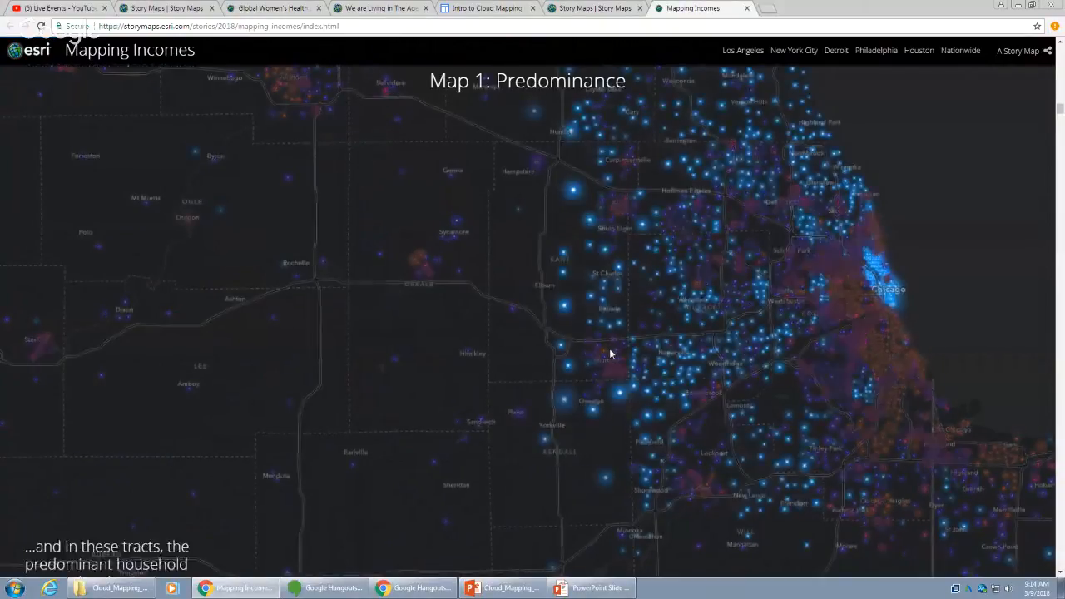
scroll(611, 354, up, 10)
scroll(611, 354, down, 3)
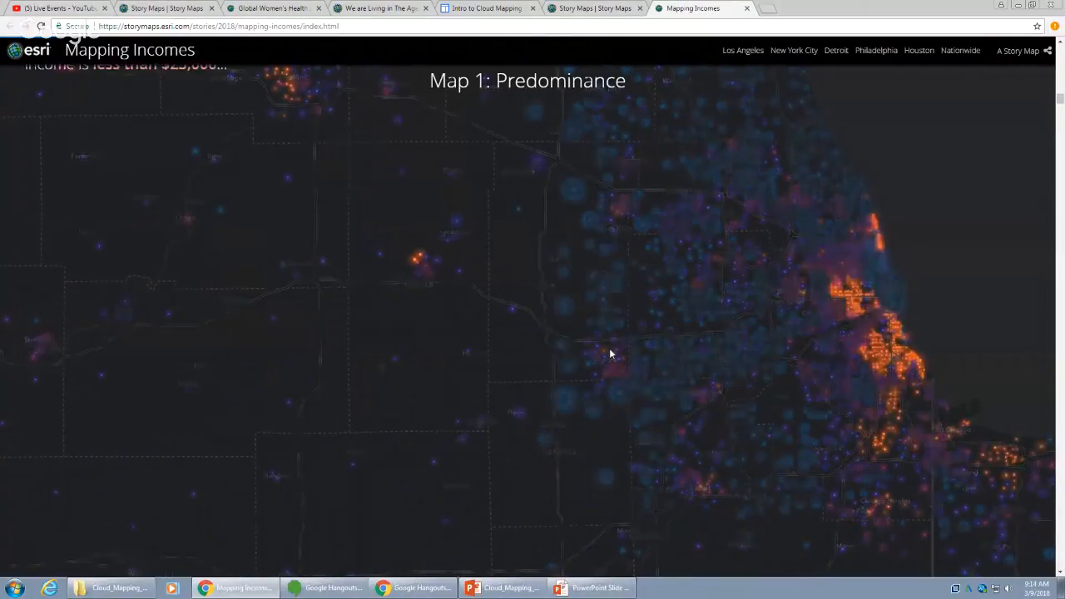
scroll(610, 353, down, 5)
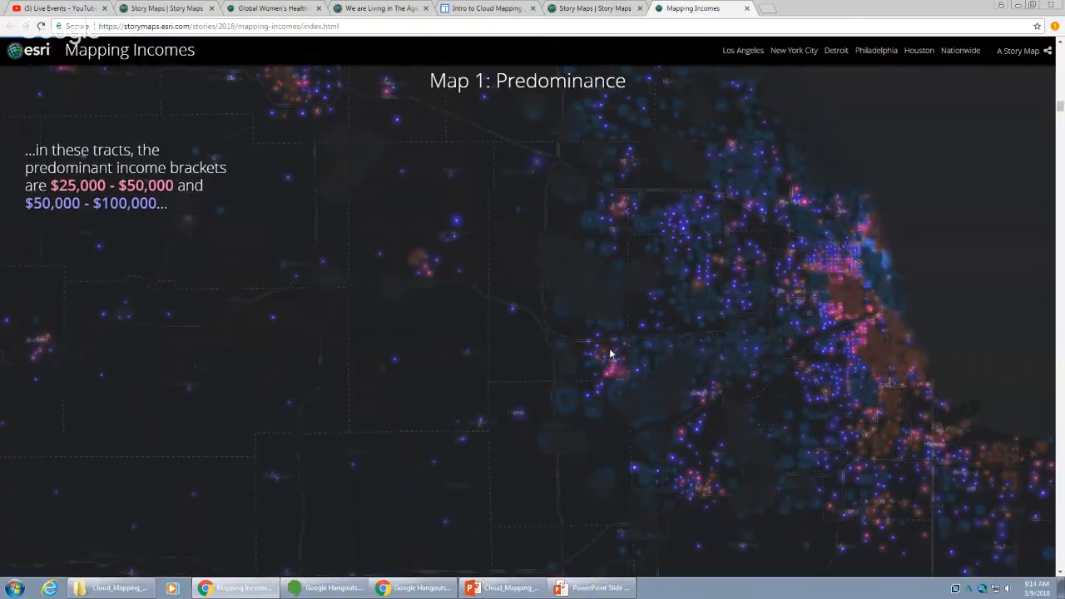
scroll(610, 354, down, 5)
scroll(610, 353, down, 2)
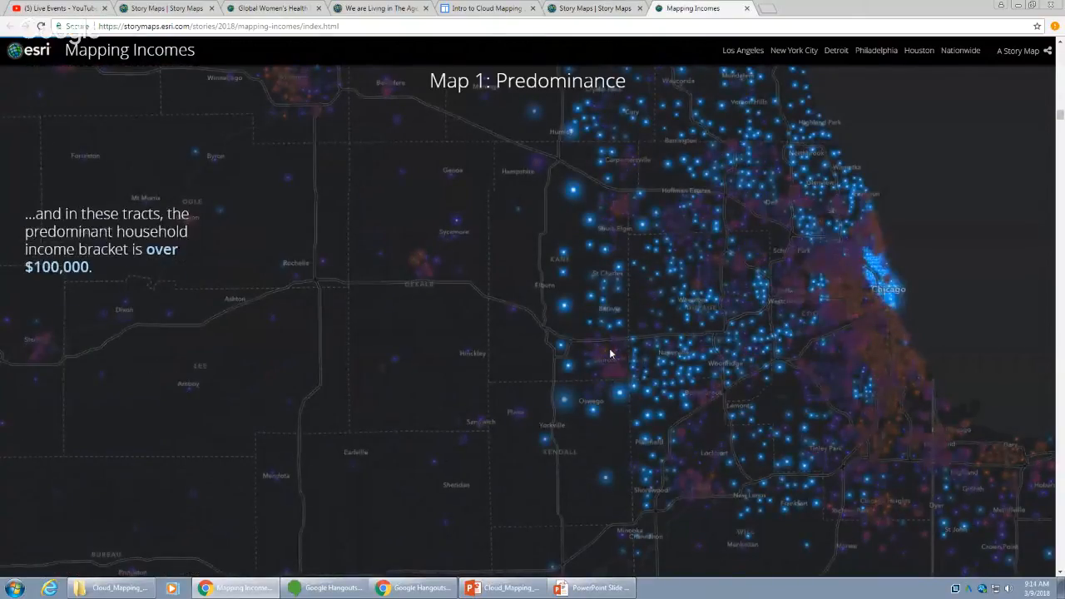
scroll(611, 355, up, 5)
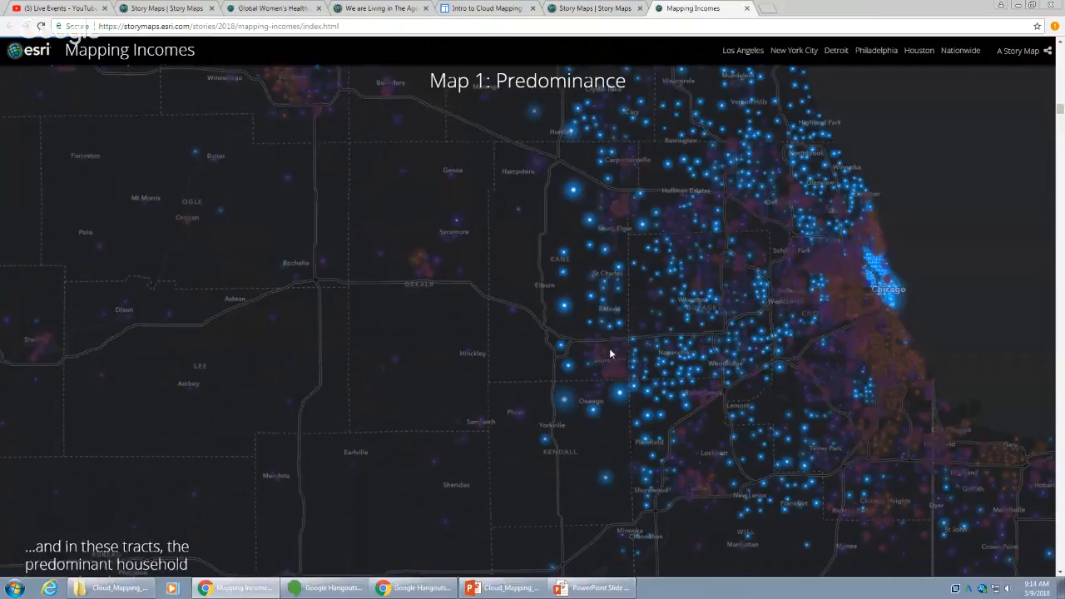
scroll(569, 333, down, 5)
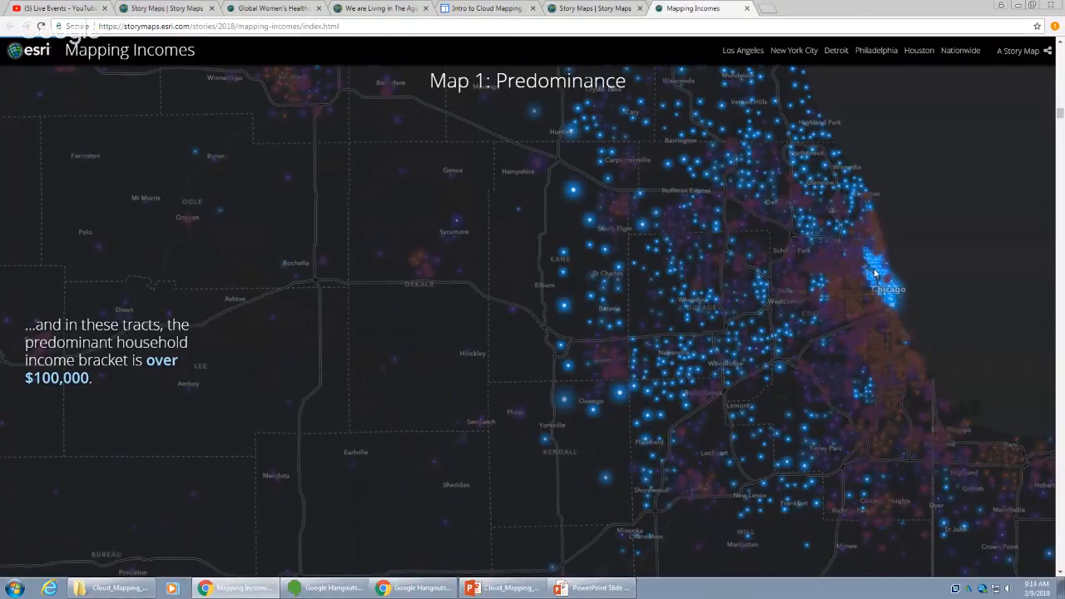
scroll(706, 367, up, 5)
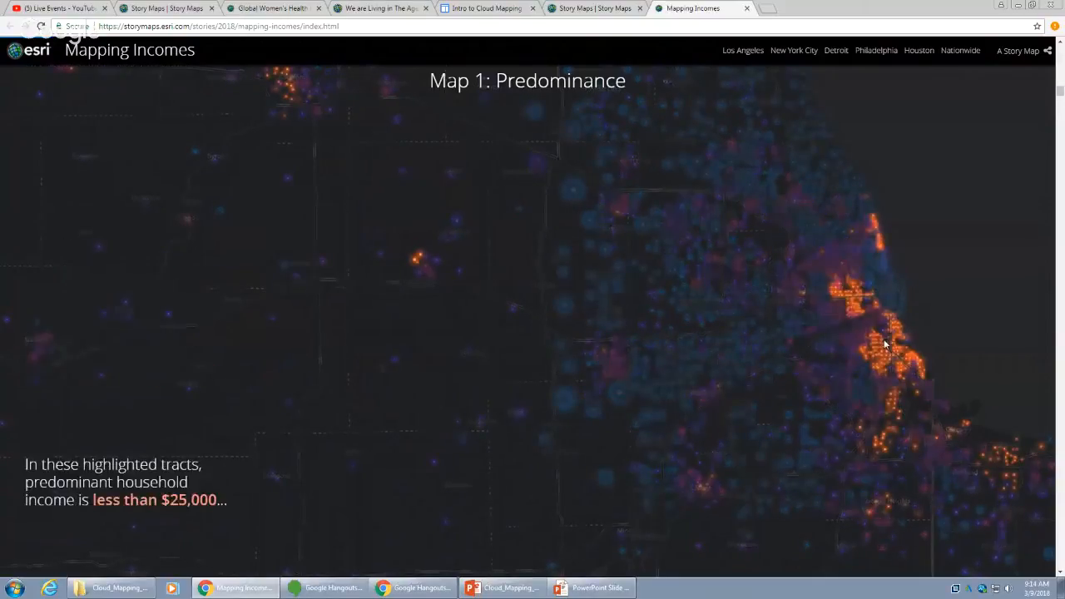
scroll(907, 367, down, 2)
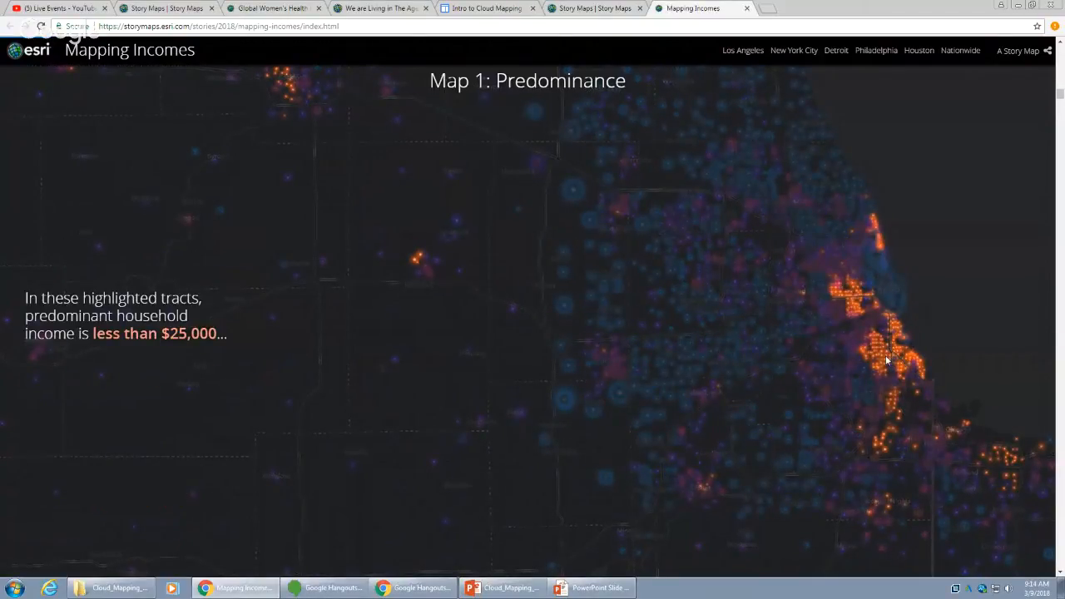
scroll(887, 359, down, 10)
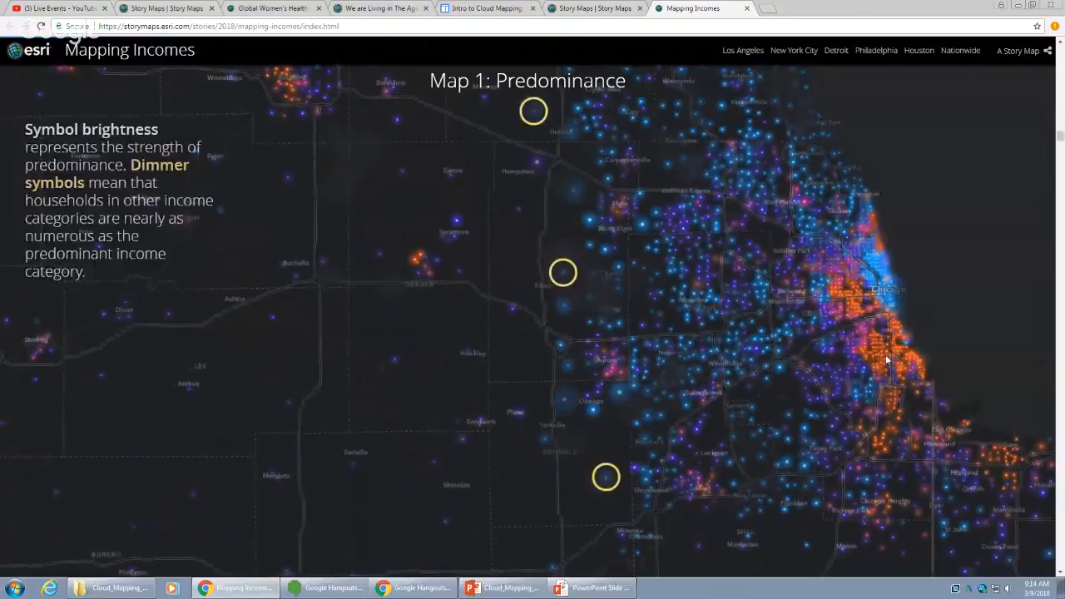
scroll(885, 354, down, 10)
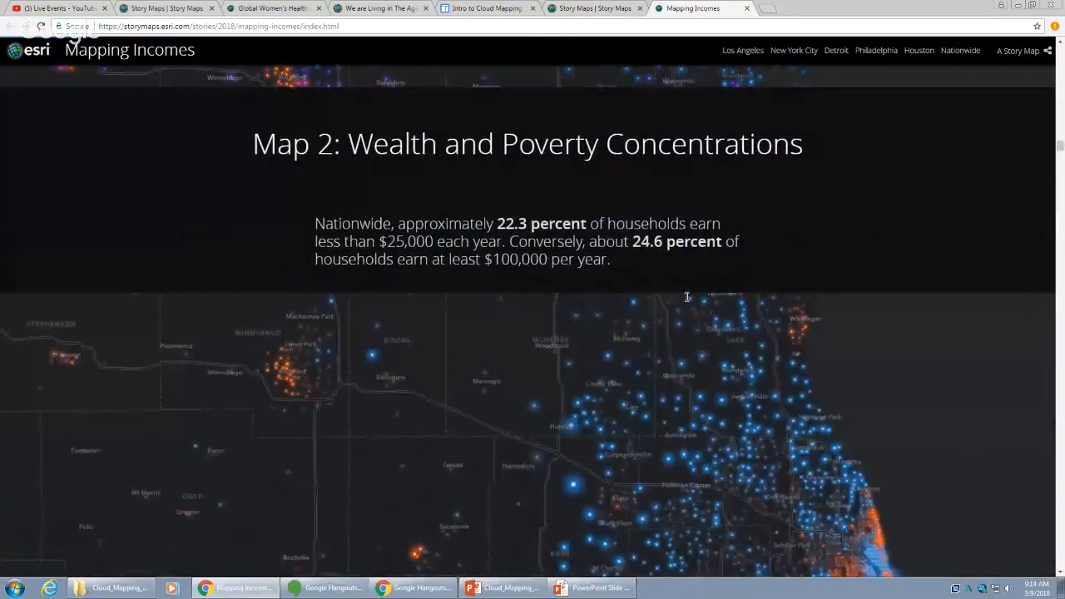
scroll(688, 297, down, 10)
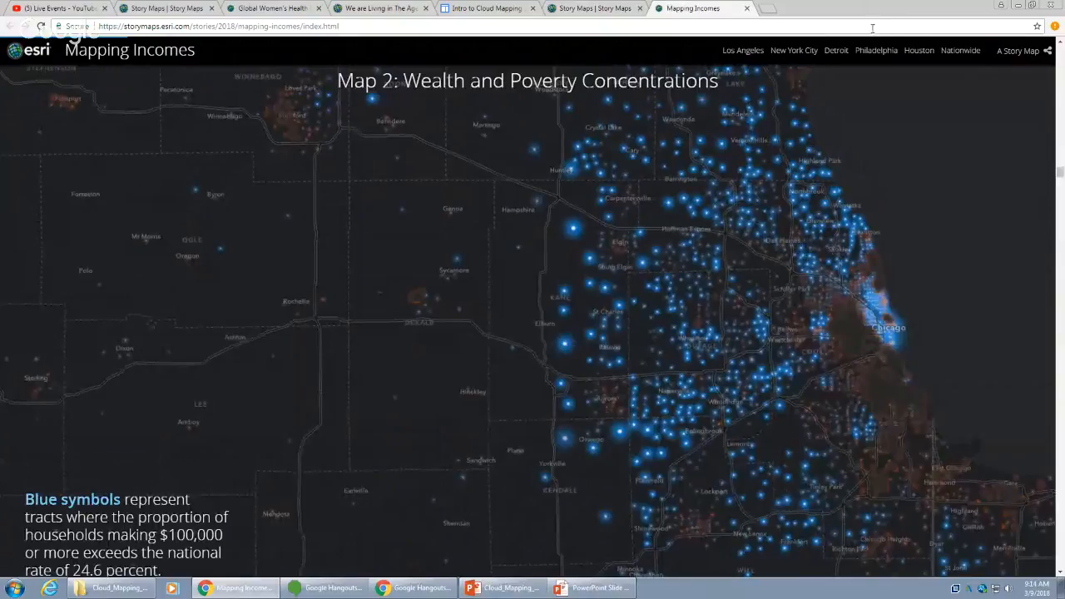
- Jump to the Detroit section and scroll through its panels to Philadelphia
click(835, 50)
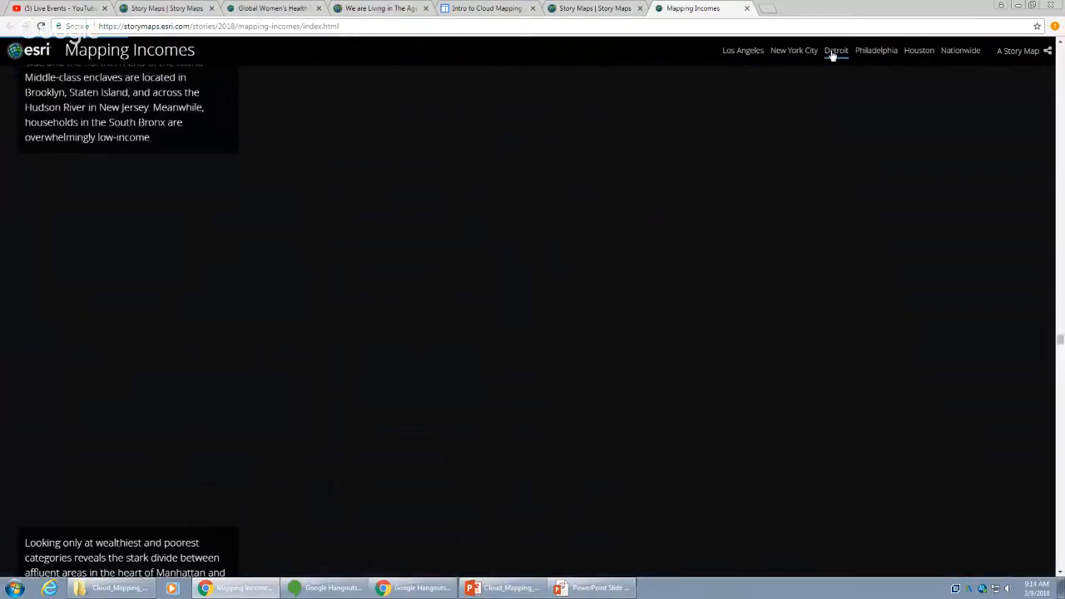
scroll(654, 242, down, 10)
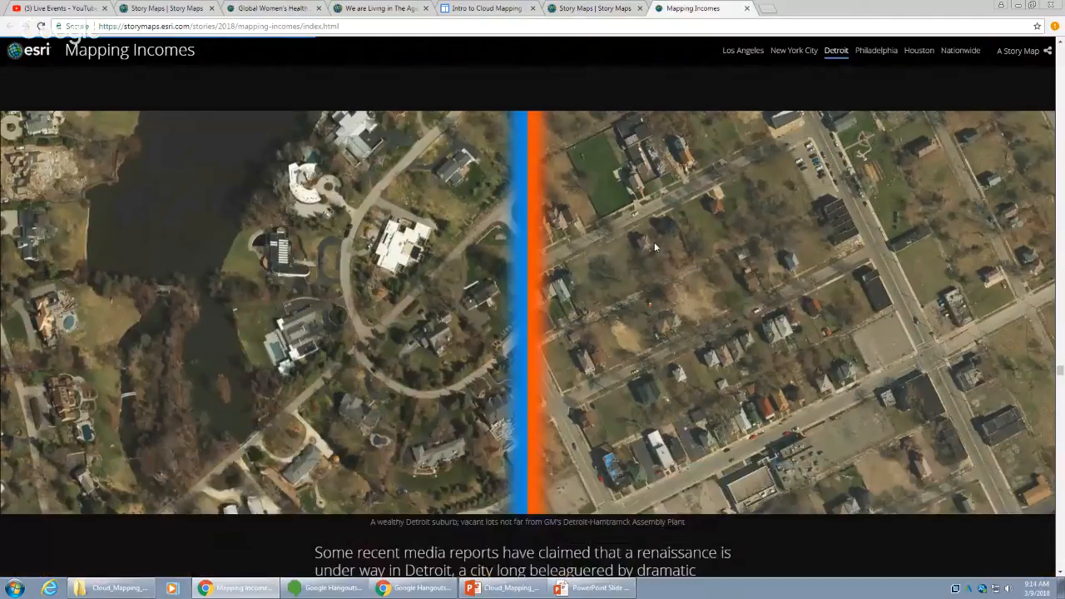
scroll(654, 243, down, 8)
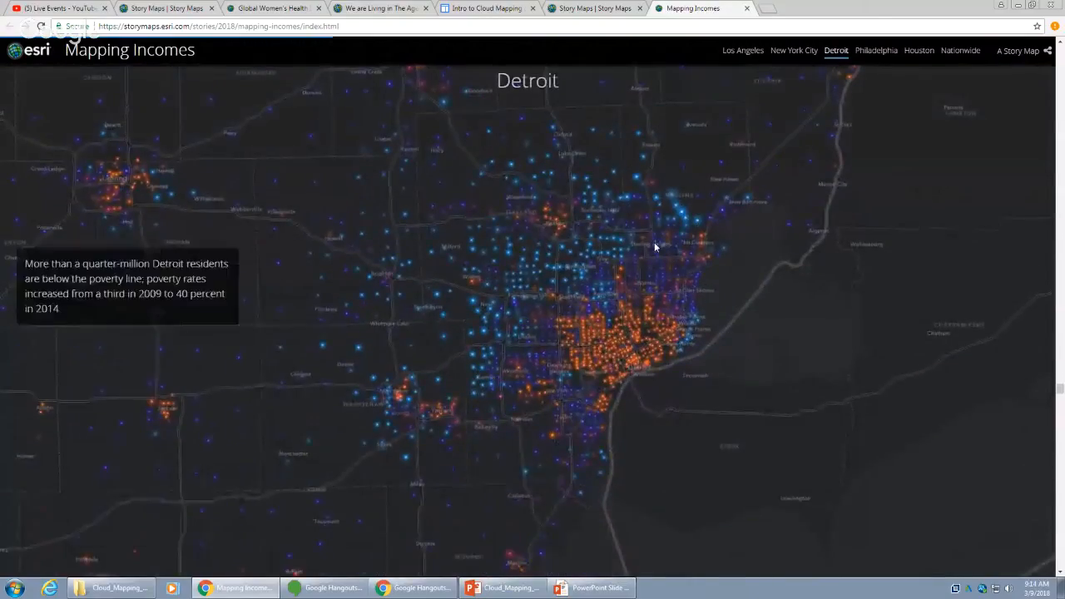
scroll(654, 243, down, 10)
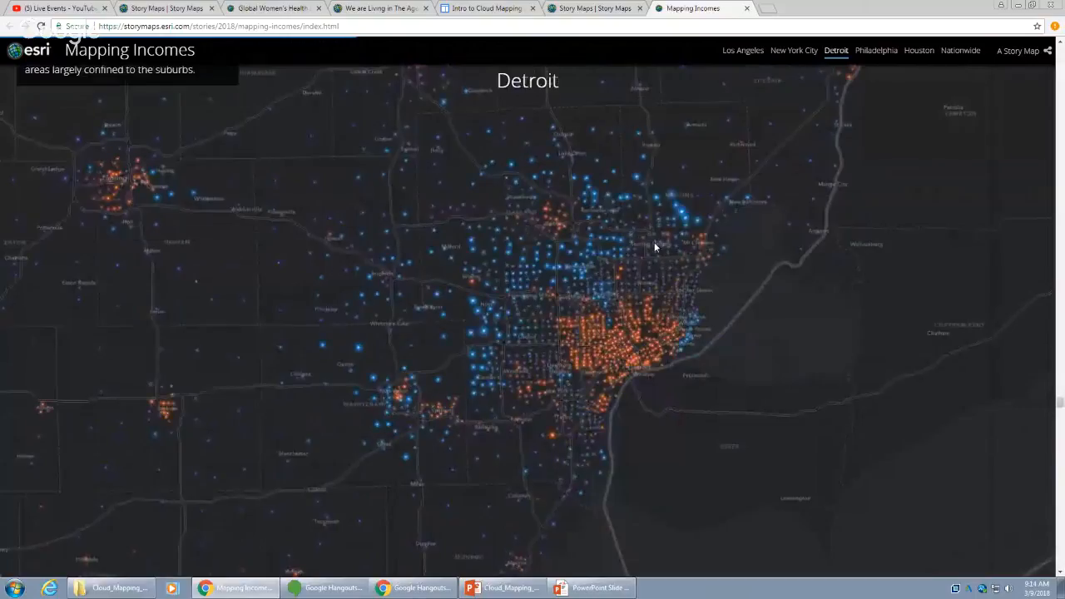
scroll(654, 243, down, 6)
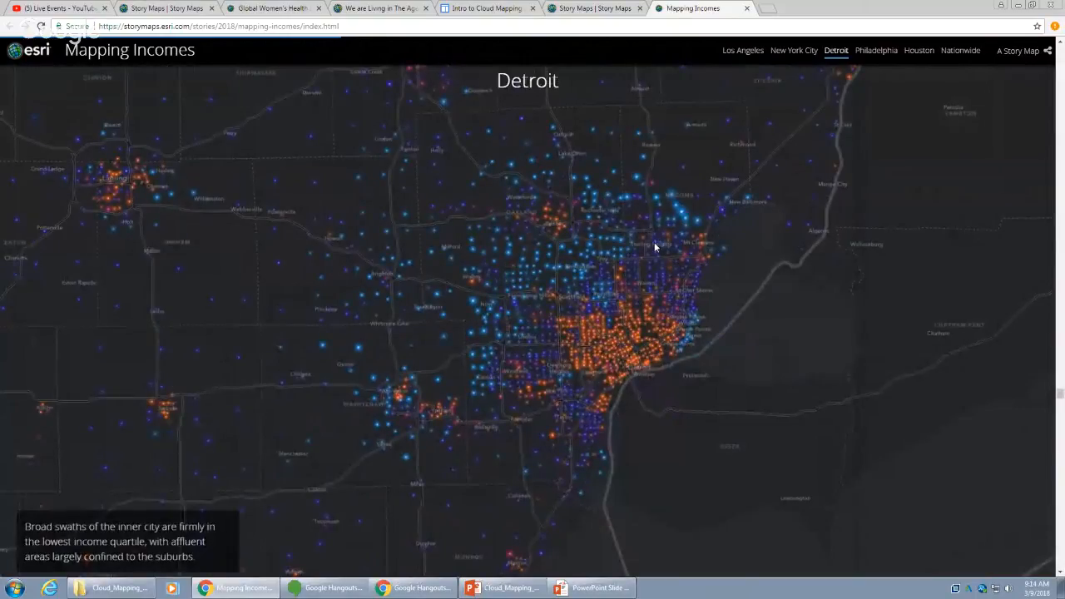
scroll(654, 242, up, 6)
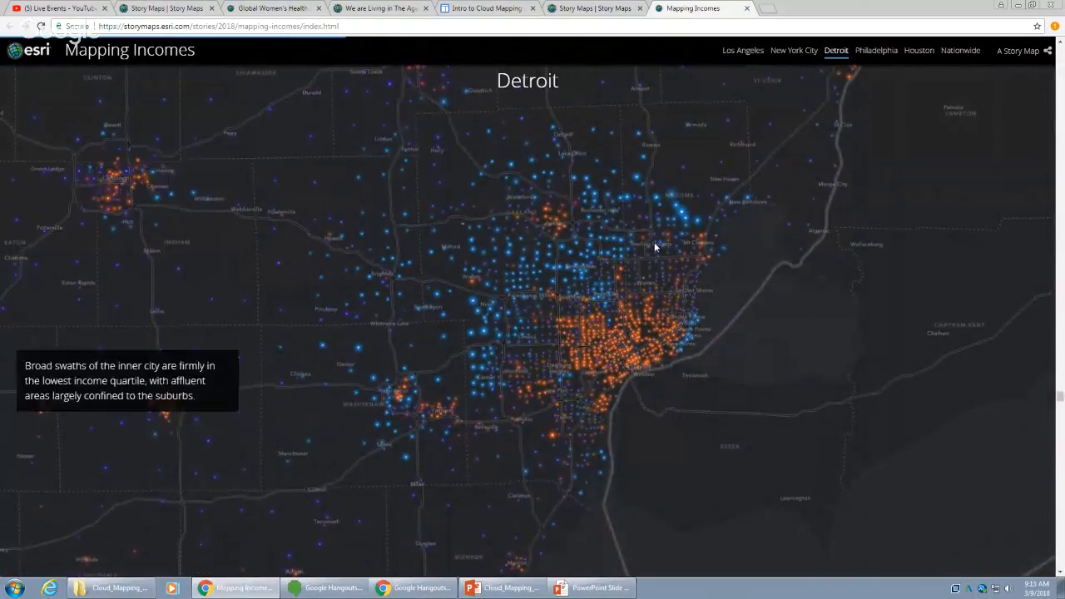
scroll(654, 242, down, 3)
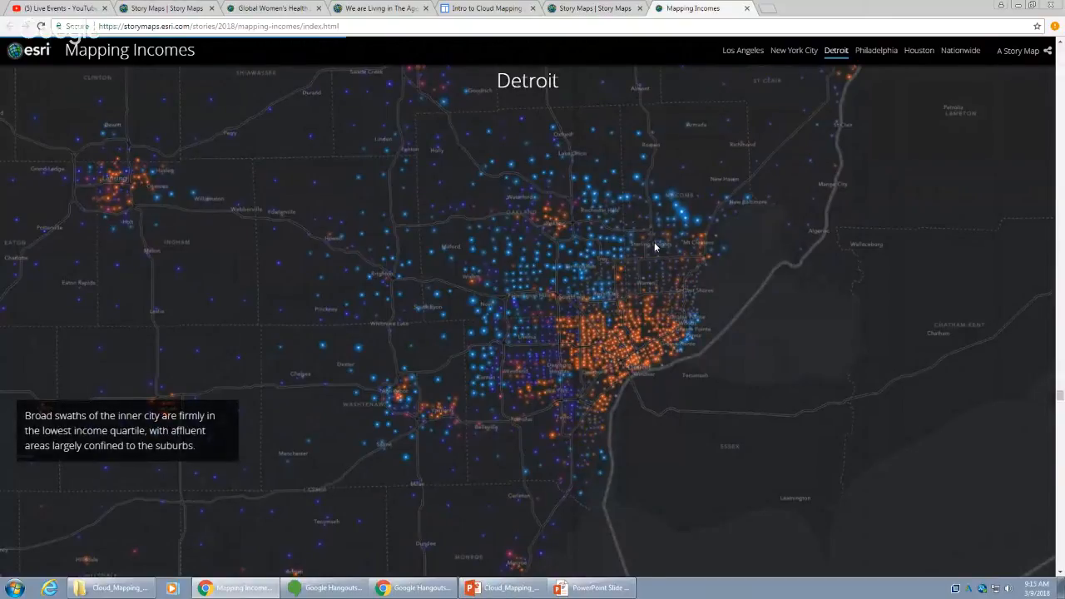
scroll(655, 242, down, 5)
scroll(655, 242, up, 10)
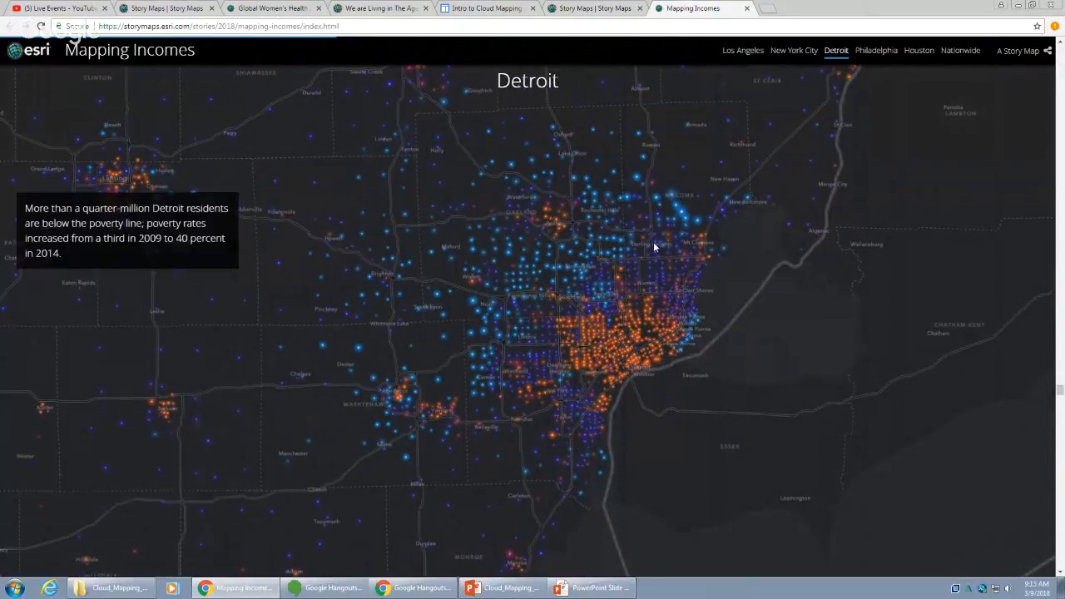
scroll(654, 242, down, 6)
scroll(653, 242, up, 3)
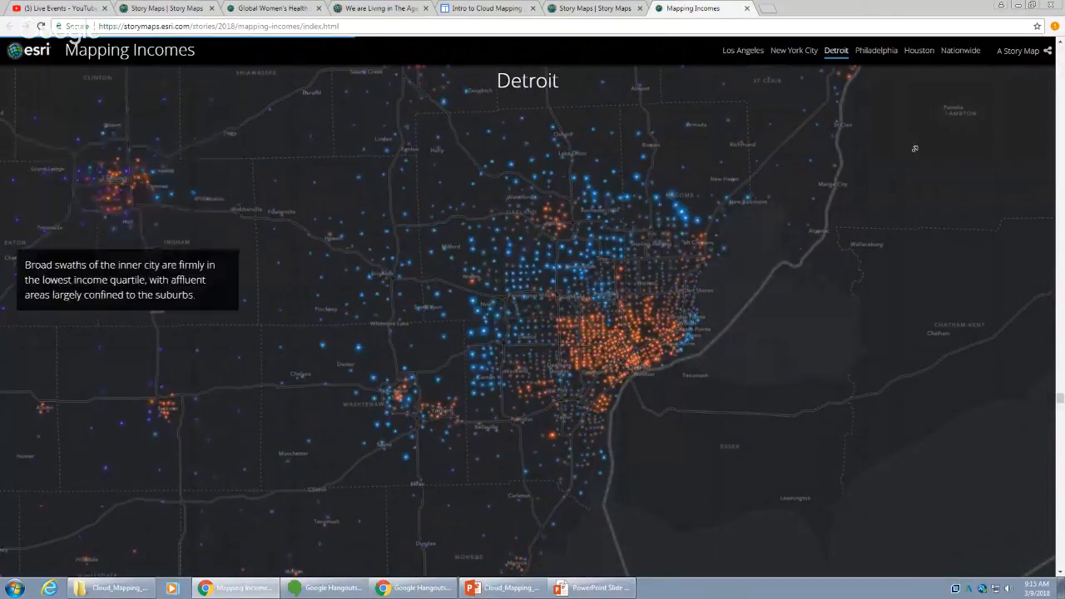
scroll(915, 149, down, 10)
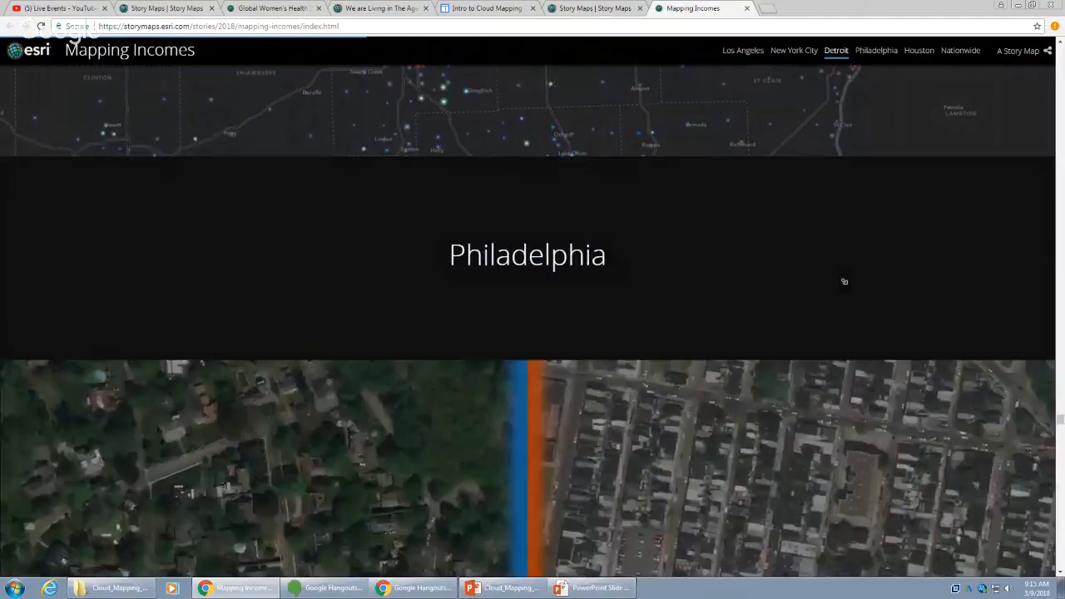
scroll(844, 281, down, 2)
- Open Global Women's Health Indicators, scroll its life-expectancy and contraceptive maps, then return to the gallery
click(578, 7)
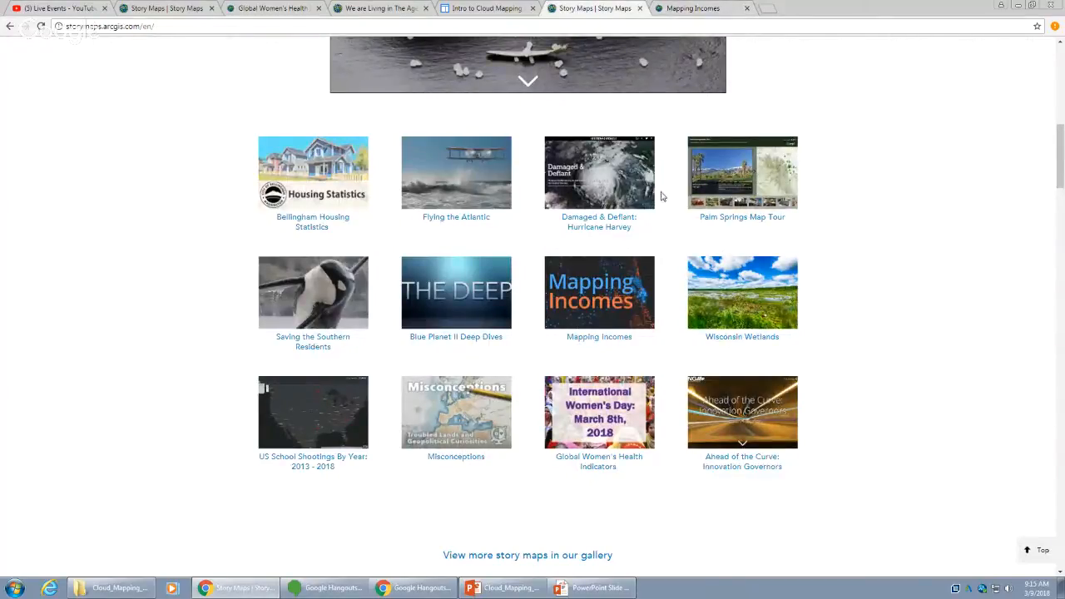
click(612, 414)
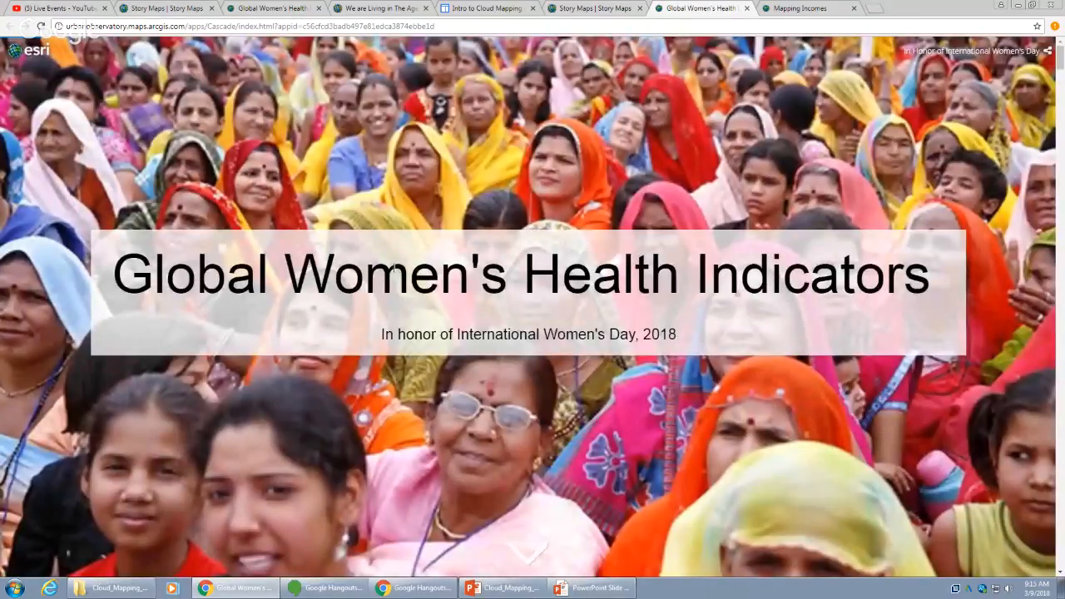
scroll(638, 244, down, 5)
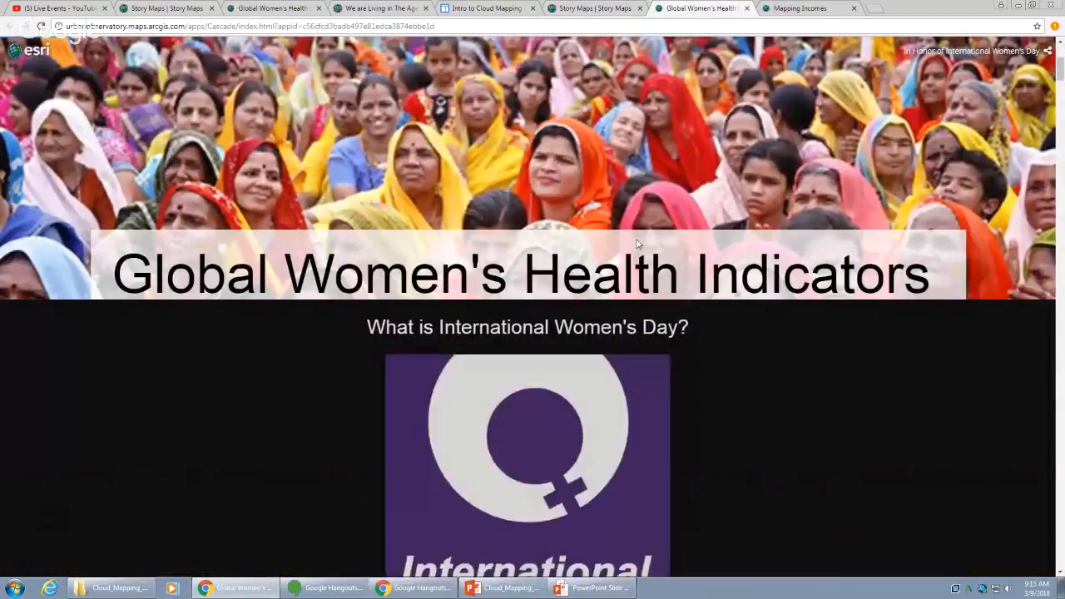
scroll(636, 238, down, 6)
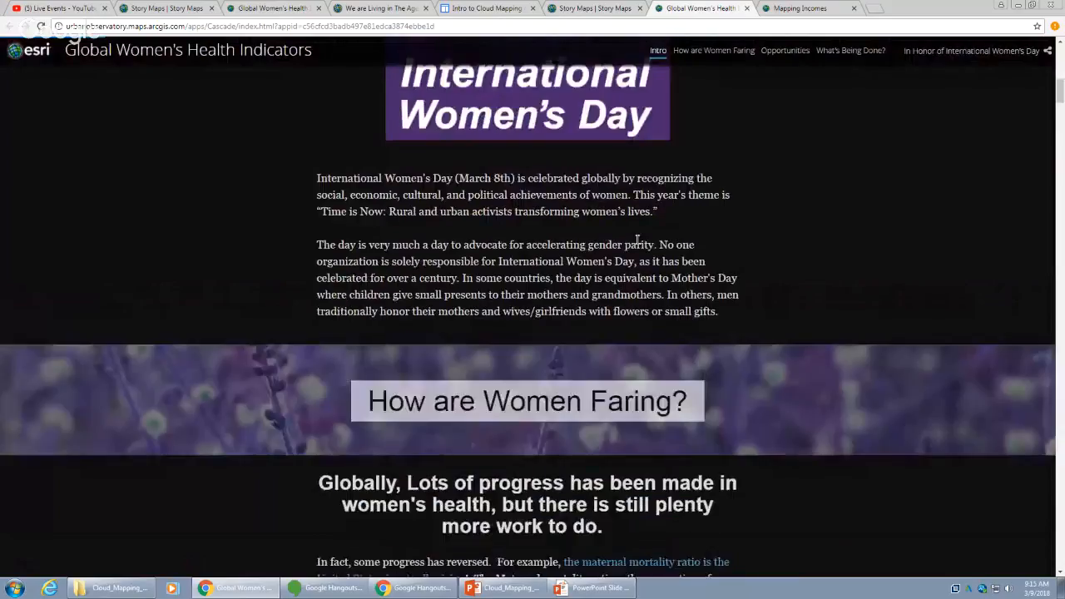
scroll(636, 238, down, 8)
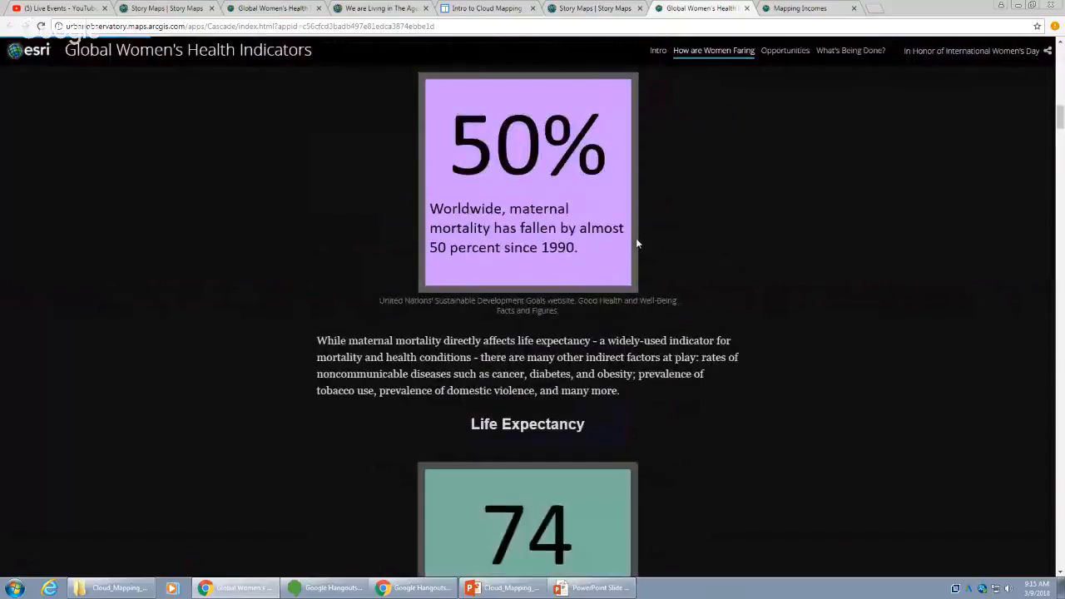
scroll(637, 244, down, 5)
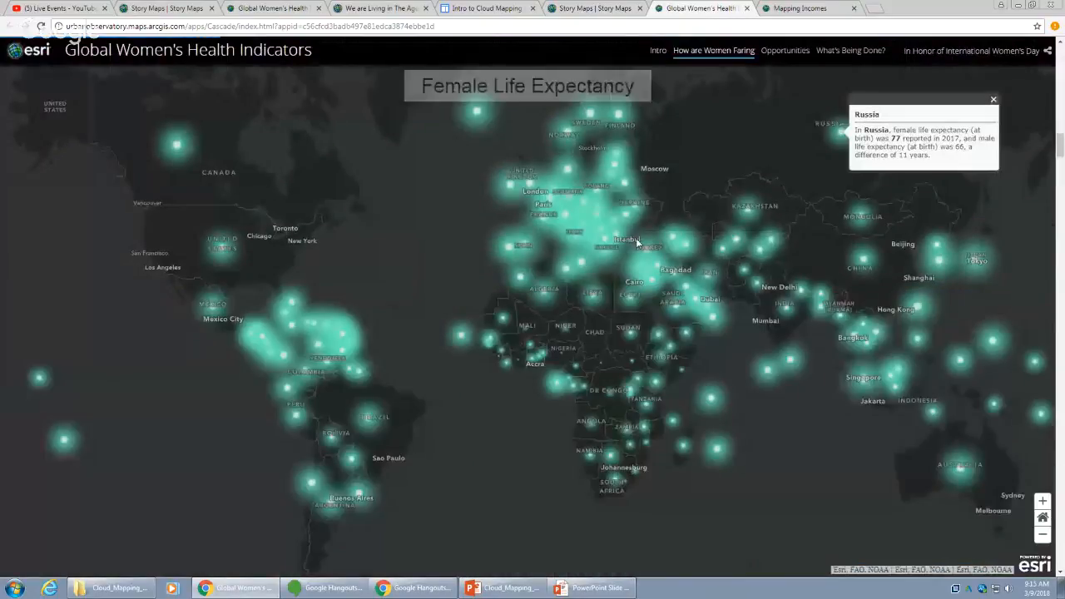
scroll(638, 242, down, 10)
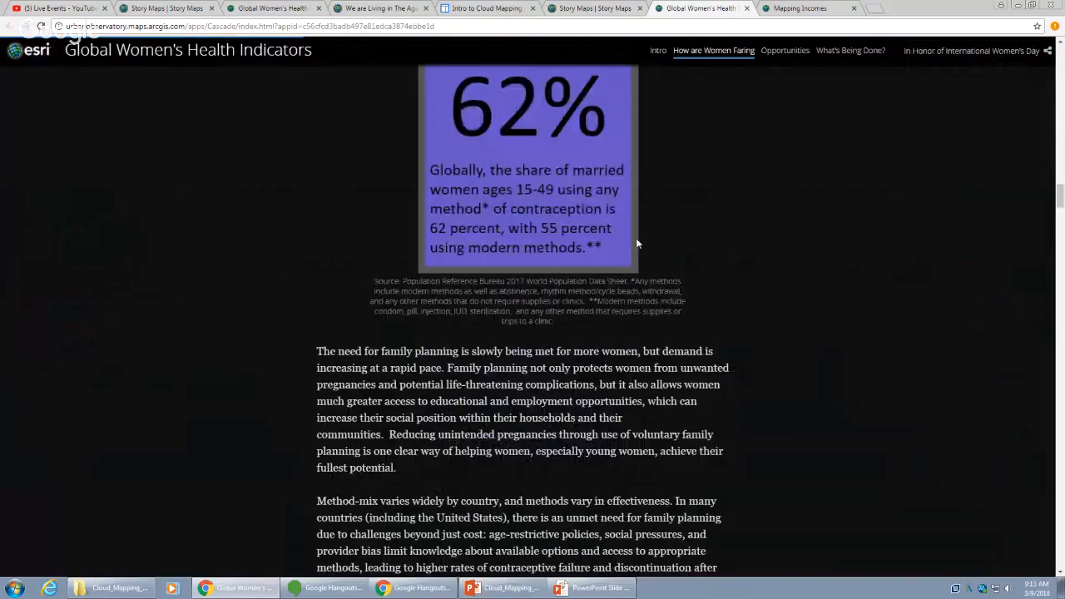
scroll(636, 238, down, 3)
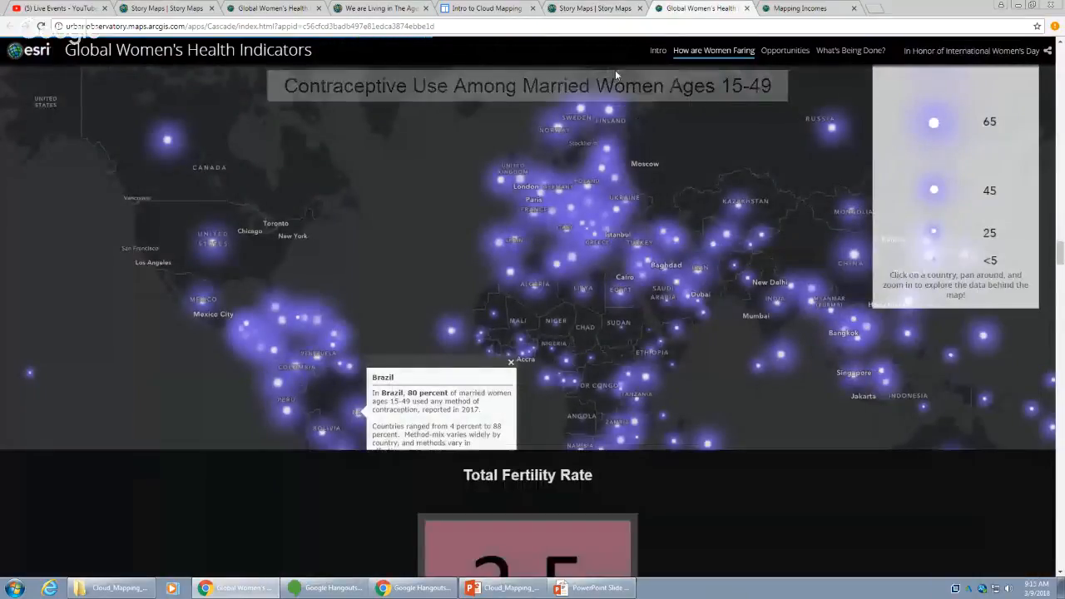
click(590, 8)
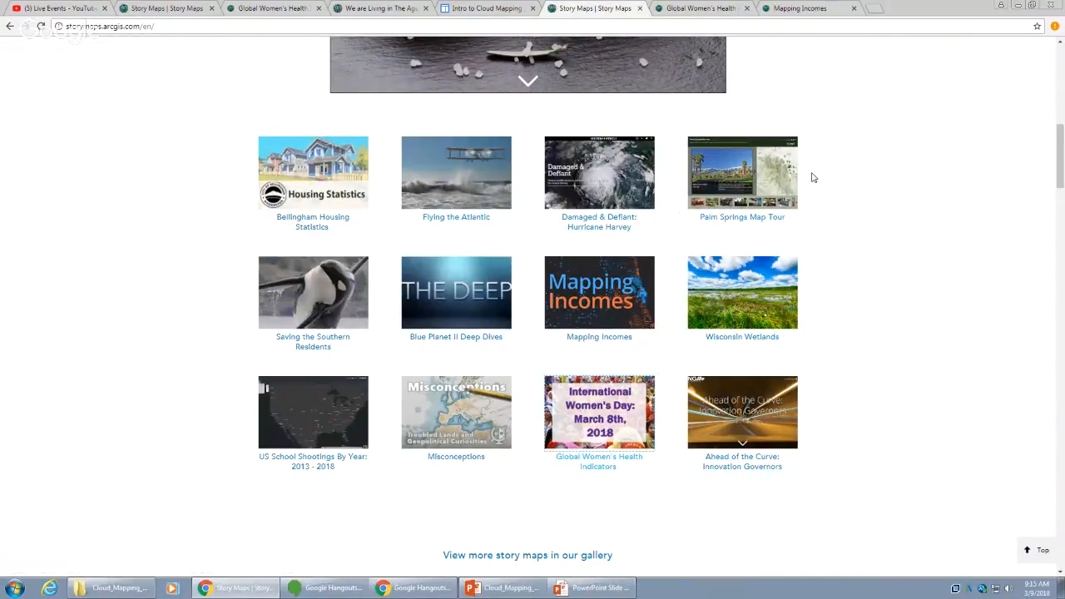
- Open the Palm Springs Map Tour and advance to the Architecture and Design Center stop
click(765, 191)
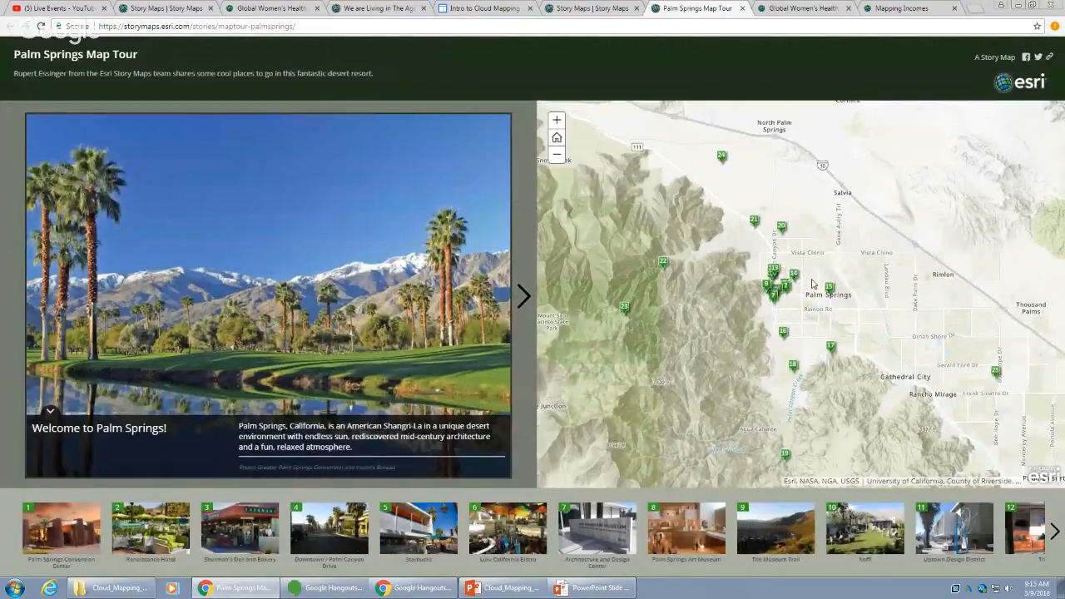
click(525, 298)
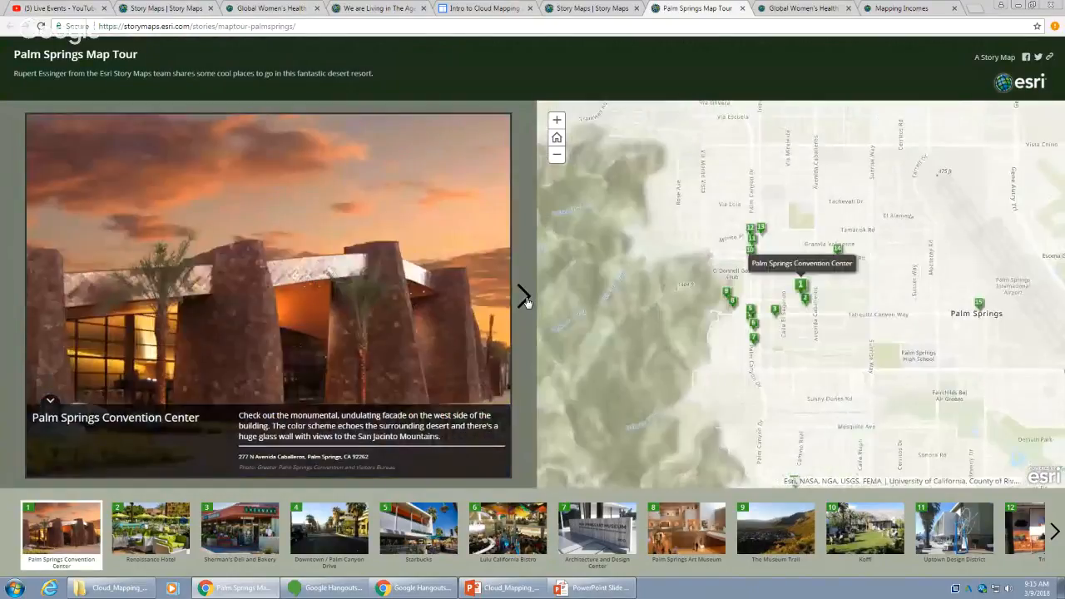
click(525, 298)
click(525, 298)
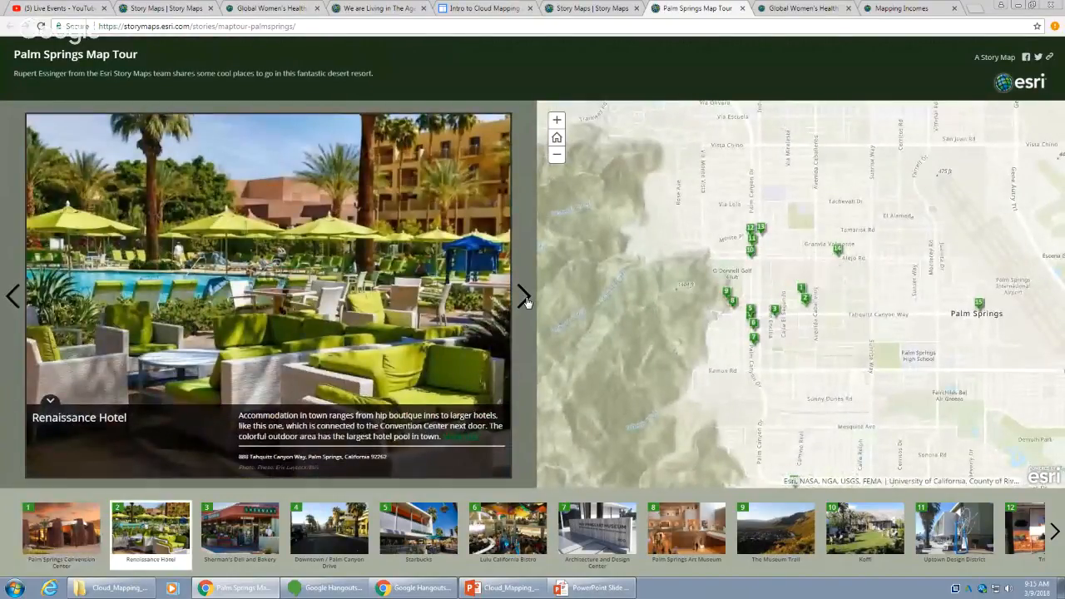
click(525, 298)
click(525, 298)
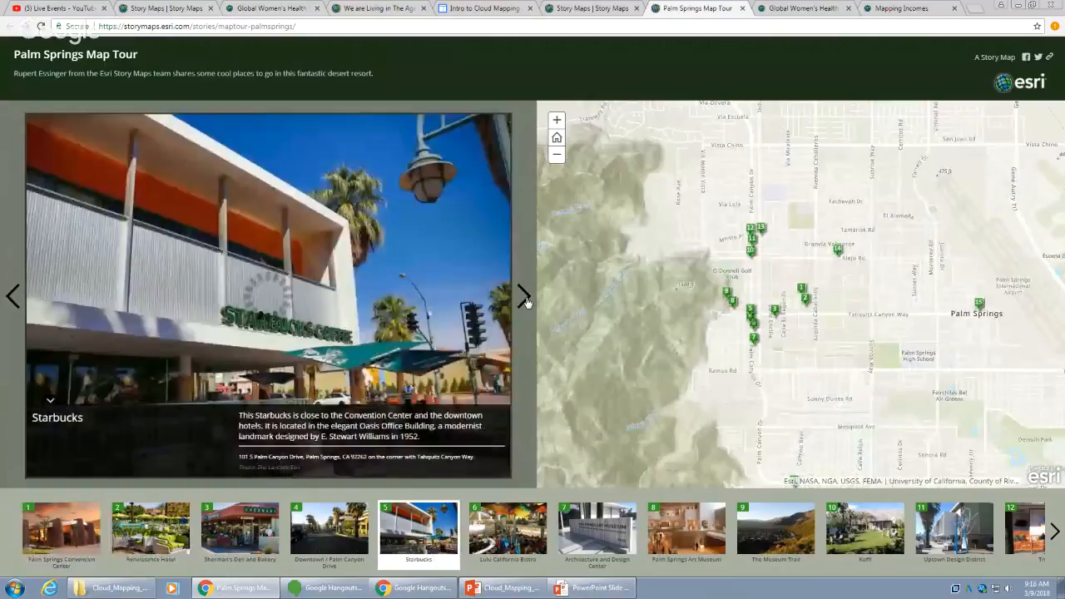
click(525, 298)
click(525, 298)
- Advance past The Museum Trail, Koffi and Trio to Palm Springs Civic Area, then return to the gallery
click(525, 298)
click(525, 298)
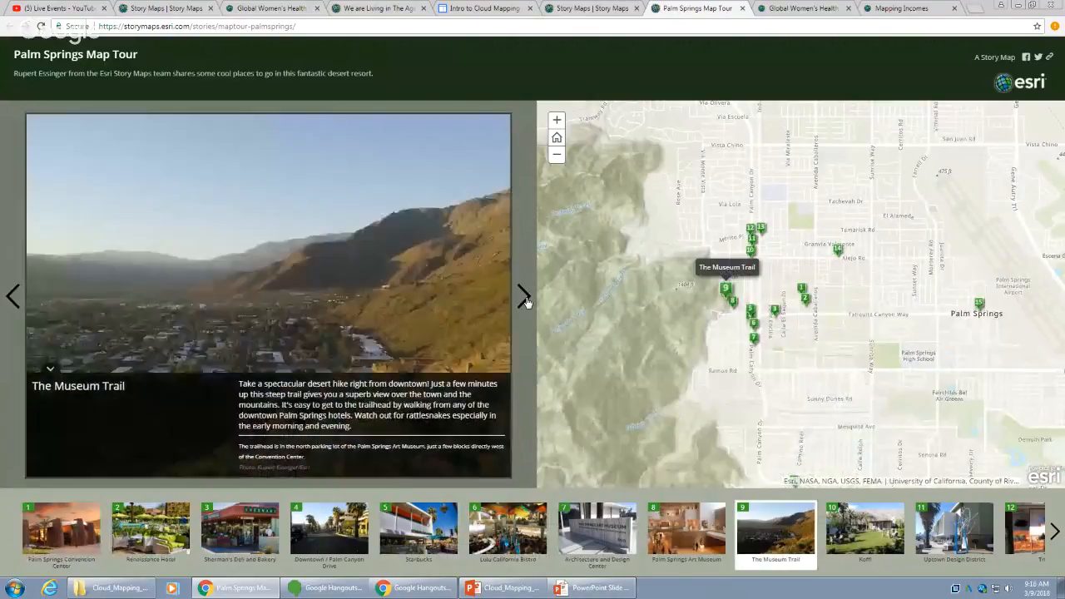
click(525, 298)
click(525, 298)
click(526, 298)
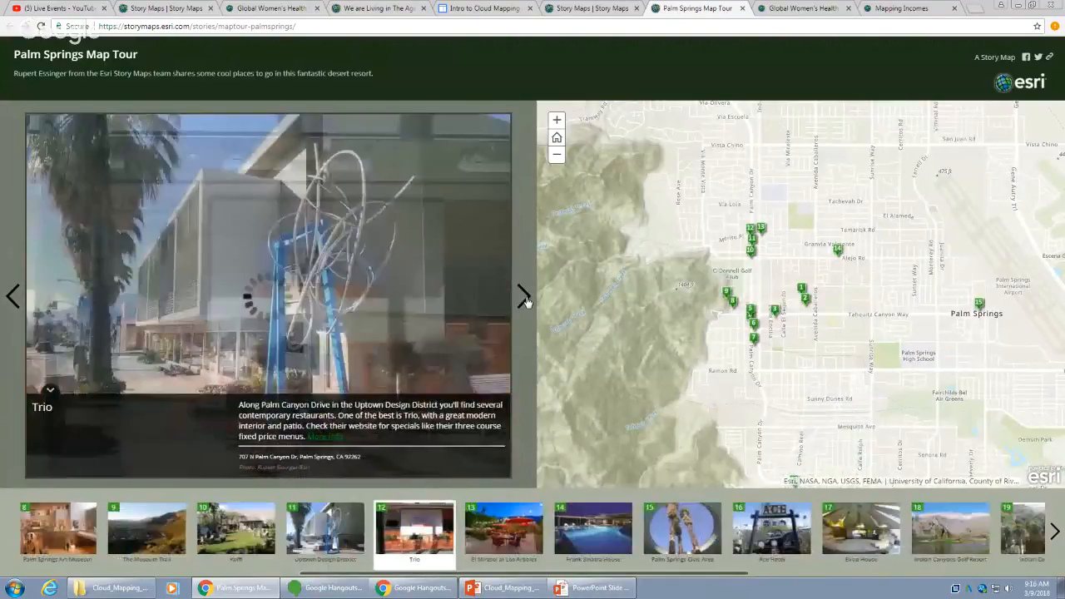
click(525, 298)
click(525, 298)
click(526, 298)
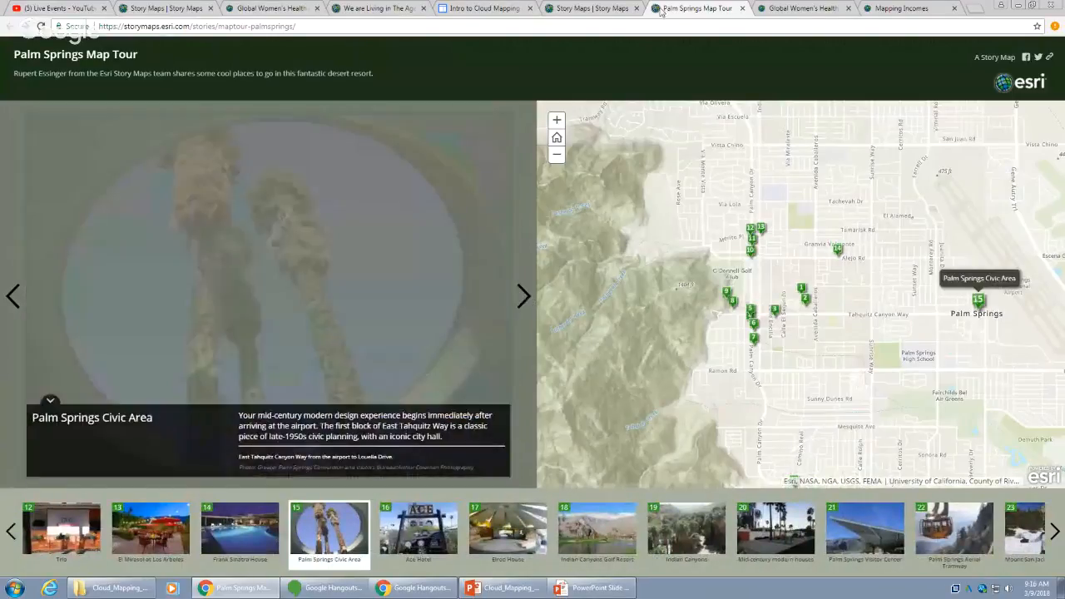
key(ctrl+shift+Tab)
scroll(672, 271, down, 3)
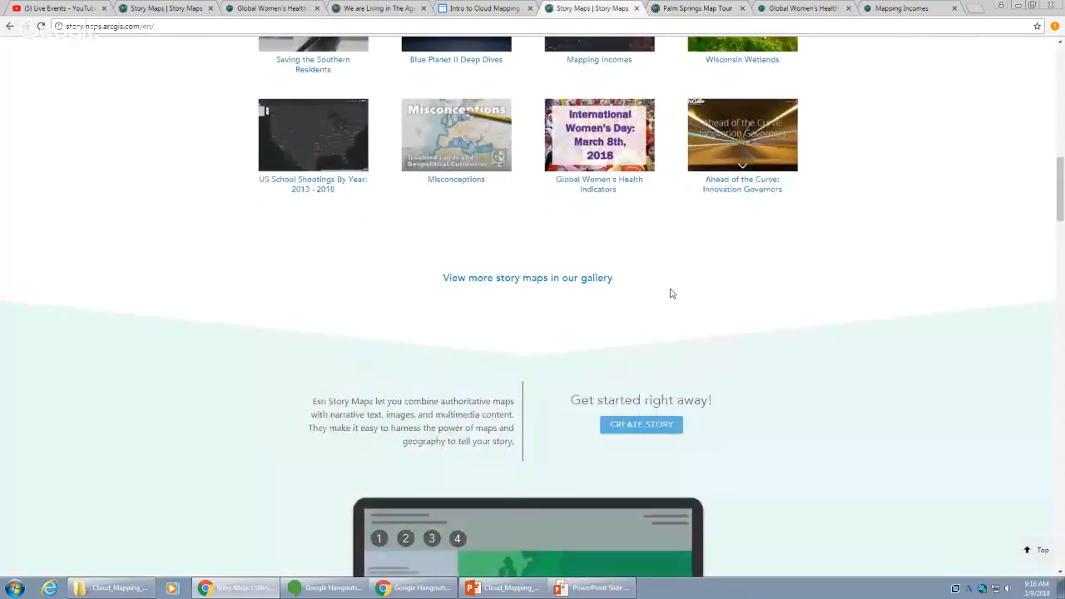
- Start a new story, review the Ask the Pros story-type questions, then close the dialog
scroll(671, 294, up, 7)
scroll(671, 292, up, 4)
scroll(678, 287, down, 12)
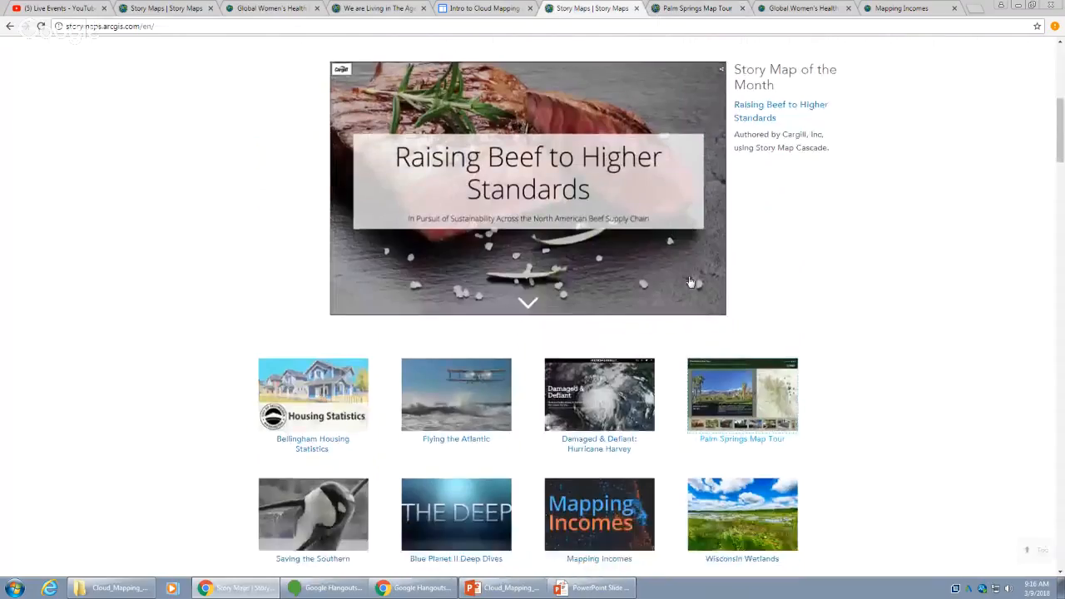
scroll(689, 283, down, 2)
scroll(692, 283, up, 1)
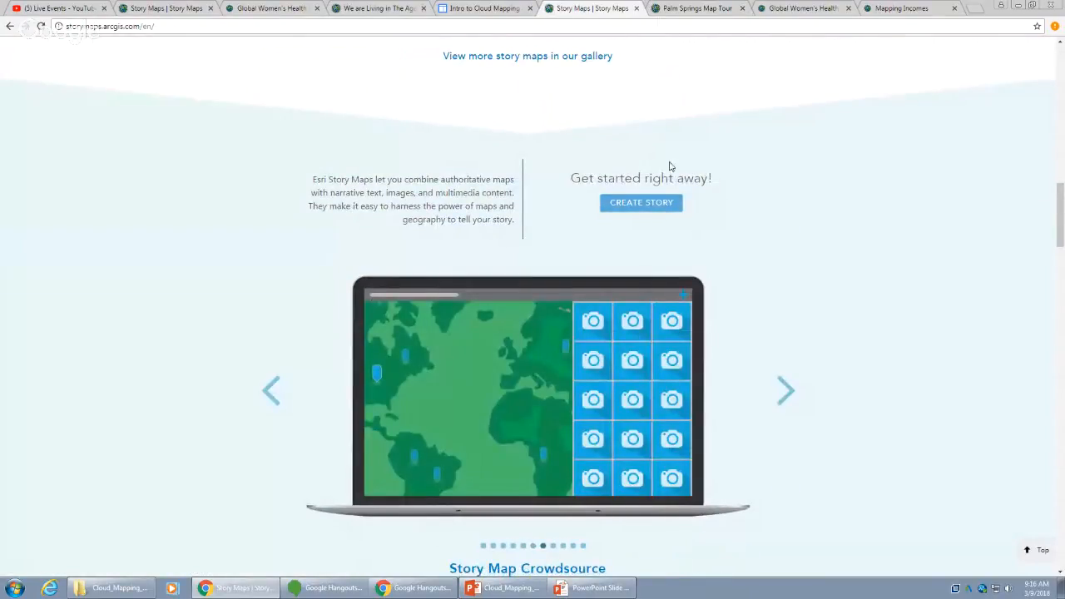
click(641, 208)
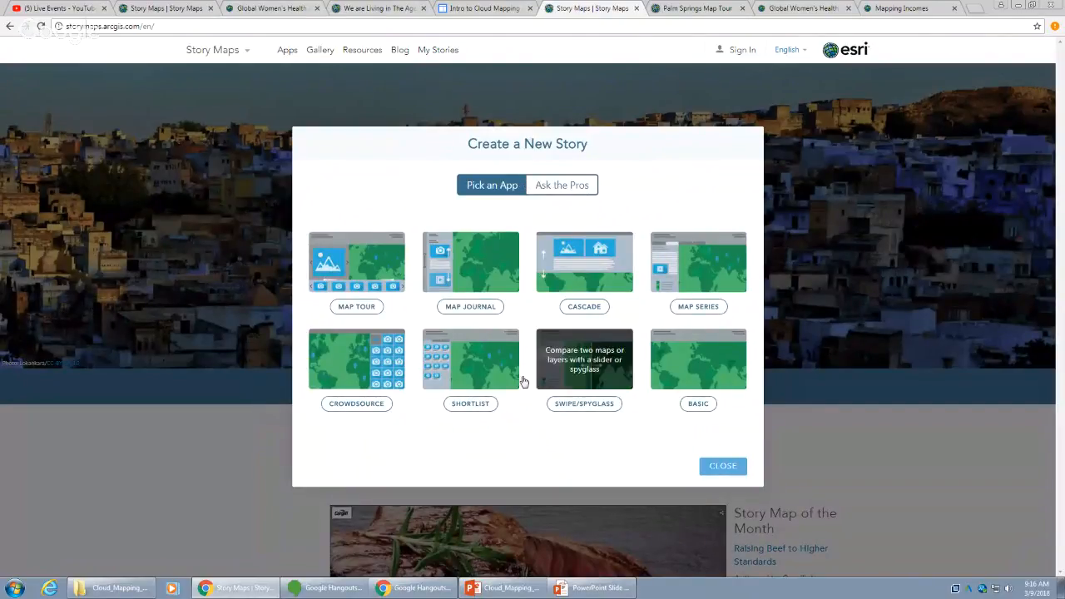
click(556, 189)
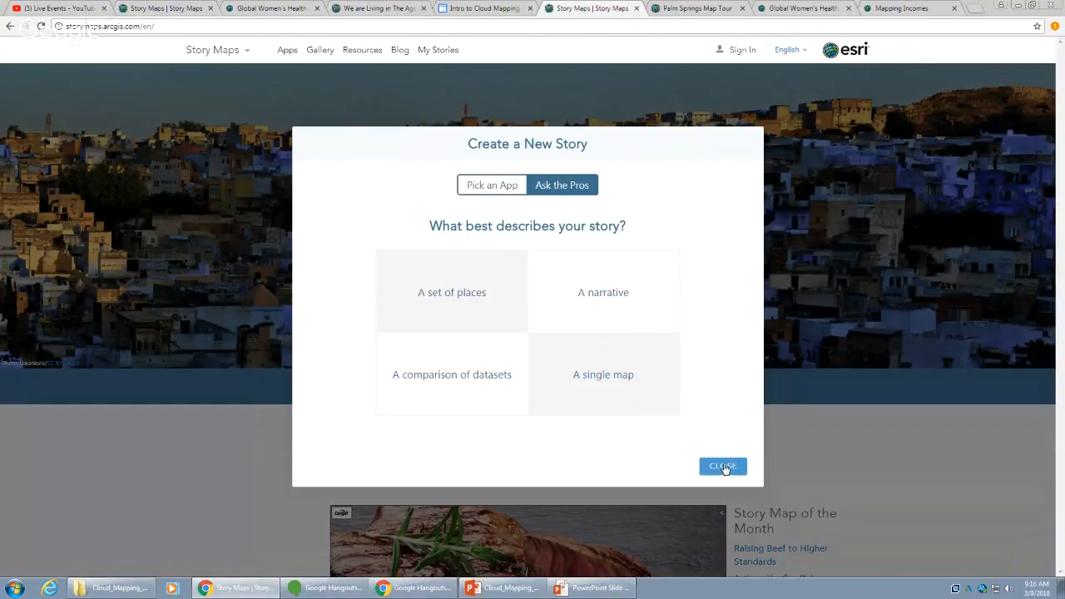
click(722, 469)
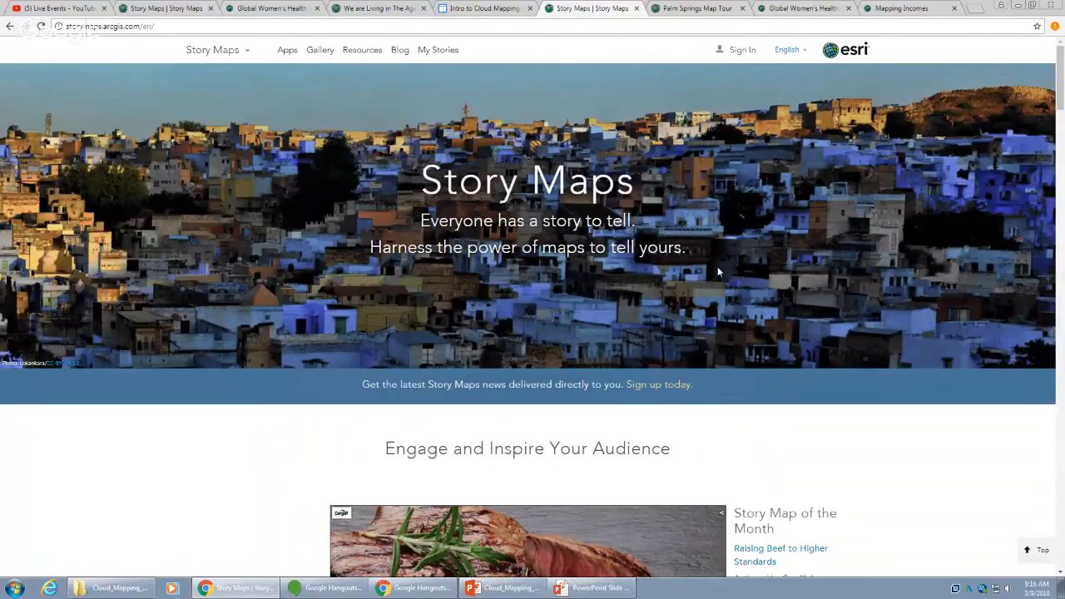
- Return from the Mapping Incomes tab to the Intro to Cloud Mapping workshop page
scroll(691, 189, down, 2)
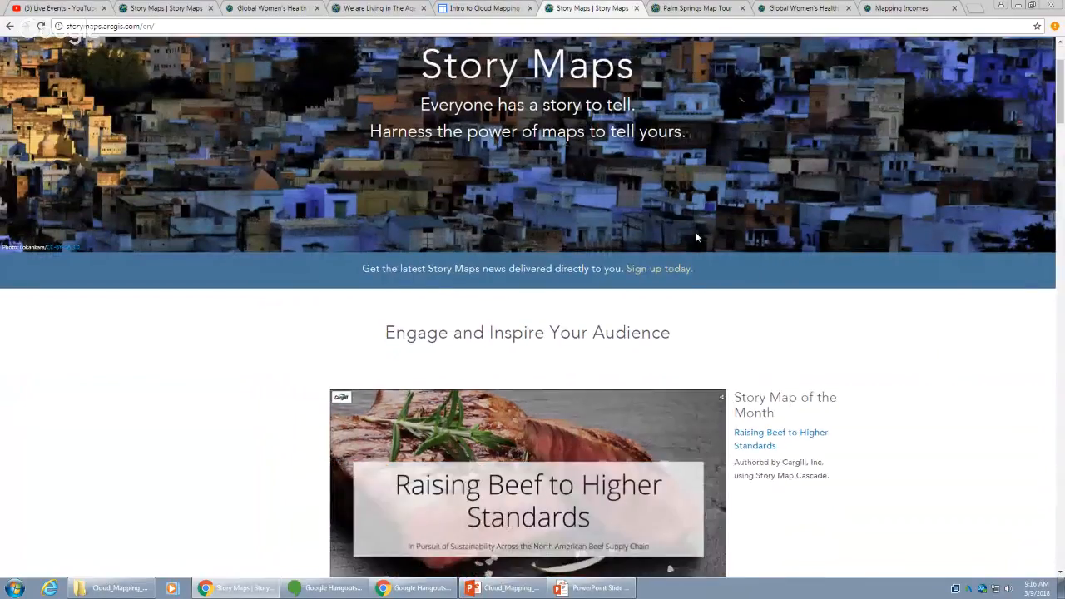
scroll(697, 236, up, 2)
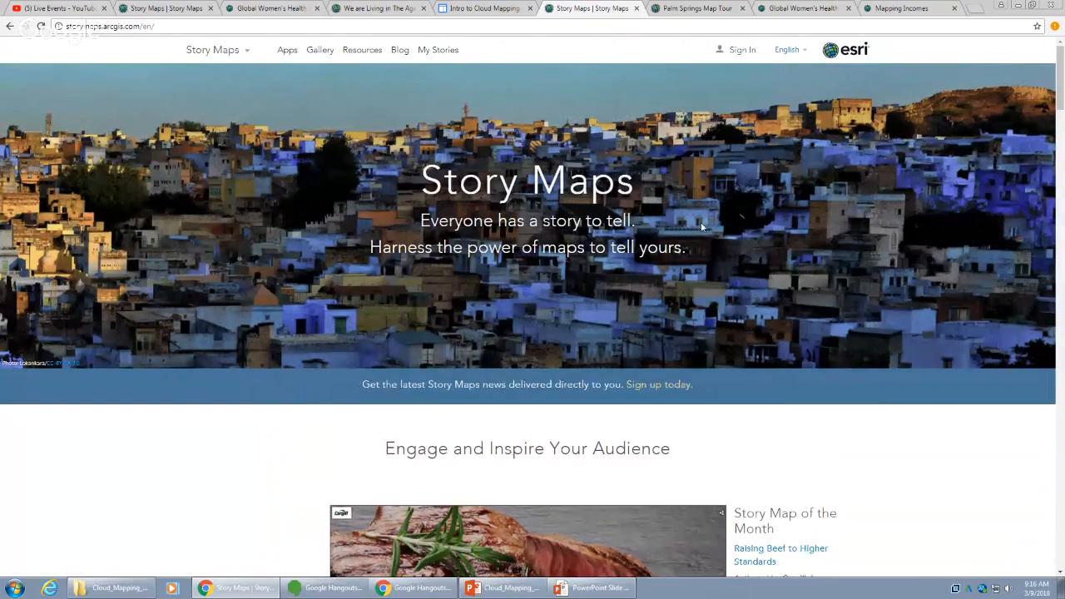
click(884, 8)
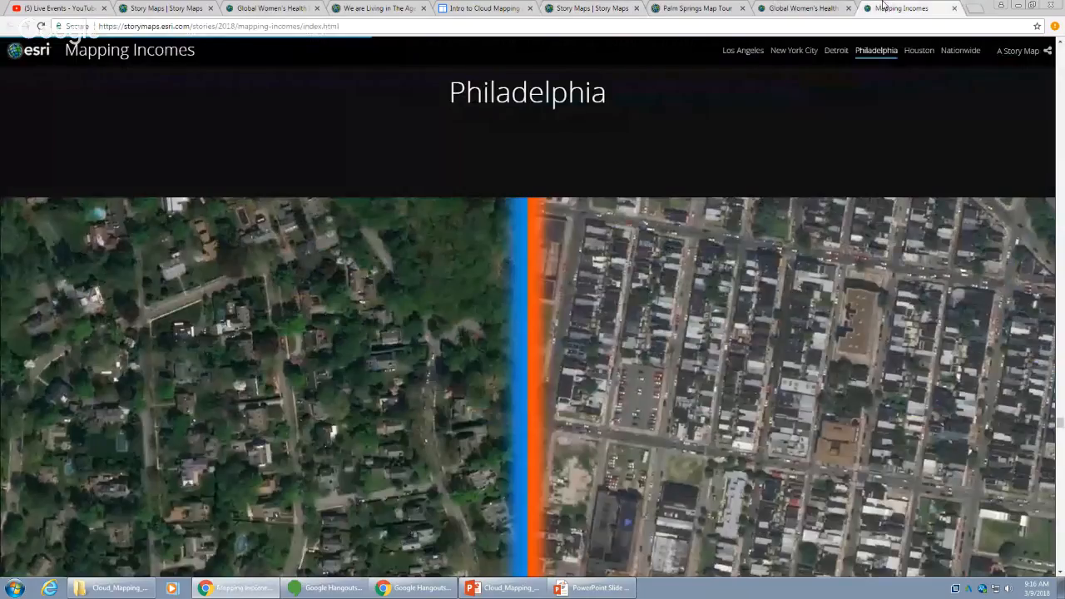
click(488, 8)
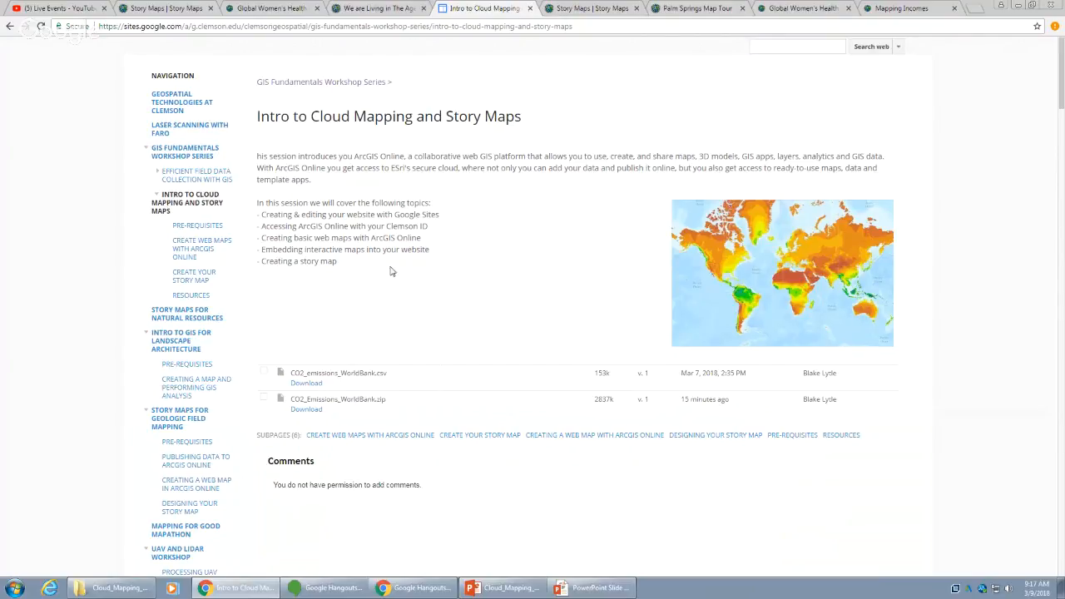
- Load the workshop's PRE-REQUISITES page and skim its site-creation instructions
click(198, 226)
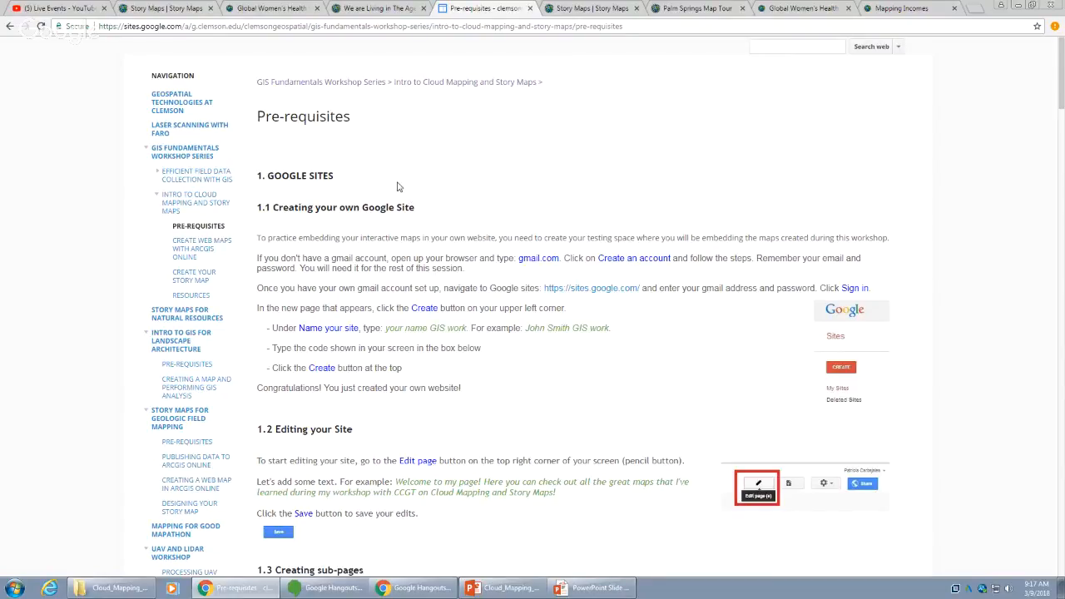
scroll(398, 186, down, 1)
scroll(398, 187, up, 1)
- Load Gmail in a new browser tab, then close that tab
click(979, 14)
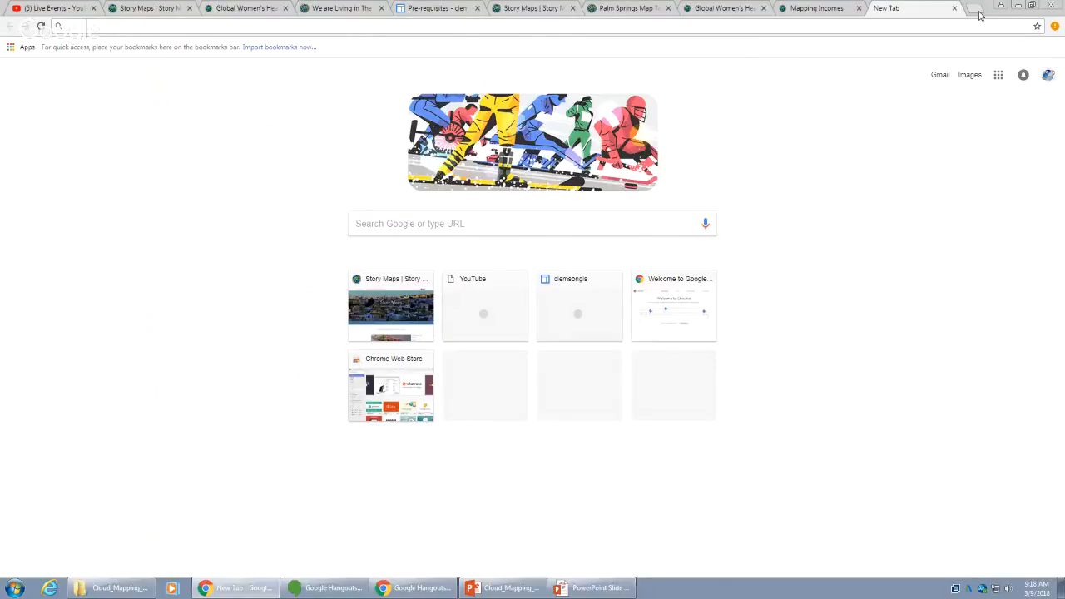
text(gmail.co)
key(Return)
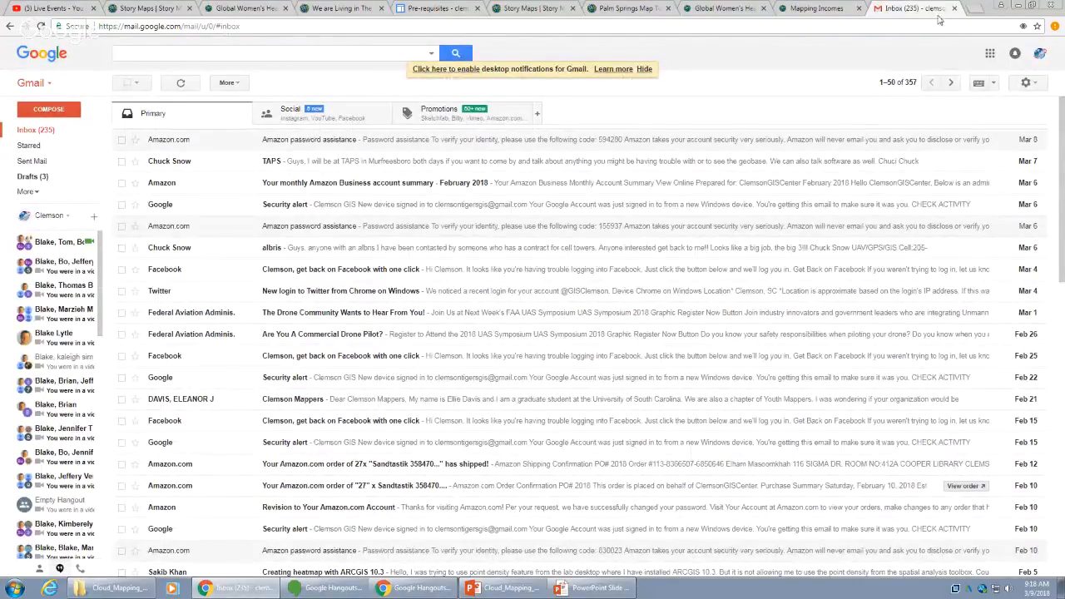
click(955, 8)
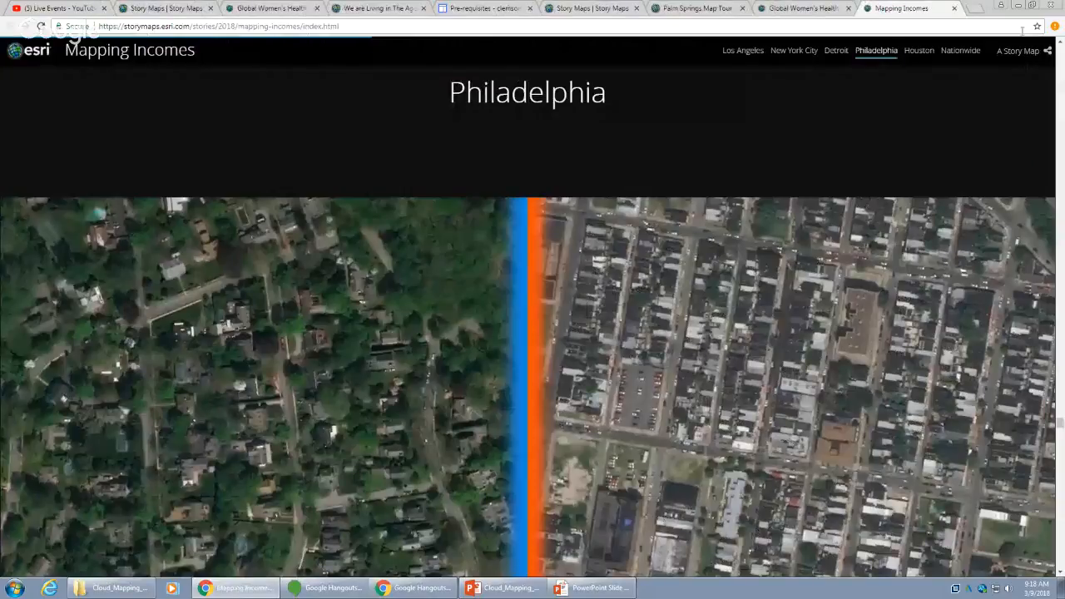
- Open a new incognito window at gmail.com to sign in, set beside the Pre-requisites page
click(1054, 25)
click(1023, 83)
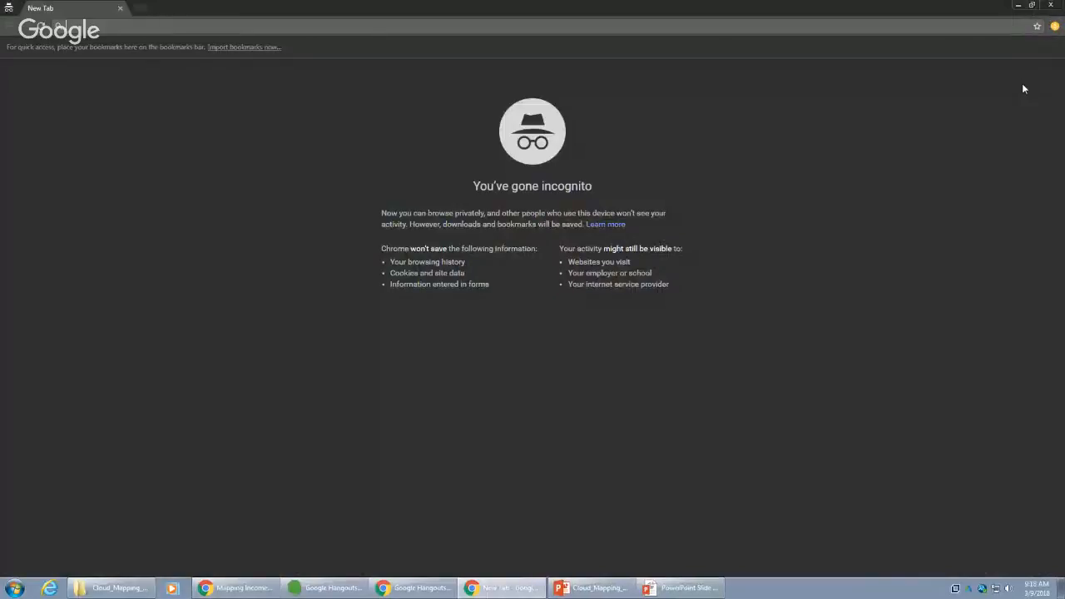
text(gmail.com)
key(Return)
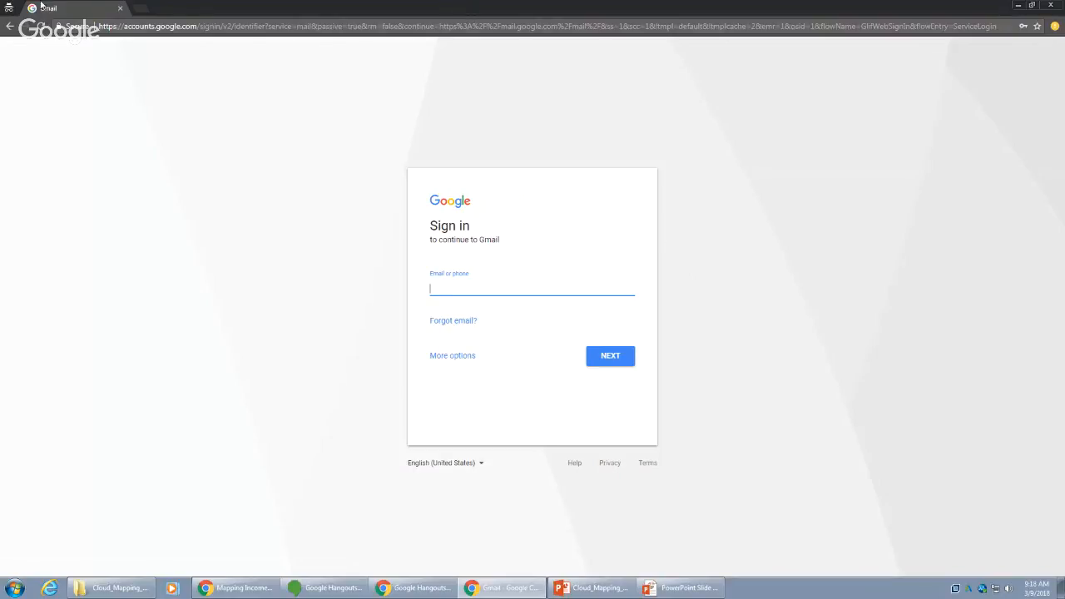
drag(71, 15, 0, 400)
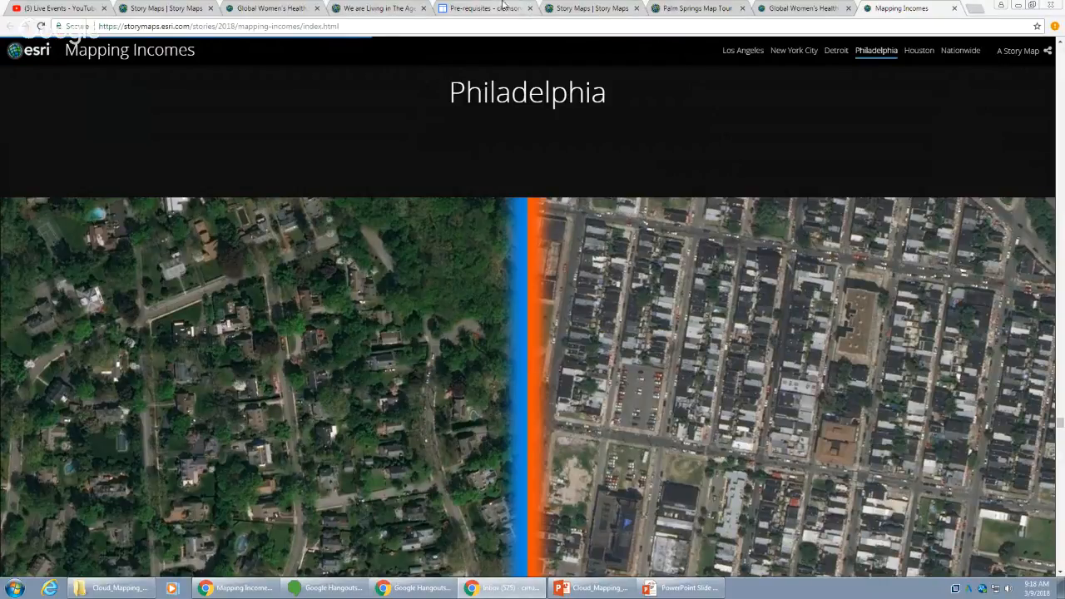
click(487, 8)
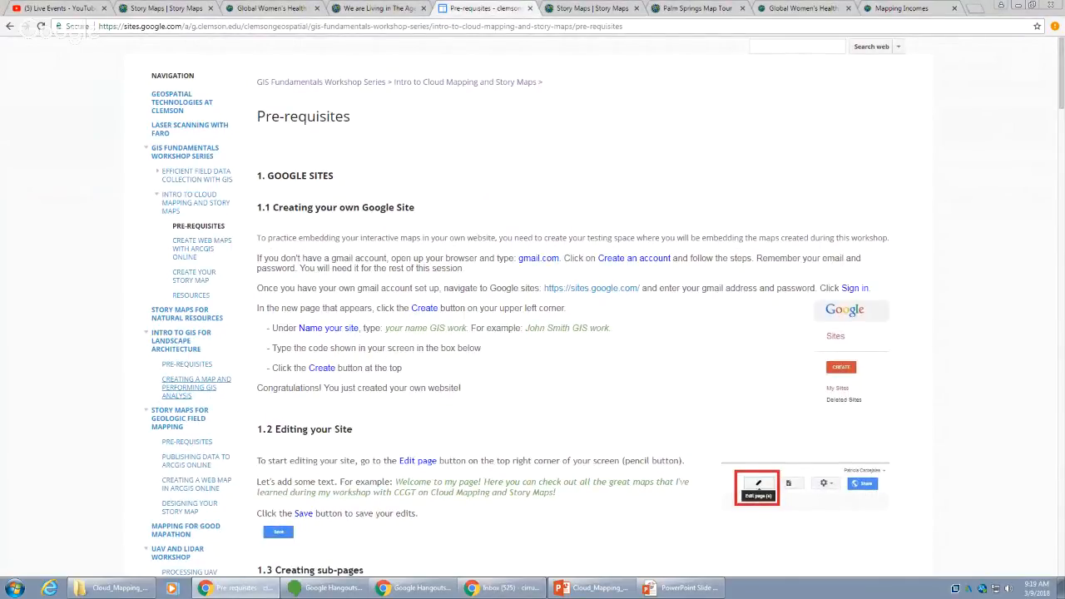
key(ctrl+t)
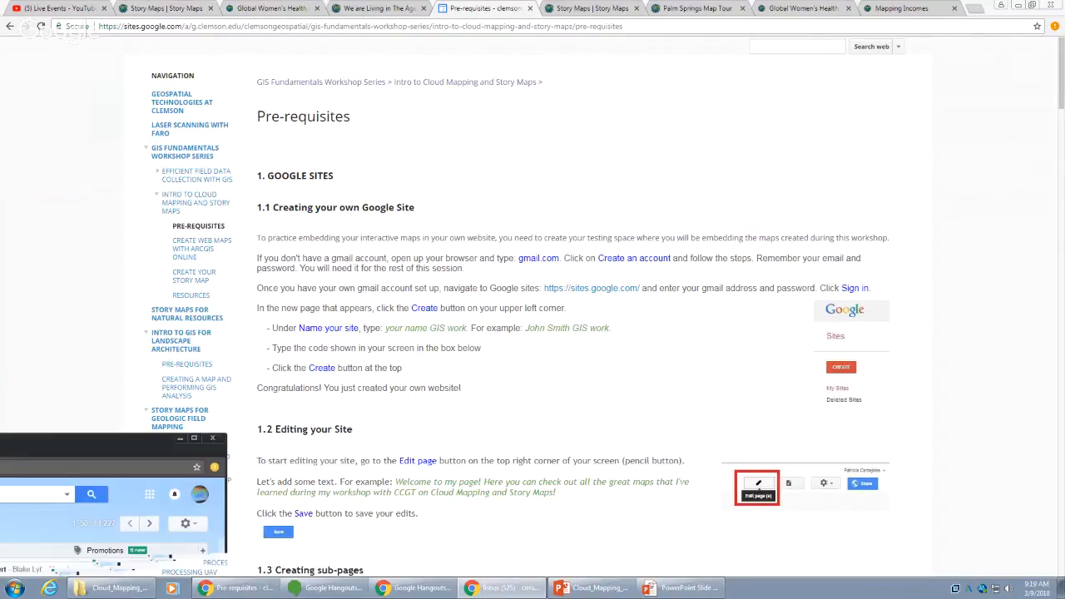
- Load sites.google.com in a new incognito tab and maximize that window
drag(0, 445, 332, 102)
click(205, 107)
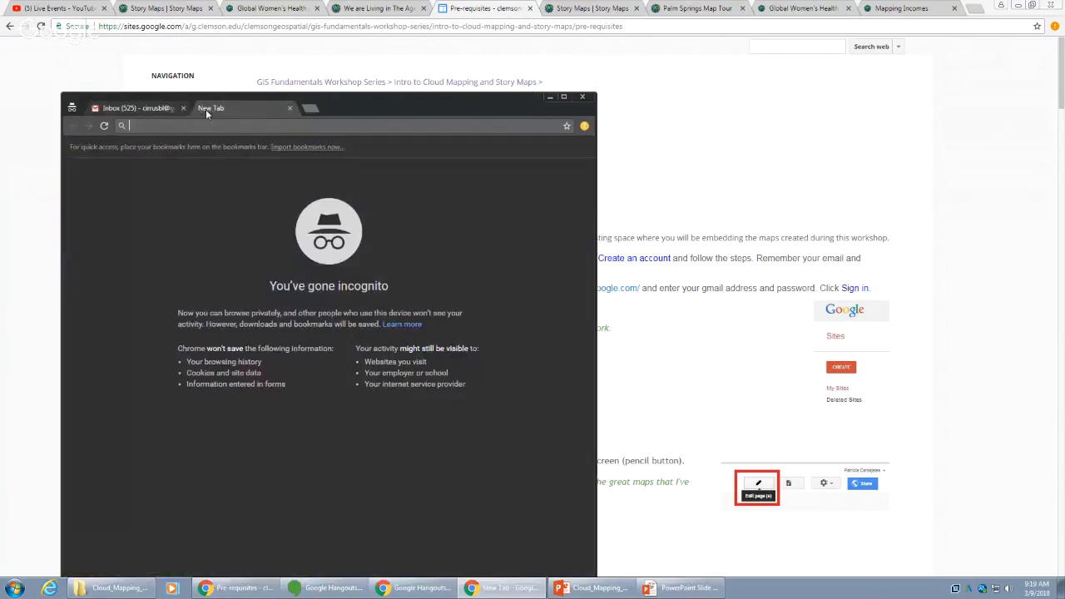
text(sites.g)
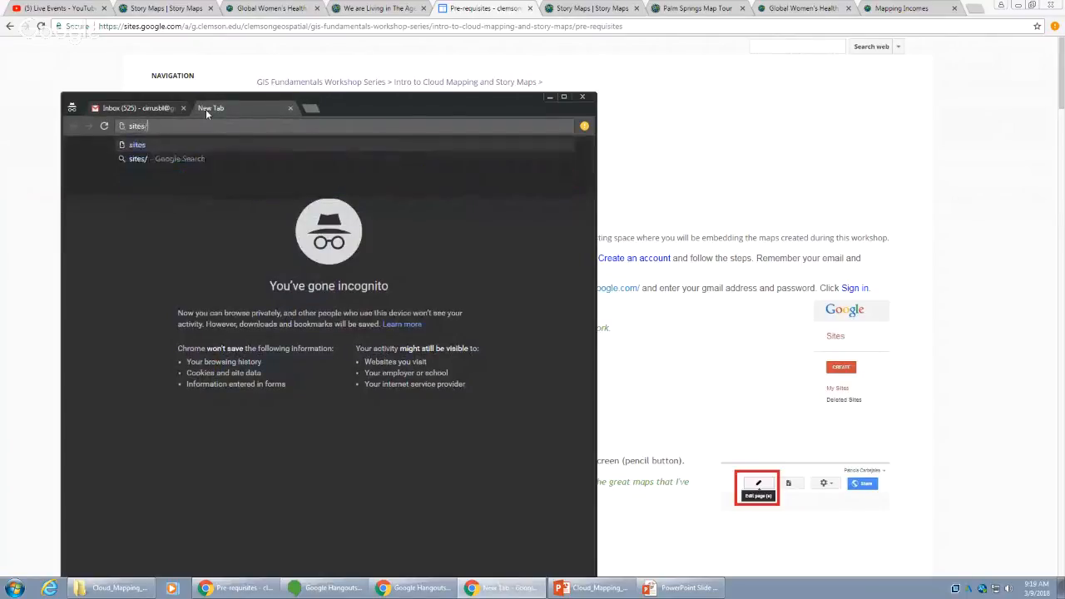
text(ogl)
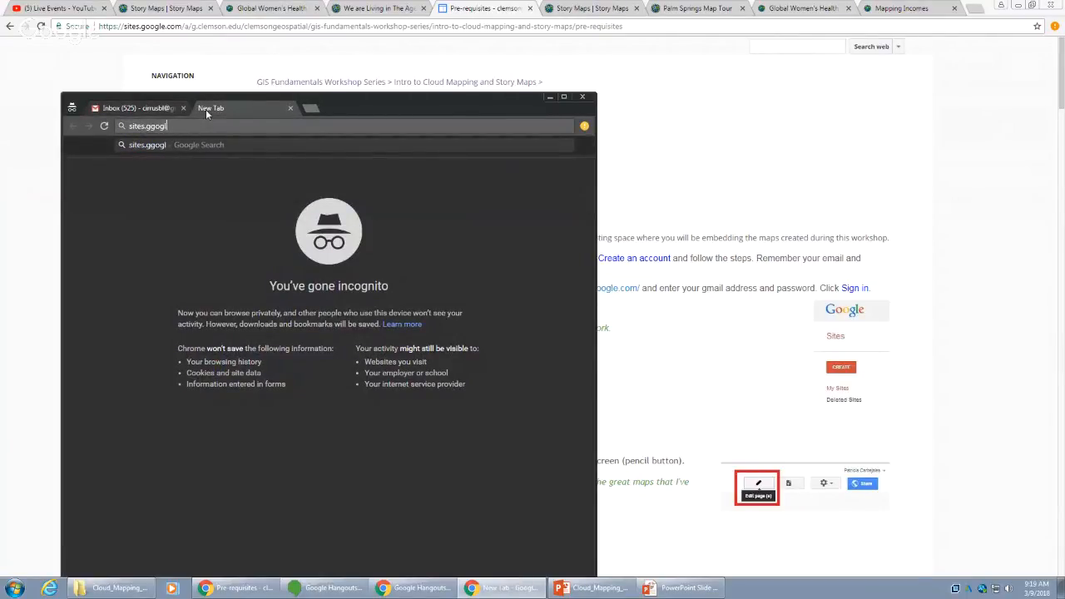
text(ogle.com)
key(Return)
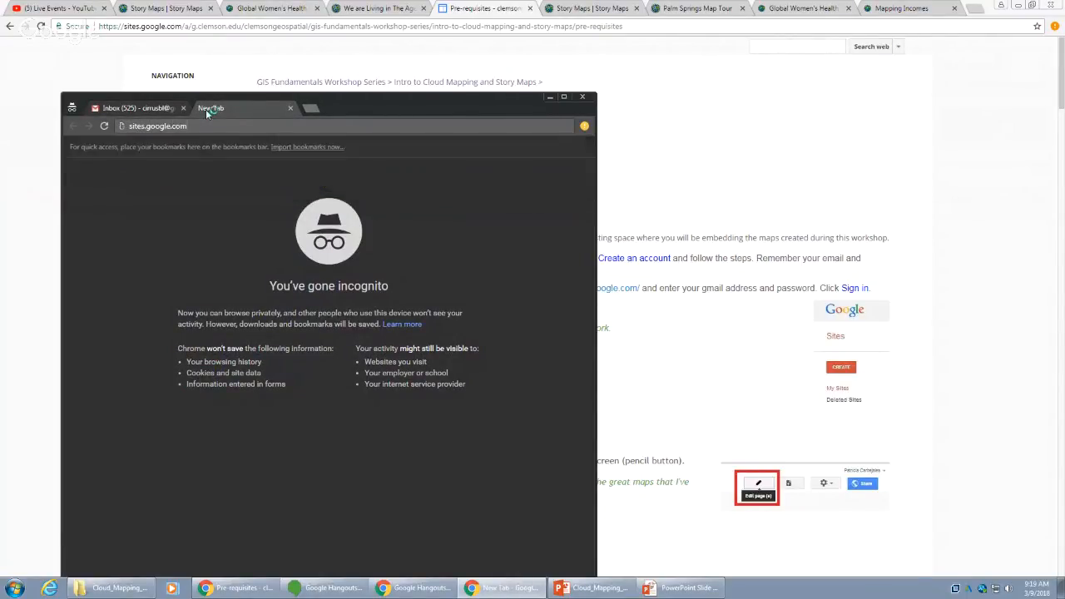
click(563, 97)
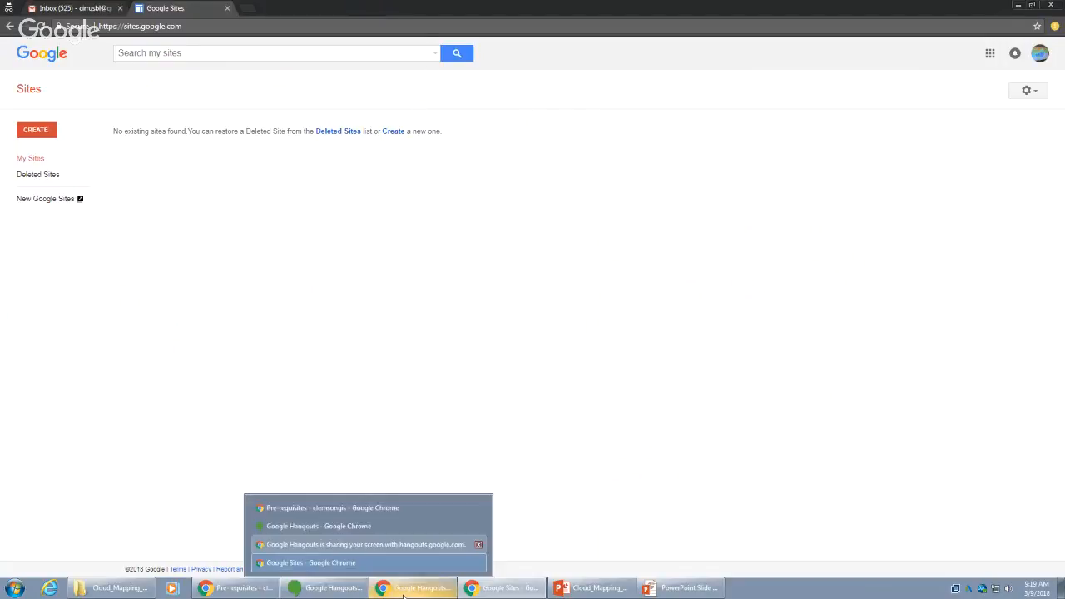
- Open the Intro to Cloud Mapping breadcrumb link as its own separate window
click(226, 592)
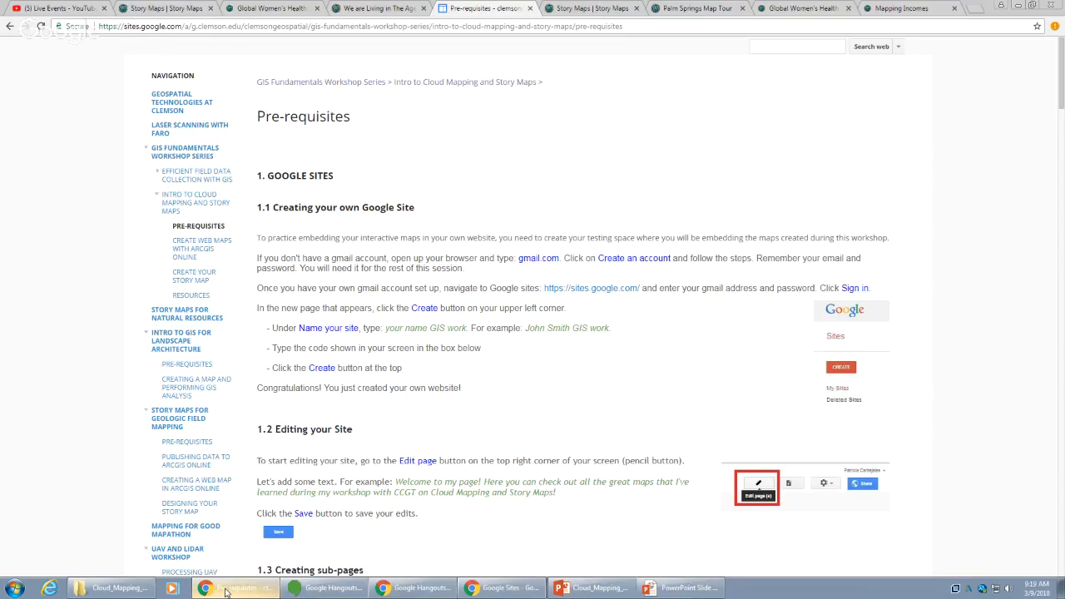
right_click(481, 82)
click(511, 89)
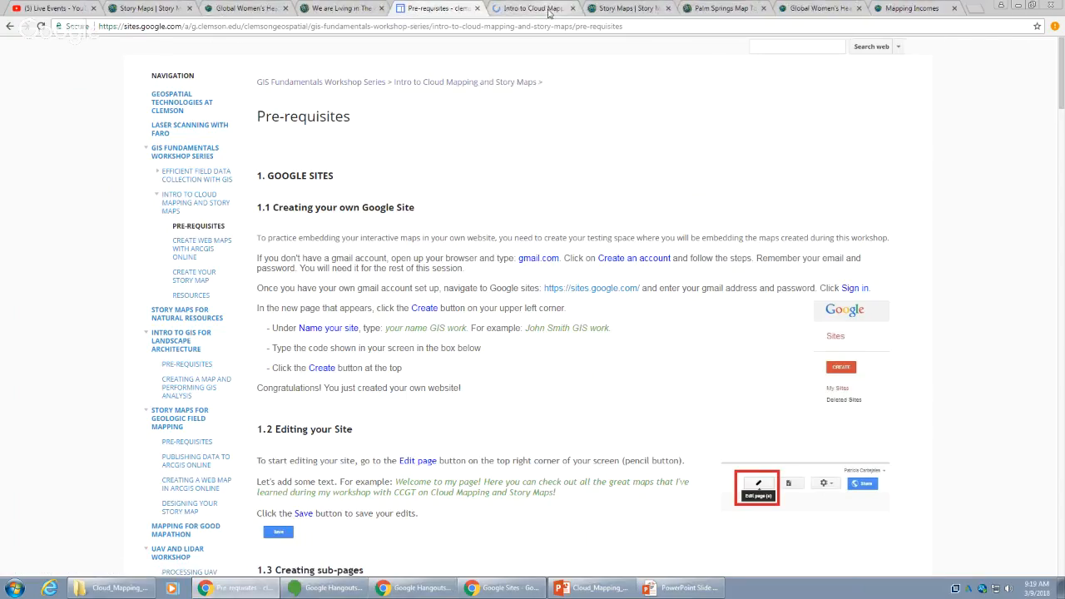
click(533, 9)
drag(264, 151, 0, 266)
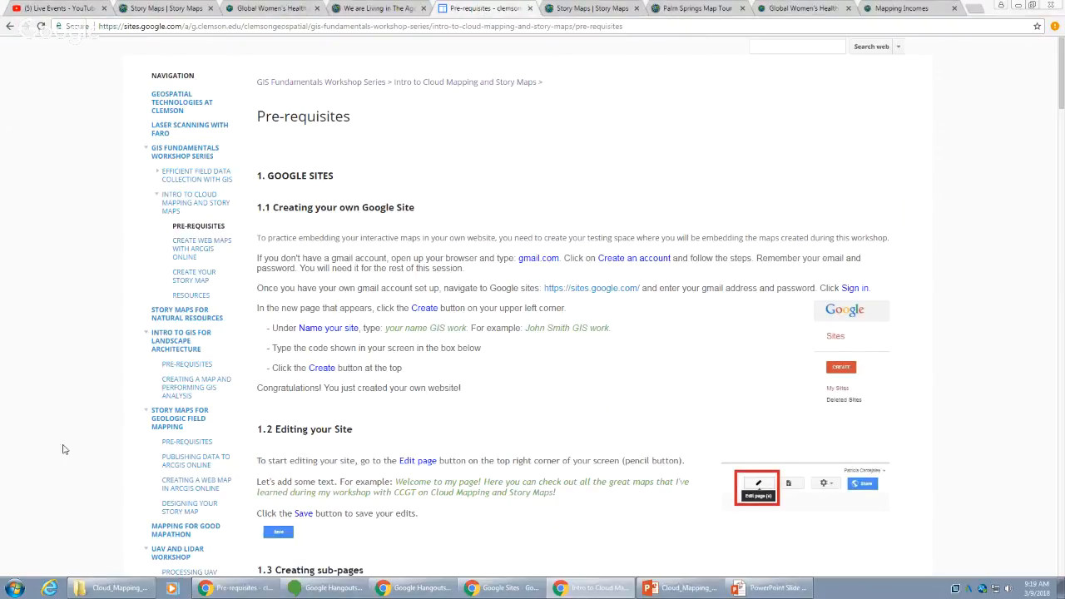
click(503, 587)
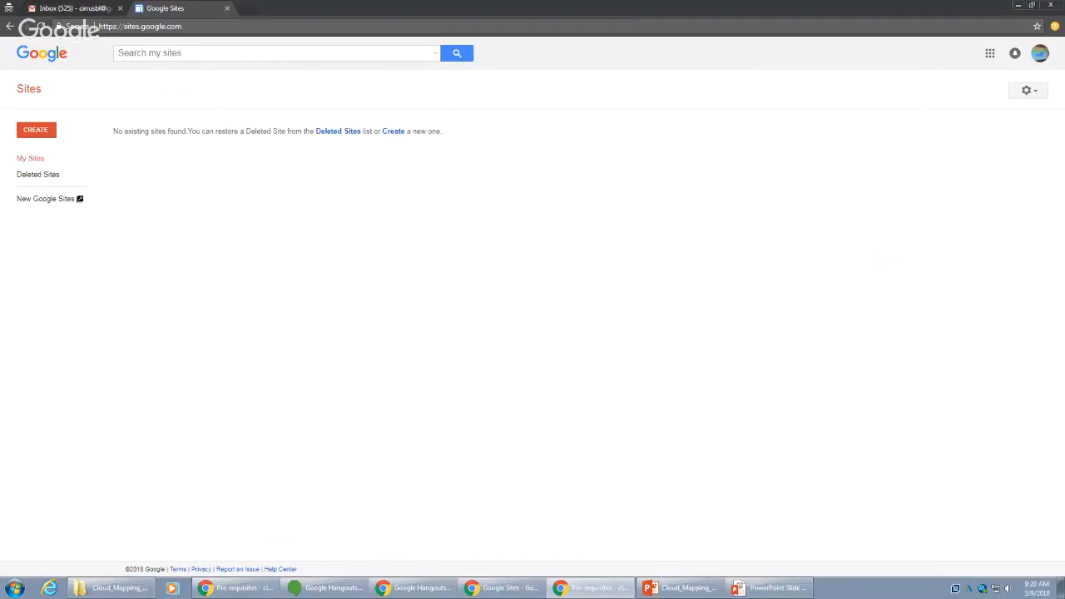
key(ctrl+minus)
key(ctrl+minus)
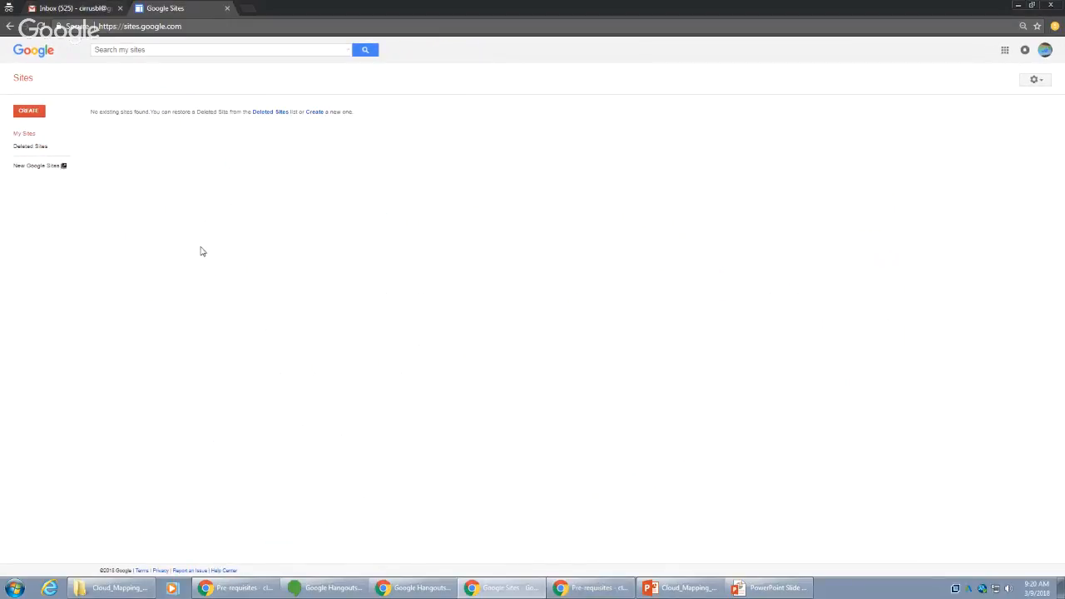
key(ctrl+plus)
key(ctrl+plus)
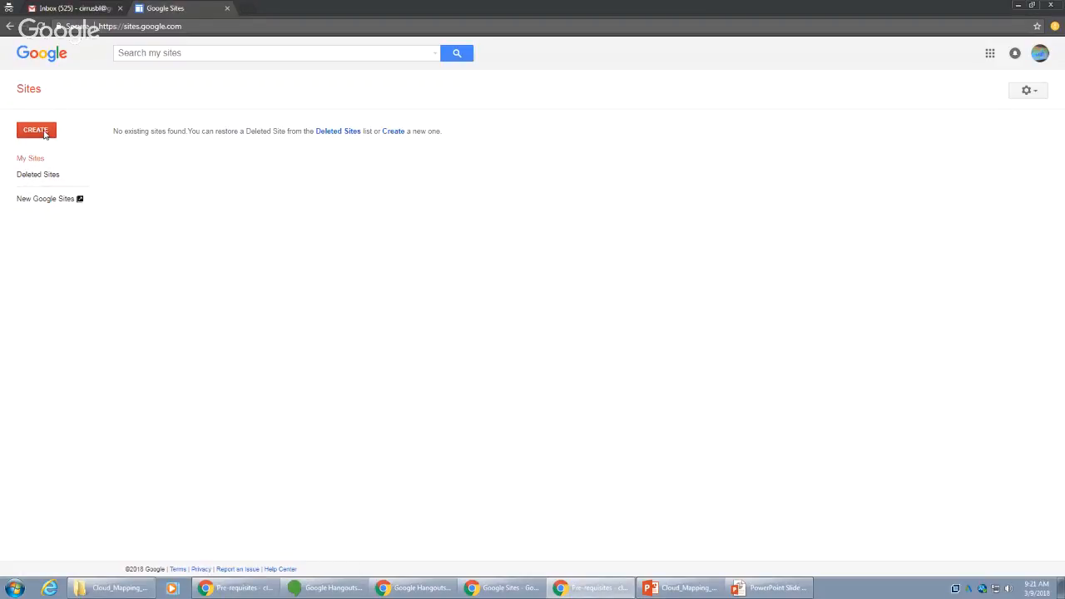
- Start a classic Sites site named 'Blake's GIS Work', pass reCAPTCHA and try creating it
click(45, 134)
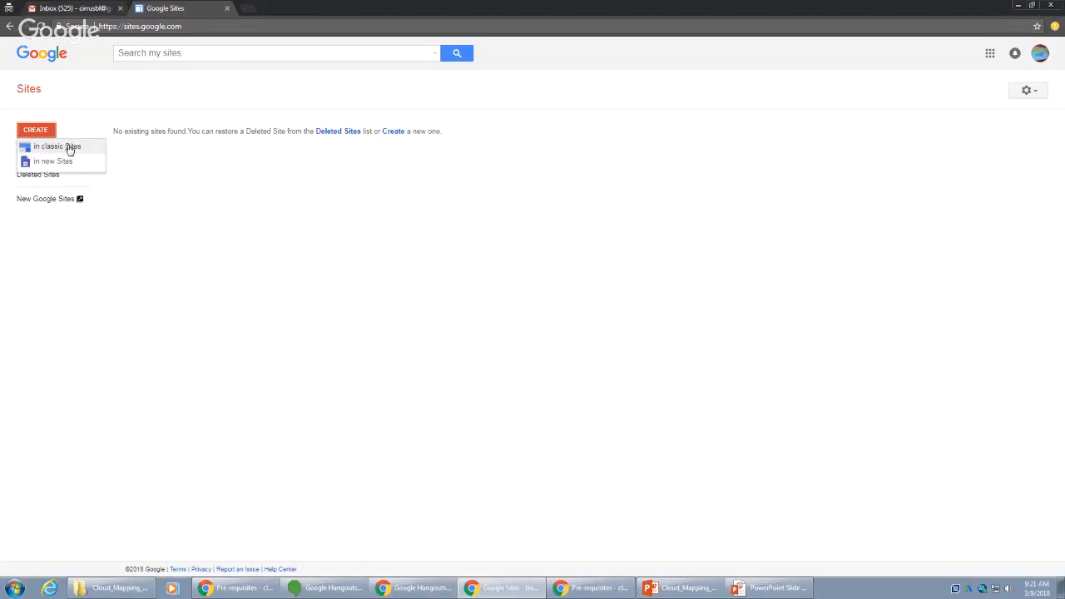
click(66, 147)
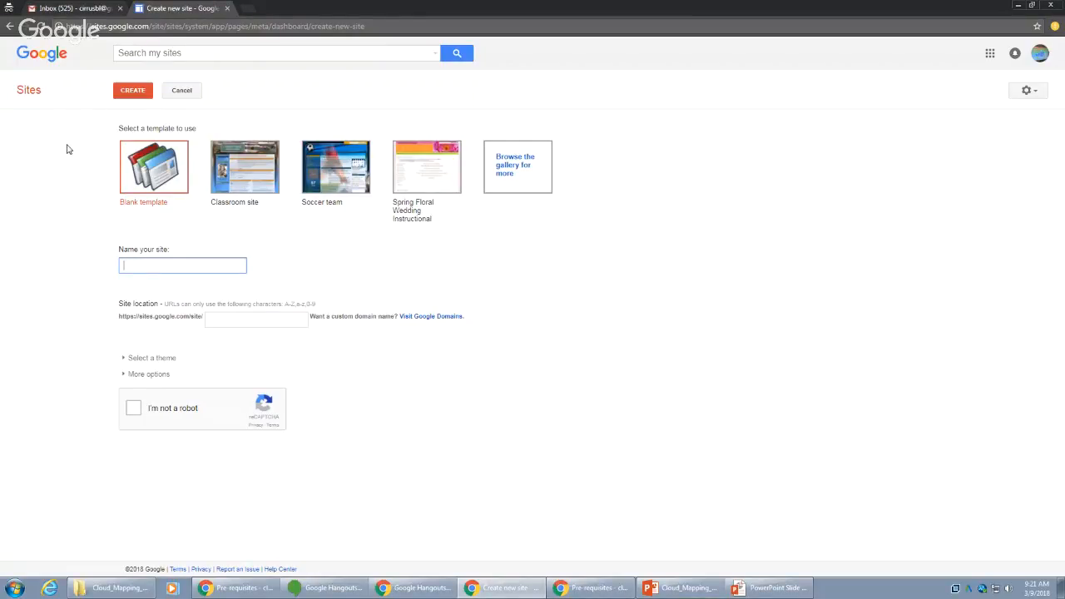
text(Blake's GIS Work)
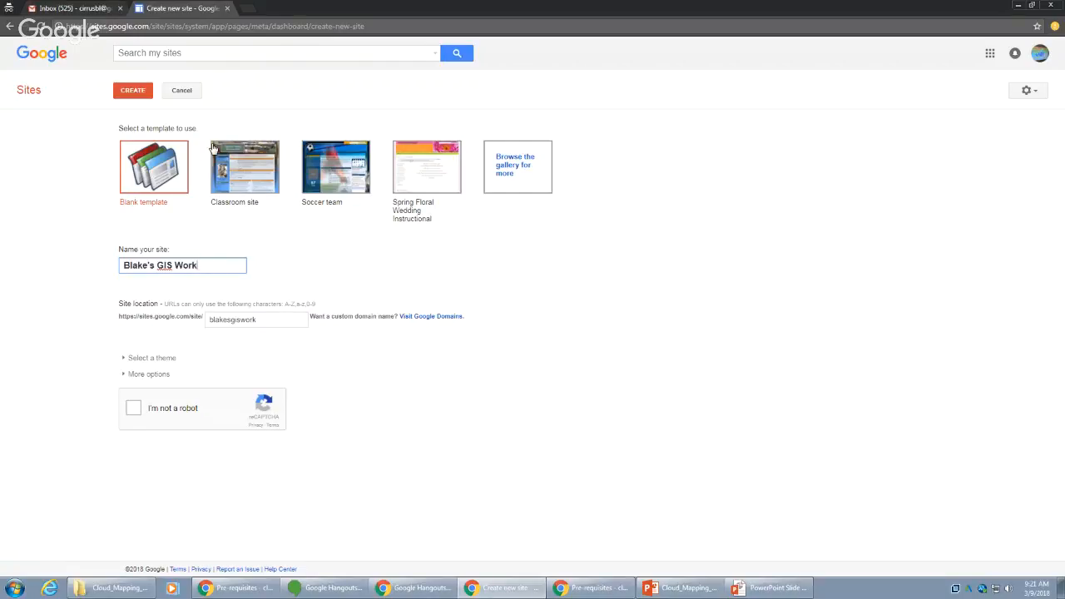
click(133, 407)
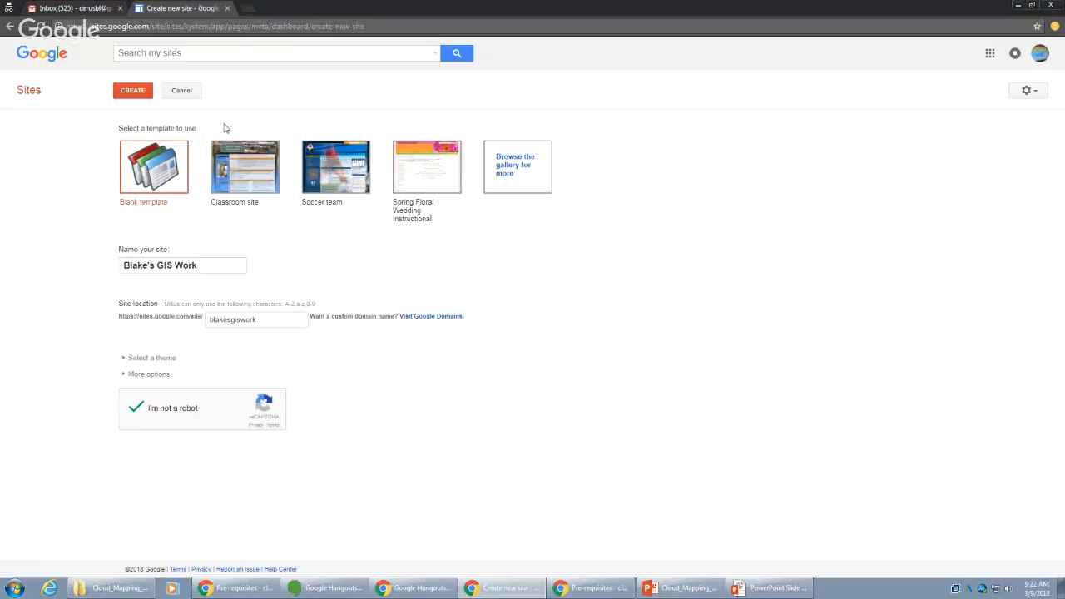
click(140, 90)
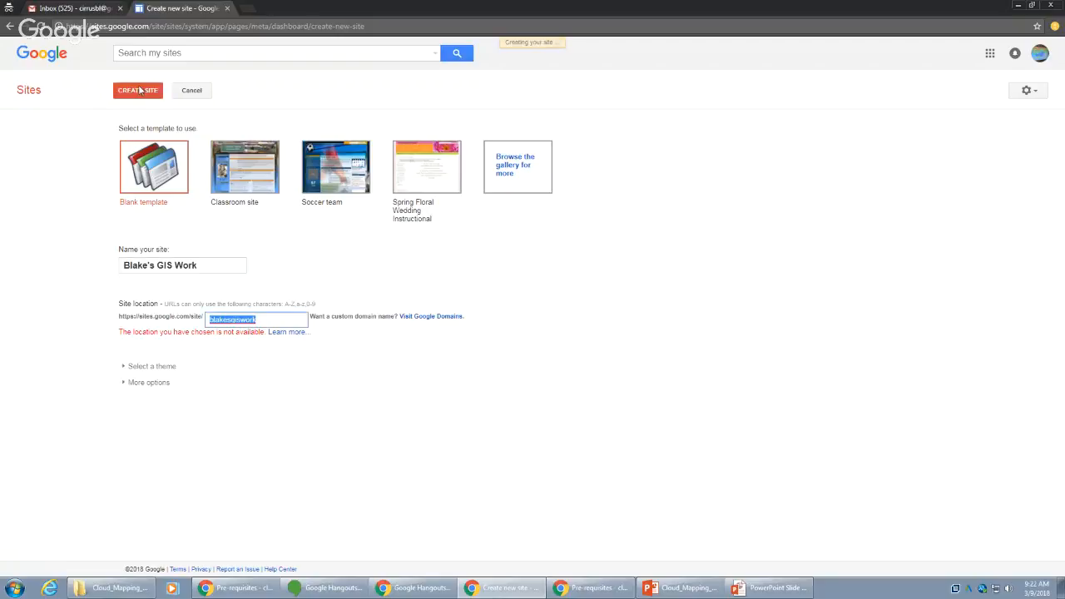
- Append '_March2018' to the rejected site address, redo reCAPTCHA and create the site
click(284, 321)
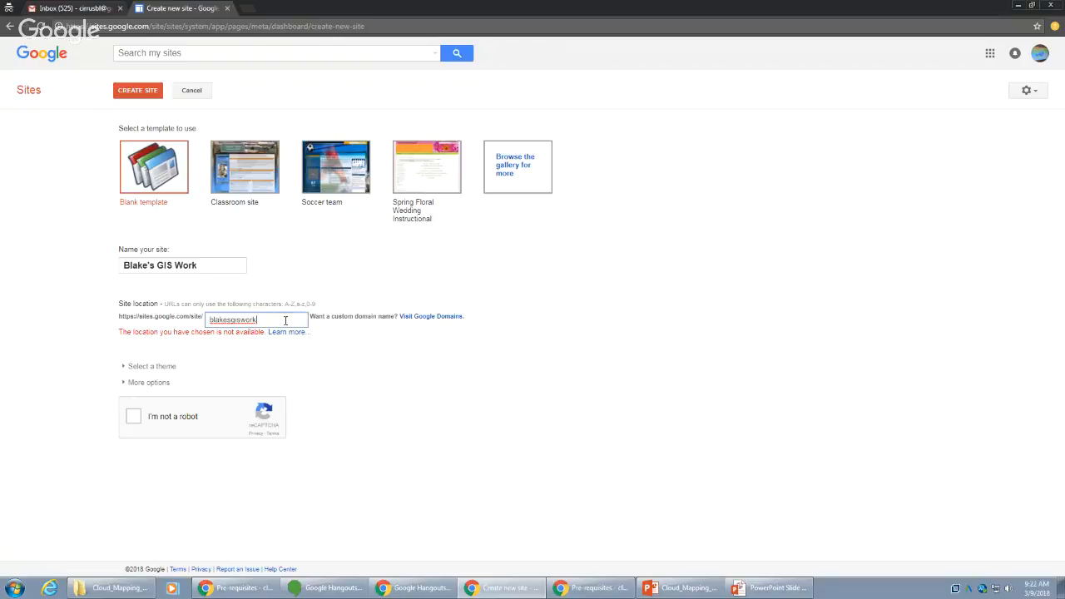
text(_March2018)
click(134, 416)
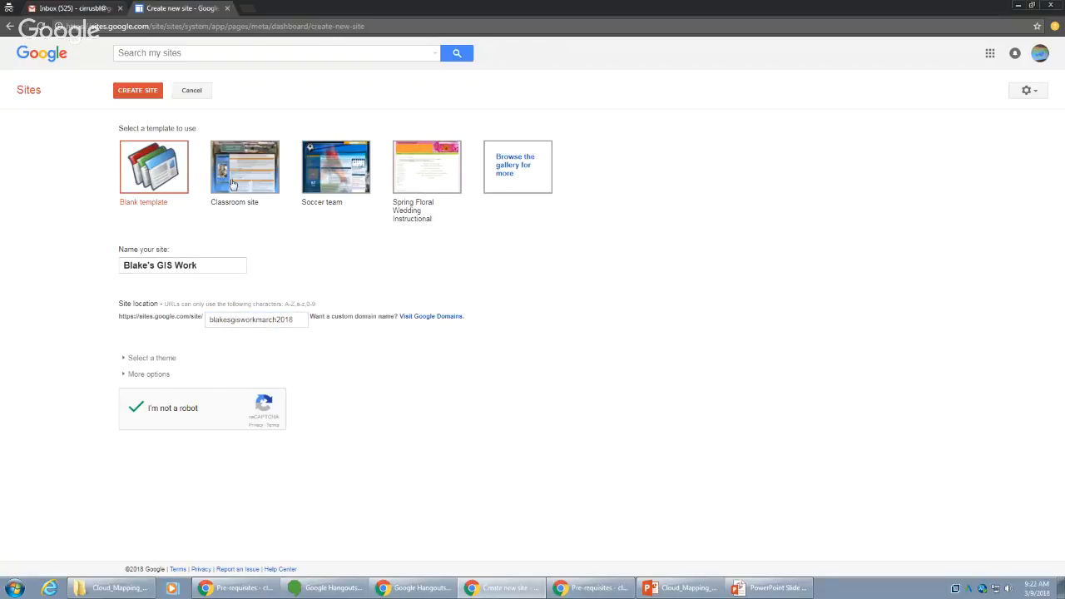
click(127, 91)
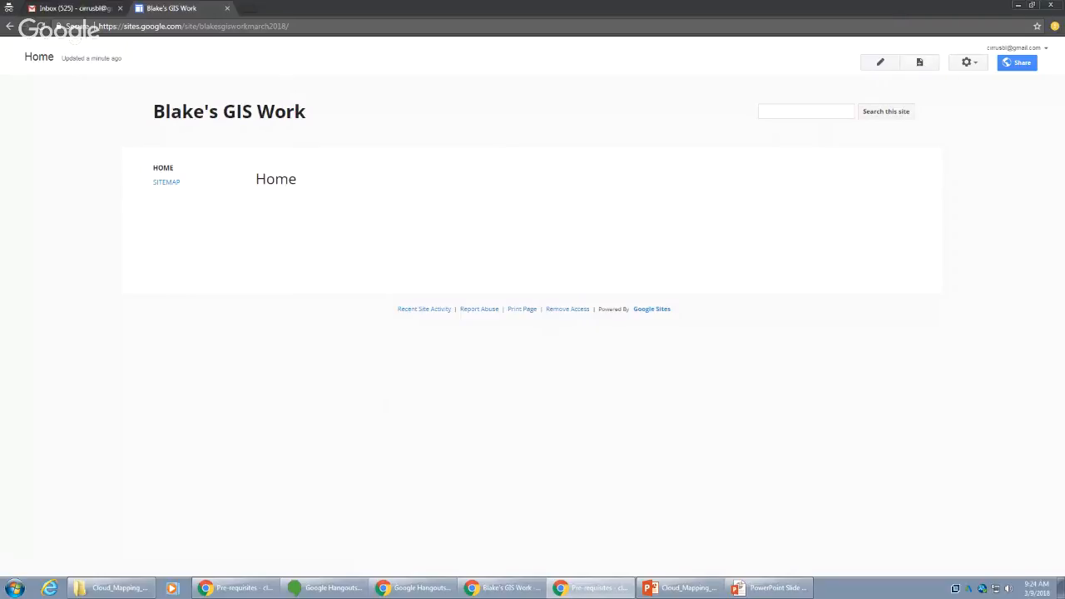
- Put the new Blake's GIS Work Home page into edit mode
click(881, 64)
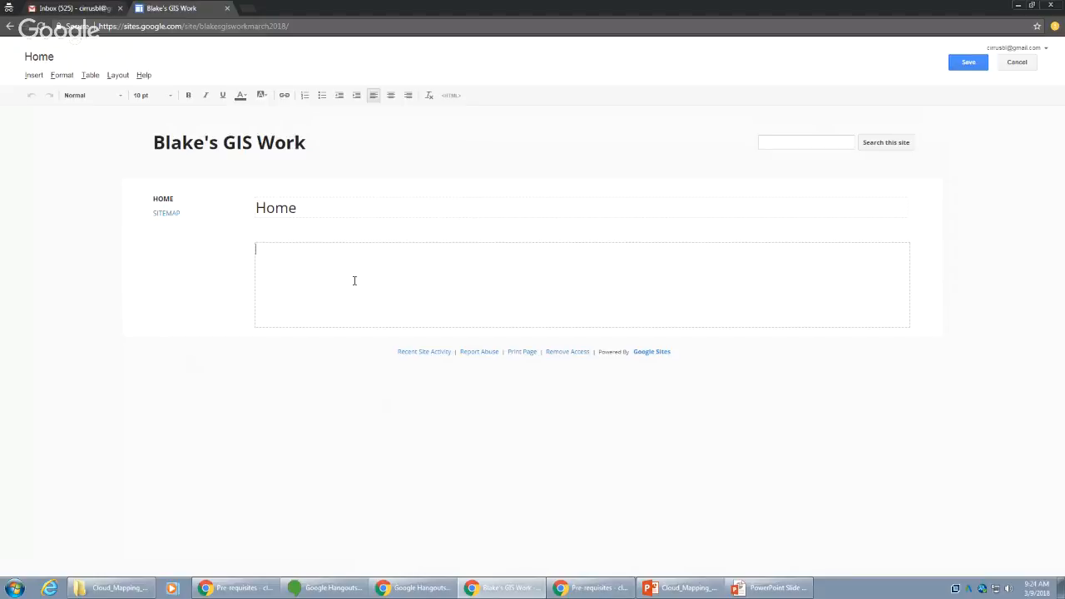
- Write 'Welcome to my site! Here you can check out the maps I created as part of the CCGT workshop' and save
text(Welcome to my site! Here you can check )
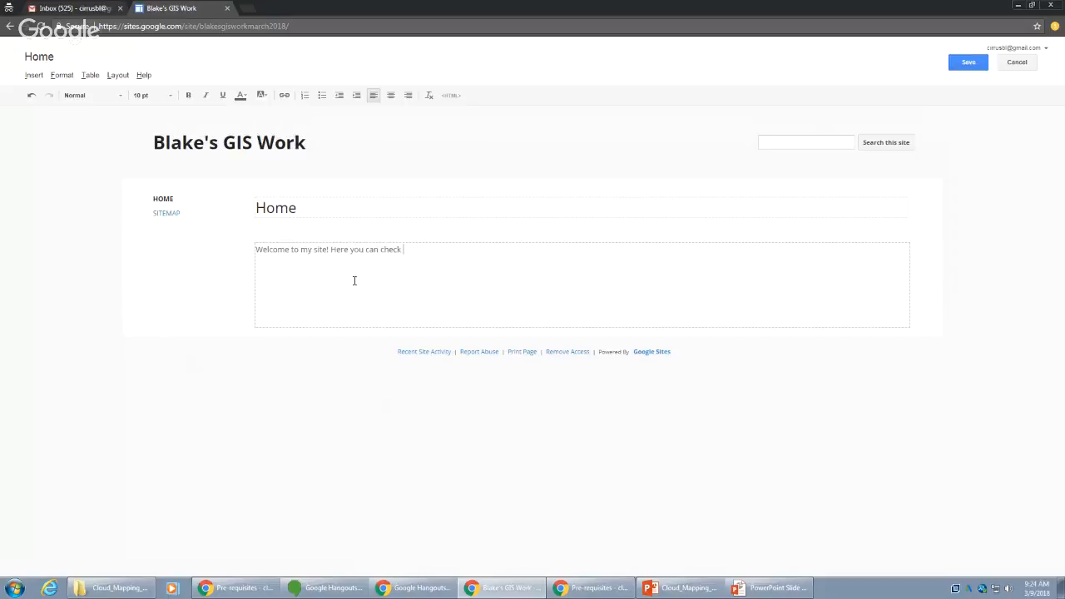
text(out the maps I created as part of the CCGT wo)
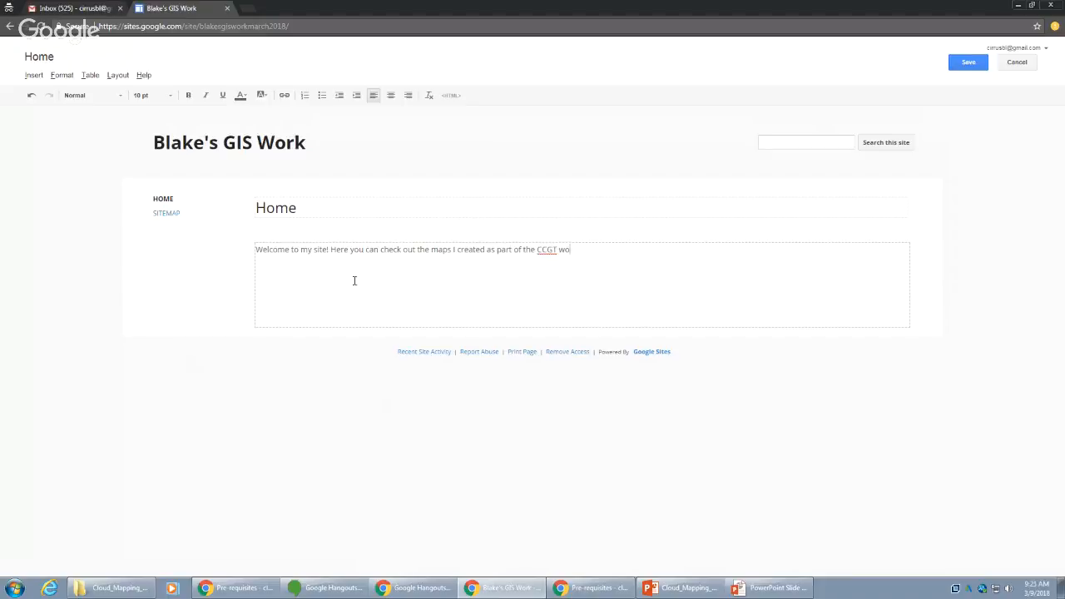
text(rkshop.)
click(971, 64)
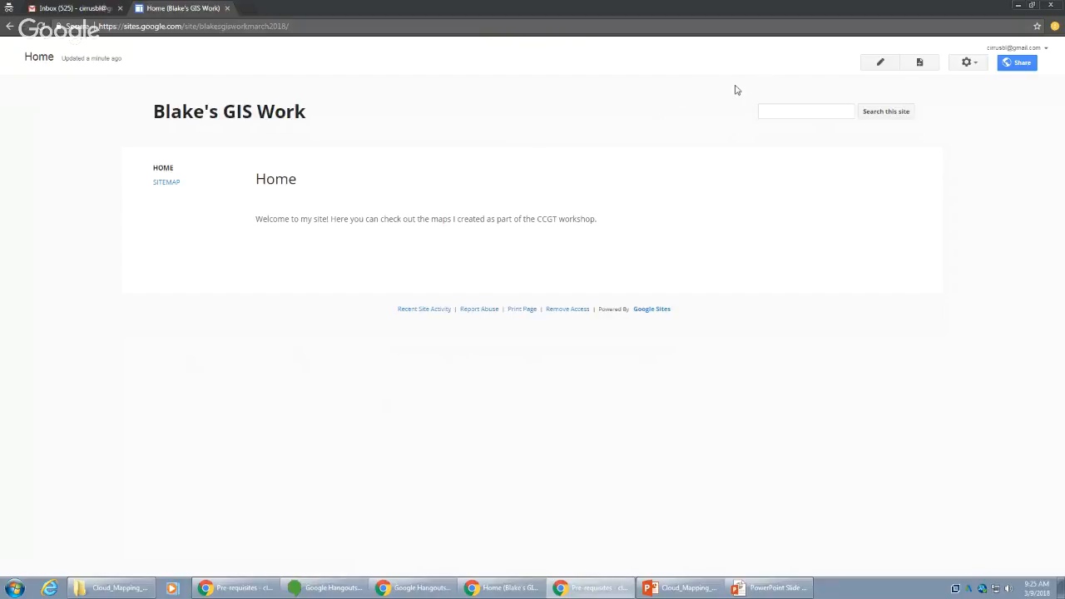
- Start a new page and name it 'My Map from ArcGIS Online'
click(919, 63)
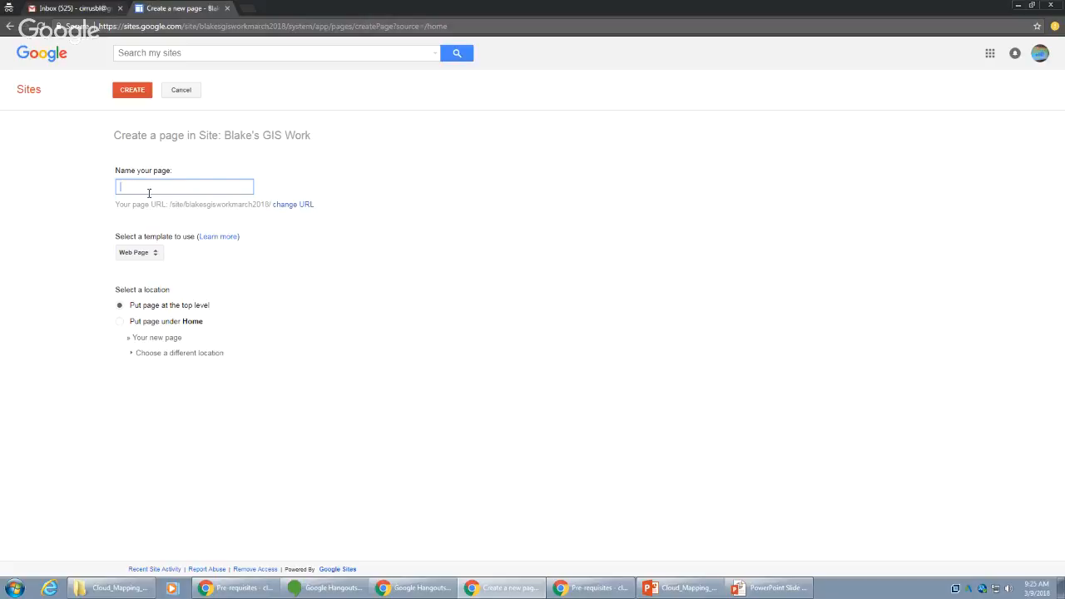
text(My Map from )
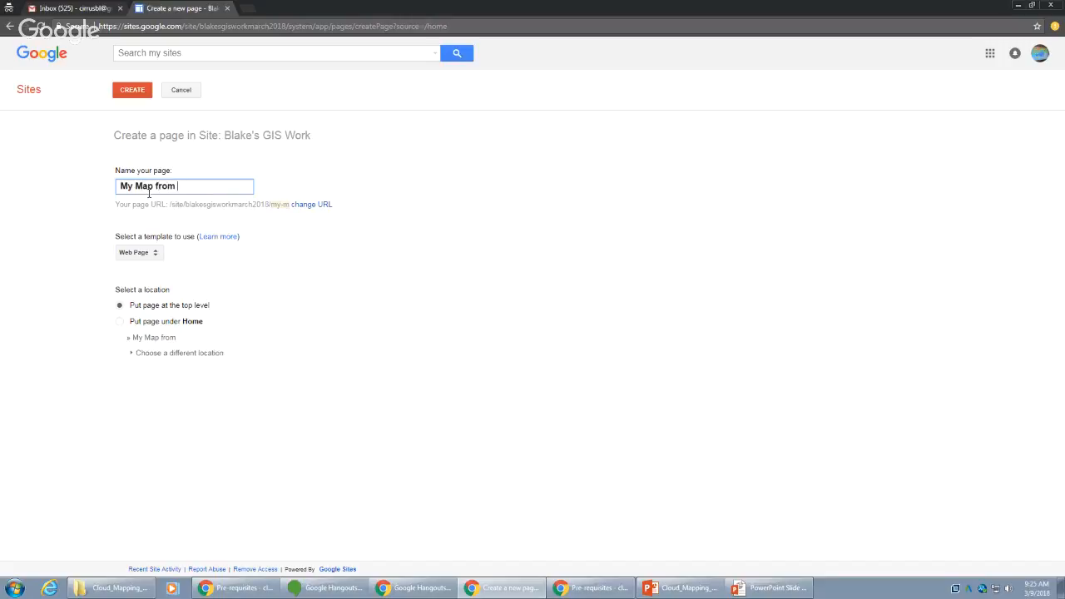
text(ArcGIS Online)
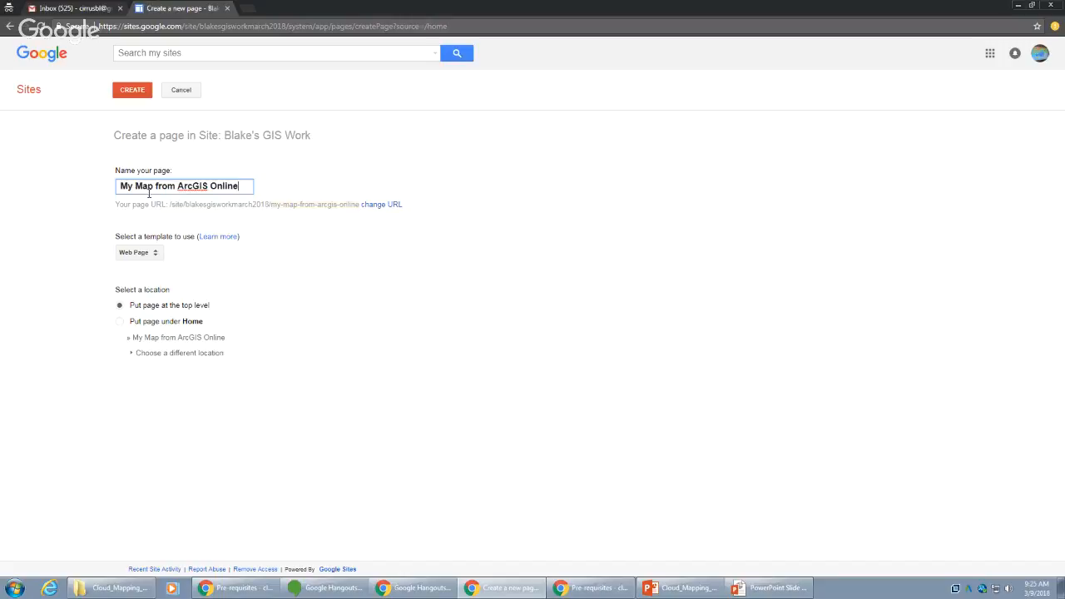
- Create and save the empty My Map from ArcGIS Online page
click(131, 93)
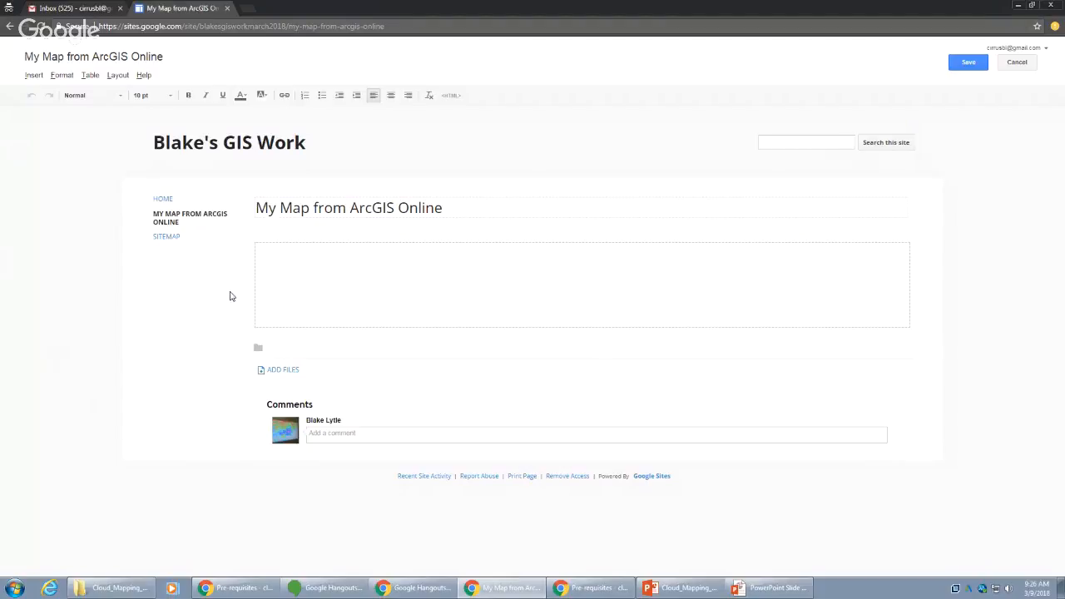
key(alt+Tab)
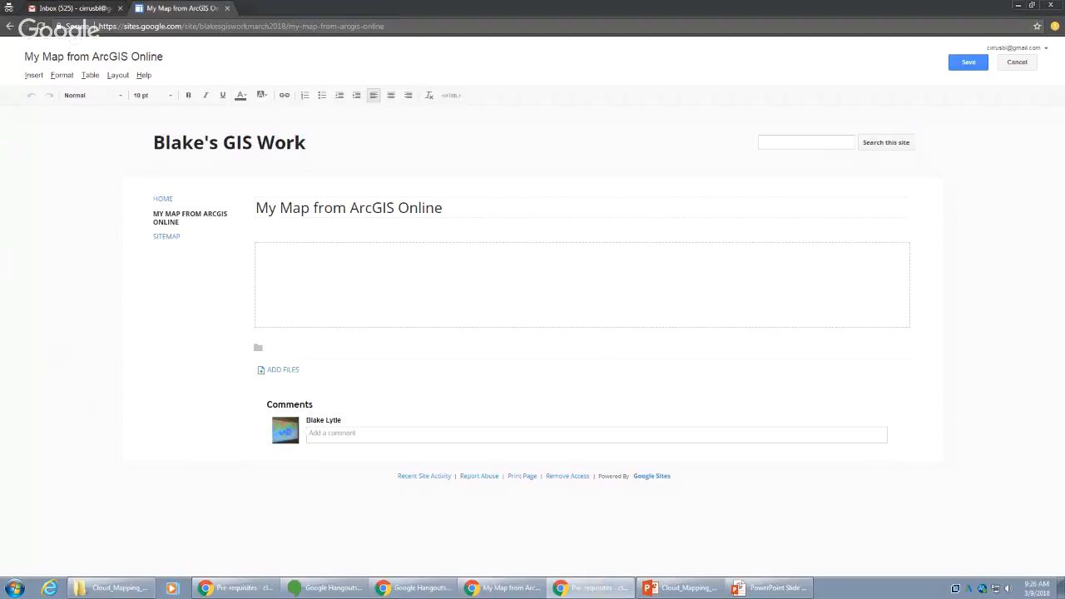
click(968, 64)
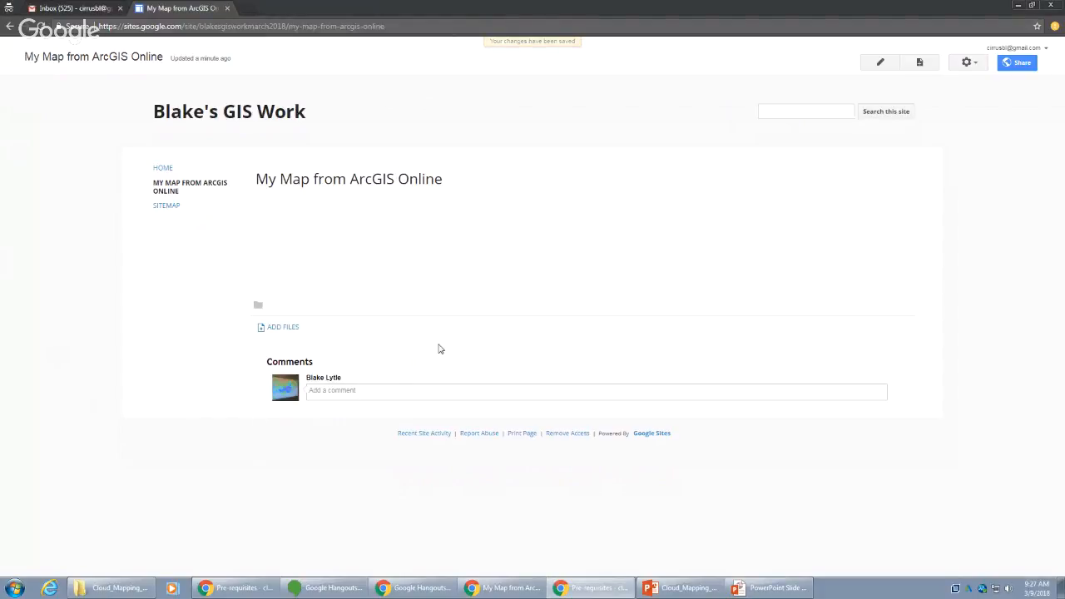
- Check the Home and My Map sidebar links, then minimize the site window
click(163, 169)
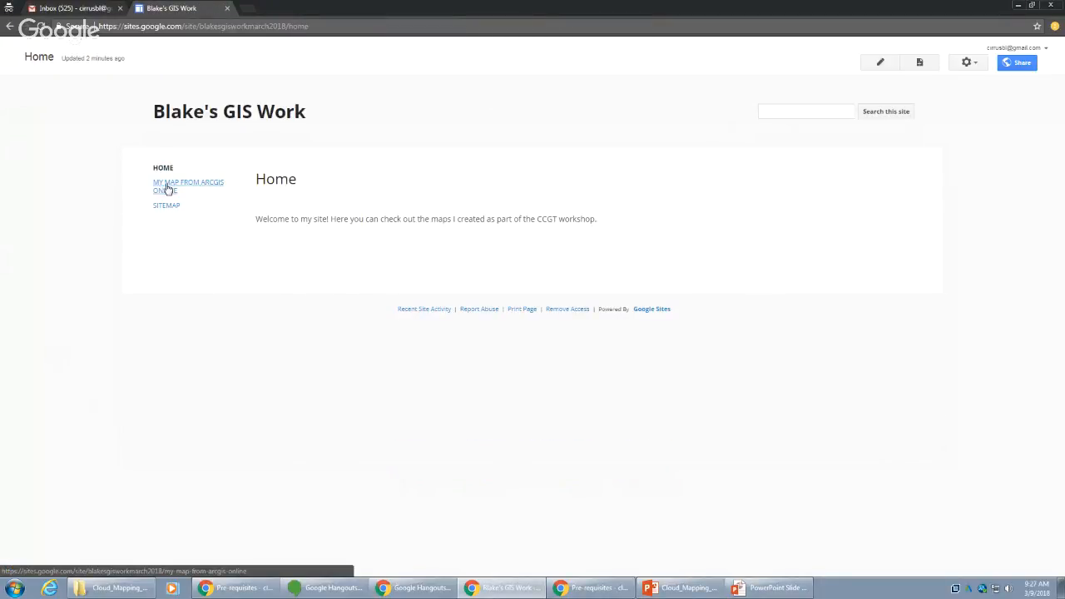
click(176, 185)
click(165, 171)
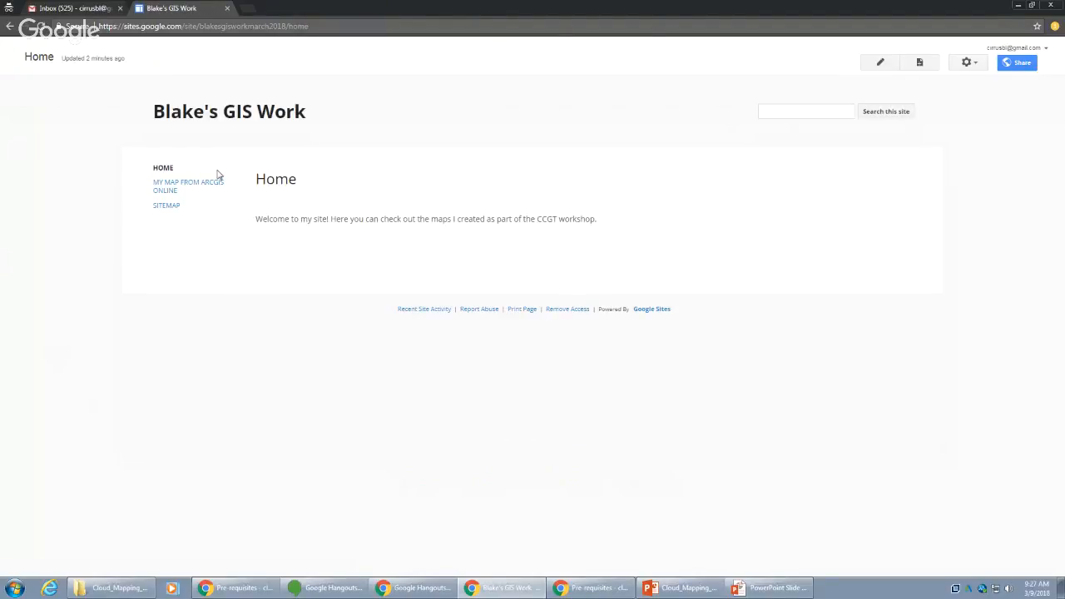
click(1019, 7)
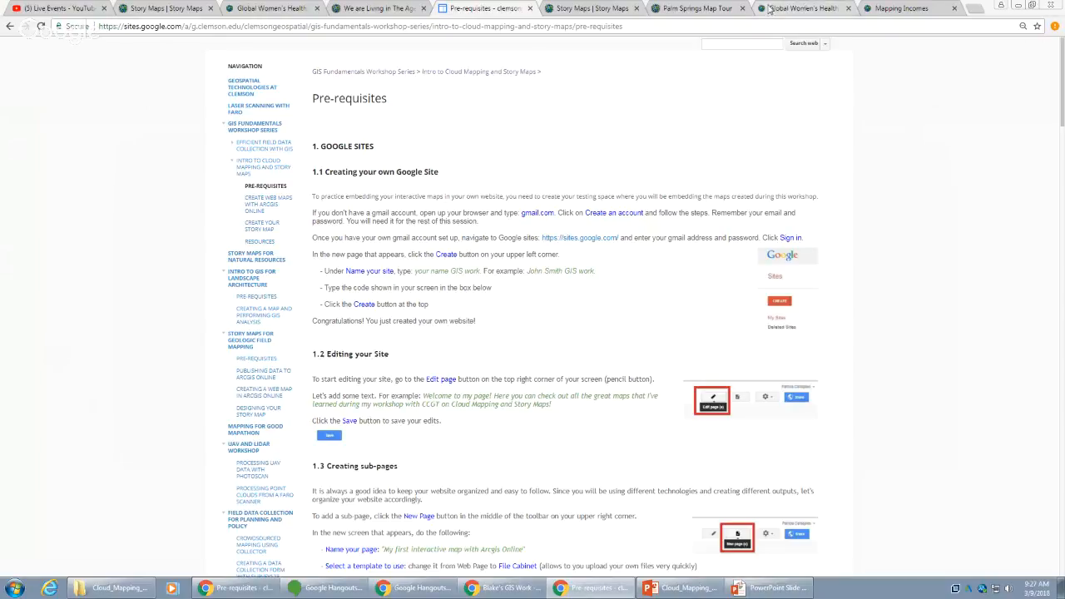
- Close the Mapping Incomes, Global Women's Health, Palm Springs and Story Maps tabs
click(954, 9)
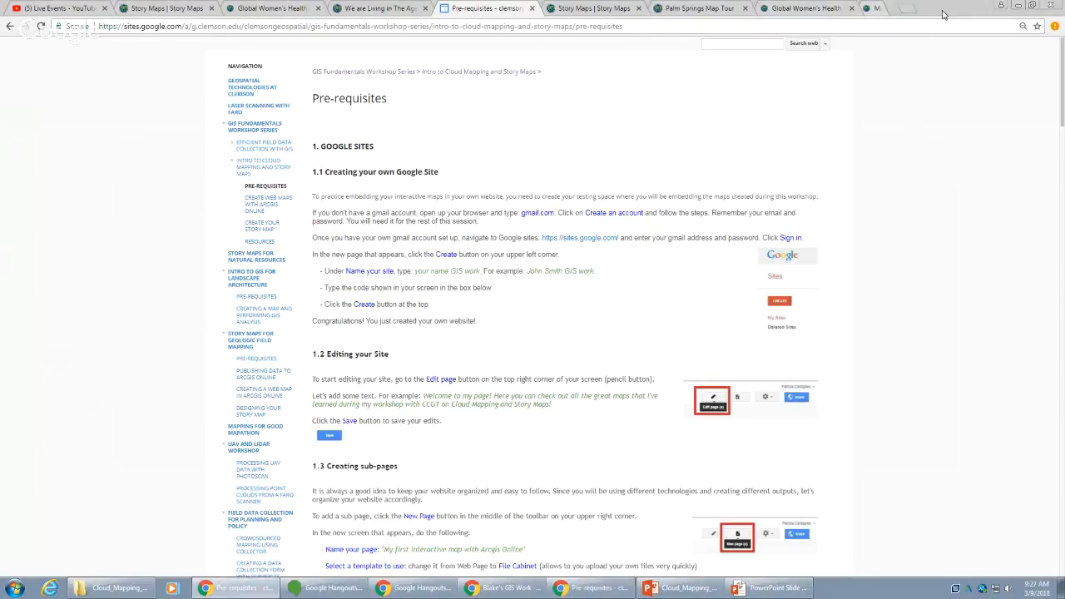
click(849, 8)
click(742, 11)
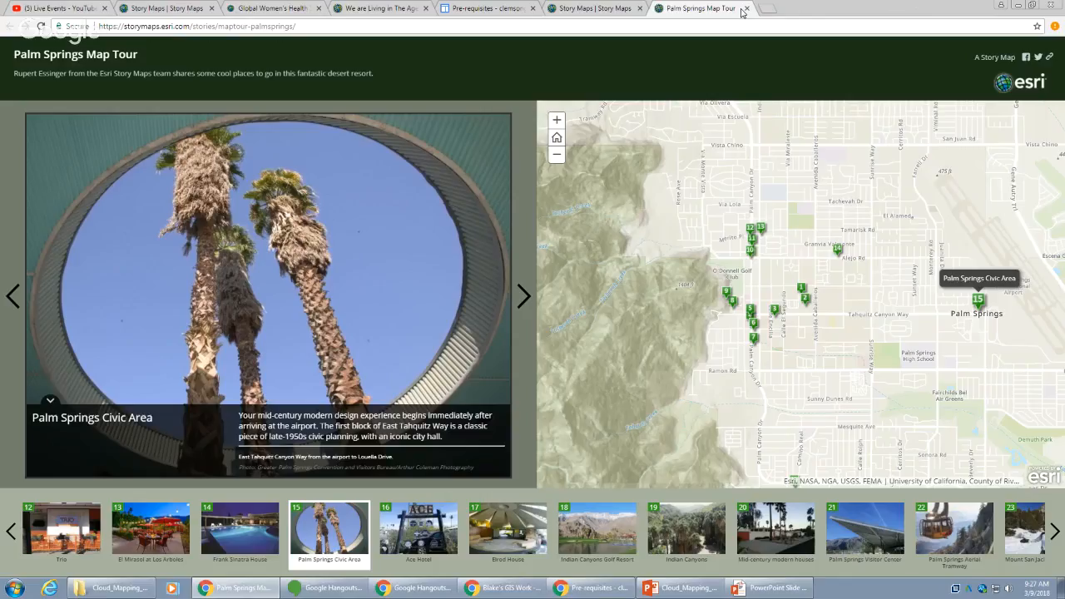
click(746, 9)
click(640, 9)
- Go to arcgis.com in a new tab
click(559, 11)
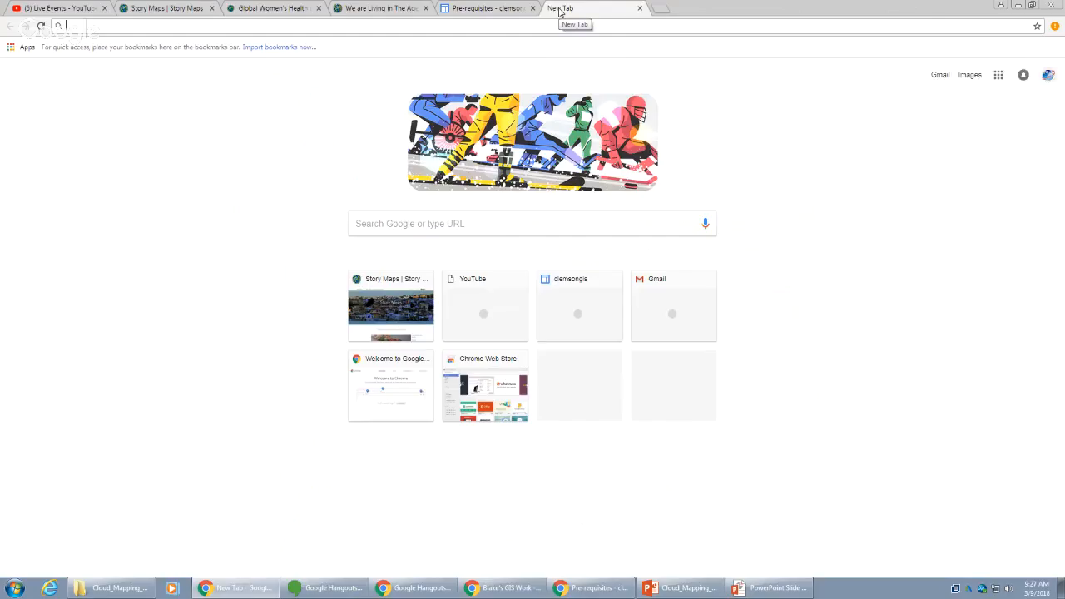
text(arcg)
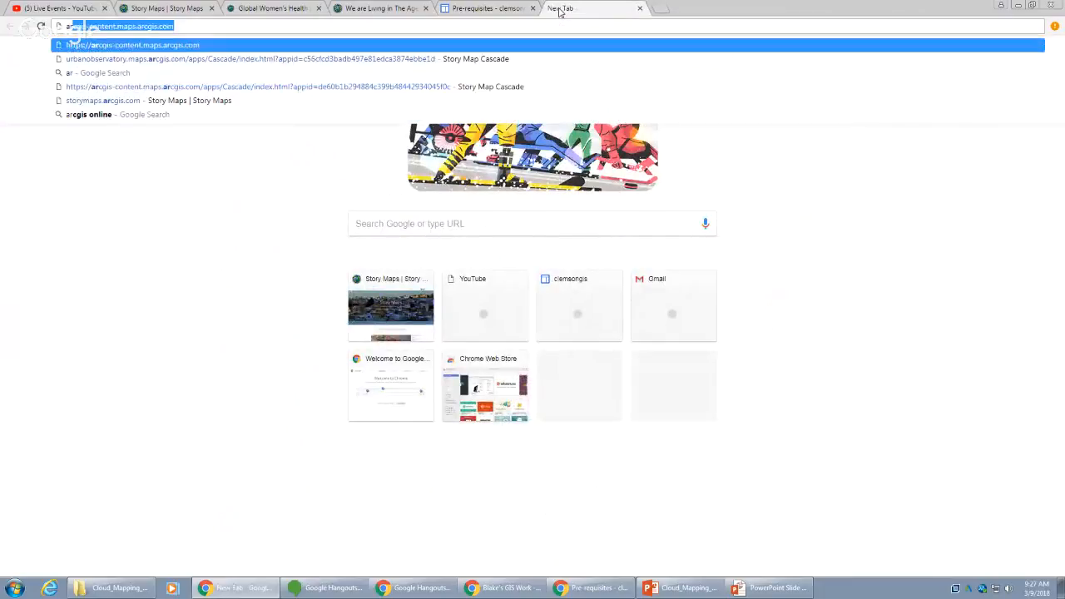
text(is.com)
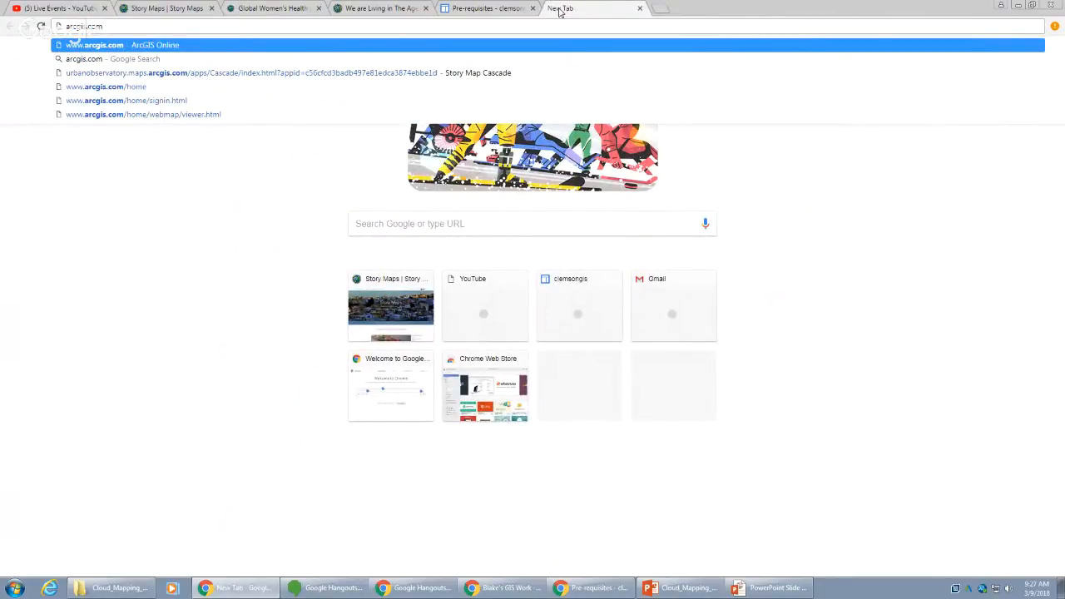
key(Return)
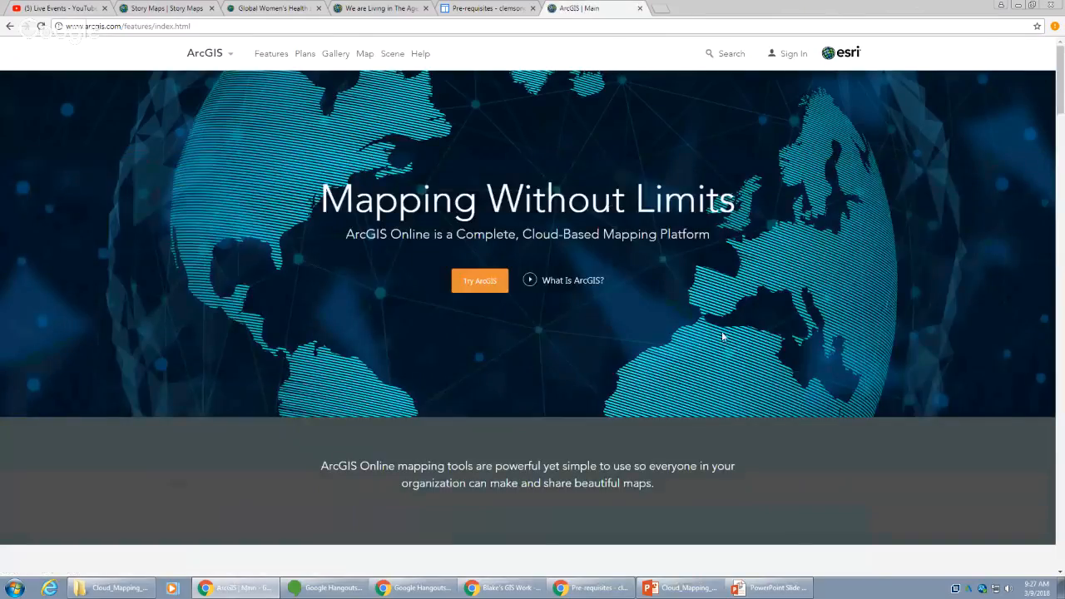
- Begin ArcGIS enterprise sign-in using the 'clemson' organization URL
click(791, 58)
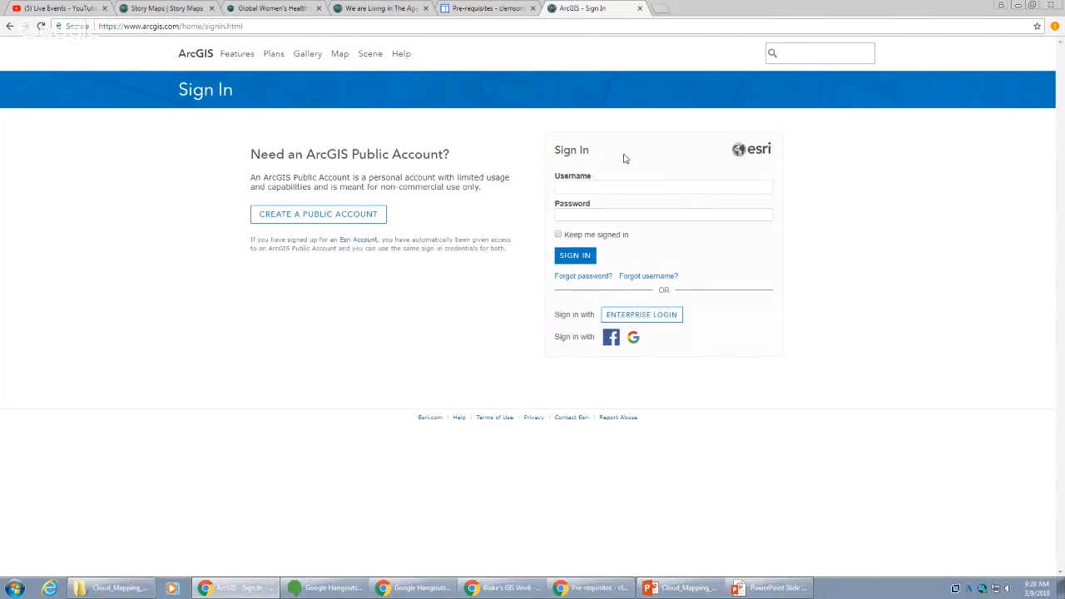
click(647, 322)
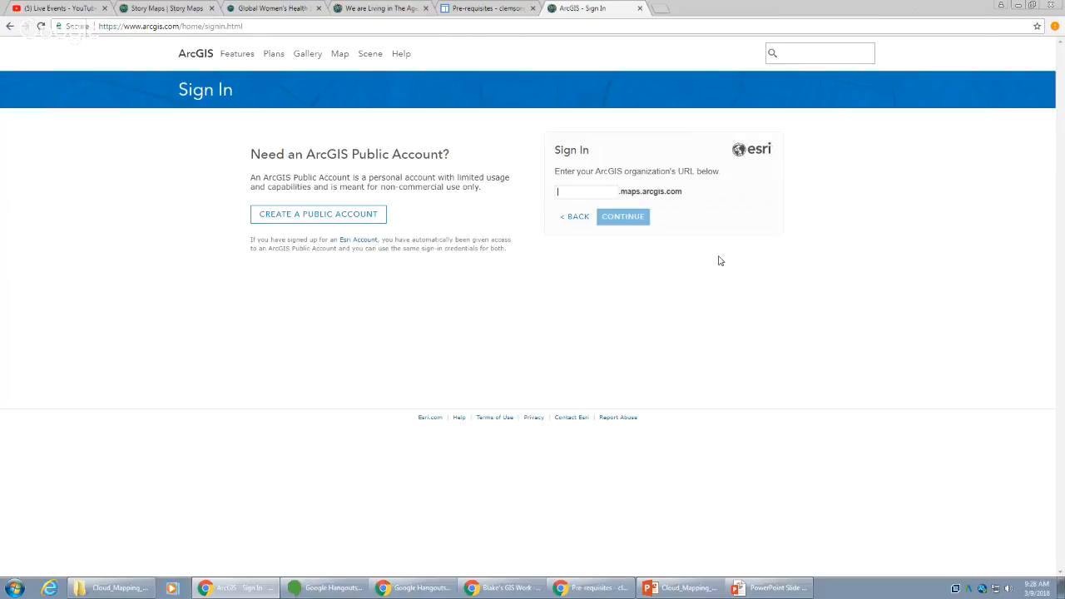
text(c)
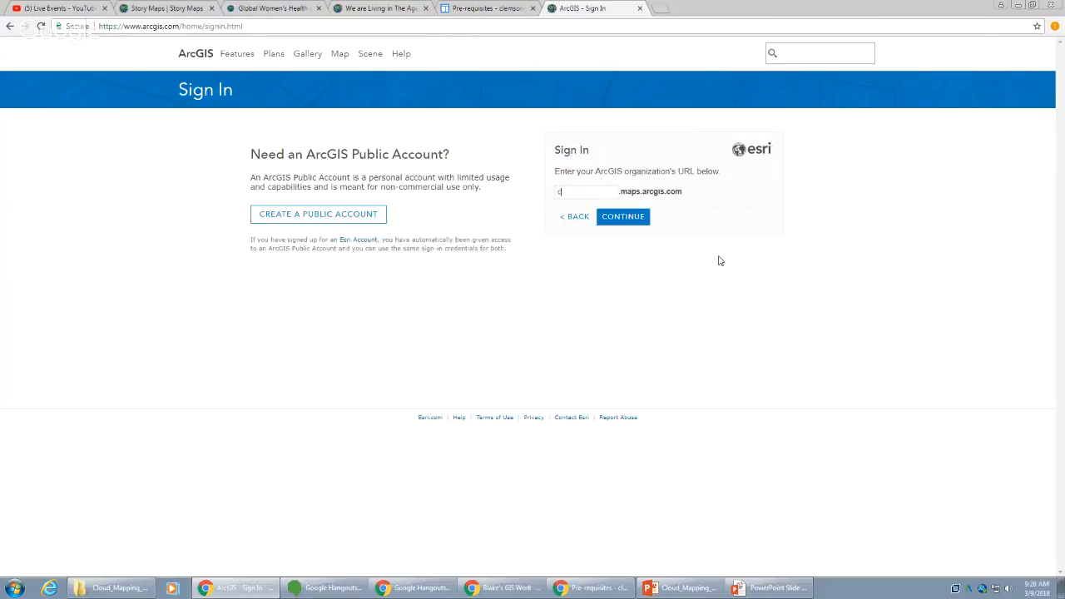
text(lemson)
click(629, 219)
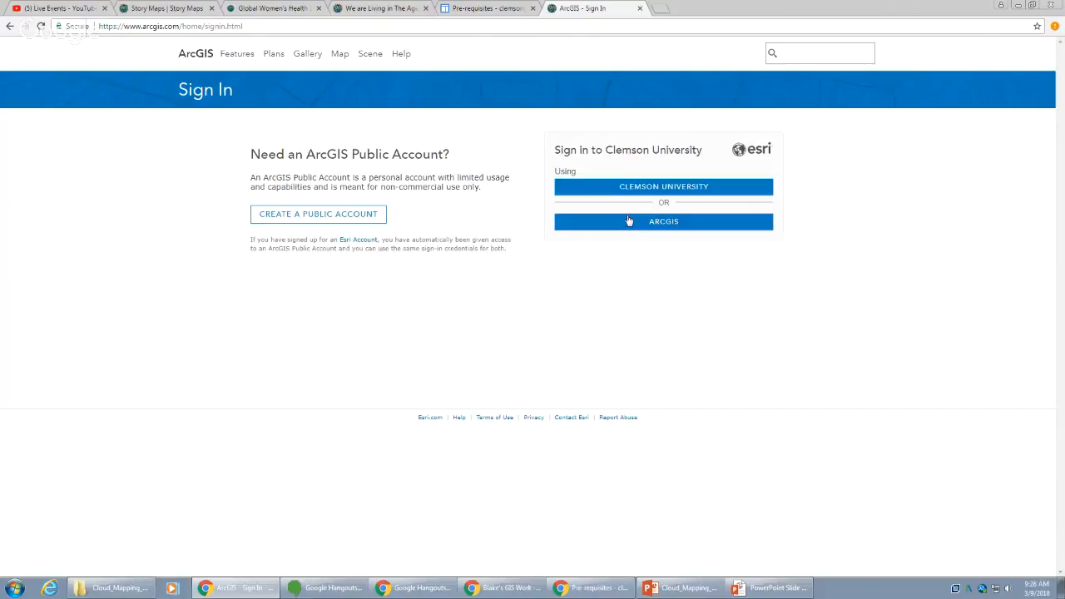
- Choose the Clemson University account and log in with the university username and password
click(677, 193)
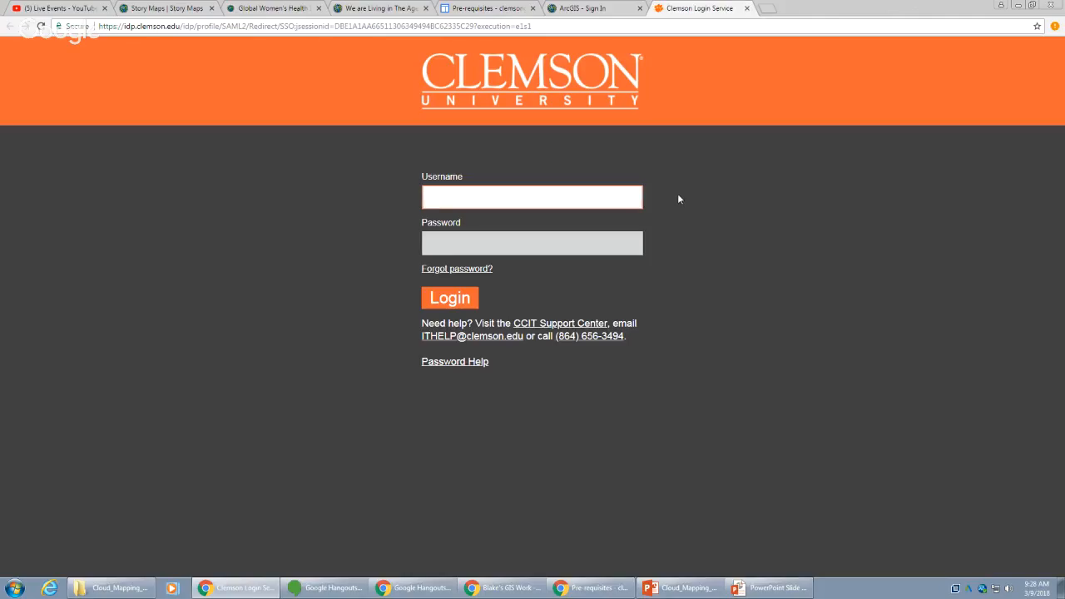
text(balytle)
key(Tab)
text(***********)
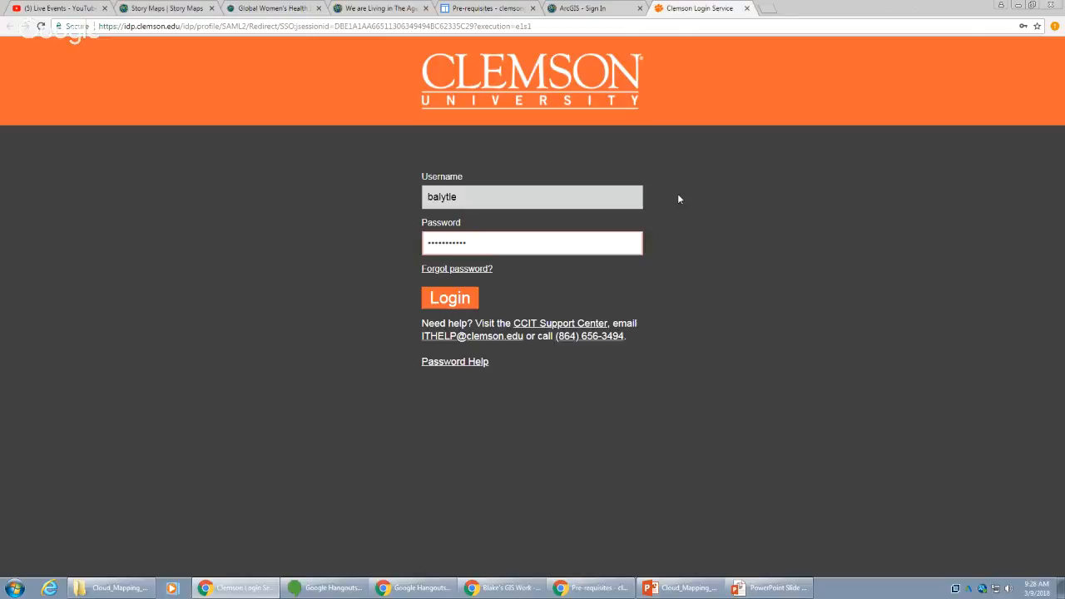
click(461, 301)
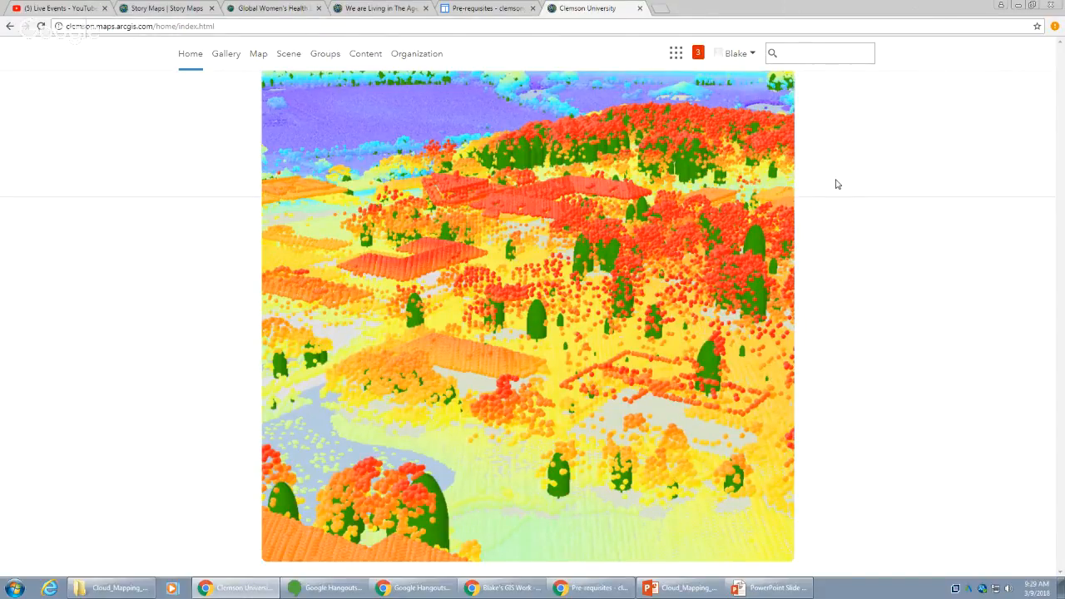
key(alt+Tab)
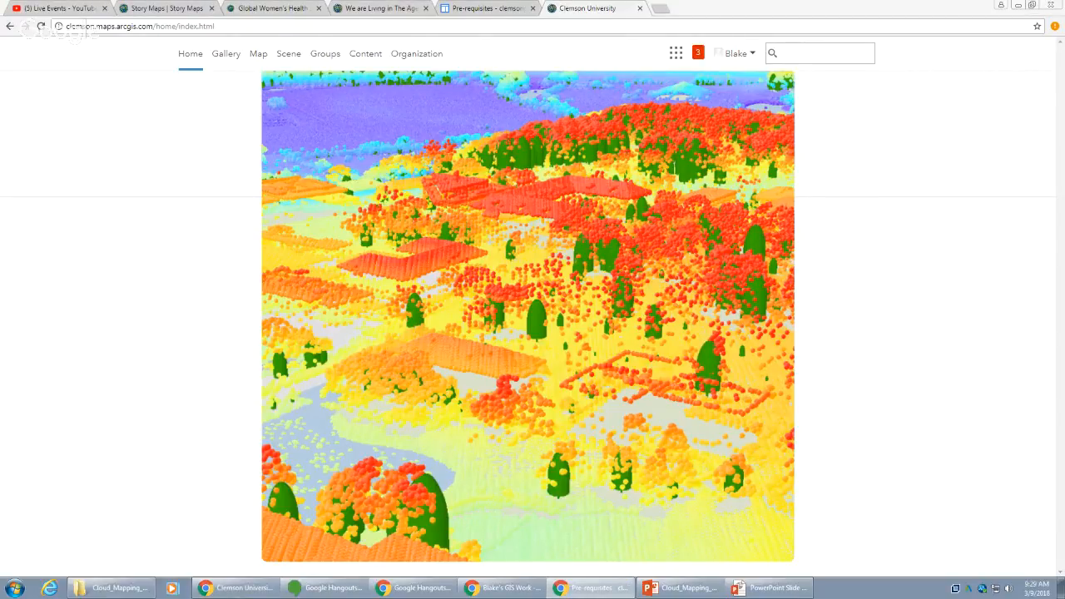
click(137, 342)
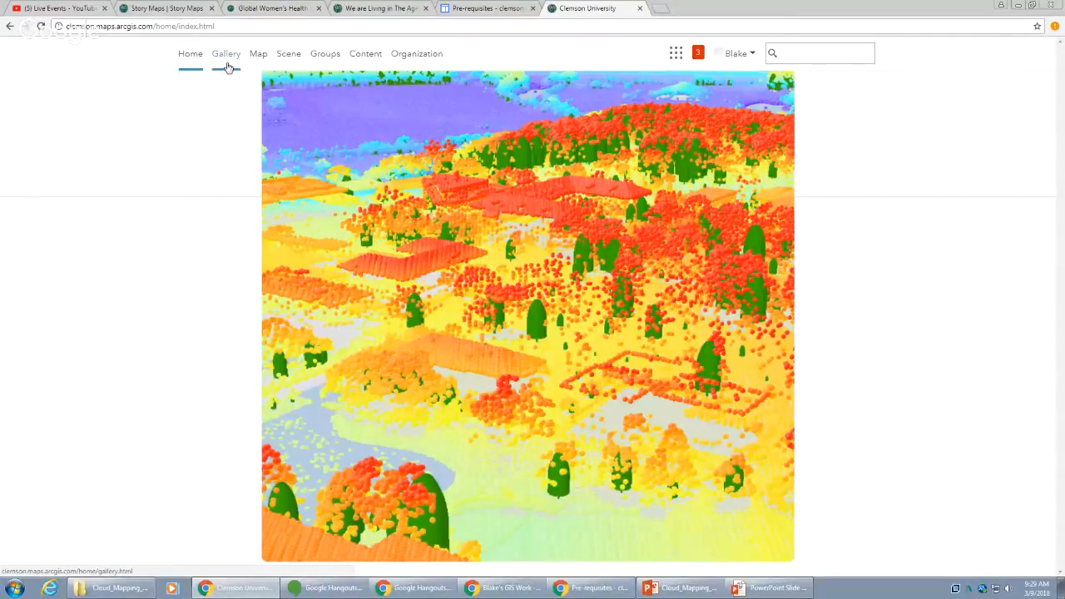
click(738, 55)
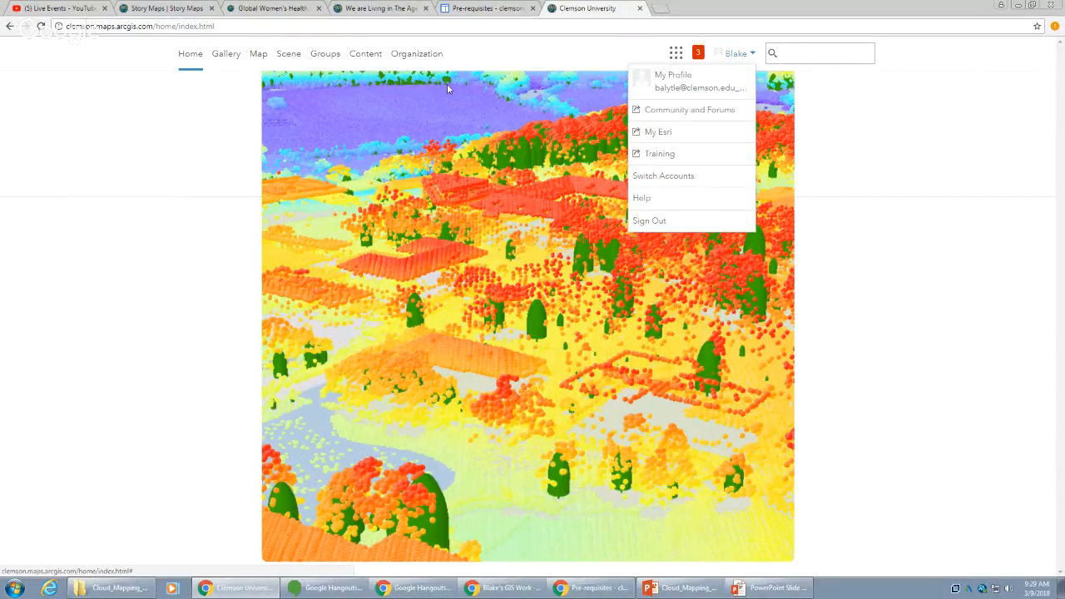
click(515, 52)
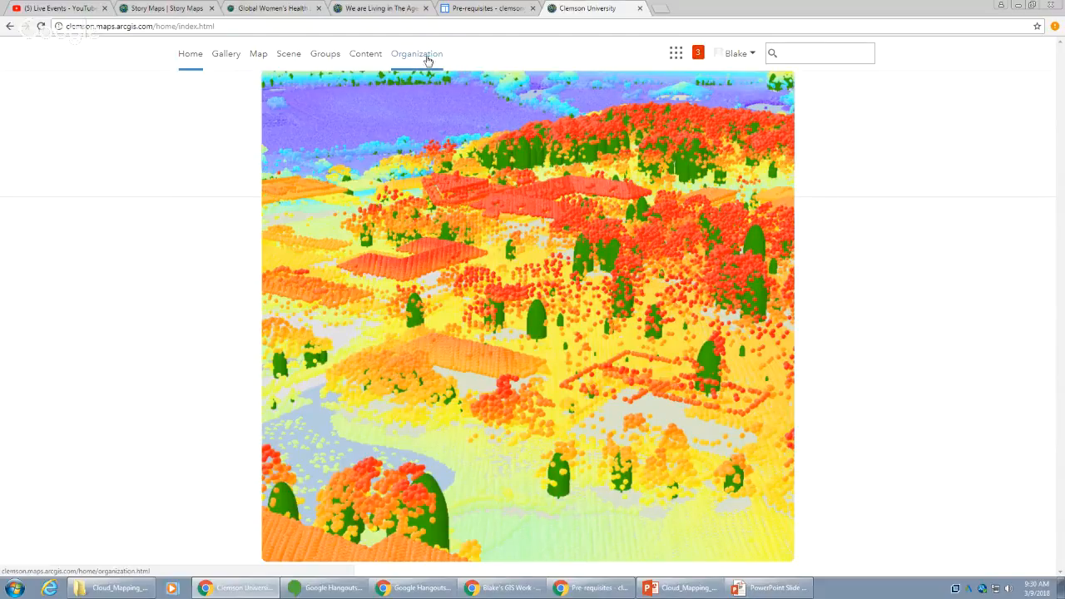
- Go to ArcGIS Content and list All My Content's 61 items from every folder
click(370, 60)
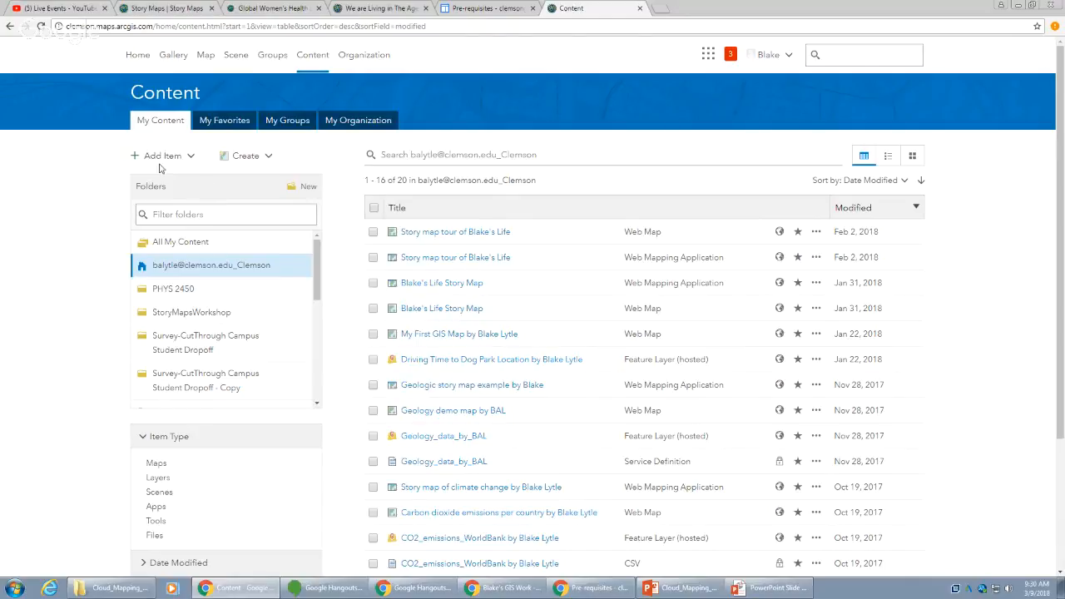
click(229, 242)
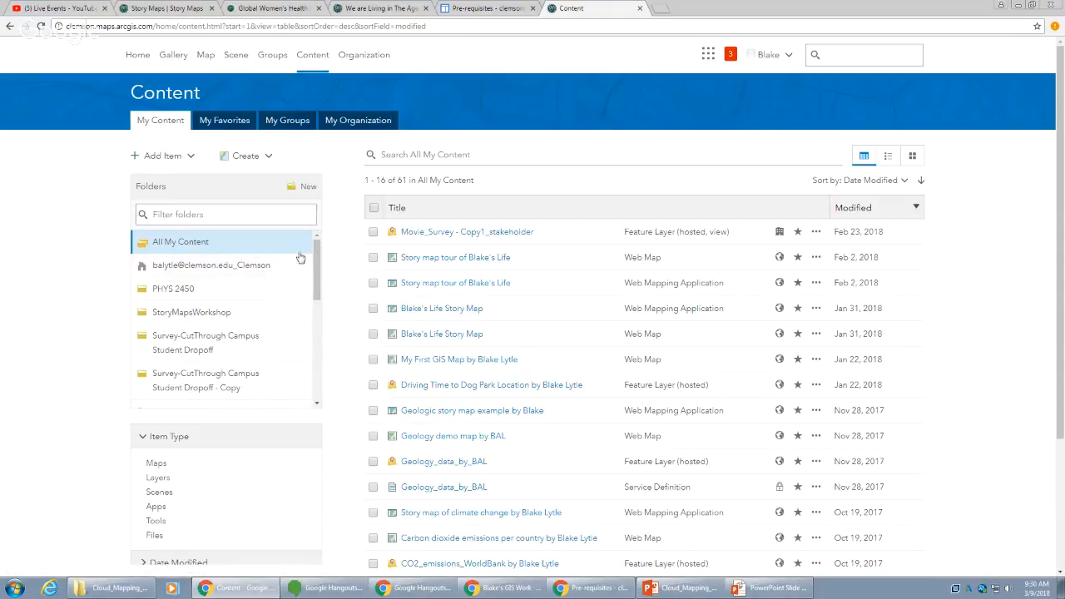
mouse_move(315, 263)
mouse_down()
mouse_move(313, 372)
mouse_move(309, 271)
mouse_up()
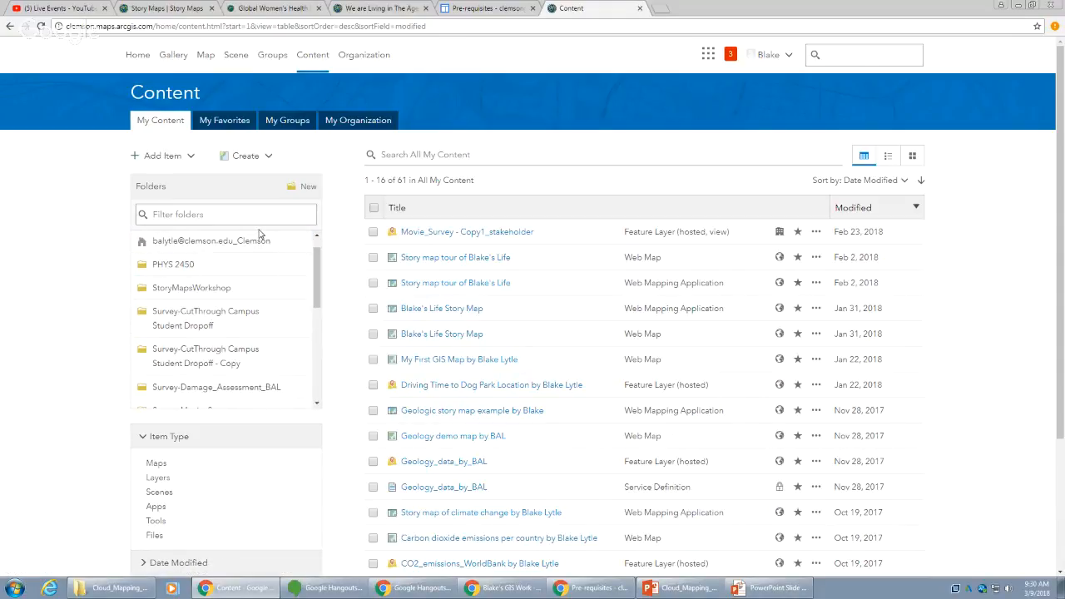
- Look over the Add Item and Create dropdown options, then dismiss them
click(185, 155)
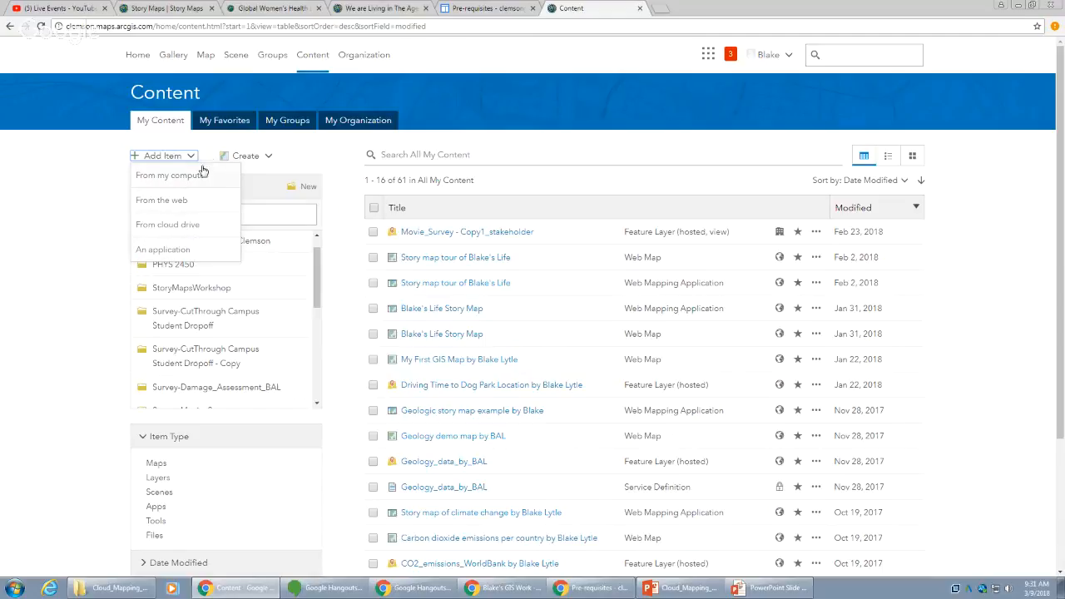
click(253, 157)
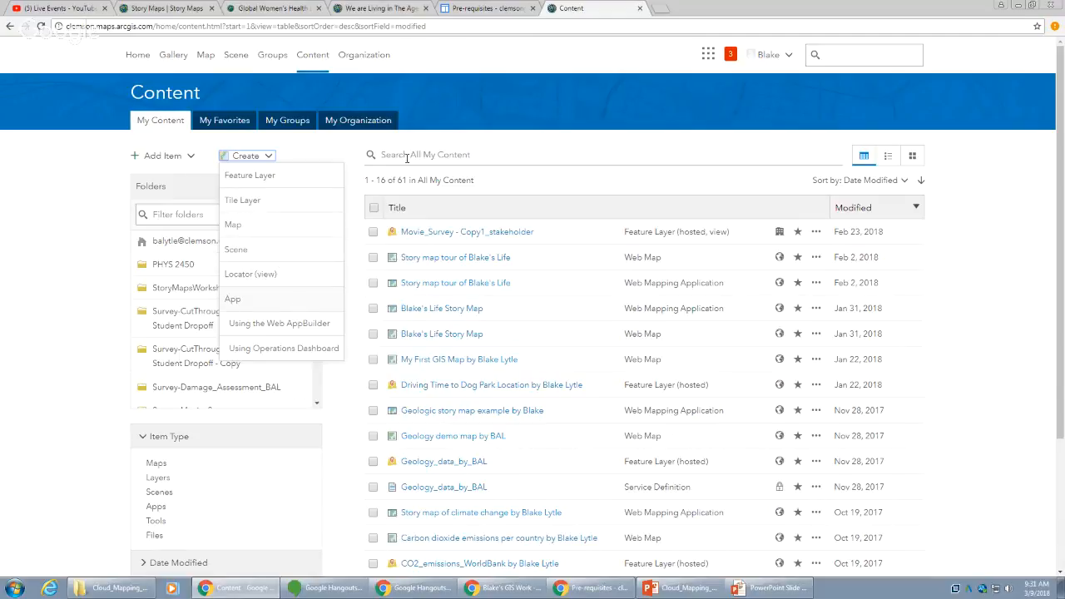
click(483, 131)
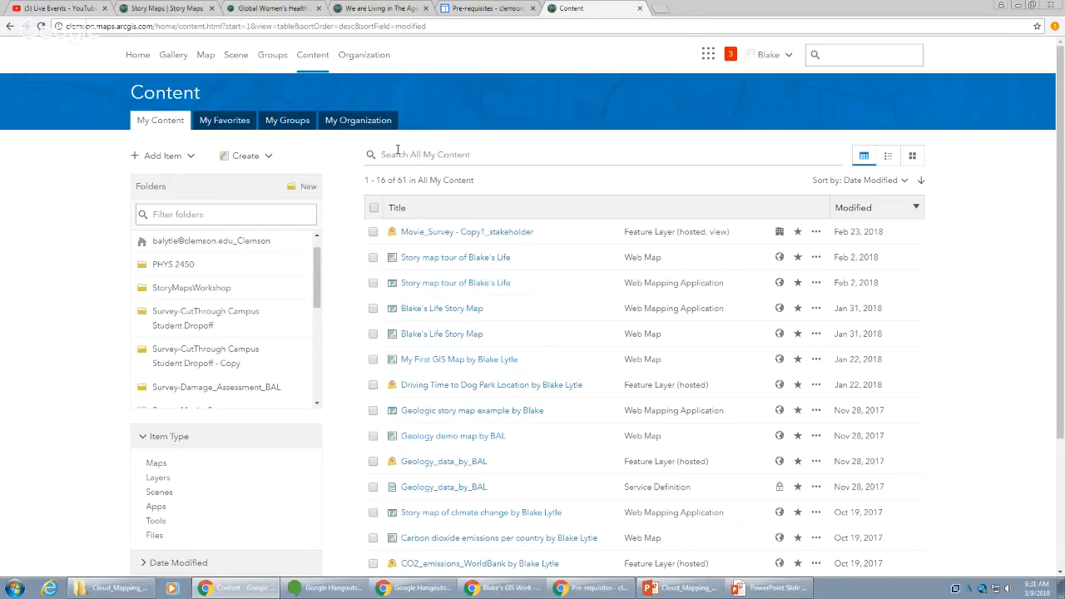
scroll(398, 152, down, 2)
scroll(398, 152, up, 2)
- Check the pre-requisites window, then return and start a new map in Map Viewer
click(593, 588)
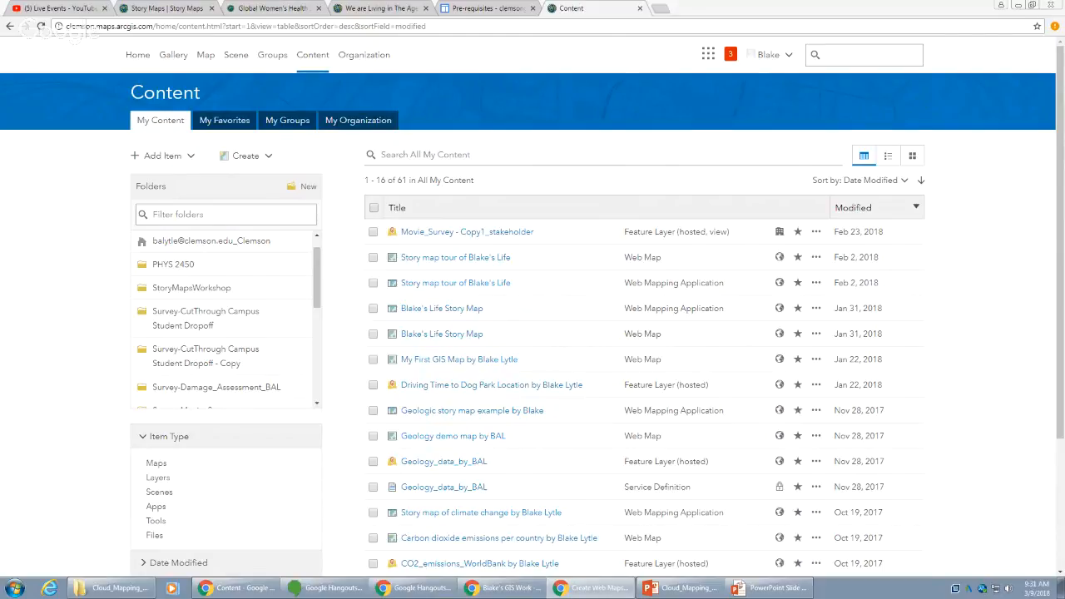
click(661, 129)
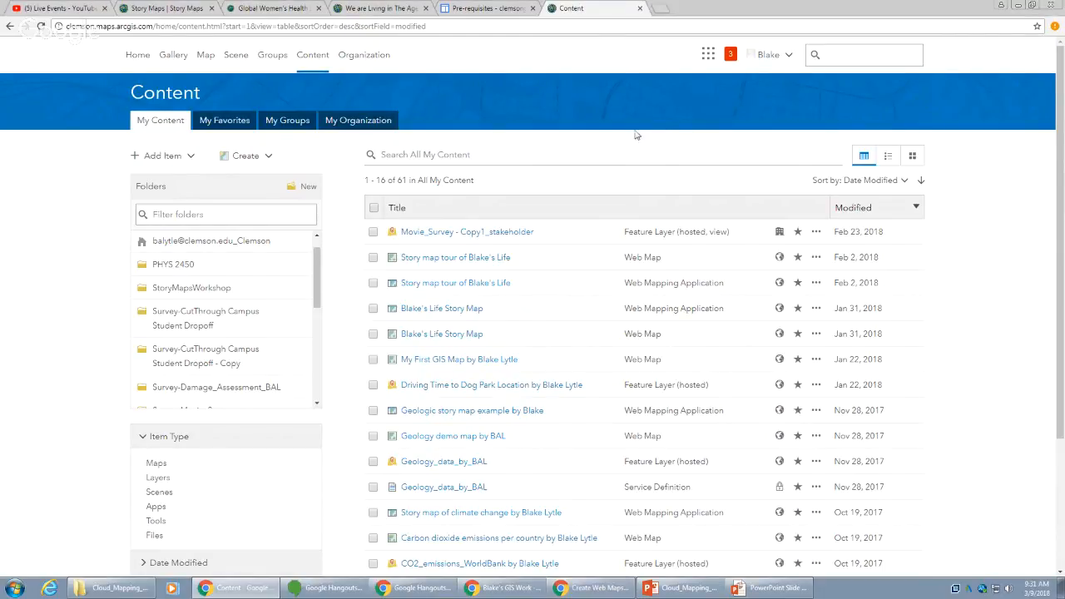
click(206, 56)
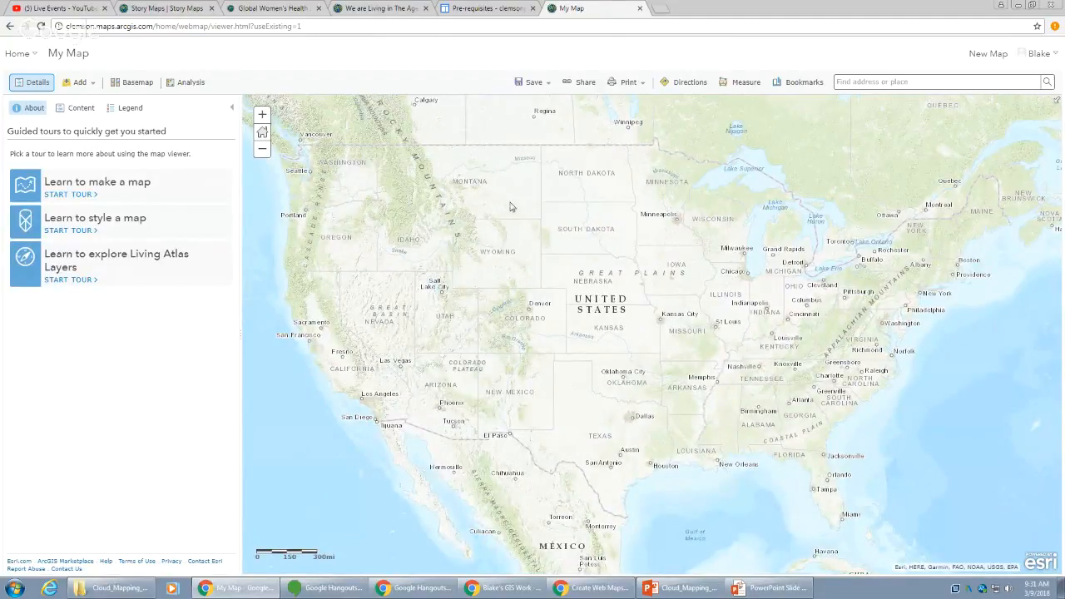
- Zoom out to the whole US and list the map's layers, showing only the Topographic basemap
drag(546, 207, 529, 246)
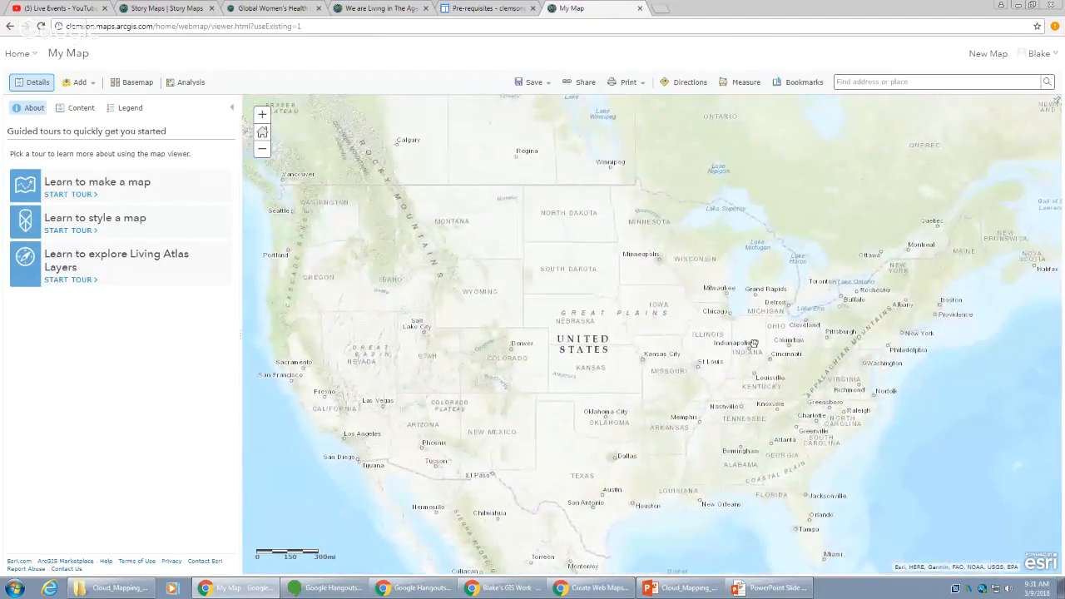
scroll(734, 335, down, 1)
scroll(734, 336, up, 3)
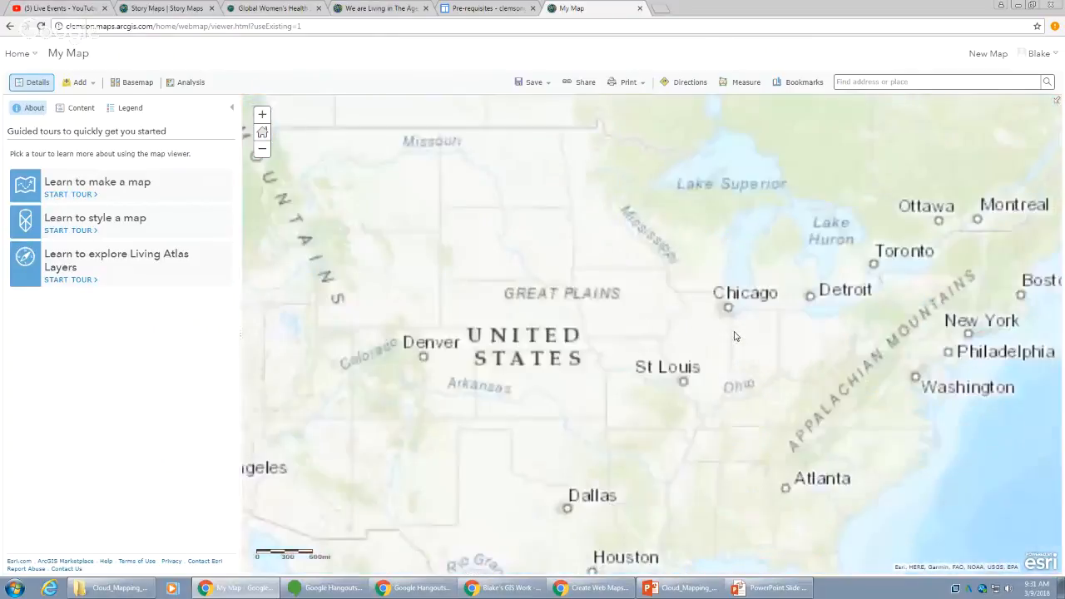
click(262, 150)
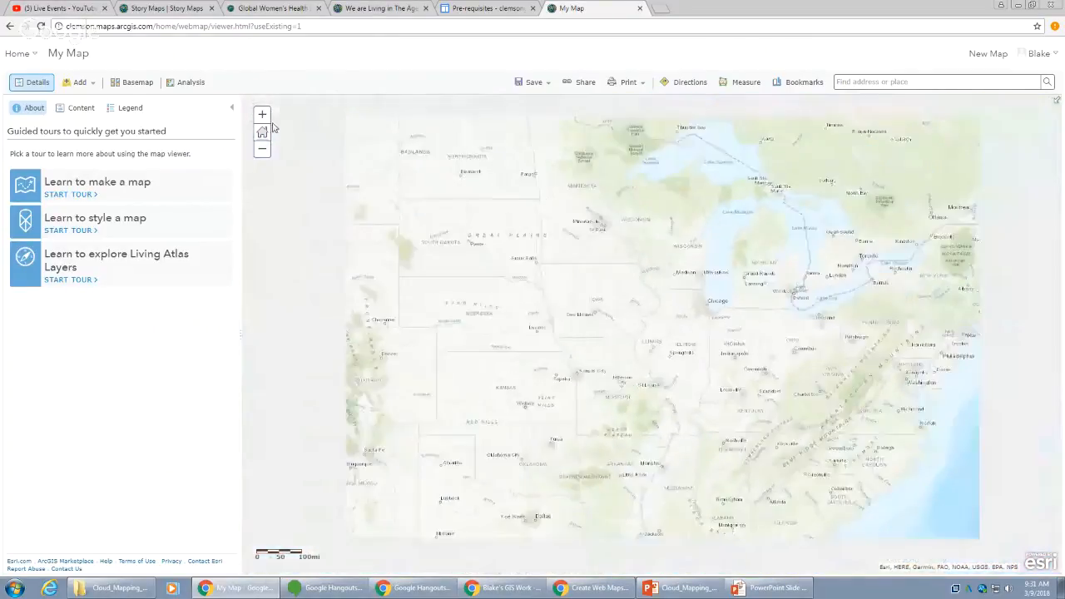
click(263, 151)
click(262, 115)
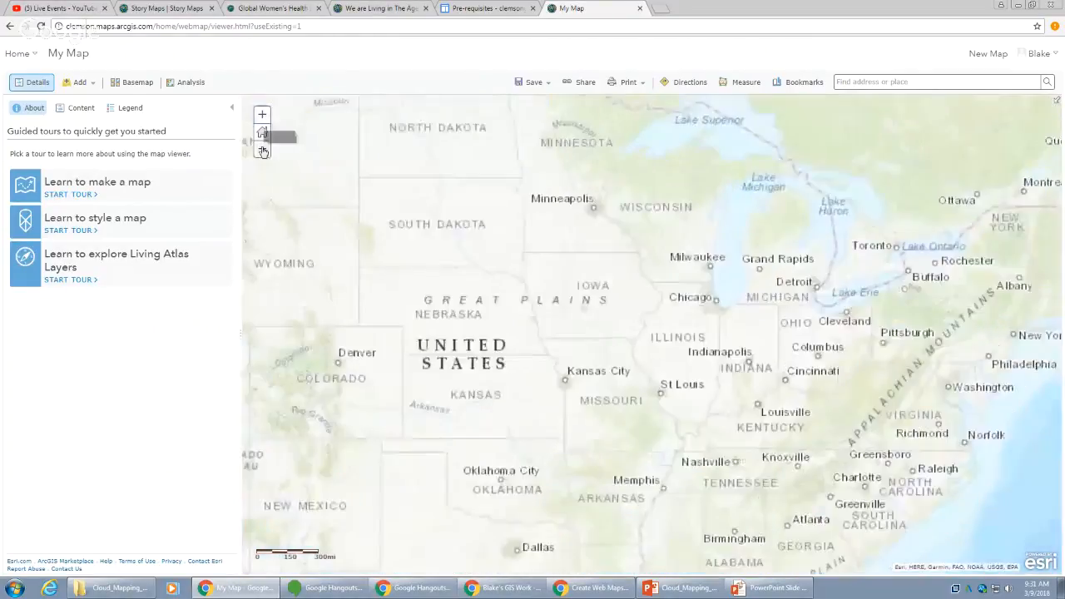
click(262, 150)
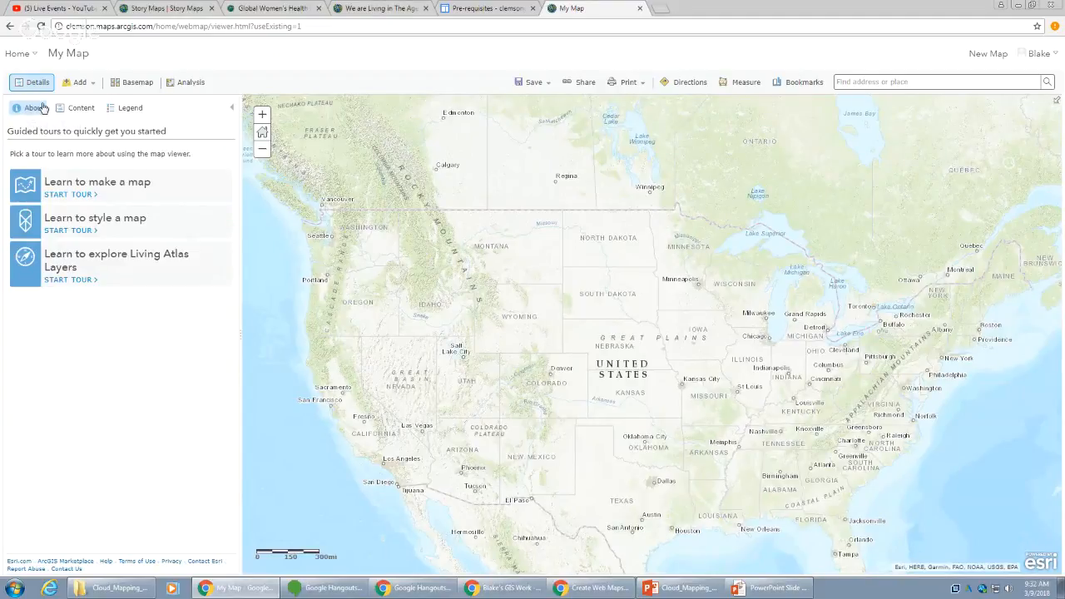
click(77, 109)
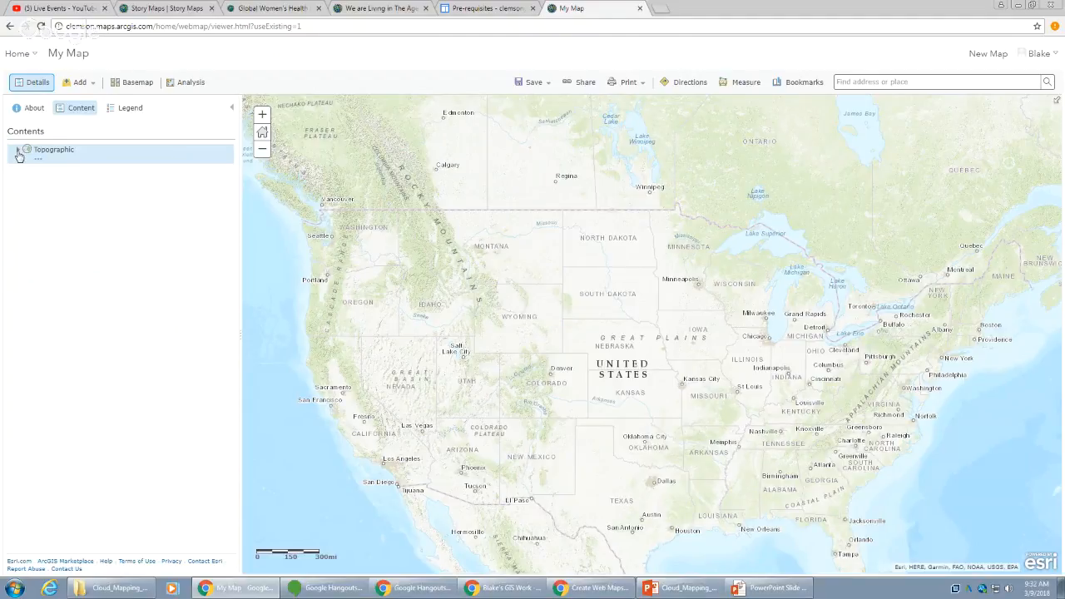
click(18, 153)
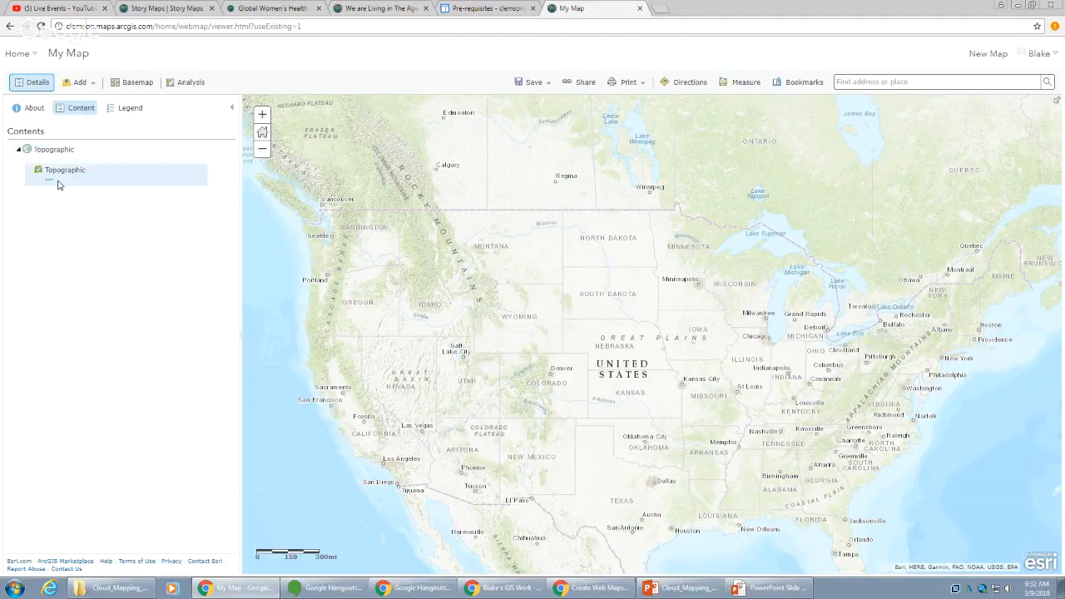
click(17, 151)
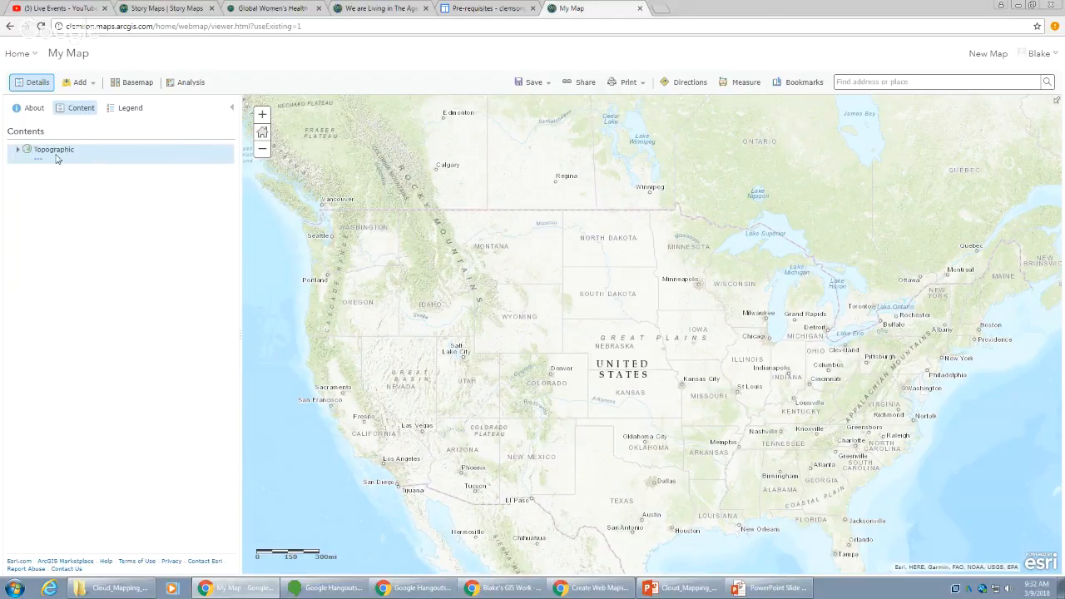
click(131, 111)
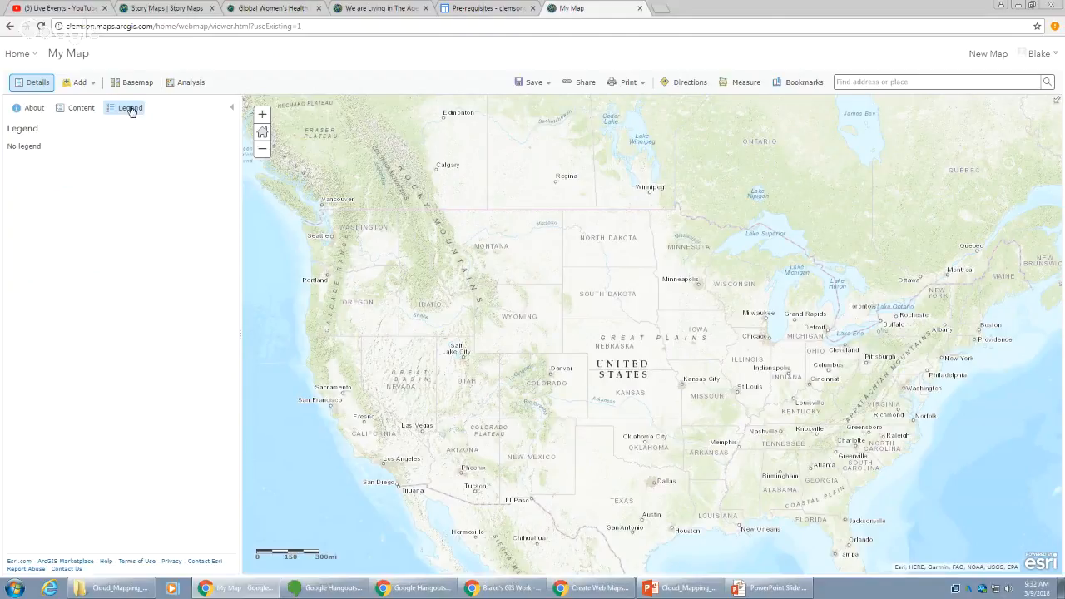
click(86, 118)
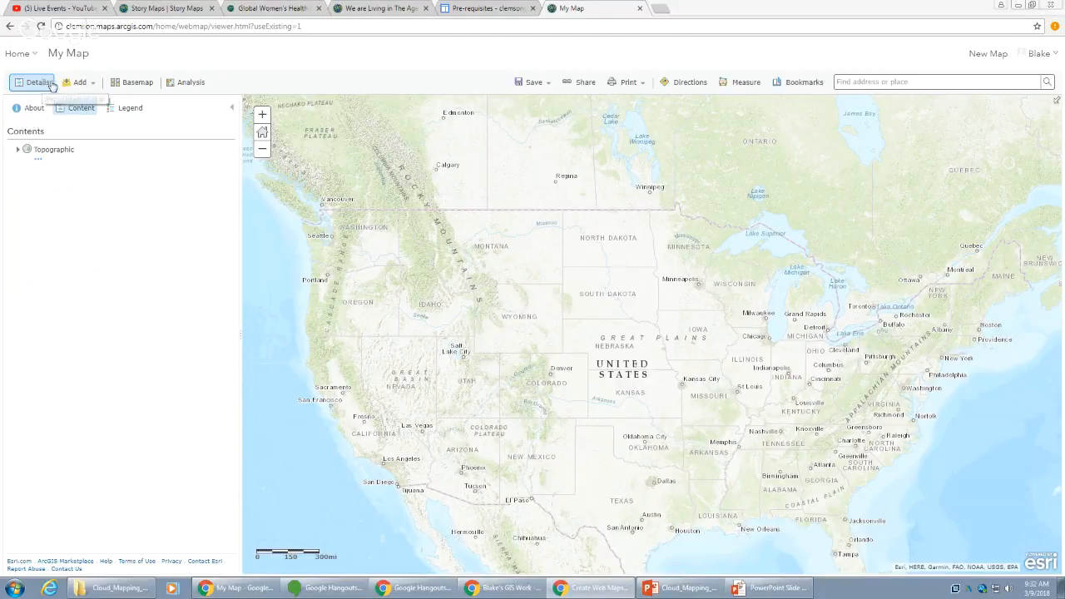
- Preview the Imagery, Streets, Topographic, Dark Gray Canvas and Light Gray Canvas basemaps
click(136, 86)
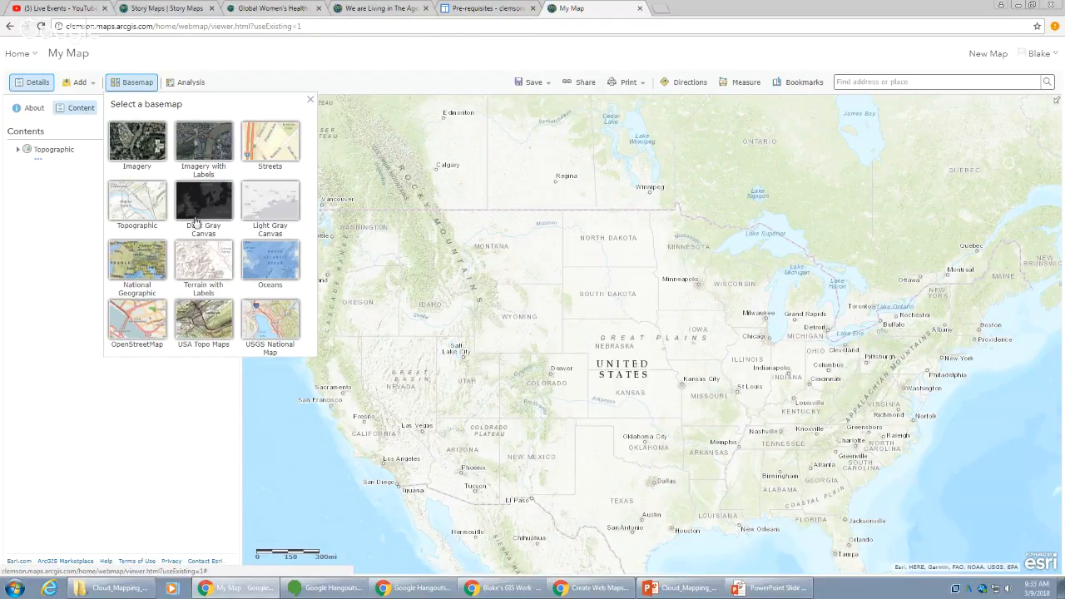
click(150, 155)
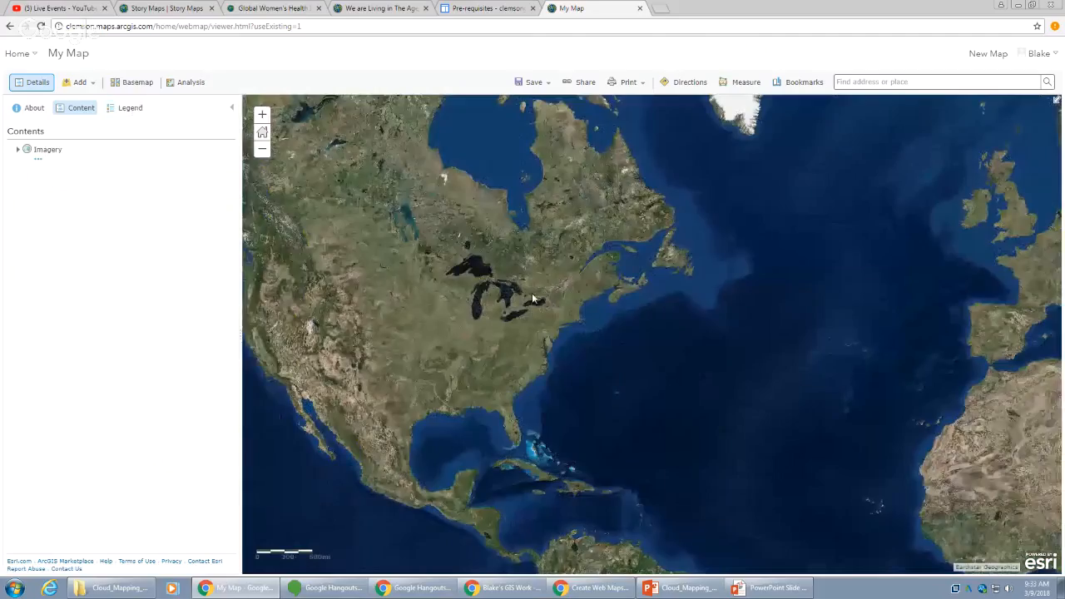
click(115, 87)
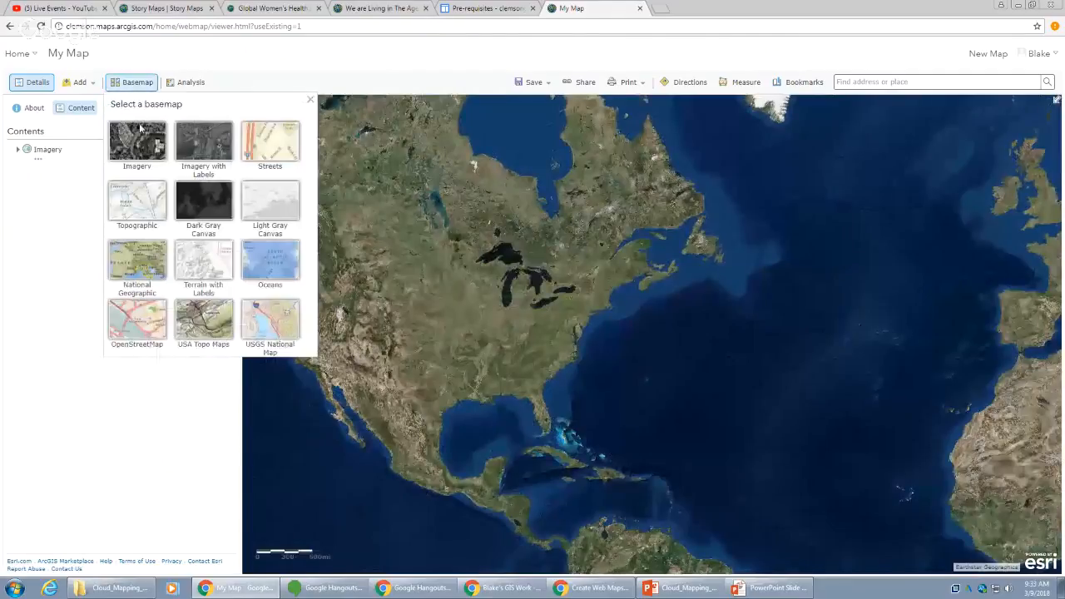
click(278, 148)
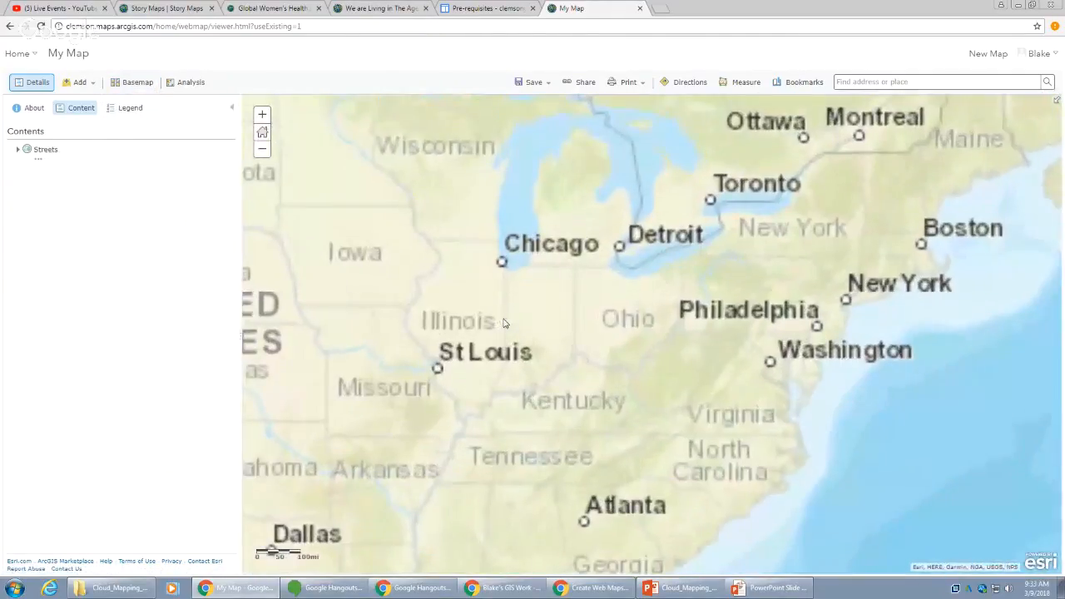
click(136, 83)
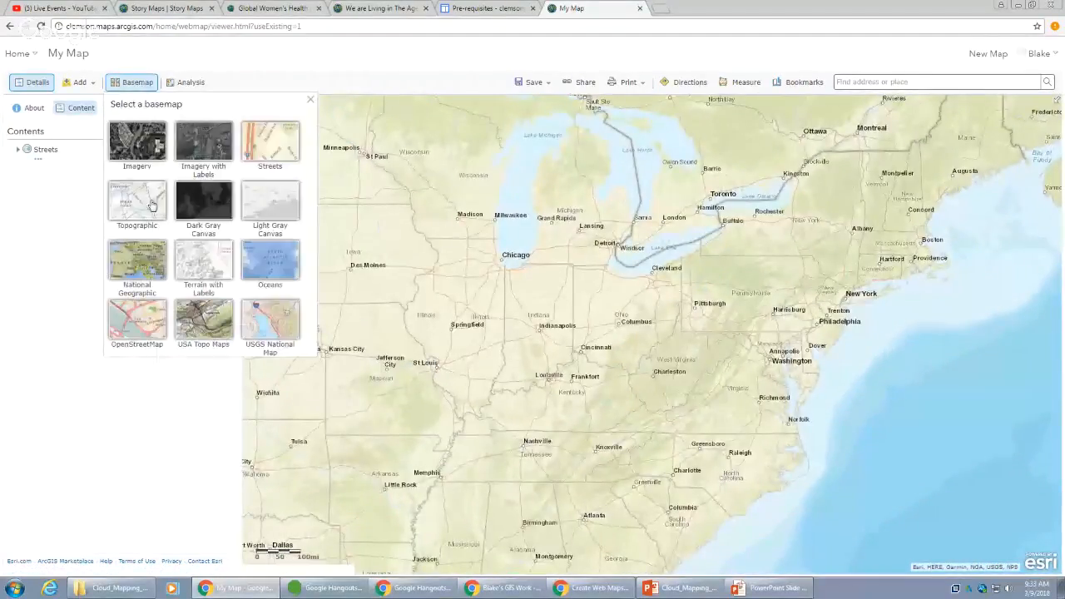
click(148, 202)
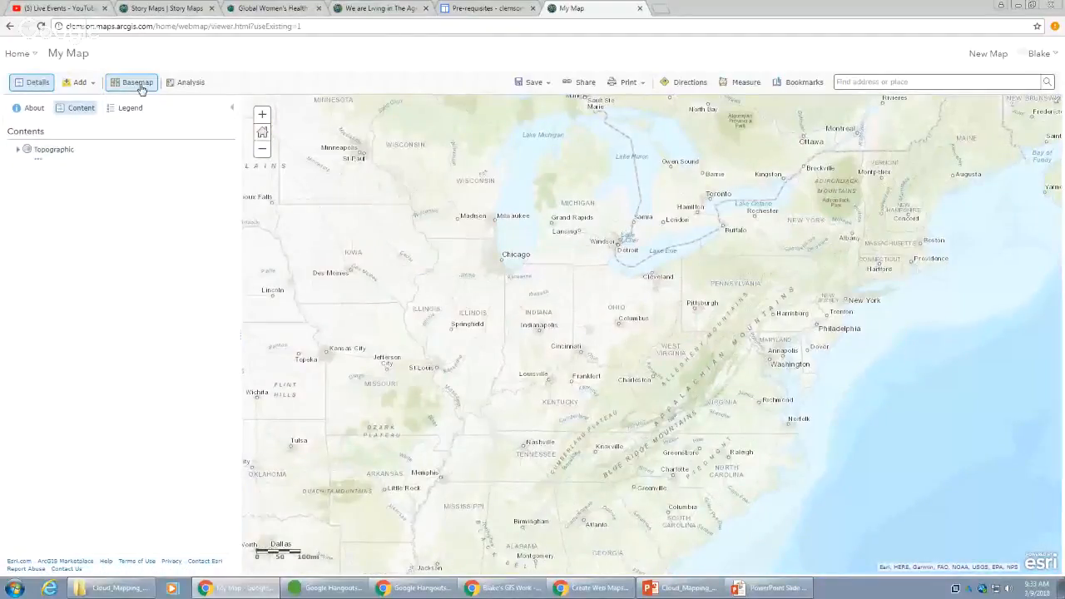
click(138, 84)
click(205, 212)
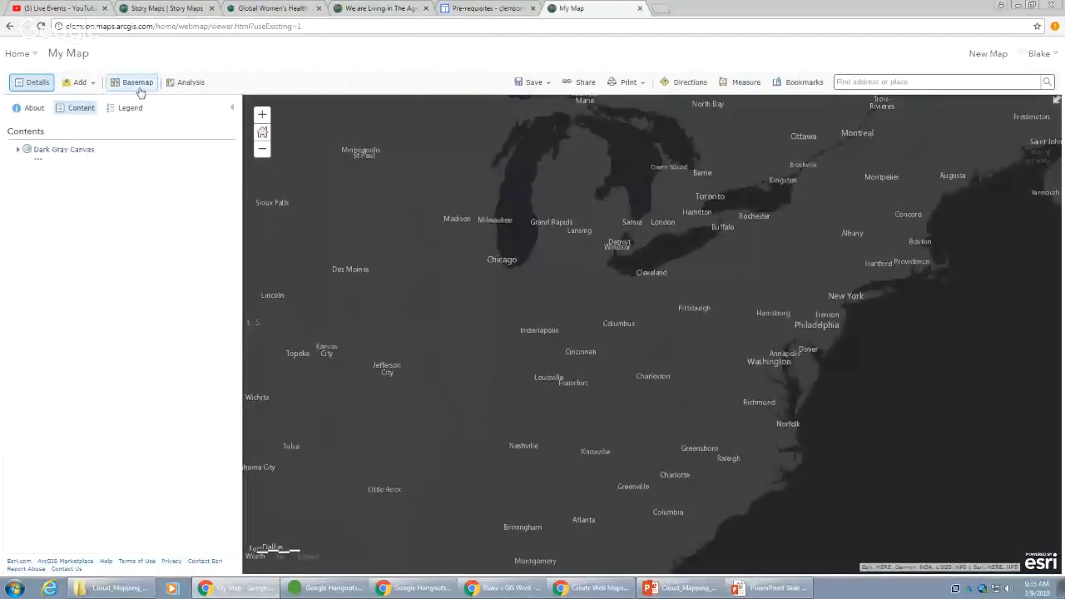
click(137, 87)
click(246, 197)
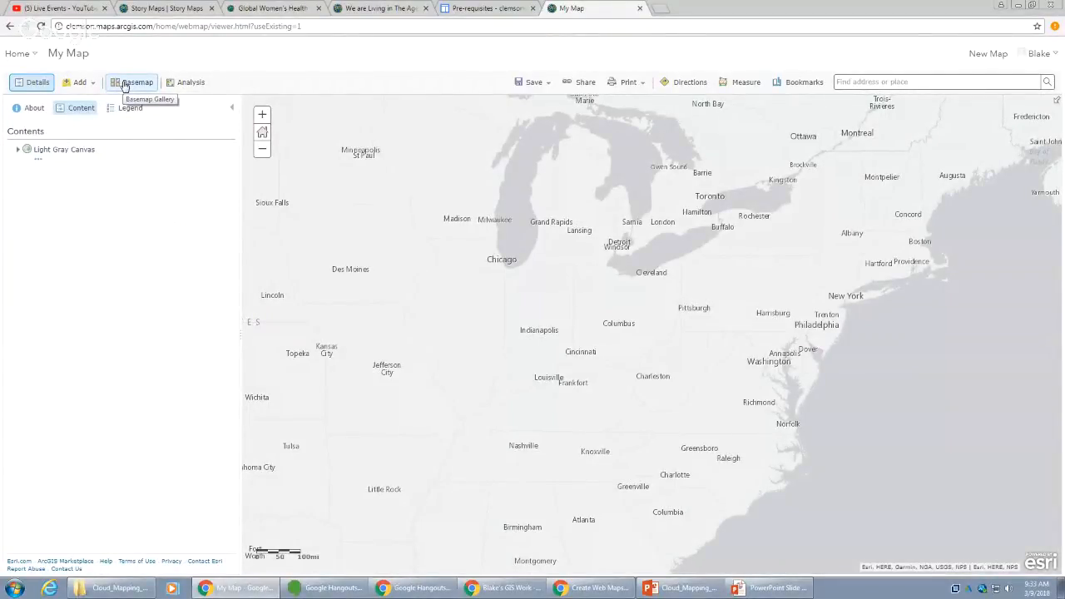
- Preview National Geographic, Oceans and OpenStreetMap, then return to the Topographic basemap
click(125, 86)
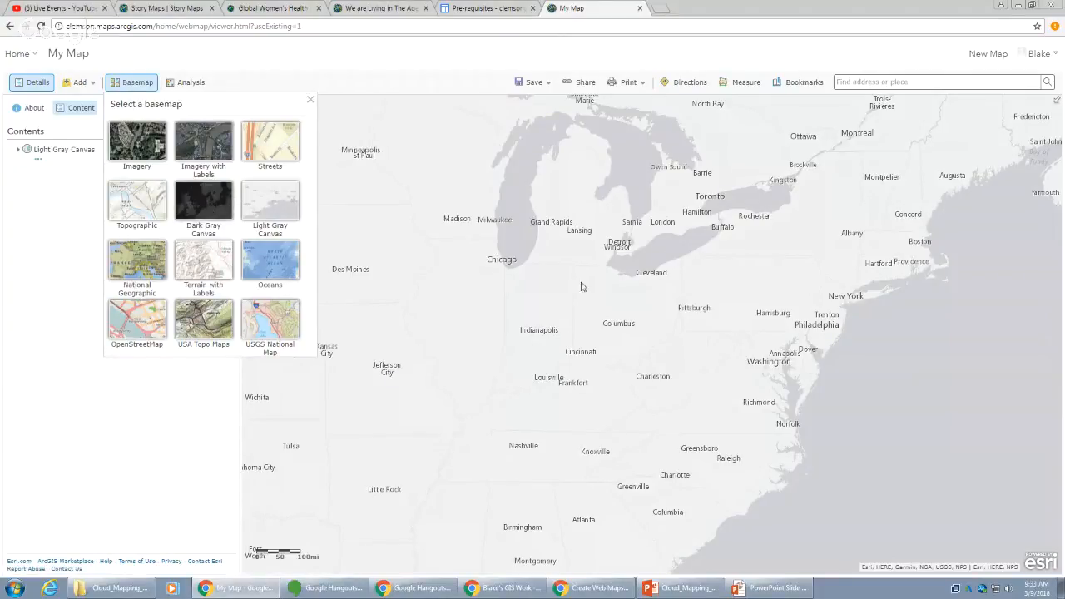
click(141, 260)
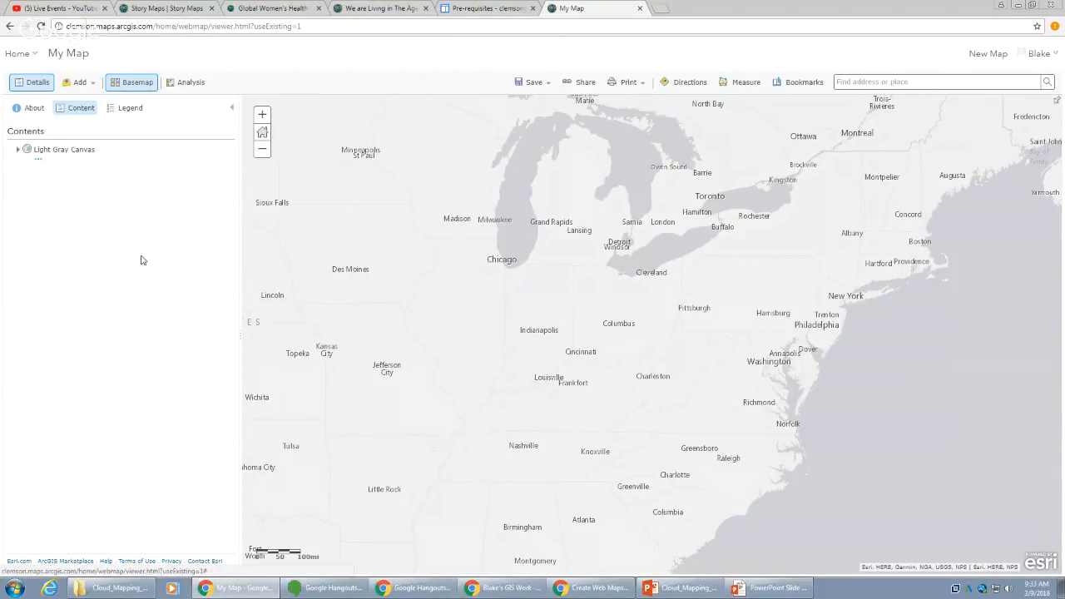
click(141, 82)
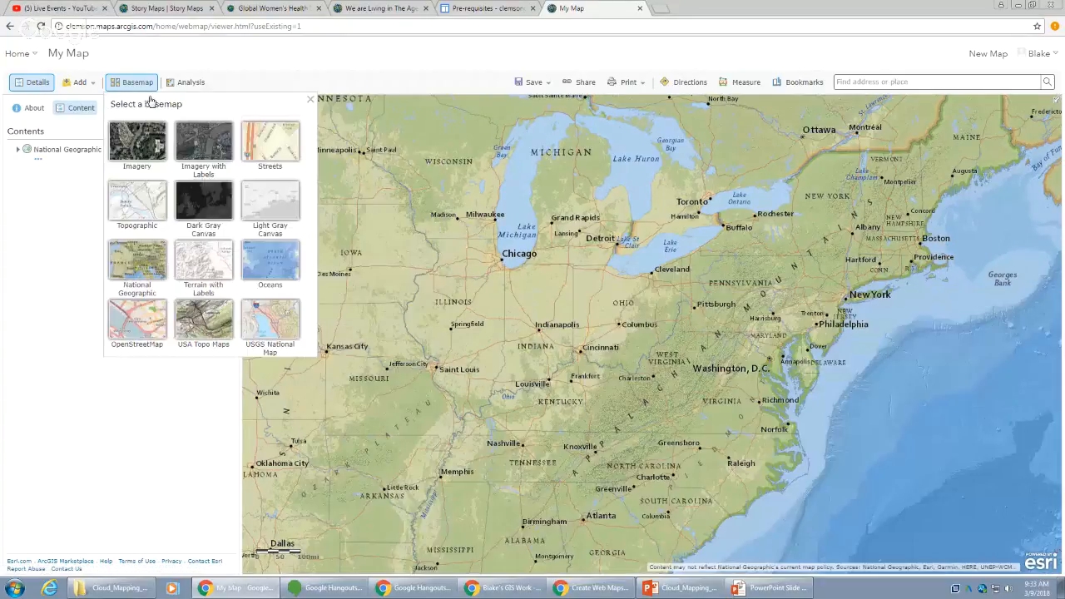
click(270, 260)
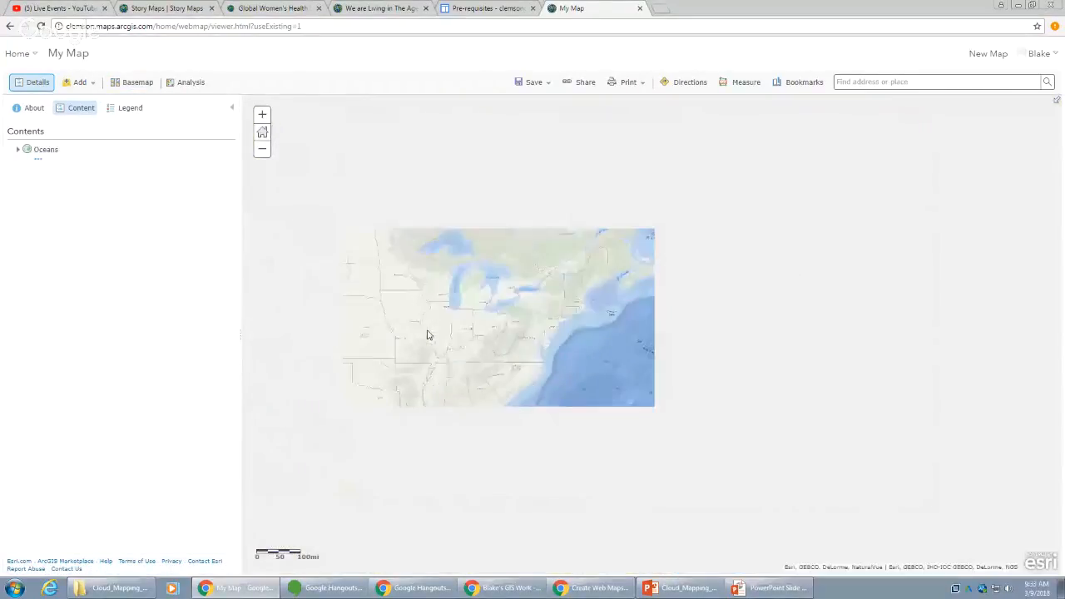
click(129, 86)
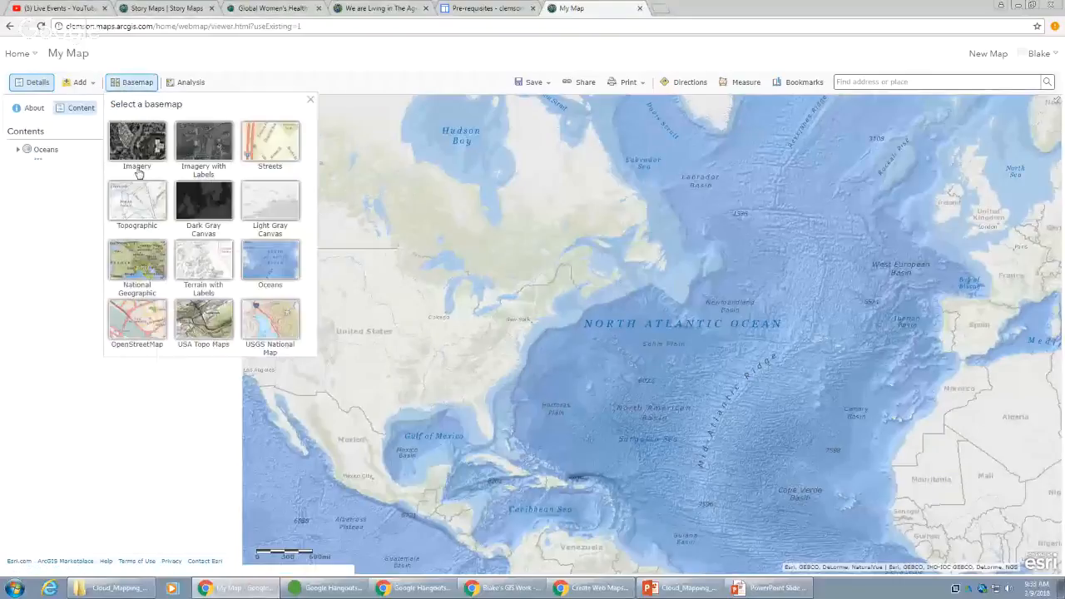
click(133, 324)
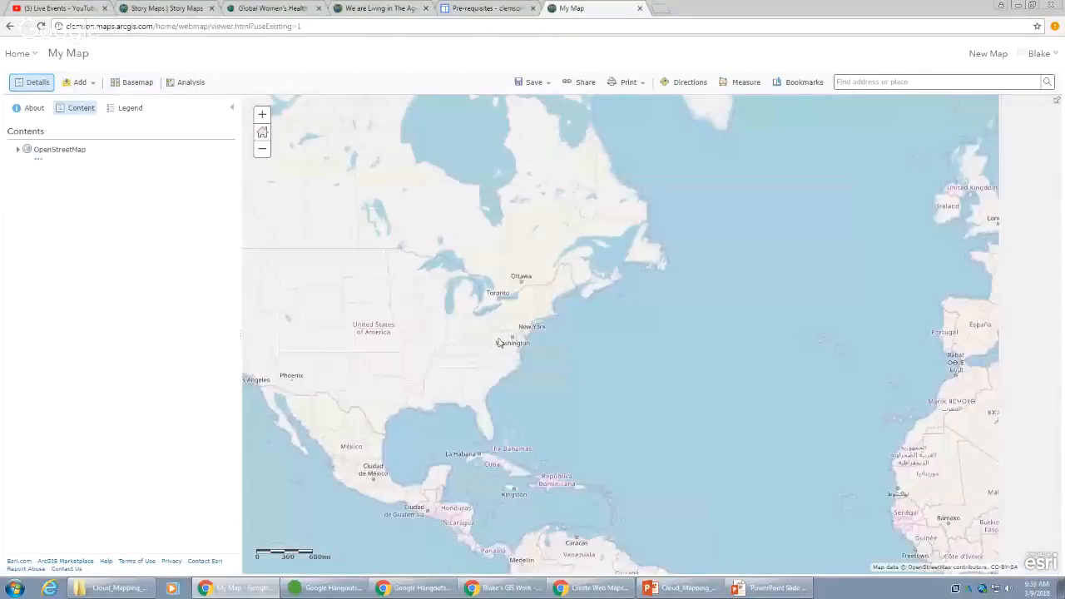
scroll(452, 328, up, 2)
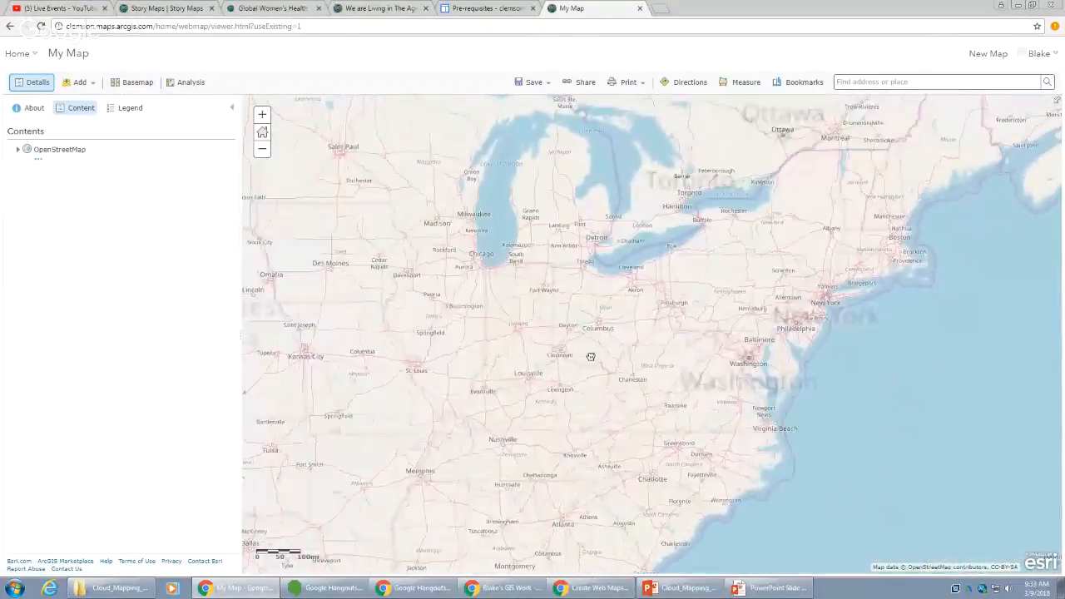
click(119, 84)
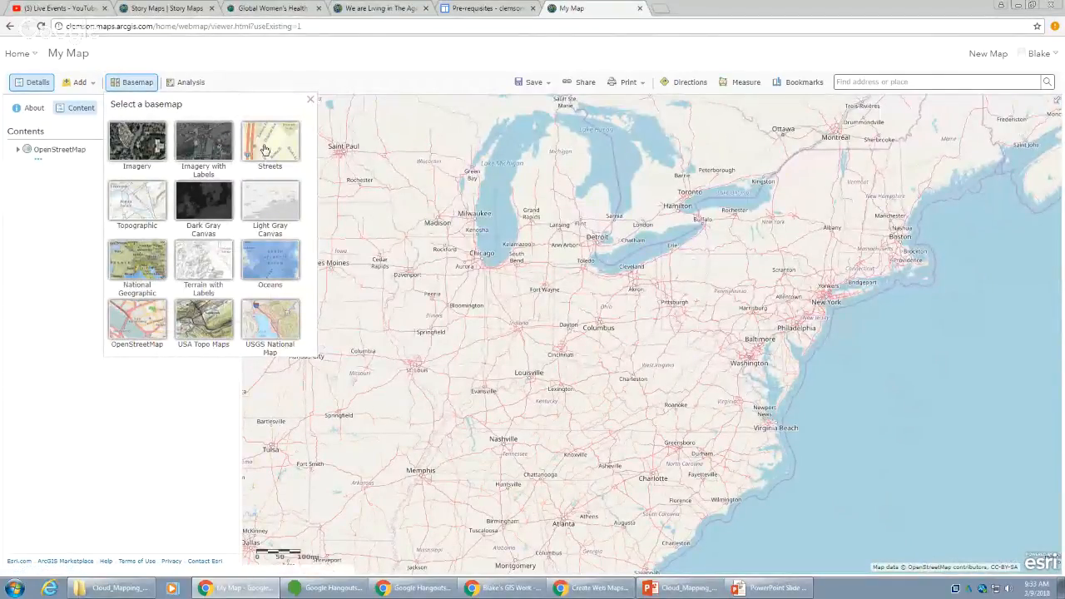
click(142, 206)
- Close the basemap gallery unchanged and pan the map to show more of the US
click(138, 83)
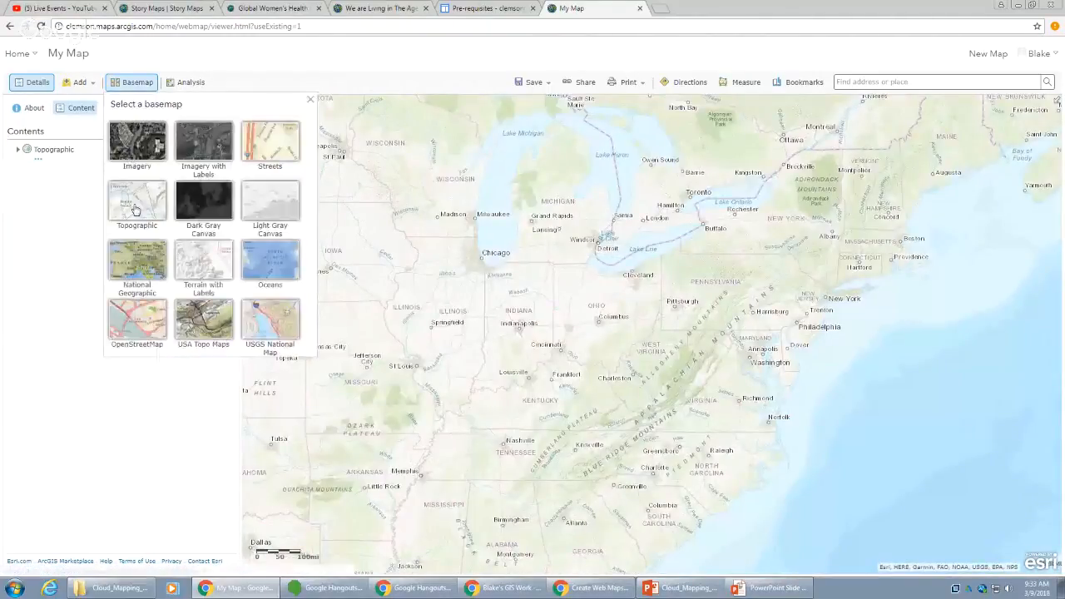
drag(592, 311, 566, 339)
click(310, 99)
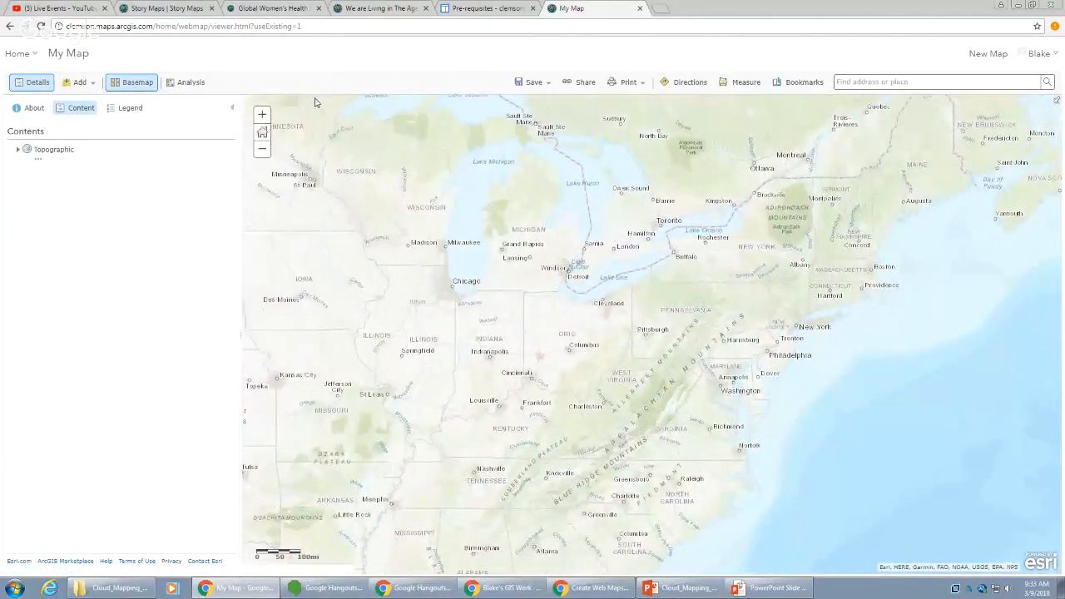
drag(424, 341, 432, 367)
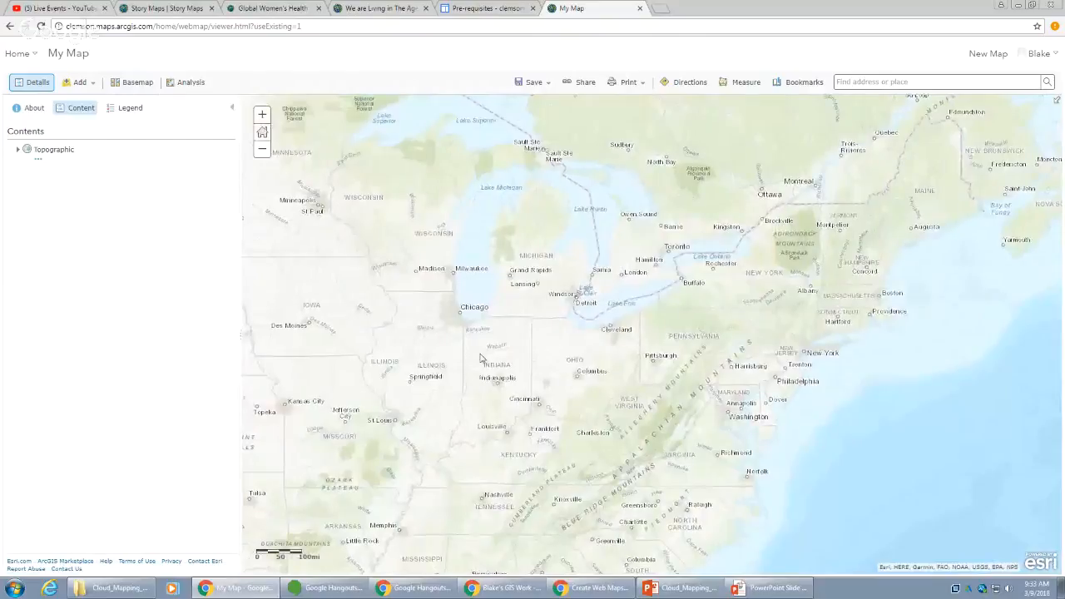
scroll(433, 366, down, 2)
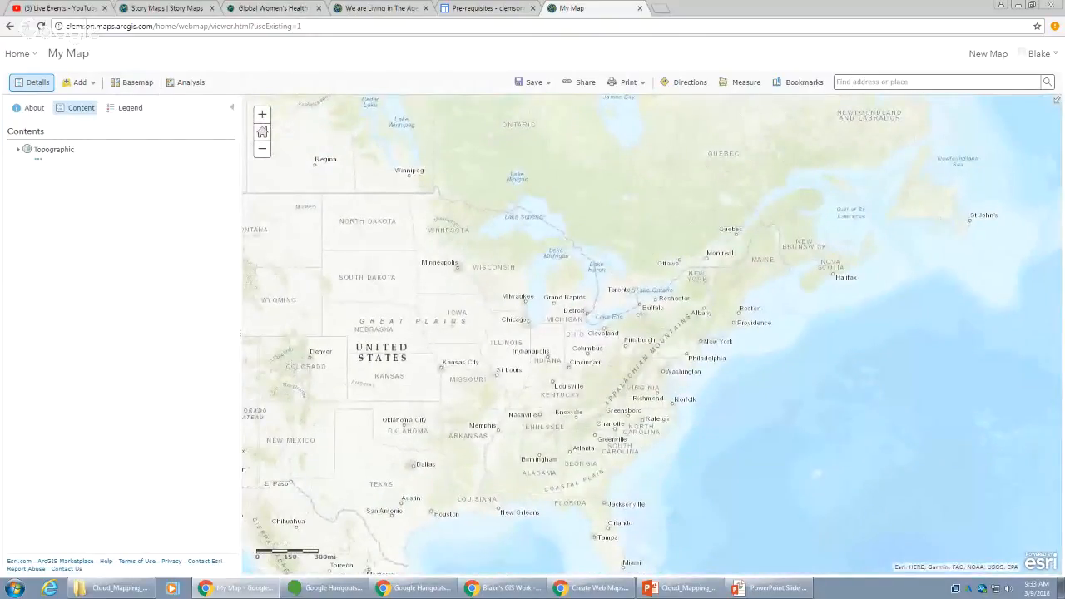
drag(378, 320, 614, 267)
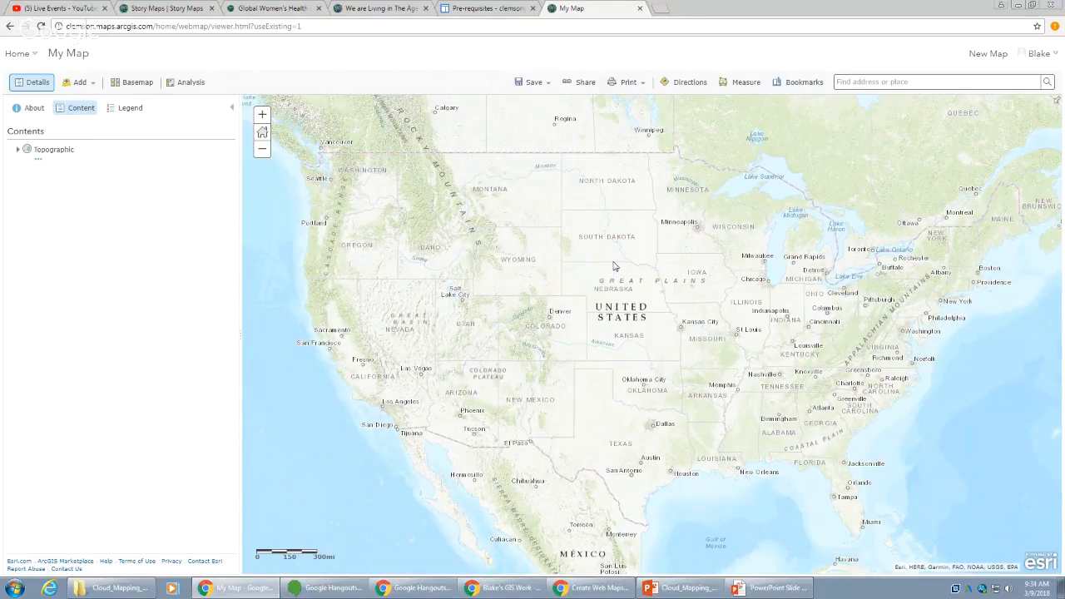
- Pan the Topographic map to center the entire contiguous United States
drag(603, 259, 595, 272)
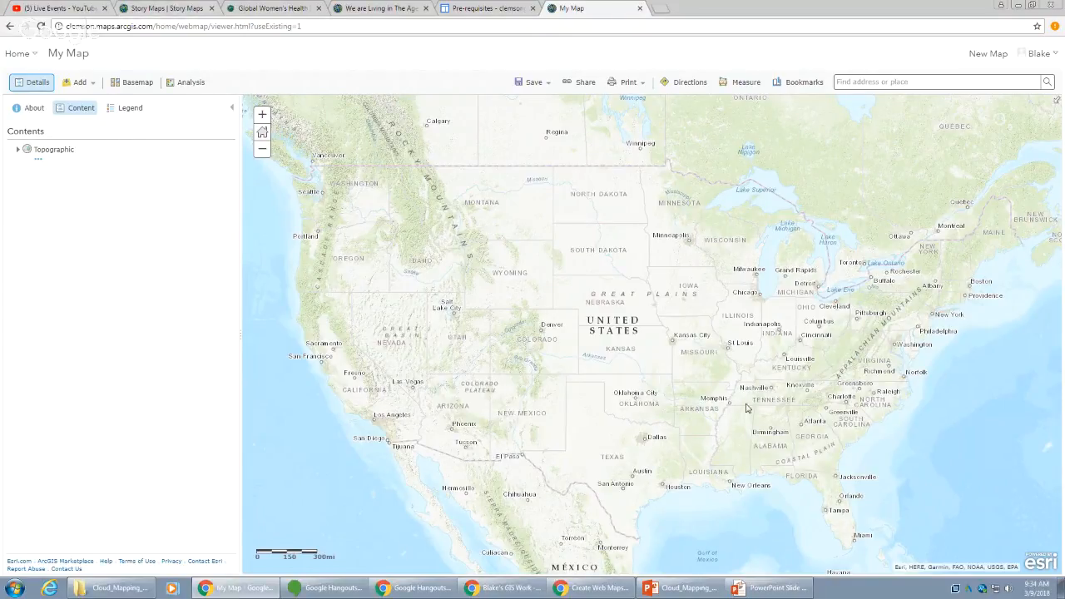
- Open Search for Layers limited to Within map area and expand the In: source dropdown
click(78, 84)
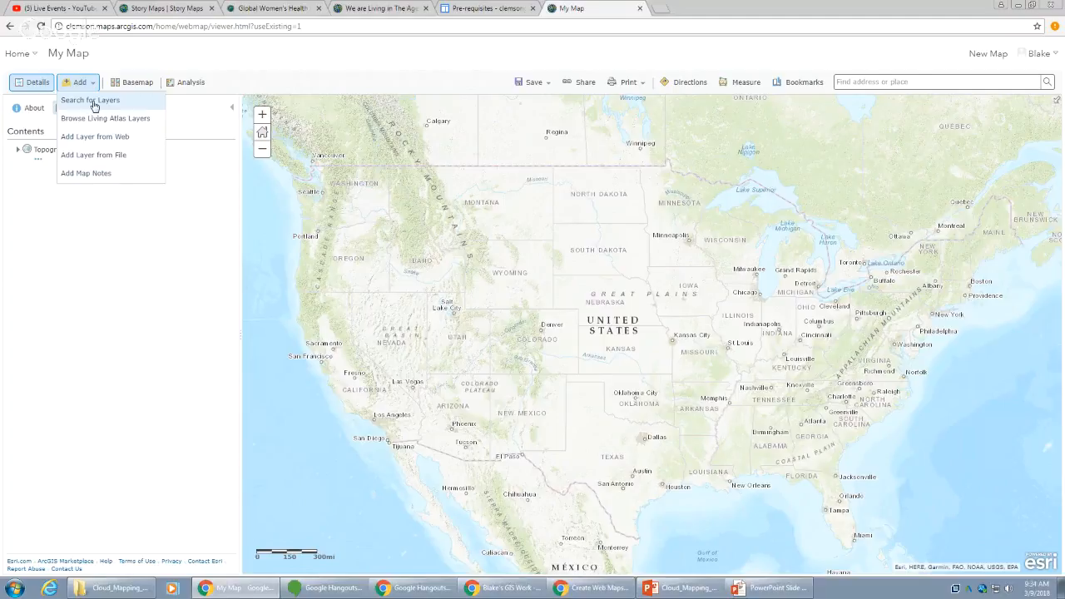
click(96, 103)
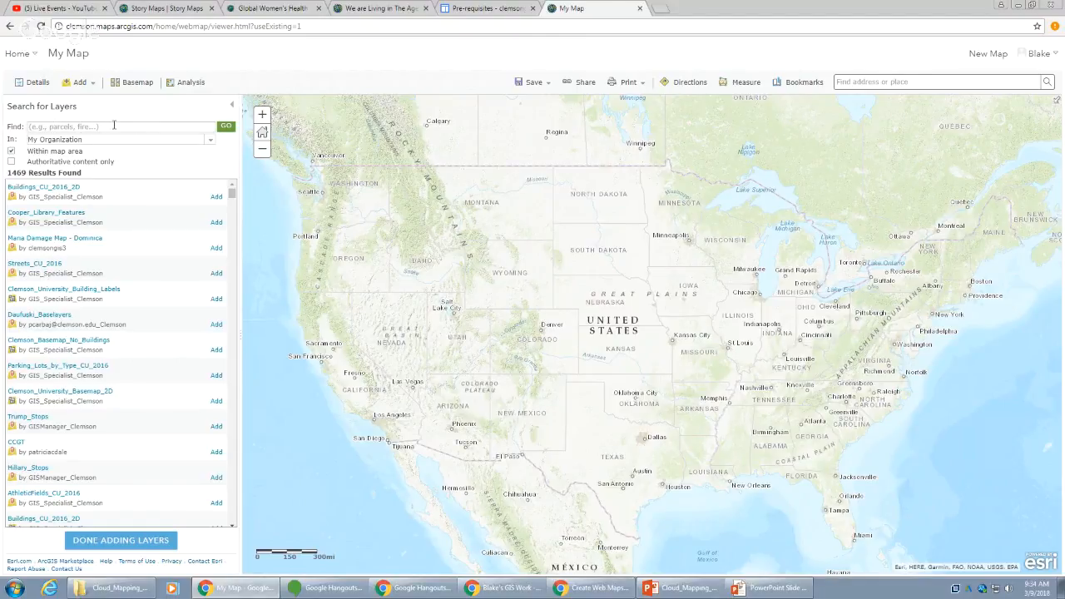
click(12, 150)
click(212, 143)
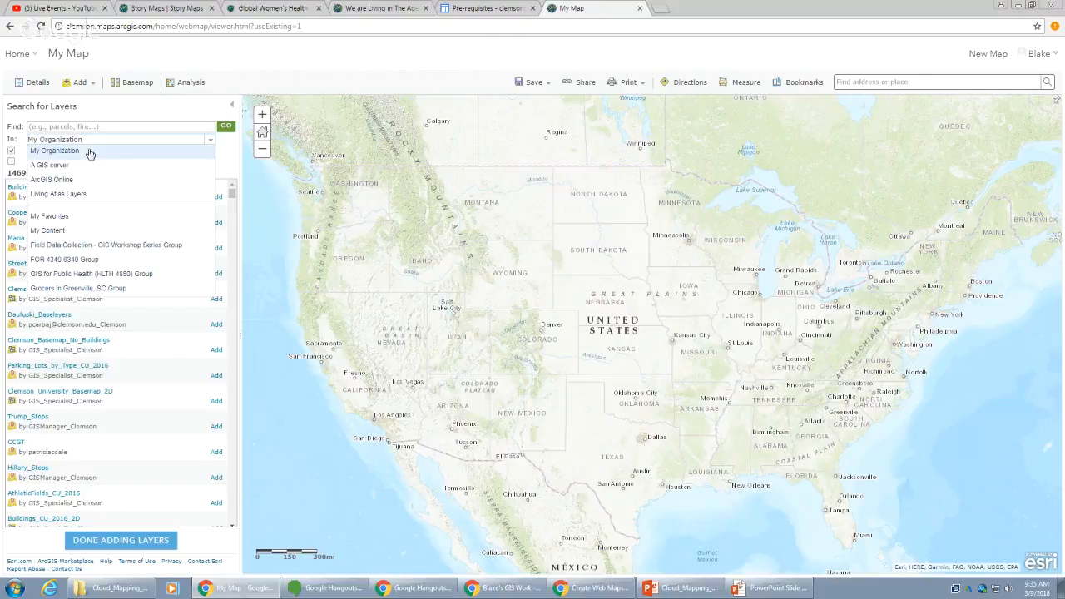
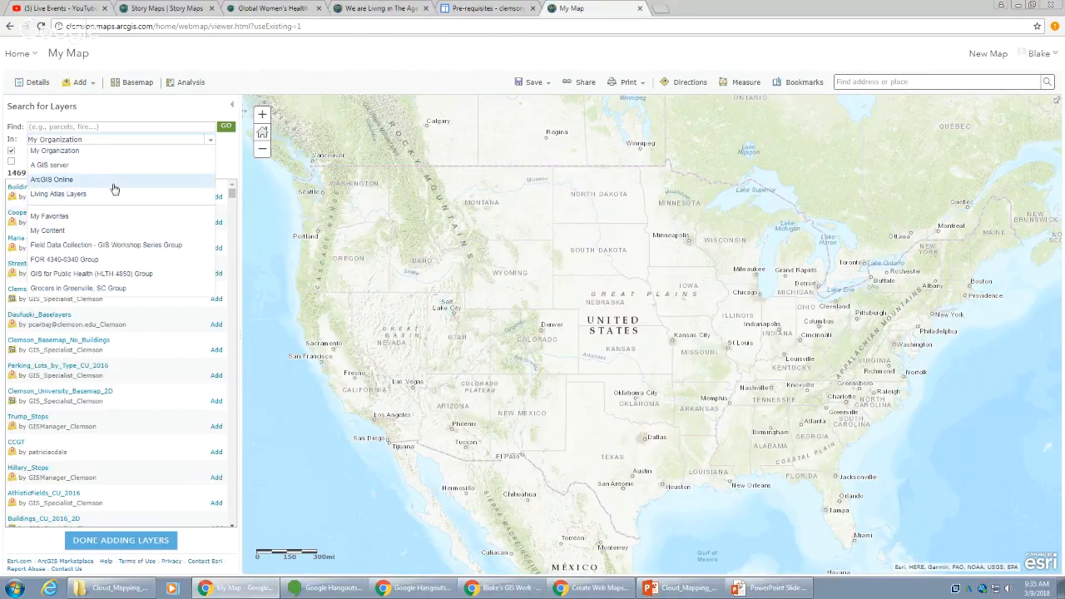
- Set the layer search scope to all of ArcGIS Online
click(52, 180)
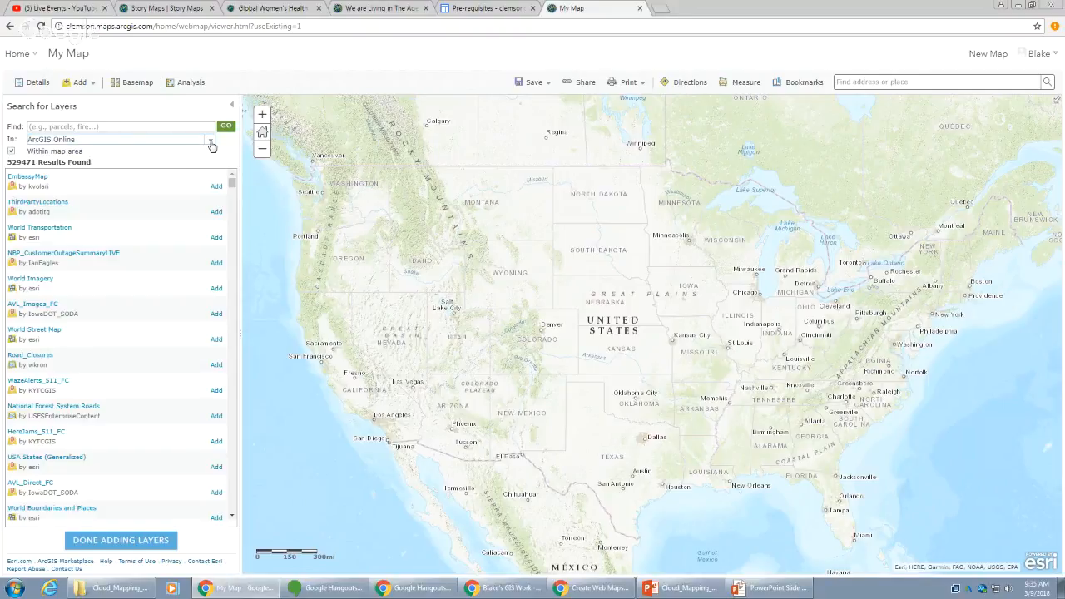
click(211, 143)
click(138, 176)
- Search for 'wind and weather' layers, returning 440 results
click(109, 129)
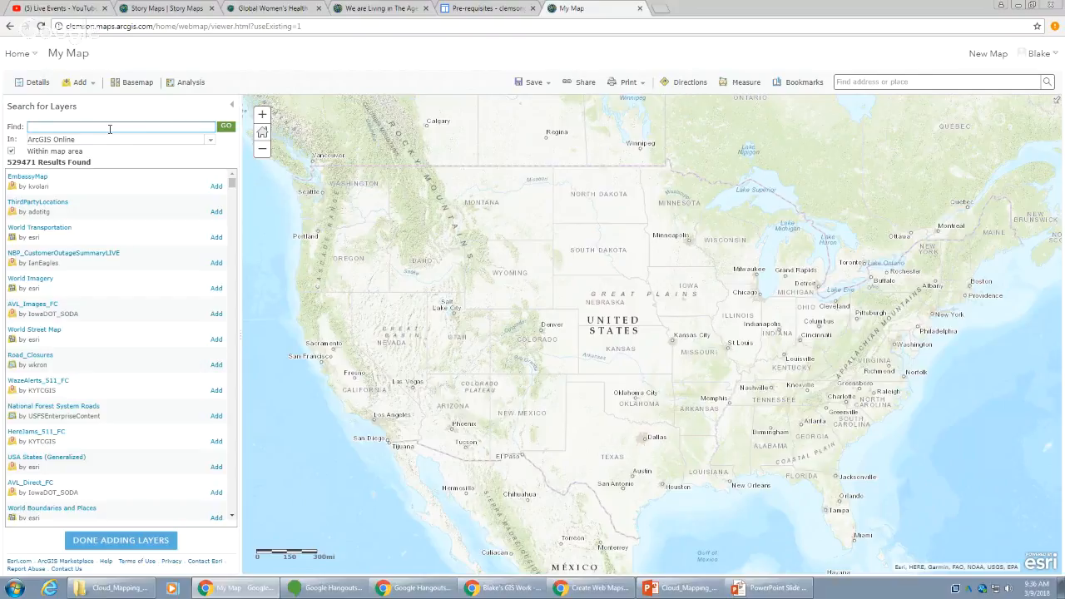
text(wind and w)
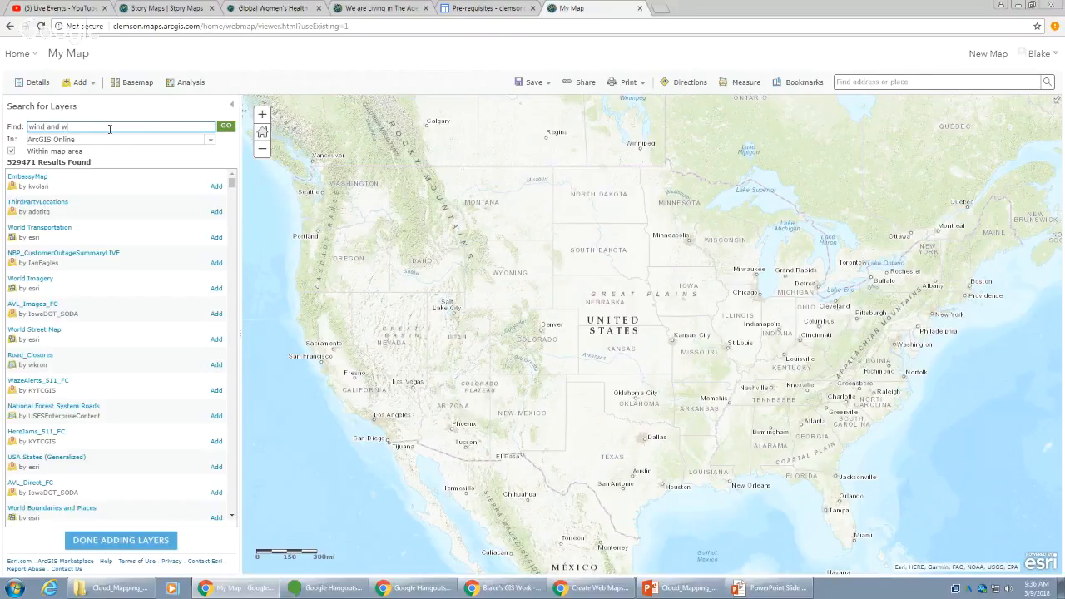
text(eather)
key(Return)
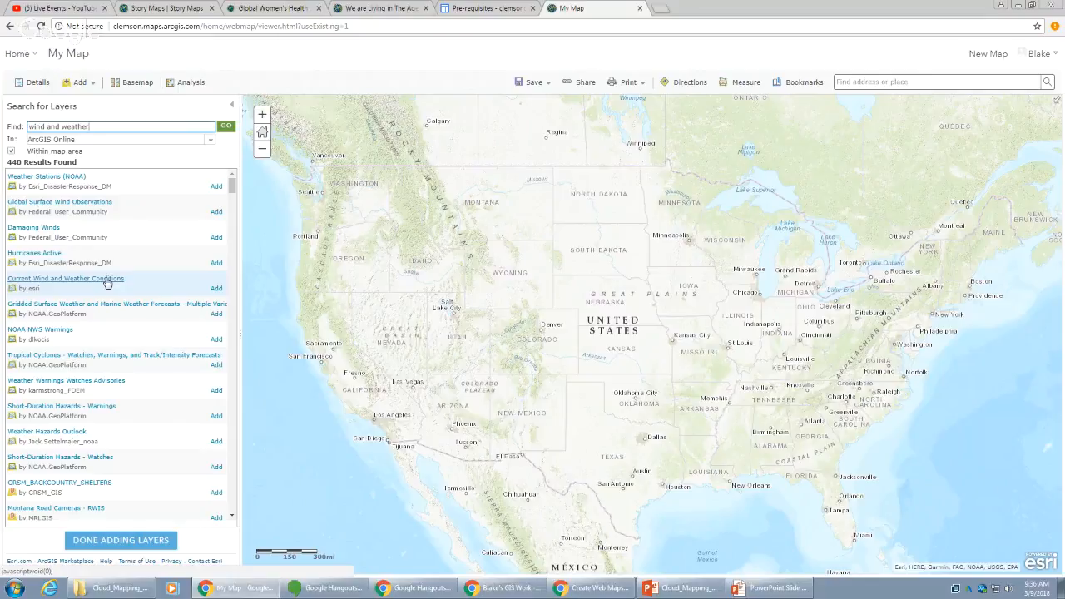
- Open the Current Wind and Weather Conditions item details page from its search result info
click(61, 280)
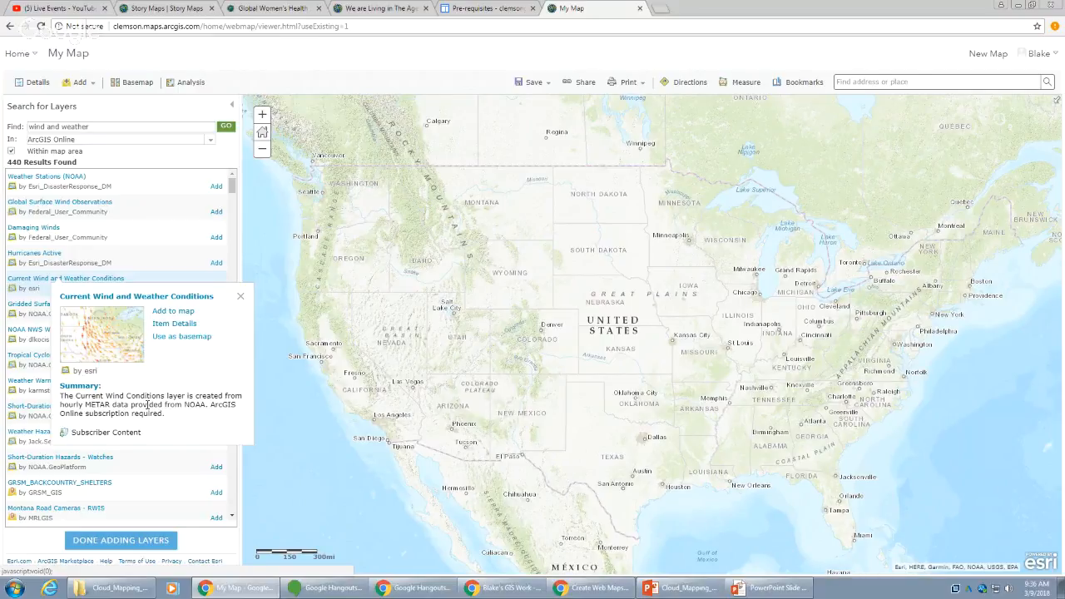
click(173, 323)
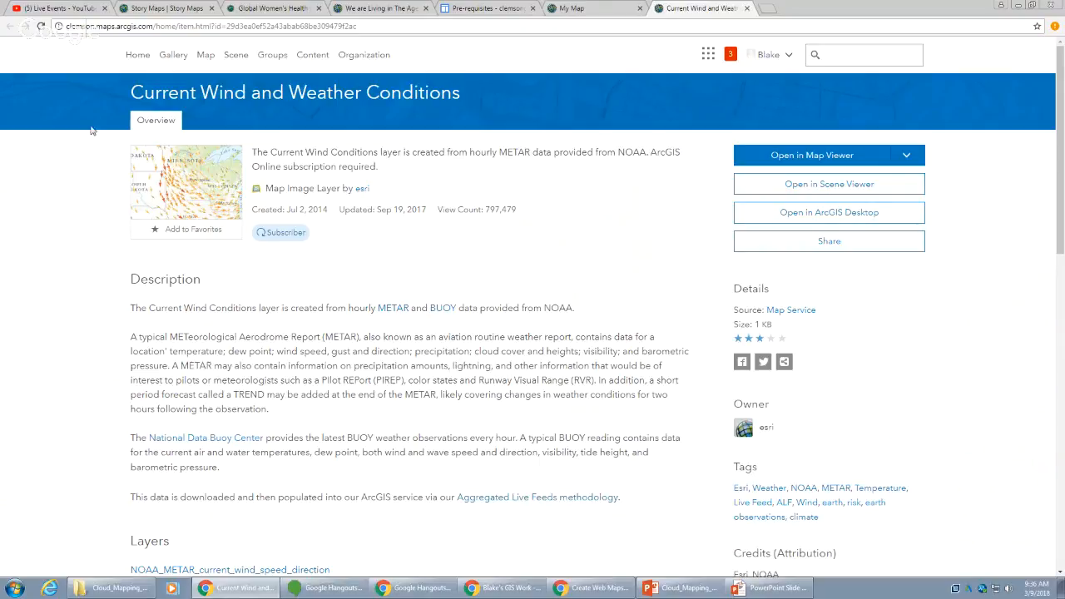
- Read the opening of the Current Wind and Weather Conditions description, highlighting its first sentence
scroll(413, 167, down, 5)
scroll(414, 169, up, 6)
drag(165, 308, 225, 305)
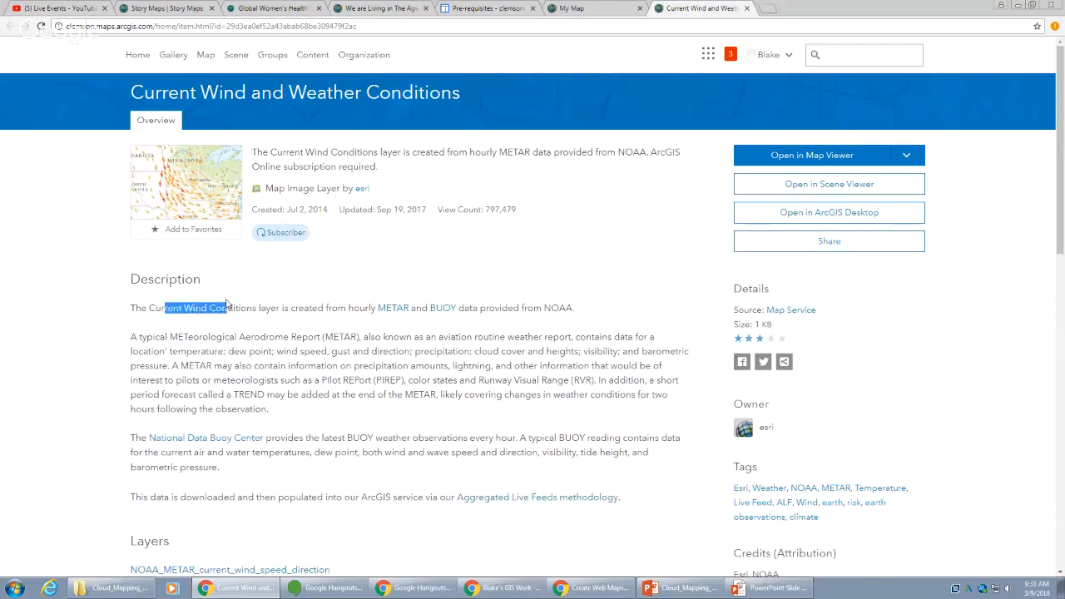
click(255, 318)
scroll(254, 319, down, 1)
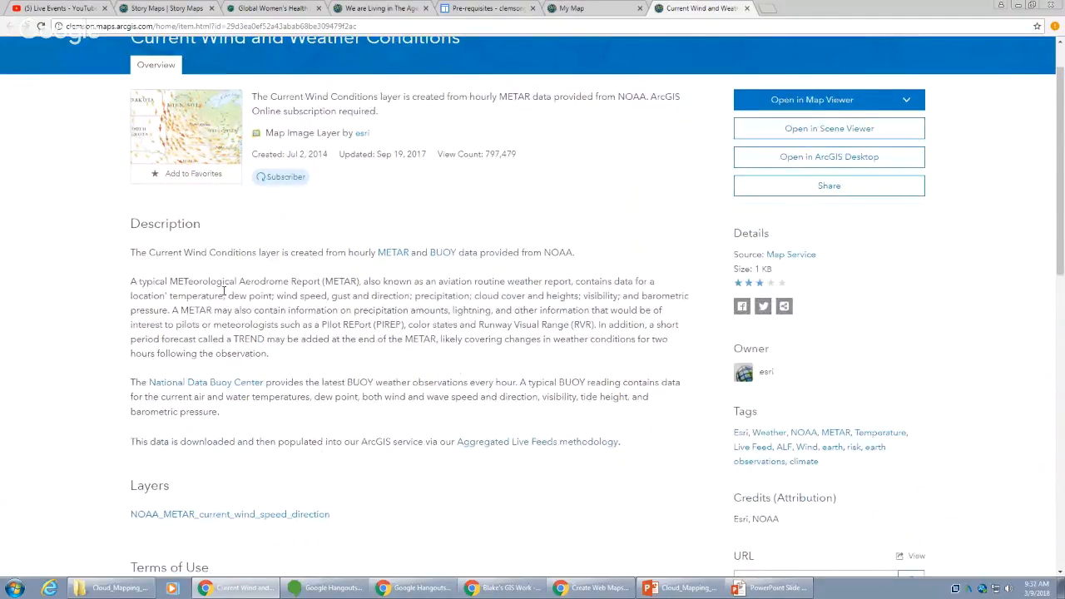
drag(153, 252, 364, 252)
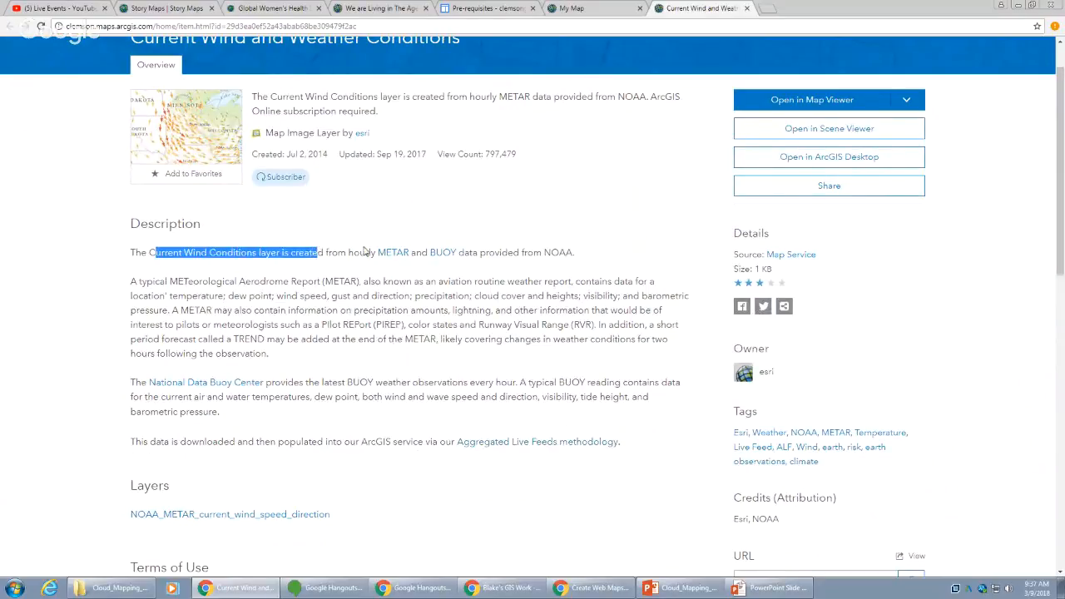
click(363, 251)
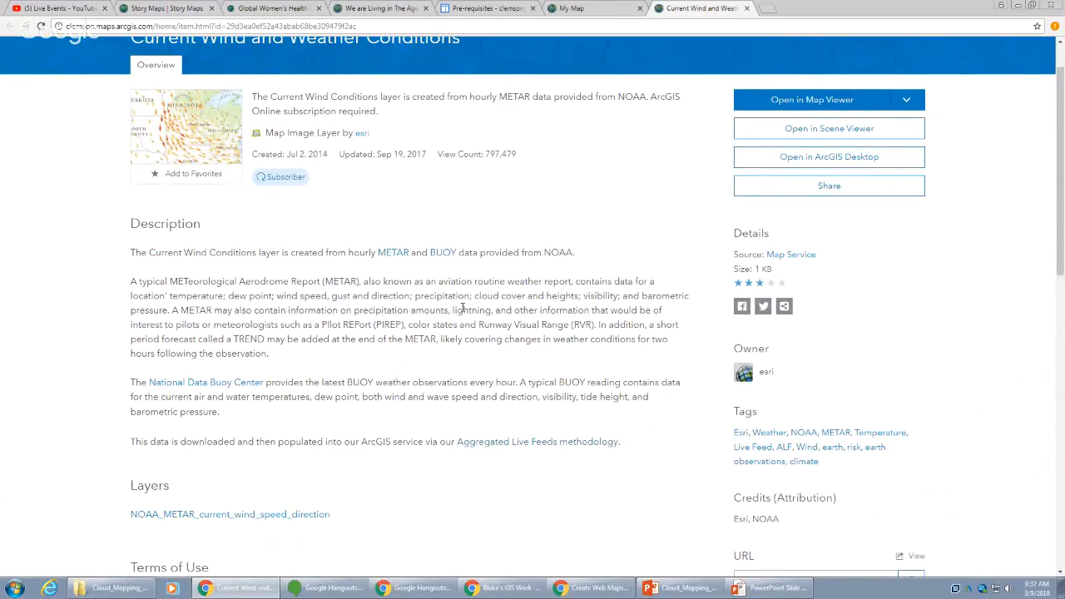
- Read on to the hourly buoy observations passage, then return to the My Map tab
scroll(449, 283, down, 1)
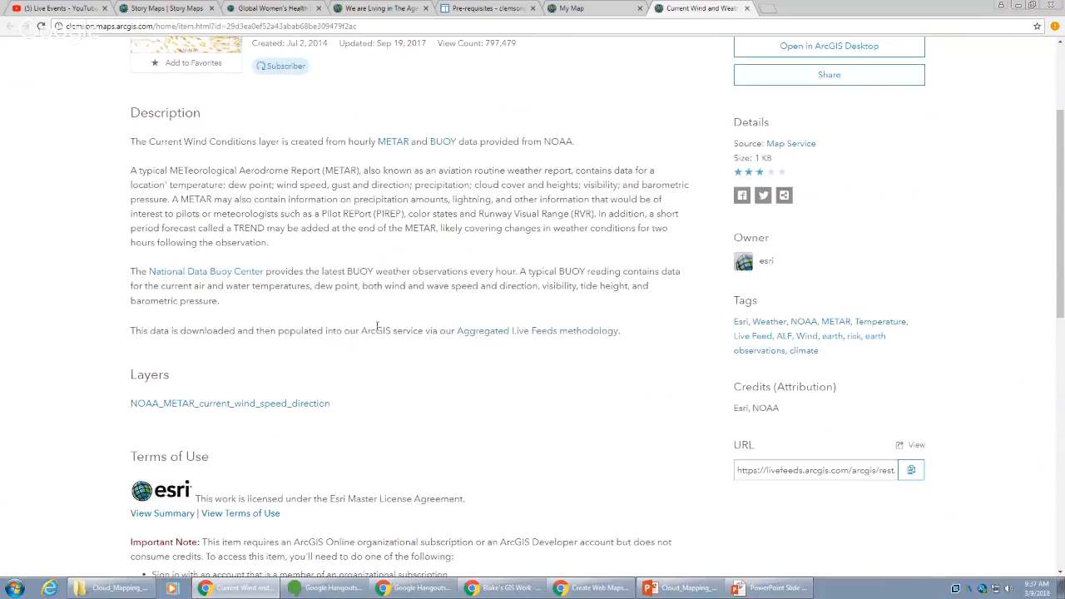
scroll(415, 325, down, 3)
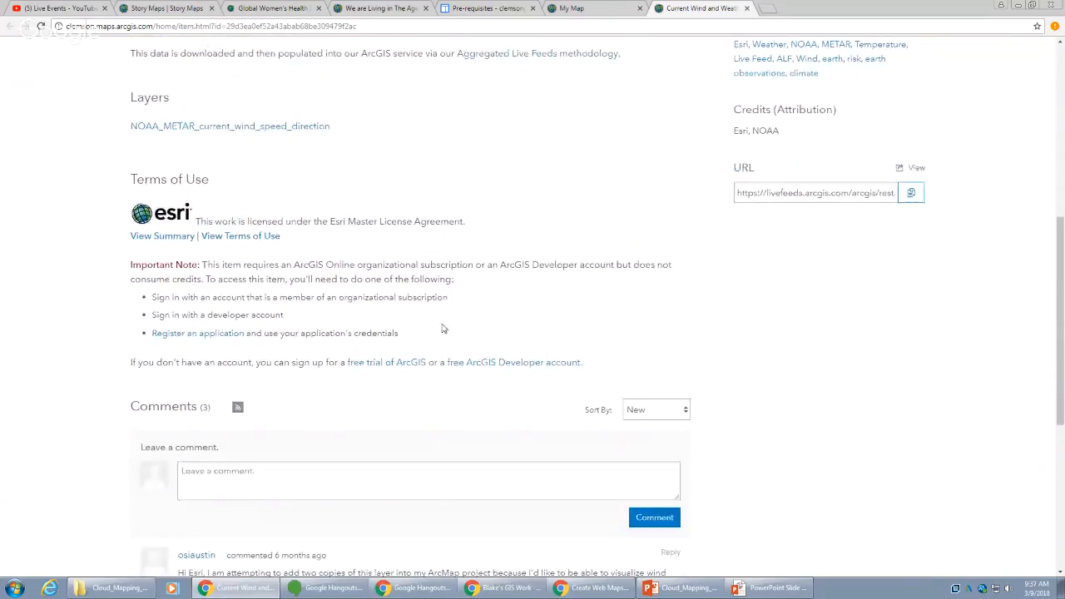
scroll(416, 325, up, 5)
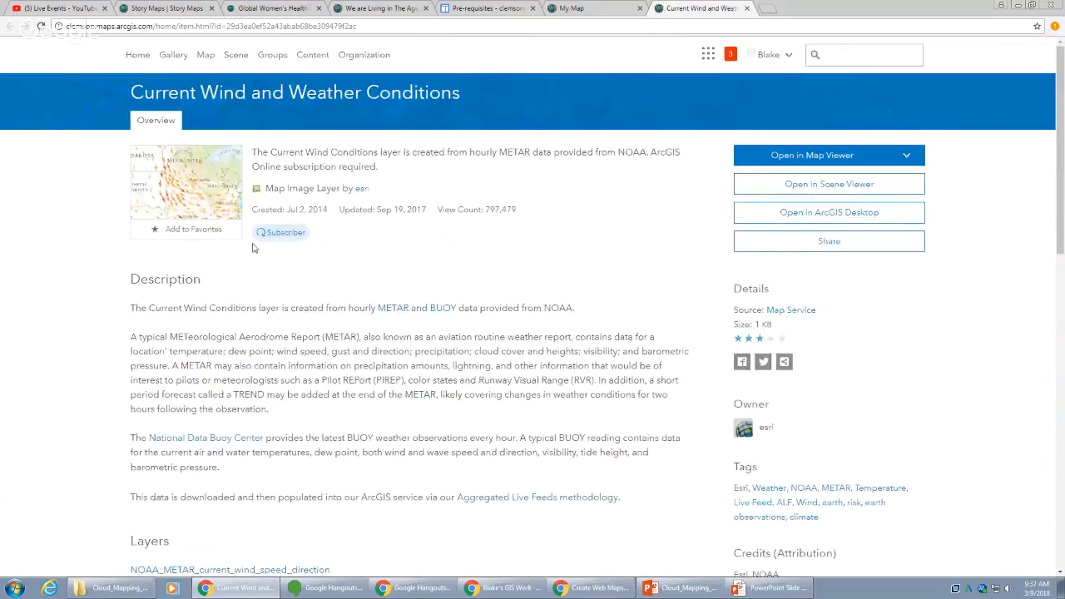
scroll(450, 288, down, 2)
scroll(449, 287, up, 1)
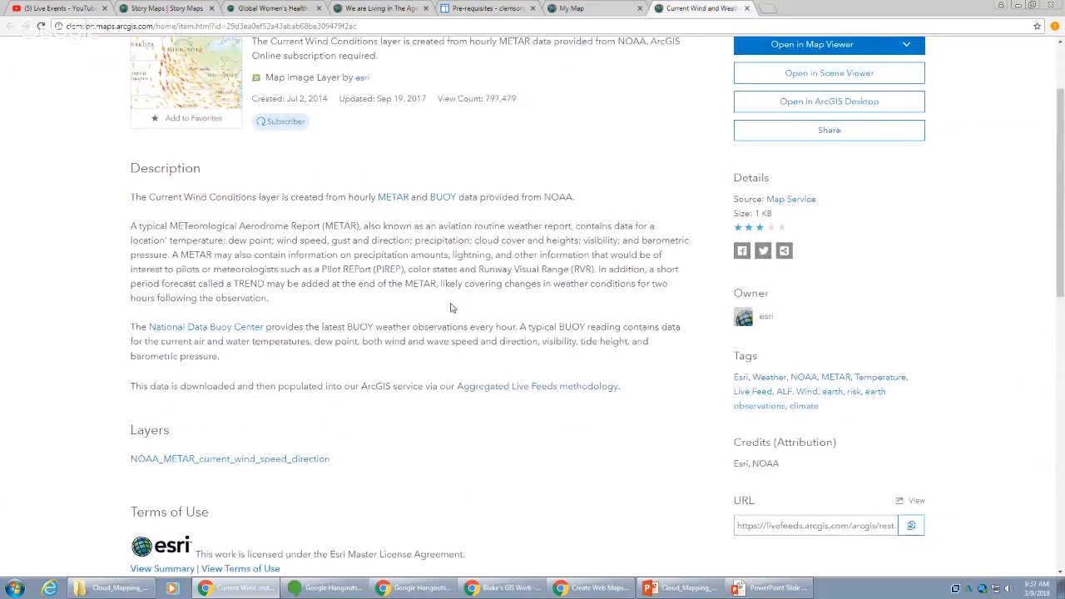
drag(381, 327, 523, 327)
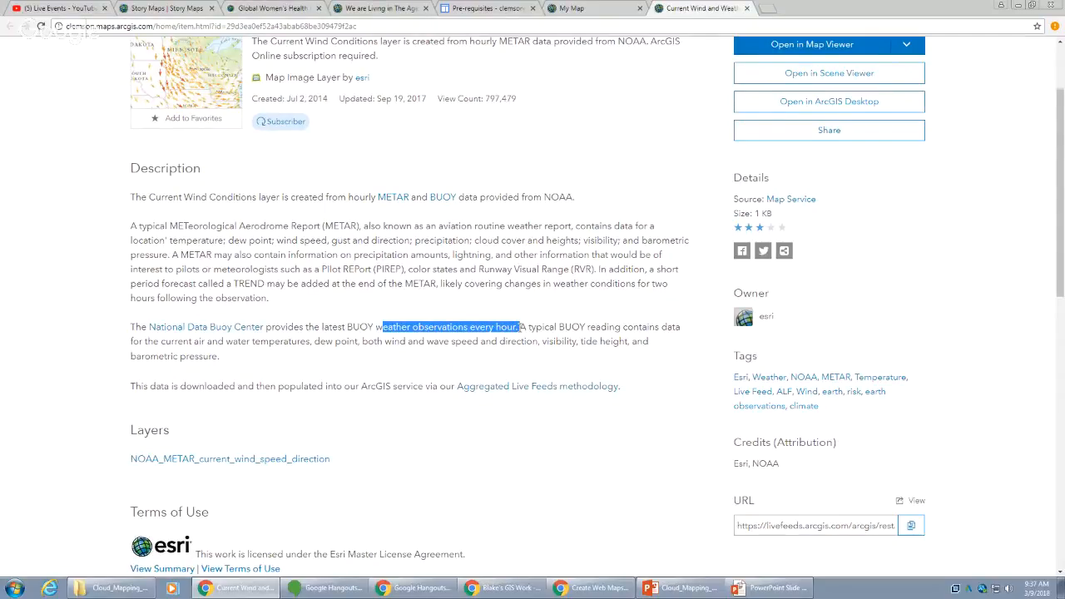
scroll(507, 223, up, 3)
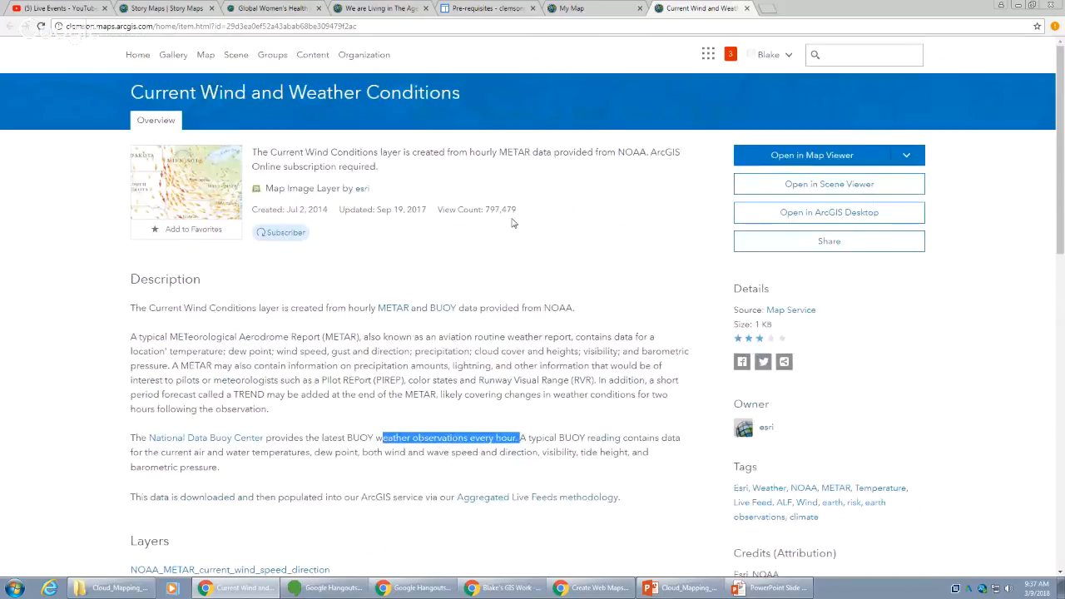
click(603, 9)
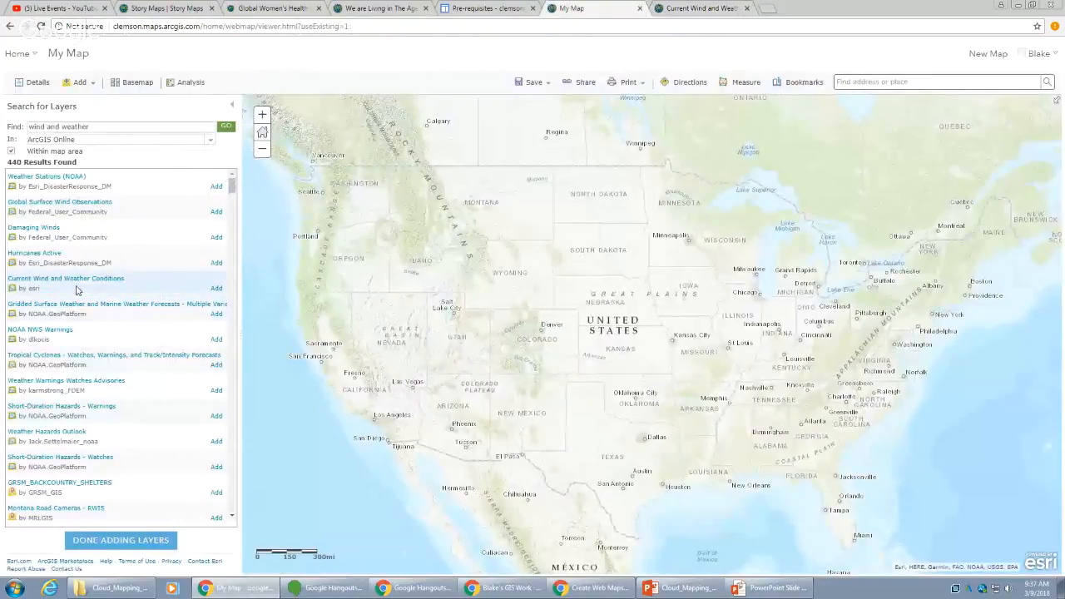
- Add Current Wind and Weather Conditions to the map and finish adding layers
click(217, 289)
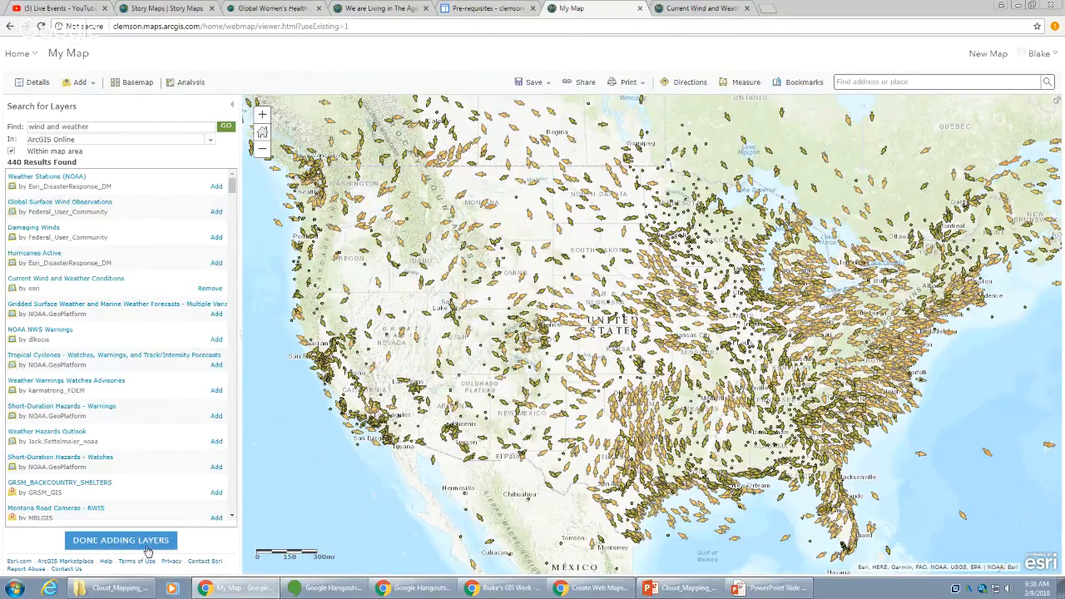
click(147, 543)
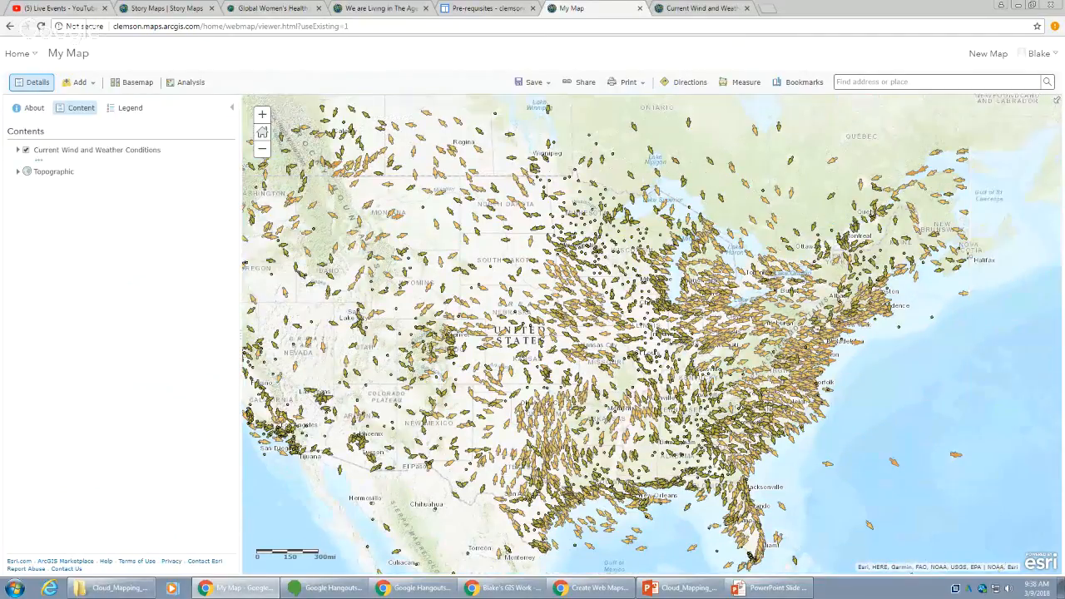
scroll(861, 326, down, 2)
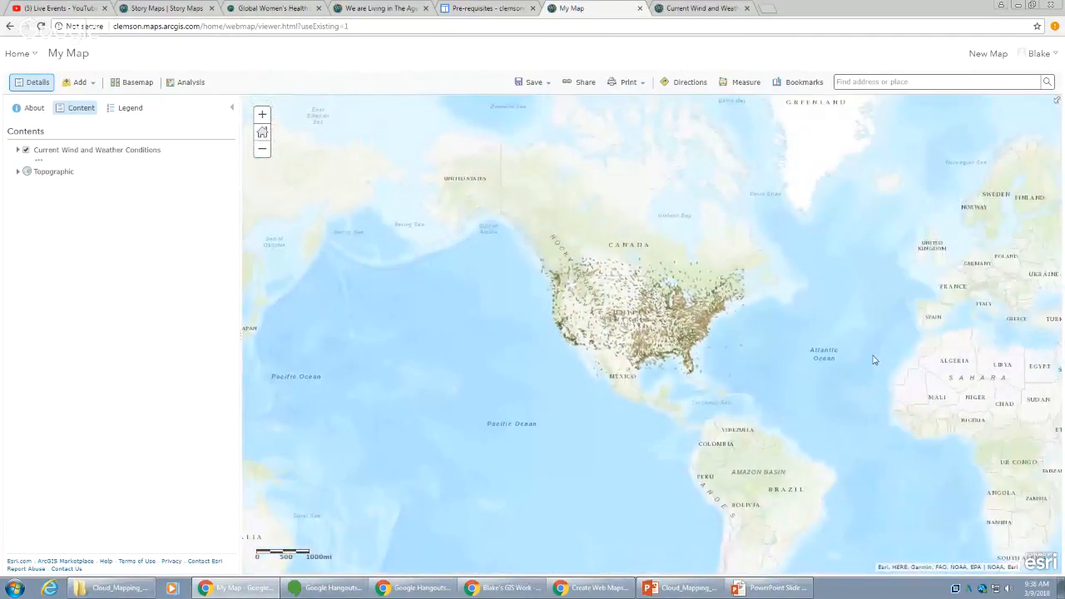
drag(873, 361, 745, 367)
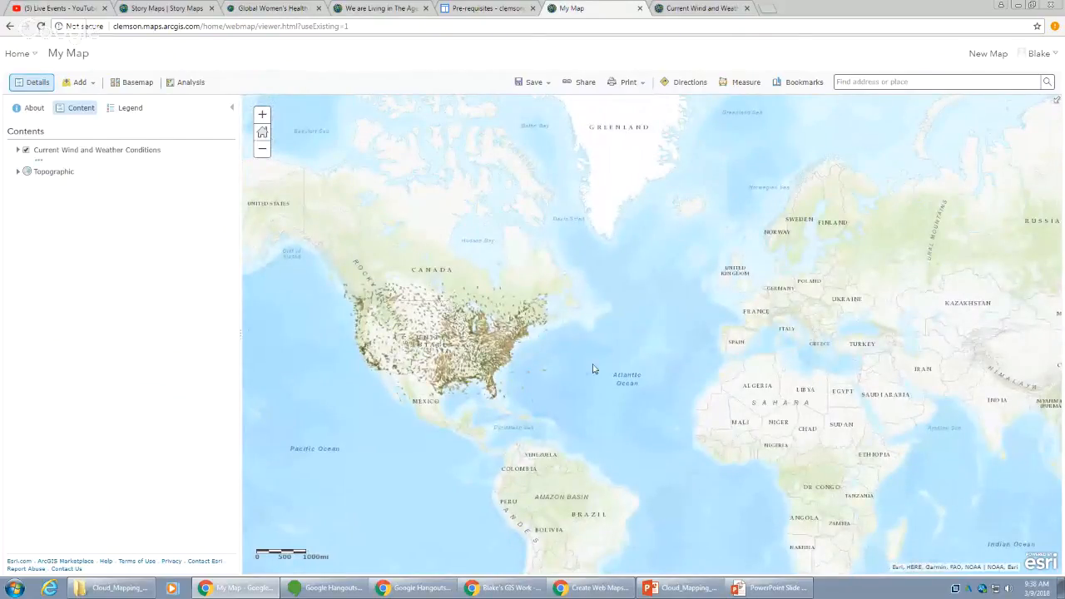
scroll(594, 368, up, 1)
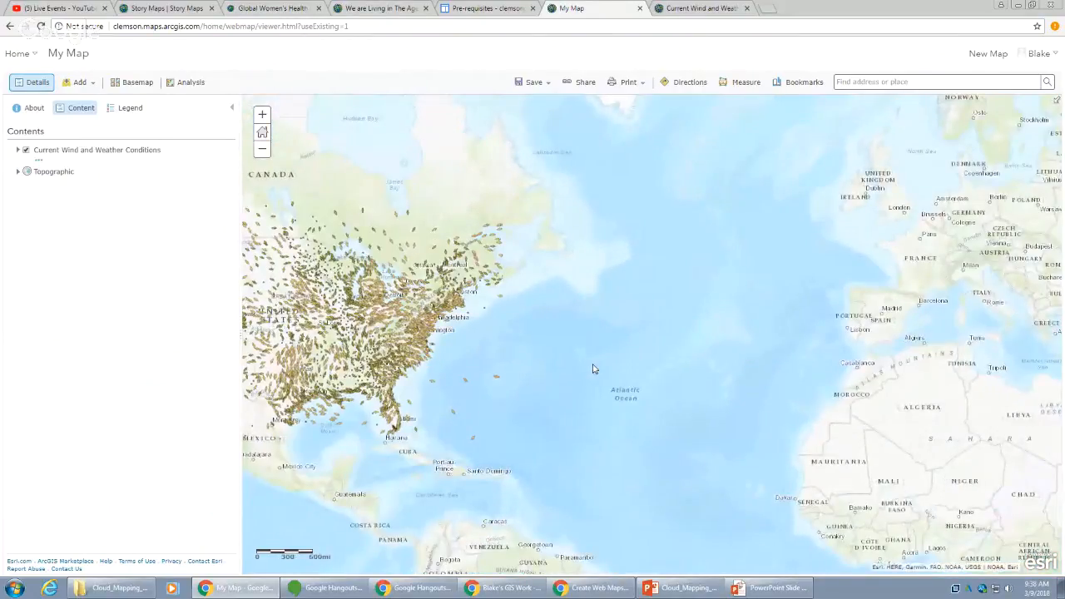
scroll(678, 365, up, 1)
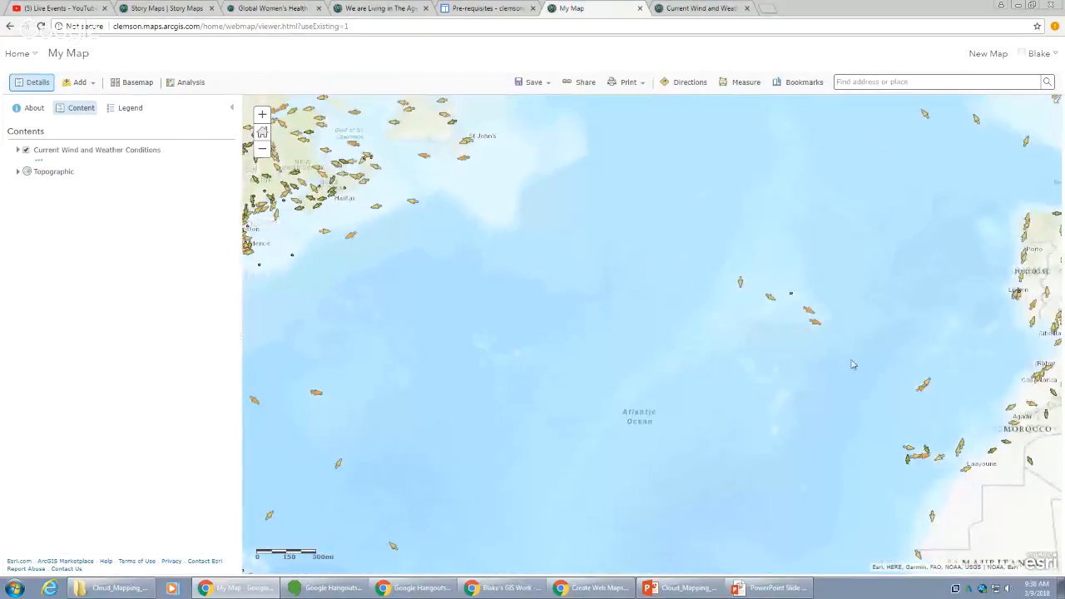
drag(852, 365, 483, 494)
drag(575, 328, 962, 349)
drag(385, 407, 903, 387)
drag(443, 492, 684, 379)
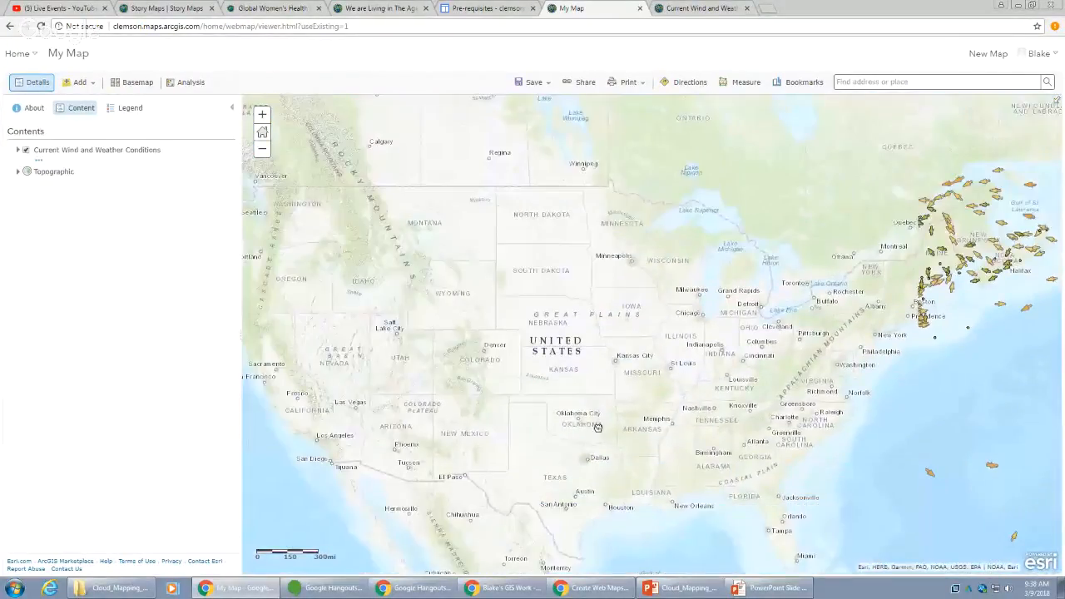
drag(597, 427, 654, 406)
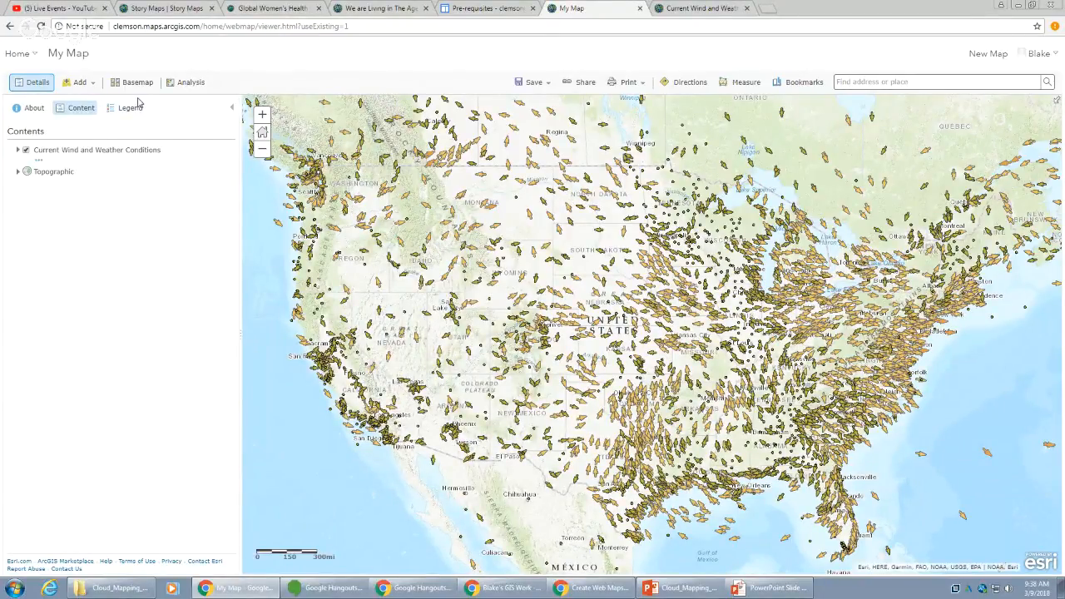
- Show the wind layer legend and view conditions at the Bellefontaine and Bristol stations
click(138, 109)
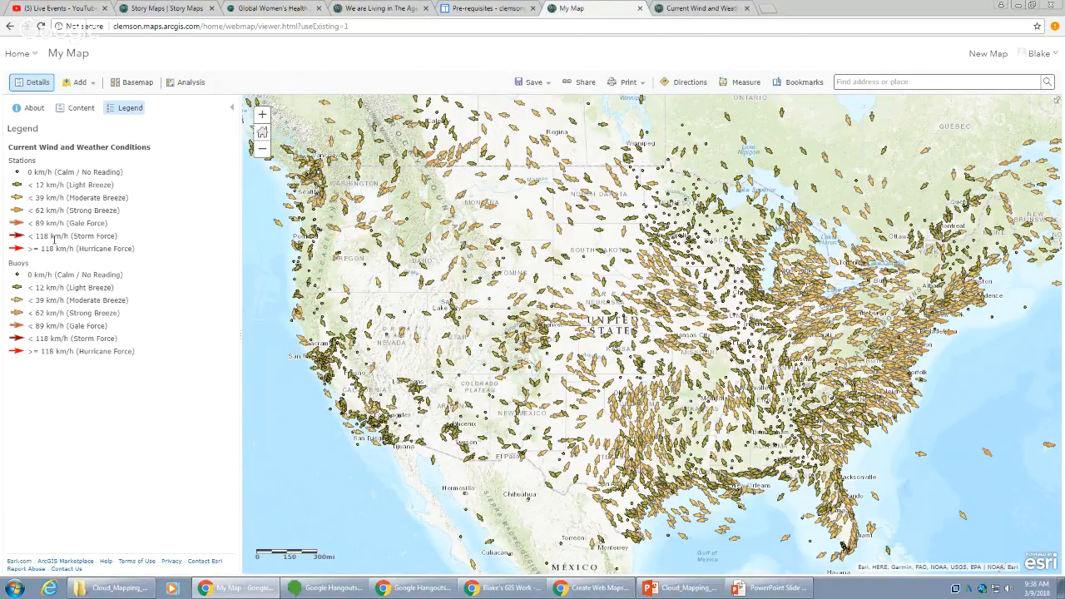
scroll(863, 353, up, 1)
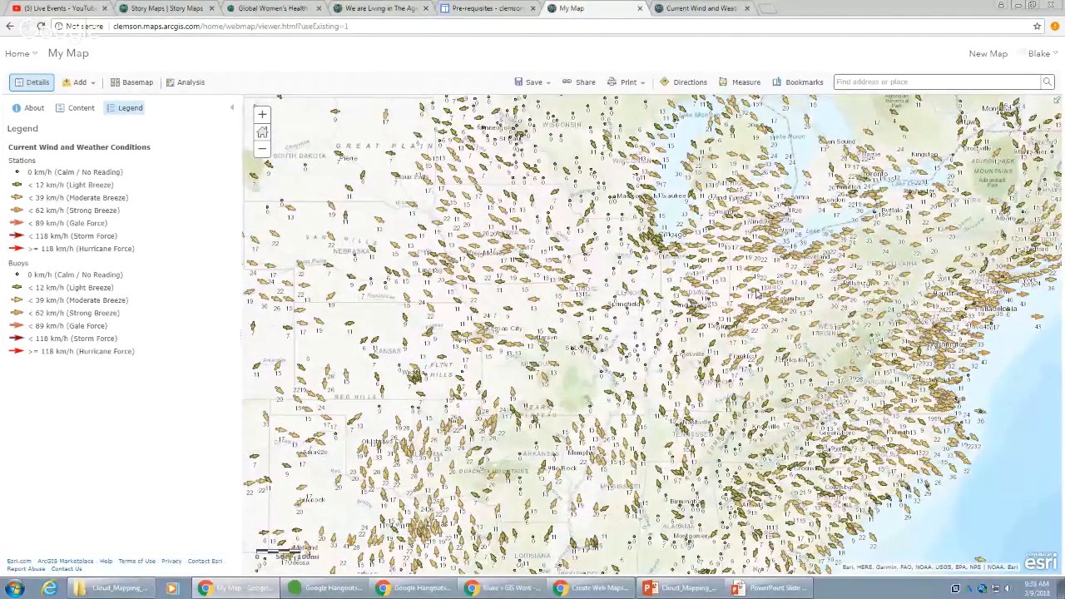
click(754, 293)
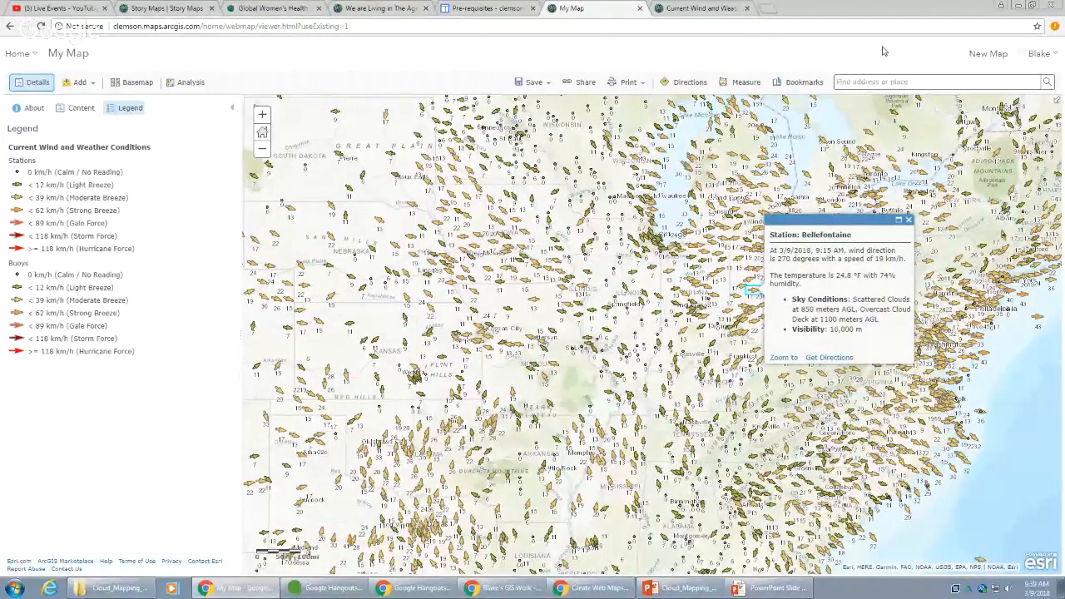
click(786, 414)
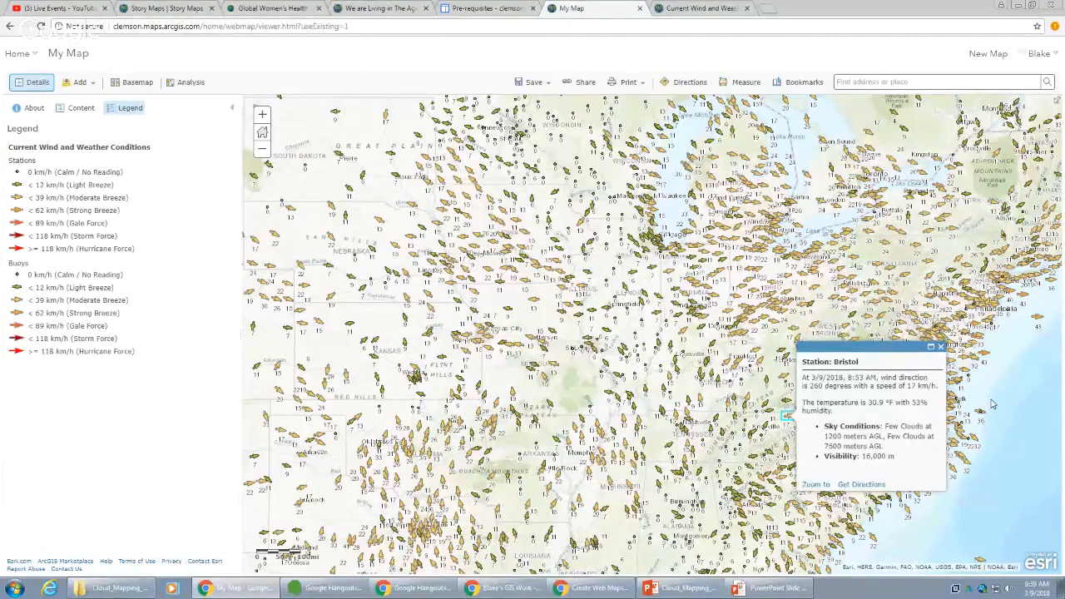
- Check the Petersburg station's wind and temperature readings, then zoom into Colorado and Utah
scroll(993, 405, down, 1)
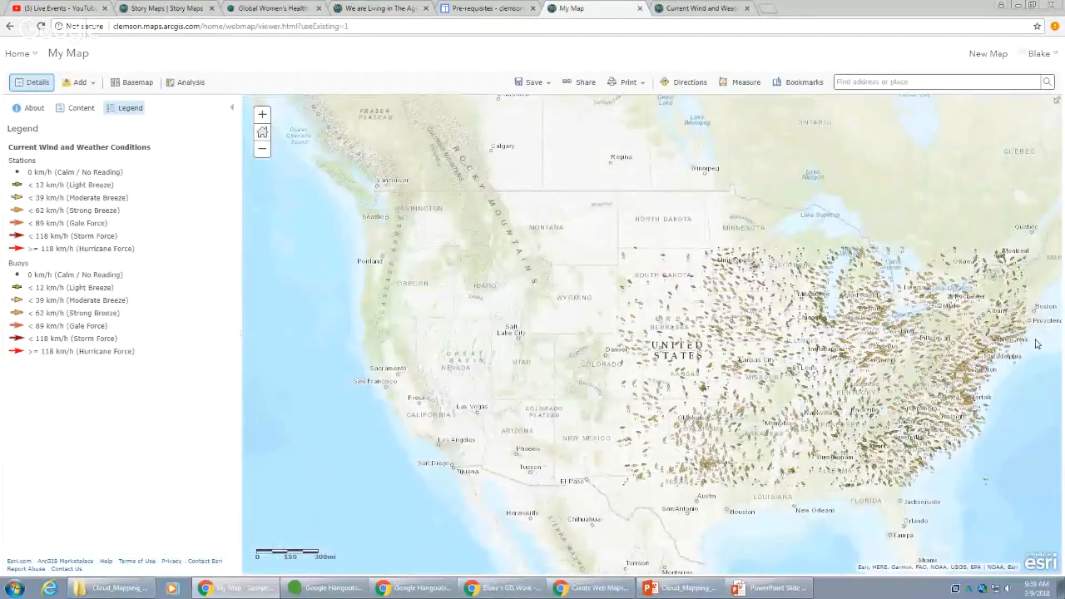
drag(1002, 405, 940, 382)
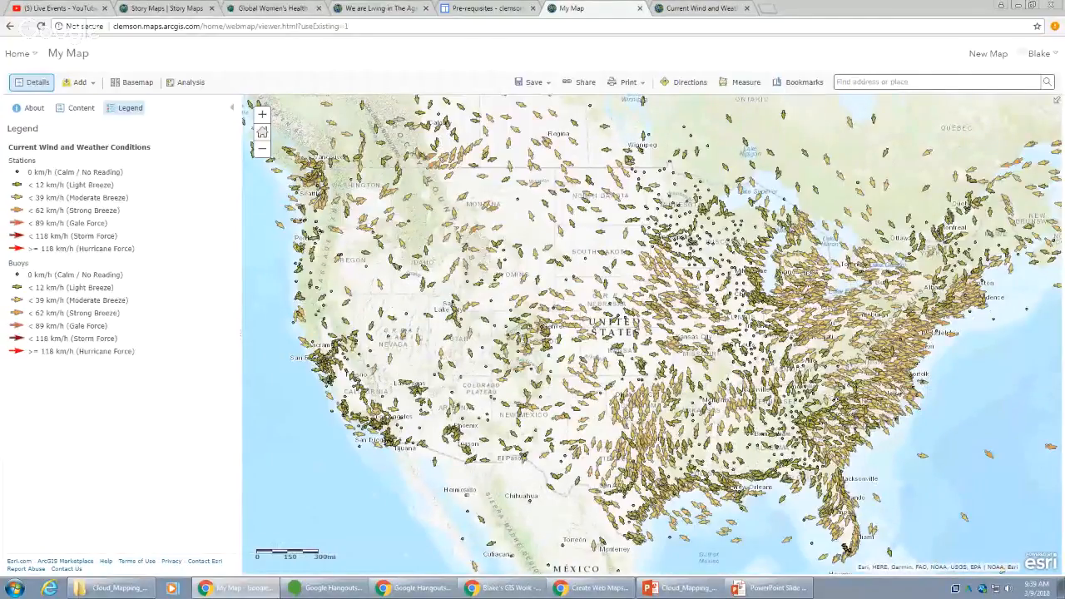
click(951, 396)
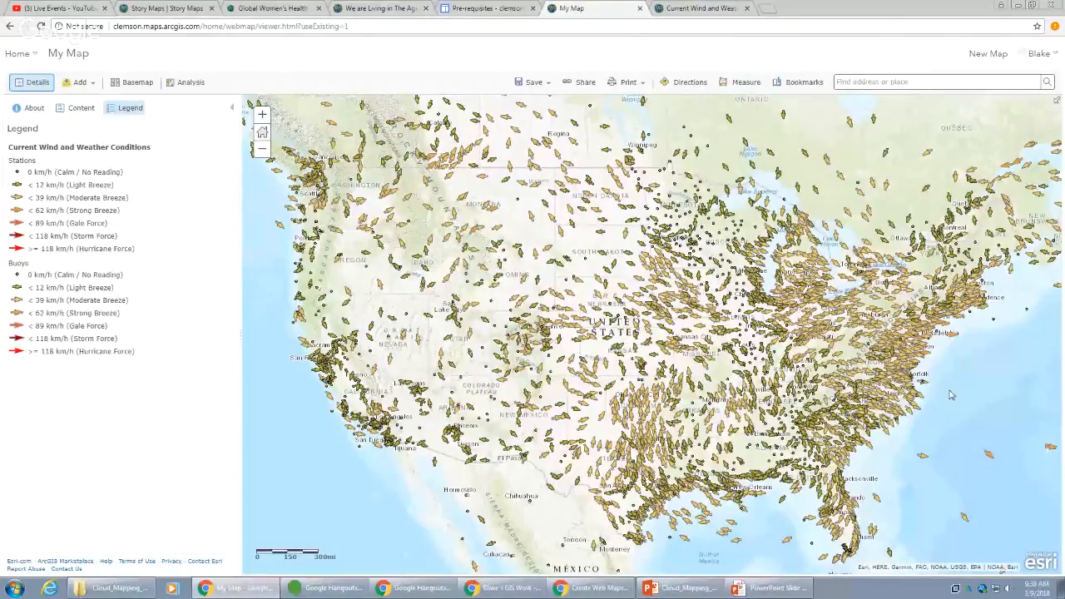
click(889, 377)
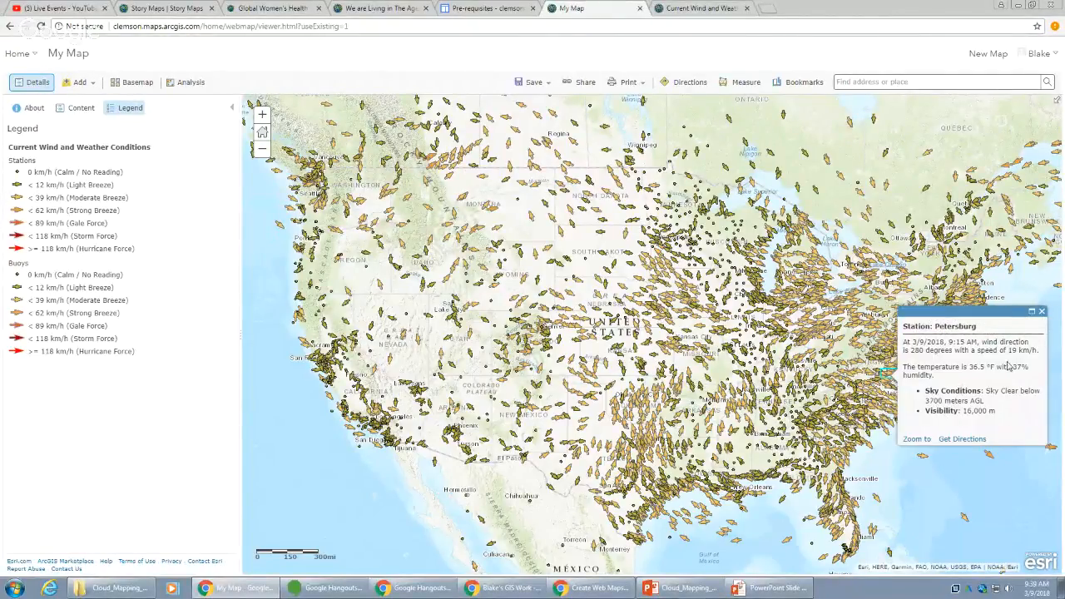
click(1042, 312)
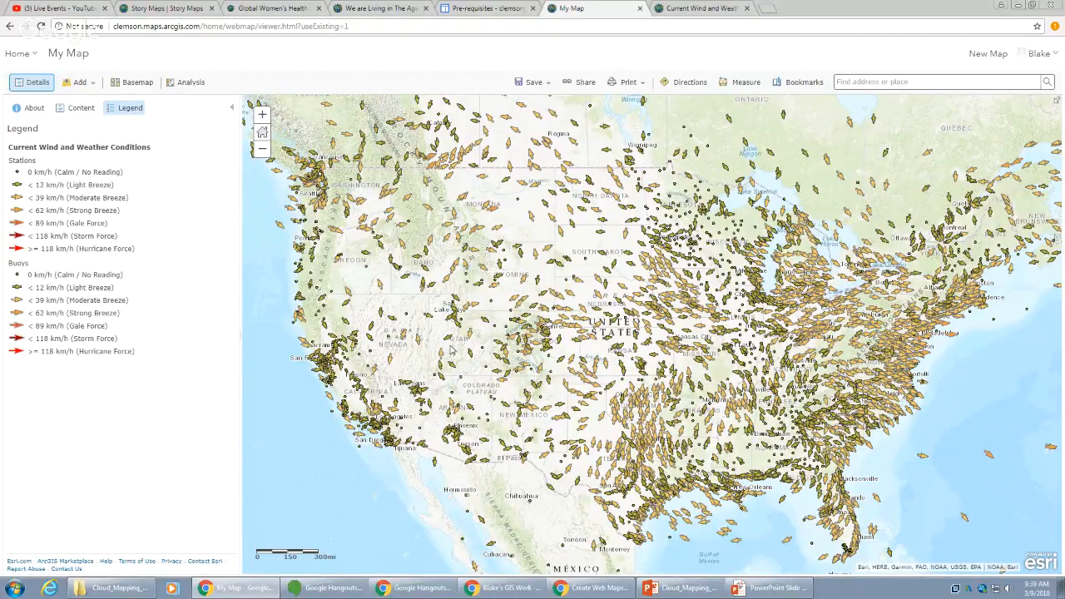
scroll(451, 348, up, 1)
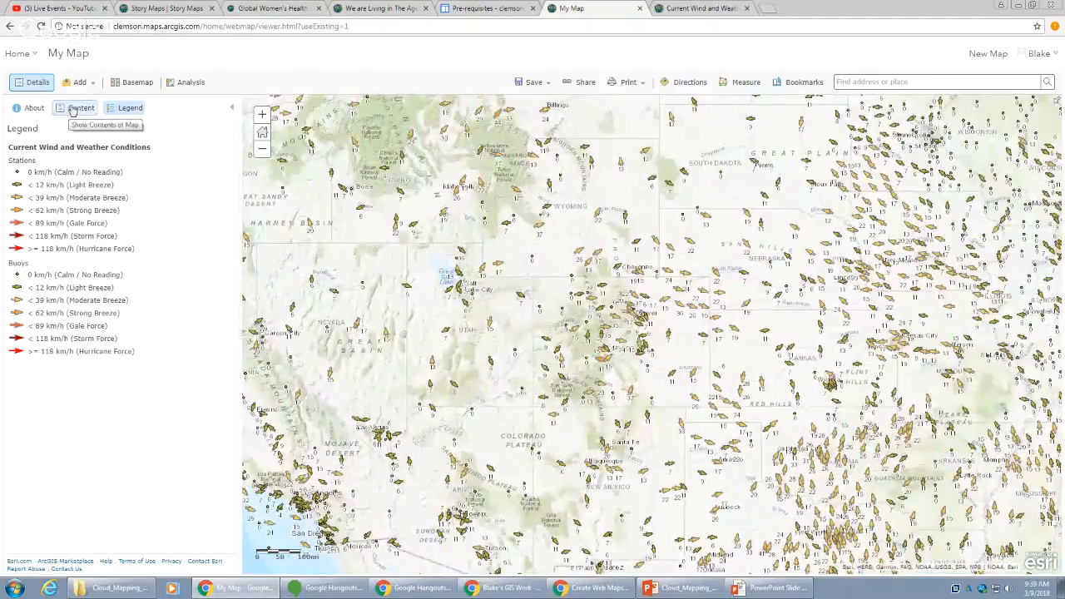
- List the map layers, expand Current Wind and Weather Conditions, and pan the map east
click(72, 110)
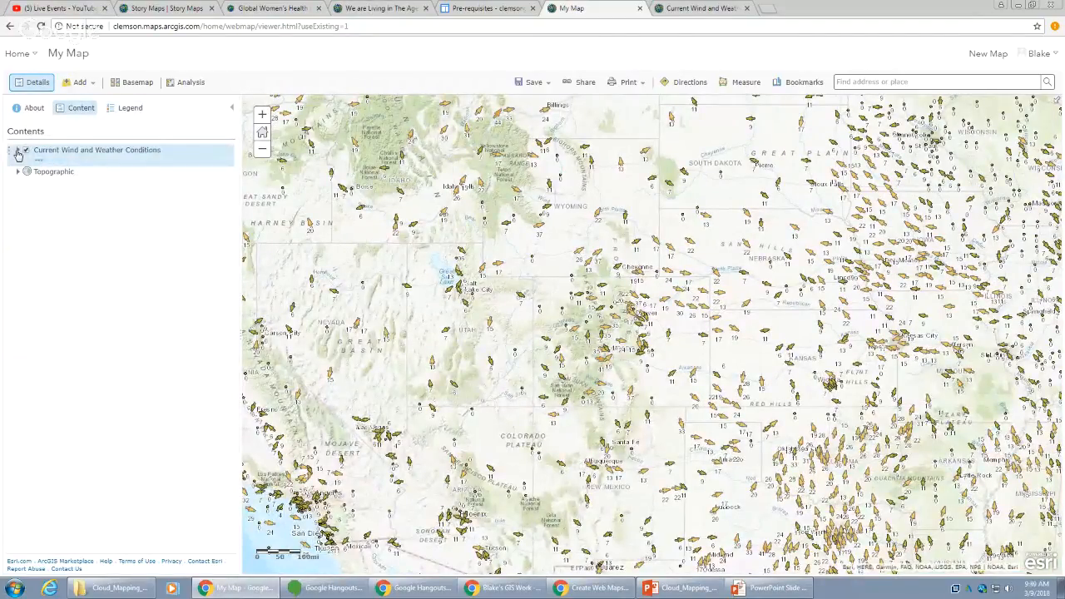
click(17, 151)
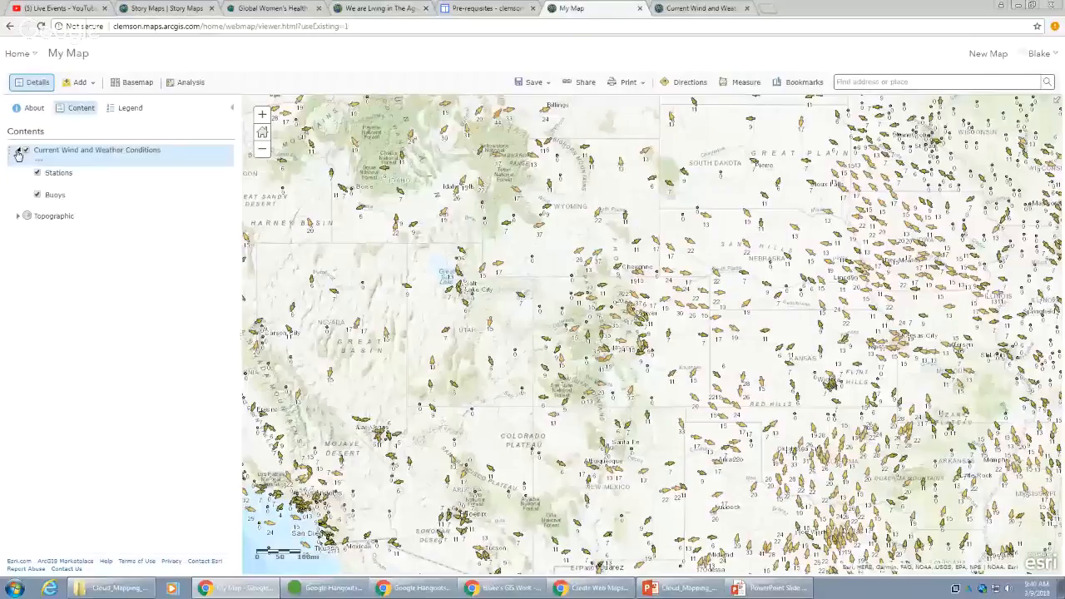
mouse_move(66, 208)
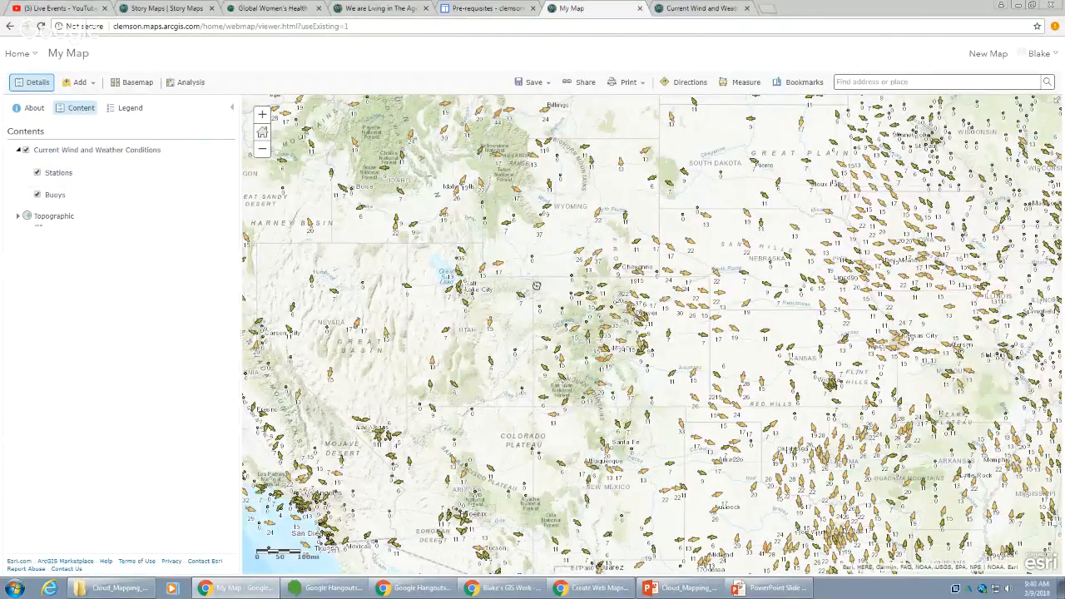
drag(537, 286, 328, 281)
drag(781, 284, 586, 243)
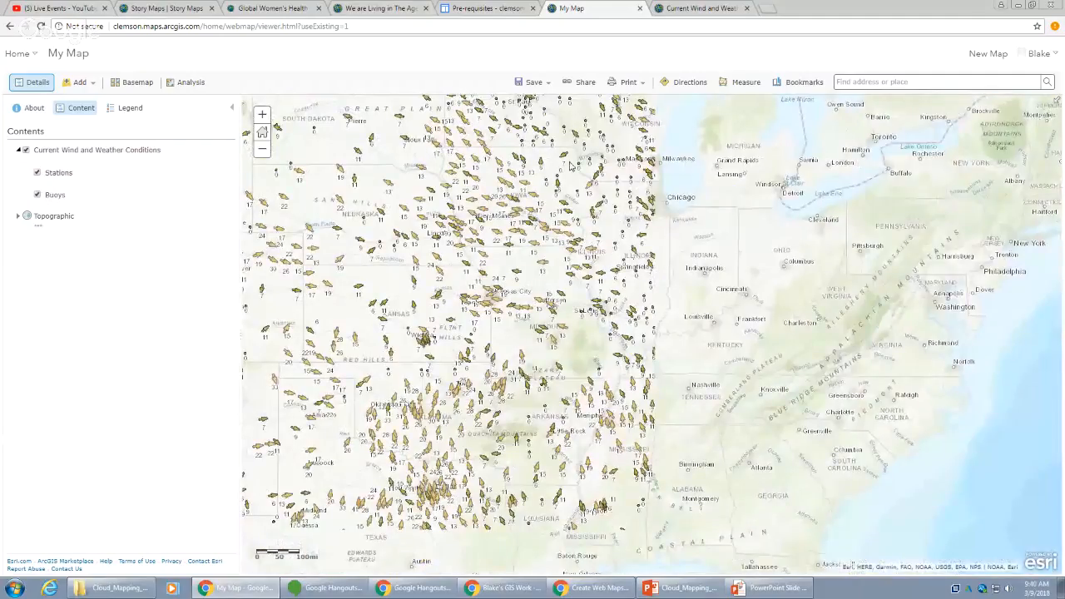
drag(571, 165, 569, 232)
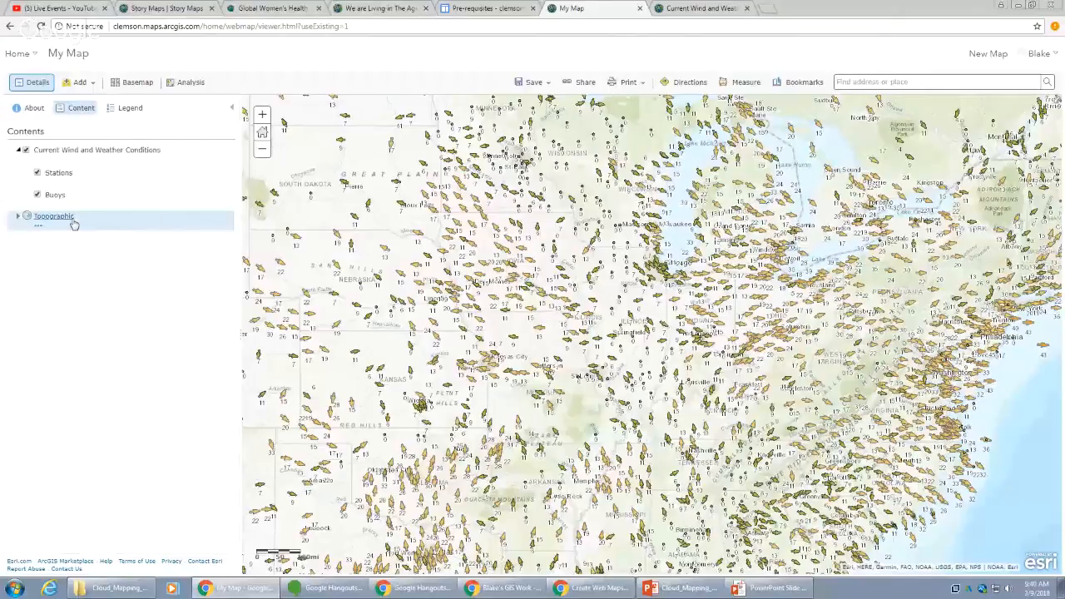
- Turn off the Buoys sublayer and zoom out to the whole US
mouse_move(49, 178)
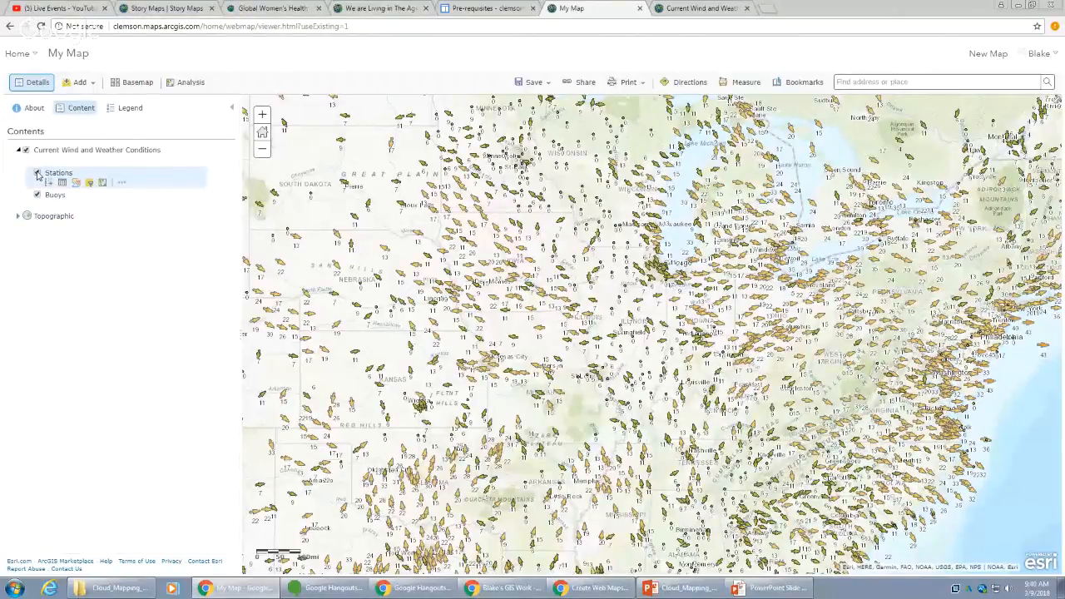
mouse_move(39, 197)
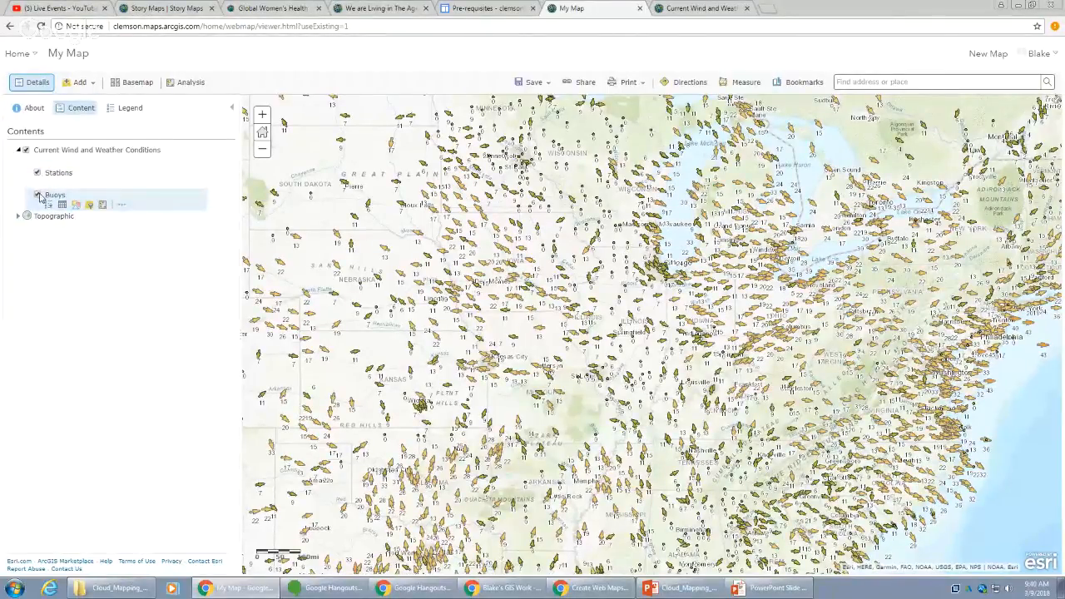
click(37, 196)
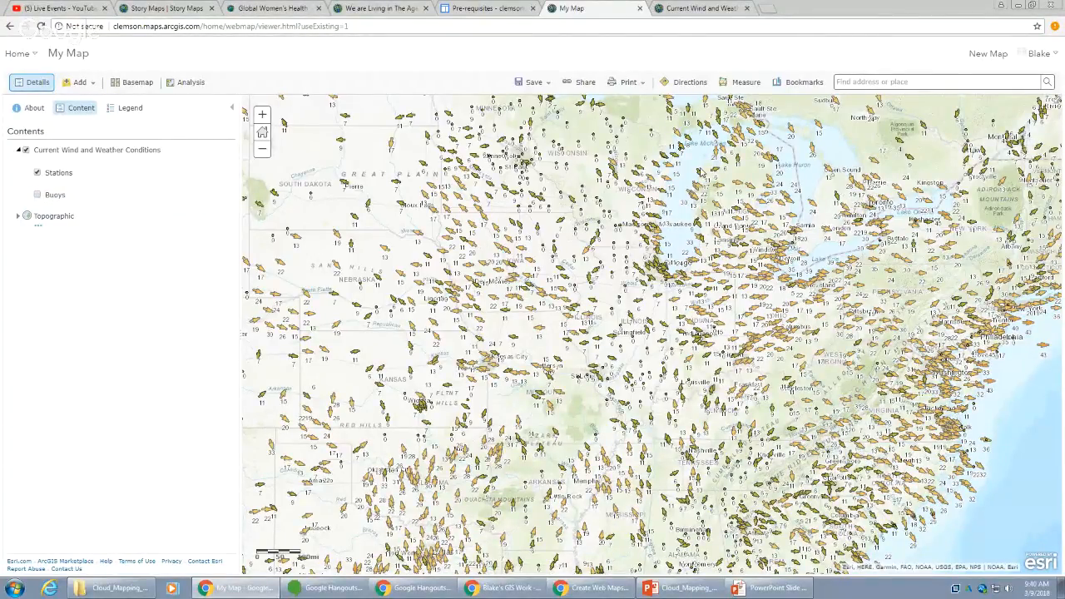
scroll(733, 236, down, 2)
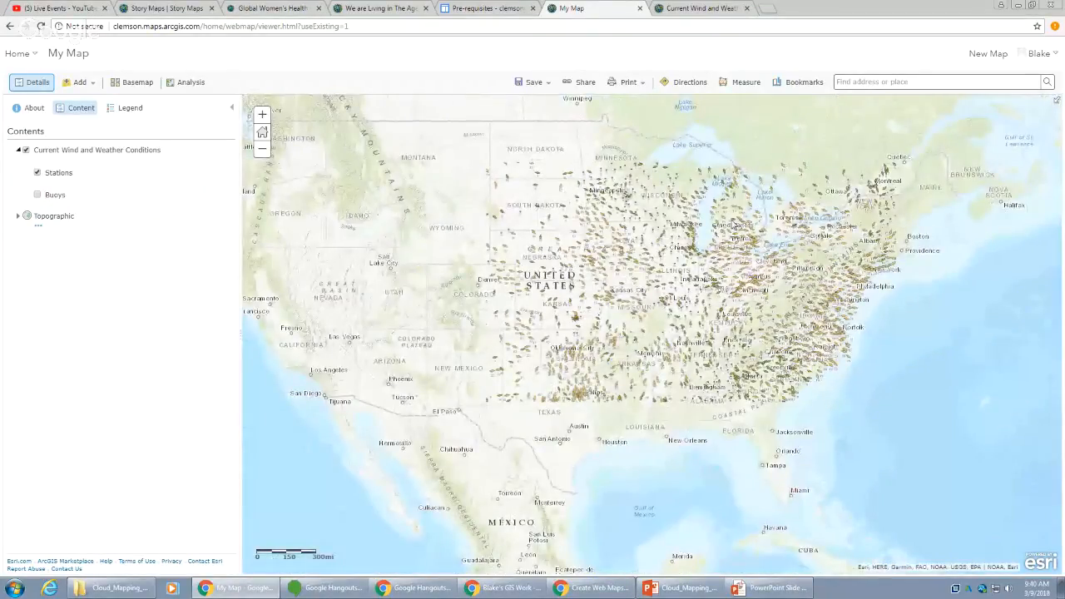
mouse_move(47, 178)
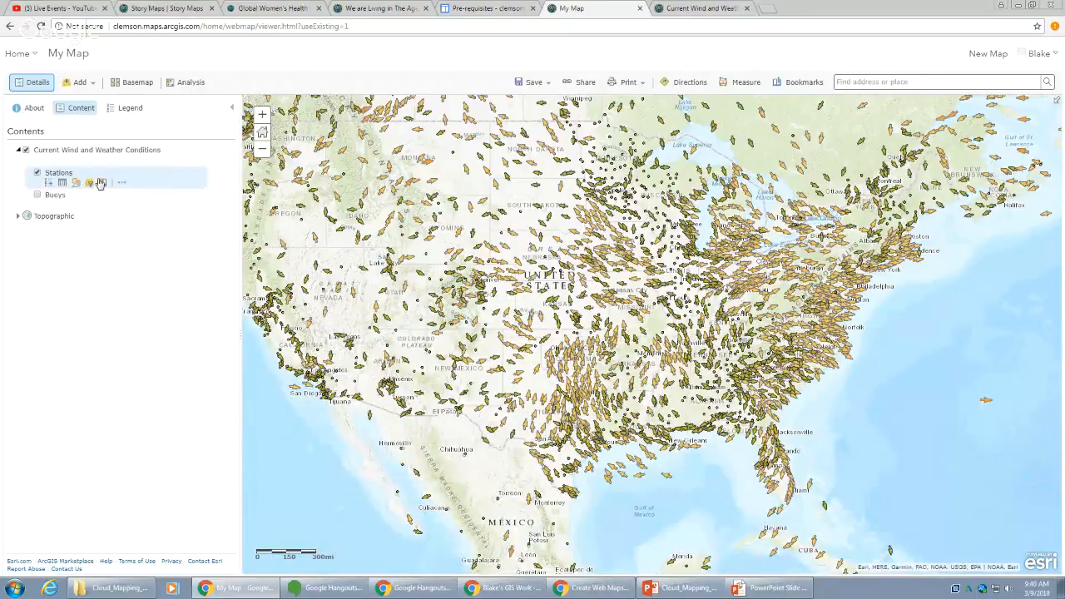
- Toggle the Stations wind speed legend on and off, leaving it hidden
click(50, 185)
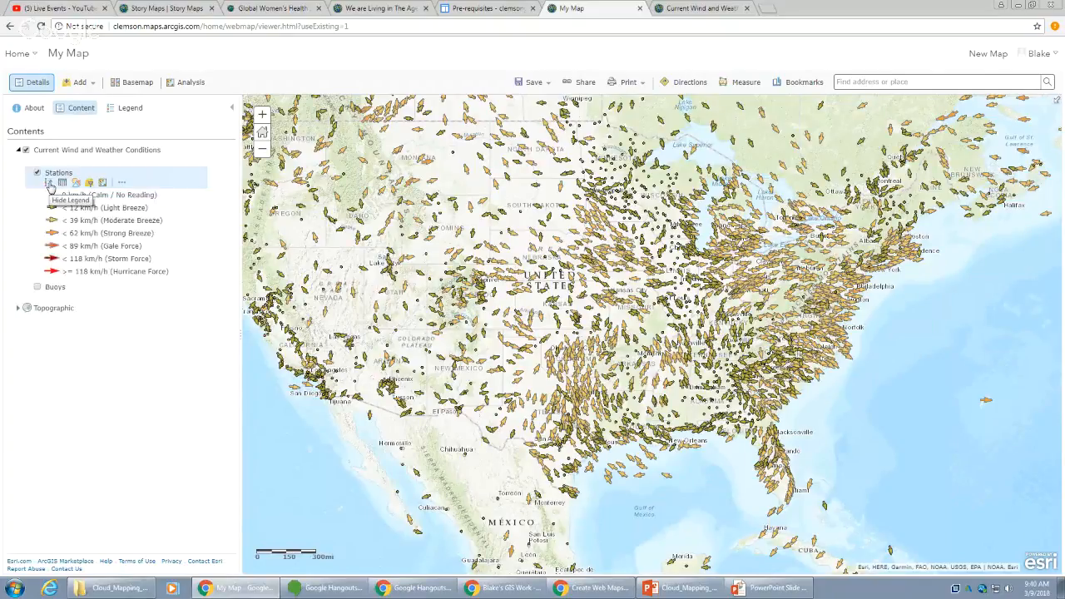
click(50, 184)
click(50, 185)
click(50, 185)
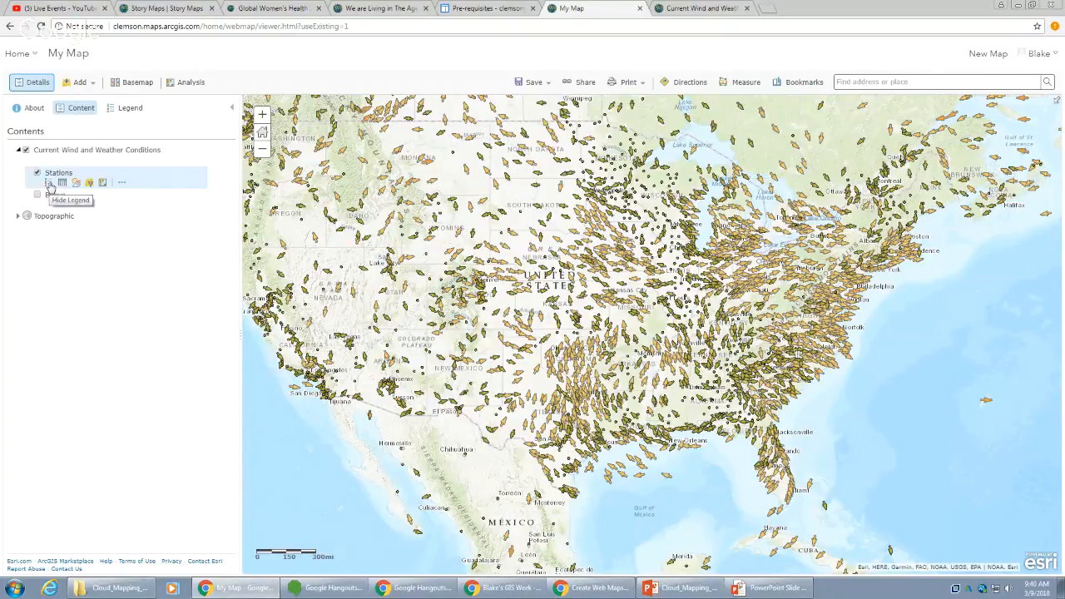
click(50, 185)
click(50, 185)
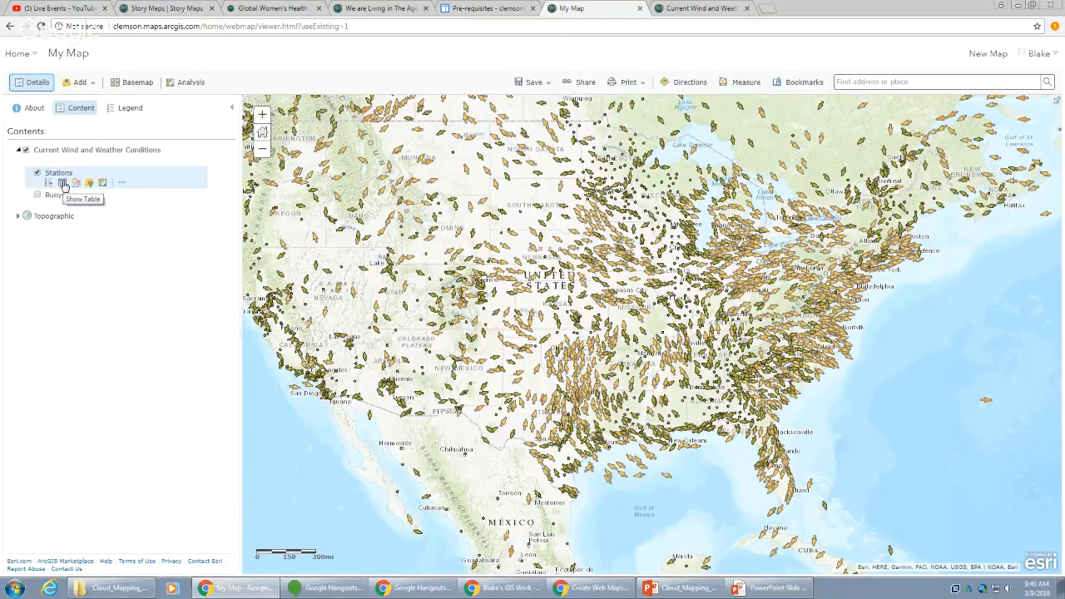
- Open a taller Stations attribute table and browse its 4833 rows and weather columns
click(63, 183)
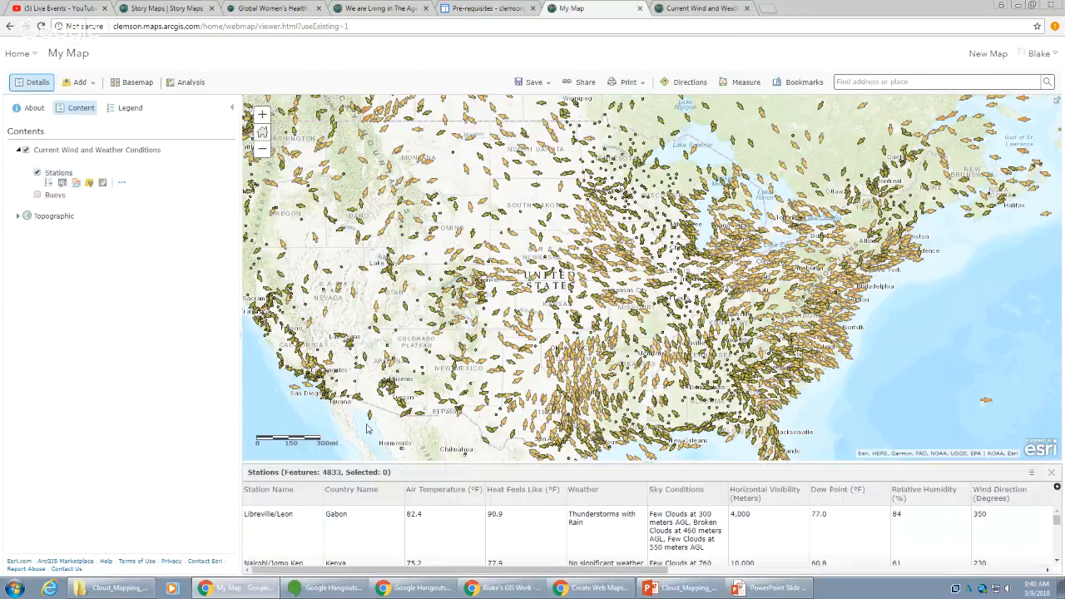
drag(380, 462, 407, 304)
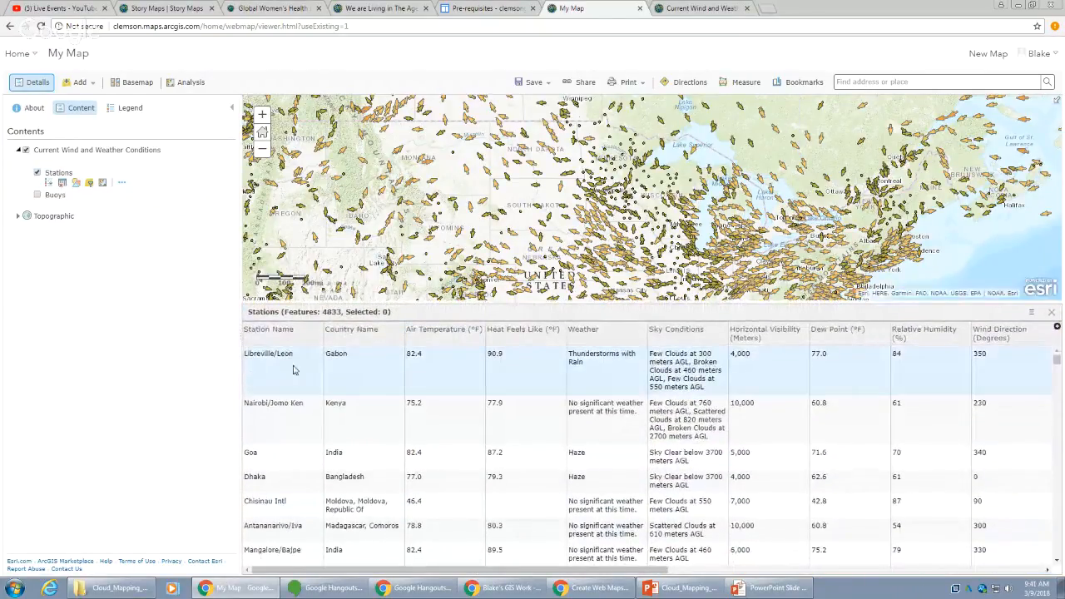
scroll(333, 366, down, 5)
scroll(332, 365, down, 2)
scroll(333, 365, up, 7)
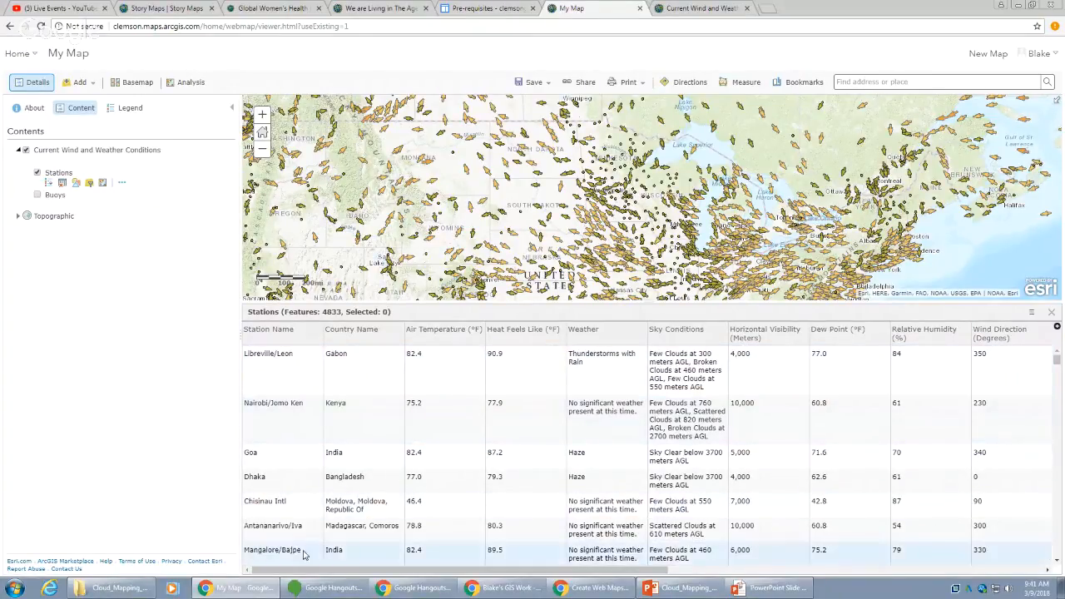
drag(299, 572, 215, 562)
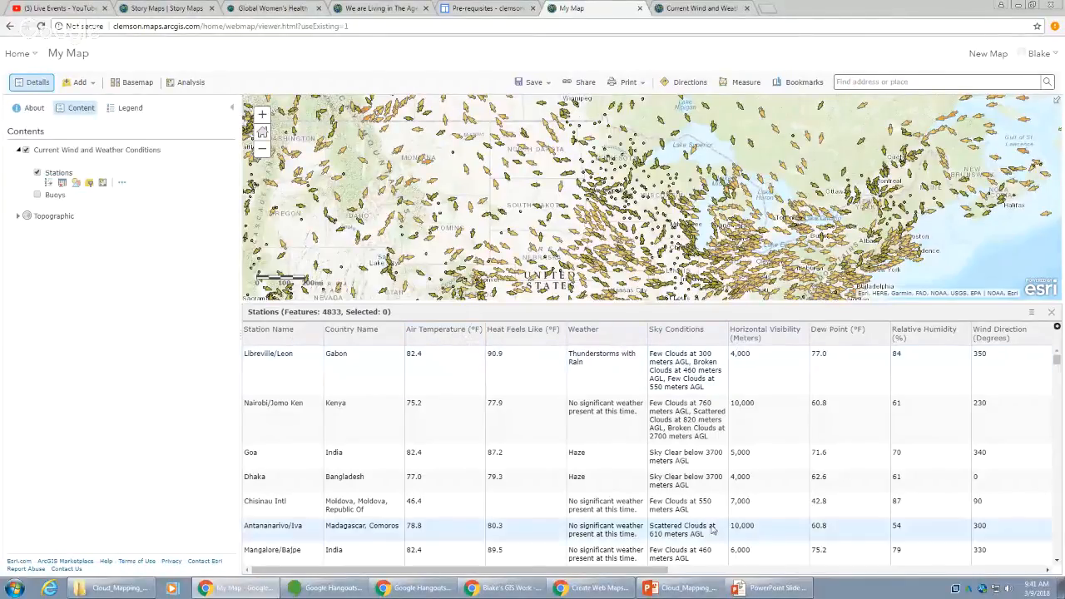
drag(617, 574, 902, 582)
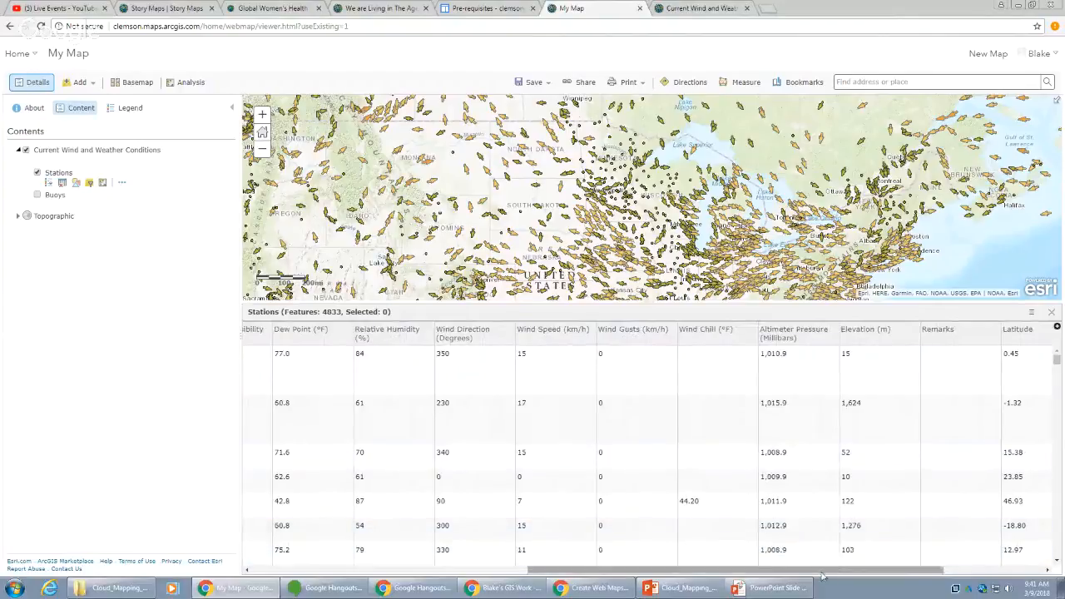
drag(825, 572, 508, 574)
scroll(545, 443, down, 1)
scroll(543, 442, down, 10)
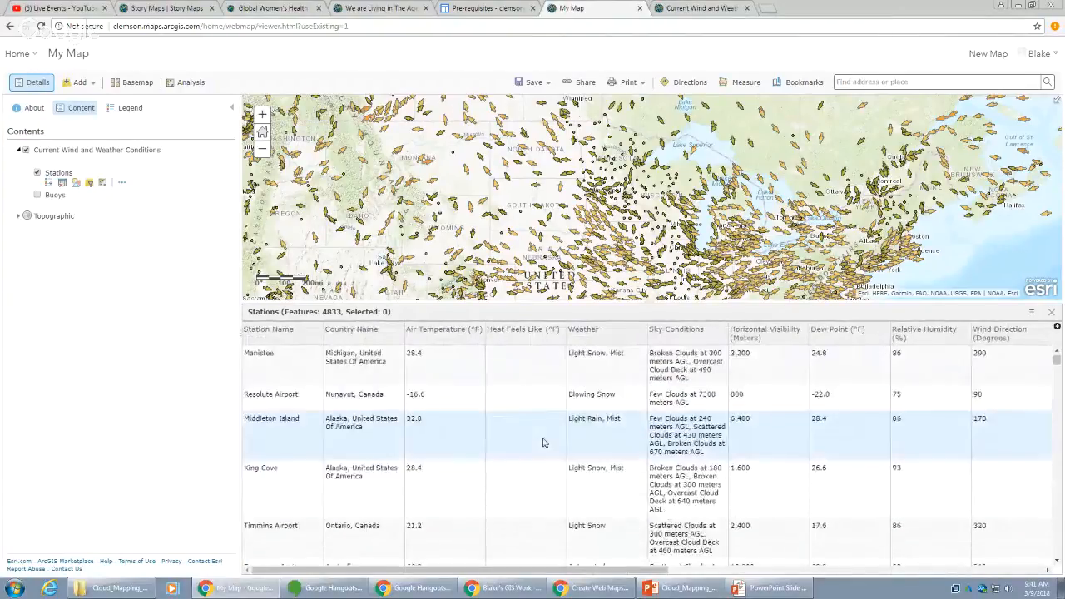
scroll(551, 404, down, 8)
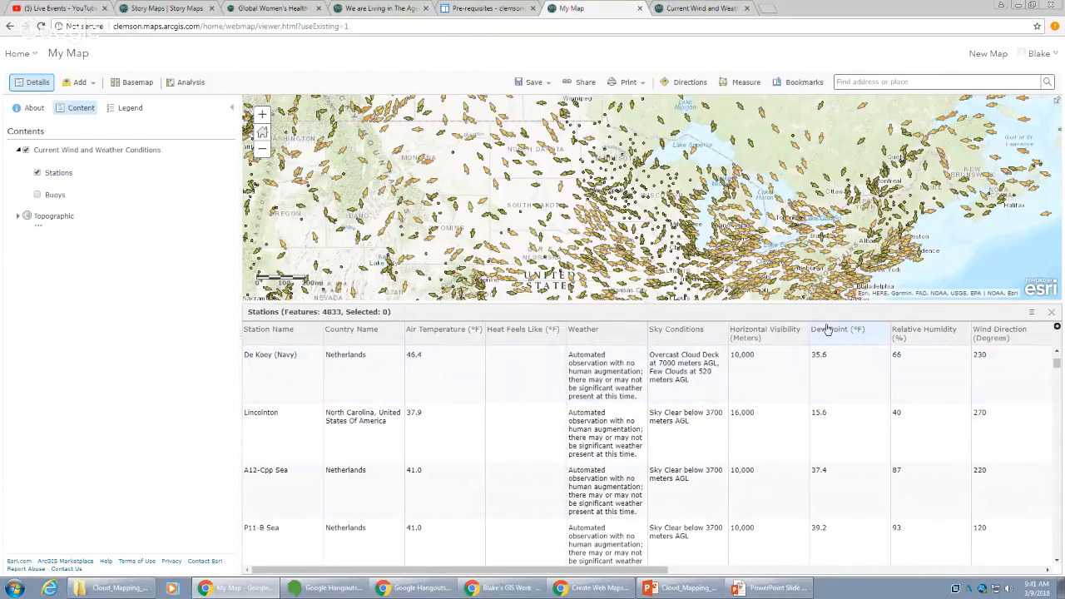
- Close the Stations attribute table and zoom out and back in over the US
click(1052, 315)
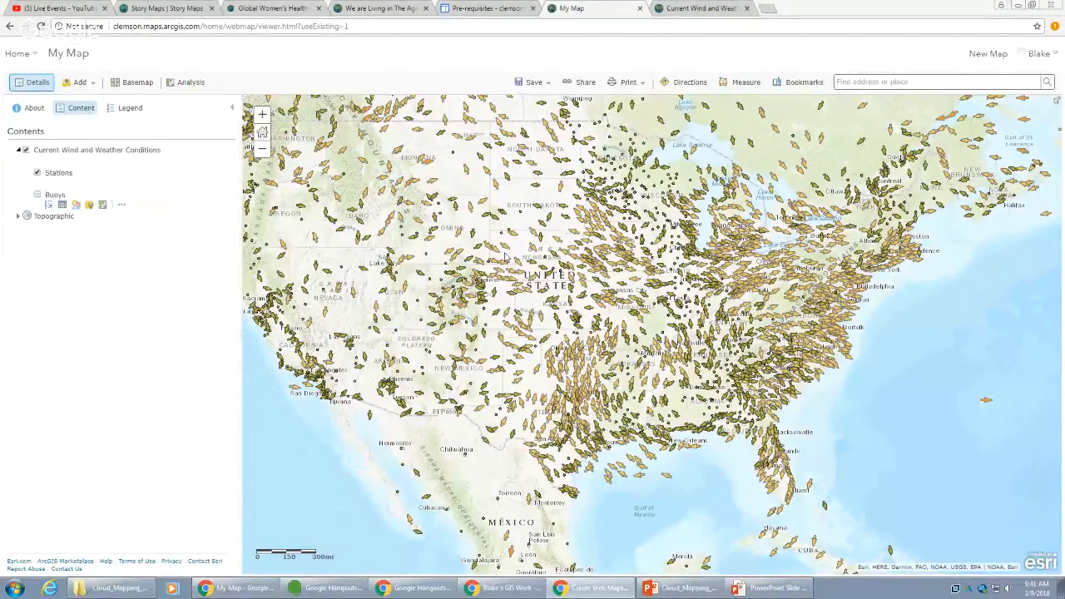
scroll(506, 256, down, 1)
scroll(534, 265, up, 1)
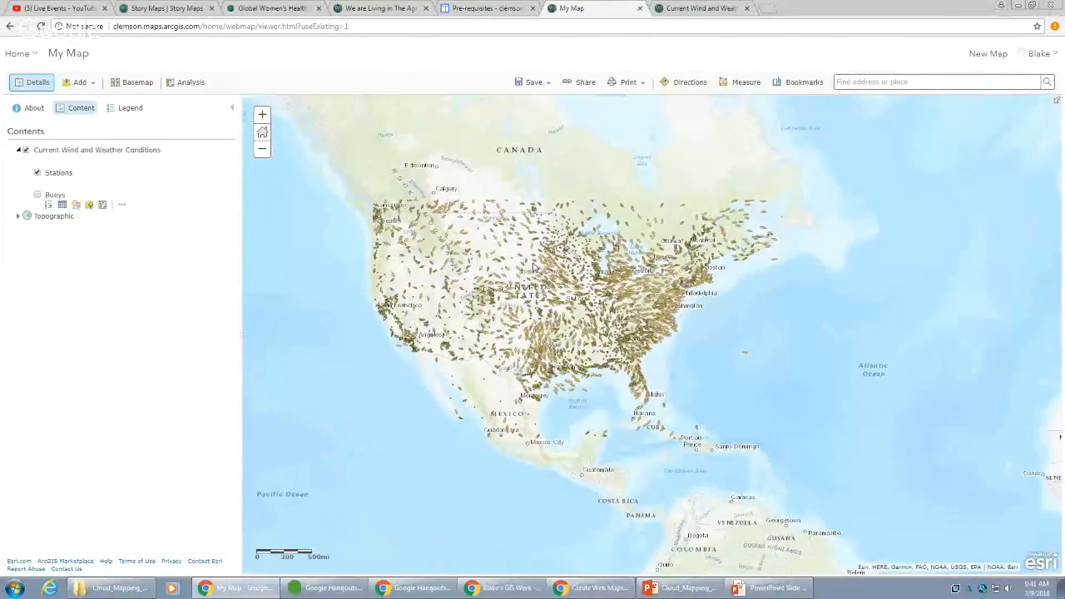
scroll(534, 264, up, 1)
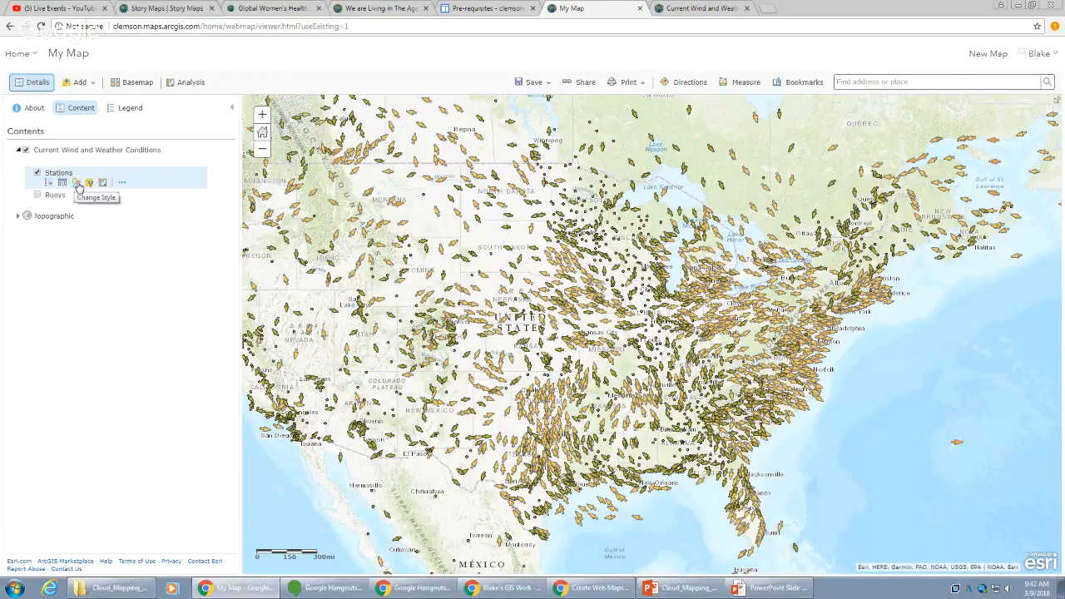
- In Change Style for Stations, keep Location (single symbol) and browse the mappable attributes list
click(77, 183)
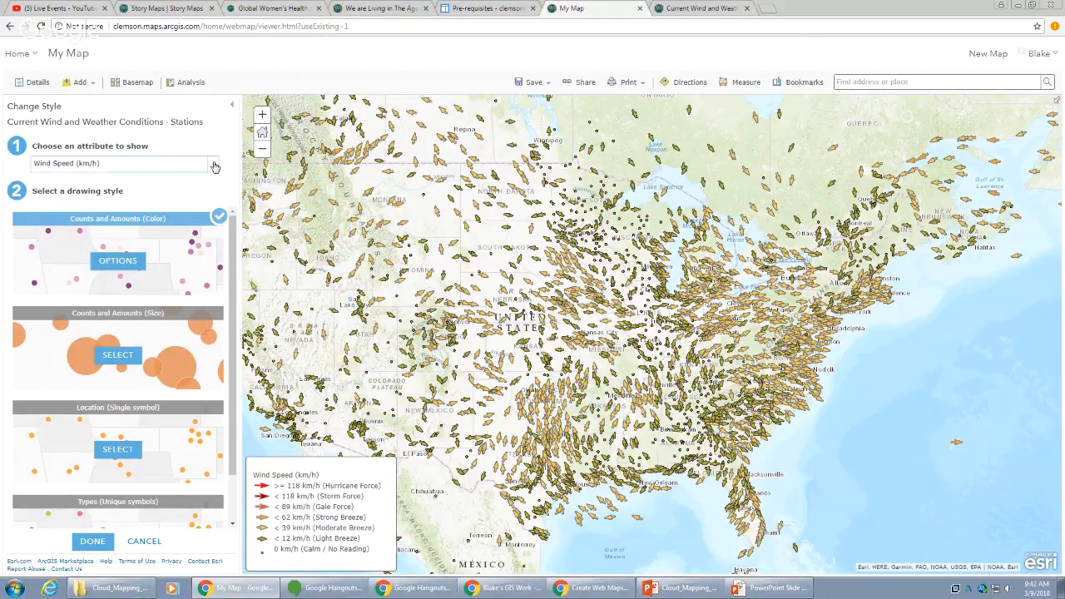
click(213, 166)
drag(213, 236, 205, 167)
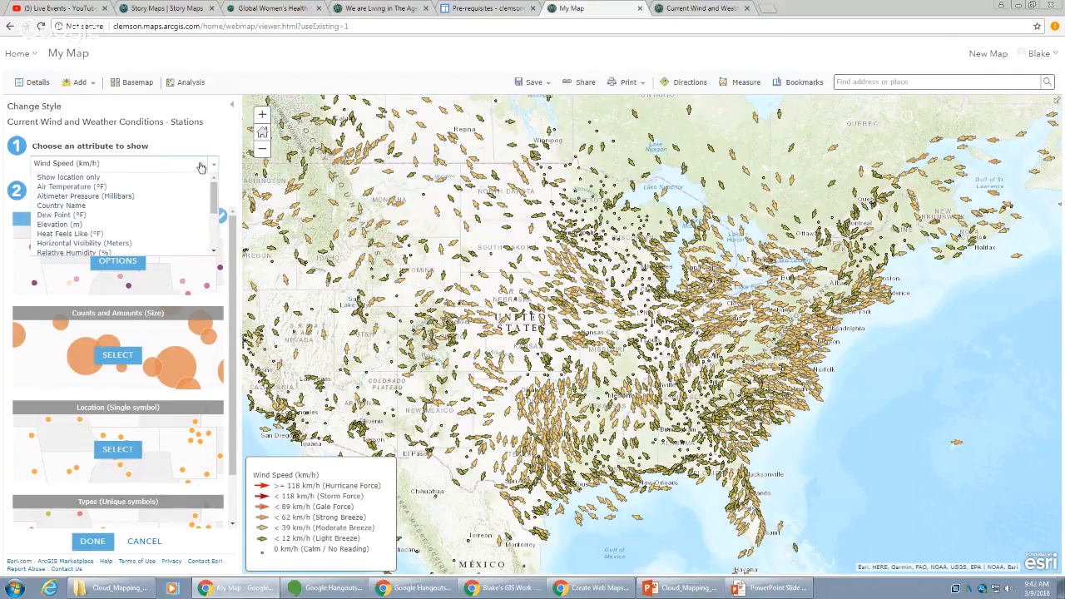
click(68, 177)
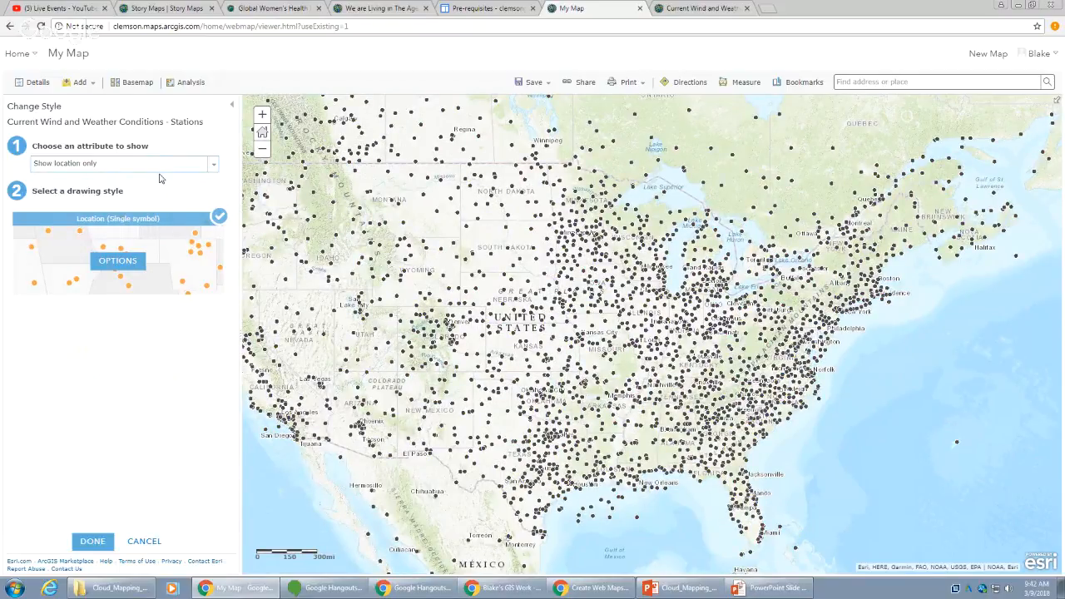
click(113, 165)
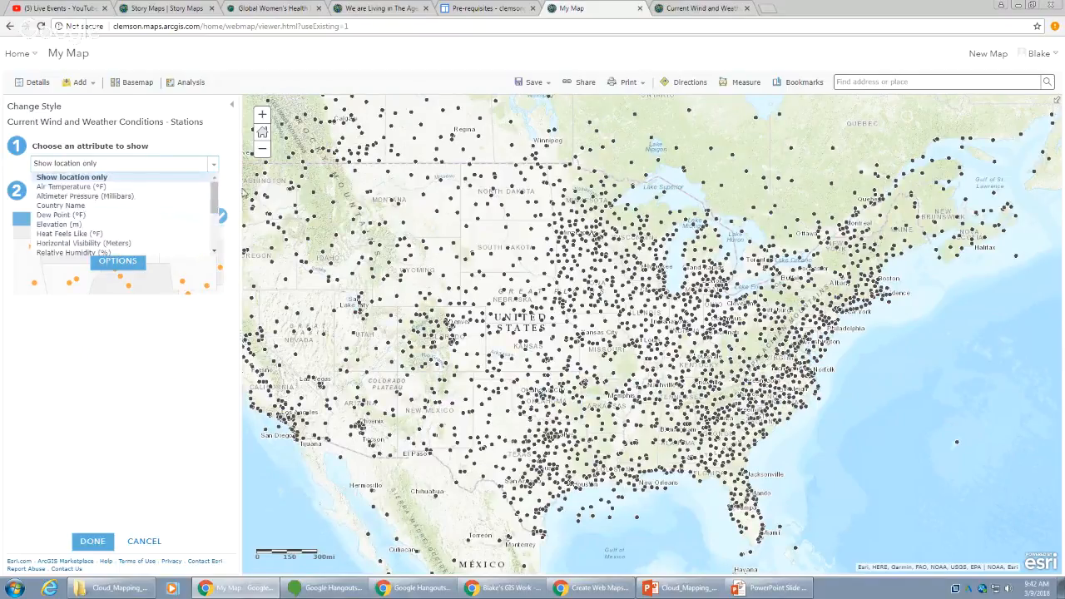
mouse_move(215, 199)
mouse_down()
mouse_move(217, 242)
mouse_move(212, 183)
mouse_up()
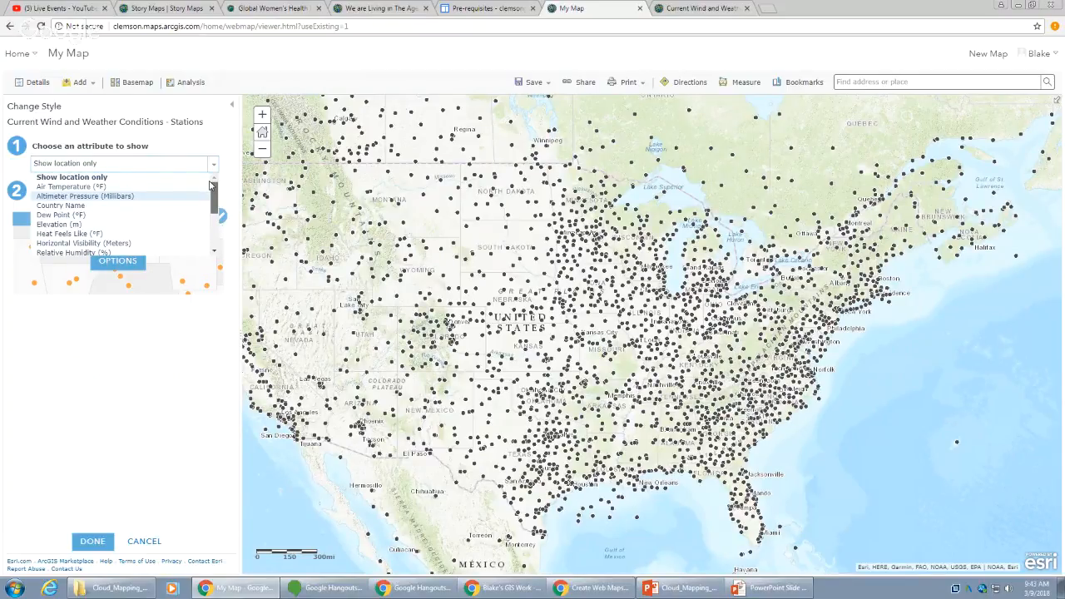
- Size station circles by Air Temperature (°F), classed -44 to 107, and pan to inspect them
click(94, 188)
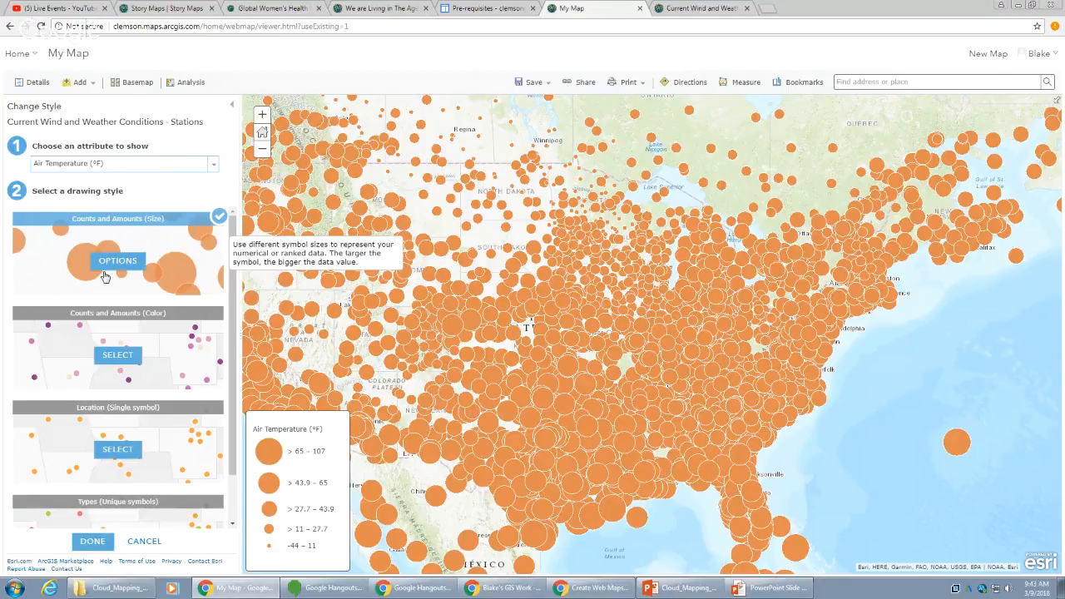
scroll(649, 412, down, 2)
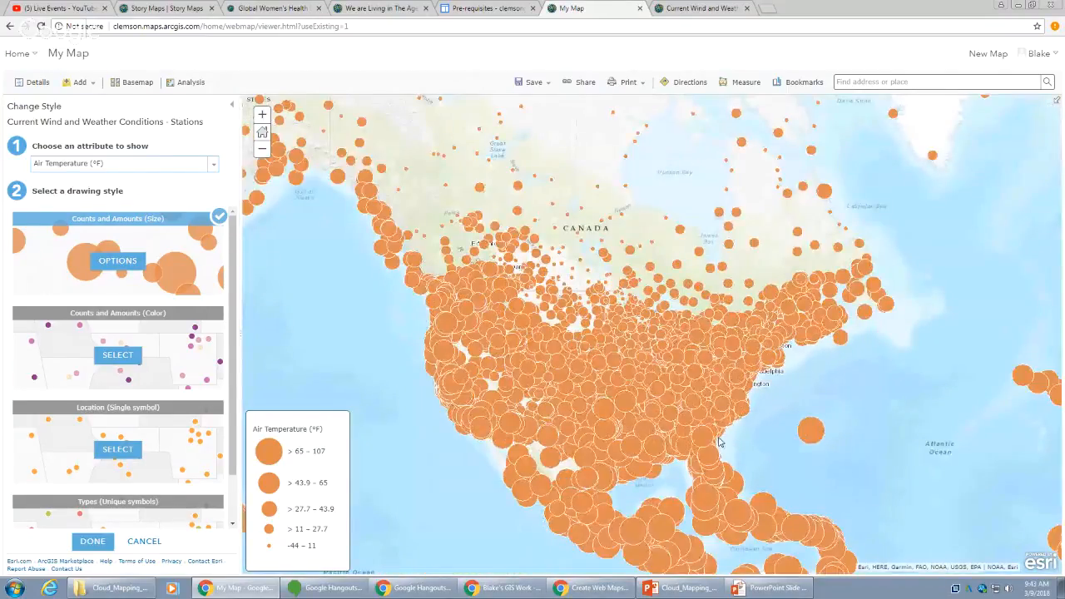
drag(829, 414, 750, 364)
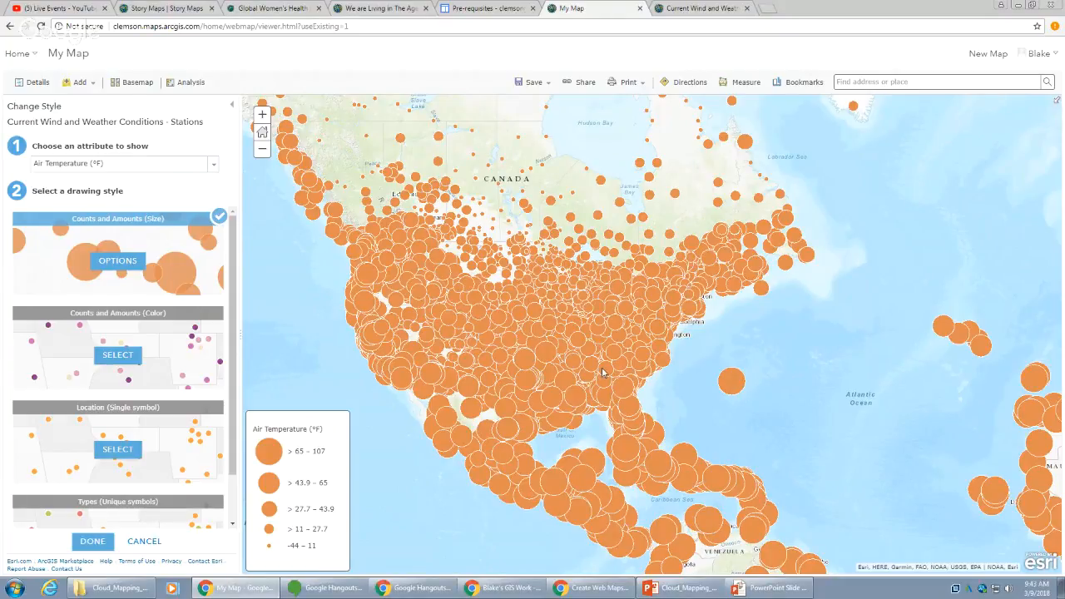
scroll(602, 372, up, 1)
scroll(602, 372, down, 1)
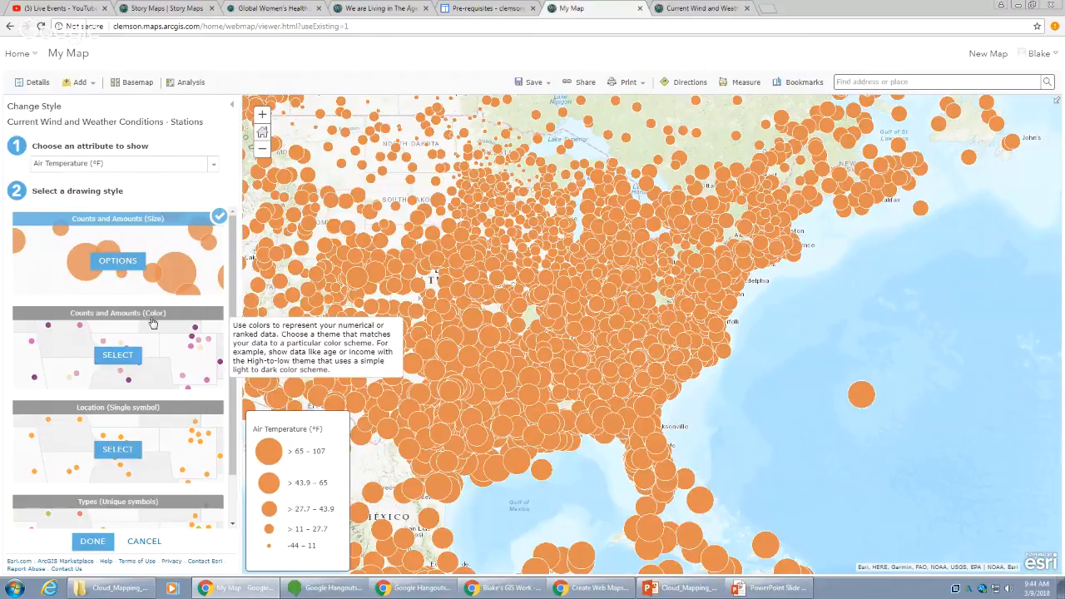
- Switch the stations to Counts and Amounts (Color) shading by Air Temperature, keeping default options
click(123, 355)
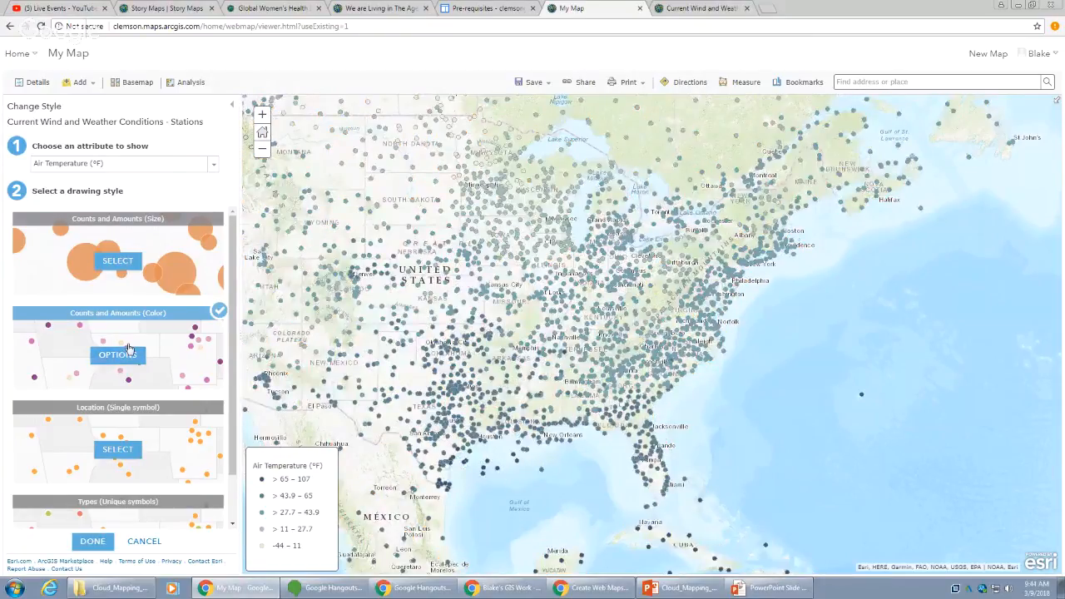
drag(288, 260, 383, 300)
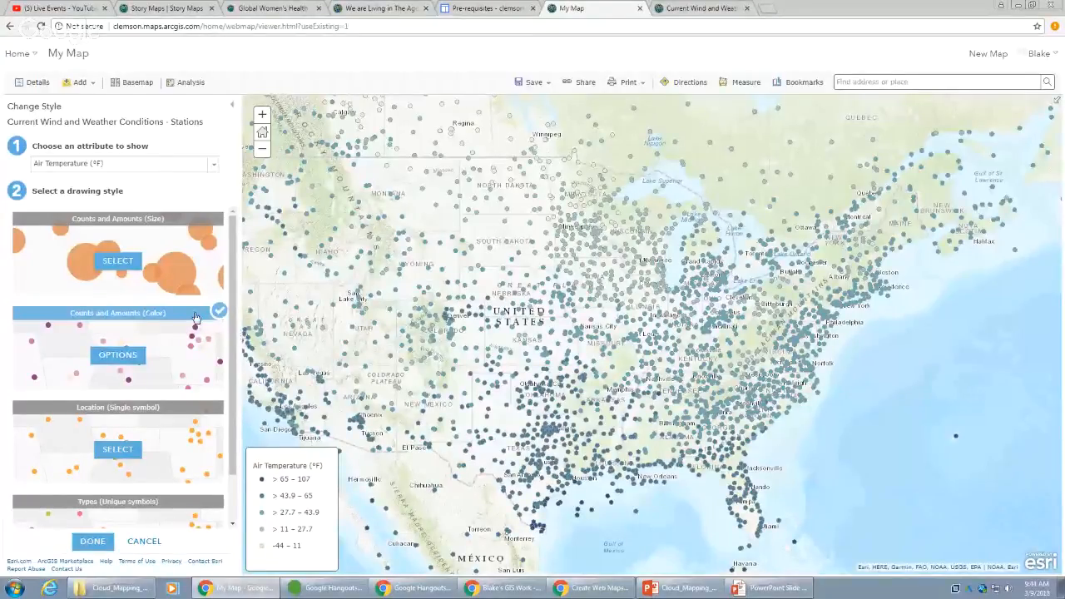
click(133, 360)
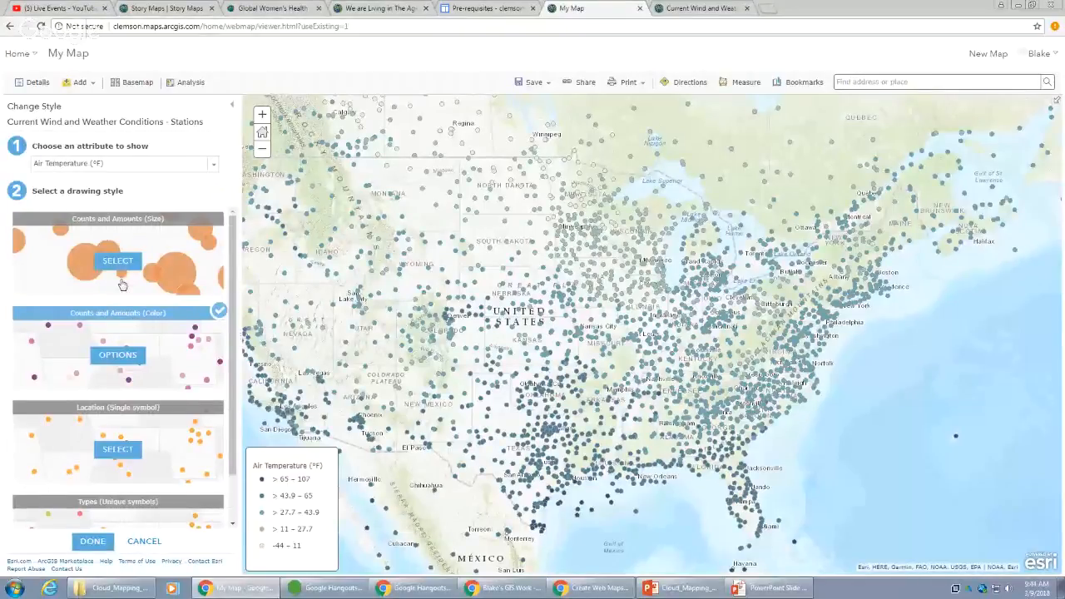
click(95, 543)
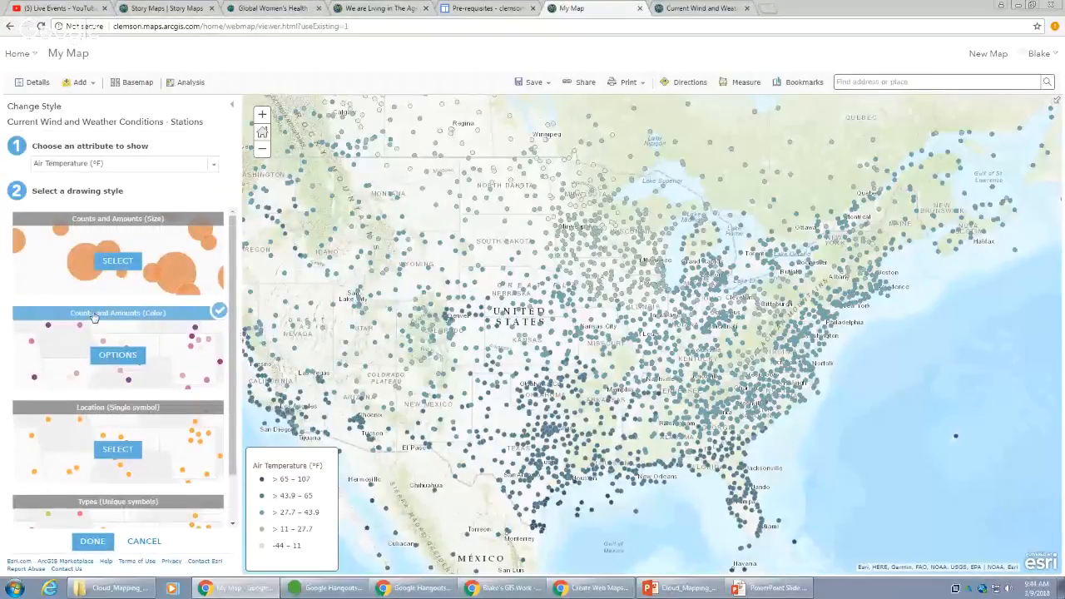
- Apply a red-orange fill colour ramp to the air temperature symbols
click(117, 355)
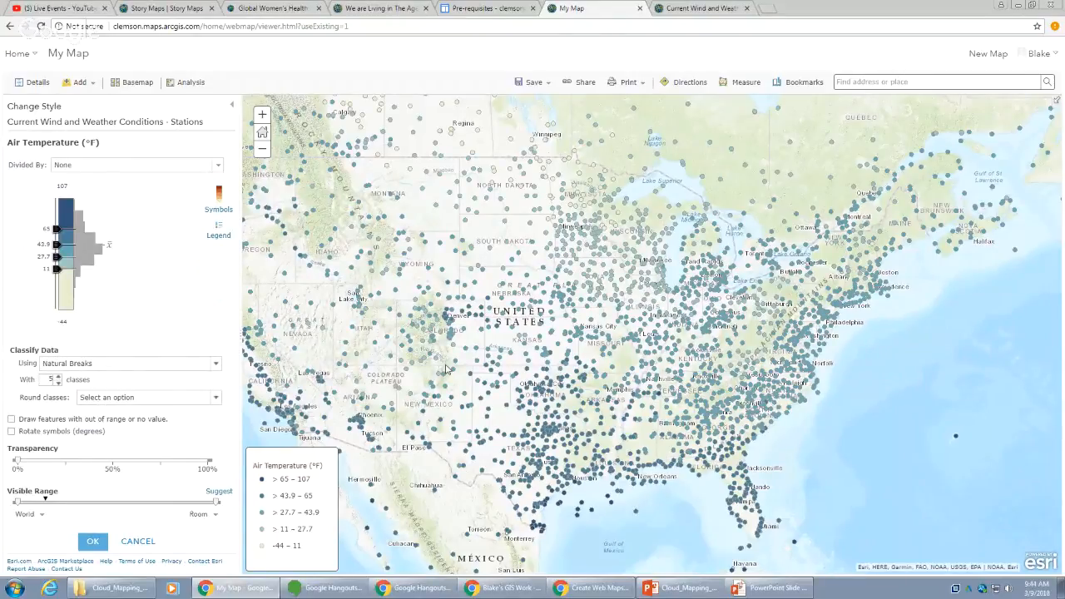
click(220, 200)
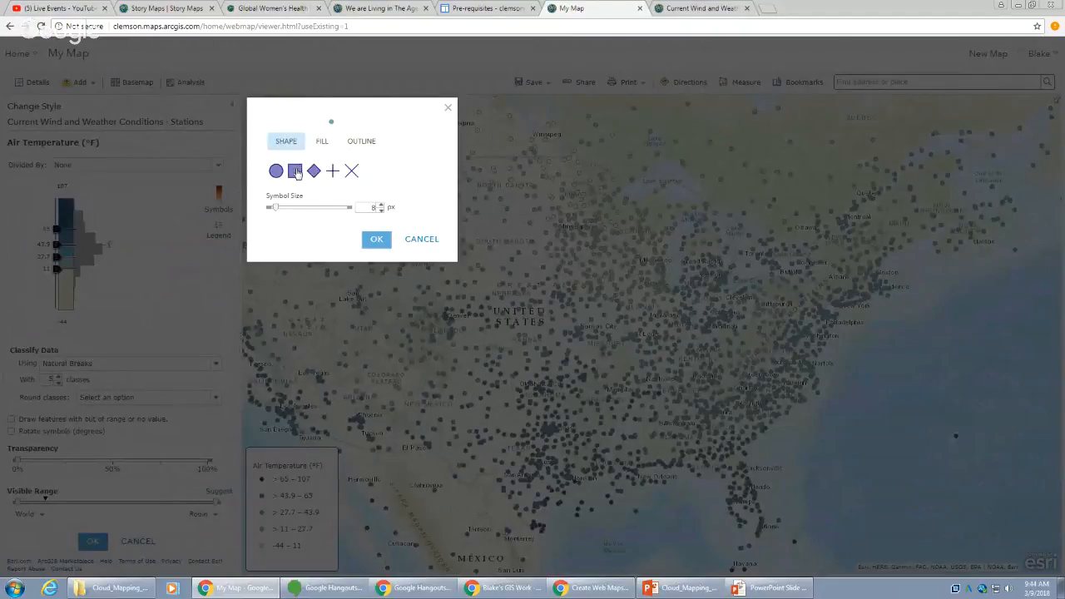
click(324, 143)
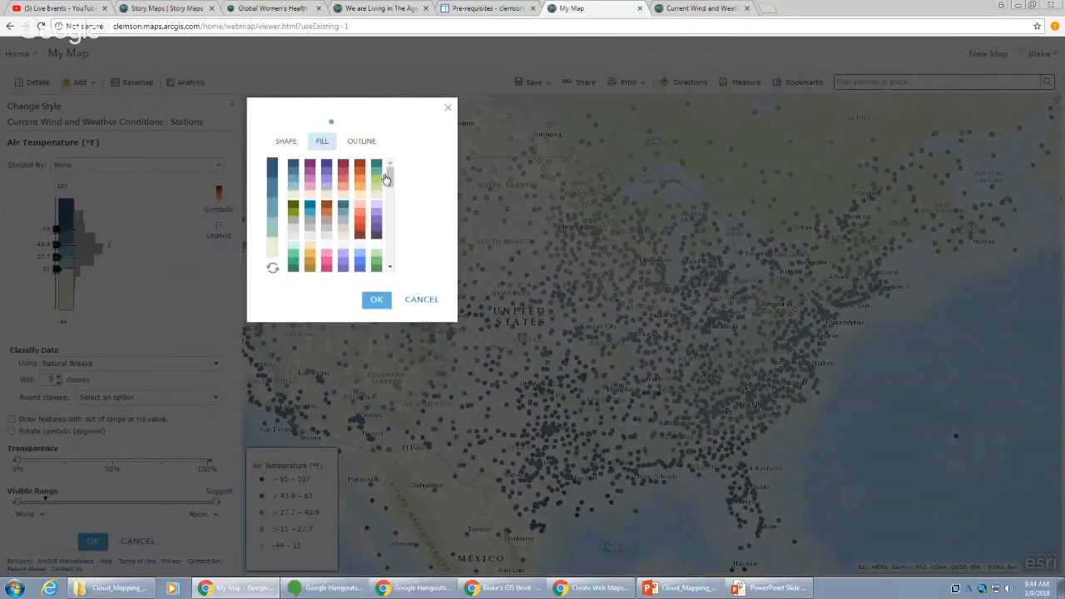
mouse_move(389, 173)
mouse_down()
mouse_move(384, 263)
mouse_move(392, 181)
mouse_up()
drag(390, 176, 394, 213)
click(377, 223)
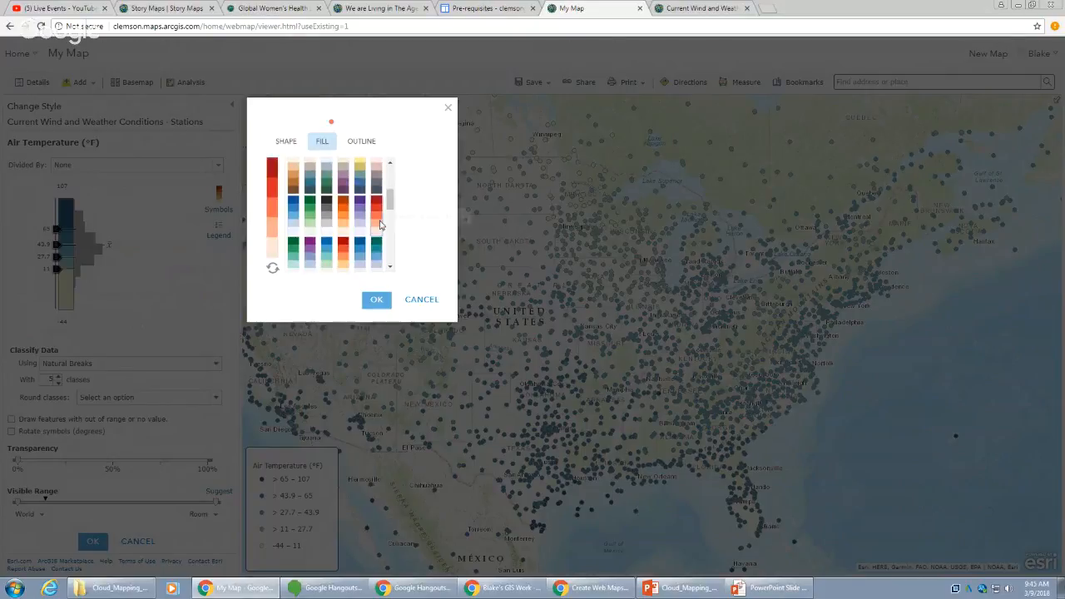
click(376, 300)
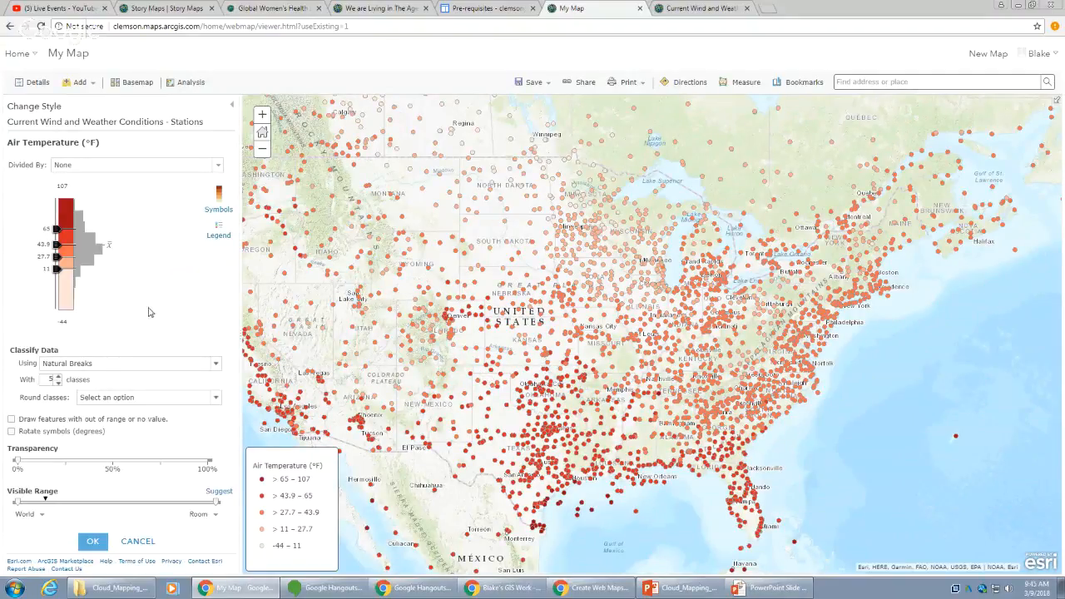
- Replace it with a red-orange-yellow colour ramp
click(225, 202)
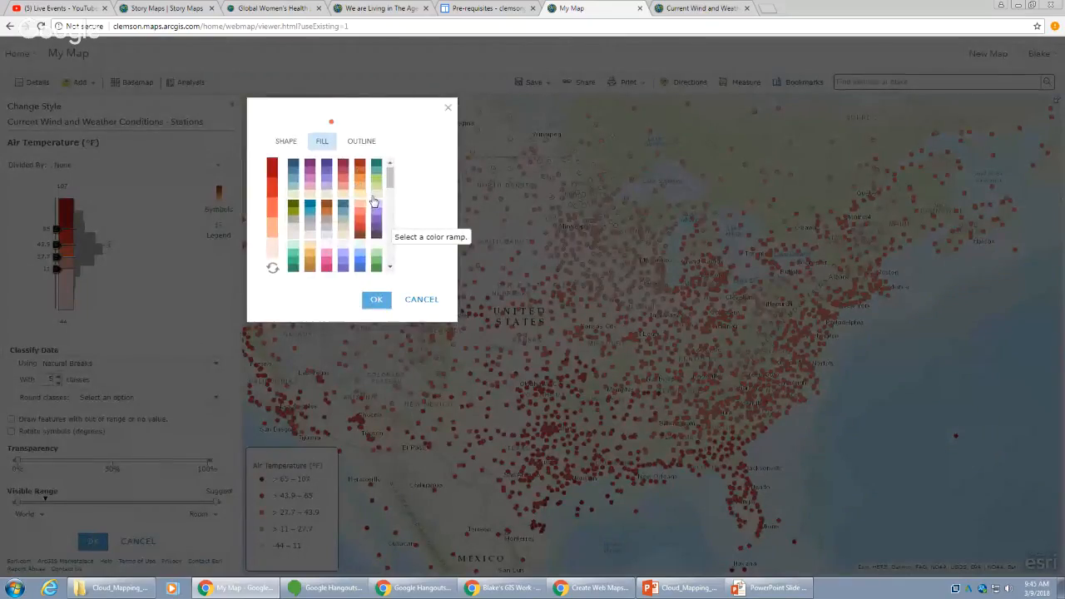
scroll(374, 202, down, 2)
scroll(373, 202, up, 2)
scroll(308, 198, down, 3)
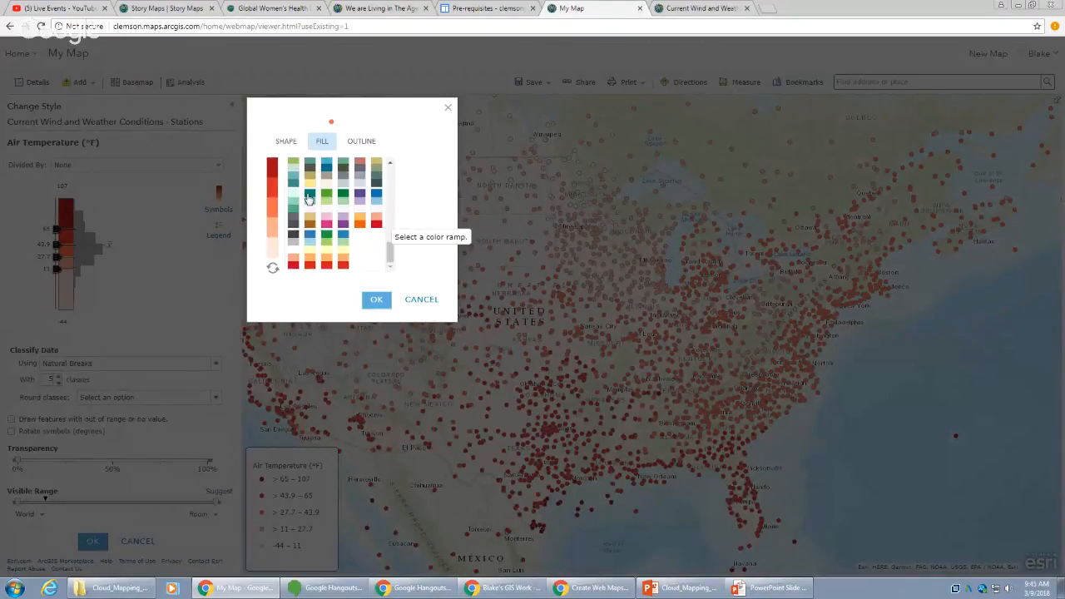
drag(391, 249, 397, 200)
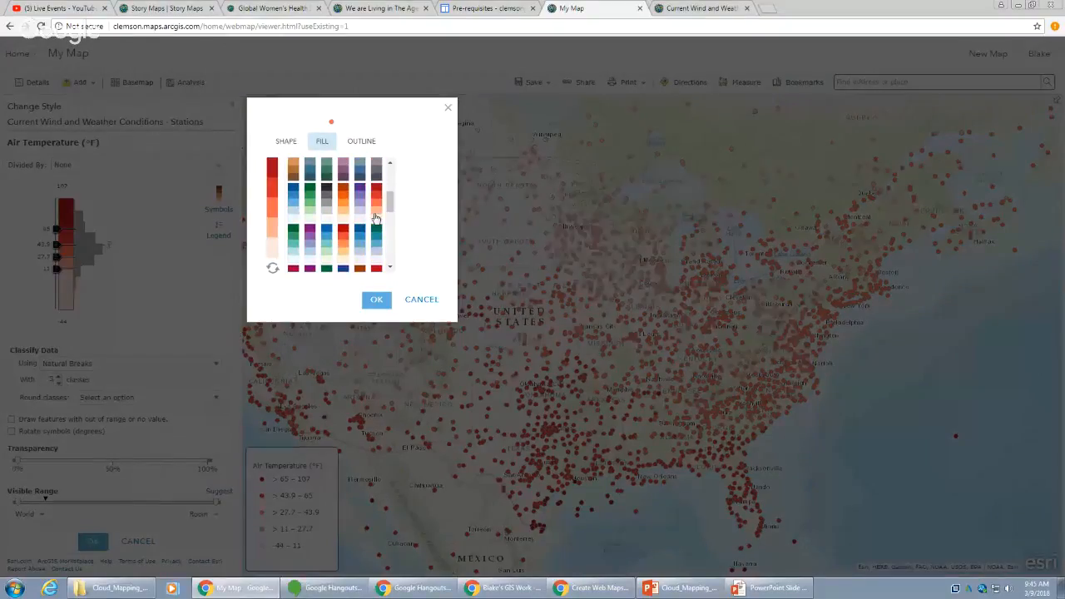
click(343, 239)
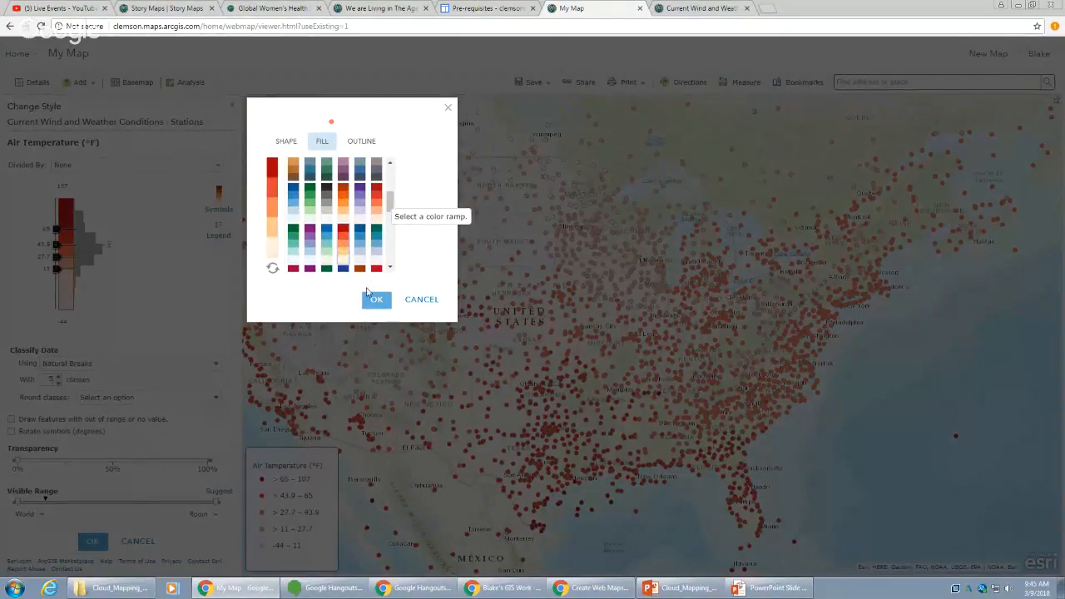
click(376, 301)
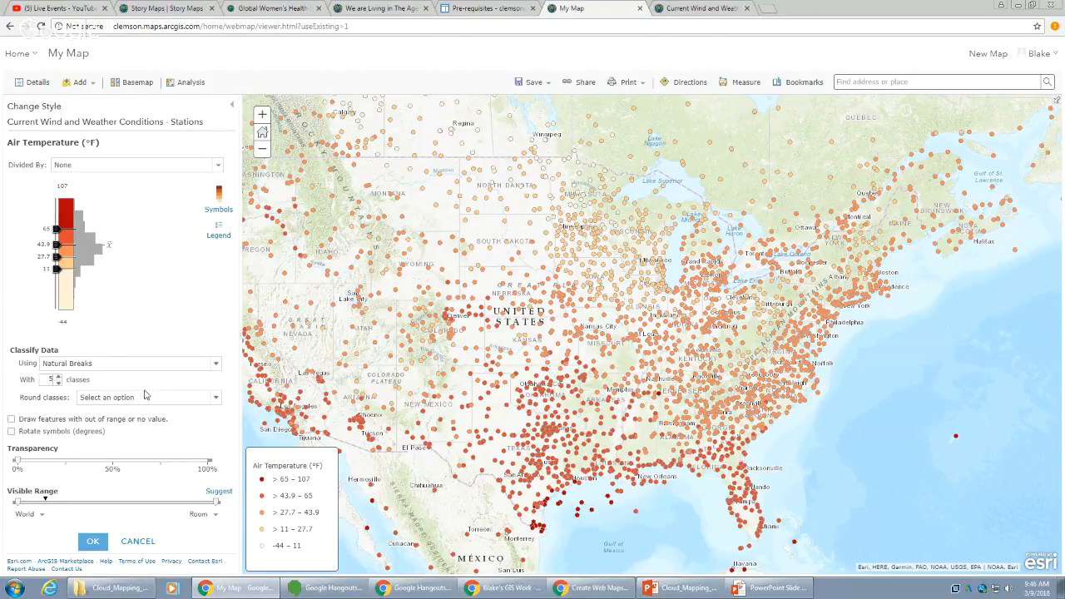
- Change the Natural Breaks classification from 5 classes to 4
click(58, 383)
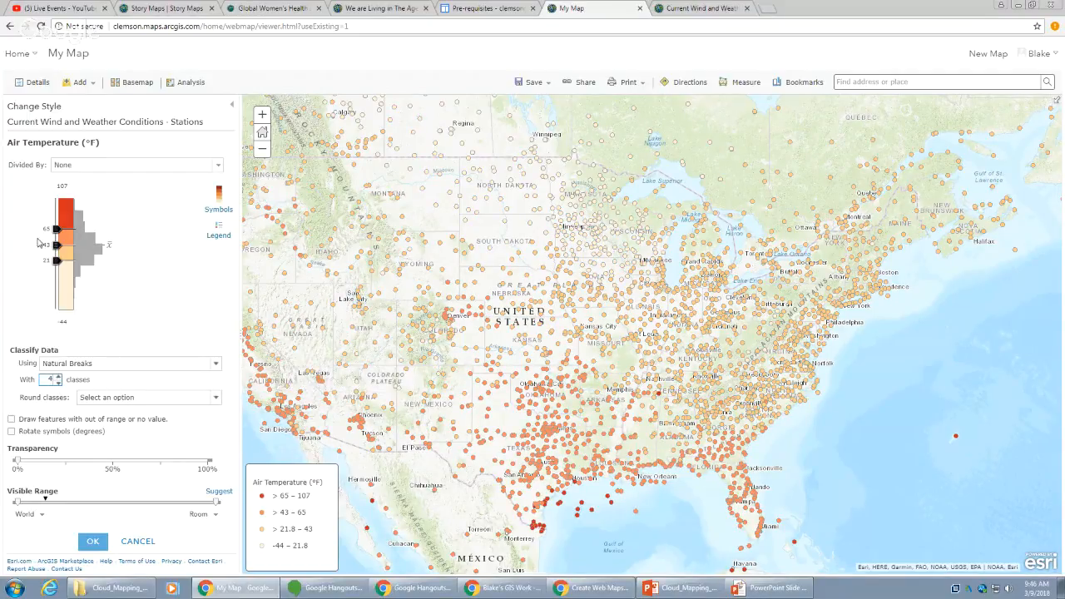
- Try Equal Interval and Quantile classification, then settle on Manual Breaks
click(183, 369)
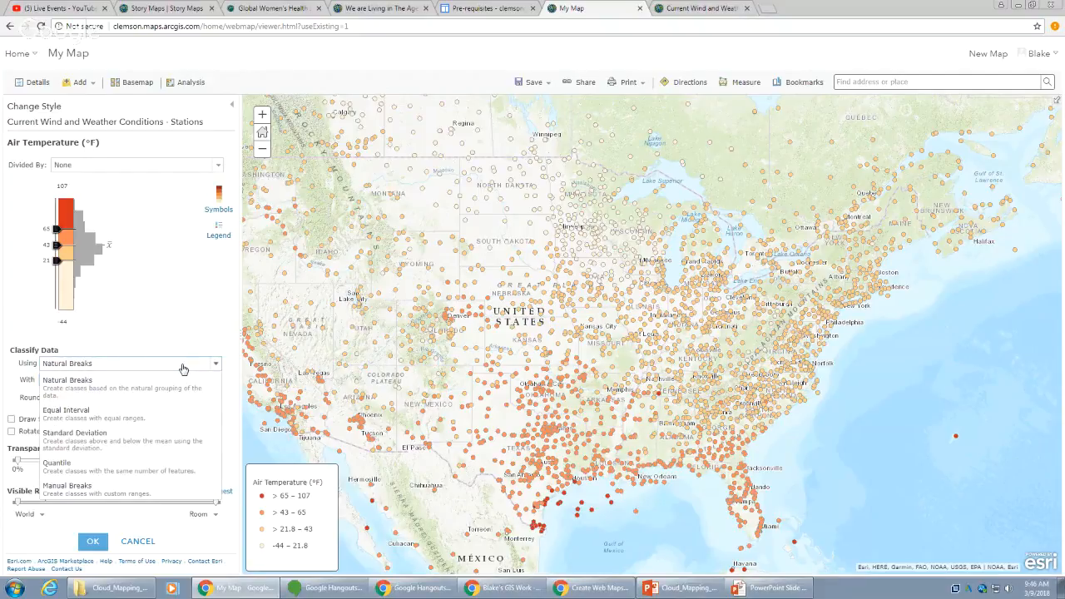
click(195, 414)
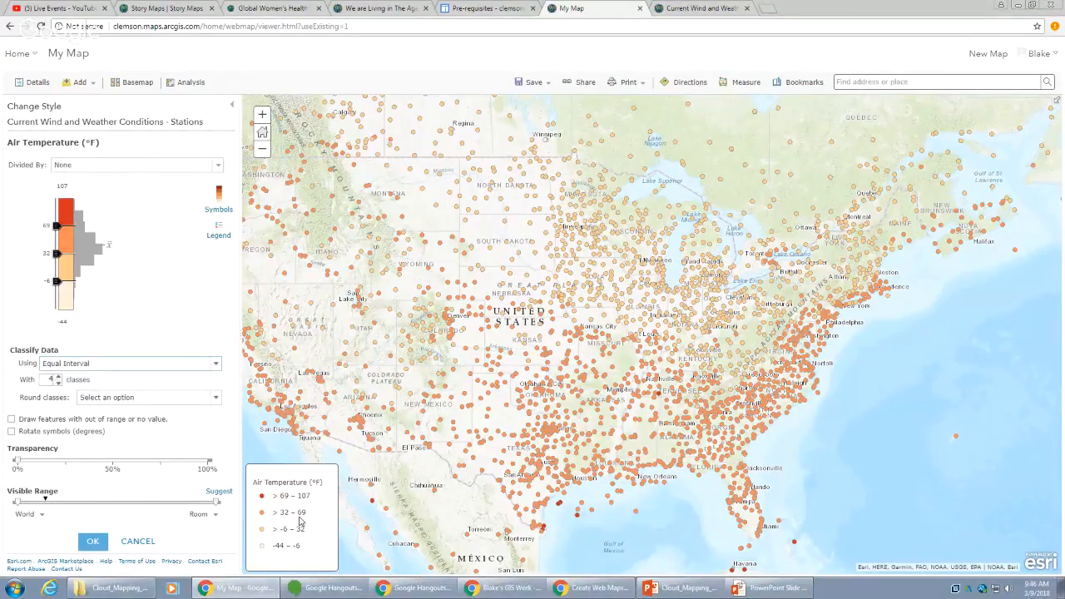
click(202, 366)
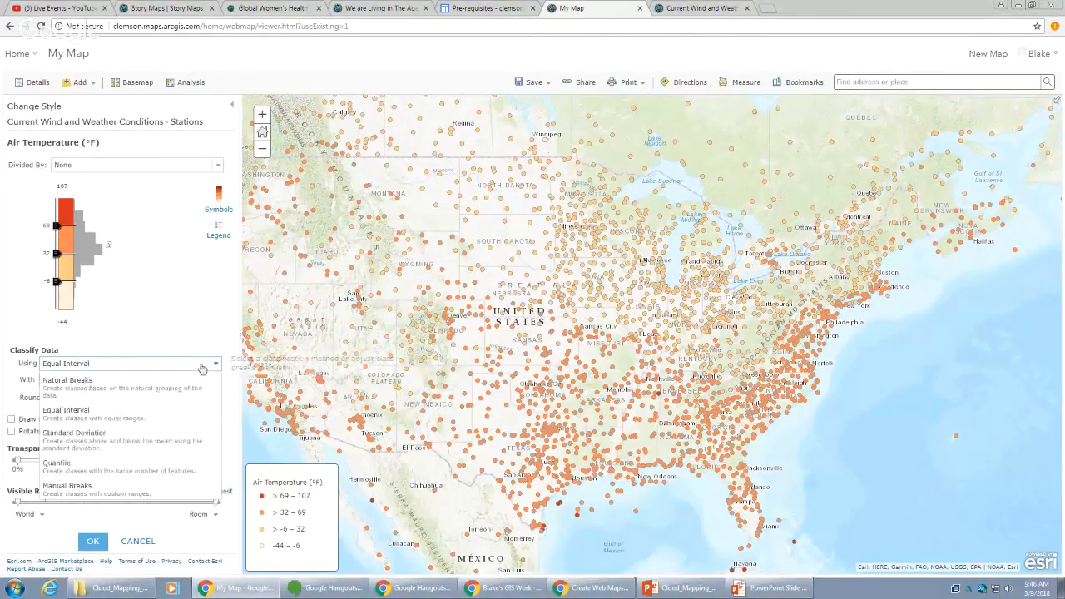
click(187, 470)
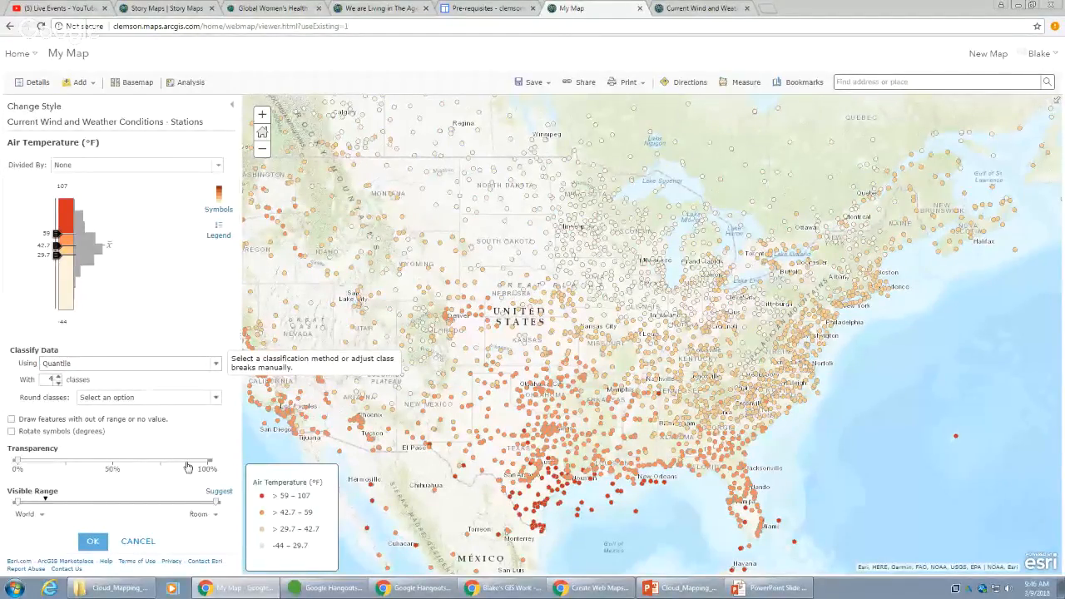
click(216, 364)
click(188, 487)
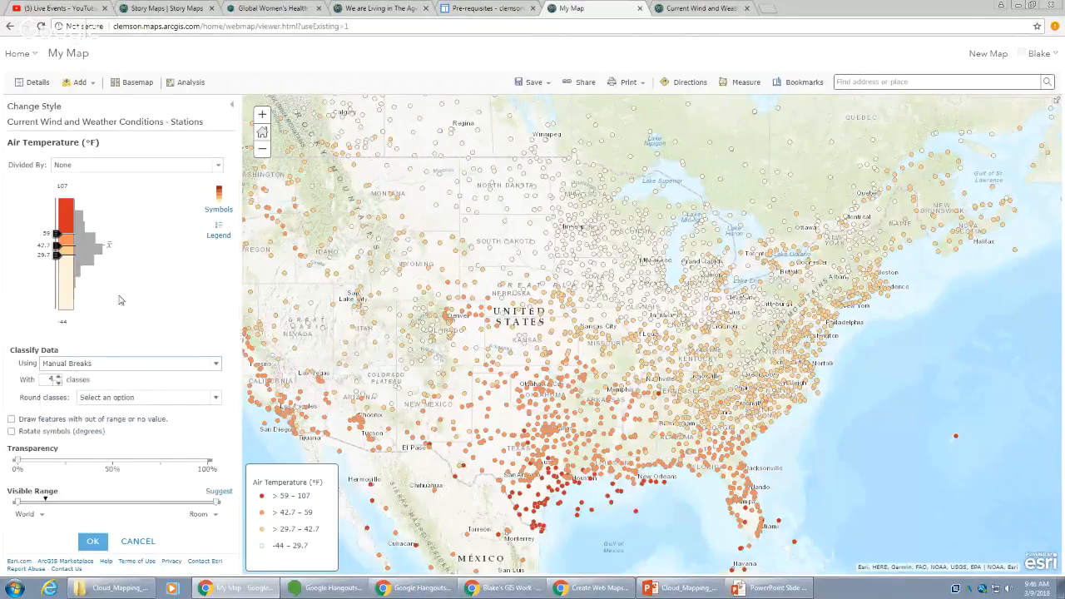
- Set the manual class breaks to 0, 32 and 60 °F
drag(56, 233, 50, 255)
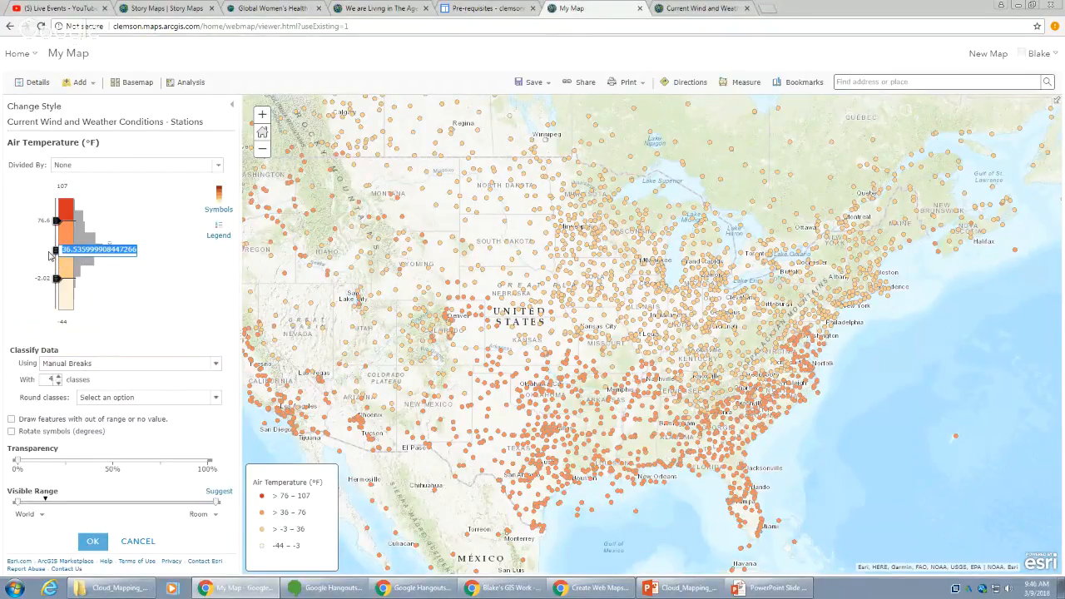
click(45, 281)
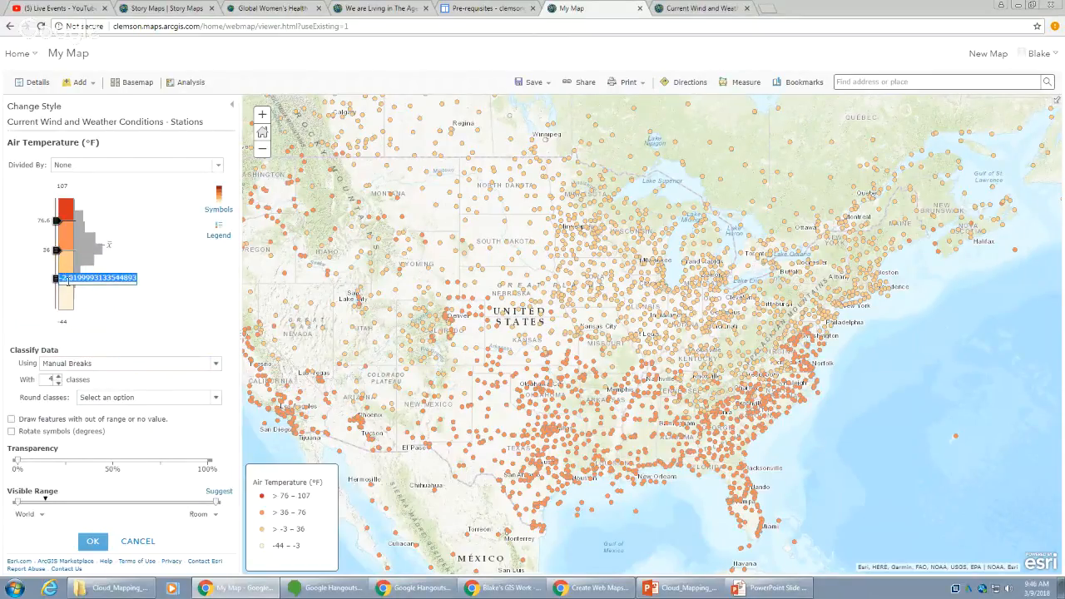
click(70, 283)
double_click(78, 278)
triple_click(78, 278)
text(0)
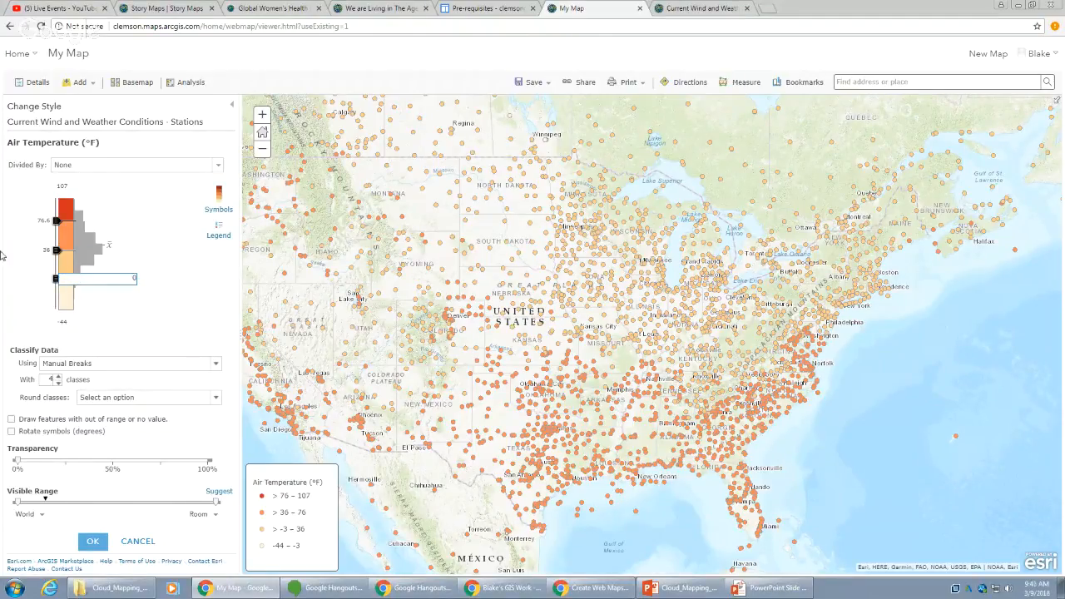
click(47, 253)
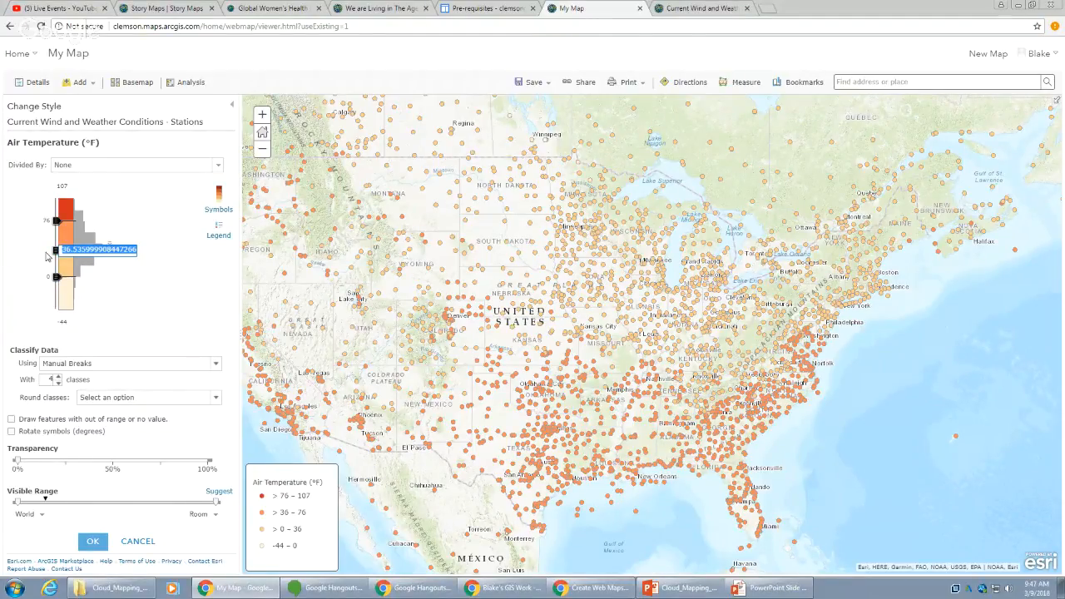
text(32)
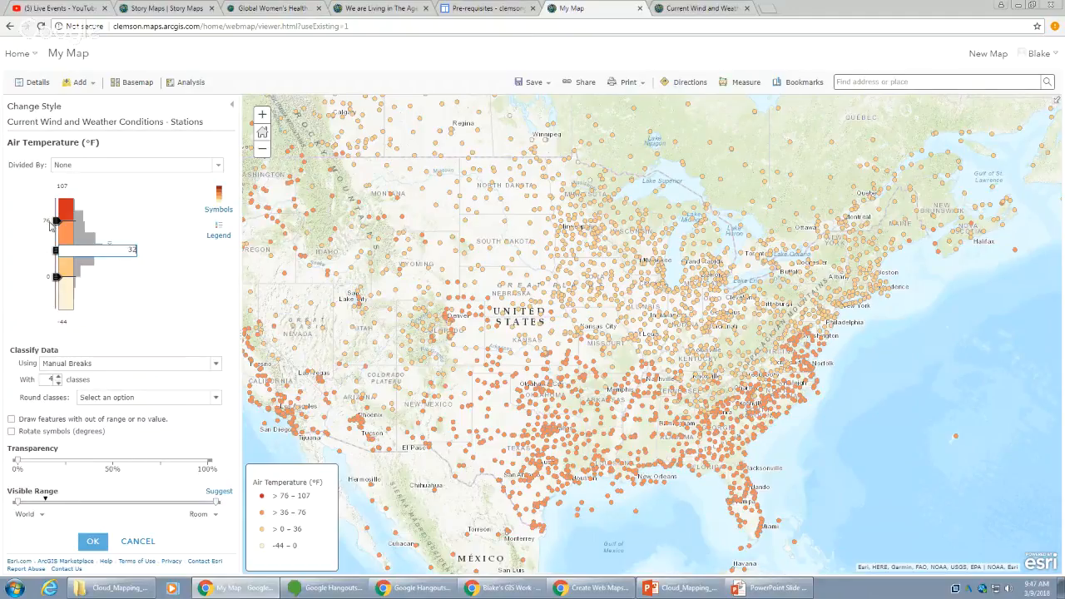
key(Return)
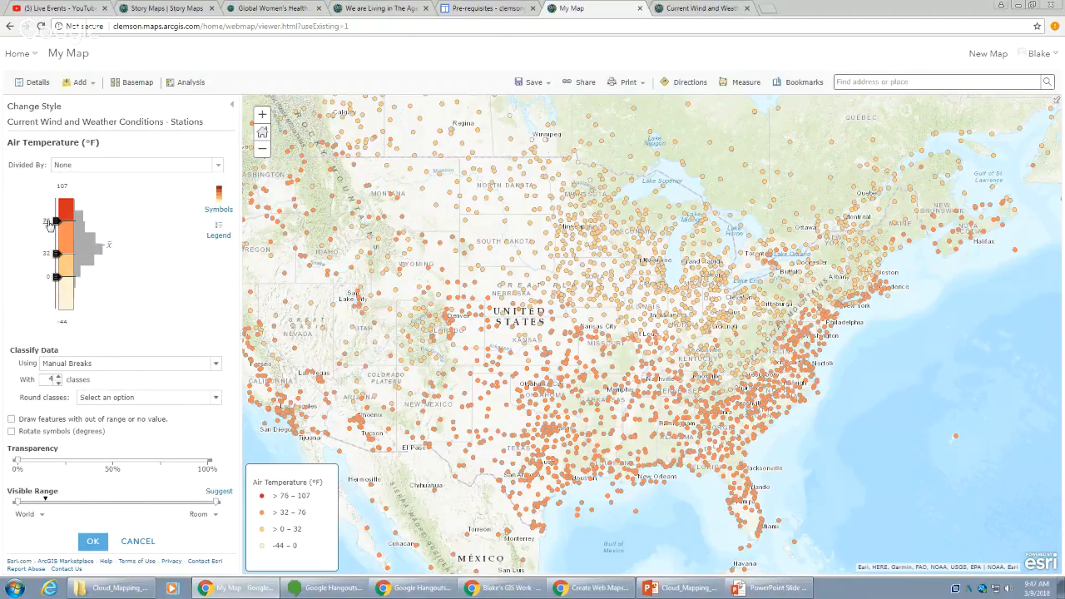
click(48, 223)
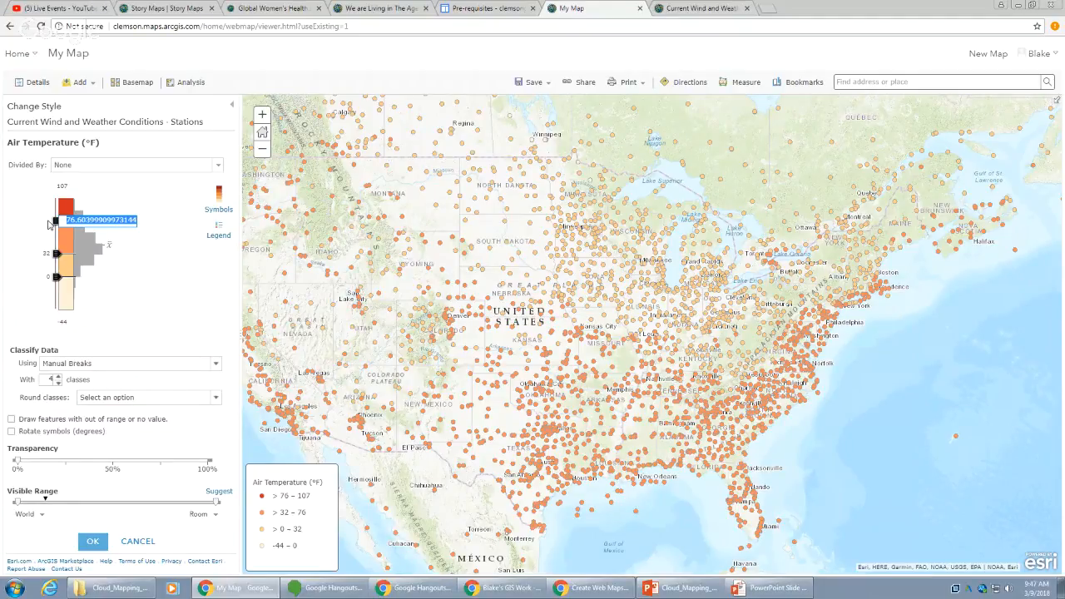
text(8)
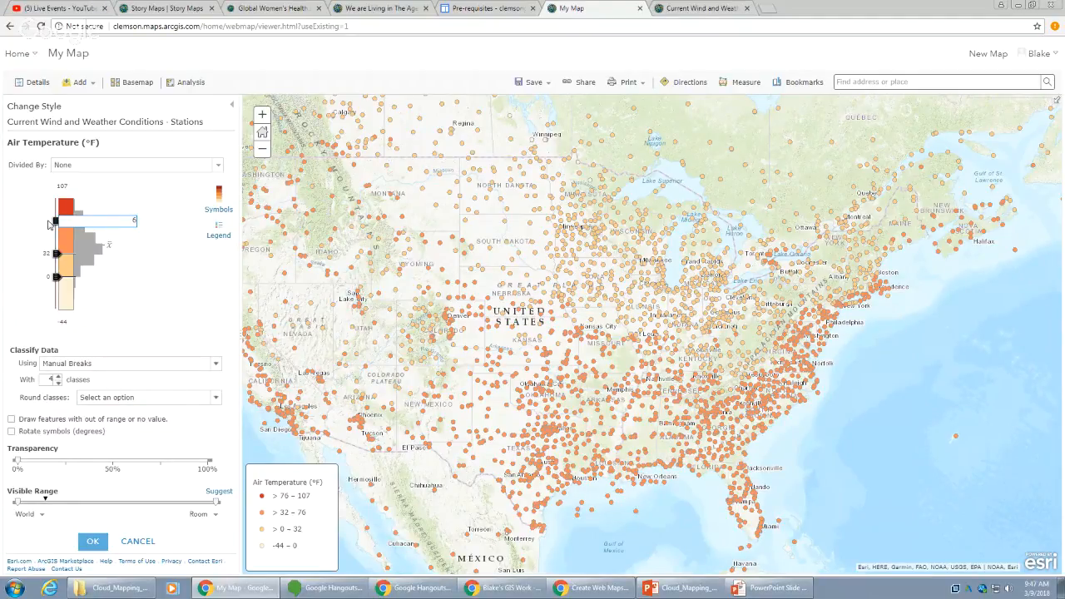
text(0)
key(Return)
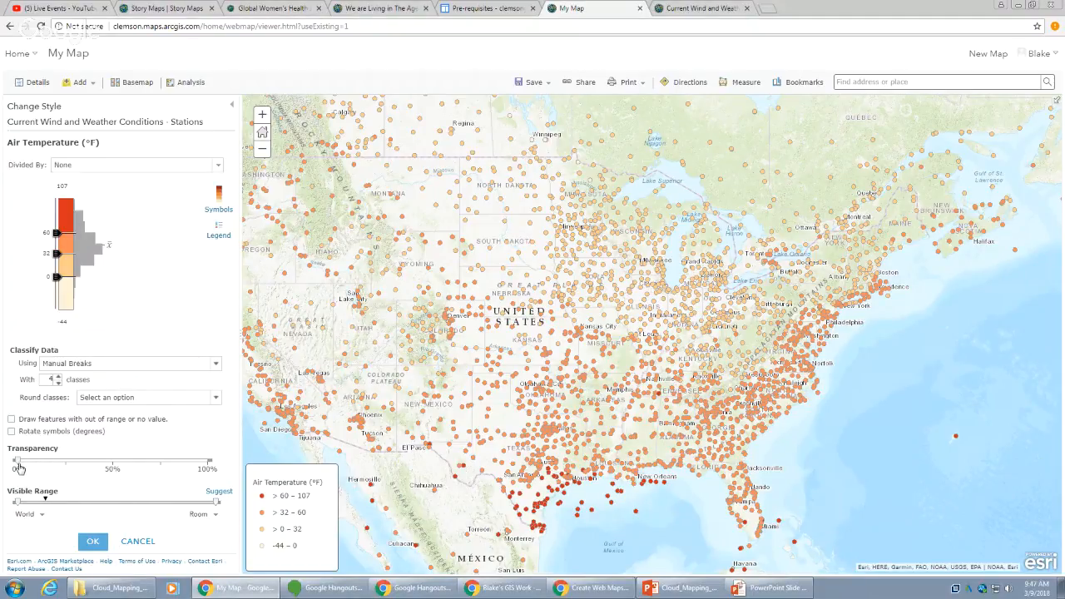
- Apply the four temperature classes (-44–0, 0–32, 32–60, 60–107 °F) and inspect them on the map
mouse_move(20, 467)
mouse_down()
mouse_move(140, 463)
mouse_move(16, 466)
mouse_up()
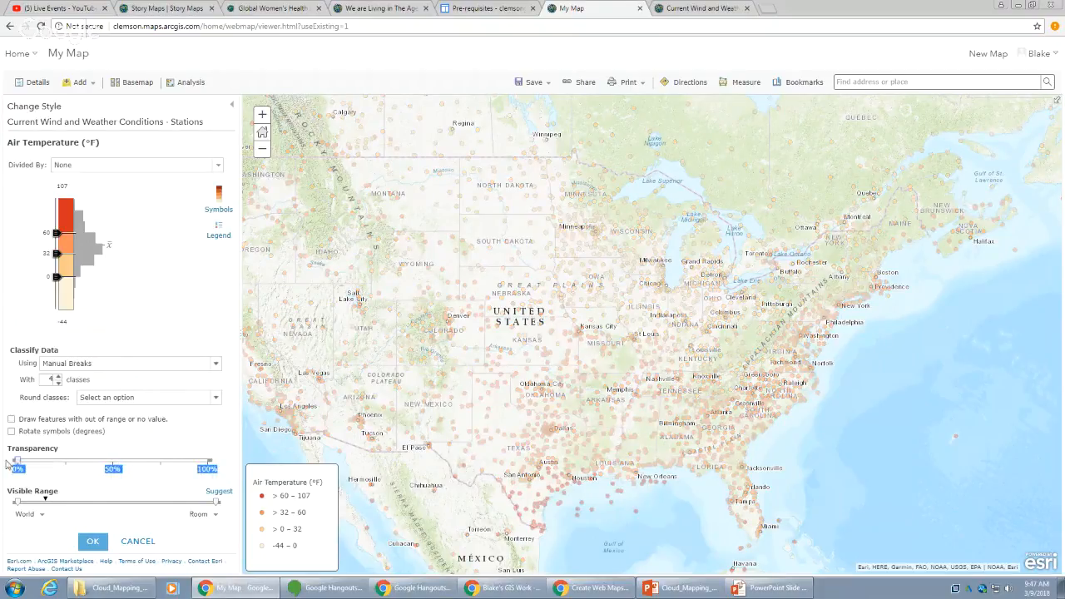
click(95, 542)
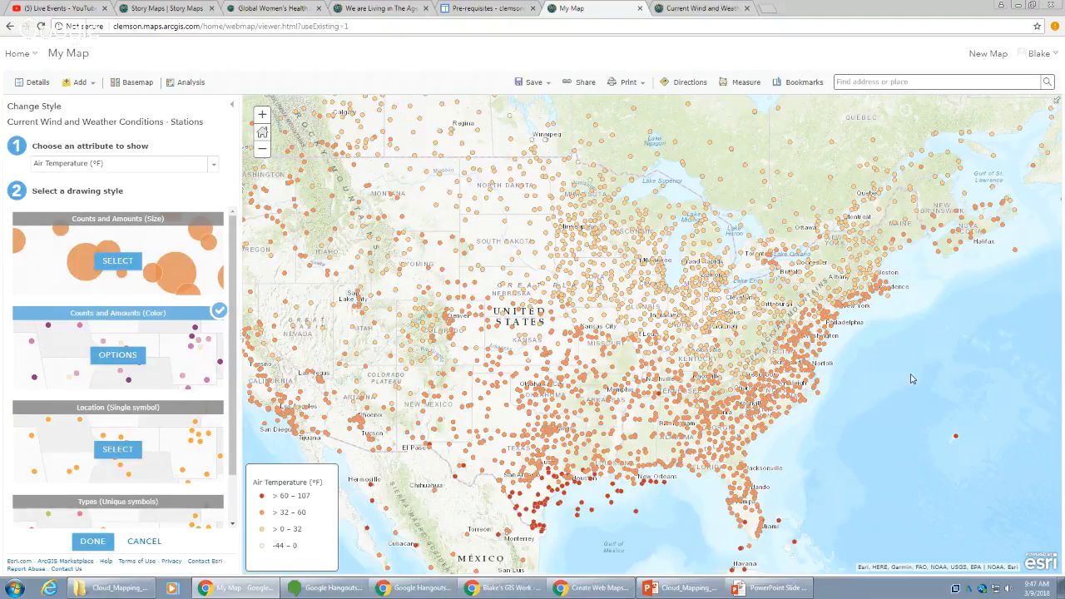
scroll(859, 398, down, 1)
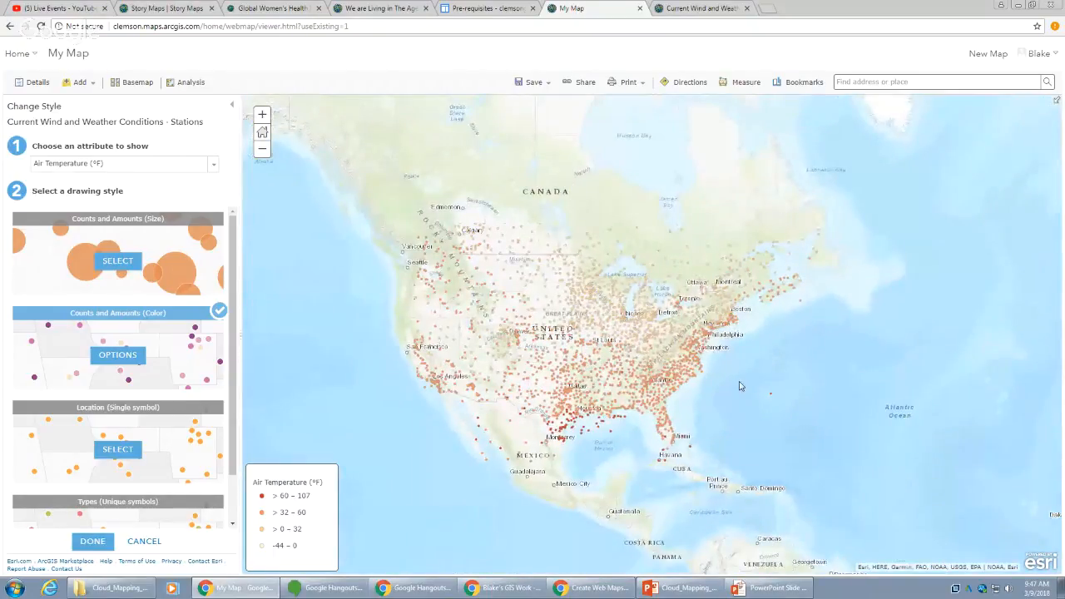
scroll(725, 388, up, 1)
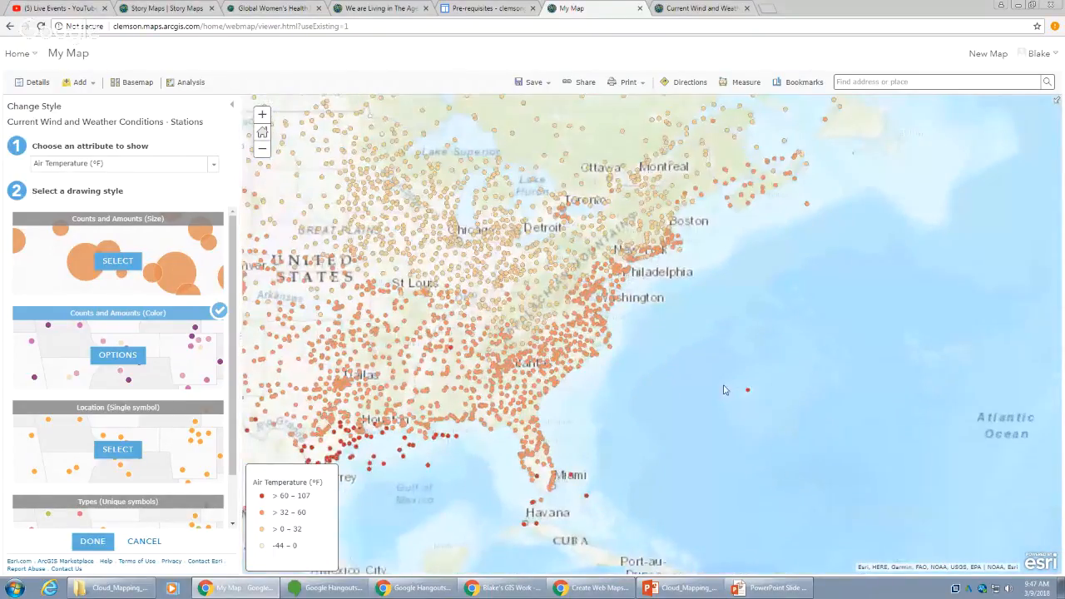
drag(725, 388, 863, 375)
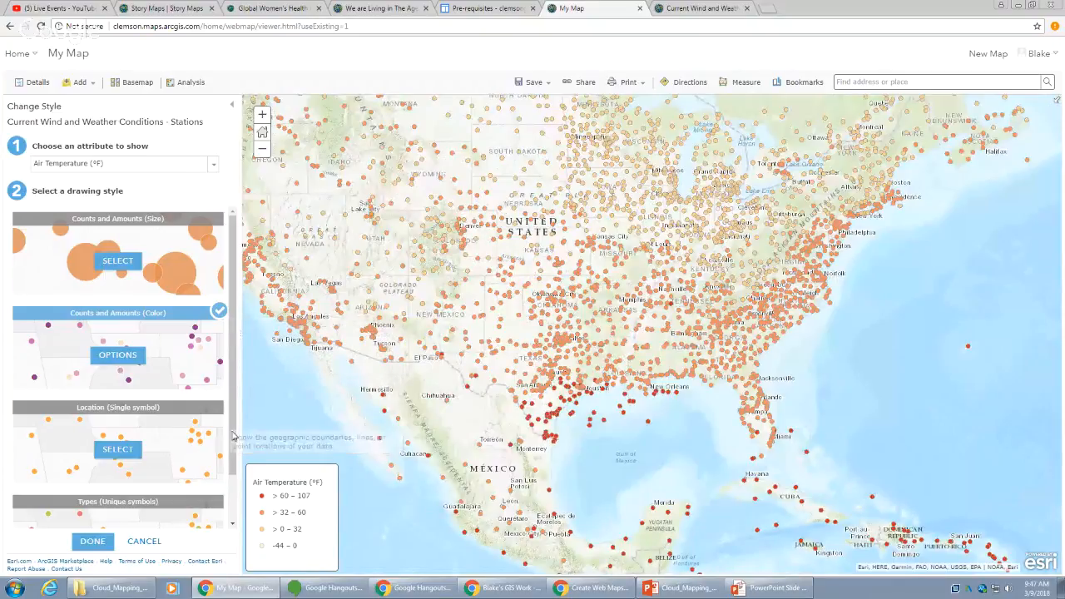
scroll(233, 406, down, 1)
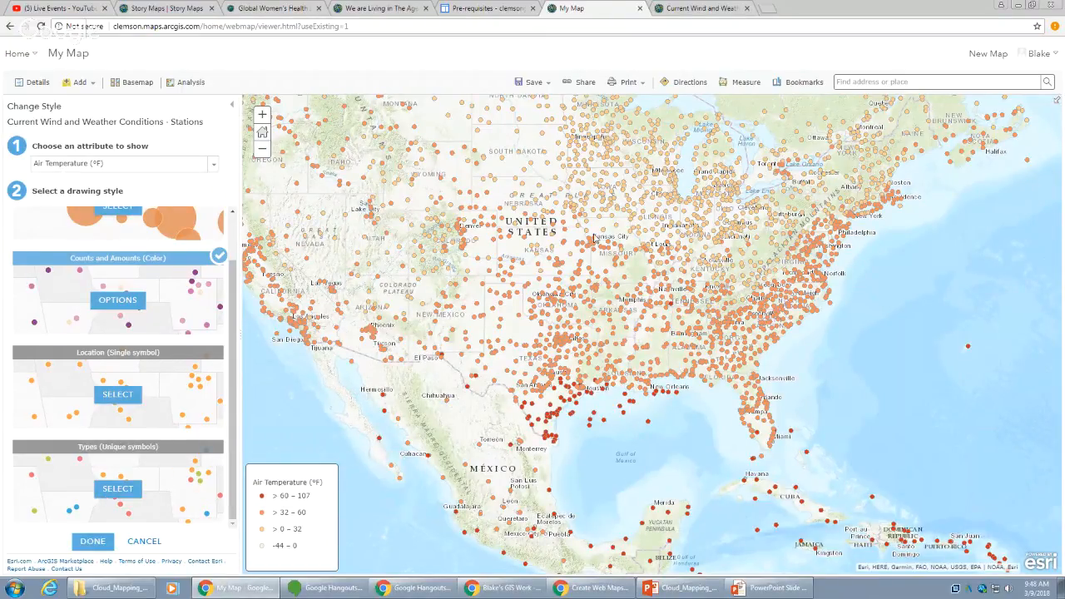
drag(596, 237, 629, 276)
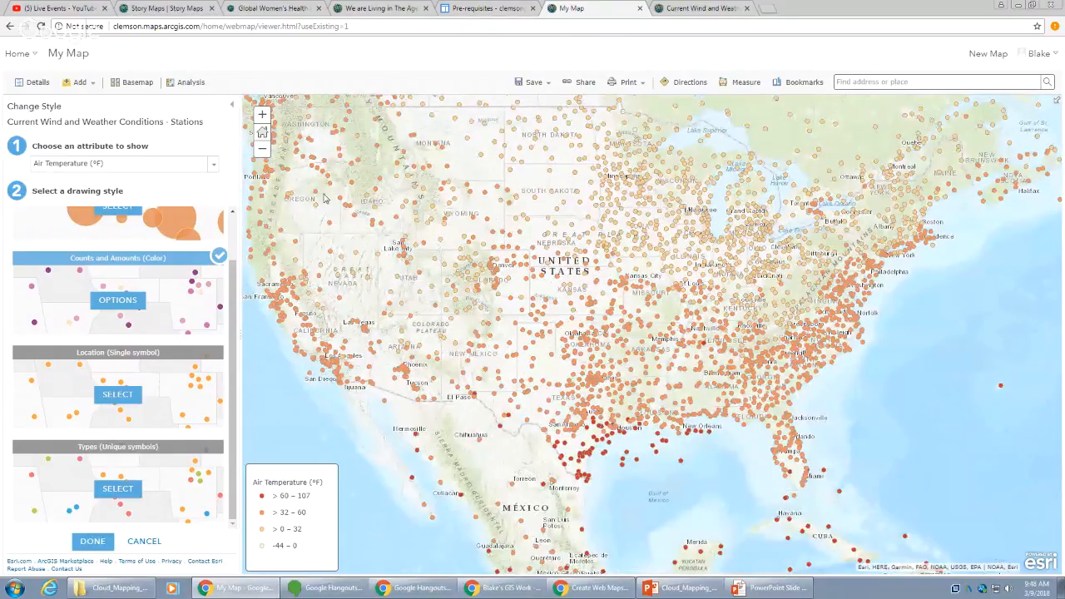
drag(328, 198, 358, 223)
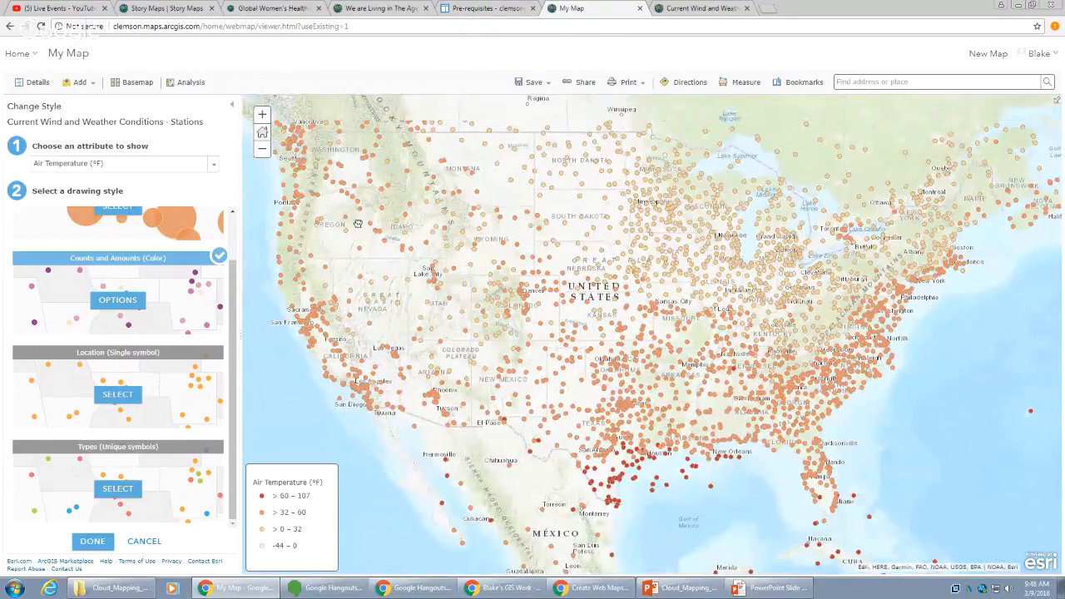
- Close the Change Style pane to return to the map's content list
click(92, 542)
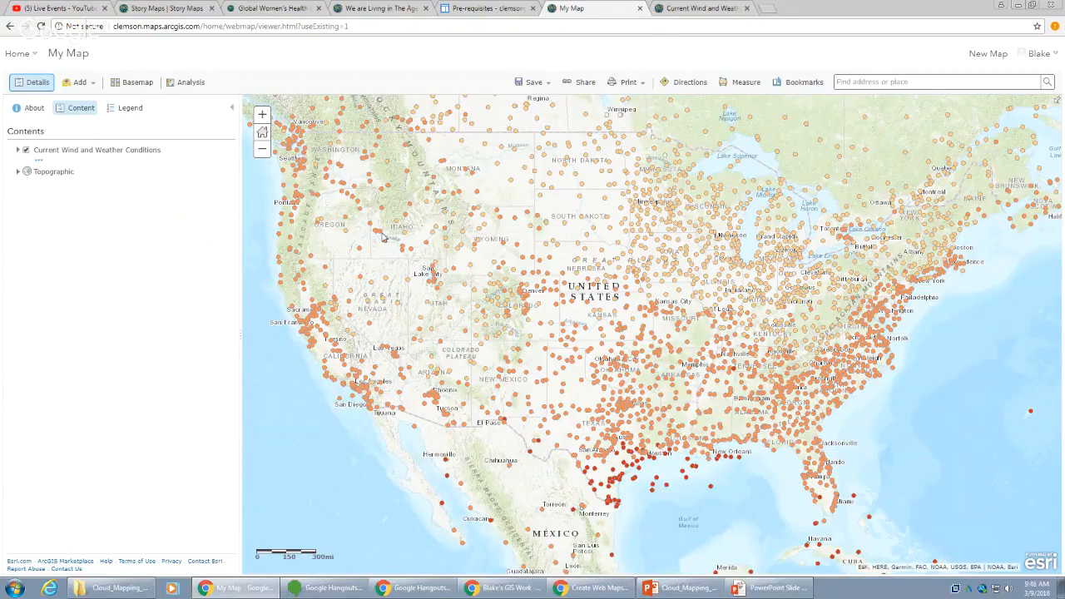
mouse_move(385, 237)
mouse_down()
mouse_move(398, 272)
mouse_move(398, 248)
mouse_up()
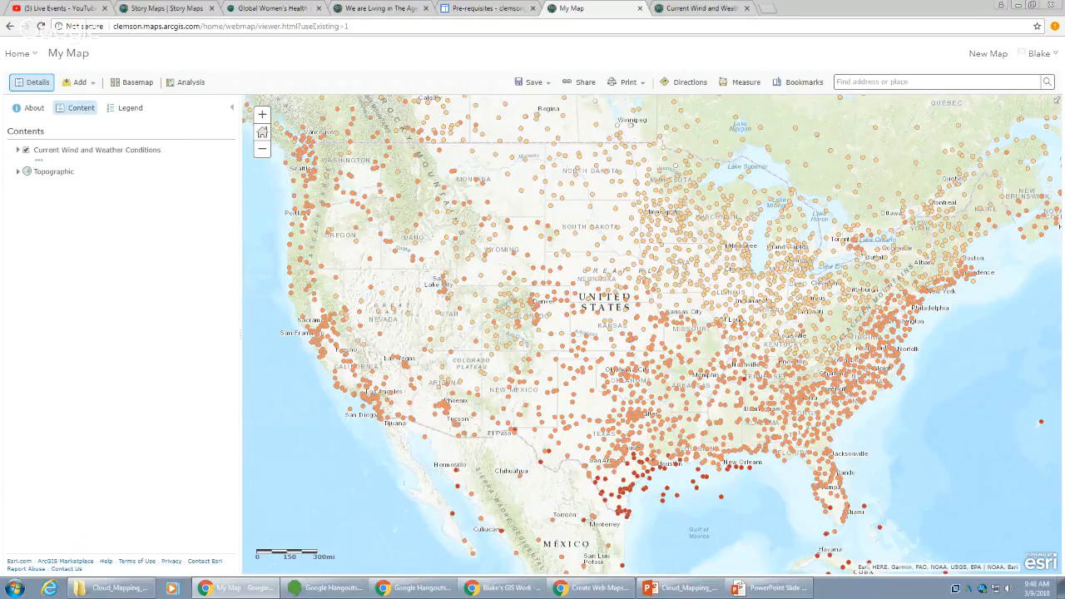
key(alt+Tab)
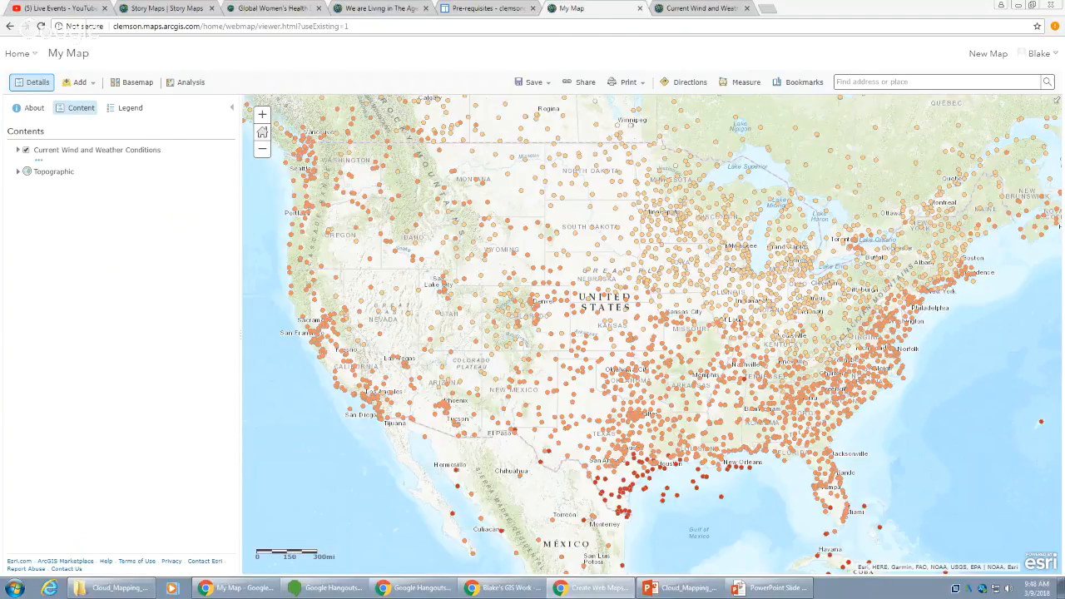
click(127, 271)
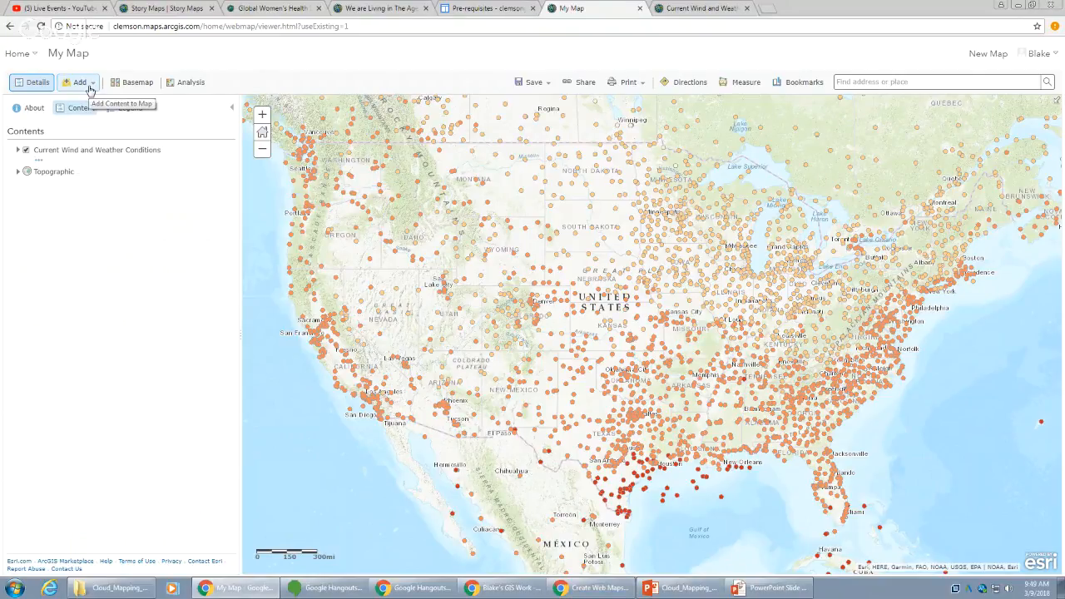
- Search layers for 'precipitation' and add the National Weather Service Precipitation Forecast layer
click(75, 83)
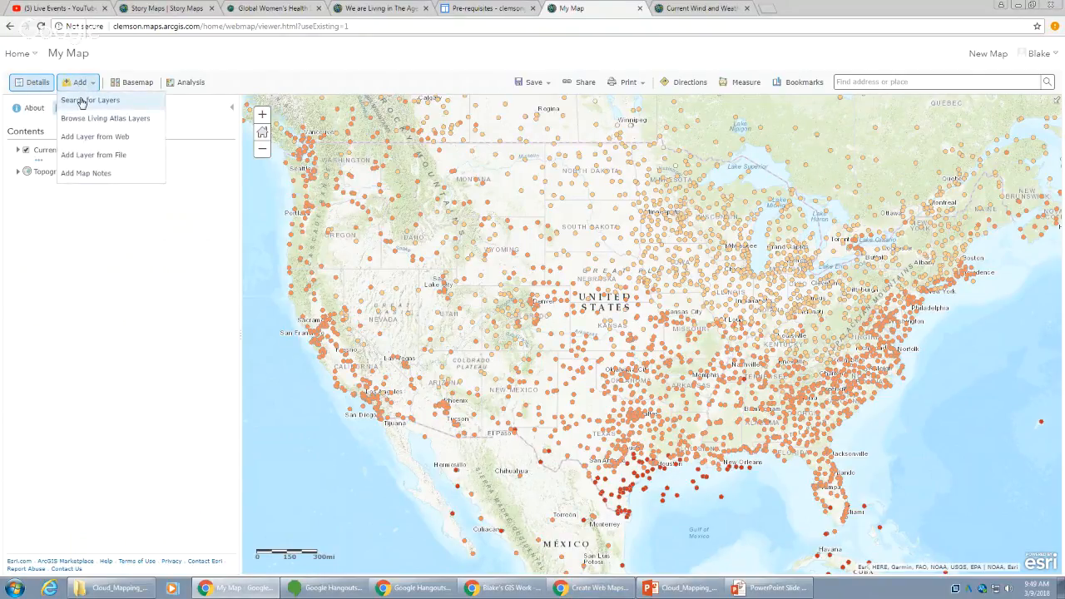
click(82, 101)
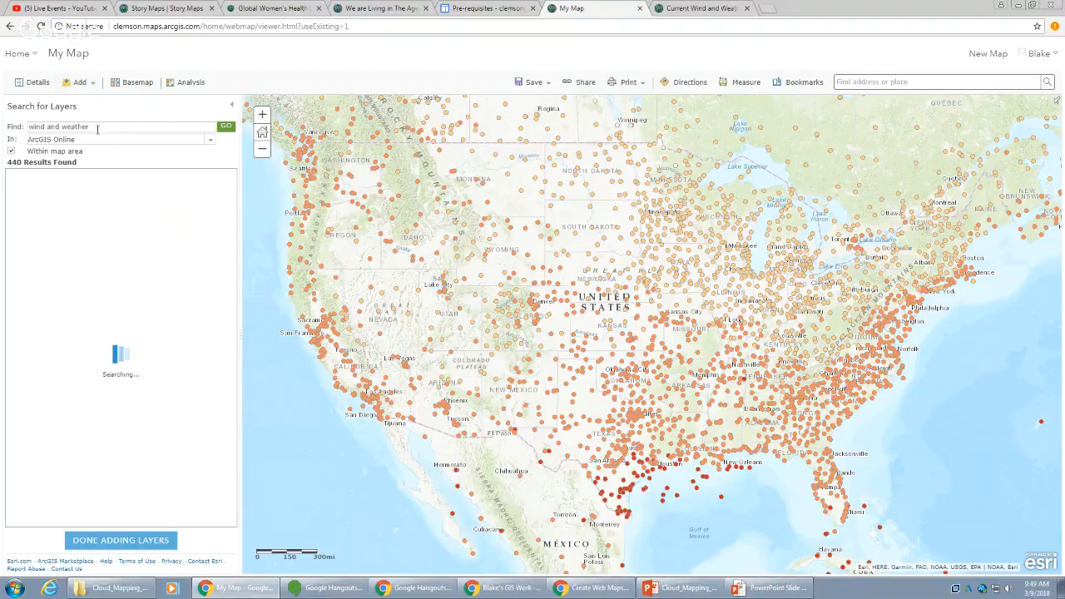
drag(102, 127, 24, 129)
key(BackSpace)
text(pre)
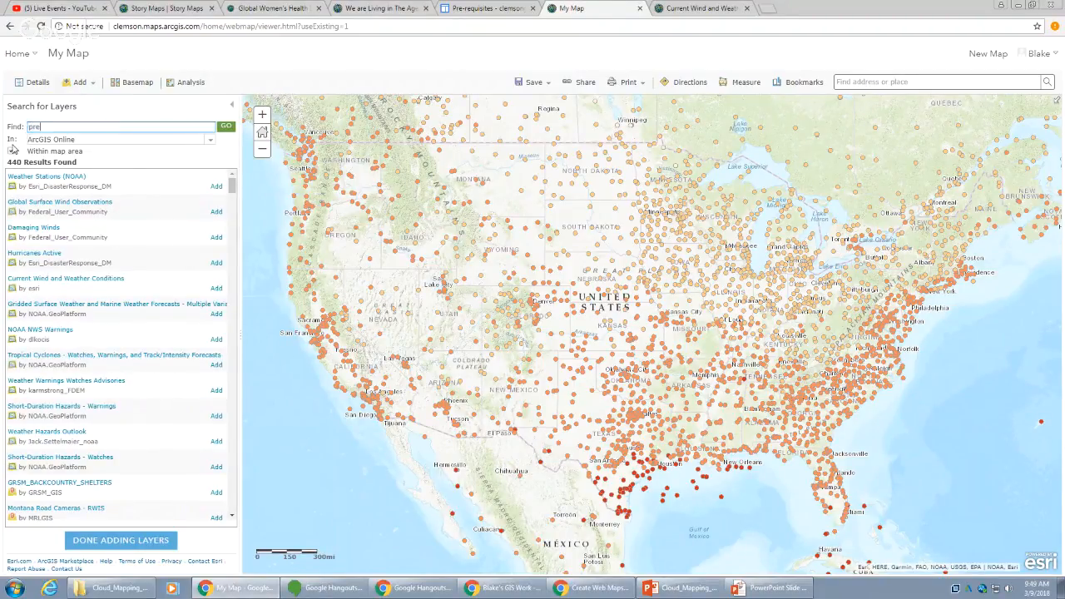
text(cipitation)
key(Return)
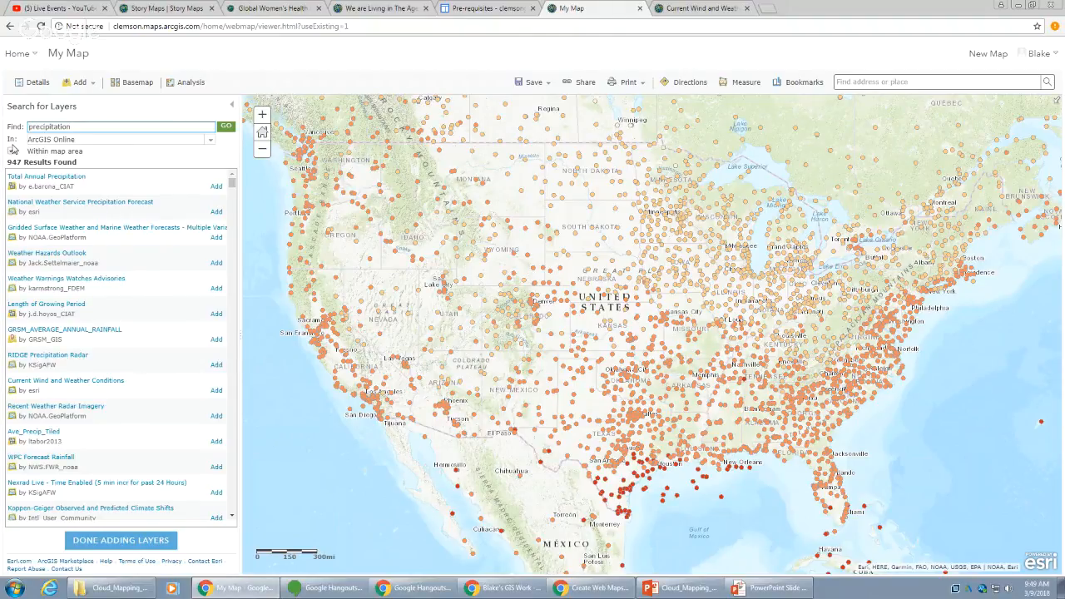
click(86, 204)
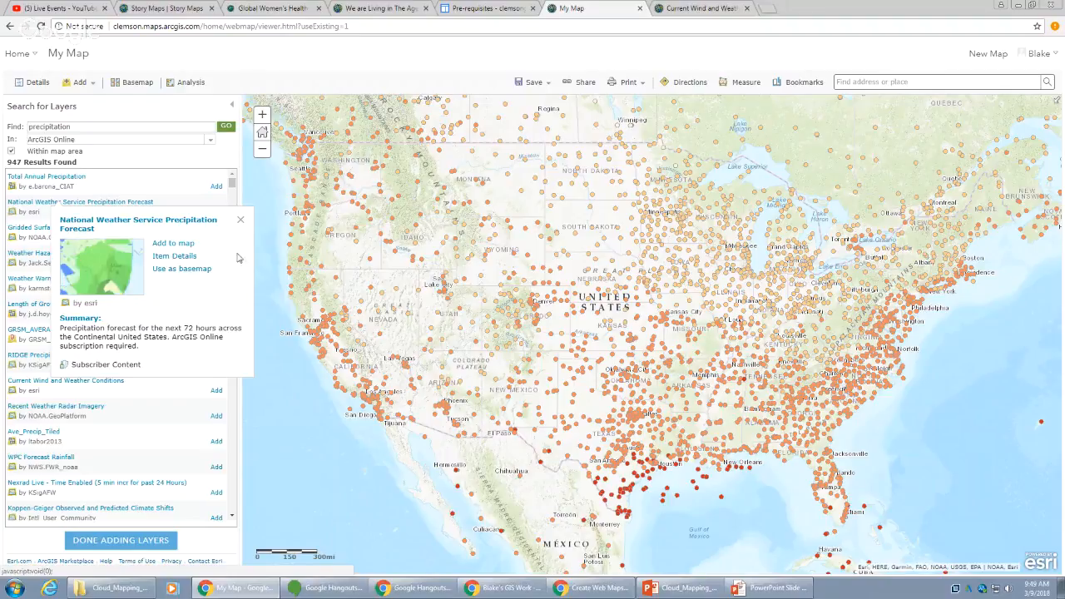
click(240, 220)
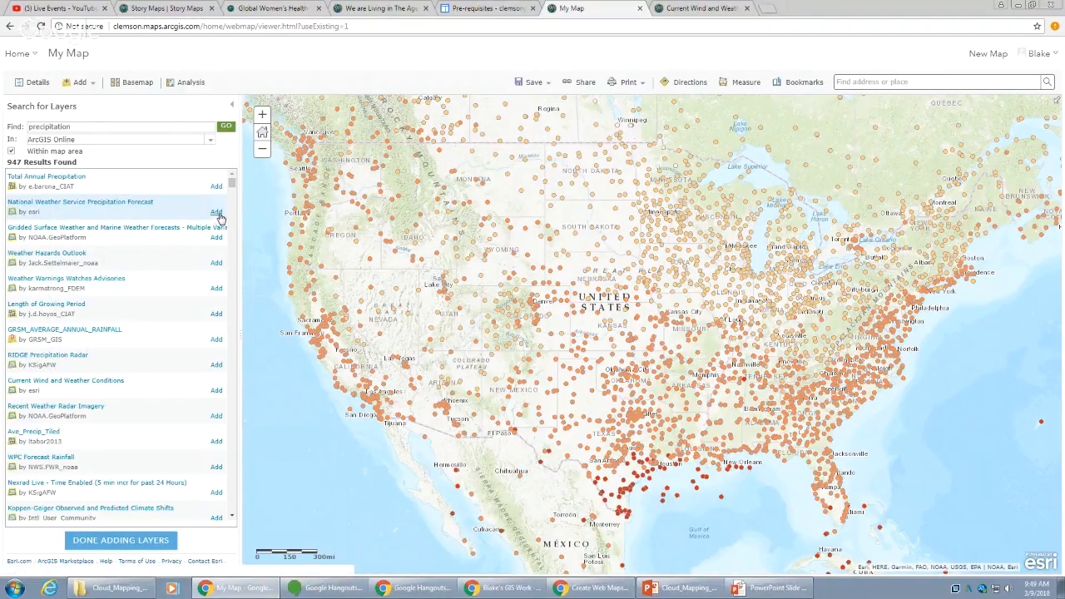
click(219, 214)
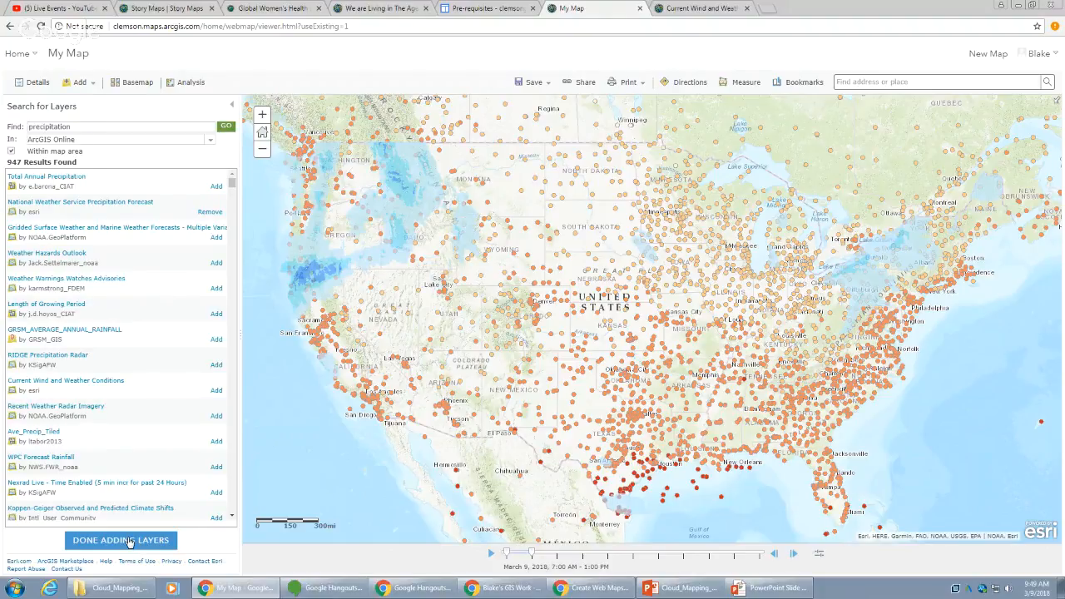
click(129, 542)
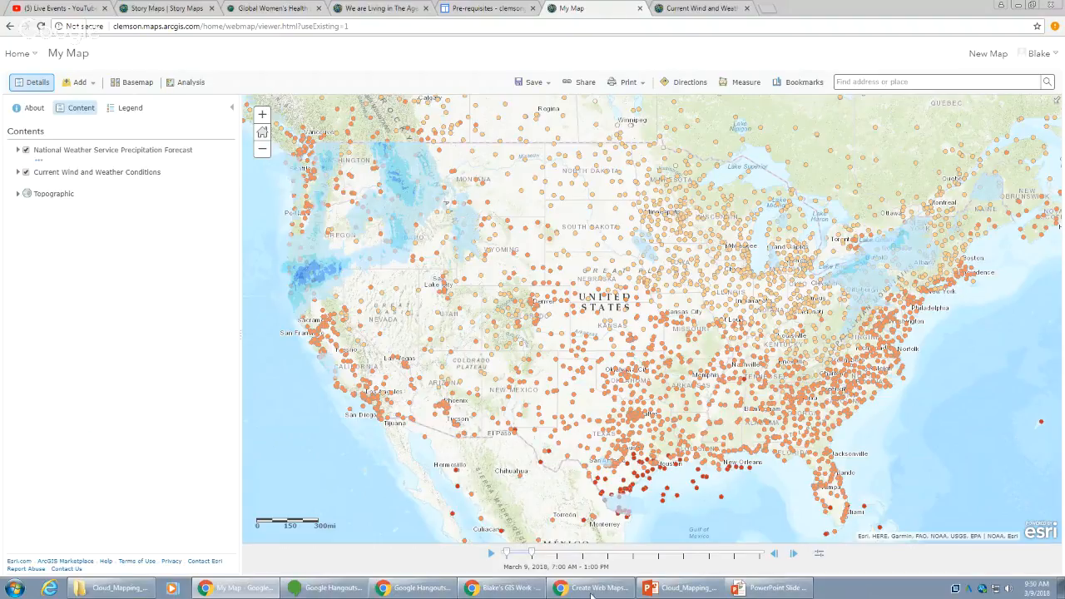
- Start the time slider animation of the precipitation forecast
click(491, 554)
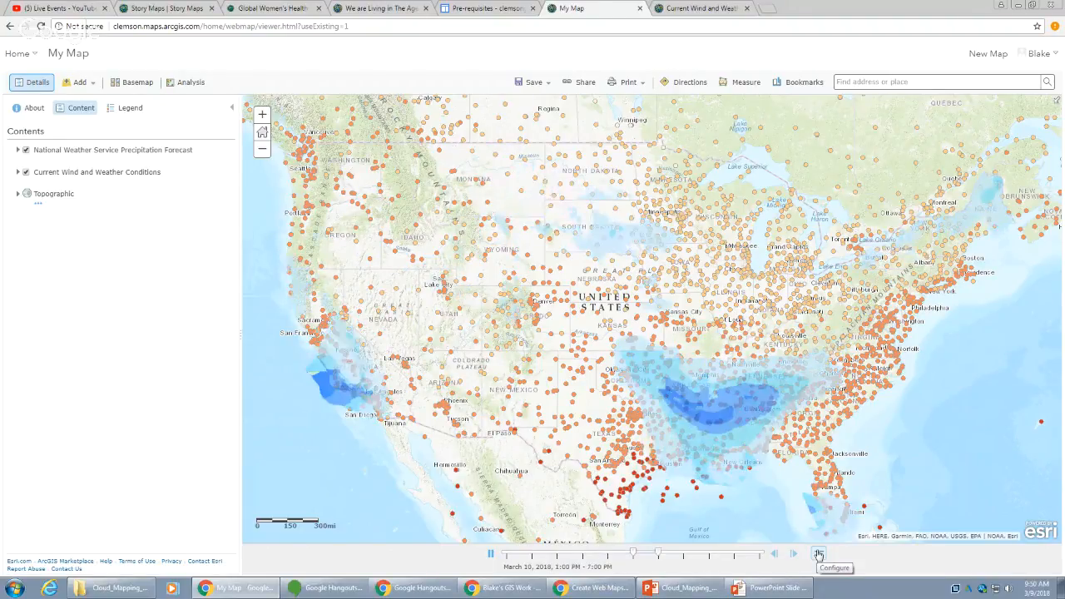
- Set the time animation's playback speed to Faster and review the advanced options
click(819, 555)
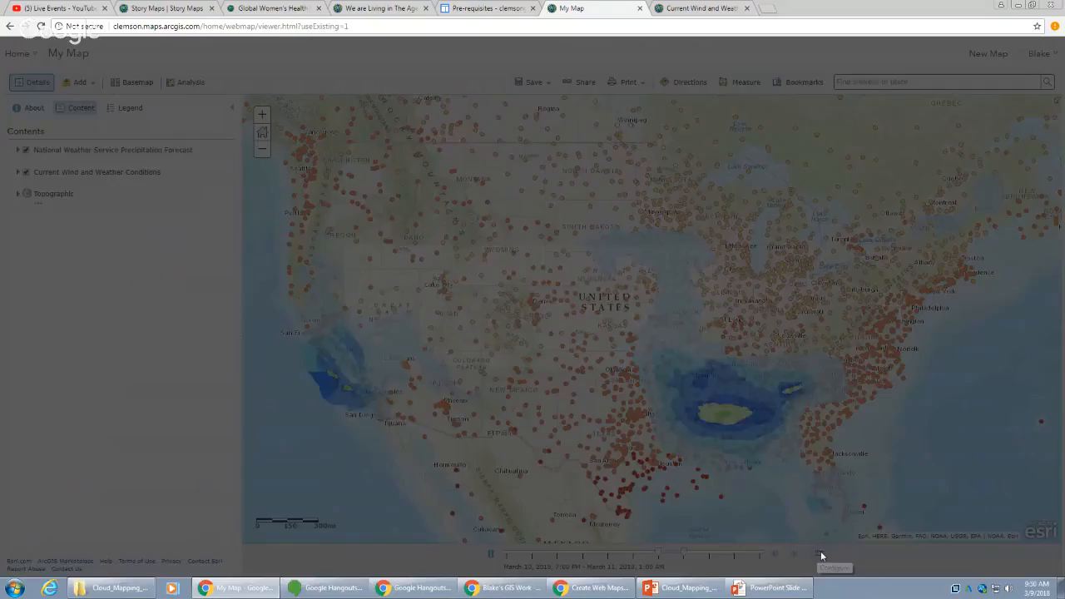
drag(612, 301, 704, 304)
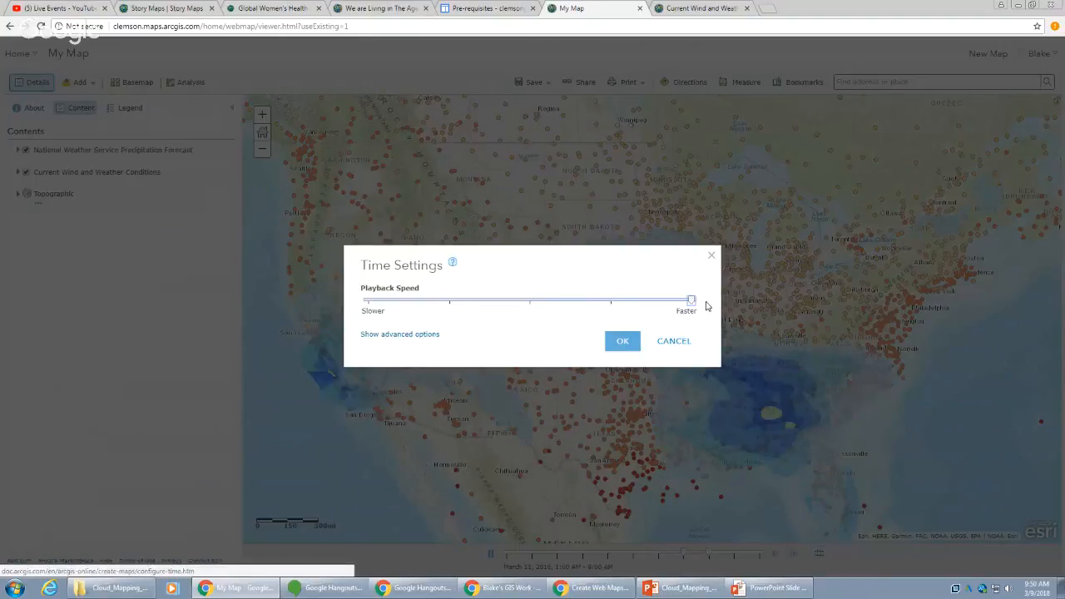
click(416, 336)
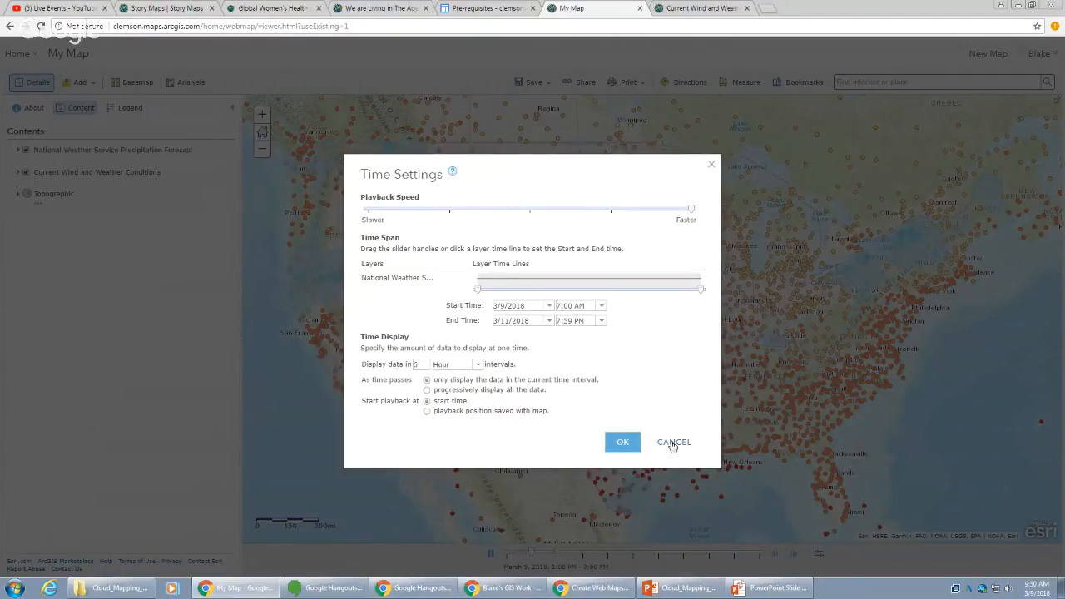
click(623, 440)
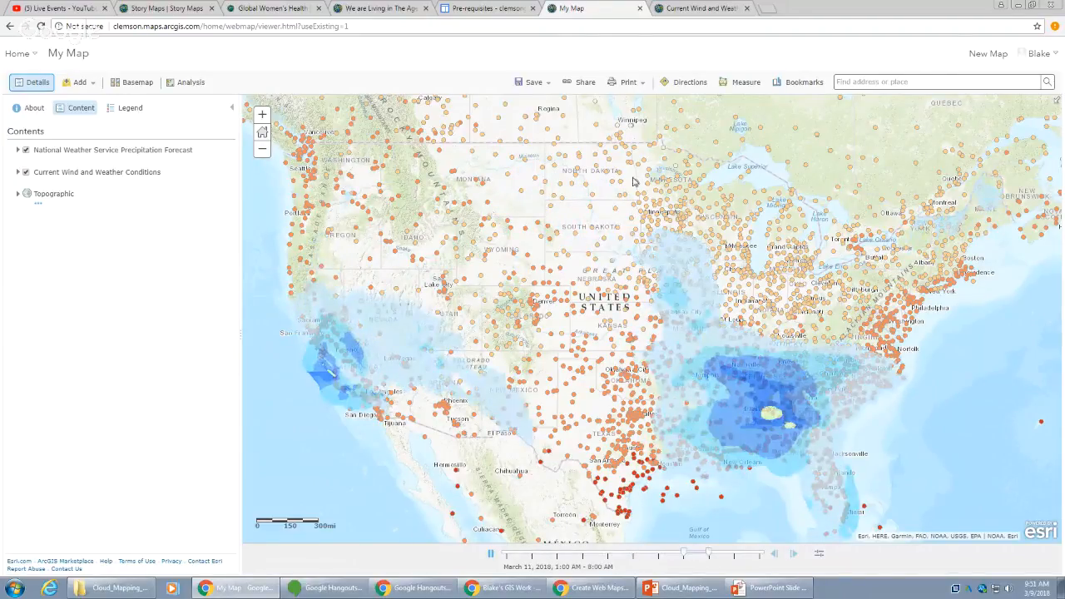
- Check the legend, then expand Current Wind and Weather Conditions to list Stations and Buoys
click(122, 109)
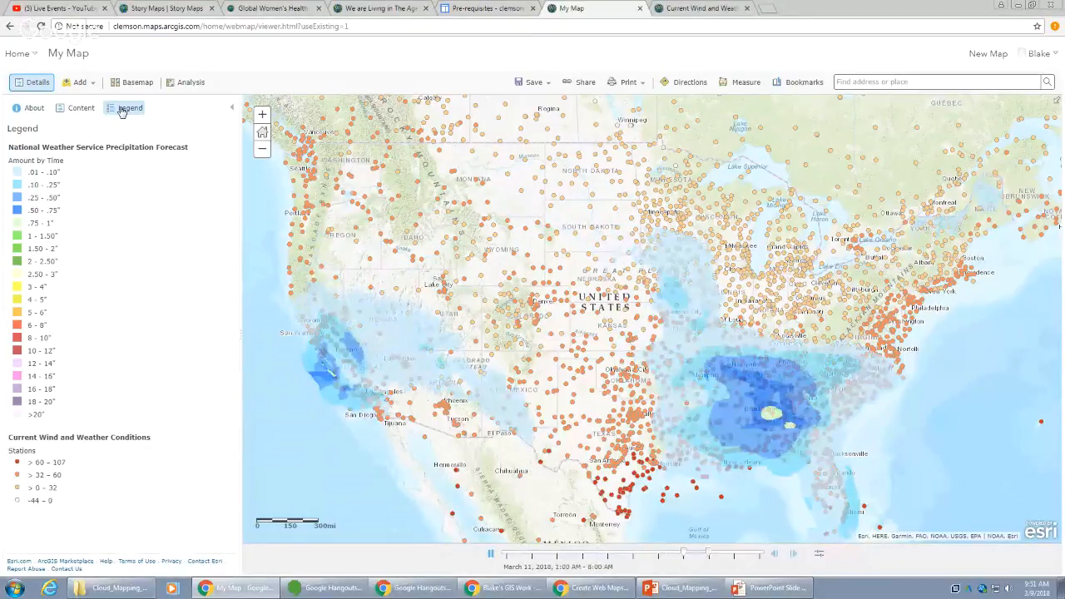
click(80, 118)
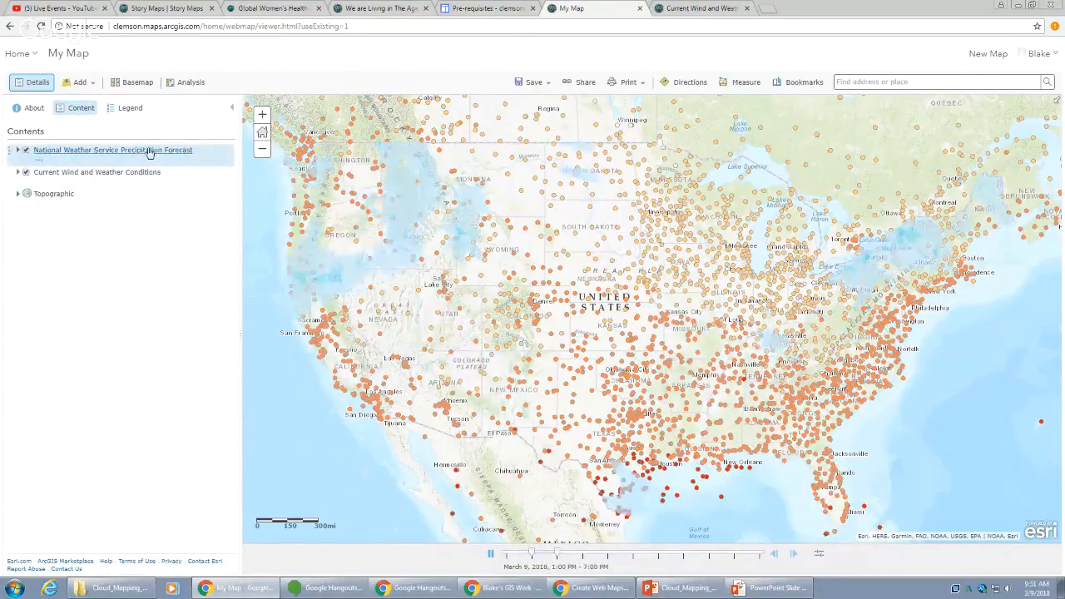
click(42, 185)
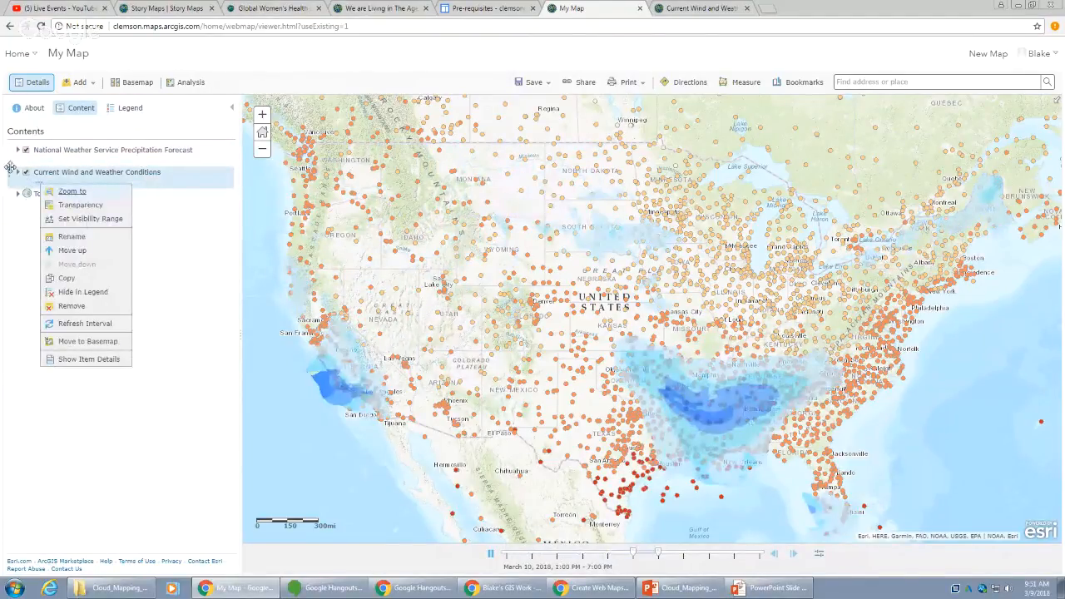
click(17, 174)
click(17, 173)
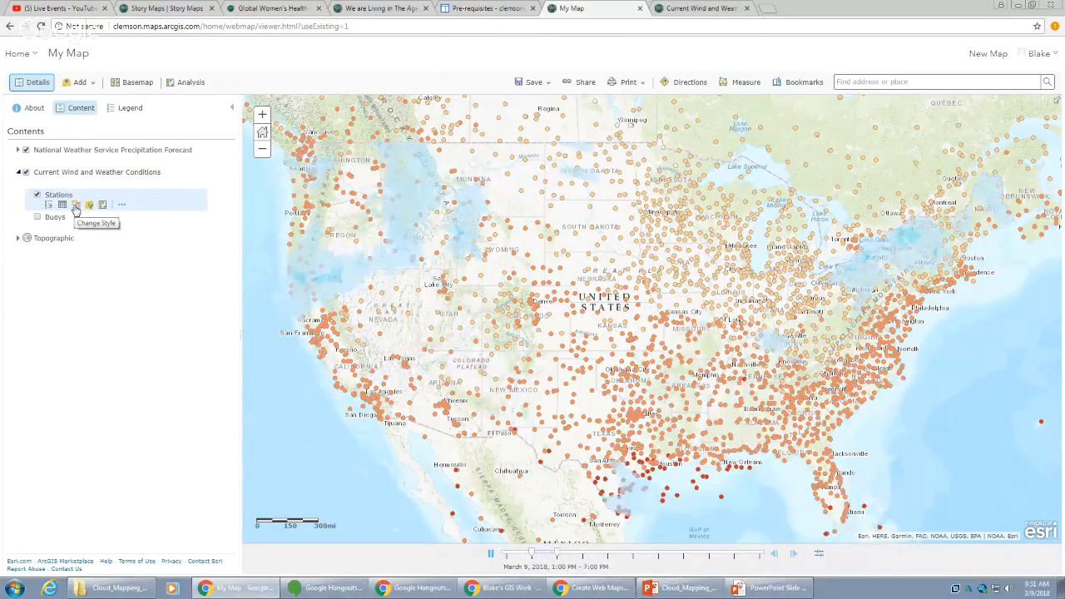
- Style the Stations sublayer by Altimeter Pressure (Millibars) using Counts and Amounts (Color)
click(75, 206)
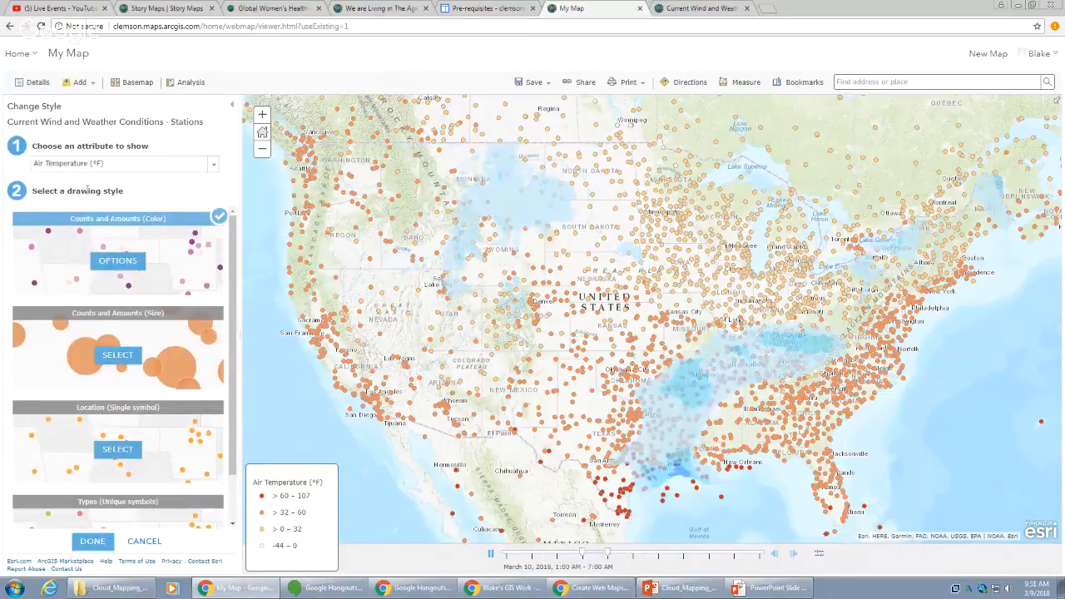
click(213, 167)
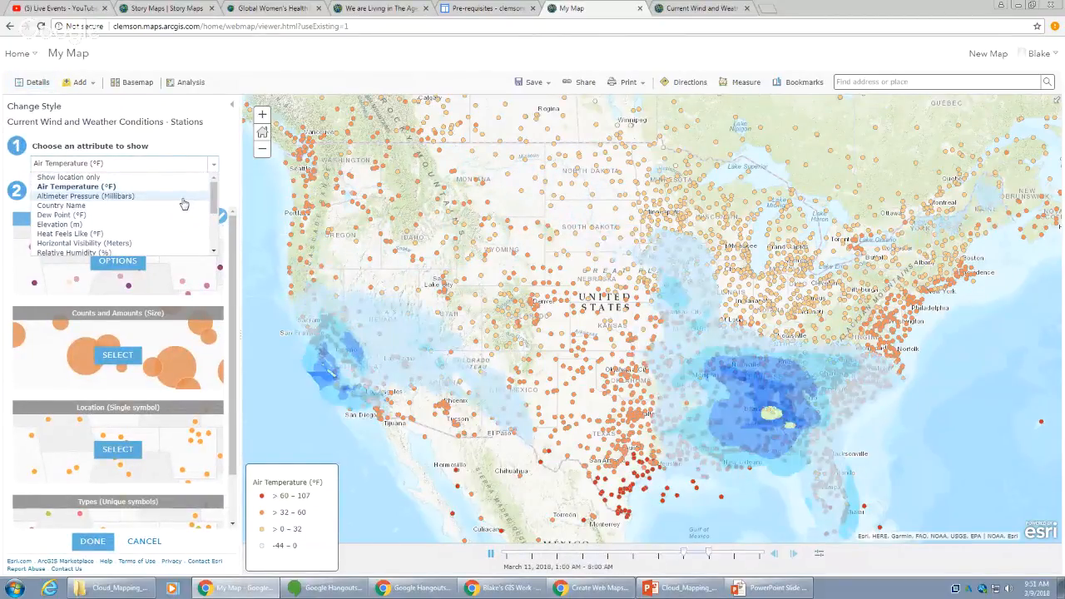
click(184, 201)
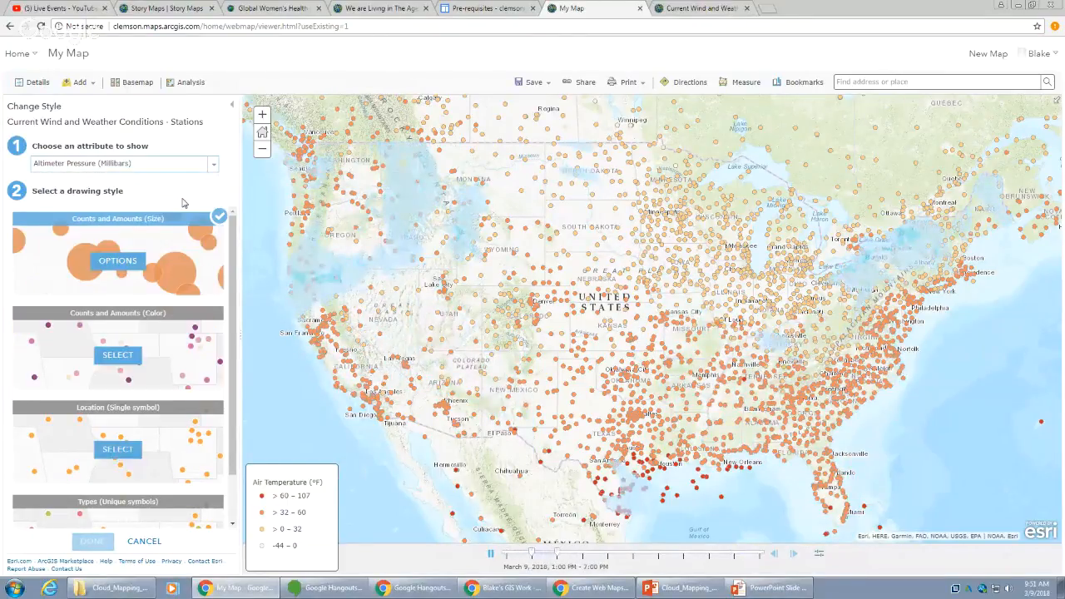
click(129, 358)
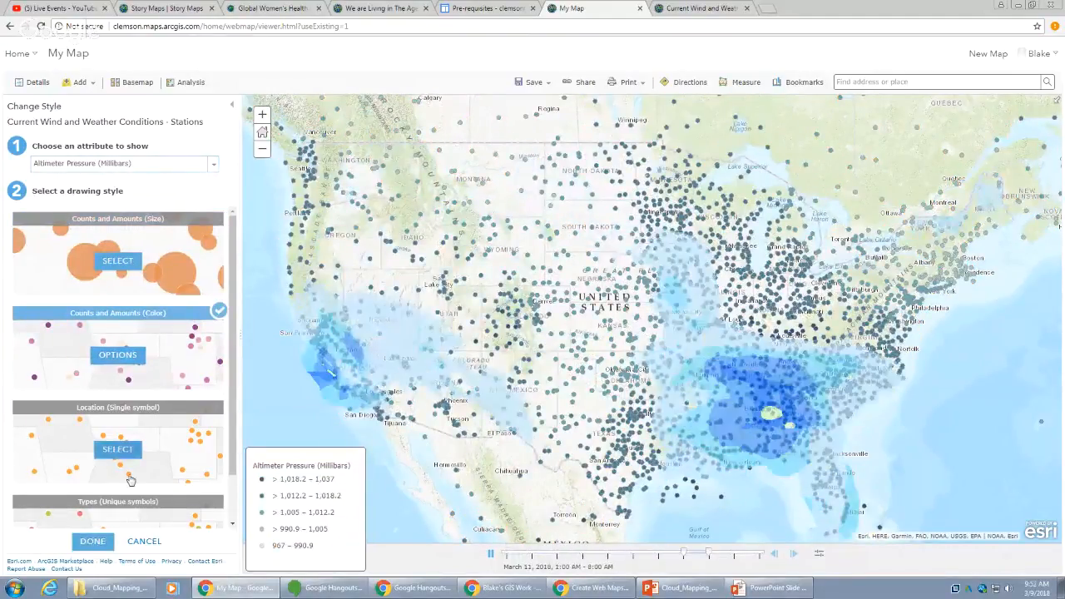
click(93, 542)
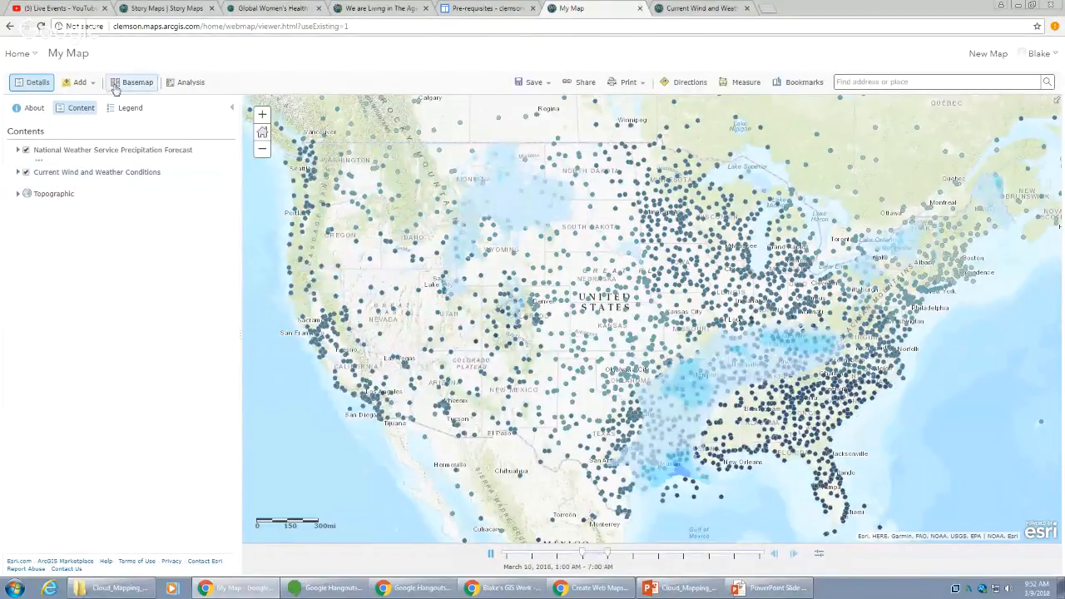
- Open the Analysis pane and browse the Summarize Data and Find Locations tool lists
click(188, 86)
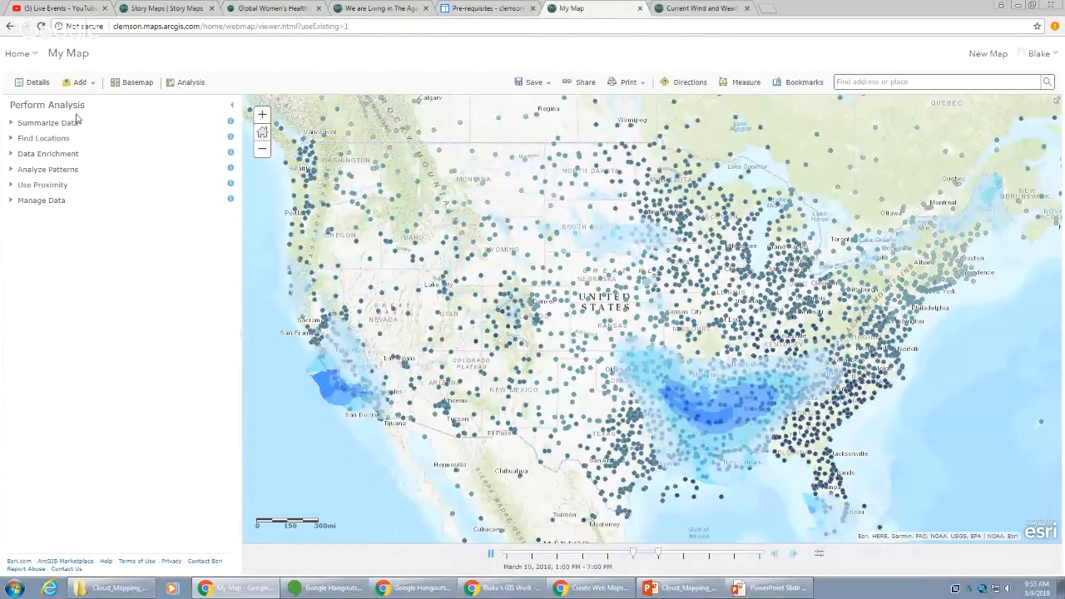
click(22, 125)
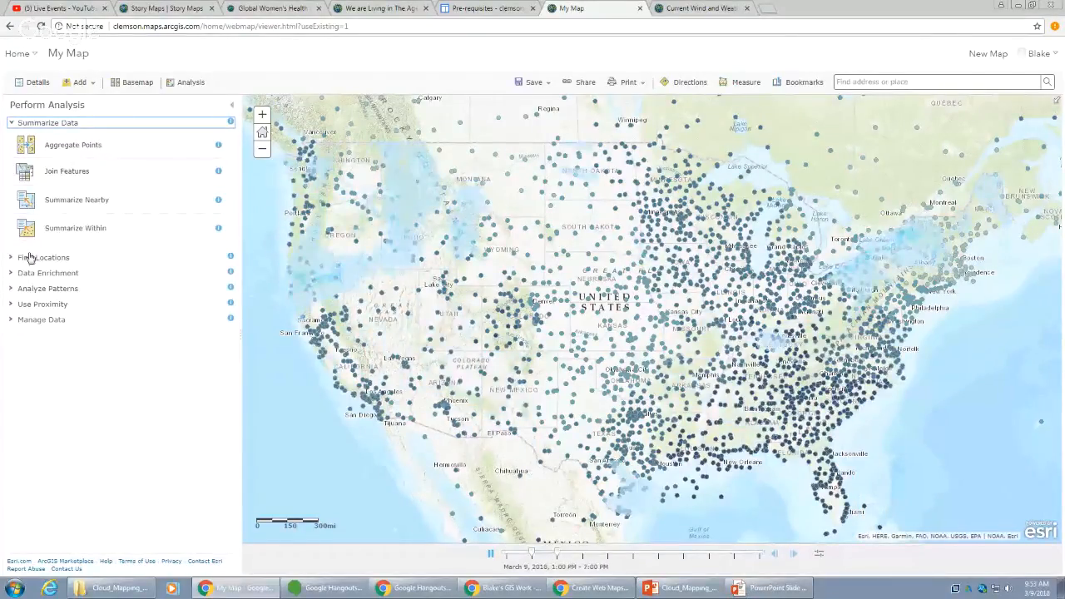
click(12, 123)
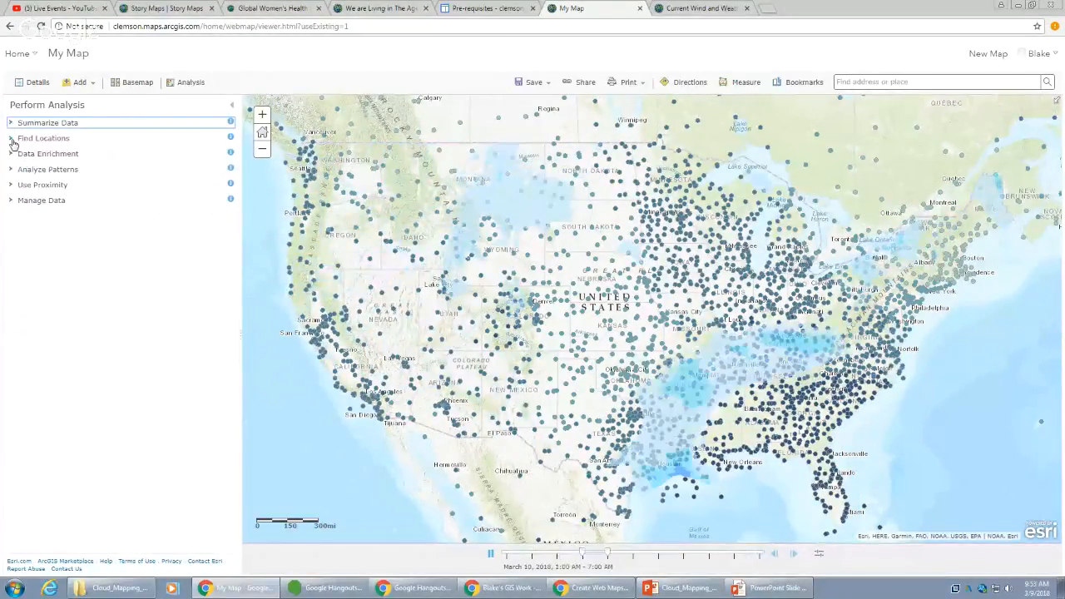
click(13, 139)
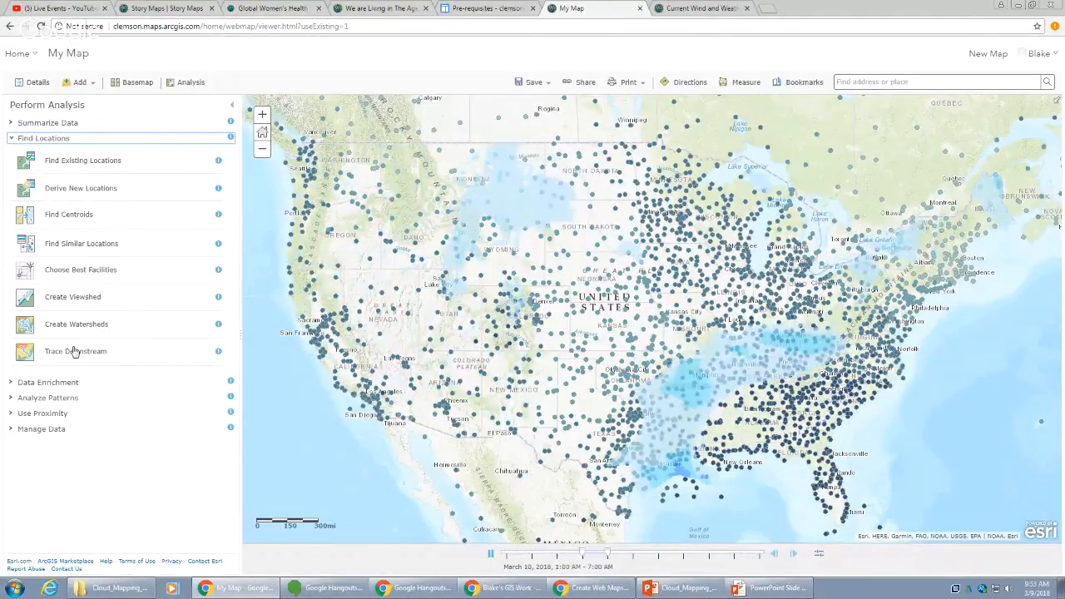
click(12, 123)
click(11, 123)
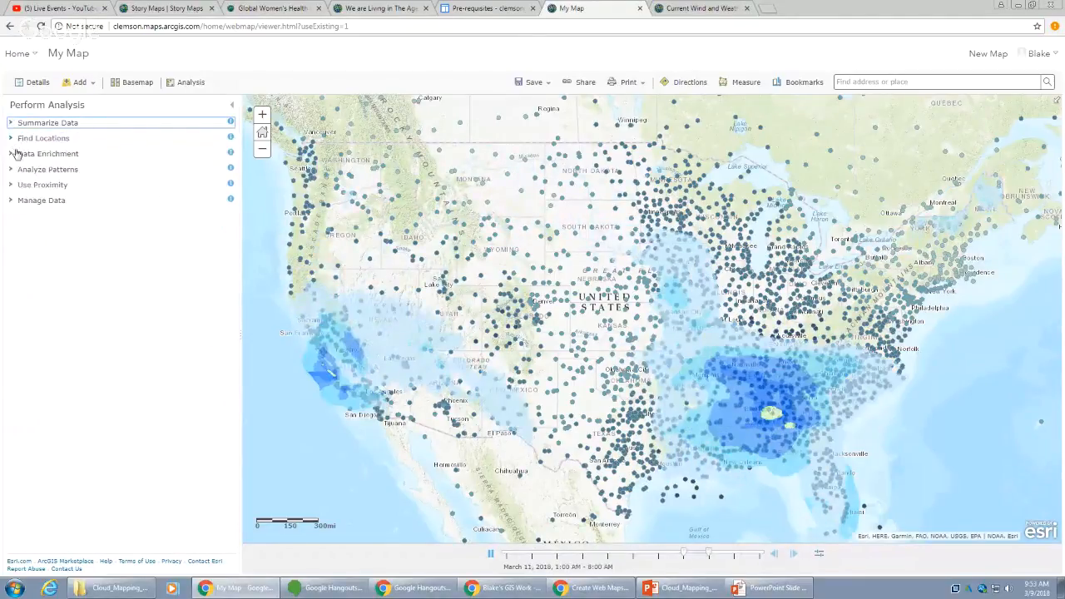
click(10, 155)
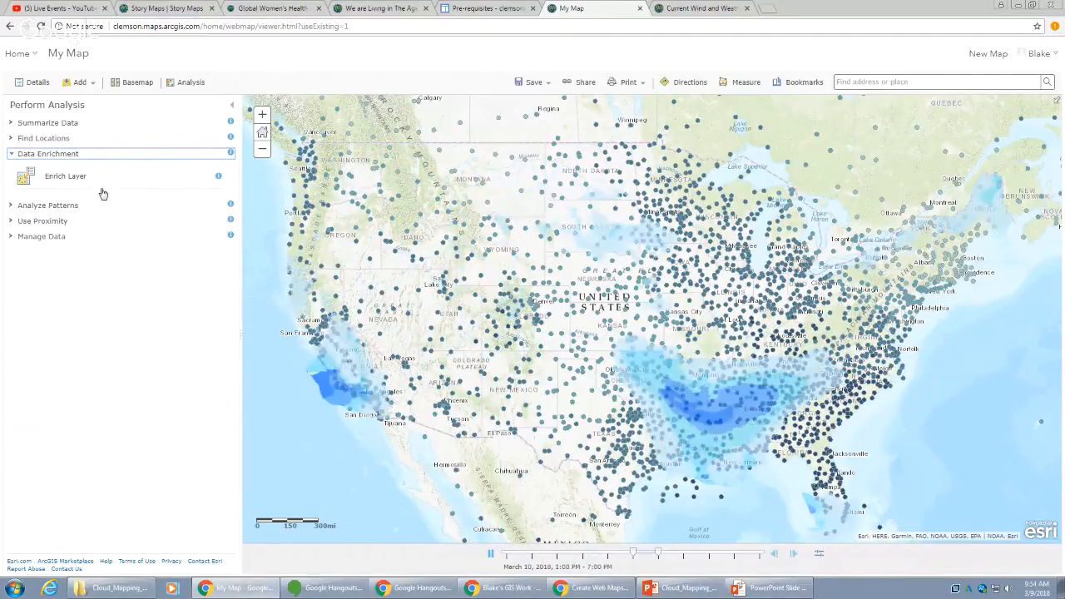
click(14, 155)
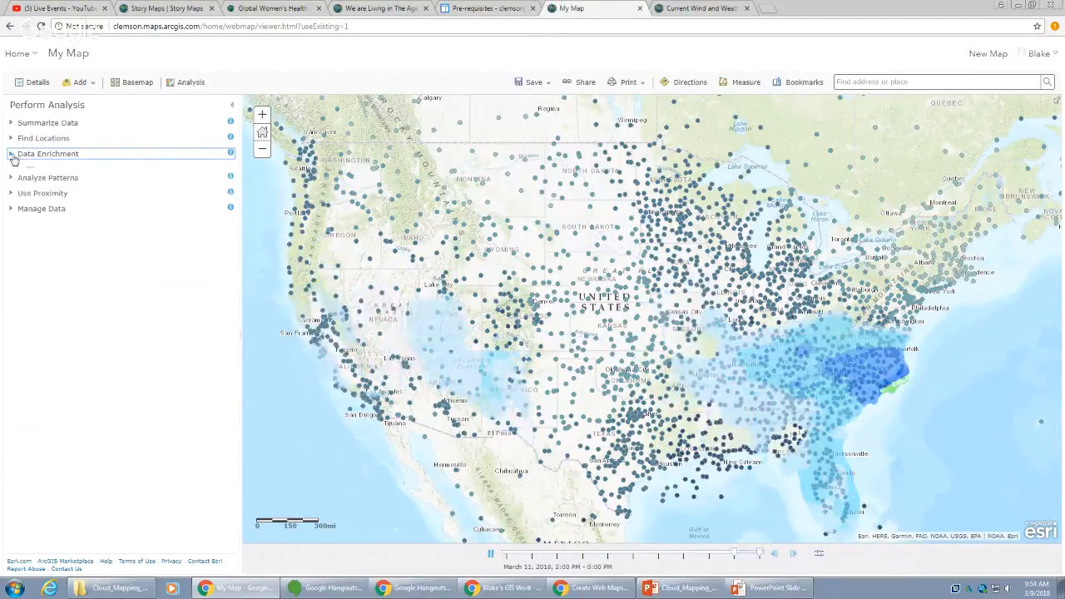
click(13, 170)
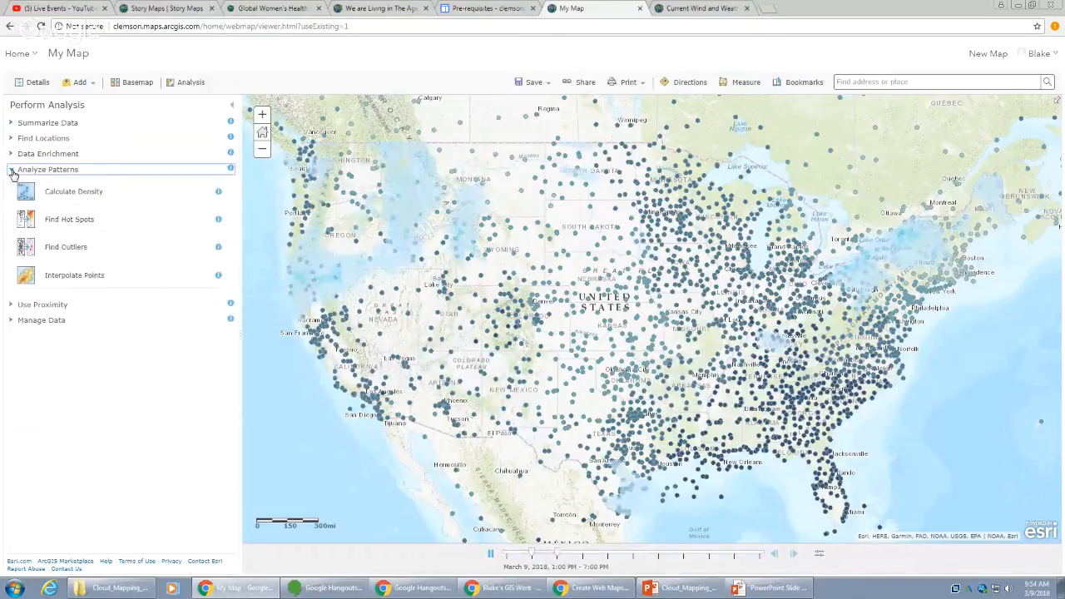
click(13, 172)
click(13, 172)
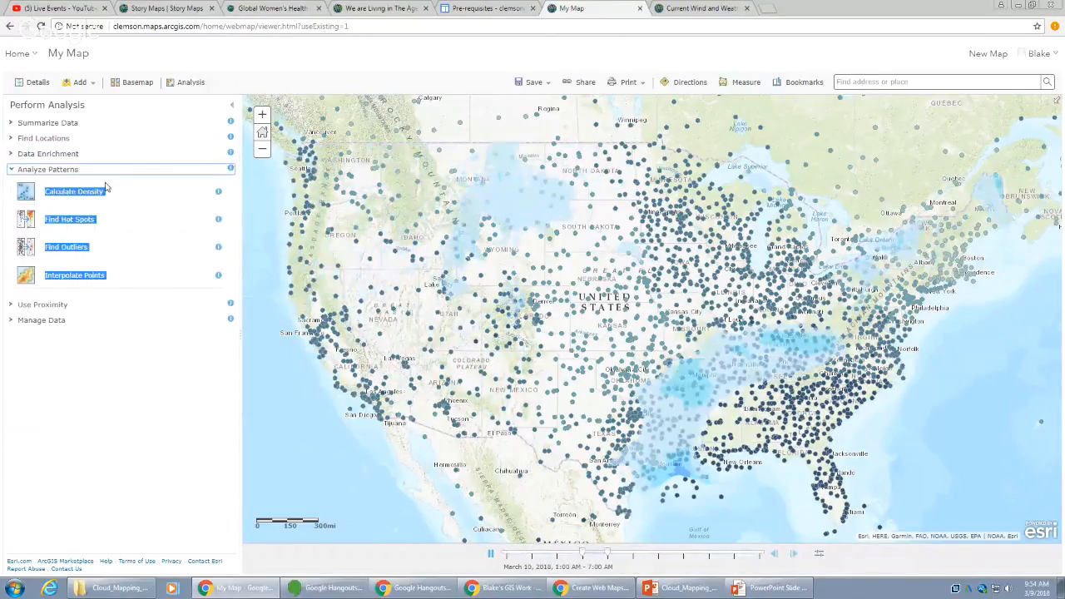
click(139, 375)
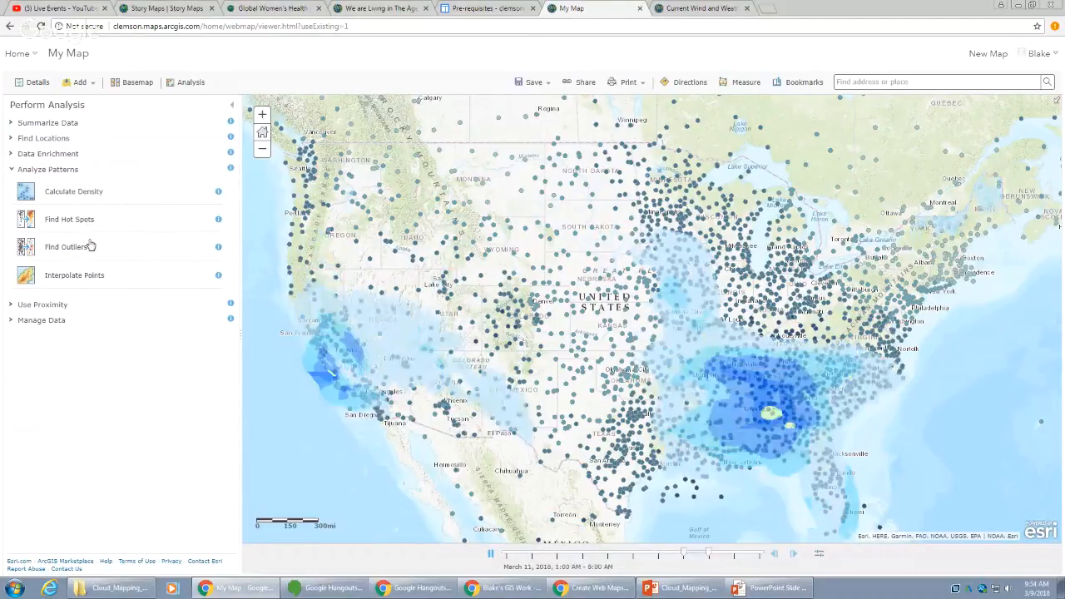
click(13, 169)
click(15, 185)
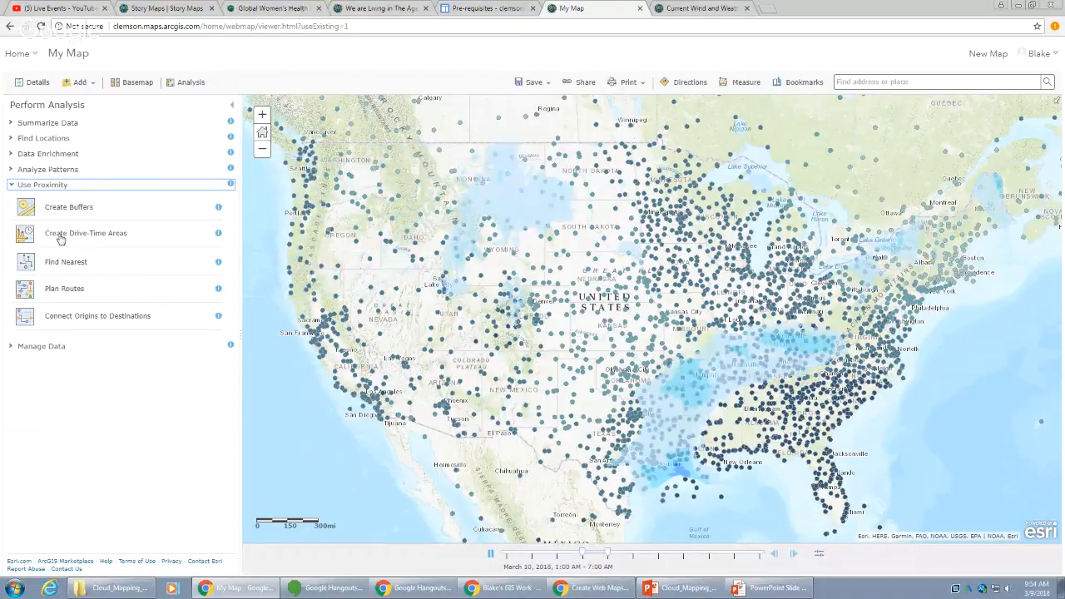
click(10, 186)
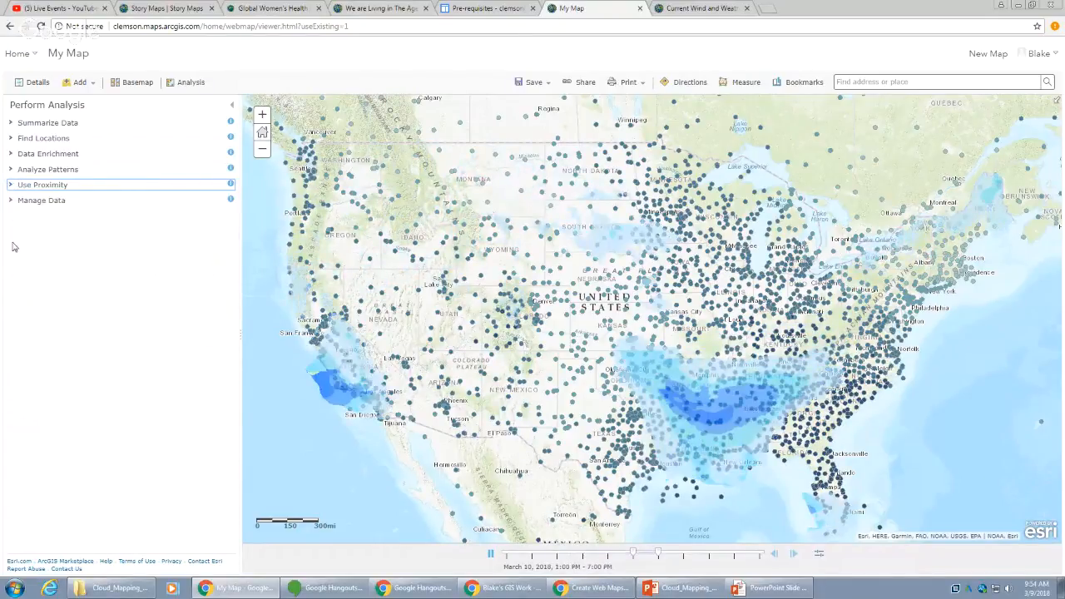
click(11, 201)
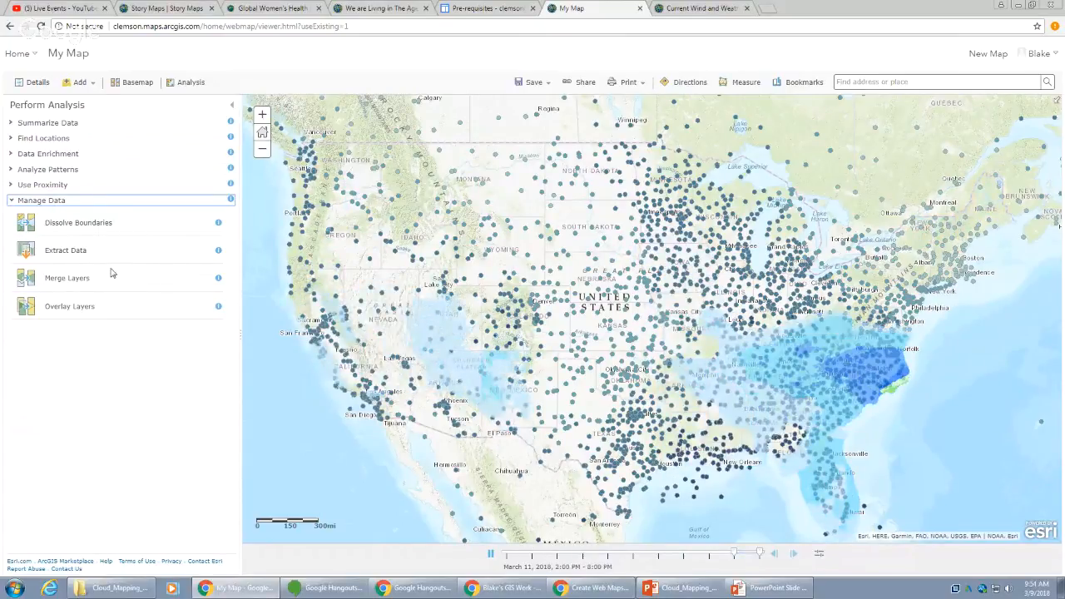
click(12, 200)
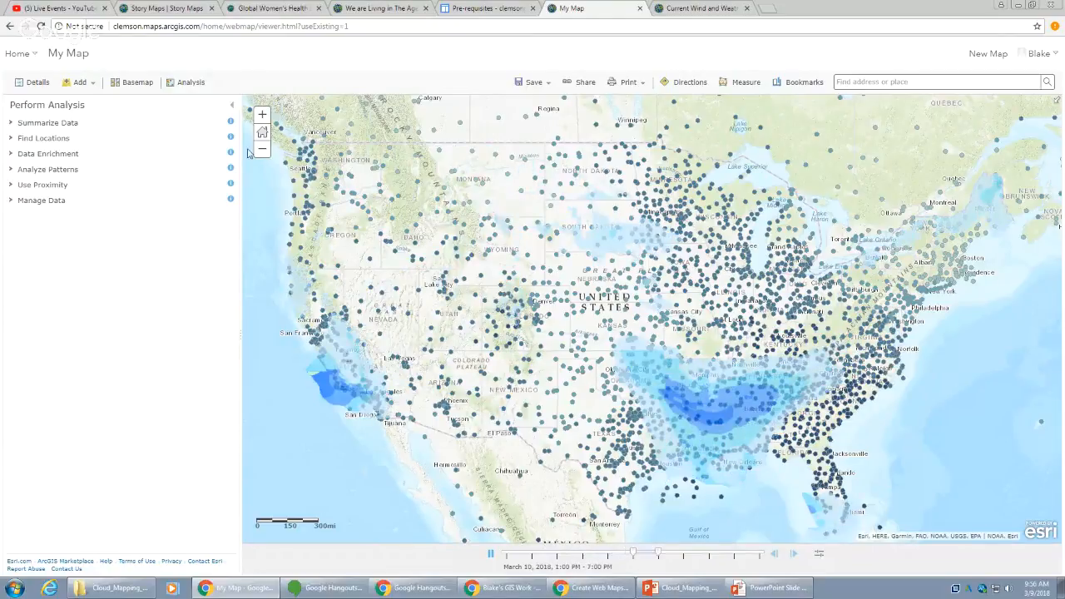
- Return to Contents and switch off the National Weather Service Precipitation Forecast layer
click(37, 85)
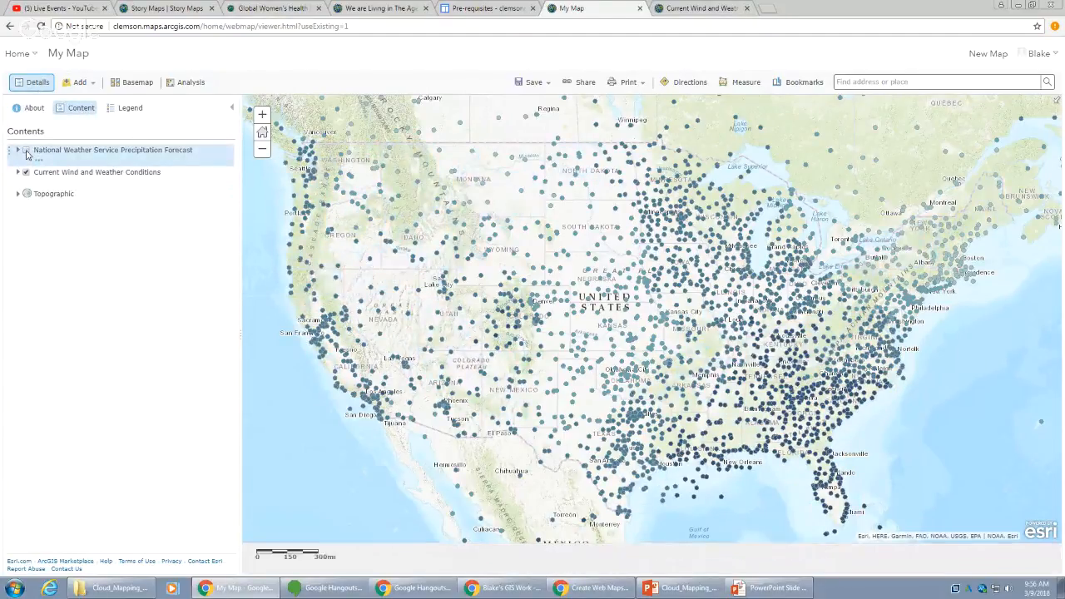
click(26, 150)
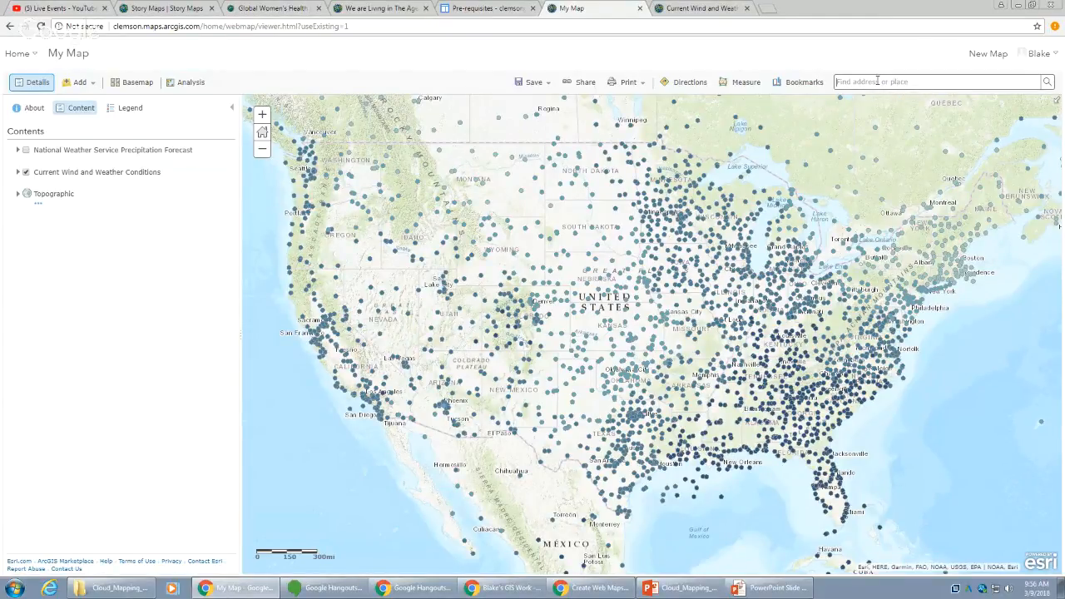
- Search for 'south carolina' and zoom the map to South Carolina, USA
text(south carolina)
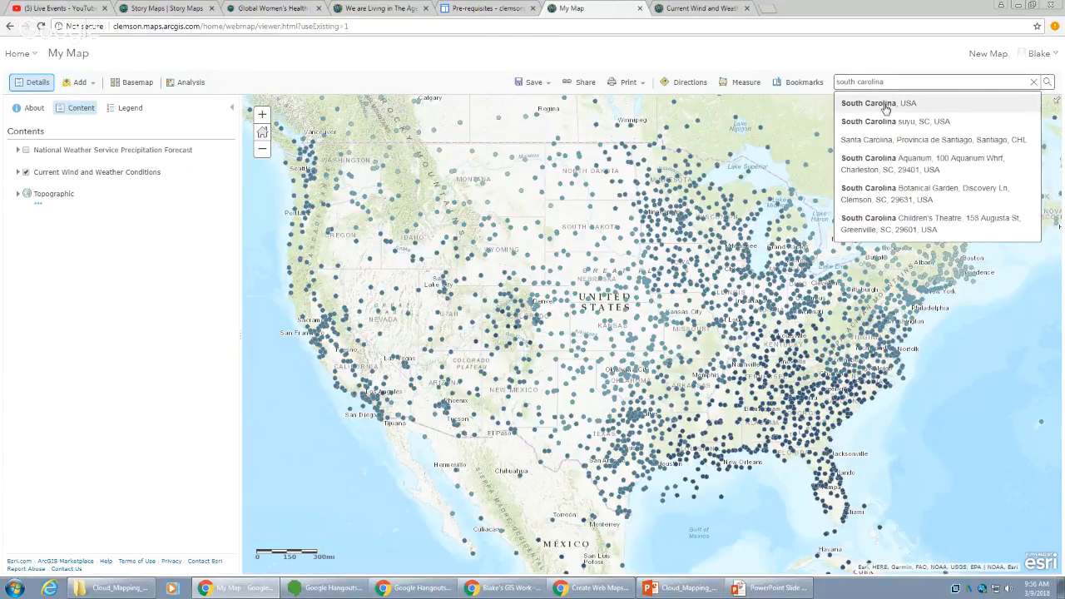
click(886, 108)
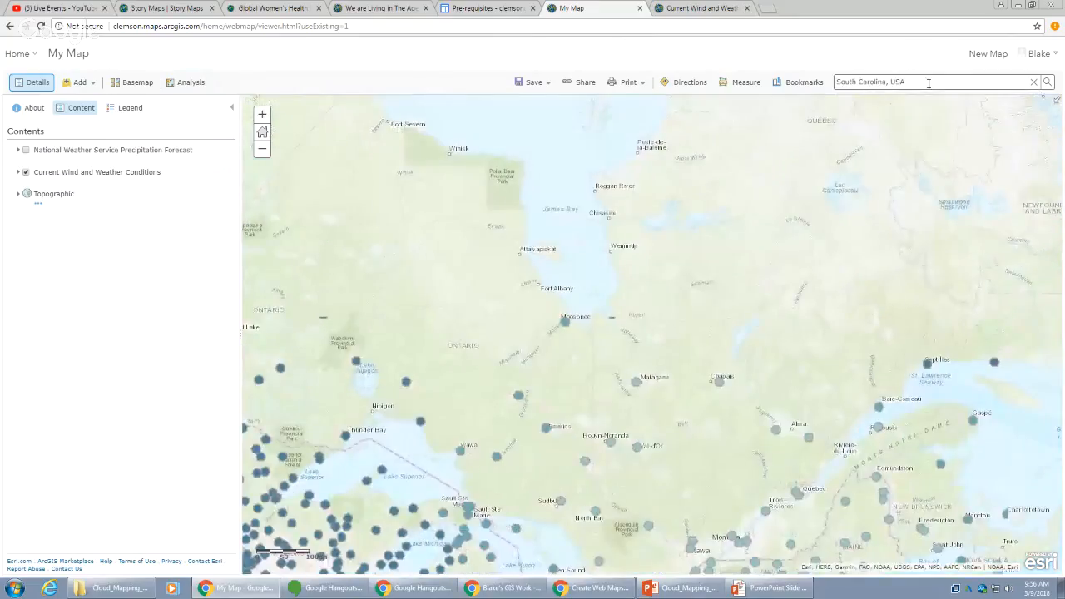
click(1033, 82)
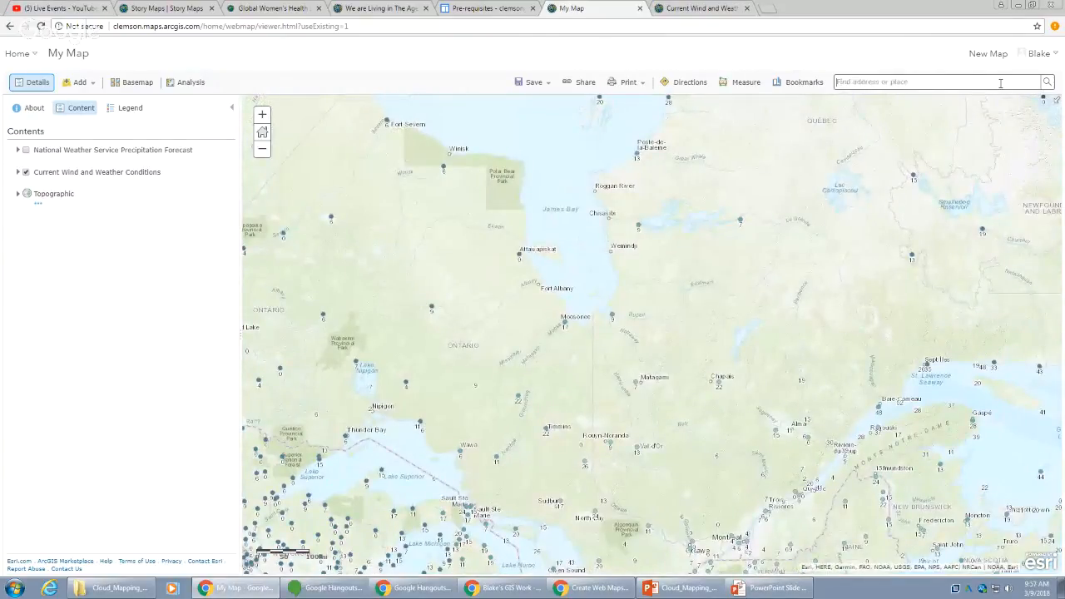
text(south carolina)
click(924, 103)
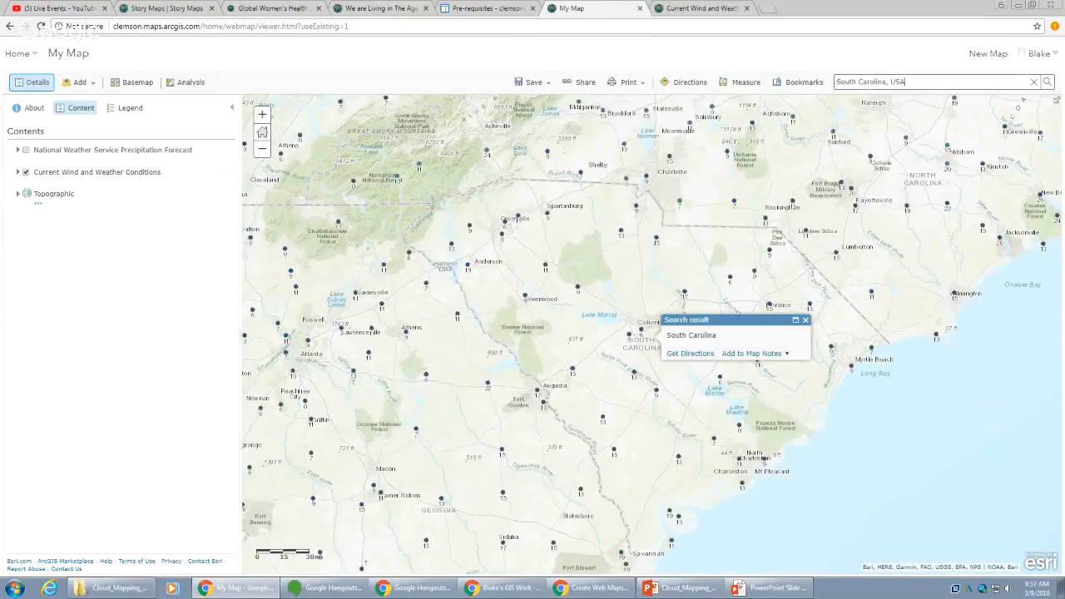
click(806, 320)
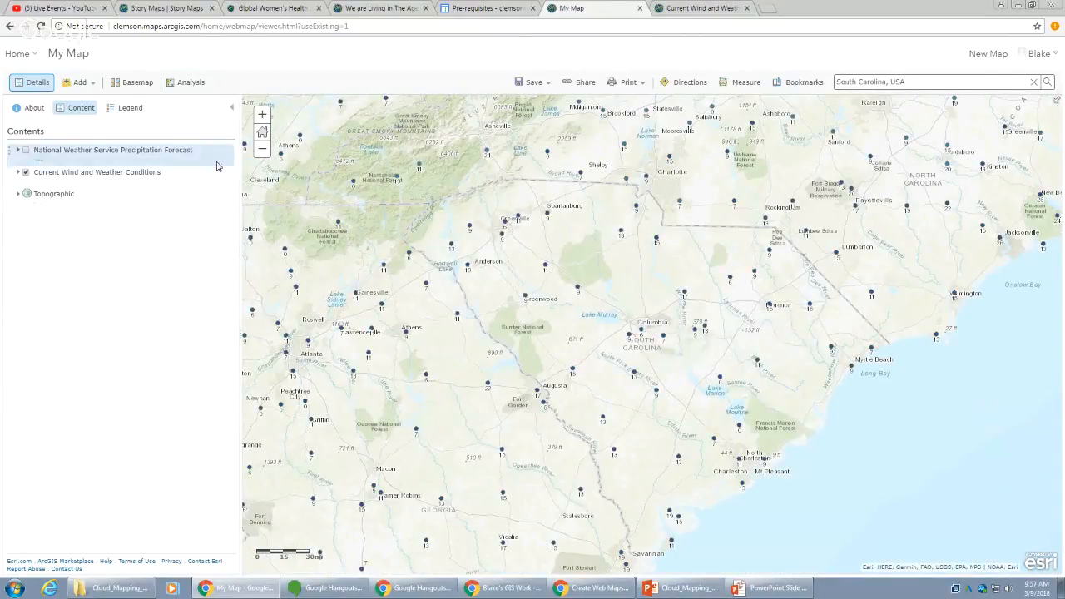
- Restyle Stations by Air Temperature (°F) with Counts and Amounts (Color), then dismiss the empty popup
click(17, 172)
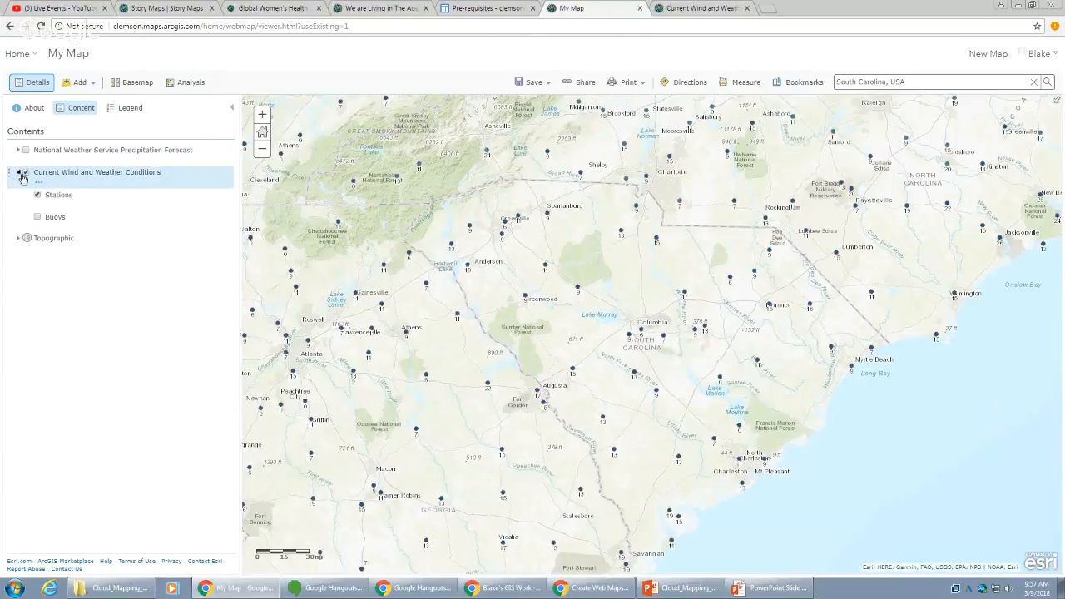
mouse_move(63, 207)
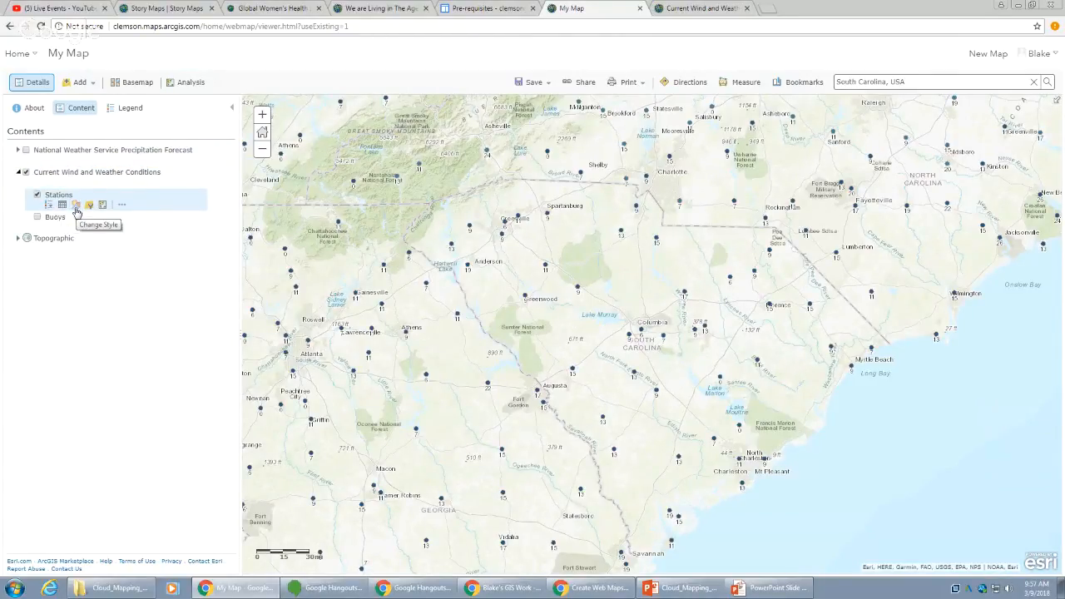
click(76, 210)
click(84, 164)
click(92, 184)
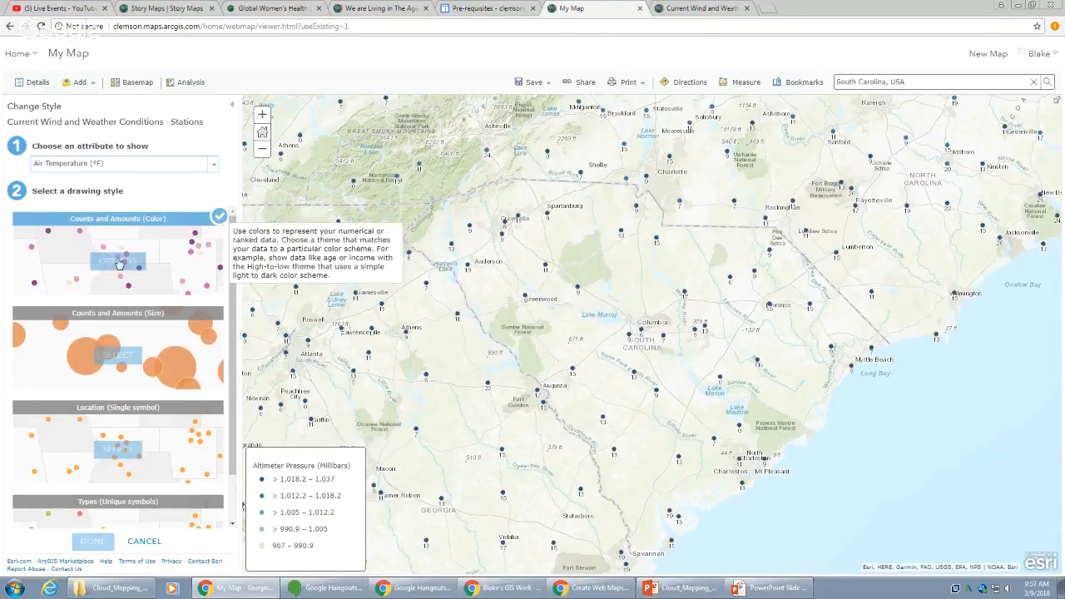
click(117, 354)
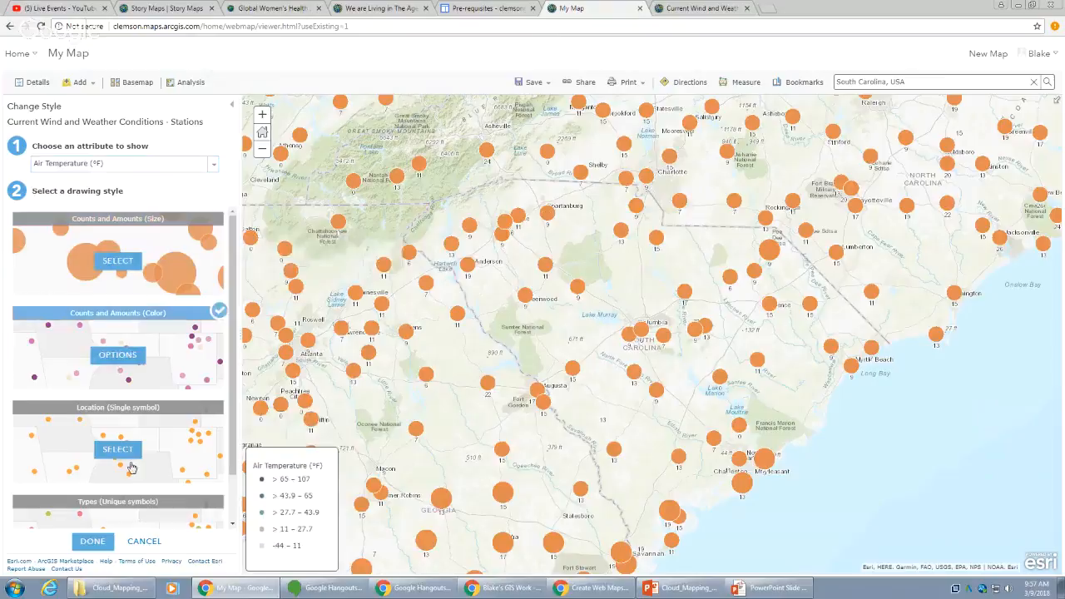
click(99, 546)
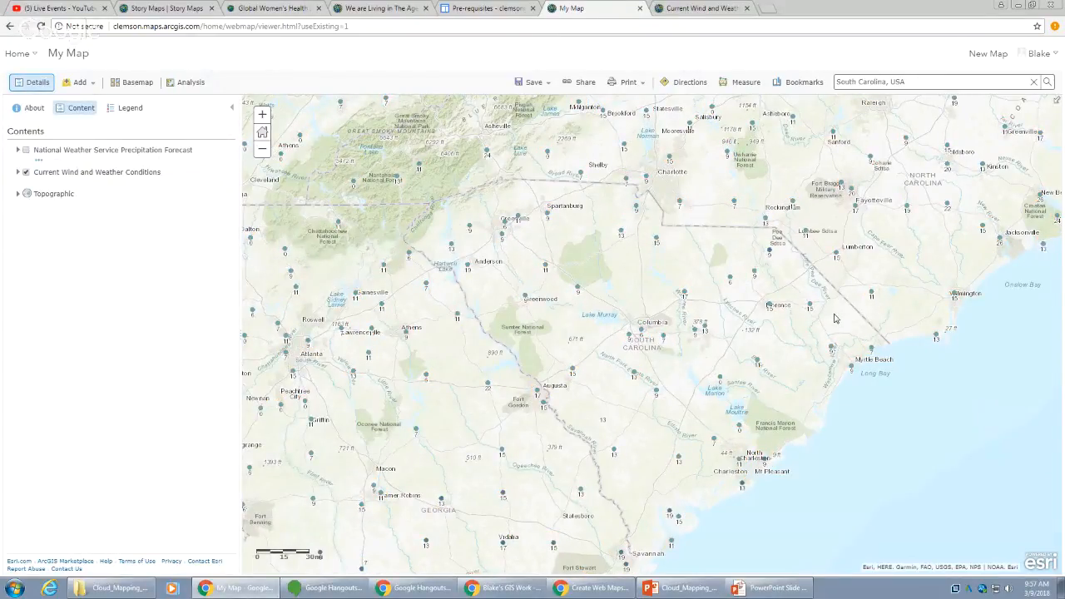
click(597, 251)
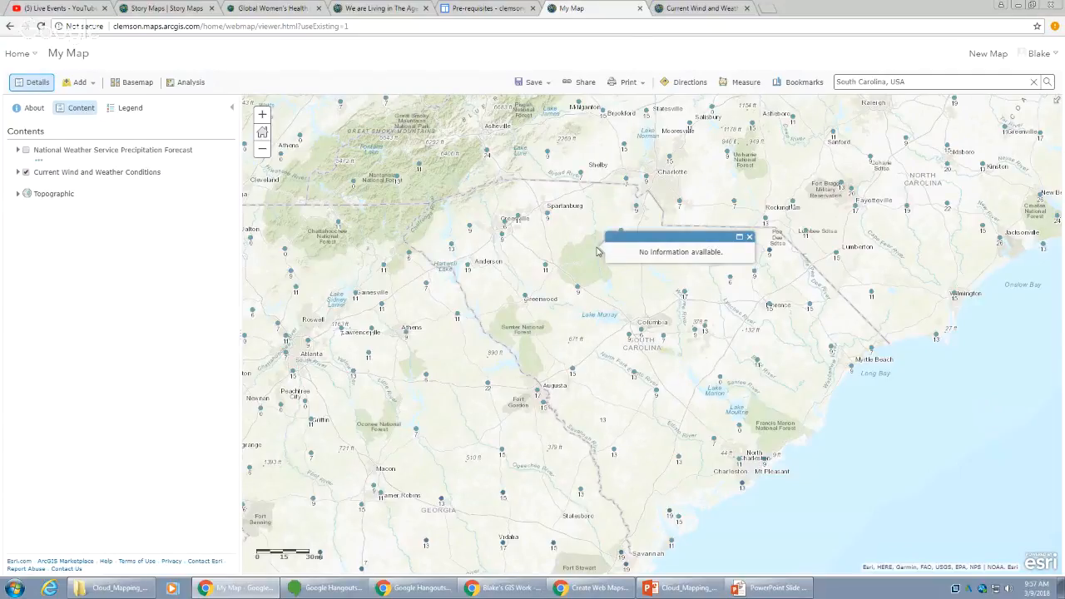
click(750, 237)
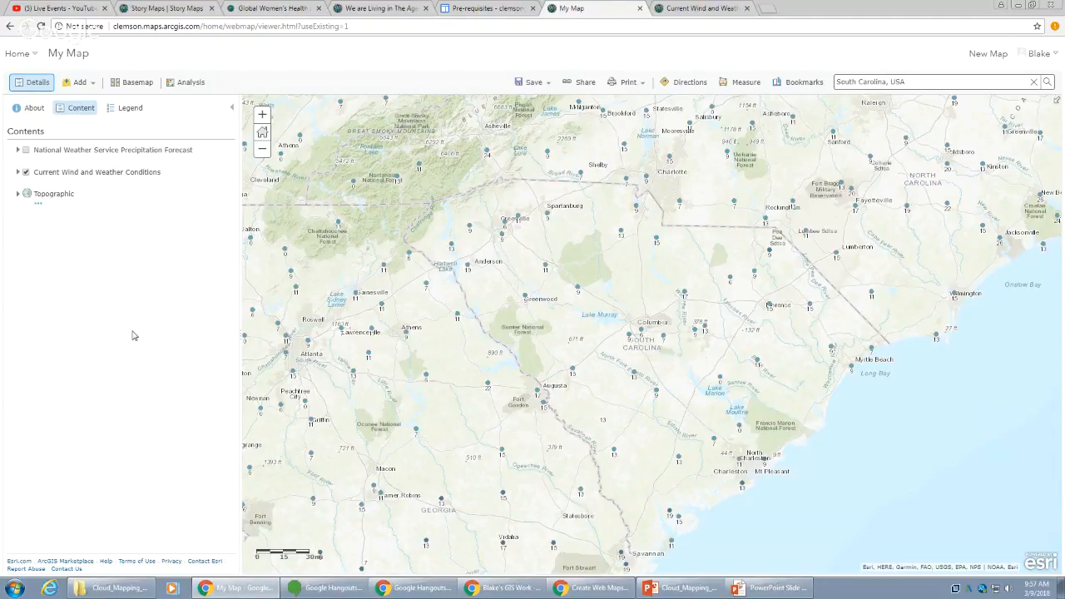
- Open Interpolate Points under Analyze Patterns with Current Wind and Weather Conditions-Stations as input
drag(353, 313, 347, 301)
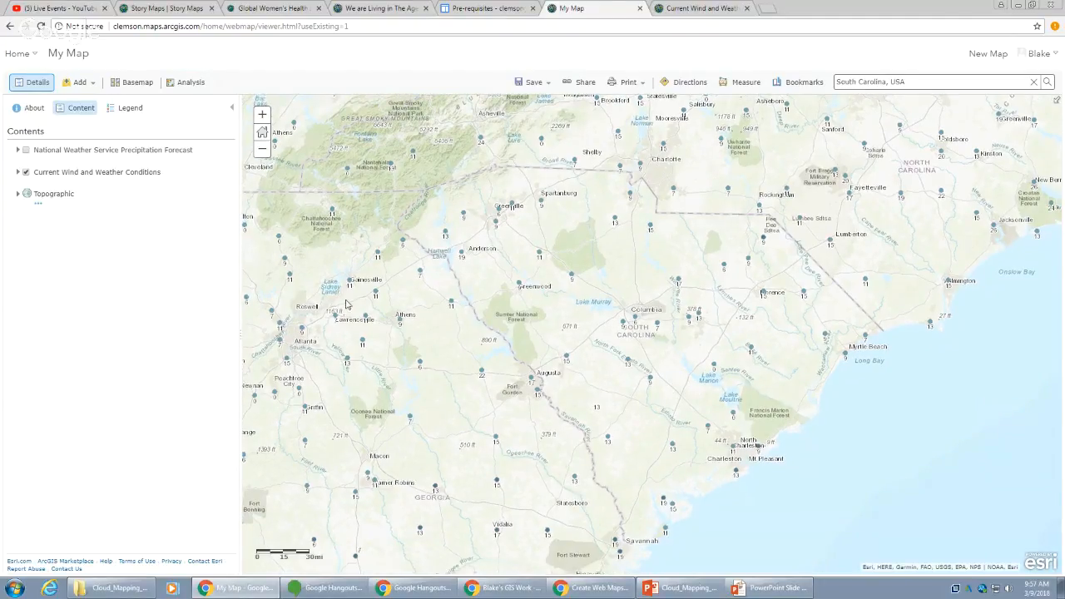
click(186, 84)
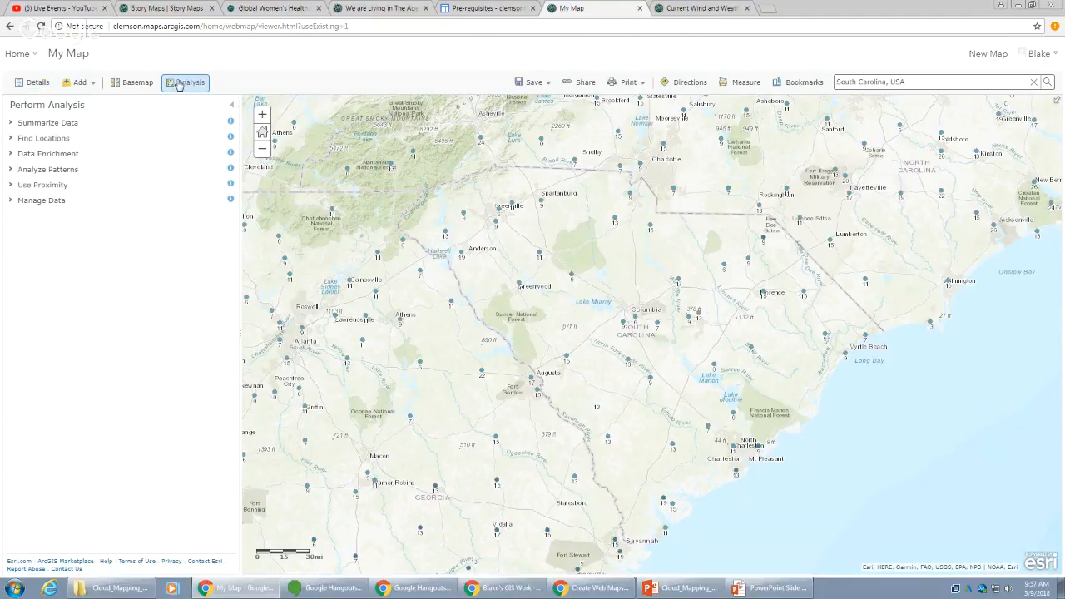
click(10, 171)
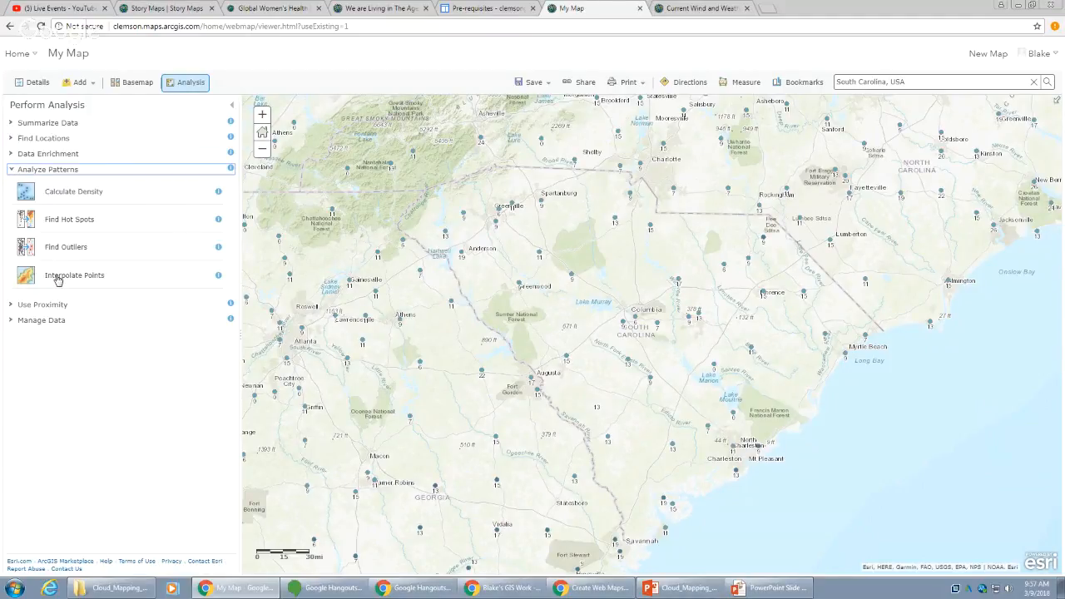
click(219, 278)
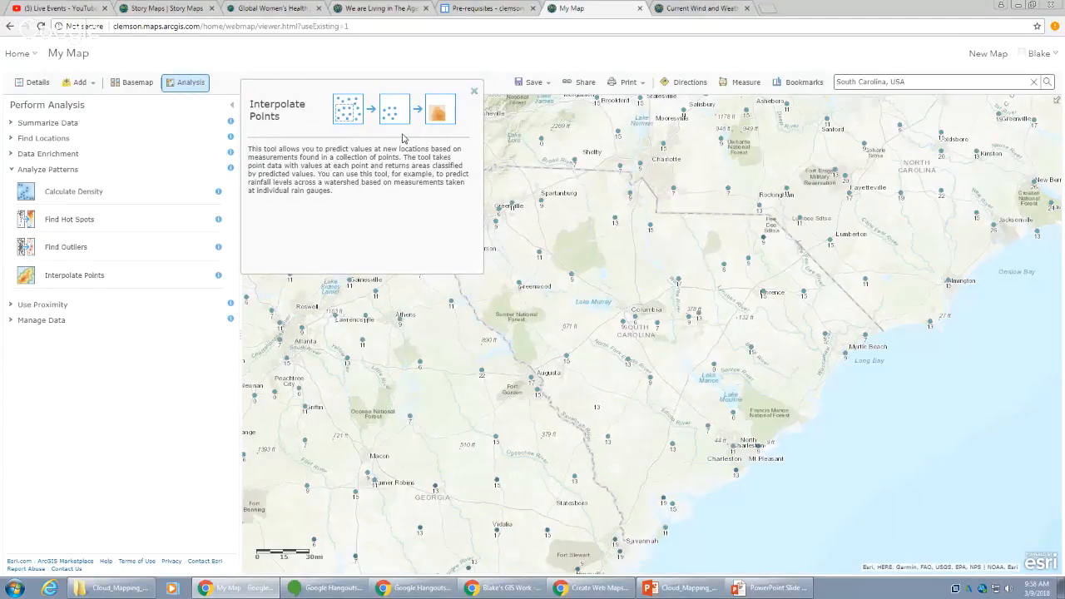
click(82, 279)
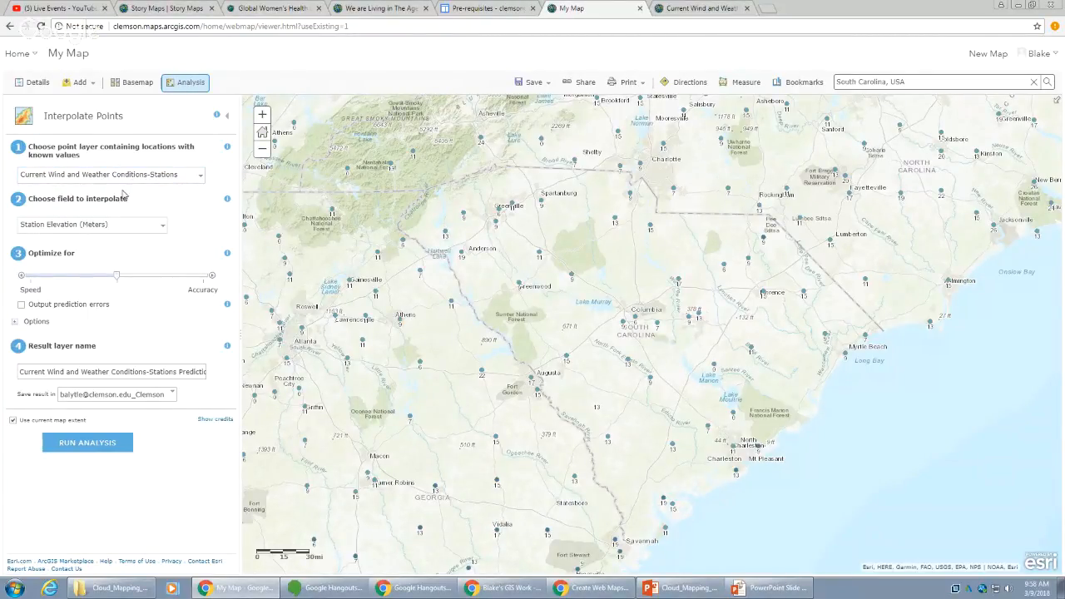
click(202, 177)
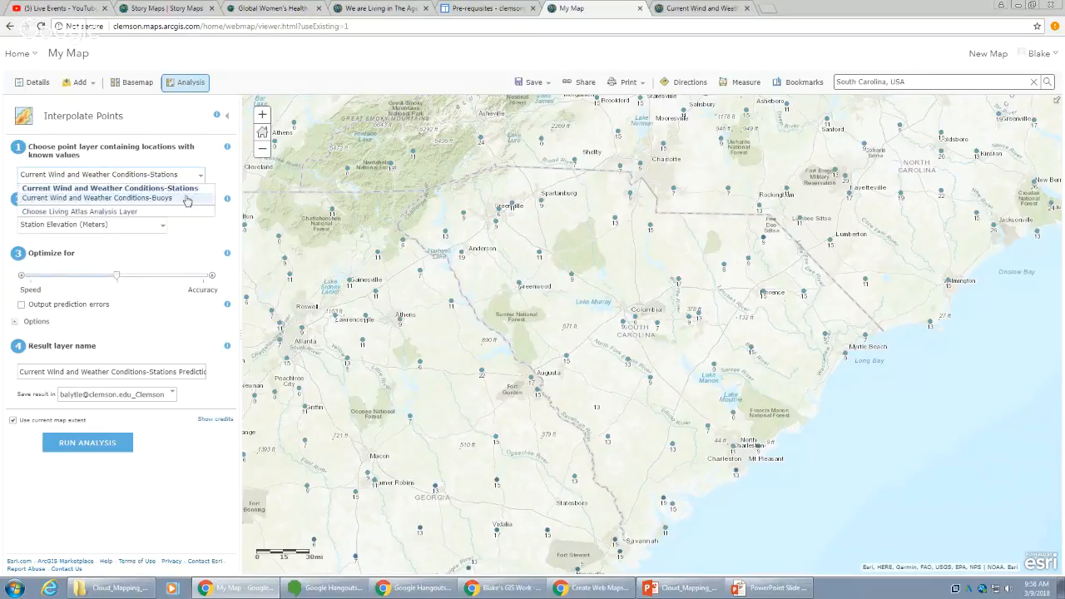
click(191, 189)
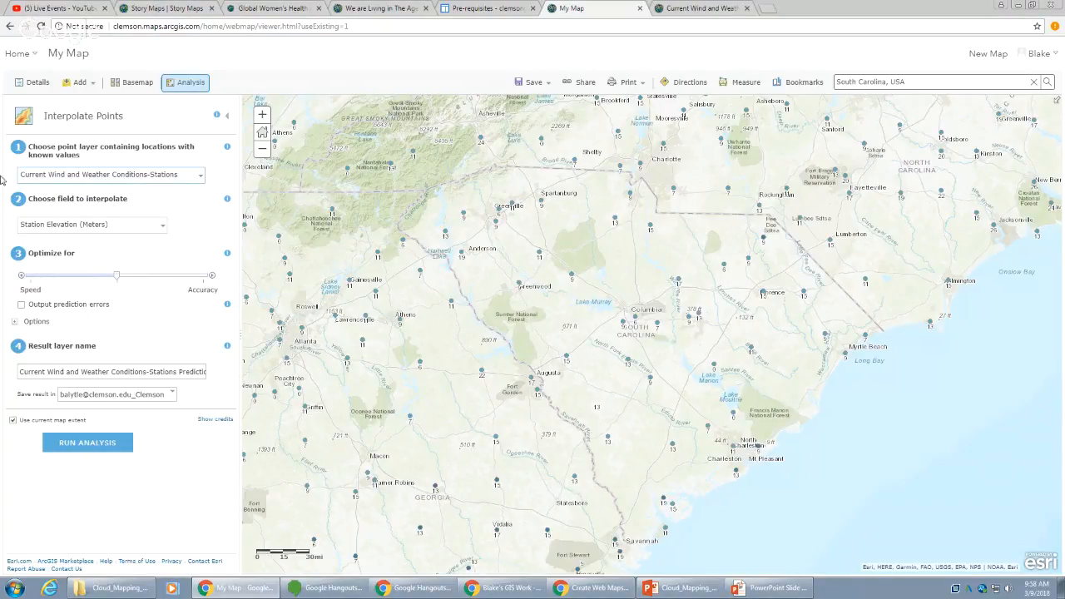
click(186, 85)
click(186, 86)
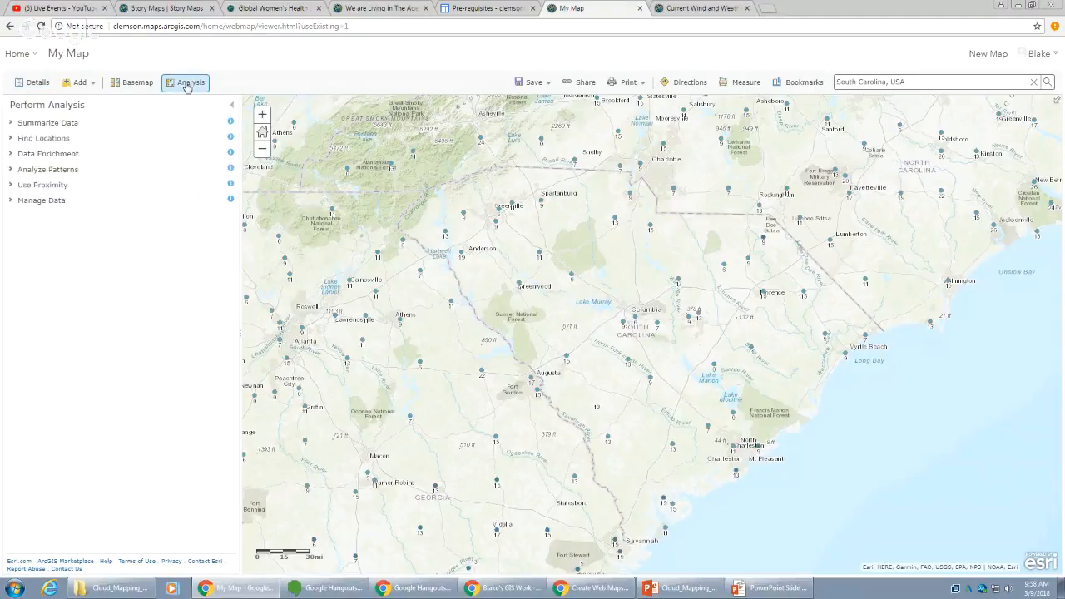
click(12, 171)
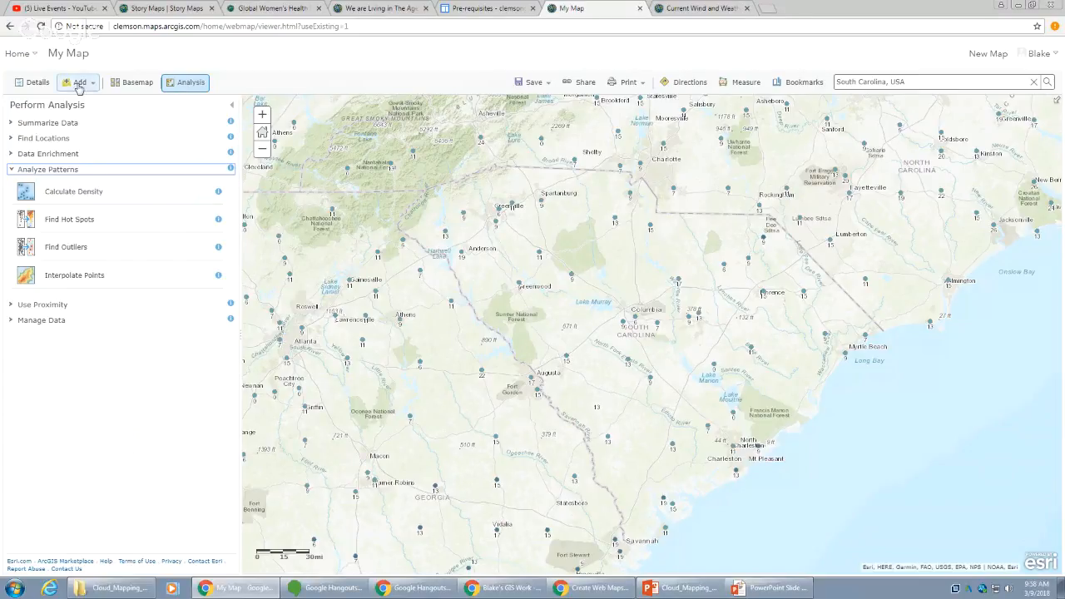
click(33, 82)
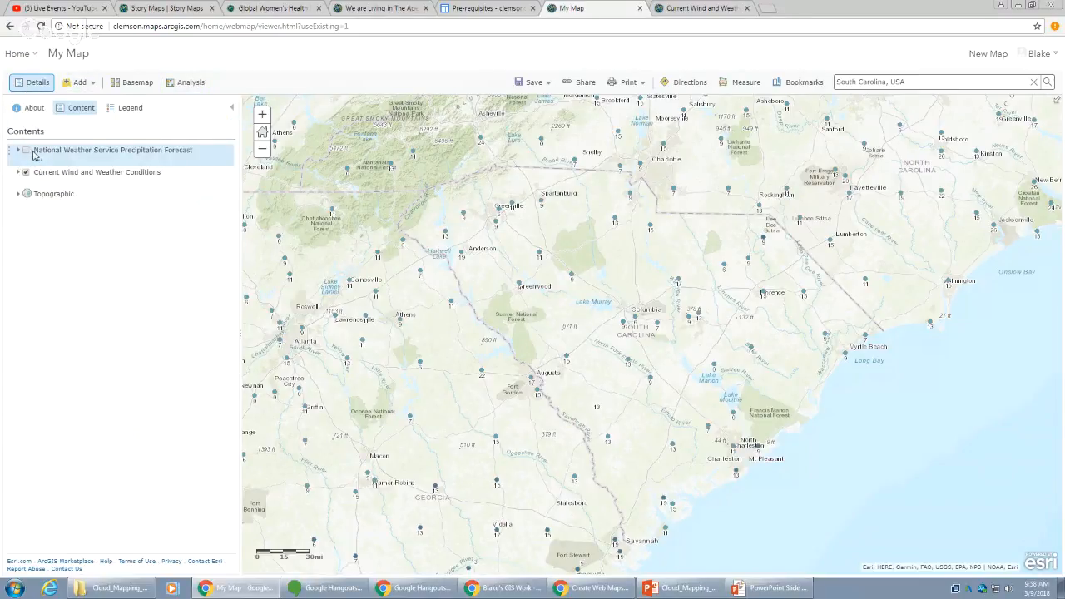
click(26, 151)
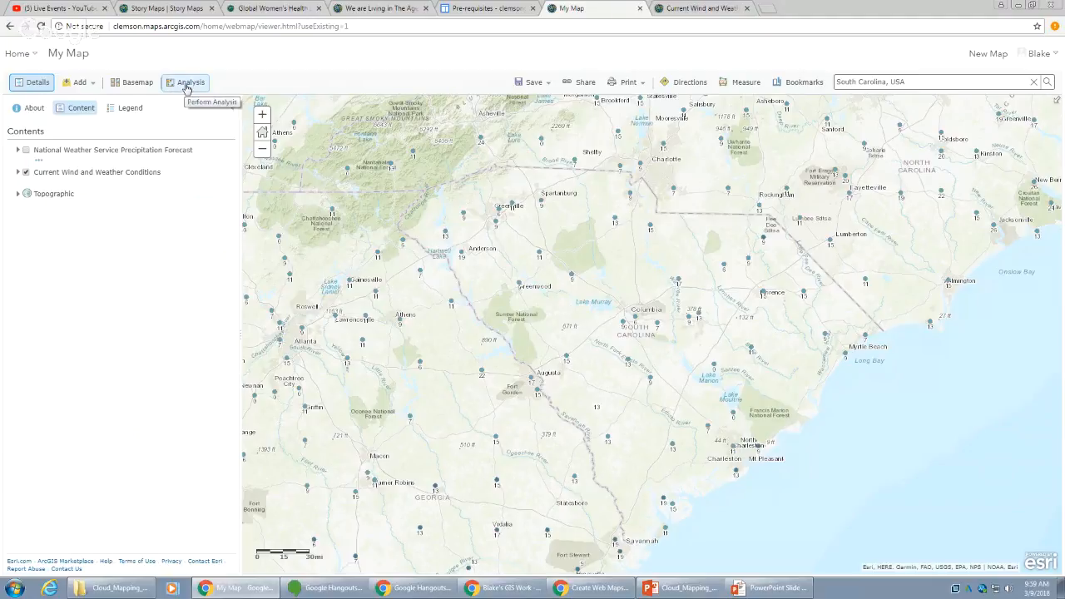
click(186, 87)
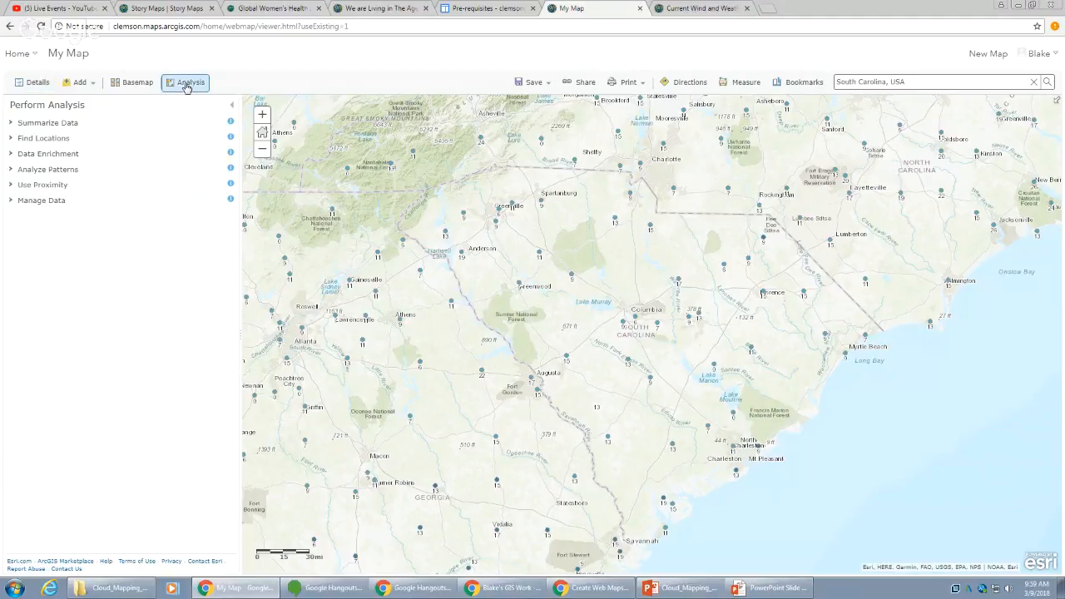
click(49, 171)
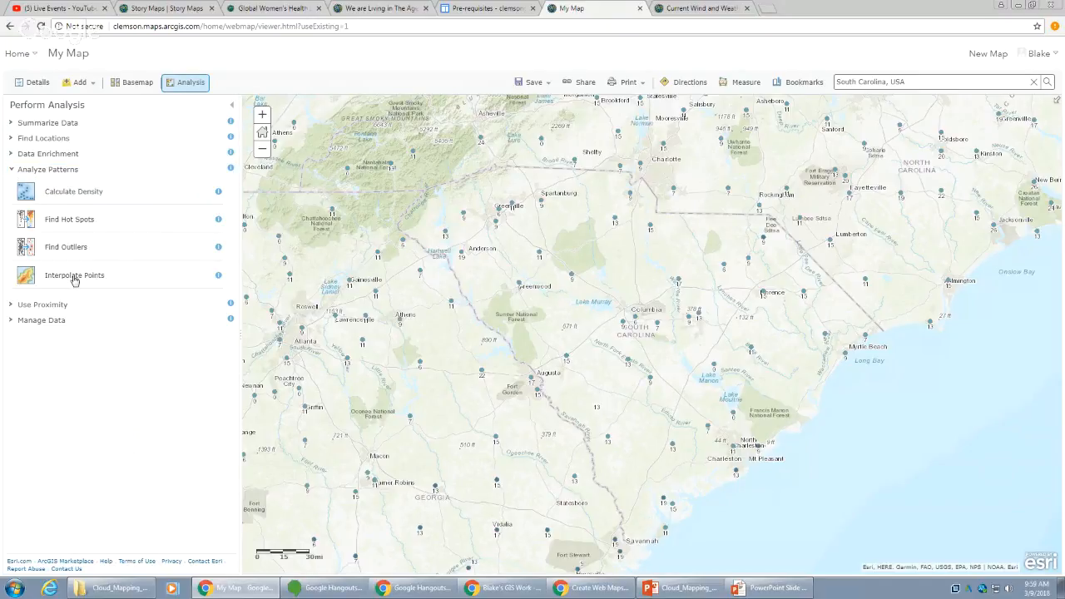
click(73, 277)
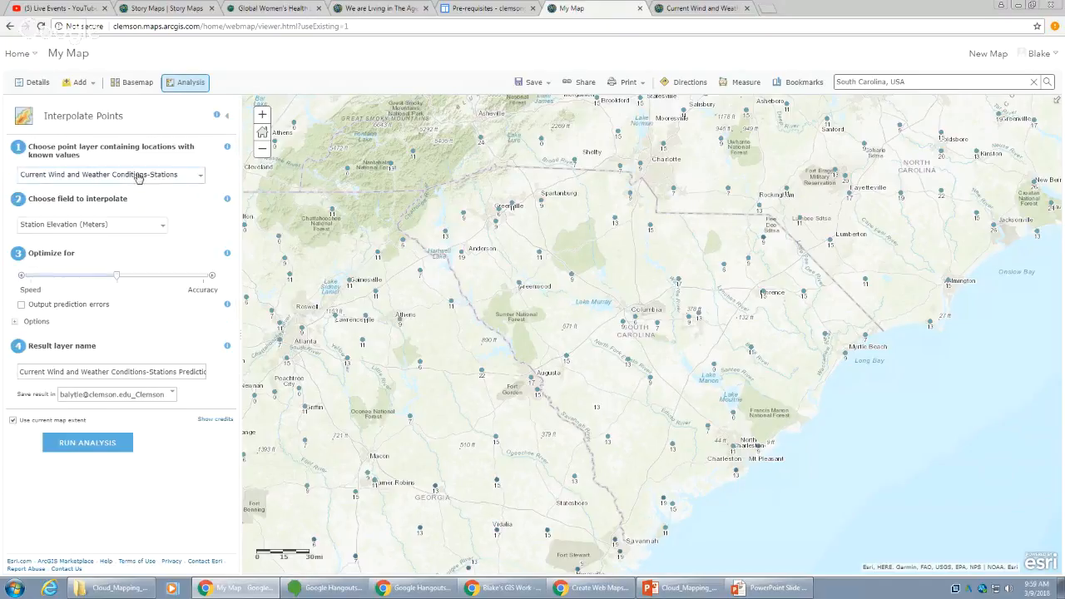
- Choose Air Temperature (°F) as the field to interpolate
click(163, 229)
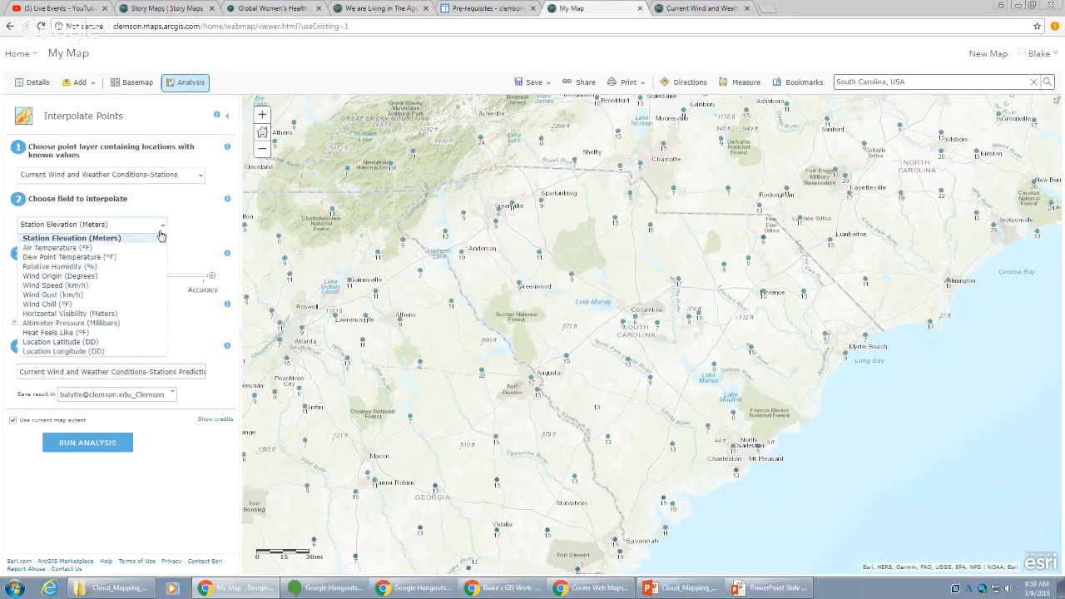
click(111, 248)
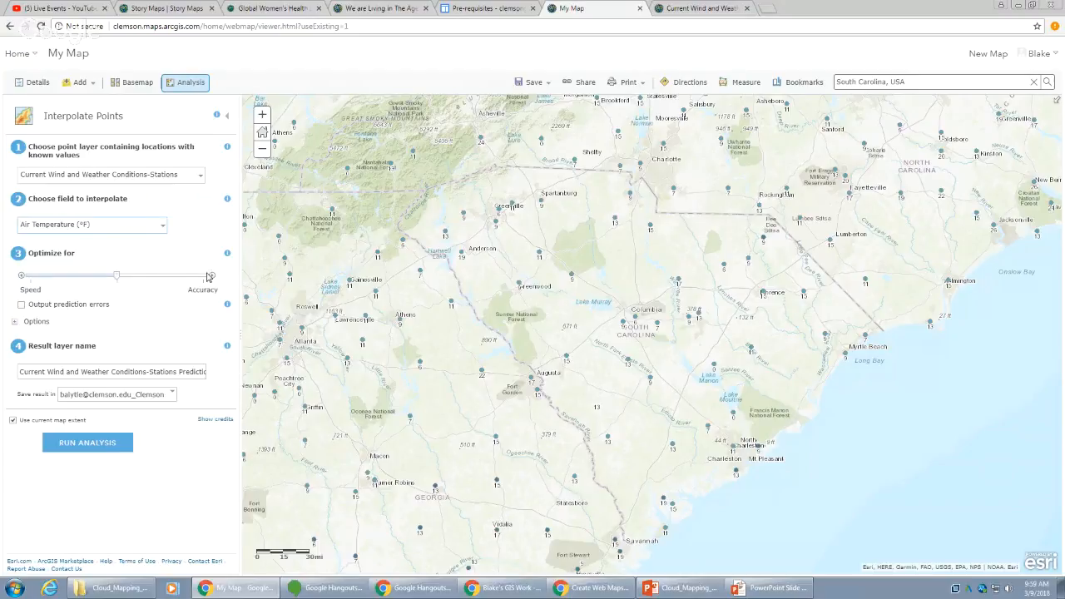
click(16, 322)
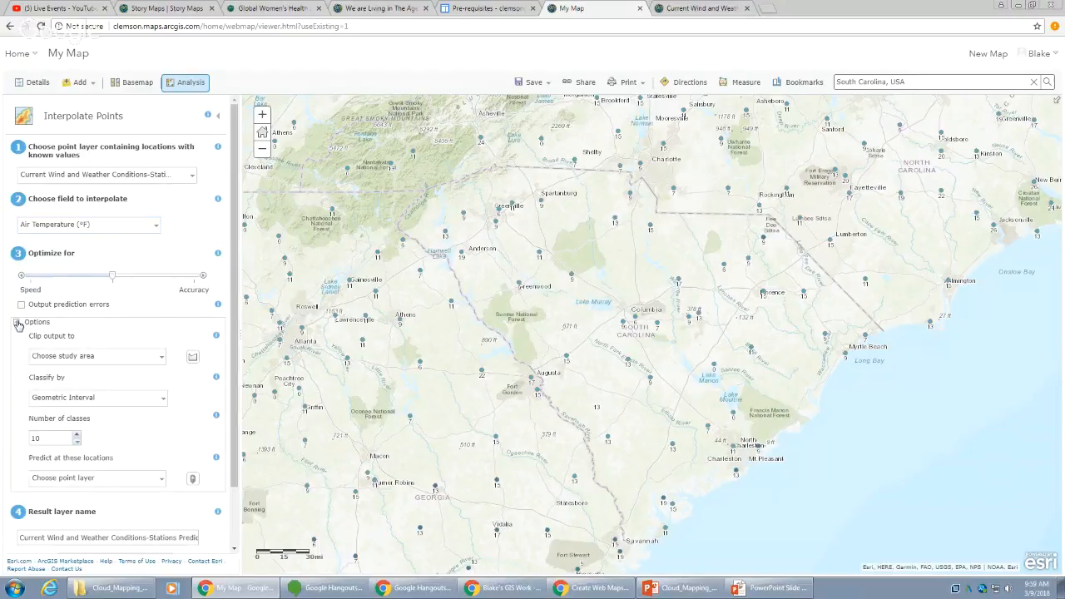
click(17, 323)
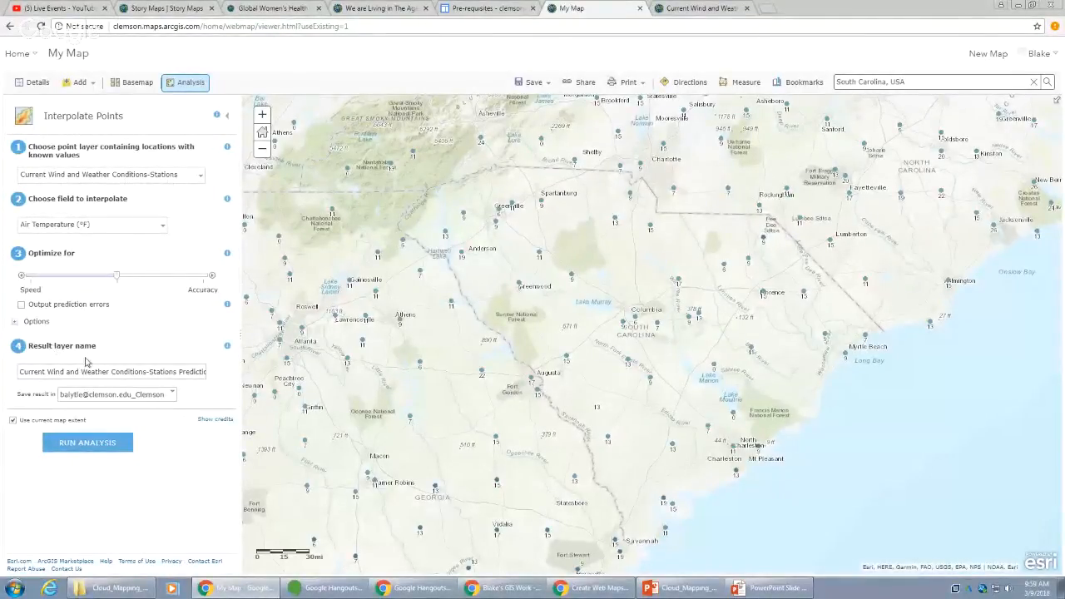
- Name the result layer Temperature_SC_Interpolated_BAL
drag(29, 372, 224, 376)
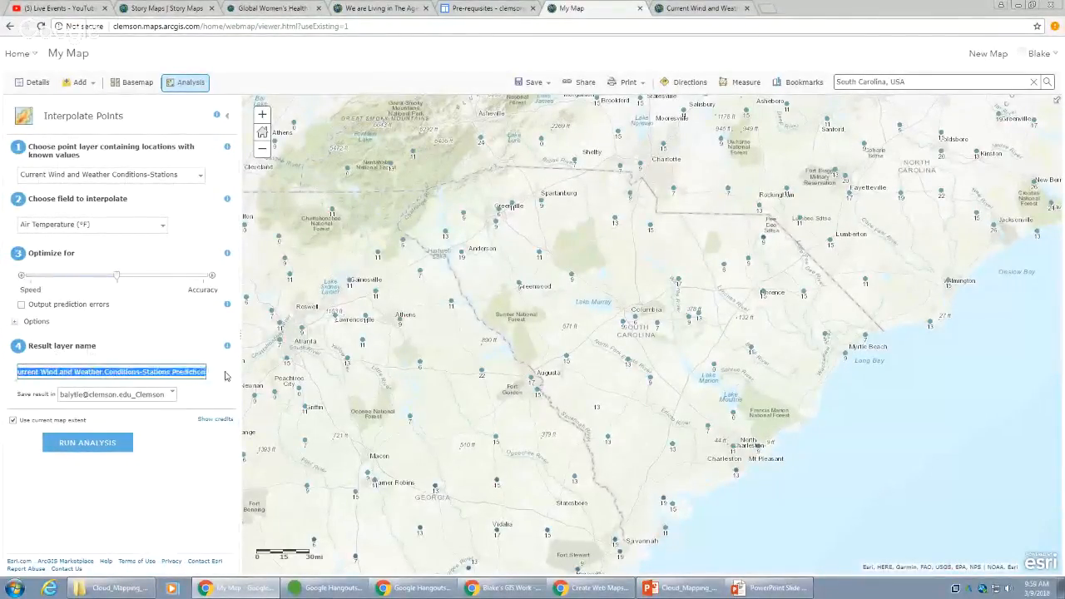
key(BackSpace)
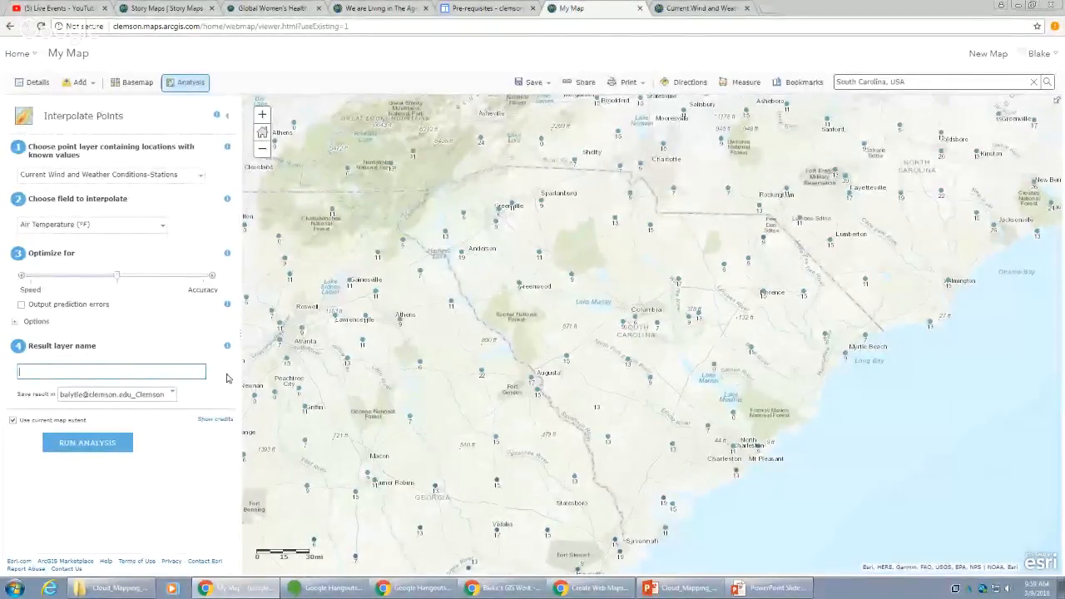
text(mperature_)
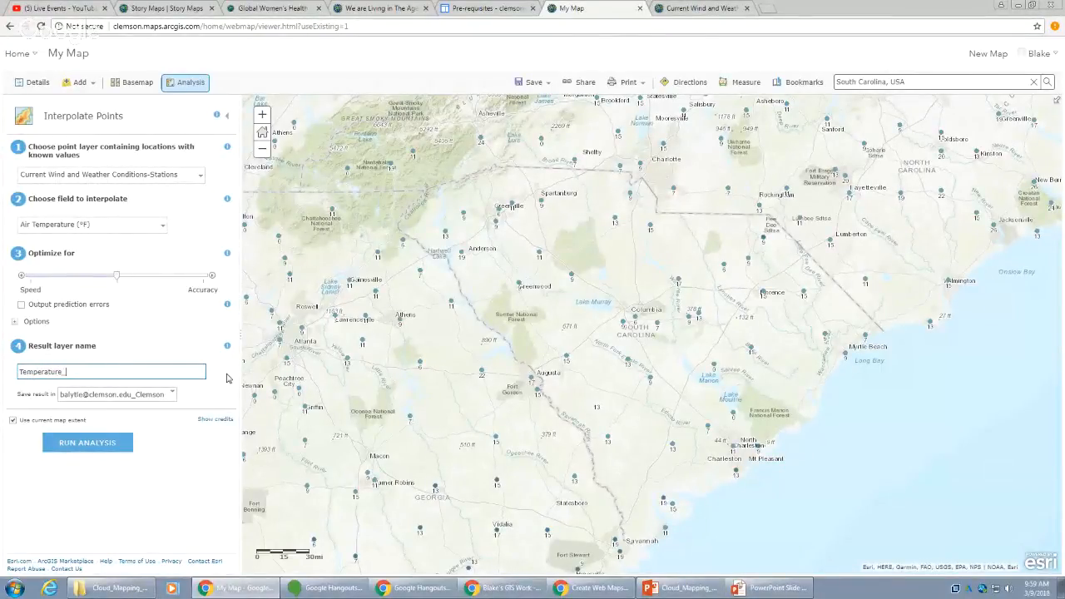
text(SC_Interpolated_BAL)
- Keep Use current map extent on and check the analysis credit cost
click(13, 421)
click(12, 421)
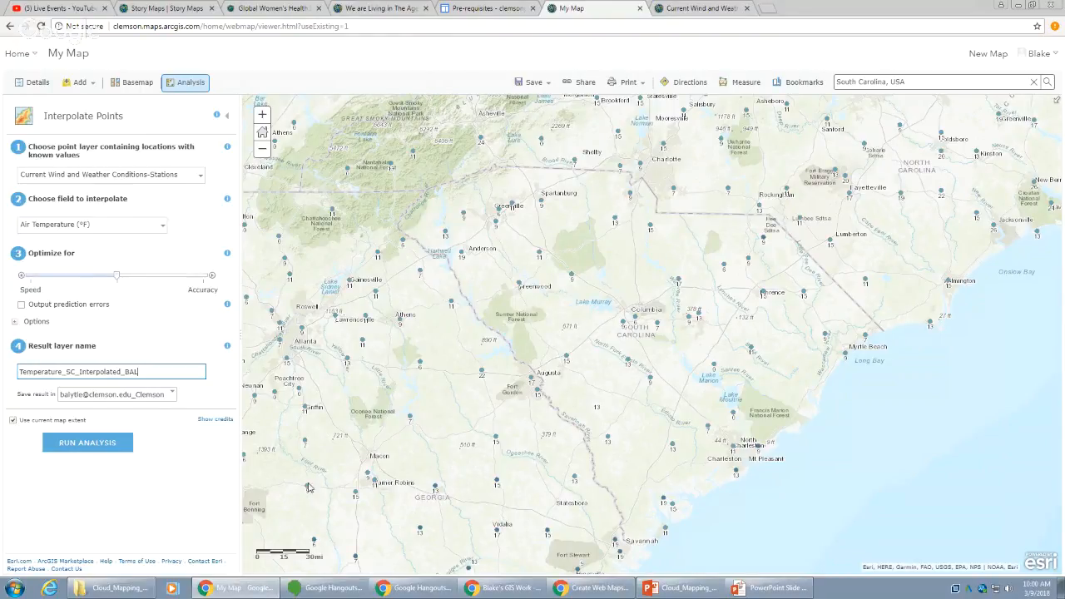
click(215, 419)
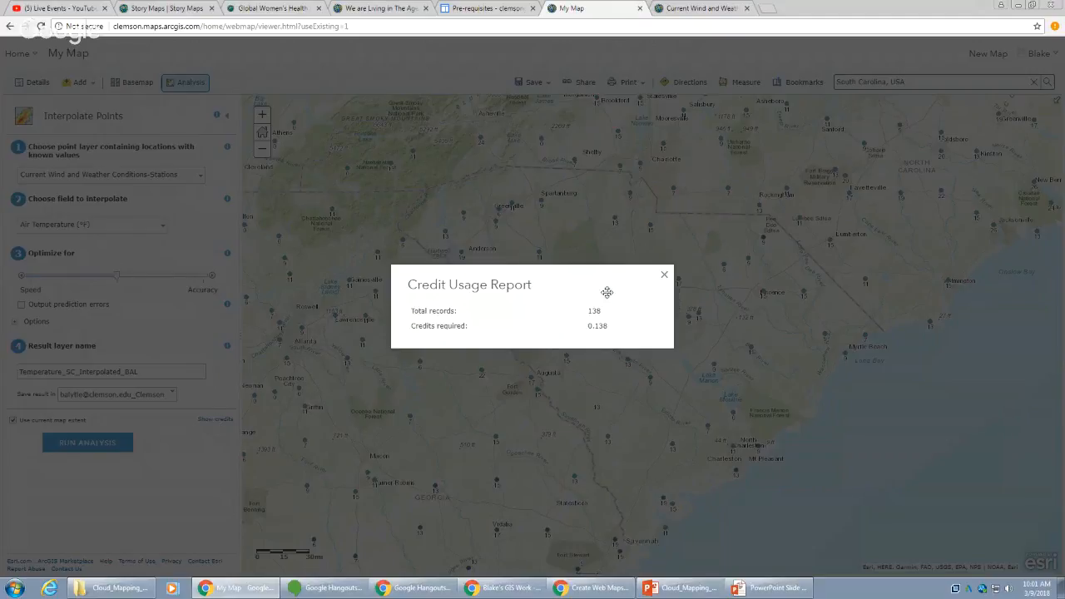
click(665, 276)
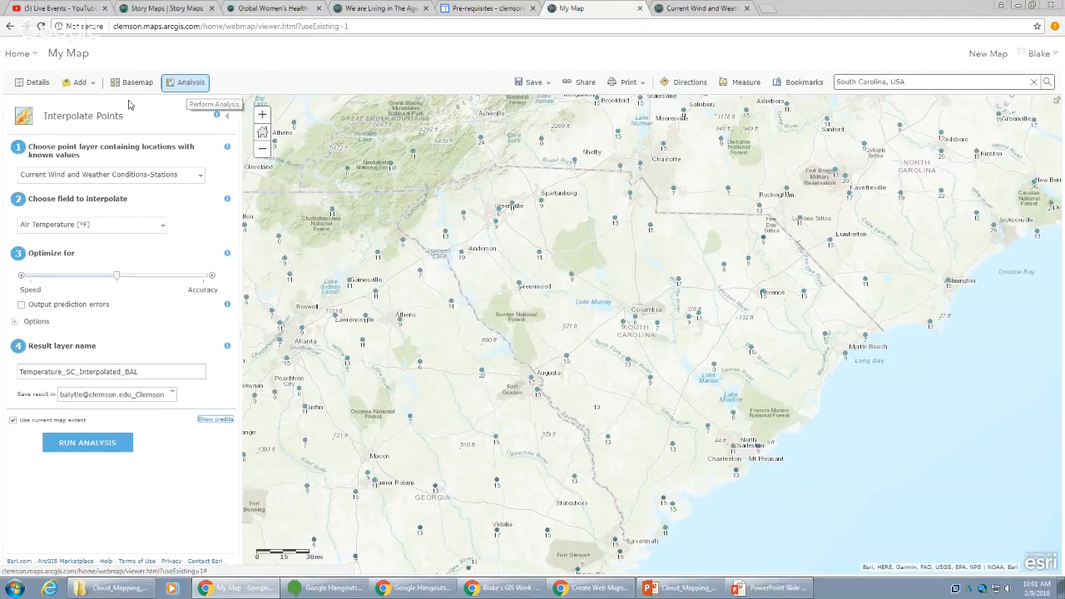
- Rerun Interpolate Points on Air Temperature (°F) with result name SC_Temperature_Interpolated_BAL
click(183, 86)
click(183, 87)
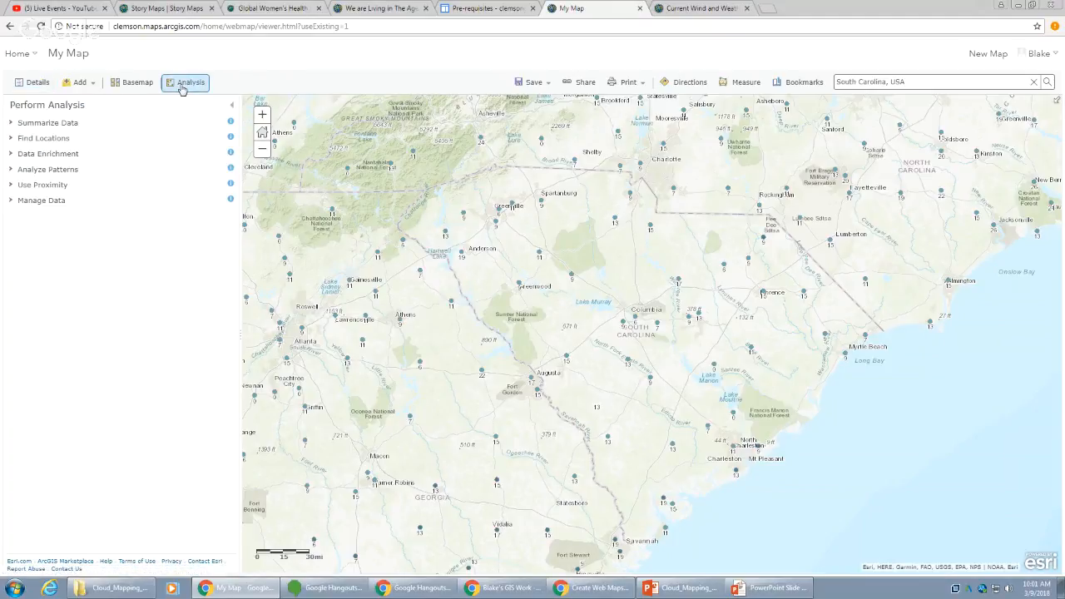
click(58, 169)
click(53, 277)
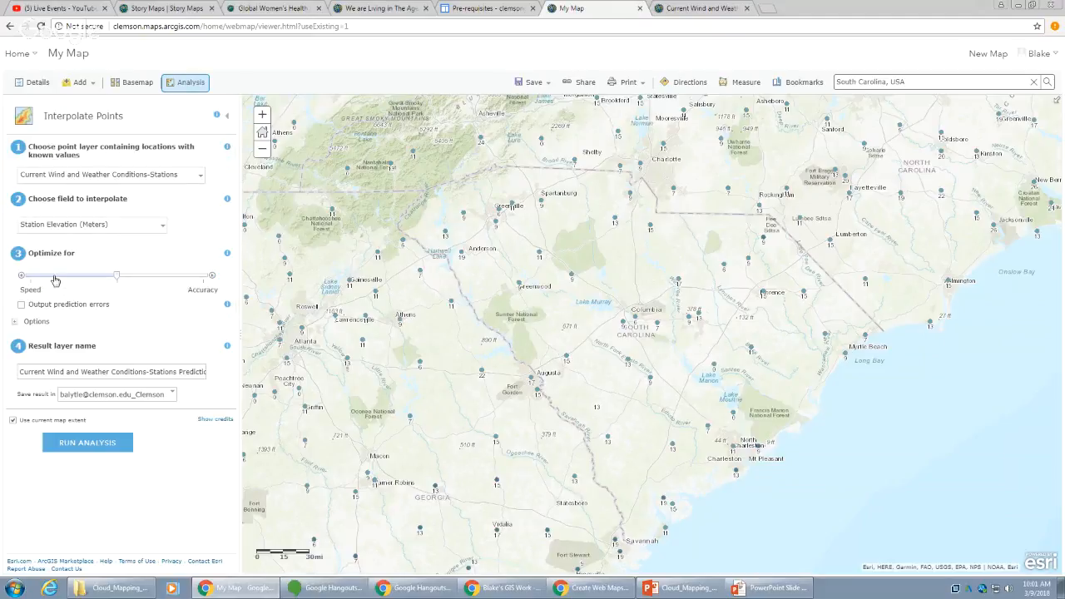
click(158, 232)
click(154, 249)
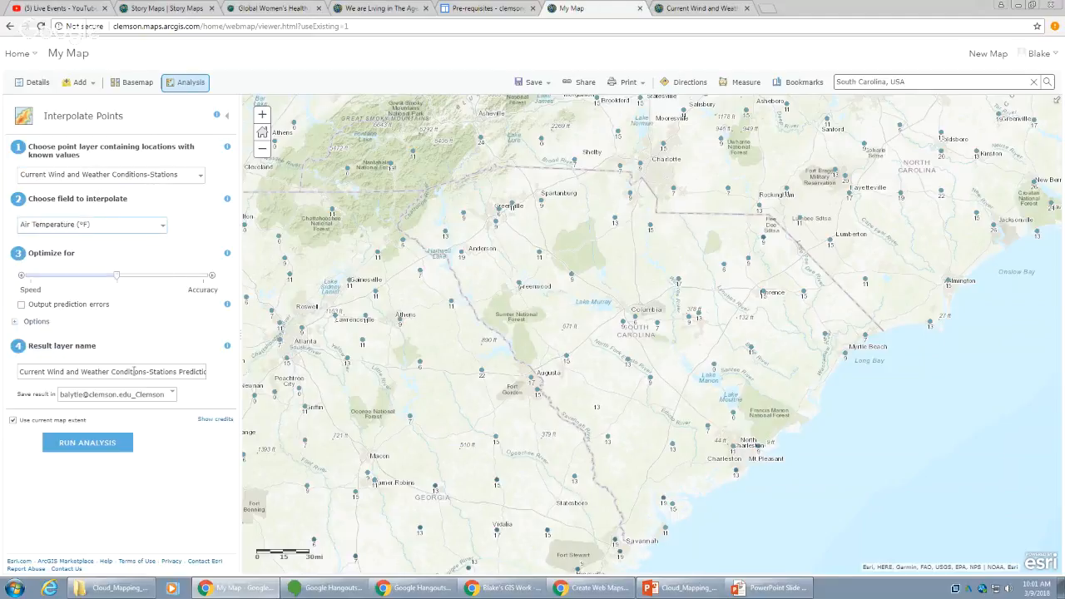
triple_click(134, 372)
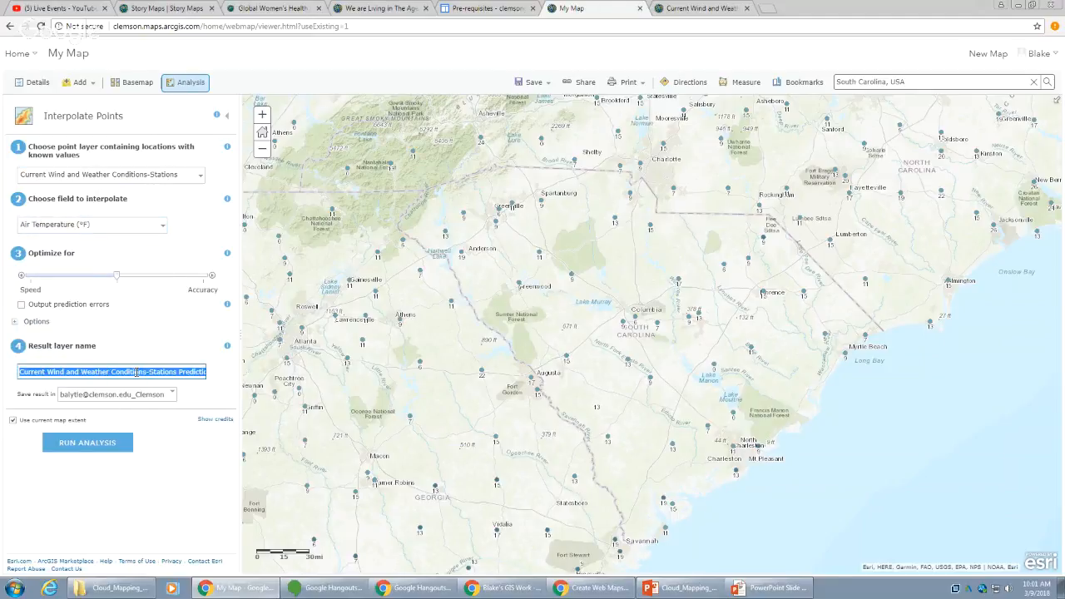
text(SC_Tem)
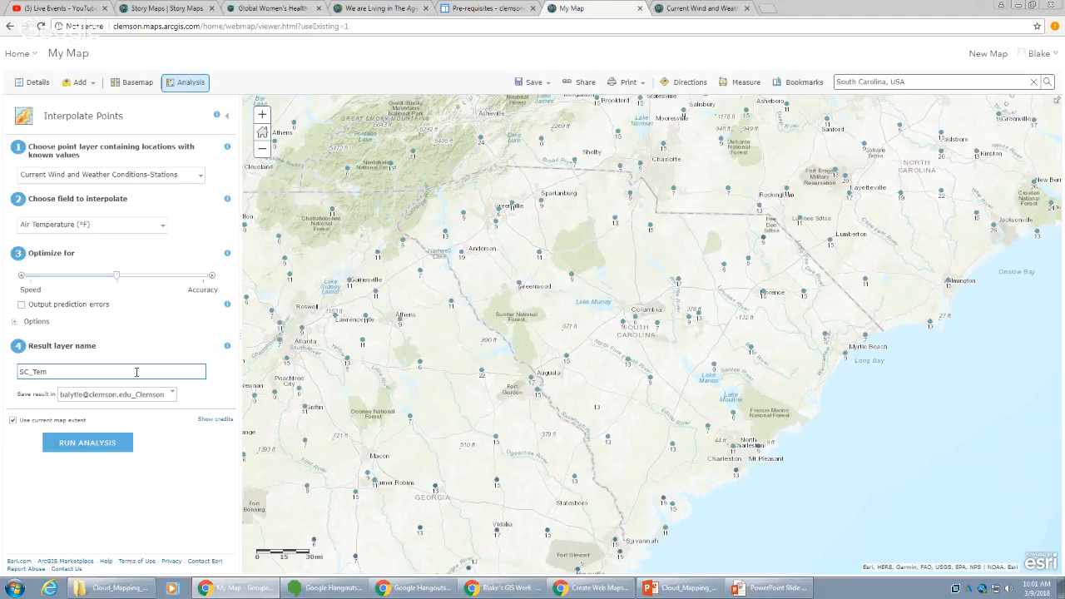
text(perature_Interpolated_BAL)
click(124, 444)
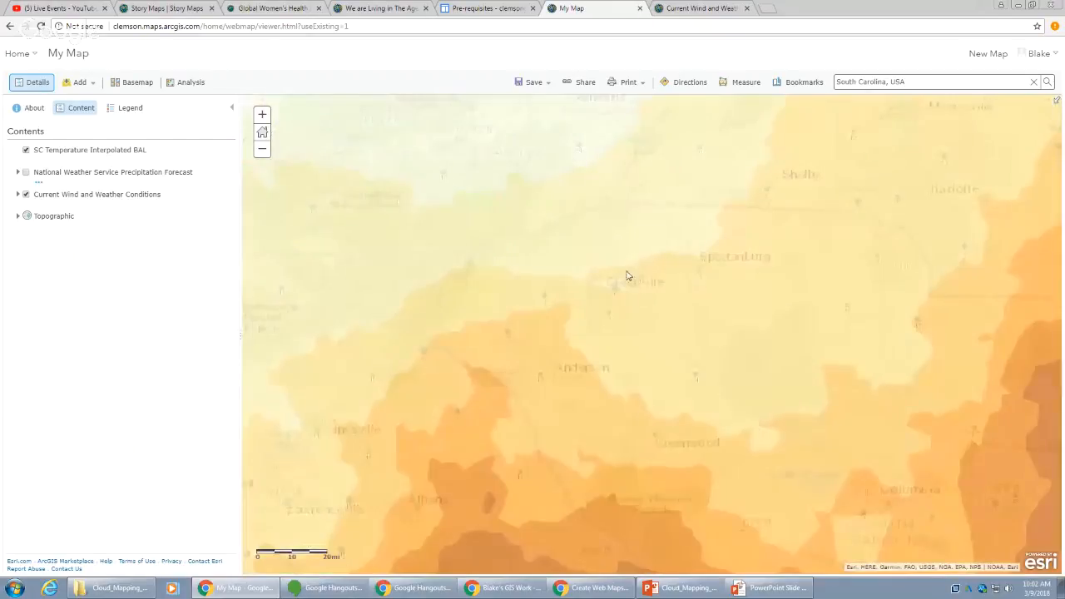
scroll(751, 356, up, 3)
scroll(752, 355, down, 3)
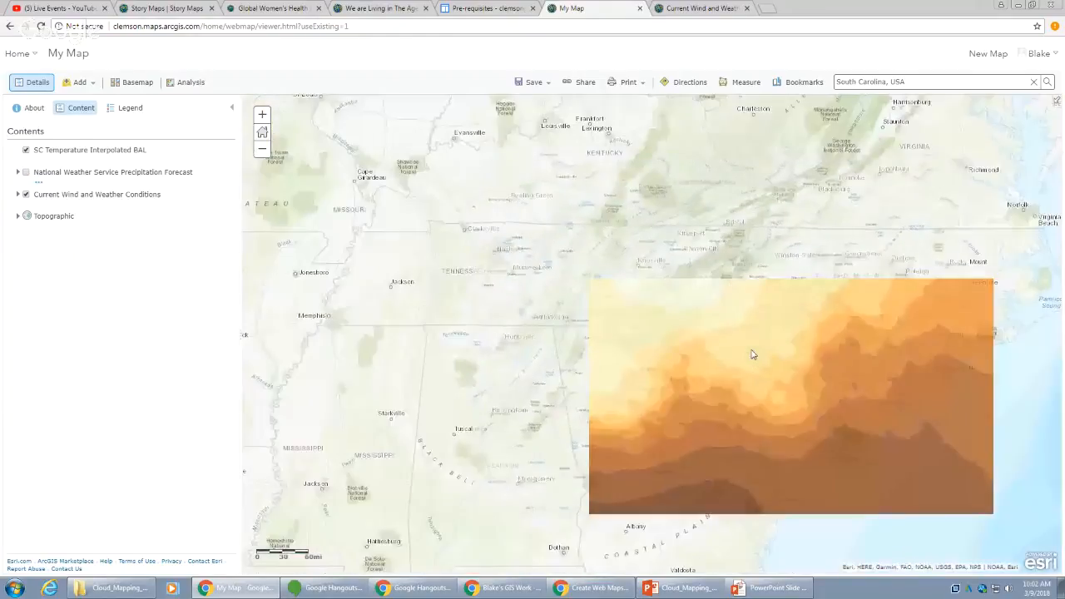
drag(865, 425, 855, 419)
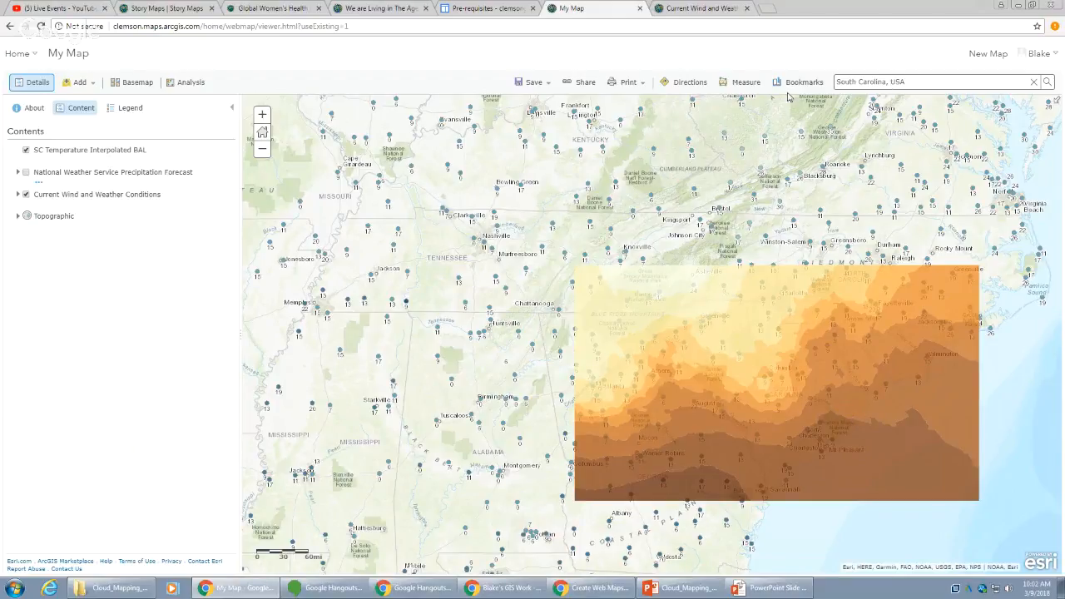
click(132, 108)
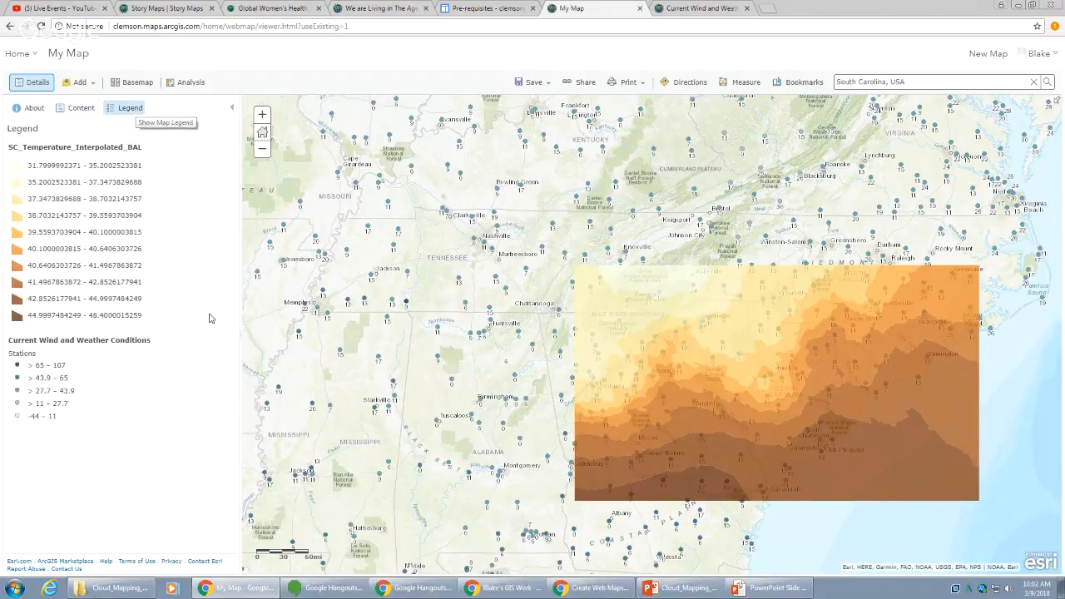
drag(837, 350, 761, 314)
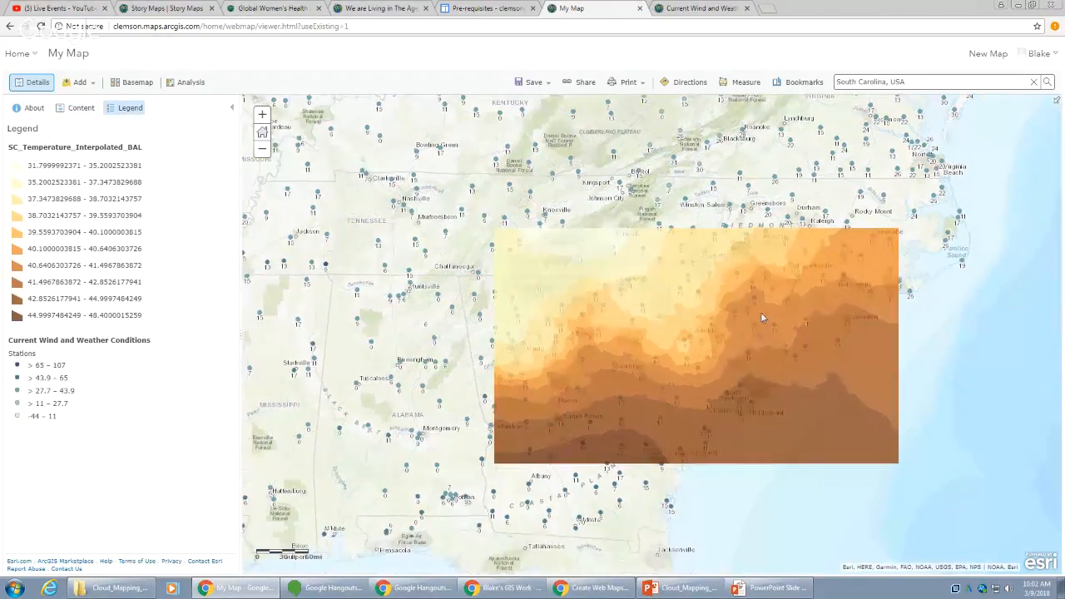
scroll(710, 322, up, 1)
scroll(711, 321, down, 1)
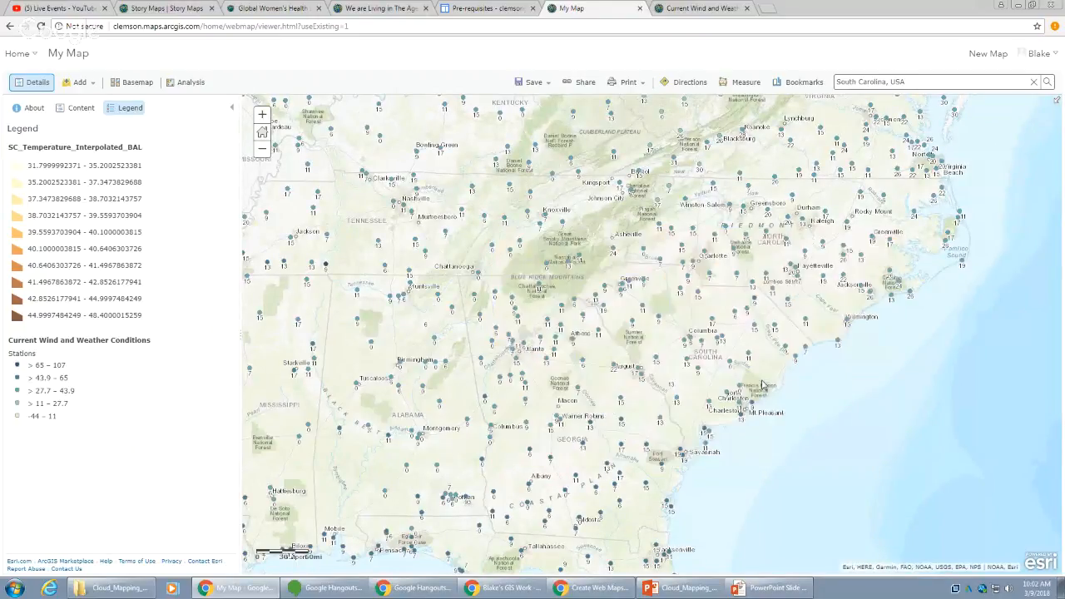
scroll(762, 385, up, 1)
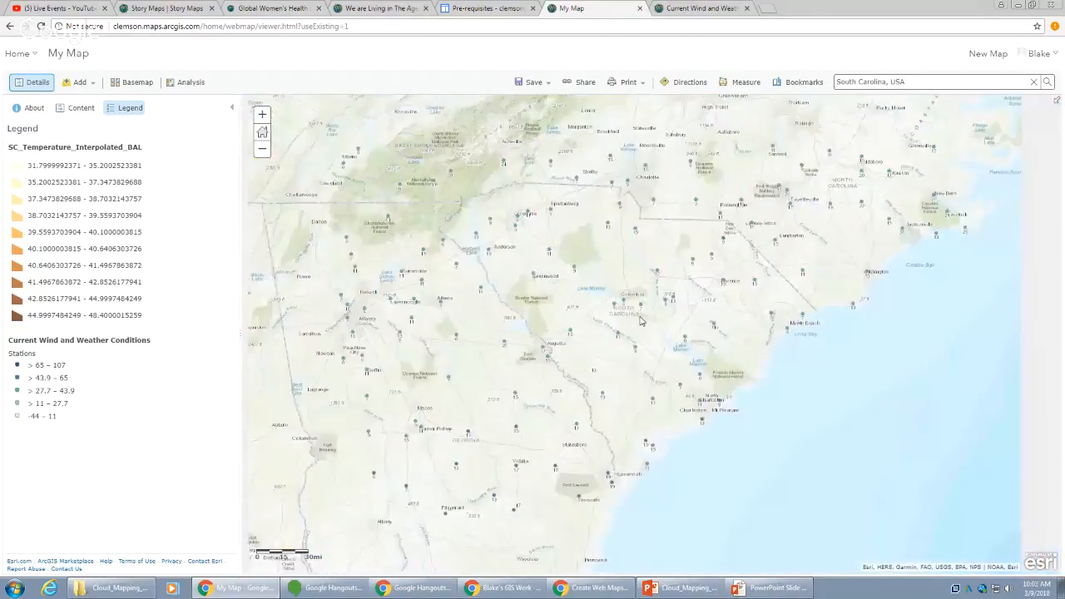
scroll(670, 320, up, 1)
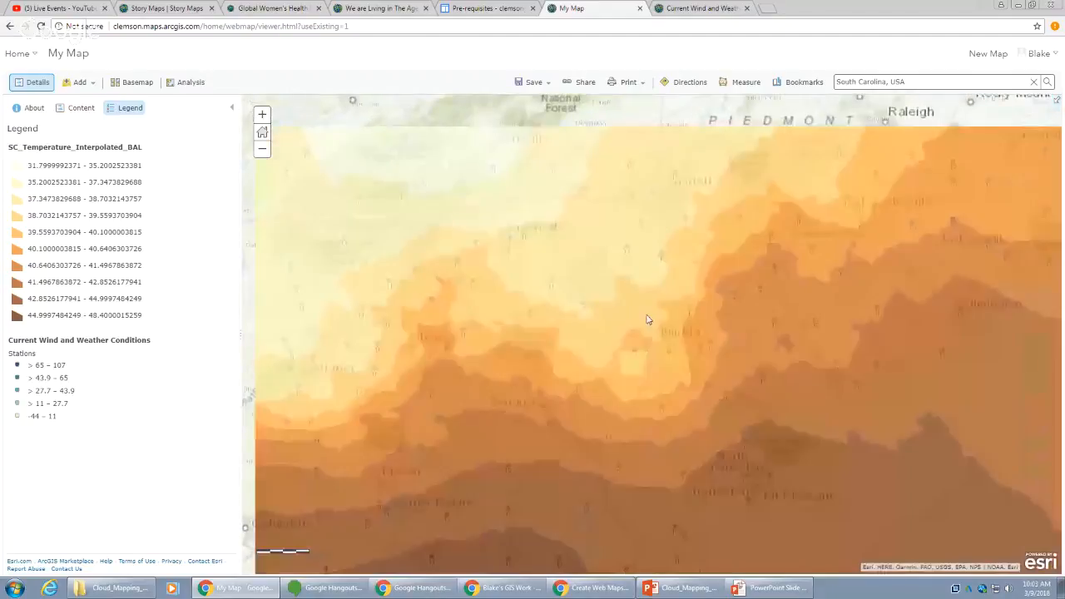
drag(616, 316, 620, 264)
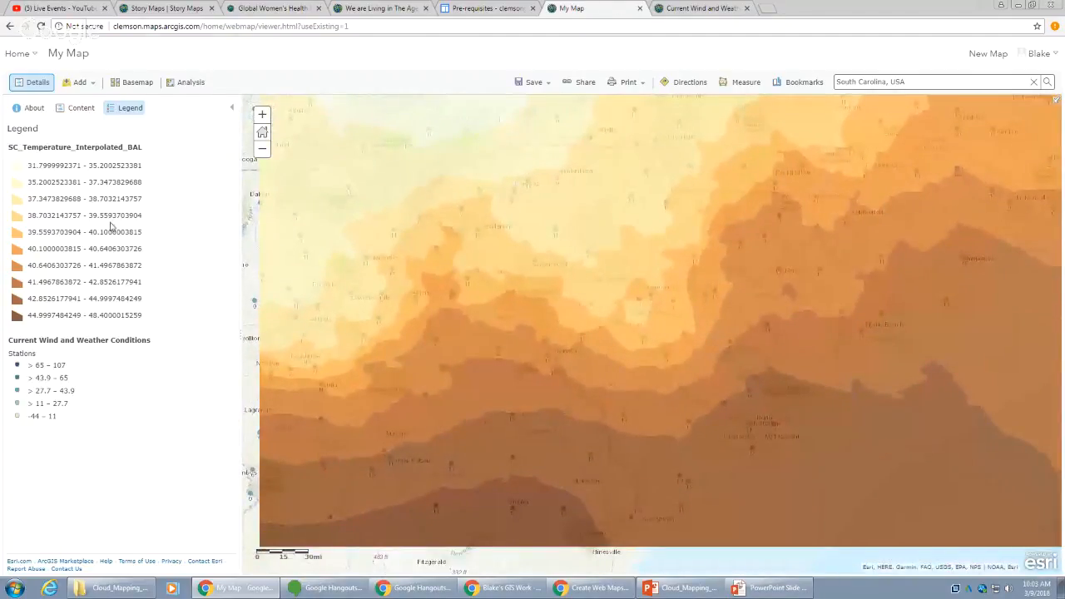
click(80, 110)
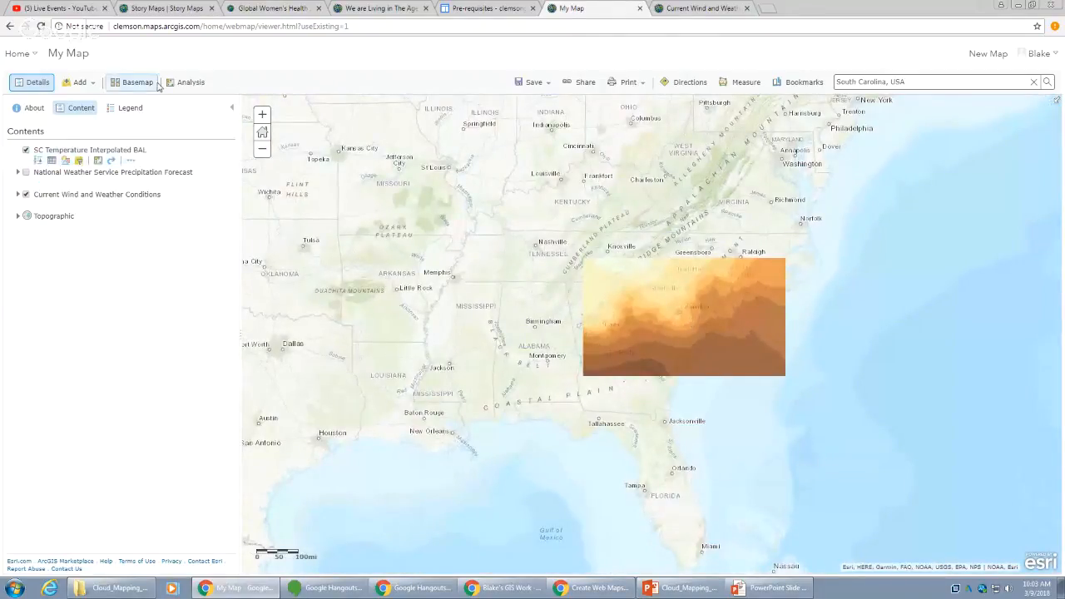
click(189, 82)
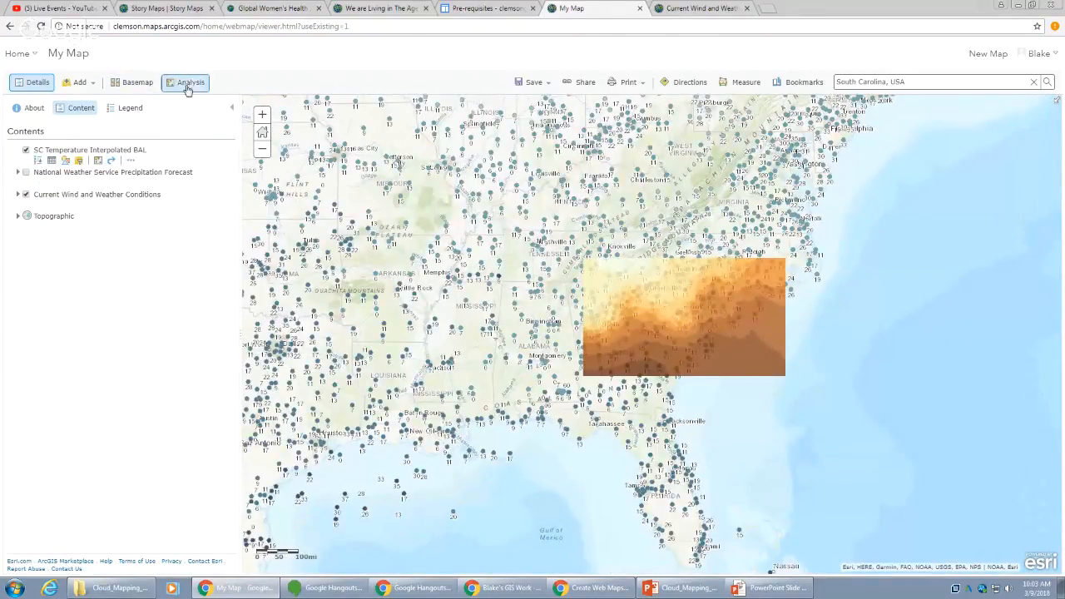
click(35, 172)
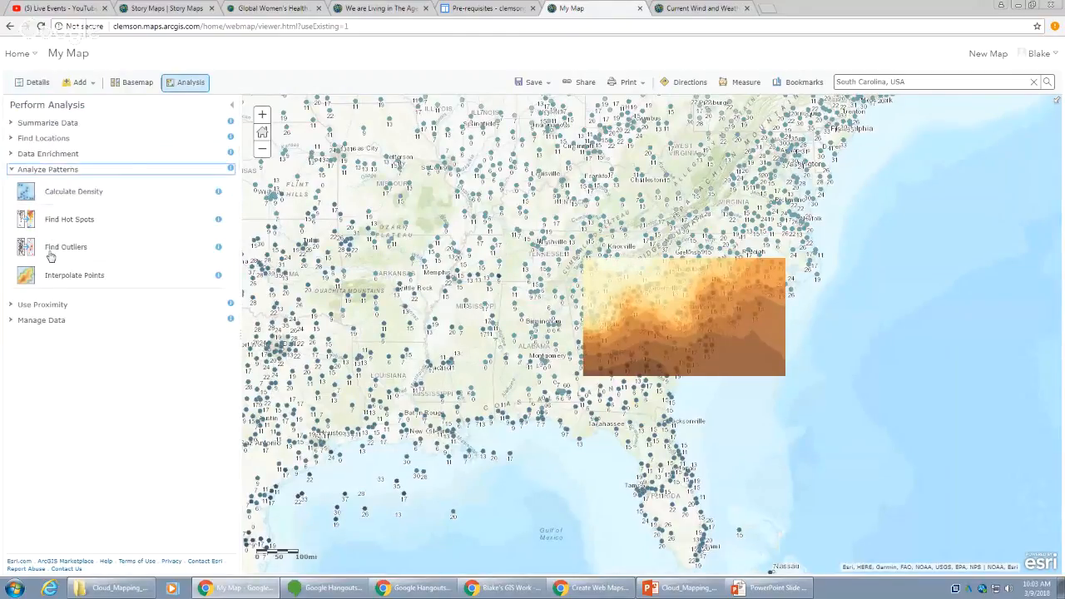
click(50, 272)
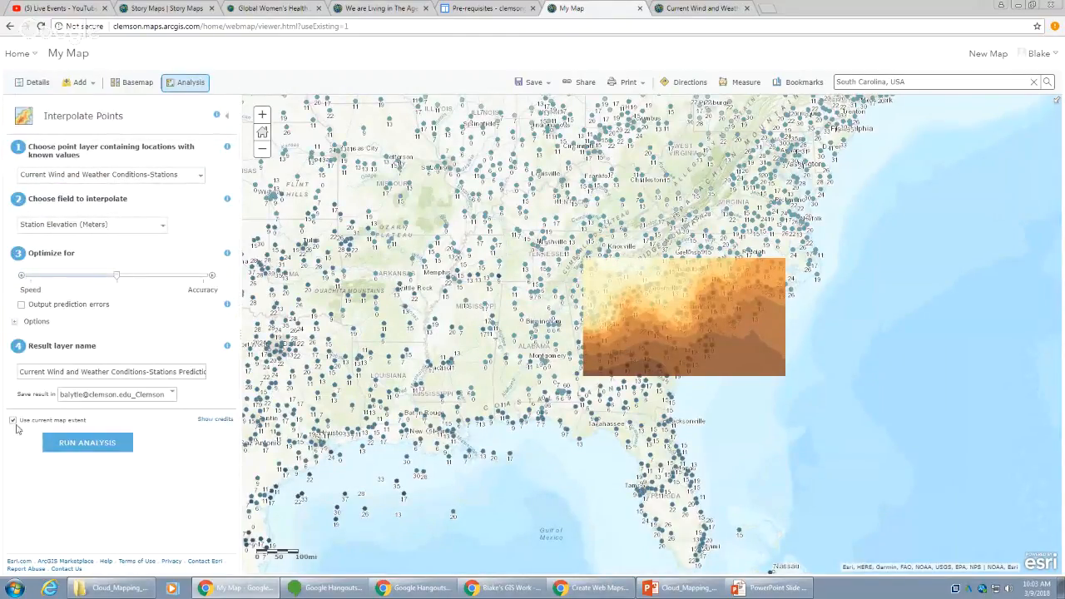
scroll(380, 374, up, 2)
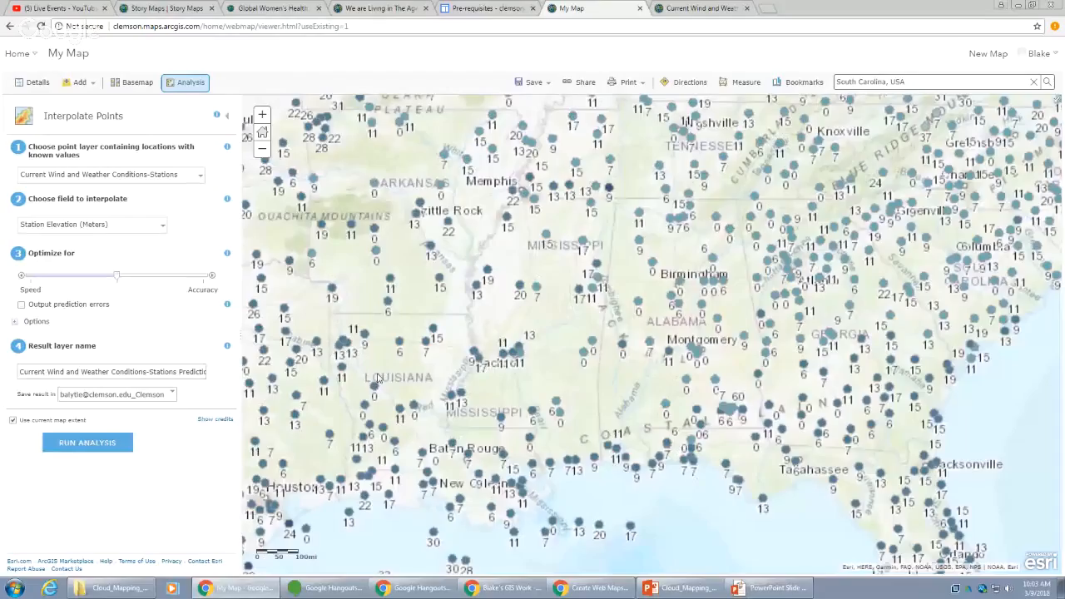
drag(624, 267, 71, 364)
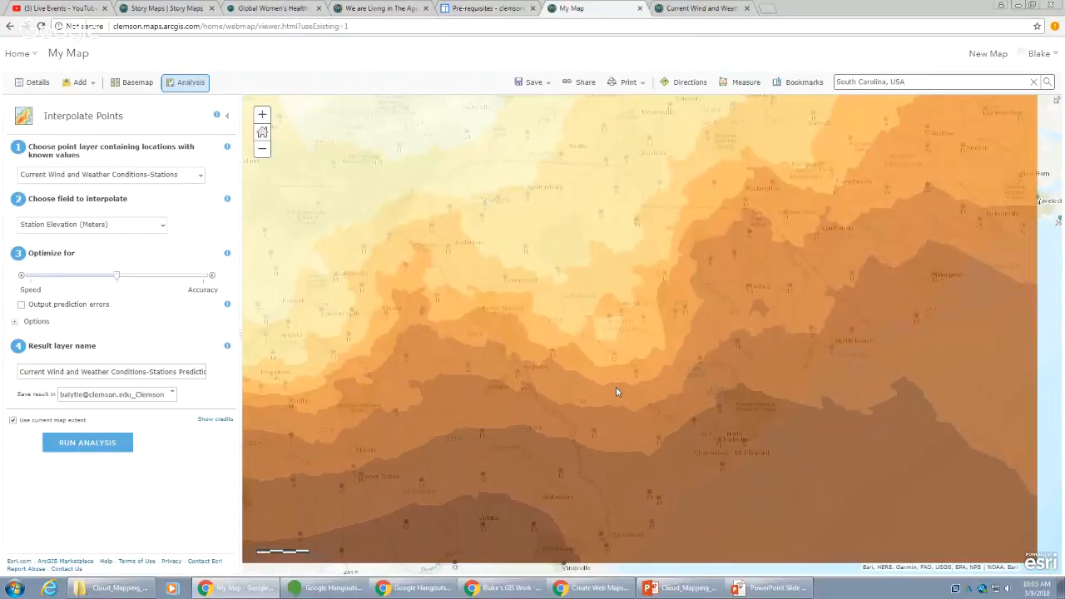
scroll(408, 379, down, 3)
scroll(408, 379, down, 1)
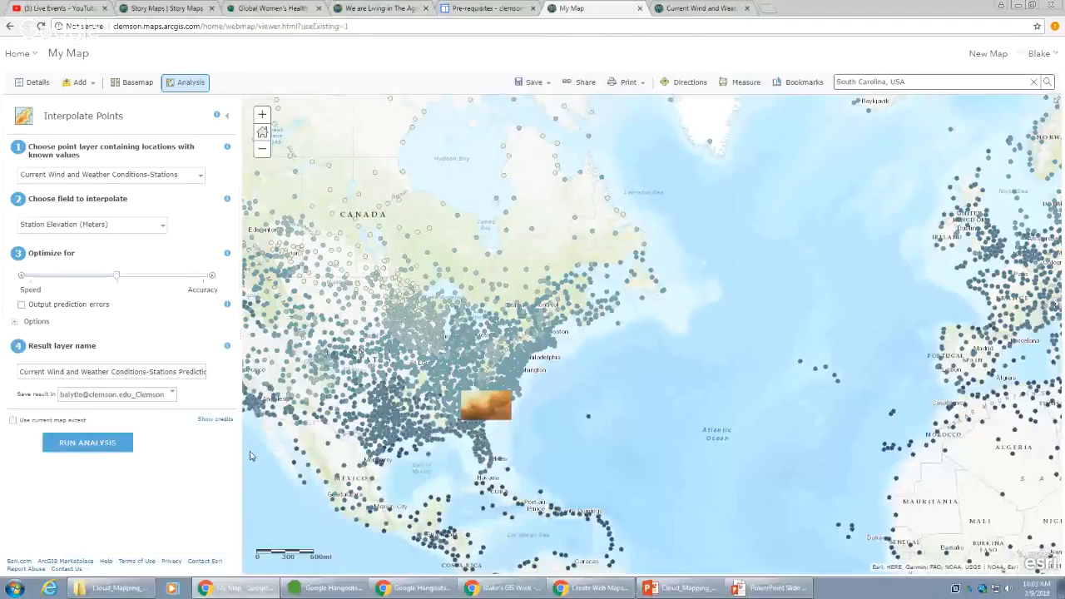
click(221, 420)
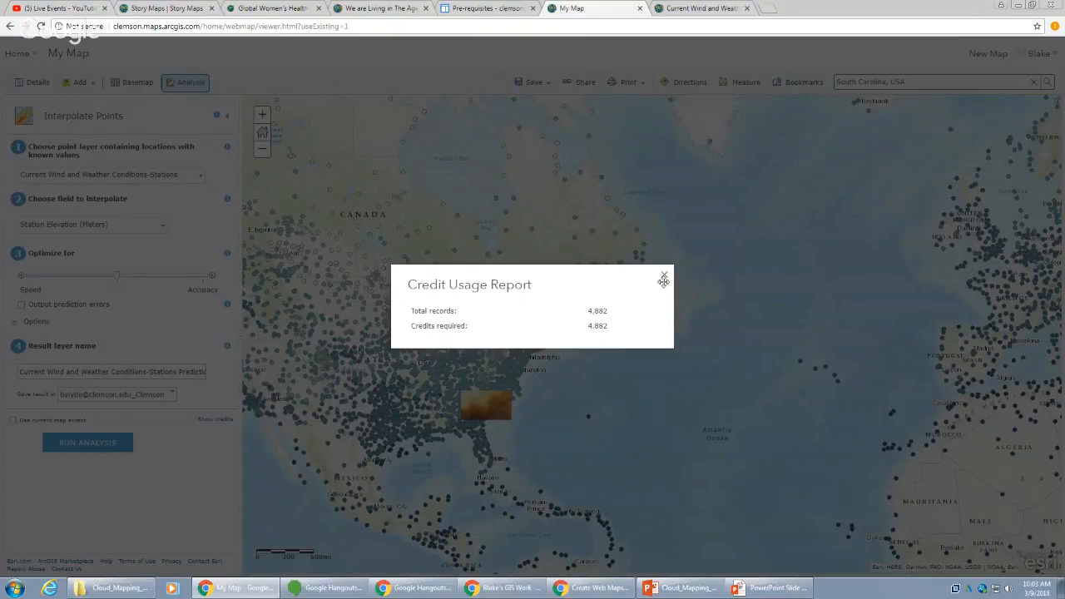
click(666, 277)
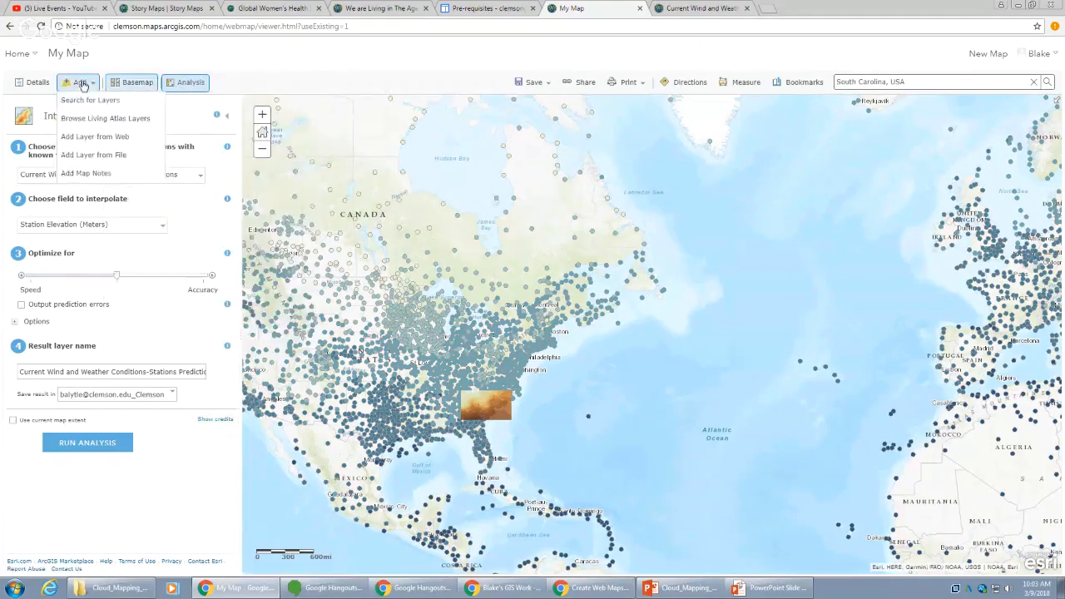
click(169, 88)
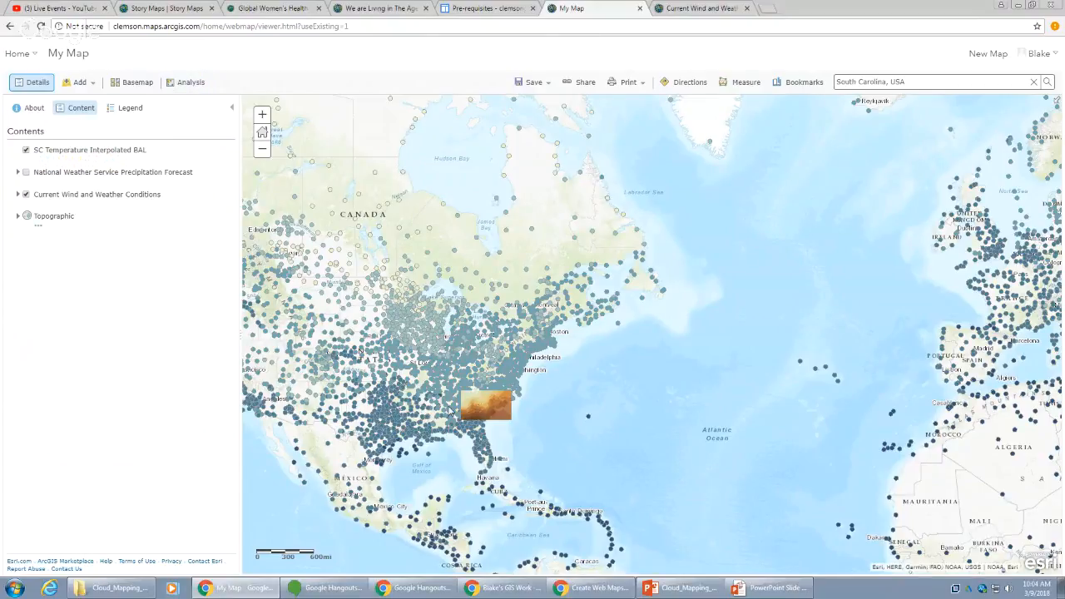
- Zoom and pan the map over the eastern US, then open the Save menu
scroll(450, 411, up, 1)
scroll(449, 411, up, 2)
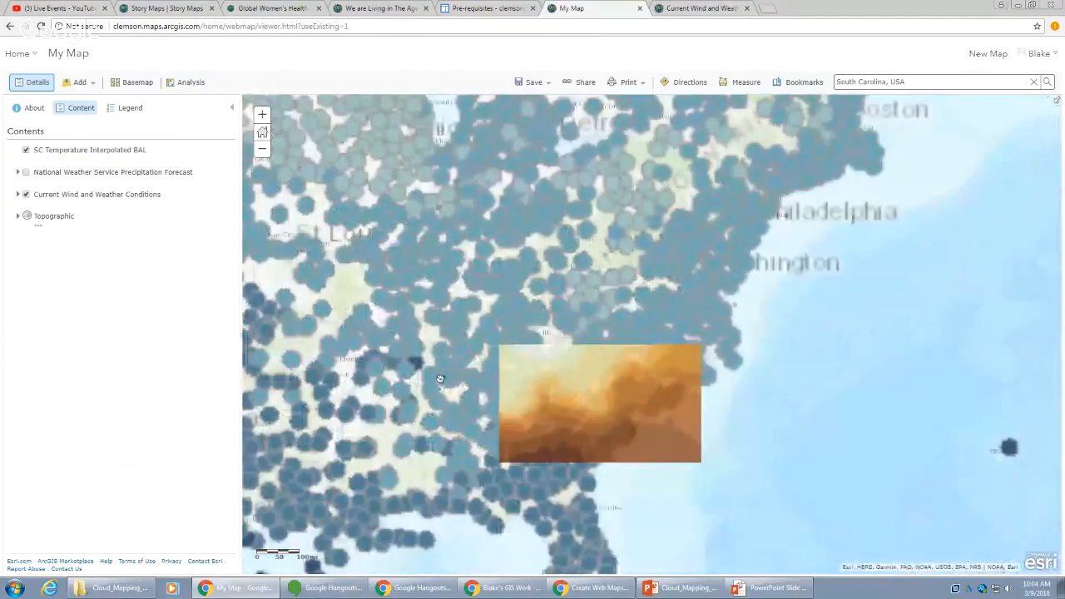
drag(441, 379, 507, 357)
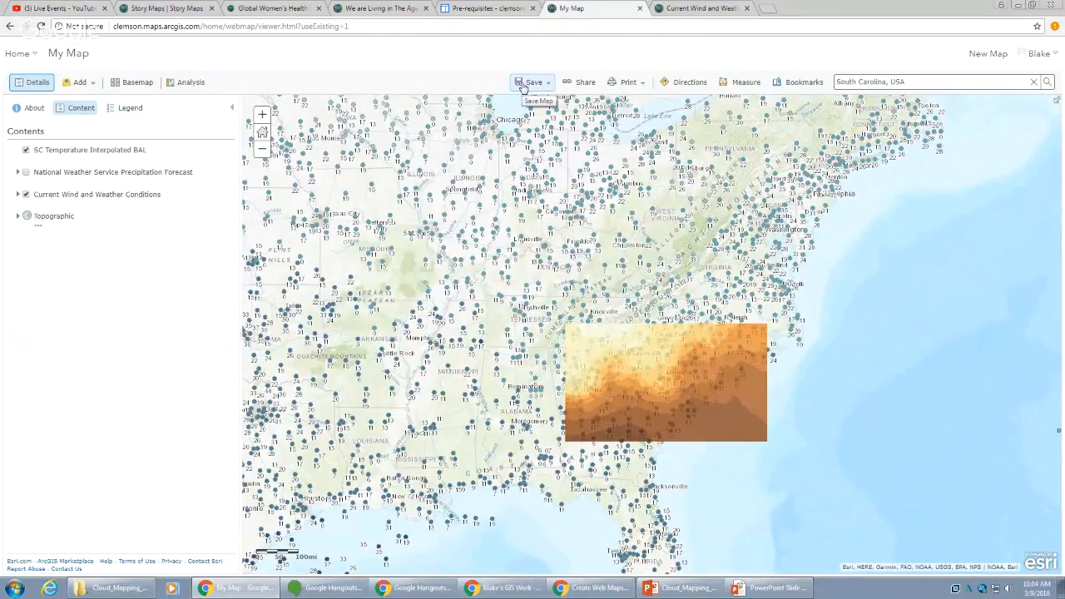
click(525, 85)
- Title the map 'Temperature Distribution Map' followed by 'by' and the author's initials
click(529, 106)
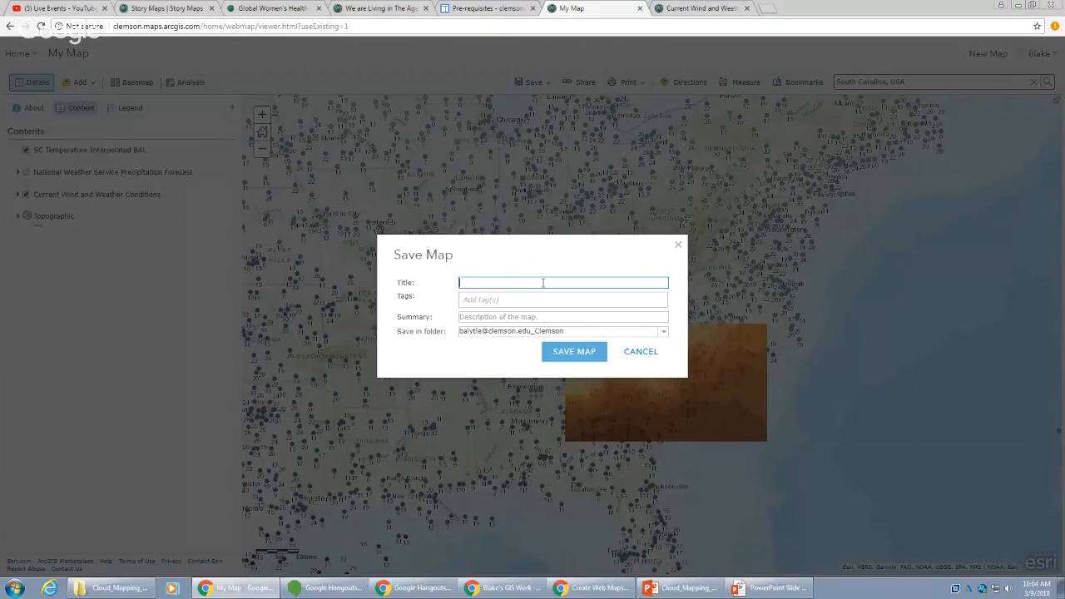
text(Temperat)
text(ure Distr)
text(ibution Map)
text(r)
key(BackSpace)
text(r)
click(594, 282)
text(by BAL)
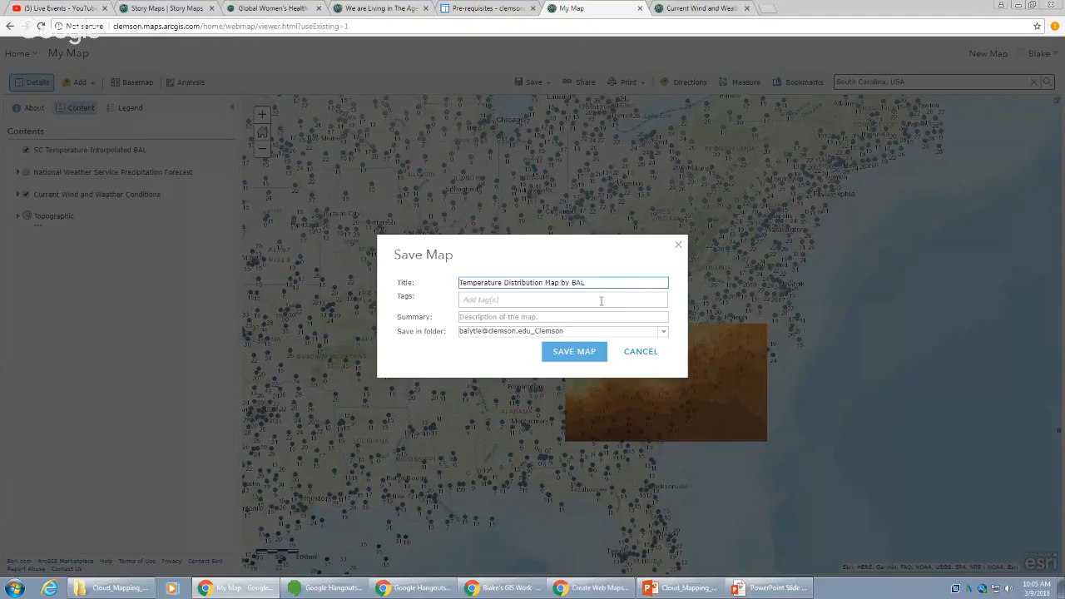
- Tag the map weather, precipitation and temperature
click(601, 302)
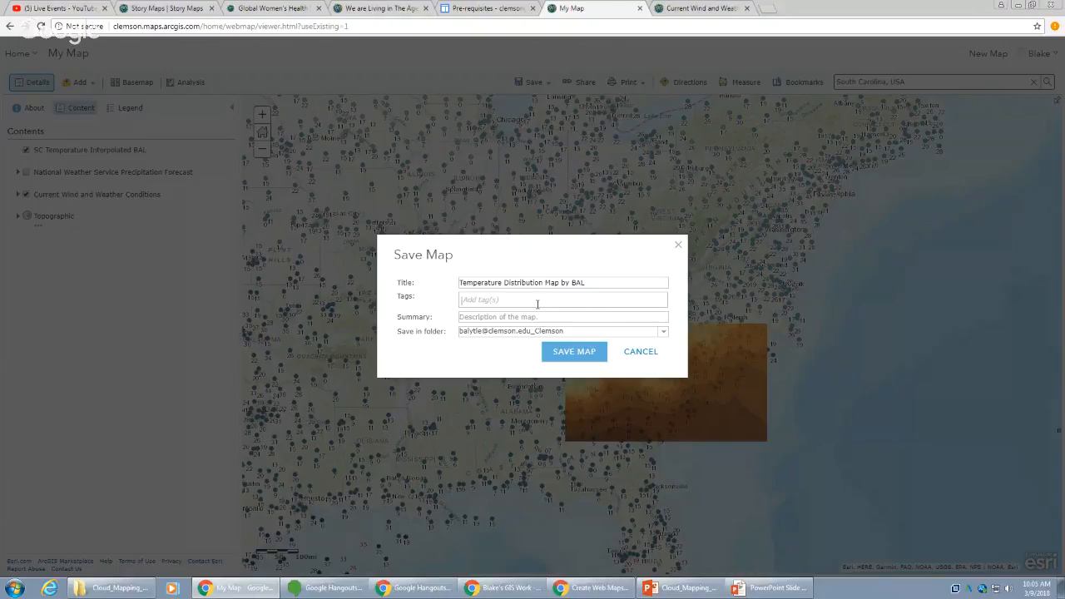
text(weather)
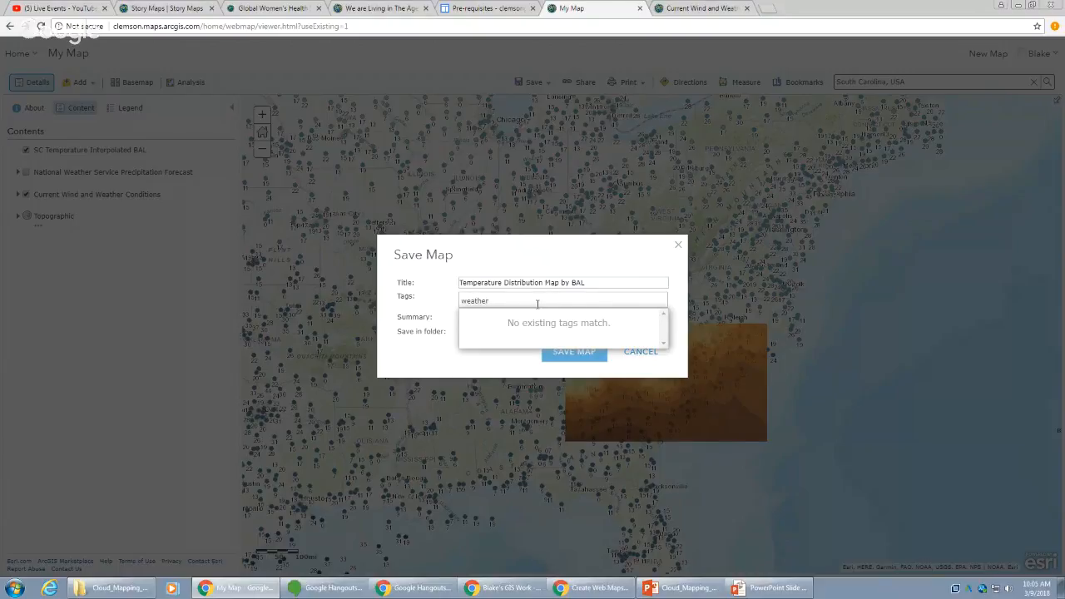
key(Return)
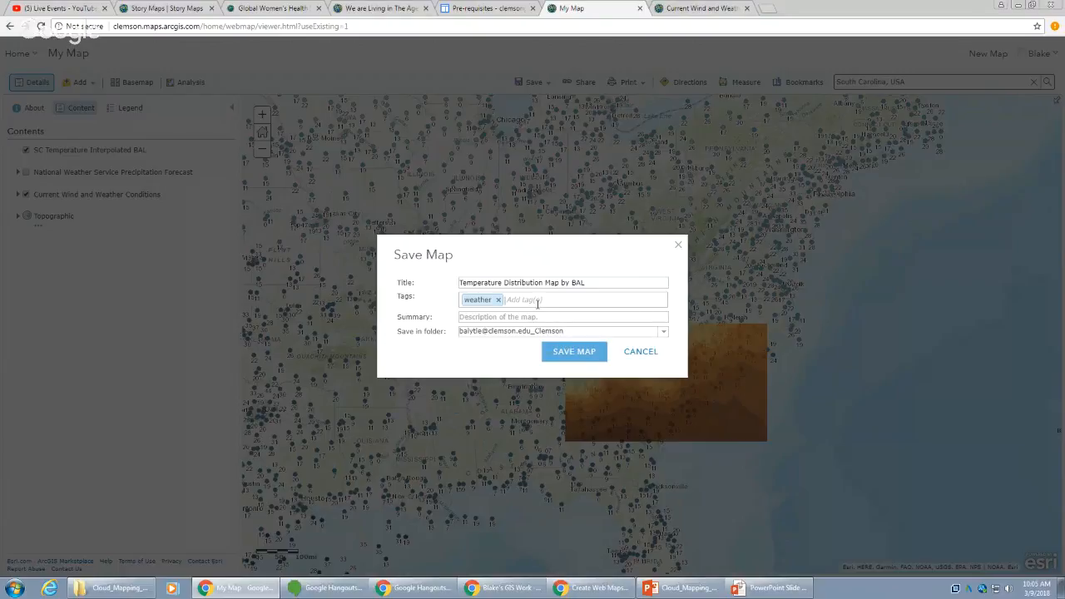
text(precipitation)
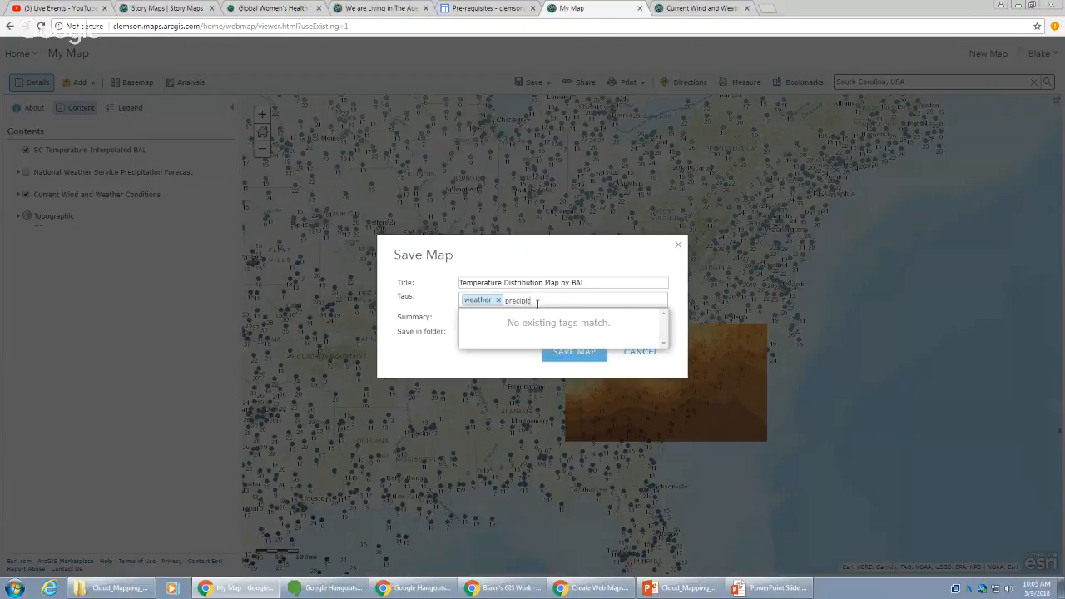
key(Return)
text(temperature)
key(Return)
- Add the summary 'Near real-time weather data', keep the default folder, and save the map
click(542, 333)
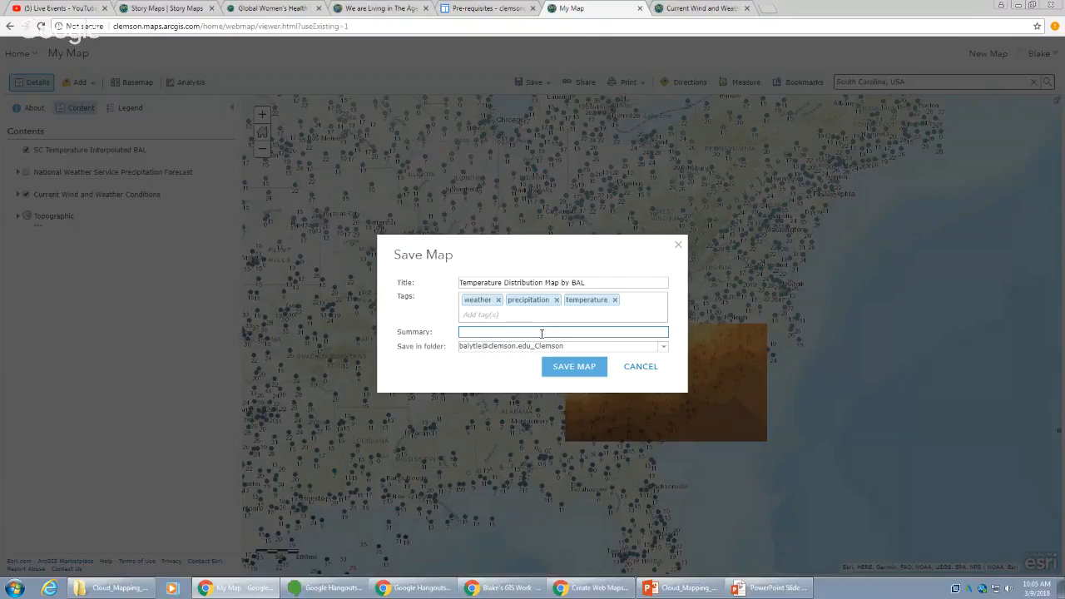
text(Near real-time weather data.)
click(669, 353)
click(669, 352)
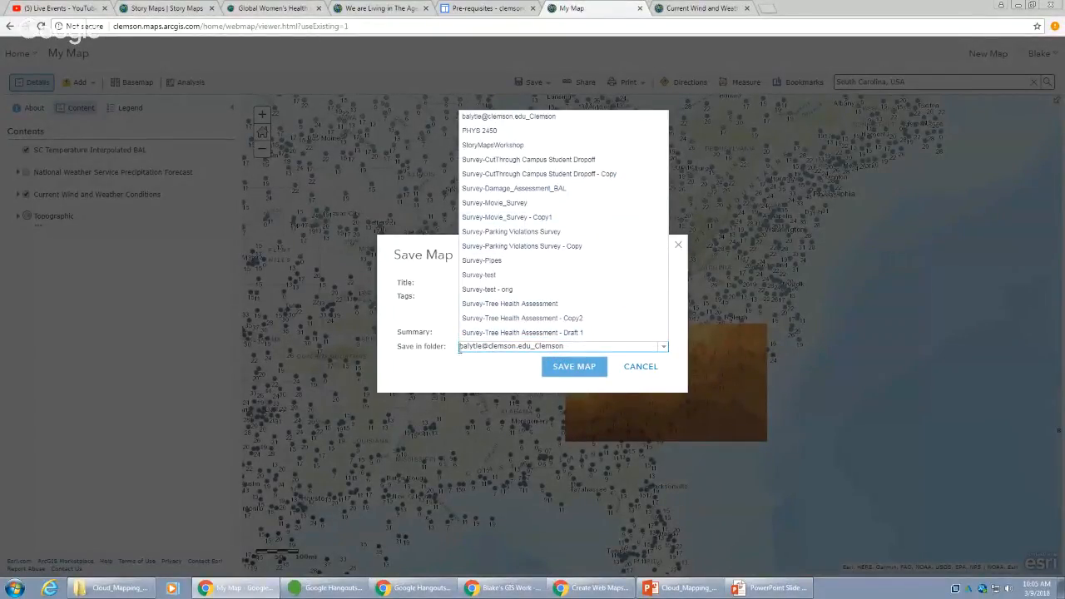
click(571, 368)
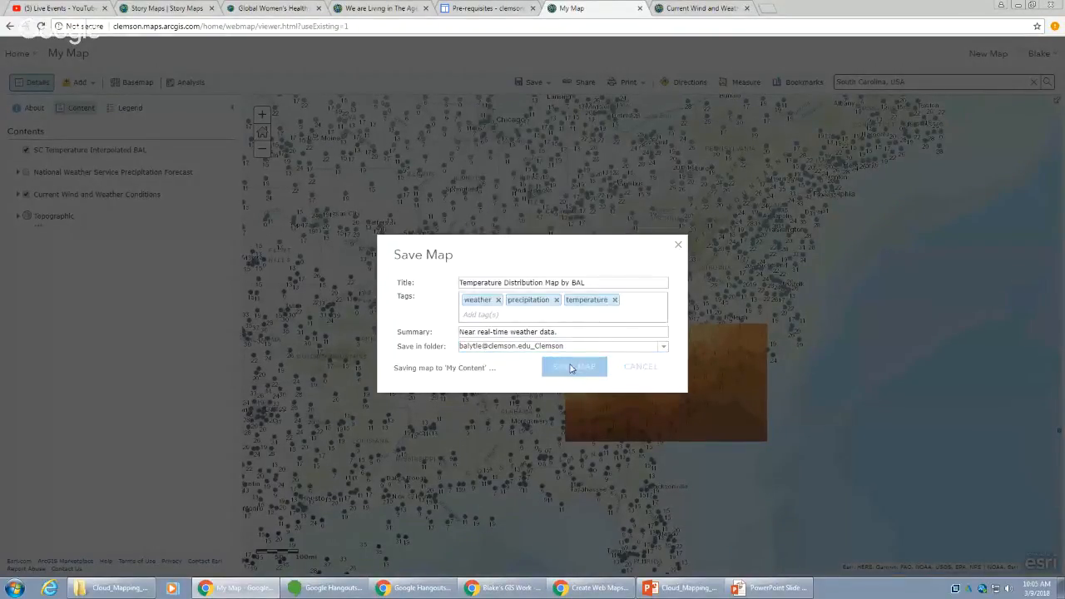
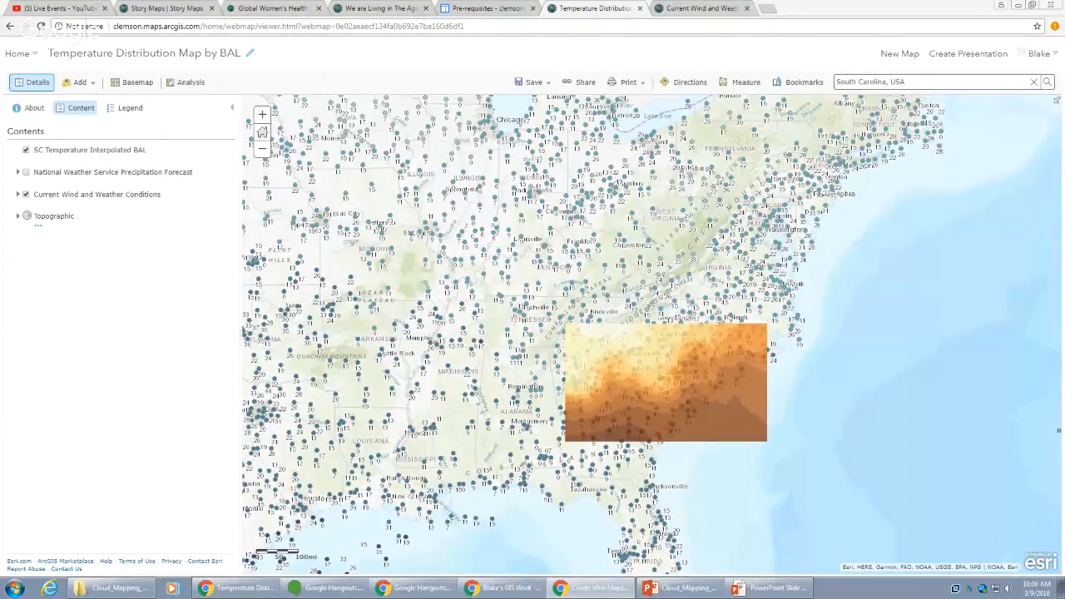
- Check a spot on the temperature map, zoom out and back in, then bring up the Home menu
click(422, 322)
scroll(422, 322, down, 1)
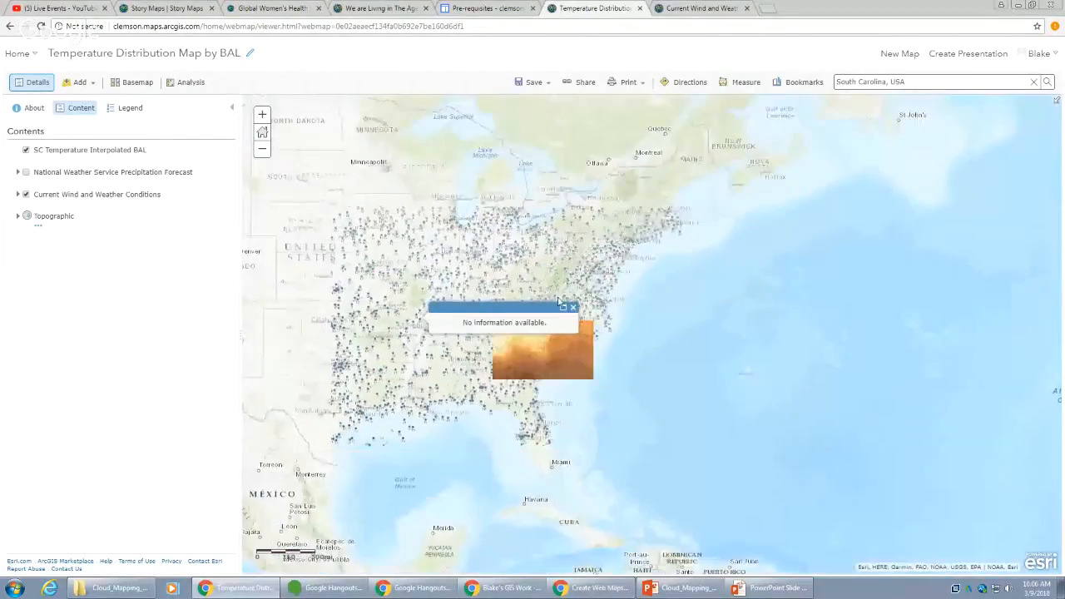
click(574, 310)
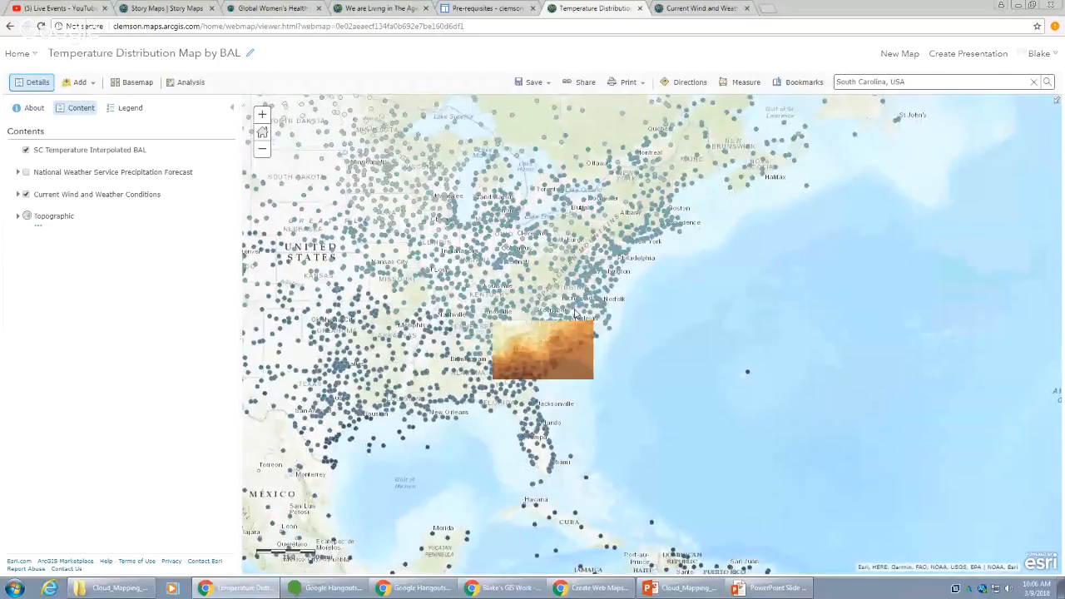
scroll(721, 326, down, 2)
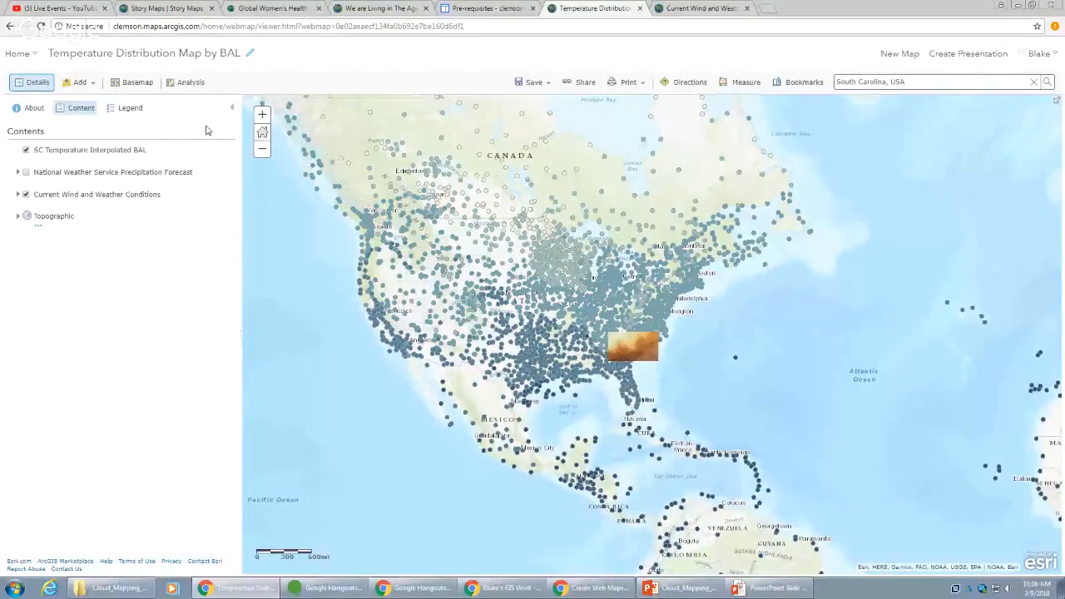
scroll(623, 307, up, 1)
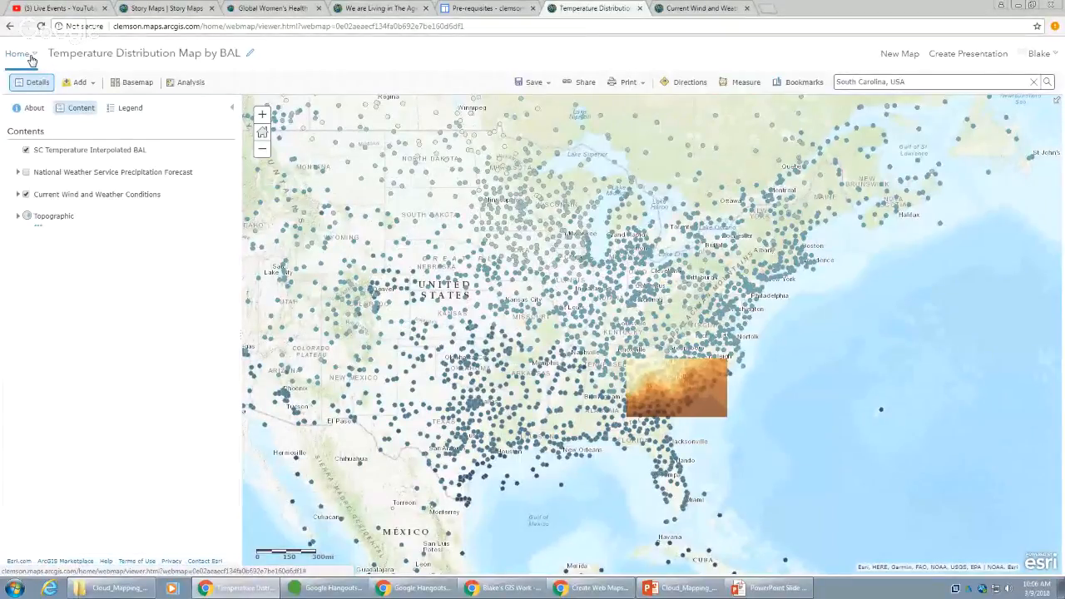
click(28, 56)
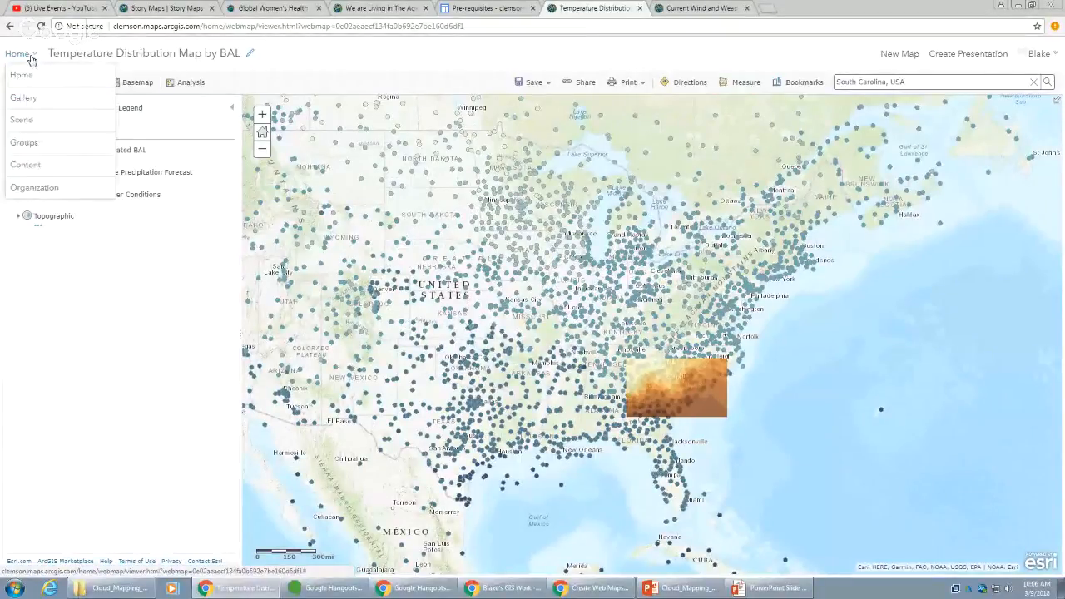
- Go to My Content and open the 'Temperature Distribution Map by BAL' item page
click(32, 170)
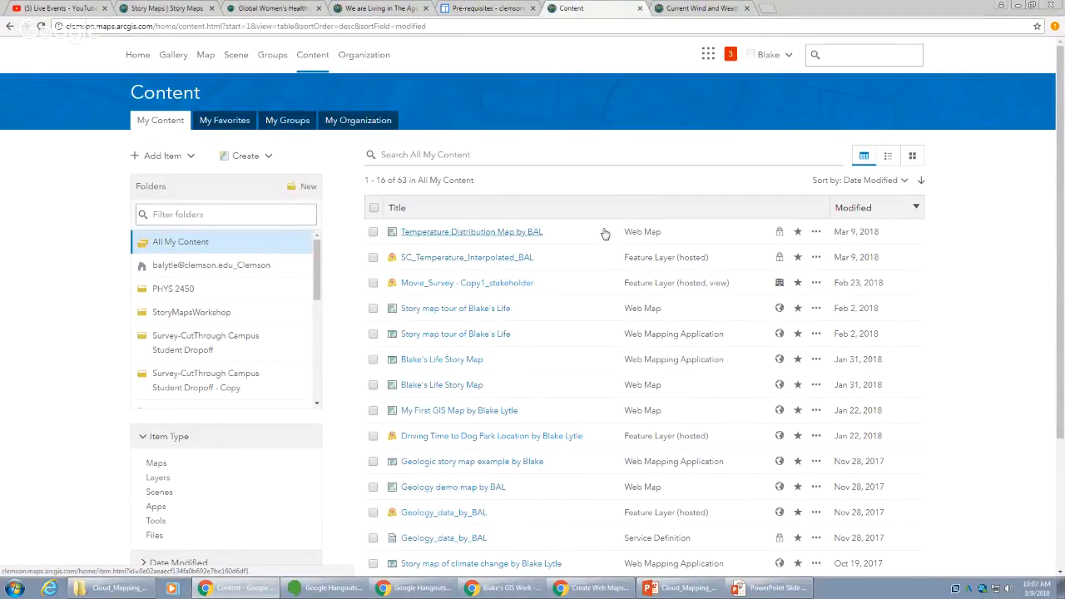
click(487, 235)
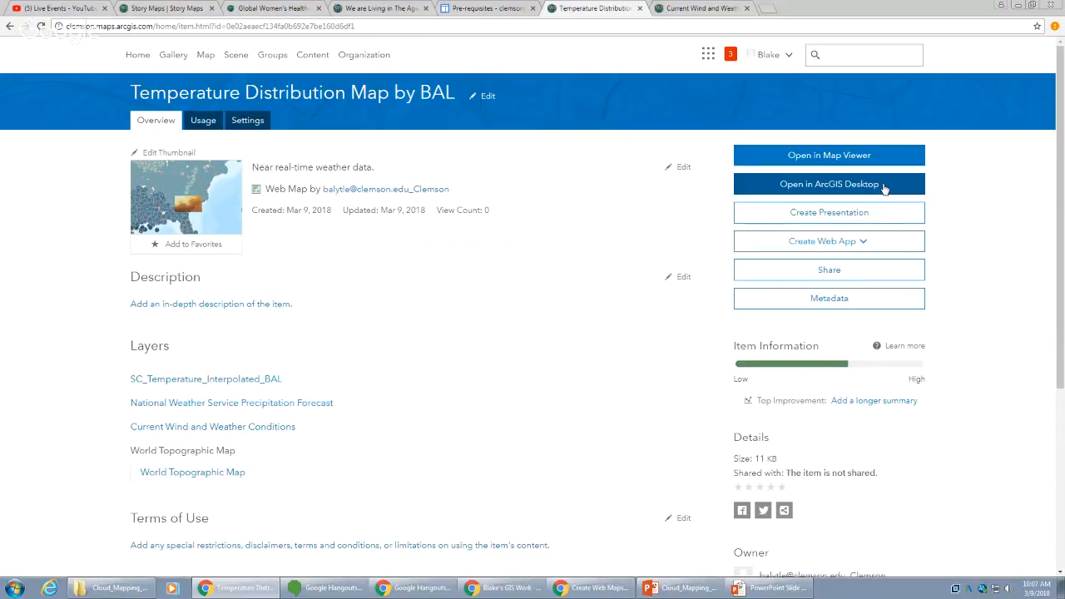
- Share the map with Everyone (public) and update its temperature layer's sharing to match
click(827, 275)
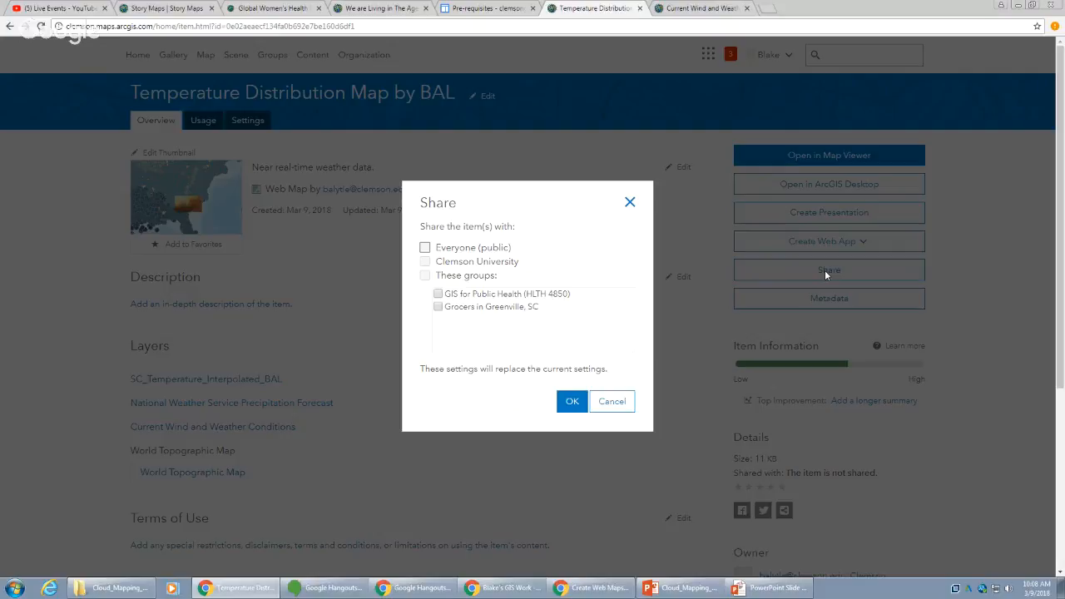
click(425, 261)
click(427, 263)
click(425, 248)
click(572, 405)
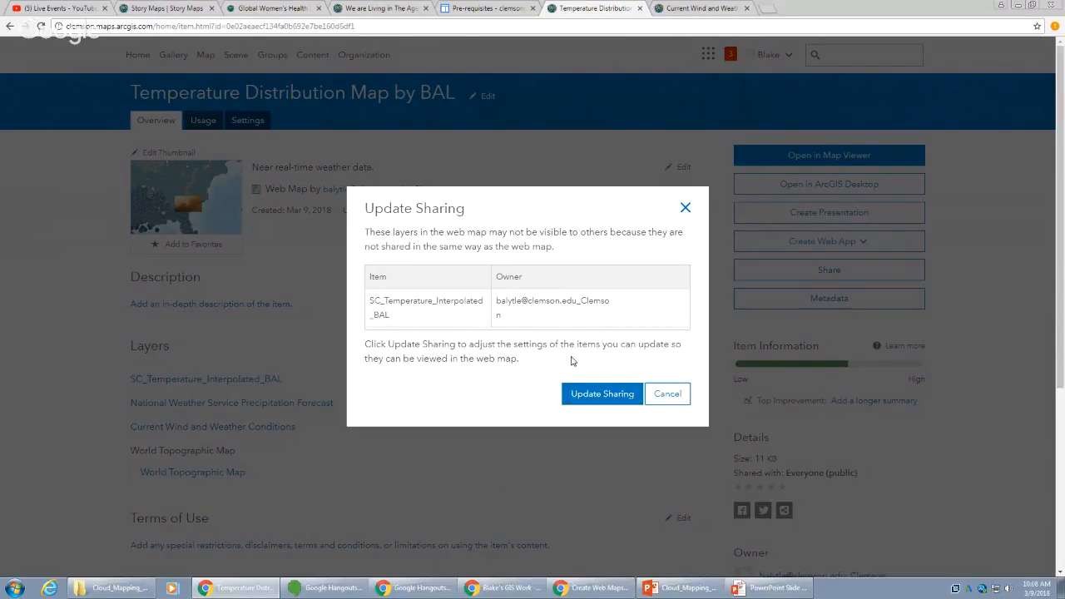
click(612, 396)
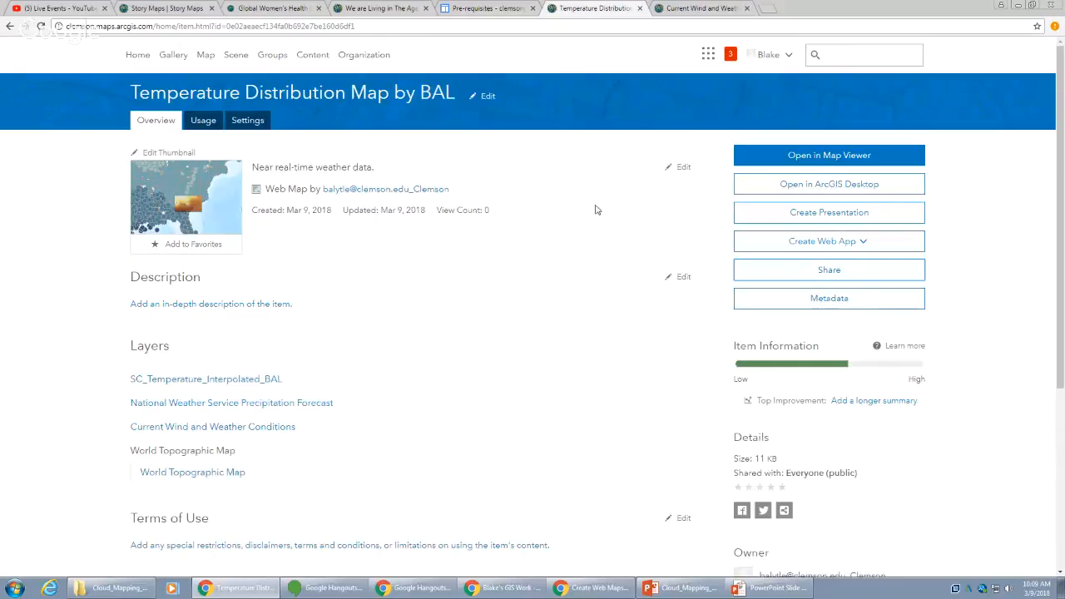
- Return to My Content and confirm the map and hosted layer are listed as public
click(313, 56)
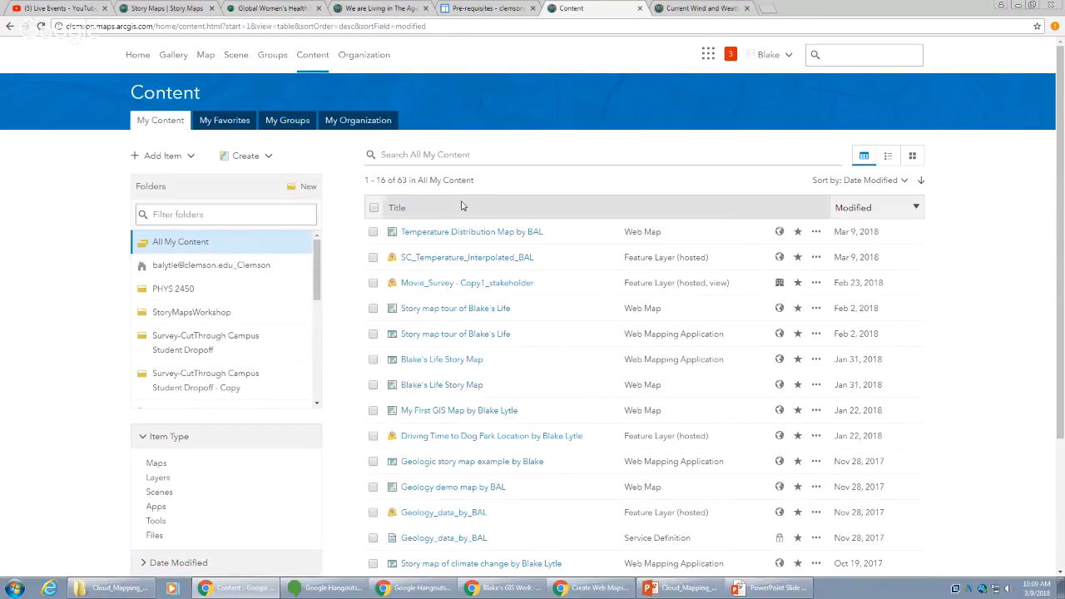
click(532, 161)
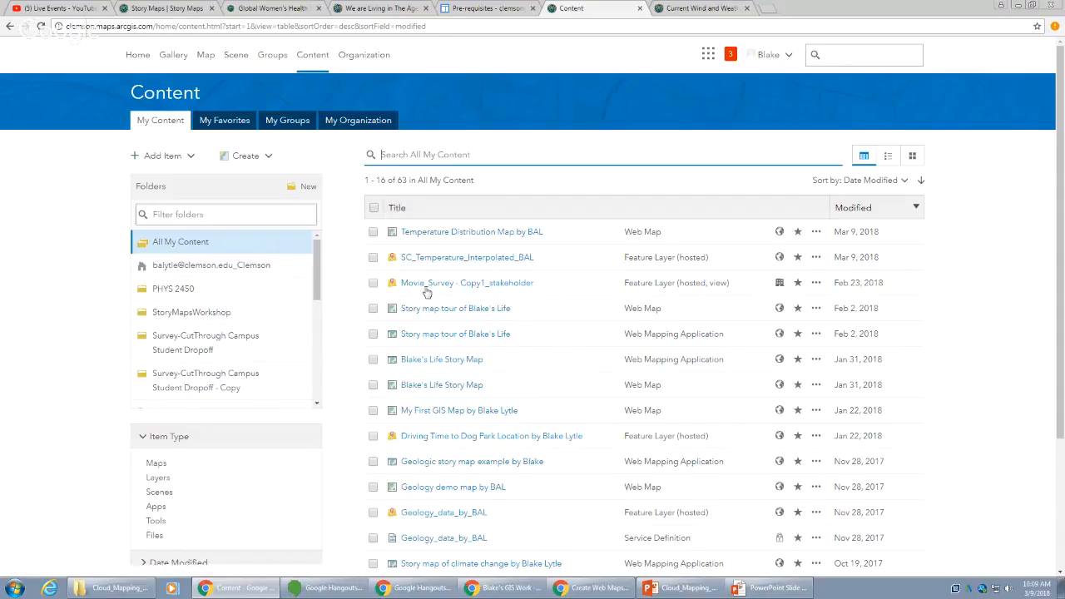
click(592, 588)
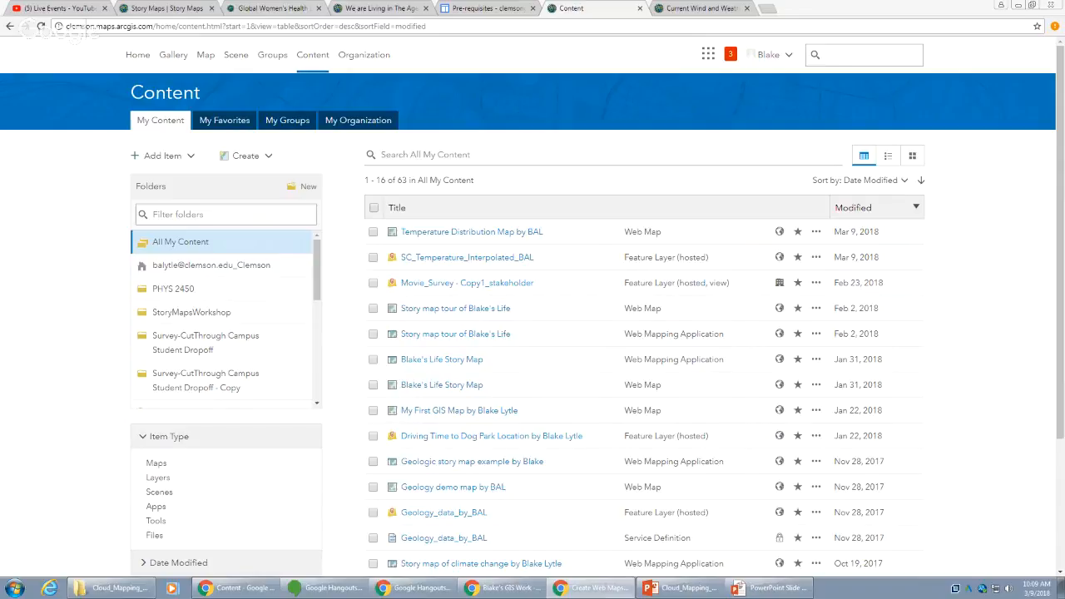
- Switch to the 'We are Living in The Age of Humans' story map and step through to extinction rates
click(387, 8)
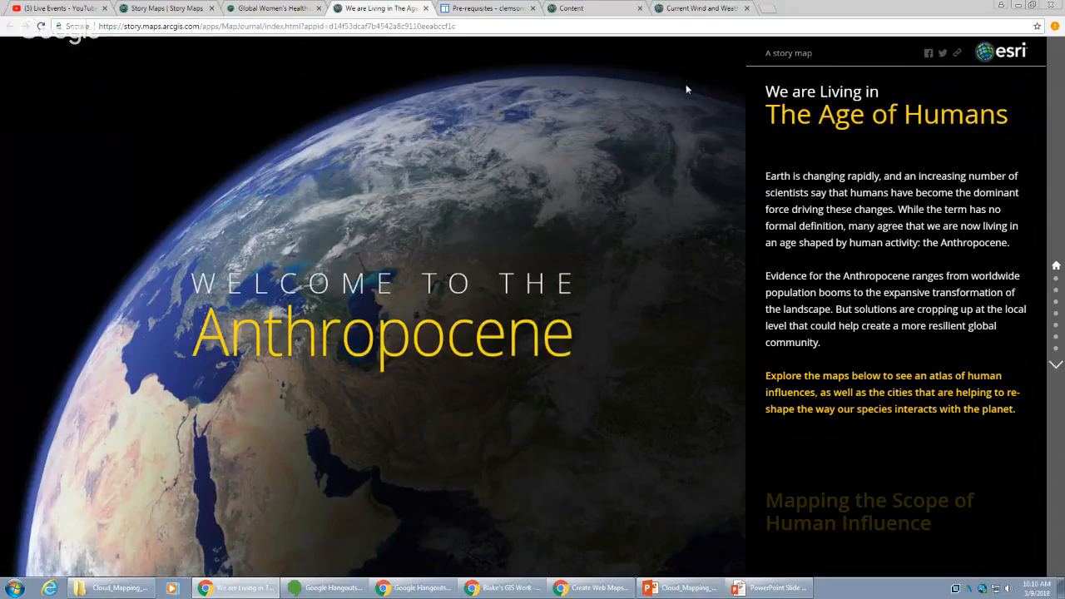
click(1056, 366)
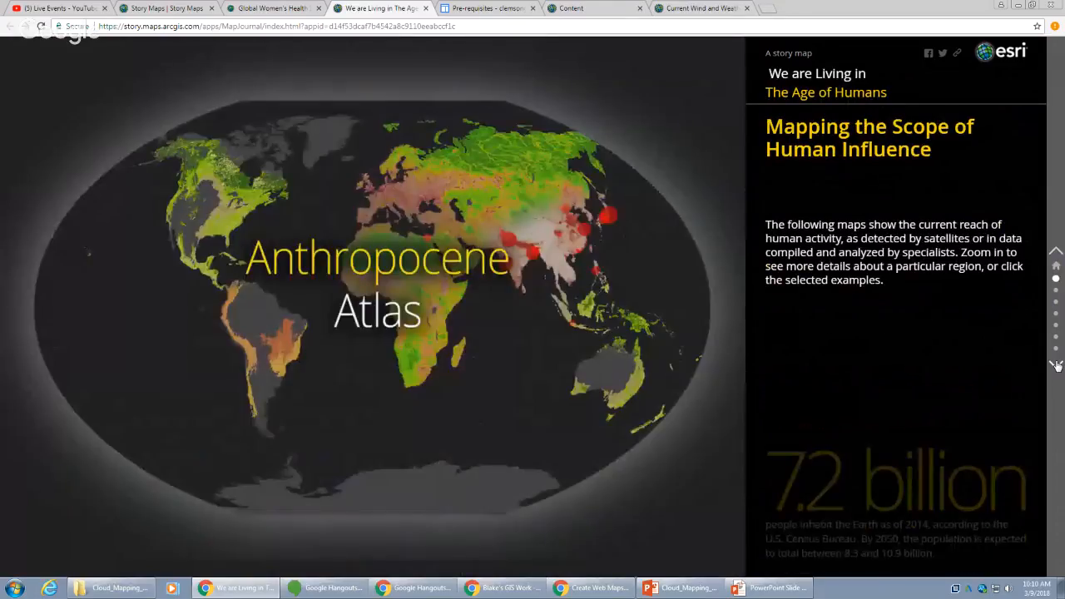
click(1057, 366)
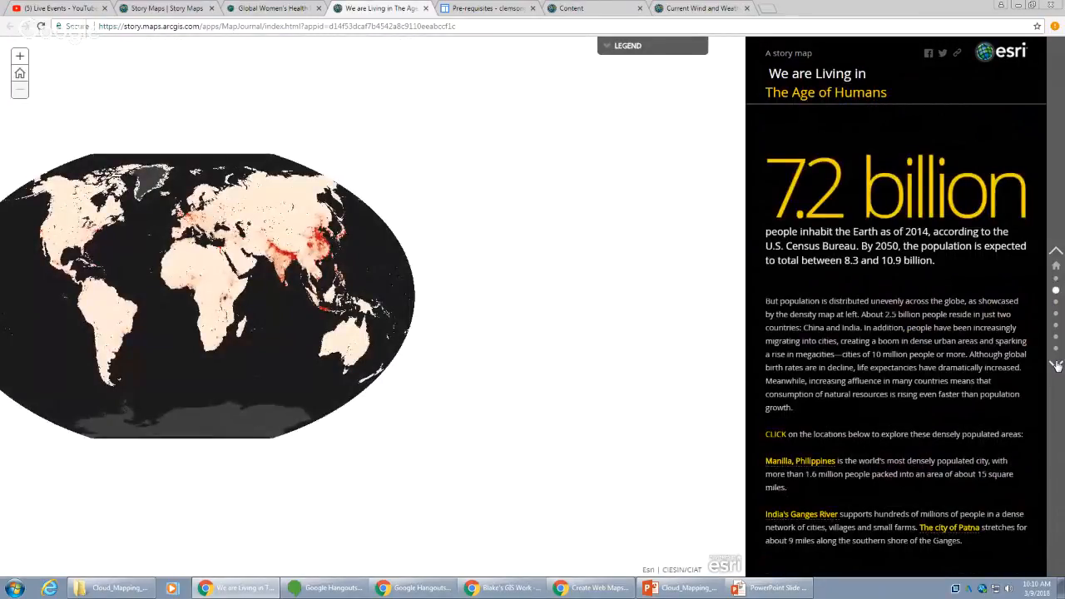
click(1057, 366)
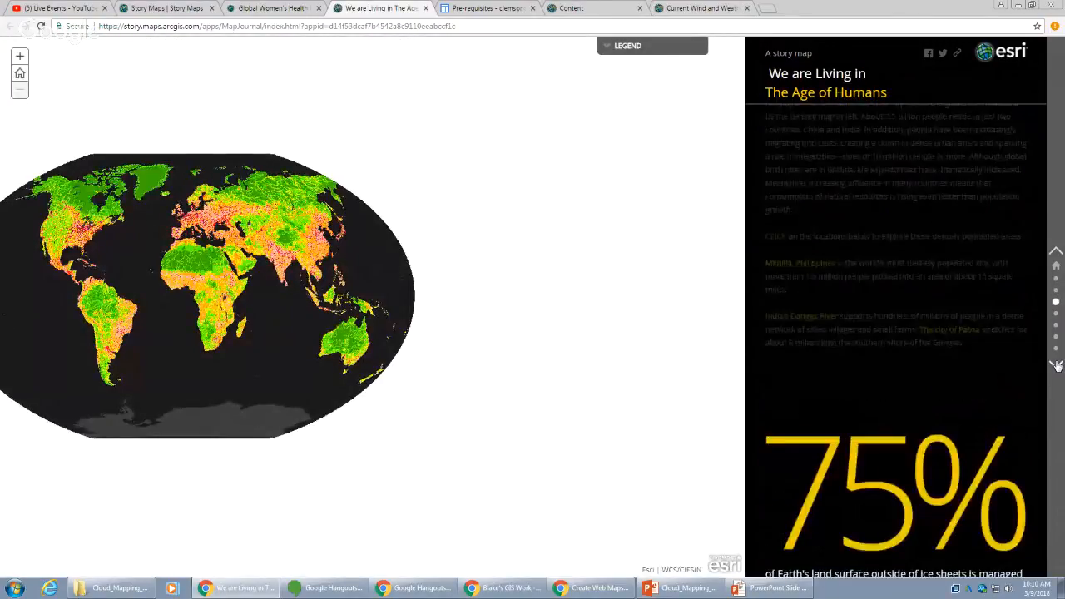
click(1056, 366)
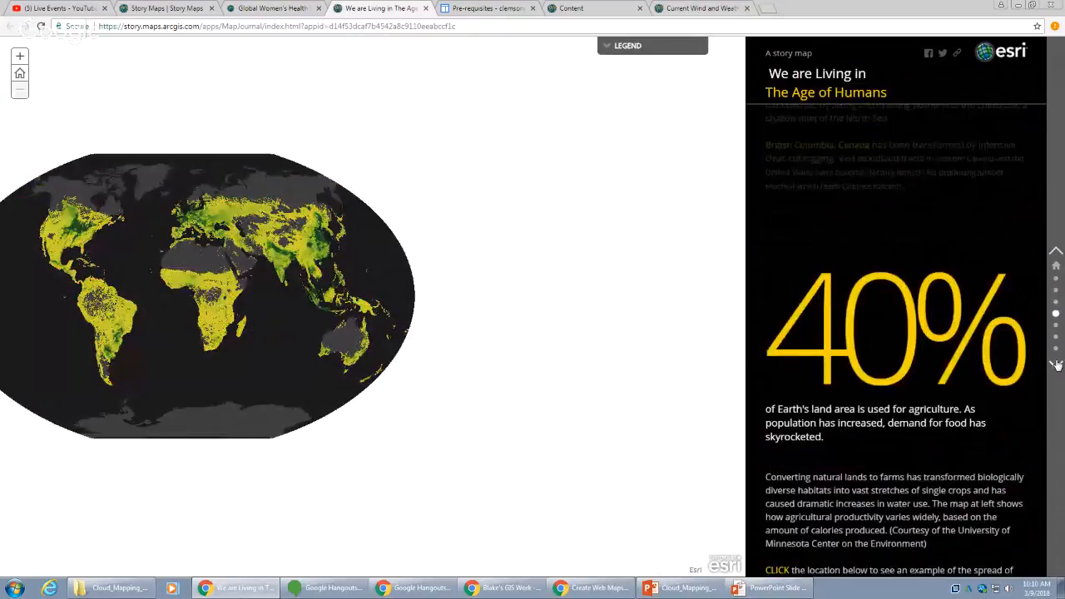
click(1056, 366)
click(1056, 366)
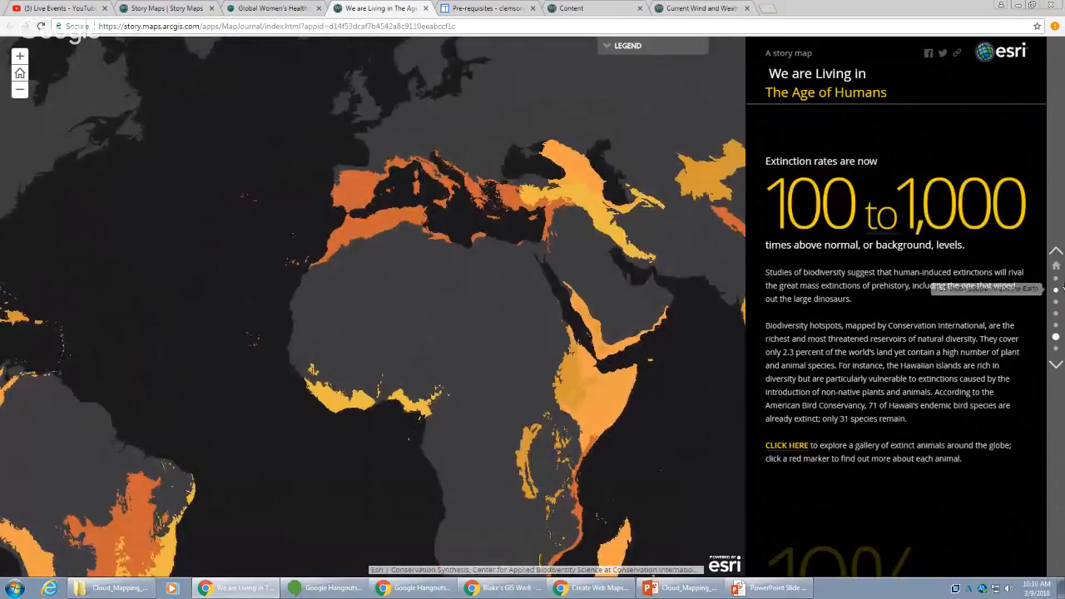
- Show the legend and move back to the 'Welcome to the Anthropocene' introduction
click(616, 51)
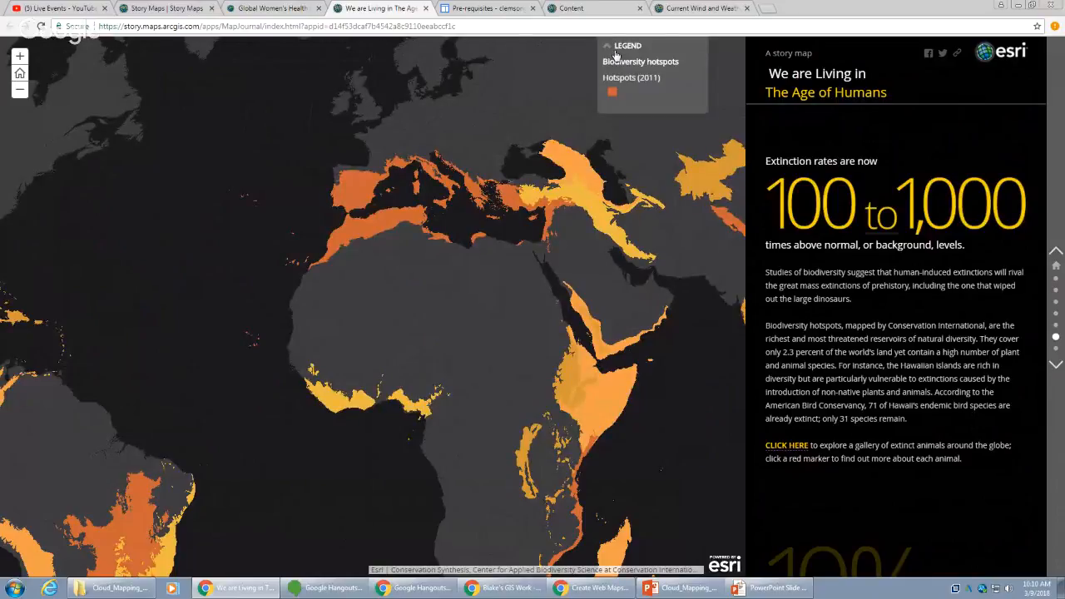
click(1055, 304)
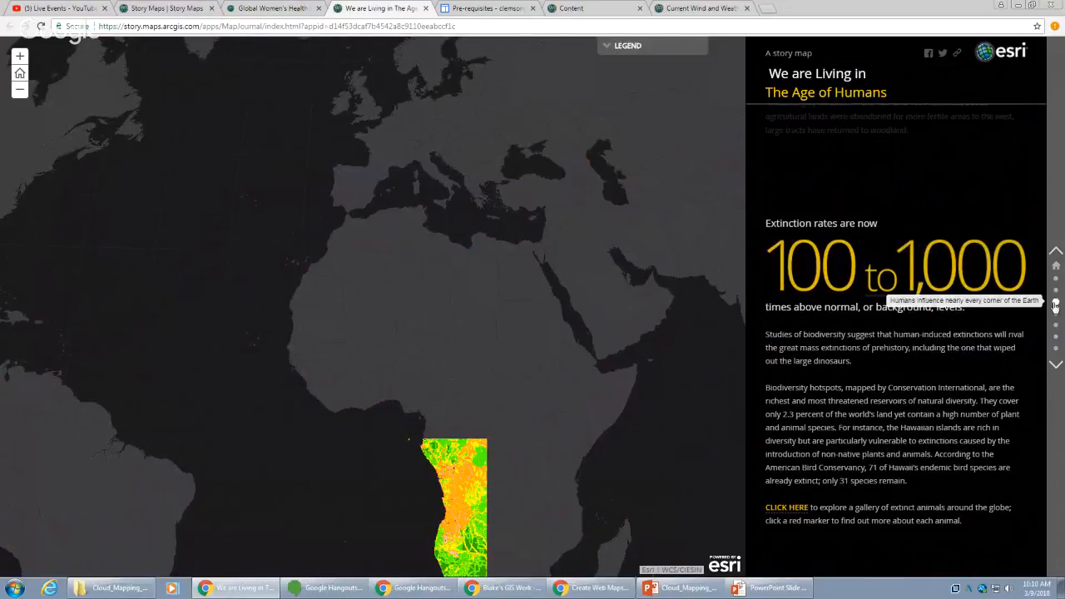
click(1057, 366)
click(1056, 291)
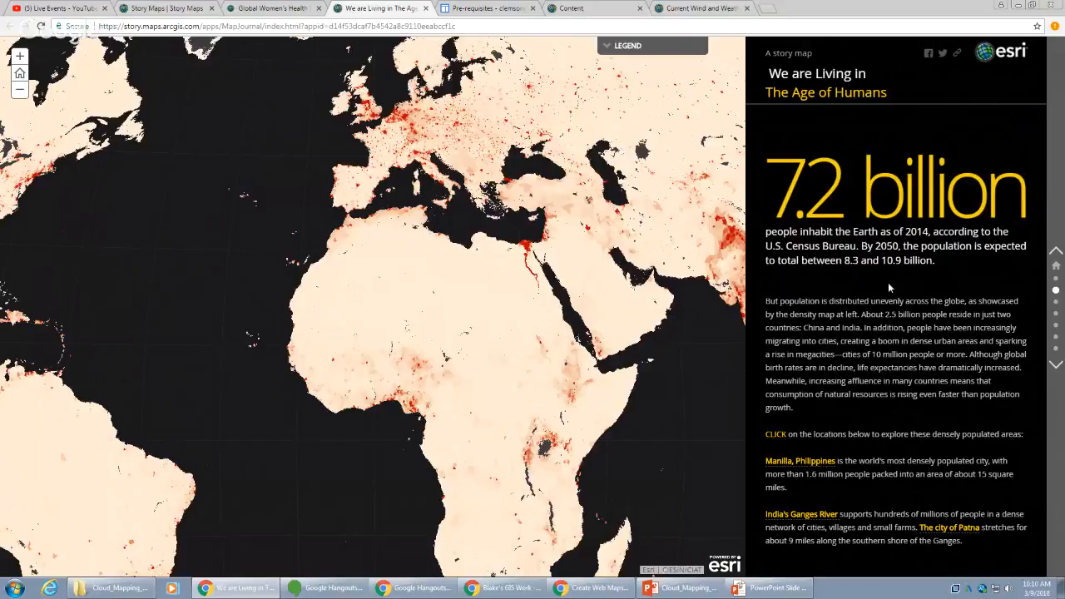
scroll(888, 282, up, 5)
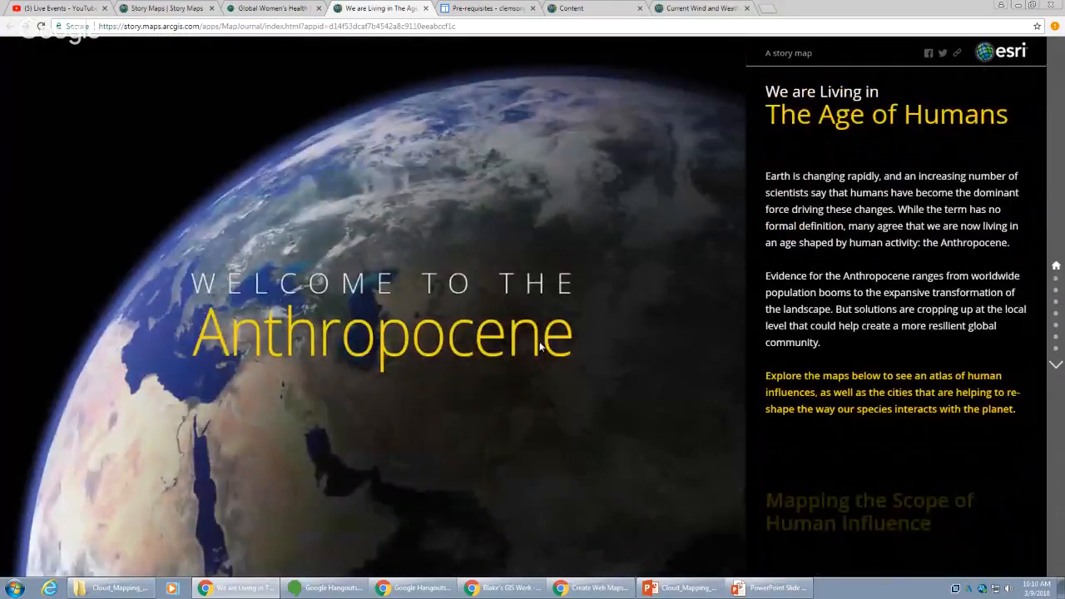
- Reopen 'Temperature Distribution Map by BAL' in Map Viewer and display the New Map options
click(563, 10)
click(526, 155)
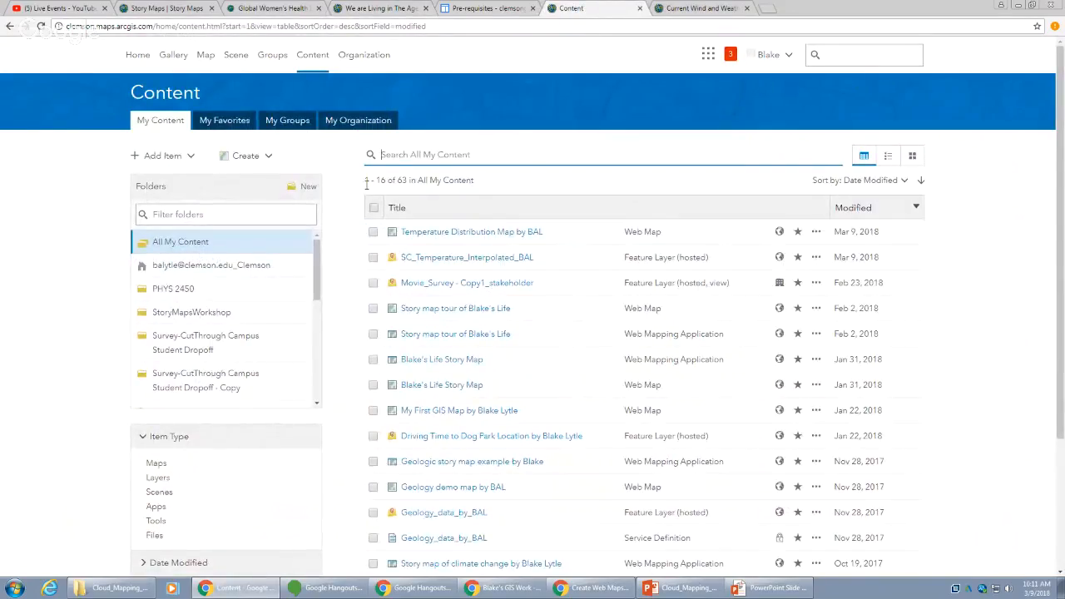
click(205, 56)
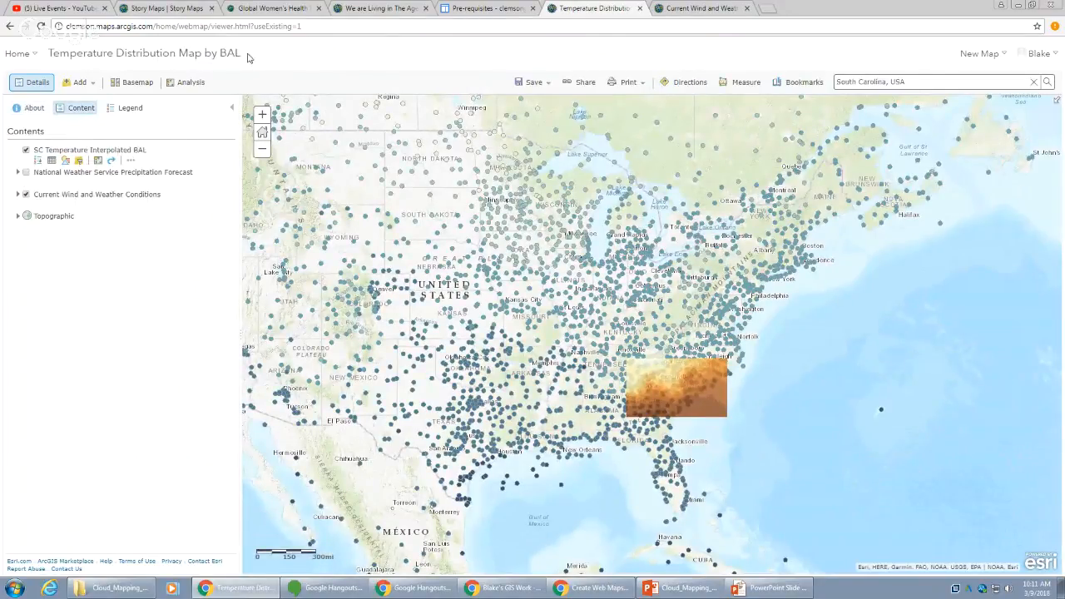
click(974, 58)
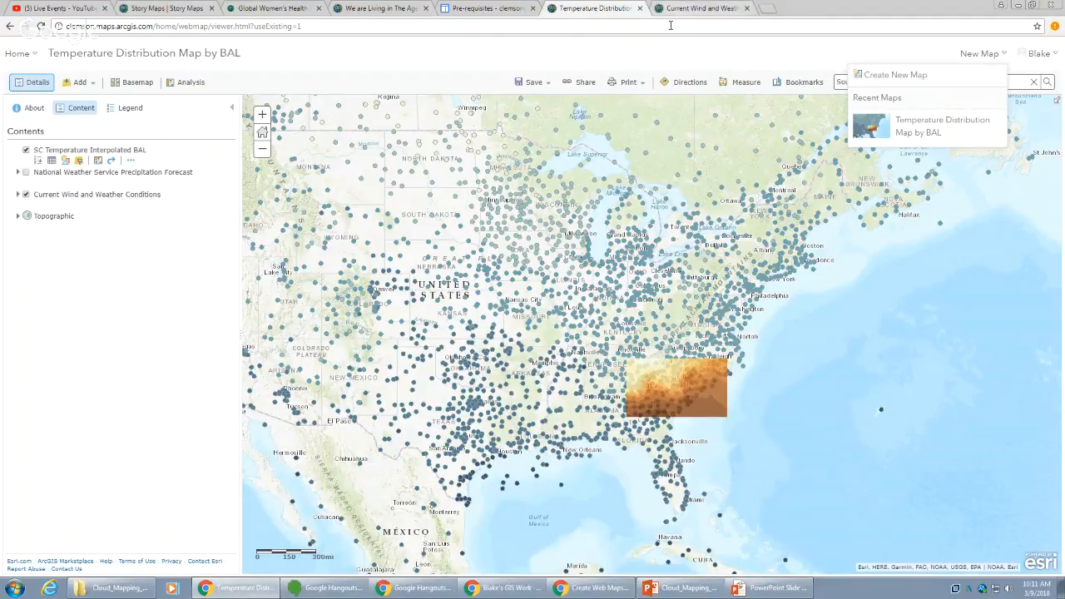
click(504, 58)
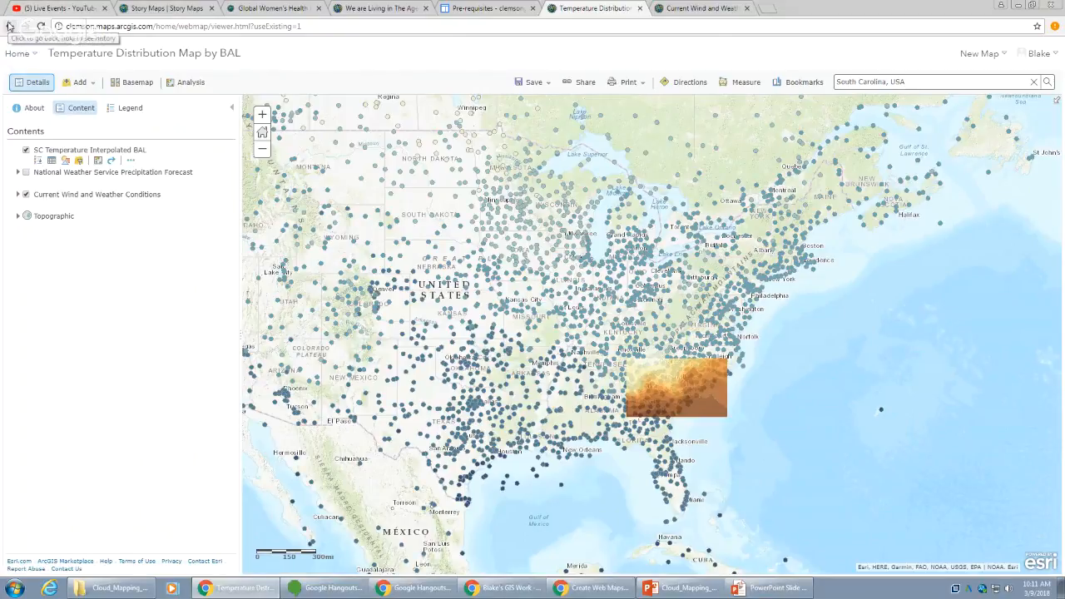
click(9, 25)
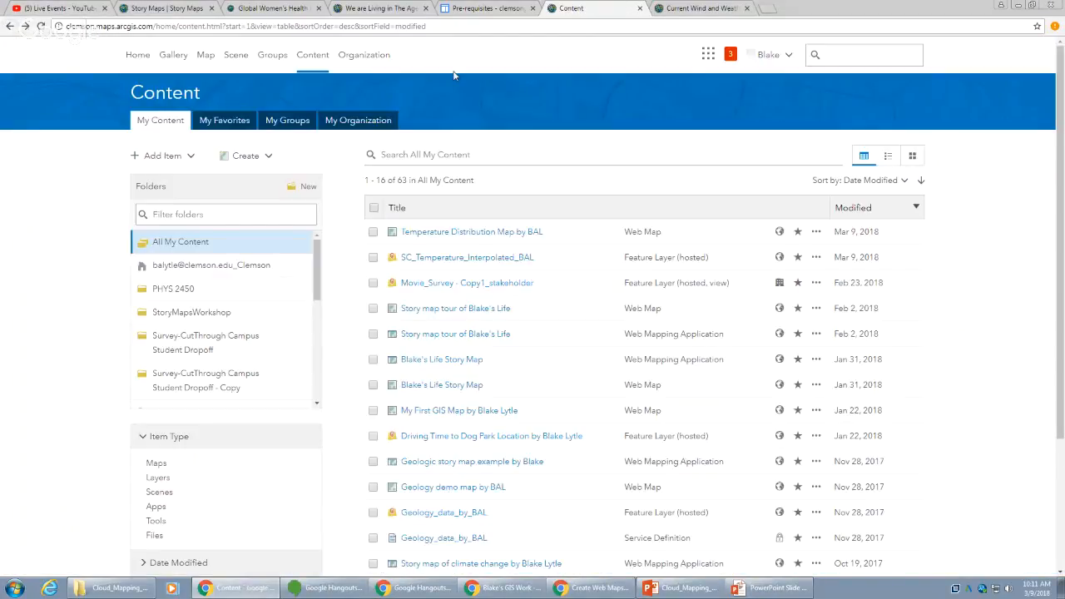
click(304, 62)
click(208, 55)
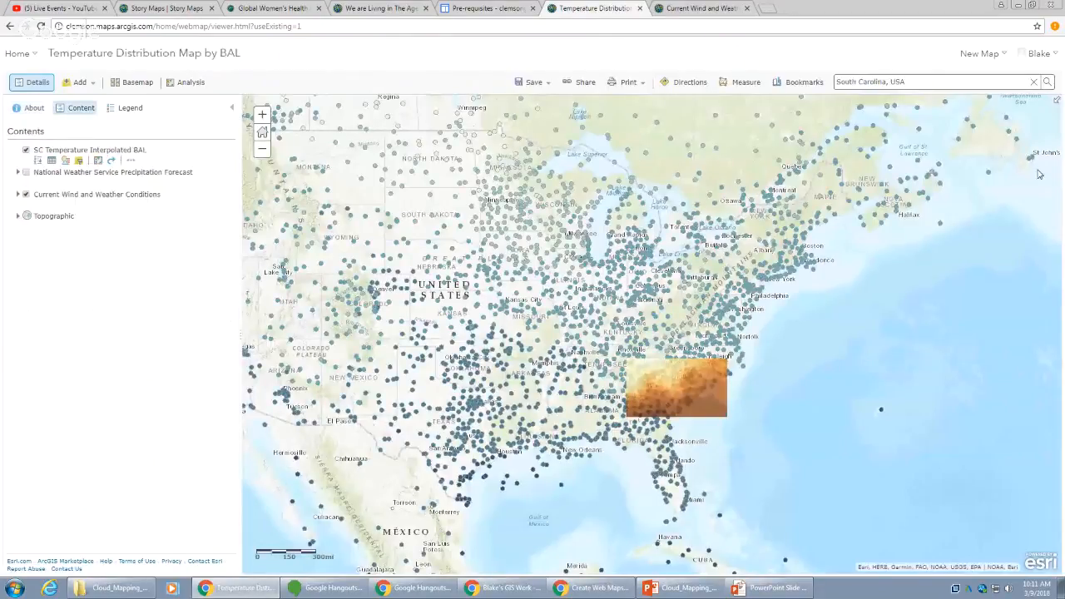
click(991, 56)
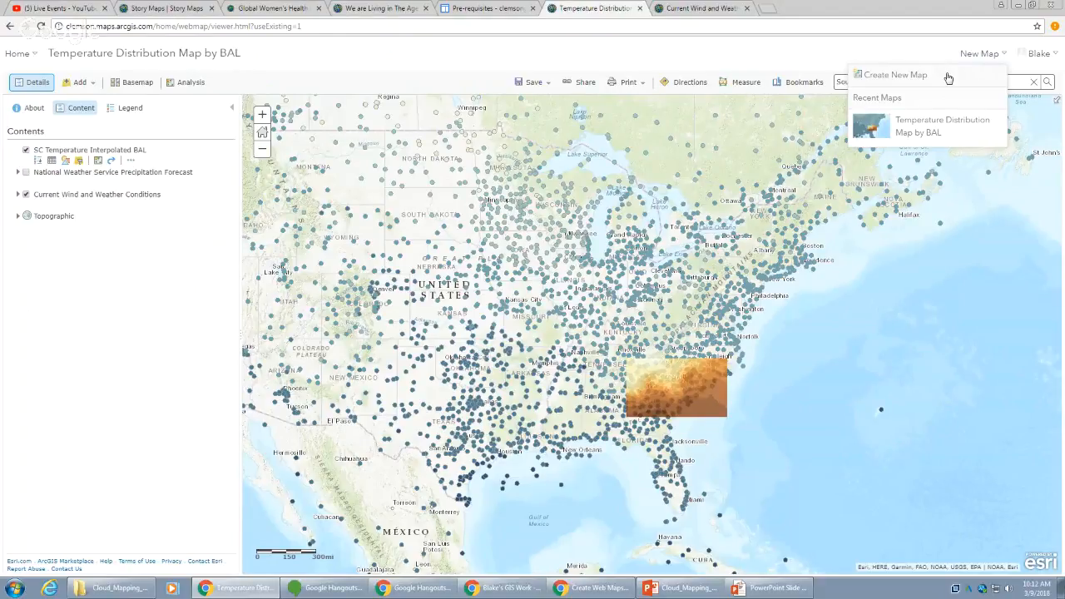
- Create a blank map, discarding unsaved changes, and zoom it to Charleston, SC, USA
click(948, 77)
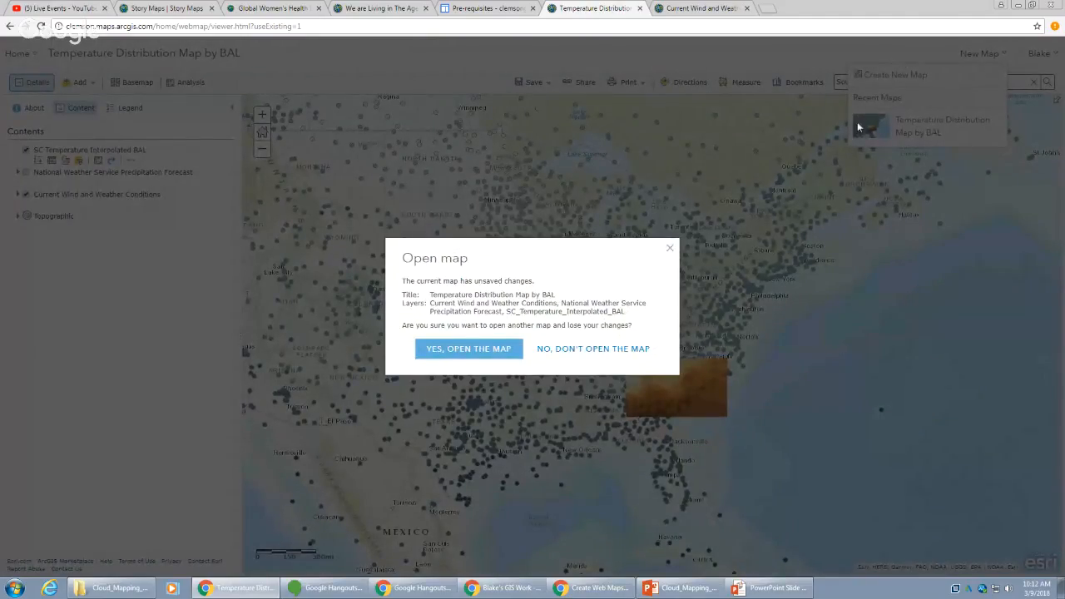
click(439, 351)
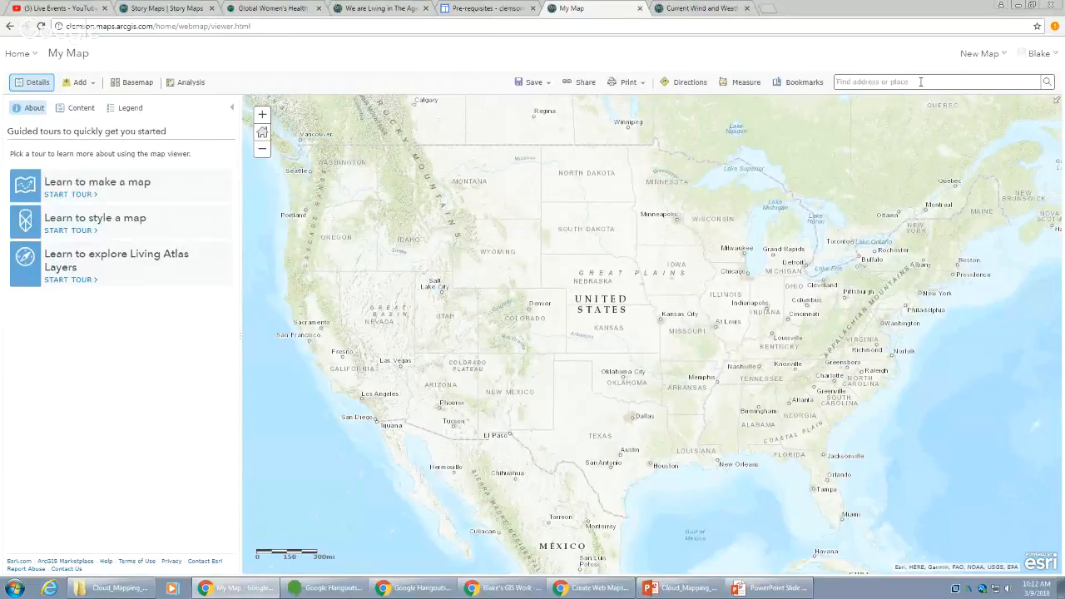
text(chza)
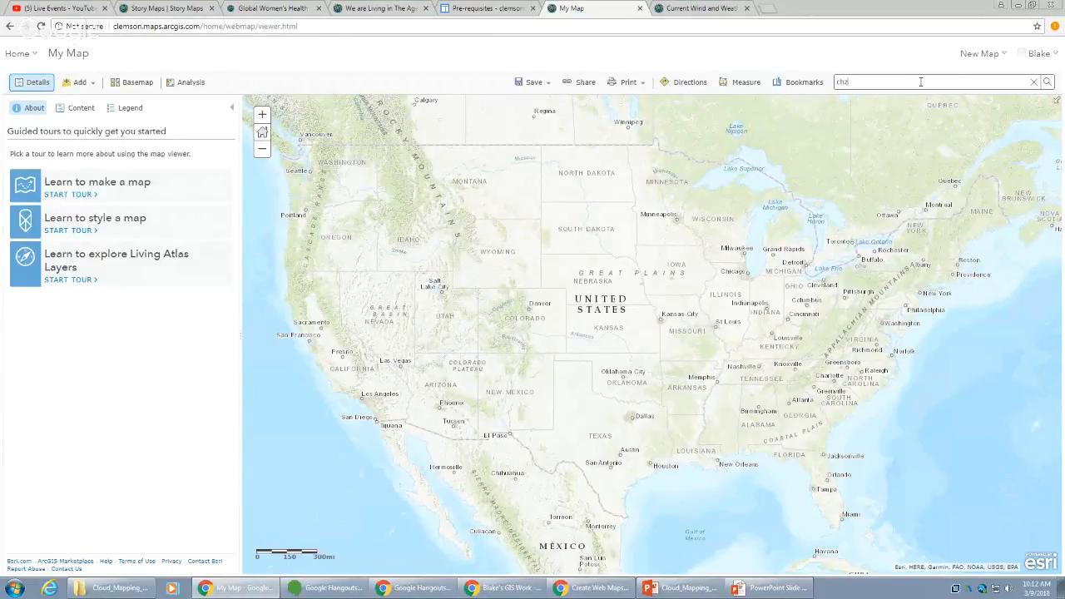
key(BackSpace)
text(arlest)
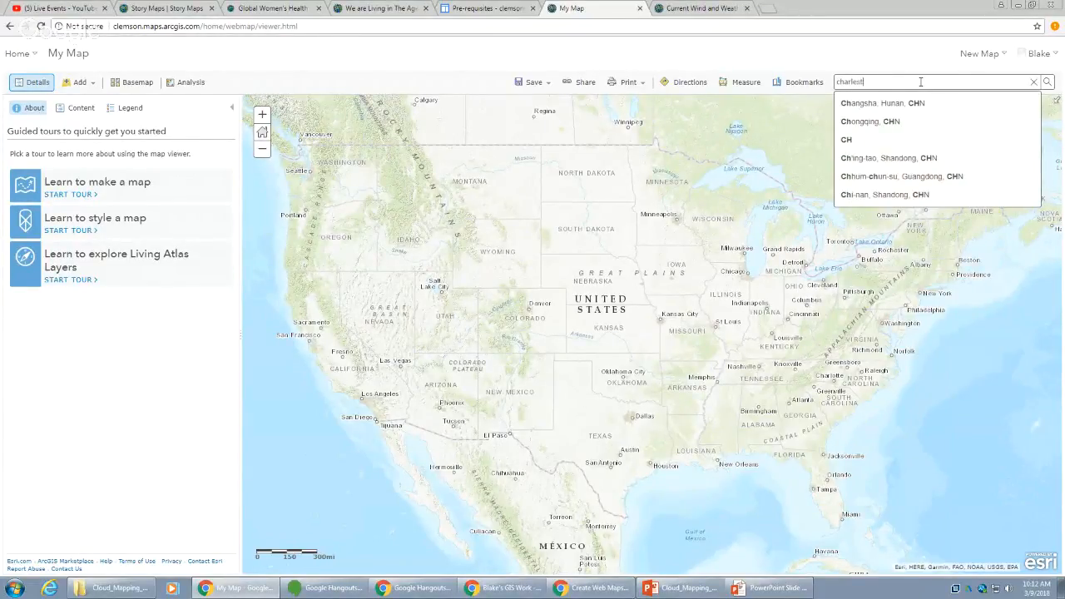
text(on, sc)
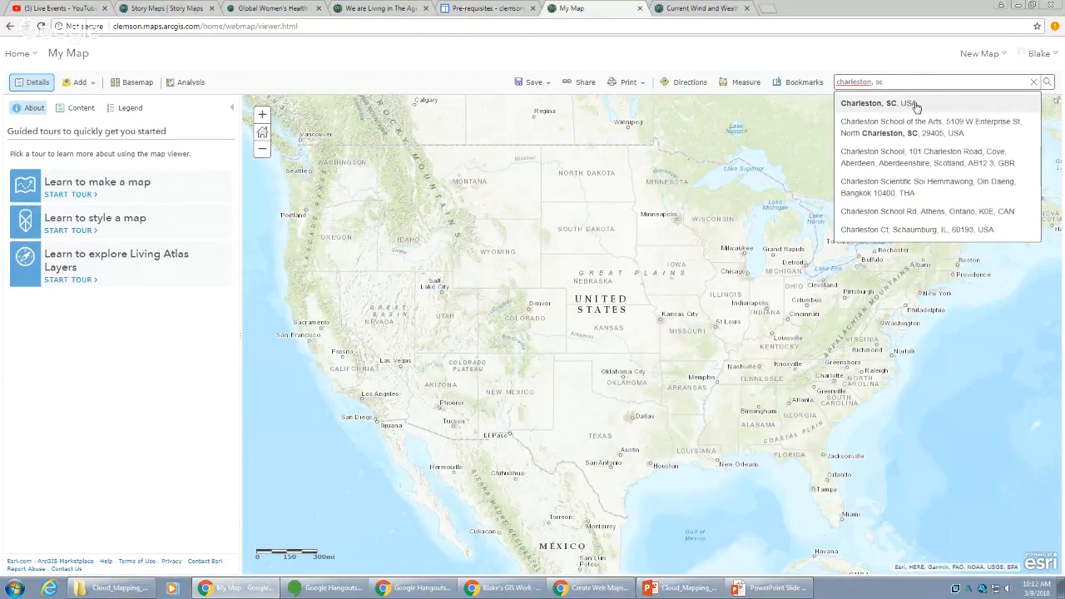
click(915, 103)
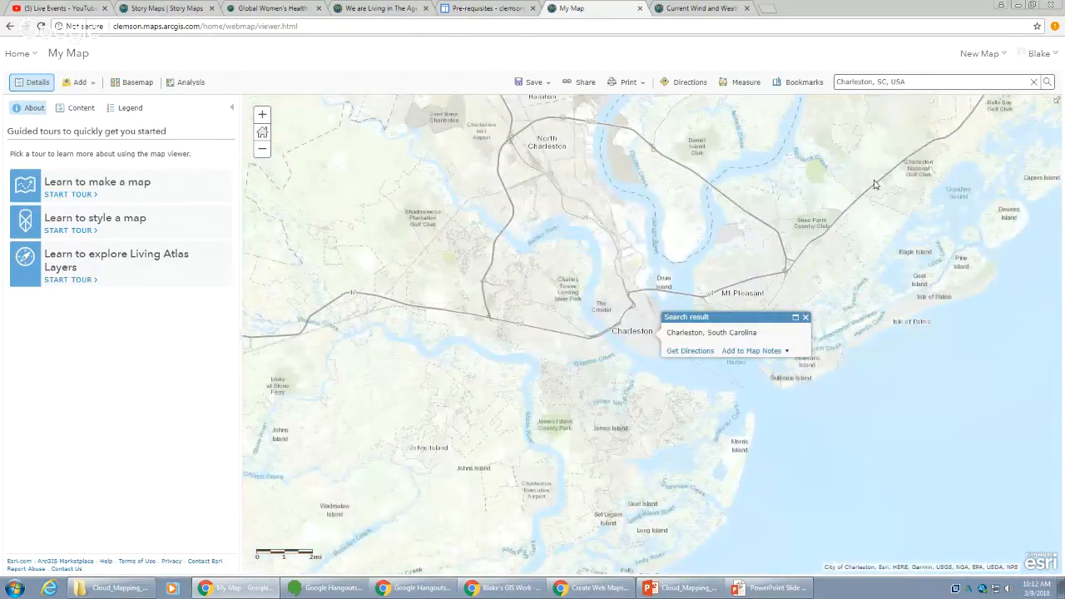
click(806, 317)
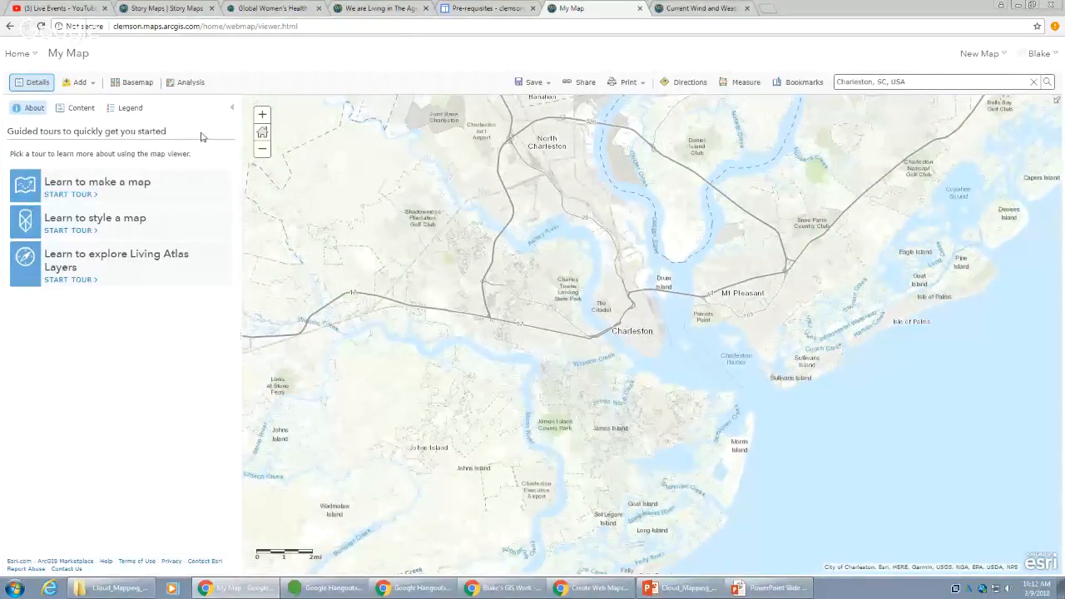
- Start a layer search and set it to look across all of ArcGIS Online
click(81, 85)
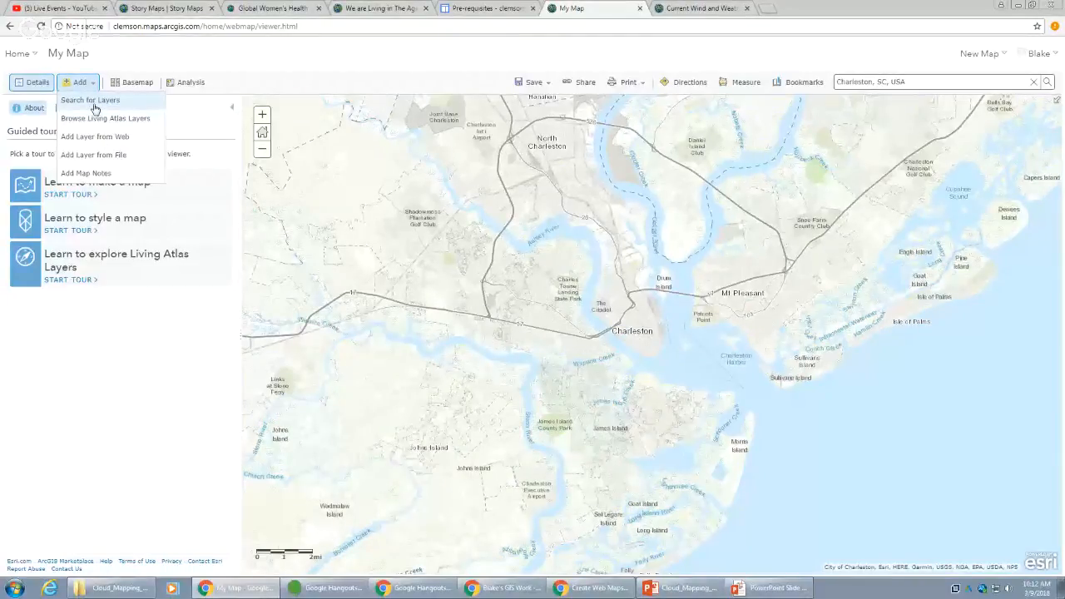
click(95, 109)
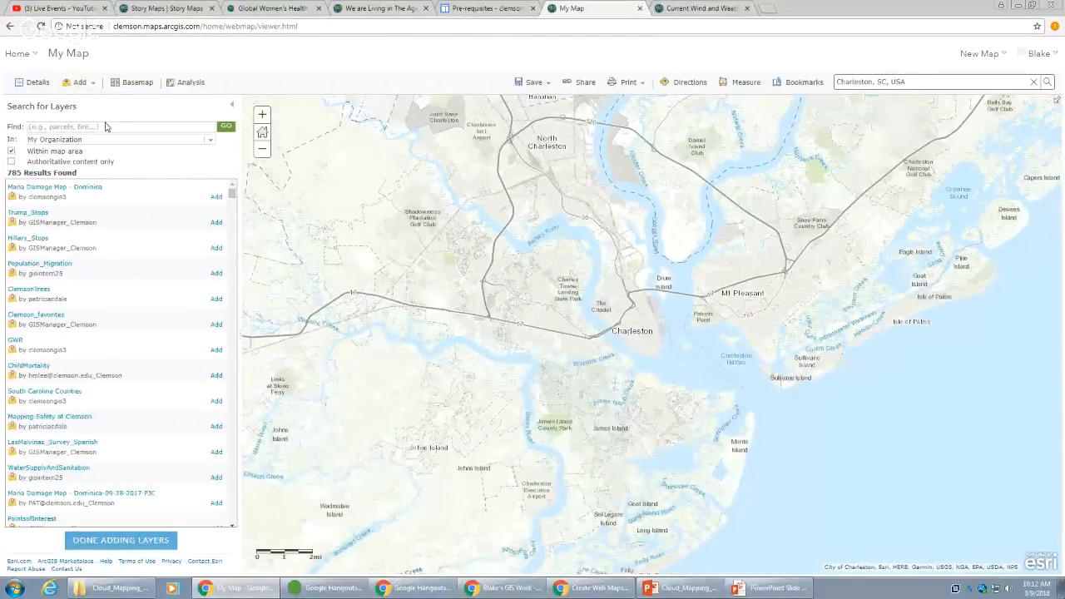
click(207, 144)
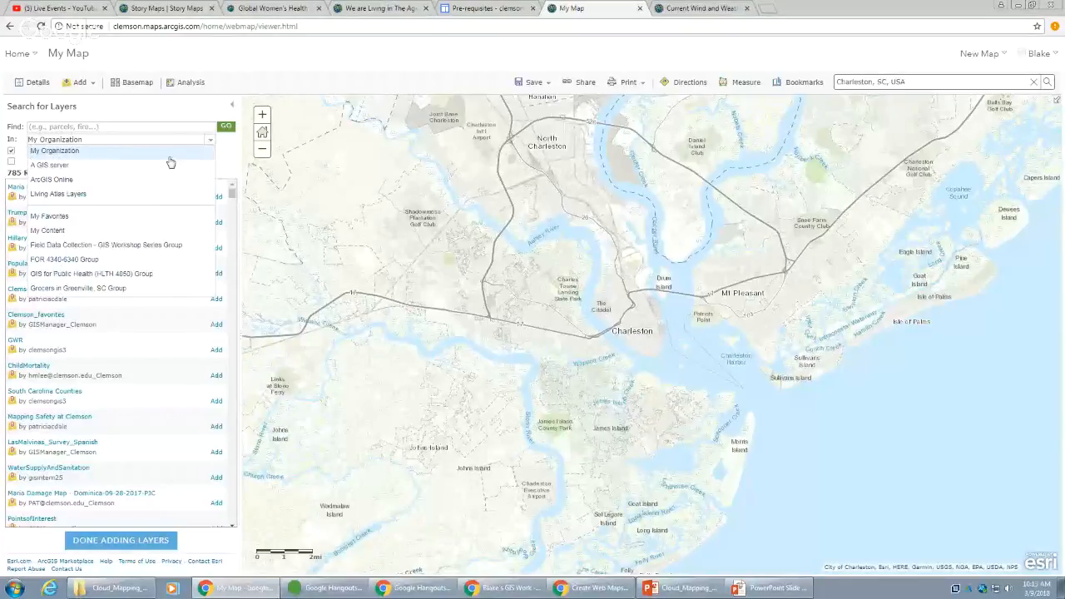
click(148, 182)
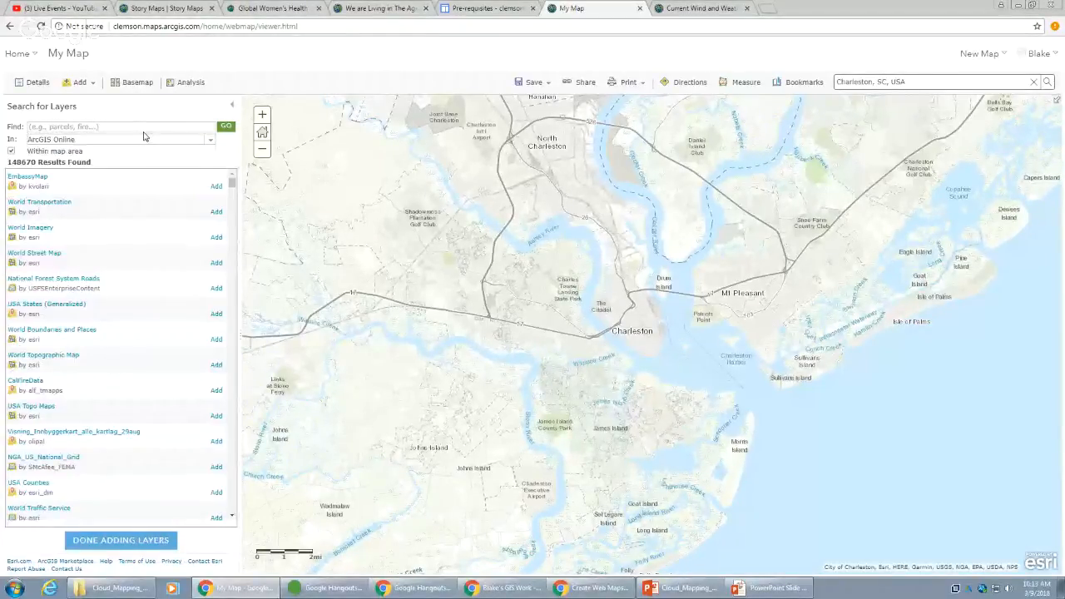
- Search for 'sea level rise' layers and show the 3 ft Sea Level Rise summary
click(145, 128)
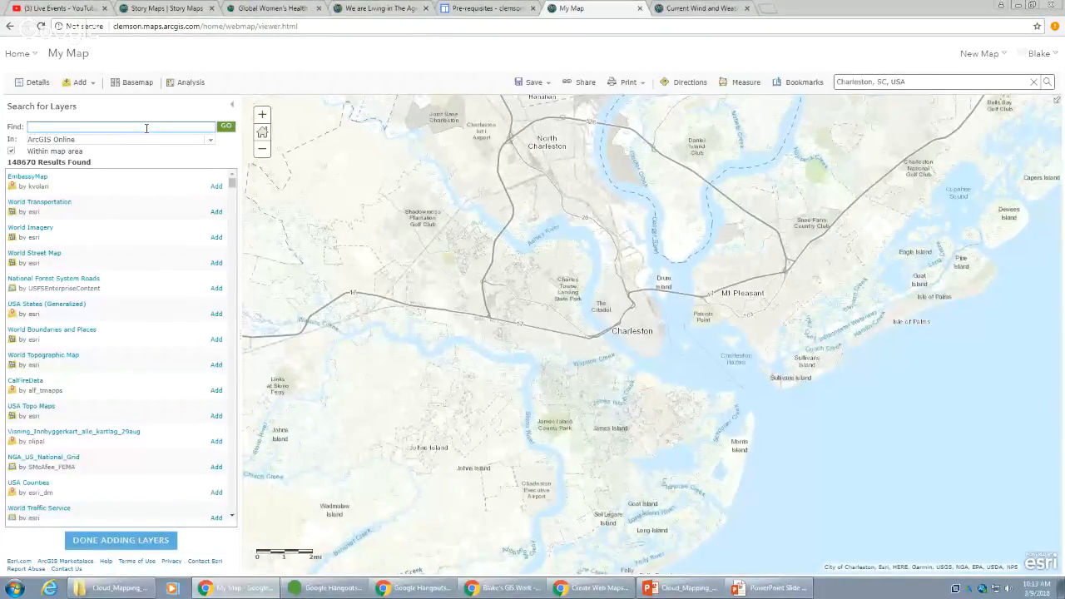
text(dea level r)
text(ise)
click(226, 130)
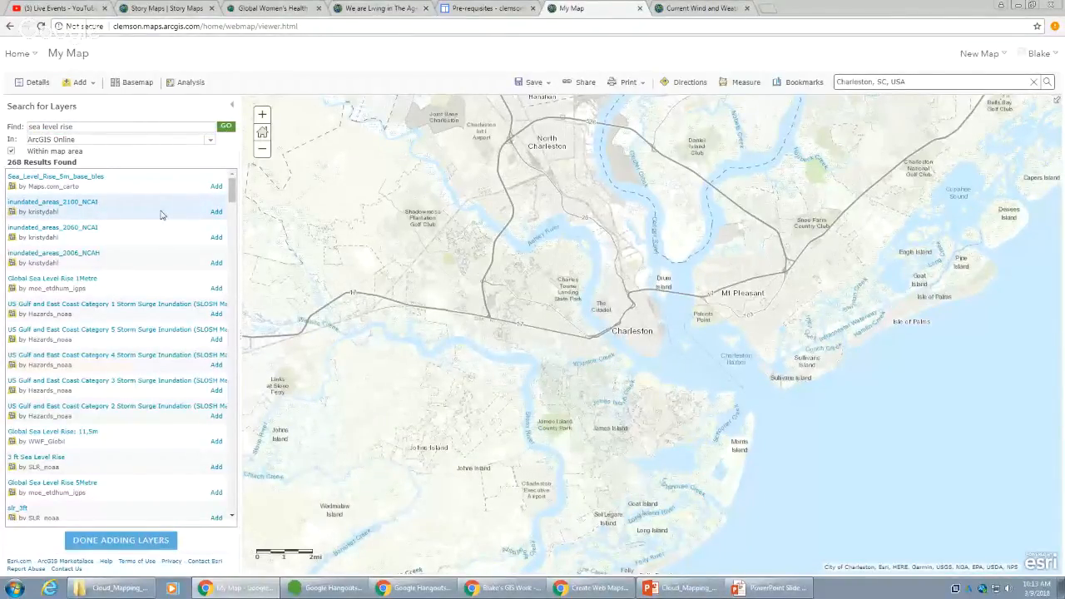
scroll(162, 214, down, 4)
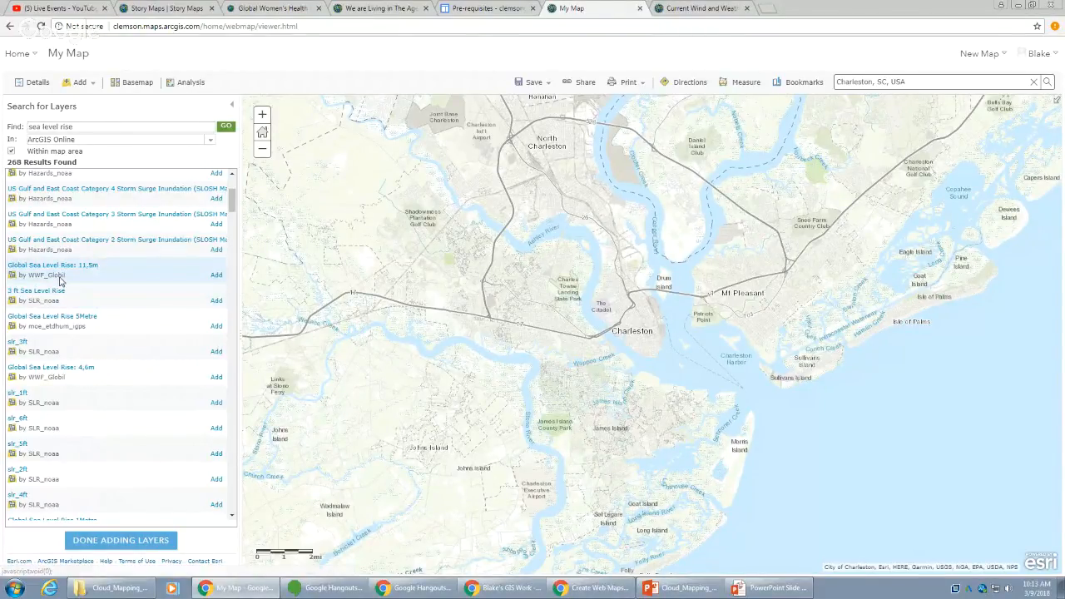
scroll(79, 310, up, 3)
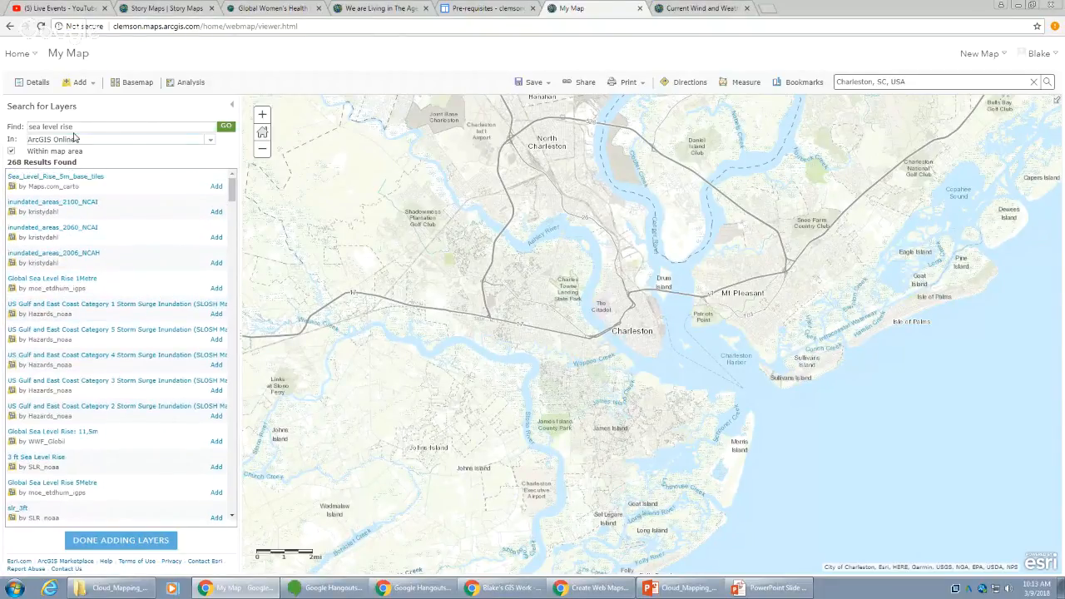
scroll(111, 236, down, 2)
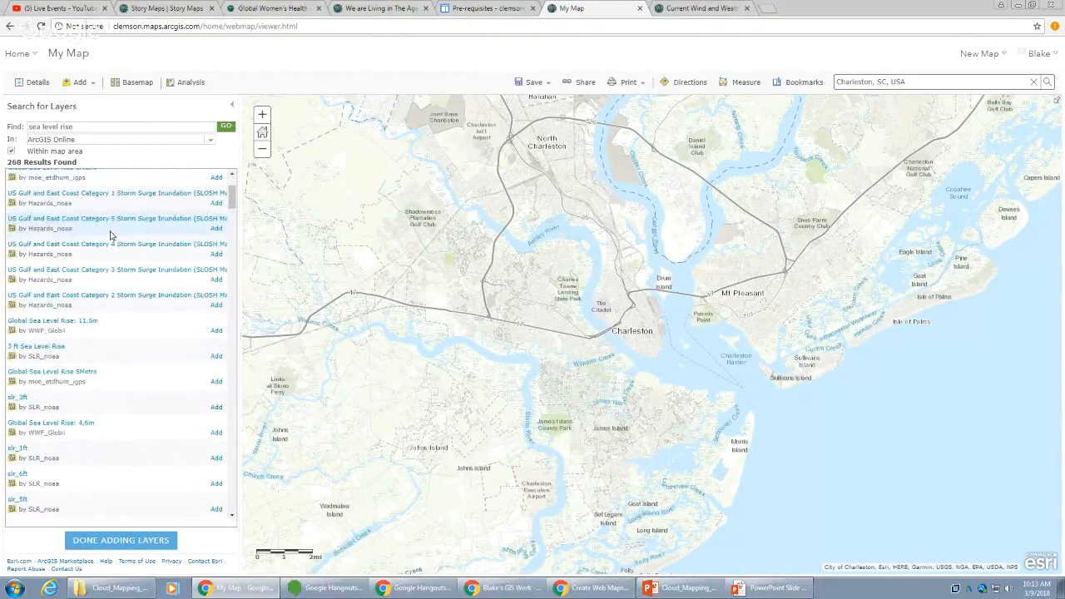
click(55, 348)
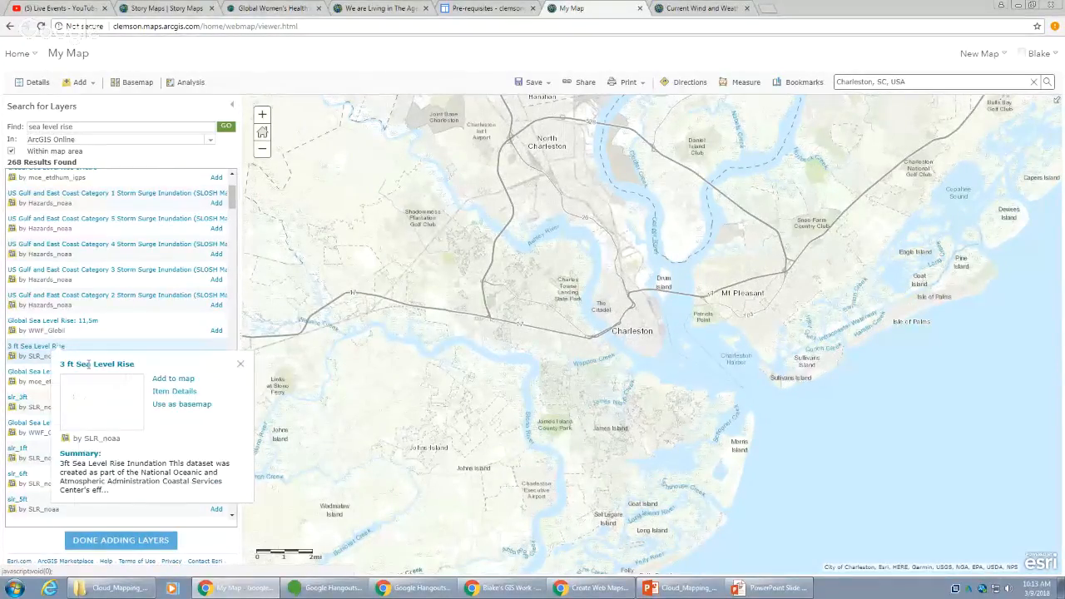
- Open the 3 ft Sea Level Rise item details in a new tab and read the page
click(171, 392)
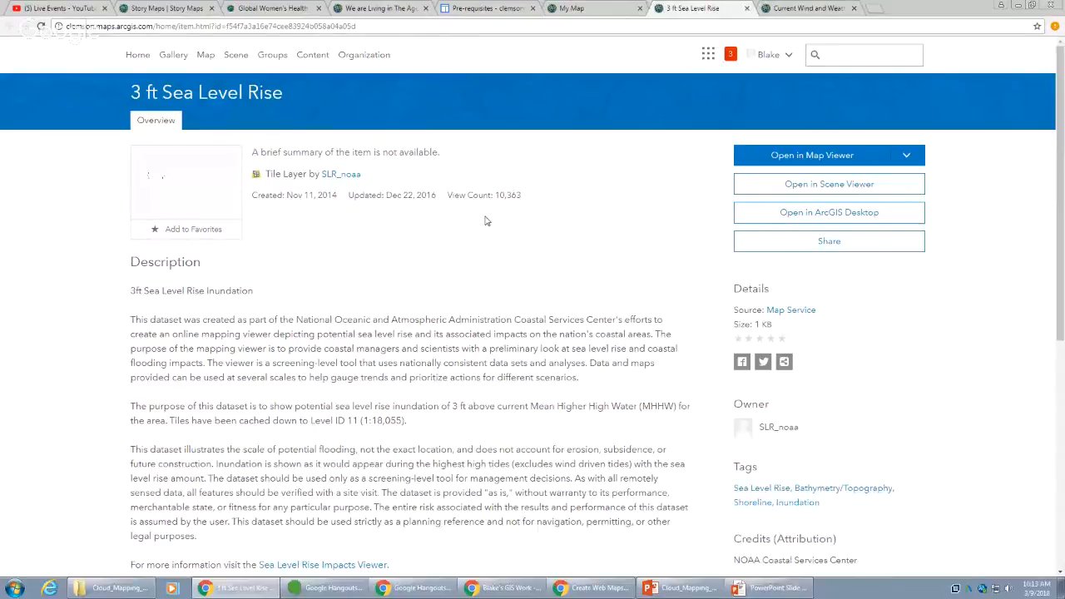
scroll(487, 220, down, 1)
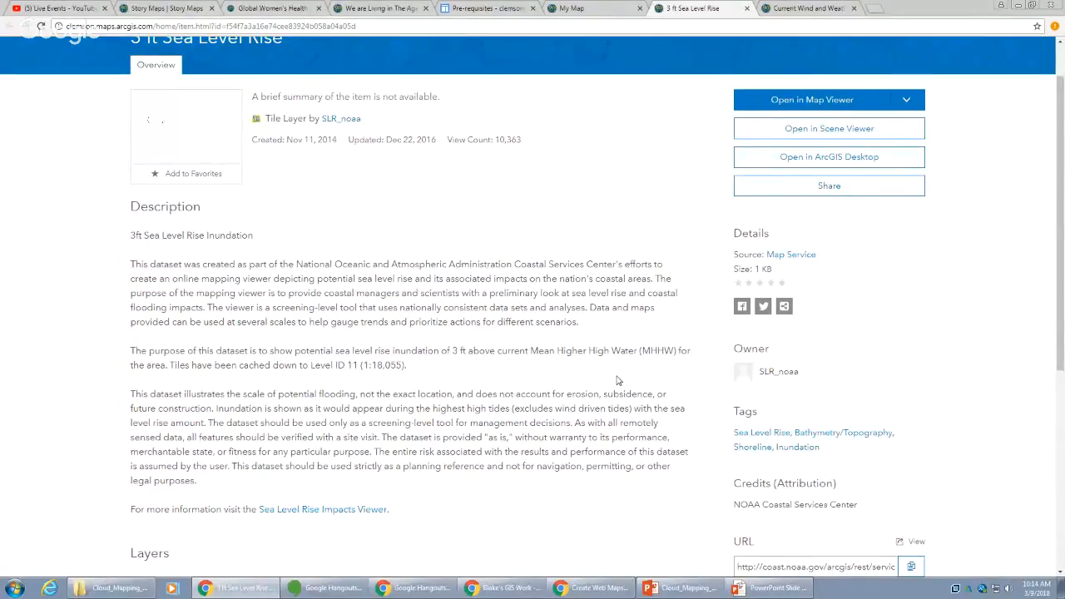
scroll(475, 392, up, 1)
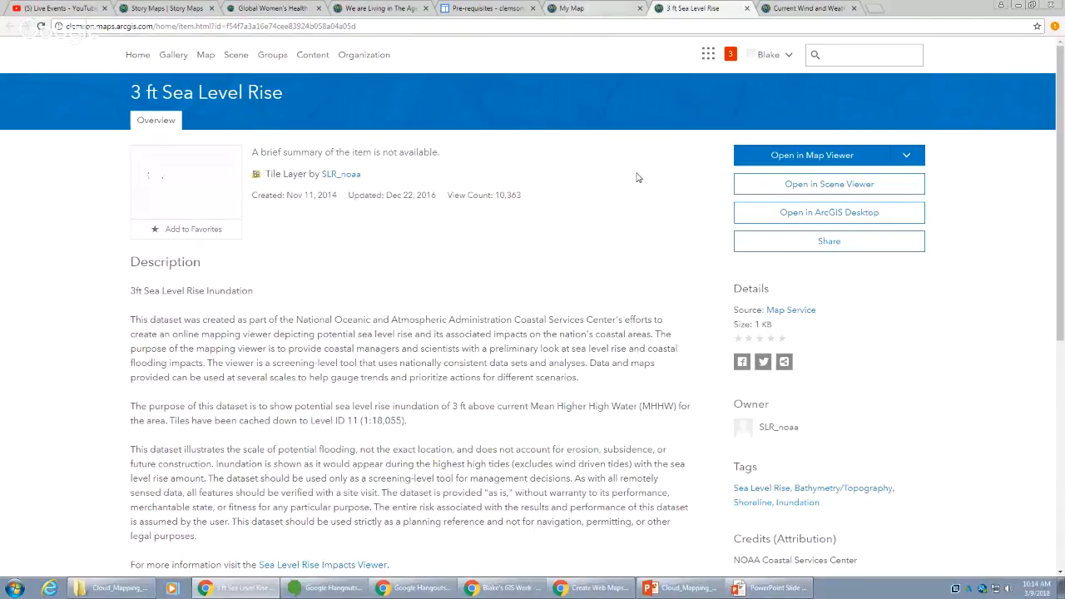
scroll(638, 178, down, 4)
scroll(638, 177, up, 5)
- Add the 3 ft Sea Level Rise layer to the Charleston map and finish adding layers
click(616, 10)
click(666, 9)
click(587, 10)
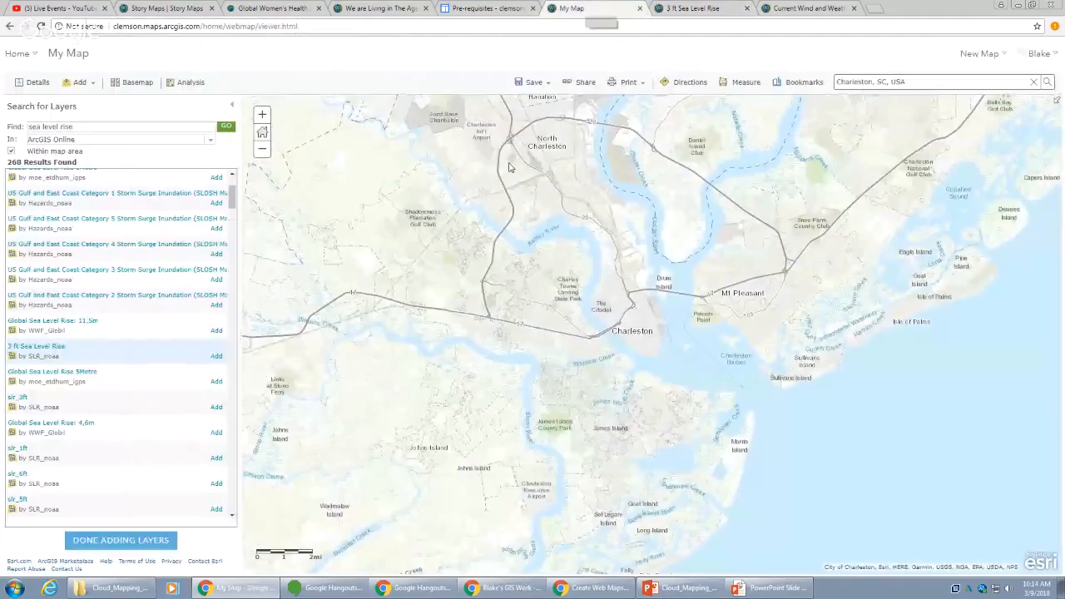
click(215, 357)
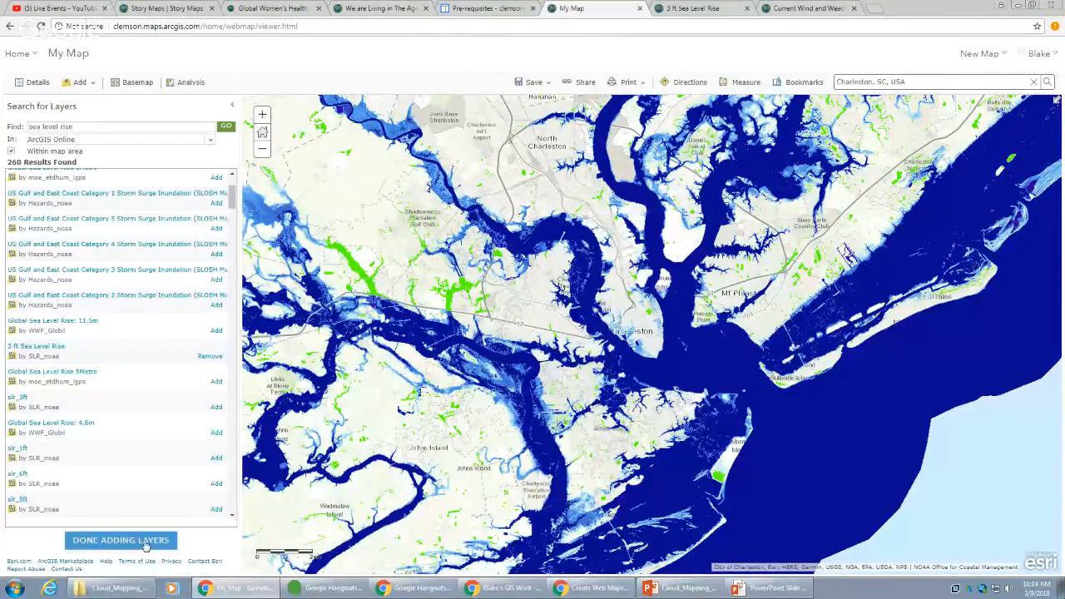
click(138, 541)
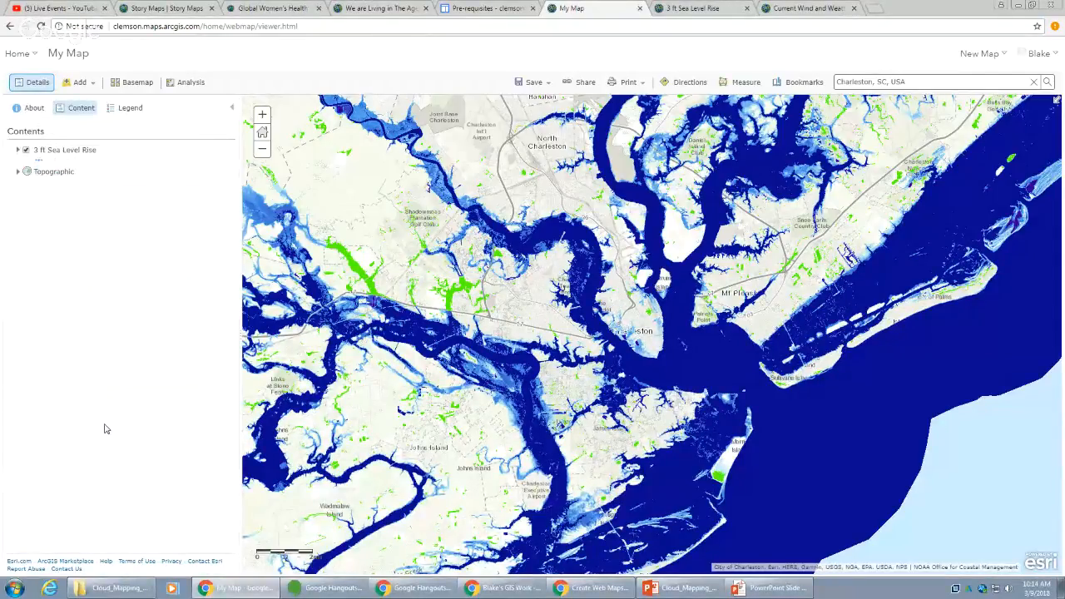
click(147, 117)
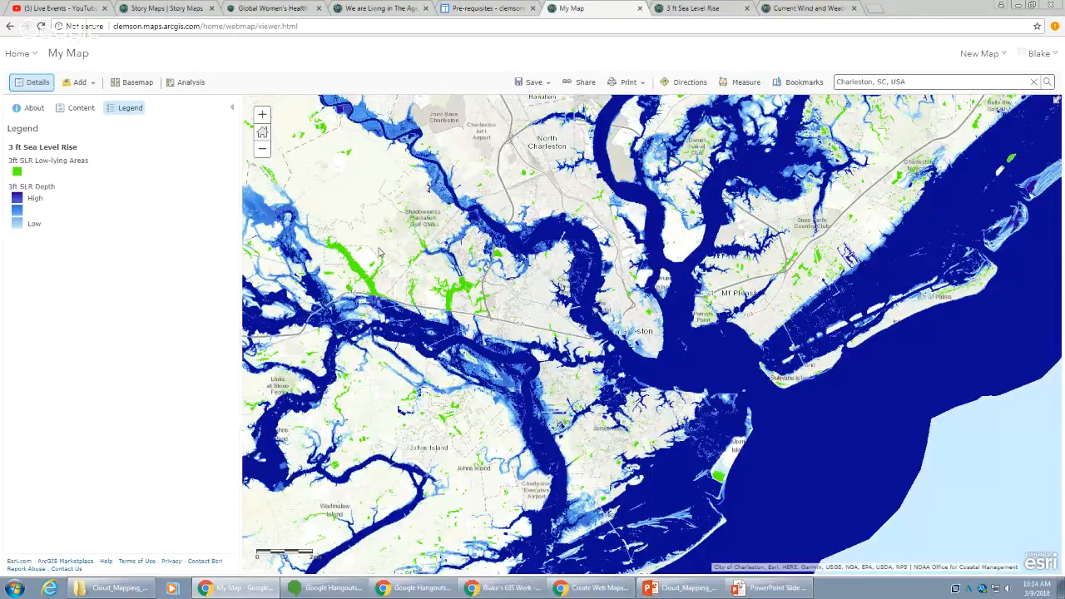
scroll(452, 287, up, 2)
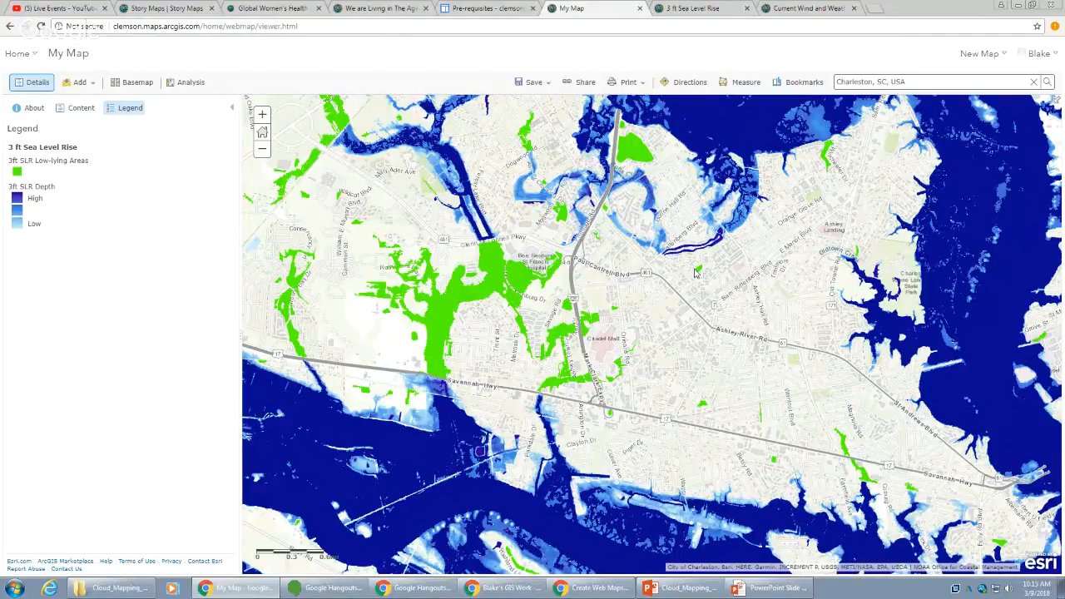
scroll(695, 273, down, 1)
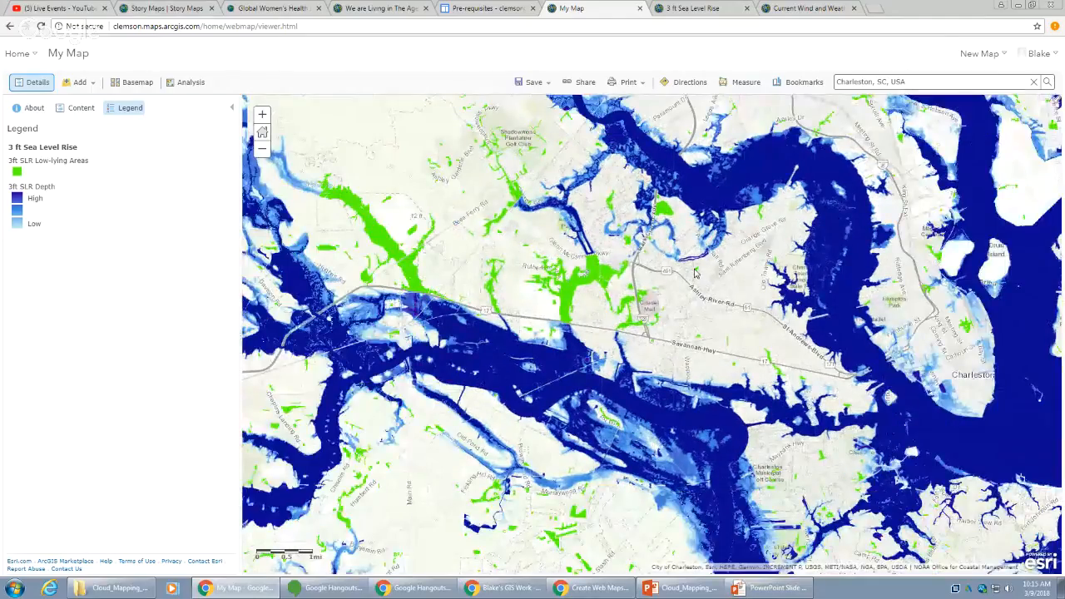
scroll(695, 273, down, 1)
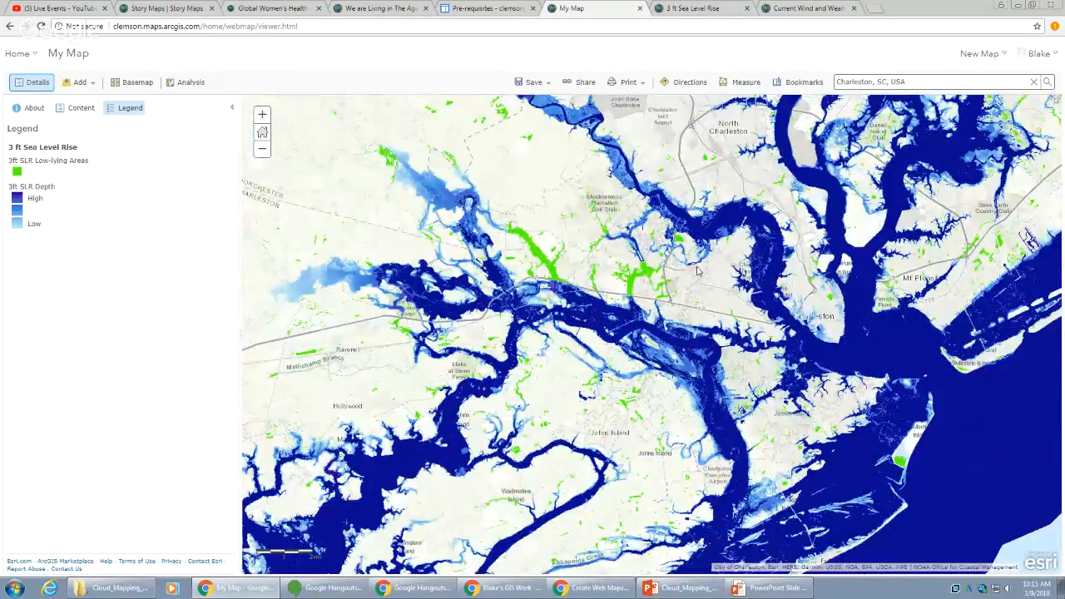
drag(726, 230, 727, 273)
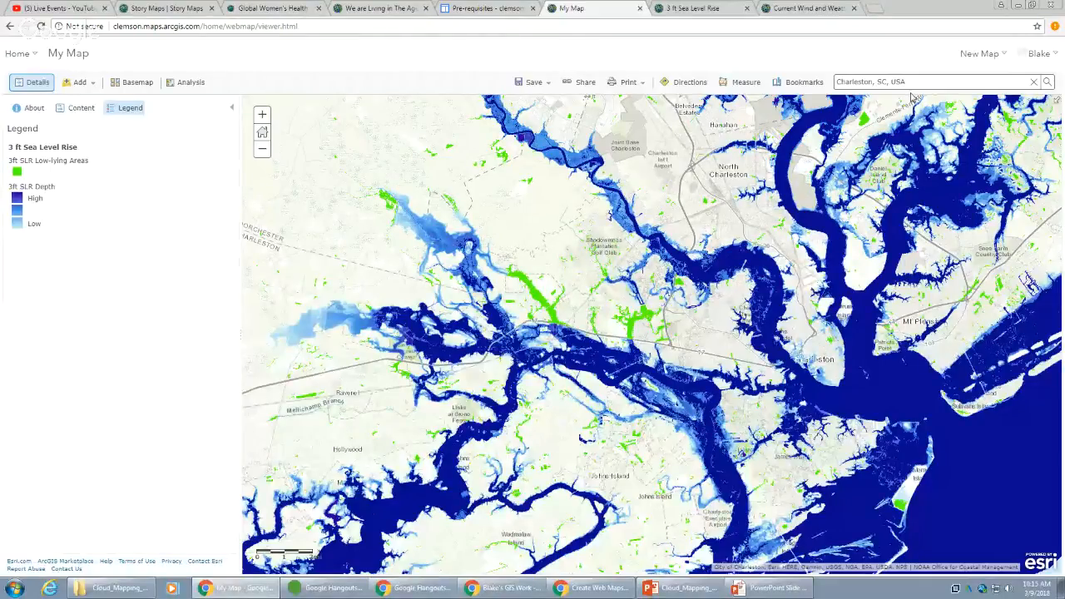
drag(945, 73, 837, 85)
- Search for 'isle of palms' and close the search result popup
text(sus)
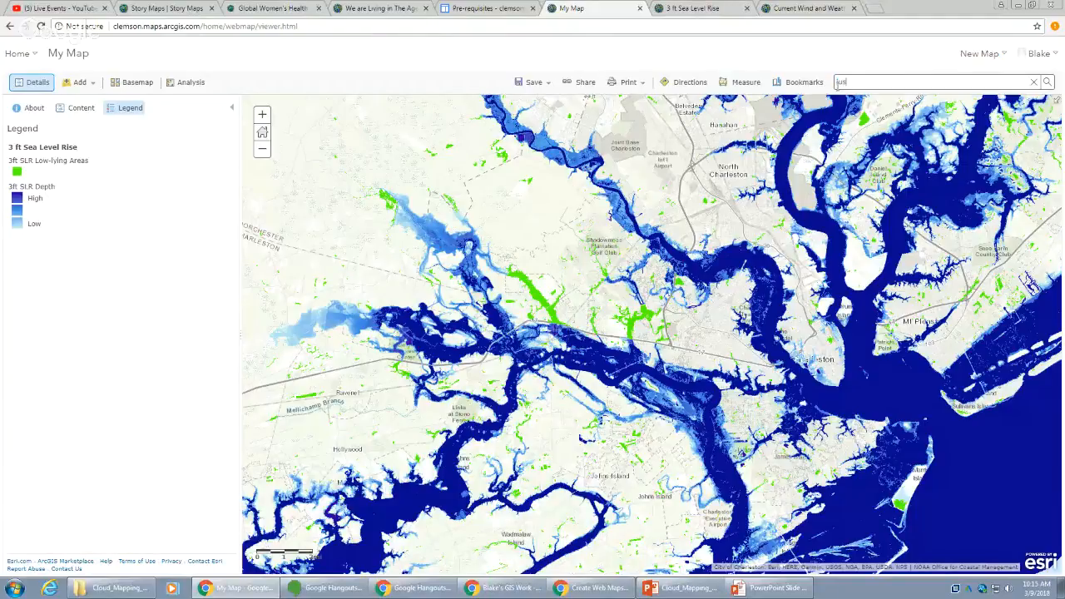
text(d)
key(BackSpace)
text(e of palms)
key(Return)
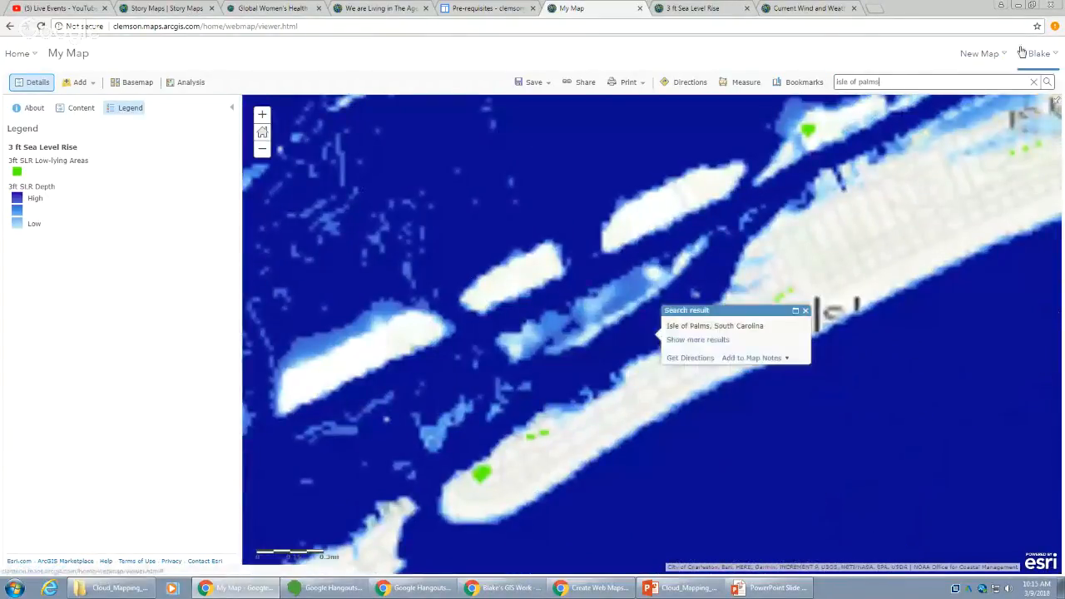
click(805, 312)
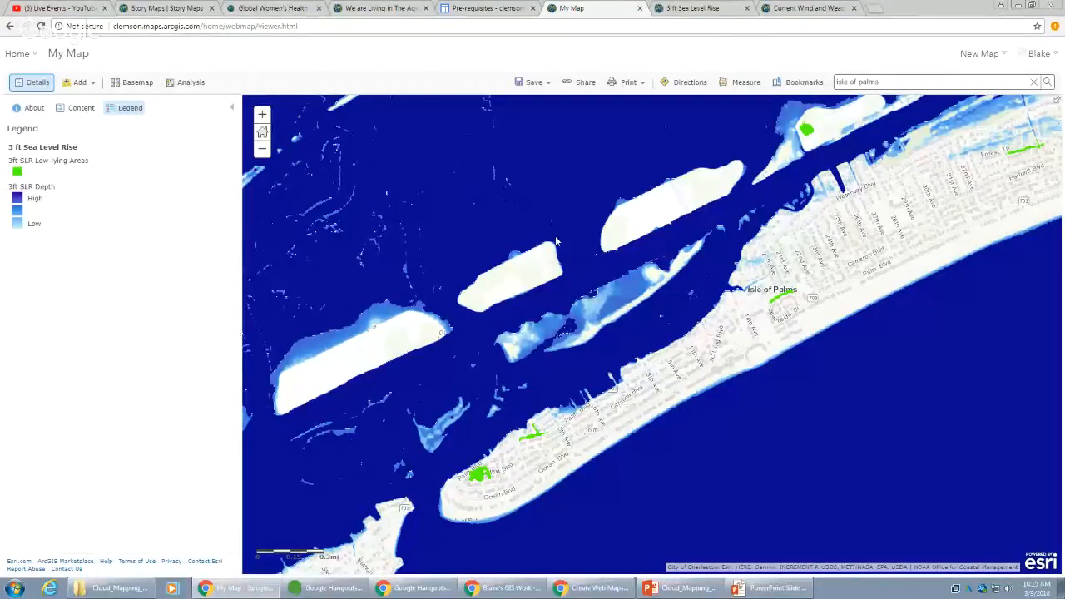
- Zoom out and pan west past Mt Pleasant to centre the Charleston peninsula
scroll(556, 241, down, 1)
drag(545, 253, 1046, 292)
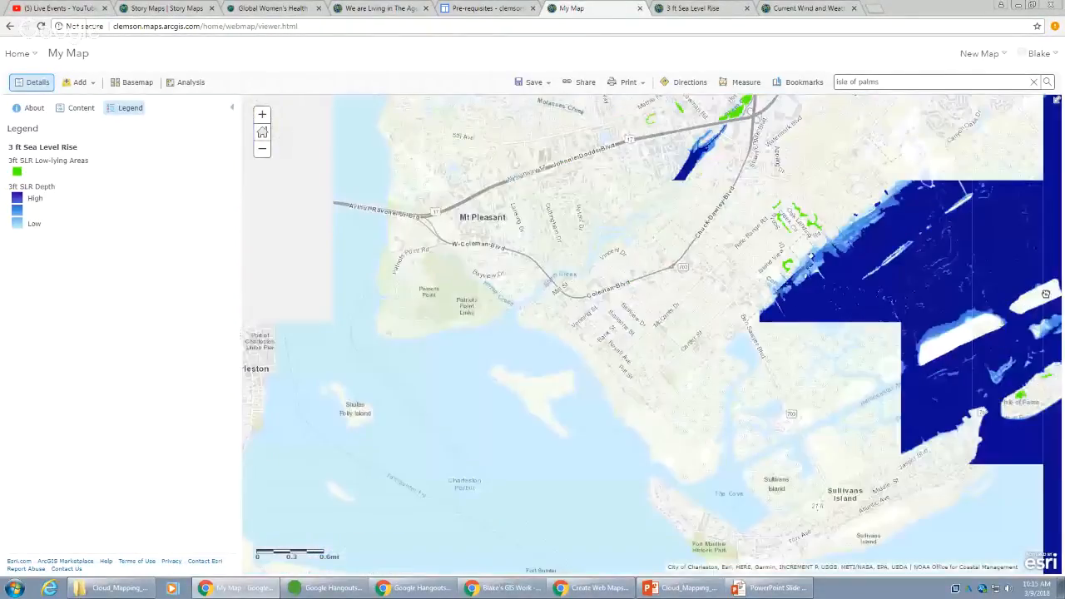
drag(747, 302, 914, 299)
drag(456, 258, 795, 277)
scroll(524, 246, down, 1)
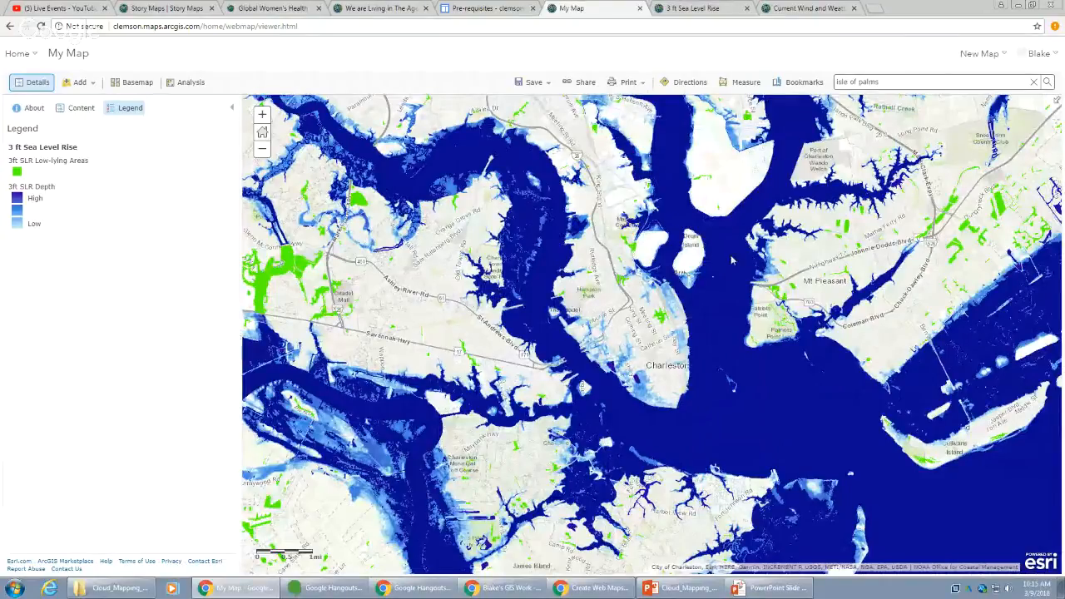
- Switch the basemap to Imagery and reframe the view around the Charleston peninsula
click(138, 83)
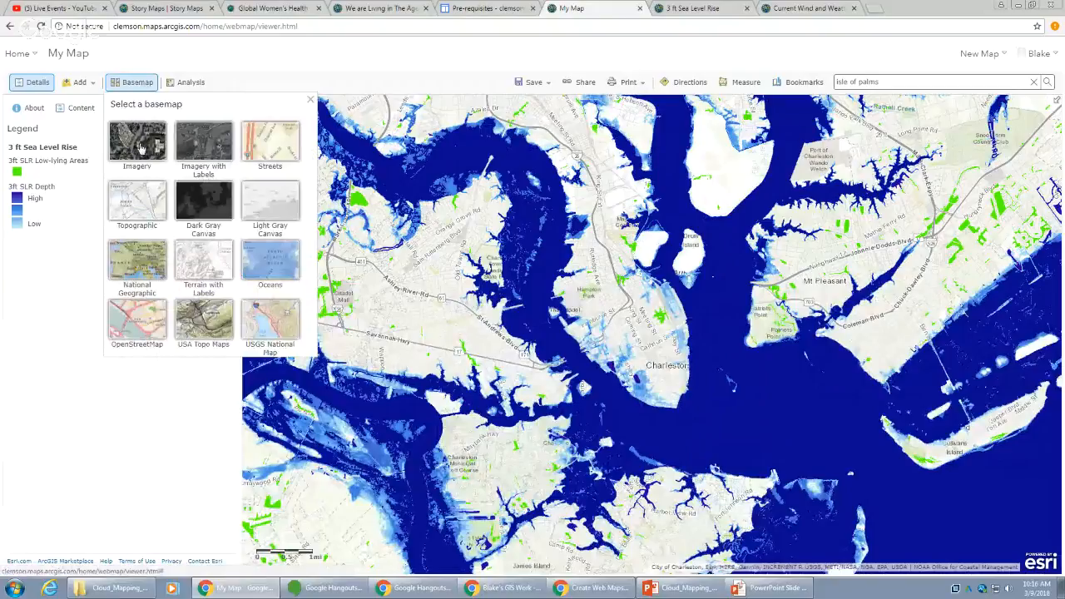
click(139, 148)
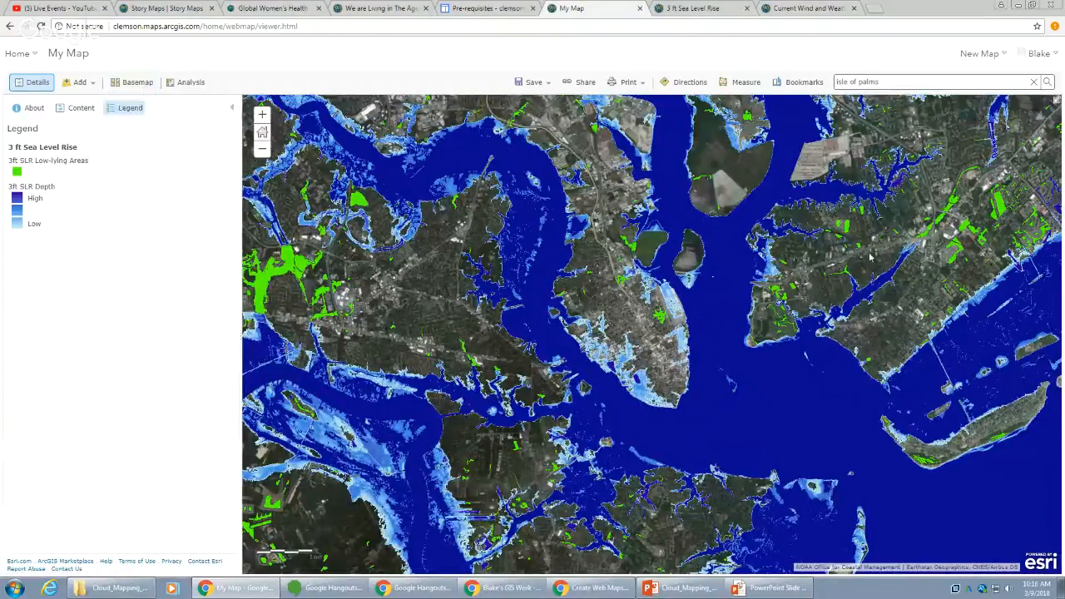
drag(871, 257, 907, 376)
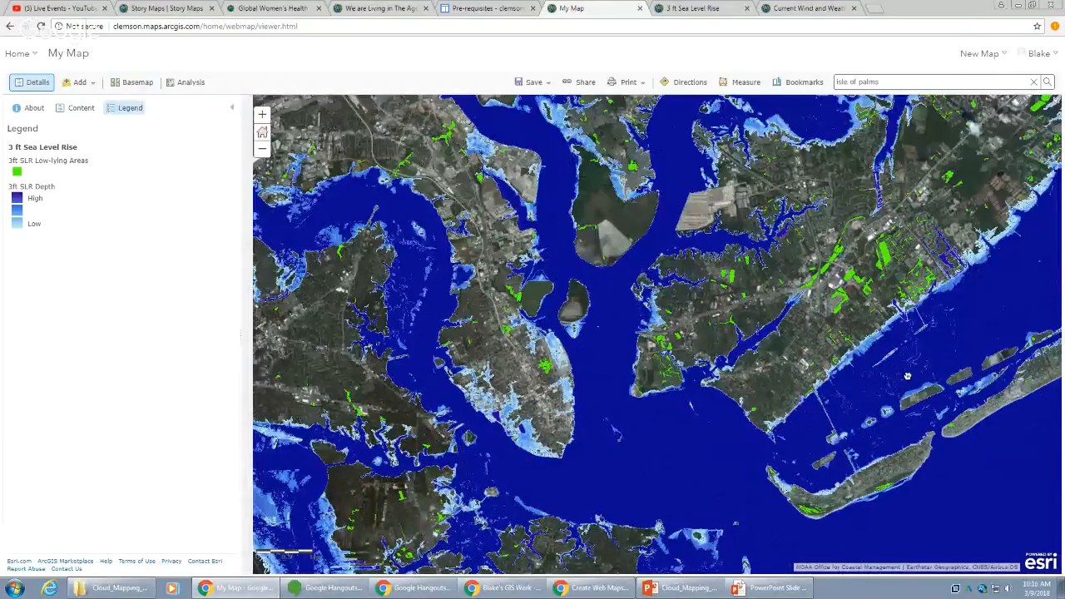
drag(429, 395, 651, 376)
scroll(650, 376, up, 1)
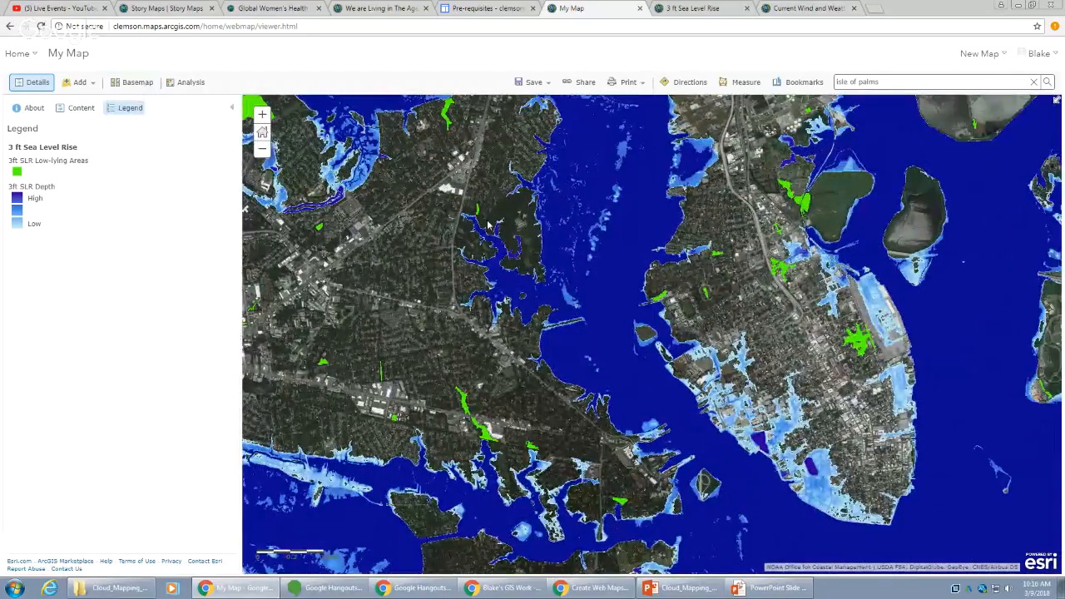
scroll(799, 253, down, 1)
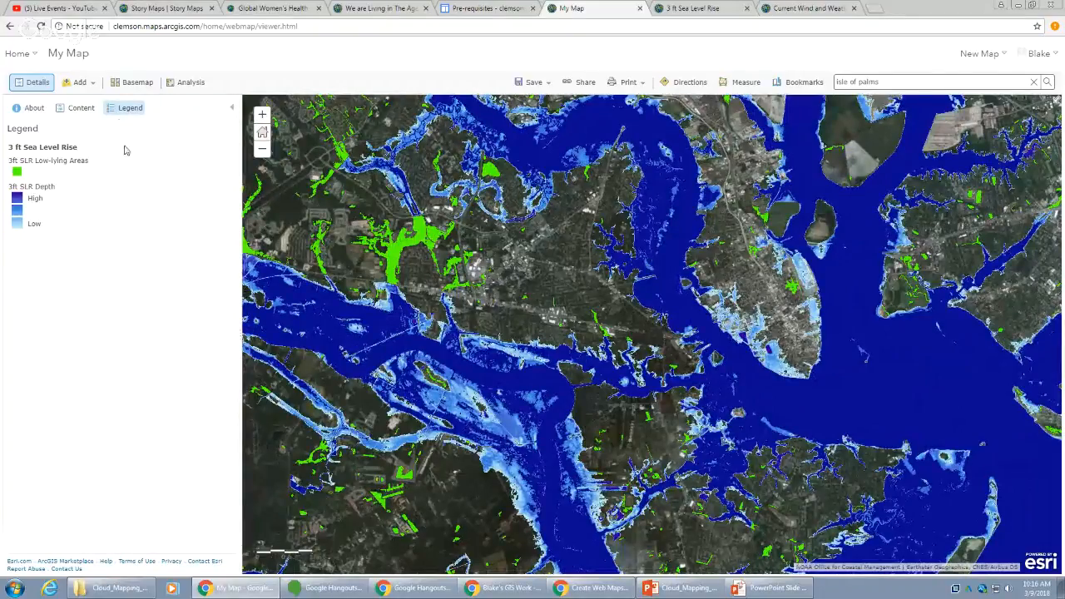
- Set the 3 ft Sea Level Rise layer's transparency to about 50%
click(73, 109)
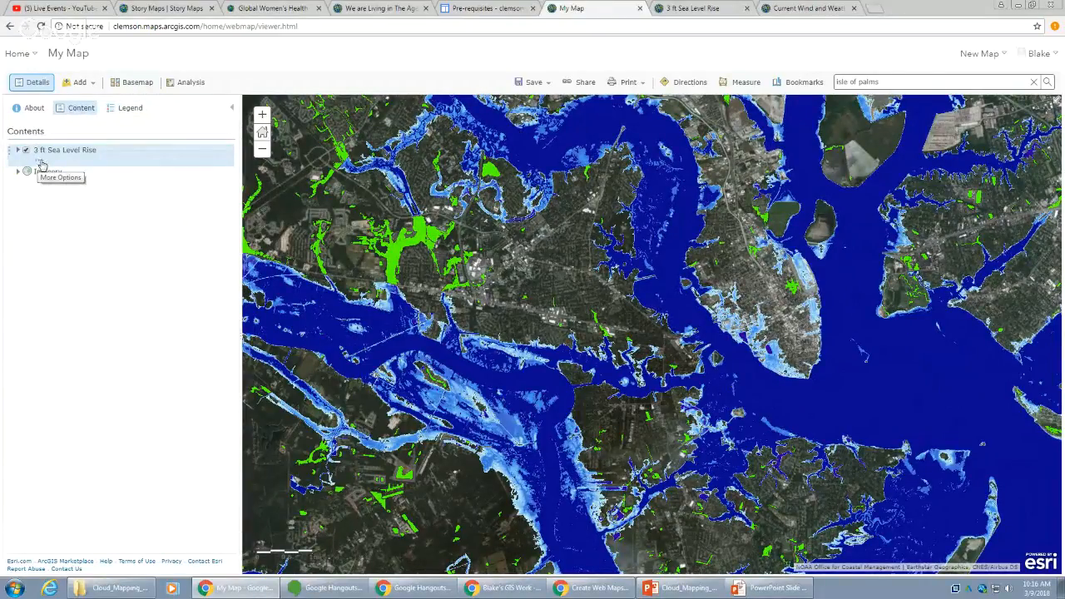
click(37, 164)
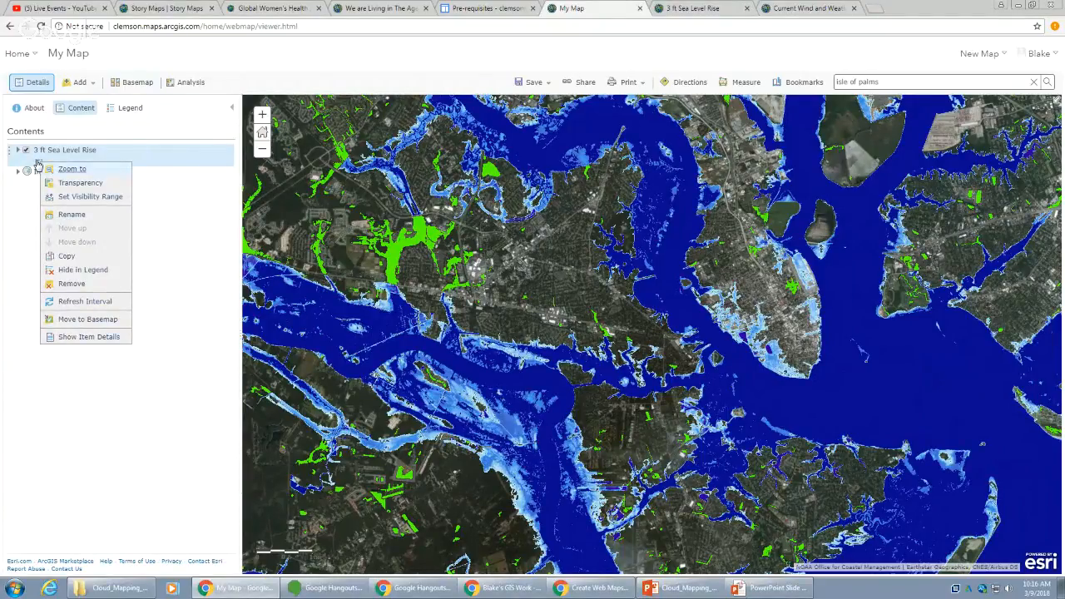
mouse_move(61, 188)
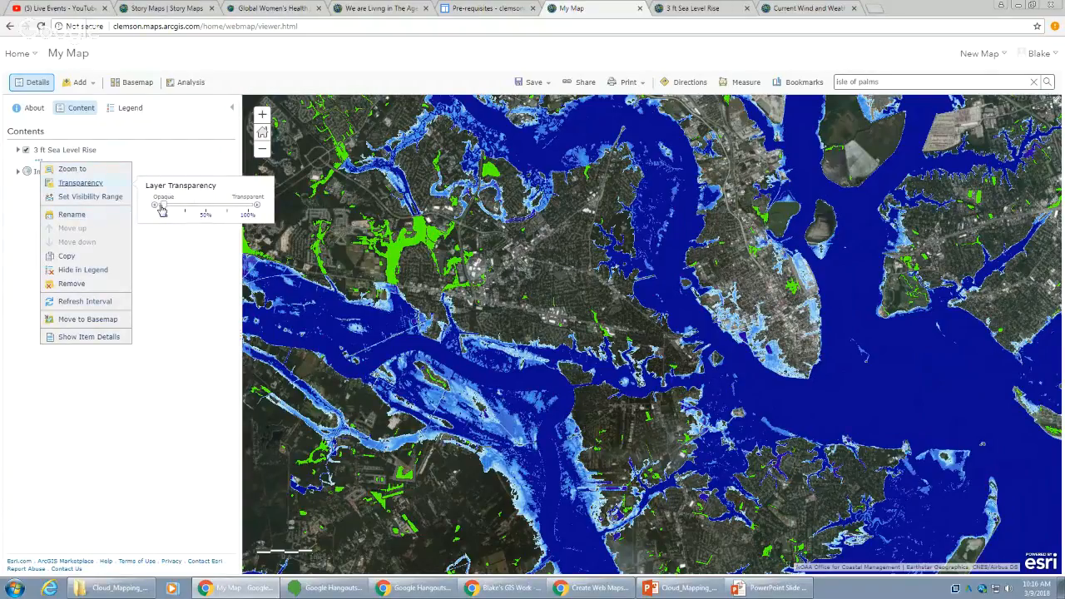
drag(159, 206, 199, 209)
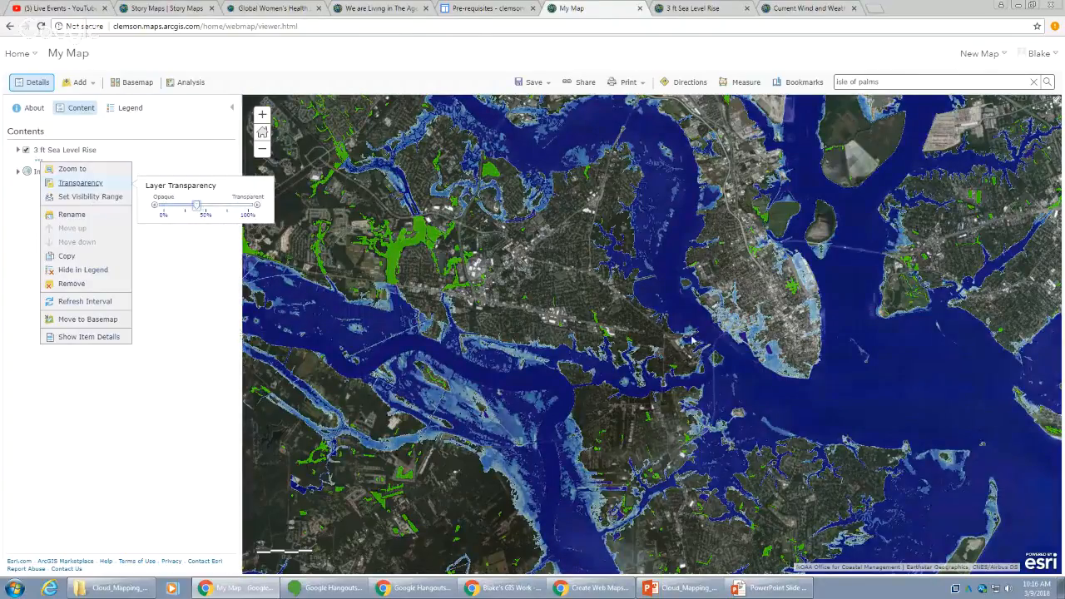
- Pan east to the barrier islands and centre on the Isle of Palms shoreline
scroll(767, 305, up, 1)
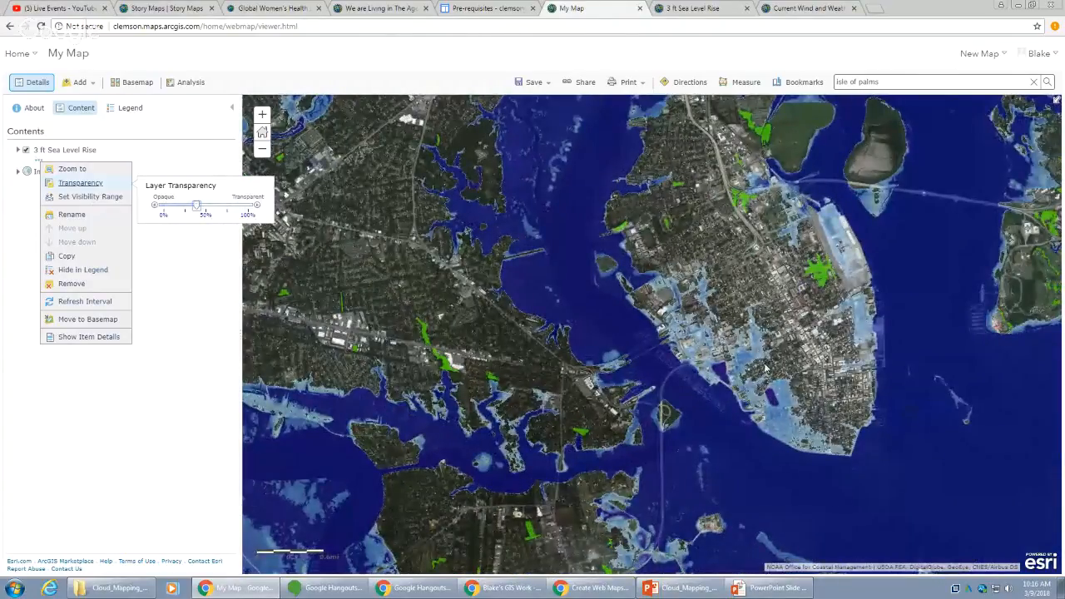
scroll(766, 369, up, 1)
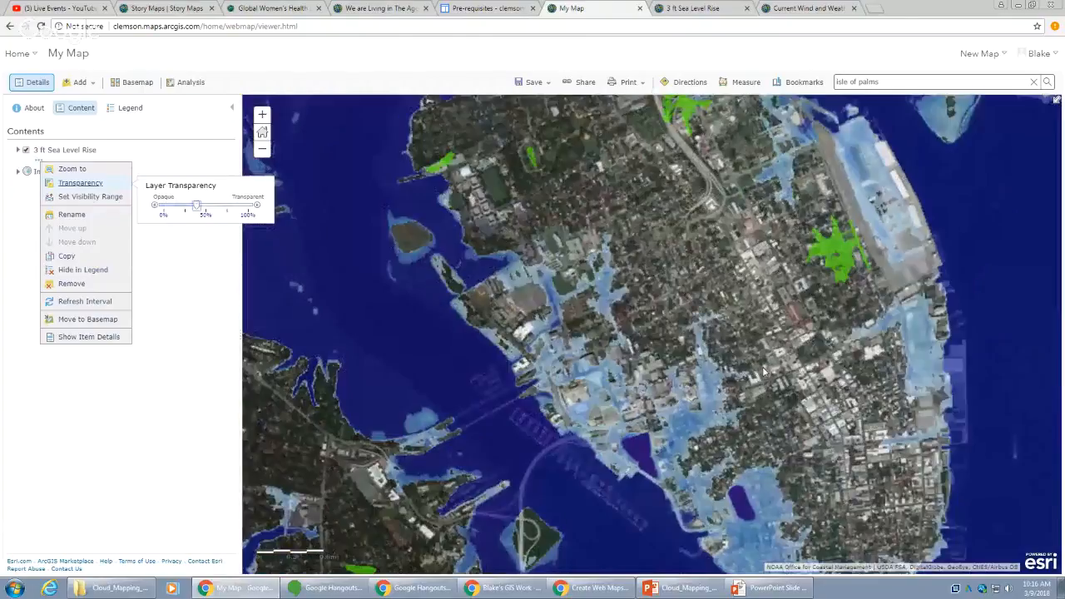
drag(775, 500, 822, 462)
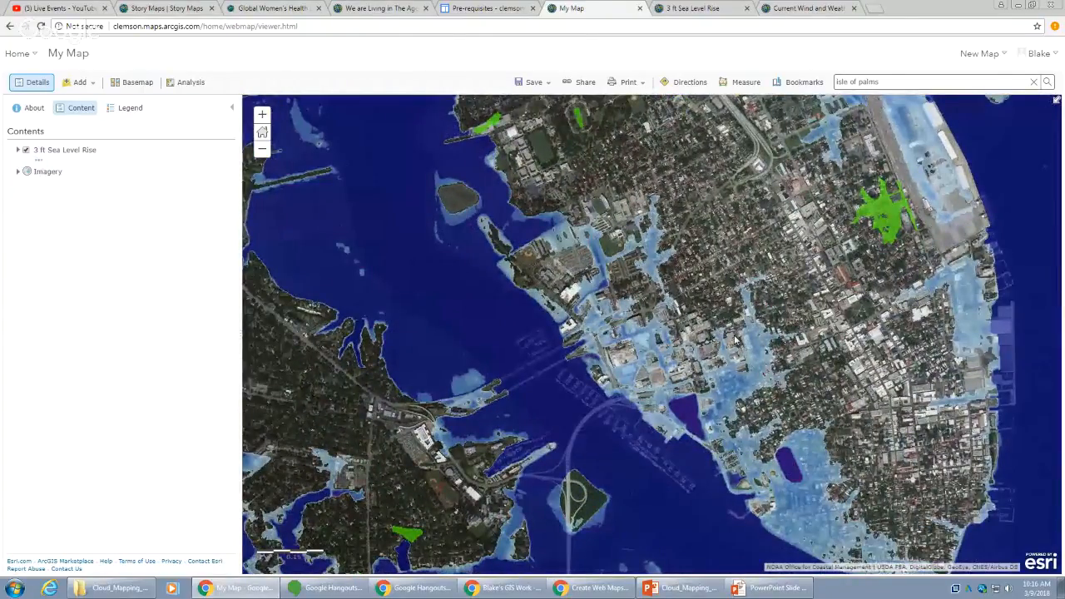
scroll(736, 340, down, 3)
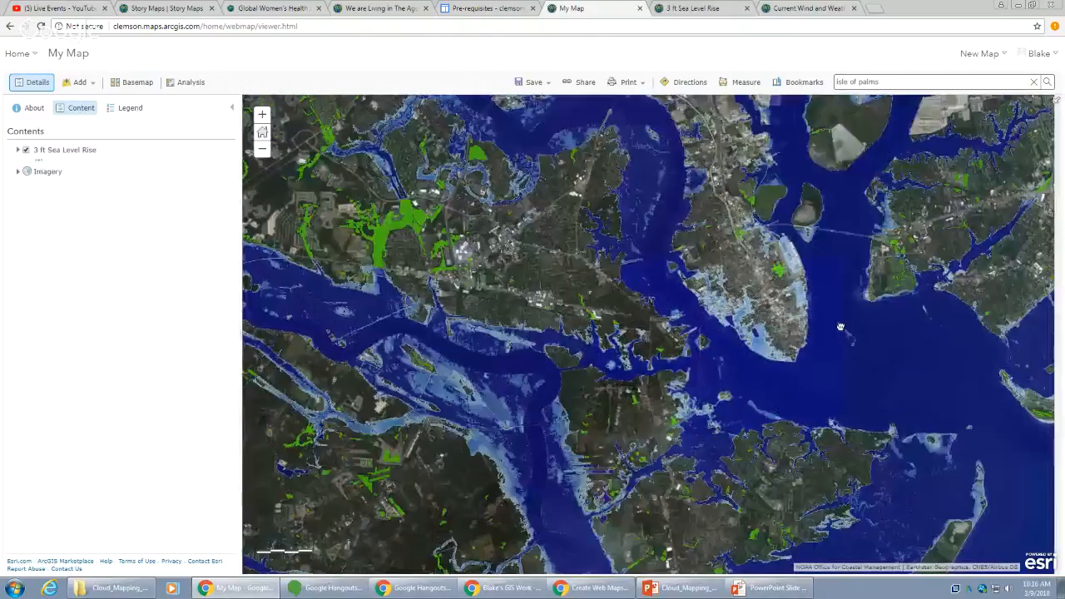
drag(841, 327, 303, 340)
scroll(536, 357, up, 4)
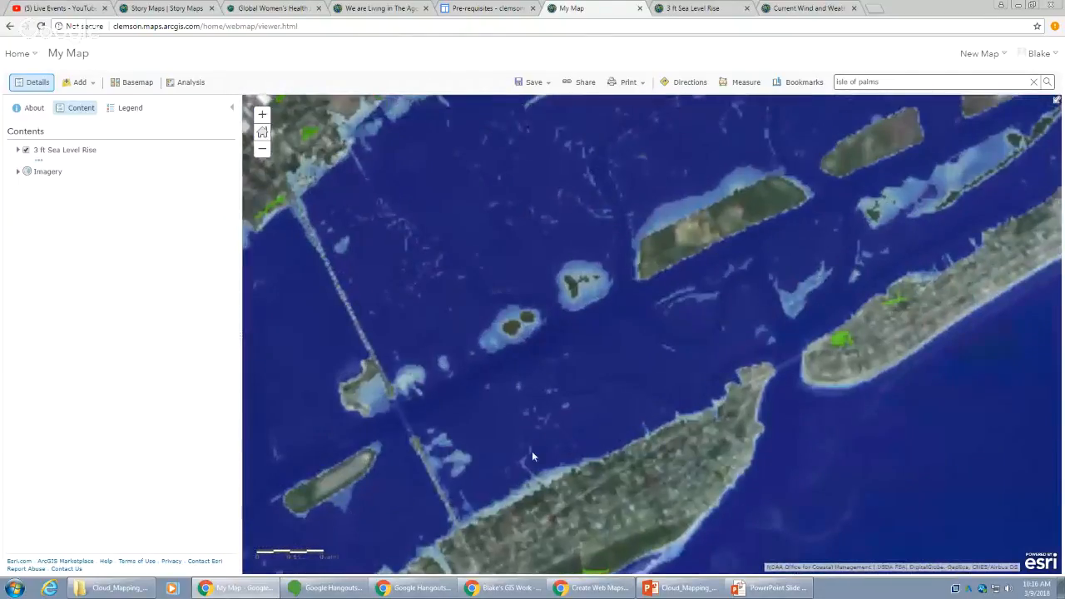
scroll(423, 460, up, 4)
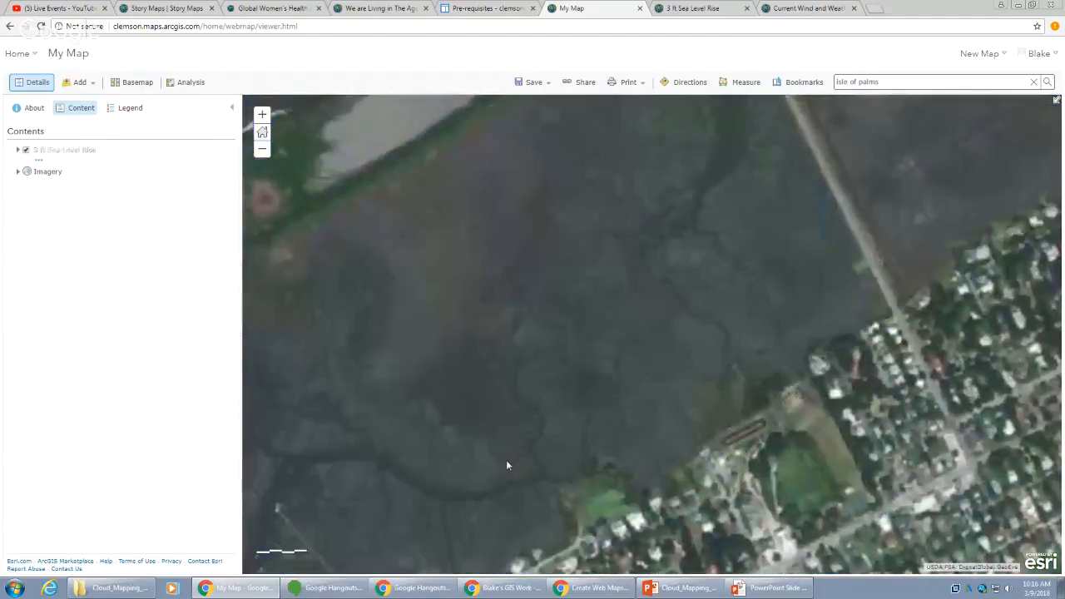
scroll(486, 418, down, 1)
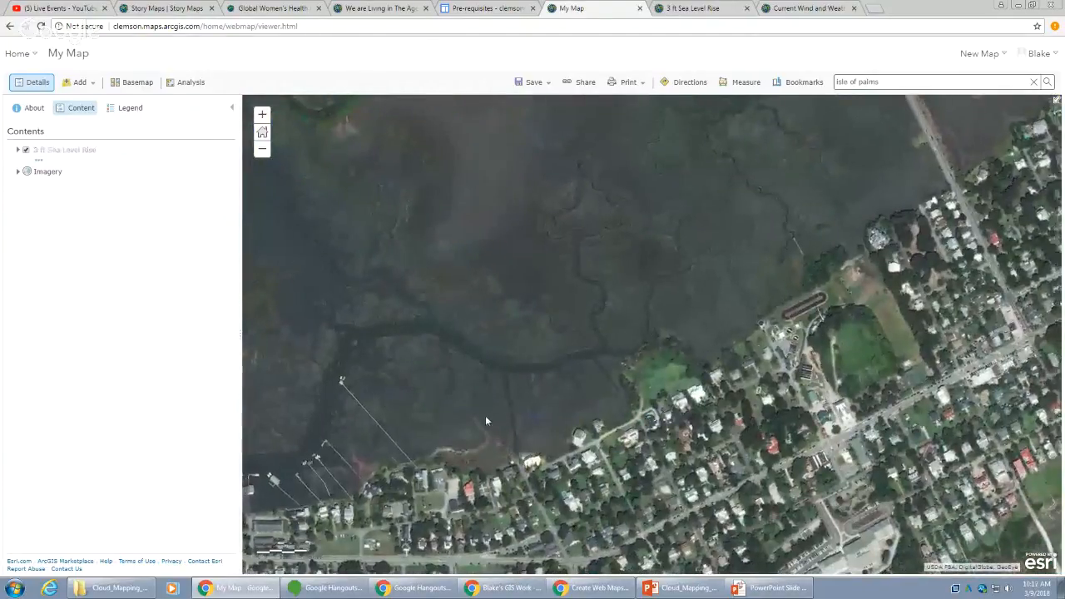
scroll(487, 422, down, 1)
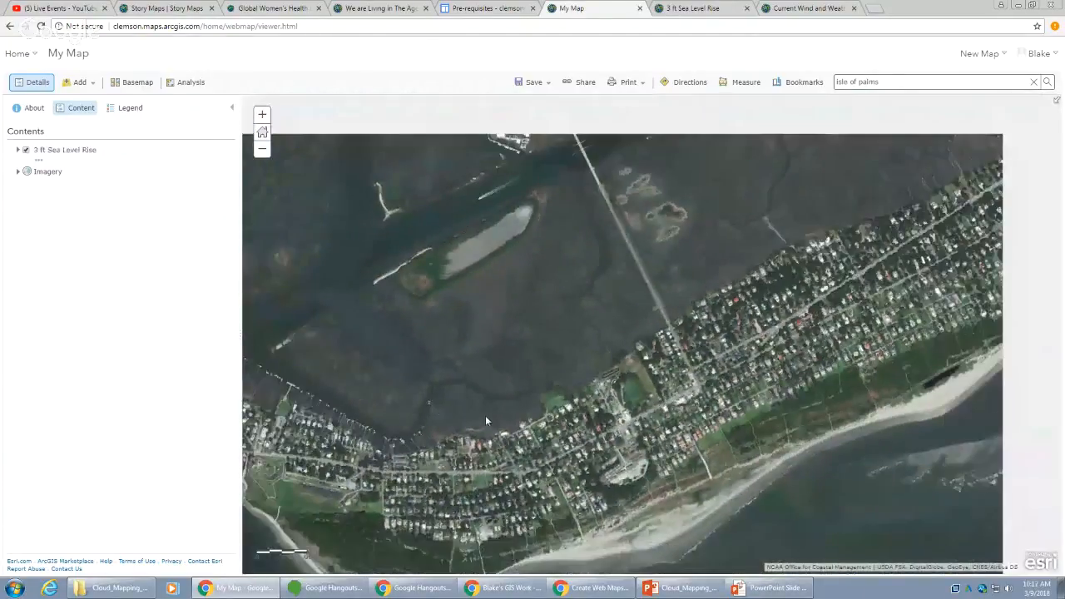
drag(432, 418, 602, 349)
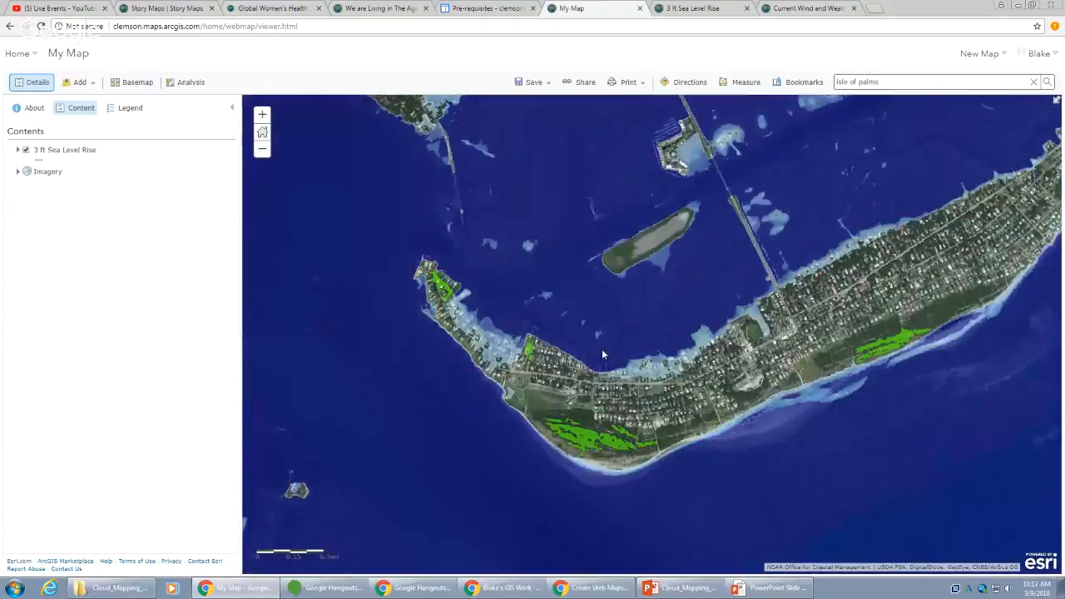
- Zoom in on the Isle of Palms flooding, then zoom out and pan to the Charleston peninsula
scroll(604, 359, up, 1)
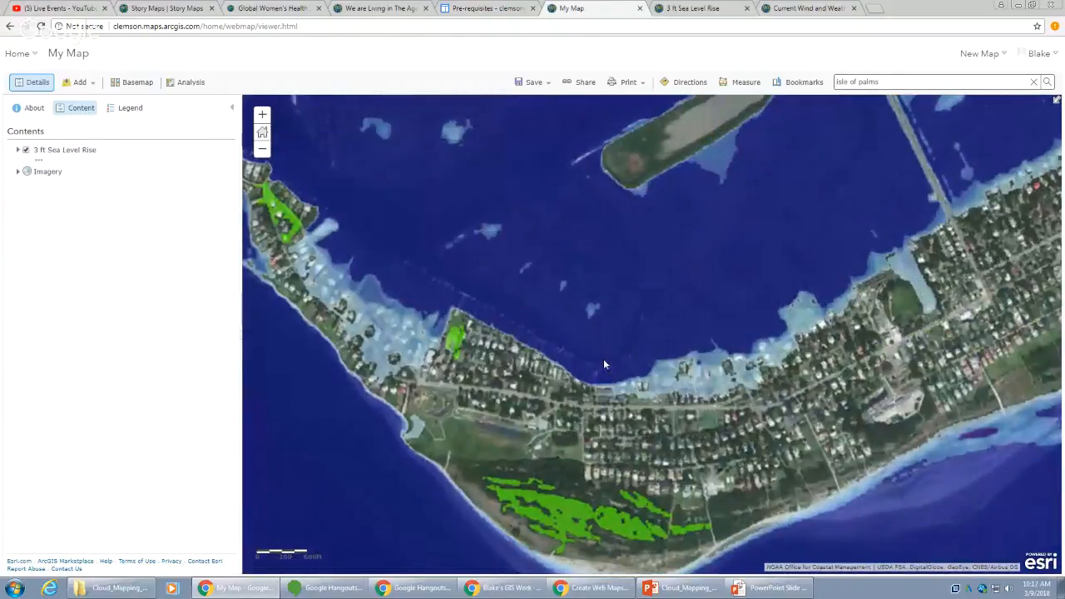
scroll(603, 359, up, 1)
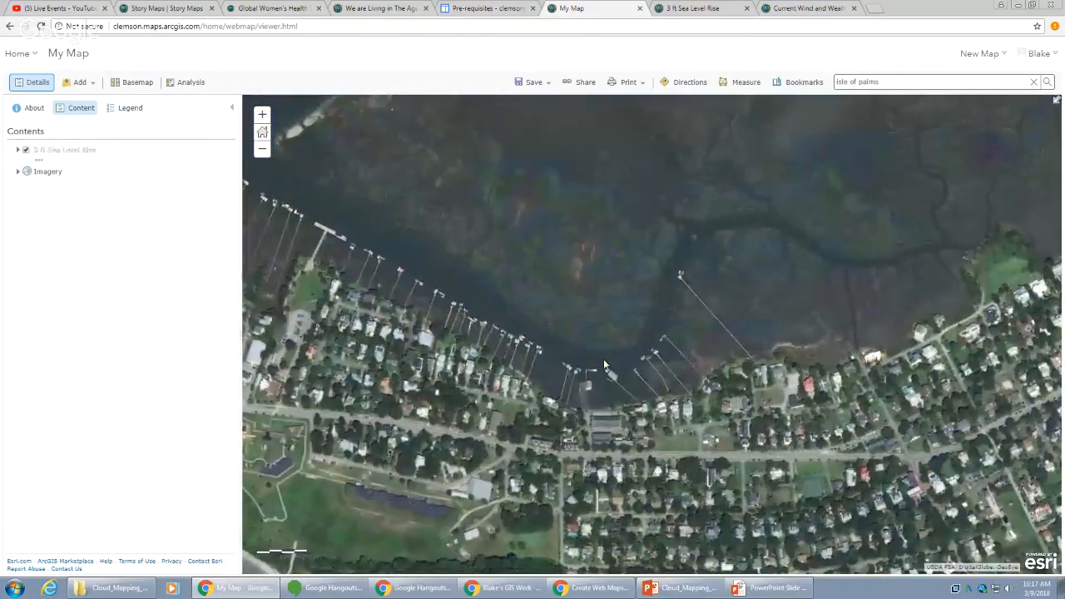
scroll(604, 361, down, 1)
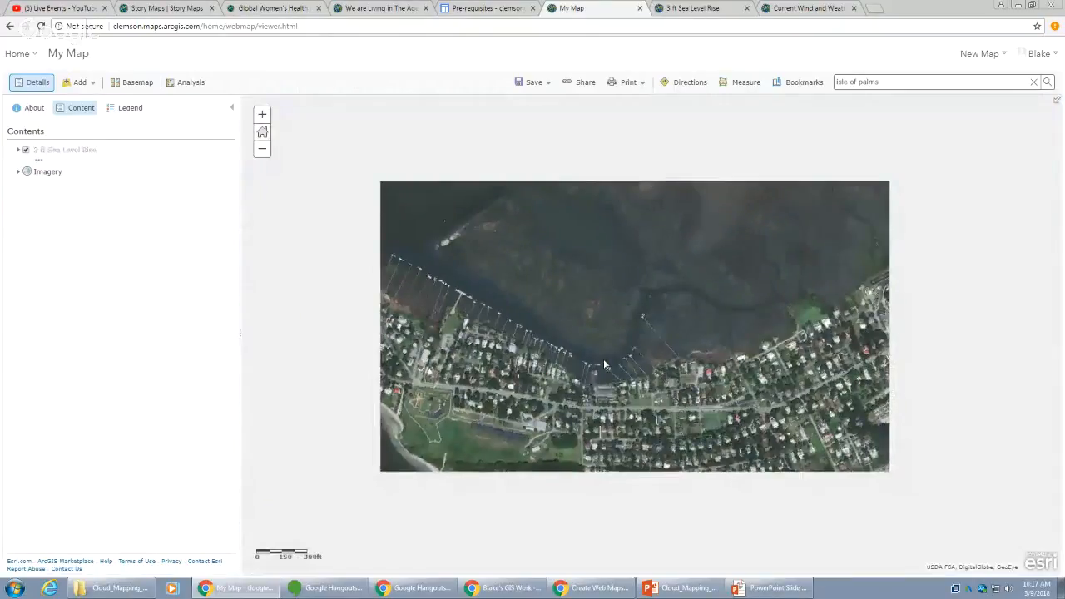
scroll(604, 361, up, 1)
scroll(603, 359, down, 2)
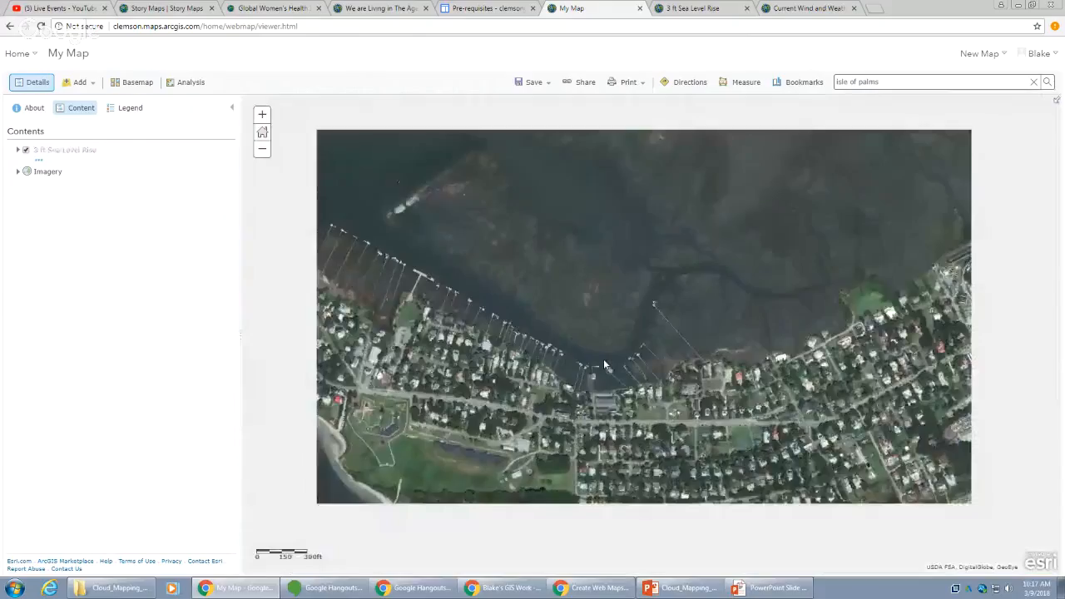
scroll(604, 359, down, 1)
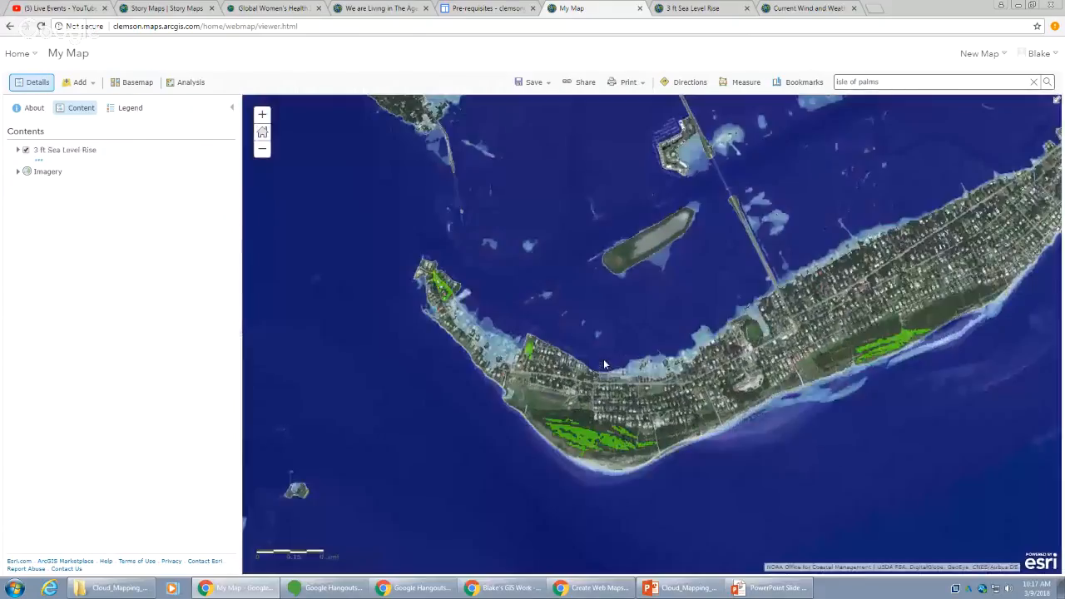
drag(573, 341, 808, 405)
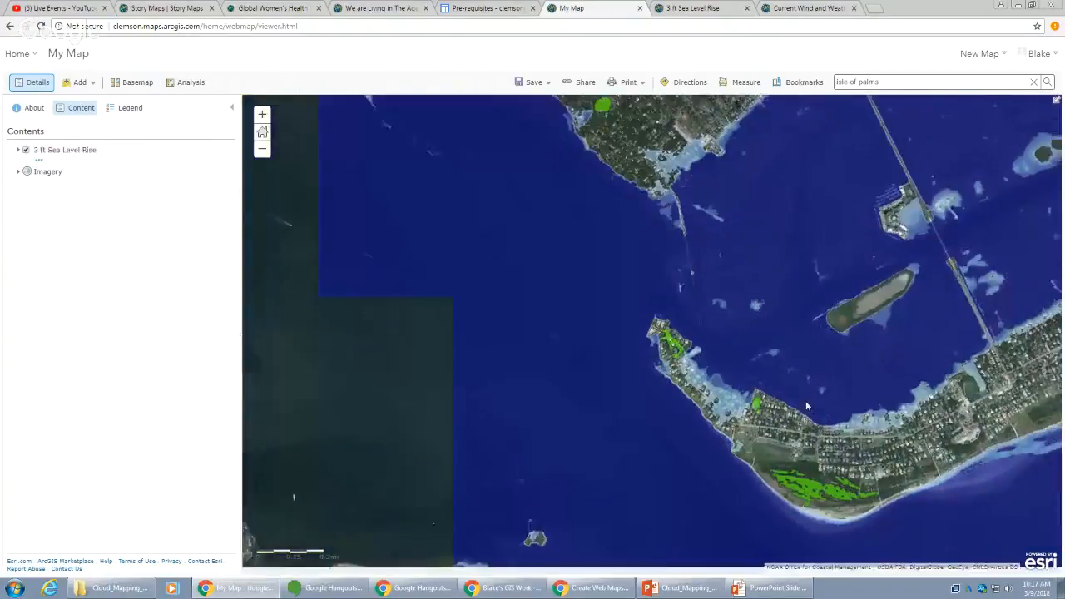
scroll(806, 403, down, 1)
drag(661, 313, 566, 452)
drag(250, 364, 669, 371)
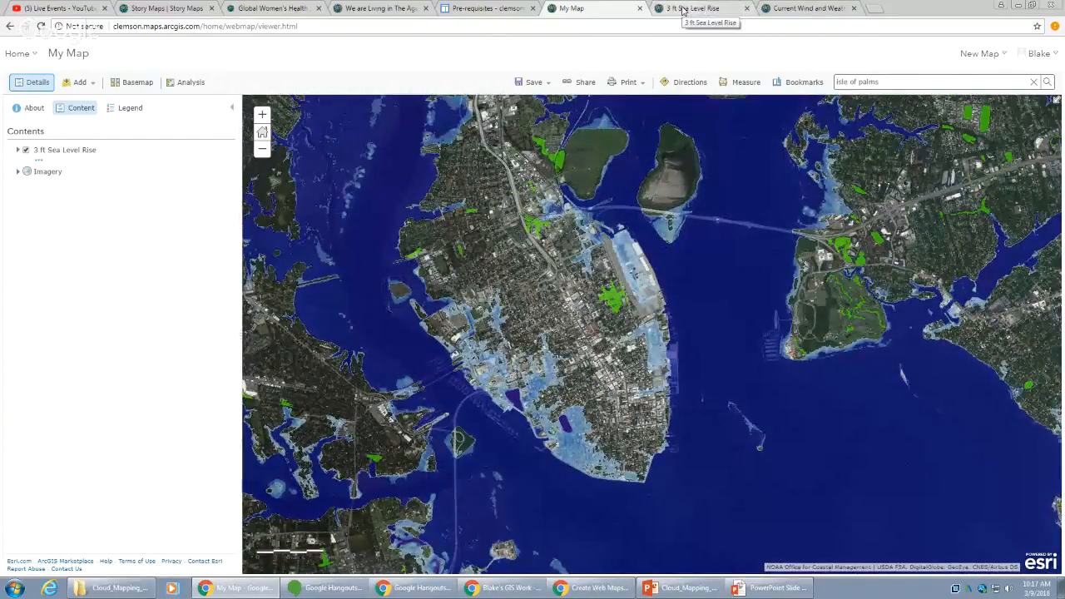
- Read the 3 ft Sea Level Rise item's description, then go back to the web map
click(683, 8)
scroll(554, 261, down, 3)
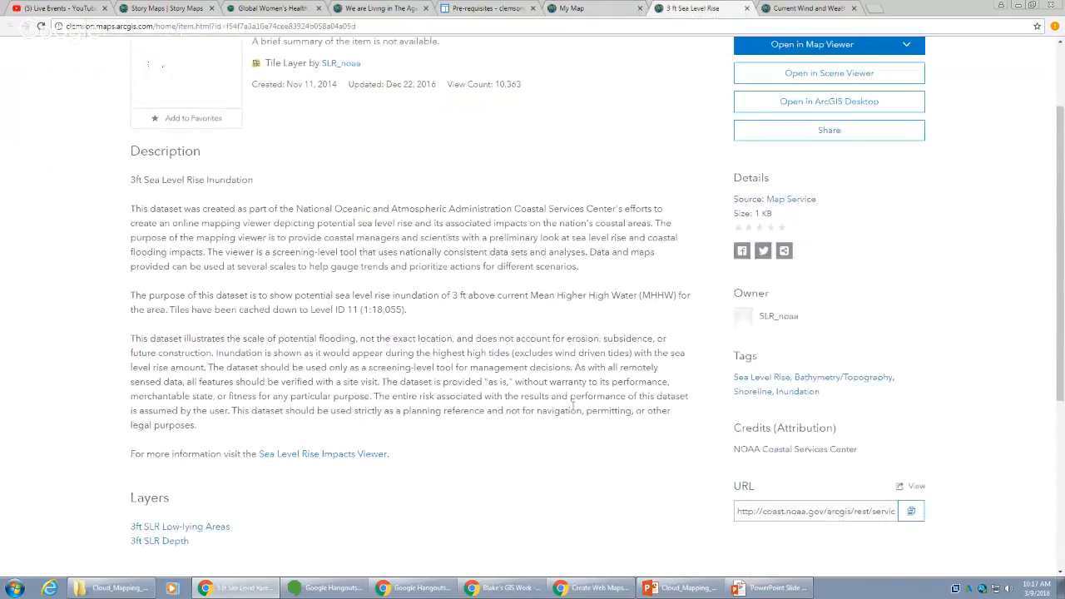
drag(171, 306, 402, 300)
click(411, 314)
click(603, 6)
- Zoom out to the Southeast coast and bring more flooded coastline into view
scroll(620, 356, up, 1)
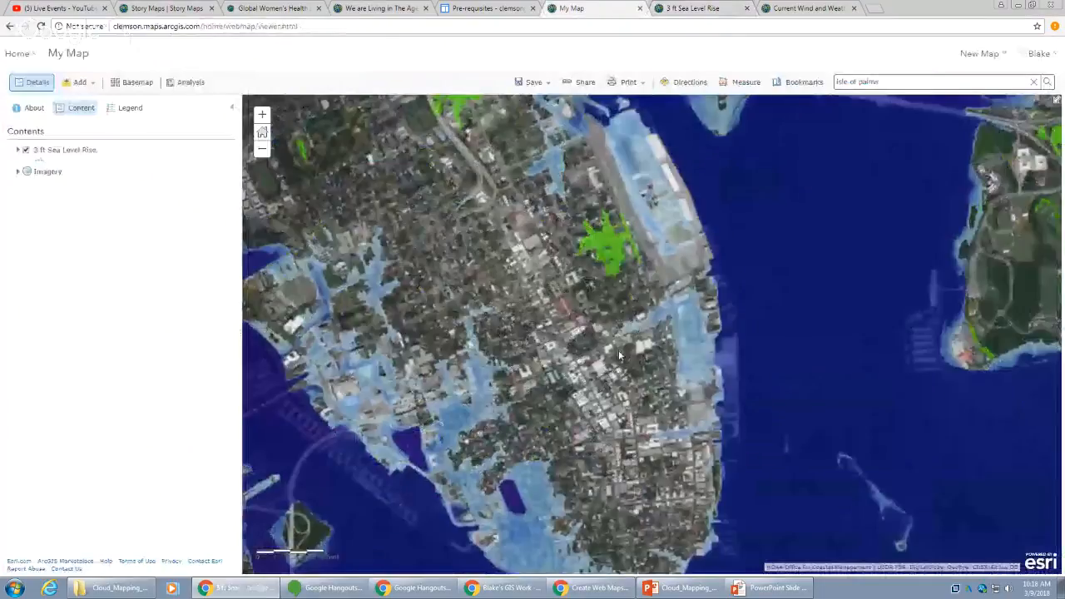
scroll(619, 356, up, 1)
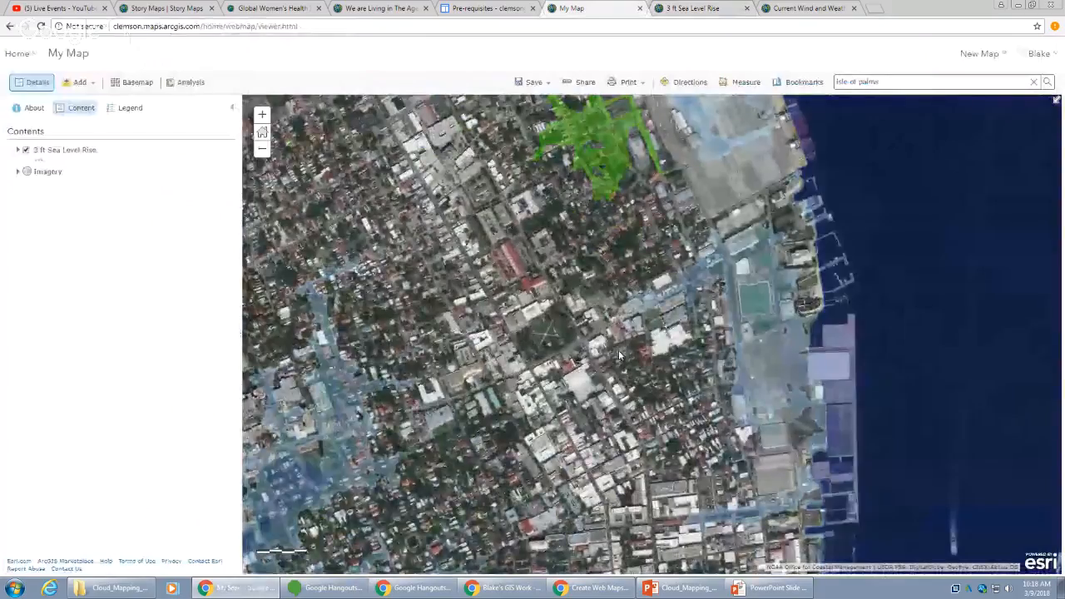
scroll(619, 356, down, 1)
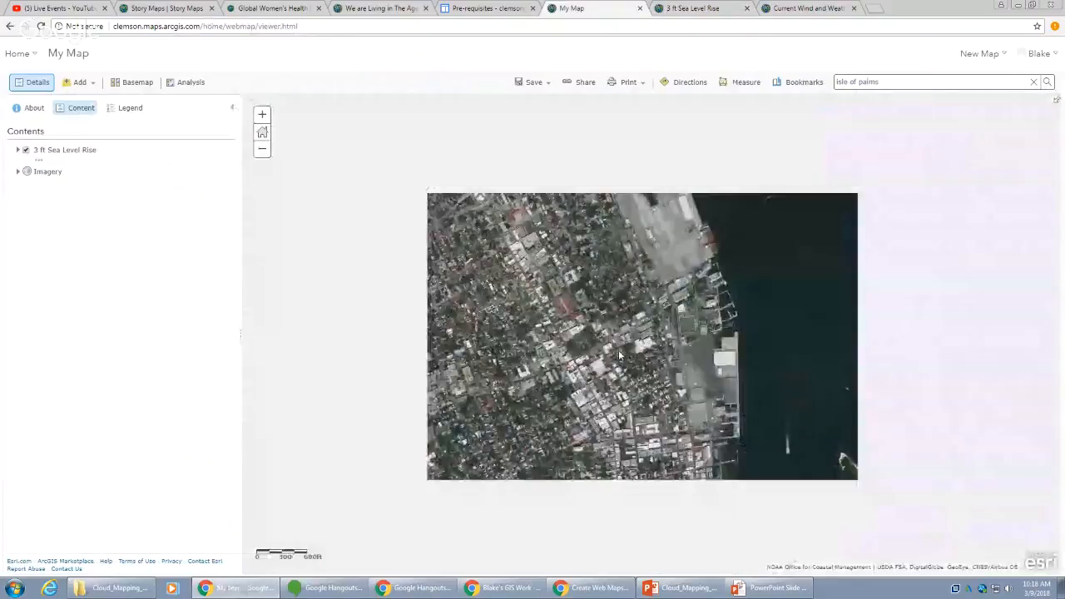
scroll(805, 340, down, 2)
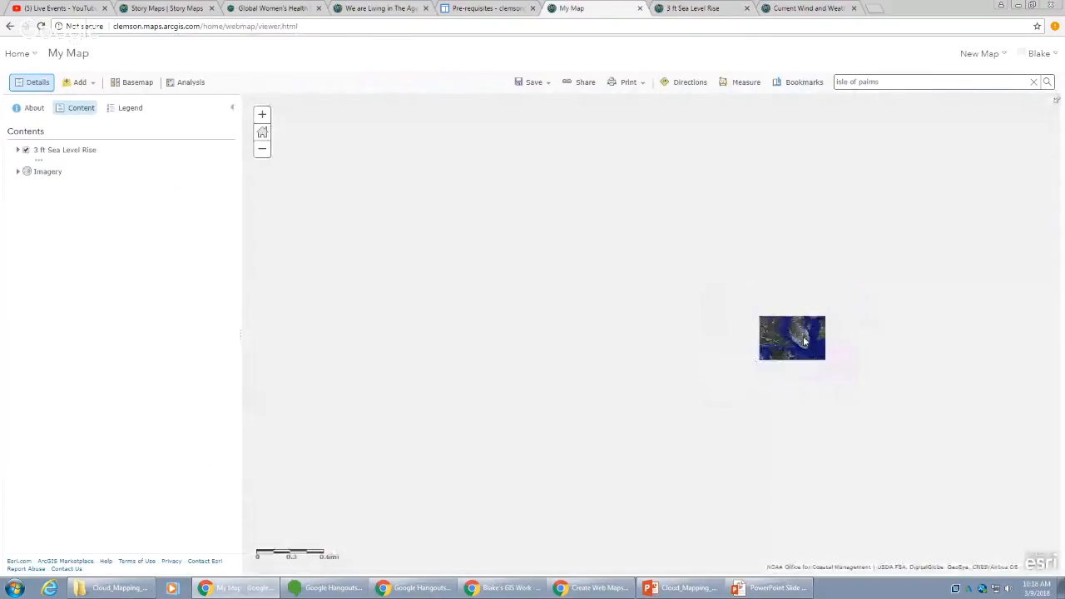
scroll(805, 342, down, 2)
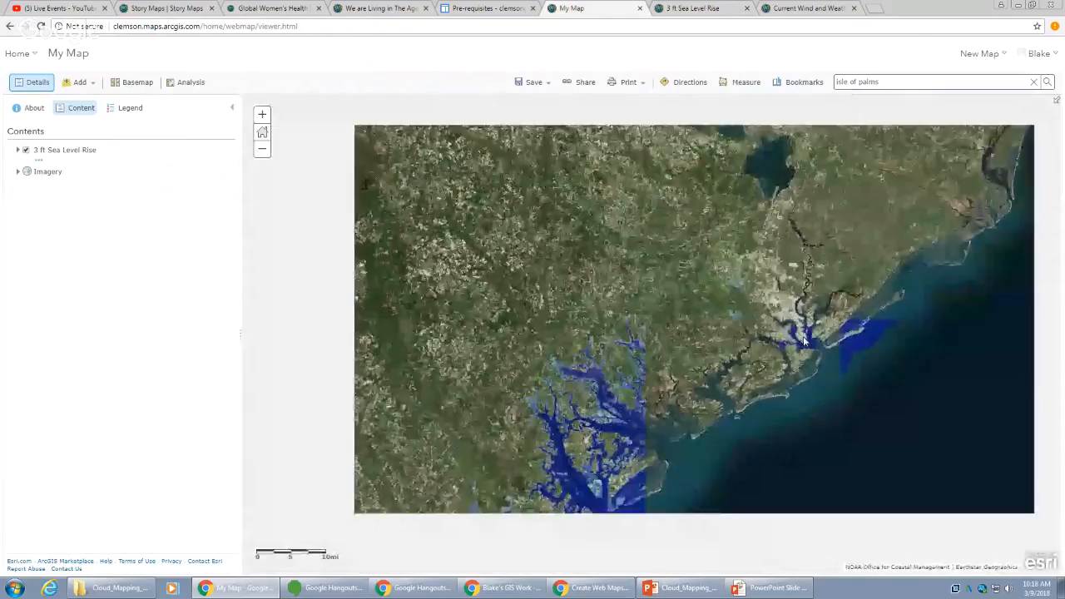
scroll(804, 336, down, 1)
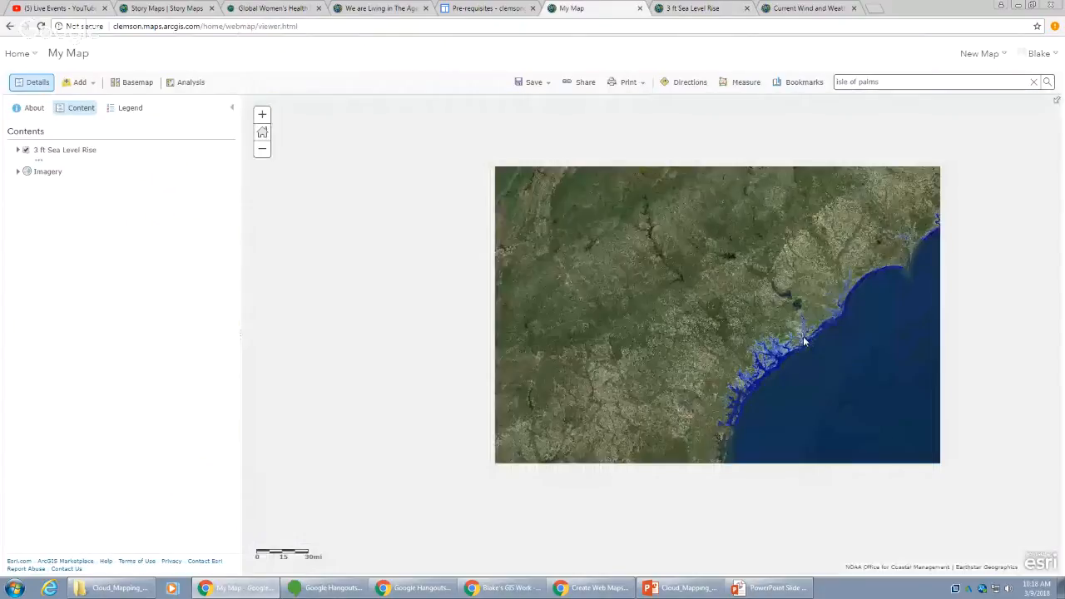
scroll(804, 337, down, 1)
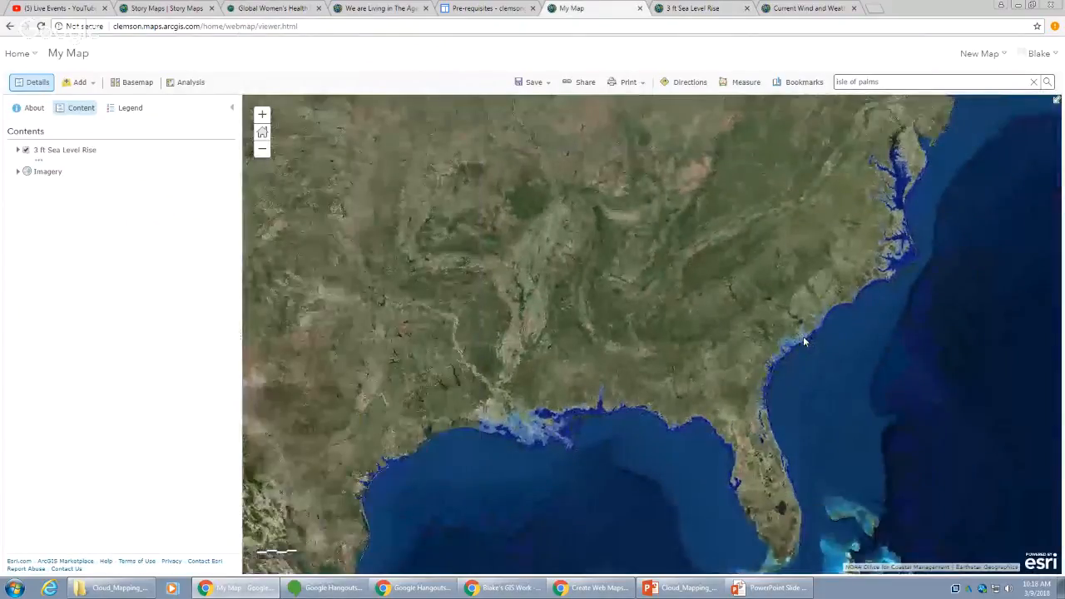
drag(798, 305, 678, 222)
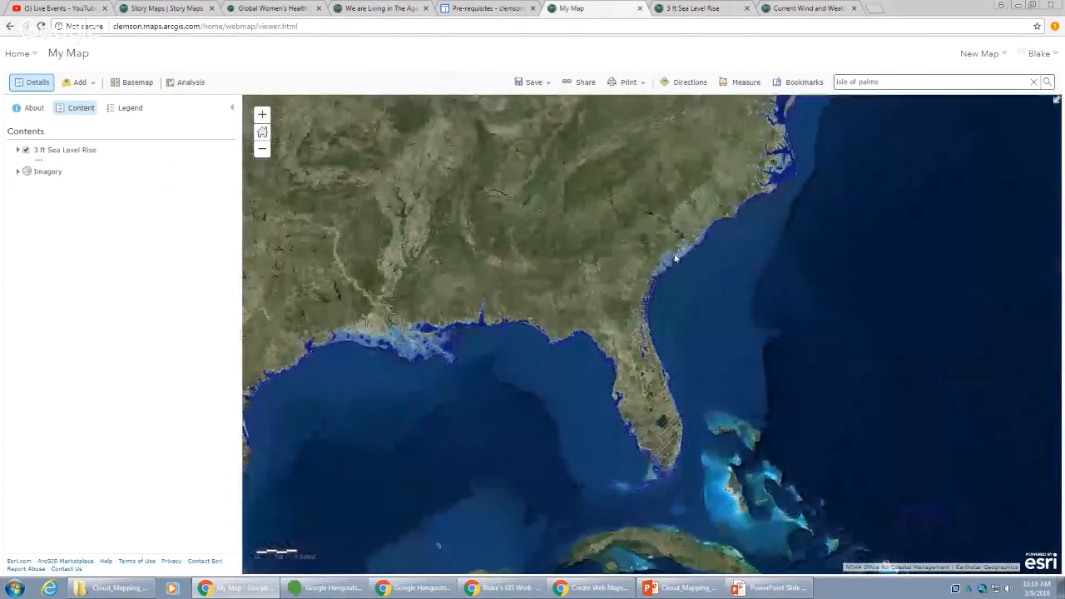
scroll(604, 282, up, 3)
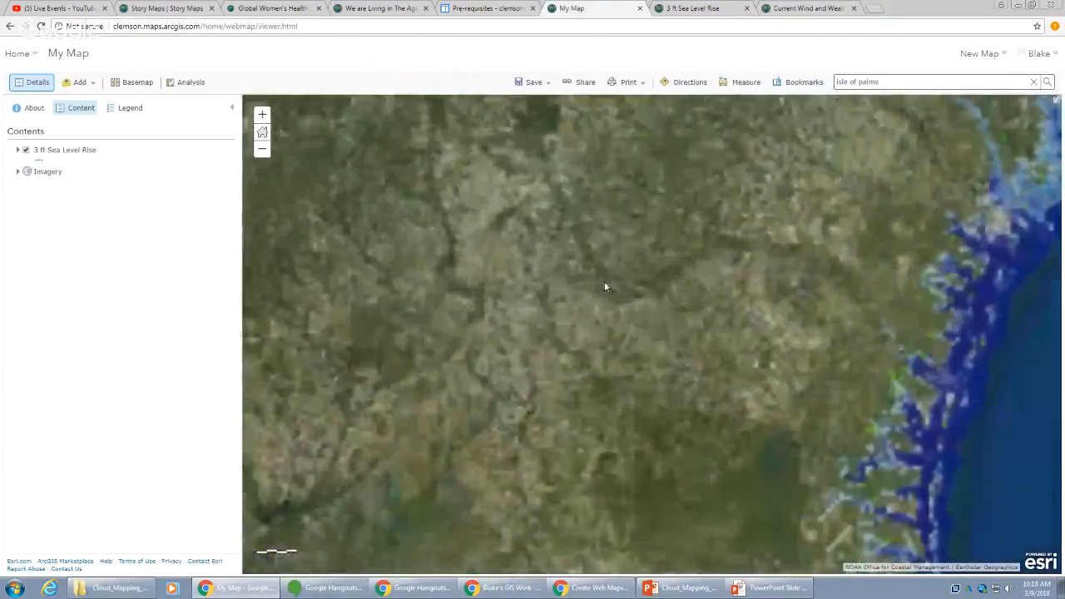
drag(952, 306, 778, 328)
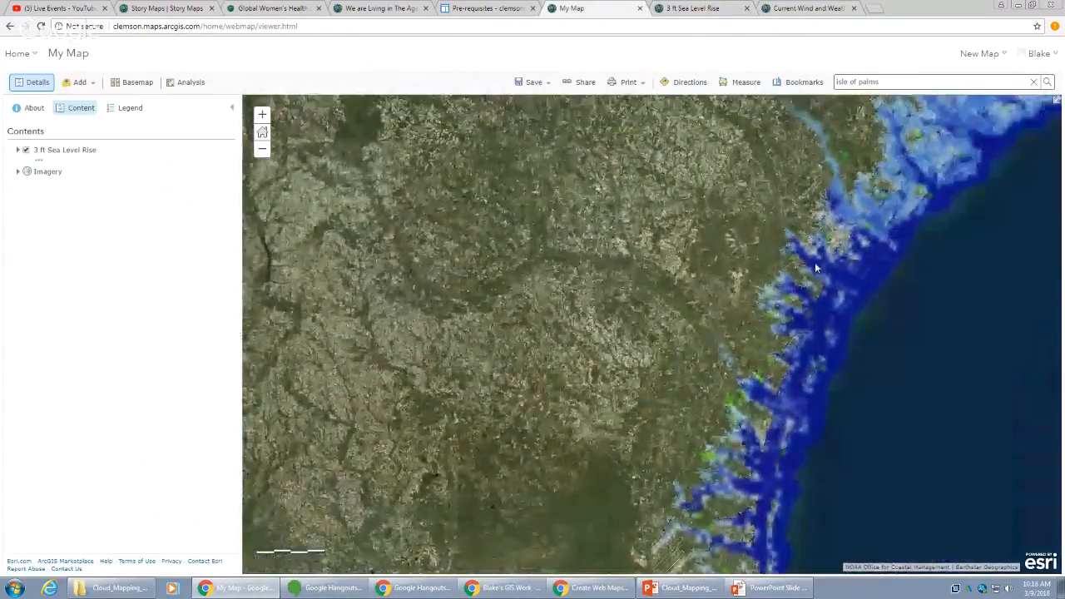
- Rerun the 'isle of palms' search and frame Charleston harbor from there to the peninsula
click(893, 82)
key(Return)
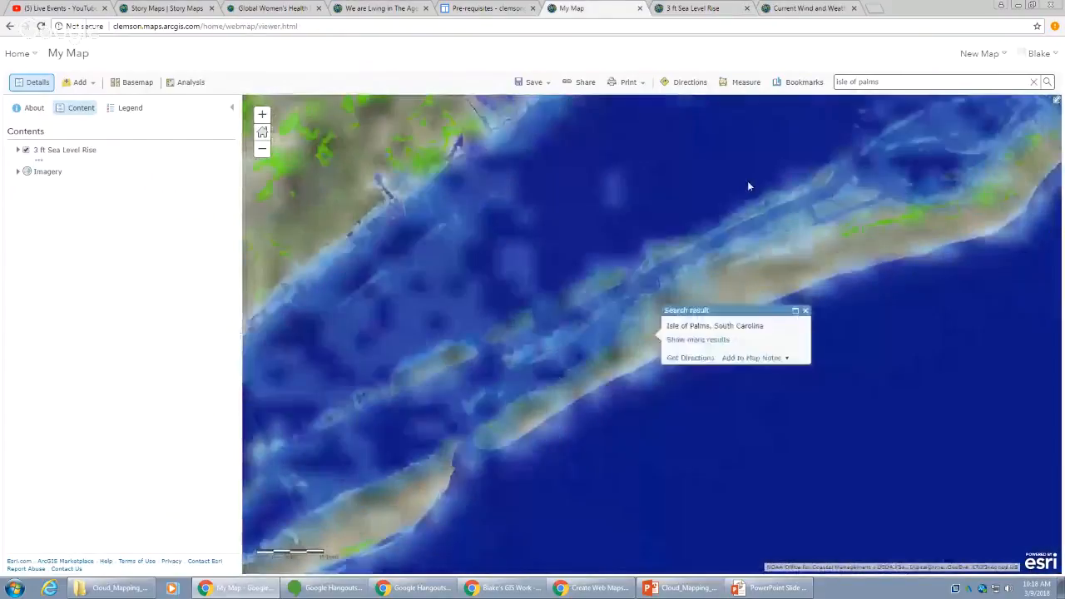
drag(273, 393, 723, 333)
scroll(722, 333, down, 1)
drag(508, 334, 828, 359)
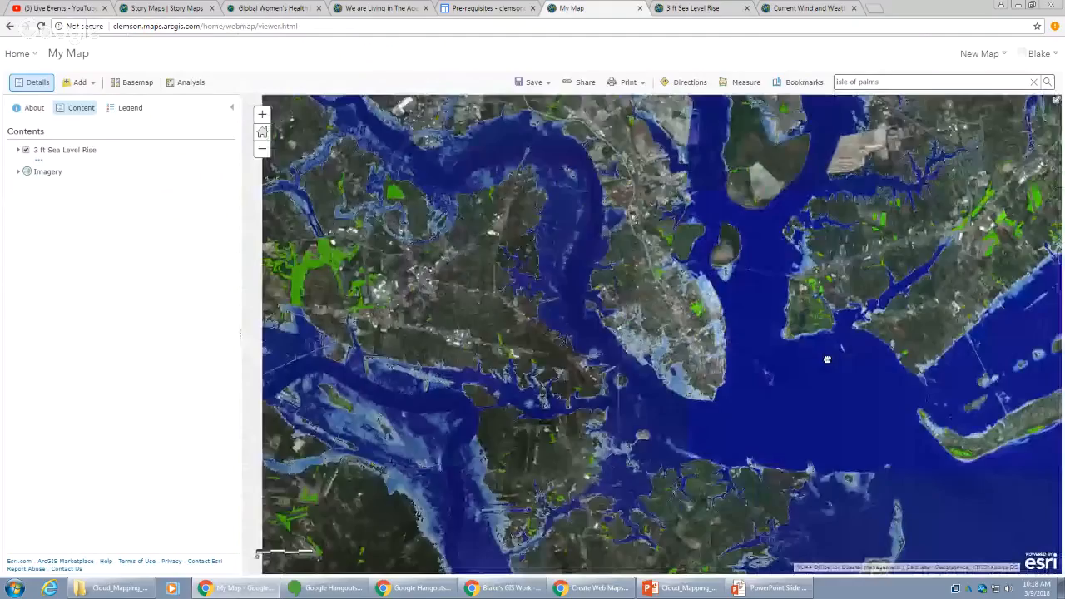
drag(737, 246, 659, 263)
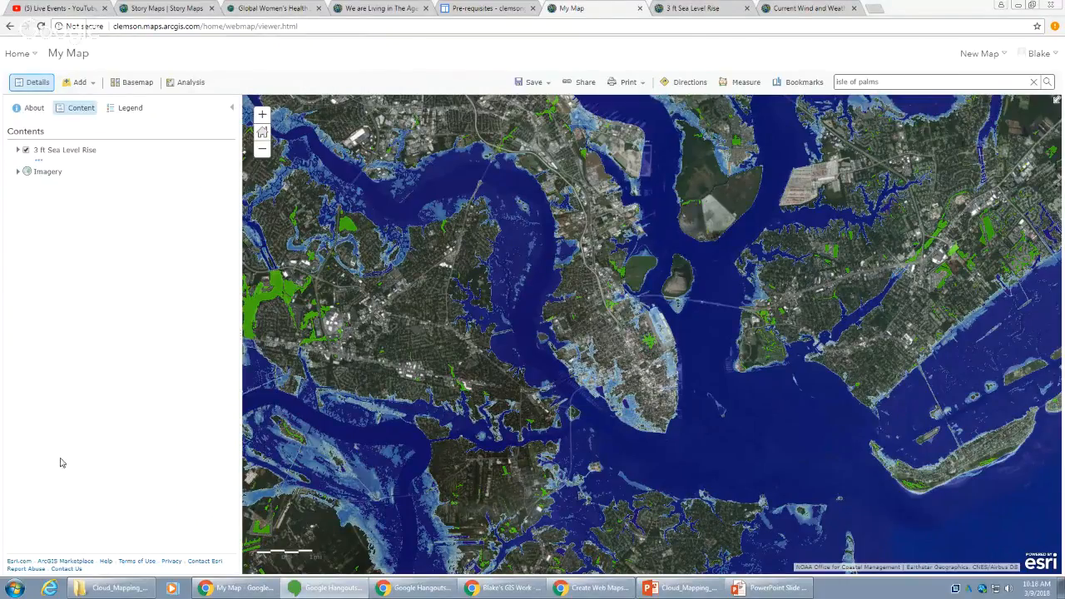
drag(532, 300, 493, 308)
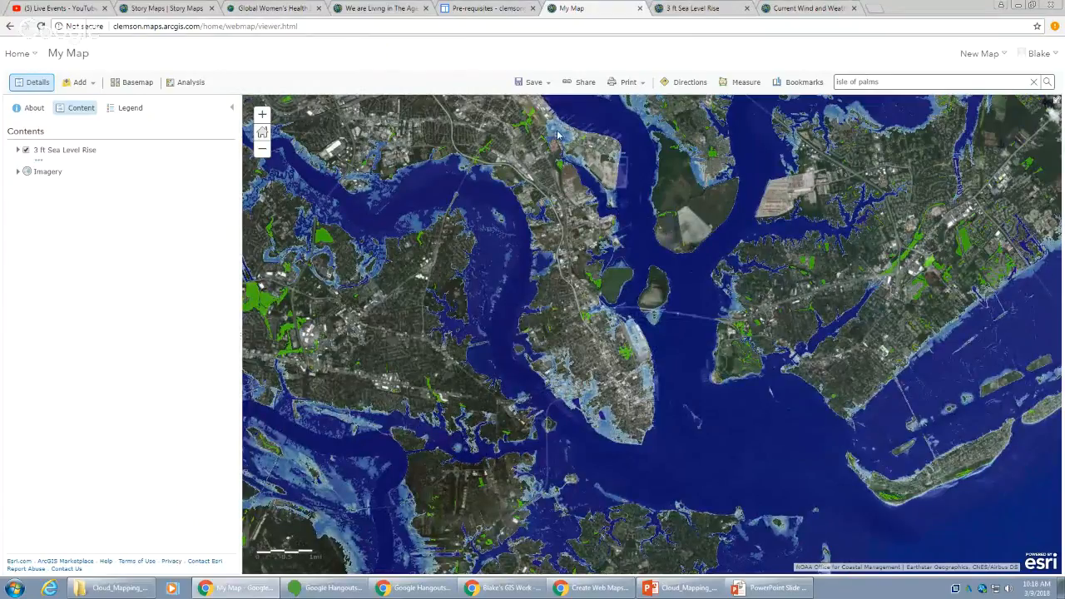
- Start saving the map and enter the title 'Sea Level Rise in Charleston by BAL'
click(533, 83)
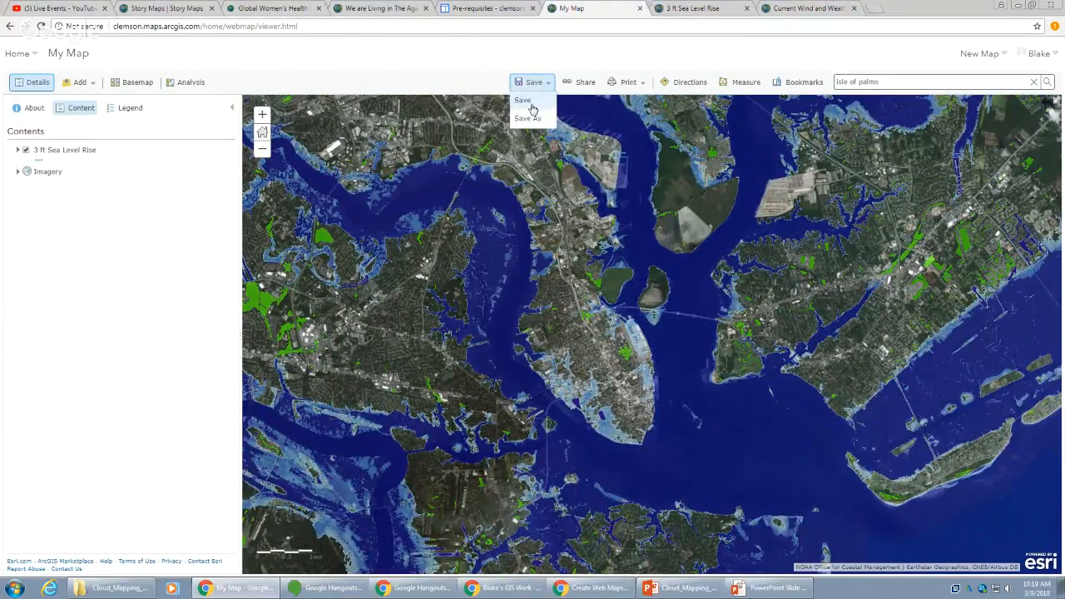
click(531, 104)
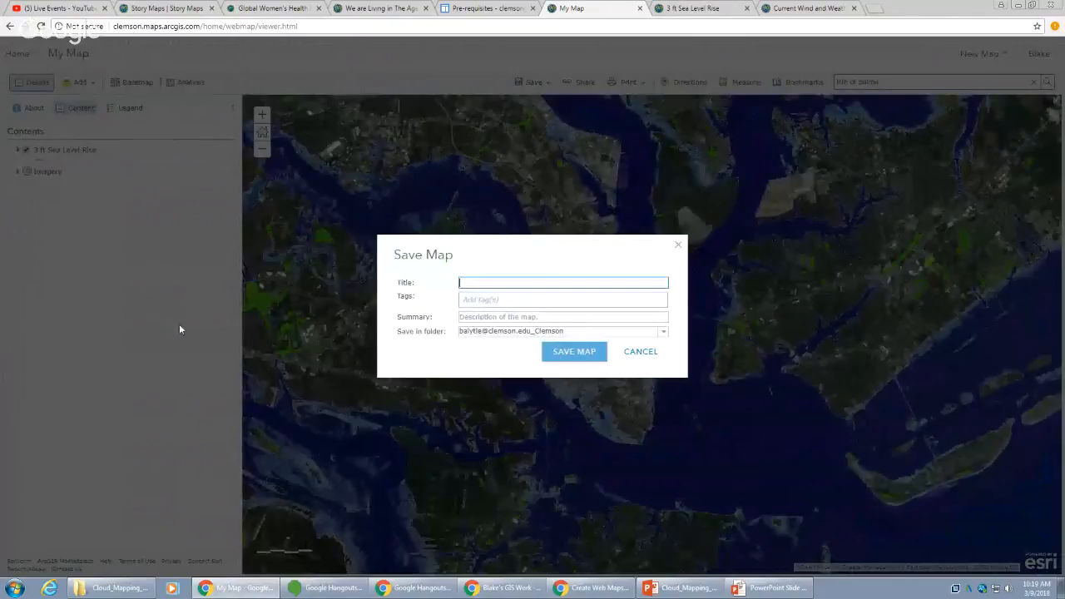
key(alt+Tab)
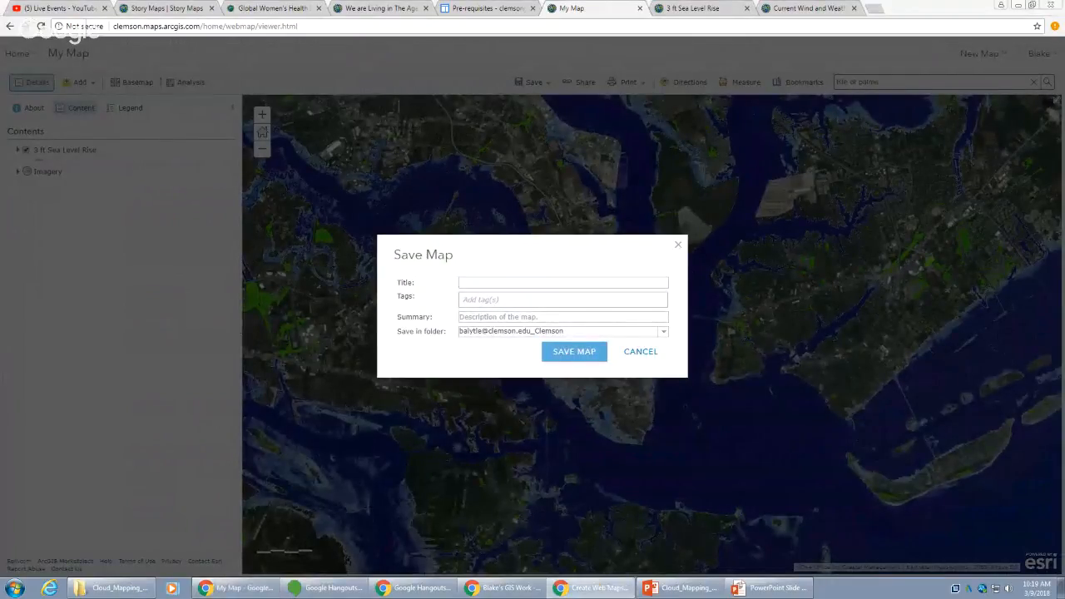
click(536, 283)
click(536, 283)
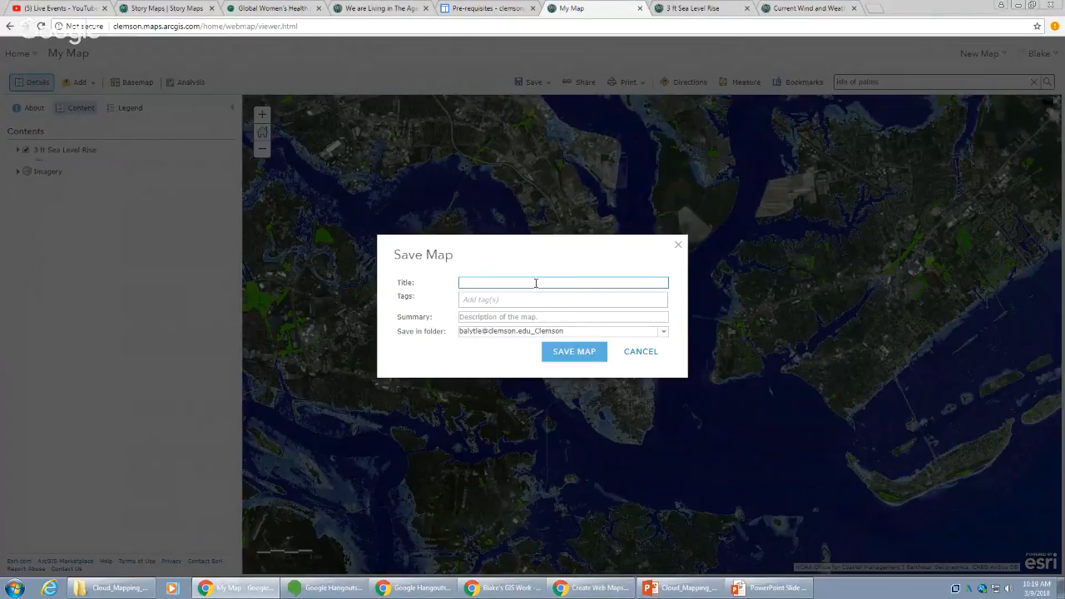
text(Sea Level Rise in Charleston by BAL)
- Add the tags 'sea level rise', 'Charleston' and 'climate change'
click(582, 300)
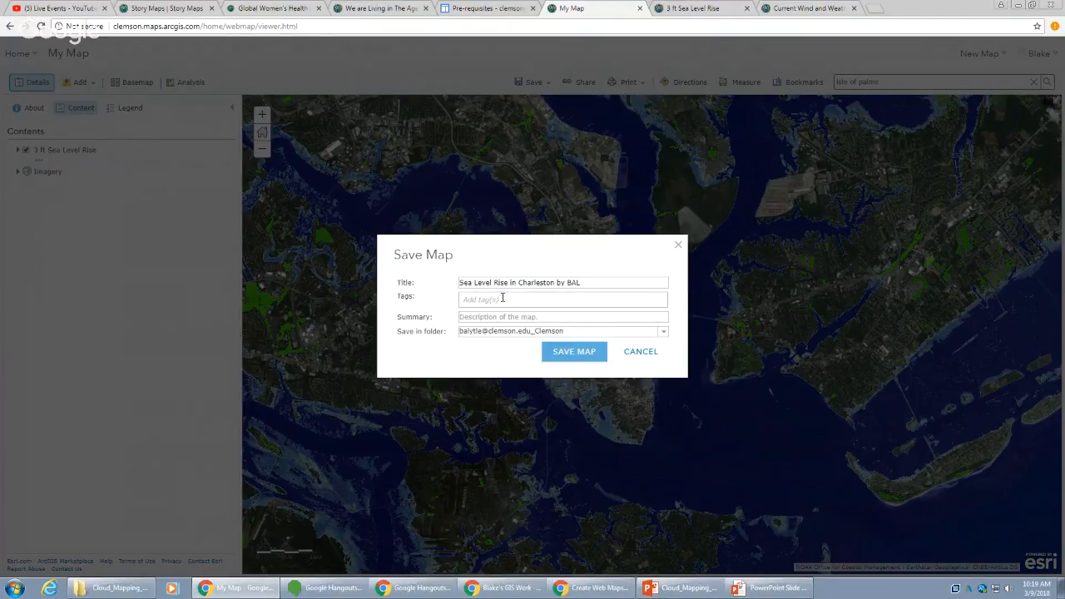
text(sea level ris)
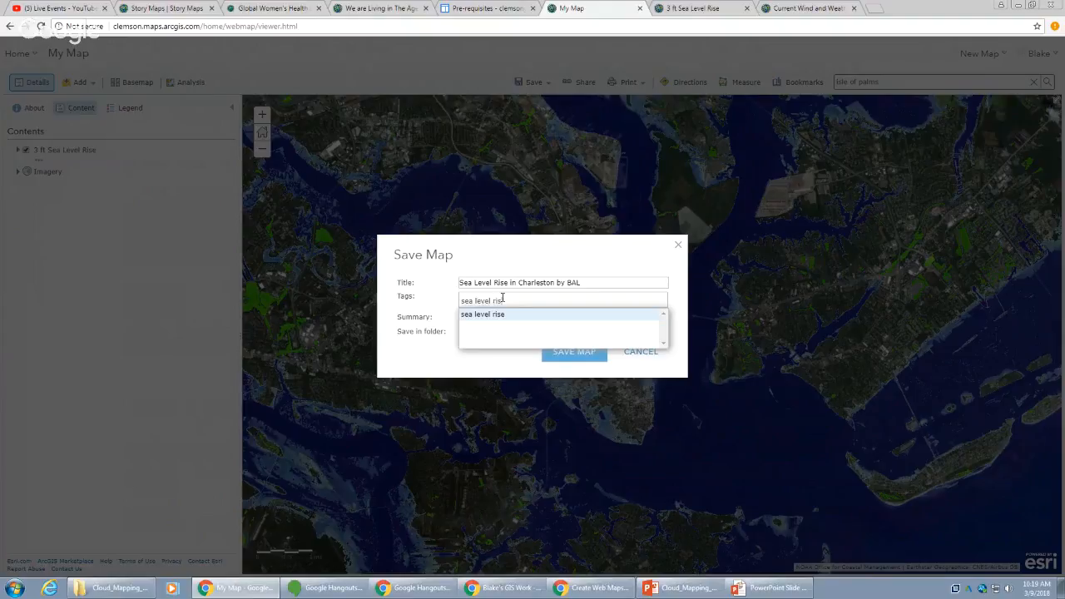
text(e)
key(Return)
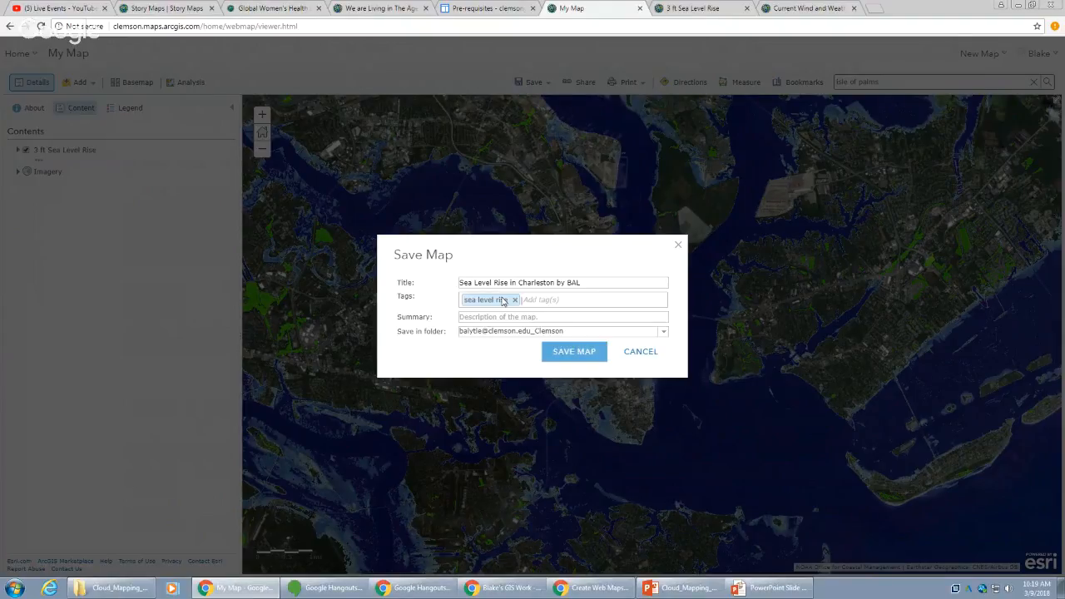
text(Charleston)
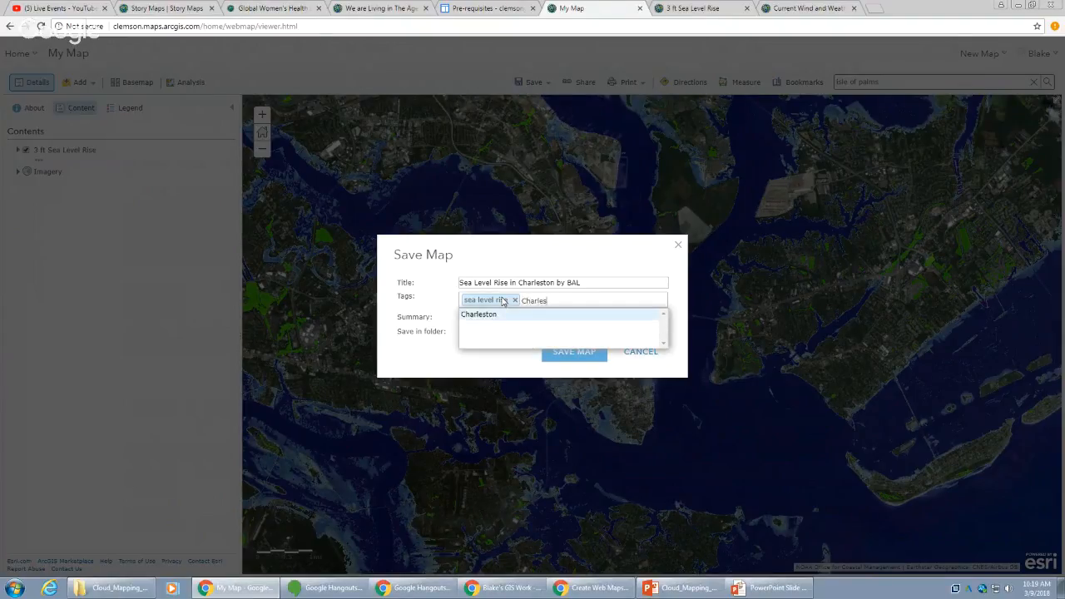
key(Return)
text(Ccgt)
key(BackSpace)
key(BackSpace)
key(BackSpace)
key(BackSpace)
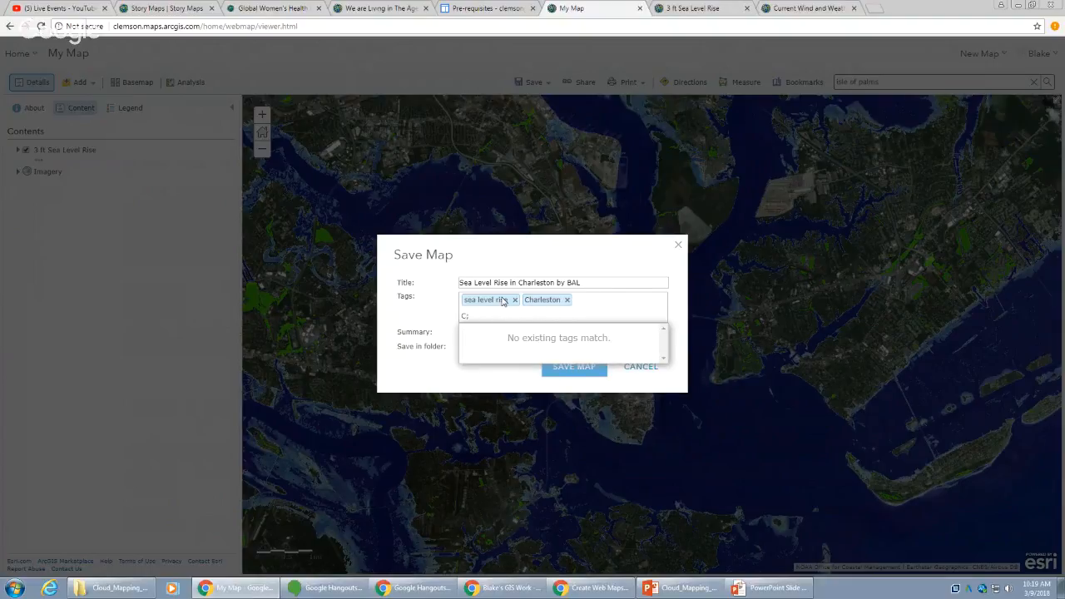
text(climate change)
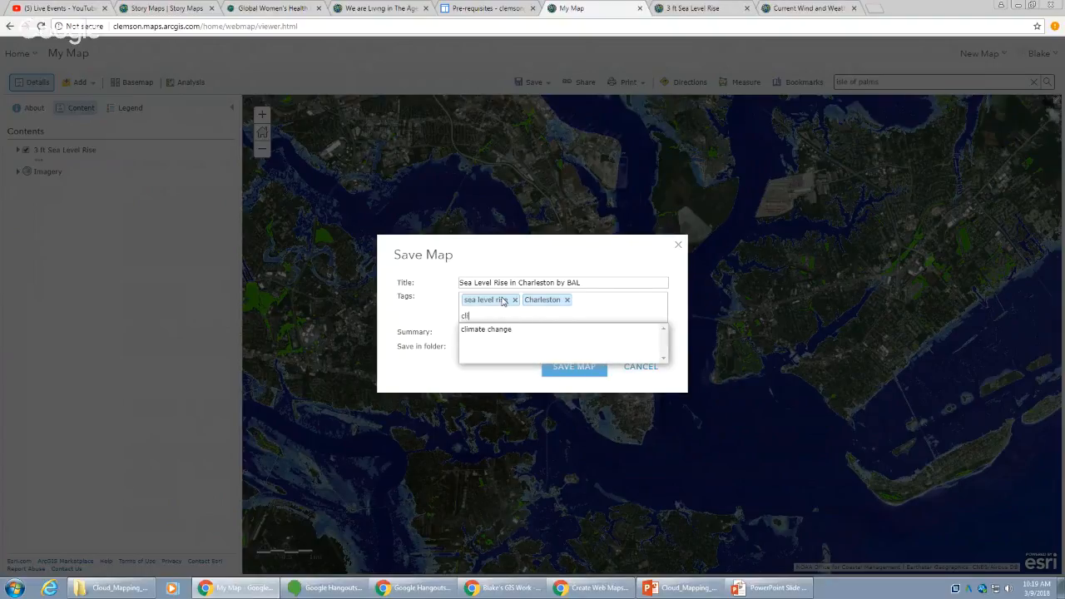
key(Return)
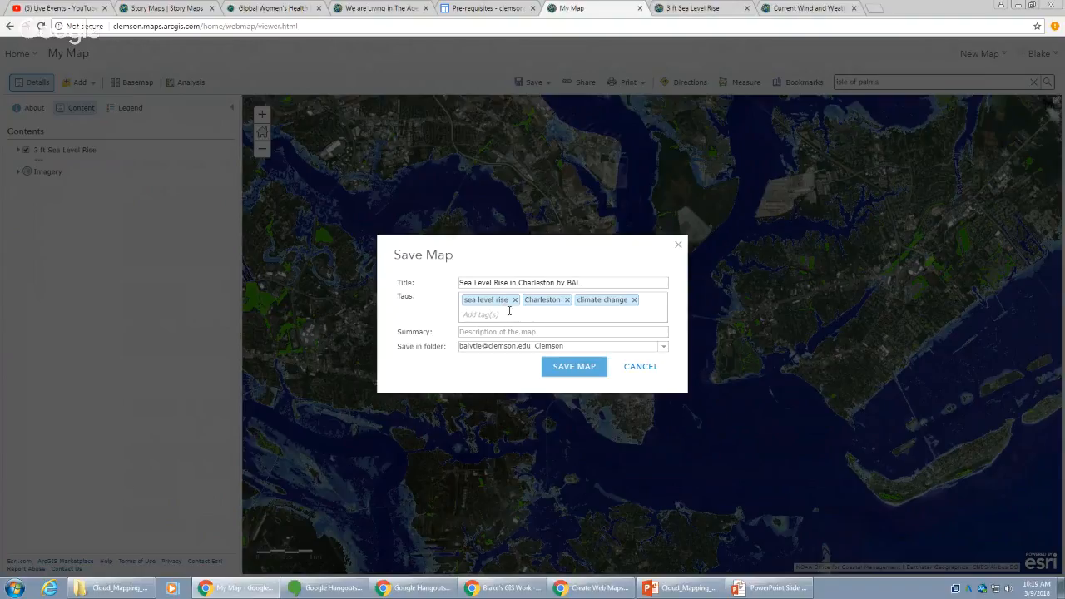
- Enter the summary 'A map showing sea level rise in Charleston, SC' and save the map
click(537, 330)
text(A map showing sea level ris)
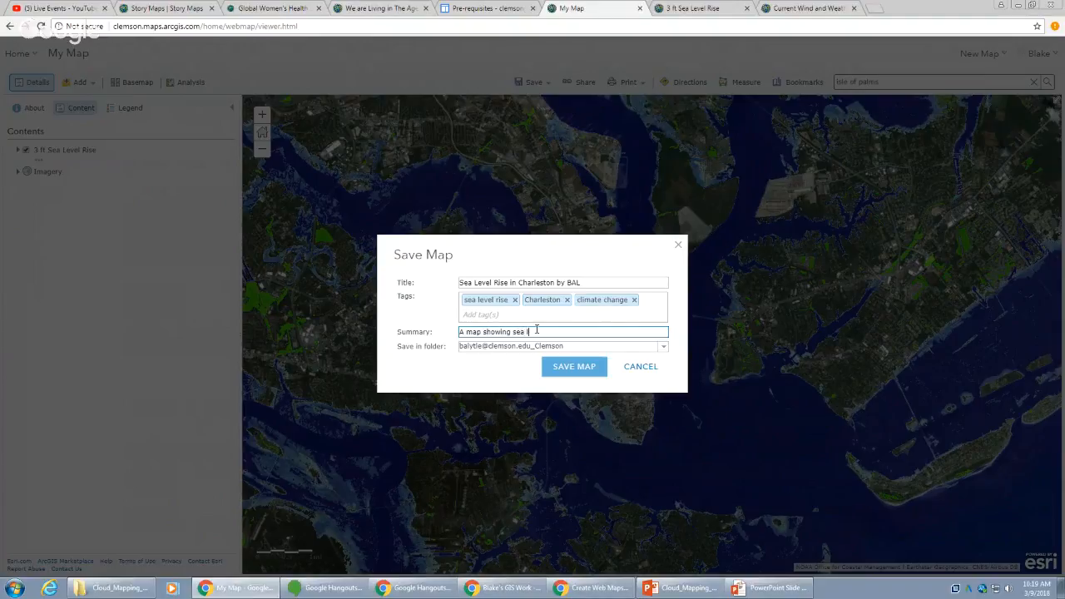
text(e in Charleston, SC)
click(564, 370)
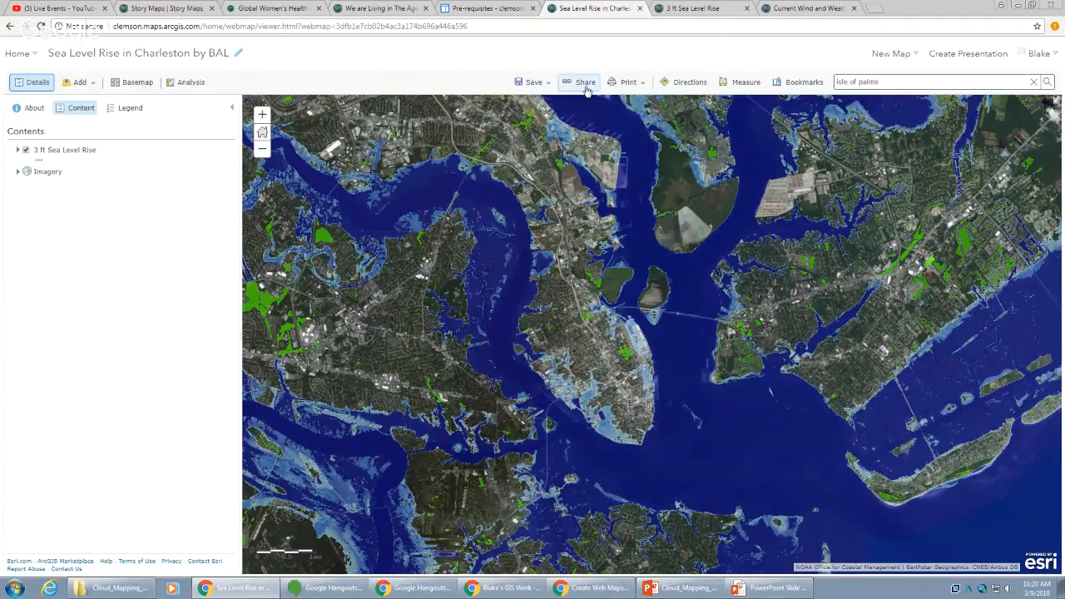
- Share the map with Everyone (public) and select its short link to copy
click(587, 83)
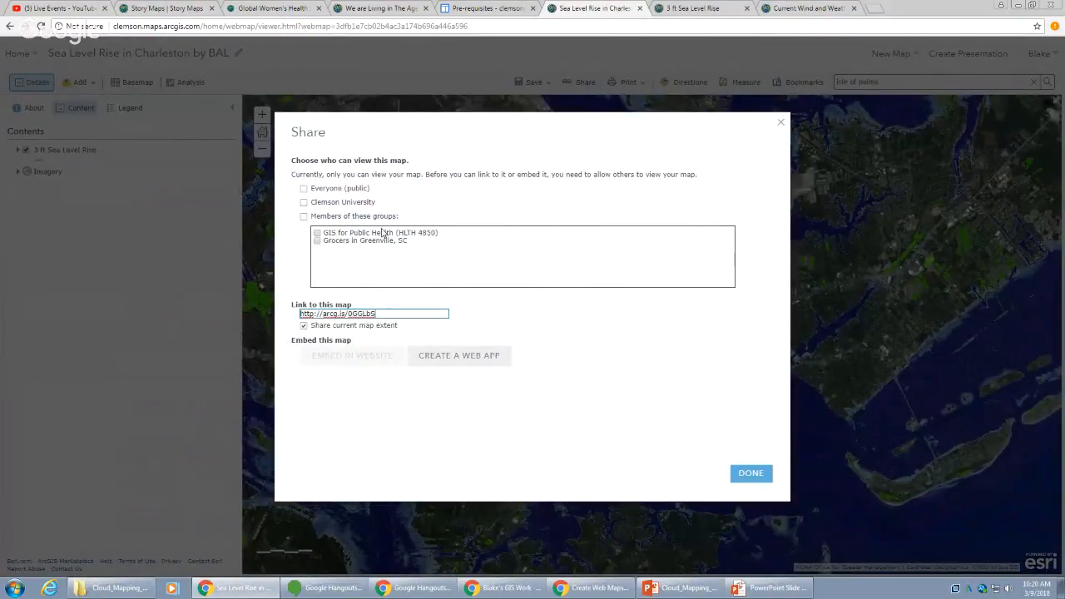
click(304, 189)
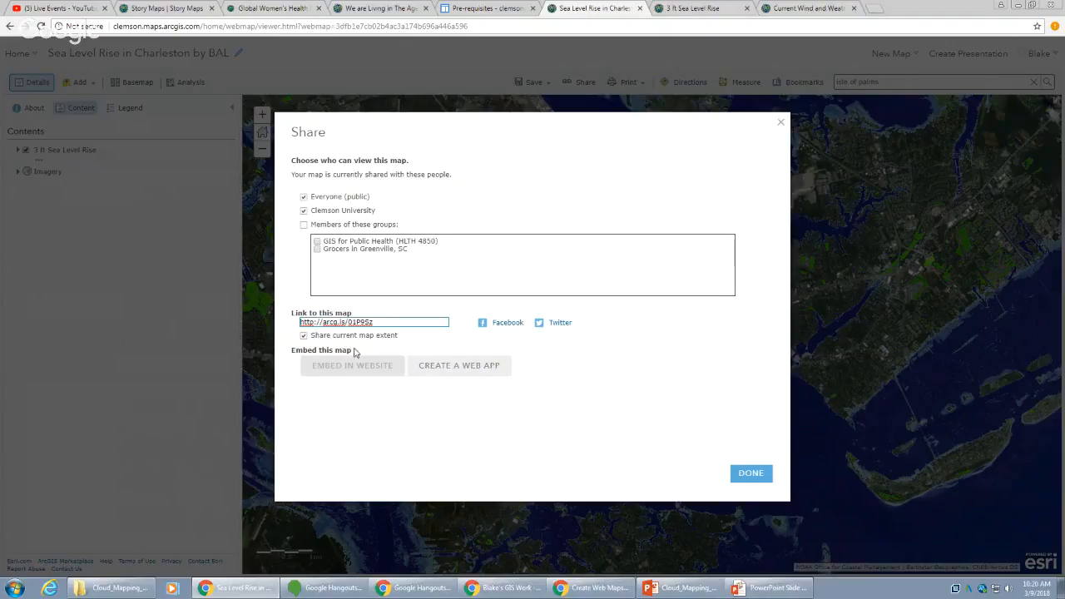
drag(379, 321, 245, 323)
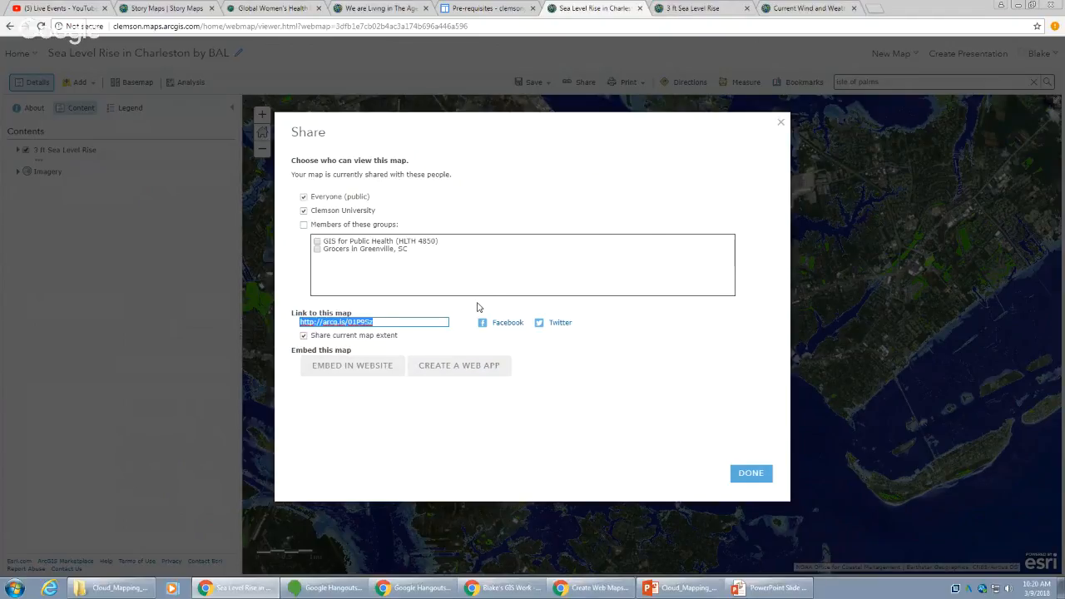
click(448, 322)
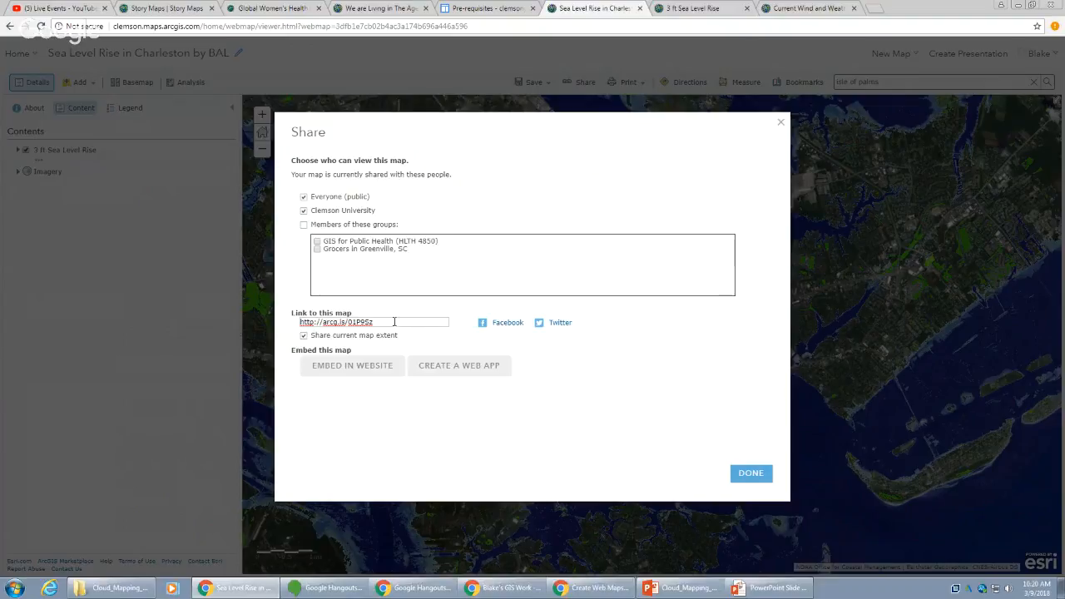
drag(397, 322, 275, 319)
key(ctrl+c)
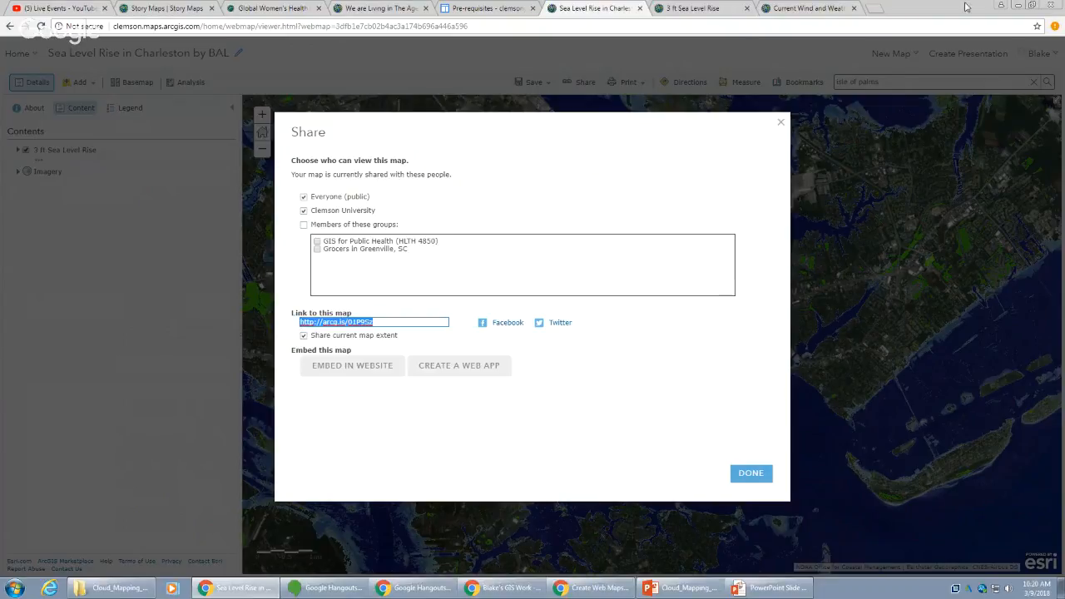
- Open the copied map link in a new browser tab and pan around
click(876, 9)
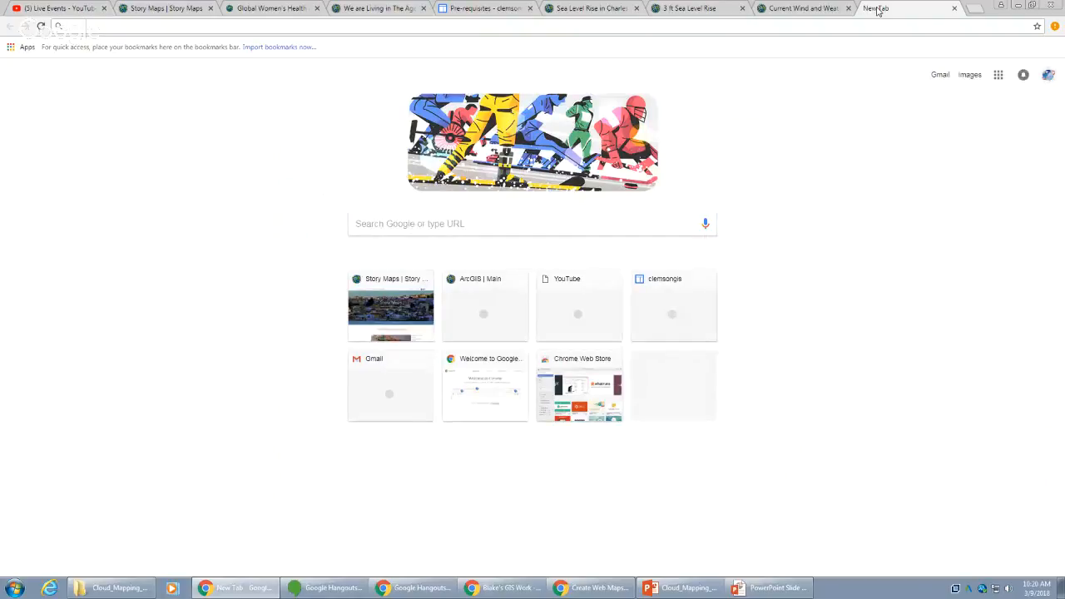
key(ctrl+v)
key(Return)
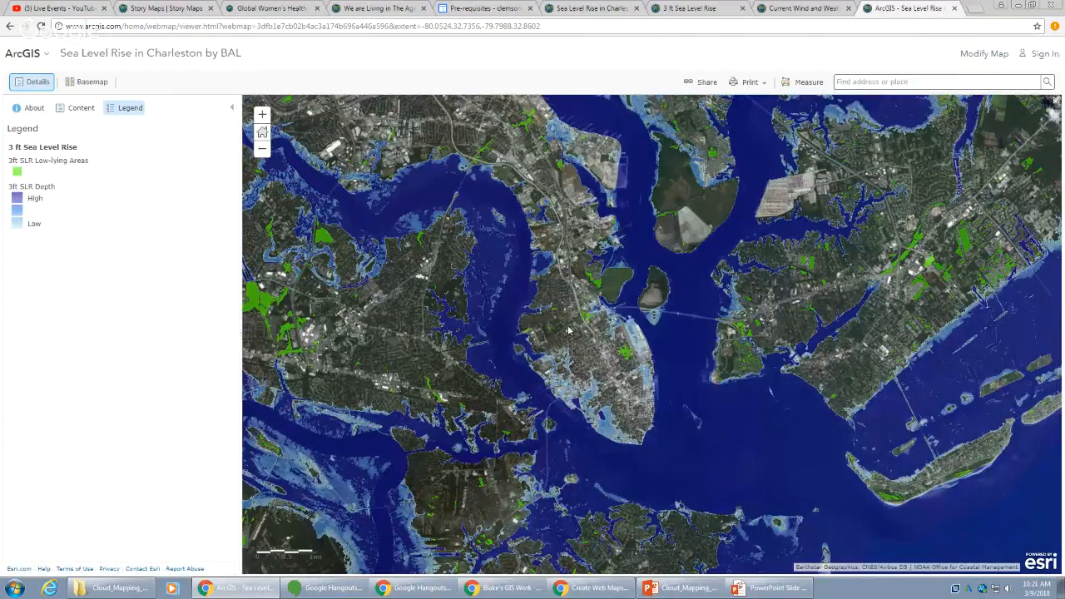
scroll(569, 331, up, 1)
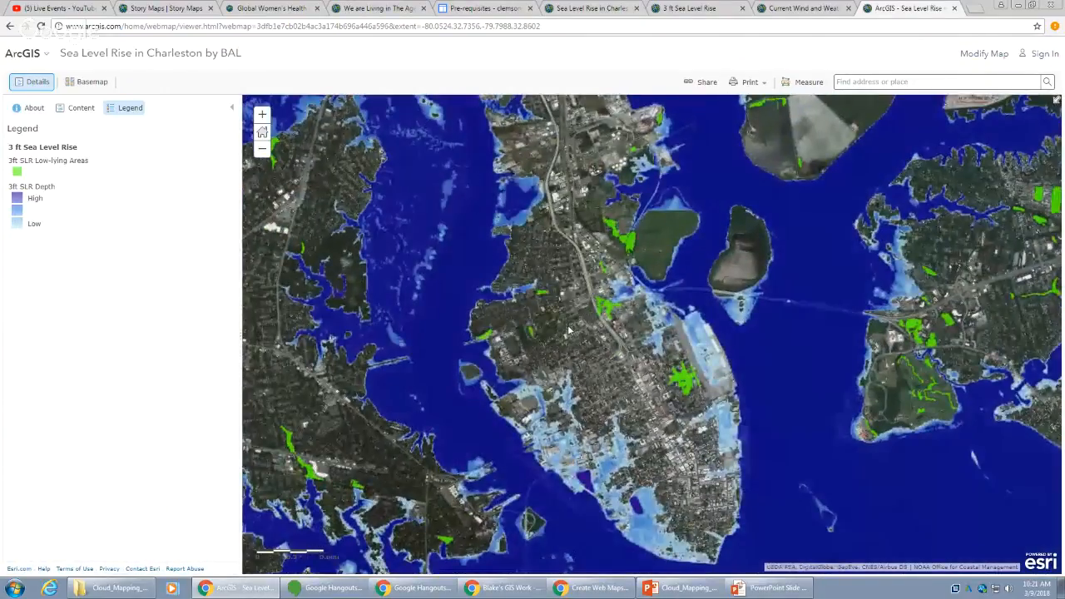
scroll(570, 331, down, 1)
drag(347, 100, 437, 128)
- Toggle the 3 ft Sea Level Rise layer off and on, and try Dark Gray Canvas before returning to Imagery
click(81, 107)
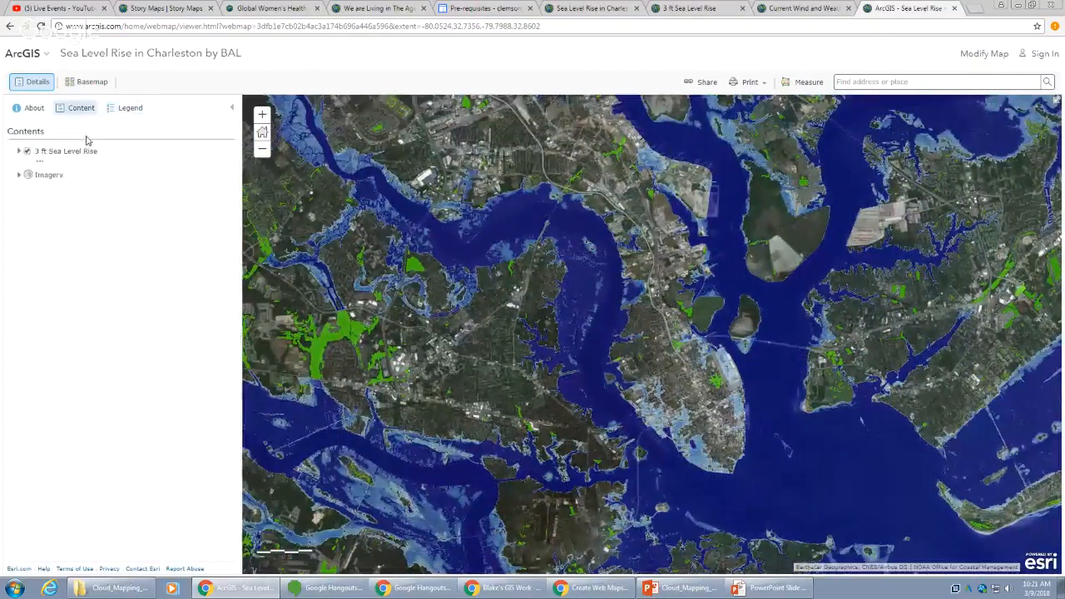
click(28, 152)
click(28, 152)
click(88, 82)
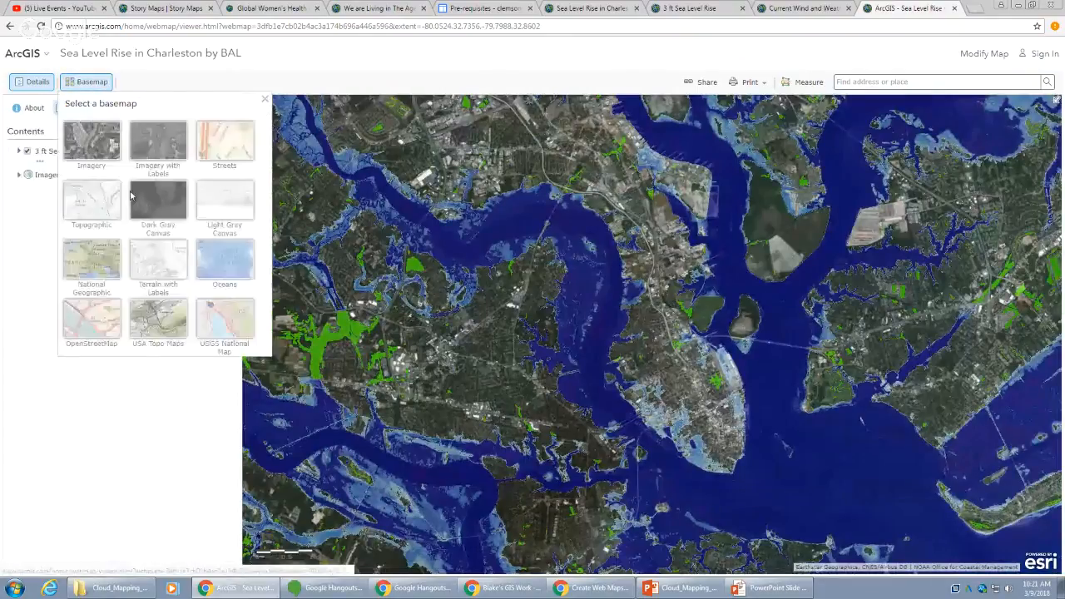
click(155, 200)
scroll(465, 336, down, 2)
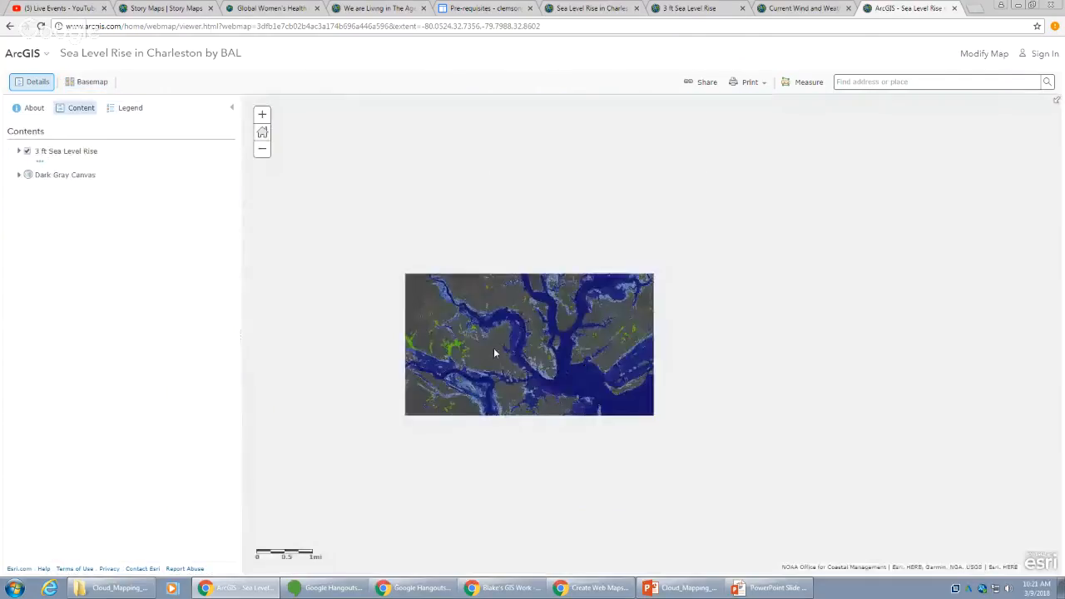
scroll(494, 347, up, 2)
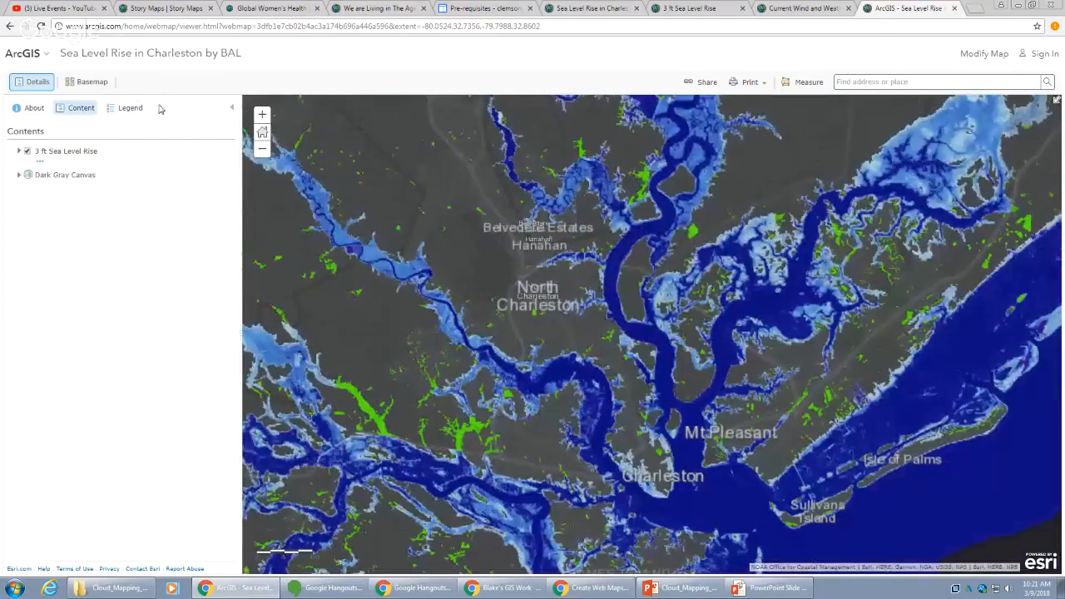
click(88, 82)
click(98, 152)
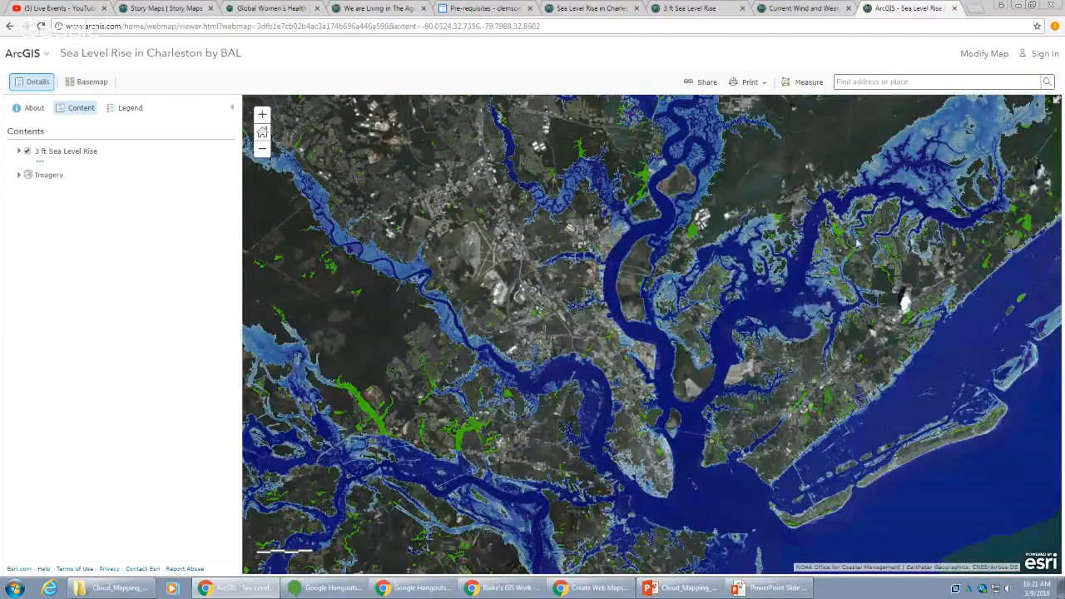
- Return to the map being edited and close the sharing settings
click(782, 8)
click(696, 8)
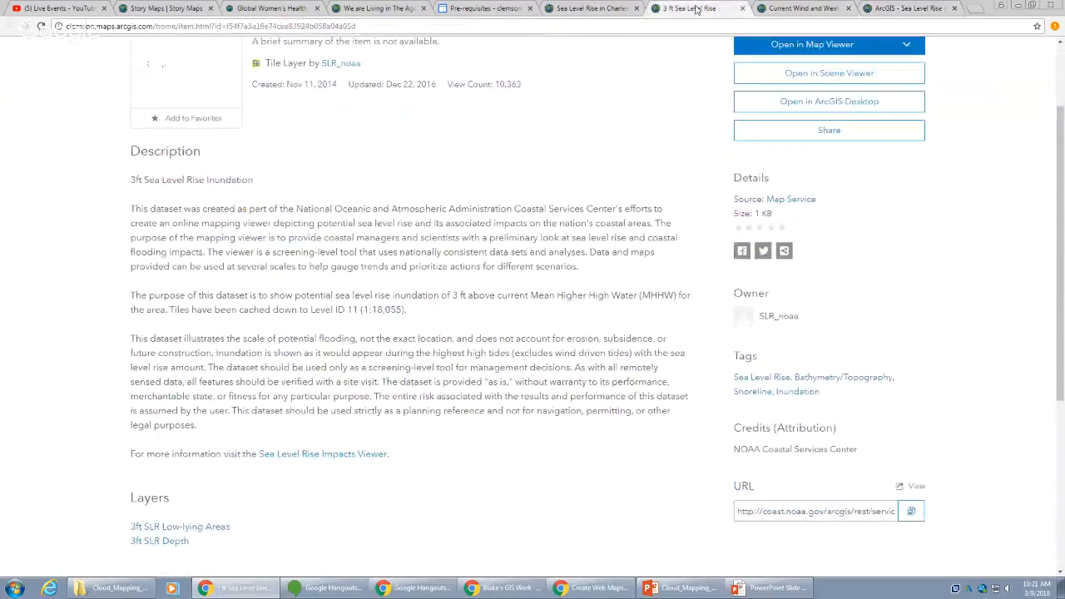
click(616, 9)
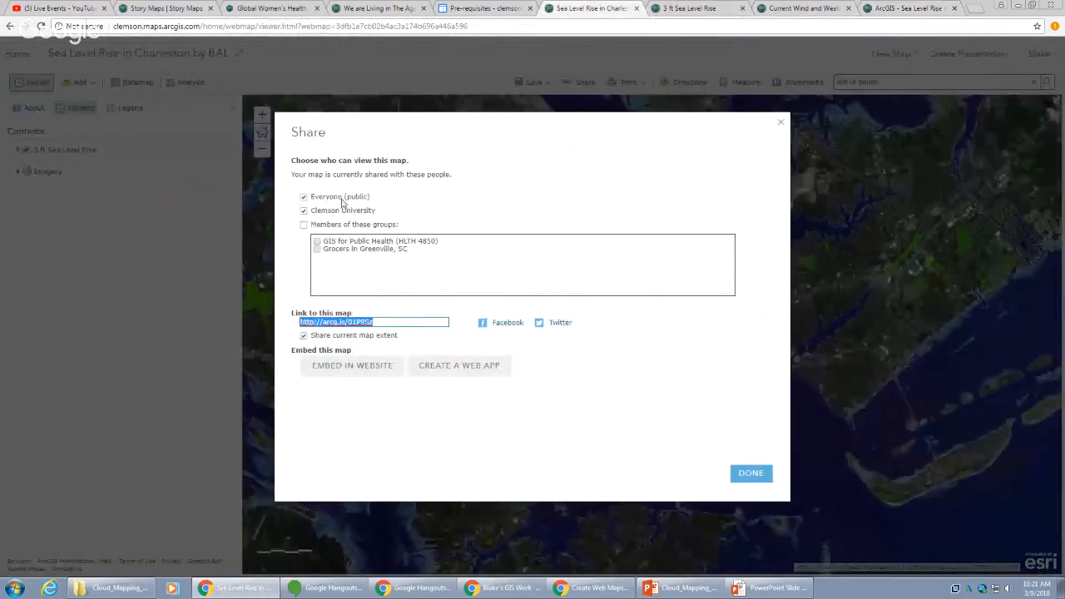
click(739, 474)
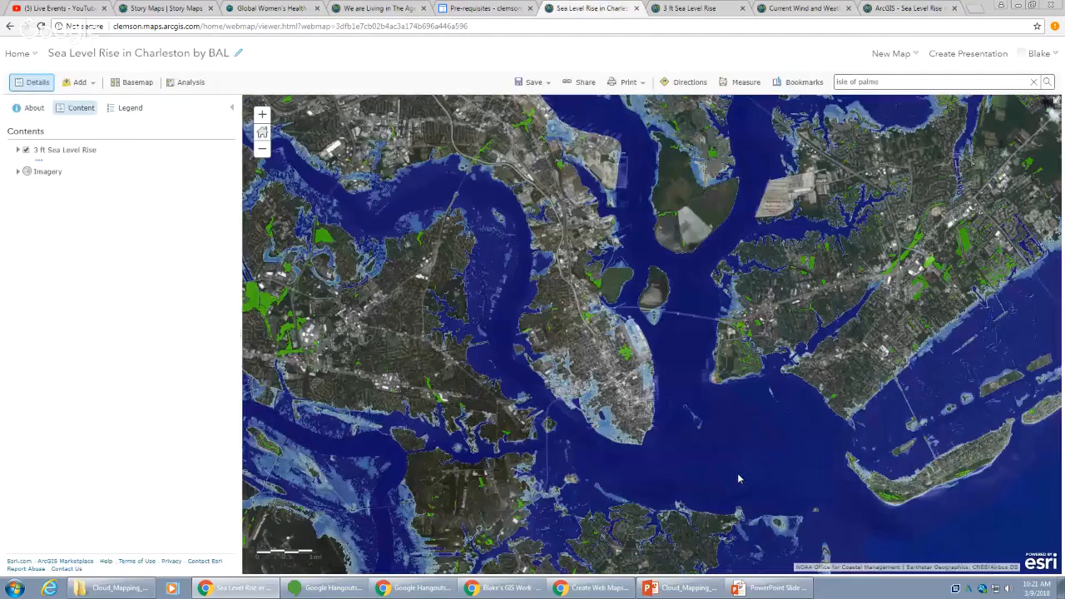
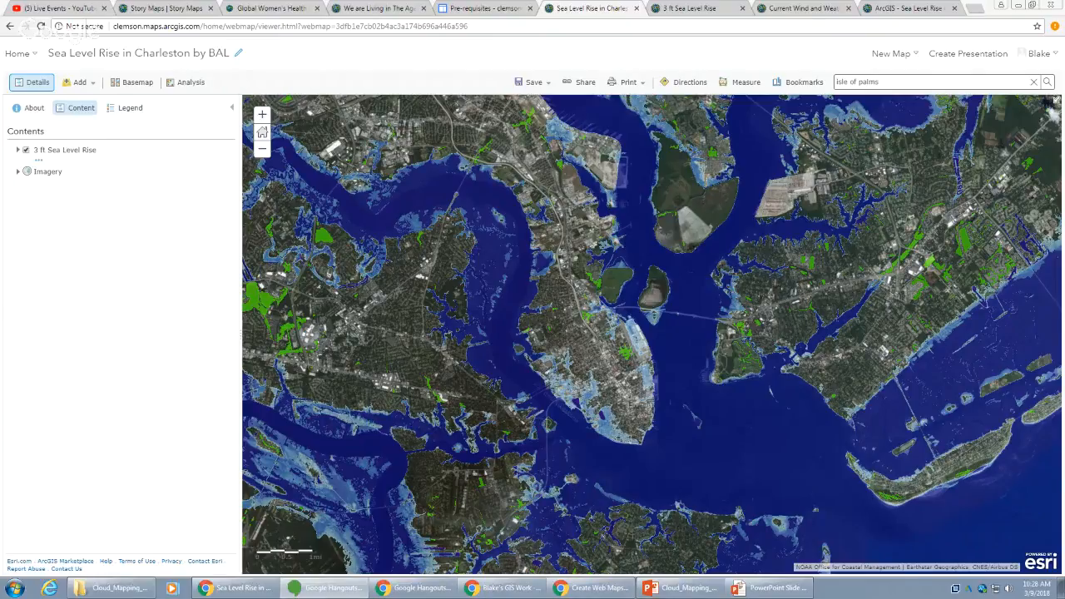
- Open the Interpolate Points tool under Analyze Patterns and expand its Options section
click(185, 82)
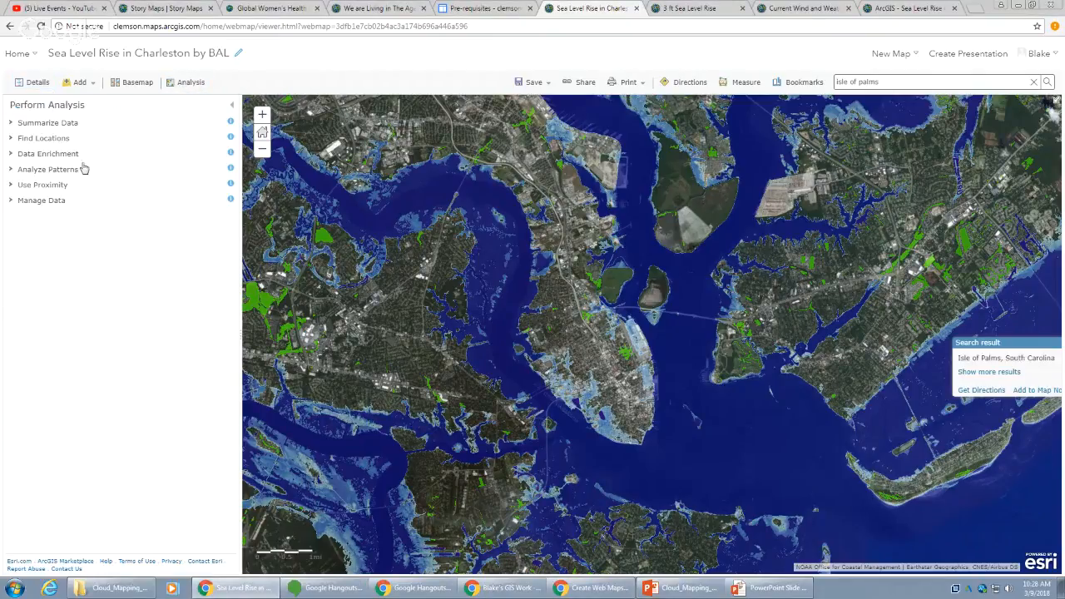
click(25, 169)
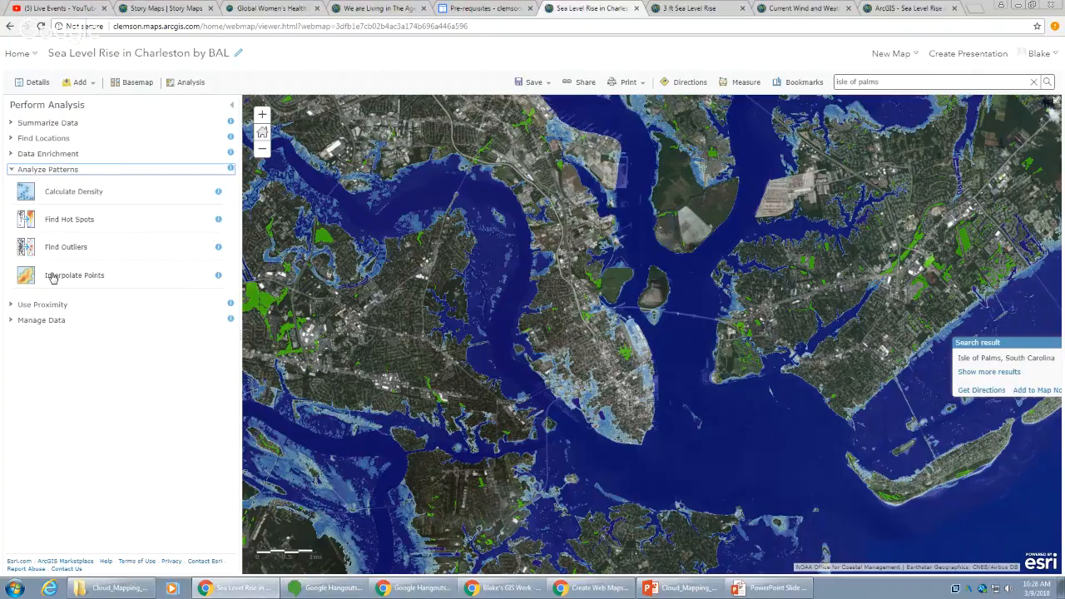
click(51, 276)
click(15, 322)
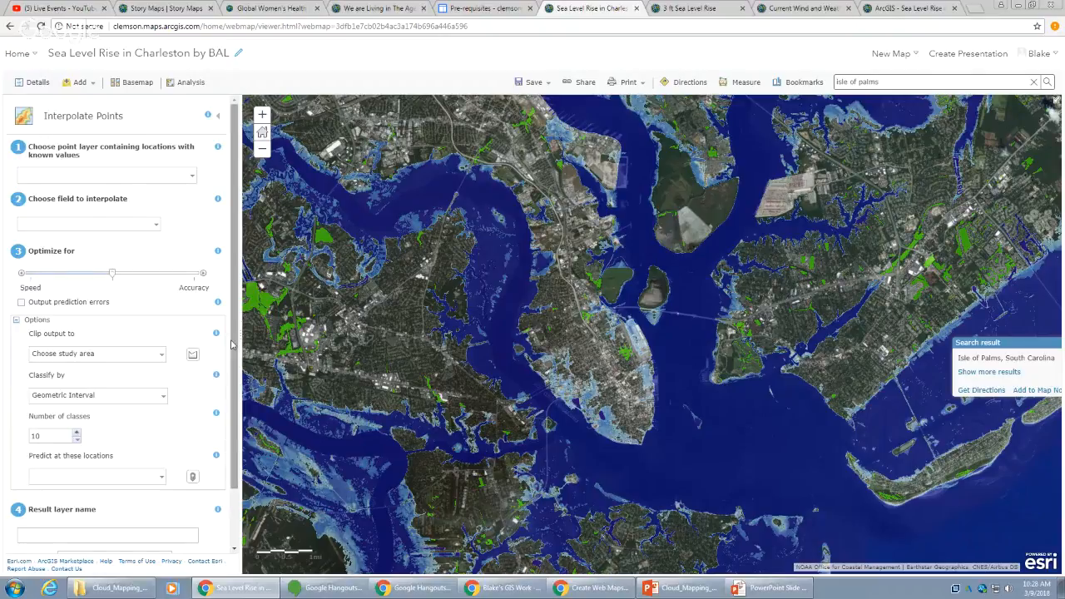
mouse_move(231, 341)
mouse_down()
mouse_move(235, 371)
mouse_move(229, 324)
mouse_up()
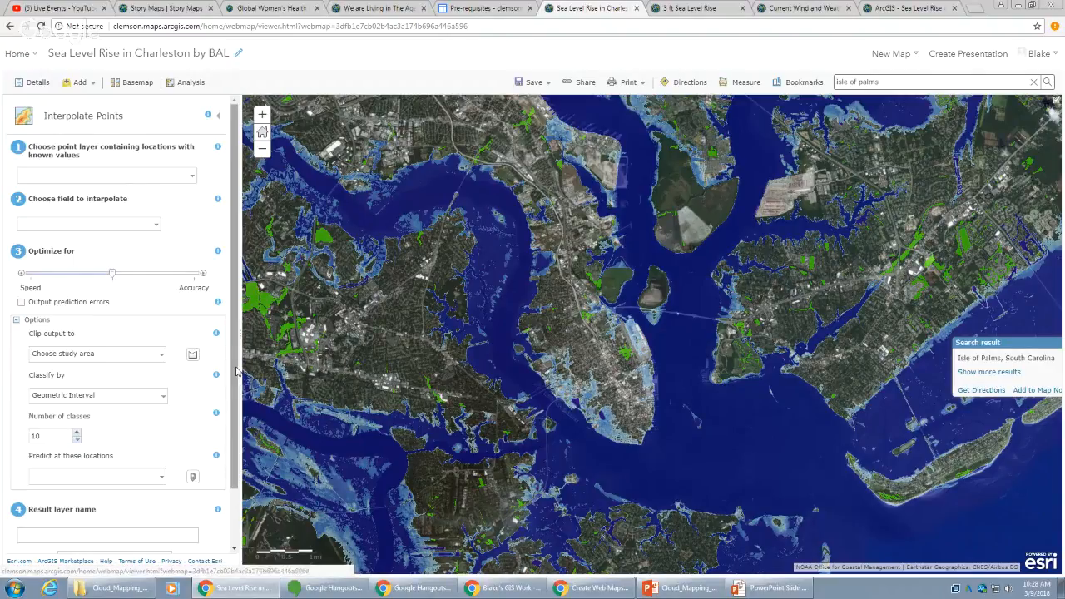
drag(240, 375, 235, 417)
scroll(235, 418, up, 1)
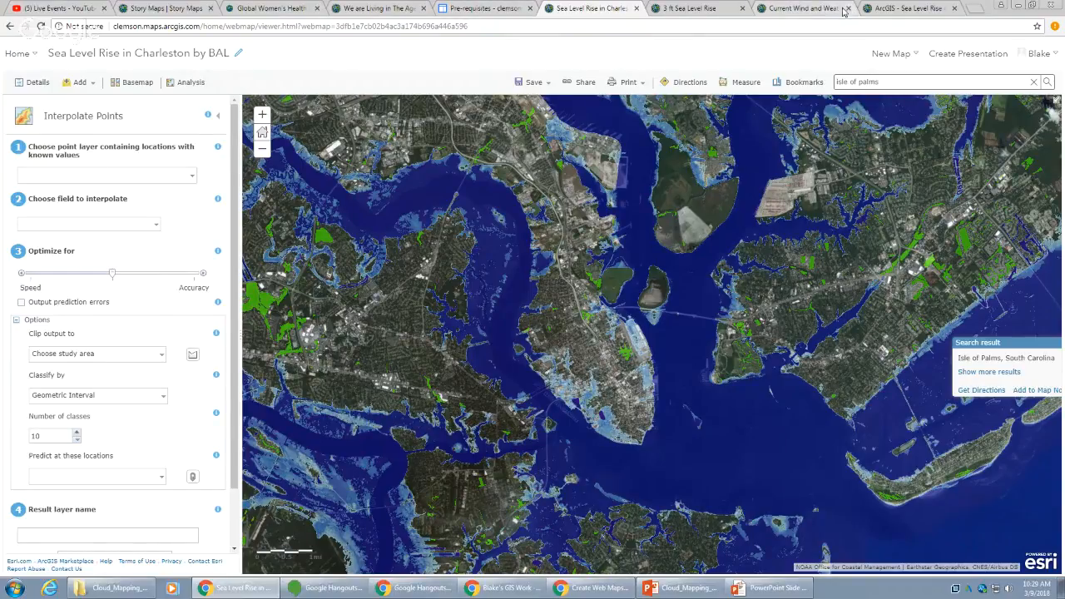
- Open SC_Temperature_Interpolated_BAL from My Content and browse its data table of 15 temperature classes
click(816, 9)
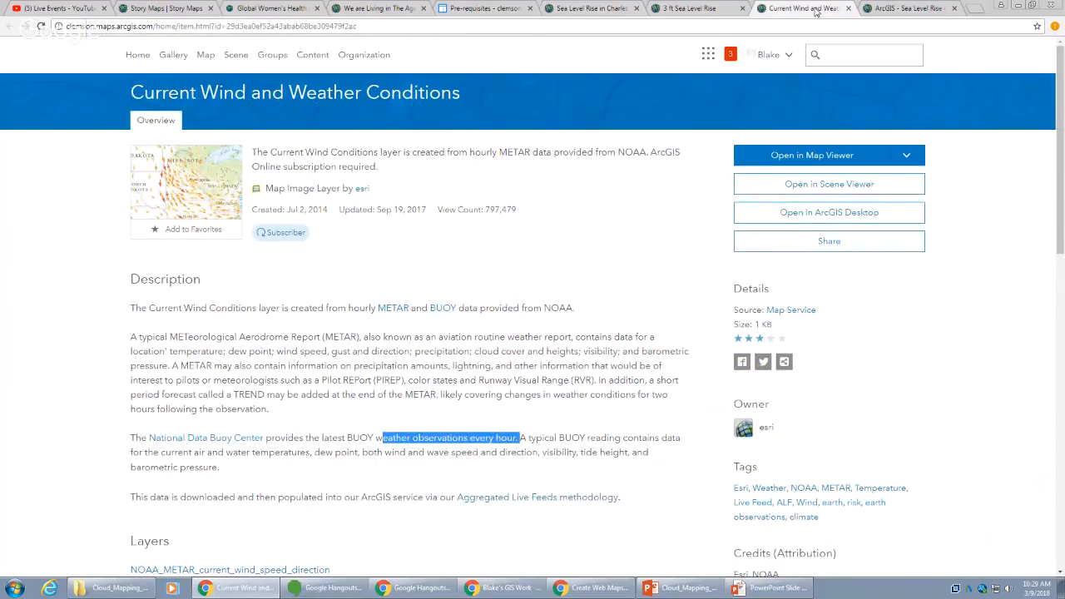
click(313, 54)
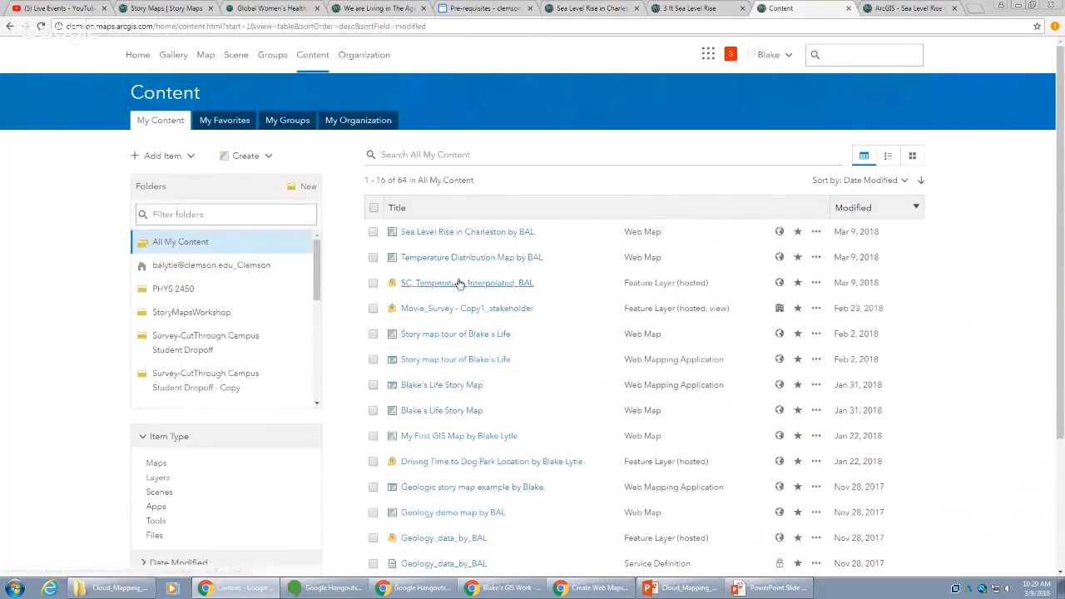
click(462, 284)
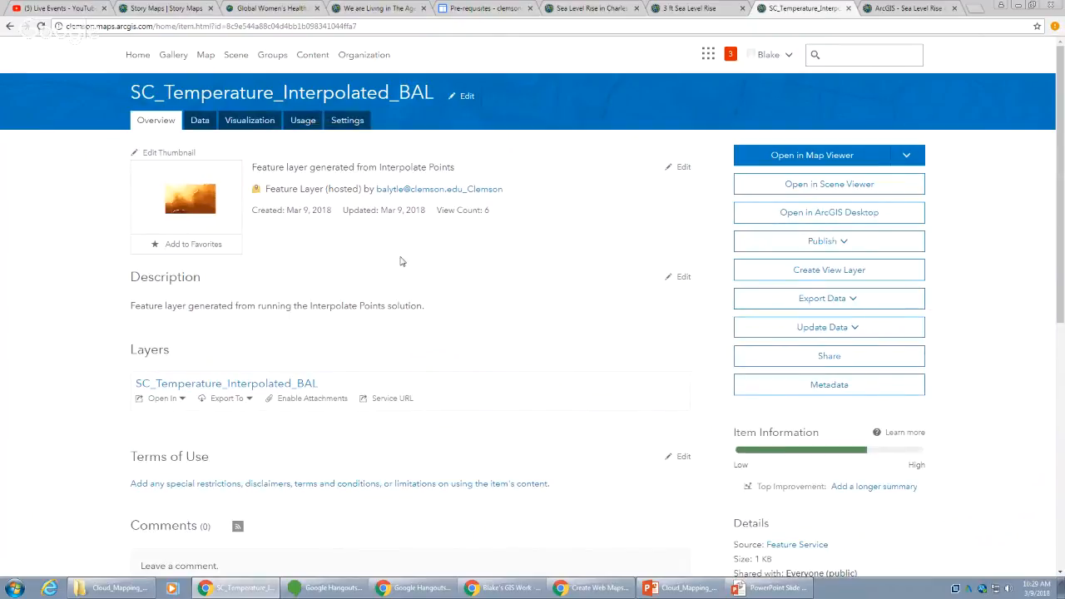
scroll(406, 265, down, 2)
scroll(406, 265, up, 2)
click(199, 121)
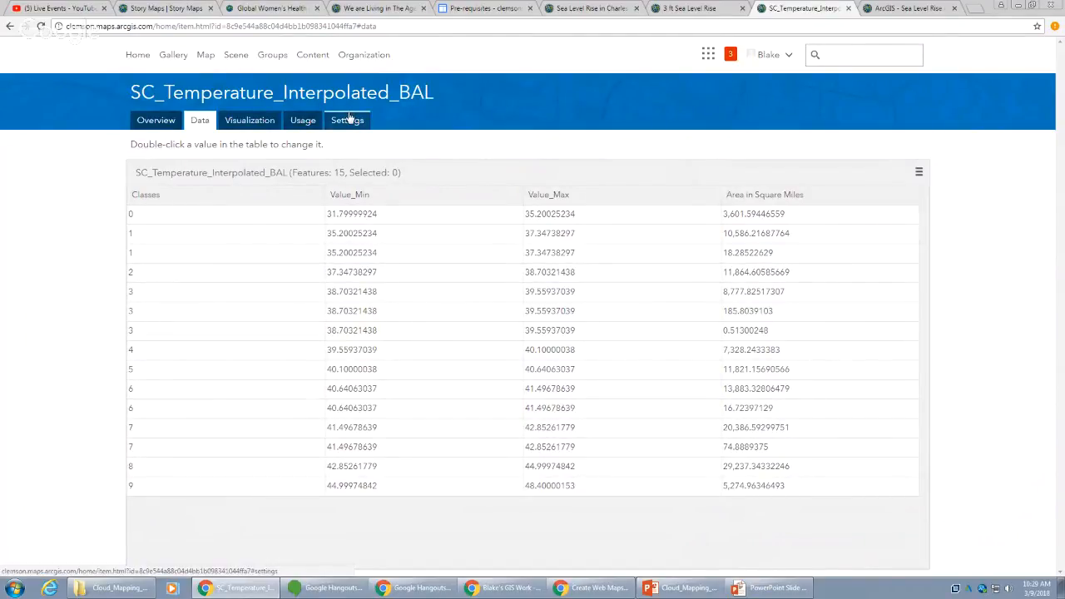
click(377, 239)
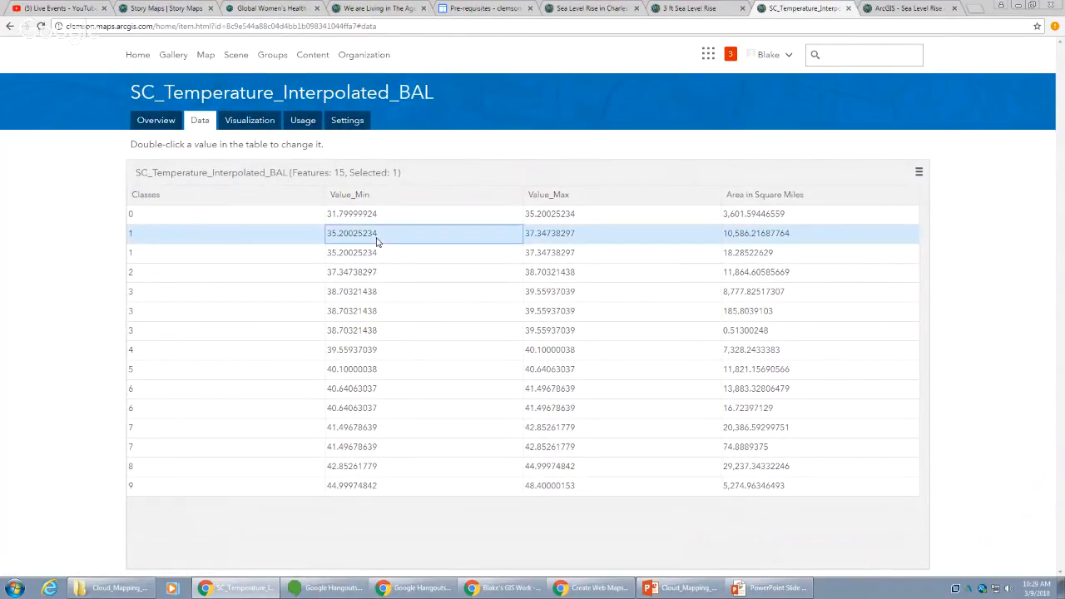
- Review the SC_Temperature_Interpolated_BAL Settings page, then go back to its Overview
click(356, 131)
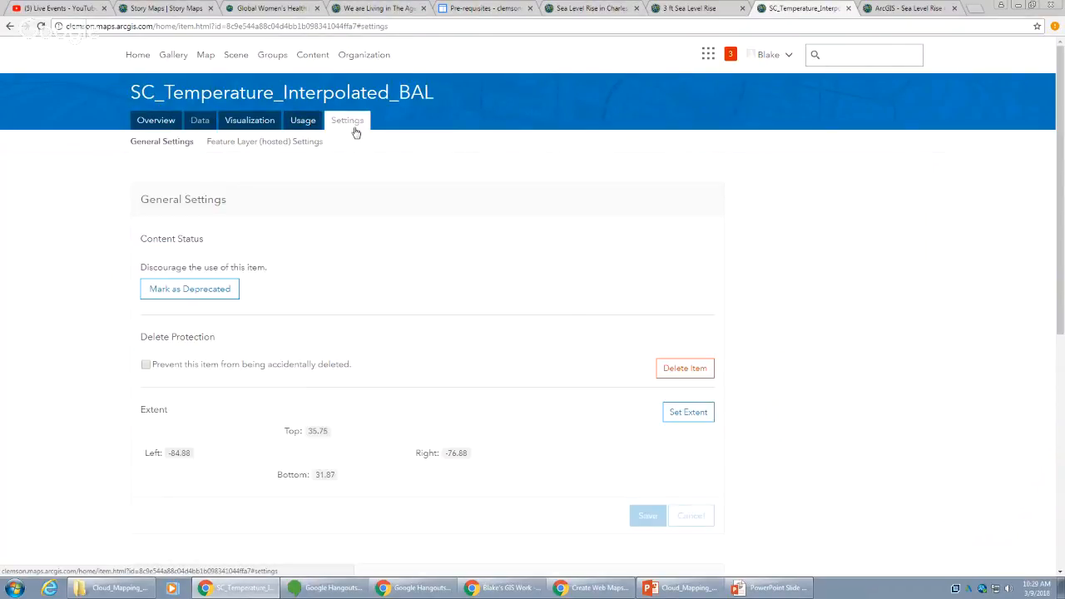
scroll(332, 188, down, 4)
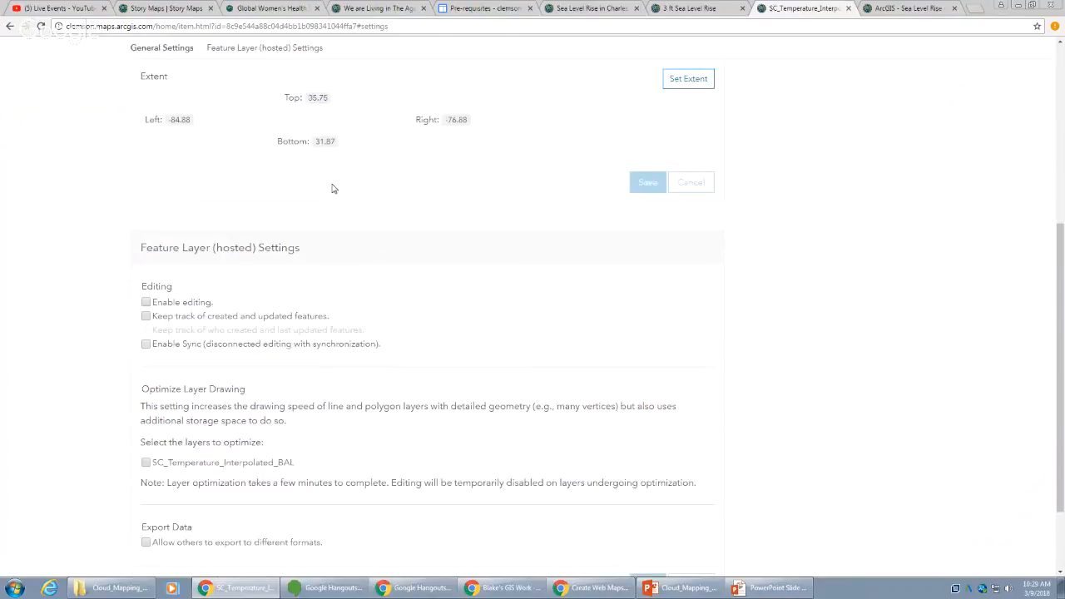
scroll(332, 188, down, 1)
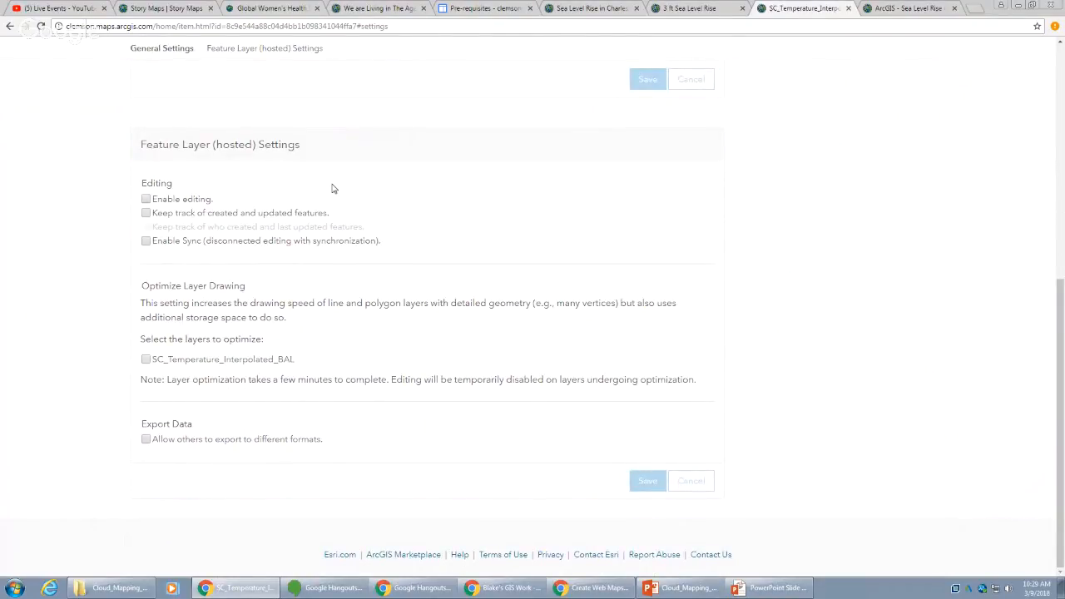
scroll(331, 192, up, 1)
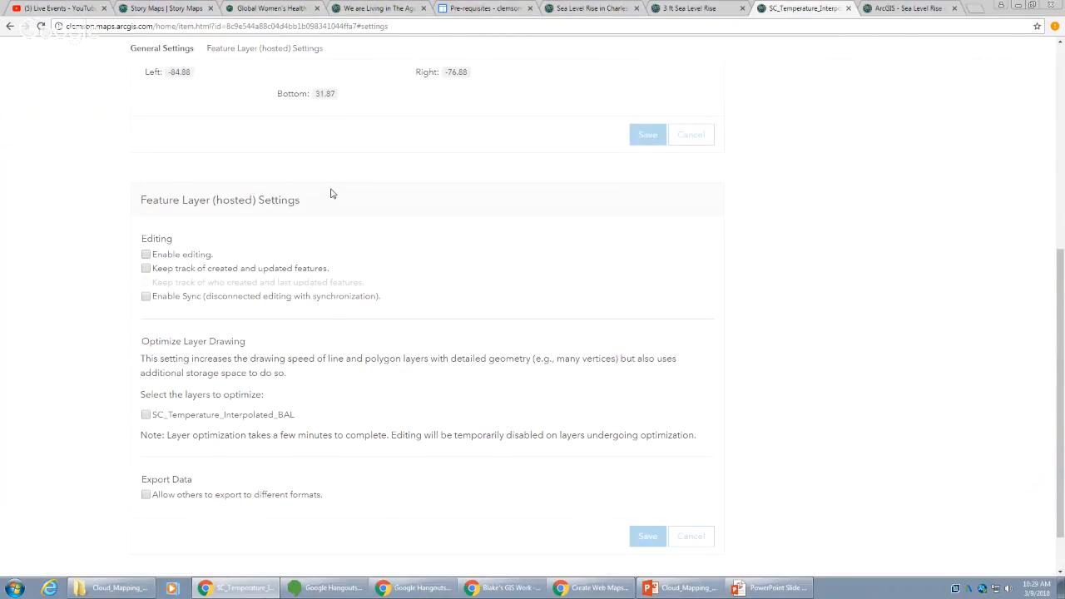
scroll(499, 307, up, 3)
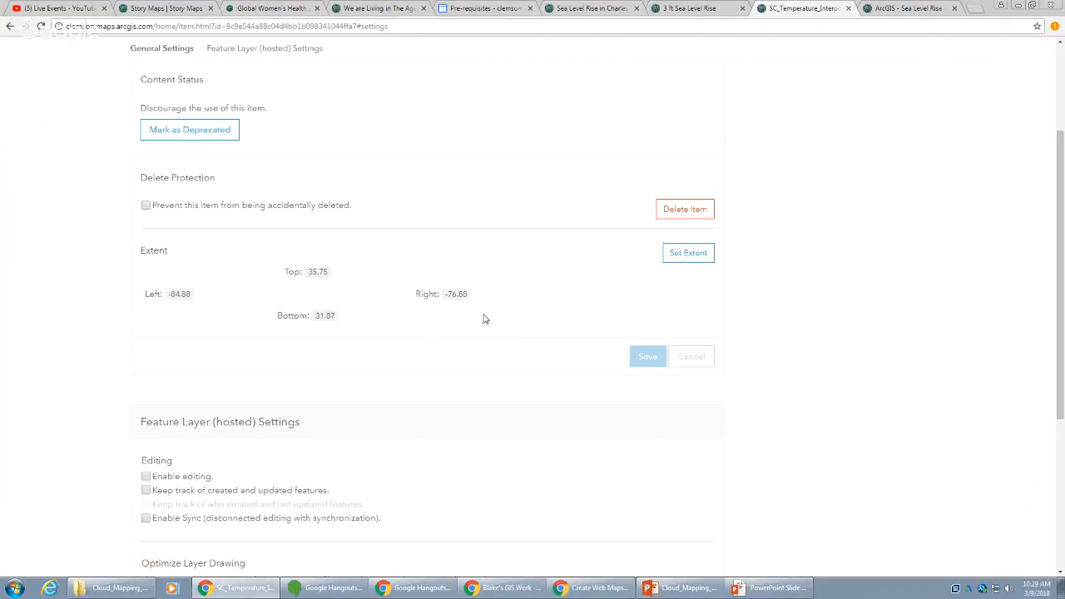
scroll(492, 314, up, 2)
scroll(487, 318, down, 1)
scroll(485, 318, down, 4)
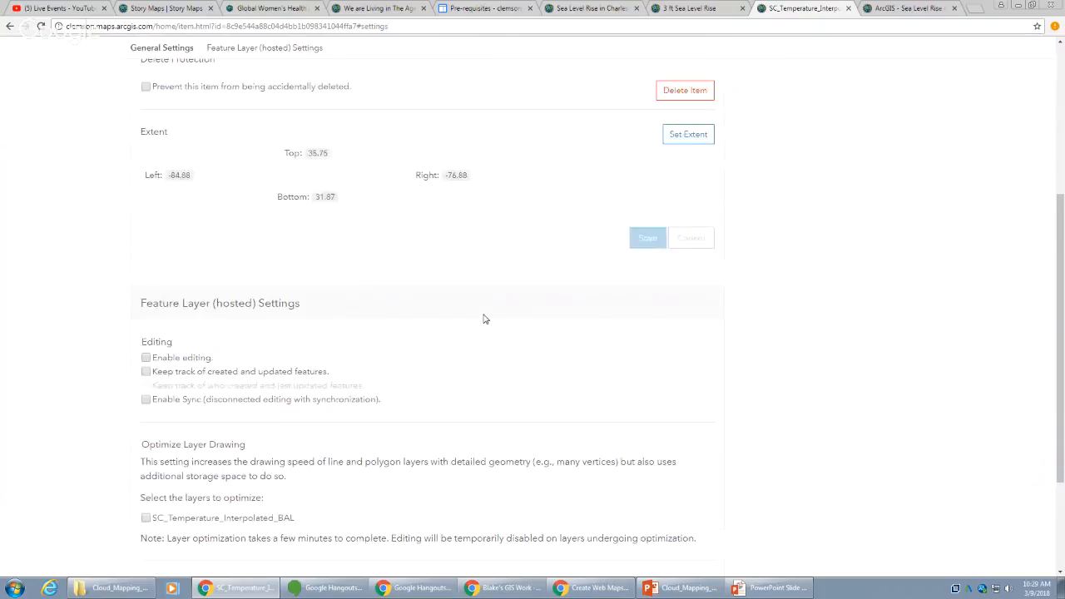
scroll(485, 316, up, 5)
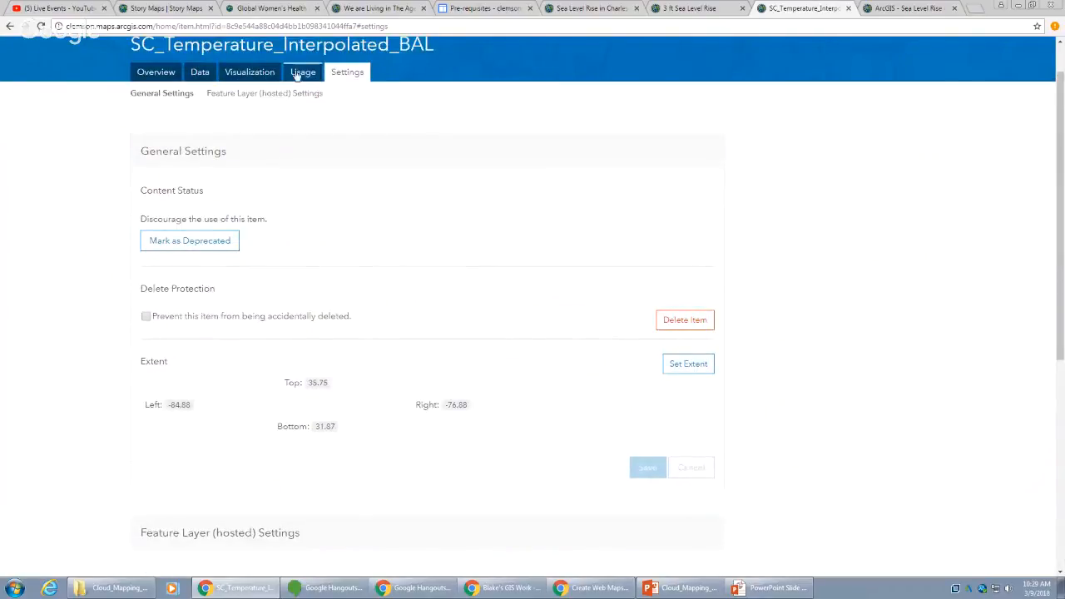
click(156, 71)
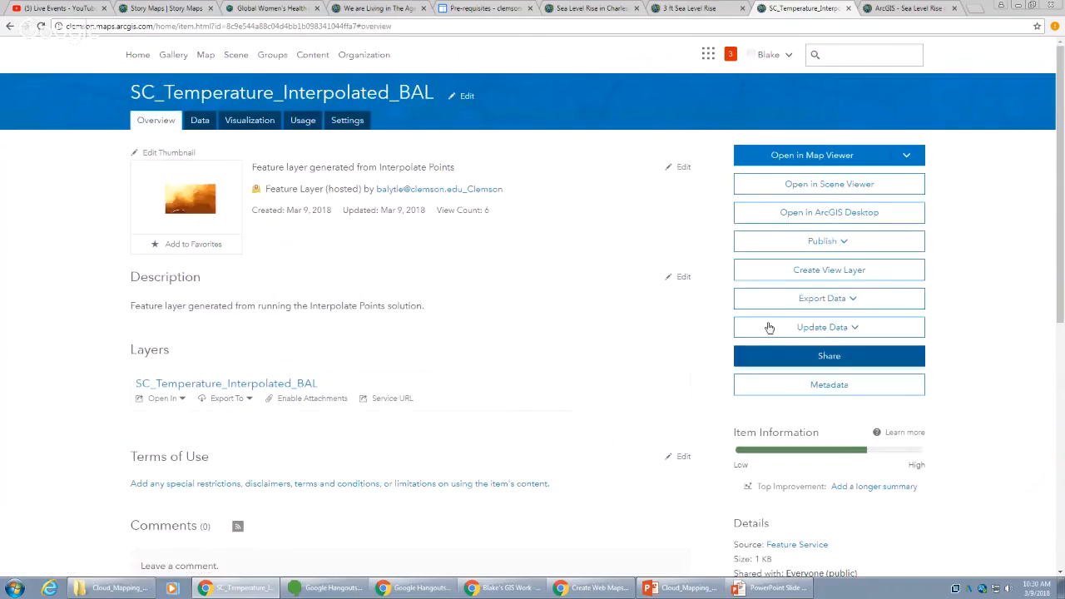
- Export SC_Temperature_Interpolated_BAL to FGDB with tag 'interpolation' and summary 'Interpolation result'
click(803, 300)
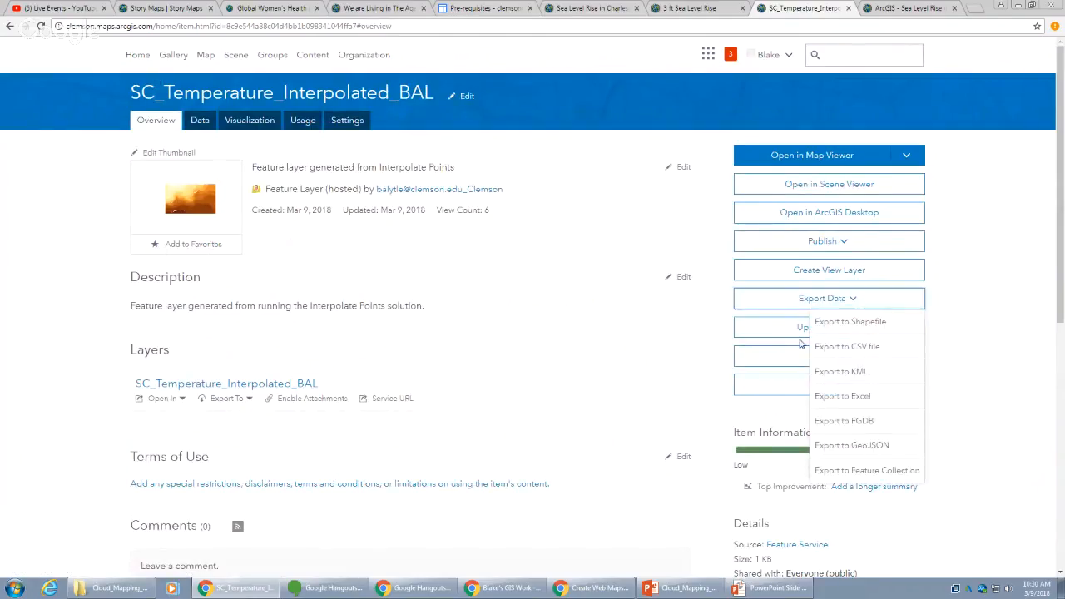
click(894, 426)
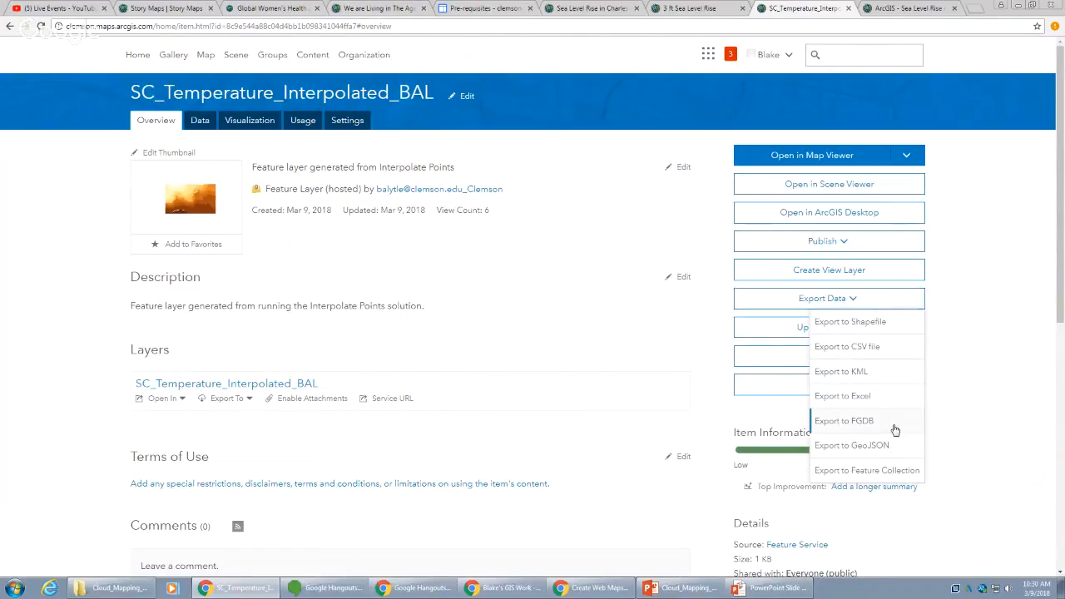
click(589, 285)
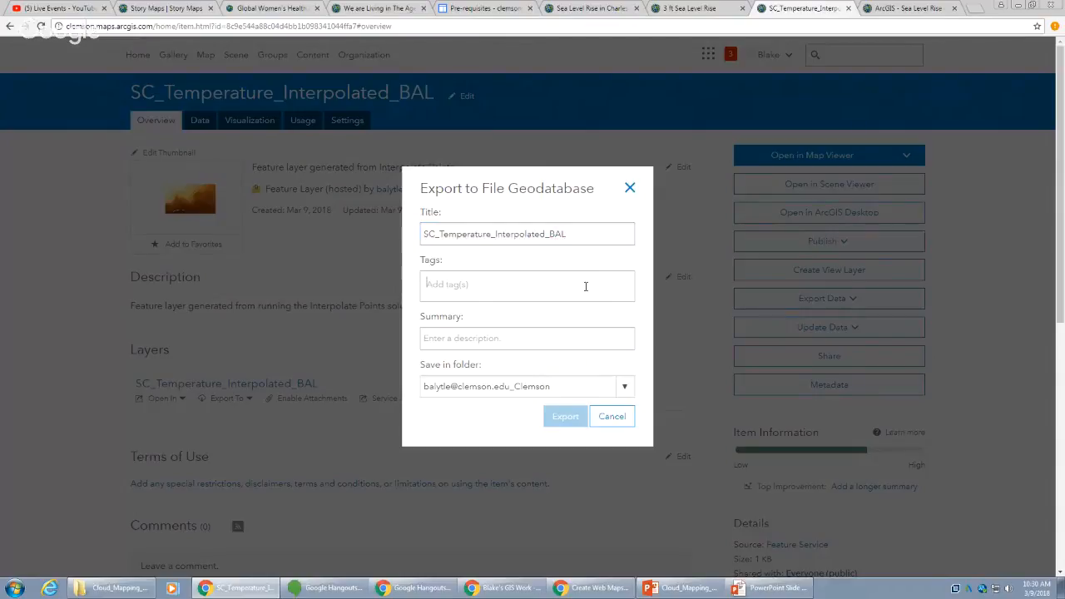
text(interpolation)
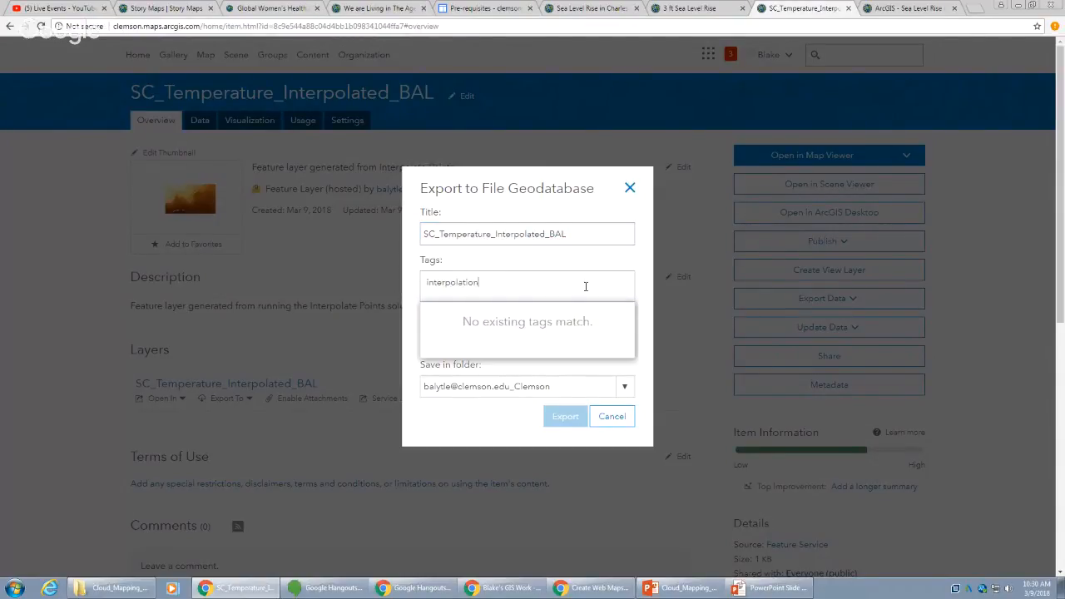
key(Return)
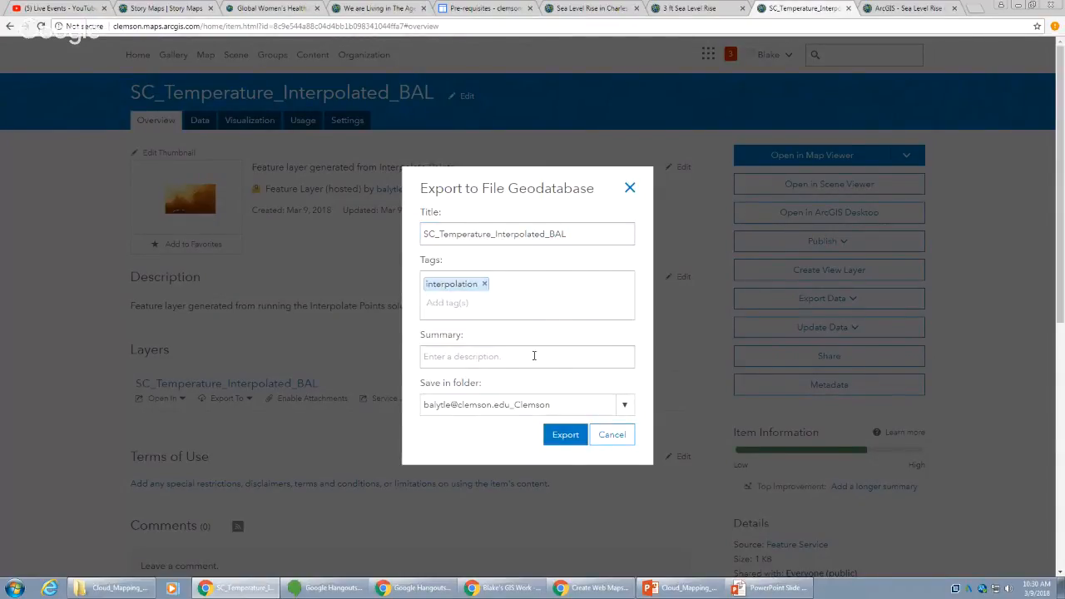
click(528, 362)
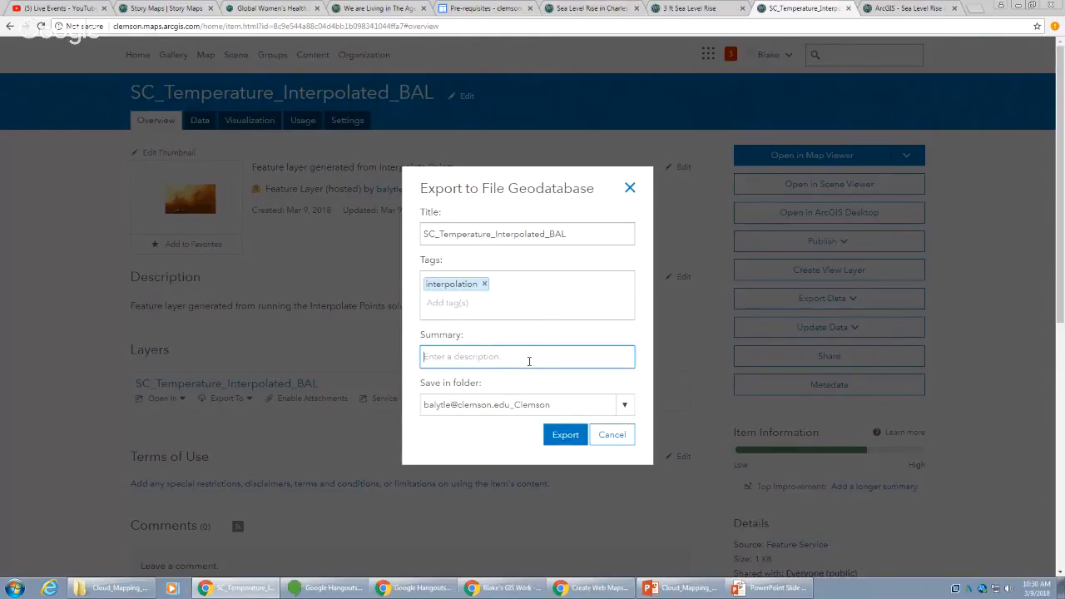
text(Interpolation result)
click(565, 434)
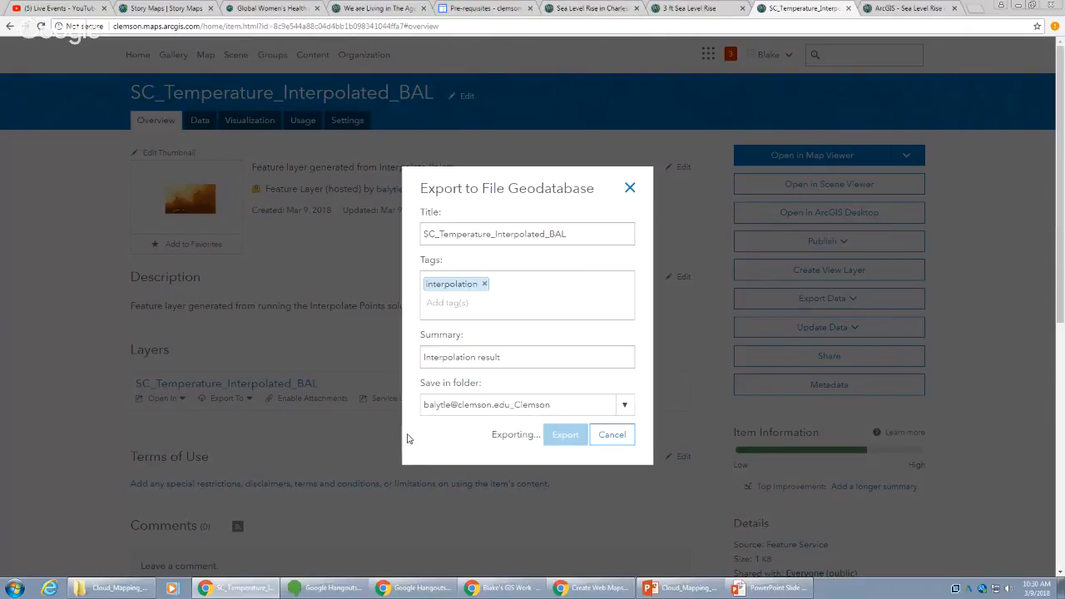
- Launch ArcCatalog 10.5.1 via a Start menu search for 'arcc', then return to the Charleston map tab
click(11, 587)
click(38, 539)
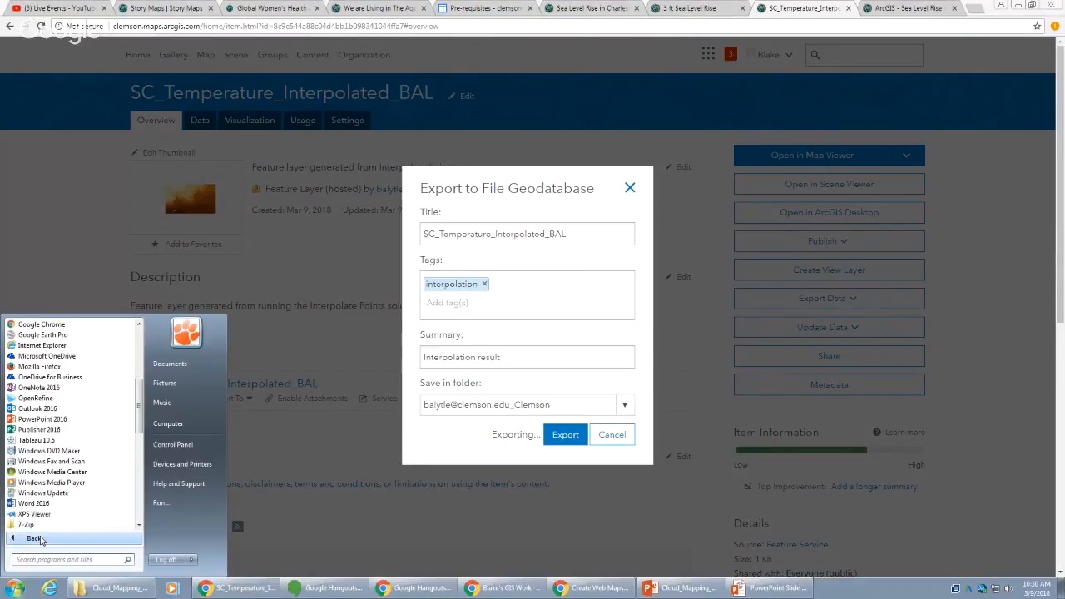
text(arcc)
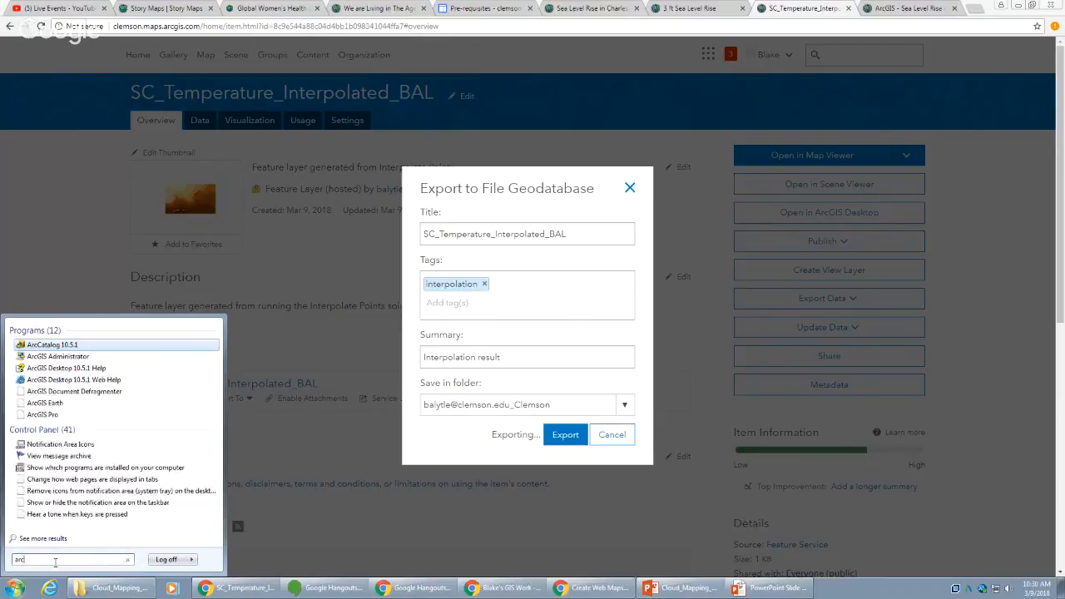
click(74, 344)
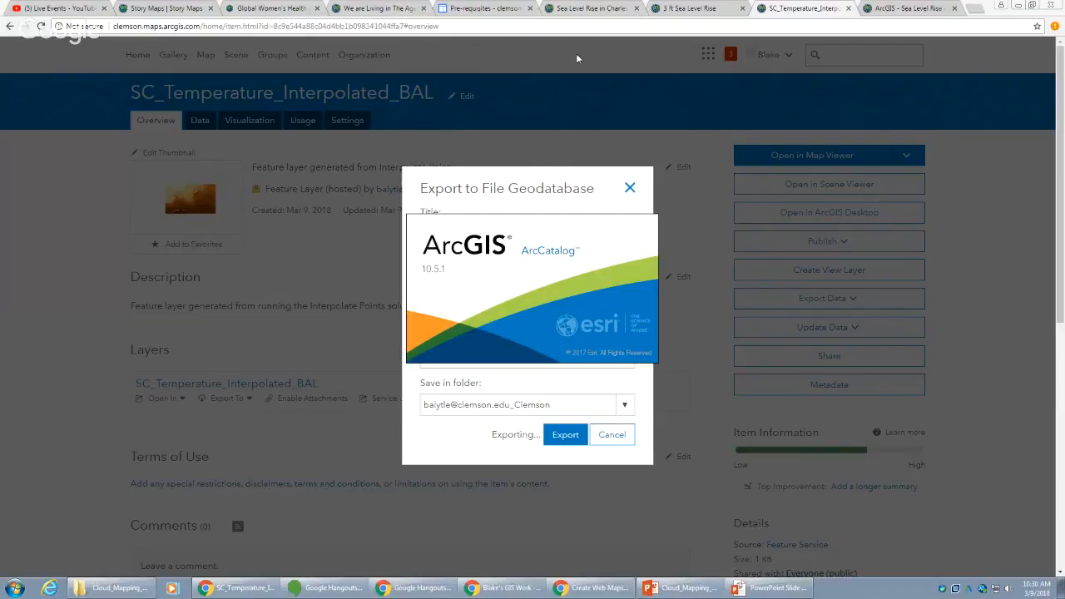
click(596, 8)
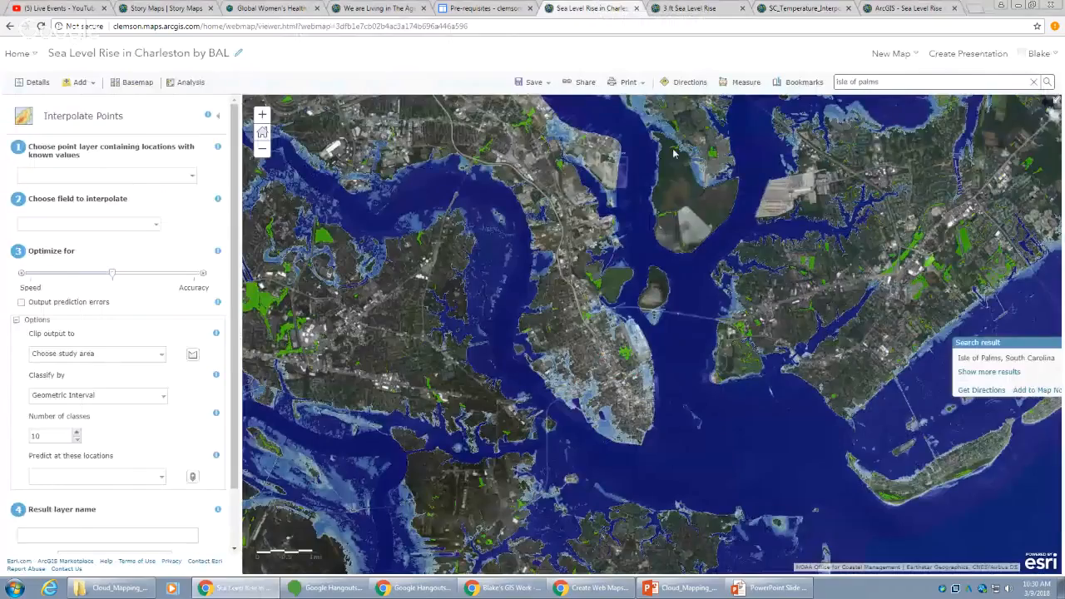
- Read the Interpolate Points help, then close the tool to show the map's Details contents
click(209, 115)
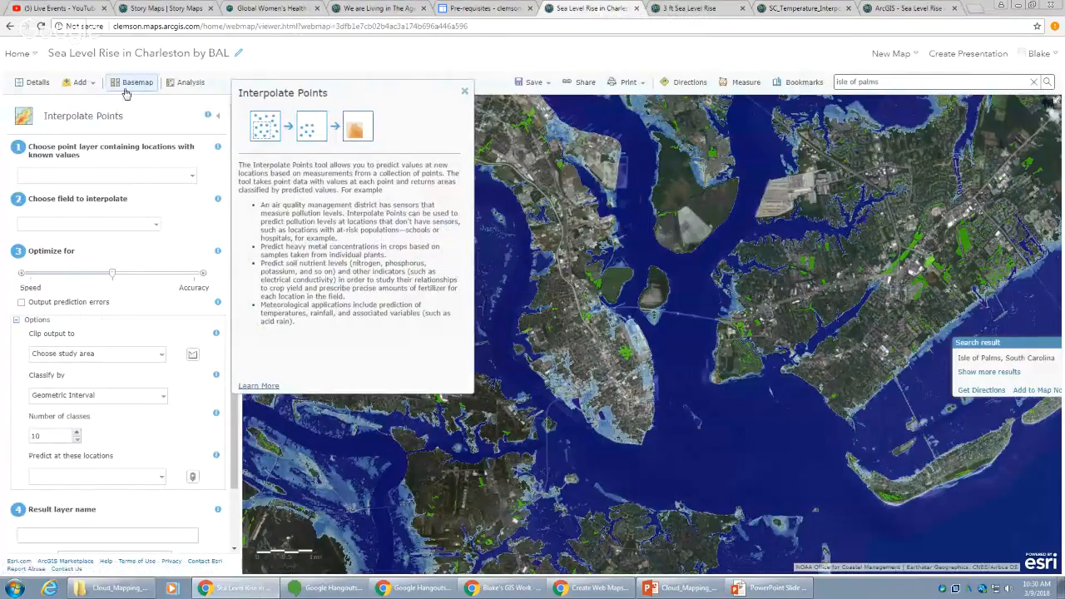
scroll(100, 524, down, 2)
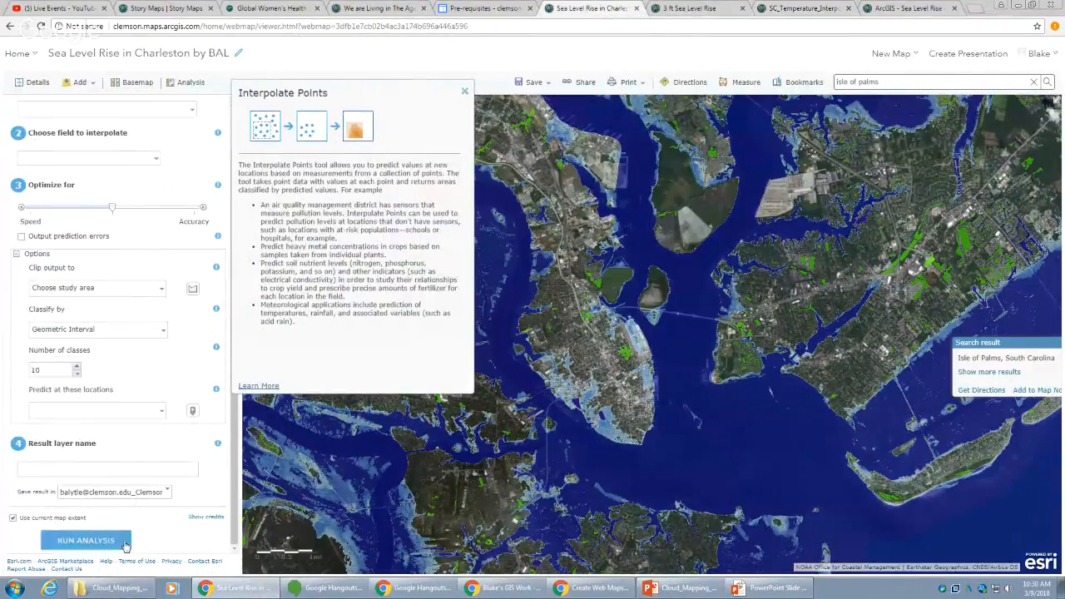
scroll(104, 115, up, 2)
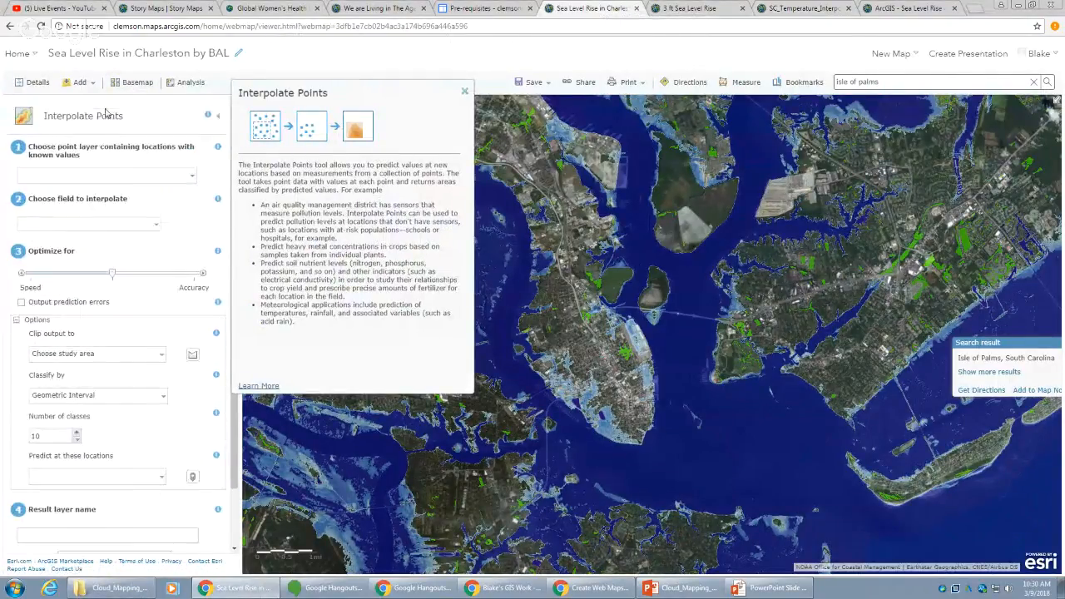
click(34, 82)
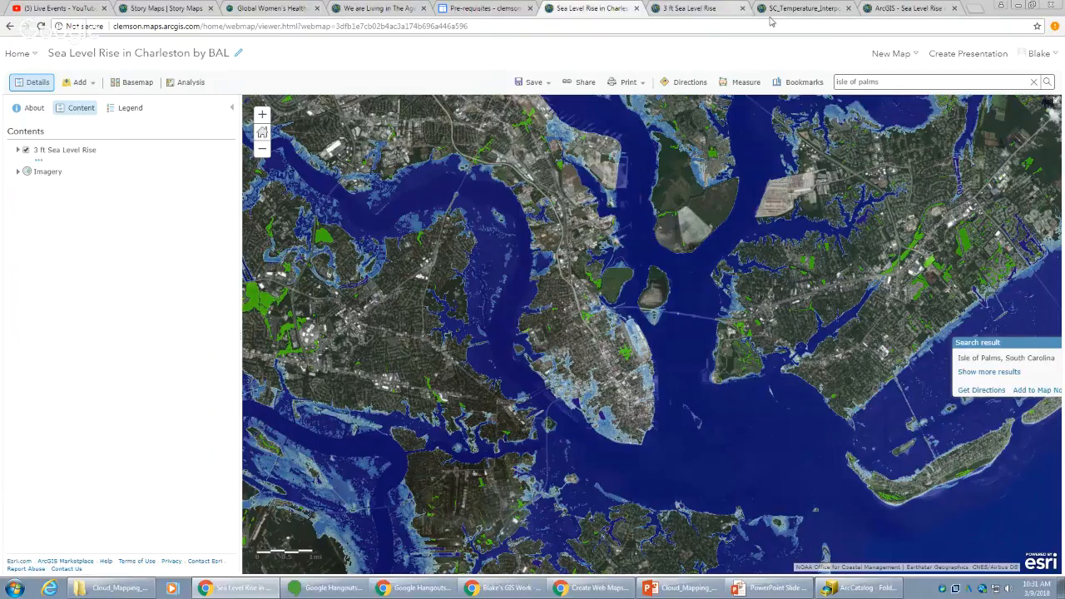
- Download the SC_Temperature_Interpolated_BAL file geodatabase item as a zip, then return to the map tab
click(710, 8)
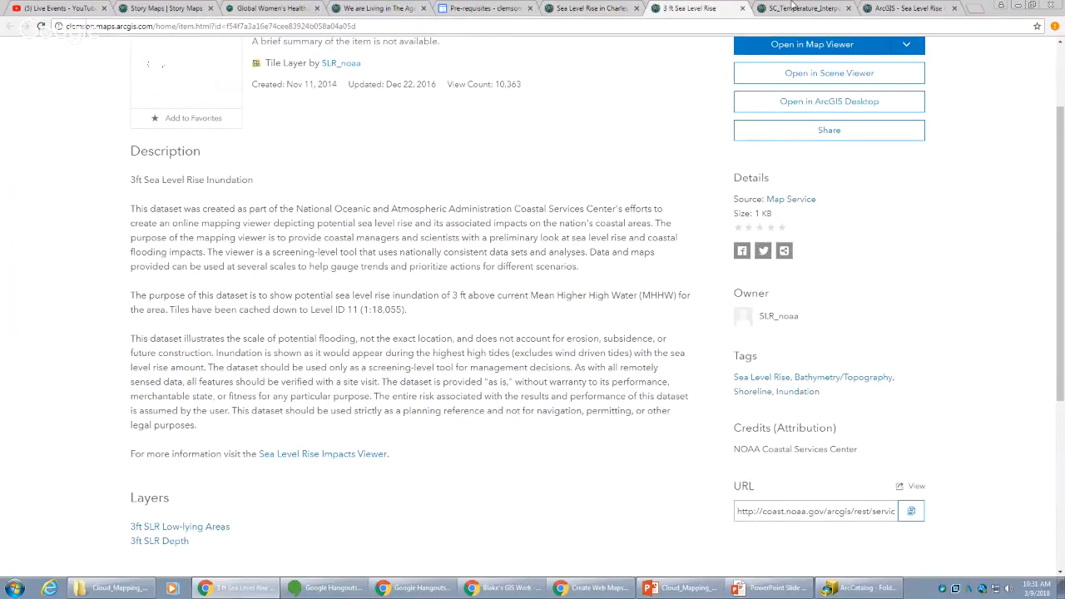
click(766, 9)
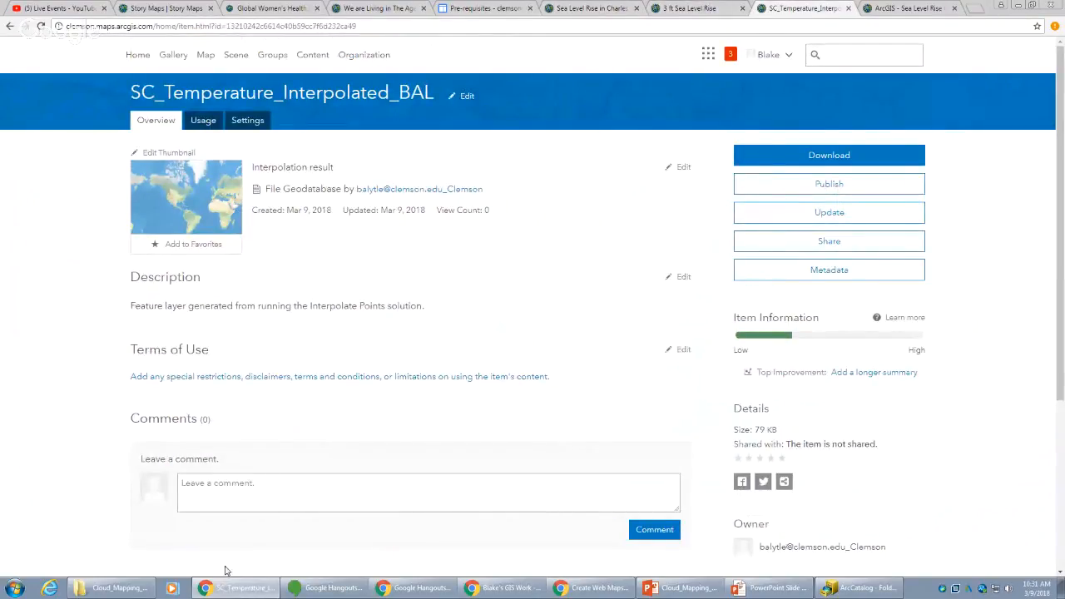
click(313, 54)
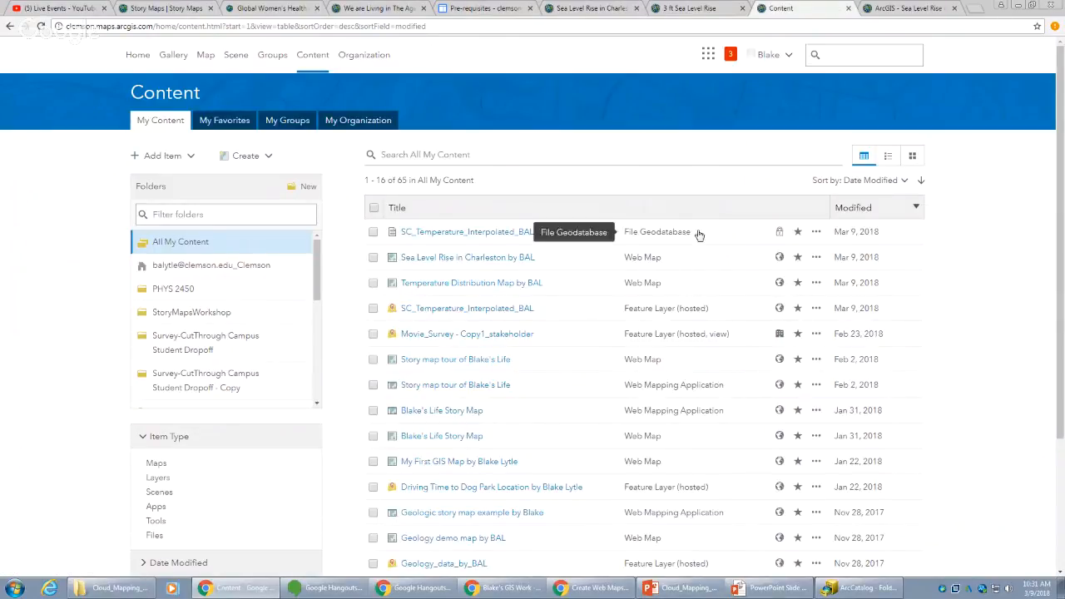
click(502, 232)
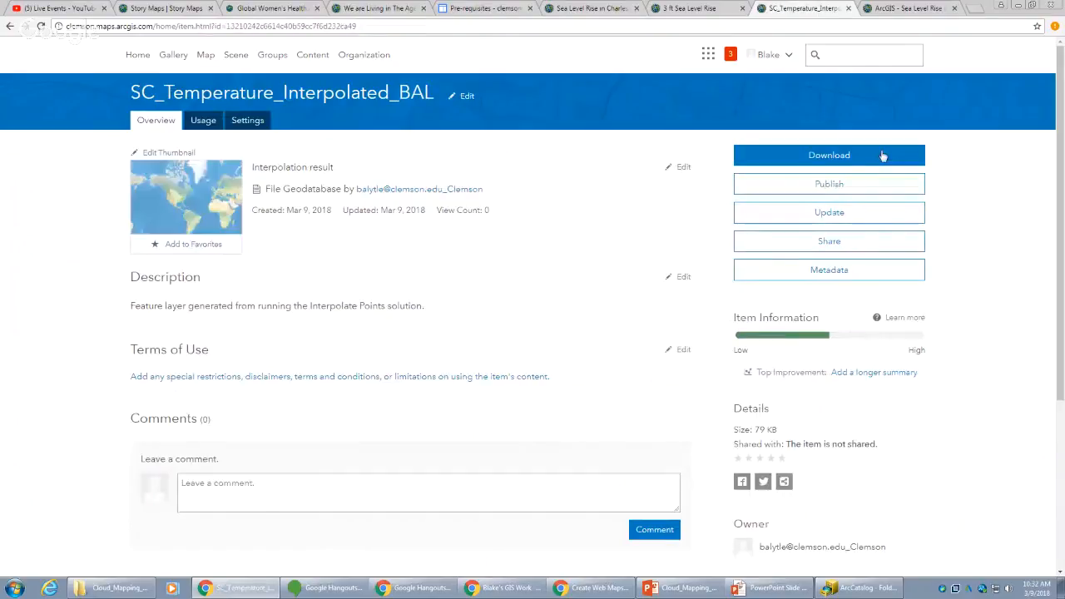
click(883, 156)
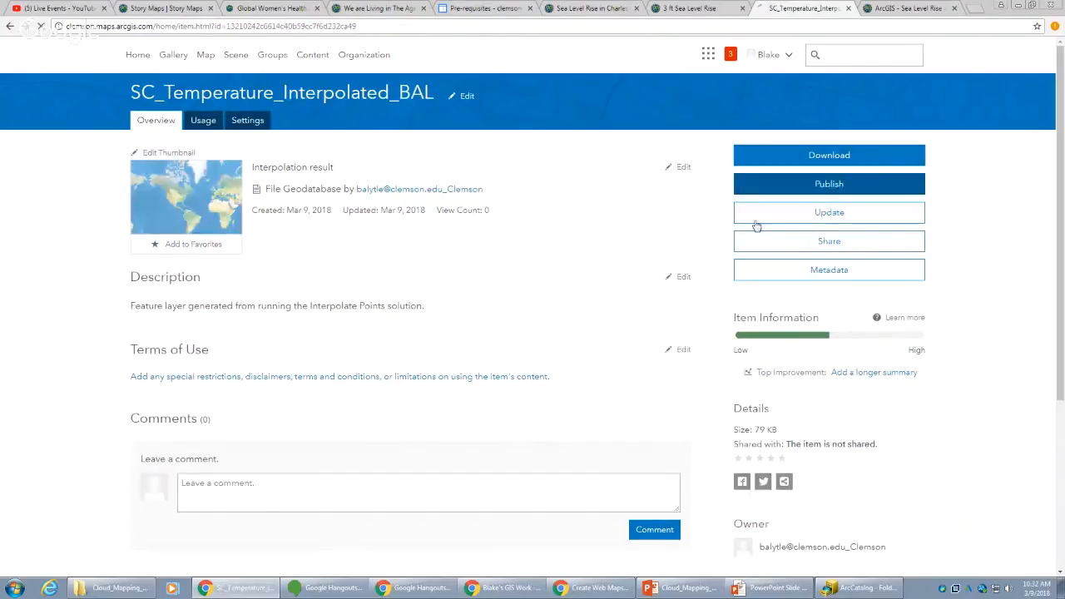
click(574, 7)
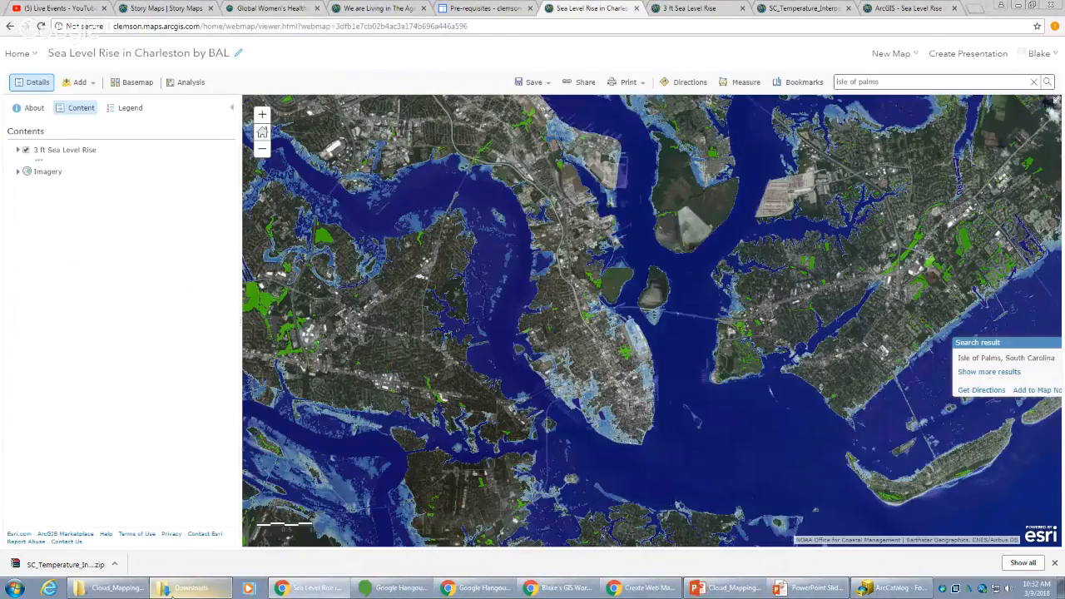
mouse_move(186, 595)
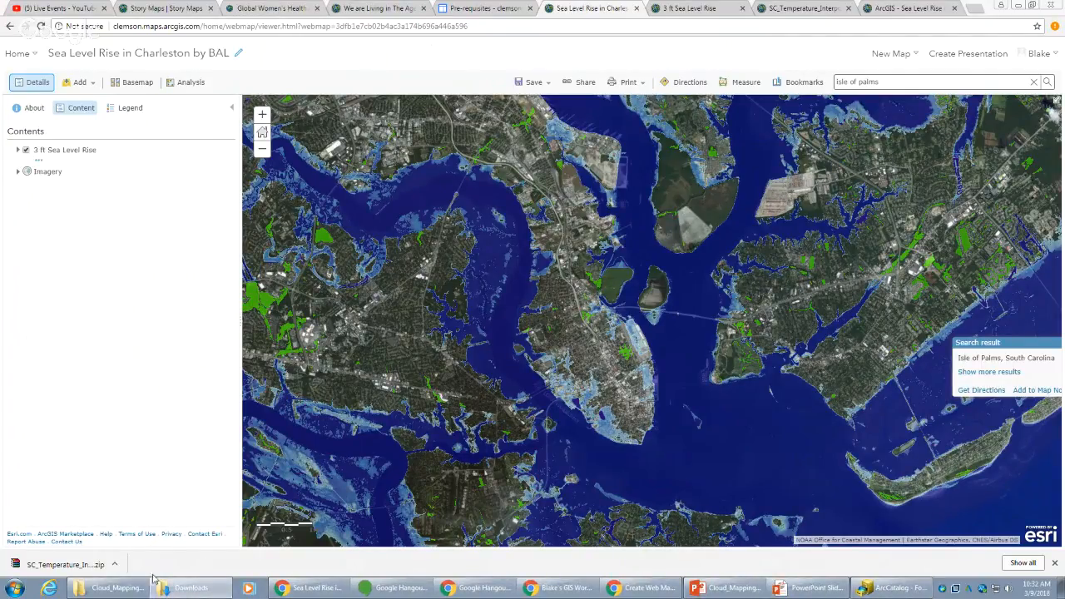
mouse_move(129, 592)
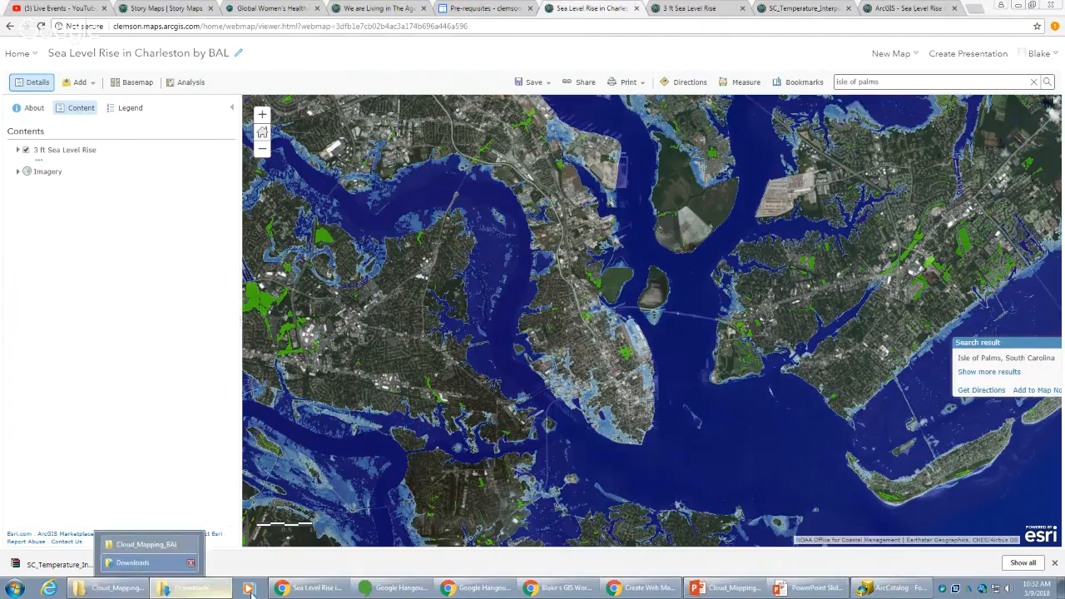
click(887, 588)
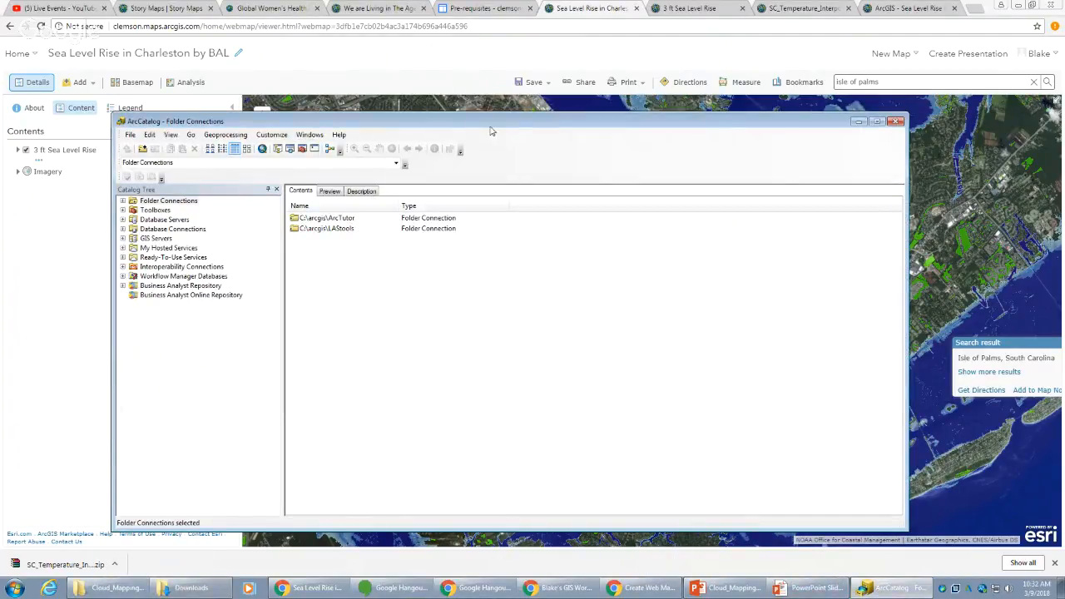
drag(496, 124, 521, 598)
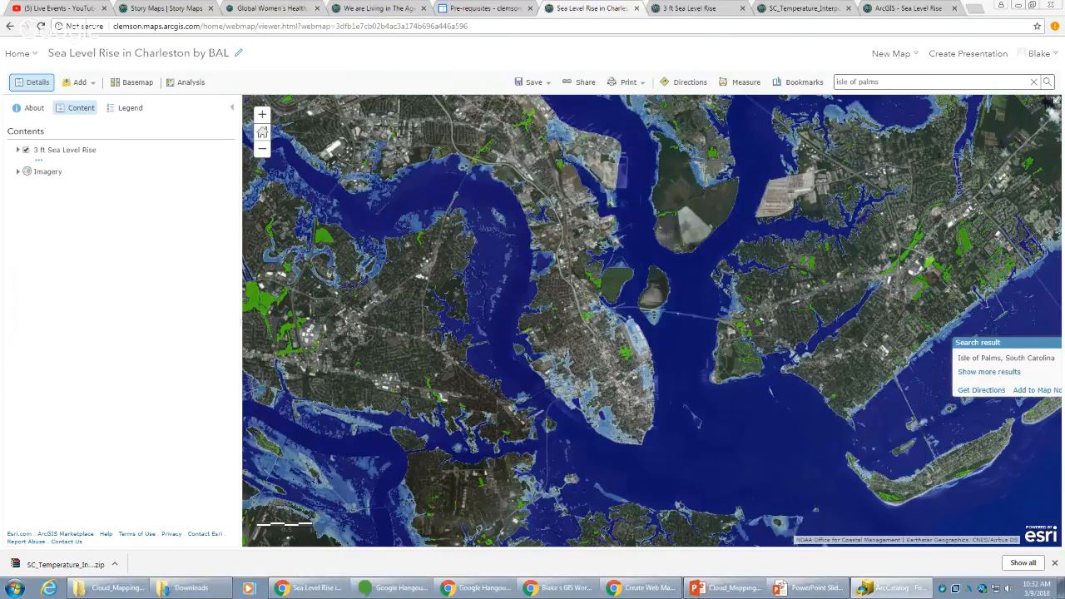
mouse_move(514, 586)
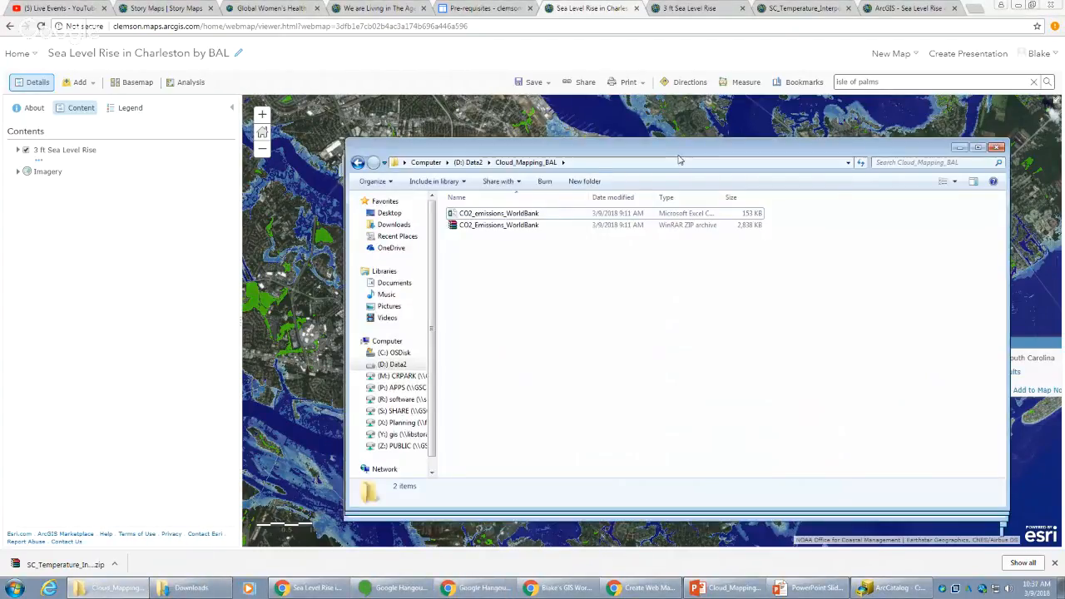
- Minimize the Cloud_Mapping_BAL Explorer window to reveal the Charleston map
click(963, 123)
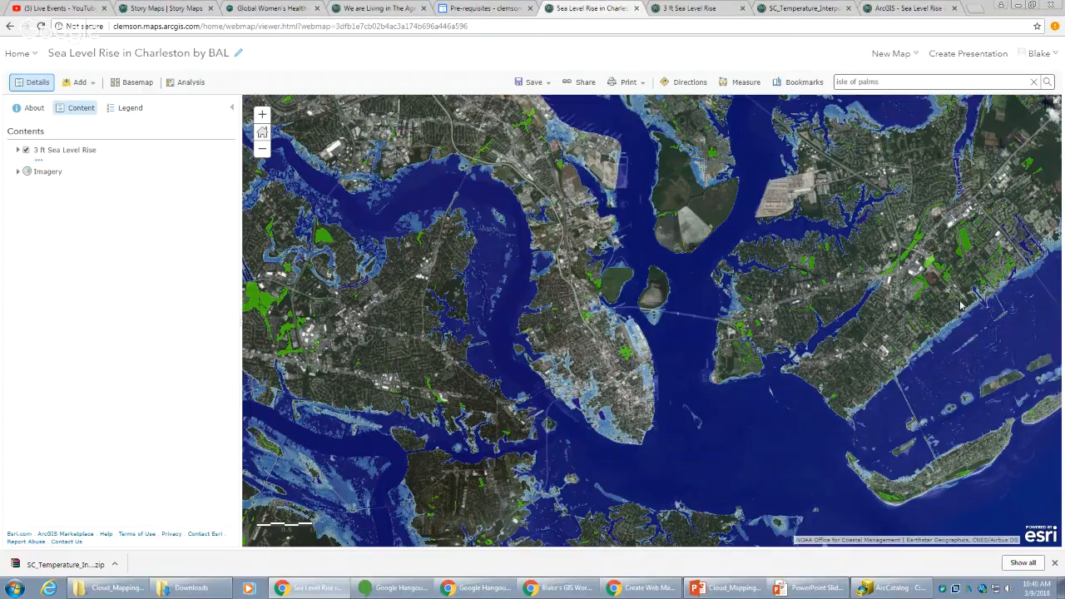
scroll(841, 325, down, 1)
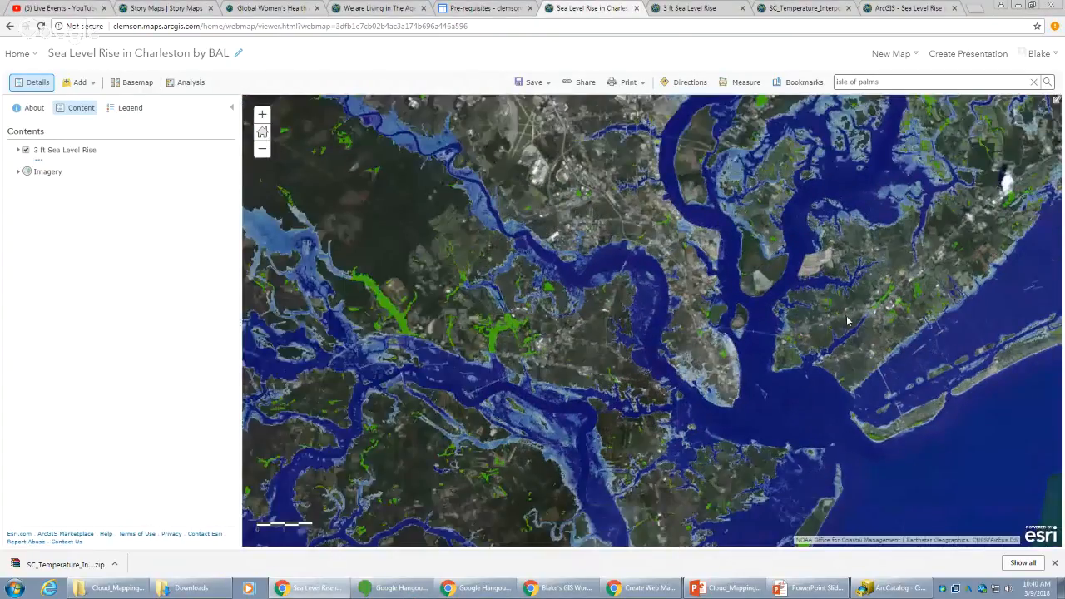
scroll(847, 321, up, 1)
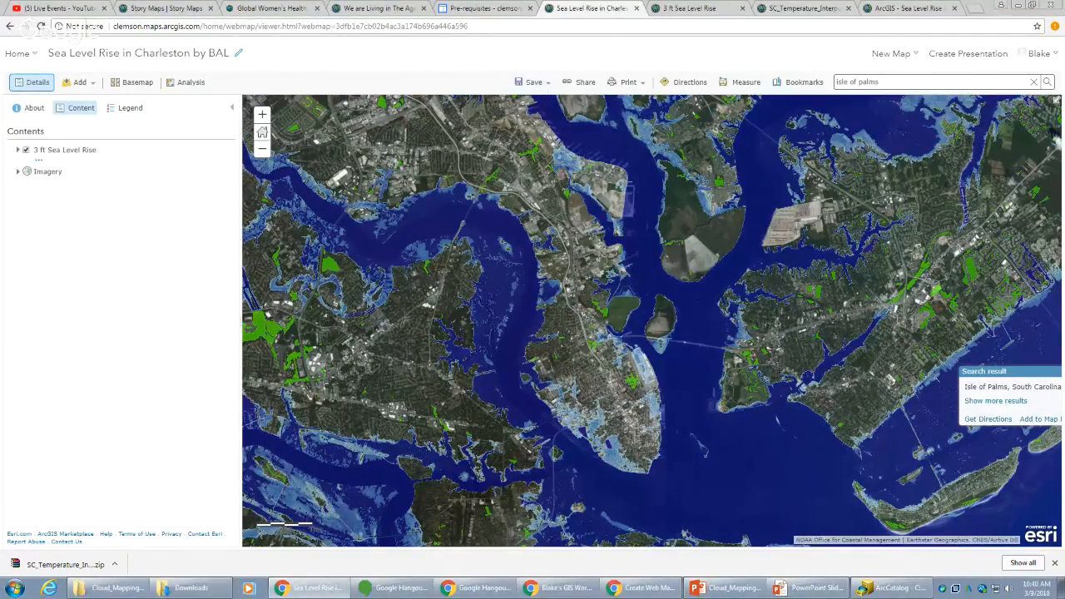
key(alt+Tab)
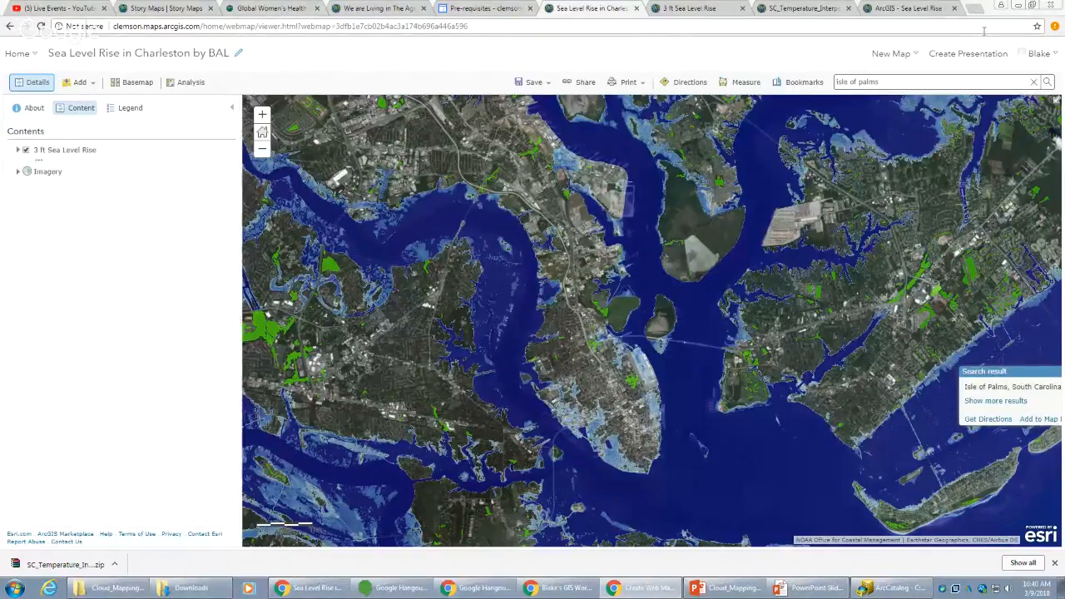
- Create a new blank map, discarding the Charleston map's unsaved changes
click(899, 58)
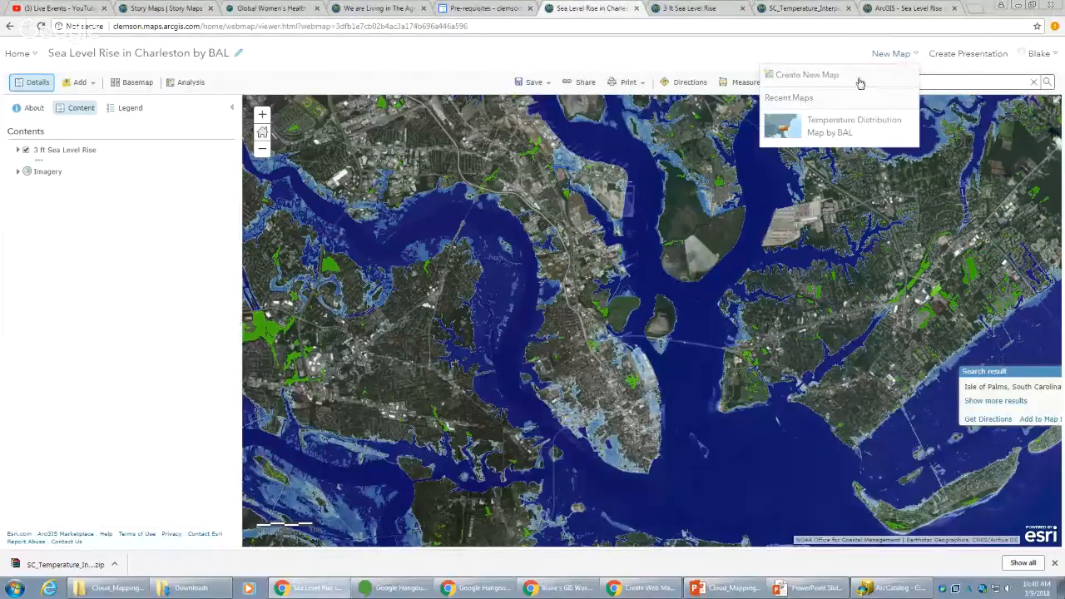
click(796, 76)
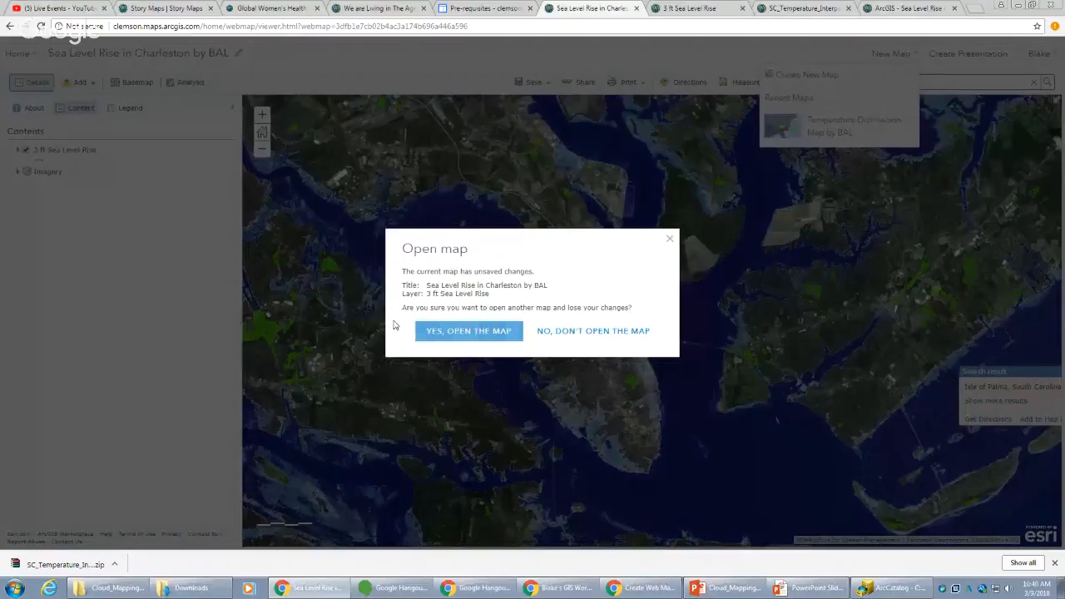
click(456, 341)
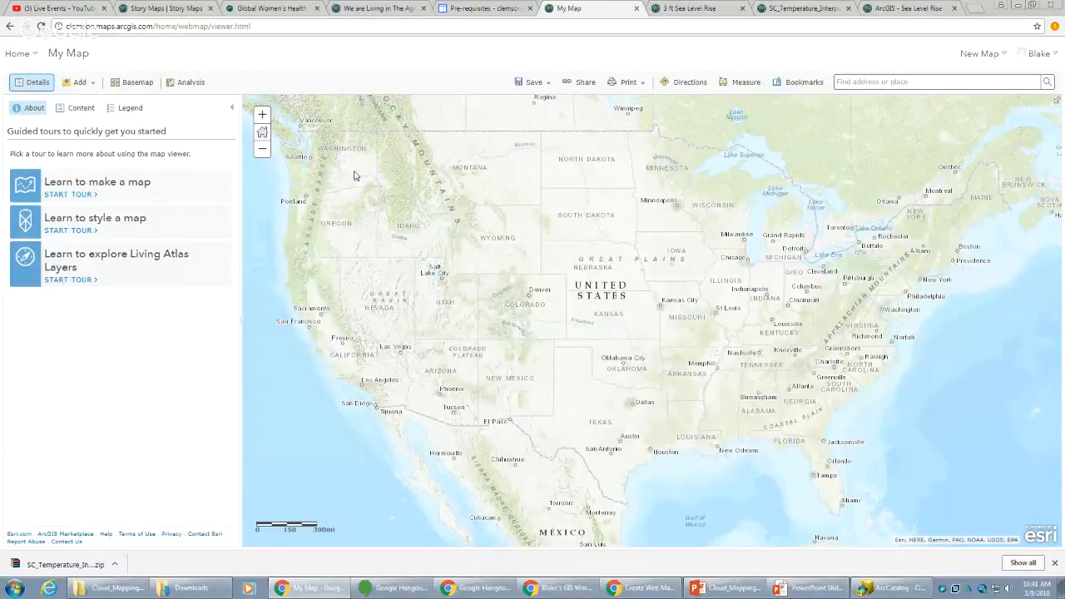
- Open Browse Living Atlas Layers and scroll the category list through to Event Imagery
click(90, 84)
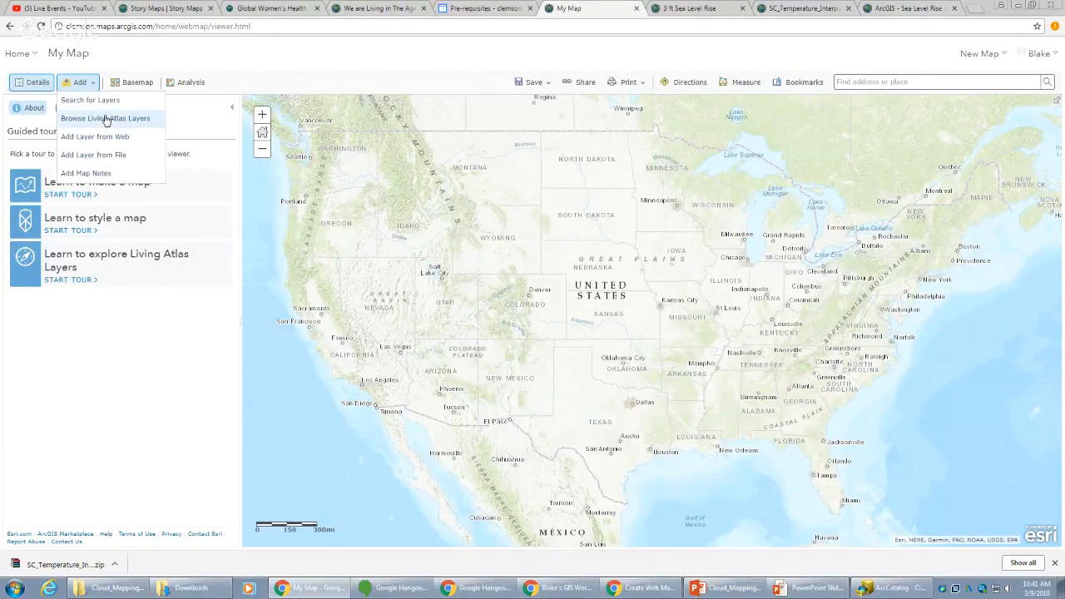
click(106, 119)
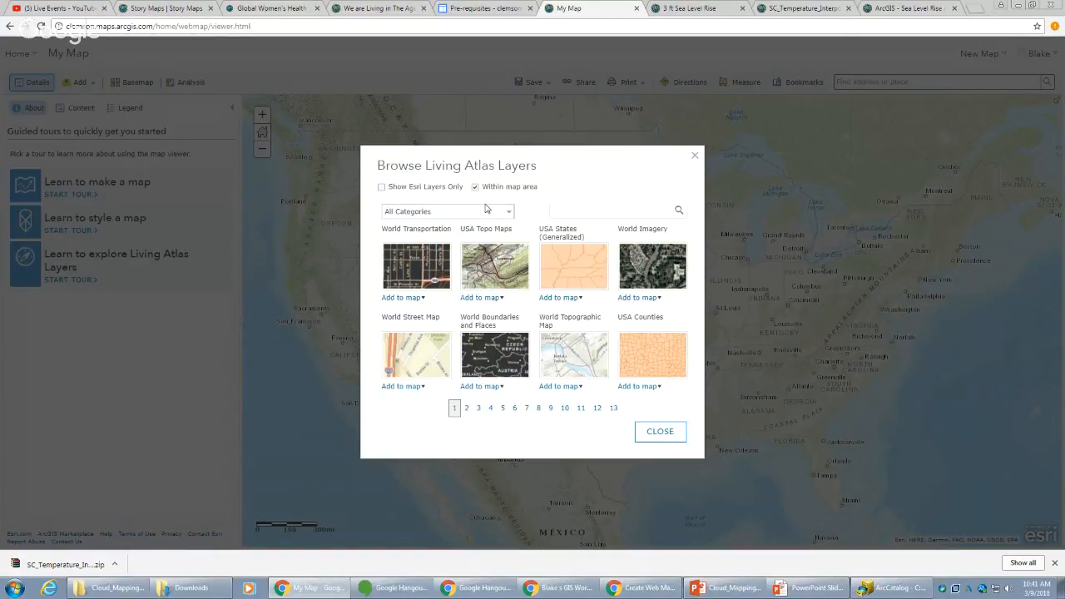
click(505, 218)
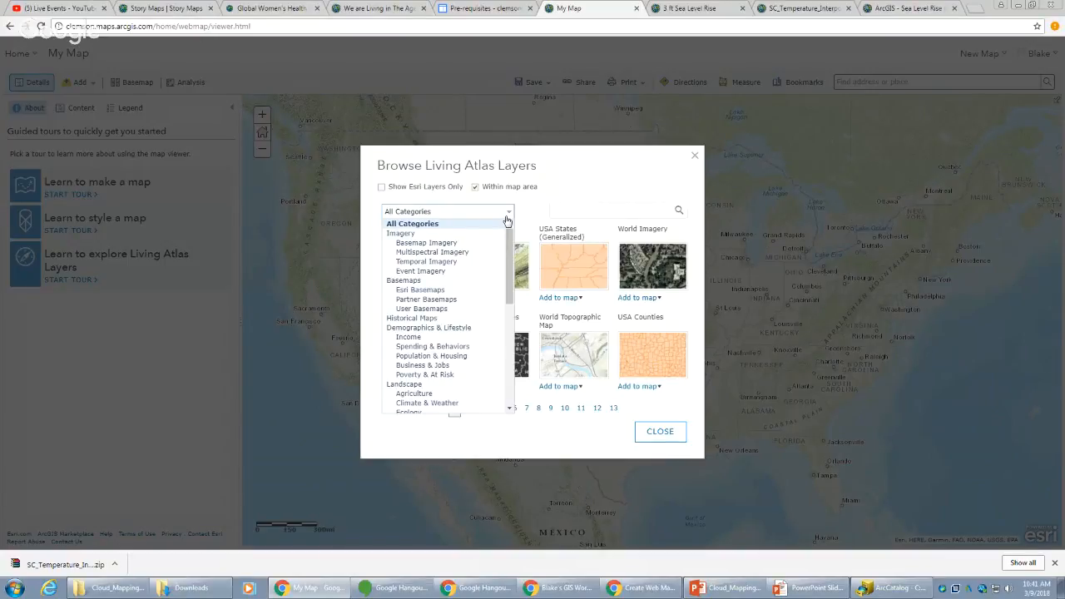
mouse_move(511, 244)
mouse_down()
mouse_move(511, 259)
mouse_move(511, 249)
mouse_up()
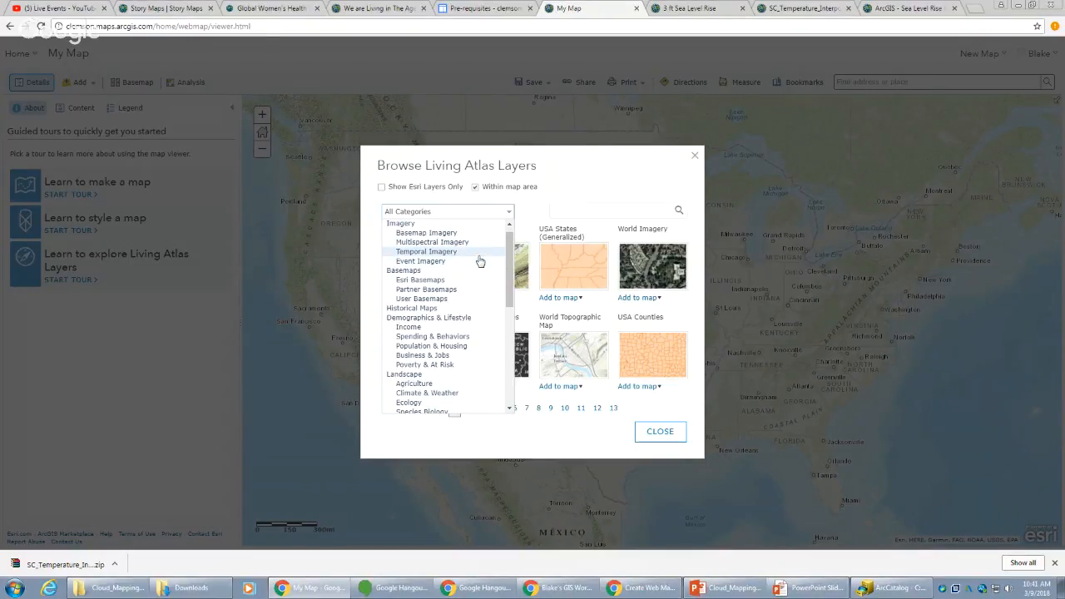
scroll(506, 263, down, 1)
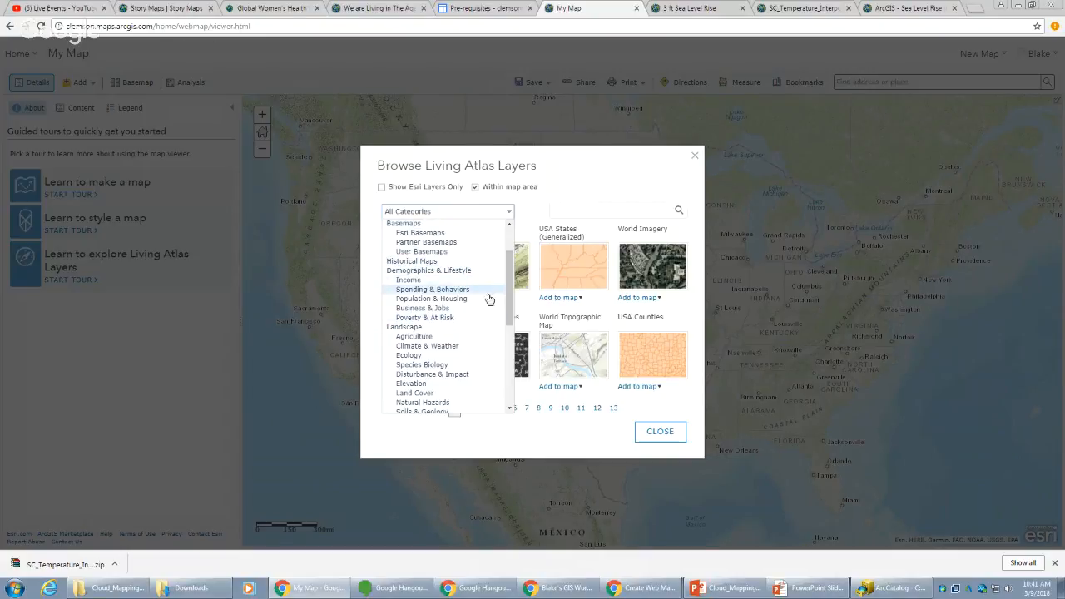
scroll(514, 298, down, 3)
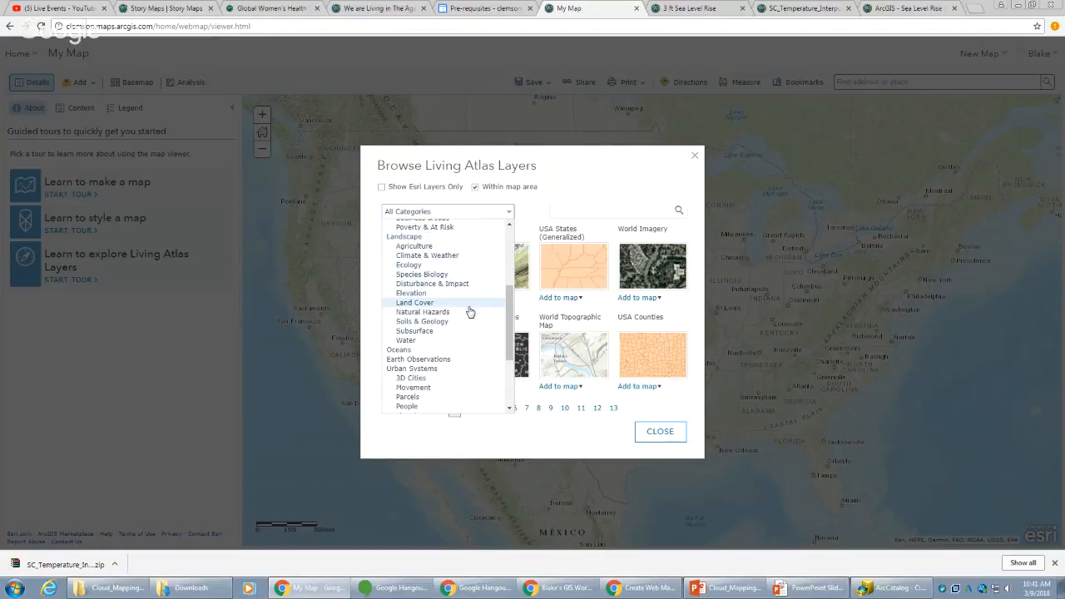
drag(513, 296, 514, 329)
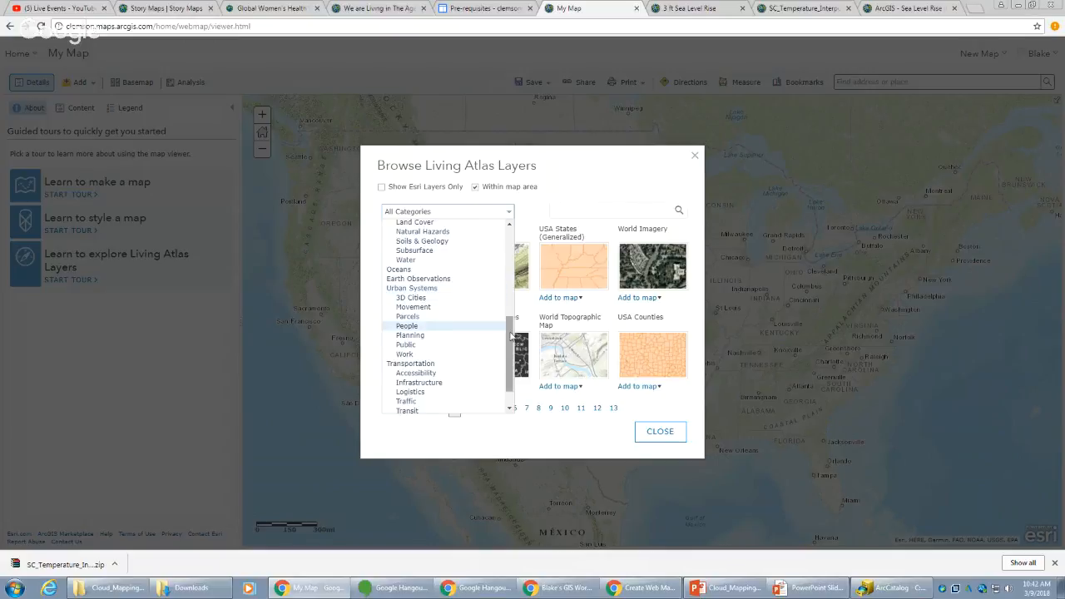
scroll(477, 295, down, 1)
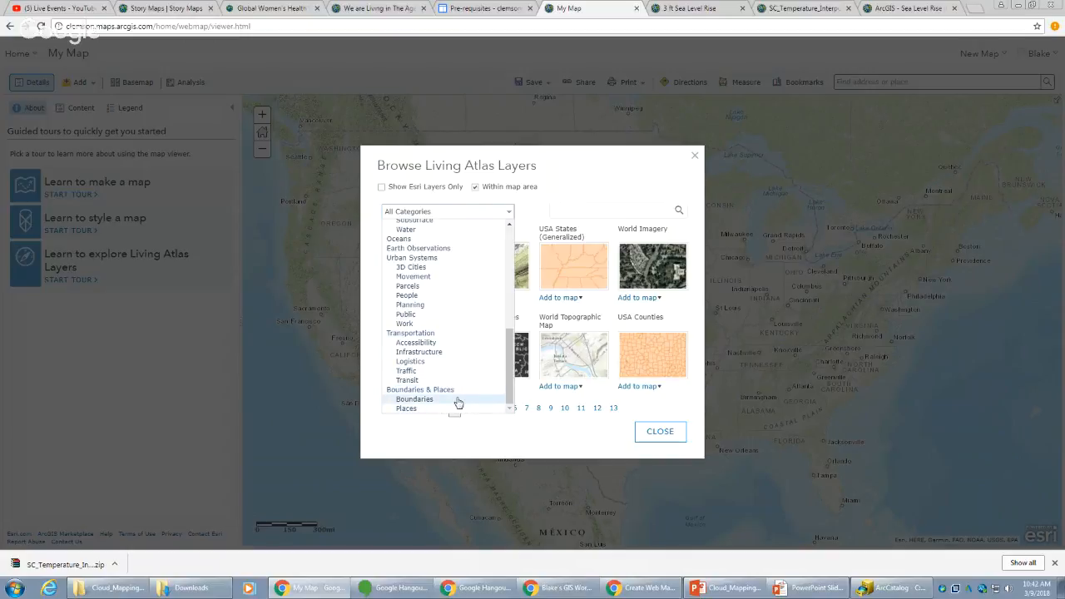
drag(511, 398, 515, 255)
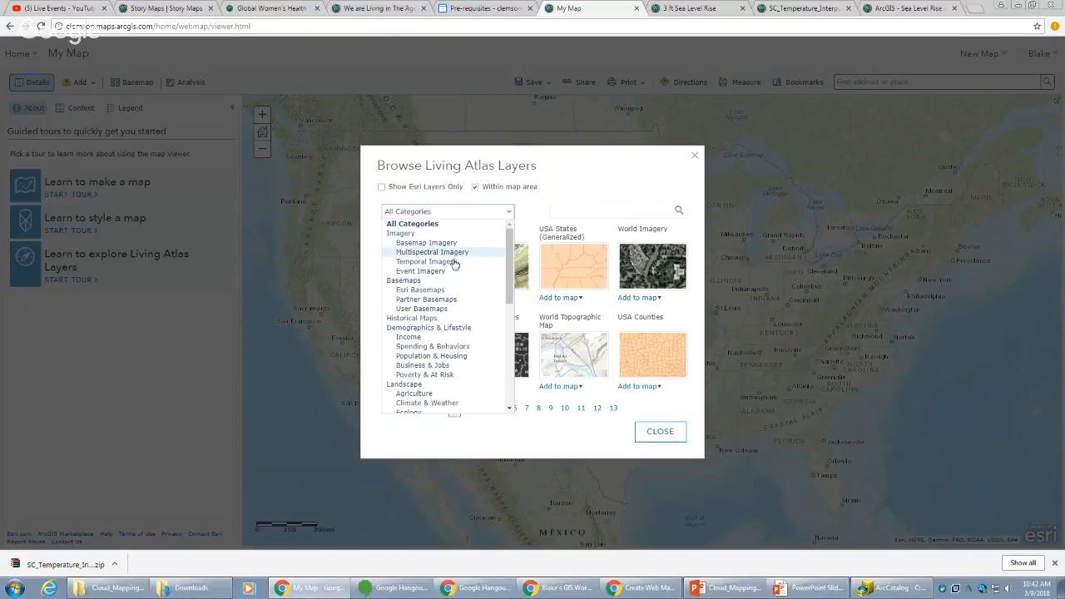
- Filter the Living Atlas layers to the Basemaps category and go to results page 3
click(453, 271)
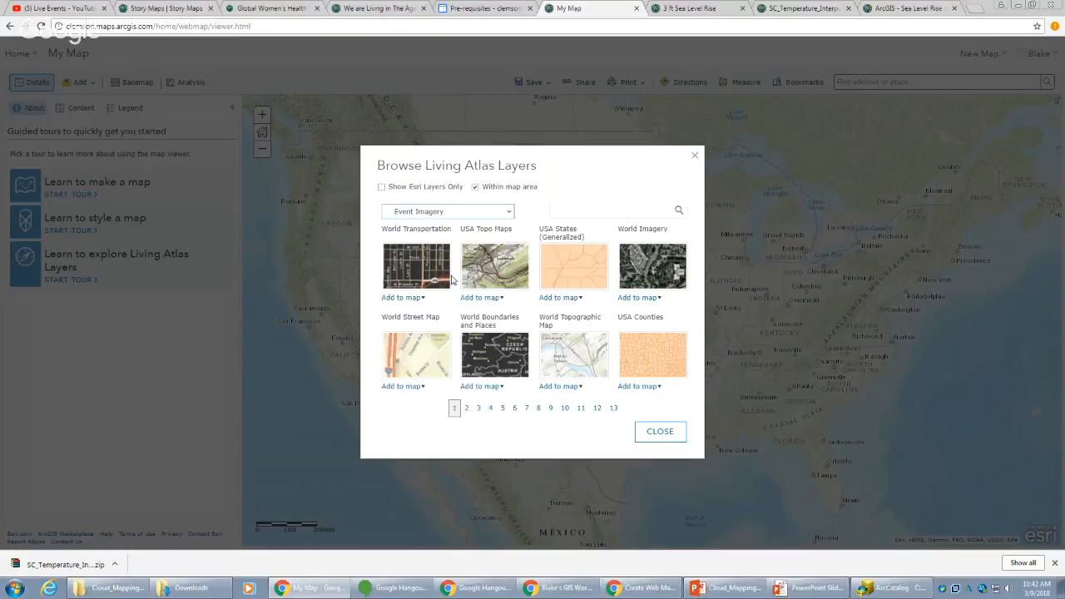
click(491, 213)
click(474, 281)
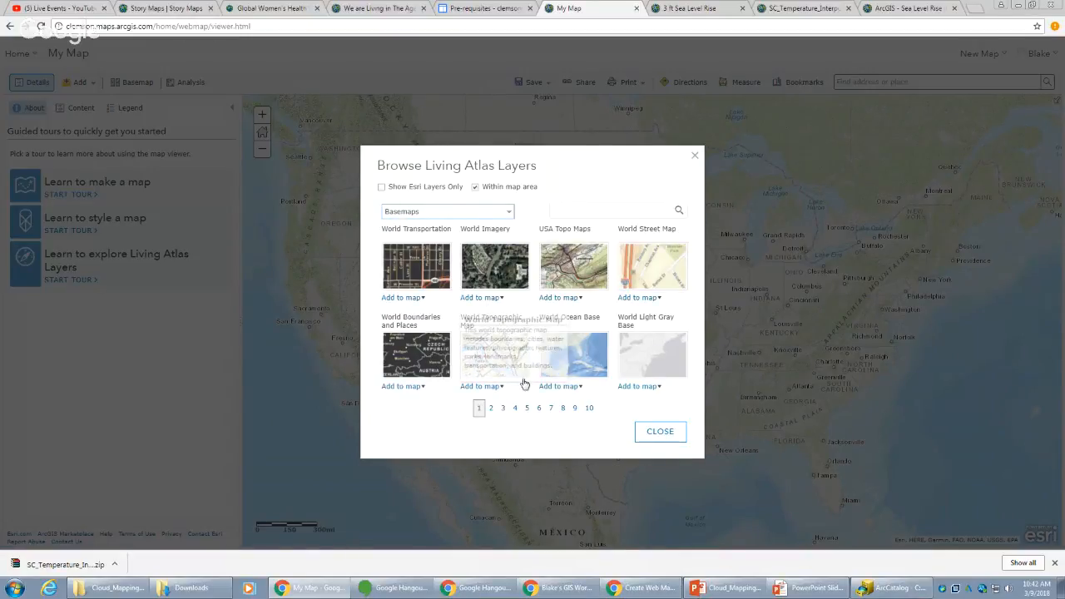
click(490, 408)
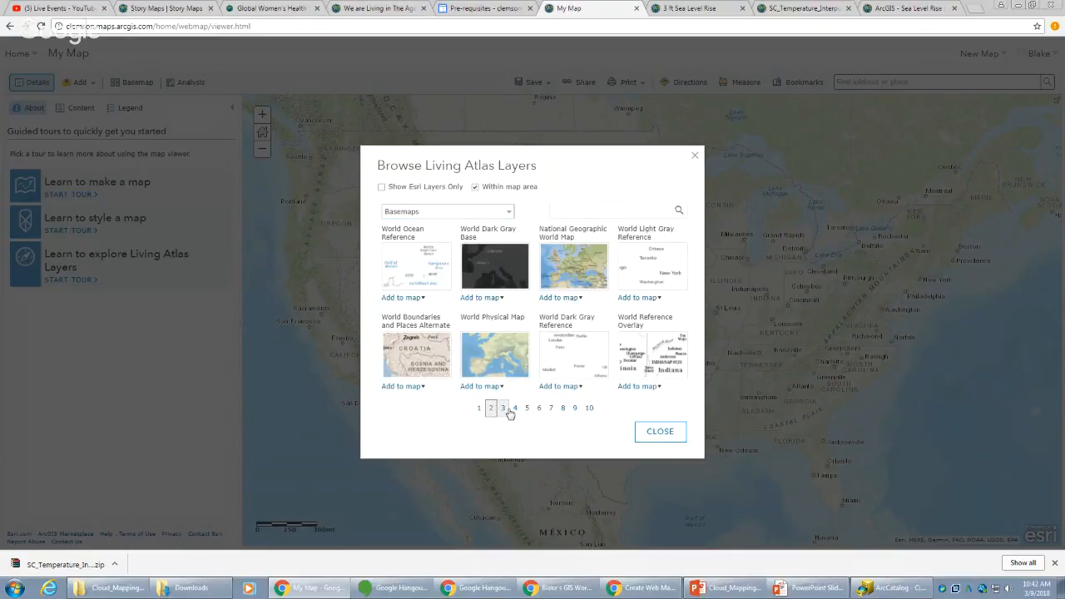
click(506, 409)
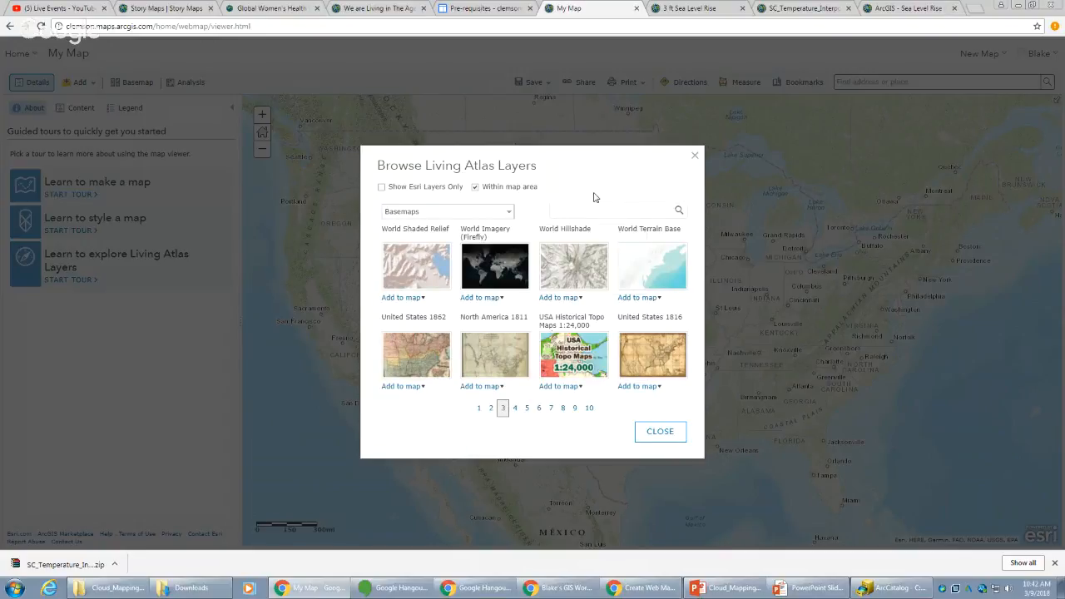
- Add World Hillshade to the map as a layer
mouse_move(577, 278)
click(568, 299)
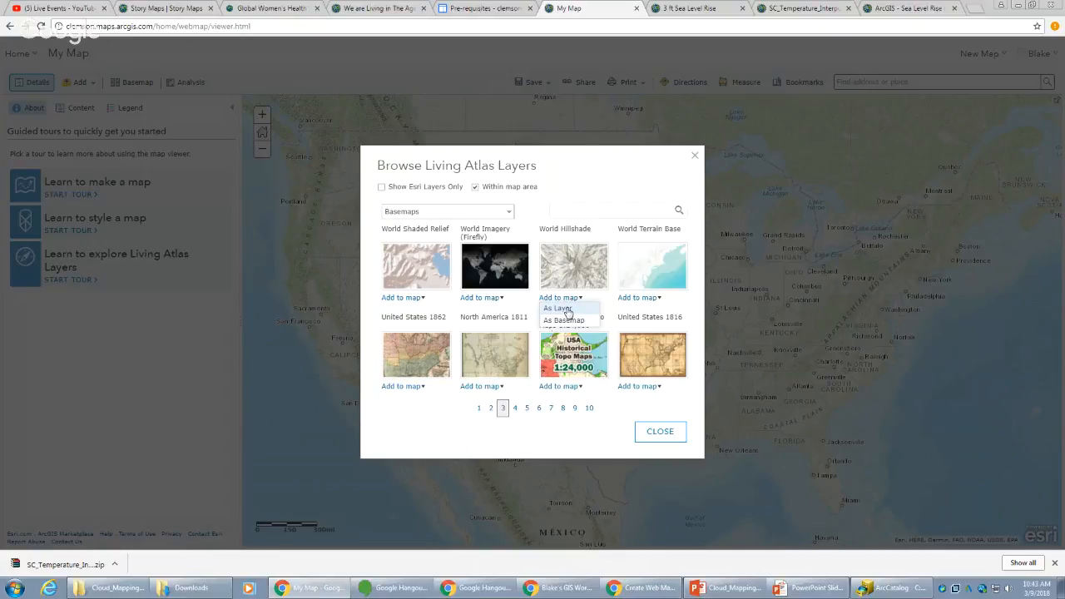
click(569, 301)
click(570, 300)
click(573, 323)
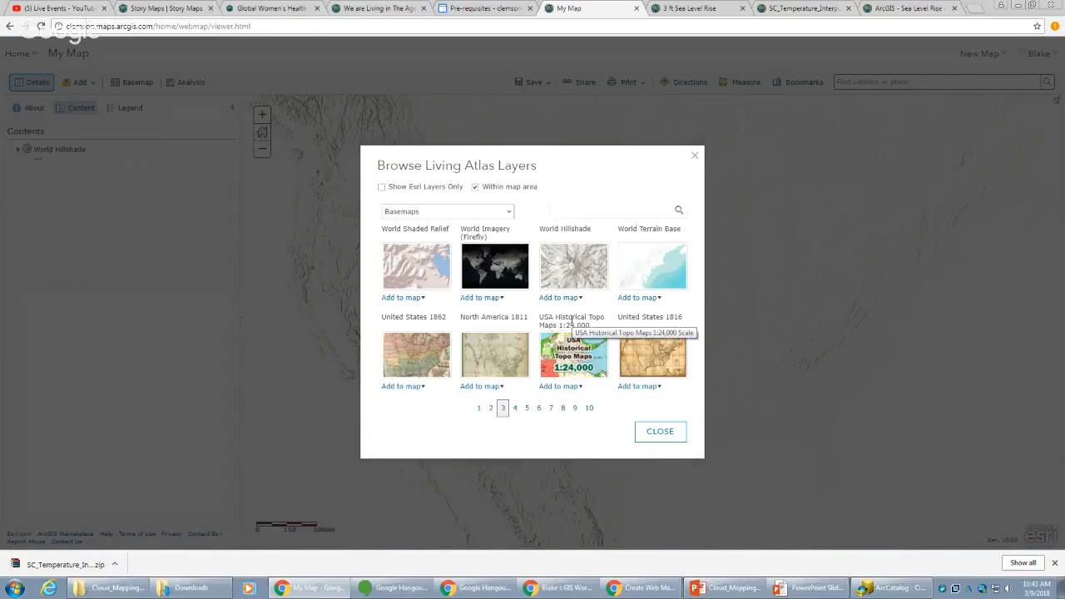
- Close the Living Atlas browser and pan and zoom around the hillshade map
click(658, 432)
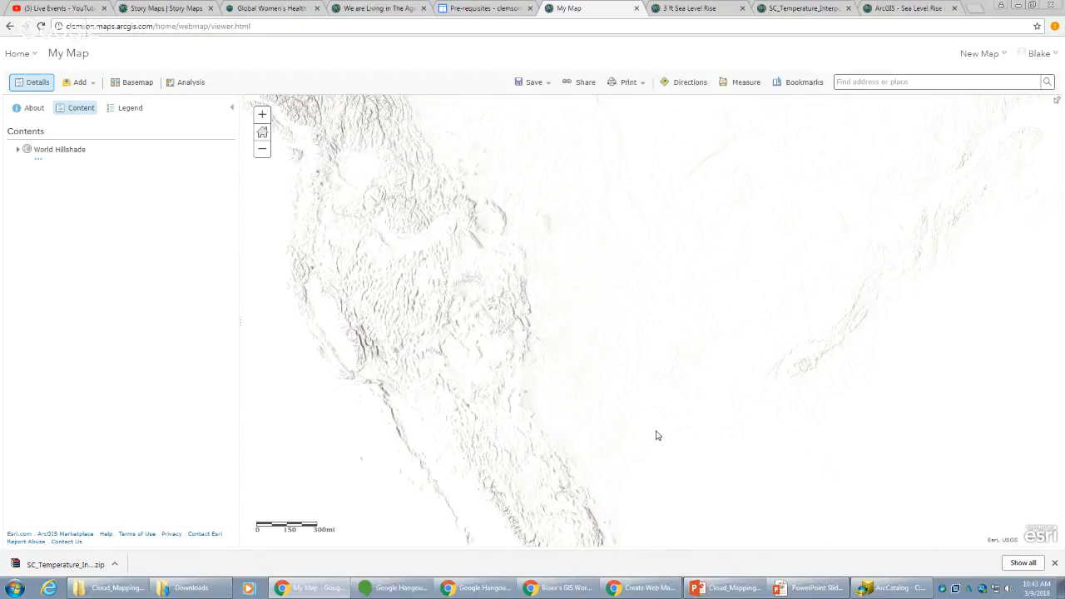
drag(576, 320, 682, 369)
scroll(723, 348, down, 1)
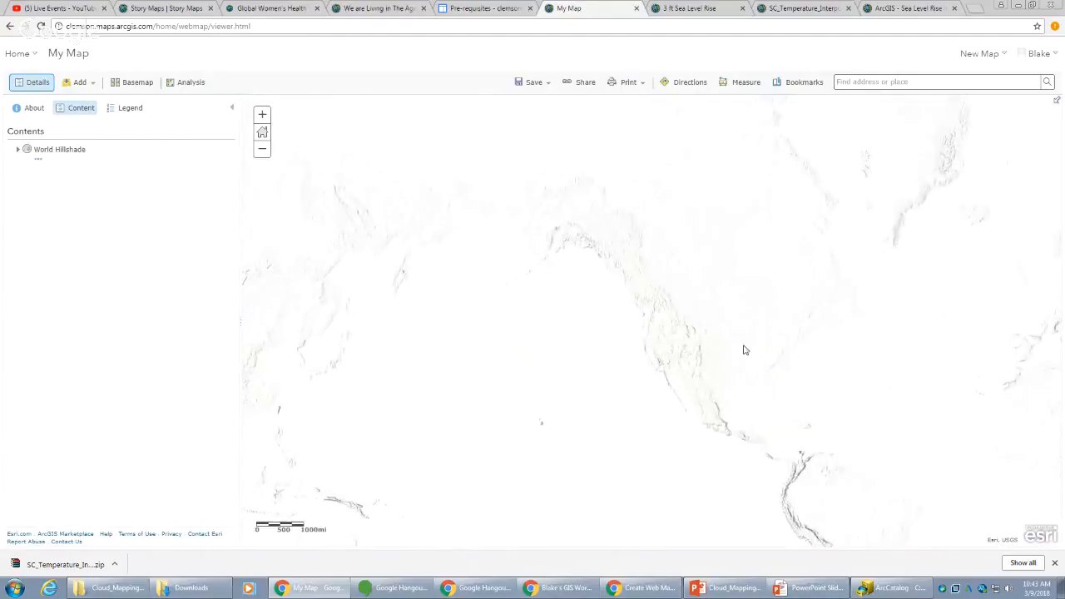
drag(823, 339, 724, 353)
scroll(721, 403, up, 3)
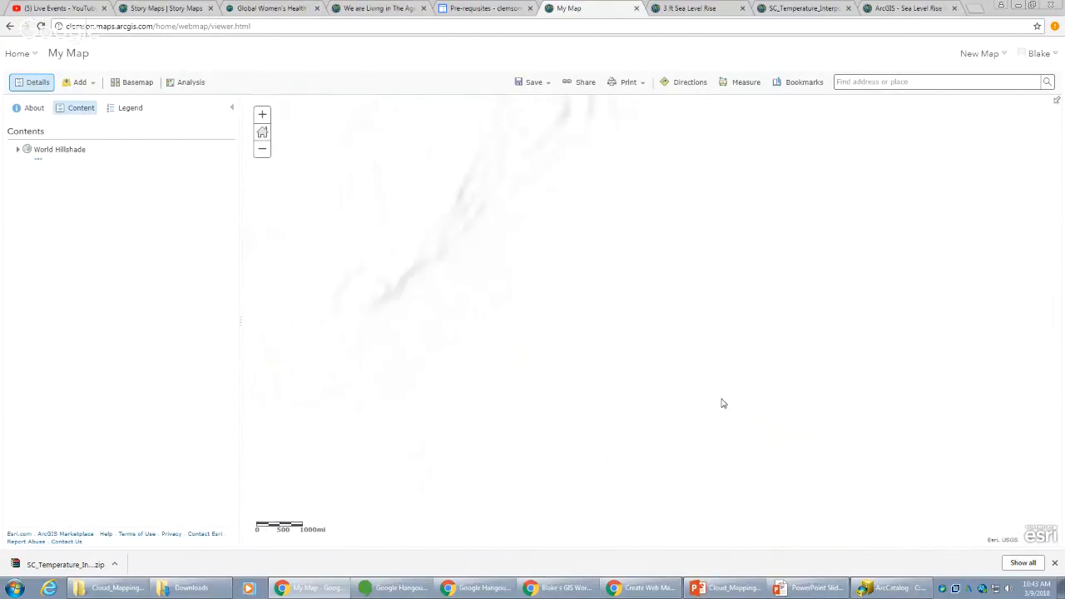
drag(292, 257, 990, 423)
scroll(599, 402, down, 1)
drag(632, 379, 682, 346)
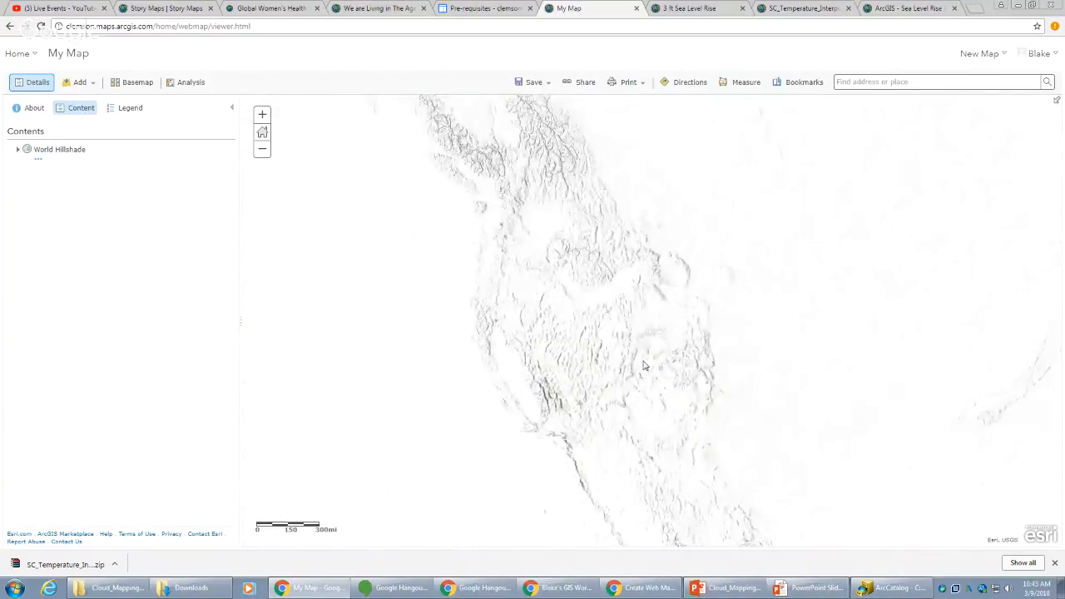
scroll(644, 367, up, 3)
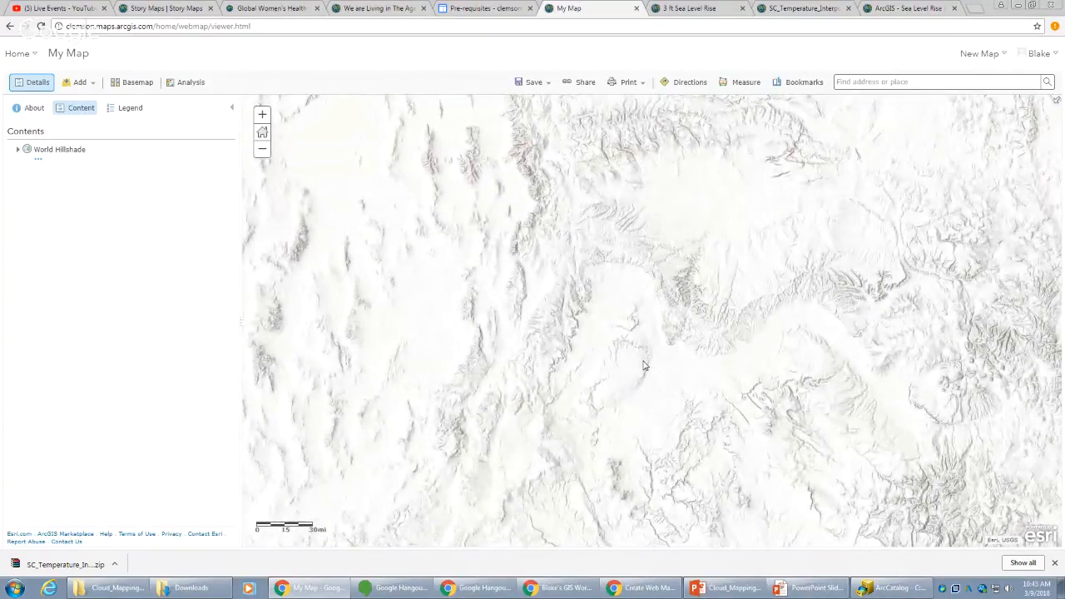
- Zoom in and pan north-east, then west, to inspect the hillshade terrain up close
scroll(643, 366, up, 1)
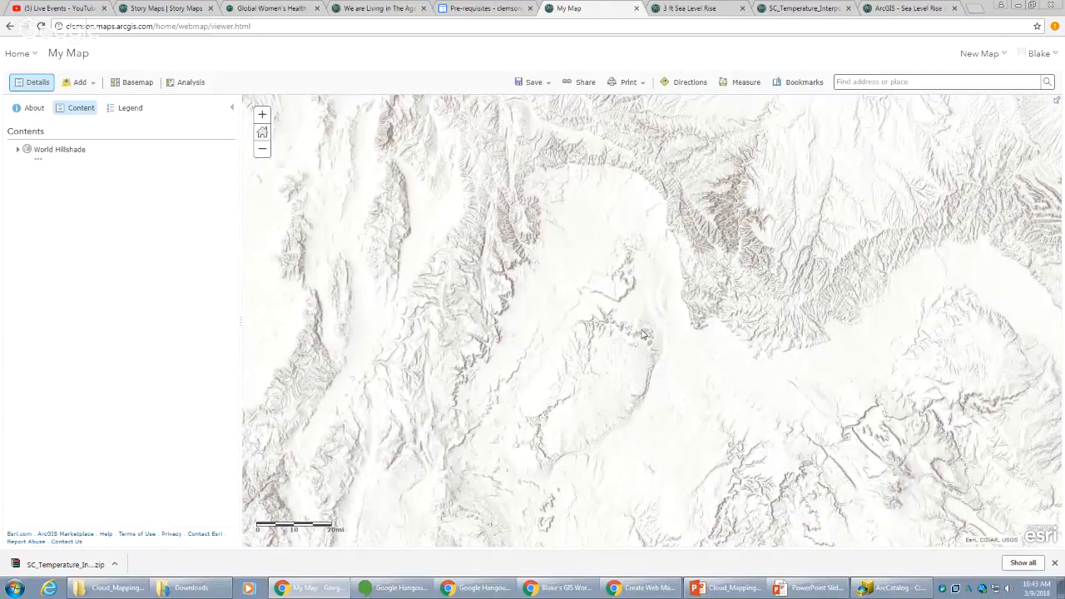
drag(727, 348, 679, 419)
drag(732, 266, 656, 359)
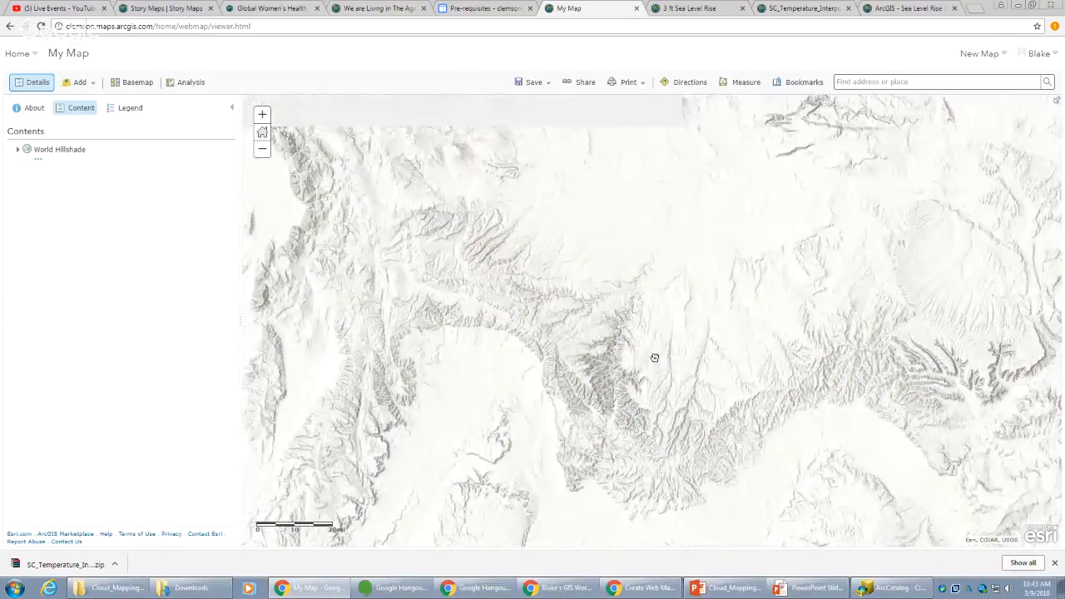
drag(719, 280, 730, 347)
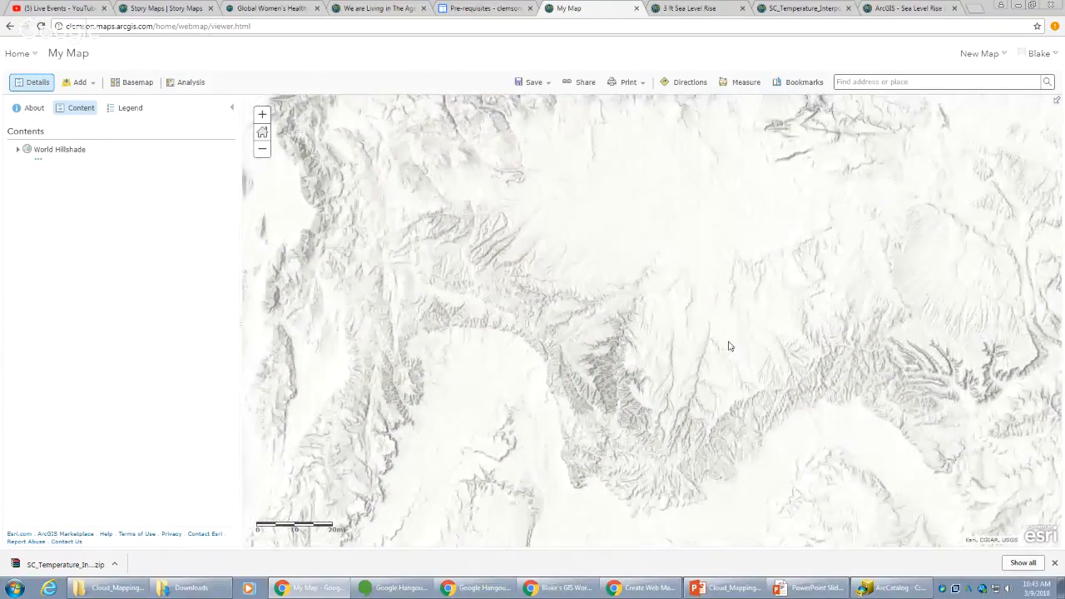
scroll(730, 276, down, 1)
drag(492, 286, 374, 252)
drag(736, 322, 438, 264)
- Put World Imagery (Firefly) from basemap results page 3 on the map in place of World Hillshade
click(80, 83)
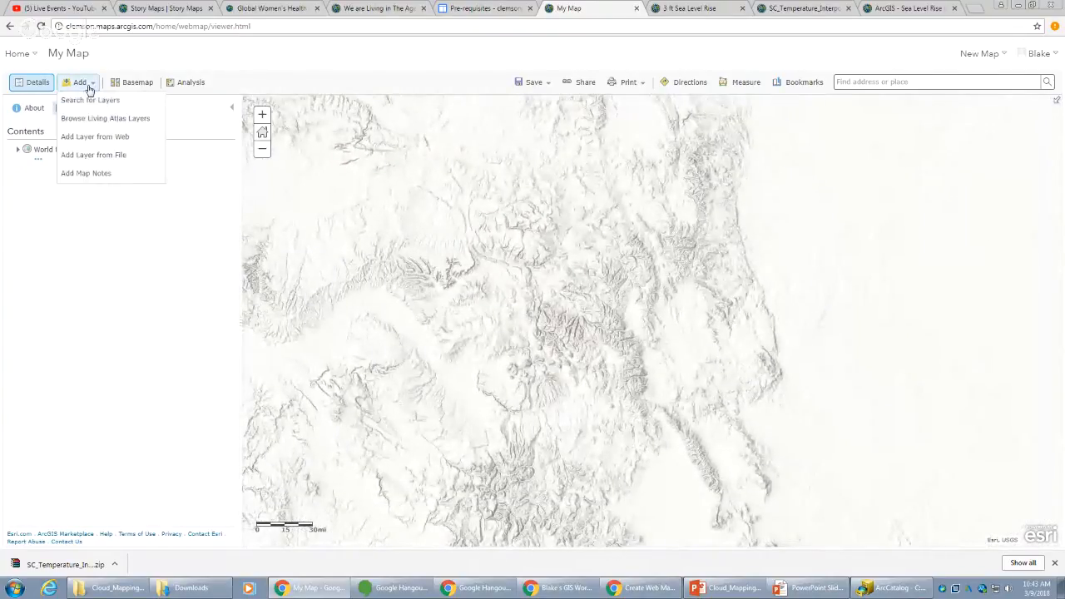
click(91, 116)
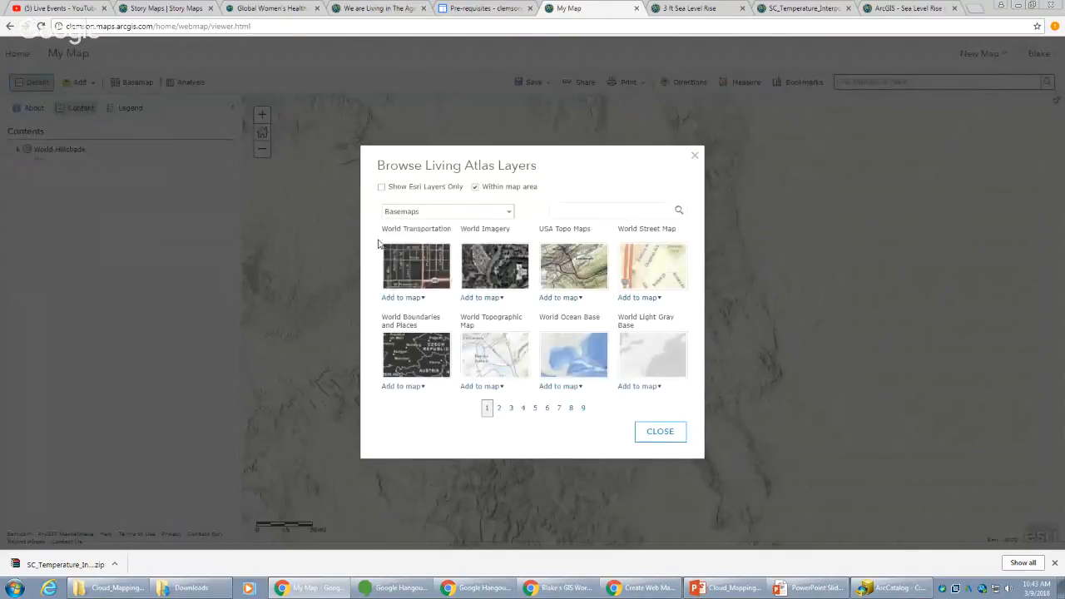
click(524, 408)
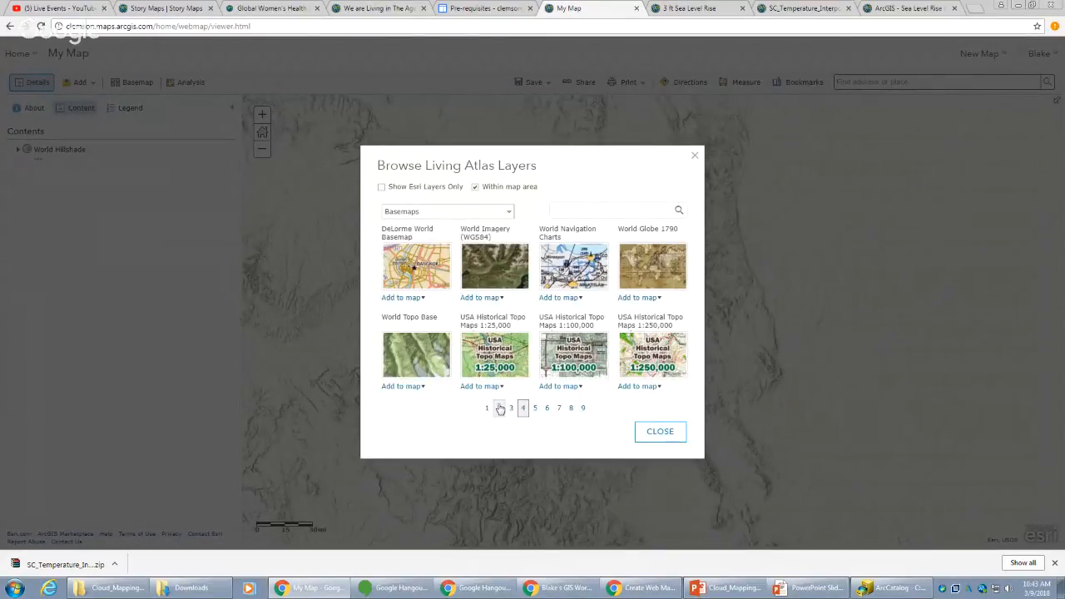
click(511, 408)
mouse_move(501, 267)
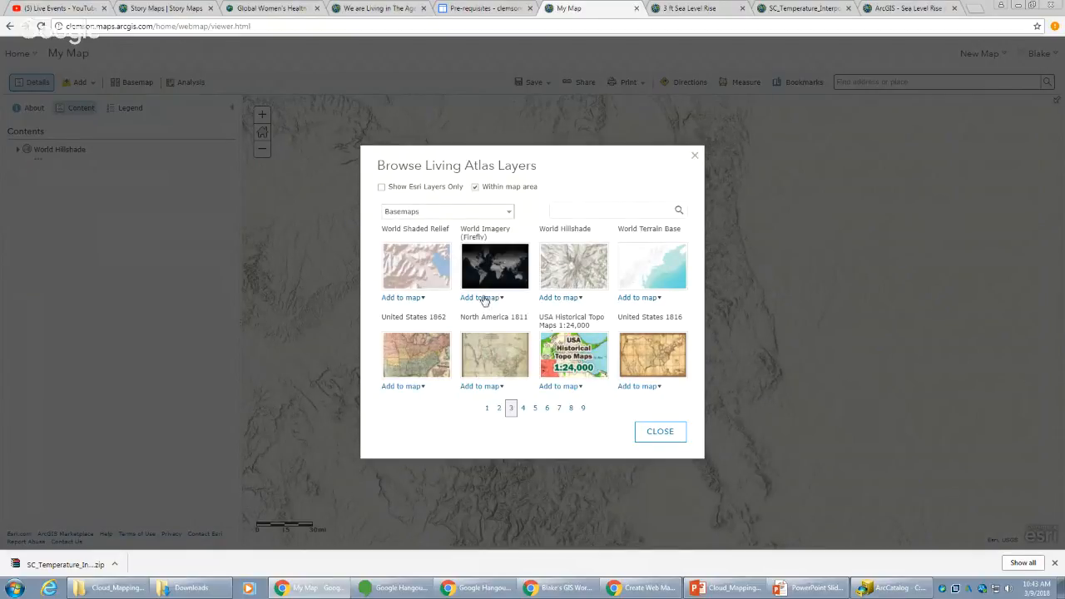
click(482, 298)
click(490, 322)
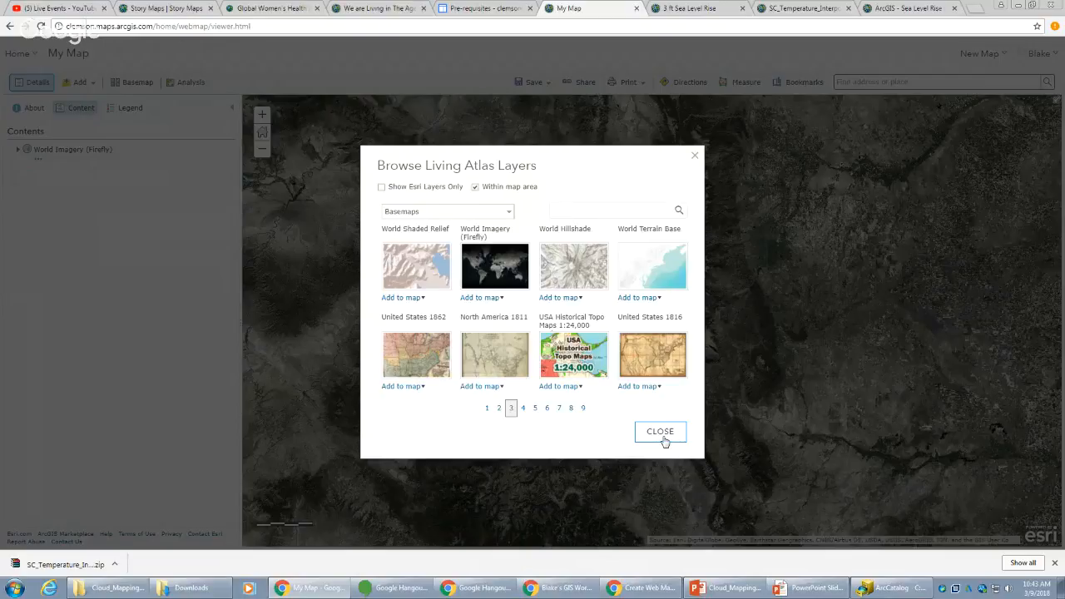
click(661, 433)
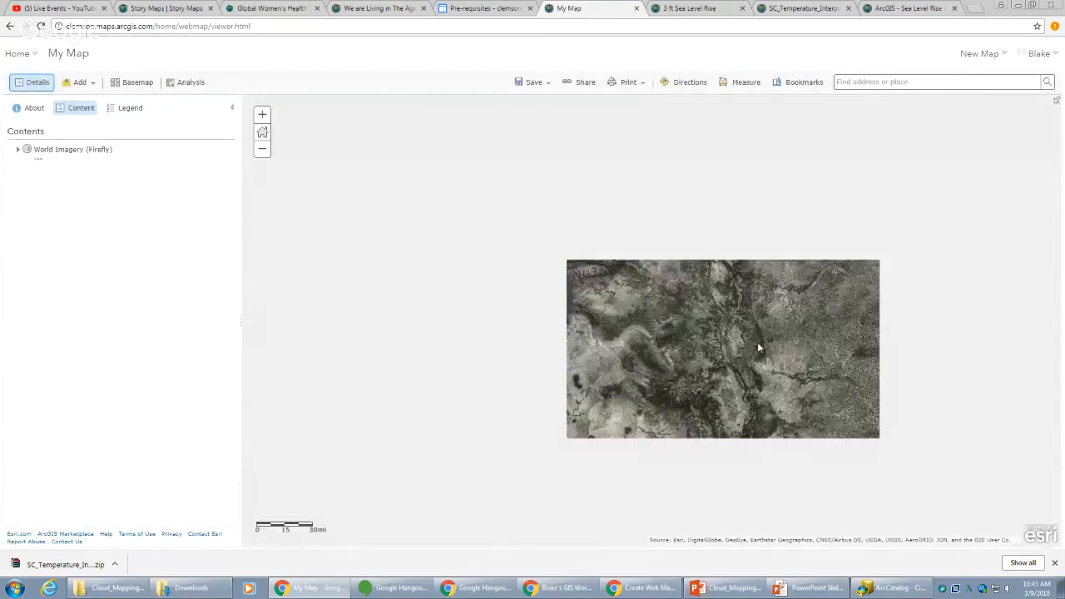
- Pan east from the eastern US across the Atlantic and zoom into the Moroccan coastal terrain
drag(758, 343, 518, 344)
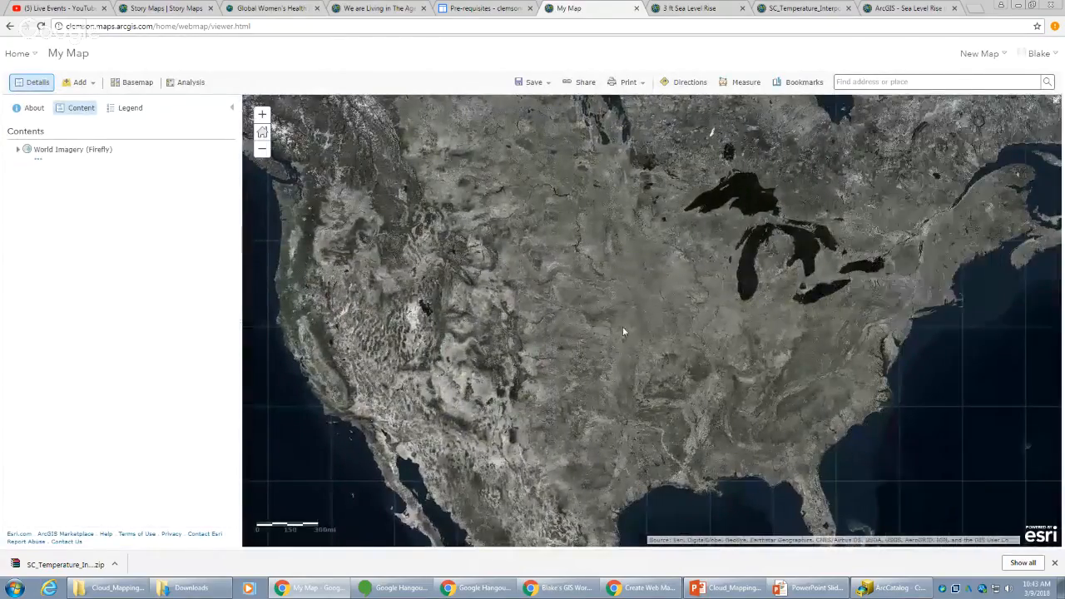
scroll(623, 331, down, 2)
drag(851, 363, 635, 340)
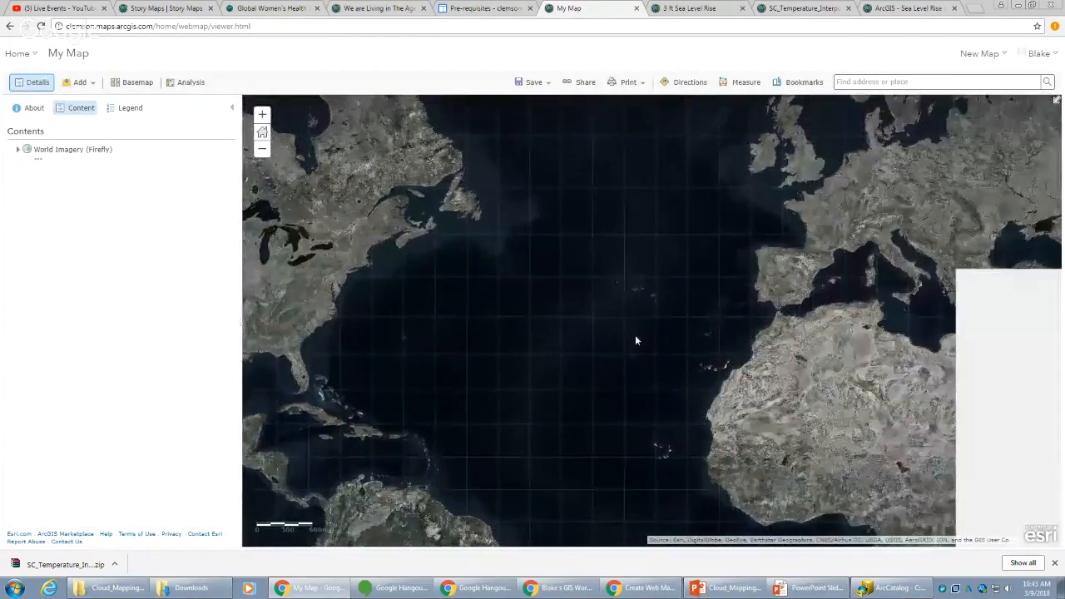
scroll(816, 383, up, 1)
scroll(816, 380, up, 1)
scroll(650, 385, up, 2)
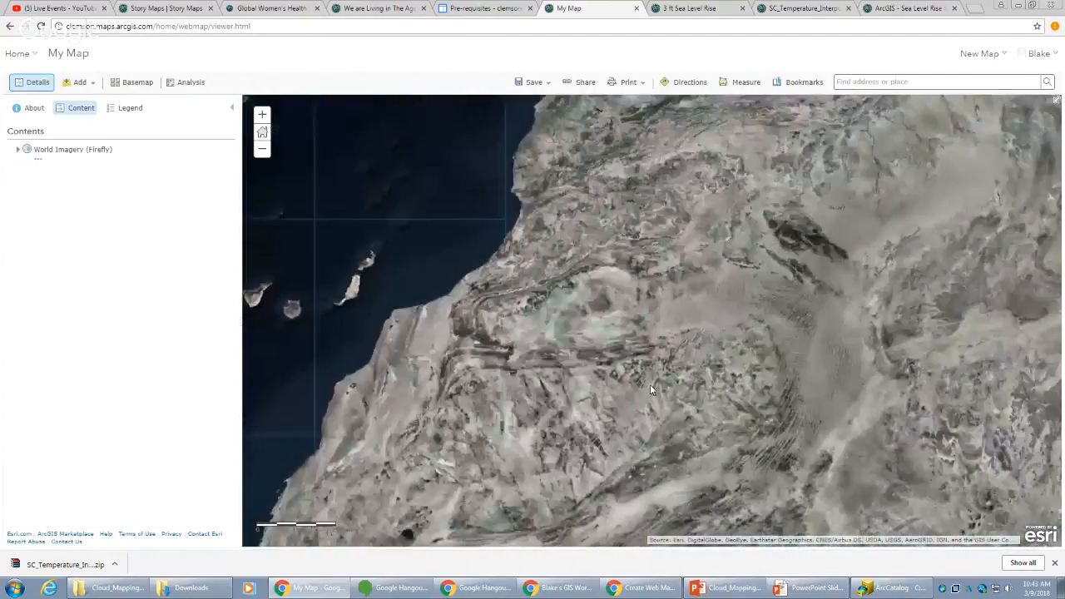
drag(453, 401, 670, 330)
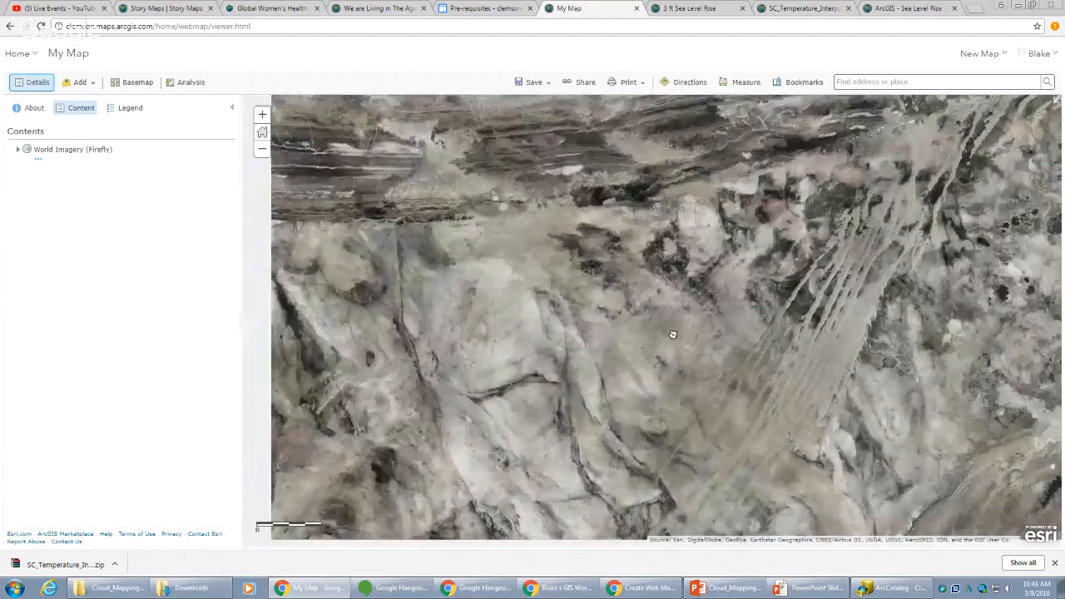
scroll(488, 407, down, 1)
- Set Newspaper from page 7 of the Living Atlas basemaps as the map's basemap
click(80, 82)
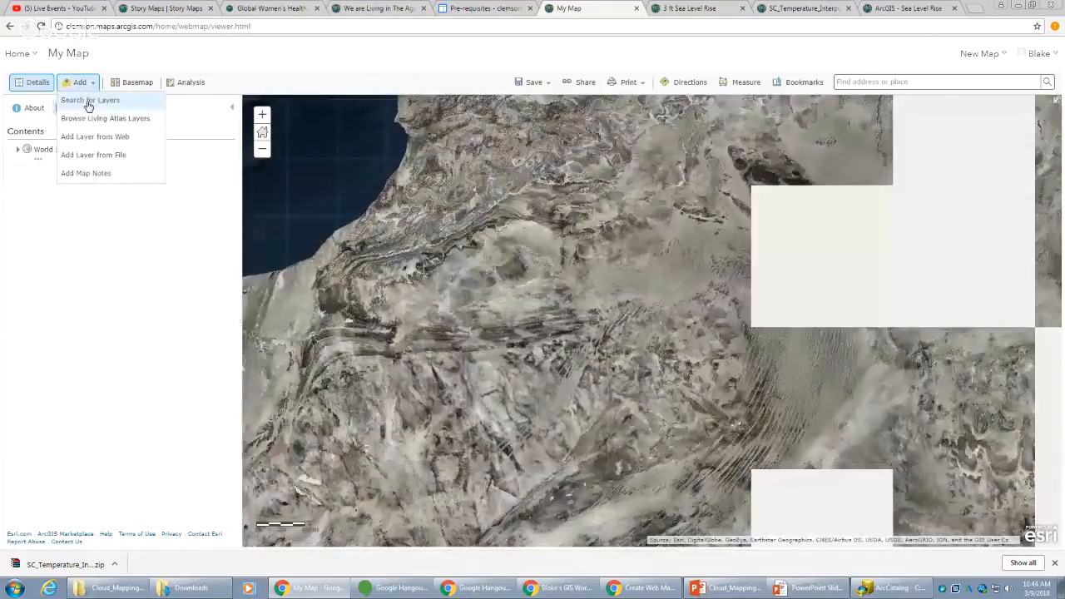
click(95, 117)
click(529, 408)
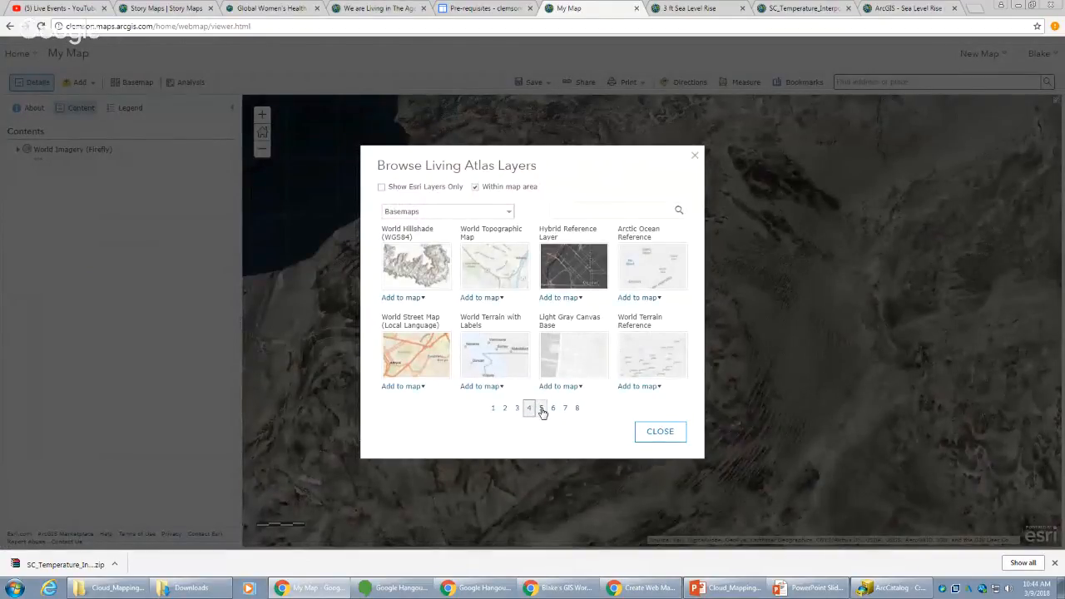
click(542, 409)
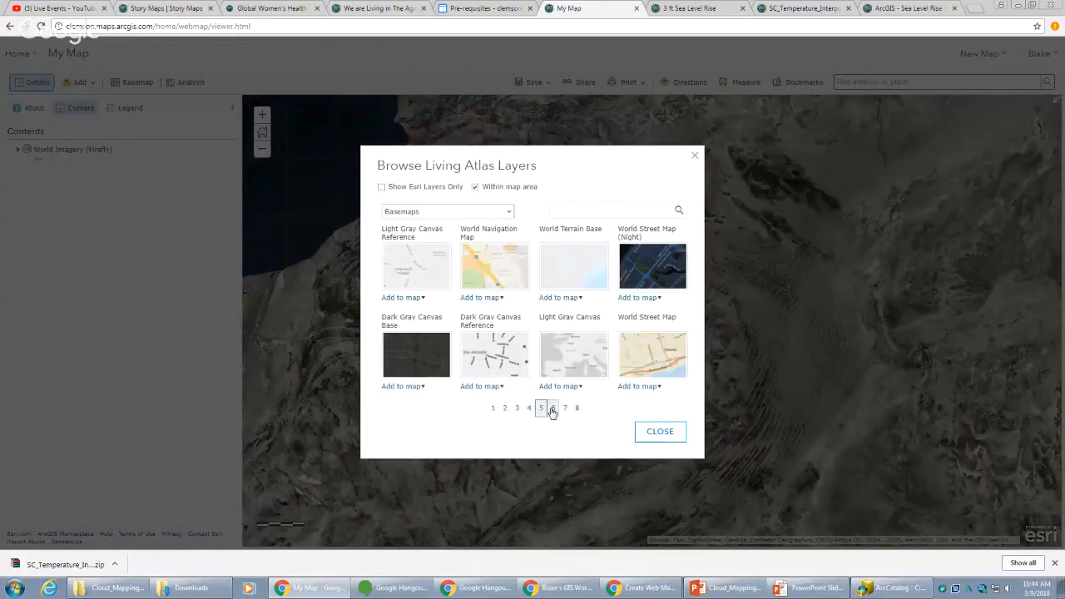
click(552, 408)
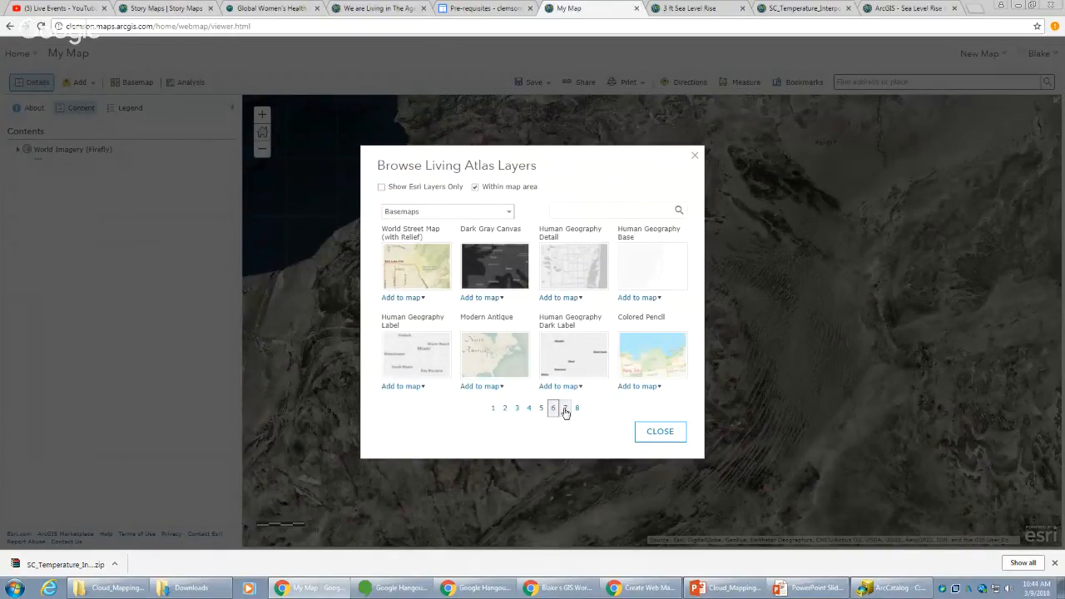
click(565, 408)
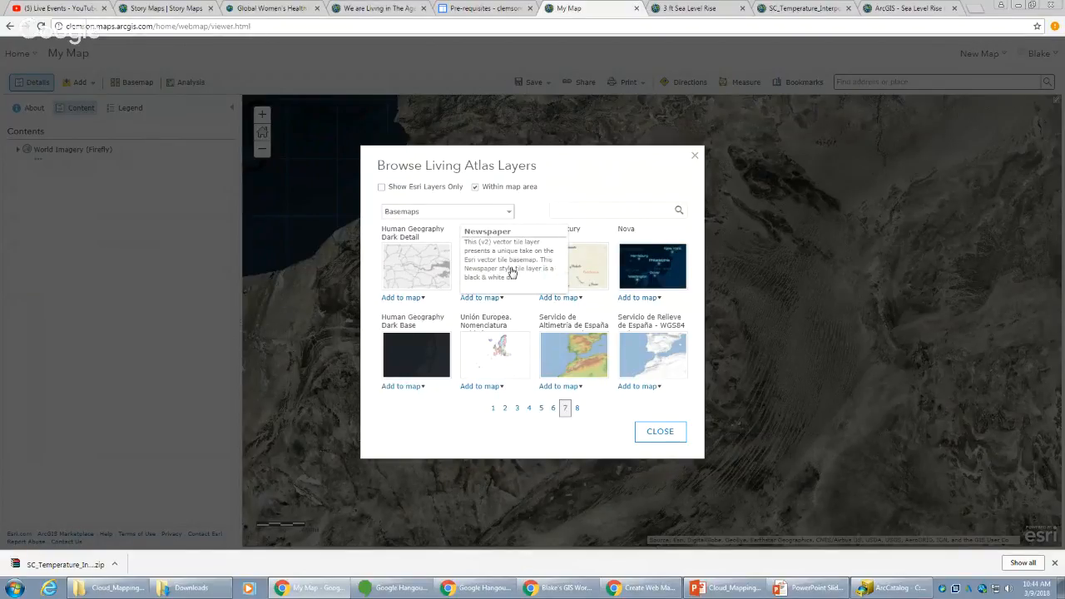
click(487, 298)
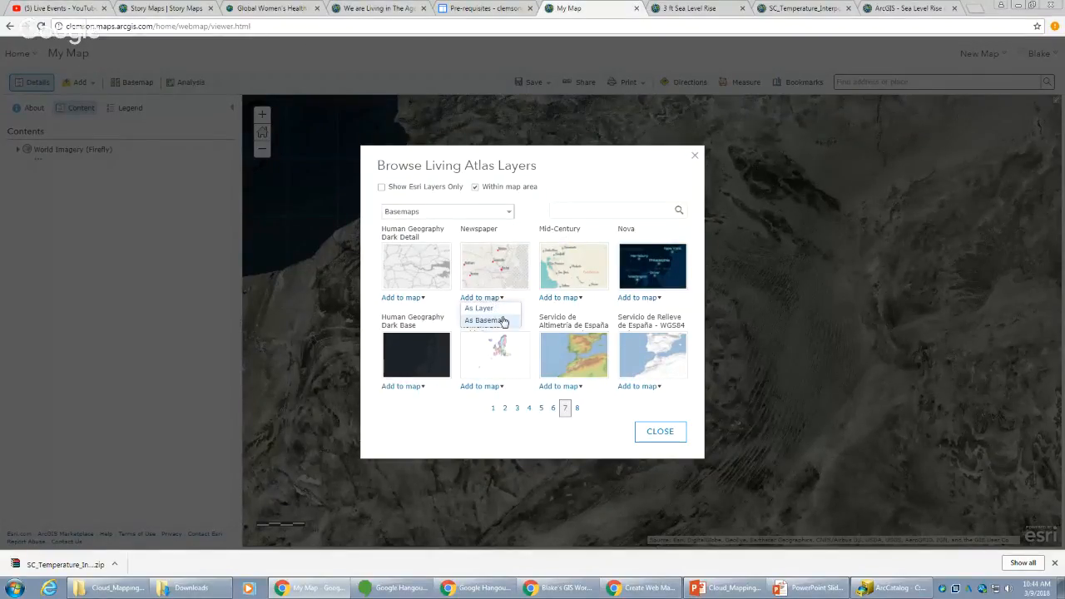
click(502, 321)
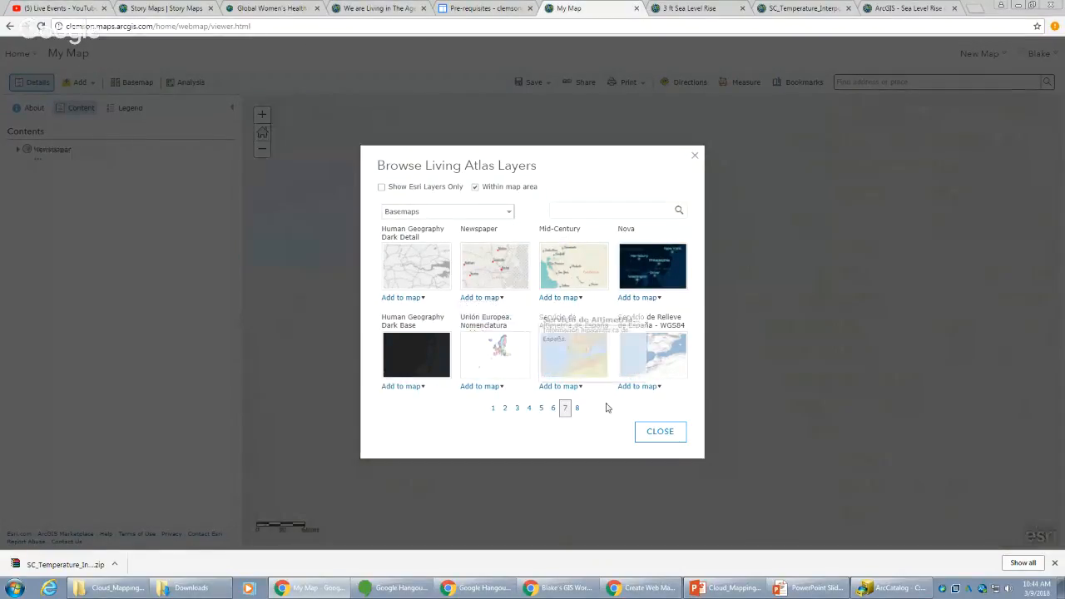
click(660, 433)
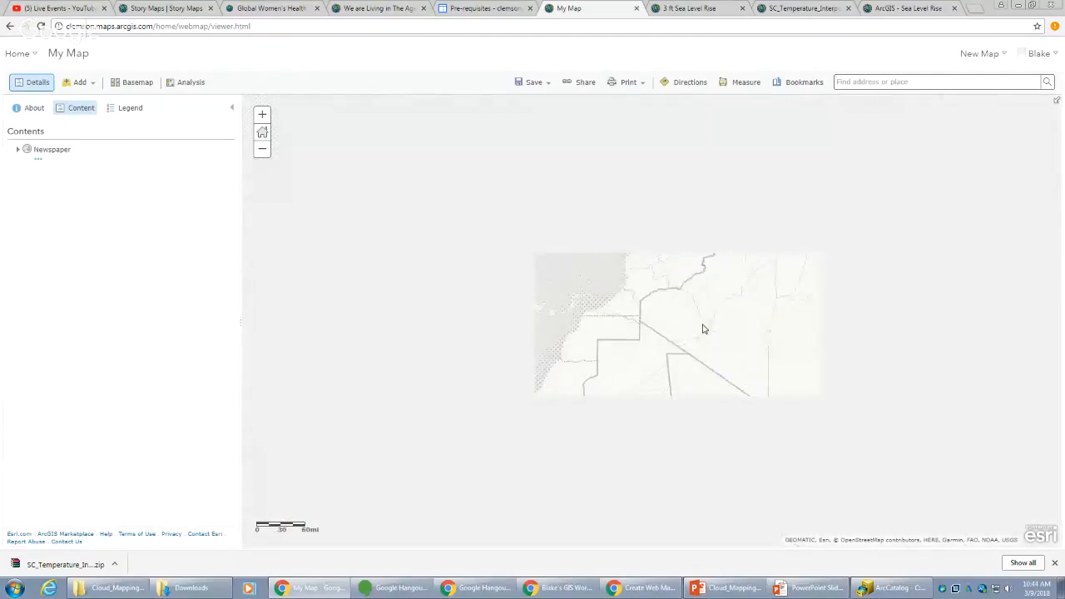
- Pan and zoom the Newspaper map to center the central and eastern United States
drag(485, 283, 746, 337)
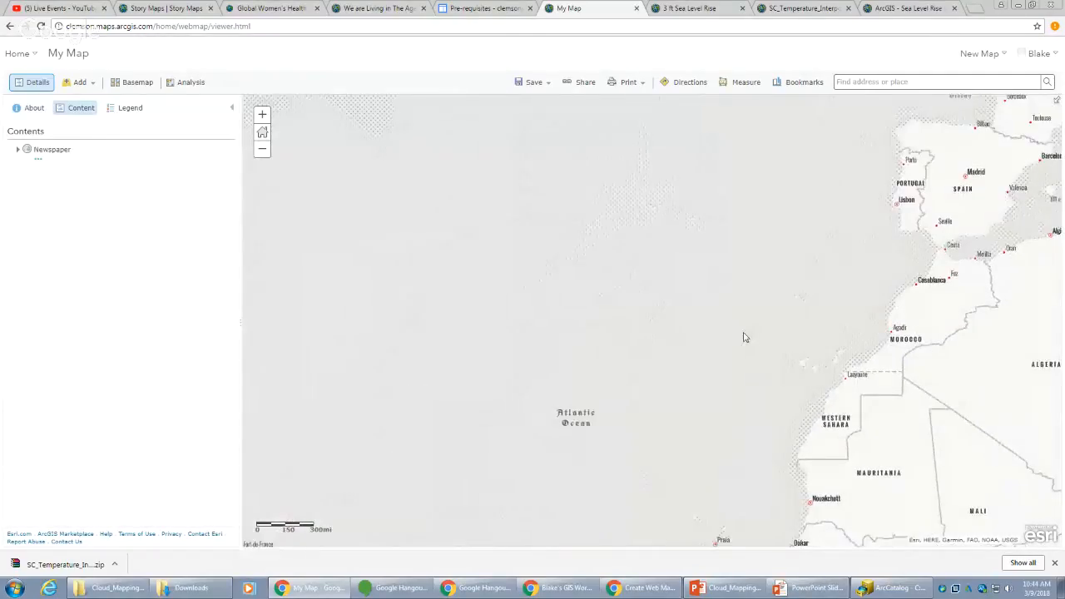
scroll(746, 337, down, 1)
drag(630, 333, 767, 360)
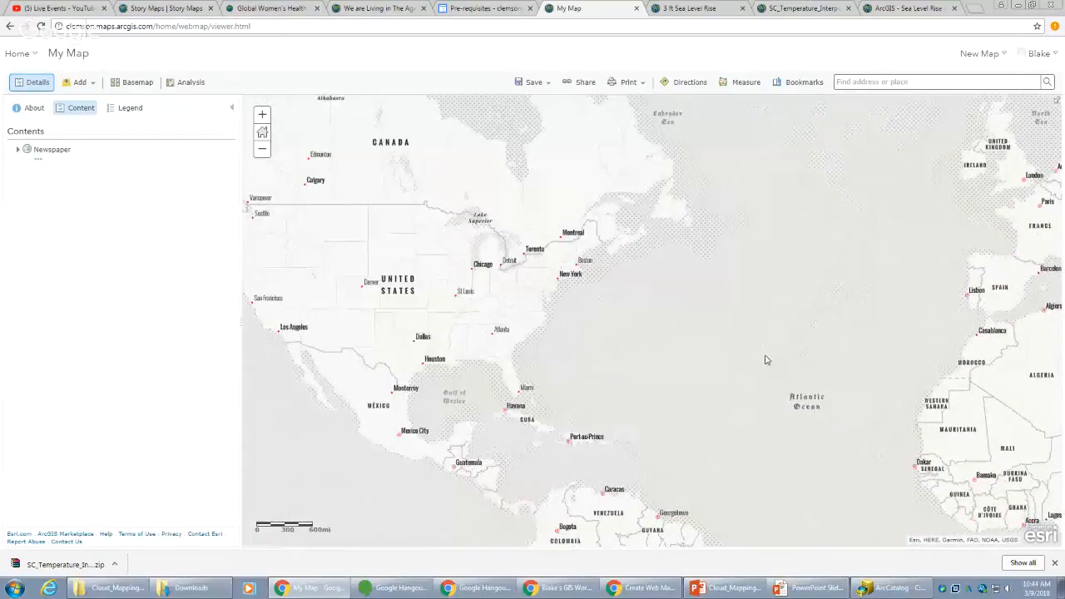
scroll(738, 361, up, 3)
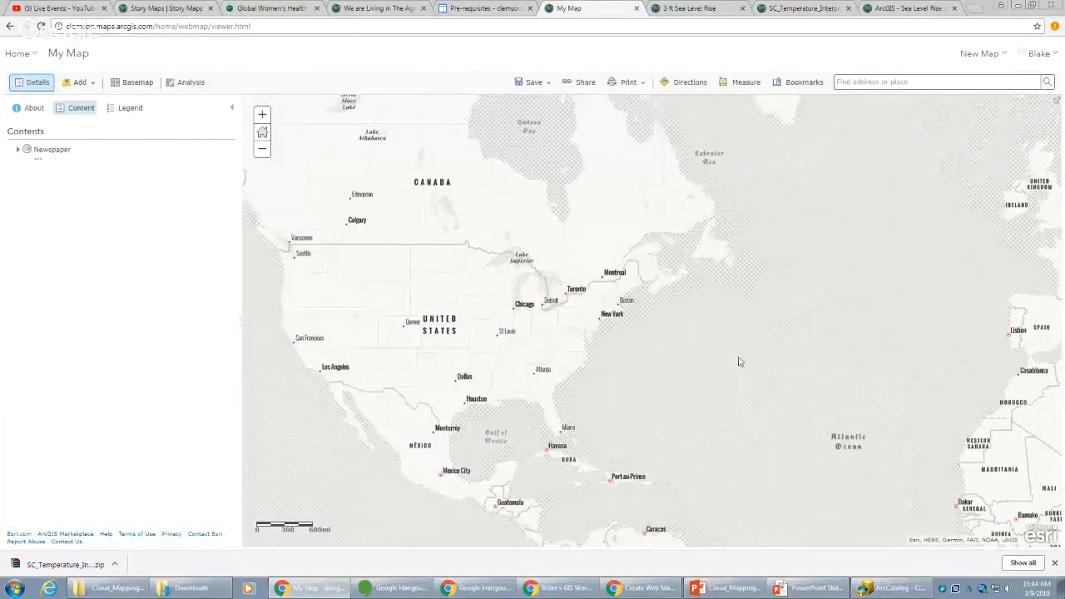
scroll(740, 362, down, 2)
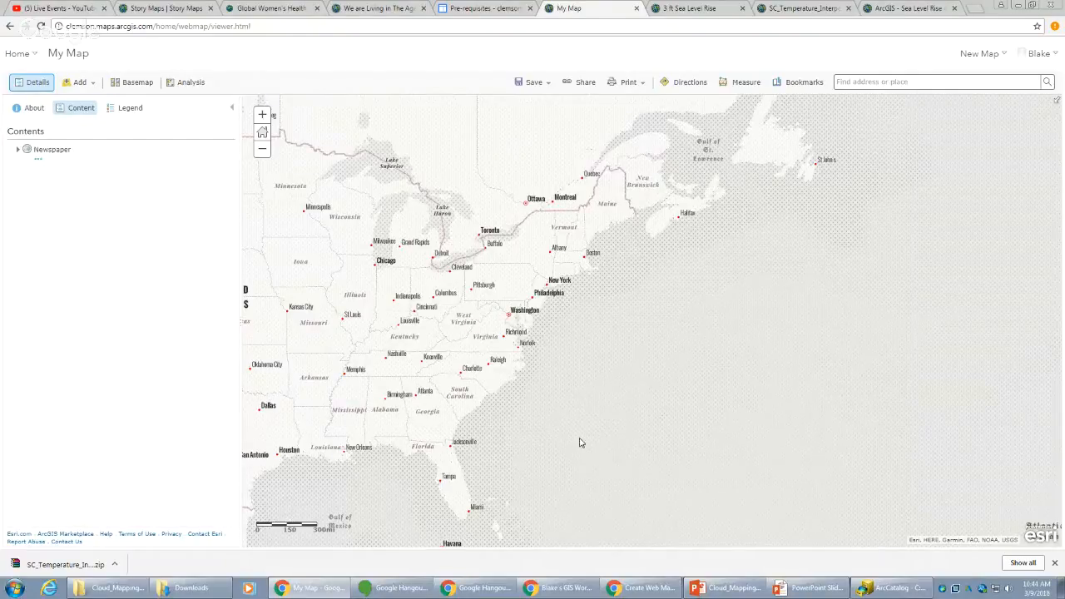
drag(509, 350, 680, 353)
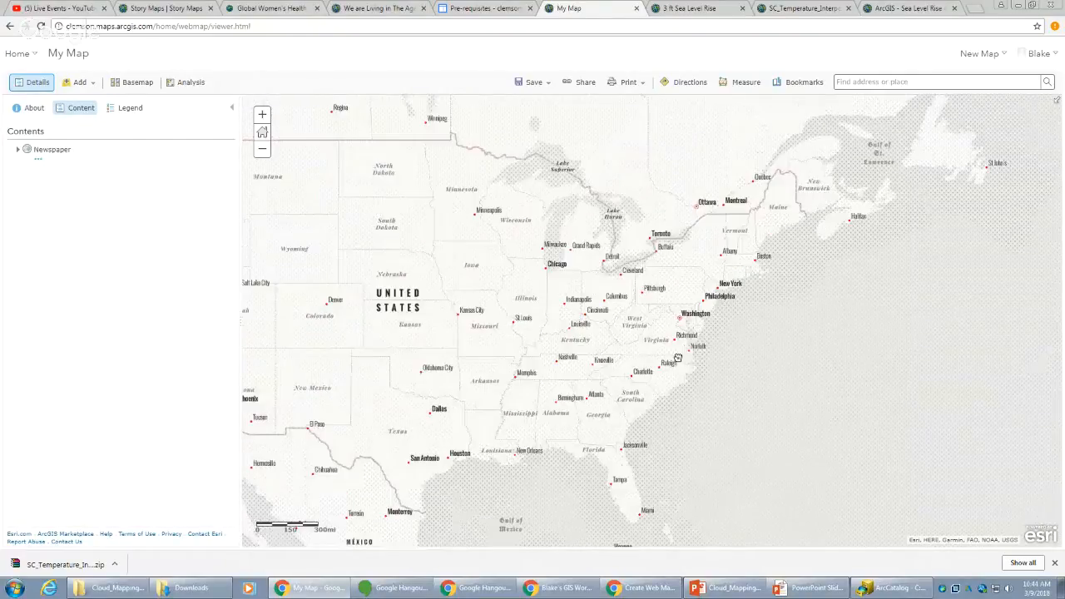
click(138, 82)
- Add USA Geology Units from the Living Atlas Soils & Geology category over the Newspaper basemap
click(79, 82)
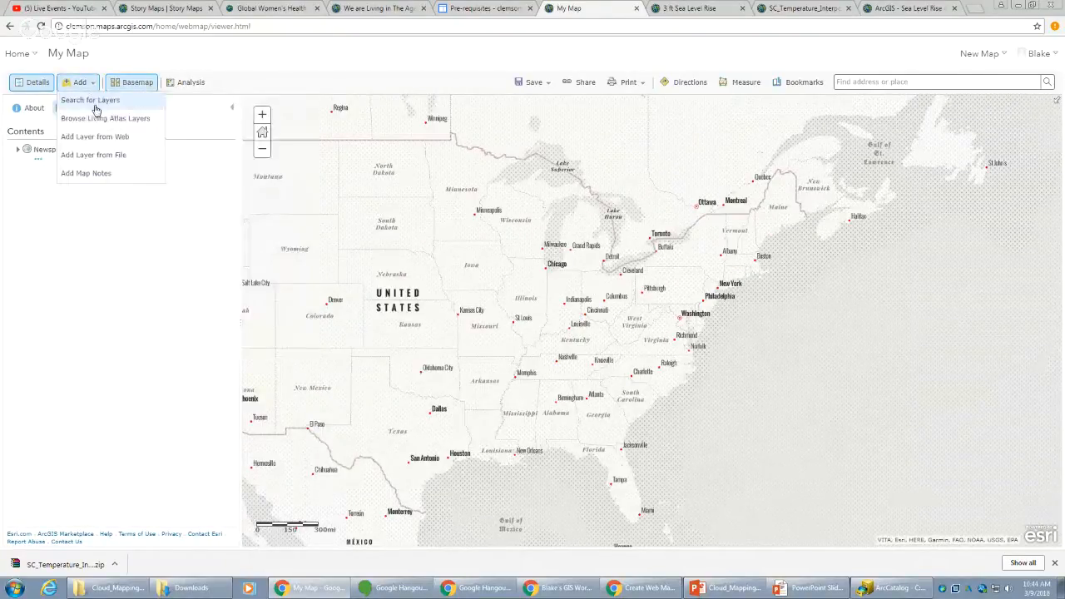
click(96, 120)
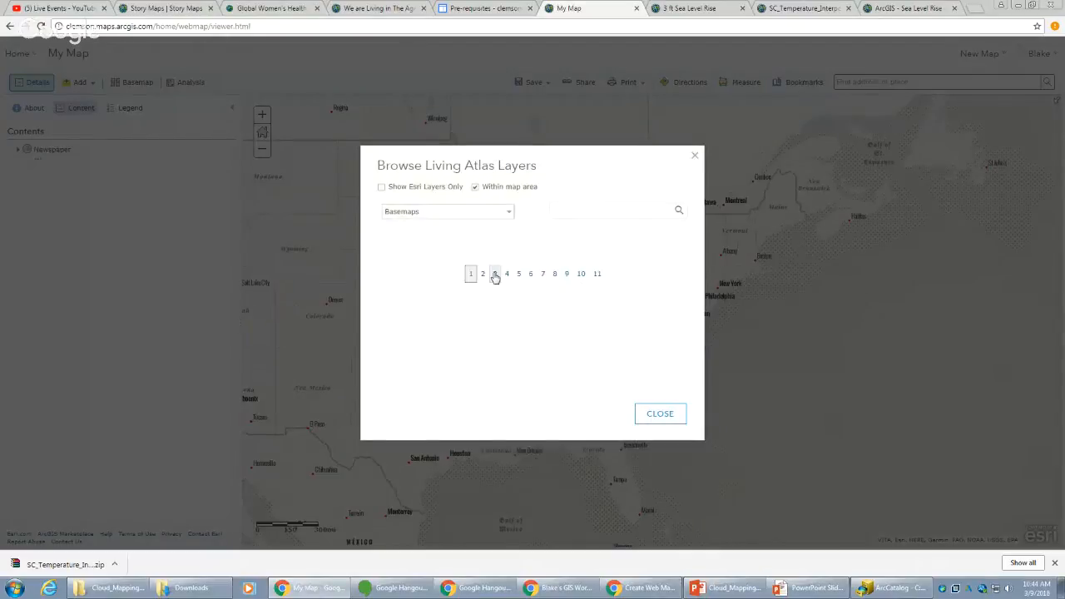
click(471, 216)
click(472, 217)
click(472, 217)
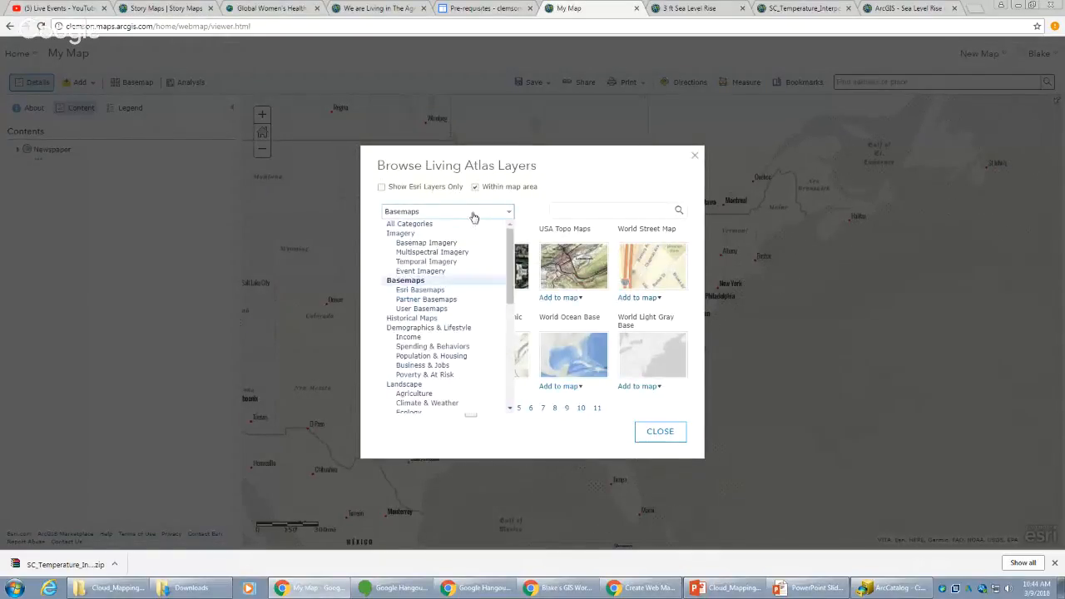
scroll(509, 324, down, 5)
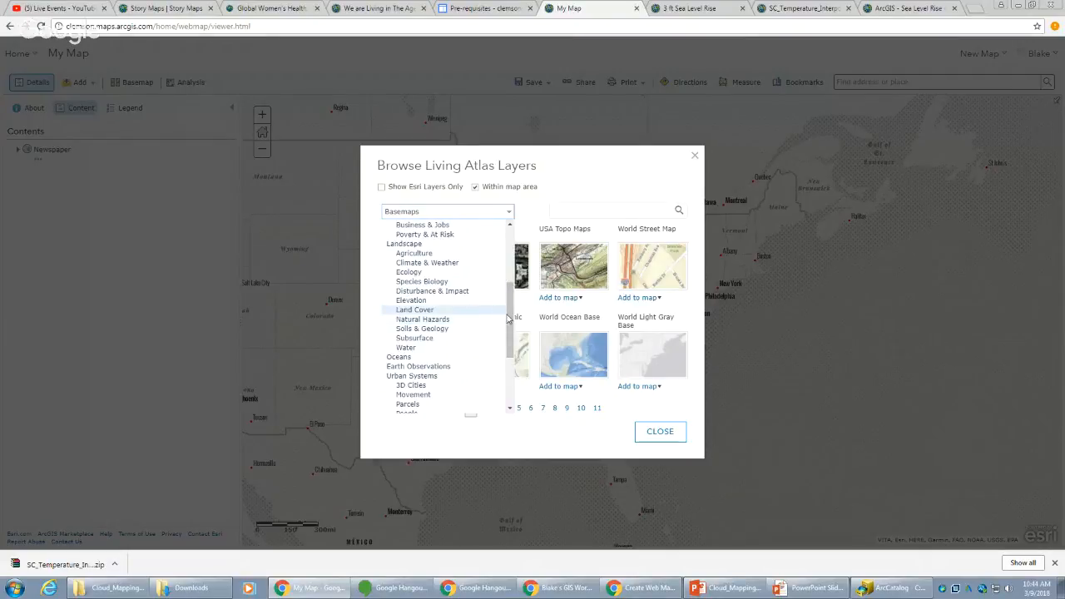
click(450, 329)
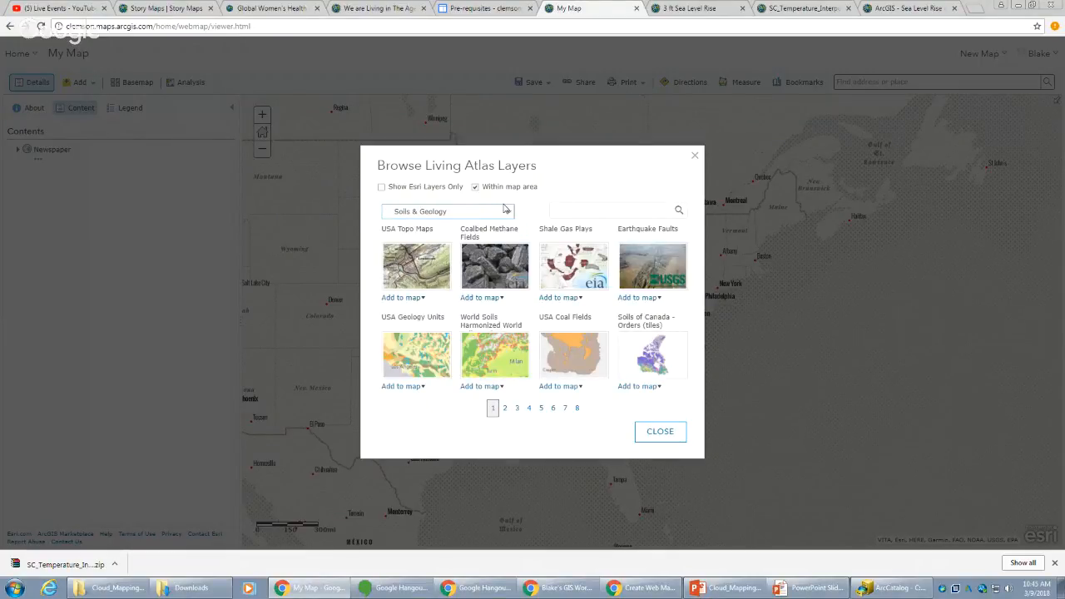
click(426, 365)
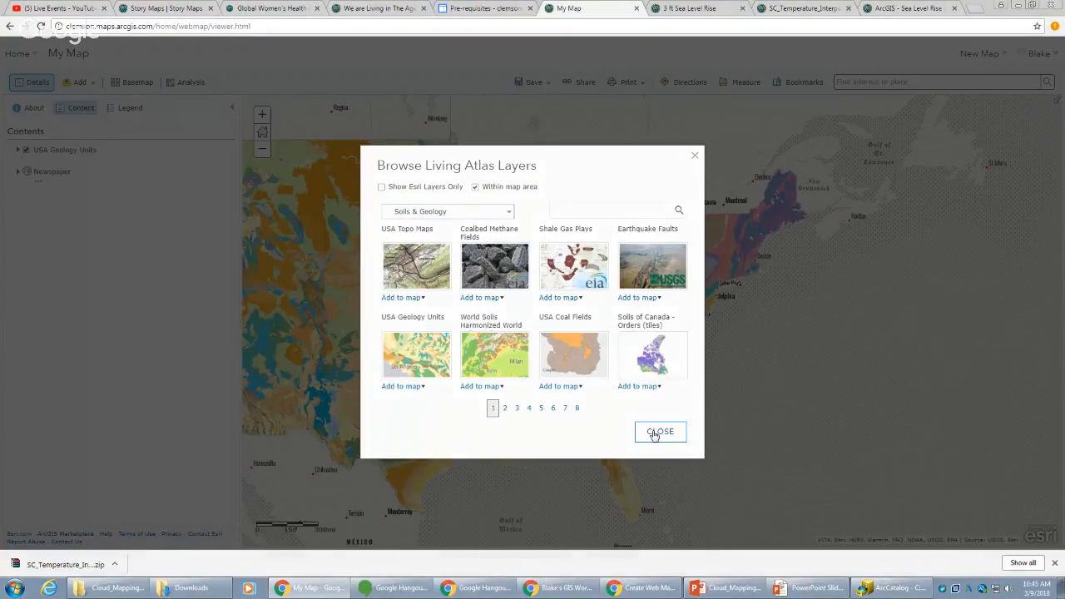
click(655, 433)
- Read the popups of several western geologic units, including the CAOg unit
drag(550, 327, 699, 335)
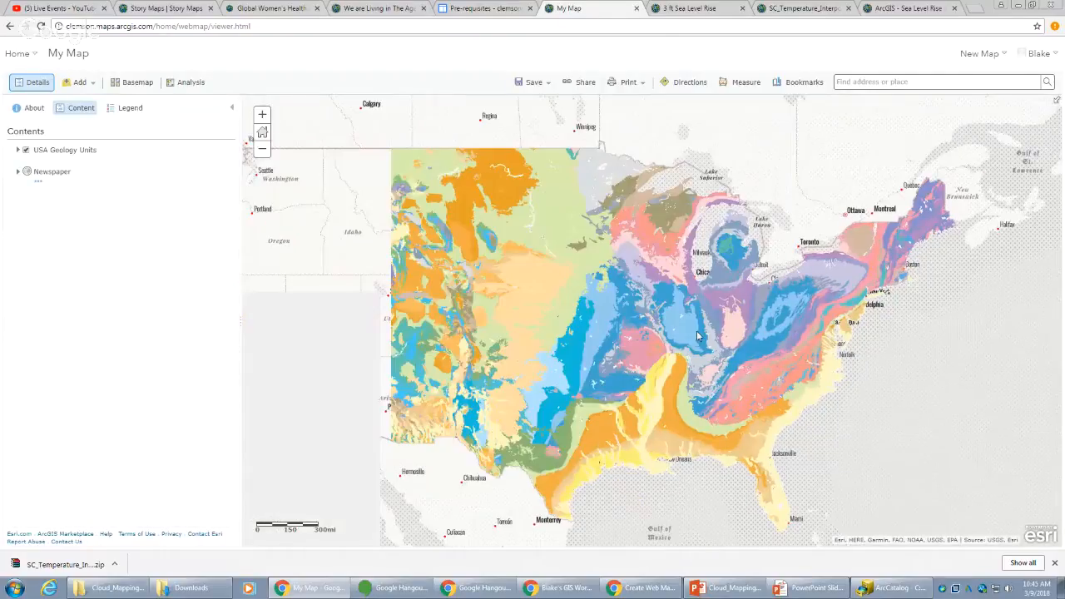
click(537, 283)
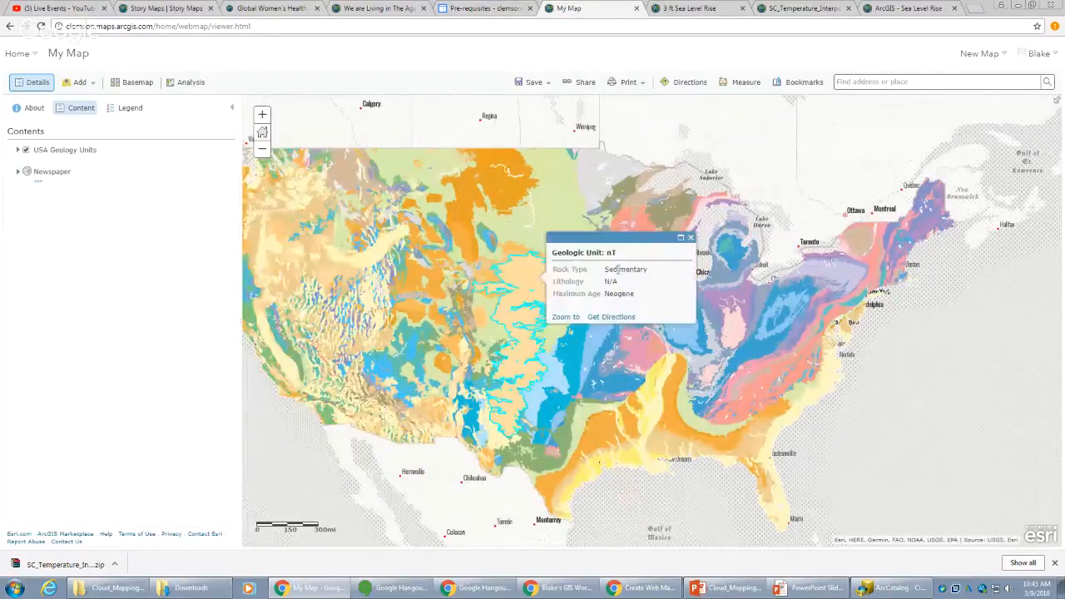
click(692, 239)
scroll(745, 318, up, 4)
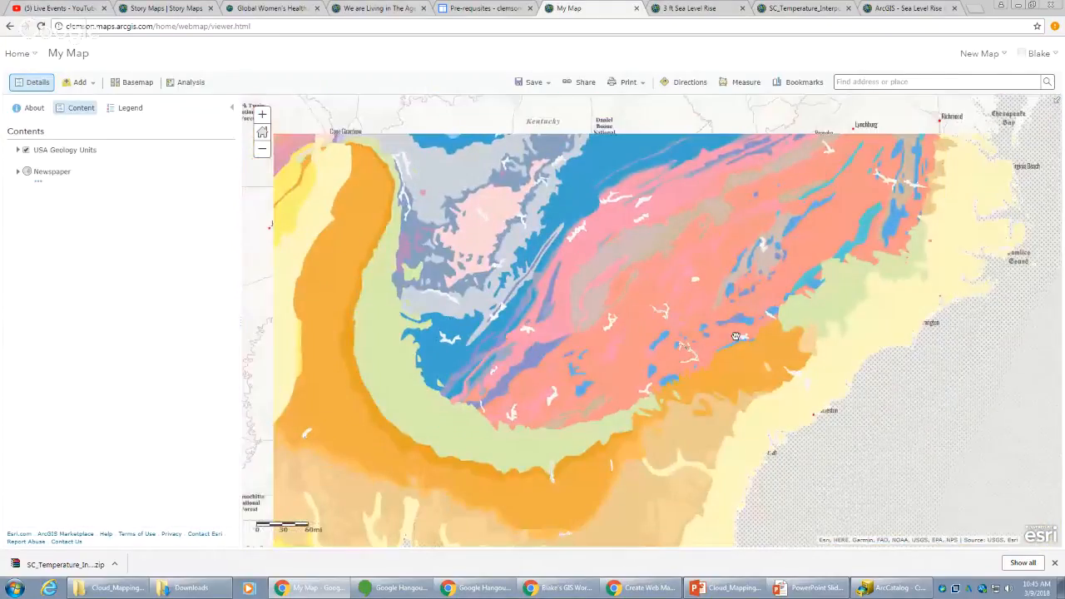
scroll(736, 337, up, 3)
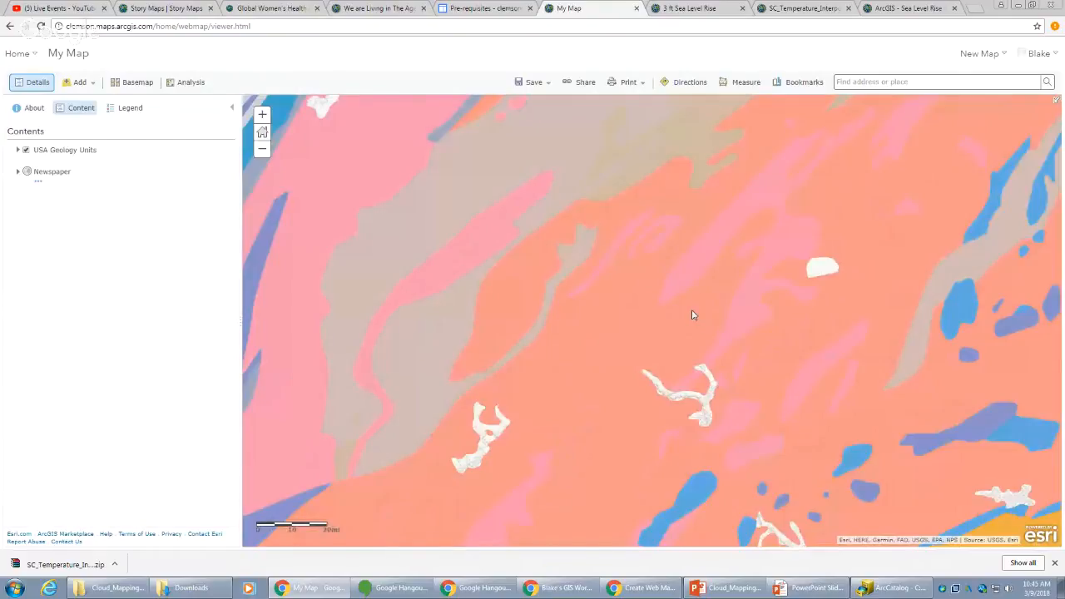
click(692, 315)
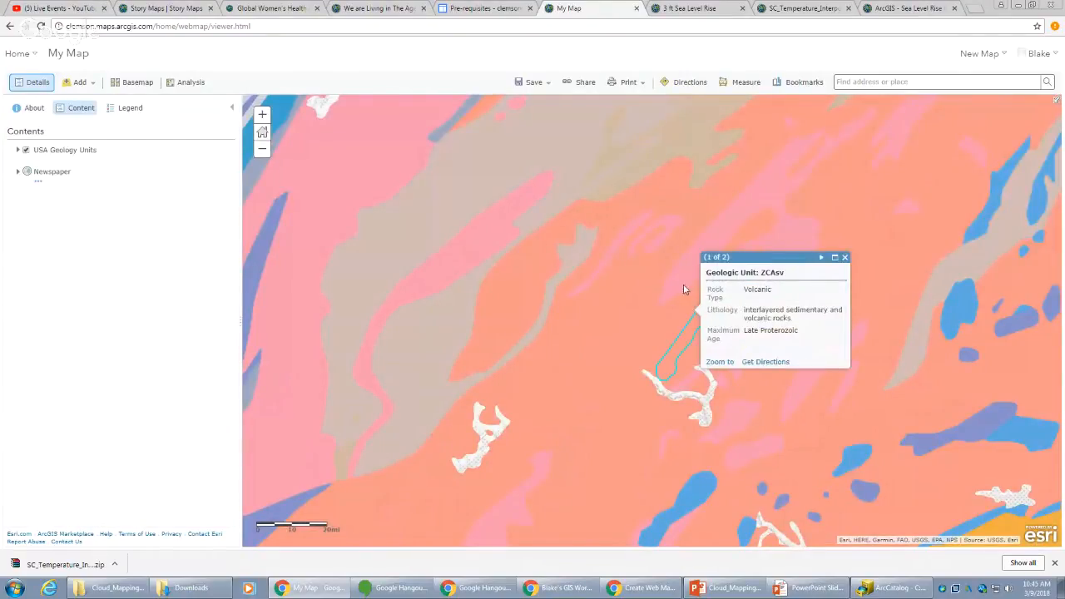
click(682, 281)
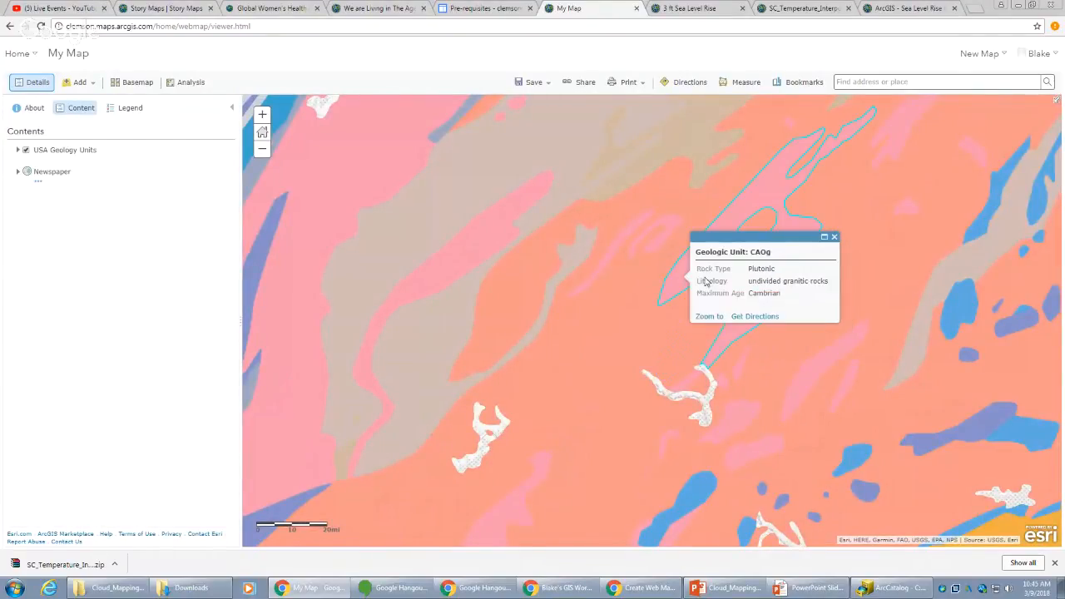
click(835, 237)
- Zoom out to the whole contiguous US and close the geologic unit popup
click(821, 374)
scroll(821, 375, down, 1)
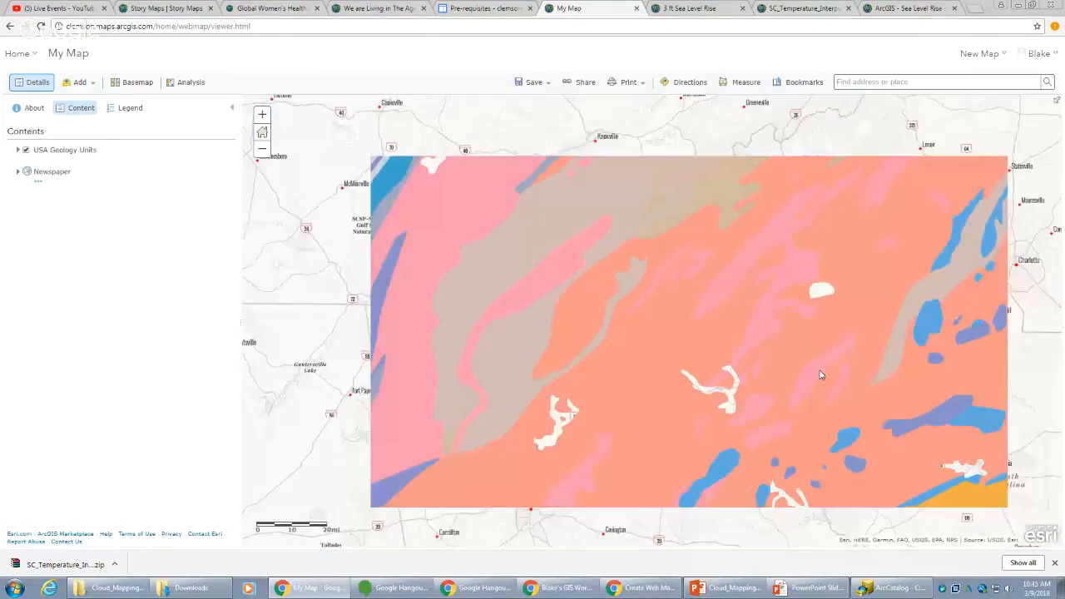
scroll(820, 375, down, 1)
scroll(821, 374, down, 1)
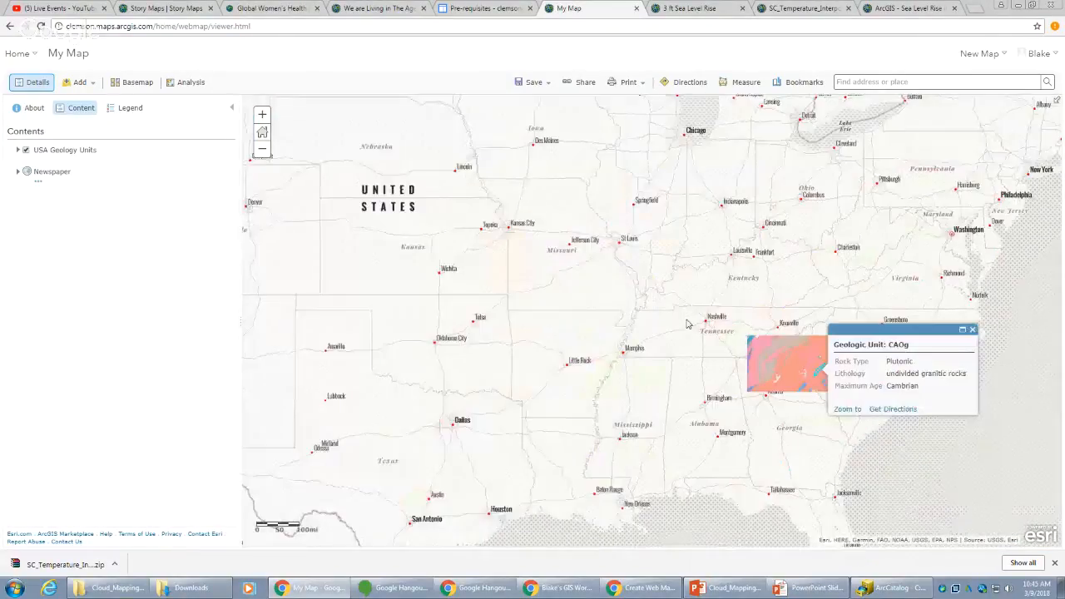
scroll(688, 324, down, 1)
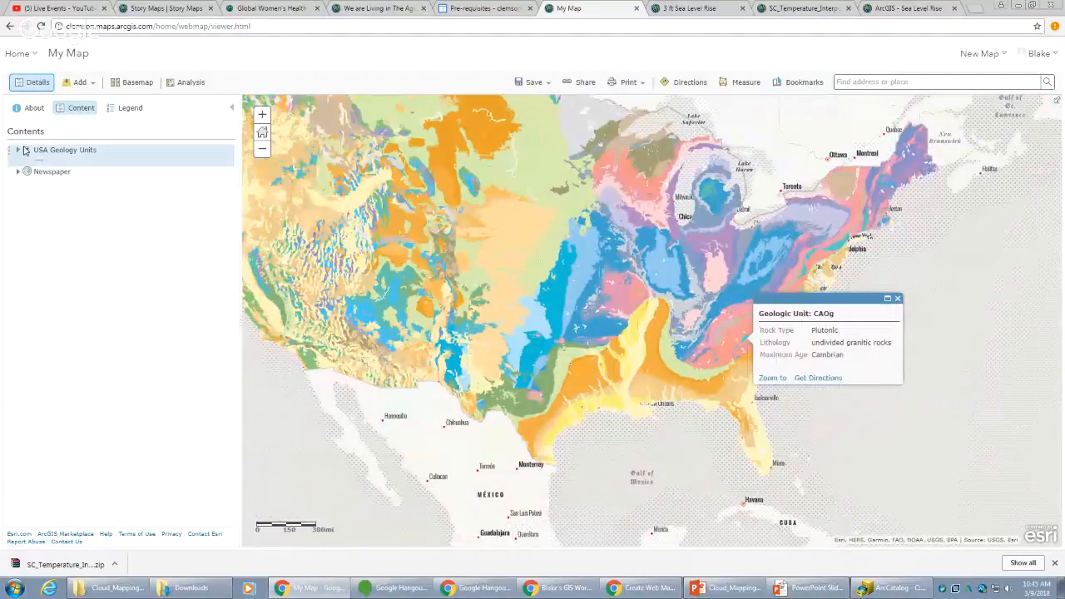
click(899, 301)
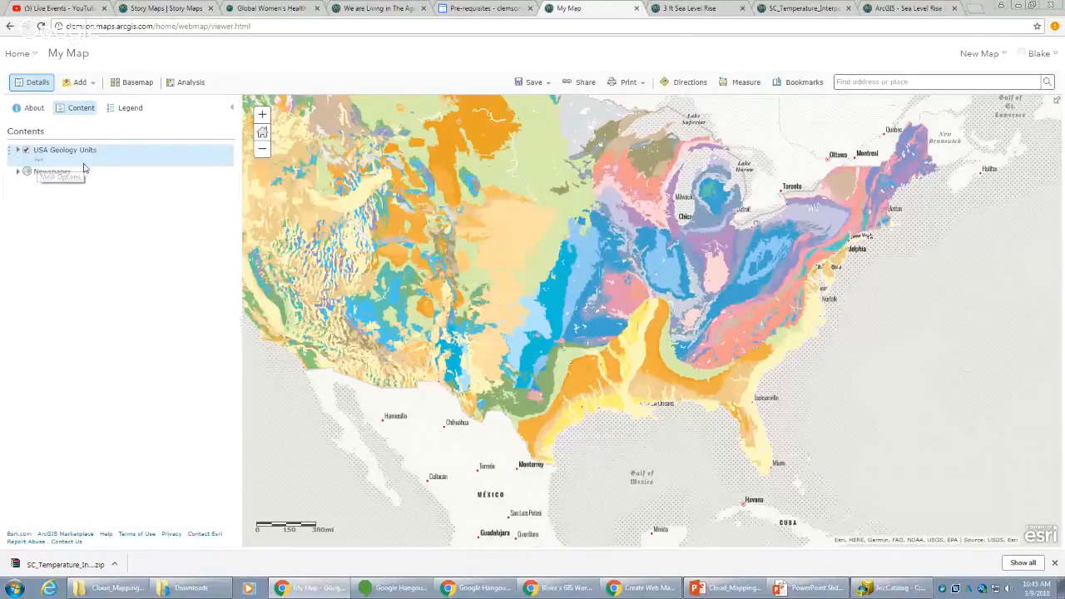
- Remove the USA Geology Units layer from its More Options menu and confirm with YES, REMOVE LAYER
click(37, 163)
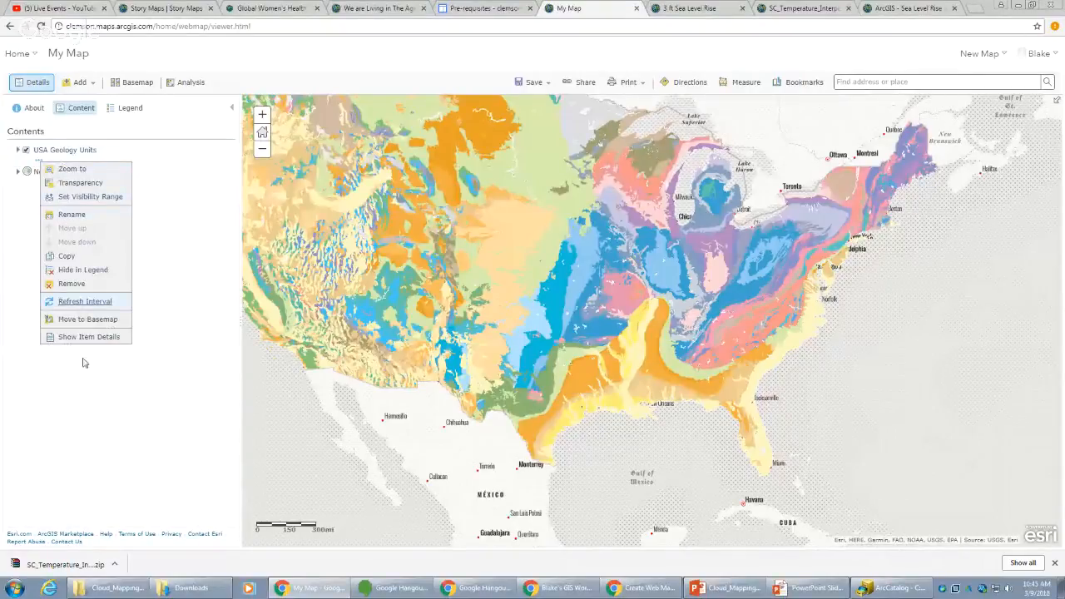
click(86, 286)
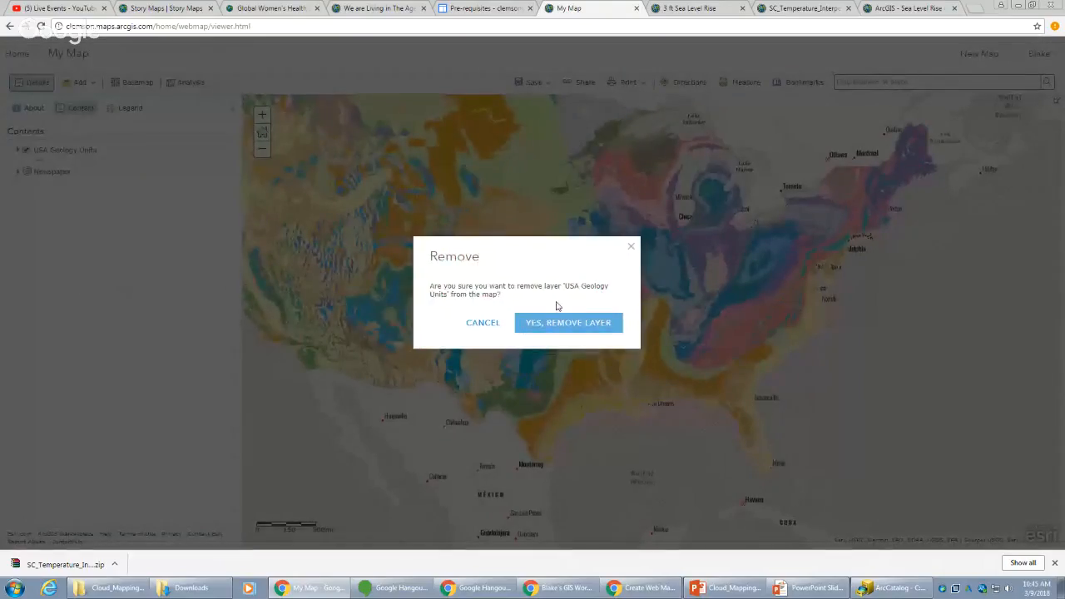
click(574, 325)
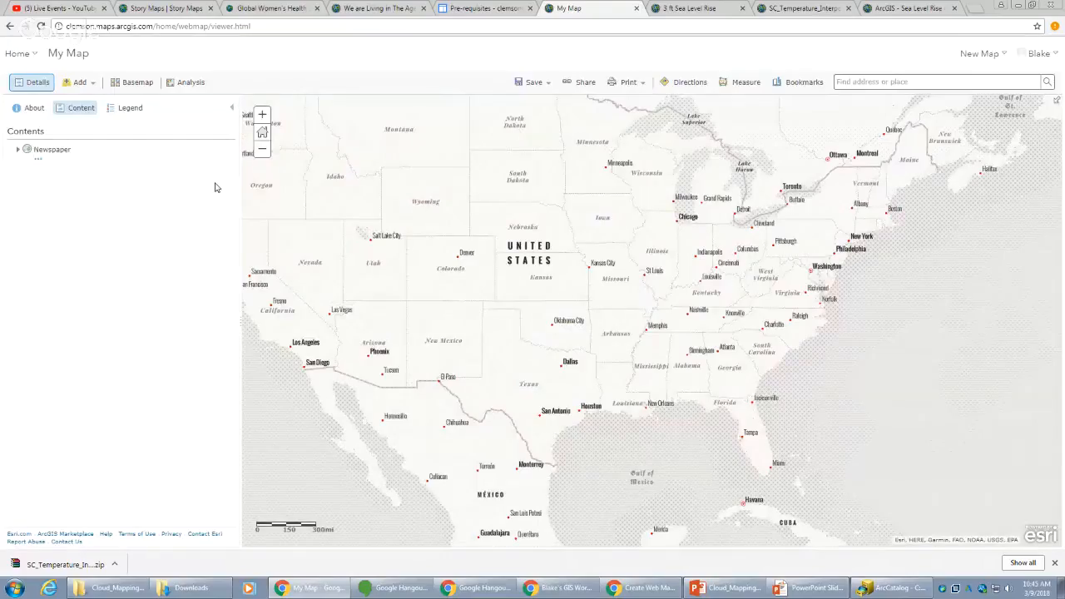
- Switch the basemap from Newspaper to Topographic
click(131, 82)
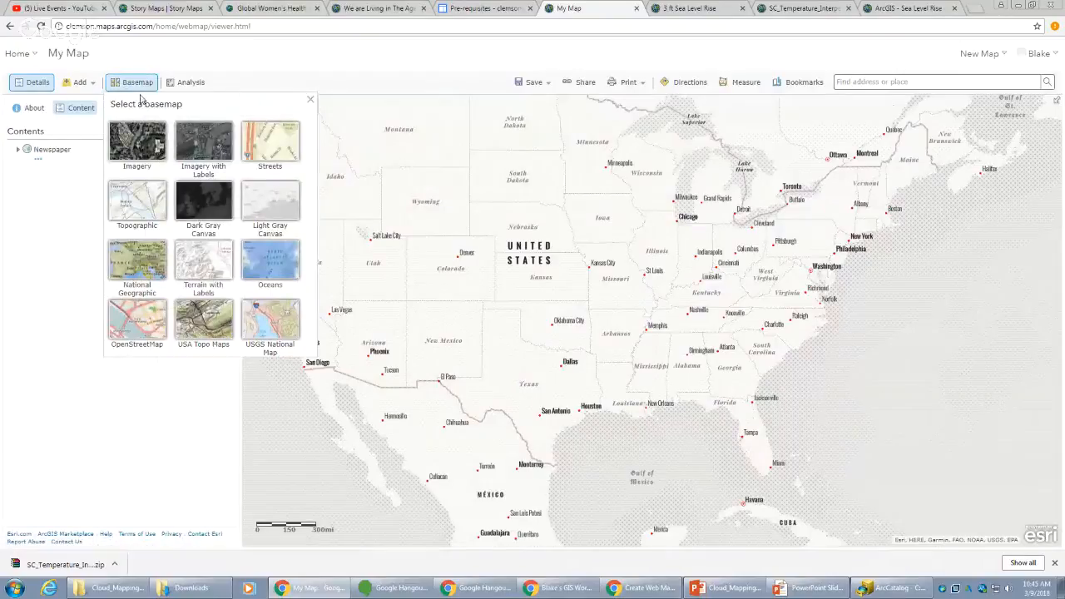
click(136, 83)
click(140, 84)
click(152, 194)
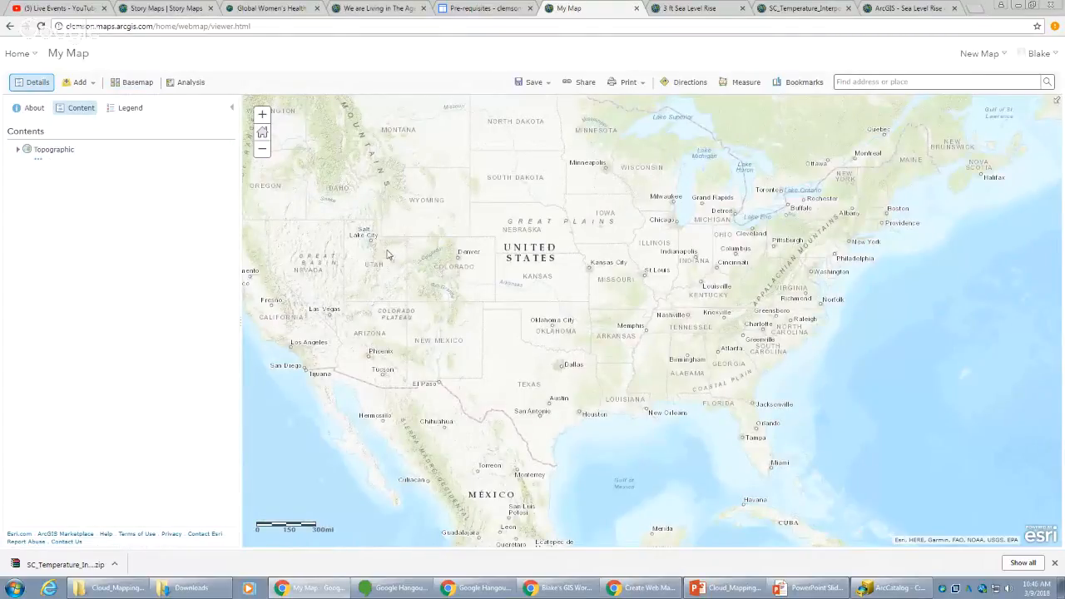
- Zoom and pan the Topographic map to frame the contiguous United States
scroll(388, 252, down, 3)
scroll(412, 256, up, 3)
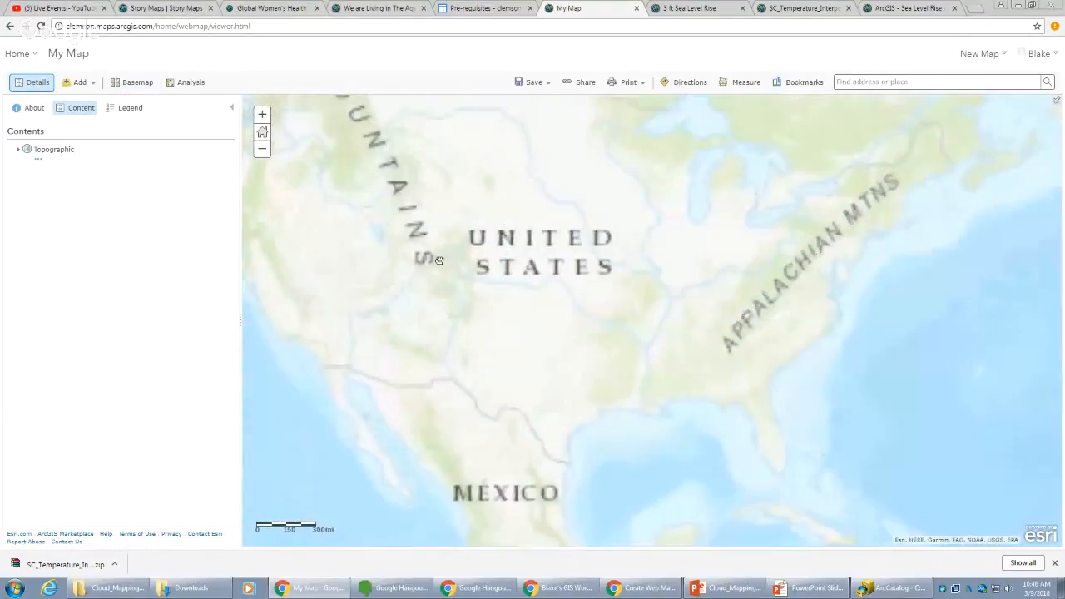
scroll(439, 261, up, 2)
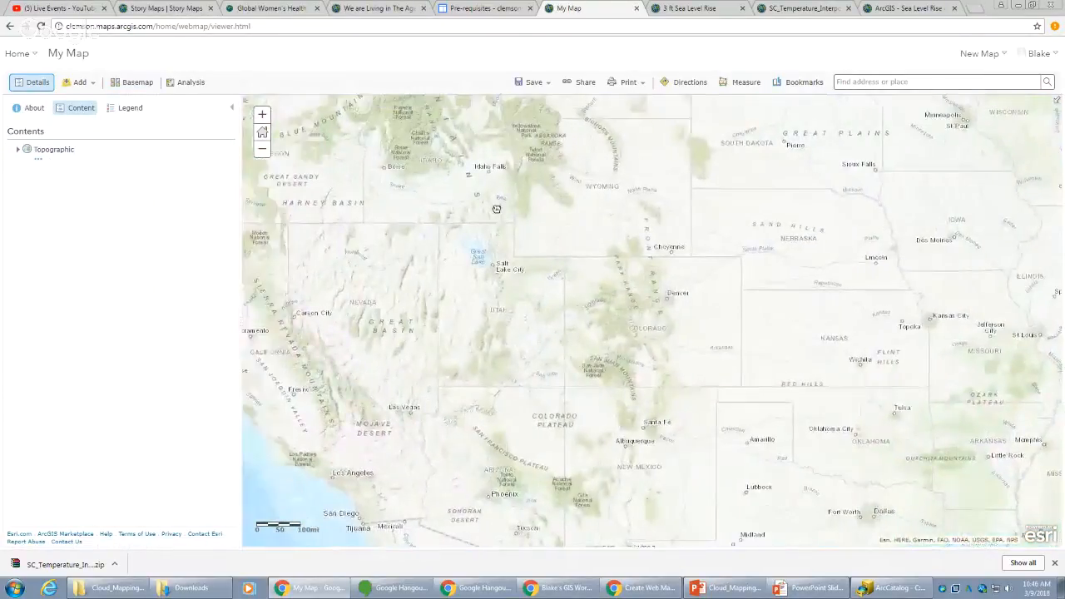
scroll(496, 209, down, 3)
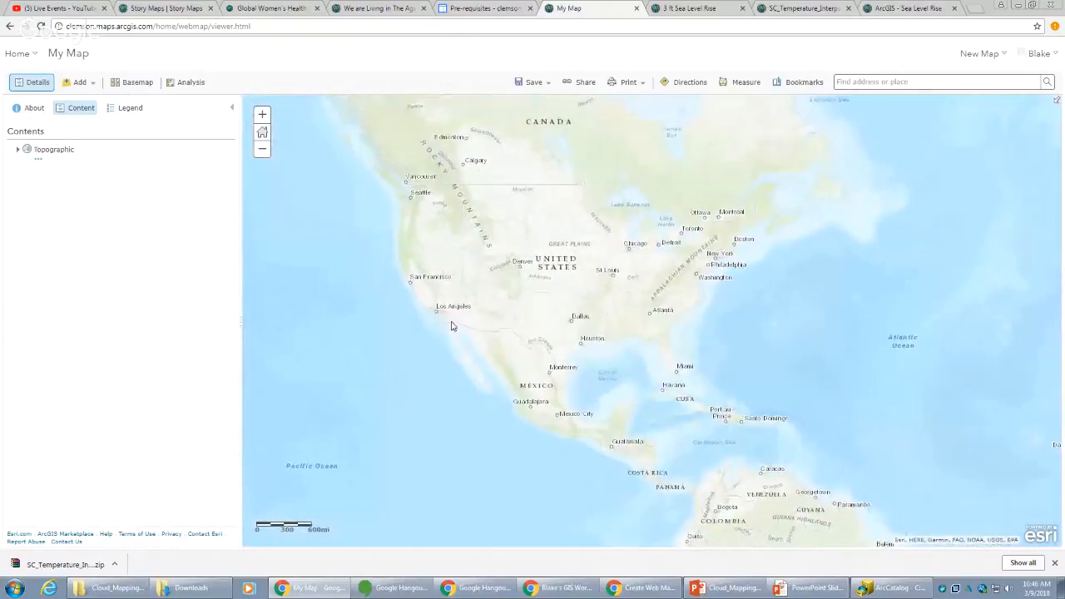
scroll(374, 256, up, 1)
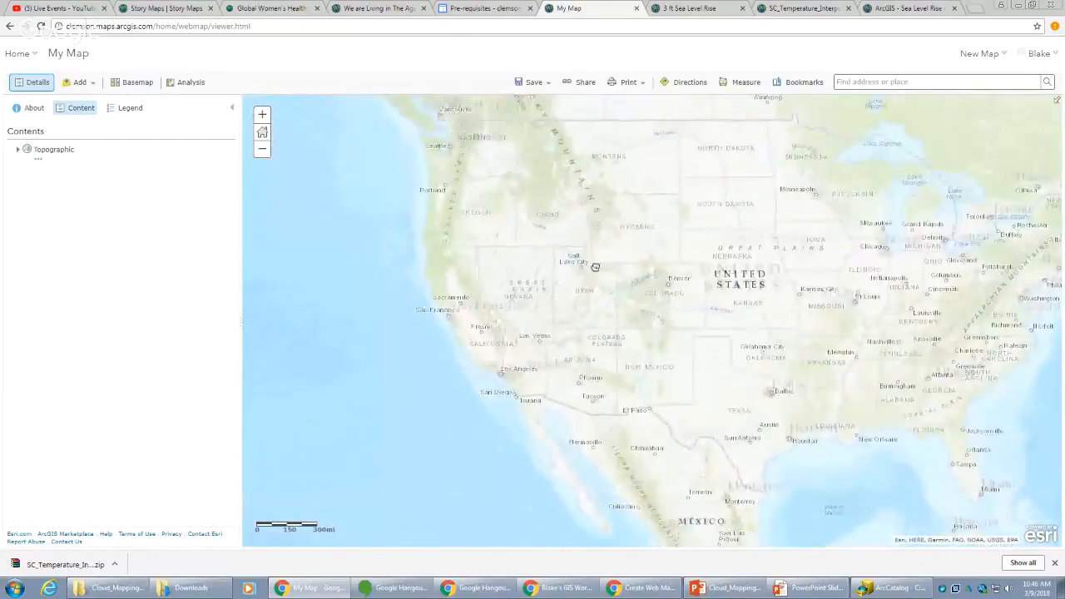
drag(598, 266, 460, 307)
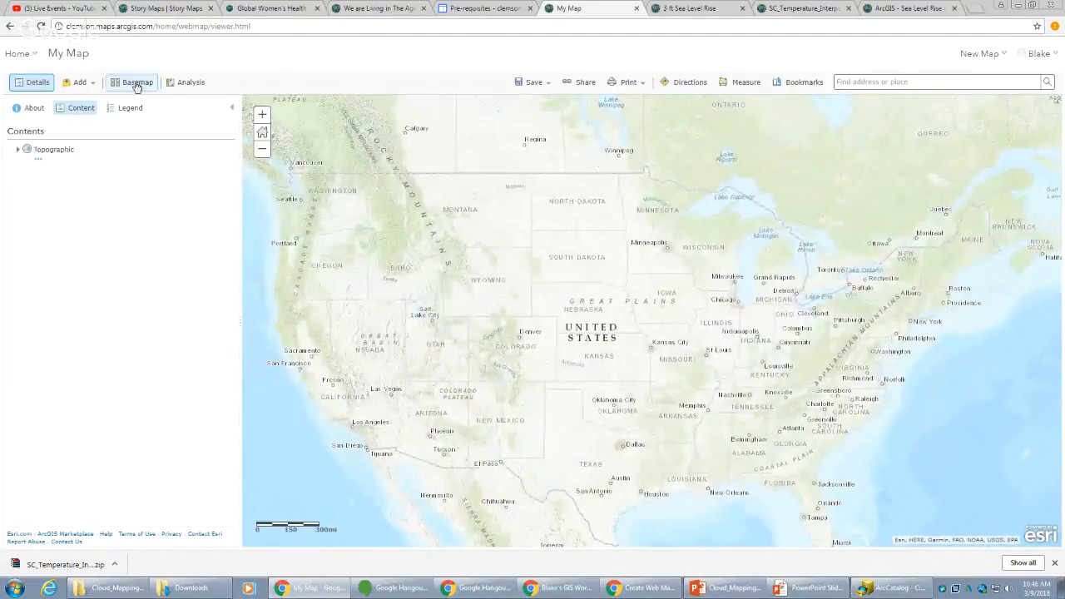
click(138, 82)
click(76, 82)
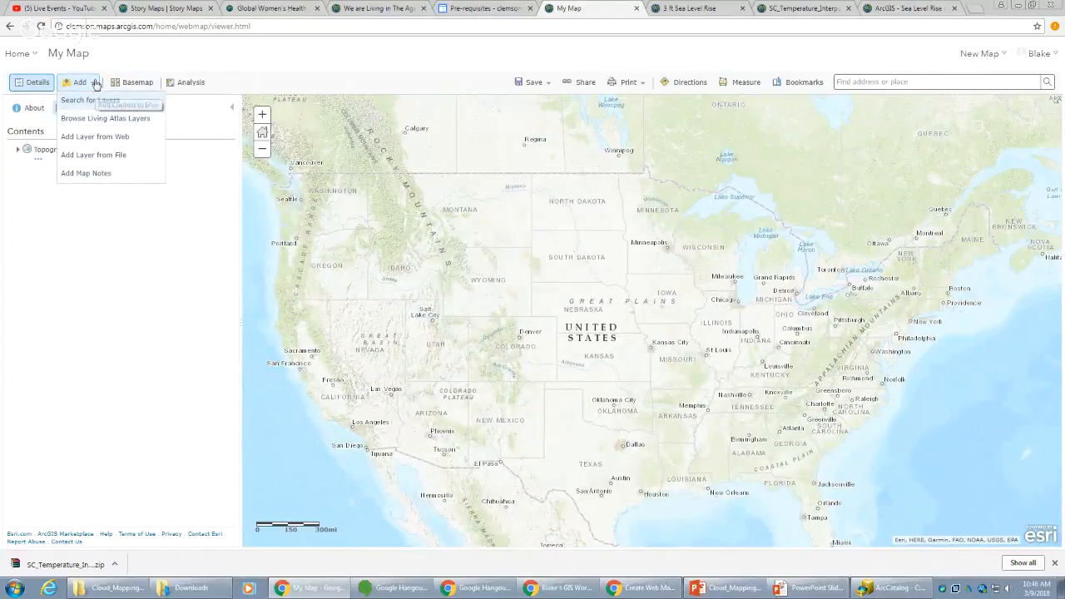
click(101, 119)
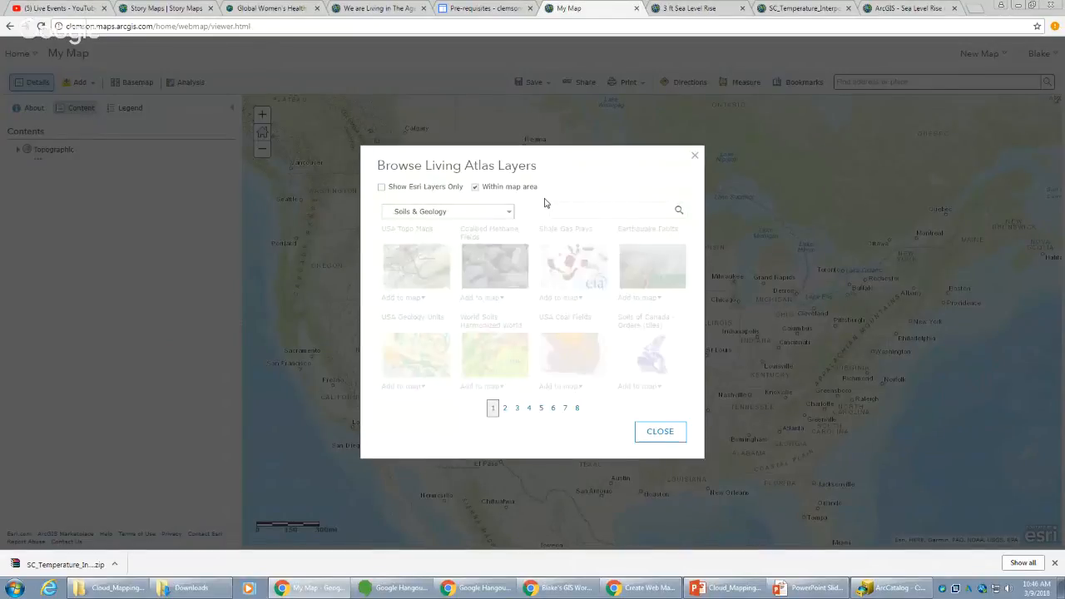
click(504, 212)
scroll(473, 239, up, 5)
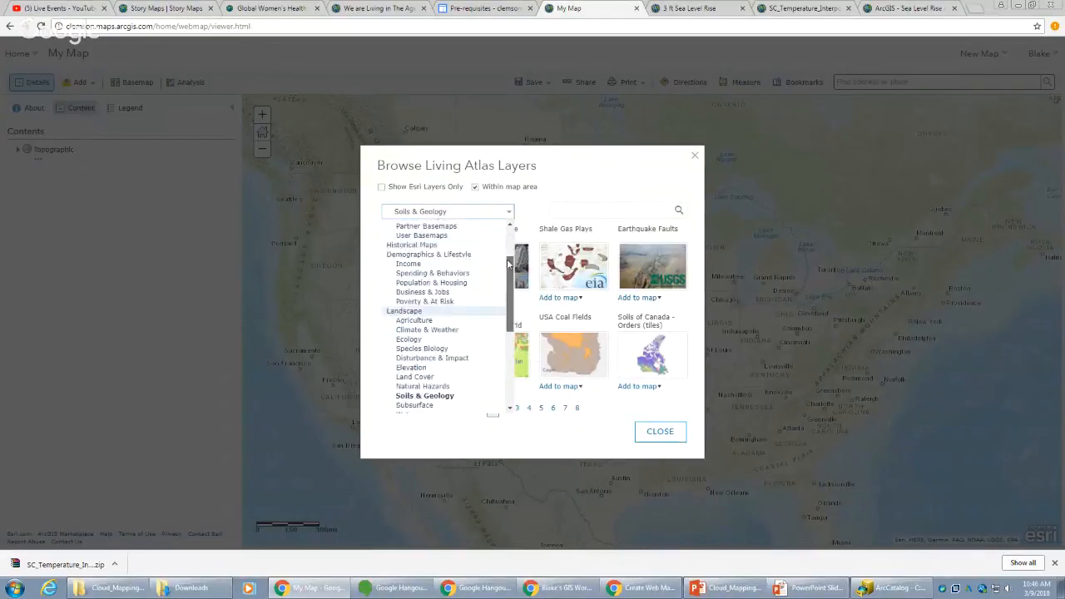
click(444, 224)
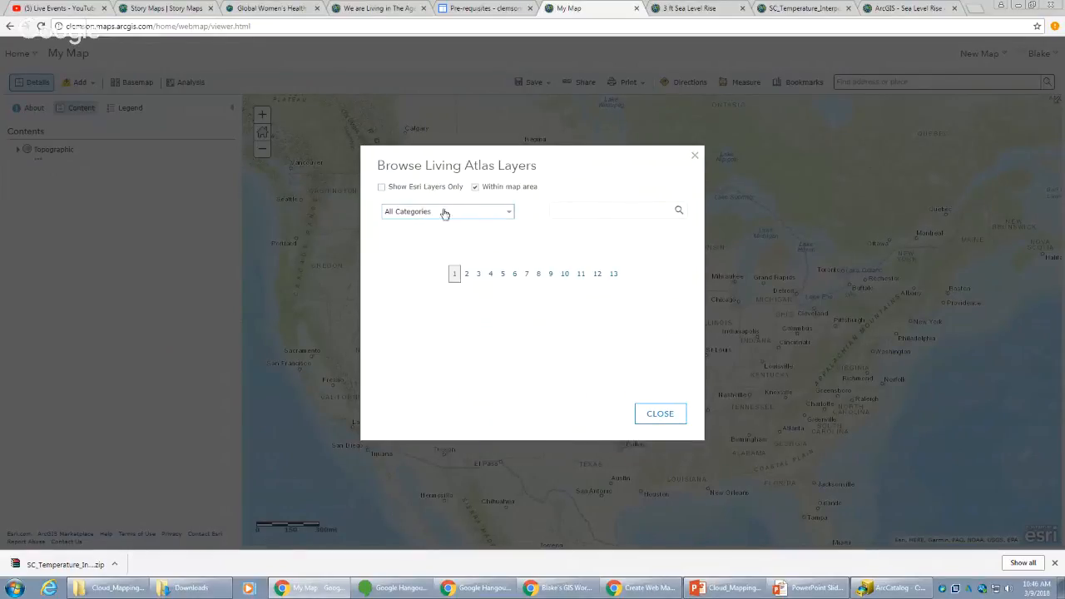
click(571, 210)
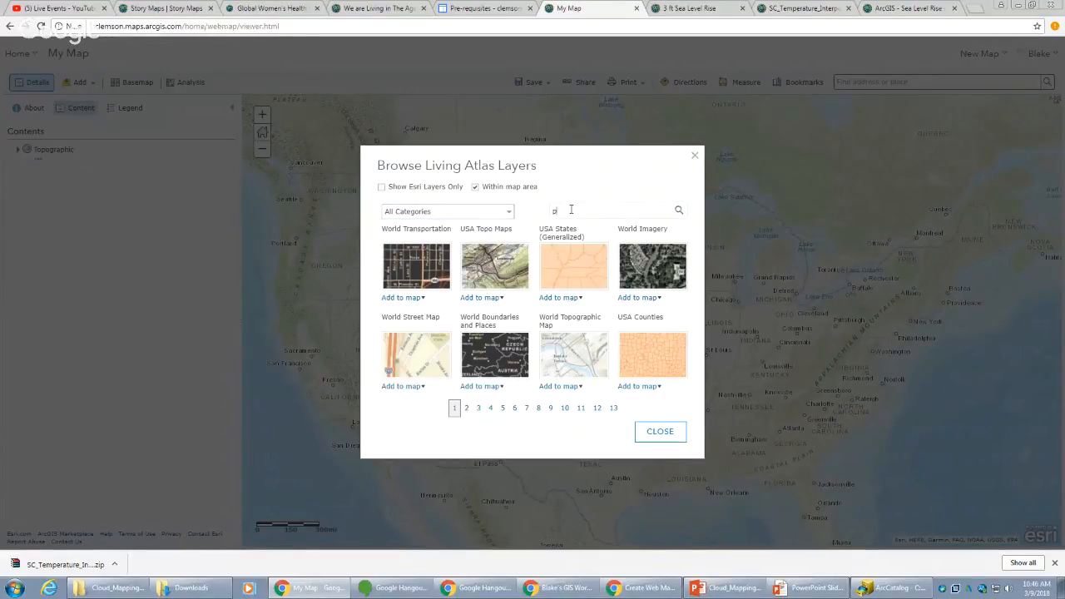
text(pre)
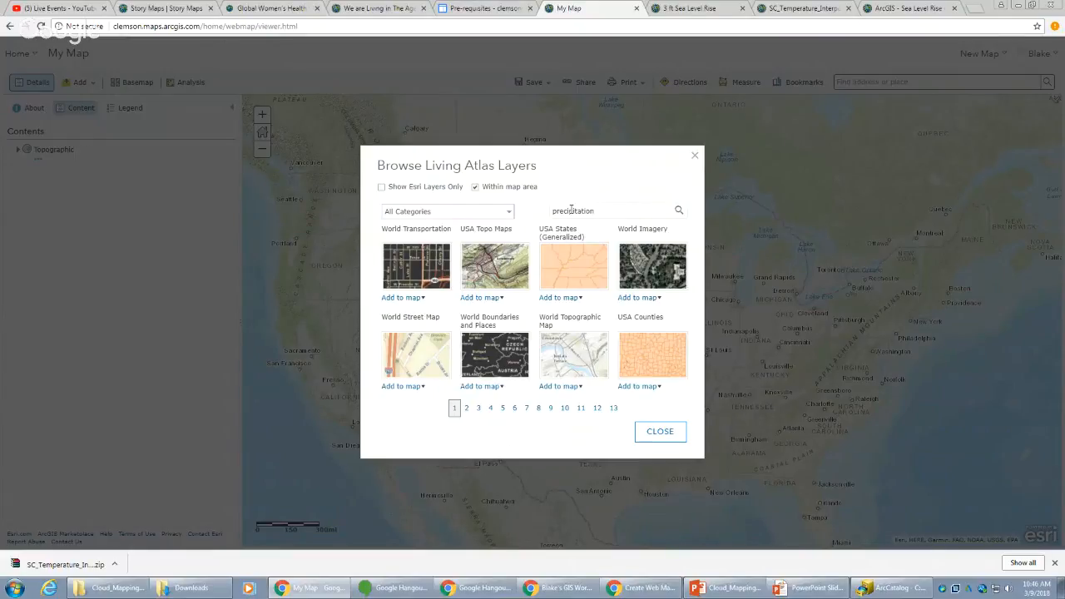
text(cipitation)
key(Return)
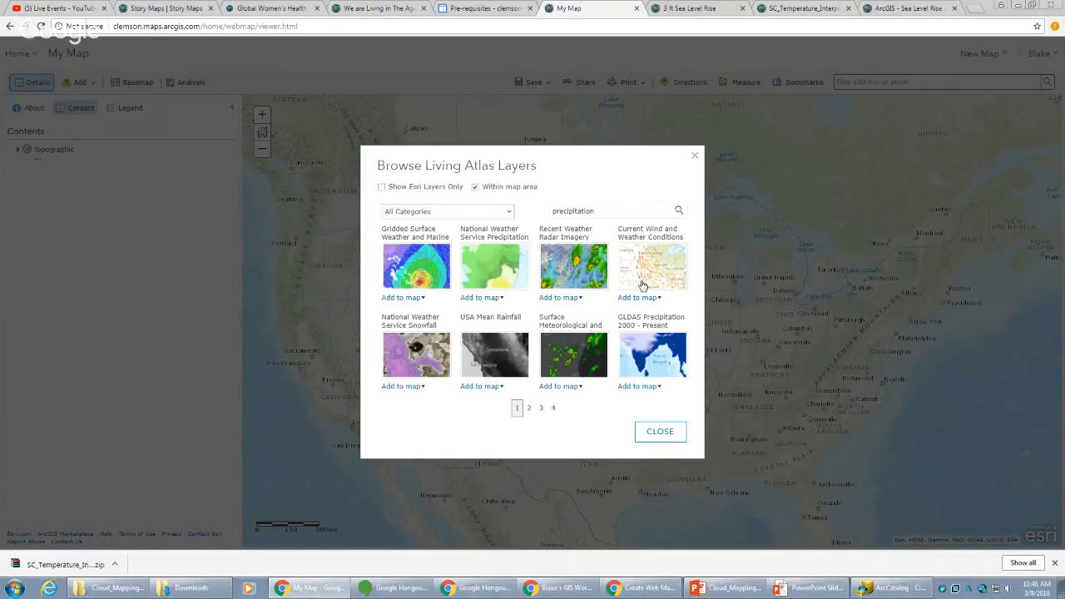
mouse_move(639, 280)
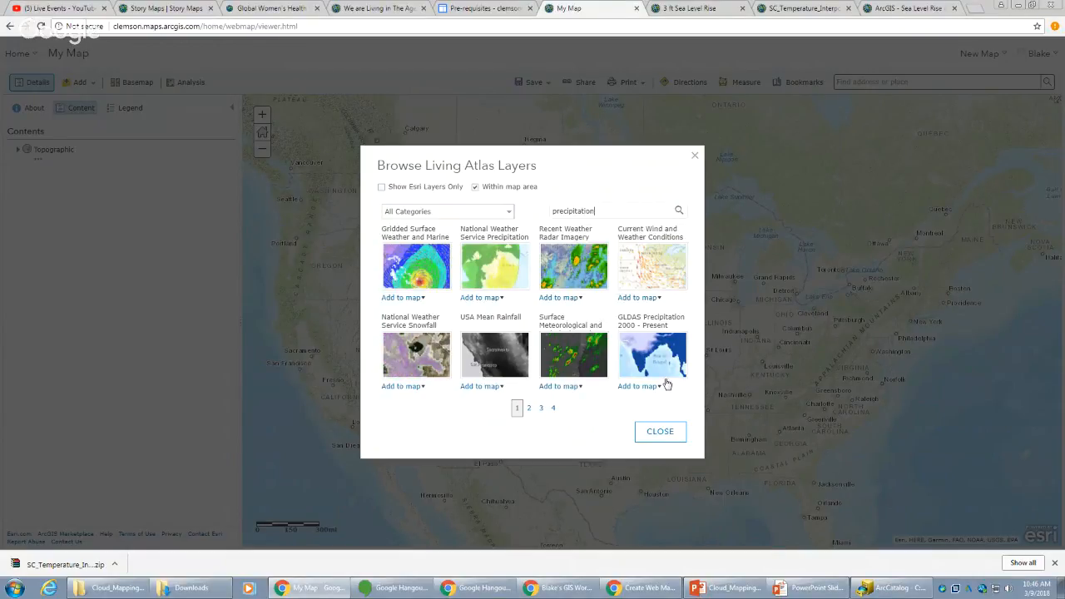
click(666, 432)
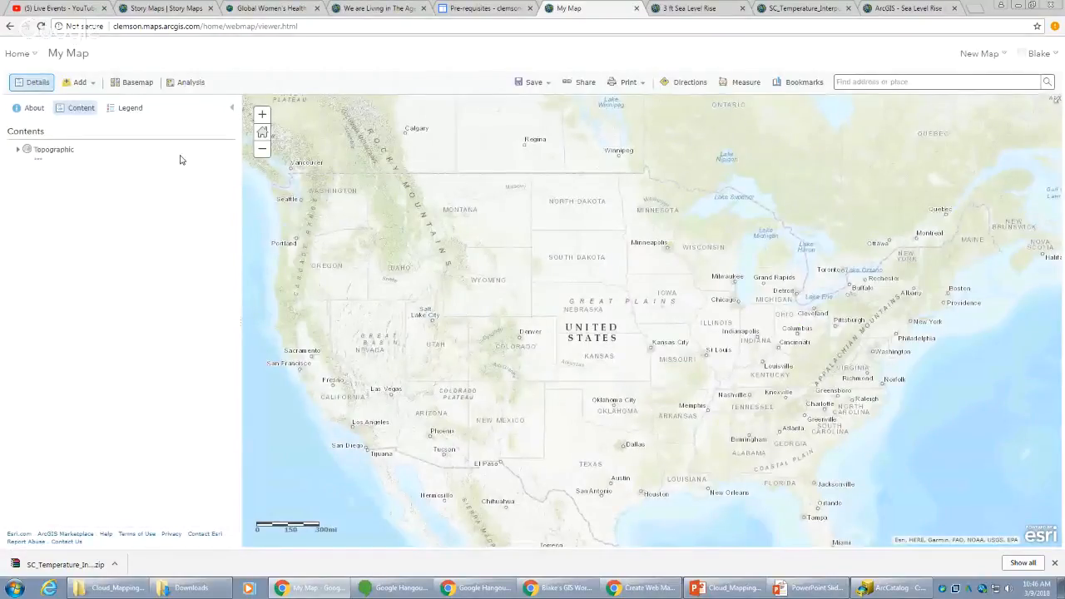
- Search all of ArcGIS Online for 'precipitation' layers and browse the results
click(90, 84)
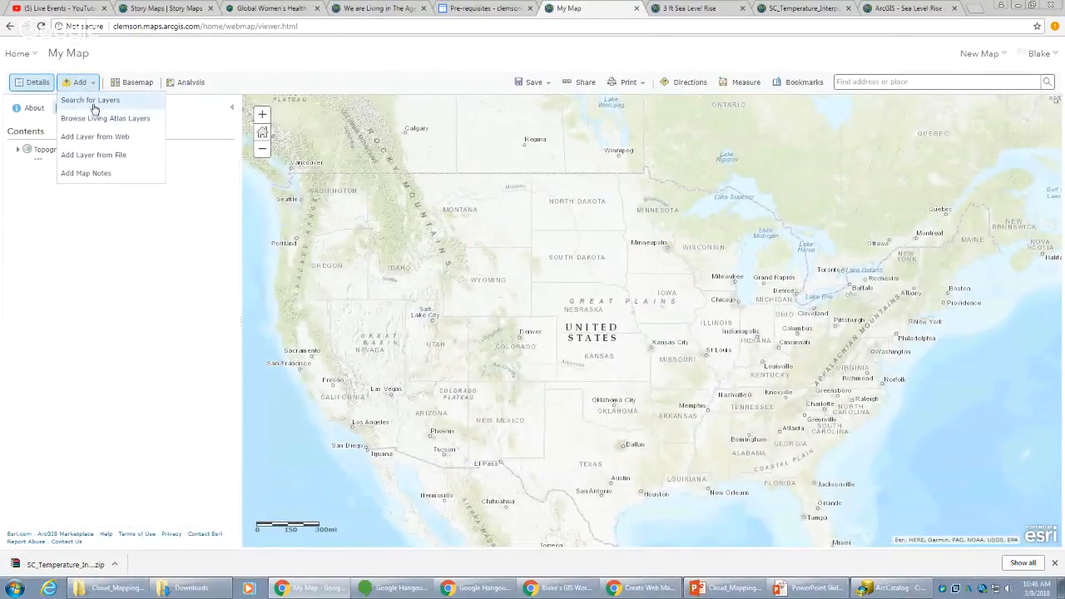
click(91, 101)
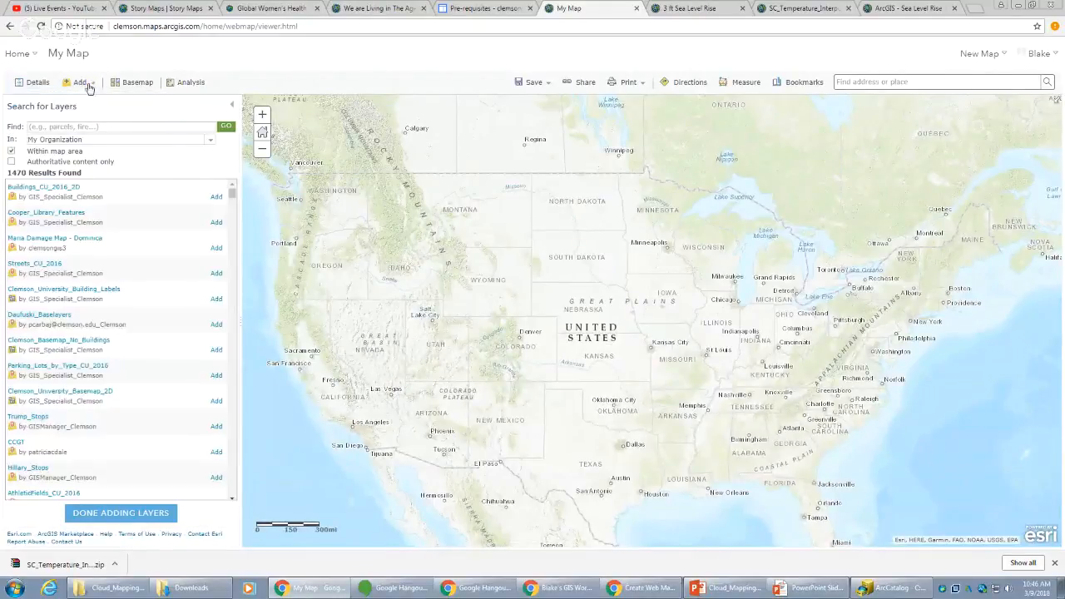
click(95, 142)
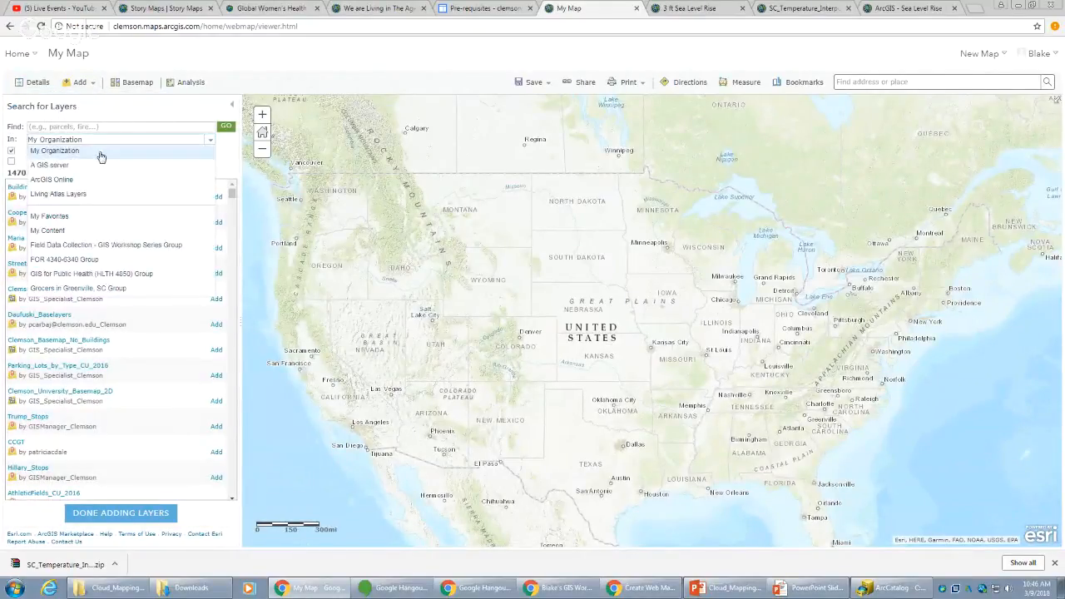
click(91, 188)
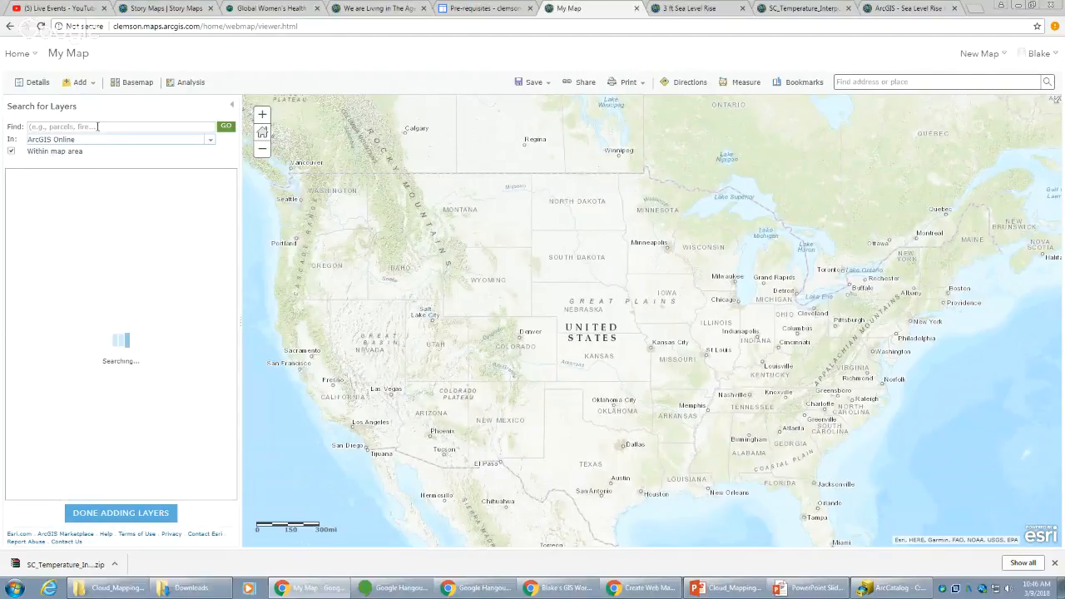
click(98, 127)
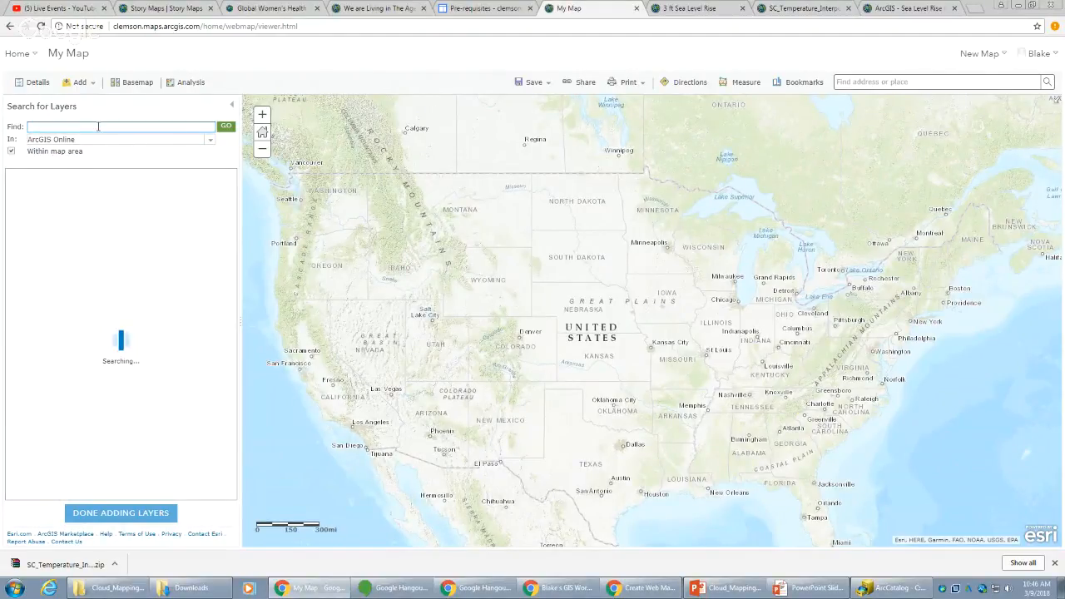
text(precipitation)
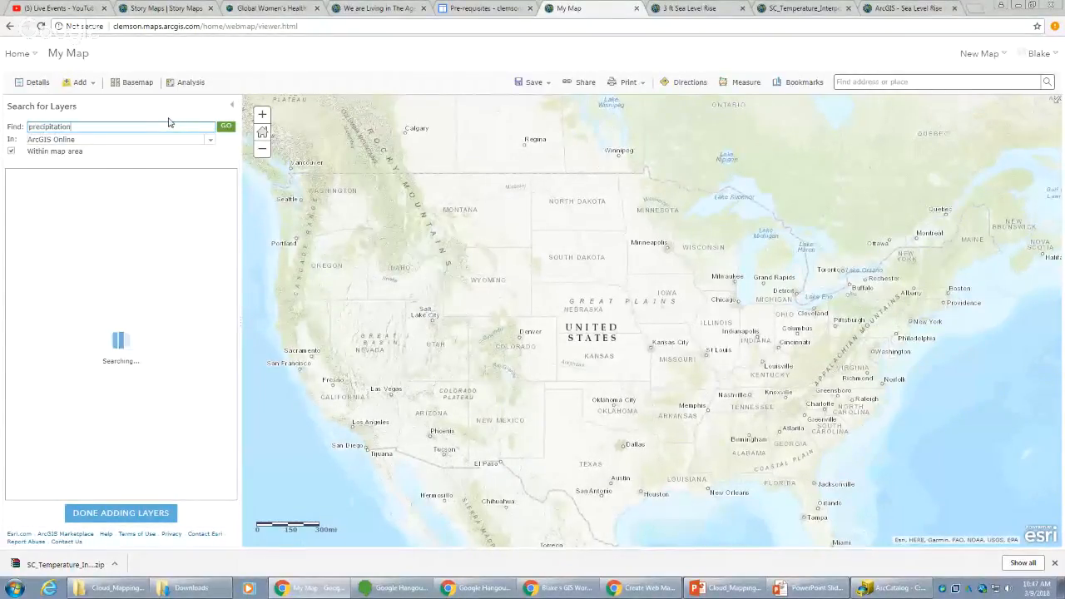
click(221, 129)
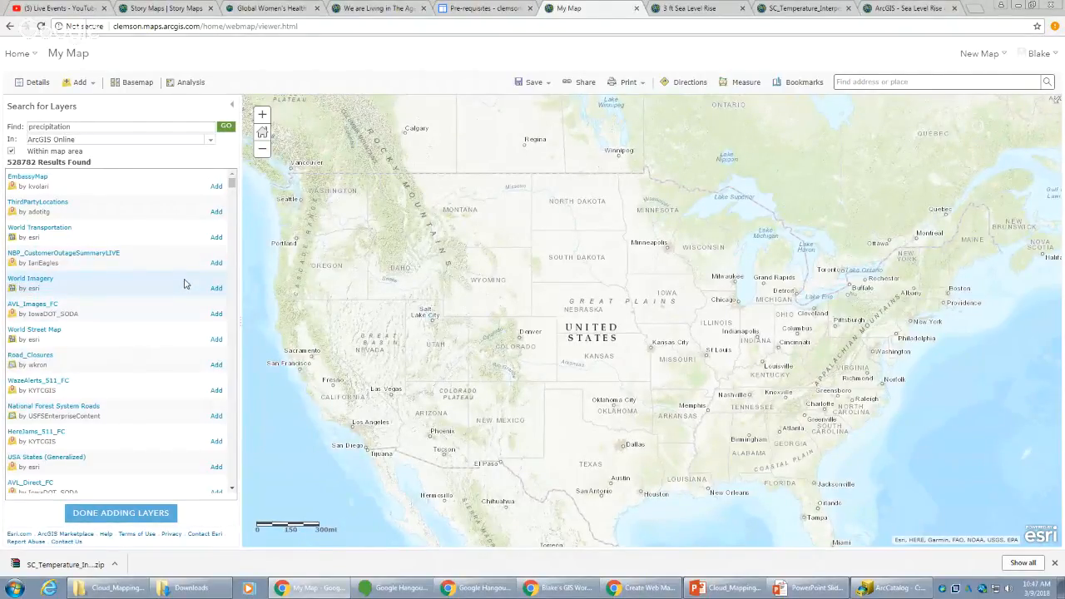
scroll(184, 284, down, 2)
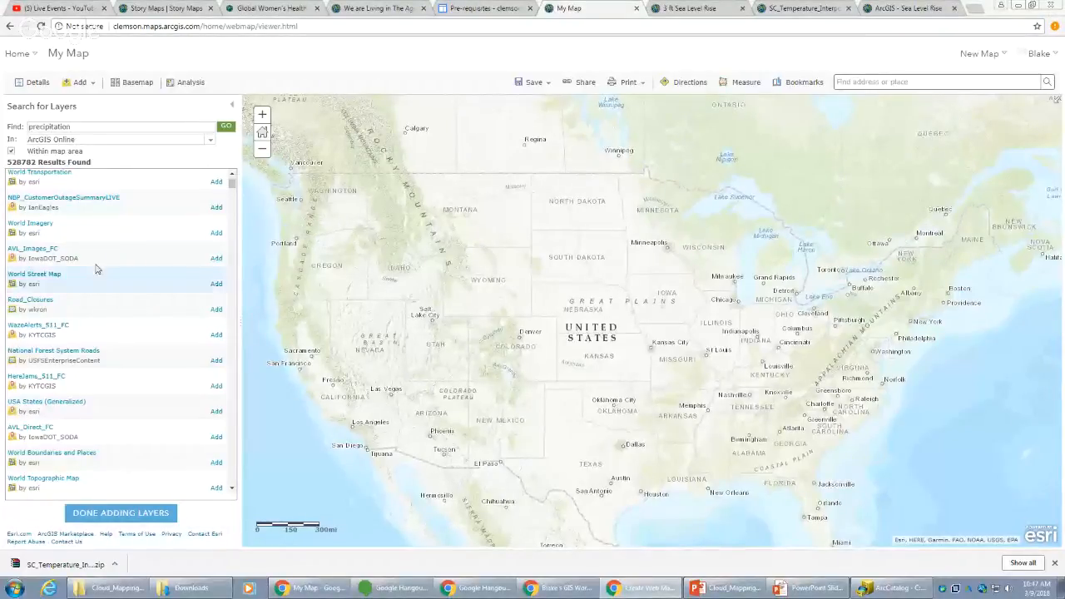
scroll(166, 250, down, 5)
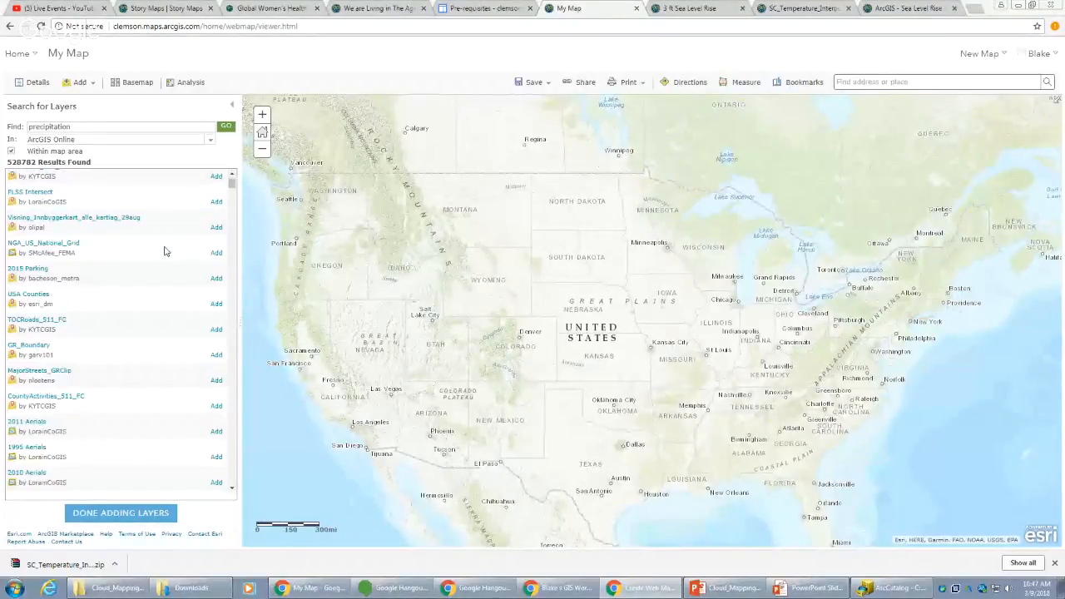
scroll(167, 252, up, 8)
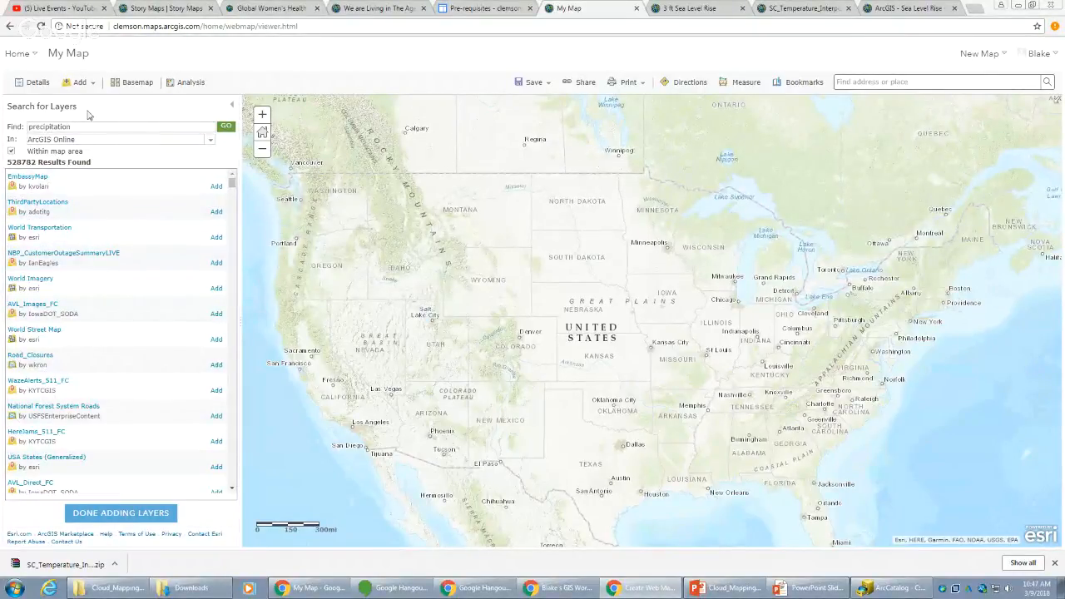
- Refine the search to 'total annual precipitation' and add the Total Annual Precipitation layer
click(31, 126)
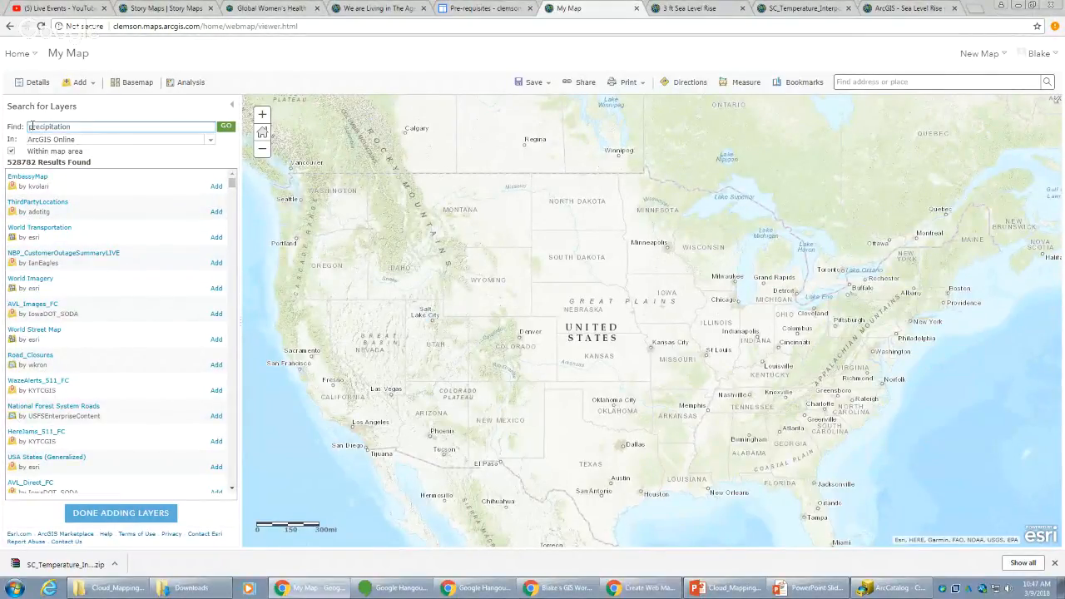
text(total annual)
key(Return)
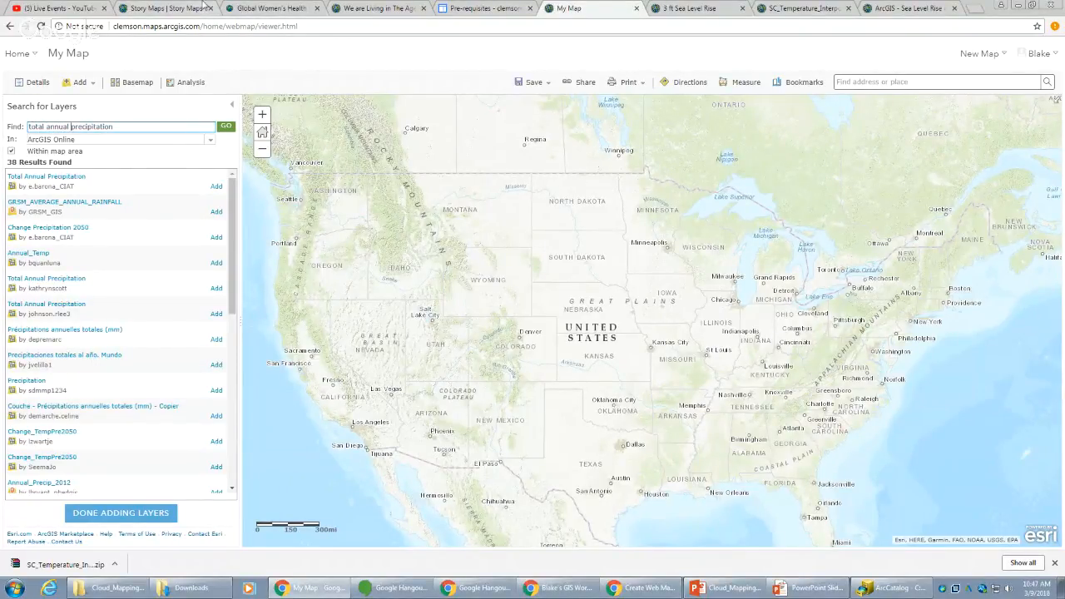
click(216, 188)
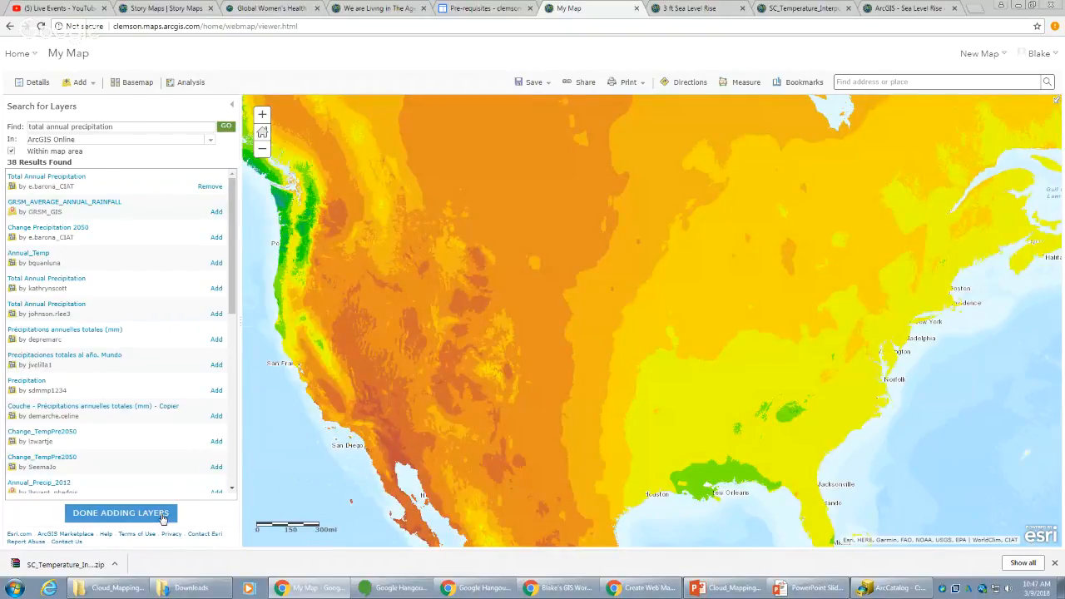
click(121, 512)
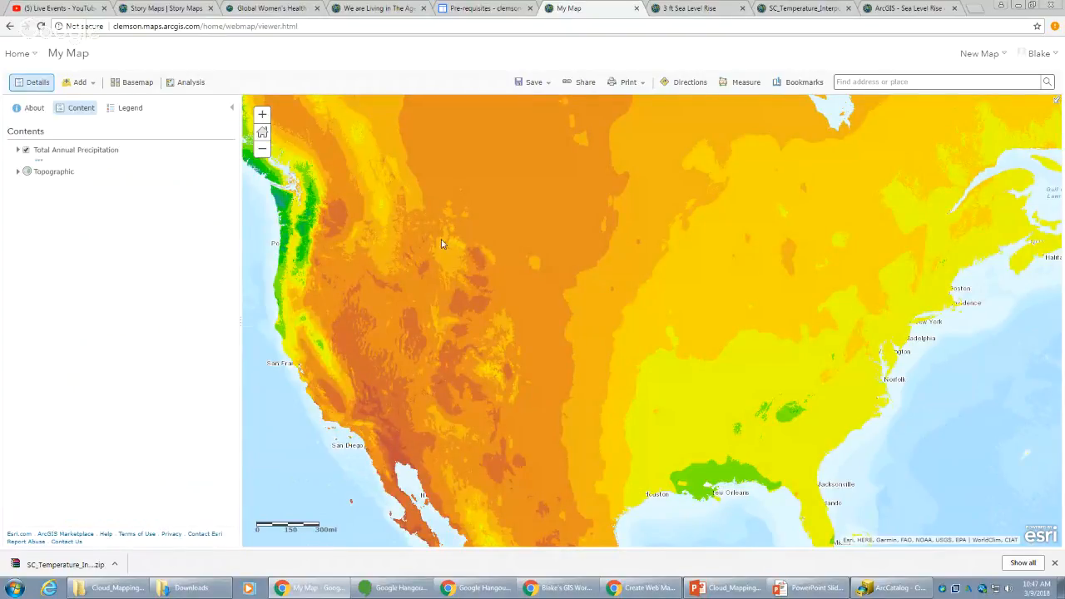
- Show the legend and zoom out to frame the Americas, Europe and Africa
click(125, 109)
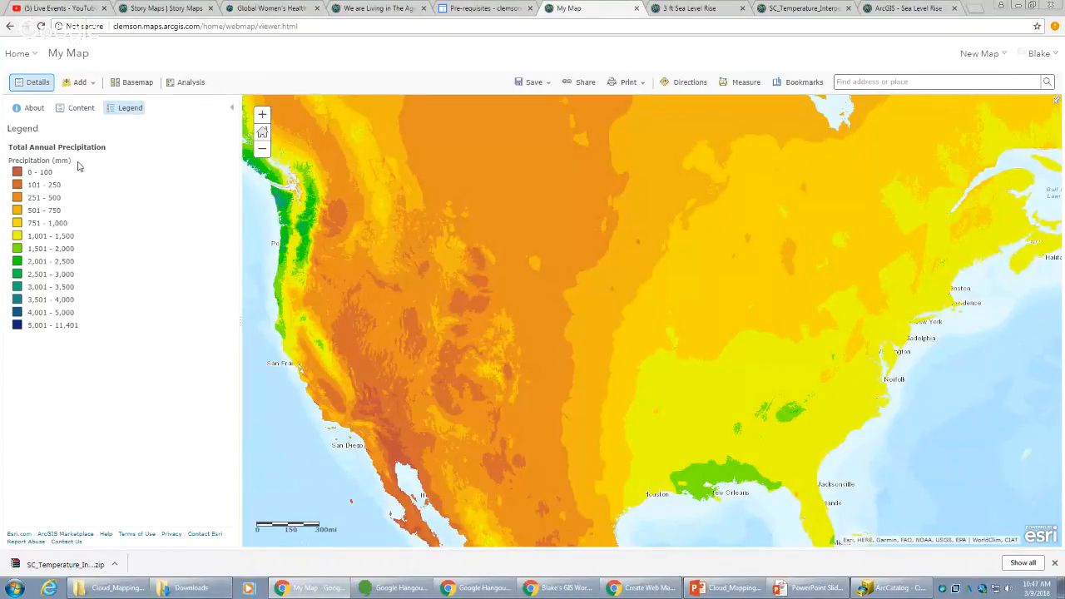
scroll(563, 258, down, 2)
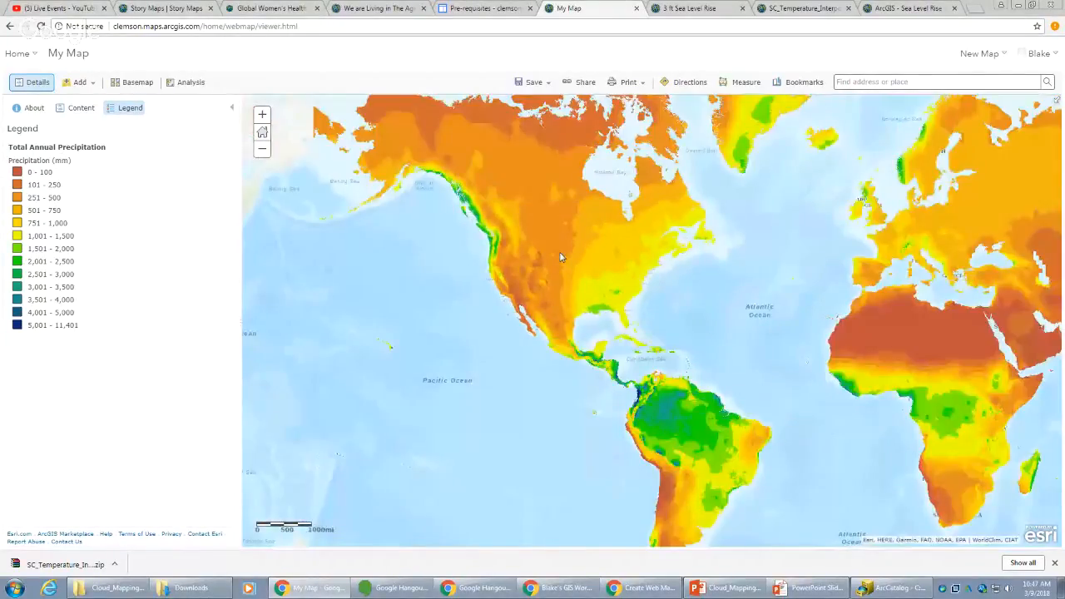
drag(741, 257, 627, 299)
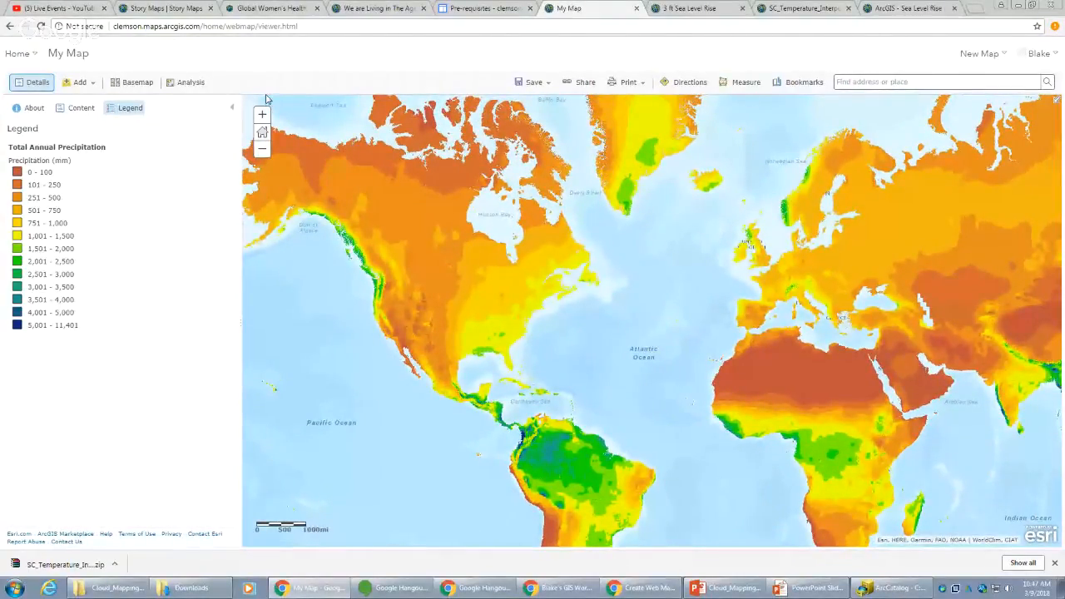
scroll(574, 241, down, 1)
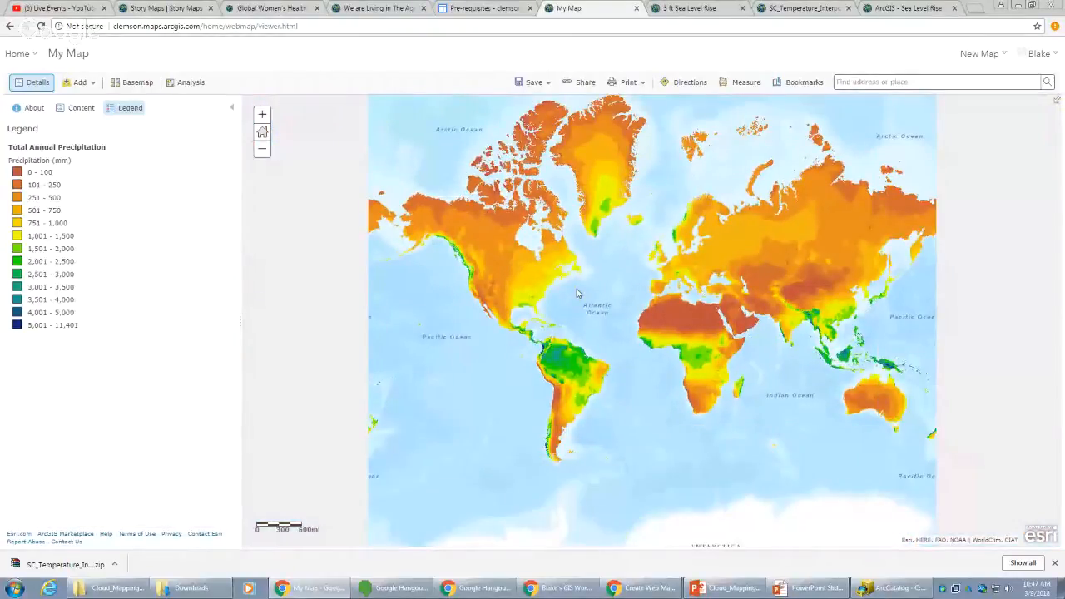
scroll(578, 293, up, 2)
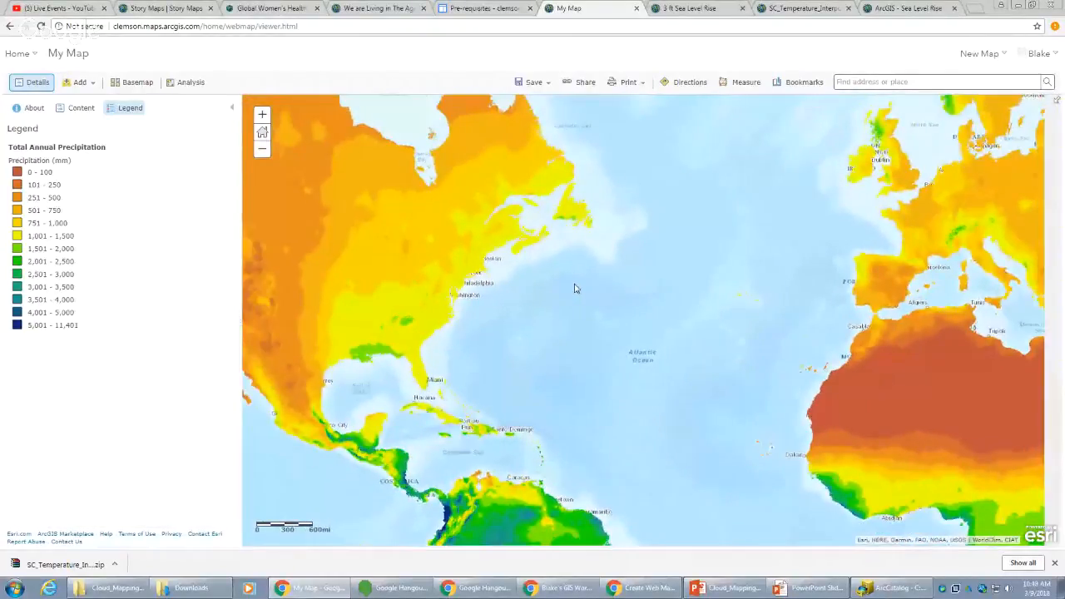
scroll(575, 289, down, 1)
drag(579, 303, 587, 299)
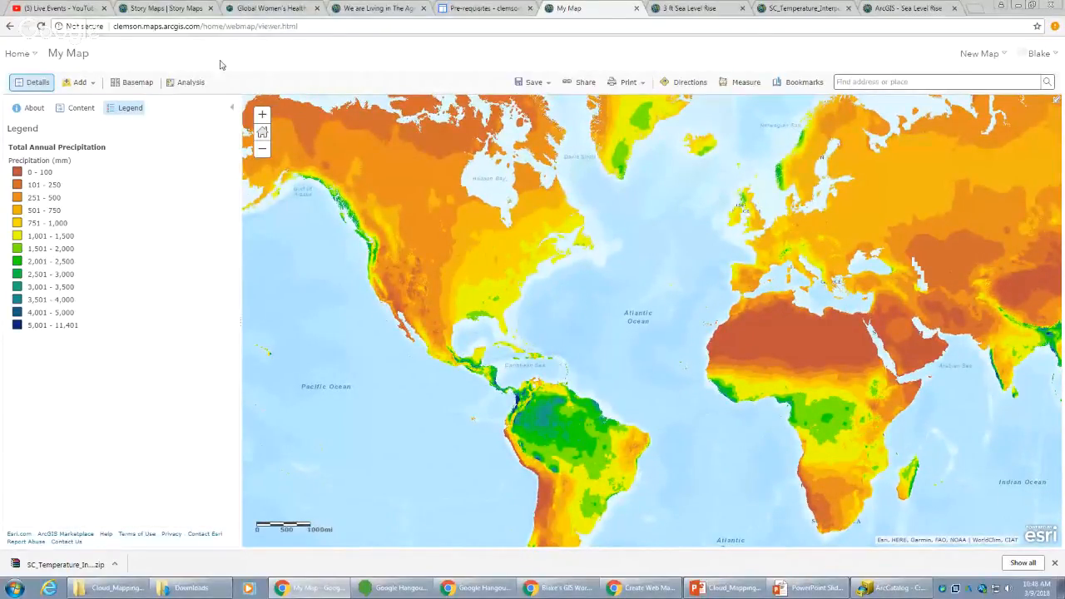
- Switch the basemap from Topographic to Oceans
click(131, 86)
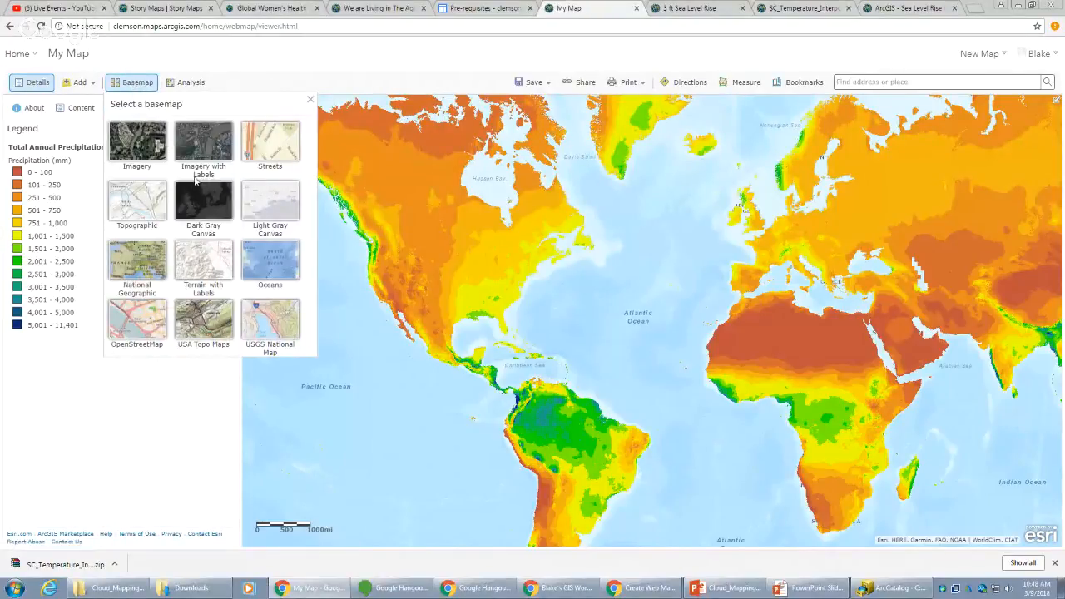
click(271, 267)
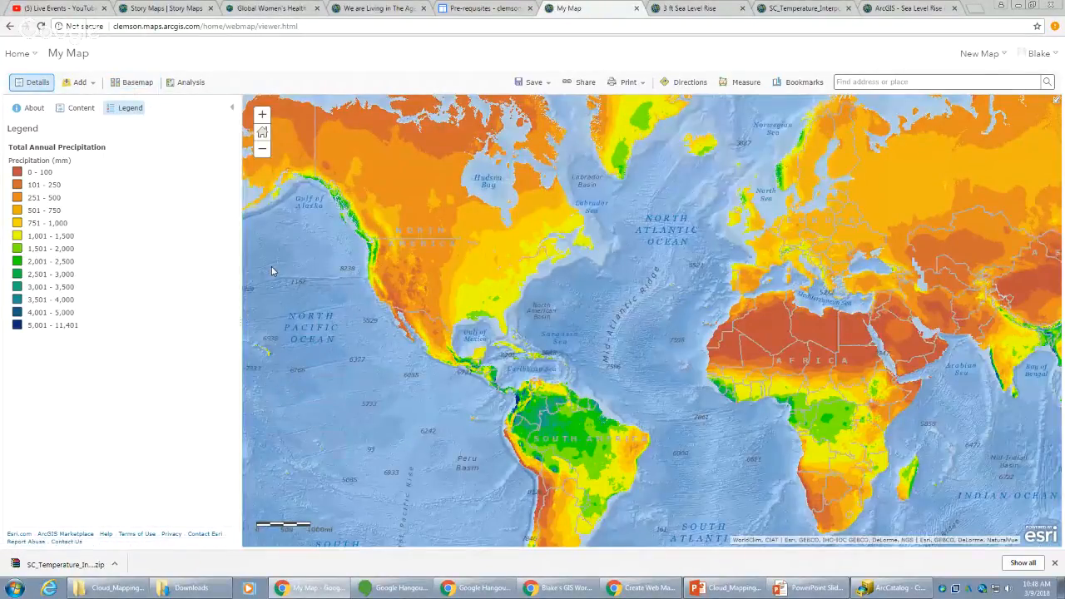
drag(670, 318, 675, 296)
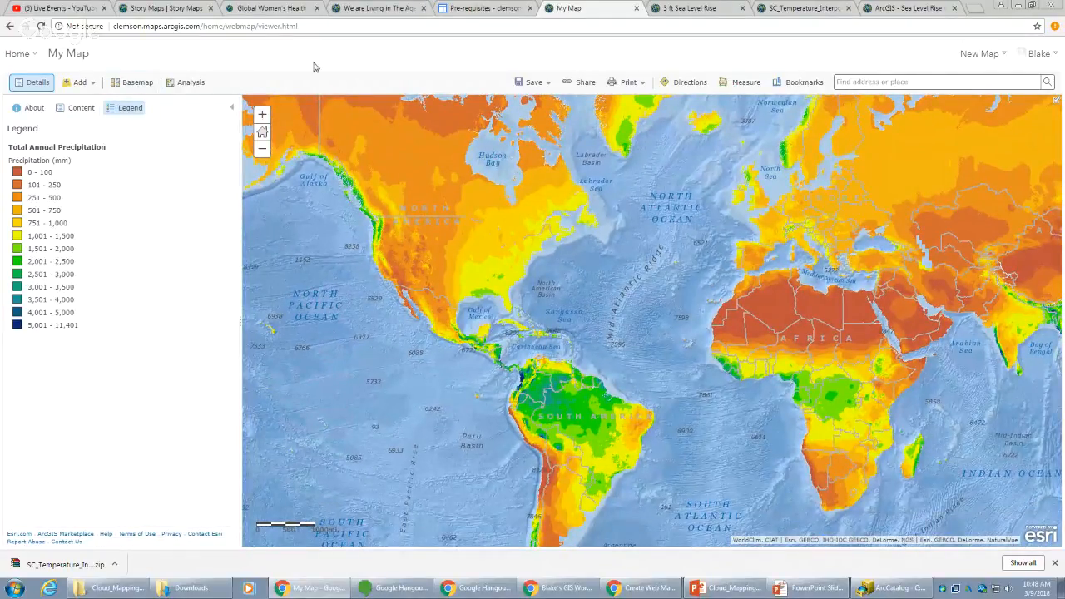
- Start saving the map with title 'Total Annual Precipitation' and tag 'precipitation'
click(535, 86)
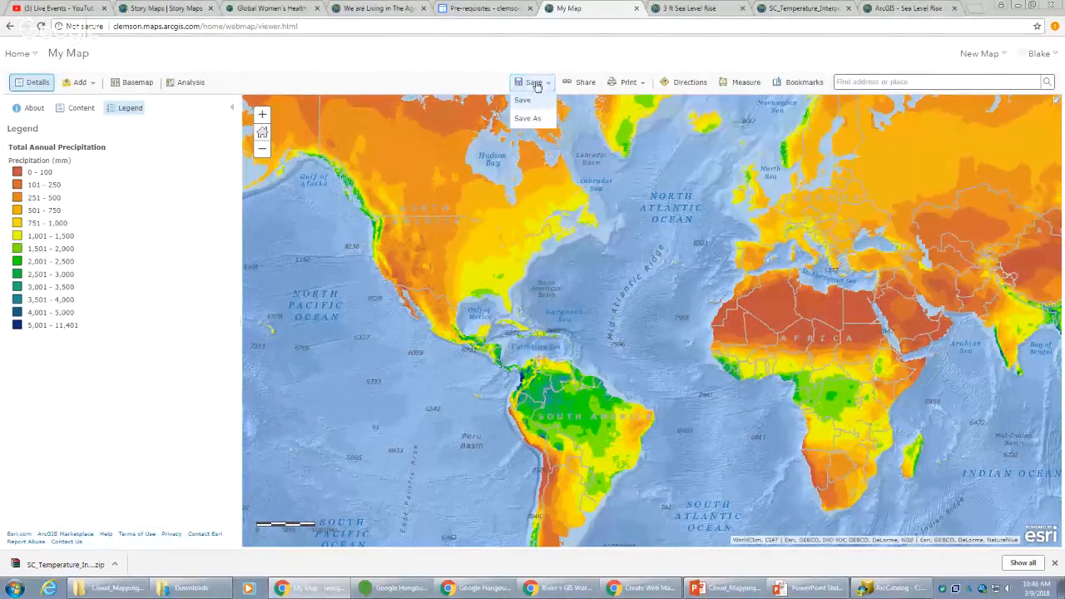
click(532, 104)
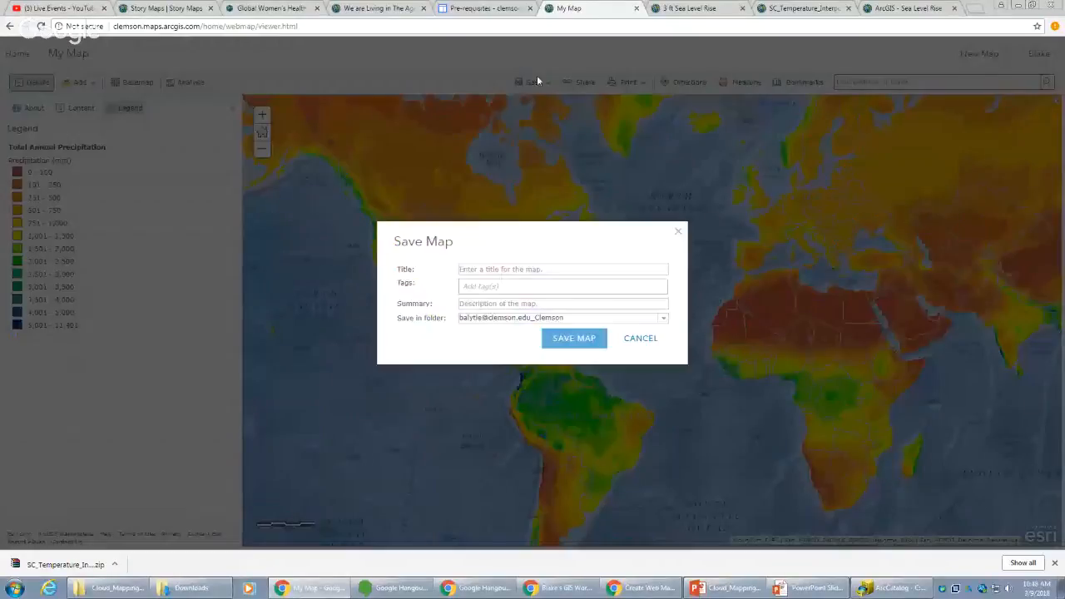
click(566, 270)
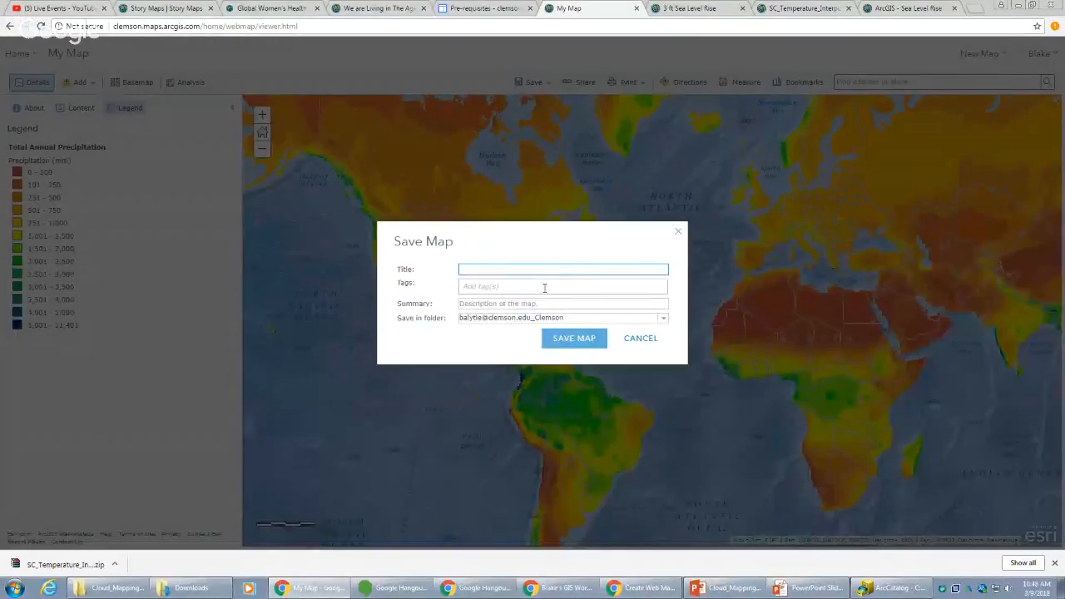
text(Total)
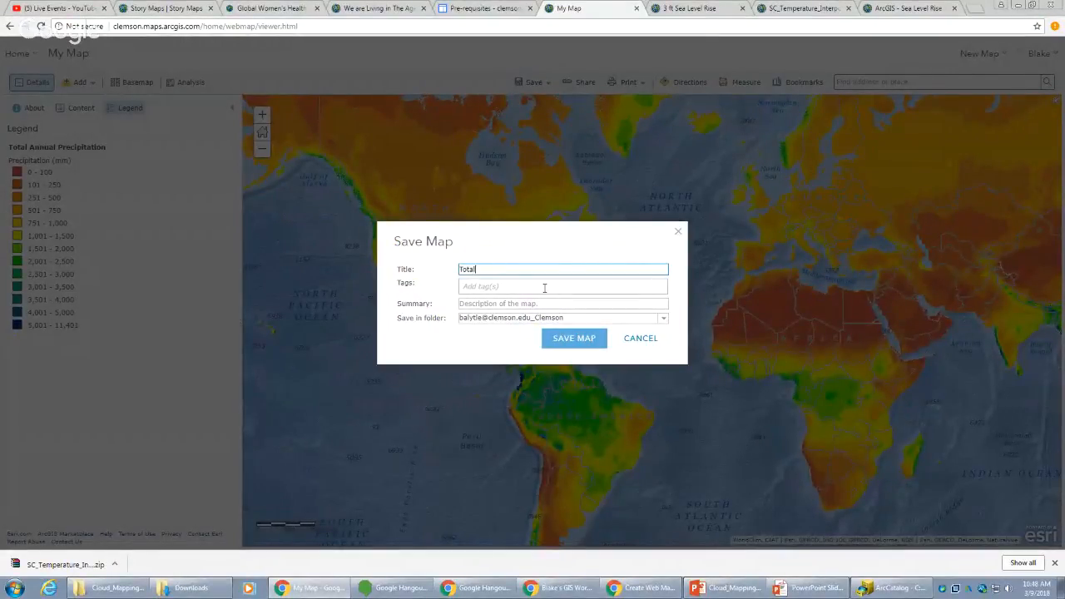
text( Annual Precipitation)
key(Tab)
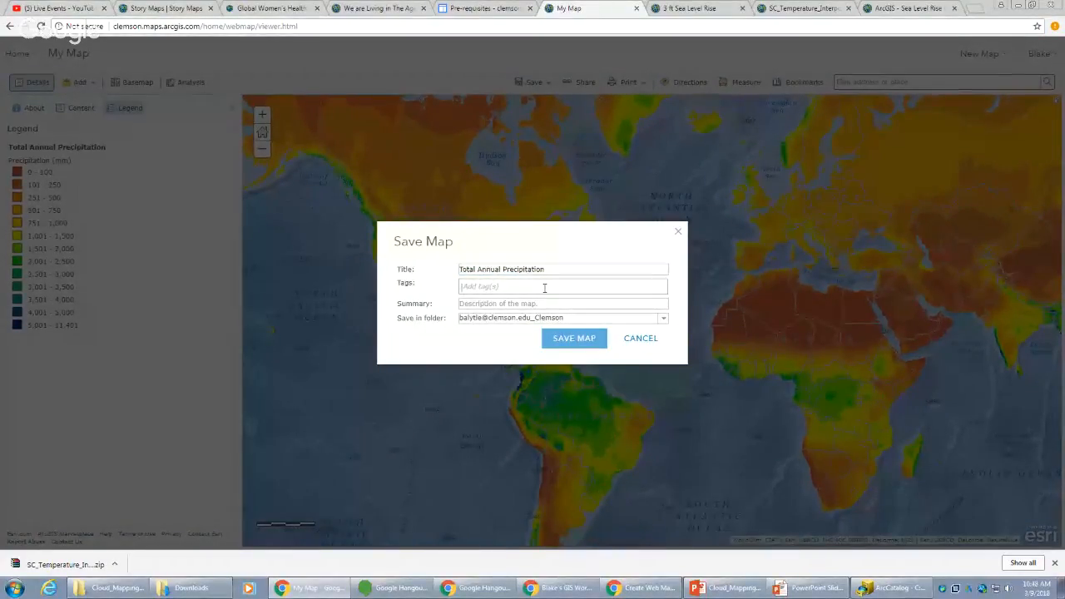
text(precipitation)
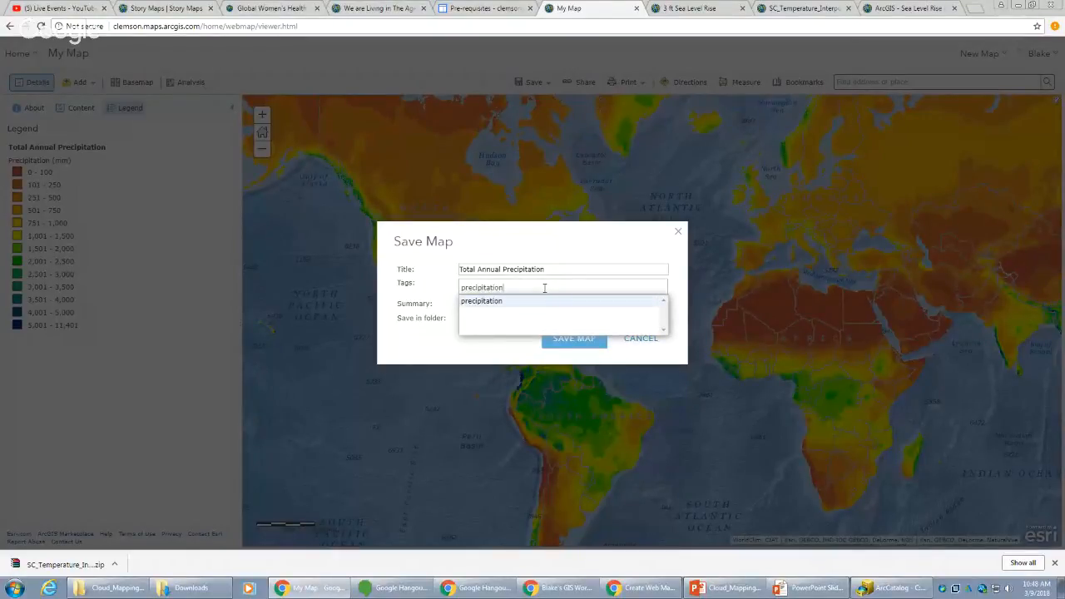
key(Return)
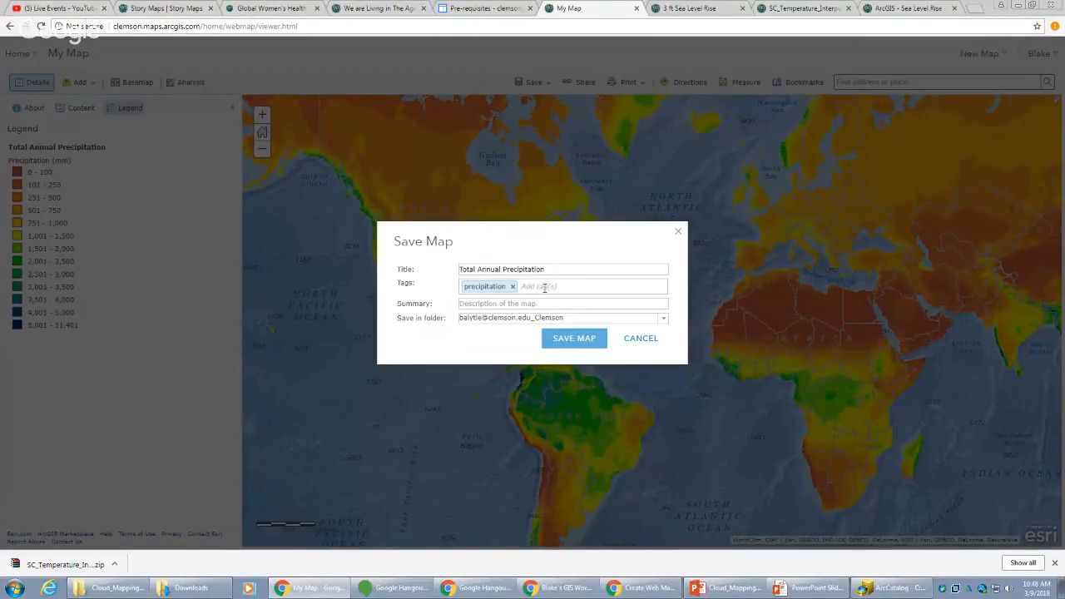
- Write a worldwide-precipitation summary, fix its typo, and append 'by BAL' to the title
click(541, 303)
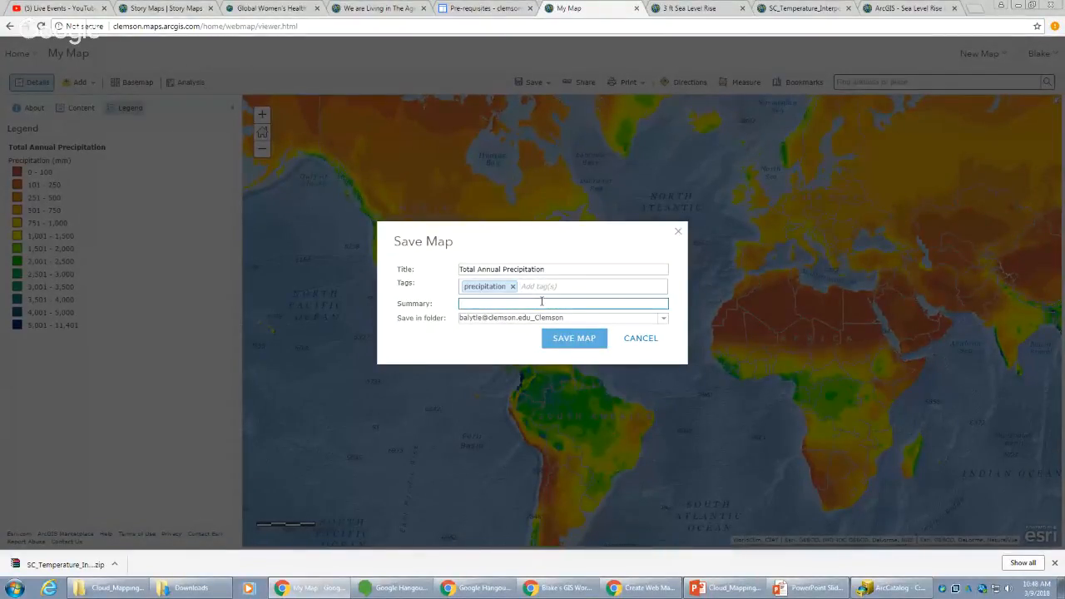
text(A web)
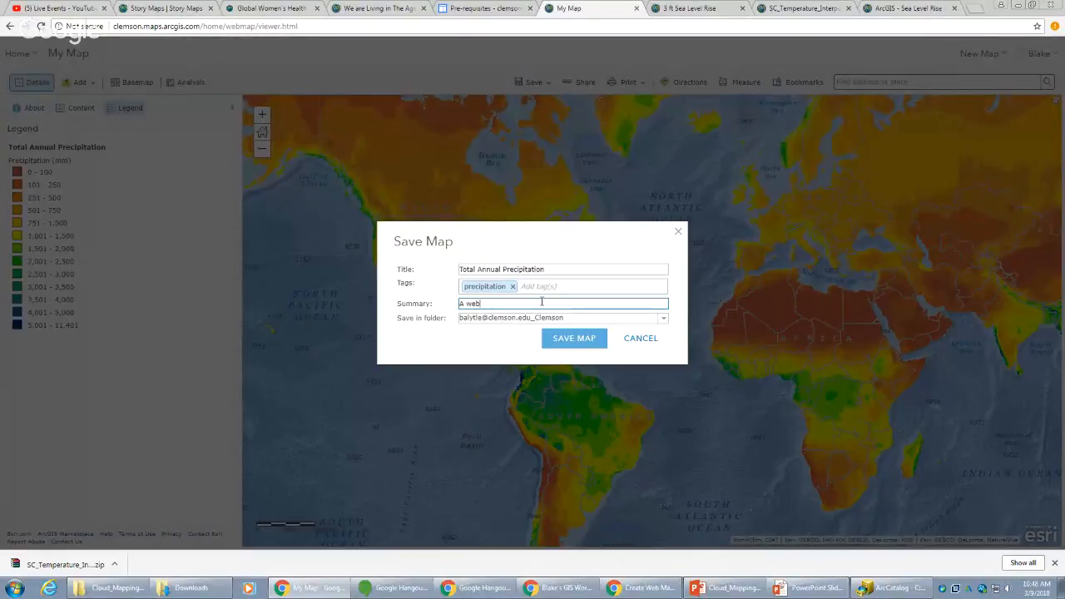
text( map showing precipitation)
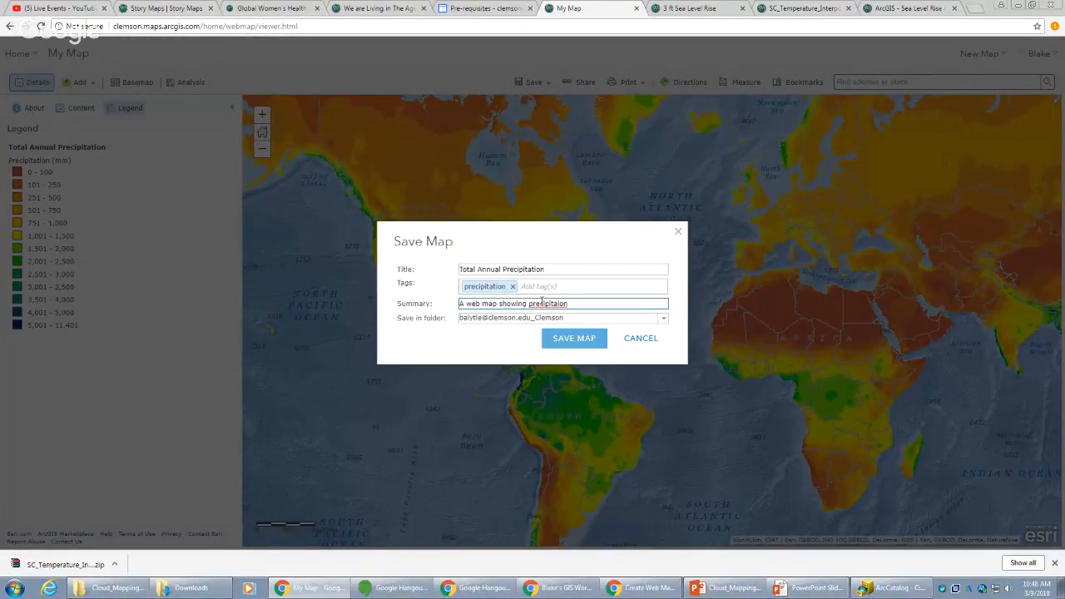
text( across the world.)
click(561, 304)
text(t)
click(609, 269)
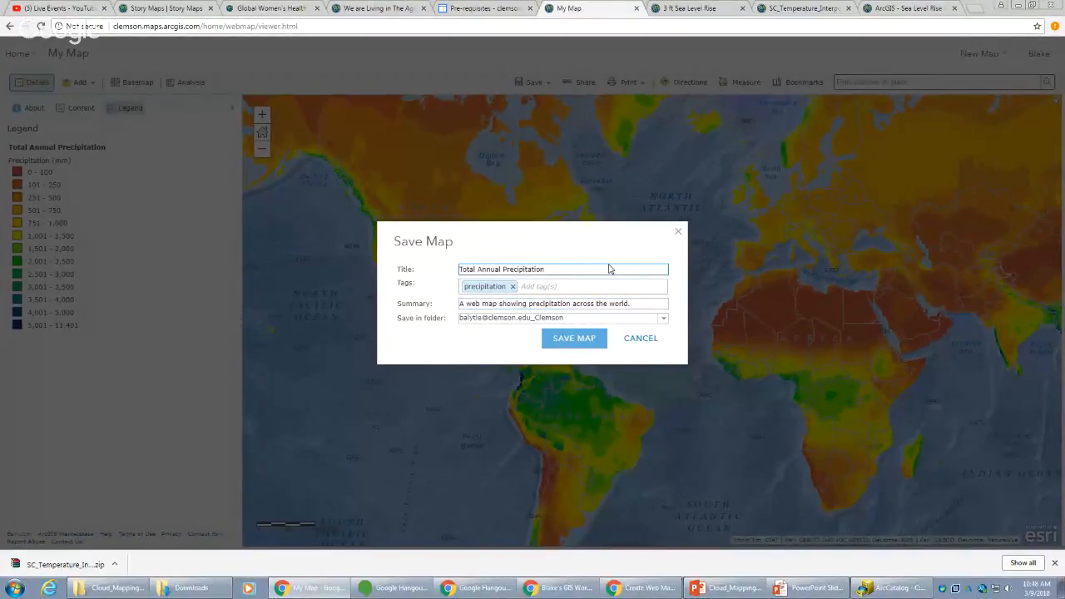
text(by BAL)
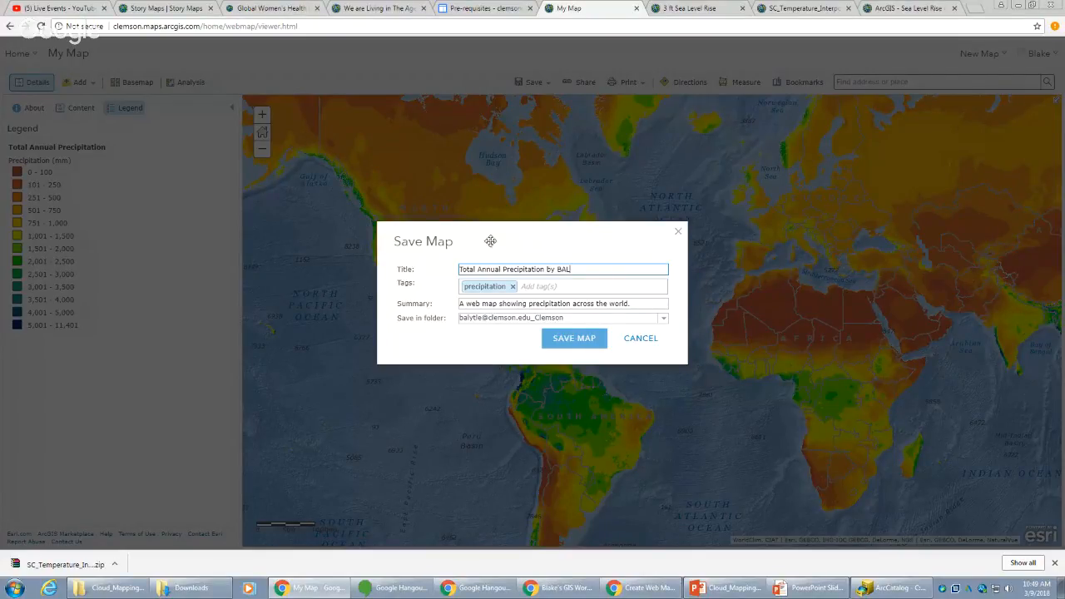
click(526, 347)
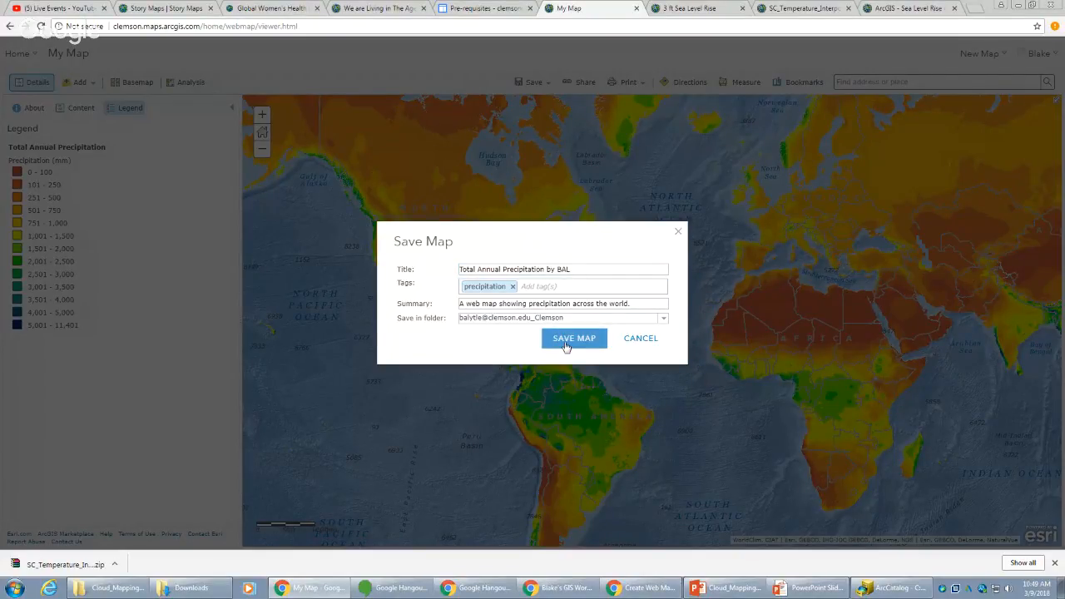
- Save the map, then dock the World Bank CO2 emissions window as a browser tab
click(566, 343)
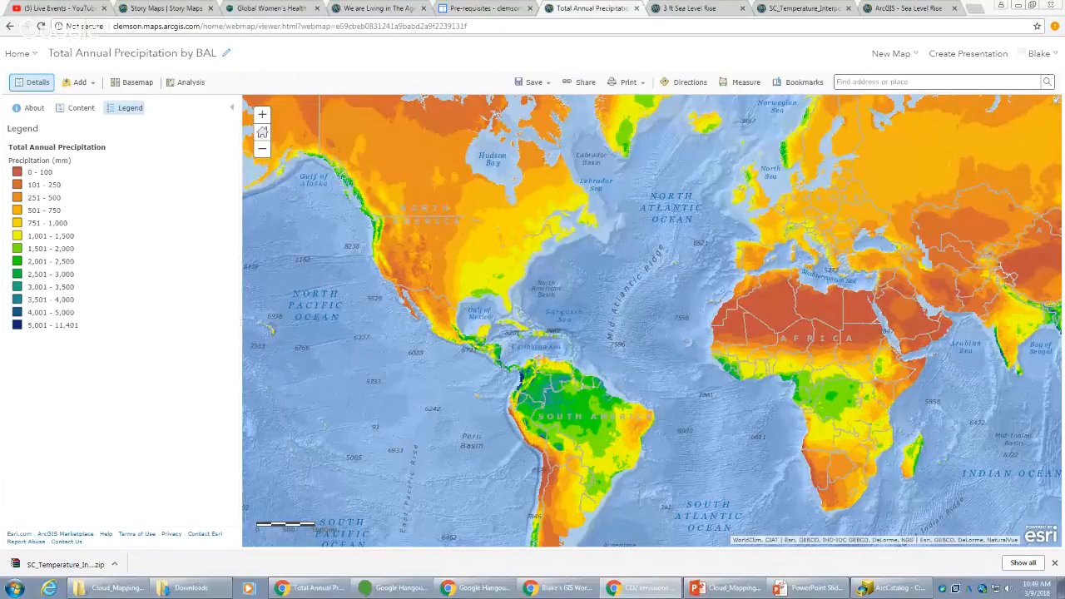
drag(1064, 60, 965, 8)
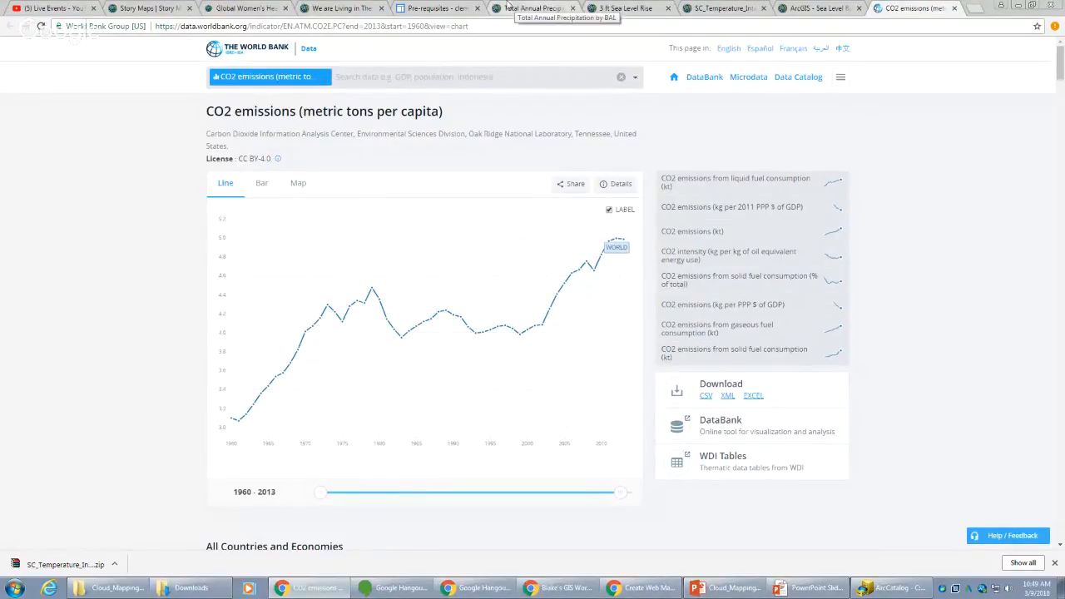
- Return to the Total Annual Precipitation by BAL tab, then bring up the Cloud_Mapping_BAL folder
click(537, 8)
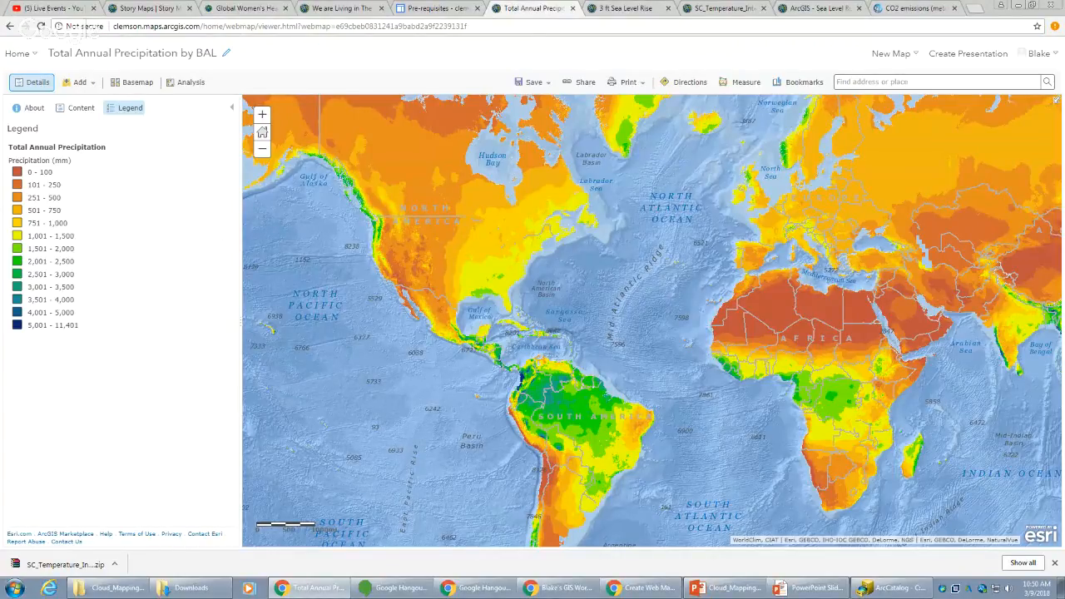
click(113, 587)
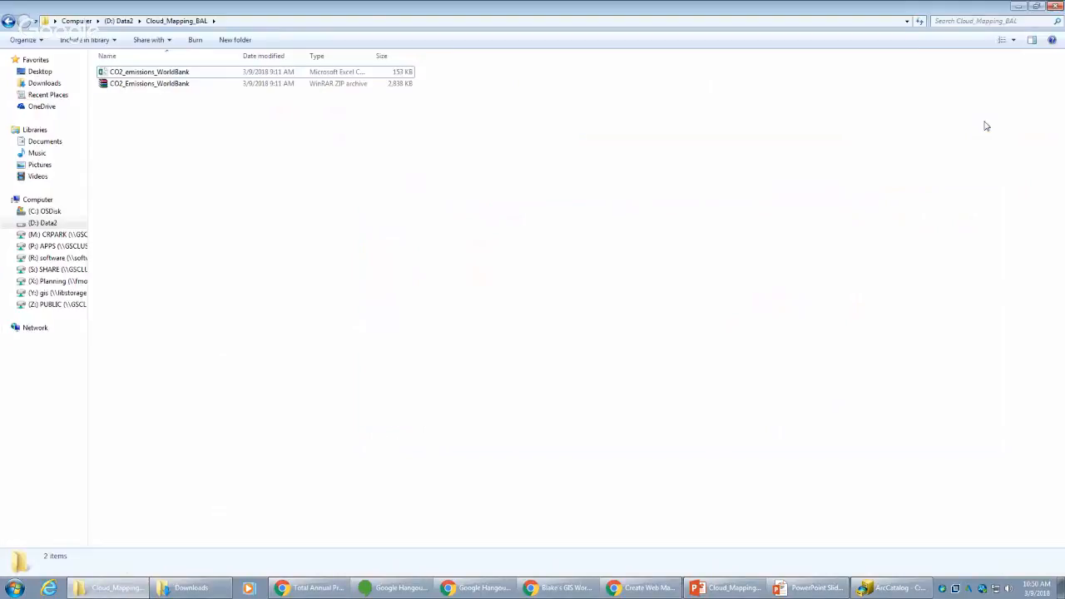
- Maximize the Cloud_Mapping_BAL window and open CO2_emissions_WorldBank.csv in Excel
click(981, 123)
drag(373, 52, 393, 53)
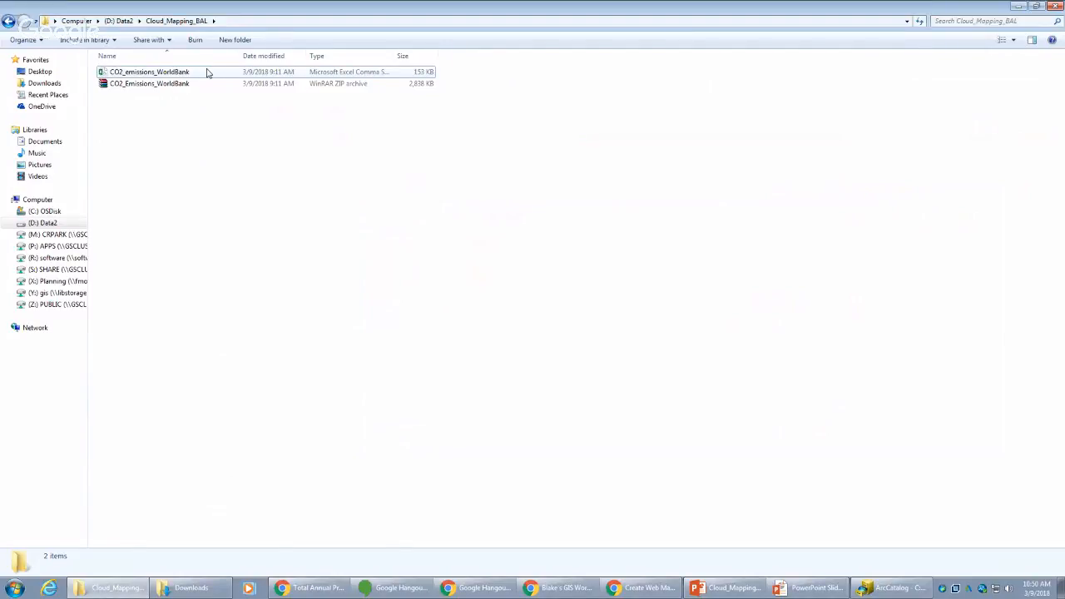
double_click(207, 73)
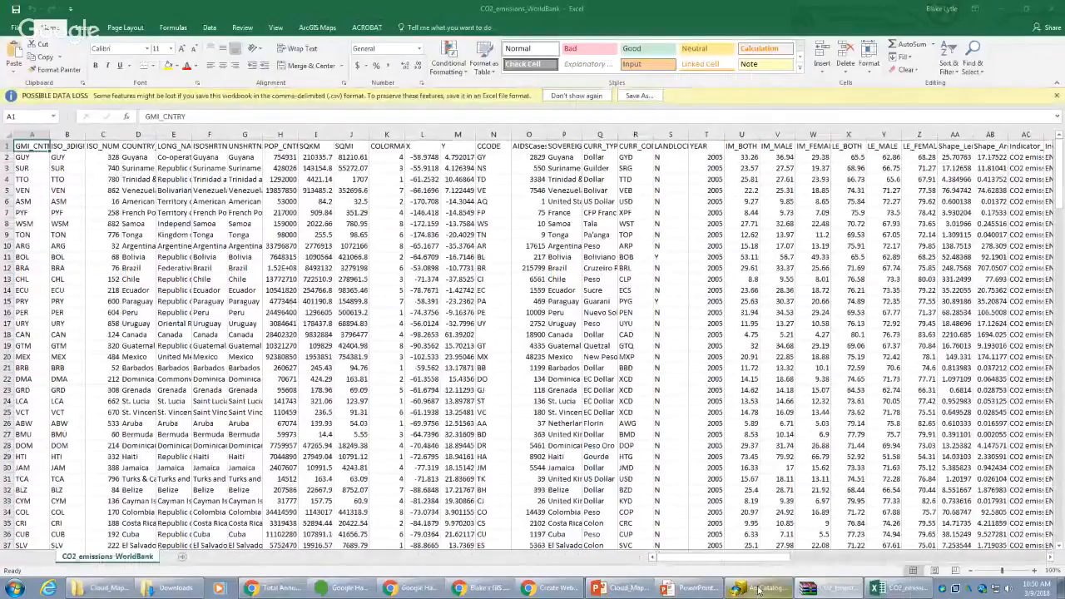
- Inspect the CO2 emissions zip archive's shapefile parts, including the projection file
click(808, 589)
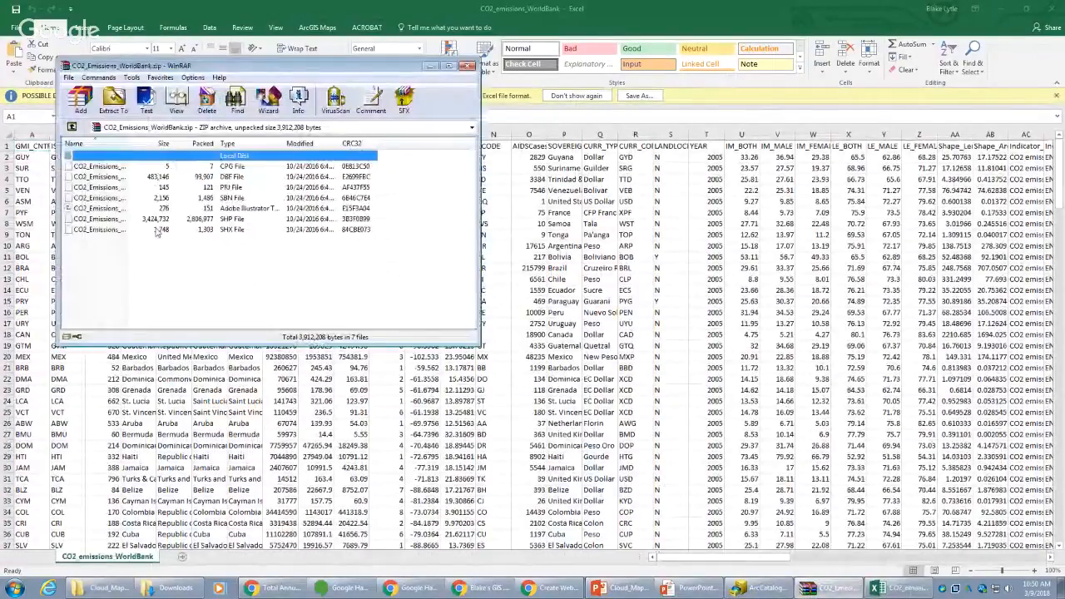
drag(126, 146, 224, 147)
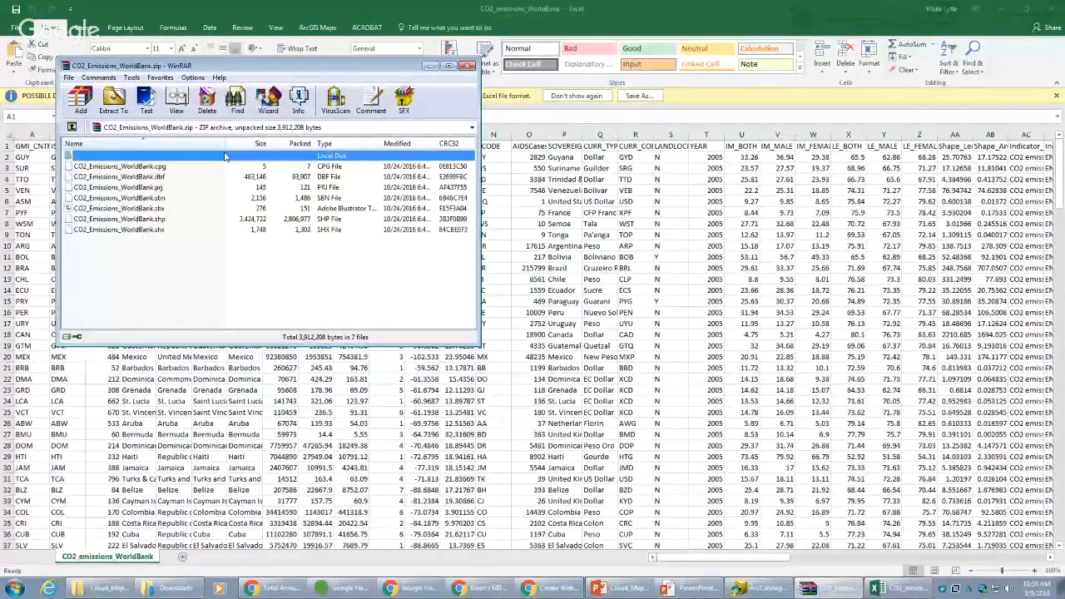
click(167, 187)
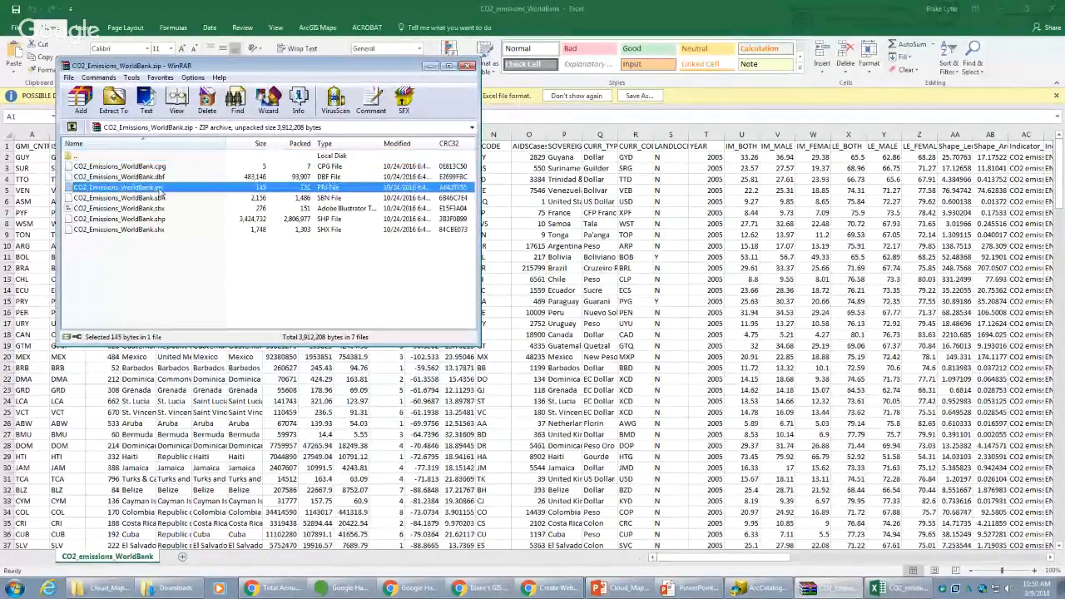
click(159, 263)
click(468, 66)
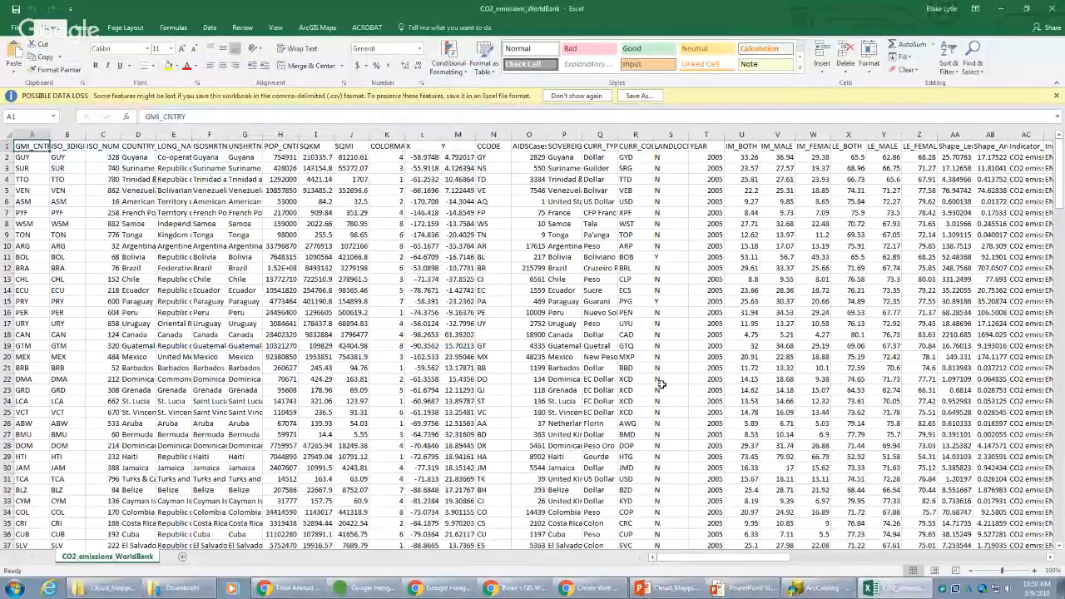
- Review the spreadsheet's column headers and values, then close it without saving
key(Right)
key(Right)
key(Right)
key(Right)
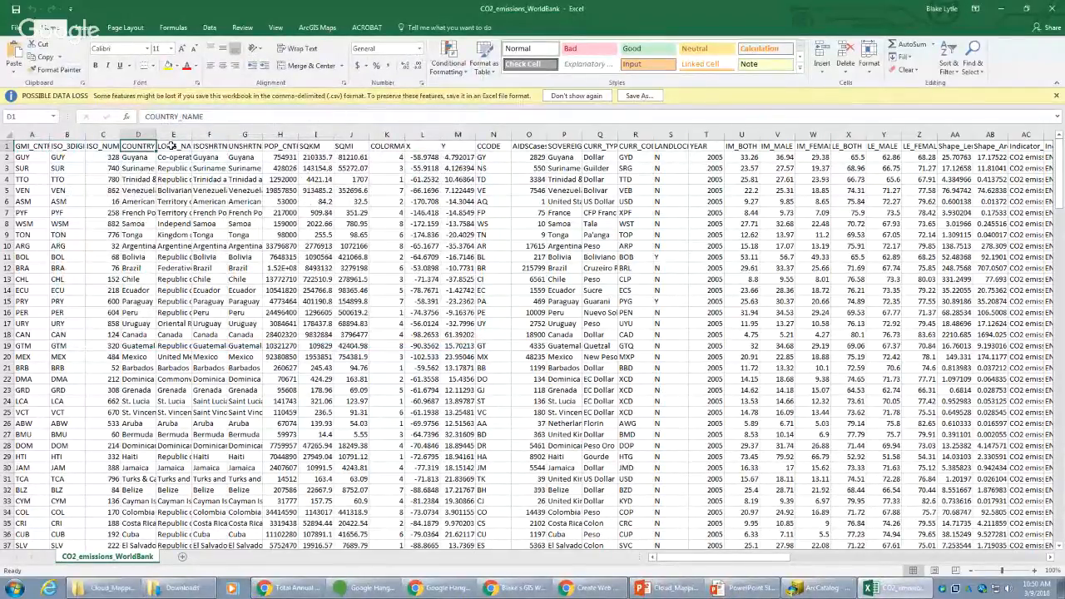
click(238, 143)
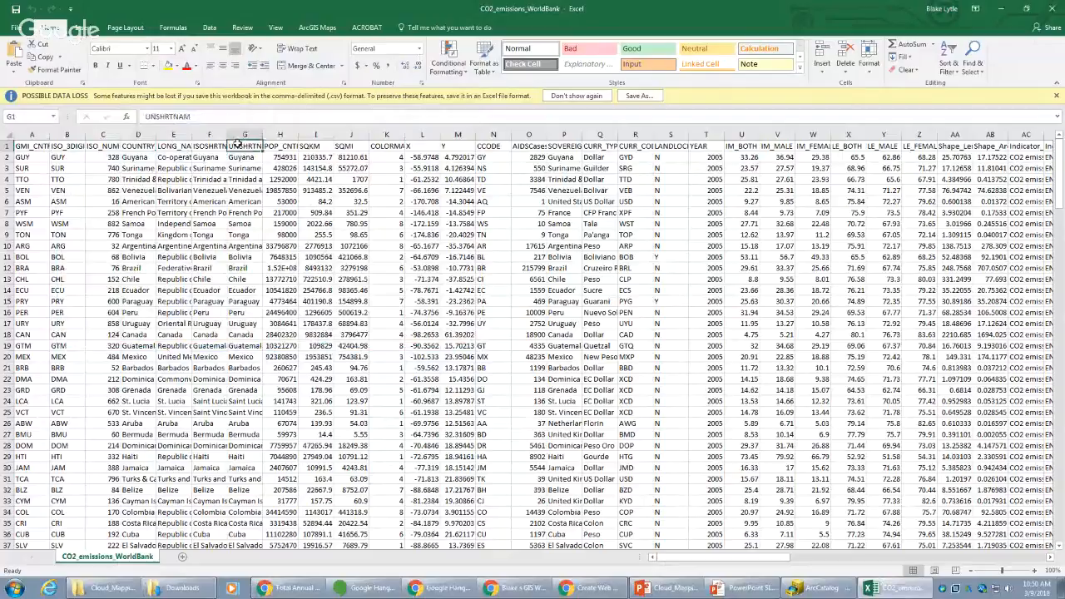
click(337, 144)
drag(692, 559, 968, 568)
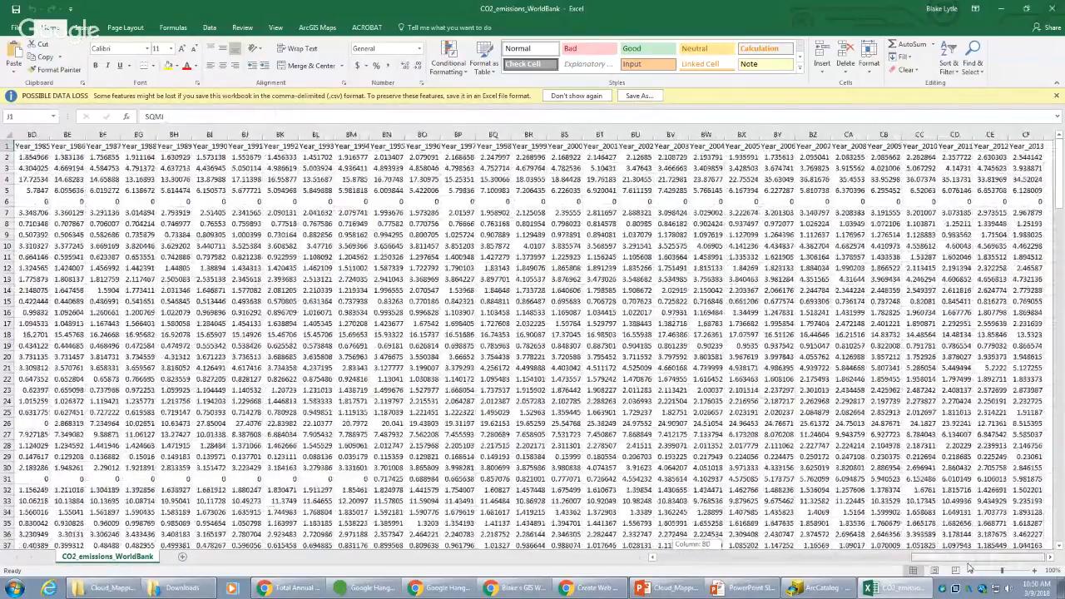
click(671, 179)
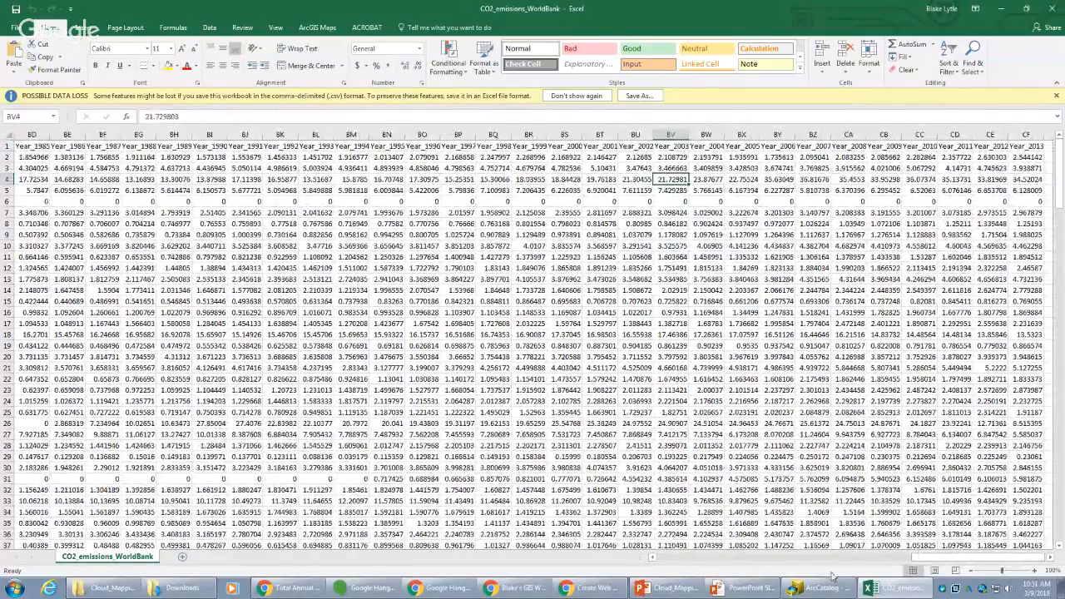
drag(924, 559, 695, 569)
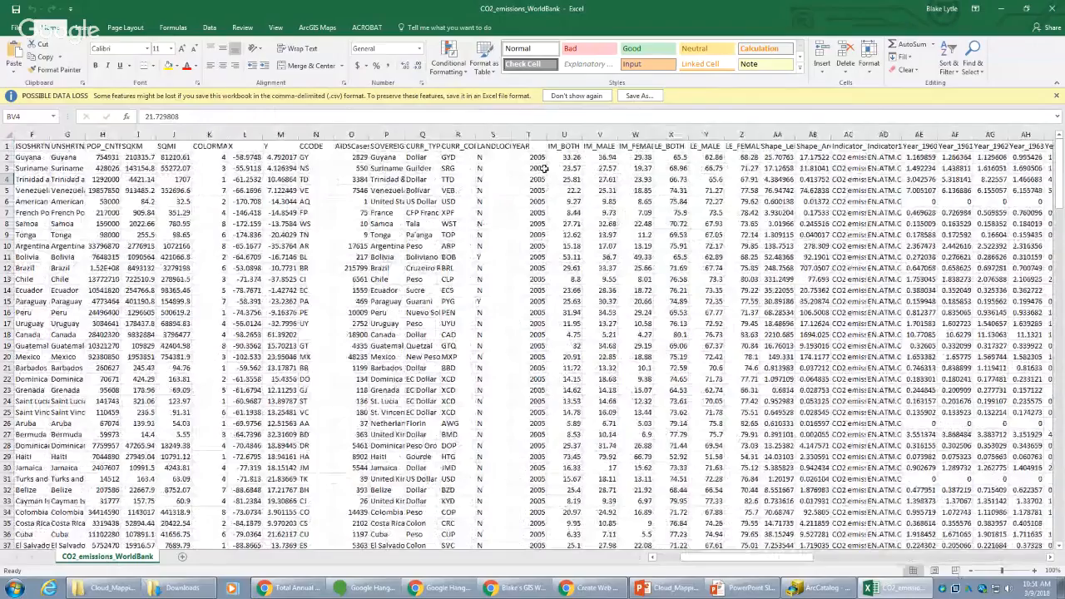
click(1049, 10)
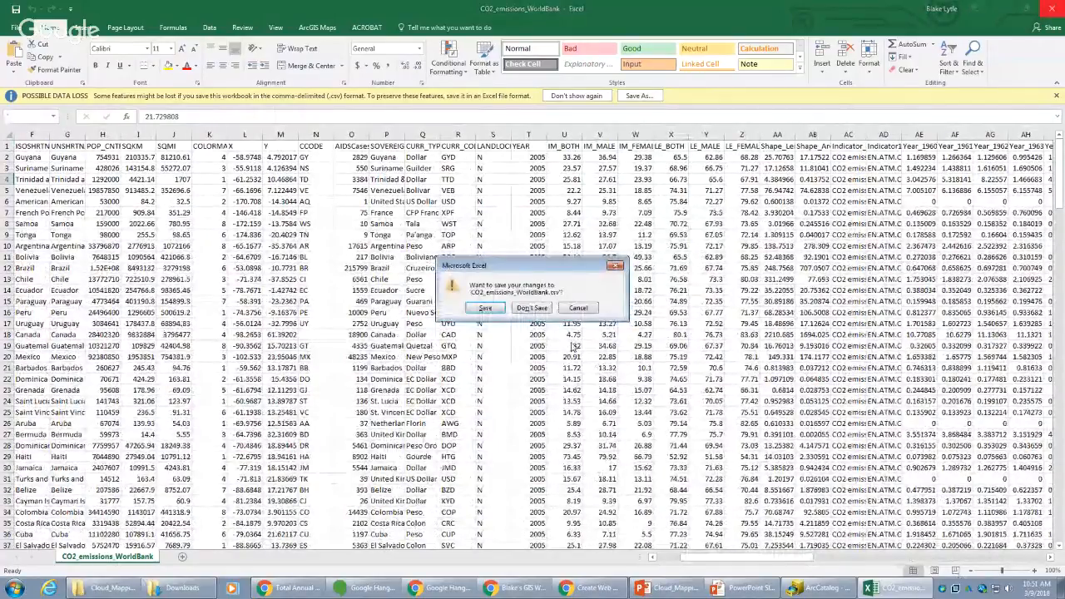
click(545, 308)
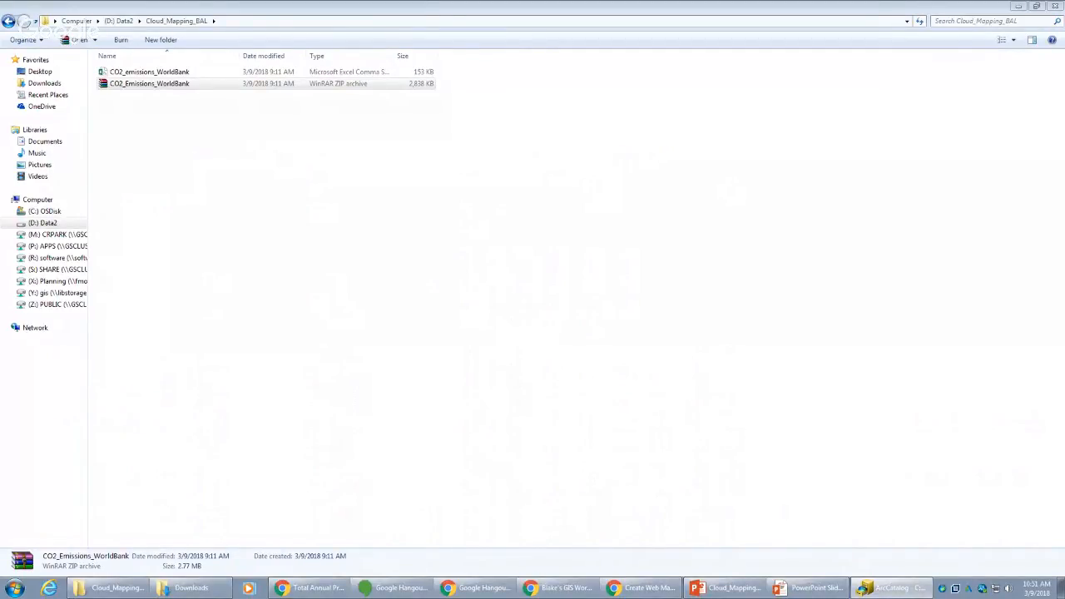
- Add an ArcCatalog folder connection to D:\Cloud_Mapping_BAL
drag(1064, 6, 710, 14)
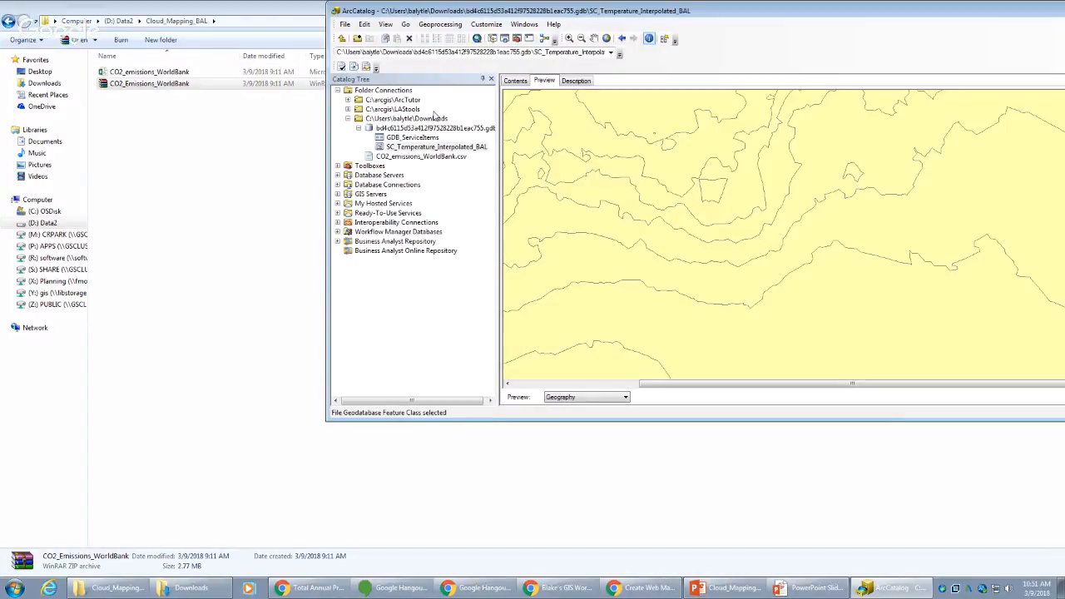
click(383, 90)
right_click(383, 90)
click(408, 101)
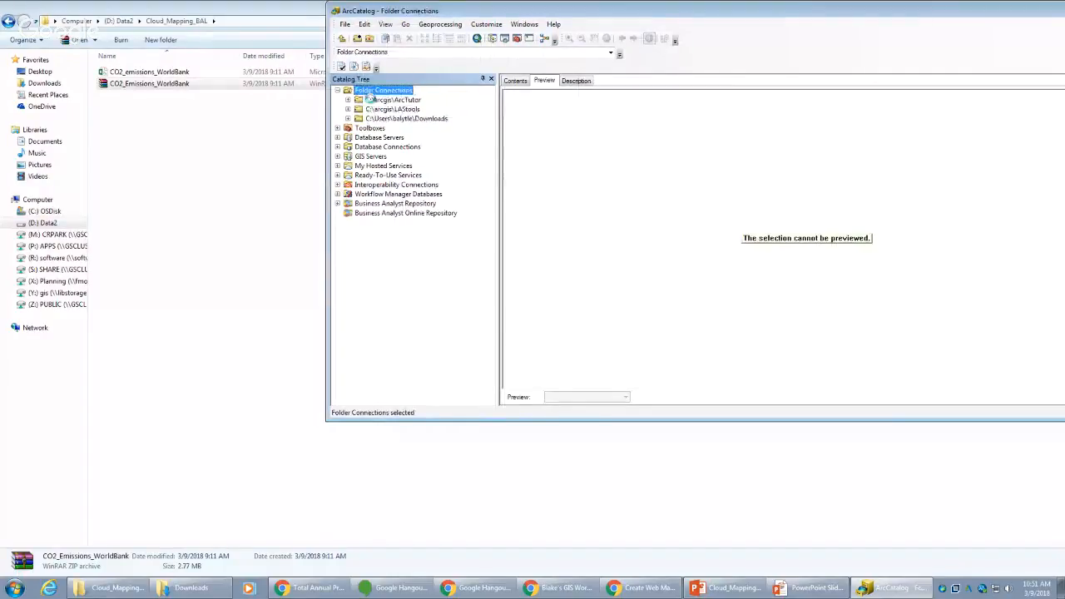
click(460, 288)
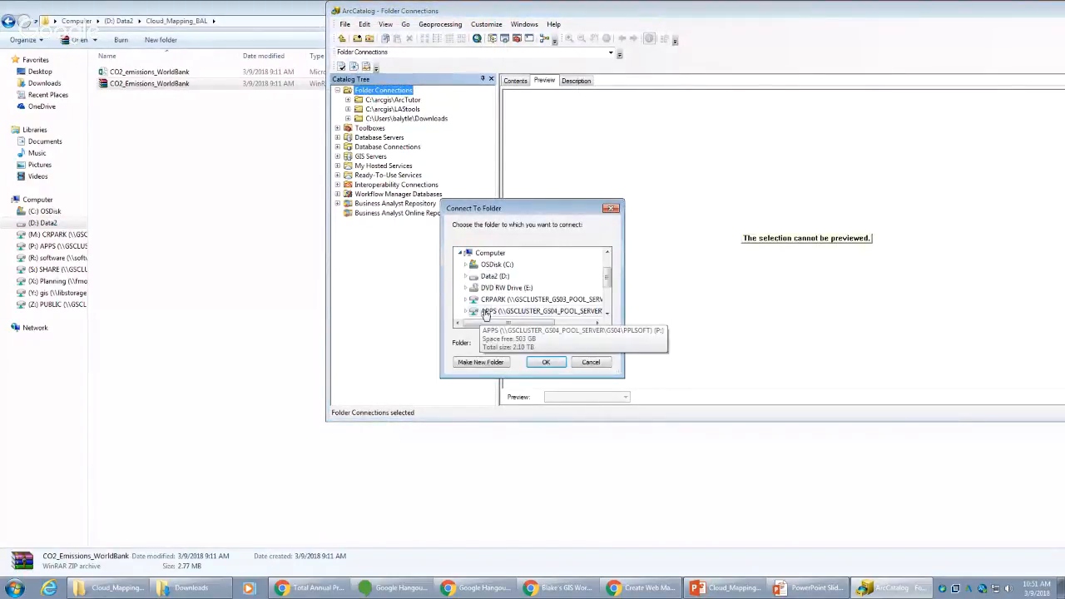
click(489, 279)
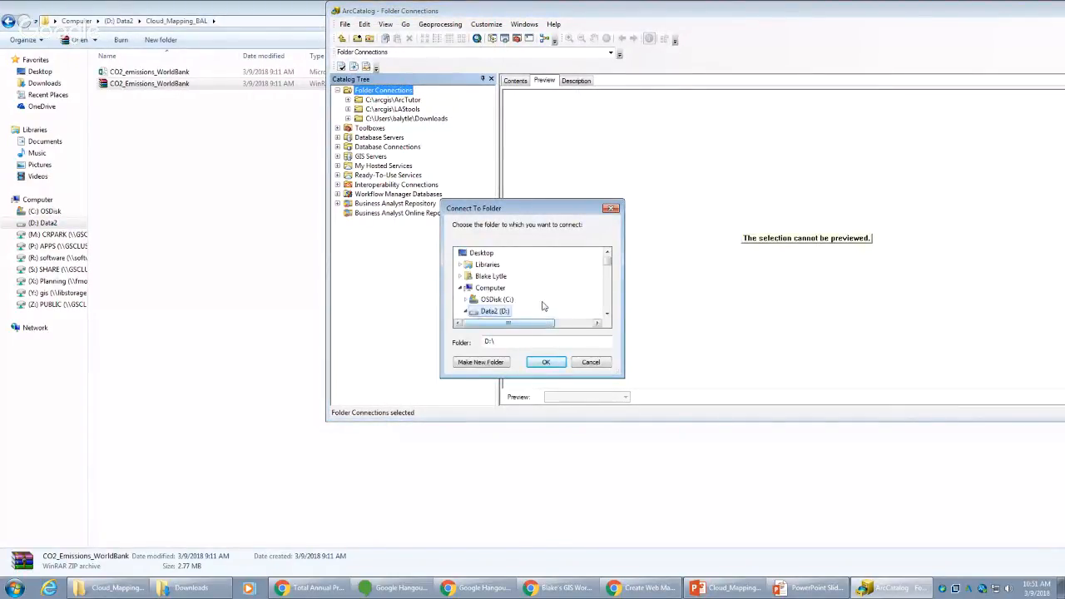
scroll(545, 305, down, 2)
scroll(583, 287, down, 5)
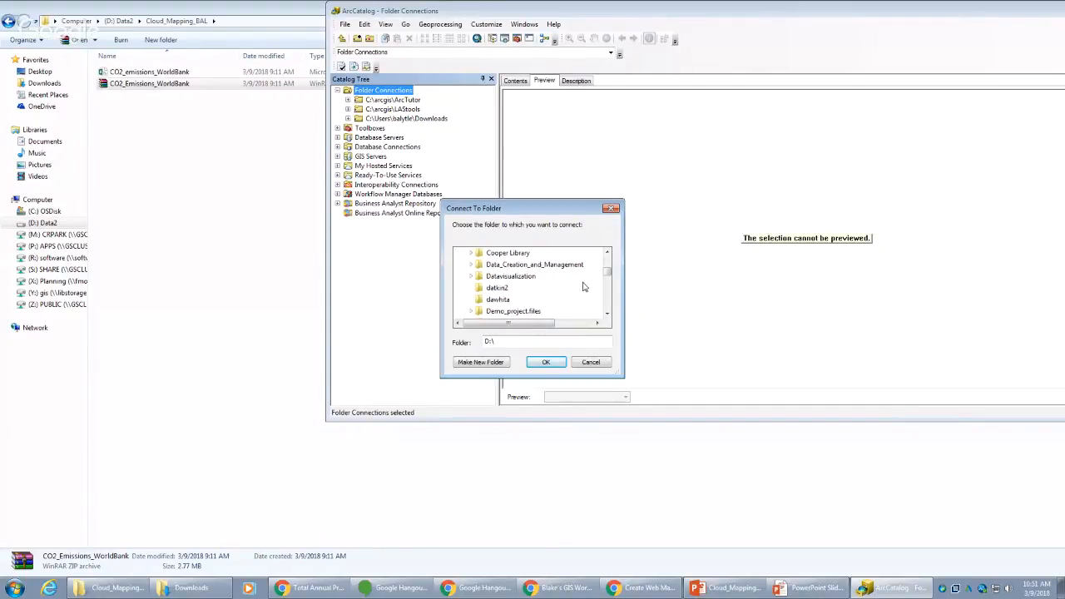
scroll(572, 281, up, 5)
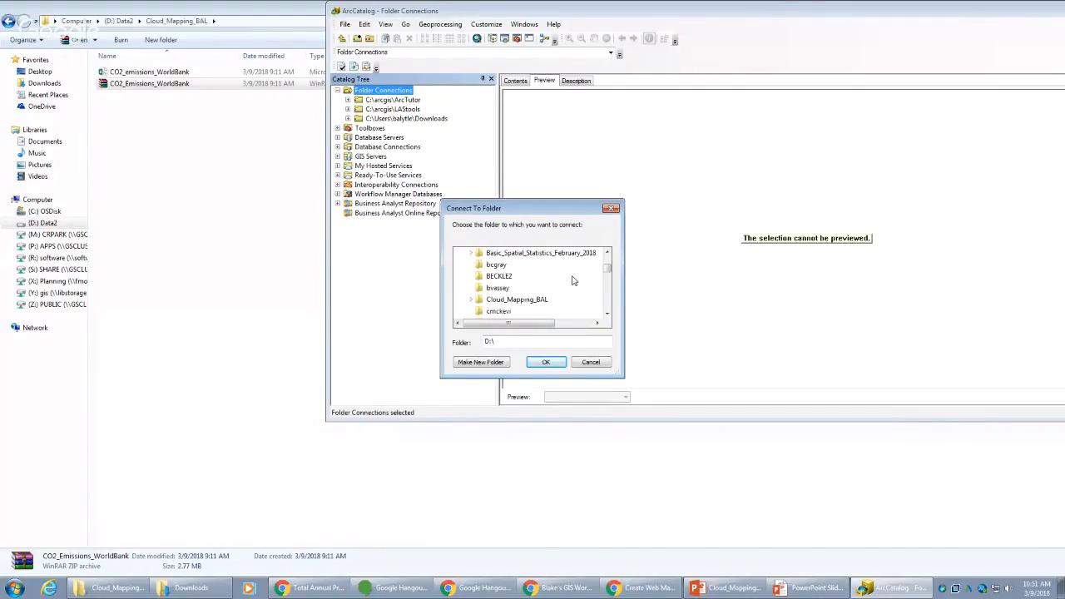
click(542, 298)
click(556, 361)
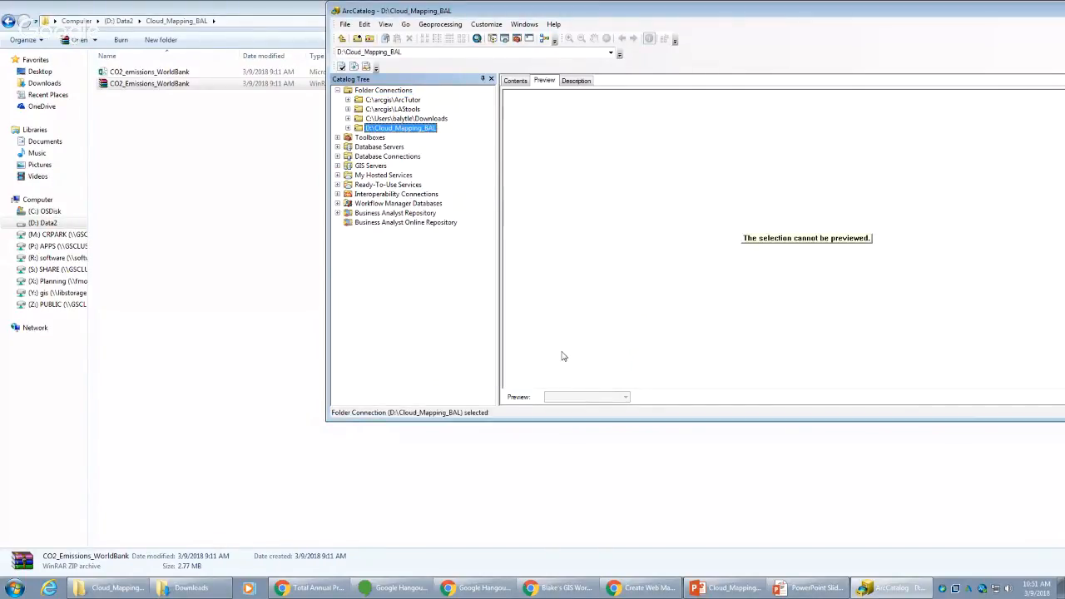
- Bring the Cloud_Mapping_BAL Explorer window back to the front
click(129, 592)
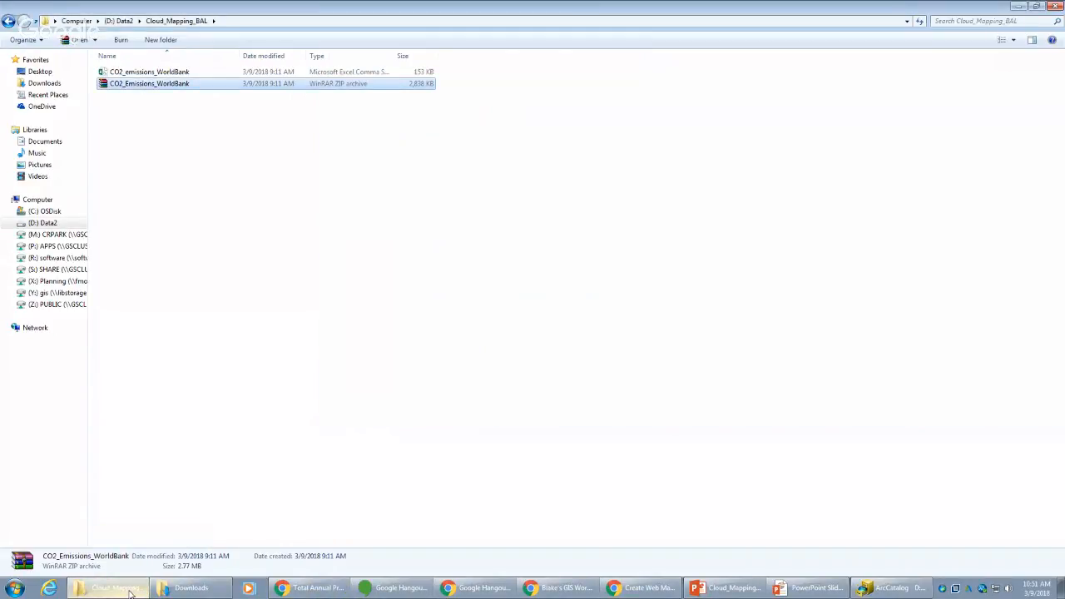
click(129, 592)
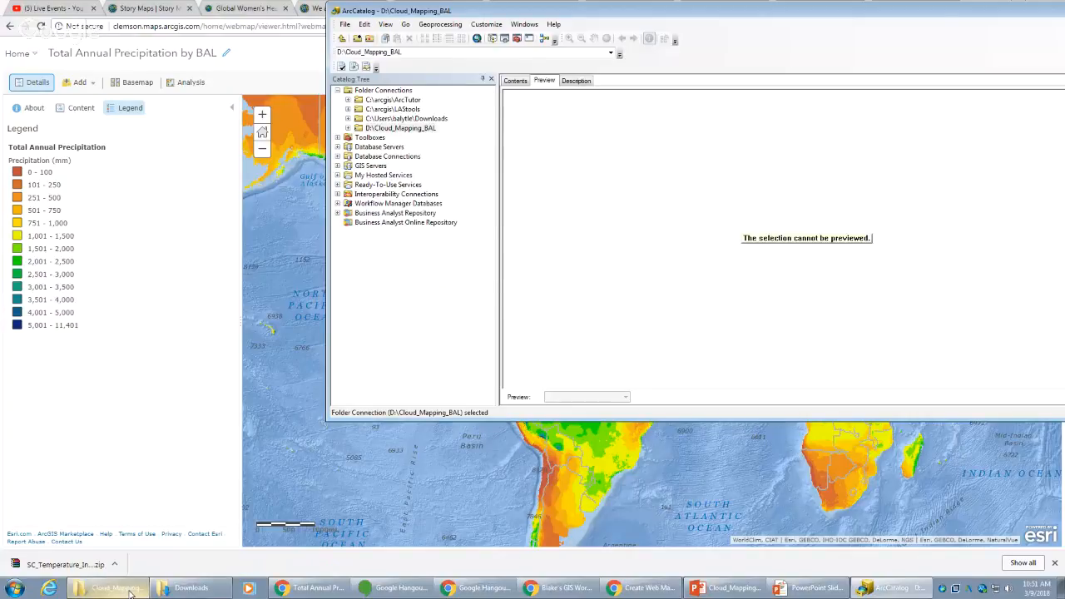
click(129, 593)
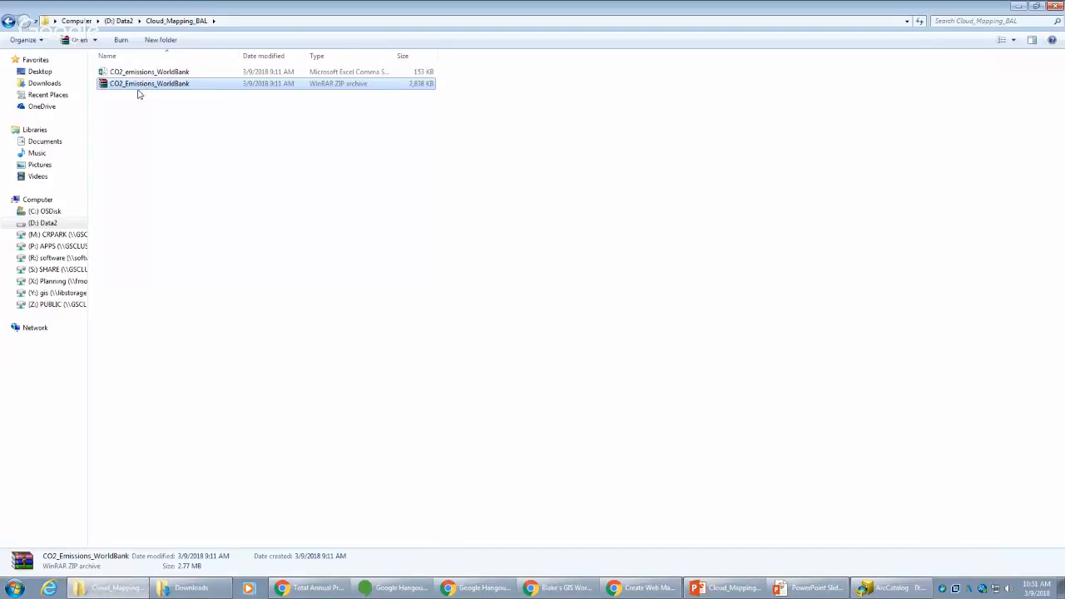
- Extract the CO2_Emissions_WorldBank zip into Cloud_Mapping_BAL, then minimize Explorer
right_click(258, 92)
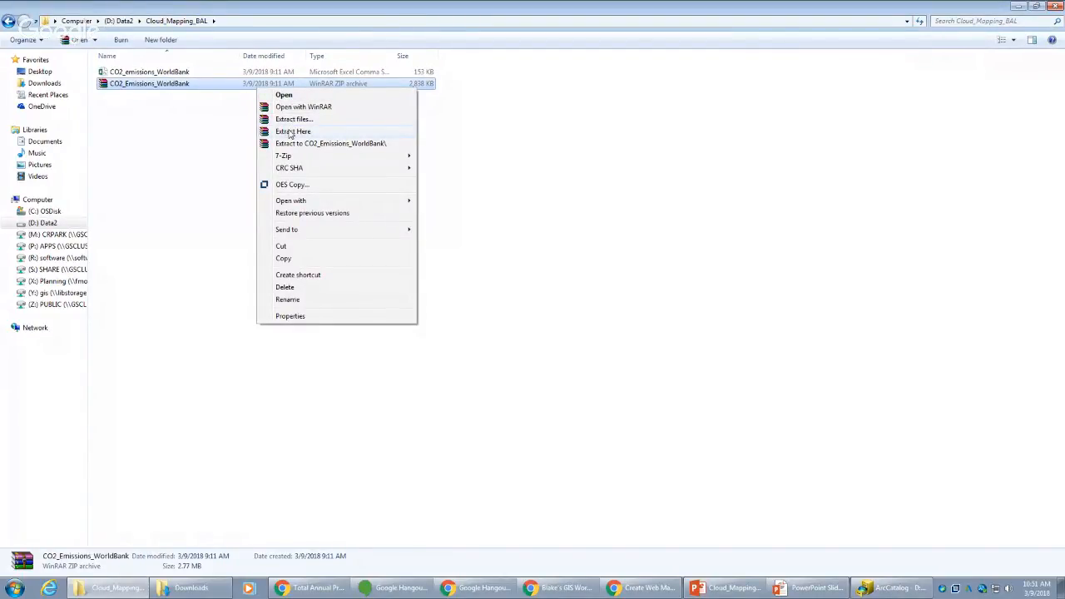
click(291, 133)
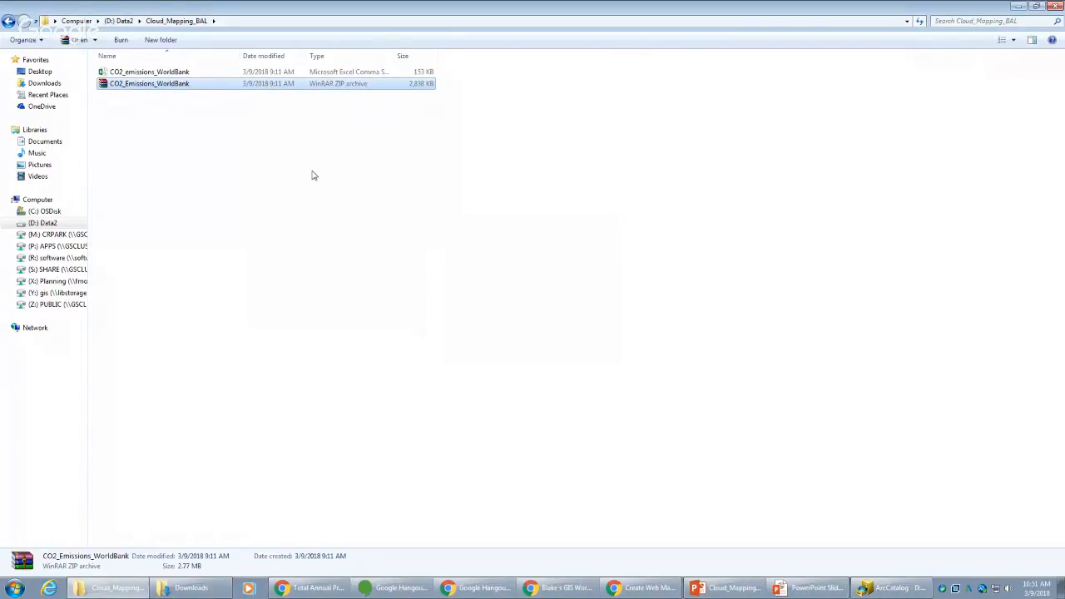
click(357, 271)
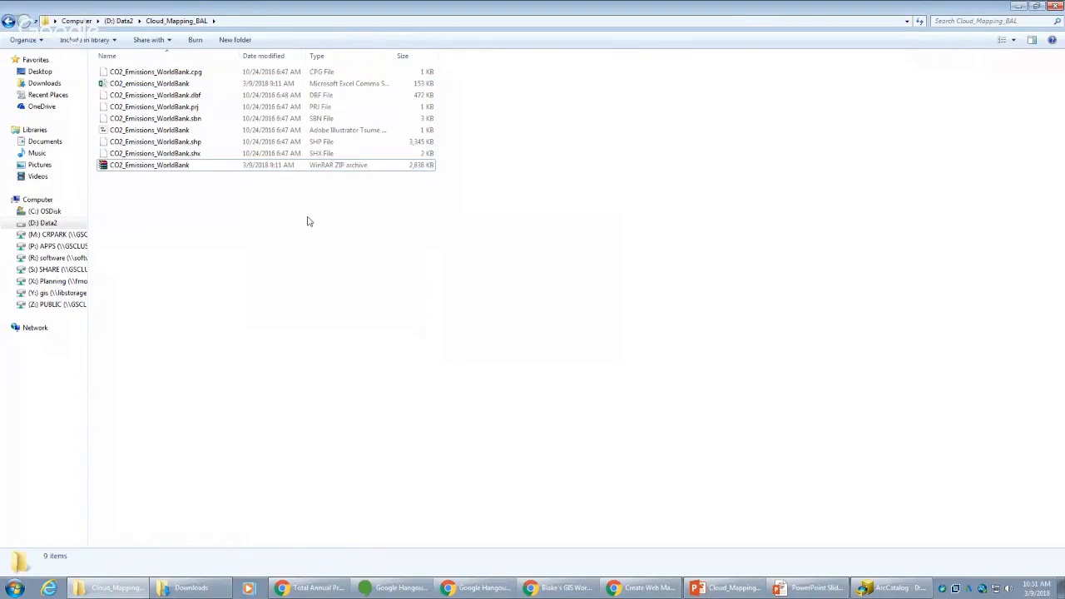
click(1019, 6)
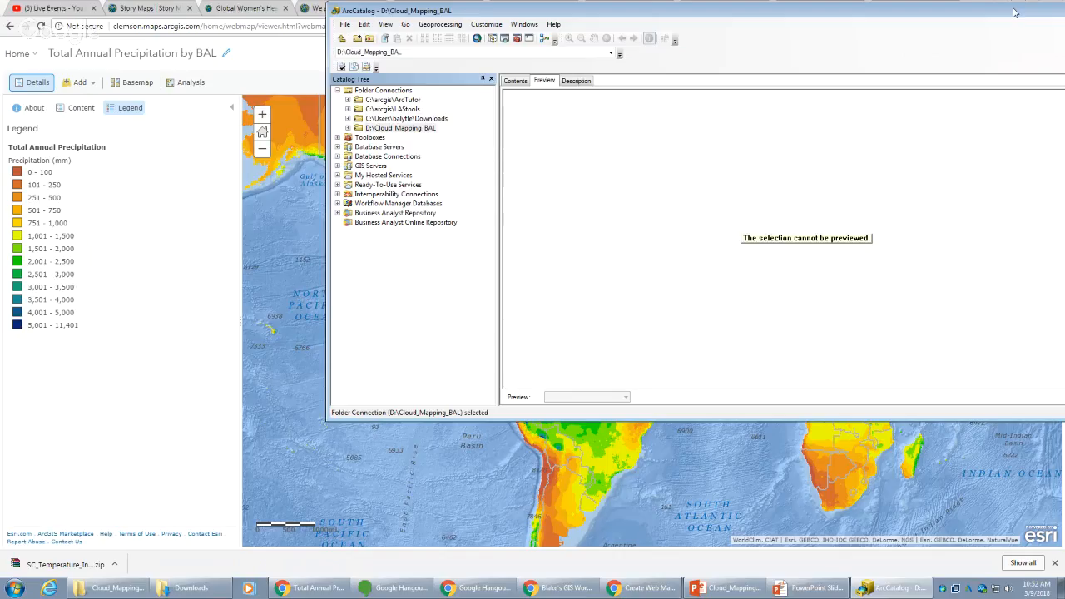
- Preview the CO2_Emissions_WorldBank shapefile's geography from the Cloud_Mapping_BAL connection
double_click(385, 129)
click(383, 138)
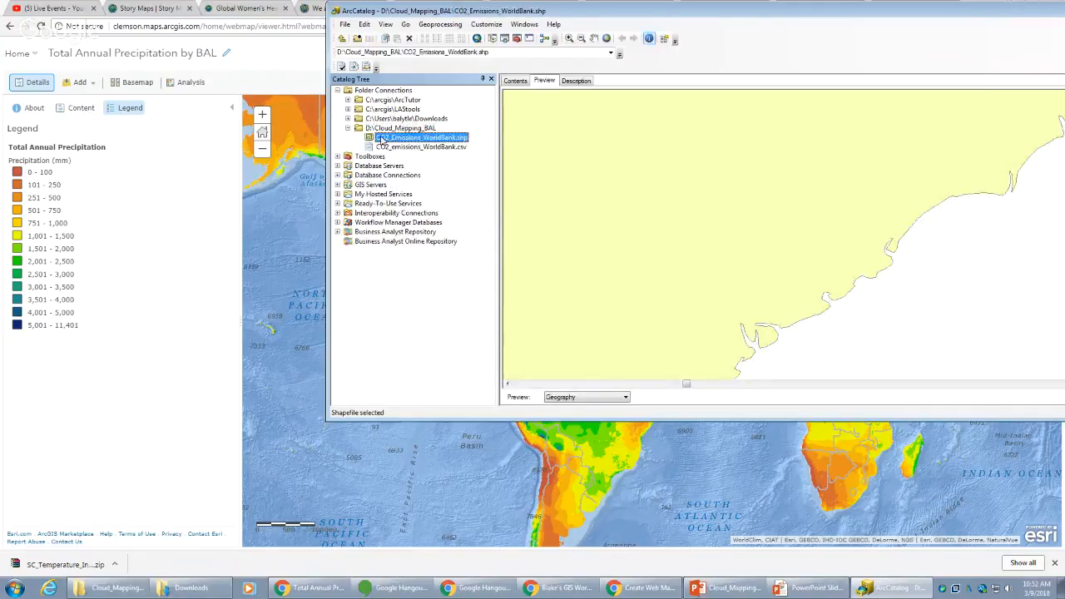
scroll(821, 219, down, 2)
scroll(821, 219, up, 5)
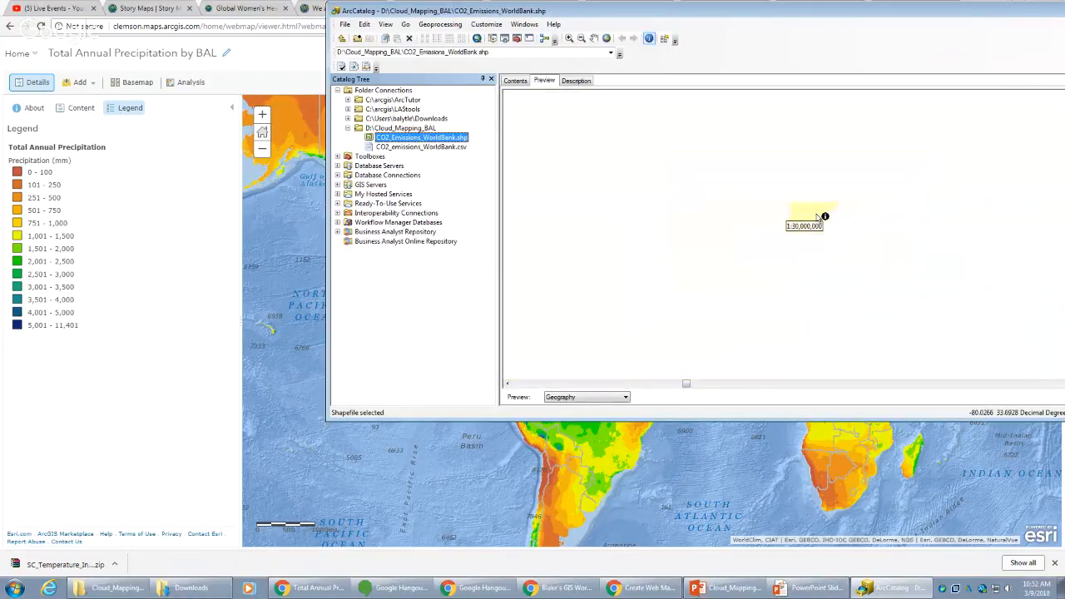
click(890, 208)
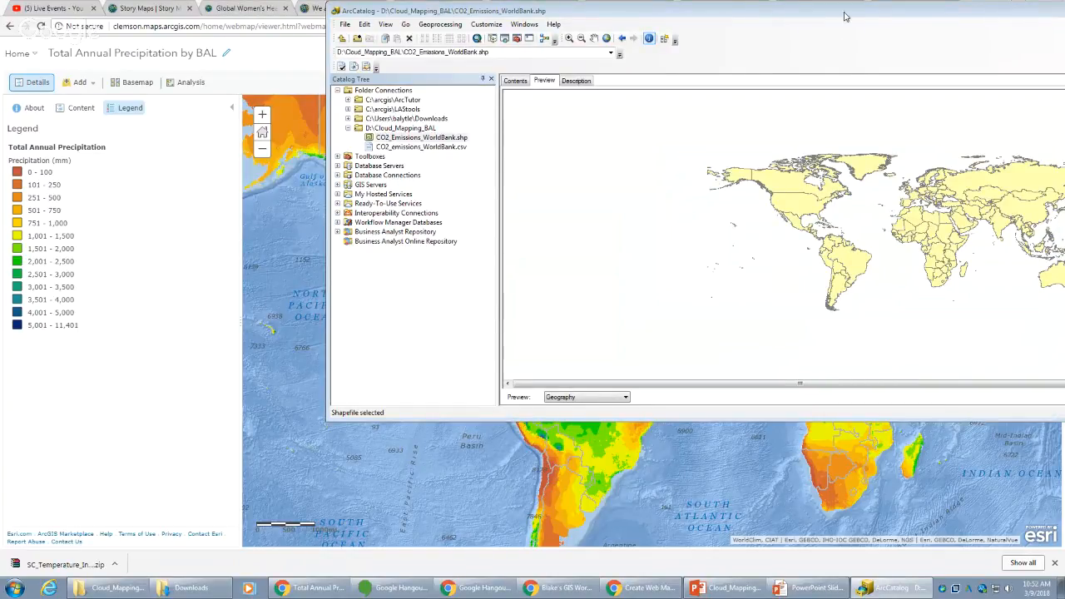
drag(844, 15, 655, 44)
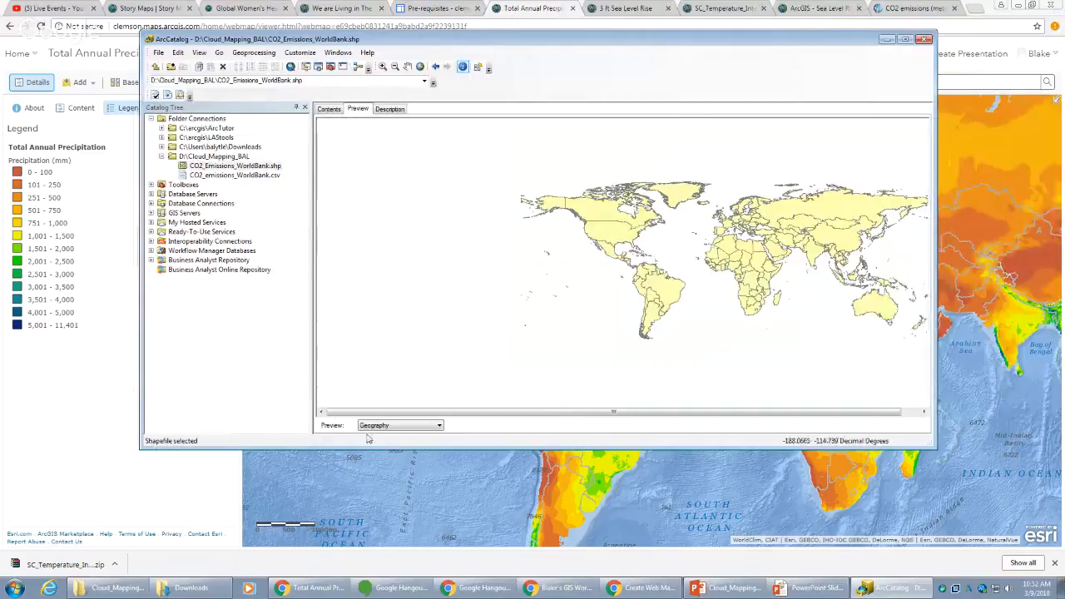
- Switch the preview to the attribute table, scroll its yearly emission columns, then minimize ArcCatalog
click(391, 426)
click(375, 442)
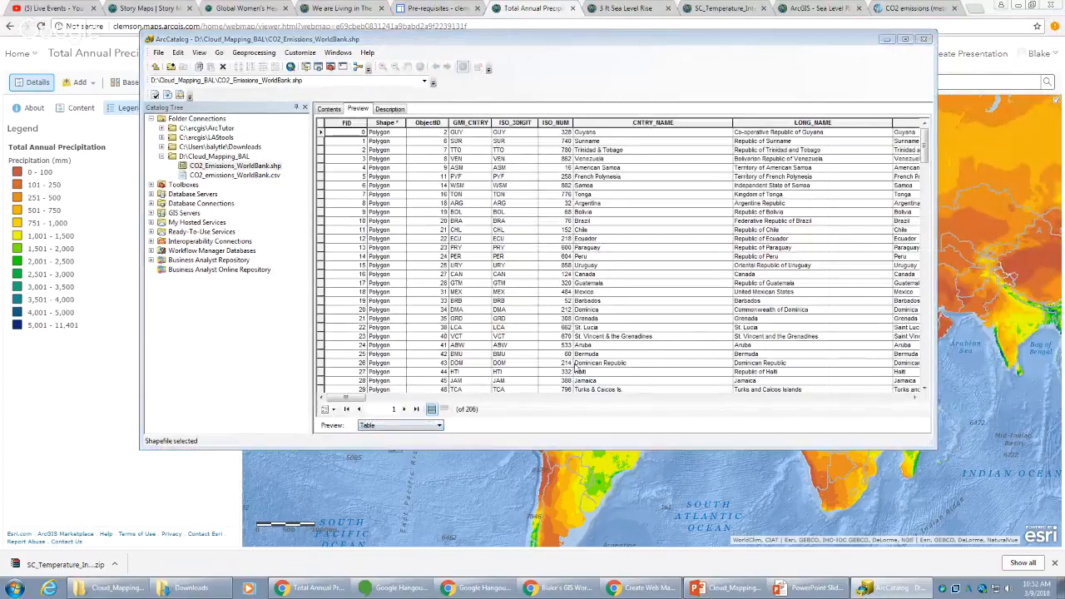
drag(345, 397, 601, 392)
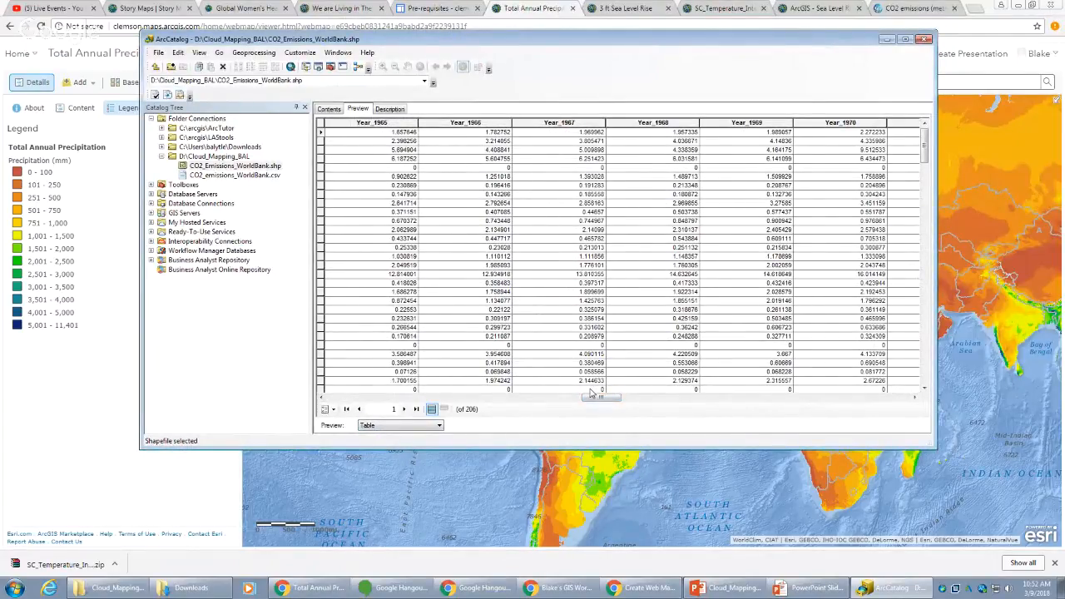
drag(592, 394, 348, 398)
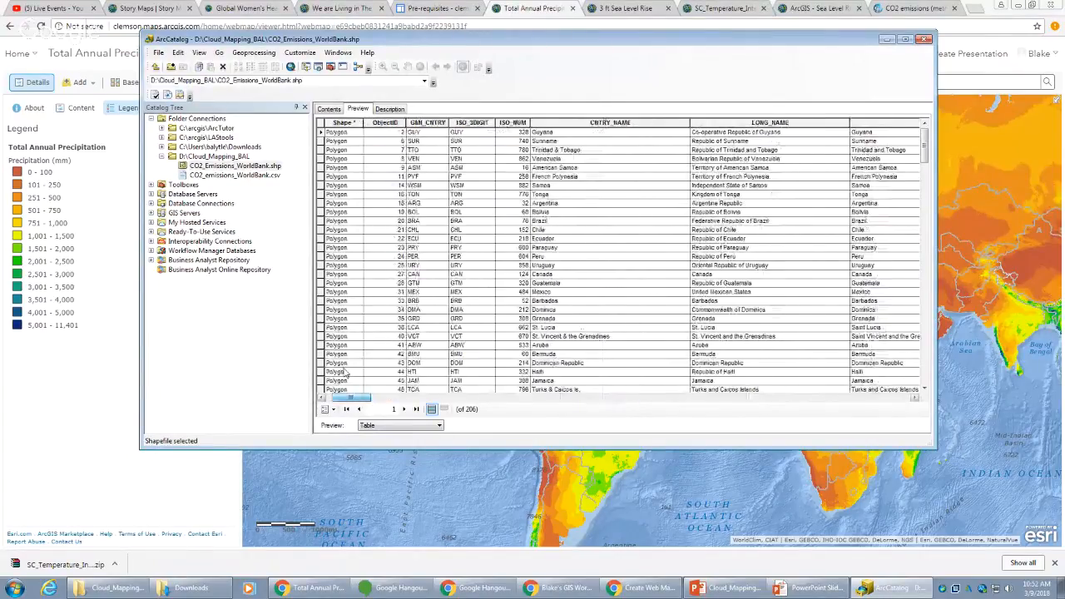
click(887, 40)
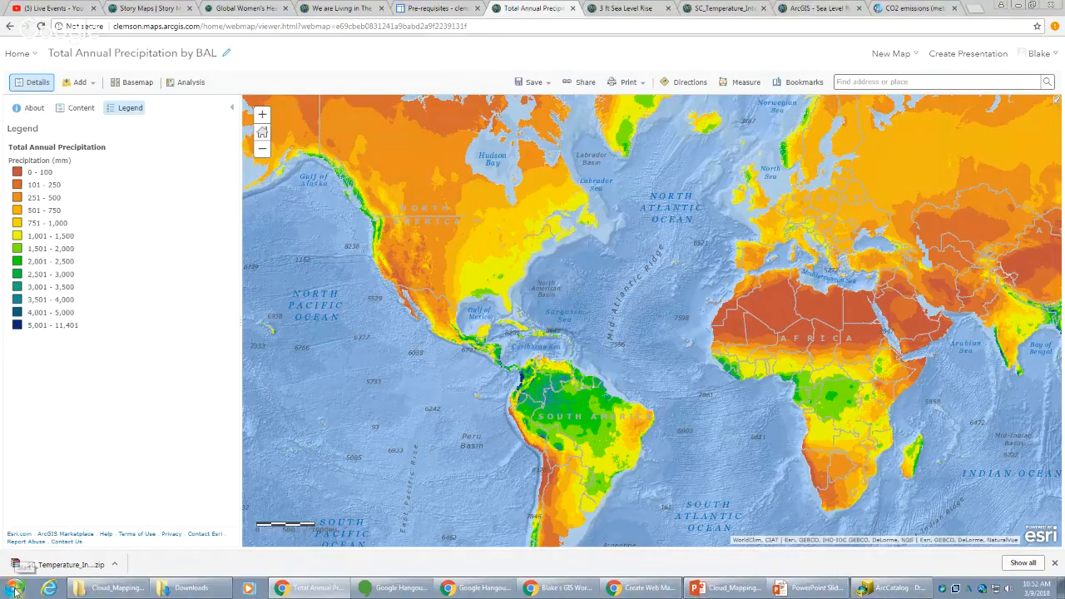
- Check the extracted CO2_Emissions_WorldBank files in Cloud_Mapping_BAL, glancing at ArcCatalog's preview before minimizing it
click(108, 591)
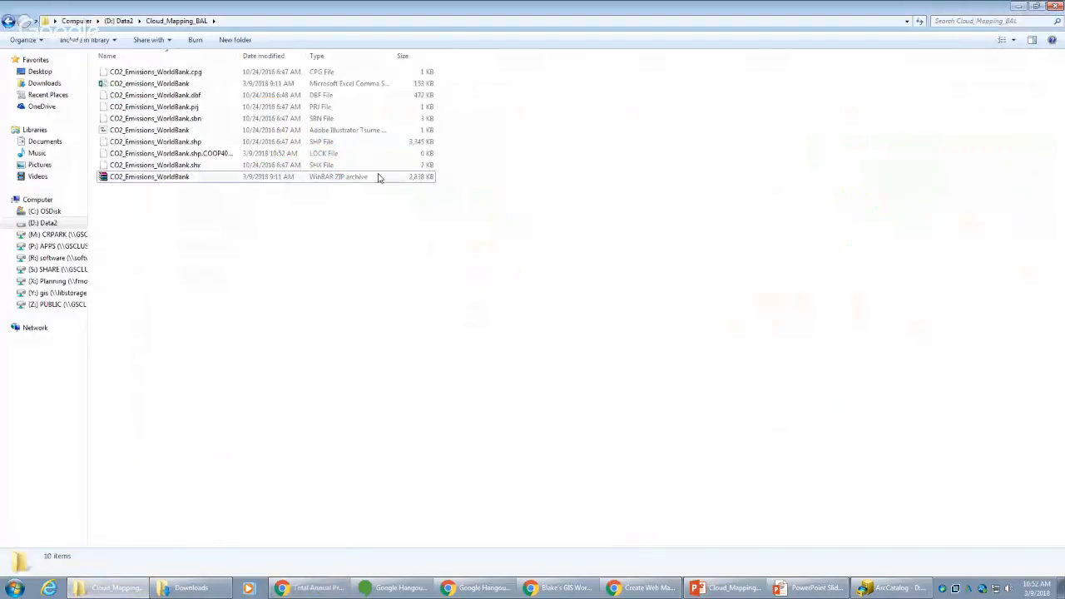
click(379, 178)
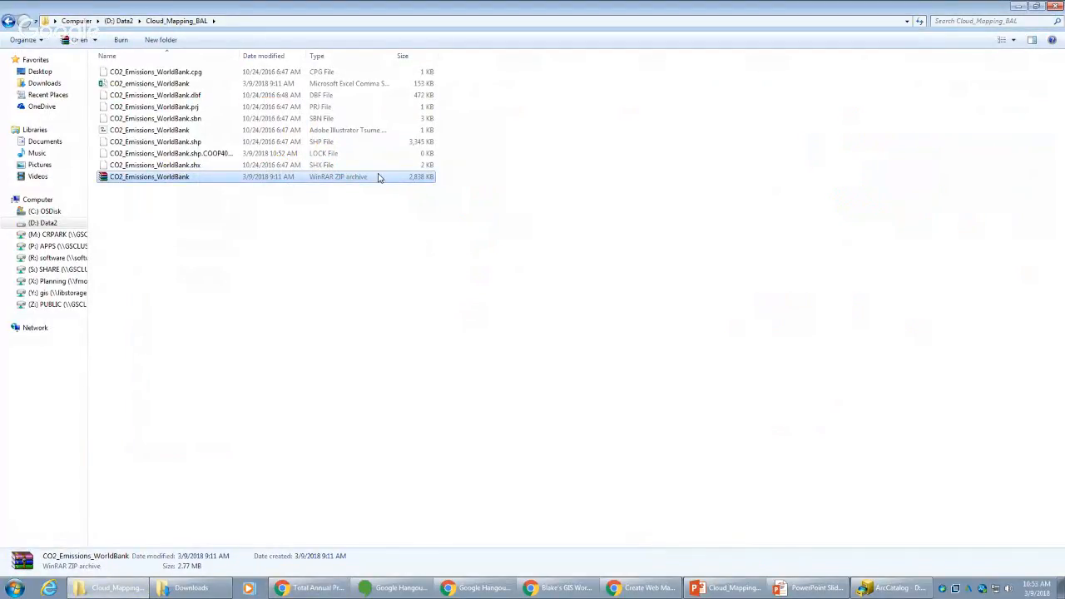
click(372, 273)
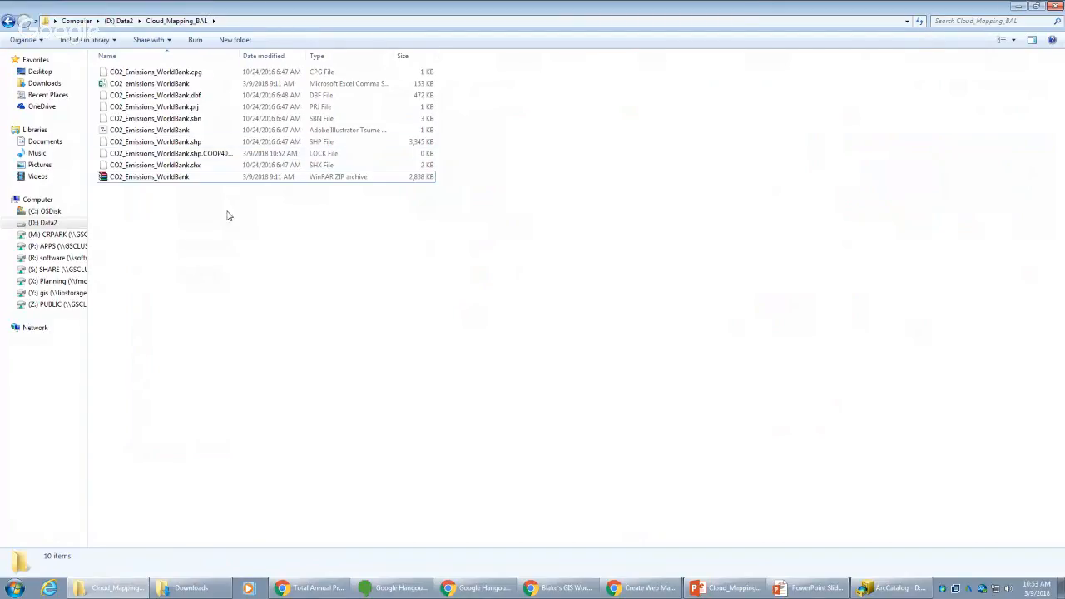
click(893, 588)
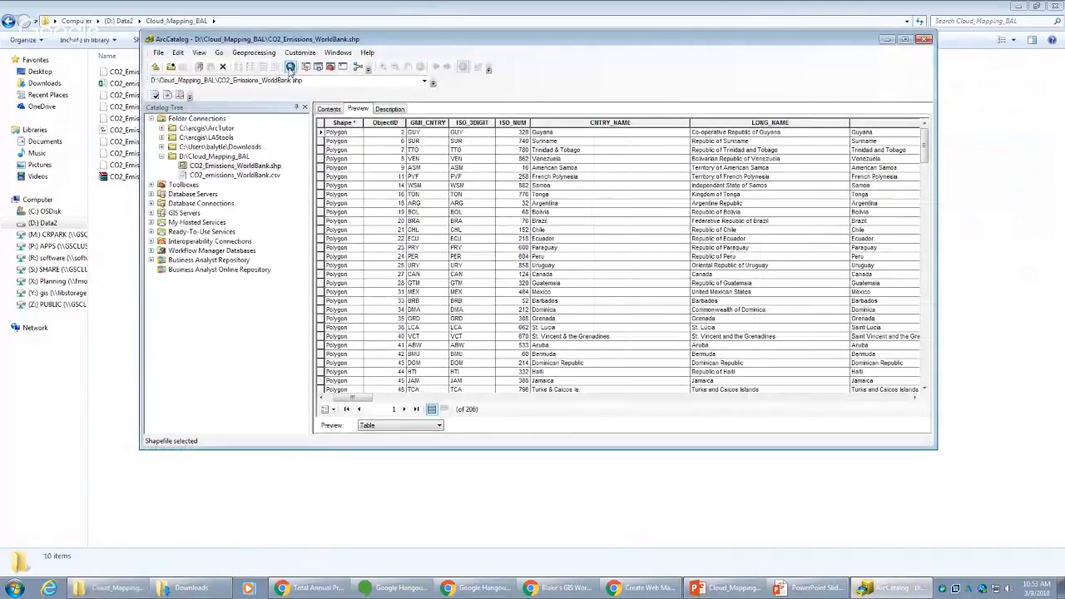
click(886, 39)
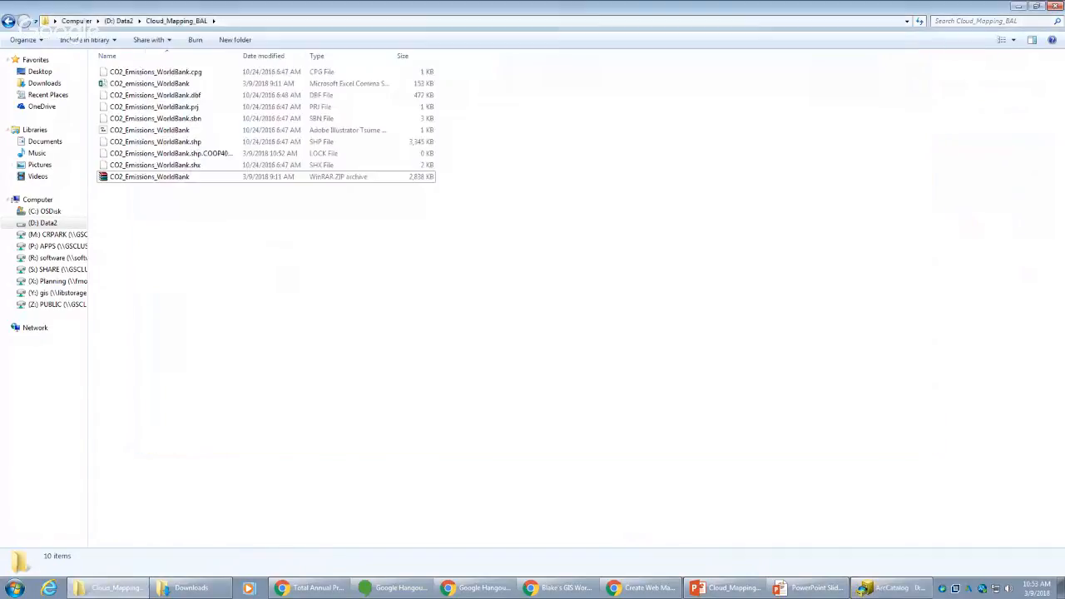
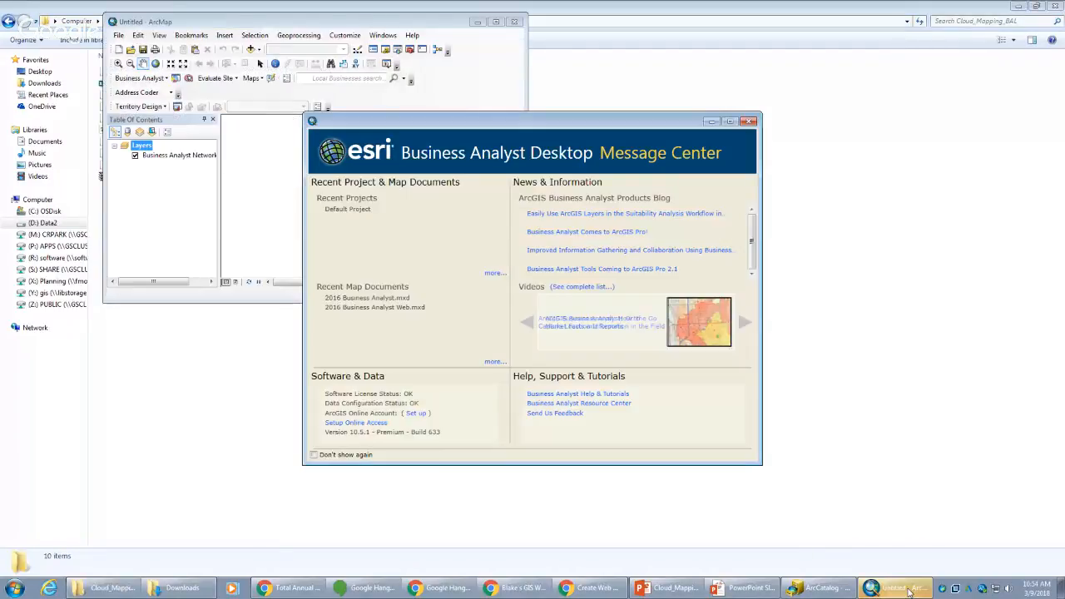
- Close the Business Analyst Message Center and maximize the ArcMap window
click(748, 123)
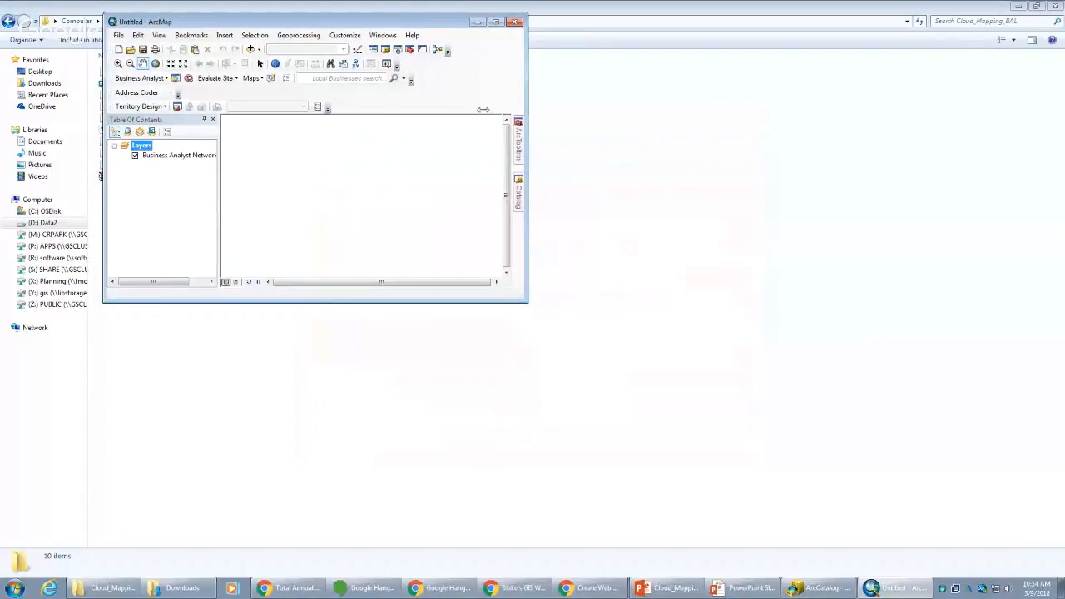
click(496, 21)
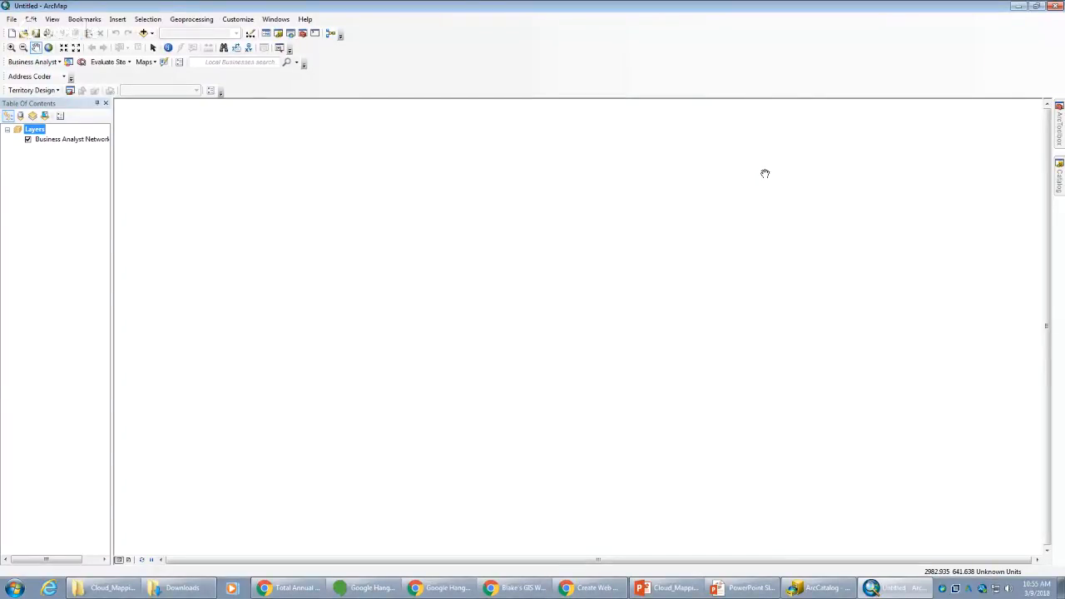
- Pin the Catalog pane open and add a folder connection to D:\Cloud_Mapping_BAL
click(1060, 193)
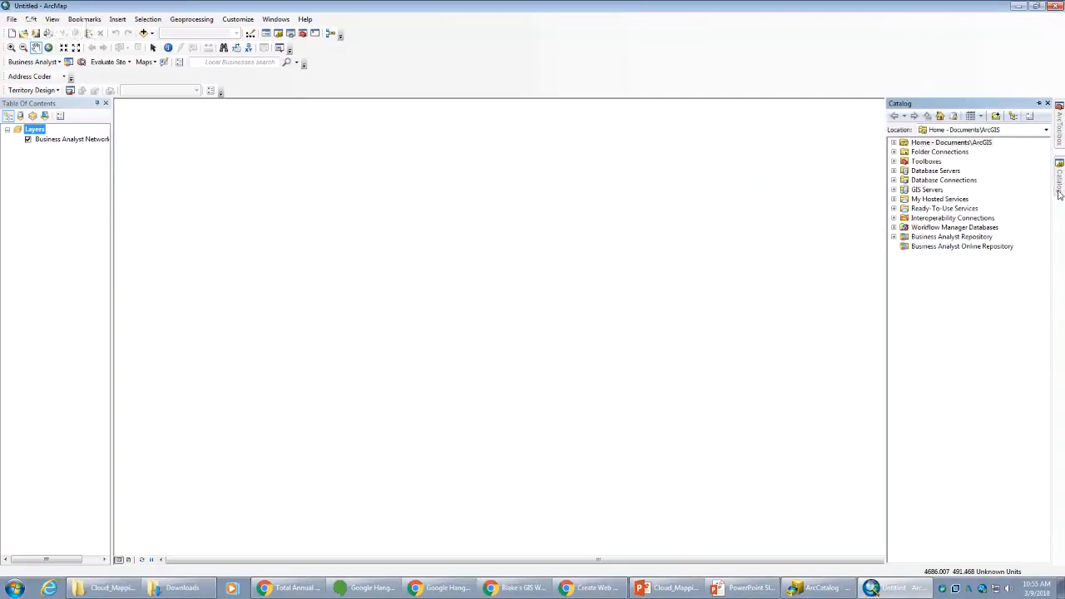
click(1040, 103)
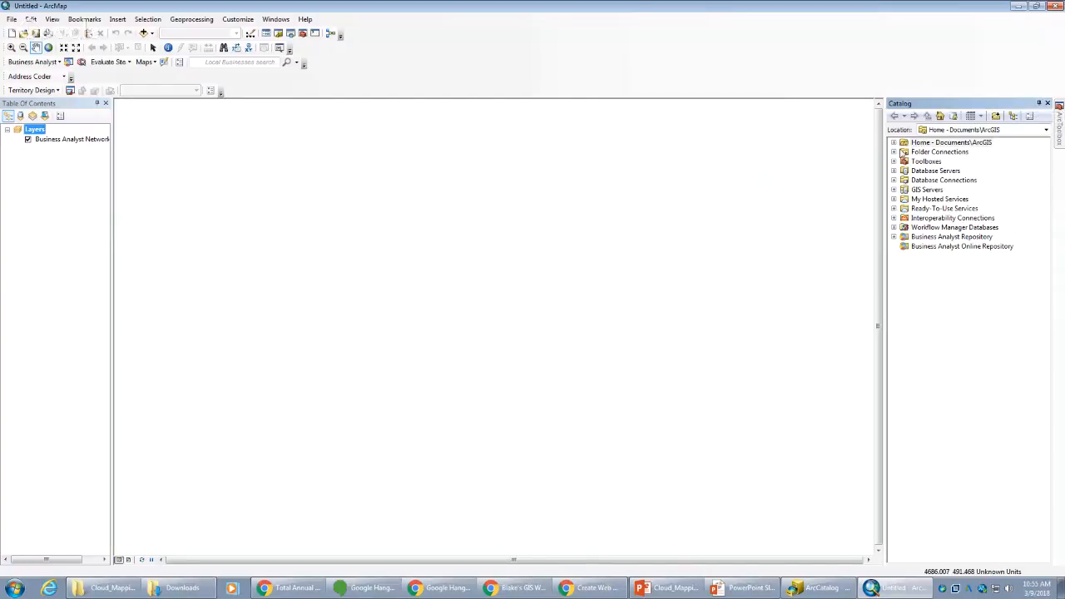
right_click(906, 153)
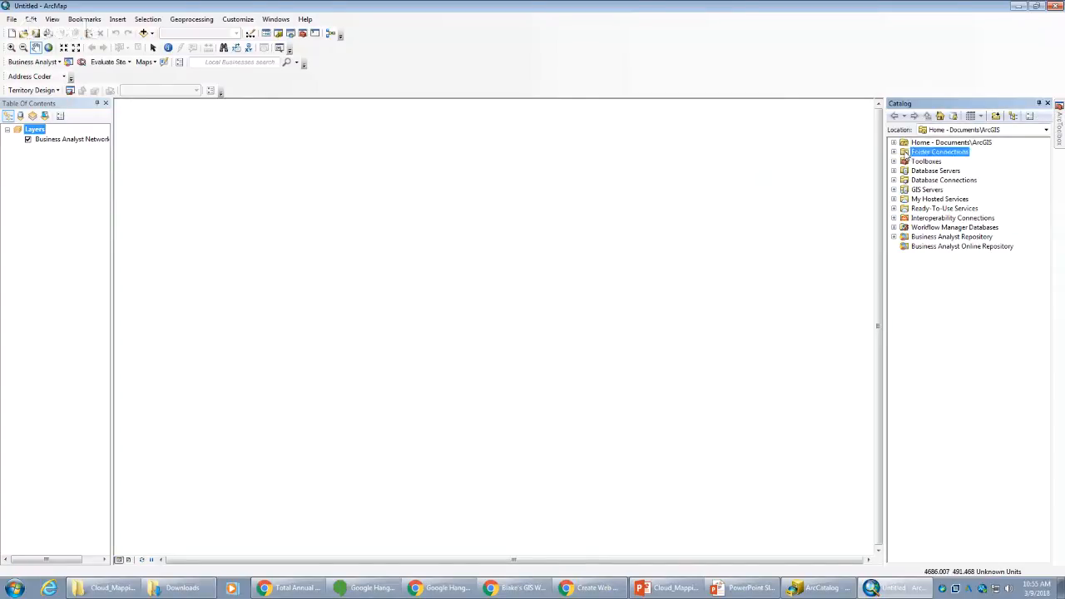
click(914, 157)
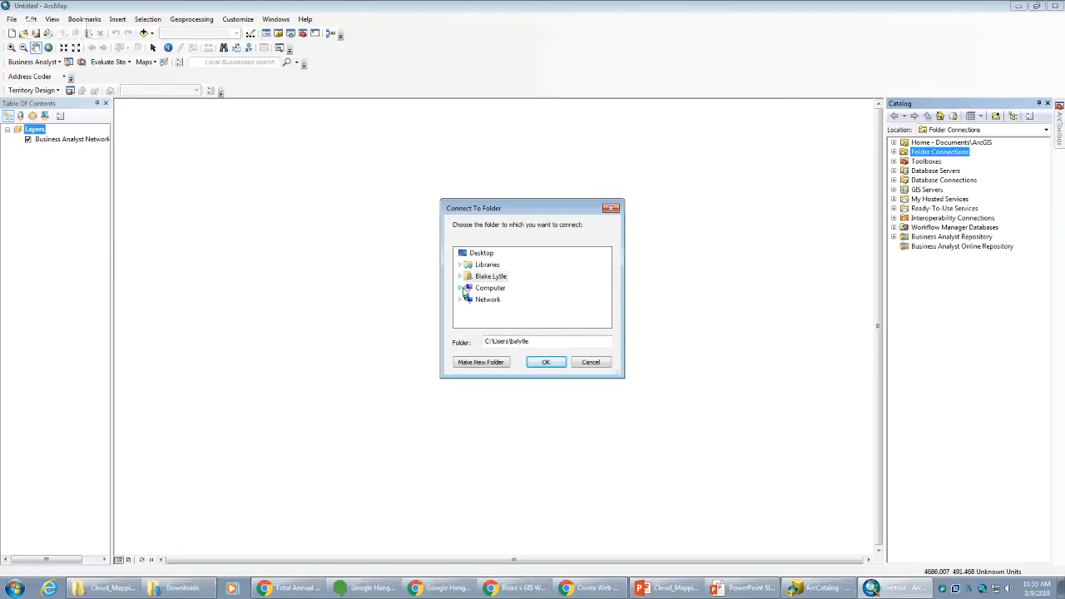
double_click(467, 291)
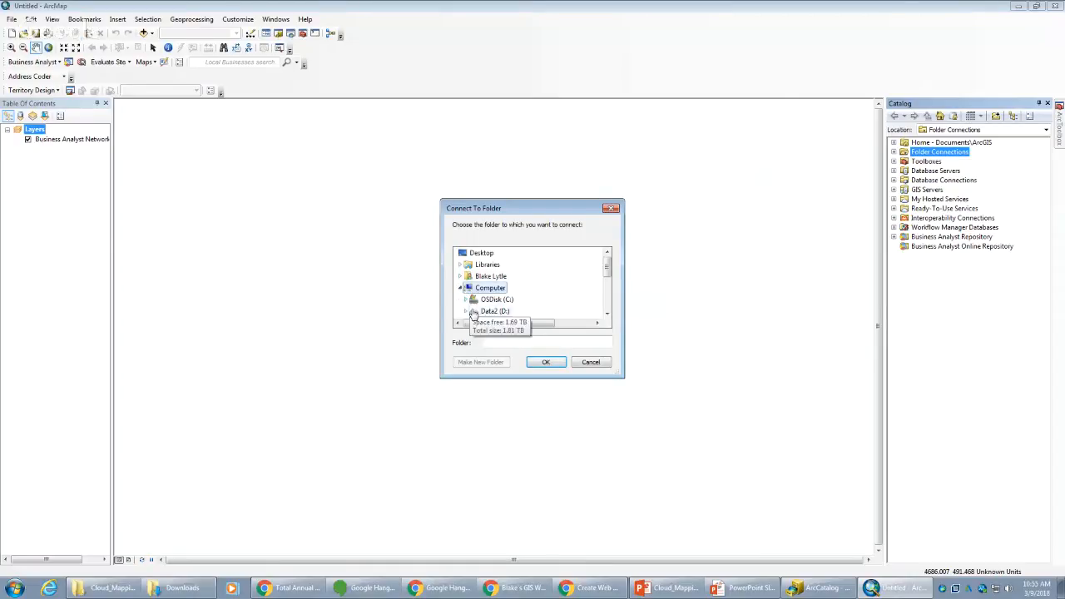
scroll(471, 310, down, 1)
click(467, 278)
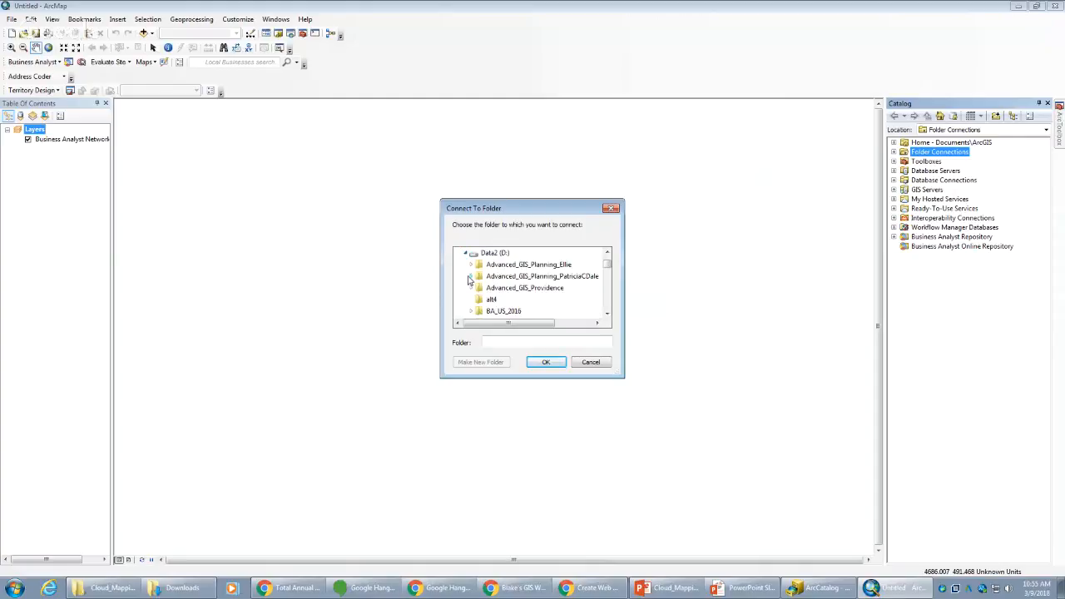
scroll(496, 268, down, 1)
scroll(498, 267, down, 2)
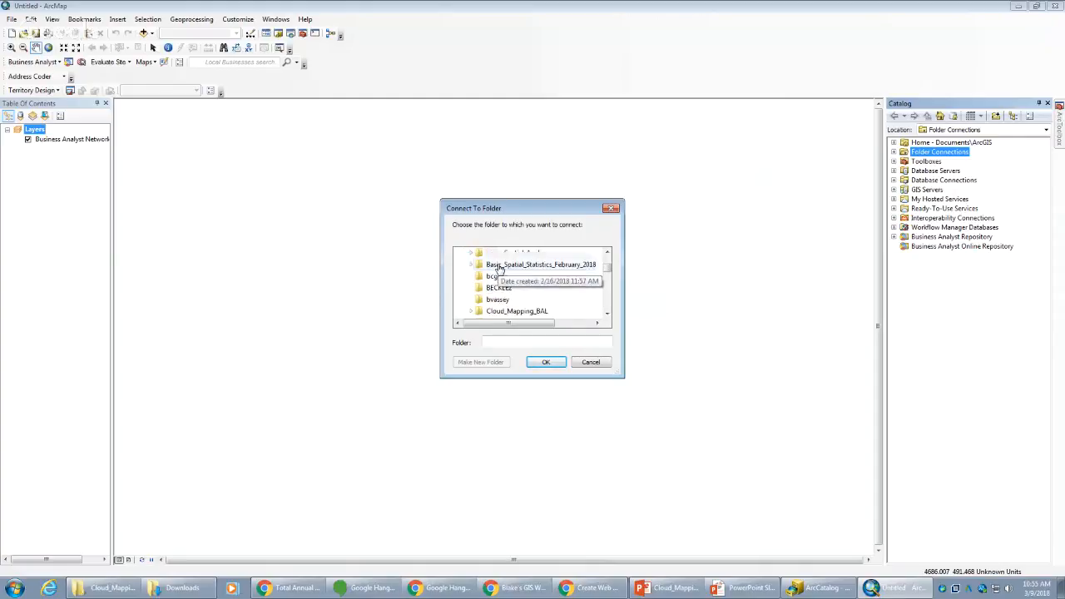
click(517, 279)
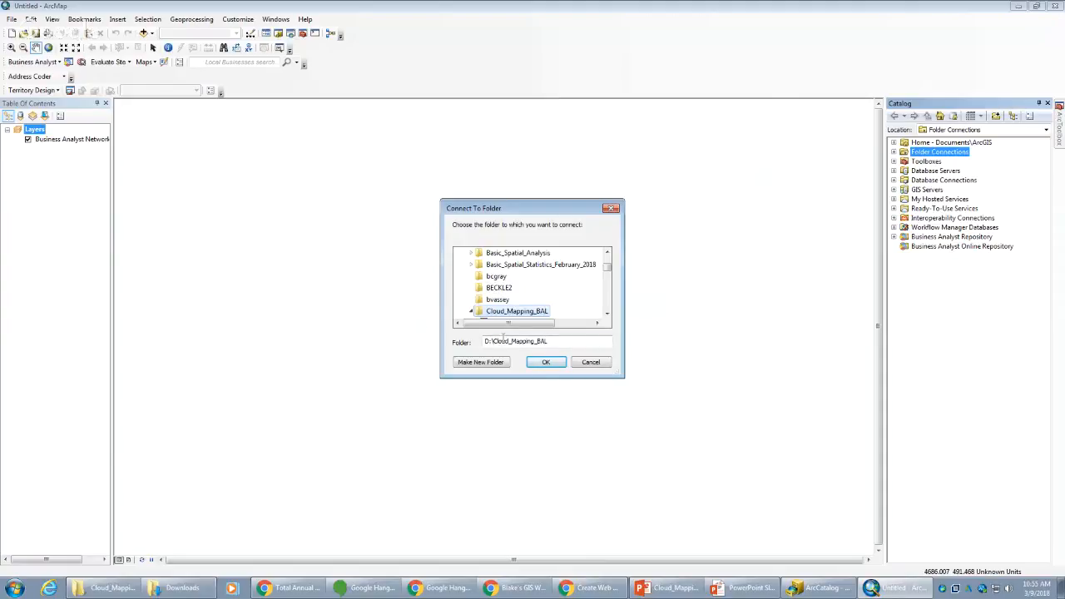
click(547, 364)
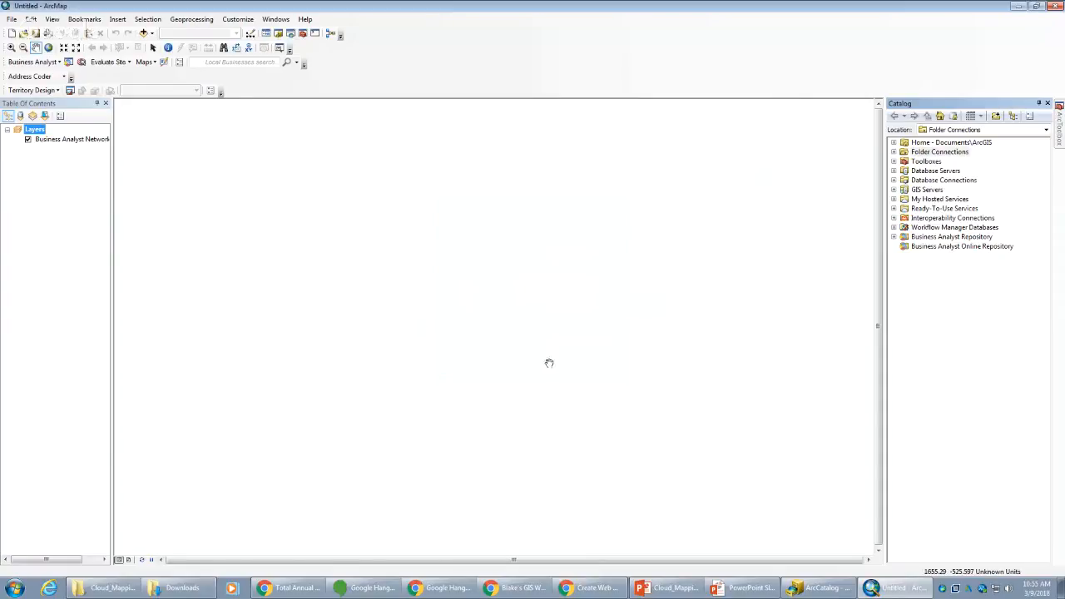
- Add the CO2_Emissions_WorldBank shapefile from the Cloud_Mapping_BAL connection to the map
click(893, 153)
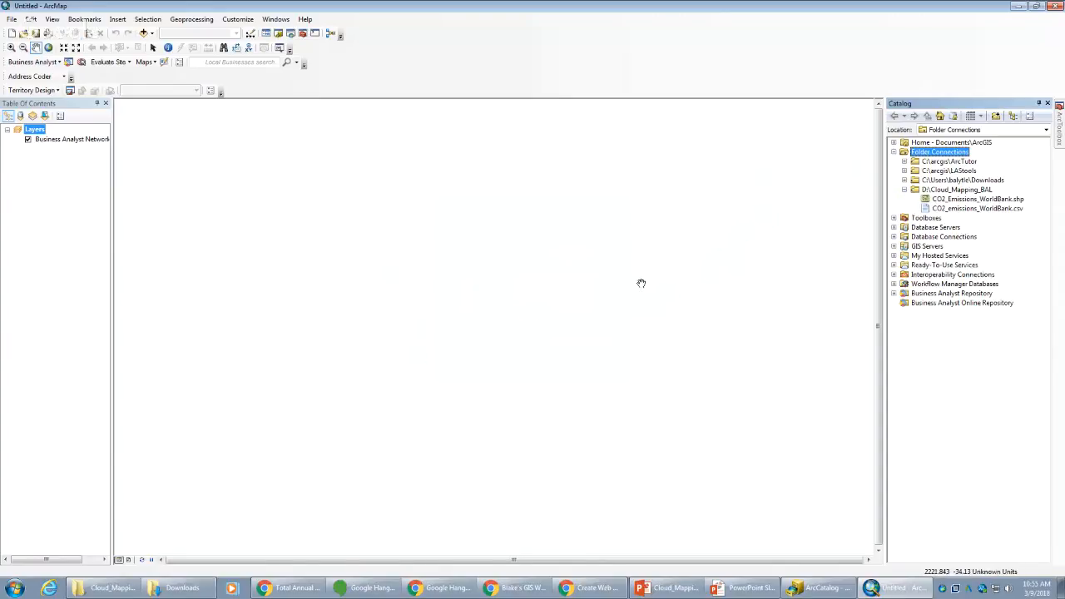
click(1011, 202)
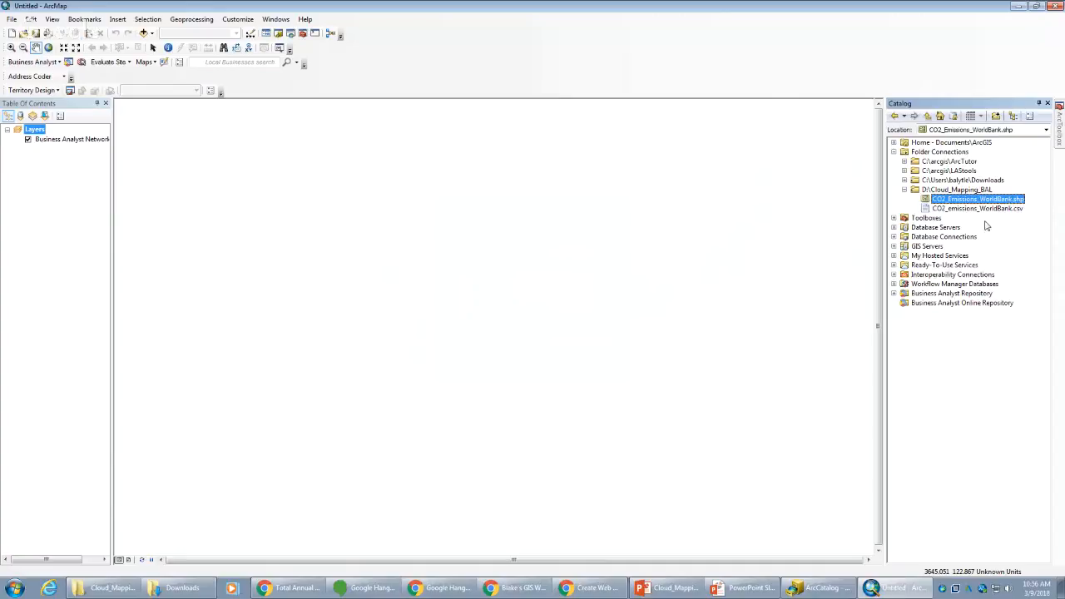
drag(998, 203, 492, 181)
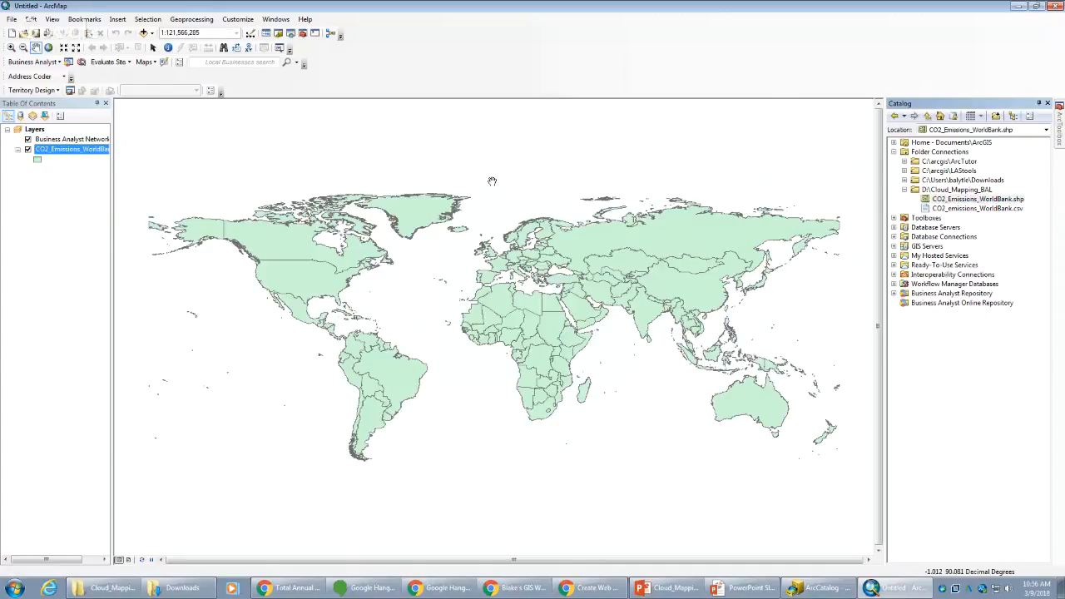
- Remove the Business Analyst Network layer and recentre the world map
right_click(71, 139)
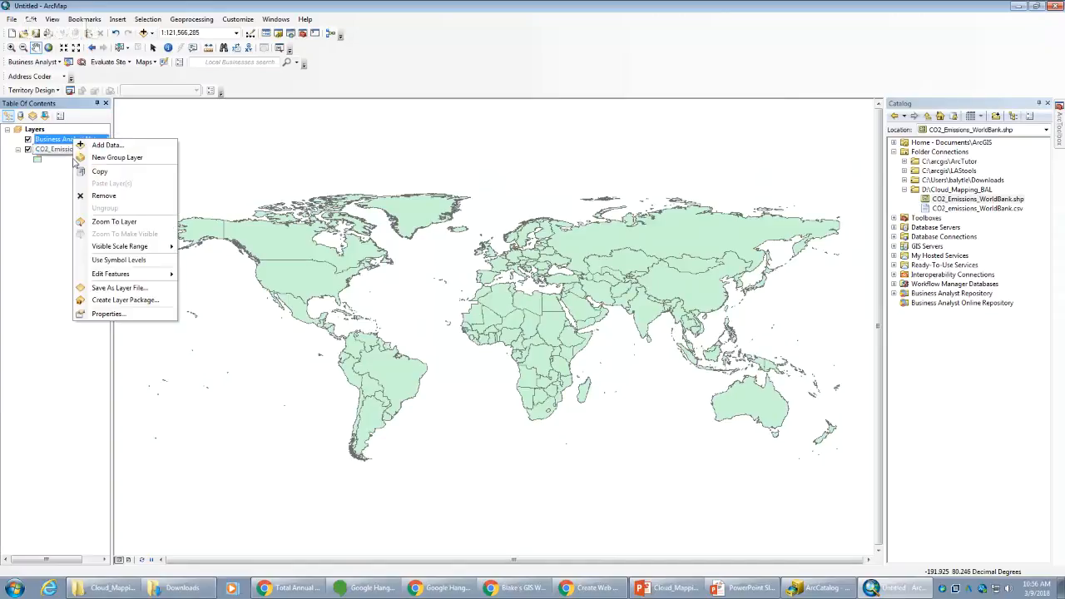
click(102, 197)
drag(382, 257, 429, 254)
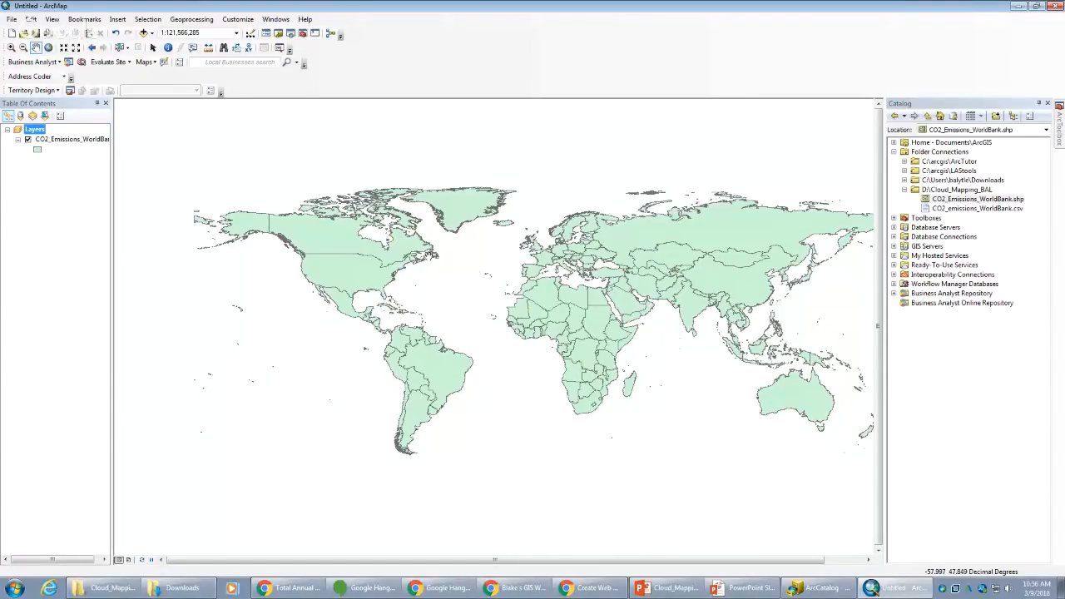
drag(405, 378, 362, 331)
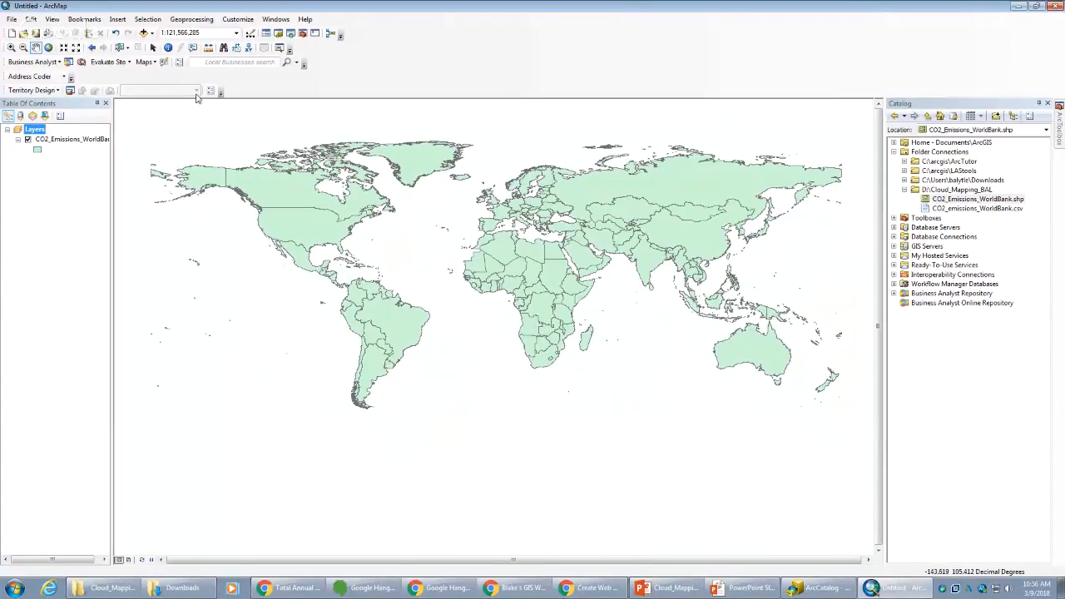
click(12, 20)
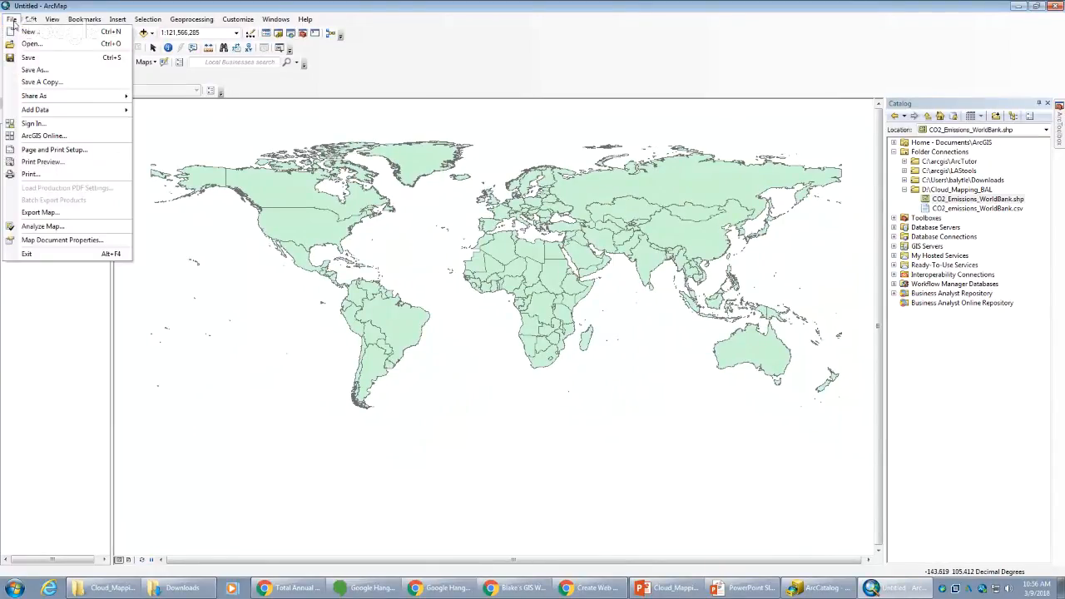
- Start an Enterprise Login with the 'clemson' organization URL and choose Clemson University
click(31, 123)
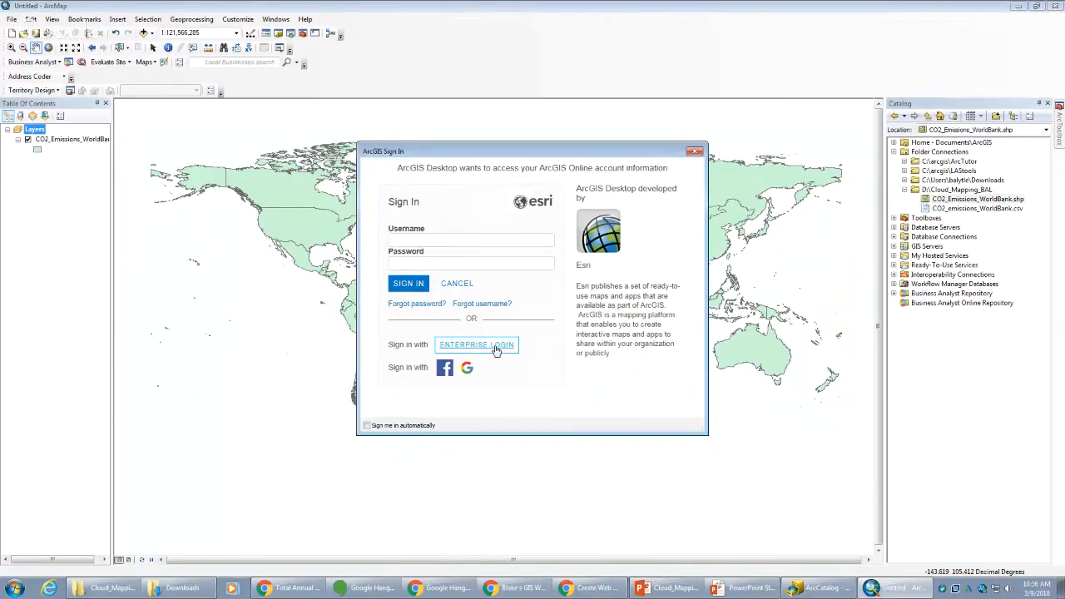
click(497, 348)
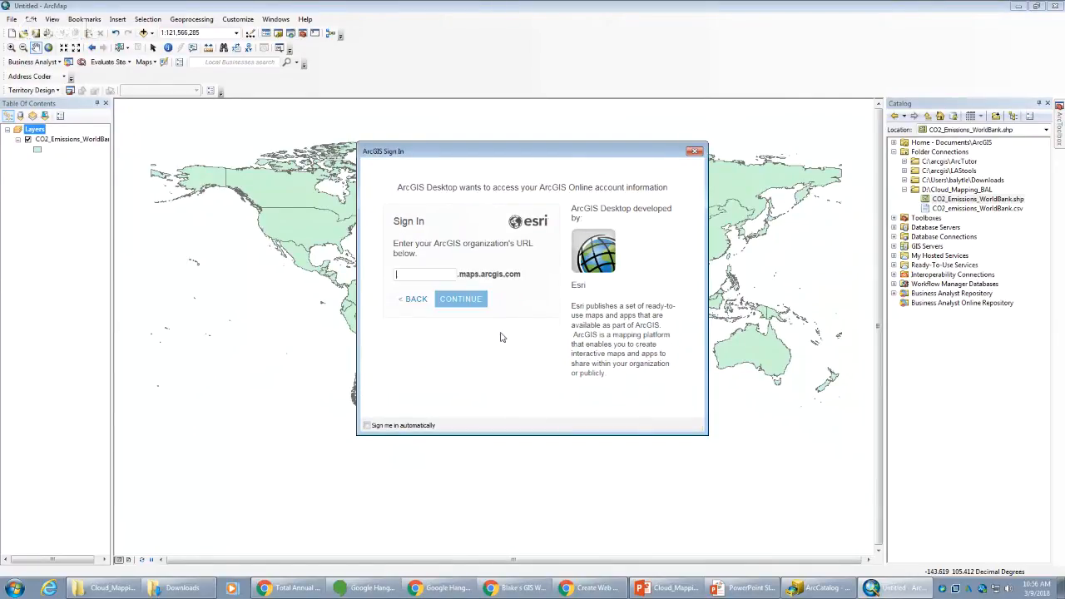
text(clemson)
click(461, 301)
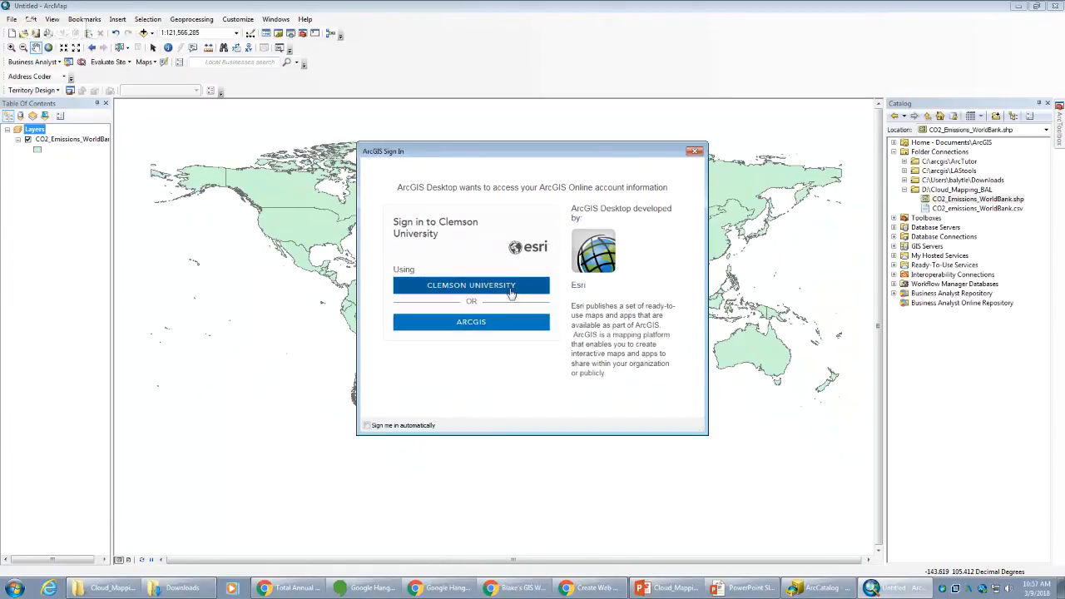
click(511, 288)
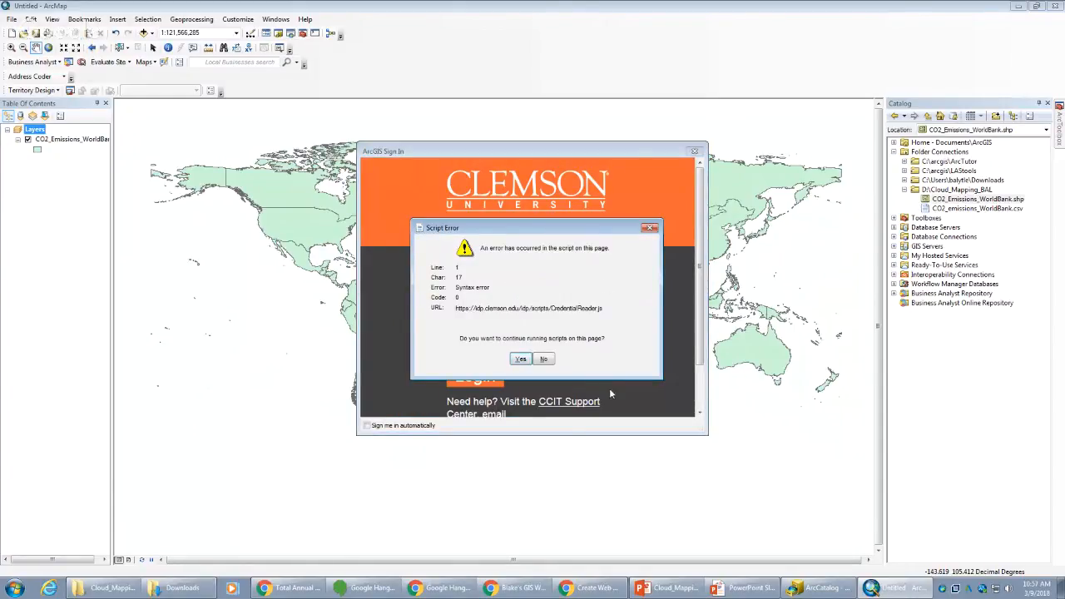
click(520, 359)
- Enter the university username and password and submit the login
click(488, 270)
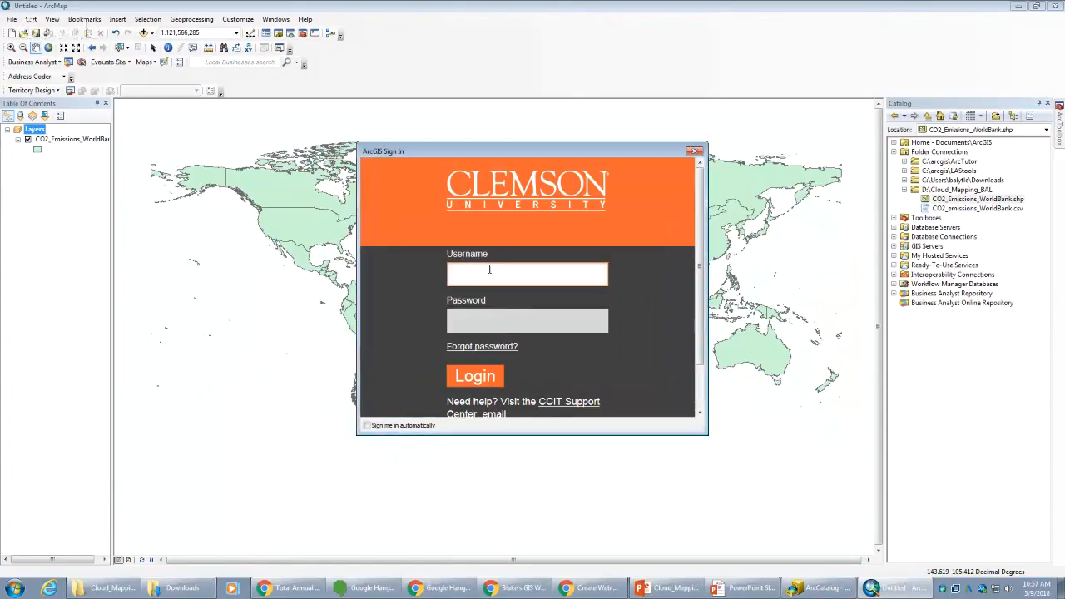
text(baly­tle)
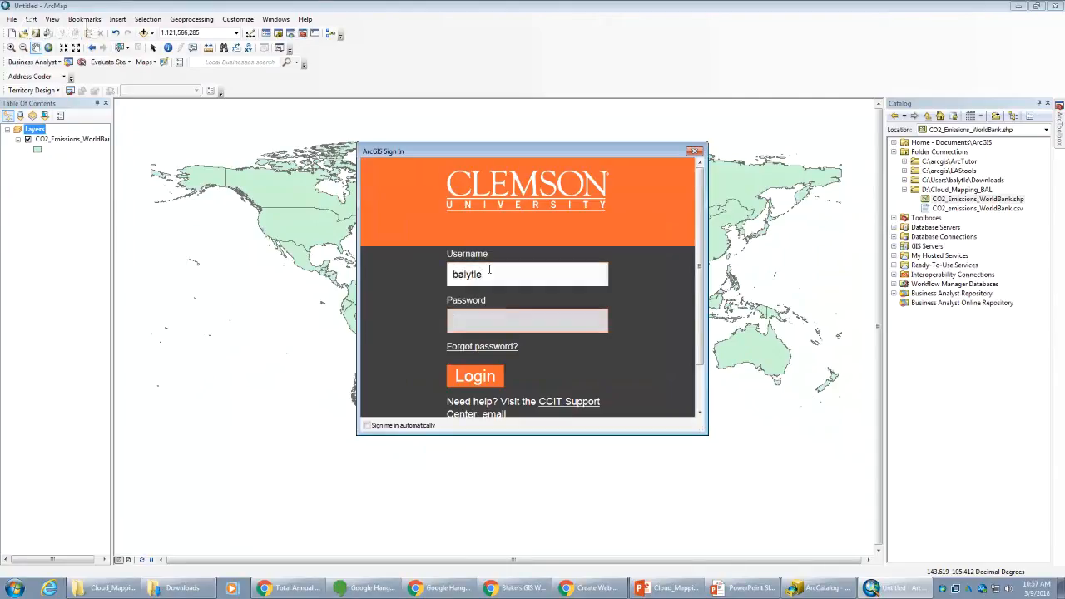
key(Tab)
text(**********)
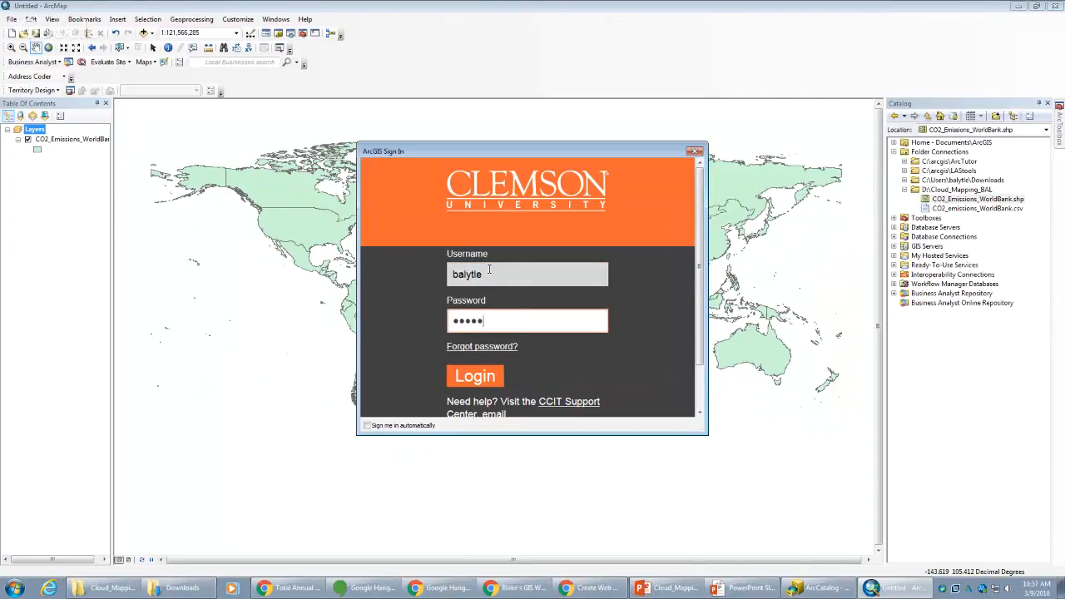
text(*)
click(473, 378)
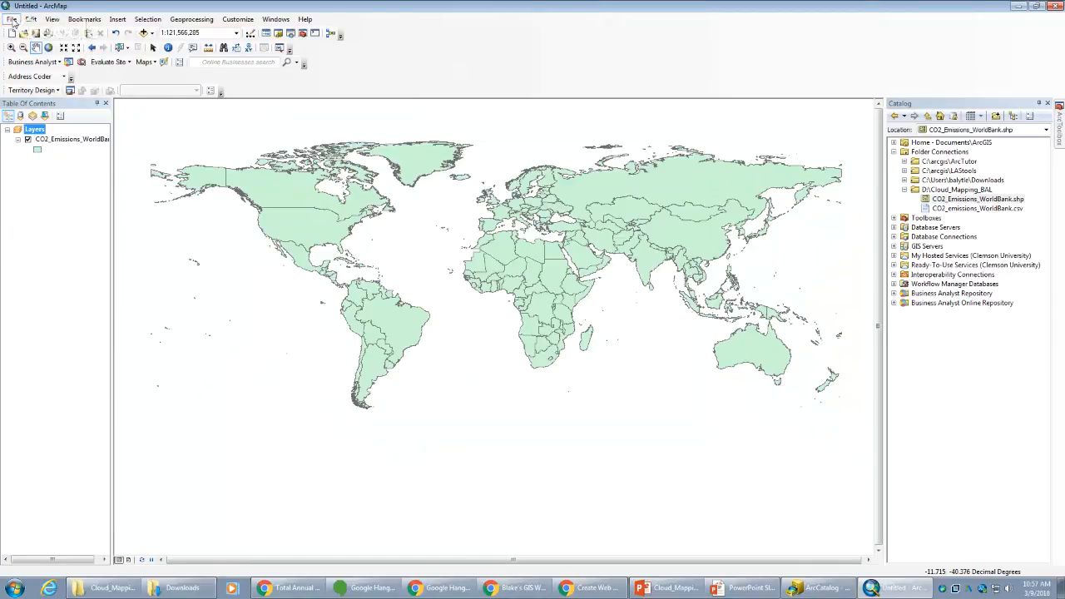
click(12, 20)
mouse_move(54, 95)
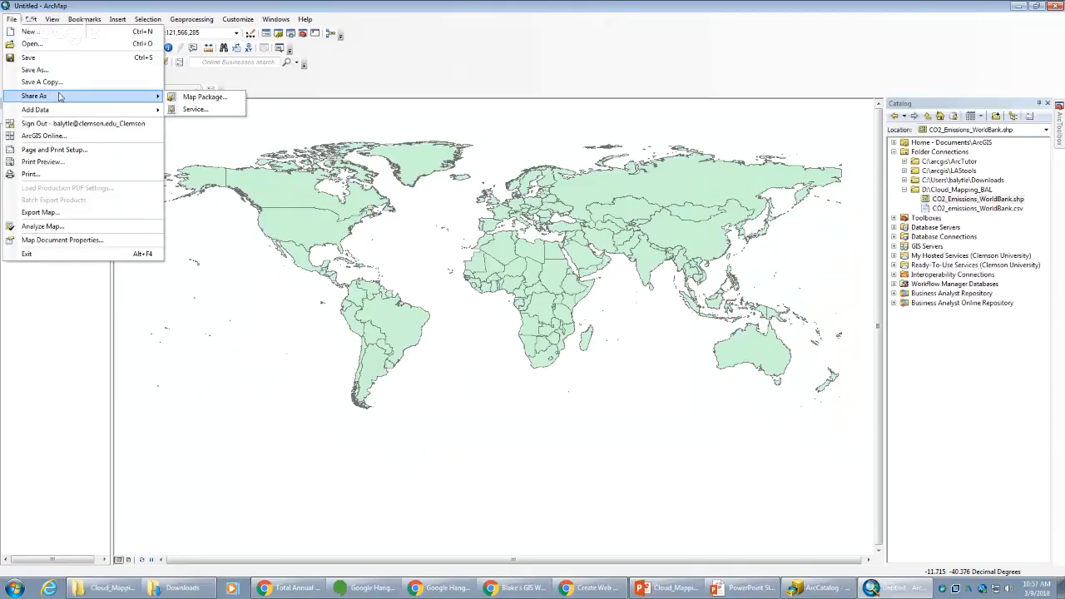
click(197, 110)
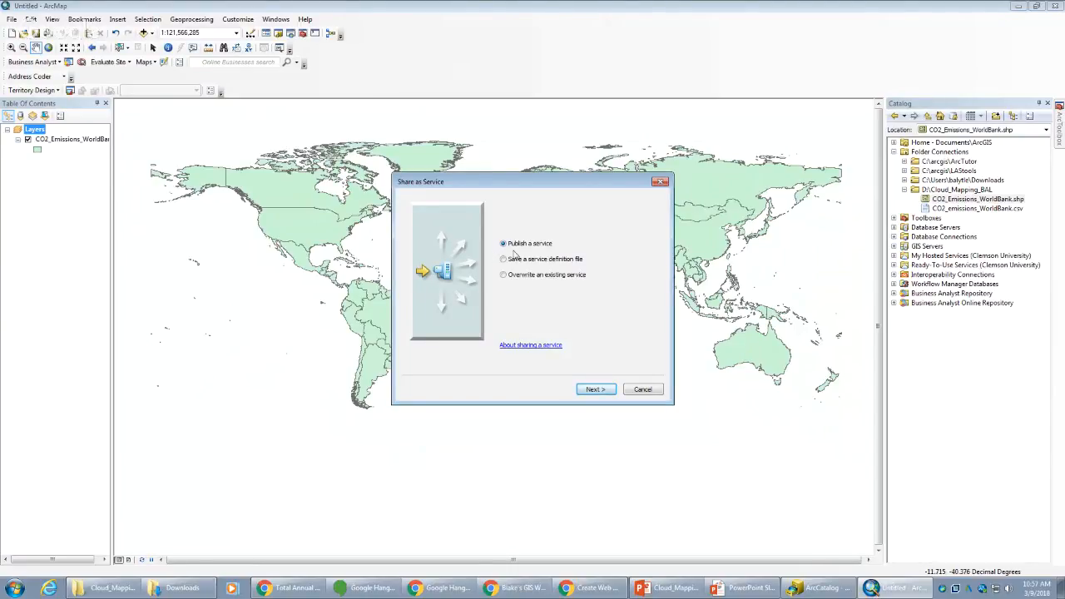
click(595, 390)
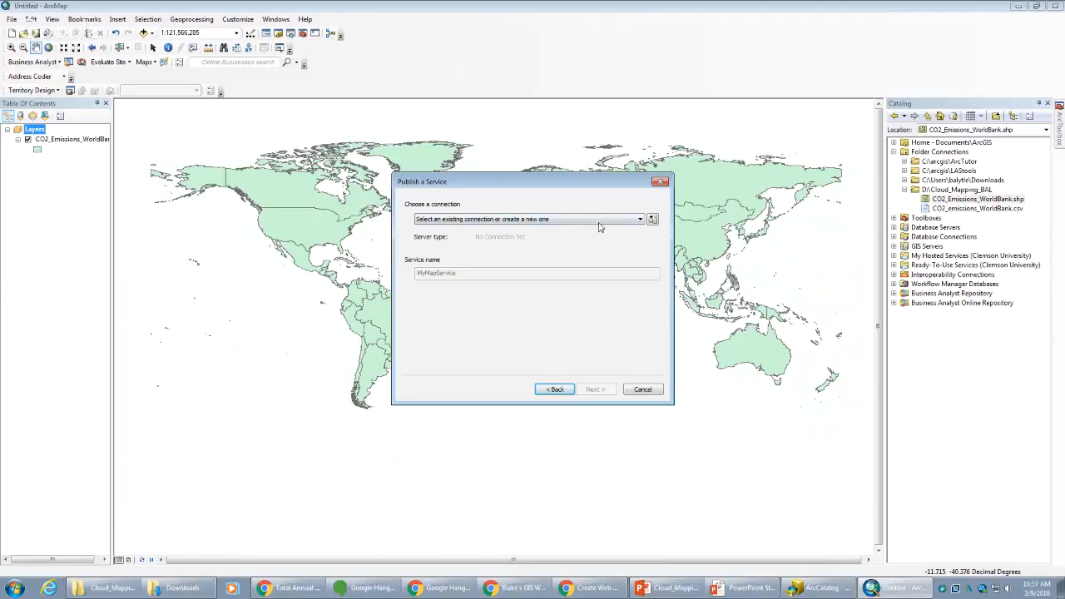
click(546, 219)
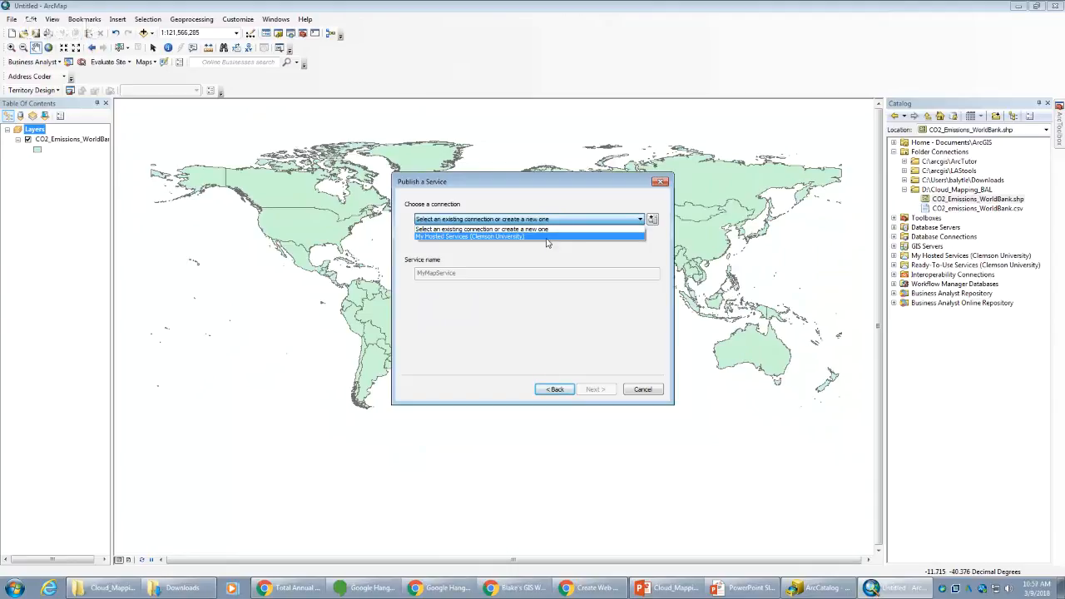
click(548, 240)
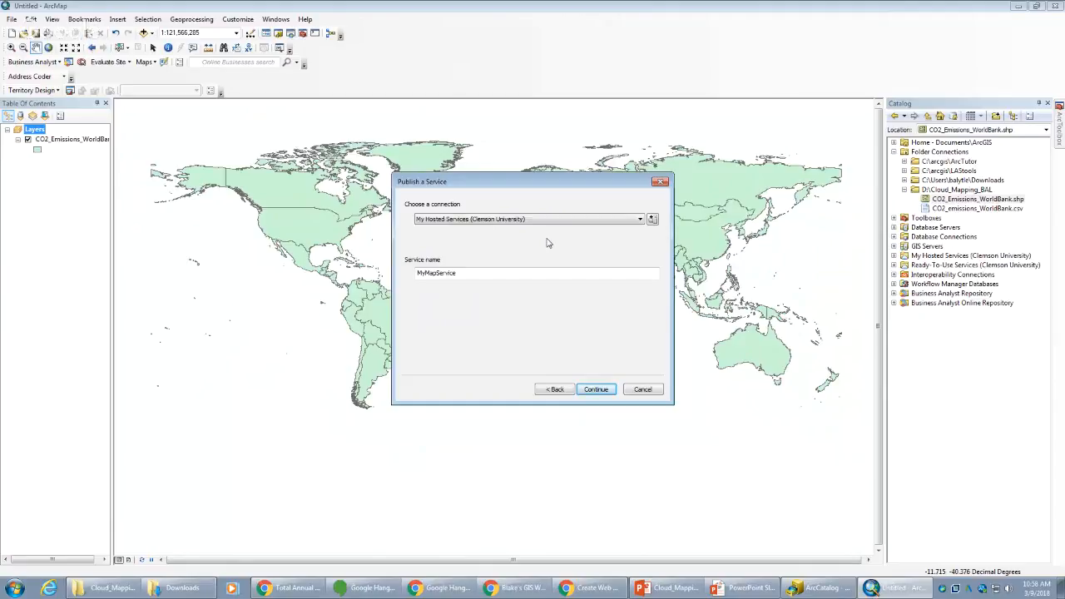
double_click(560, 275)
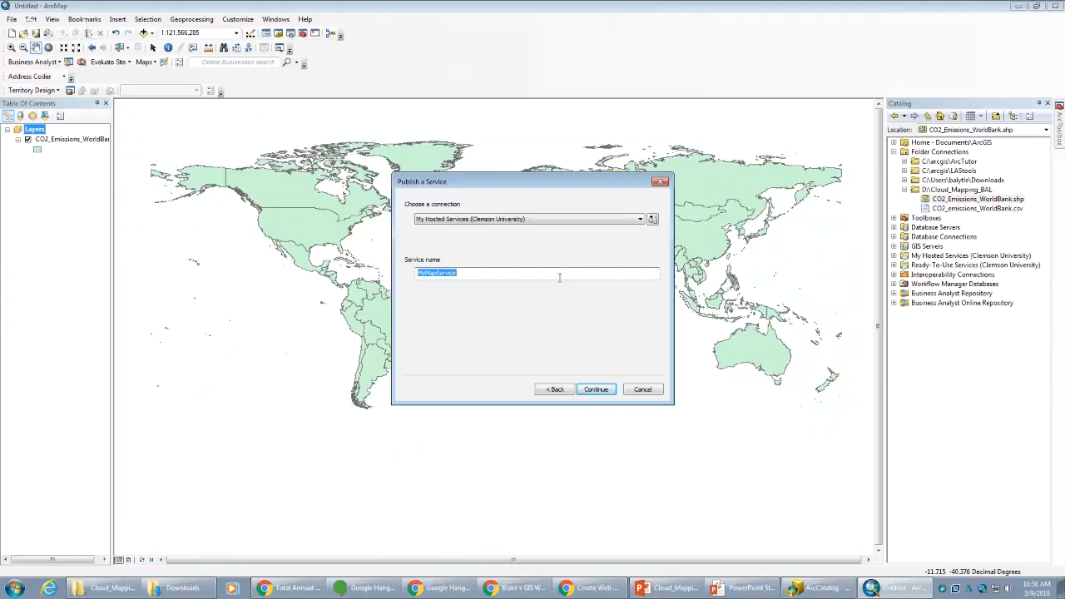
text(CO2_Emissions_by_County)
text(y_BAL)
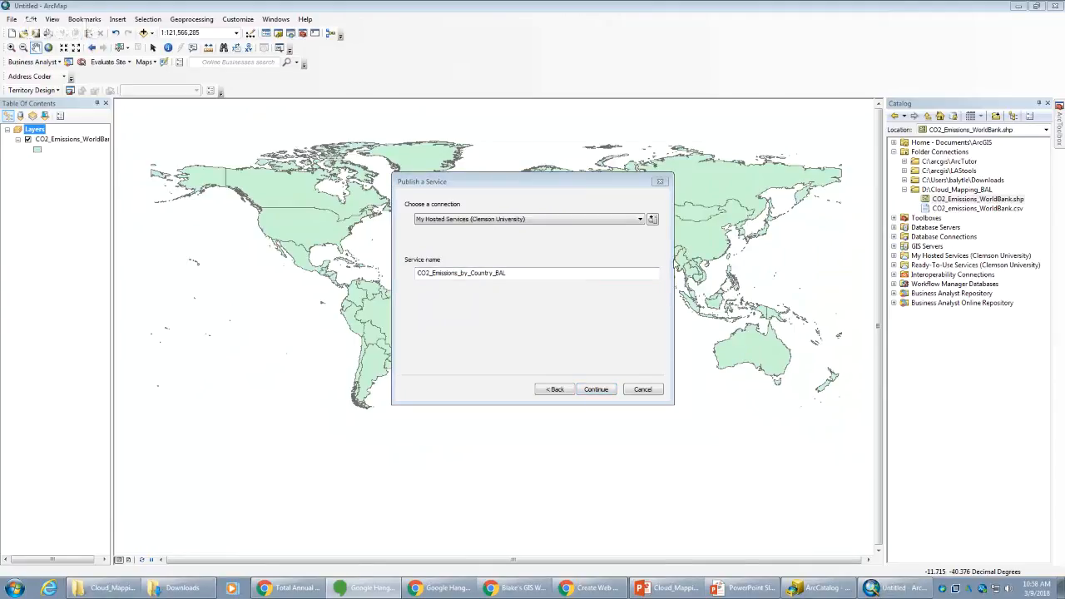
click(8, 21)
click(565, 300)
key(ctrl+c)
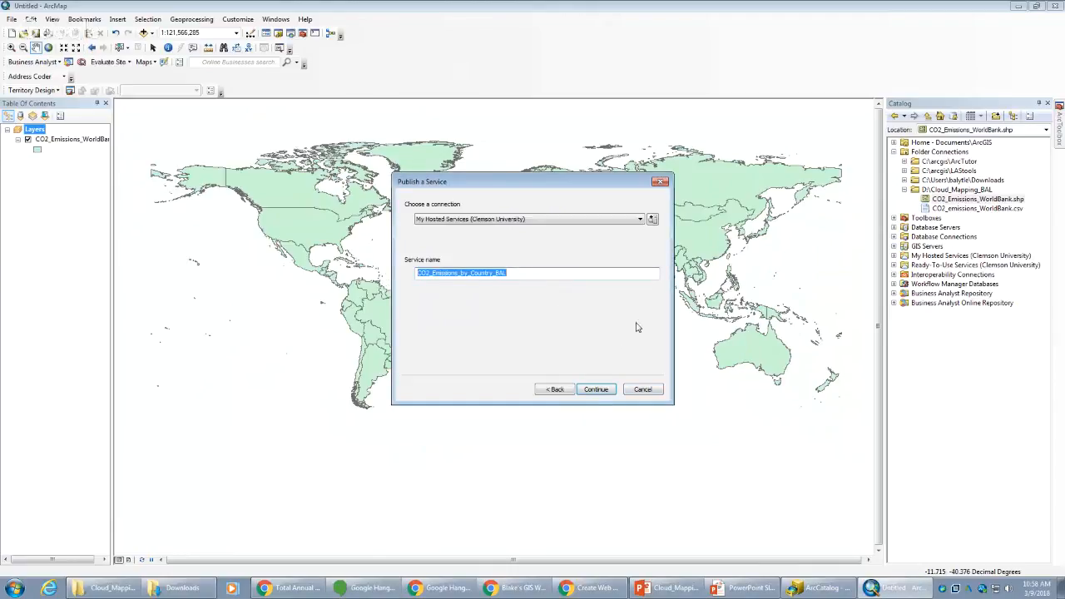
click(649, 389)
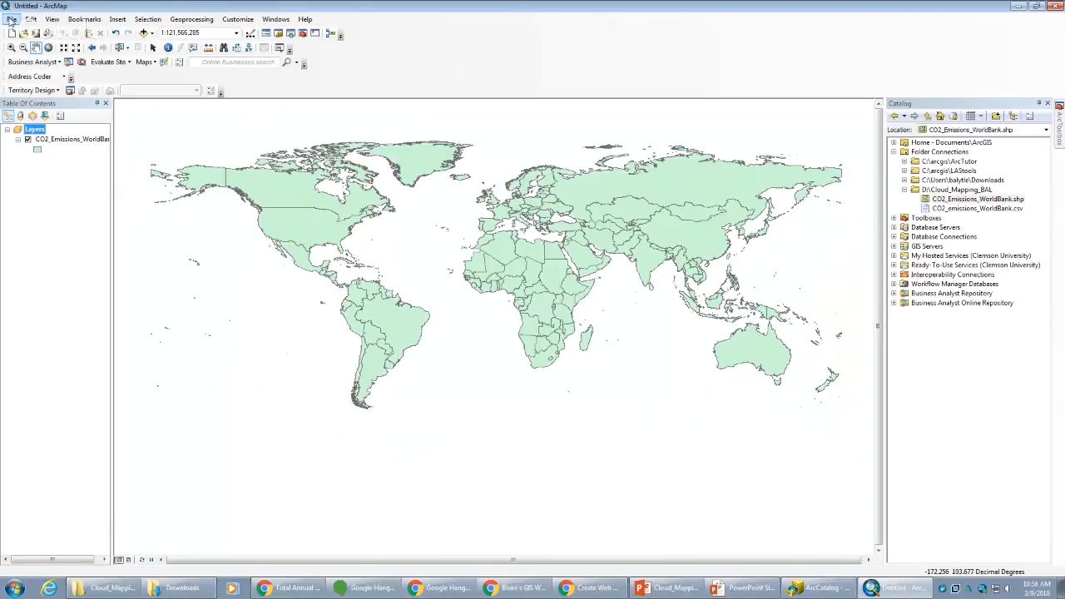
- Begin sharing the map as a service through File > Share As > Service
click(12, 19)
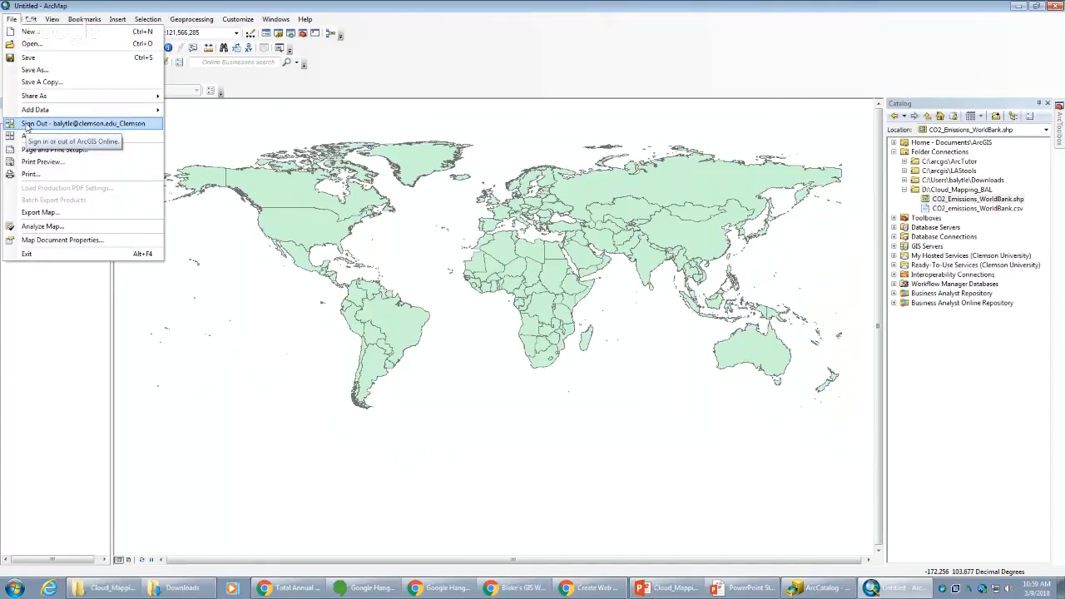
click(138, 5)
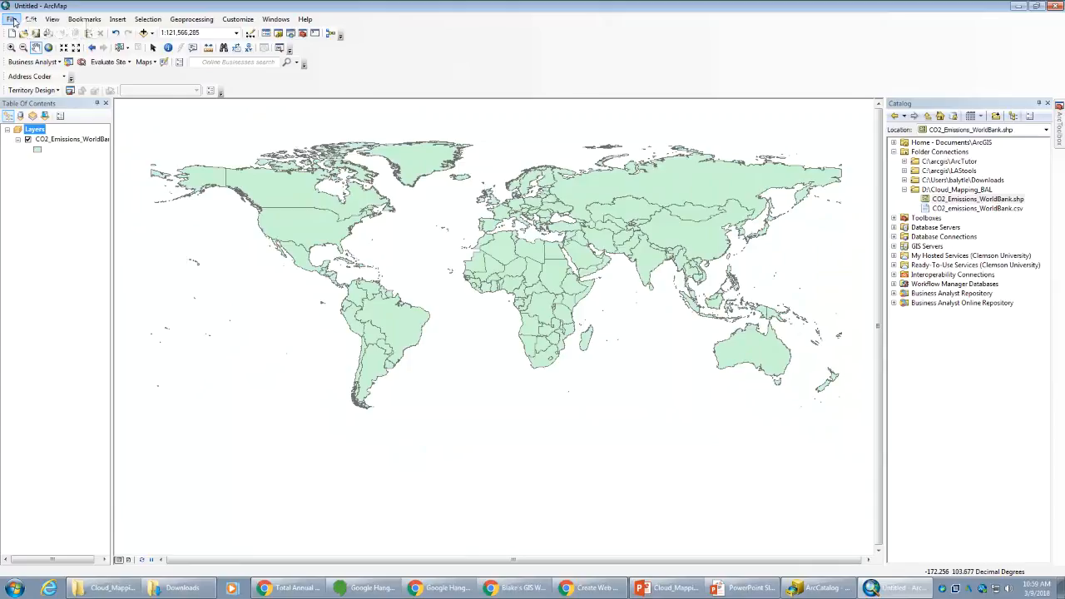
click(12, 20)
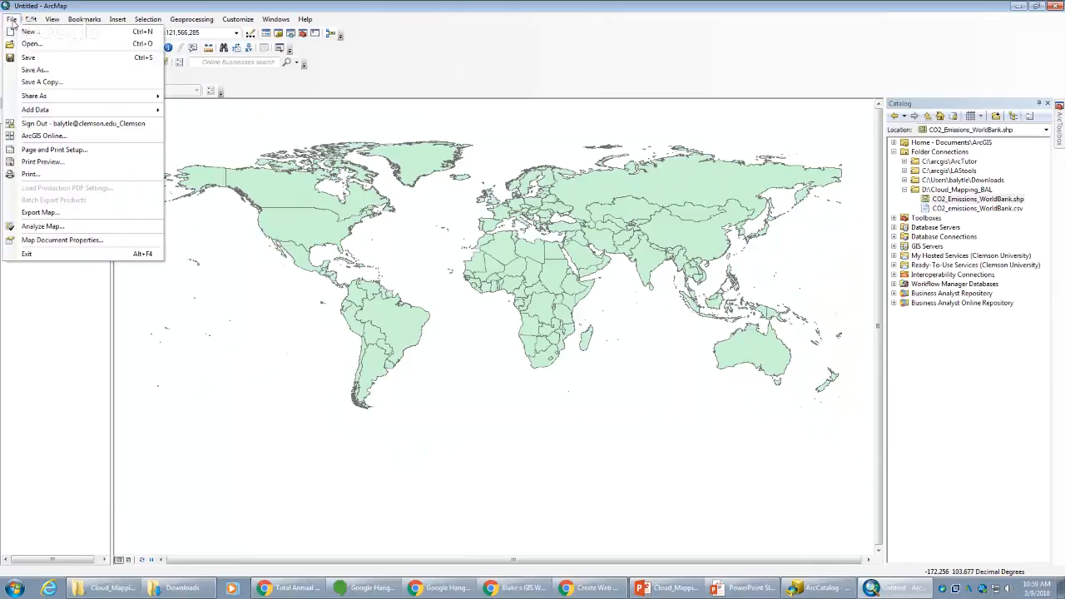
mouse_move(36, 100)
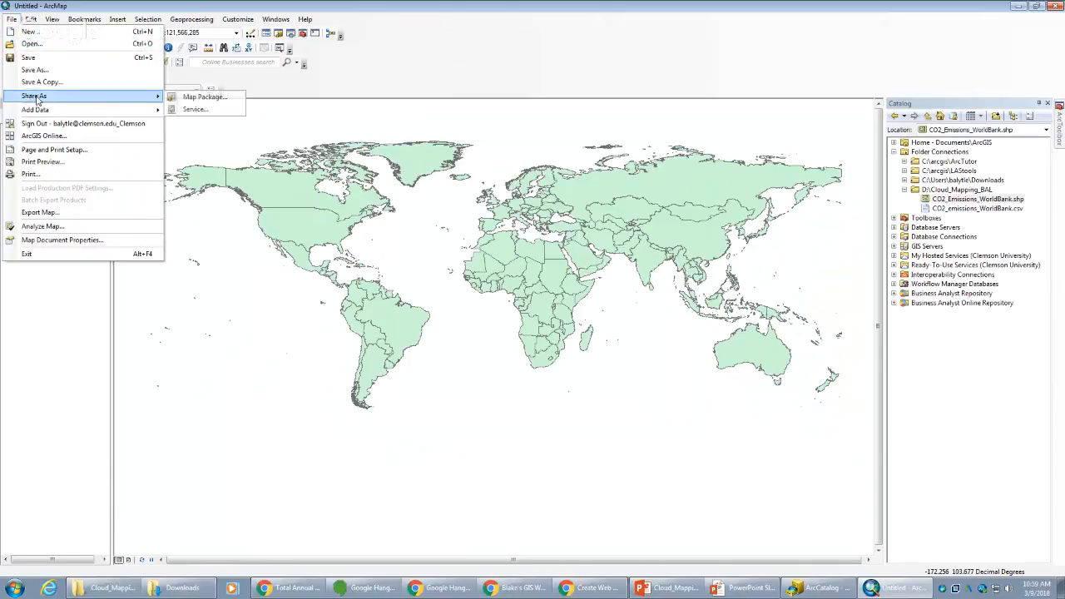
click(204, 116)
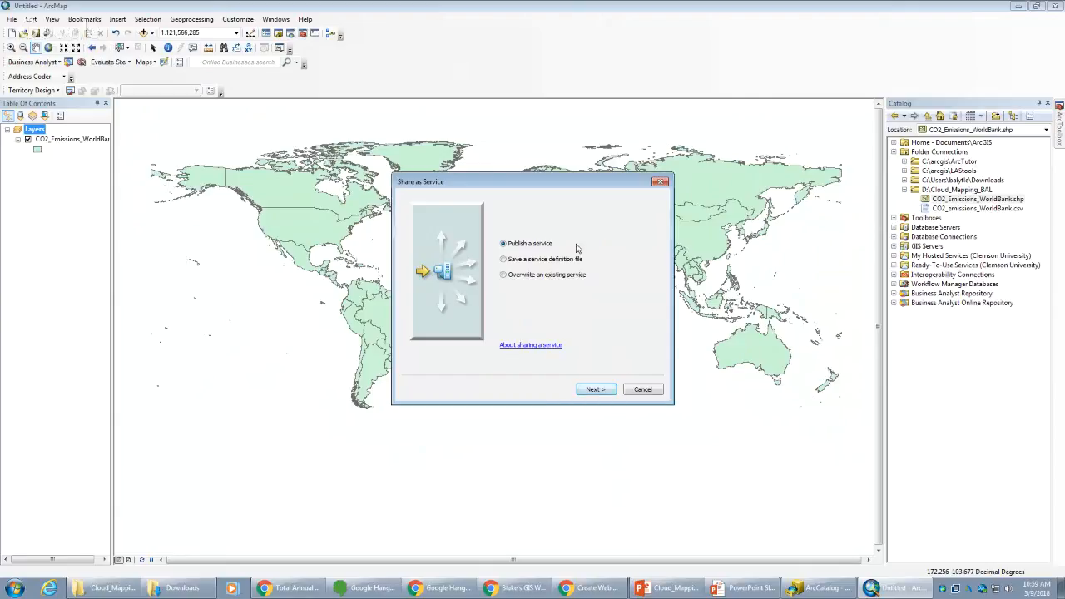
- Publish a new service to My Hosted Services named CO2_Emissions_by_Country_BAL
click(601, 390)
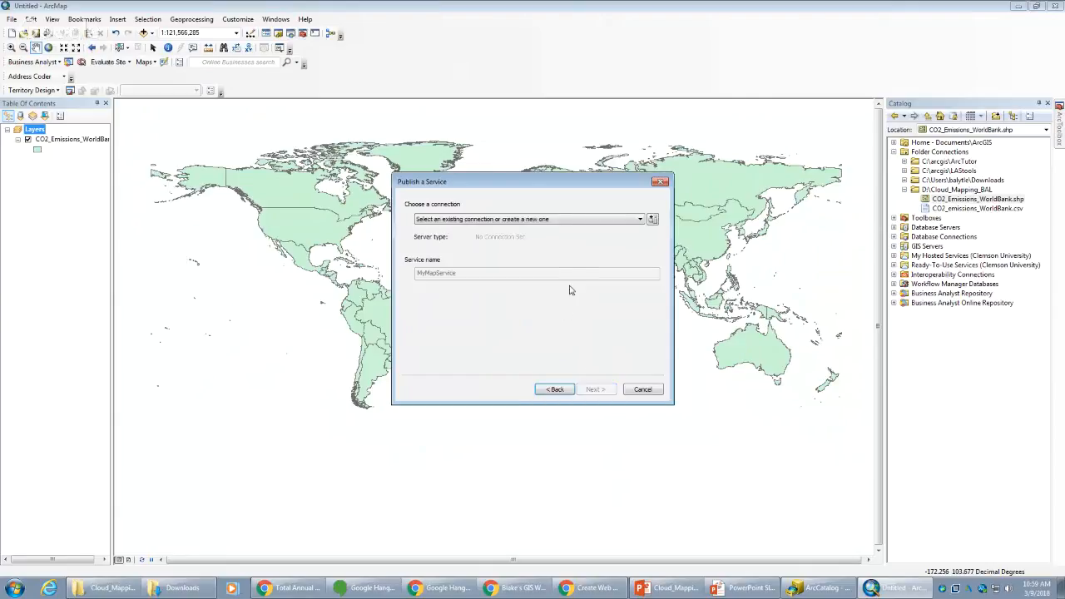
click(530, 220)
click(526, 237)
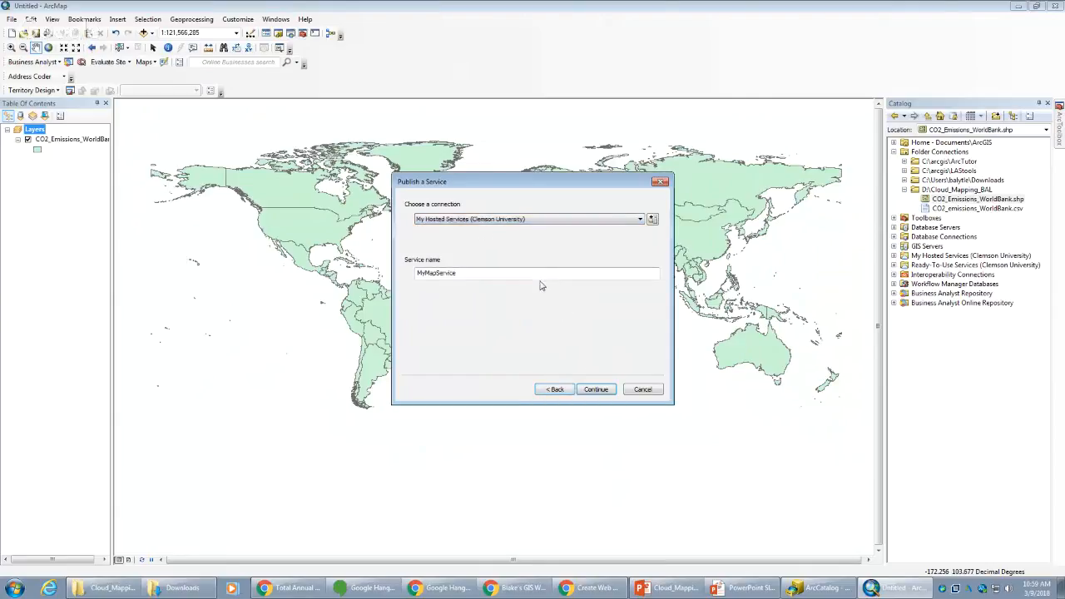
double_click(478, 275)
key(ctrl+v)
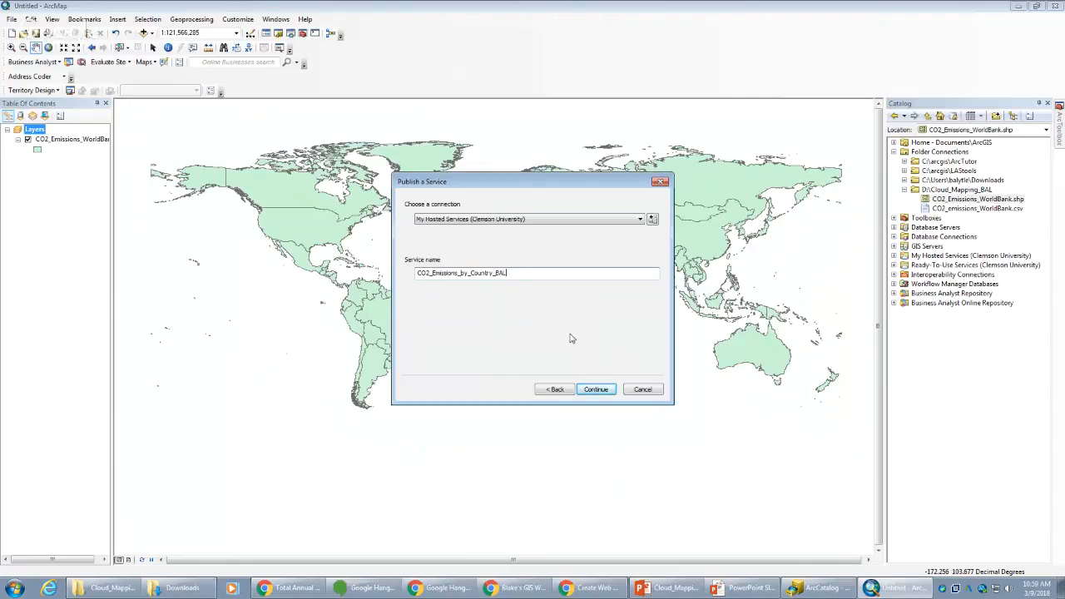
click(606, 393)
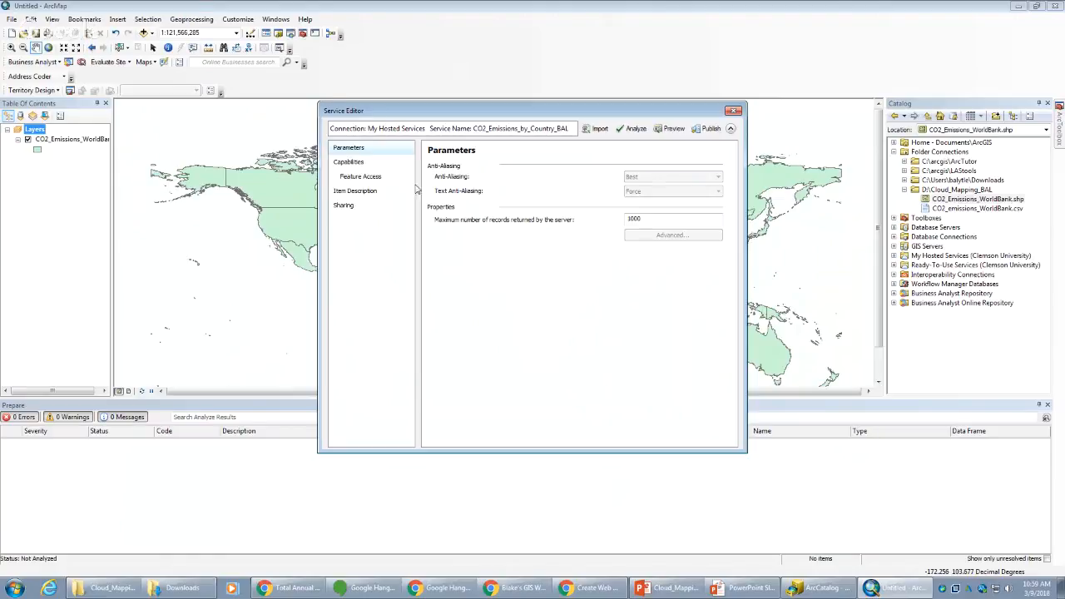
- Review the service Capabilities and Feature Access, which allows only Query operations
click(364, 163)
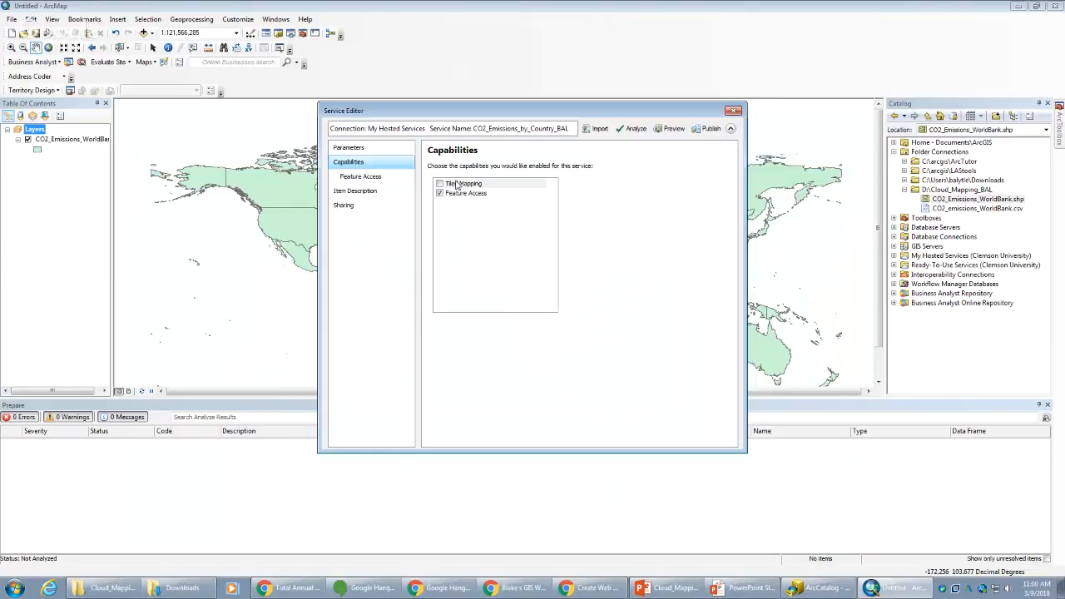
click(404, 178)
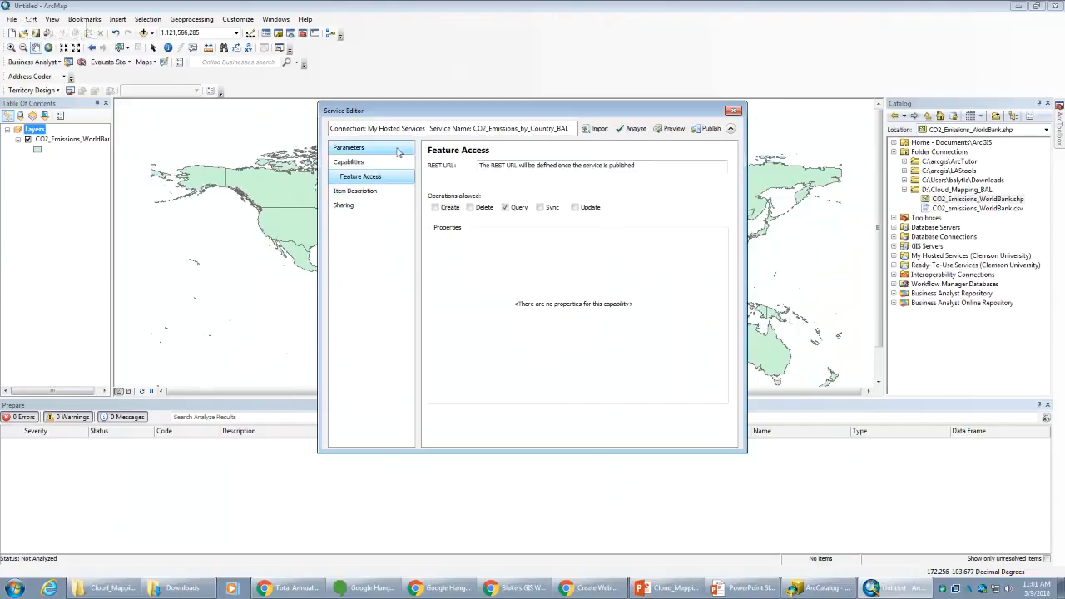
click(375, 195)
- Enter the summary 'CO2 emissions by country from 1960-2013.' and the tag 'co2 emissions'
click(536, 186)
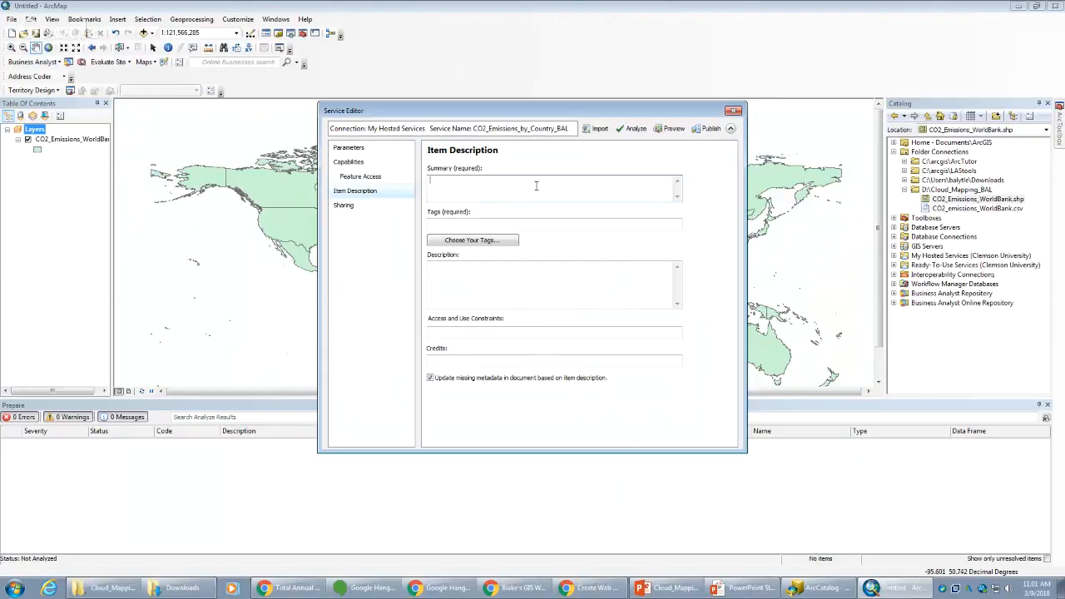
text(O2 emissions by country from 1960-2013.)
click(504, 223)
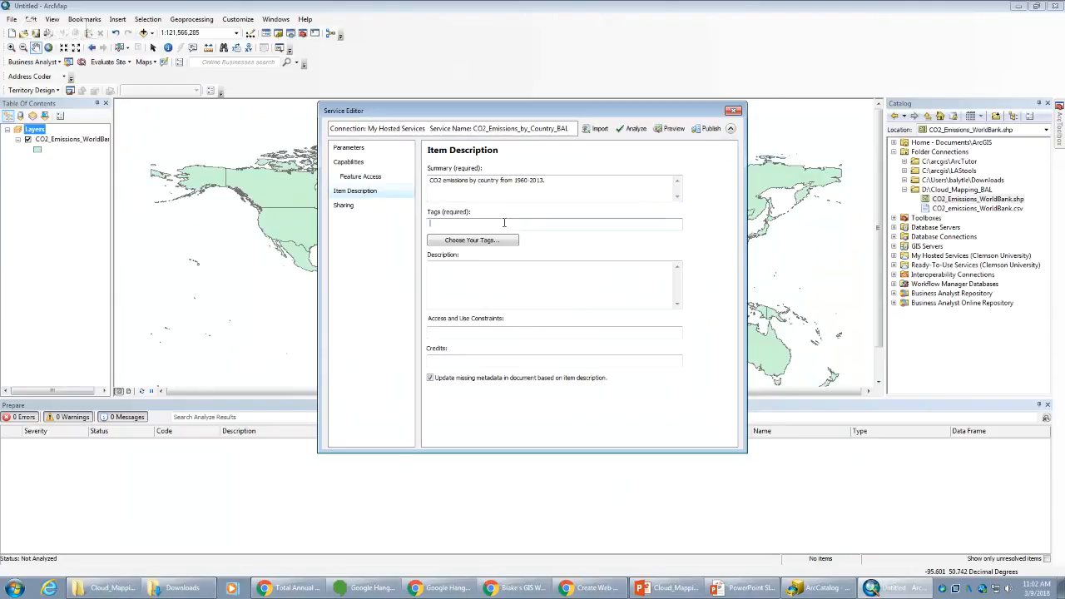
text(co2 emissions)
click(361, 209)
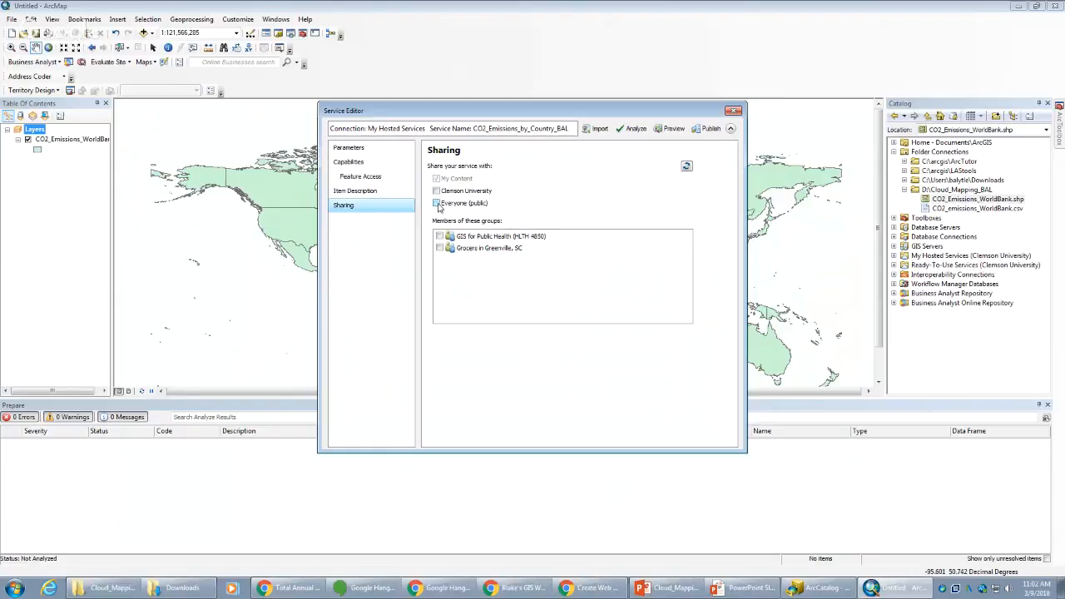
- Share the service with Everyone, analyze it for issues, and publish CO2_Emissions_by_Country_BAL
click(437, 204)
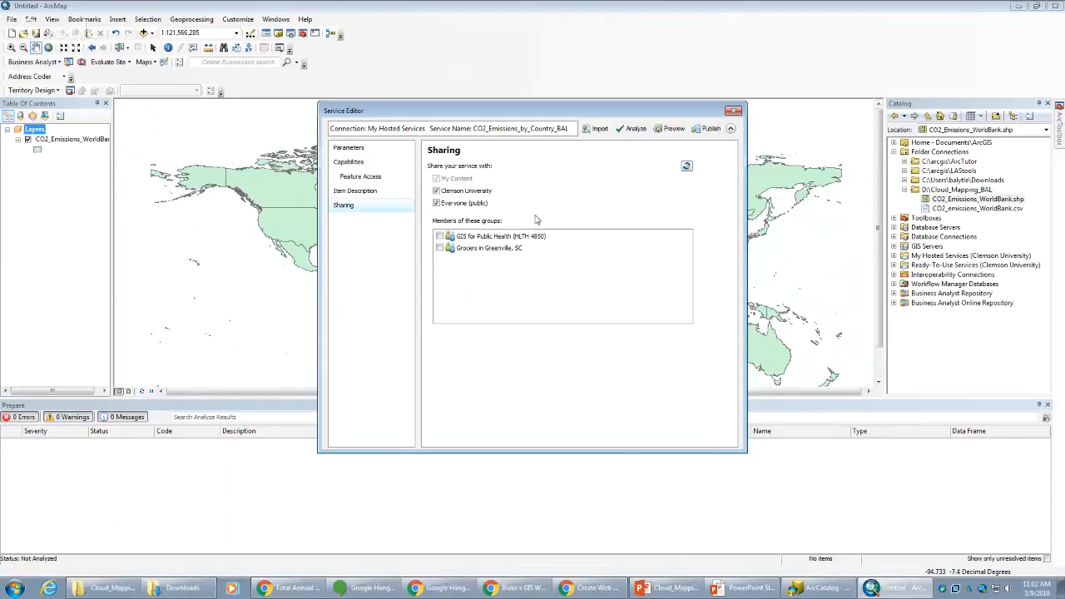
click(634, 129)
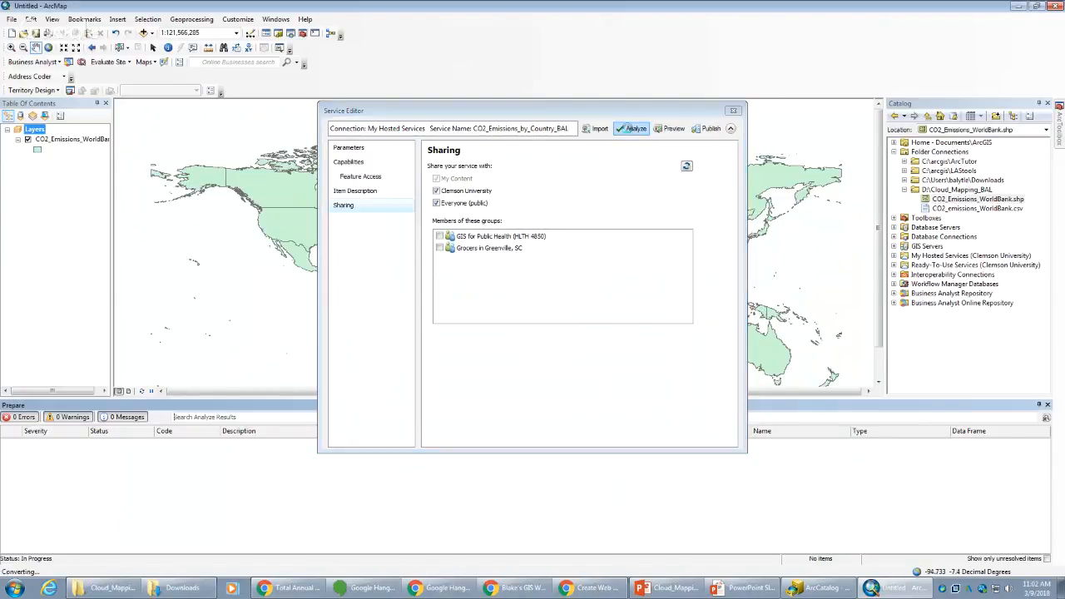
drag(566, 120, 613, 87)
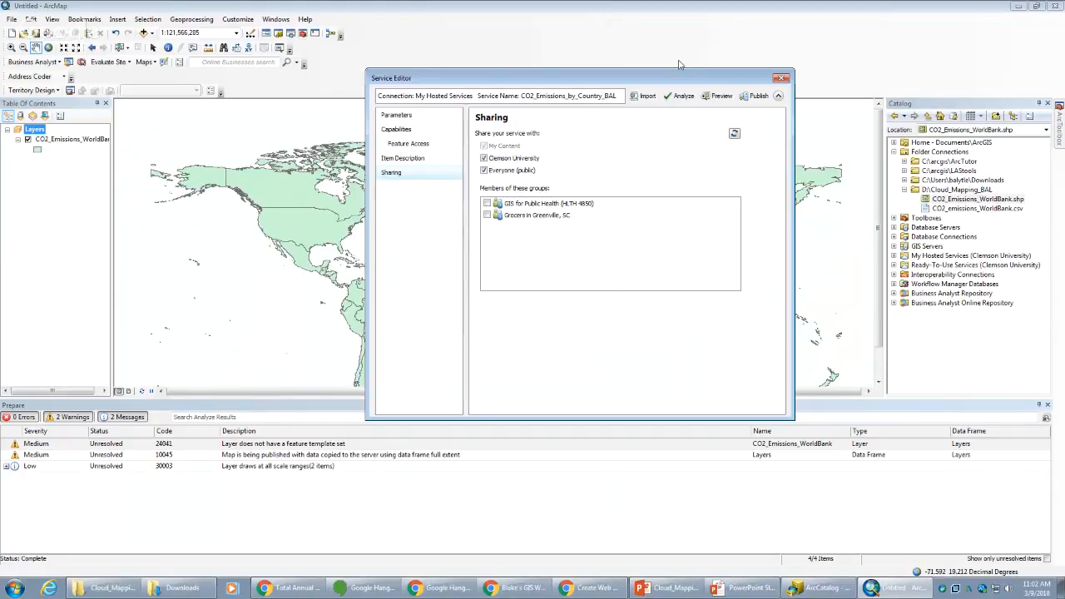
click(752, 95)
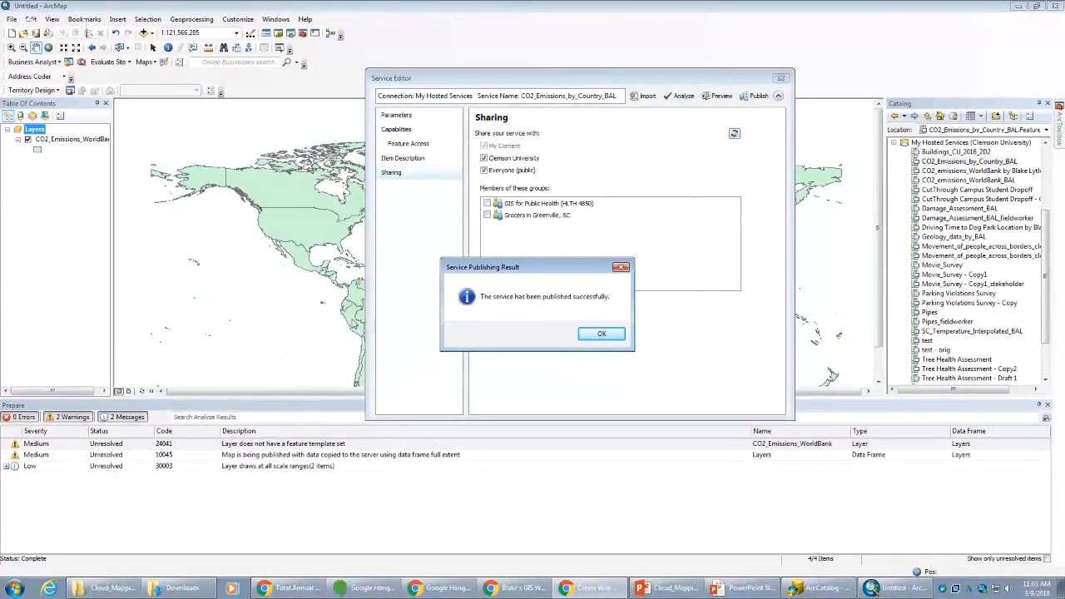
- Acknowledge the publishing success message and briefly toggle Chrome from the taskbar
click(606, 333)
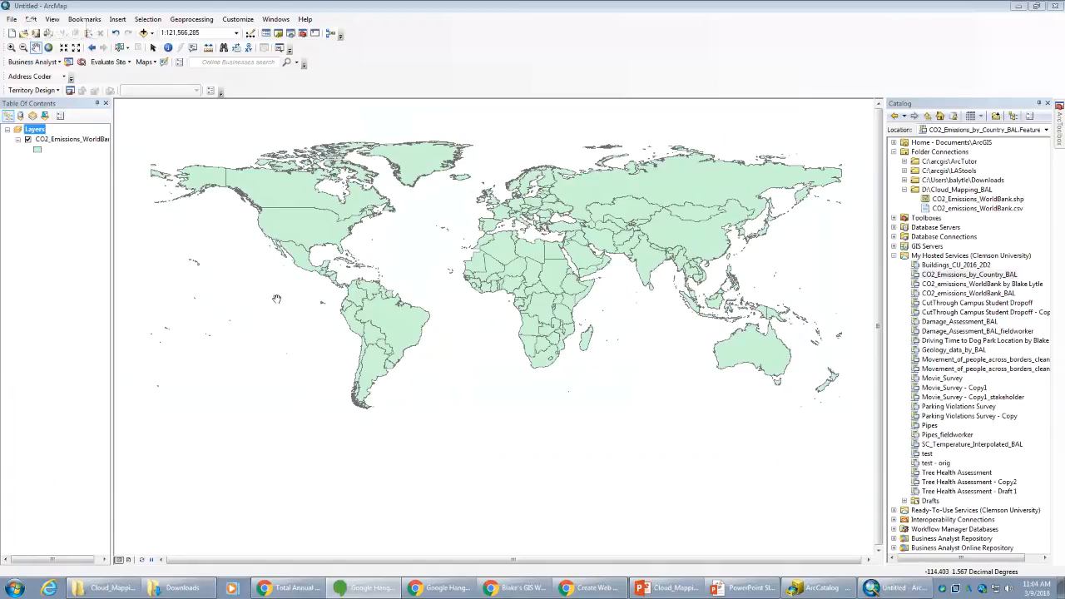
click(522, 591)
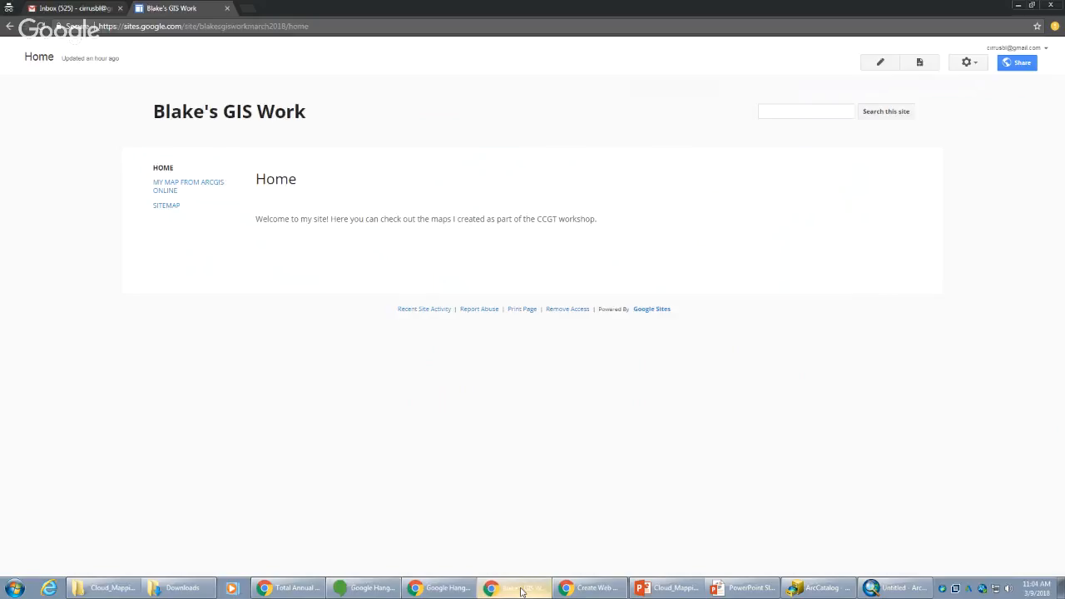
click(523, 591)
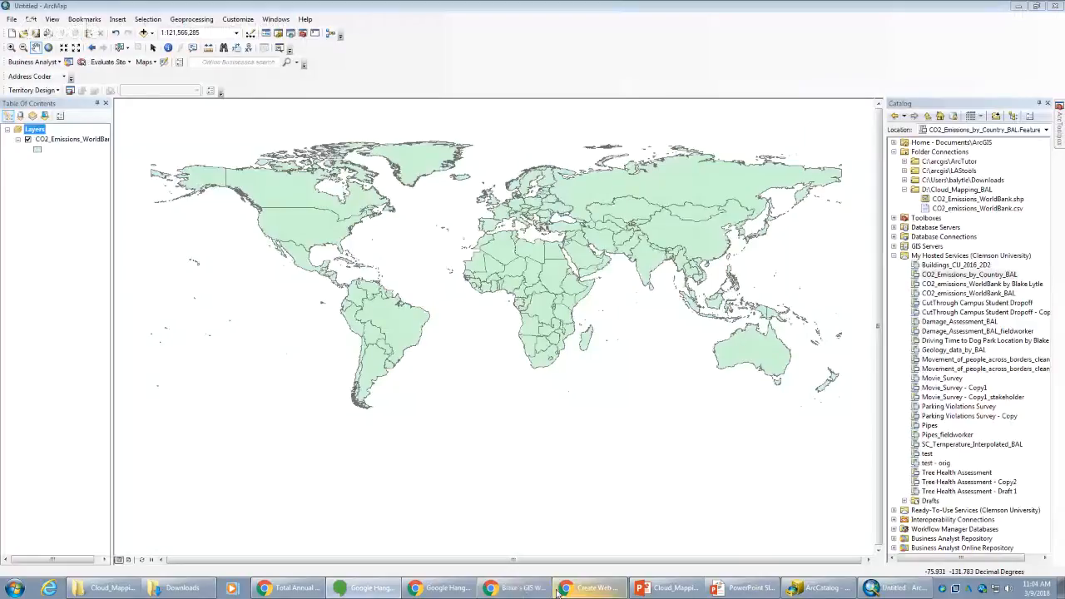
- Open the CO2_Emissions_by_Country_BAL hosted feature layer's item page from My Content, then return to ArcMap
click(318, 589)
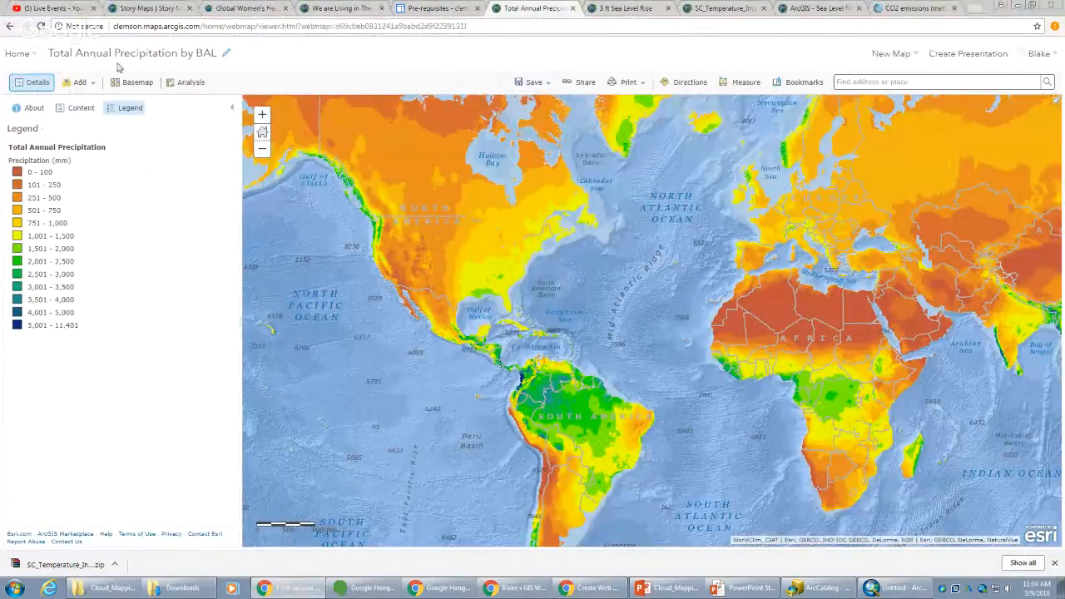
click(23, 56)
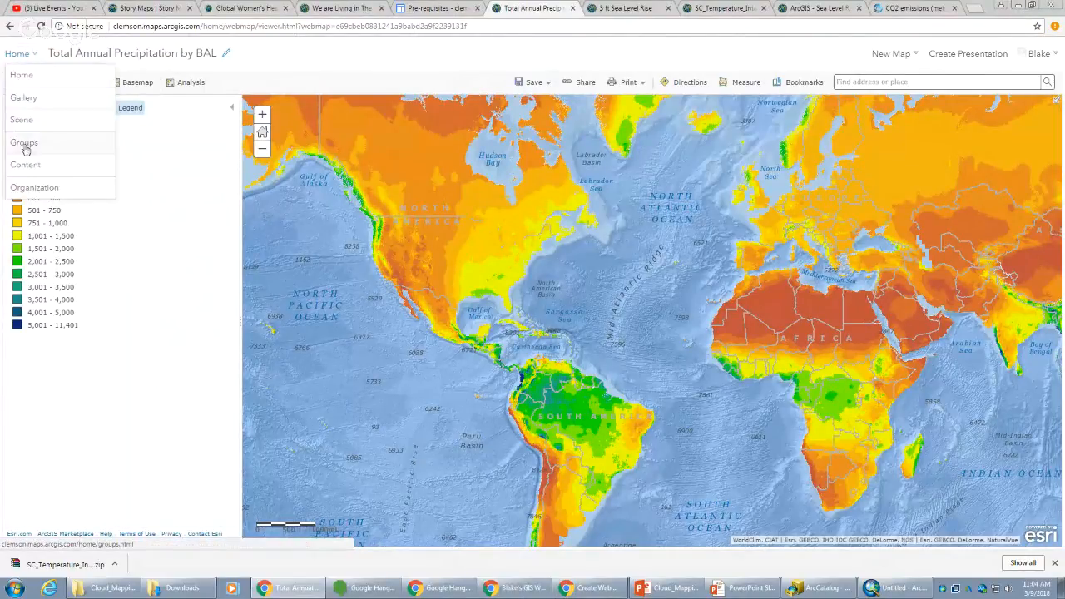
click(25, 165)
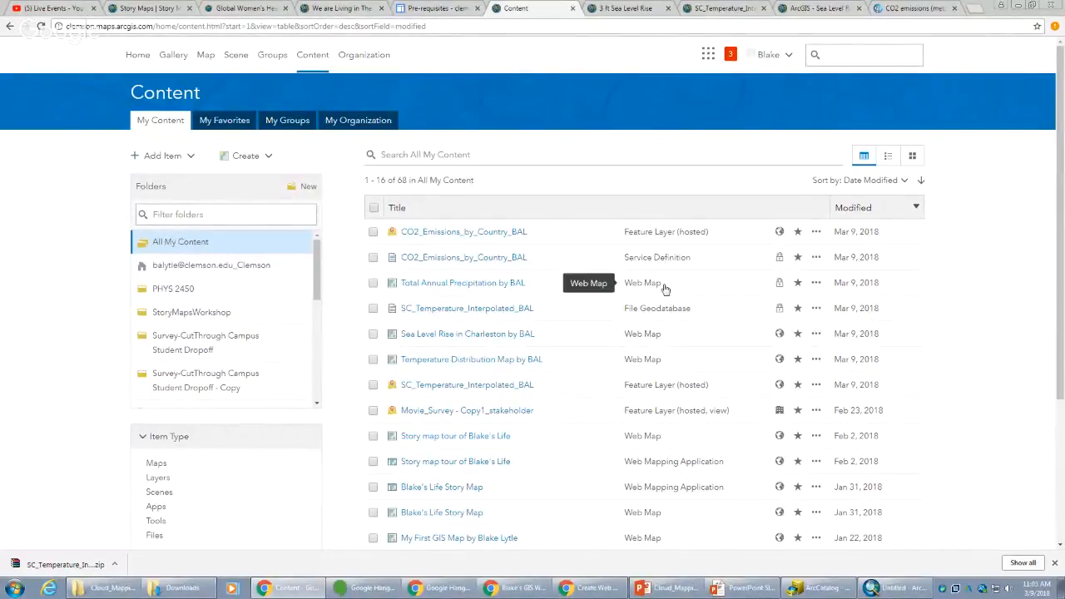
click(447, 233)
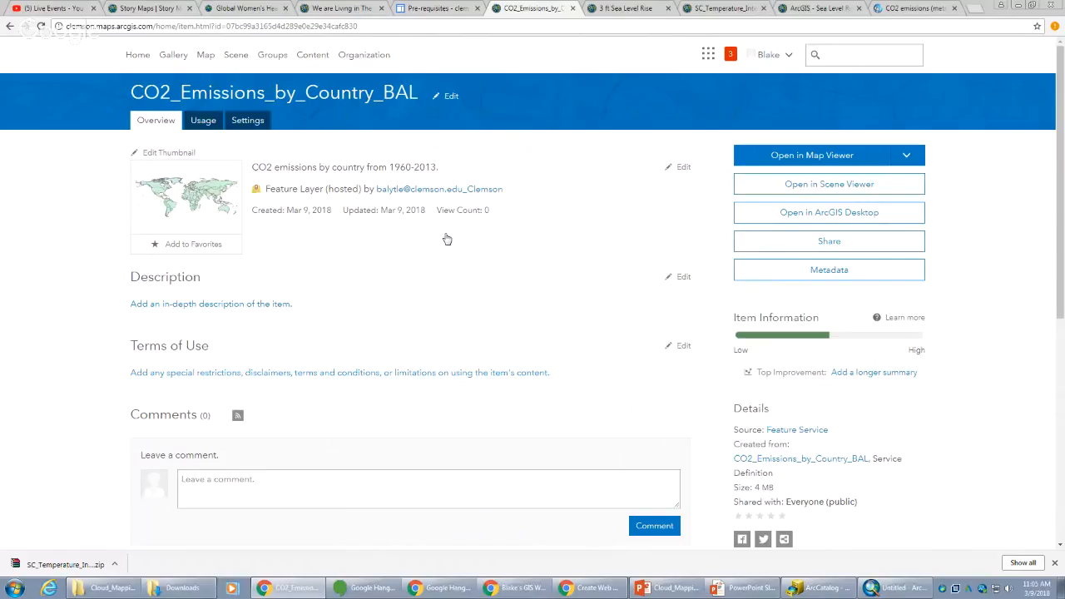
mouse_move(167, 204)
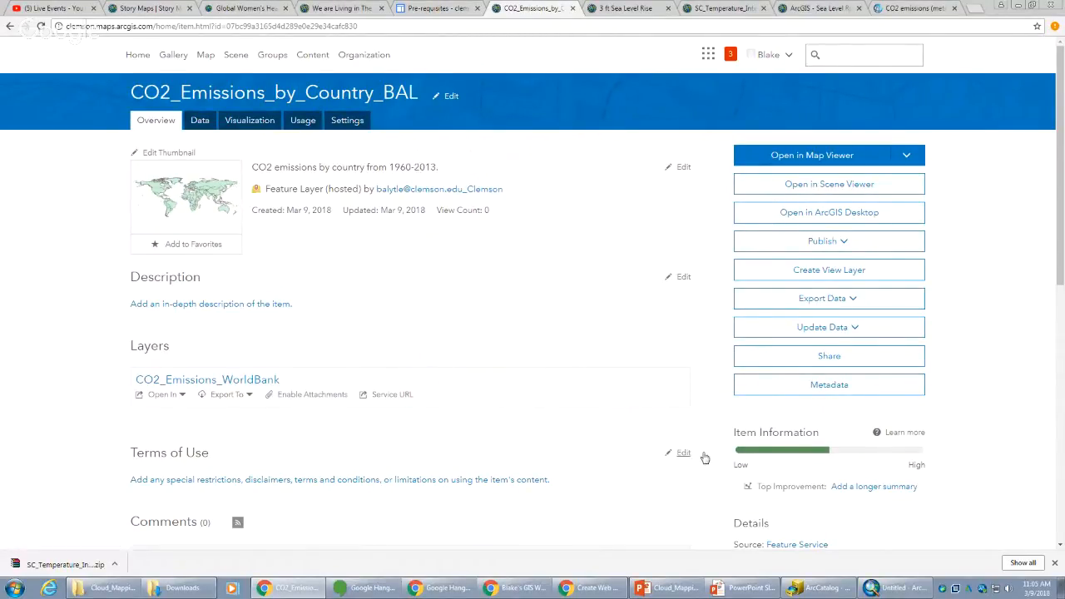
scroll(707, 453, down, 3)
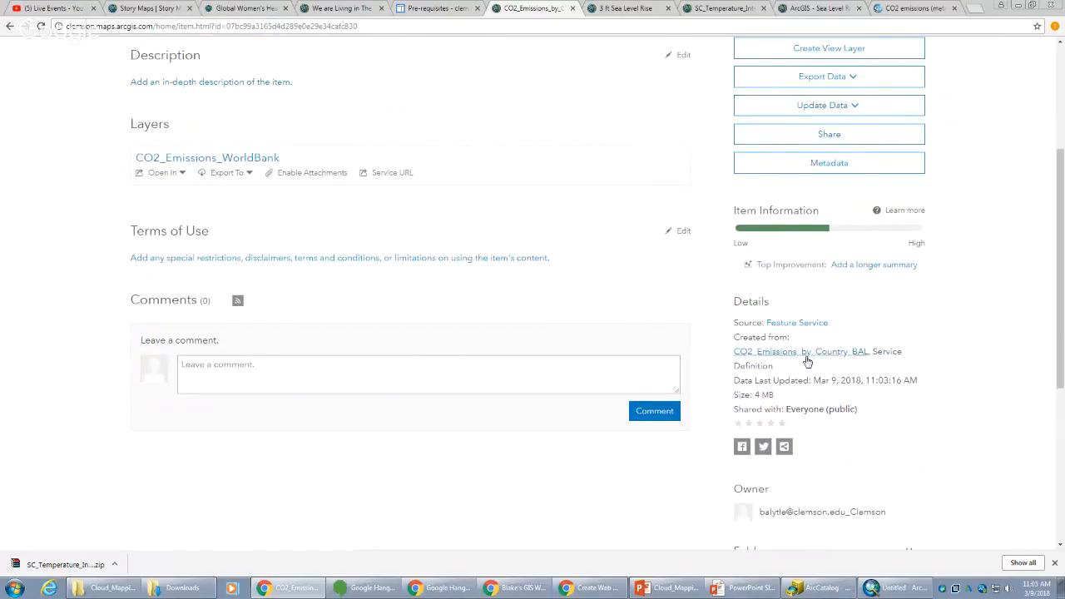
scroll(802, 366, down, 2)
scroll(767, 450, up, 5)
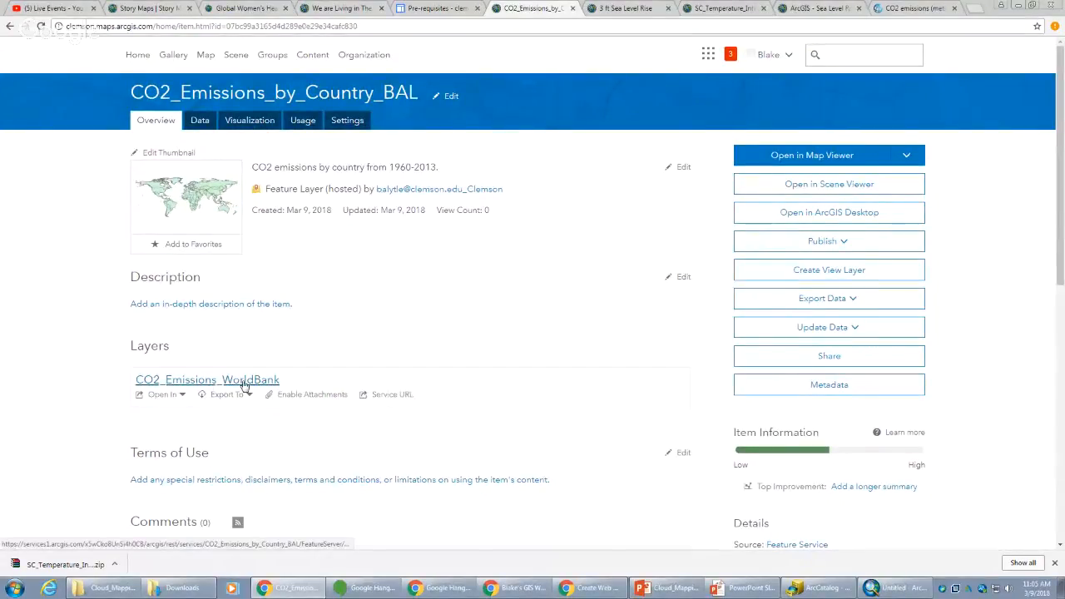
click(884, 589)
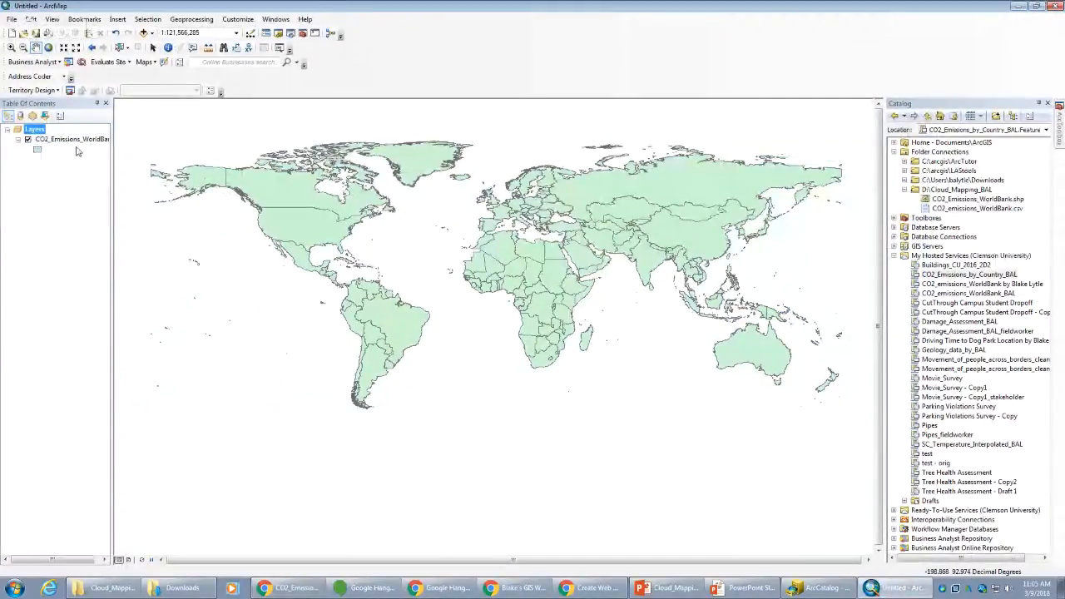
- Widen the Table of Contents to show the full CO2_Emissions_WorldBank name, then return to the browser's hosted layer page
drag(113, 157, 165, 157)
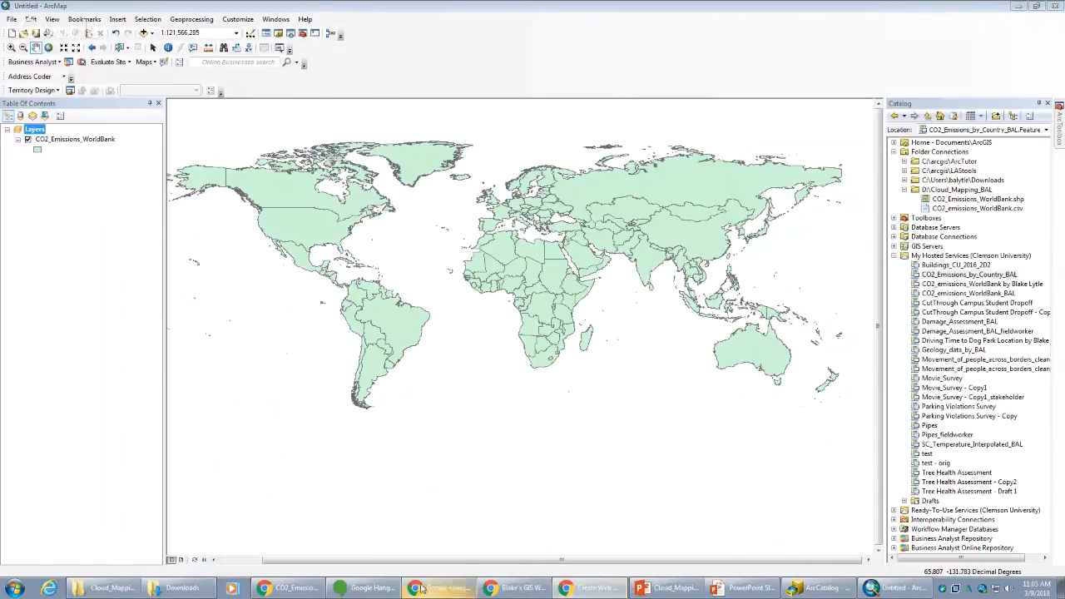
click(287, 587)
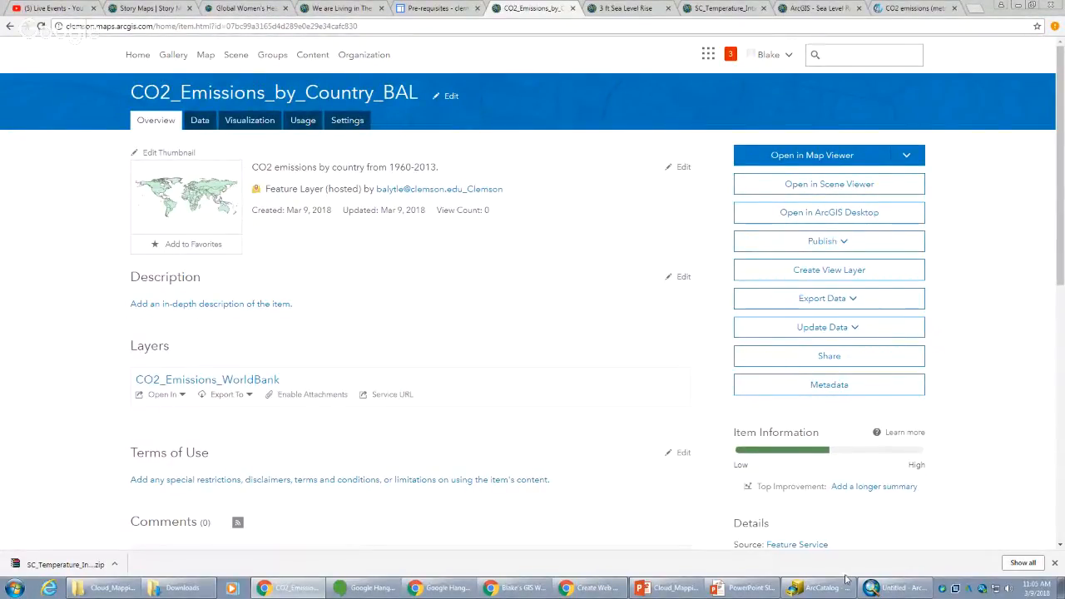
click(889, 586)
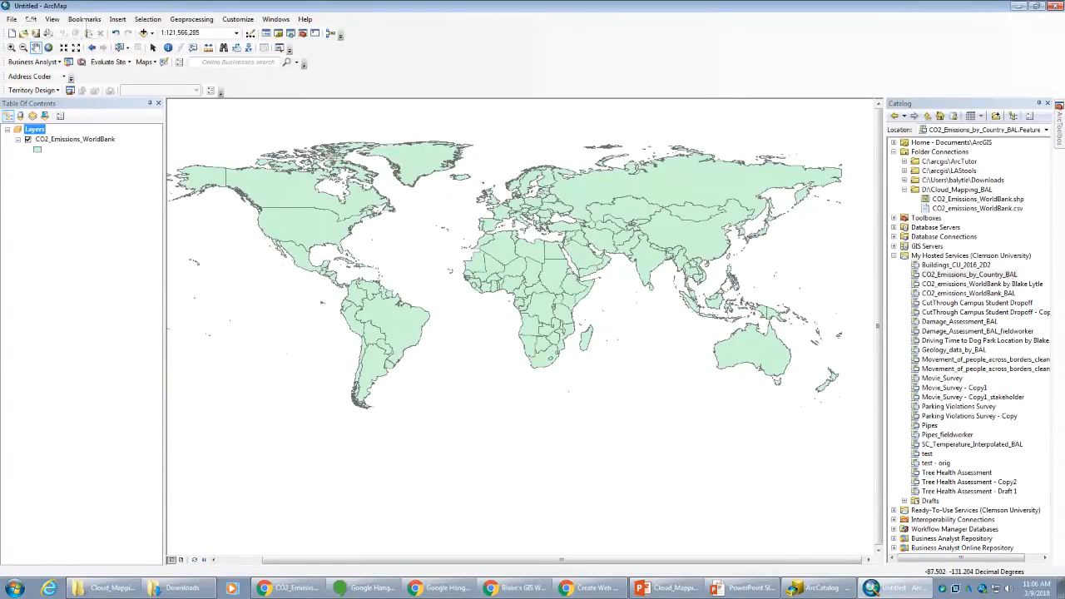
click(298, 588)
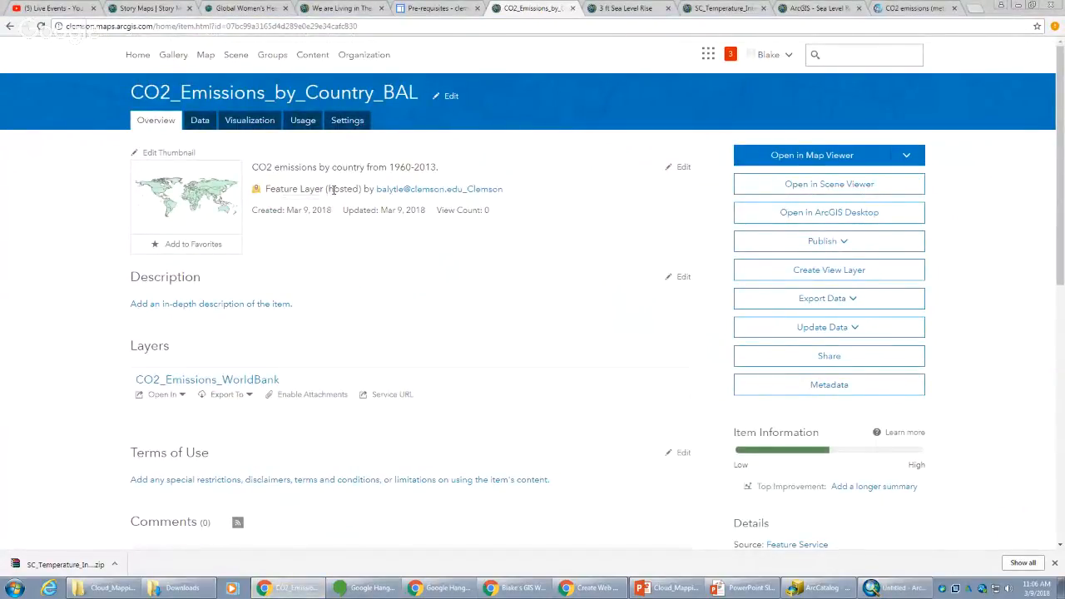
scroll(324, 324, down, 1)
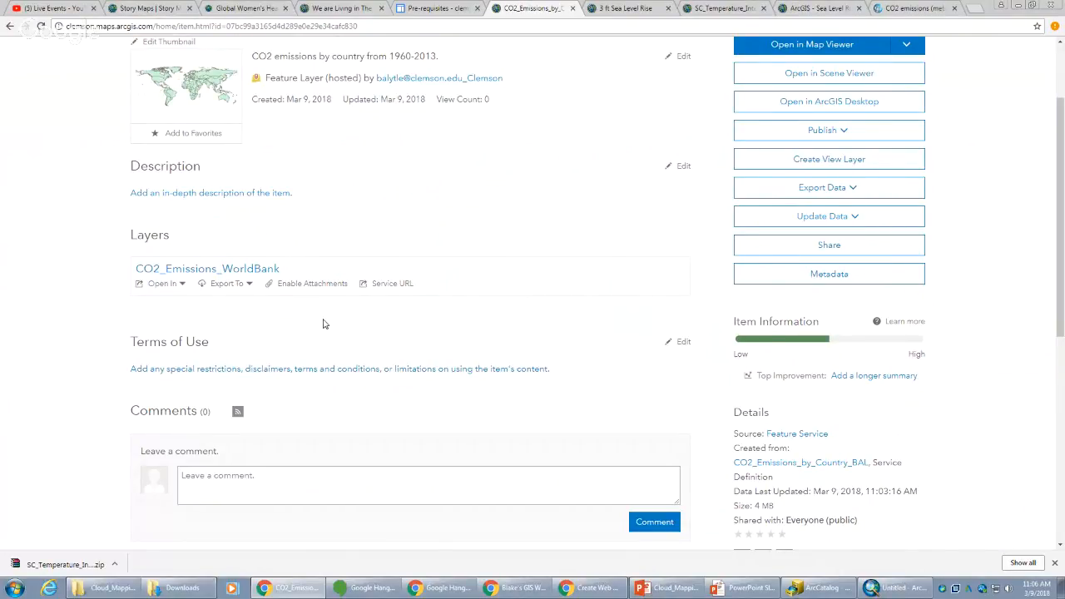
scroll(325, 325, up, 2)
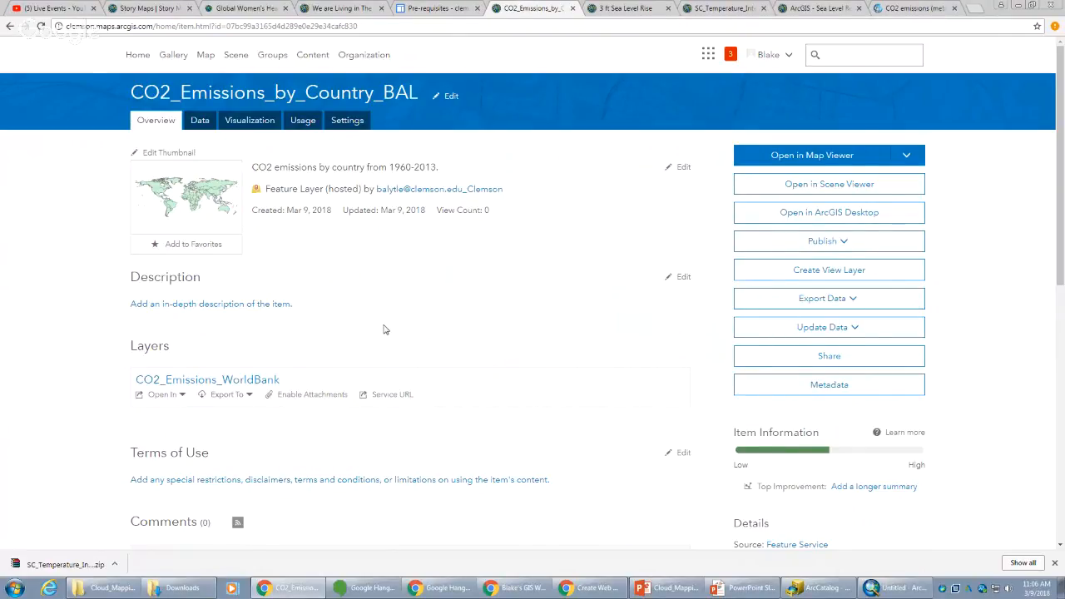
- From My Content, open the Add an item from my computer form
click(320, 61)
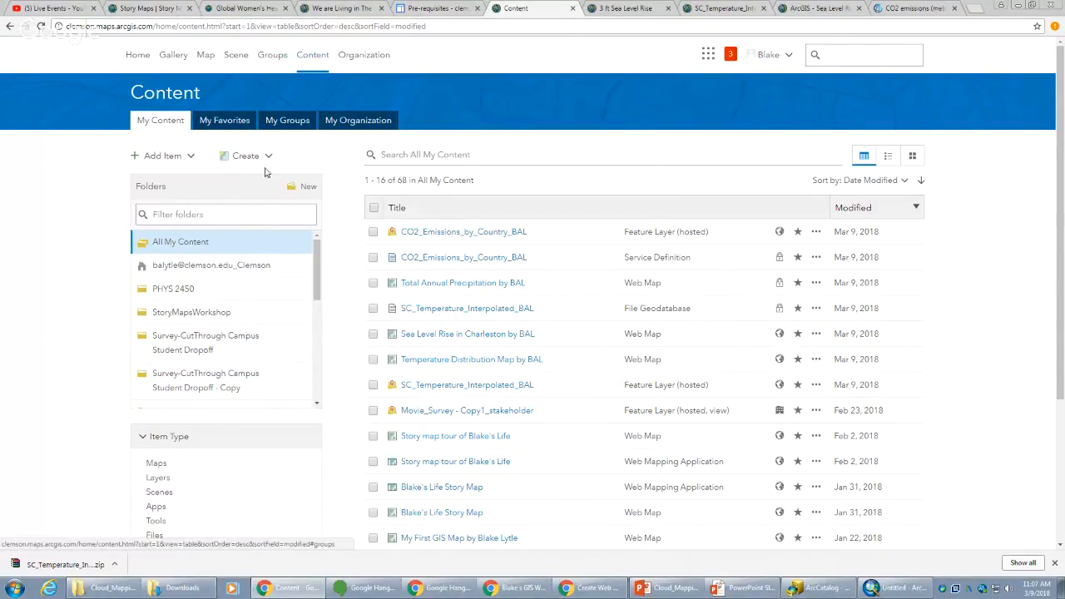
click(167, 158)
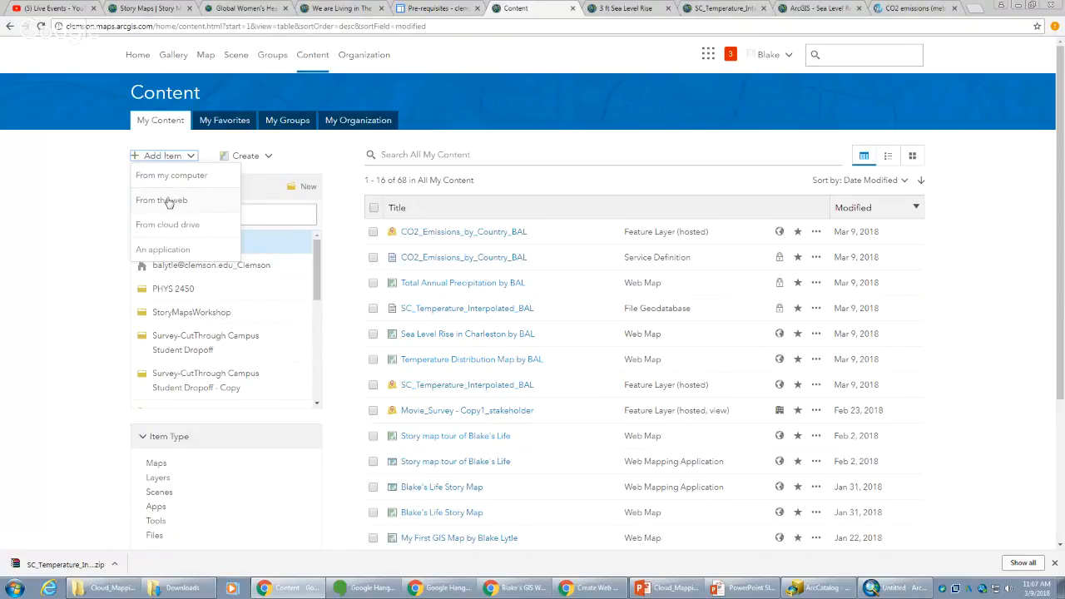
click(190, 175)
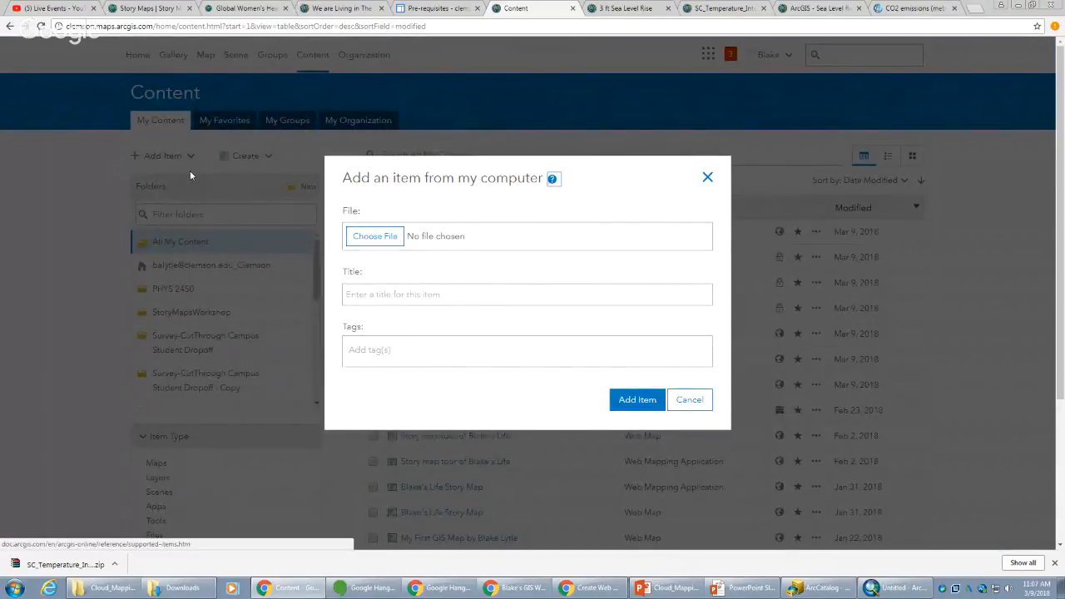
- Pick D:\Cloud_Mapping_BAL\CO2_emissions_WorldBank.csv for upload, then dismiss the duplicate-file error and close the form
click(387, 239)
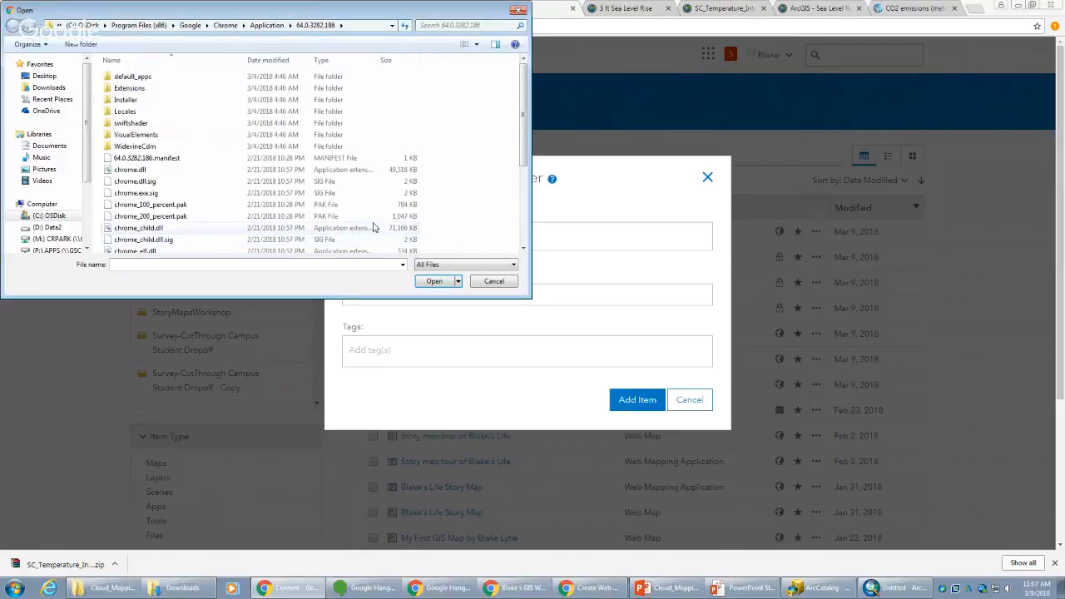
click(47, 228)
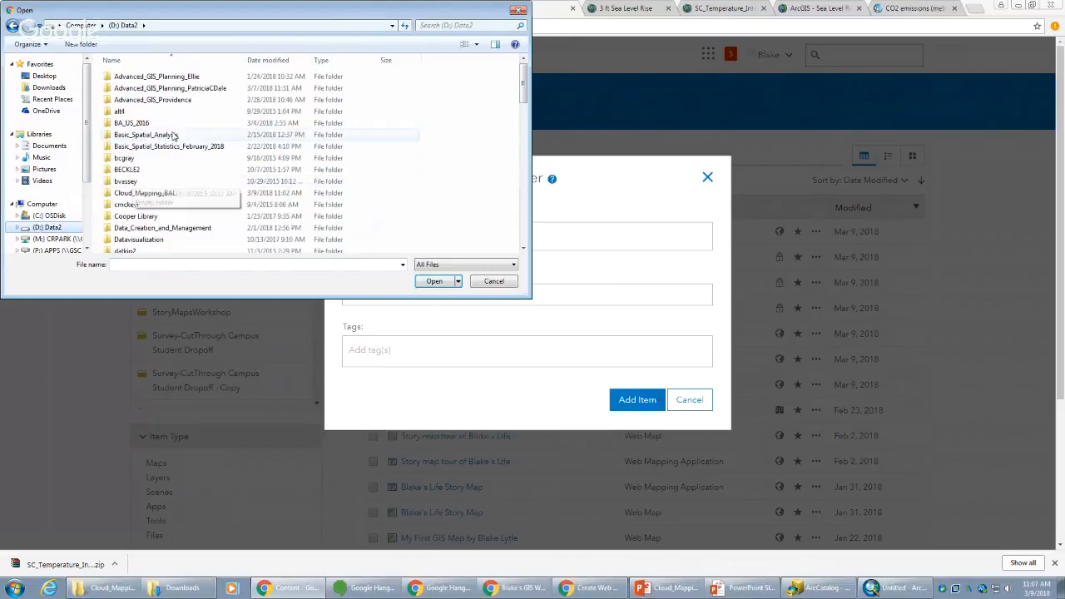
double_click(149, 194)
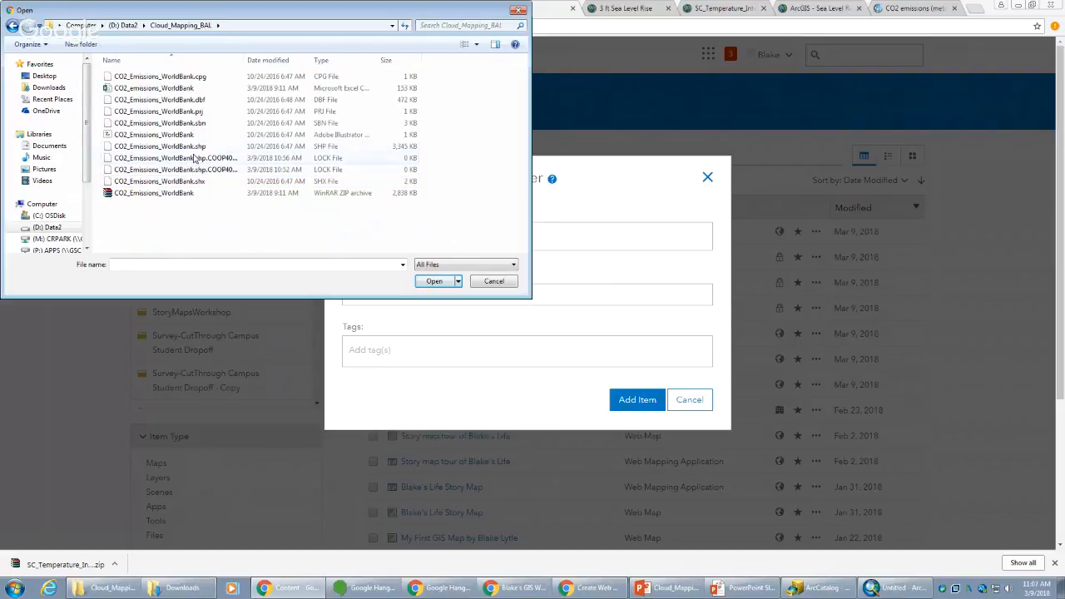
click(204, 87)
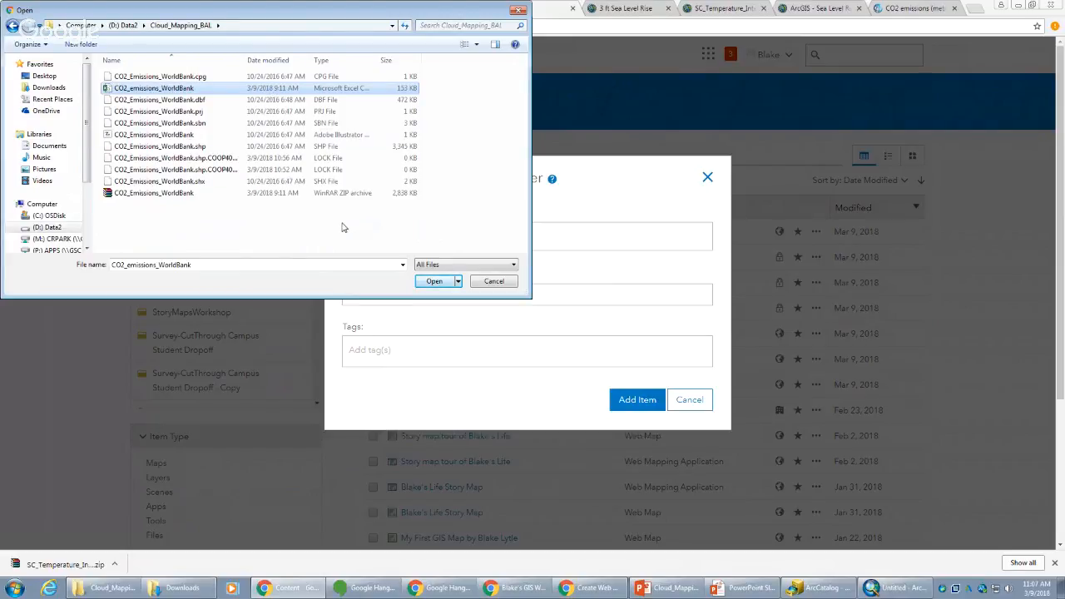
click(434, 281)
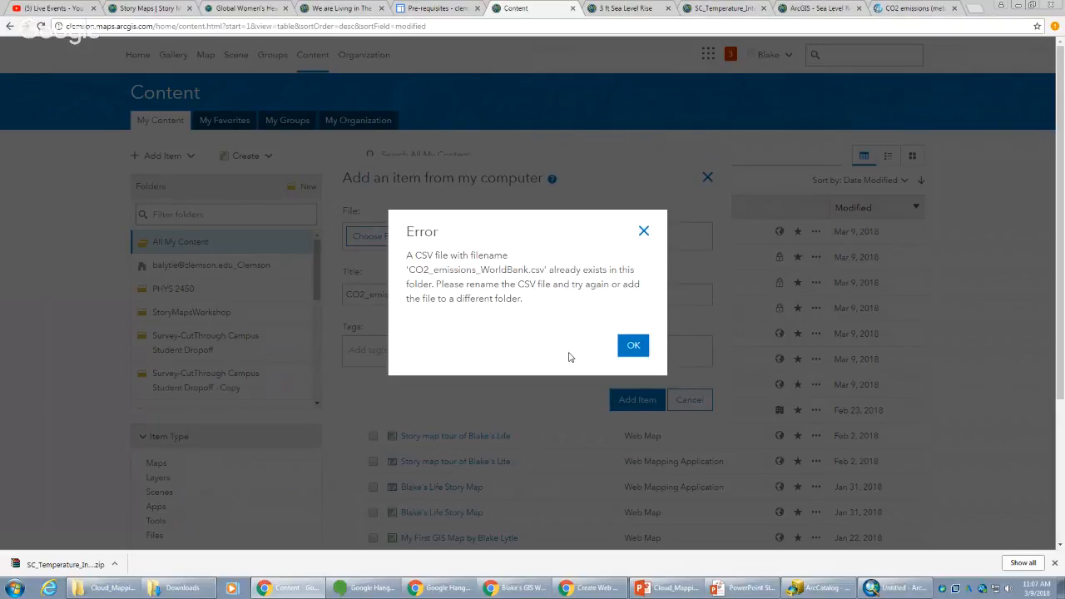
click(633, 347)
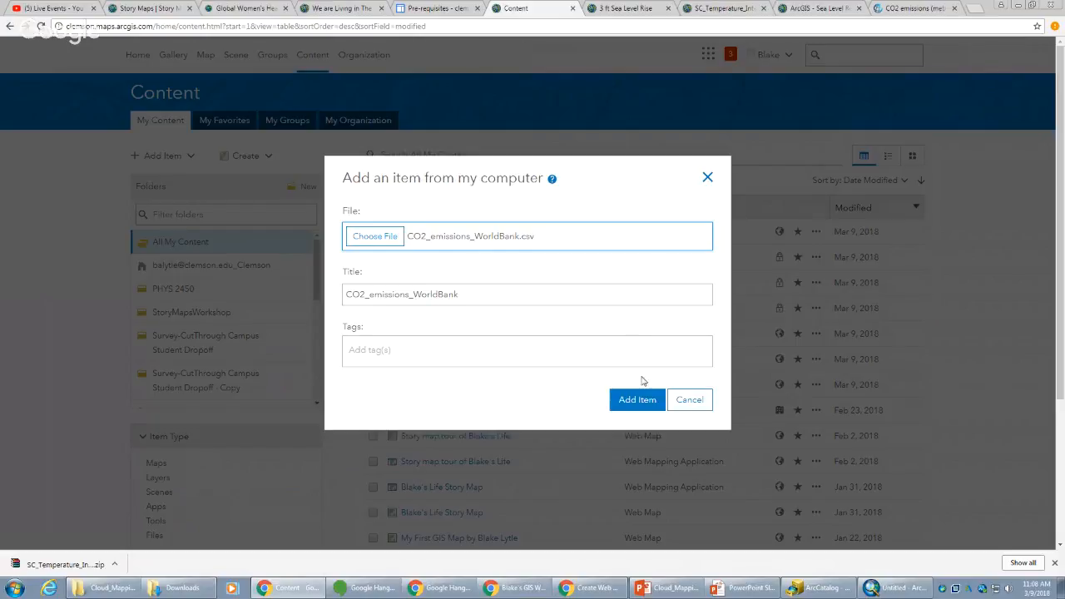
click(691, 398)
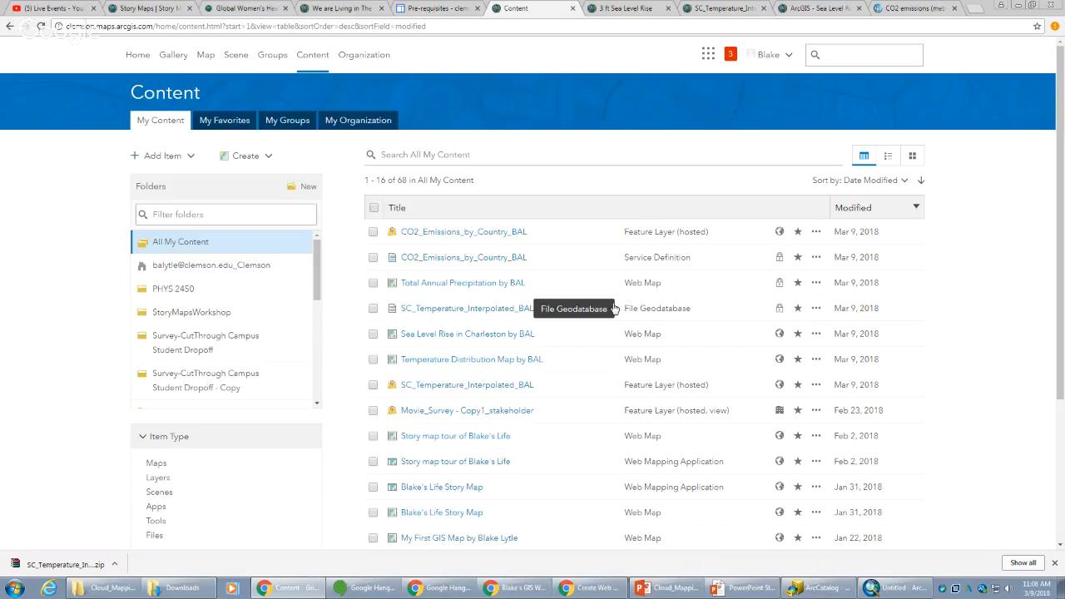
- Search My Content for co2 and open the CO2_emissions_WorldBank CSV item's Settings page
scroll(480, 274, down, 2)
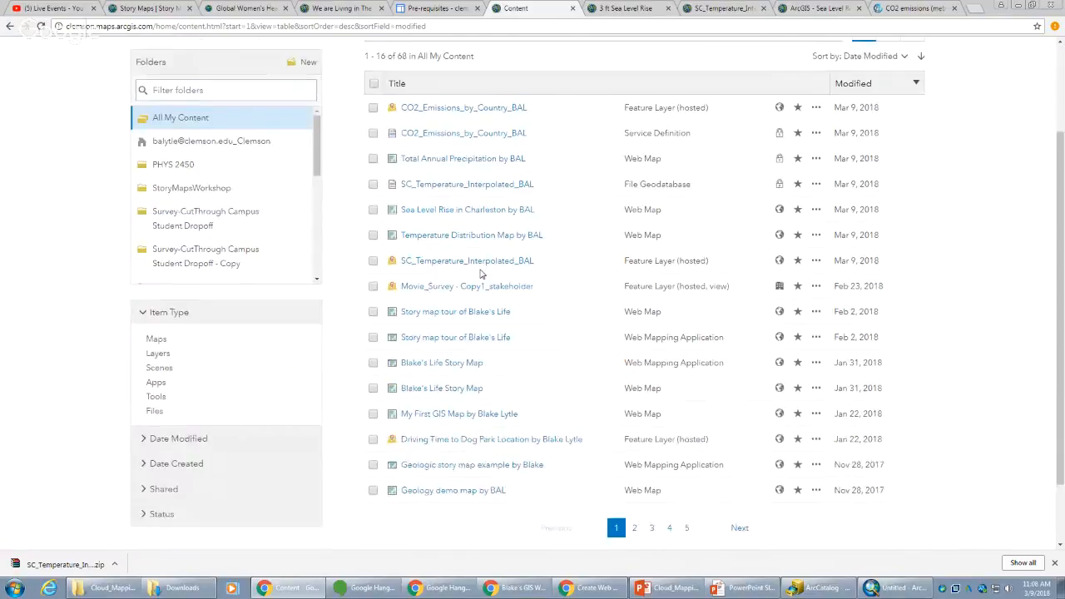
scroll(480, 274, up, 2)
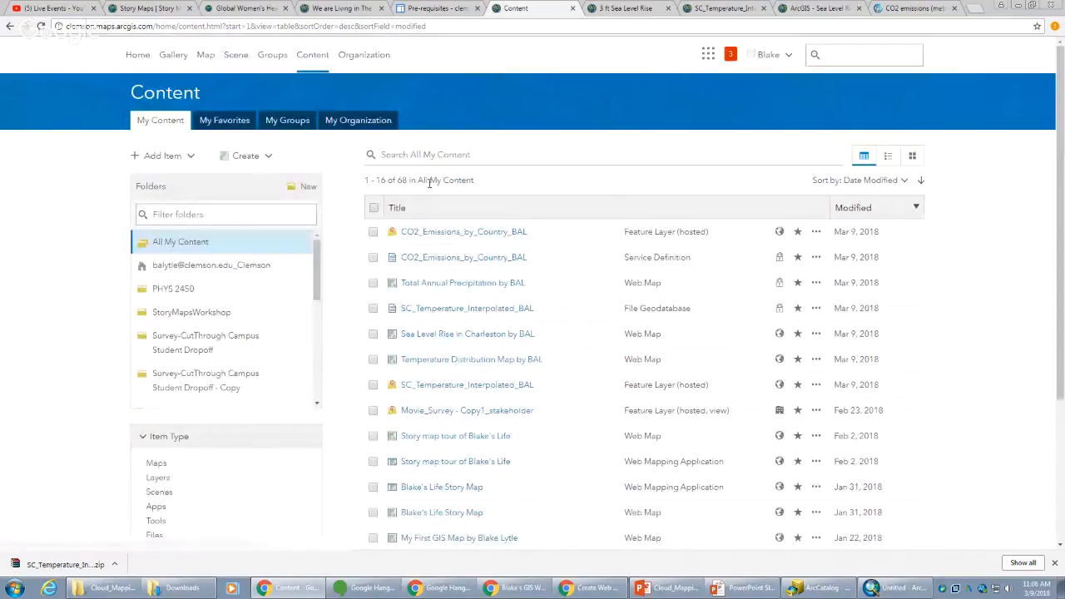
click(456, 157)
text(co2)
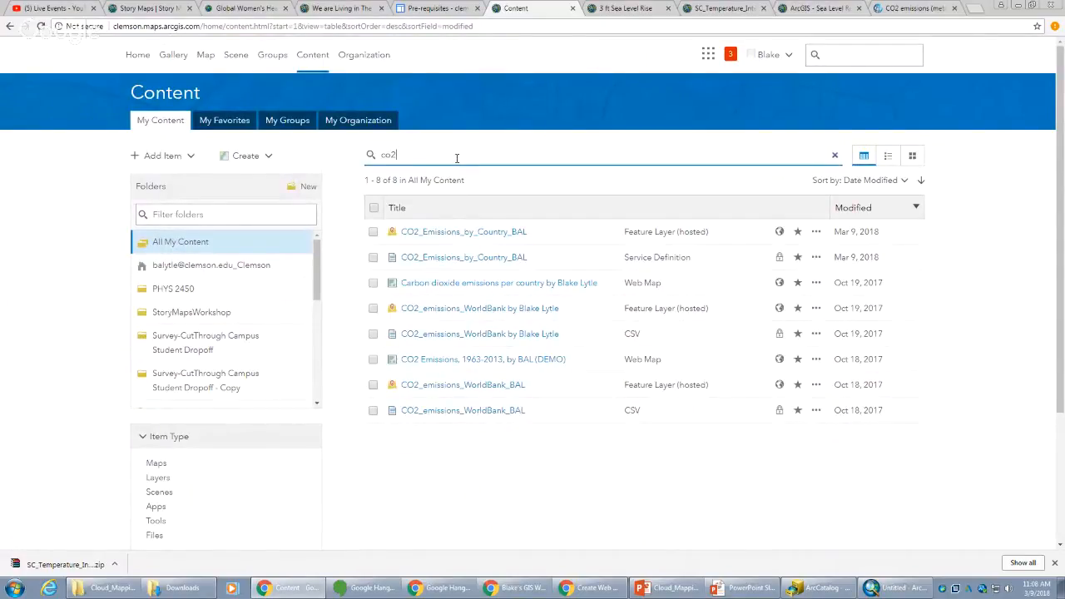
click(423, 335)
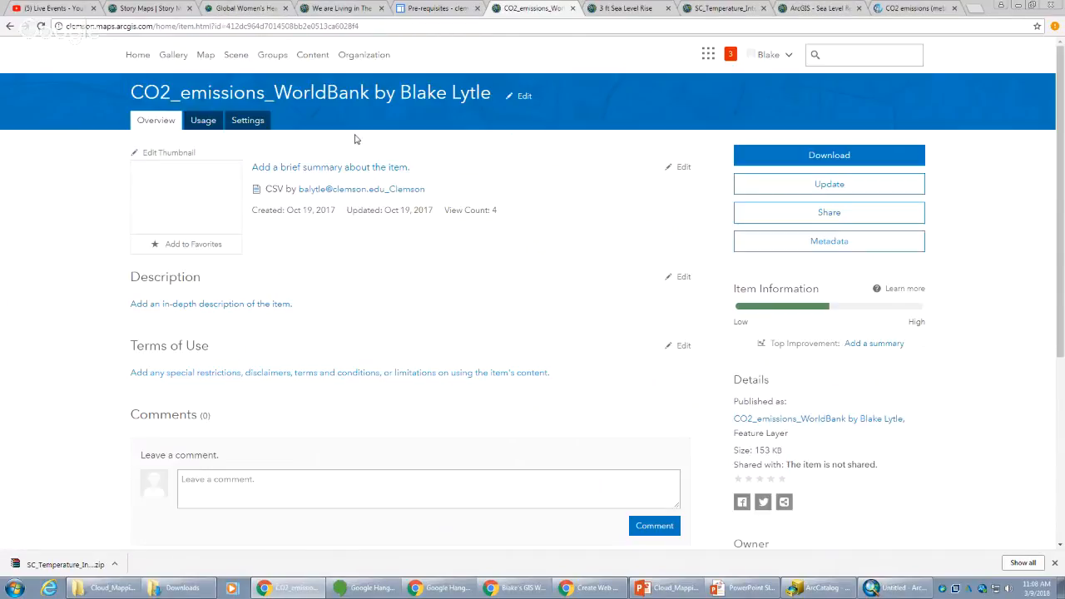
click(244, 122)
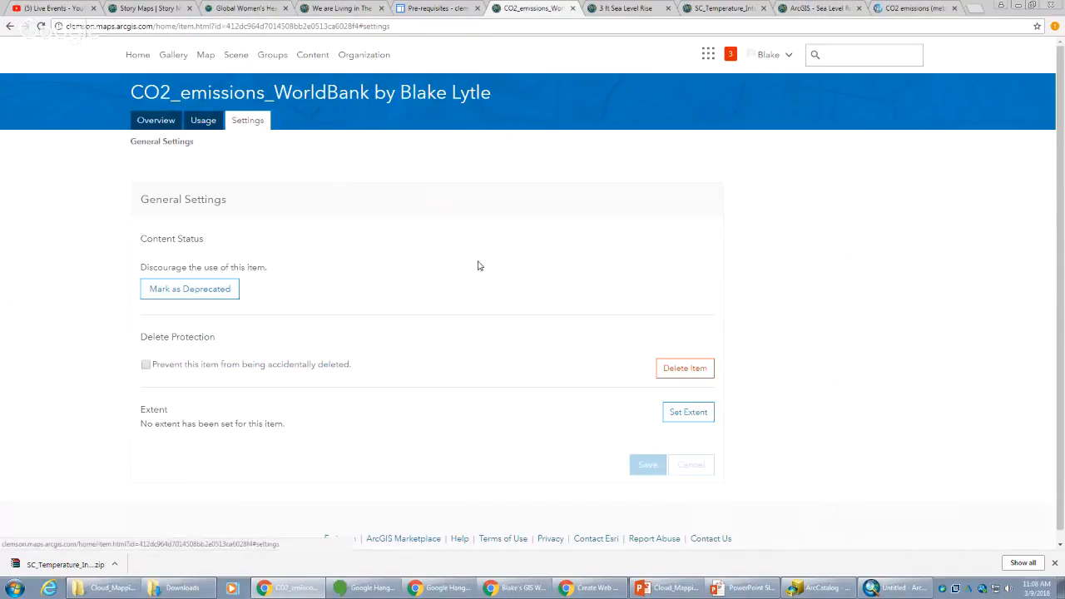
click(162, 119)
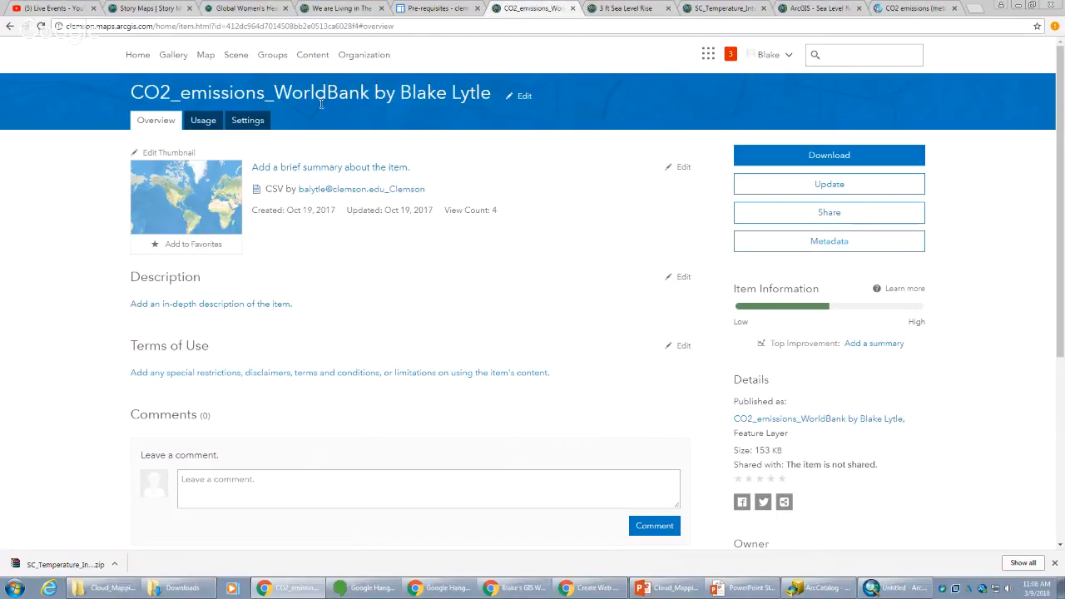
click(258, 123)
scroll(431, 247, down, 1)
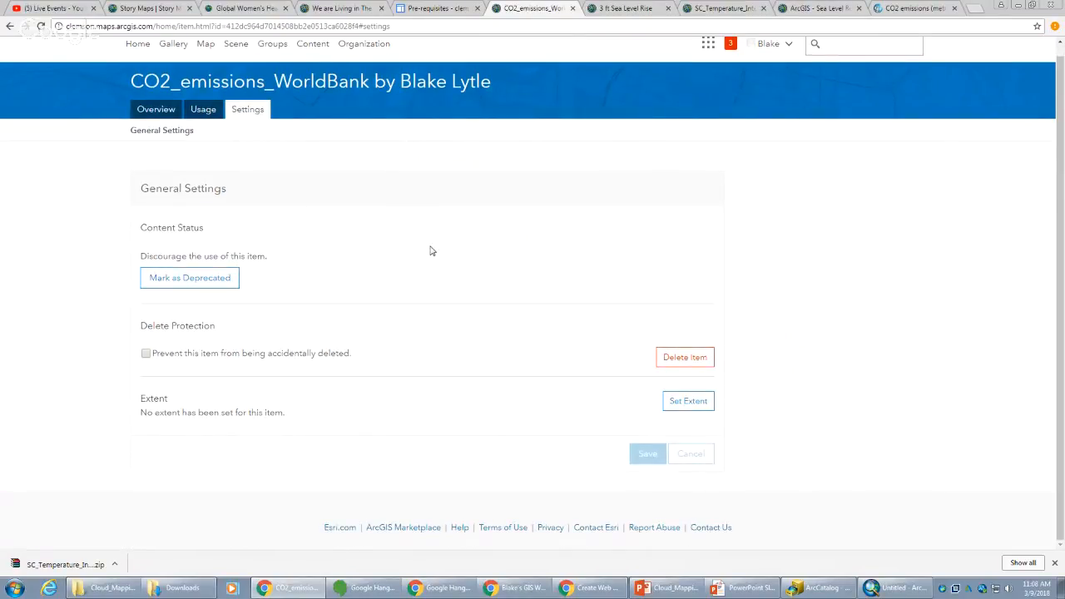
- With delete protection left off, delete the CO2_emissions_WorldBank CSV item and confirm
click(146, 353)
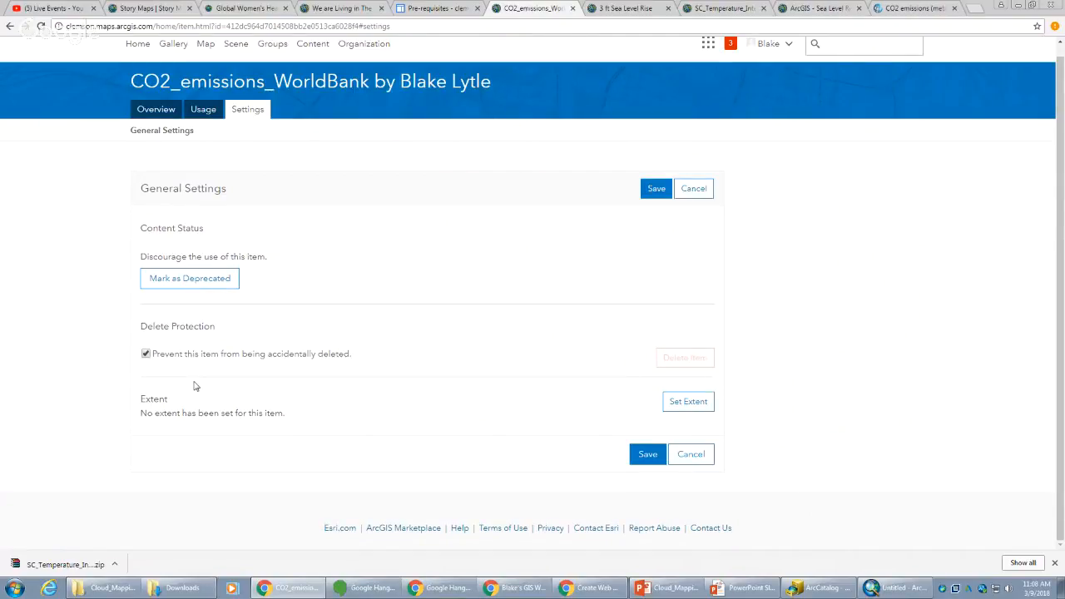
click(145, 354)
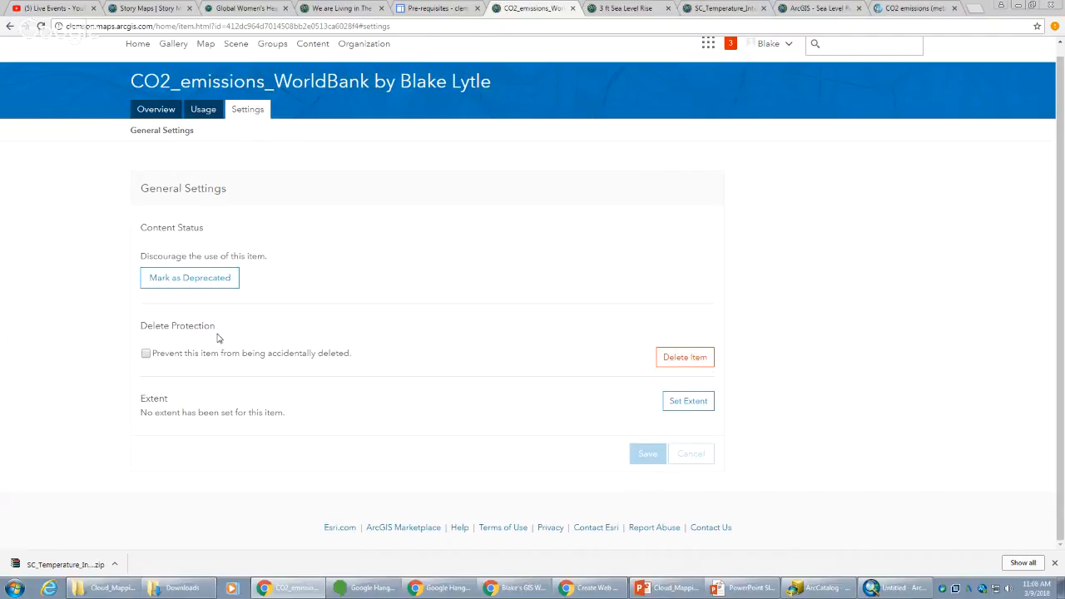
click(692, 357)
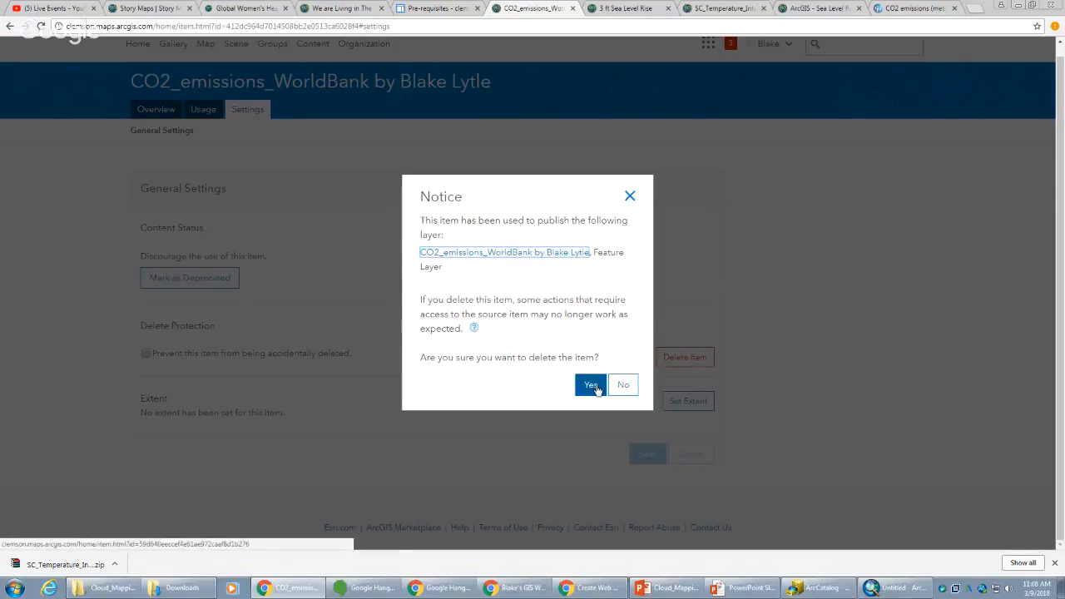
click(592, 387)
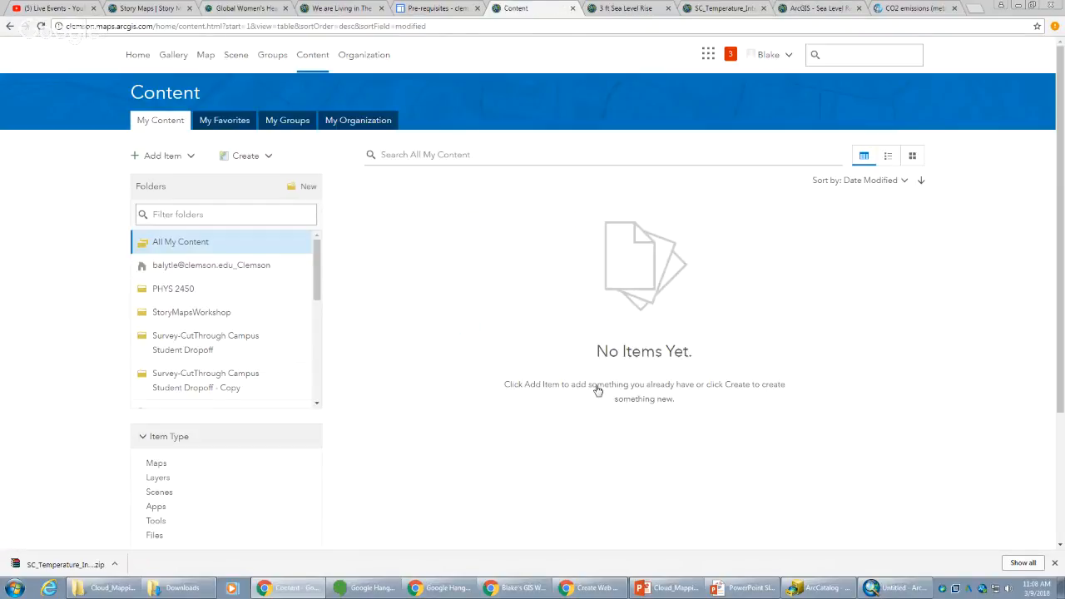
- Start a new item from my computer using the CO2_emissions_WorldBank CSV file
click(163, 158)
click(173, 177)
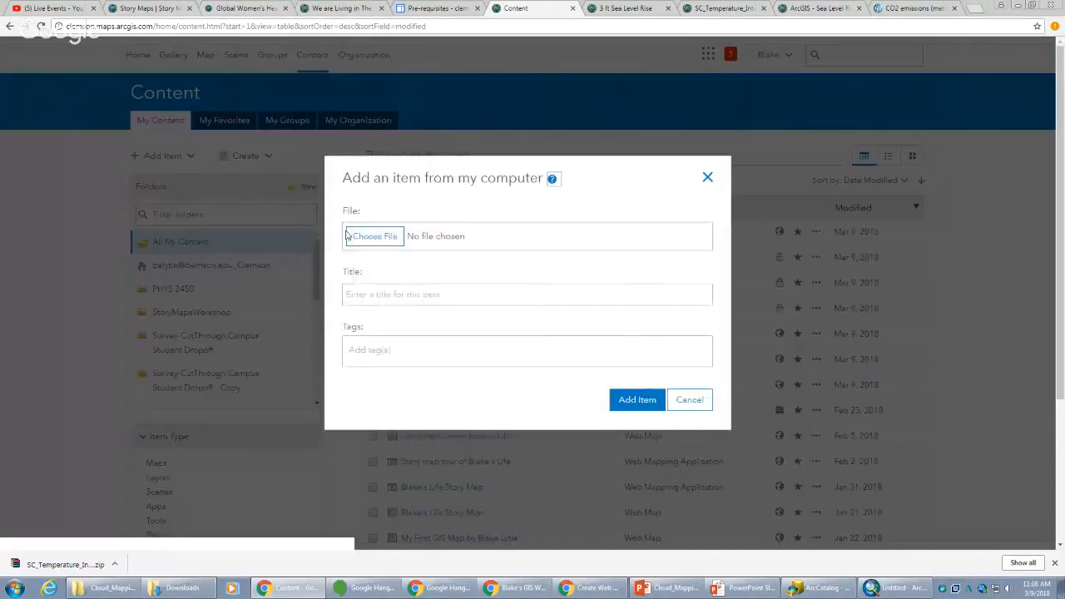
click(374, 235)
click(194, 90)
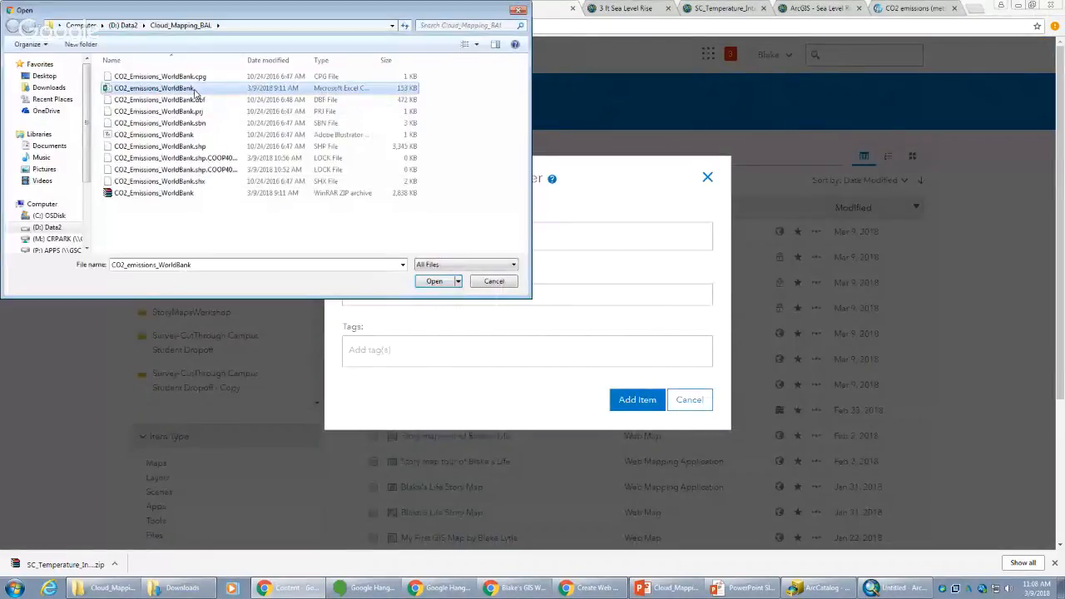
click(434, 282)
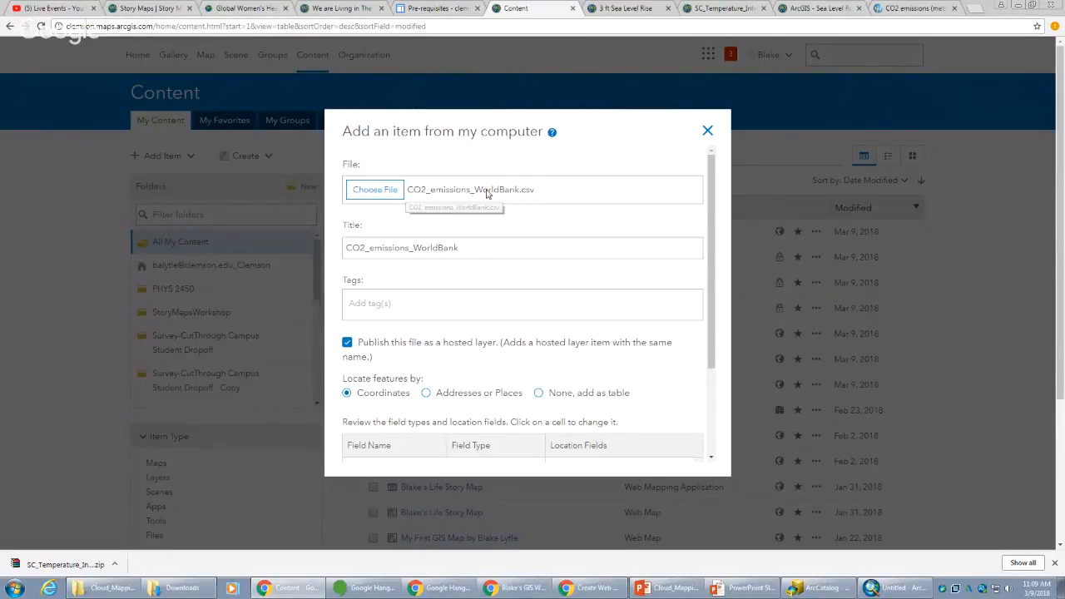
- Title the item CO2_emissions_WorldBank_CSV_BAL and tag it carbon dioxide emissions
click(478, 243)
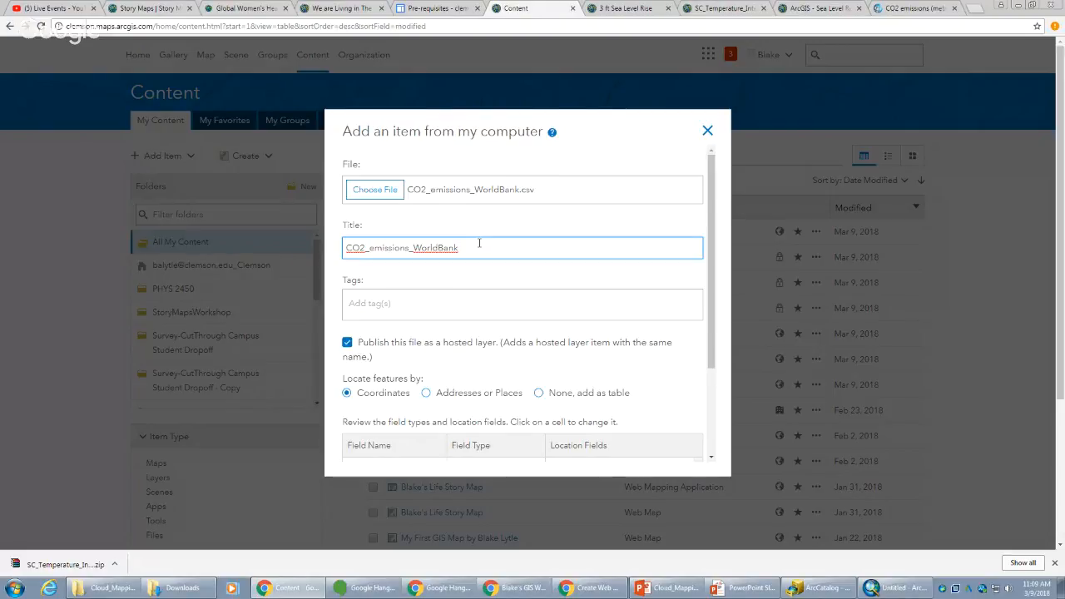
text(_)
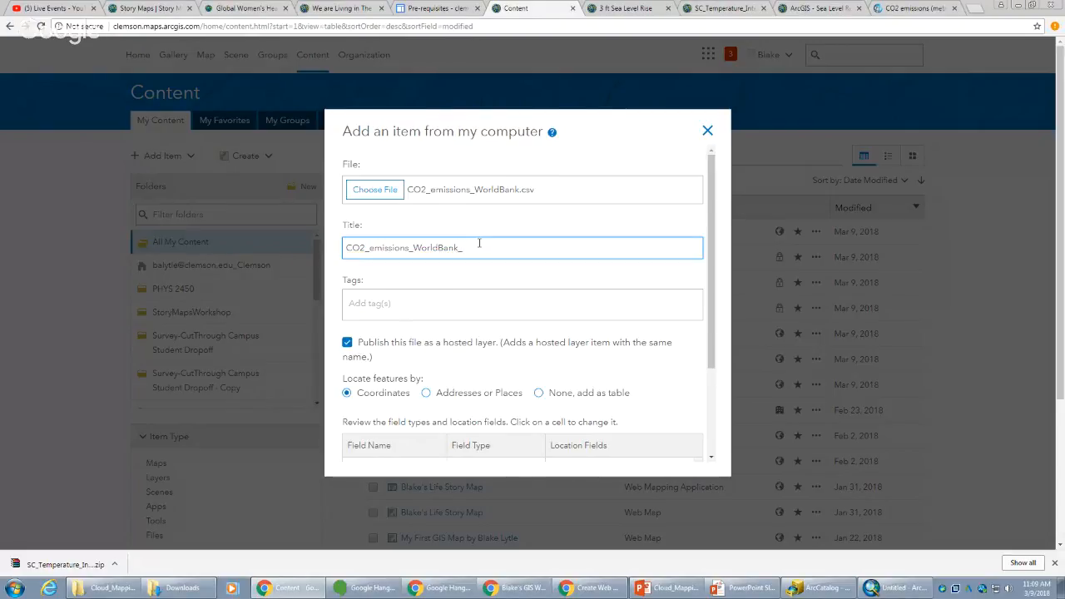
text(CSV_BAL)
click(457, 296)
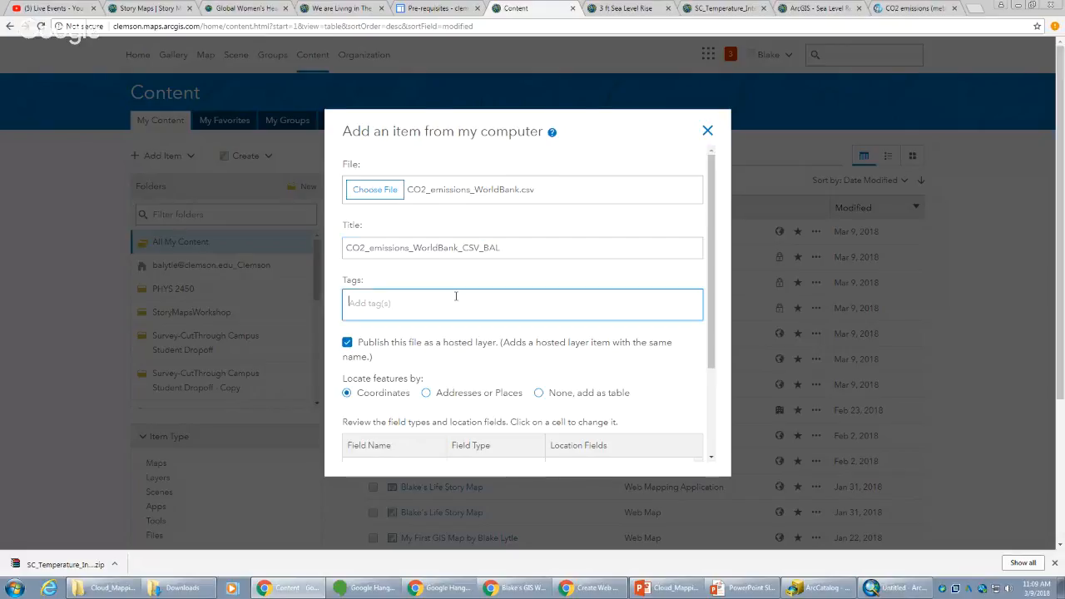
text(carbon)
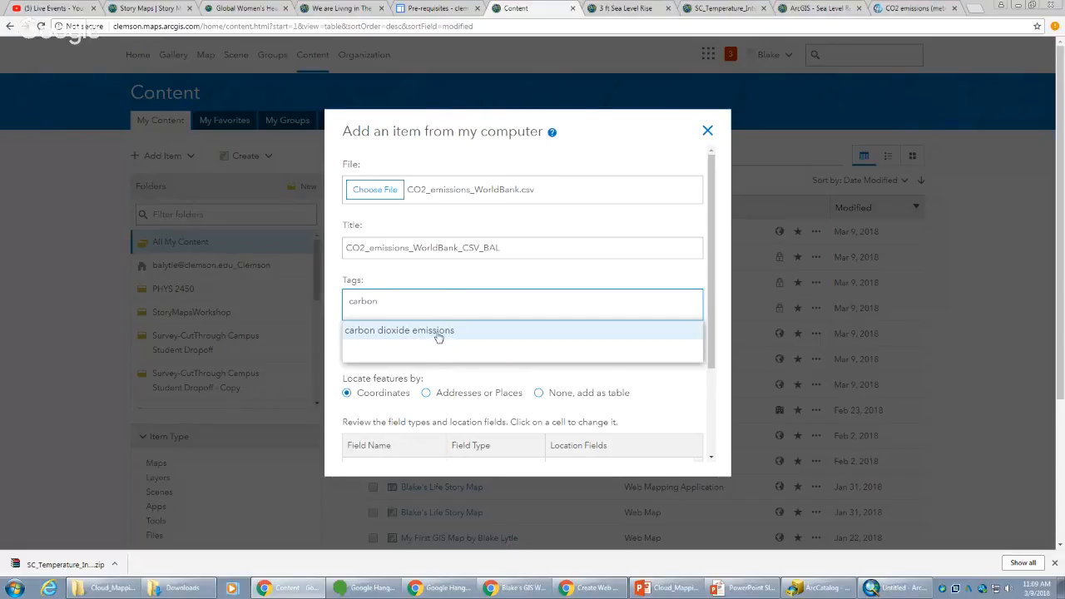
click(437, 332)
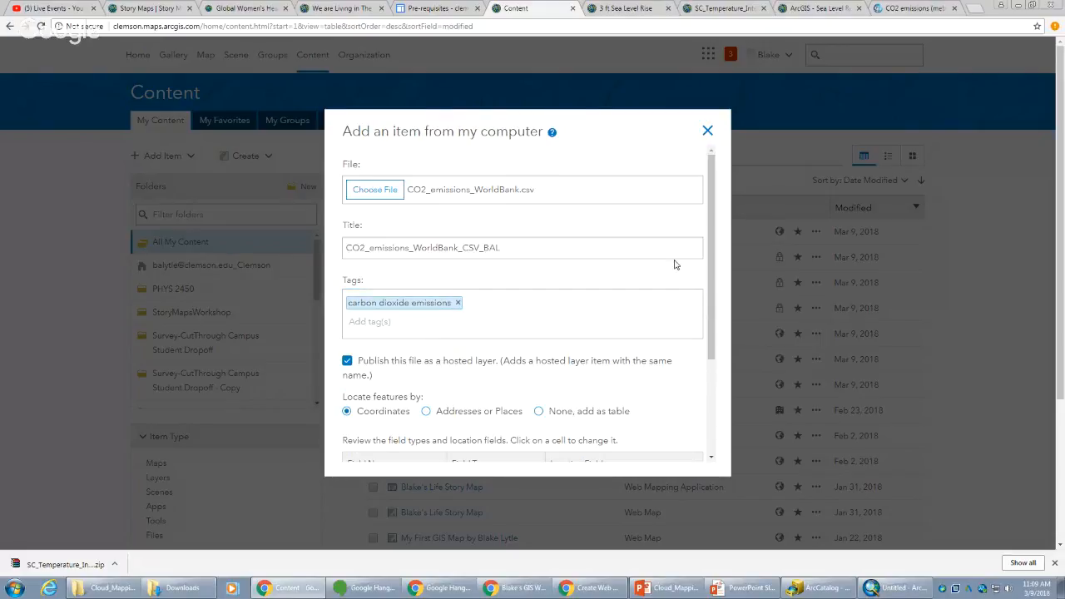
- Scroll through the add-item form to review field types, location options and UTC time zone
drag(713, 237, 673, 295)
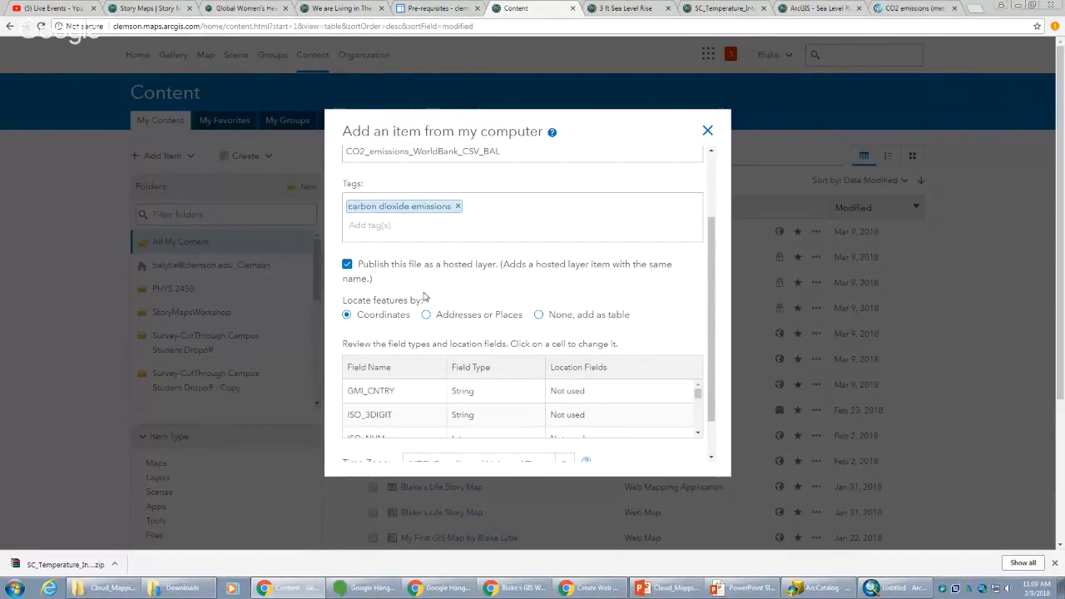
mouse_move(712, 263)
mouse_down()
mouse_move(721, 224)
mouse_move(709, 249)
mouse_up()
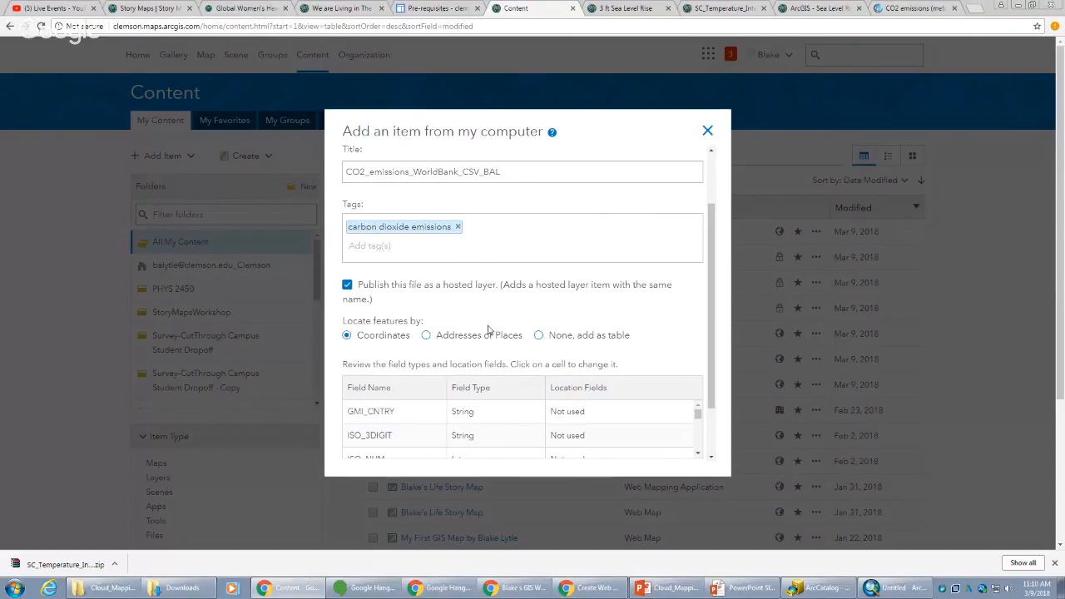
scroll(716, 255, down, 2)
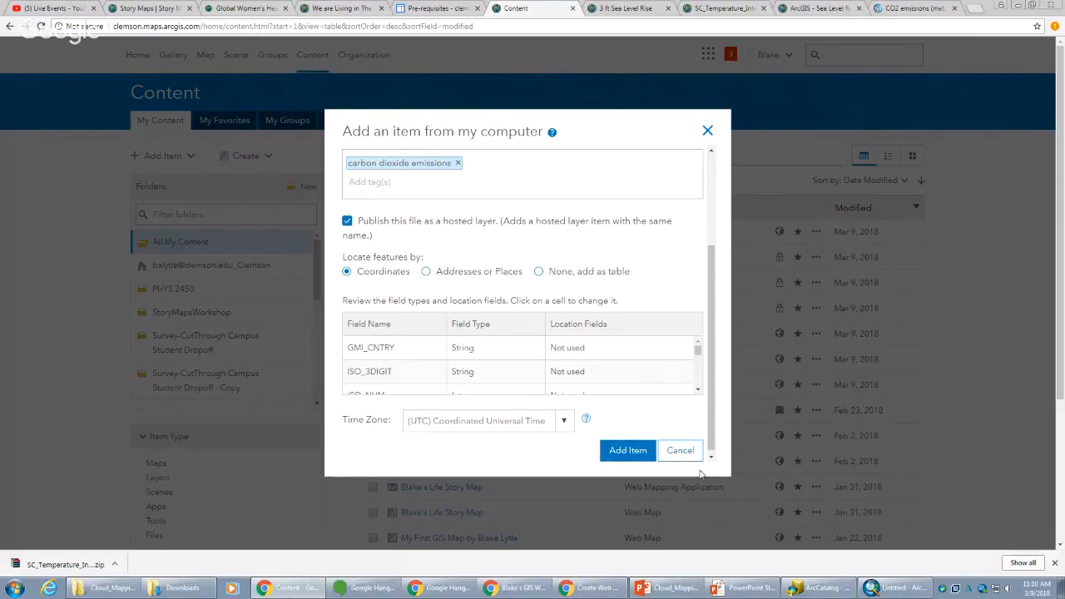
- In ArcCatalog, inspect the CNTRY_NAME country names in the CO2_Emissions shapefile table, then minimize it
click(808, 588)
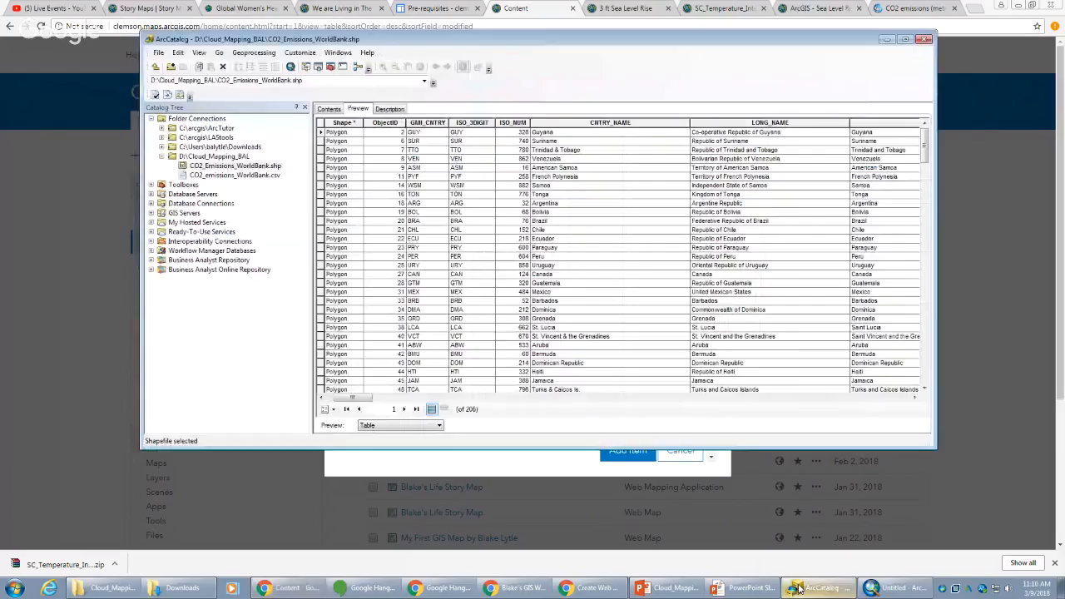
click(581, 123)
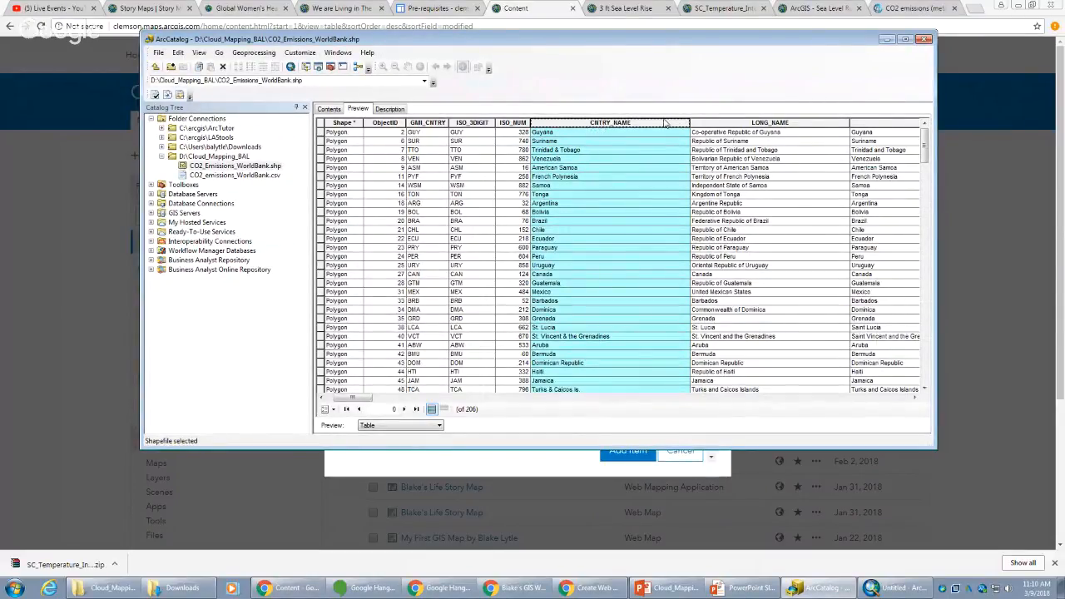
scroll(653, 185, down, 10)
scroll(653, 185, up, 10)
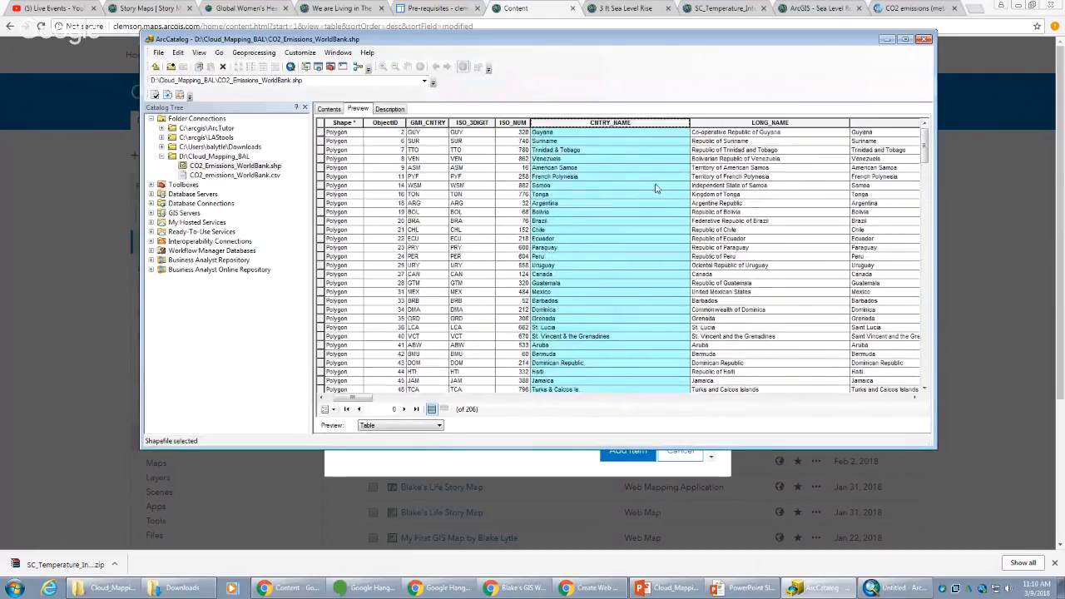
click(889, 41)
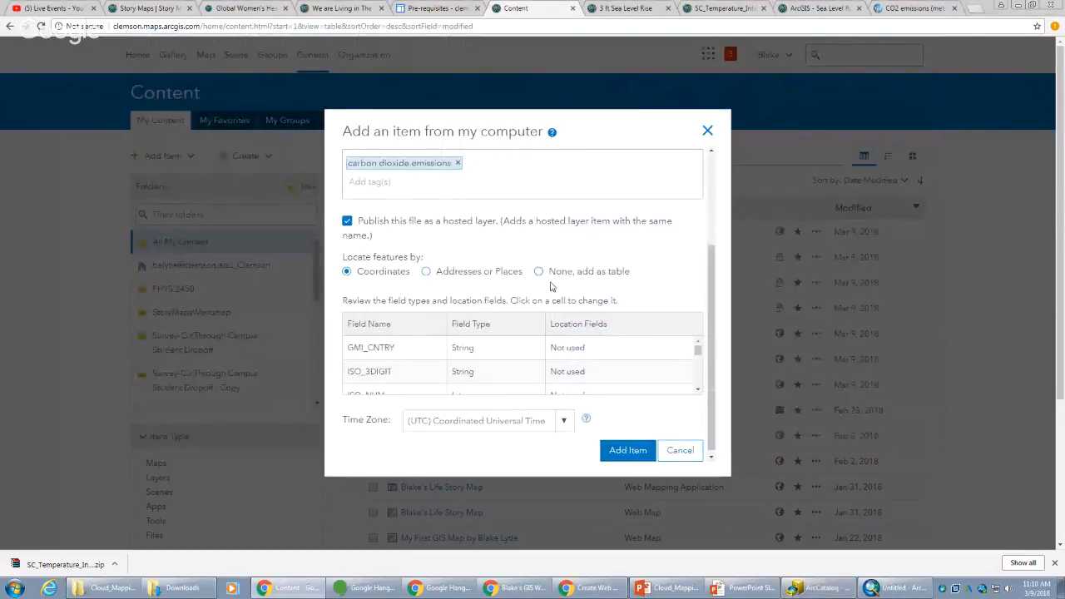
- Locate features by Addresses or Places, searching within World instead of United States
click(430, 271)
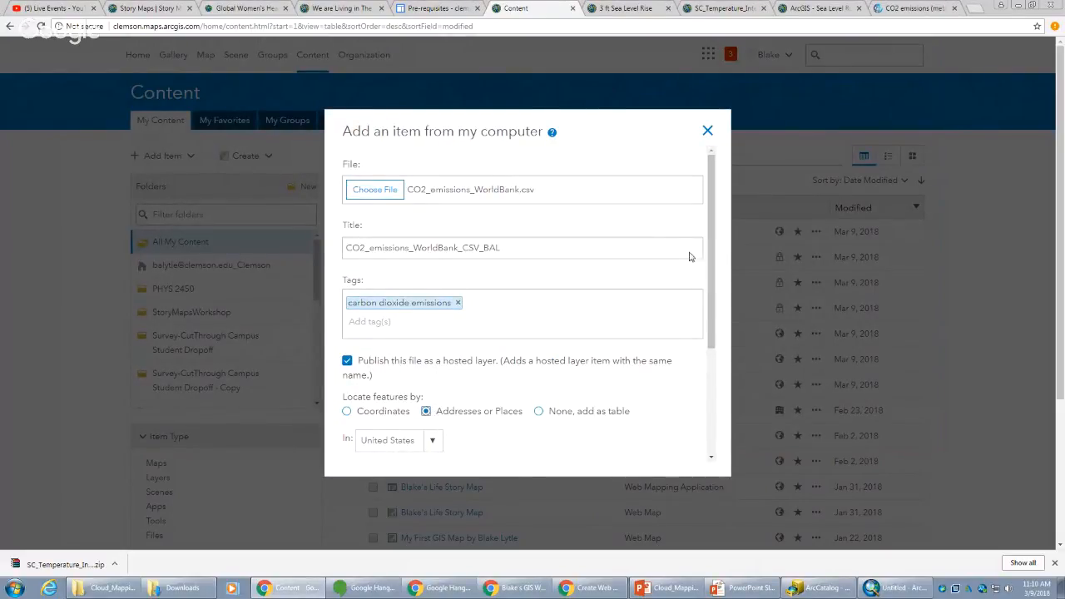
drag(709, 222, 713, 329)
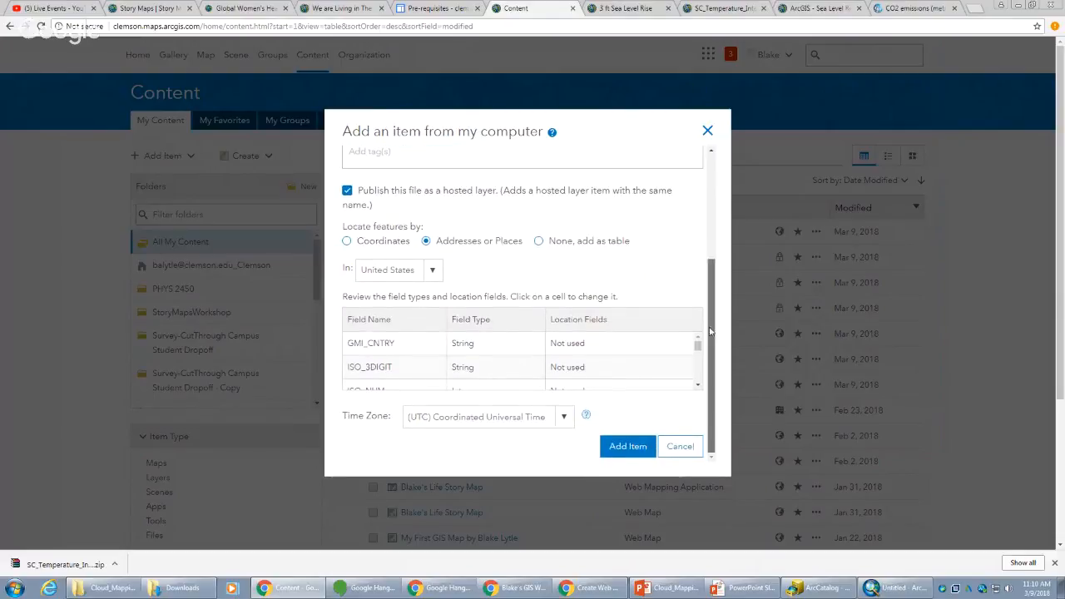
click(430, 275)
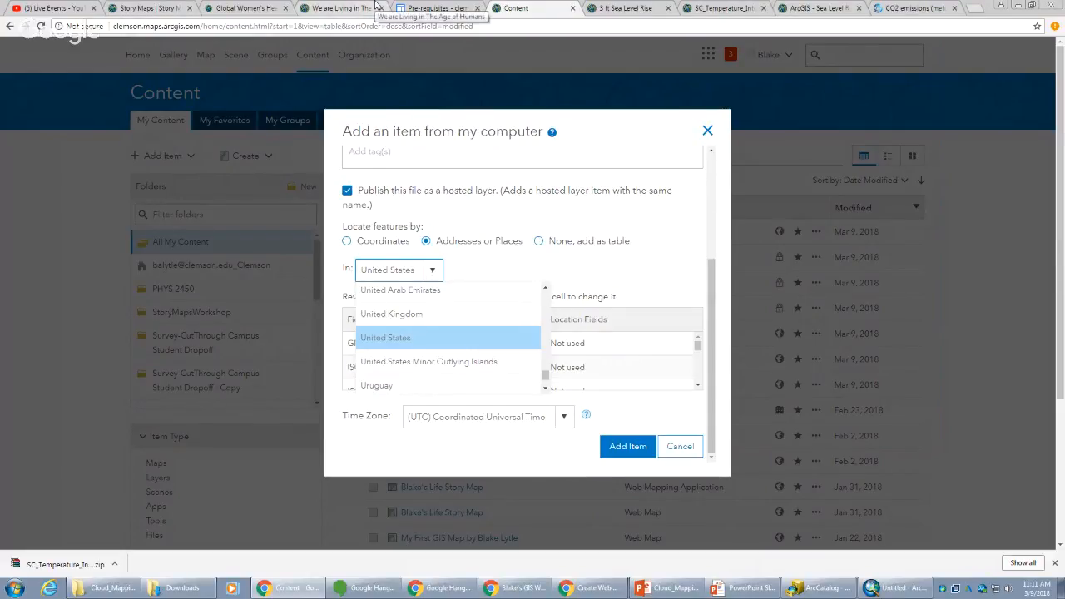
scroll(430, 321, down, 3)
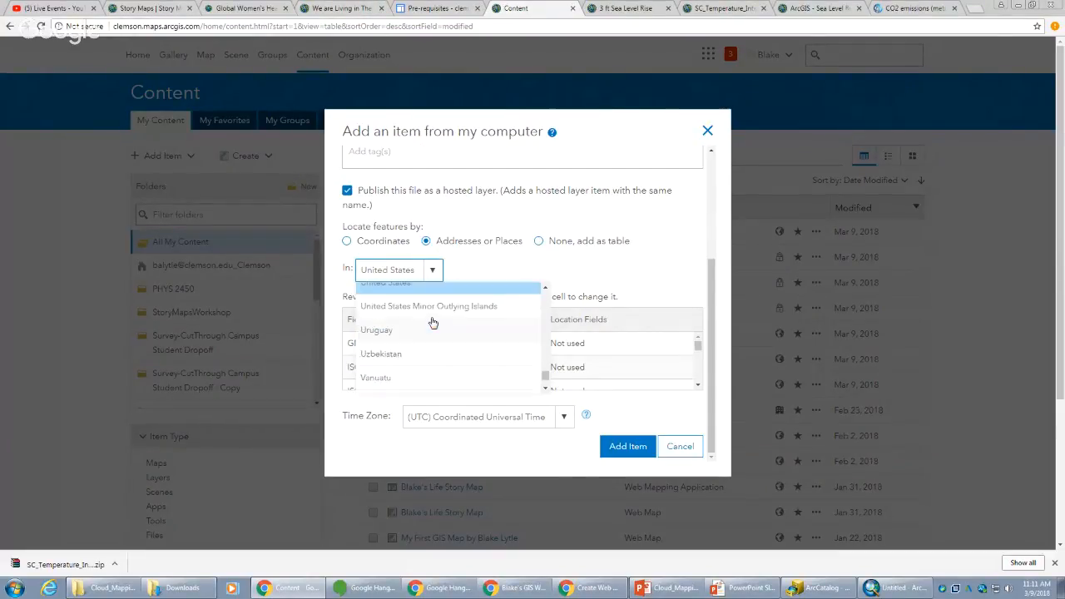
scroll(432, 322, down, 2)
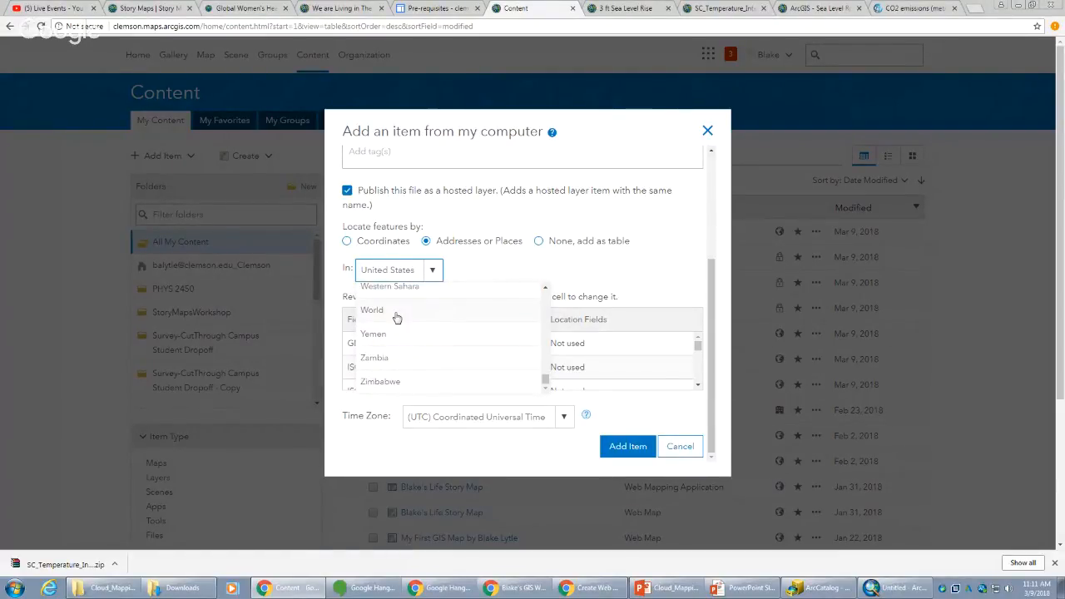
click(396, 314)
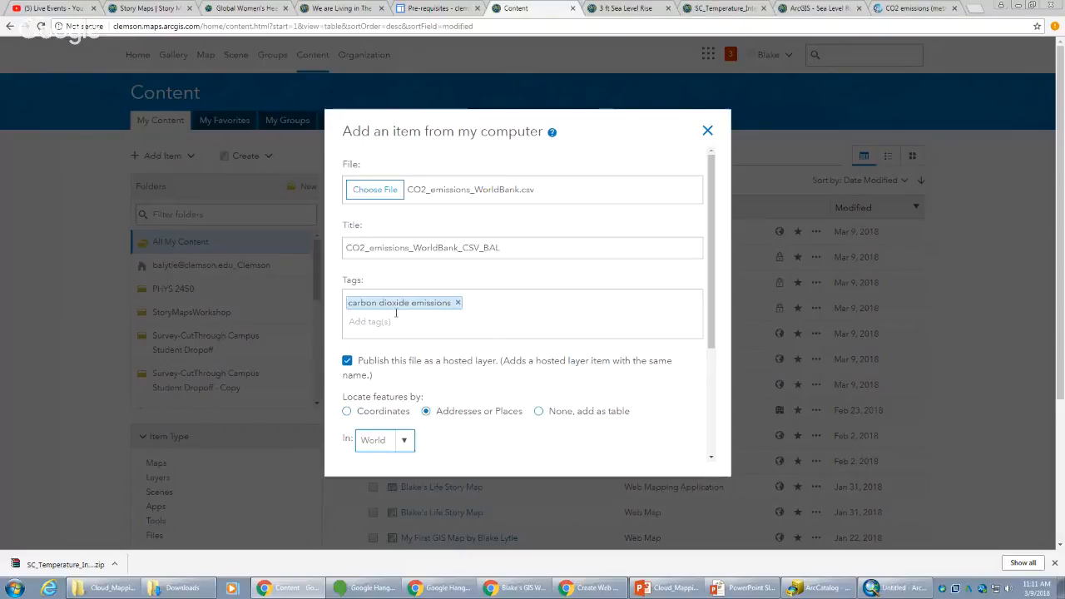
- Scroll the field table to COUNTRY_NAME and set its location field to Country
scroll(548, 346, down, 4)
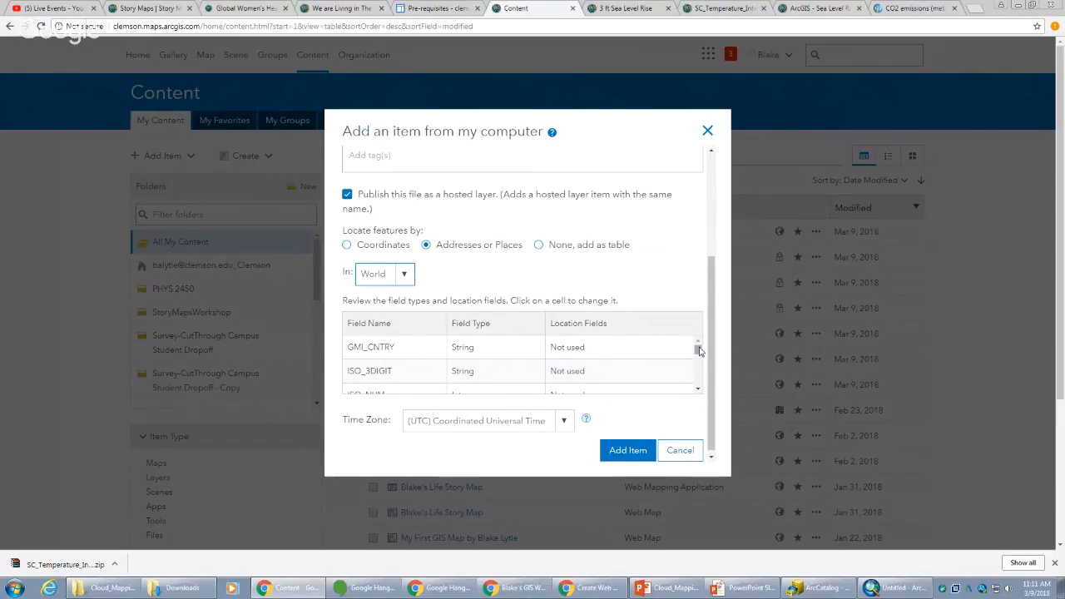
drag(699, 347, 700, 341)
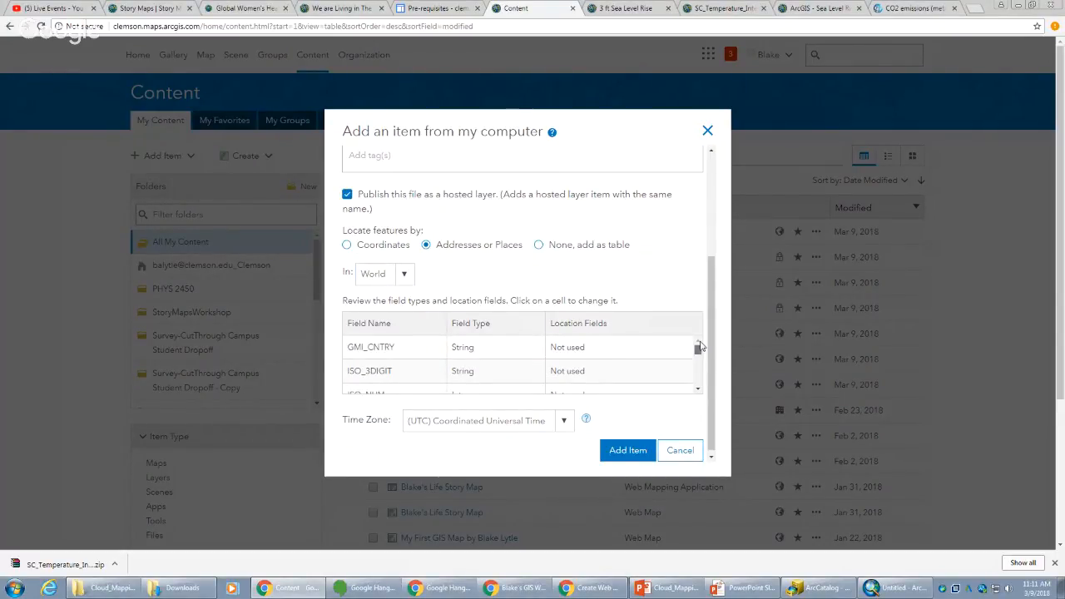
click(699, 390)
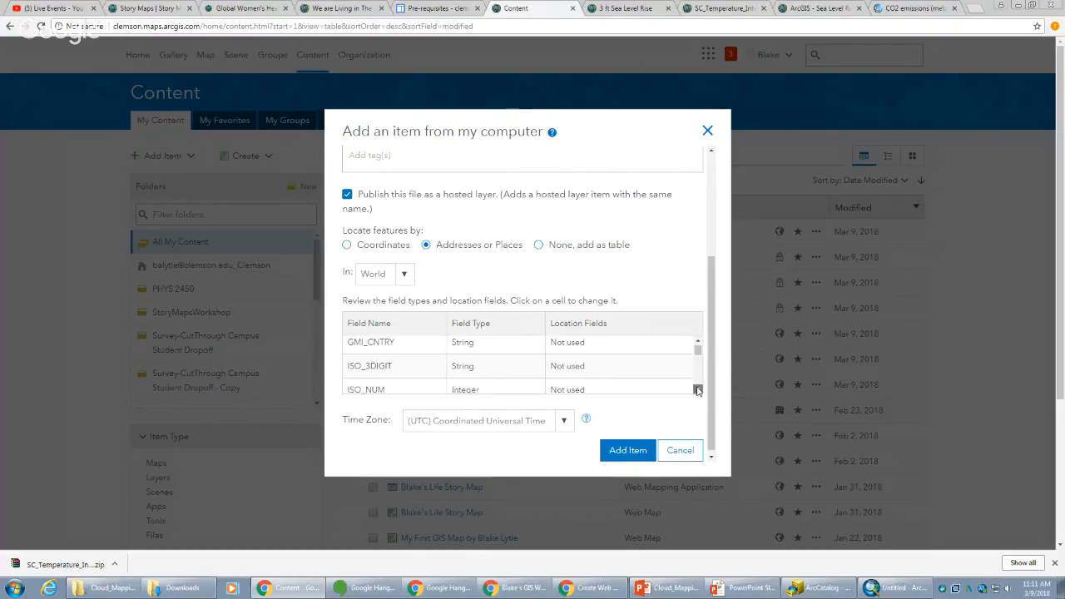
click(698, 390)
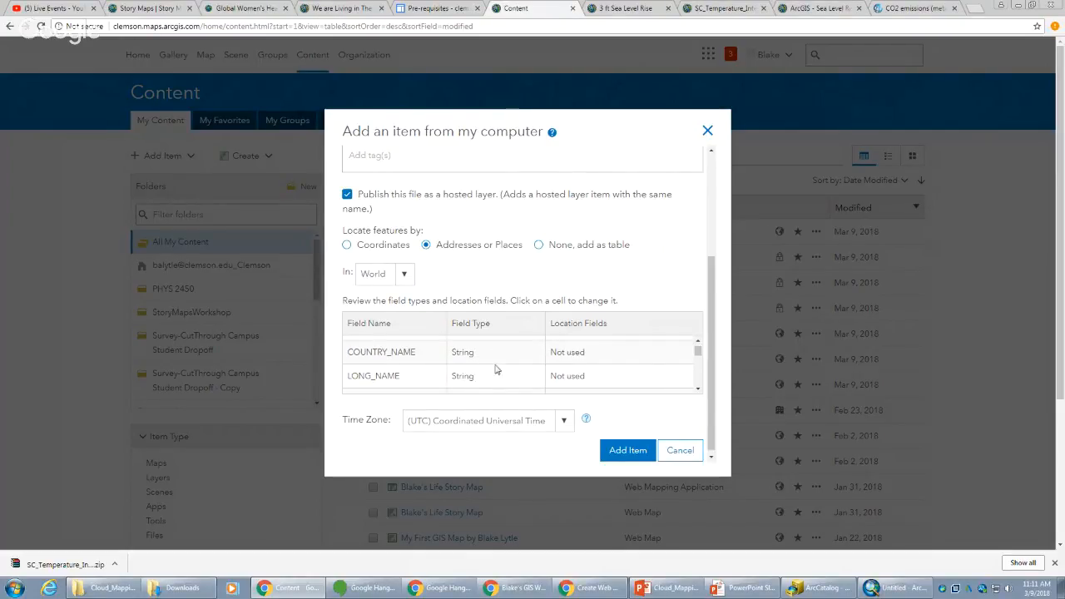
click(594, 355)
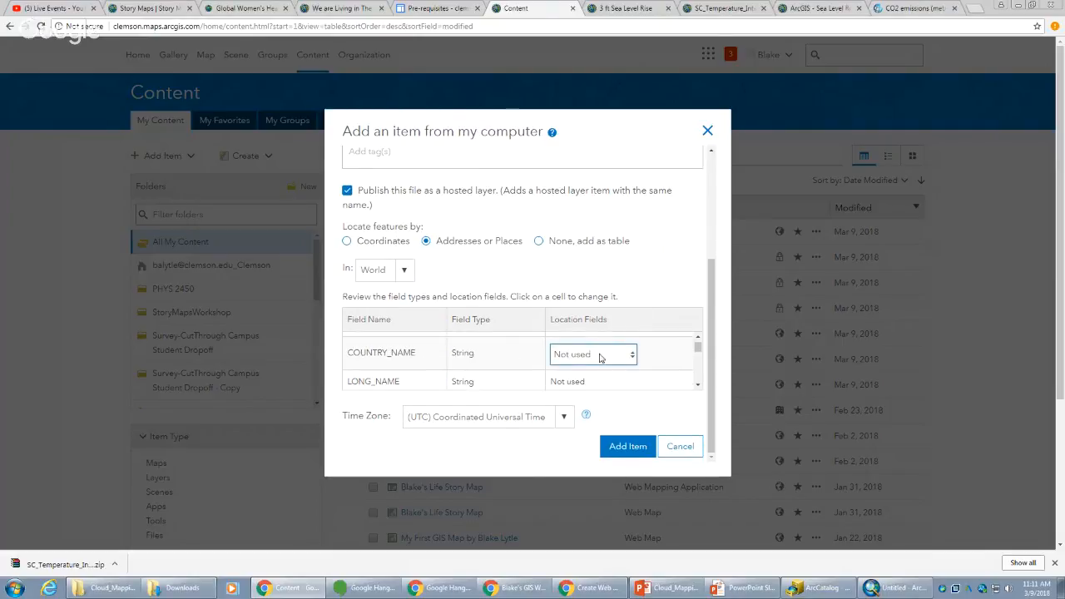
click(622, 350)
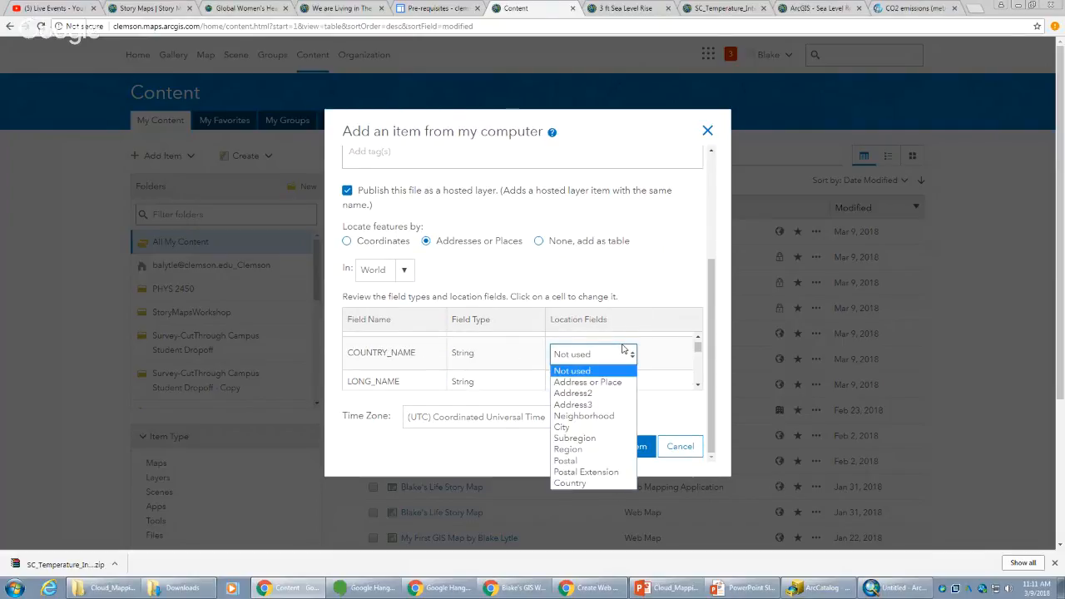
click(607, 483)
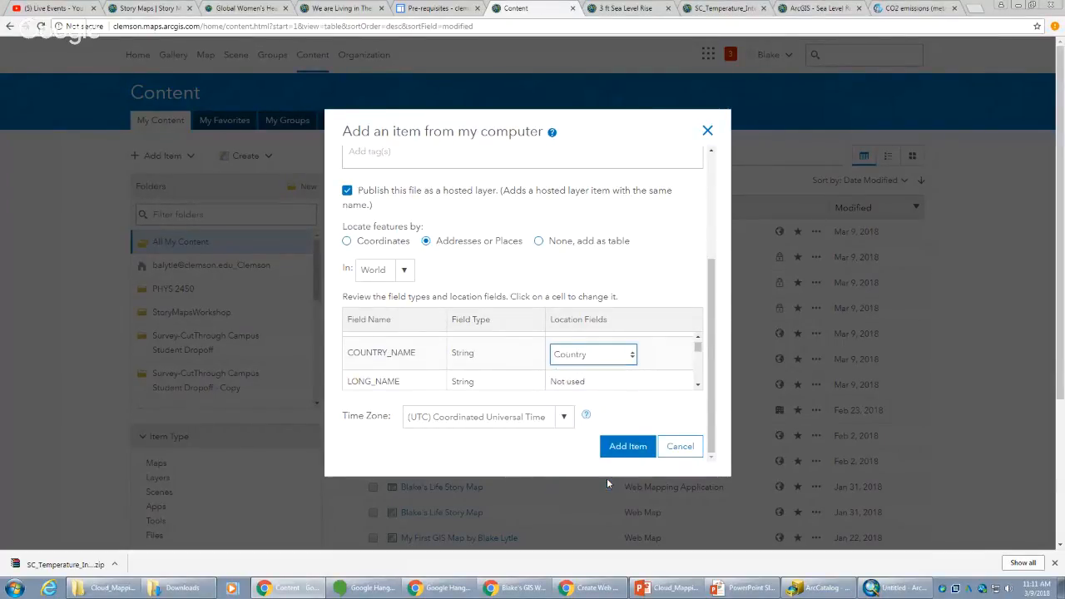
- Recheck that COUNTRY_NAME stays Country, then scroll down through the Year fields
click(621, 356)
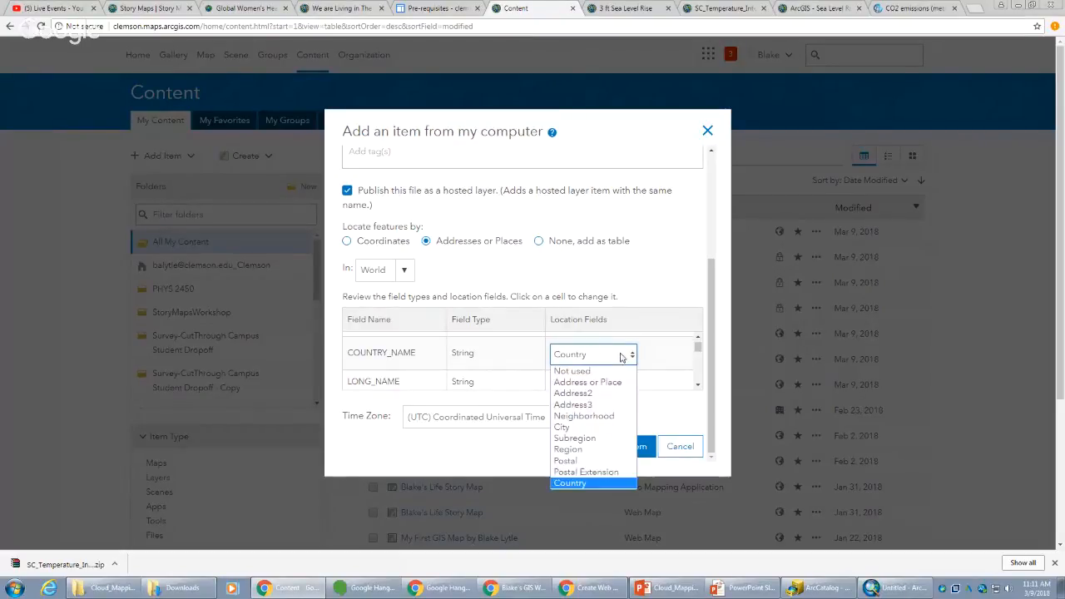
click(610, 483)
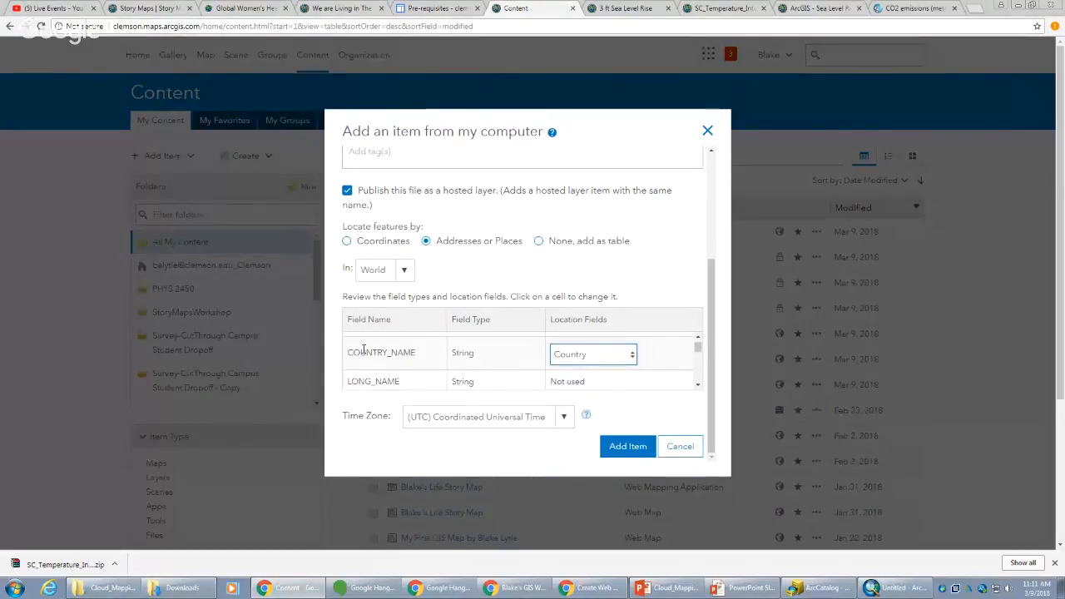
click(585, 356)
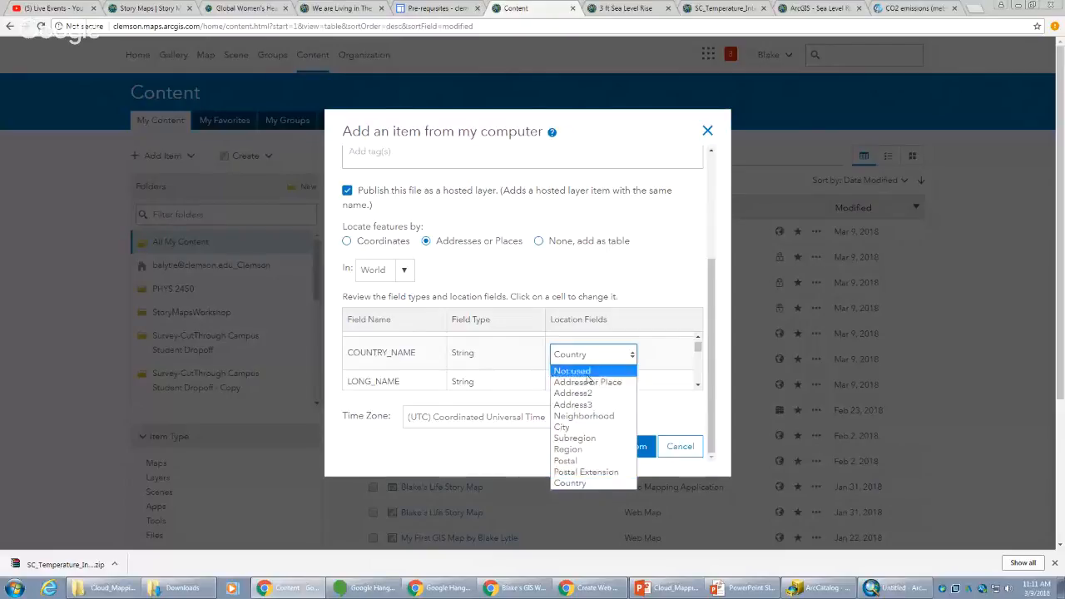
click(601, 483)
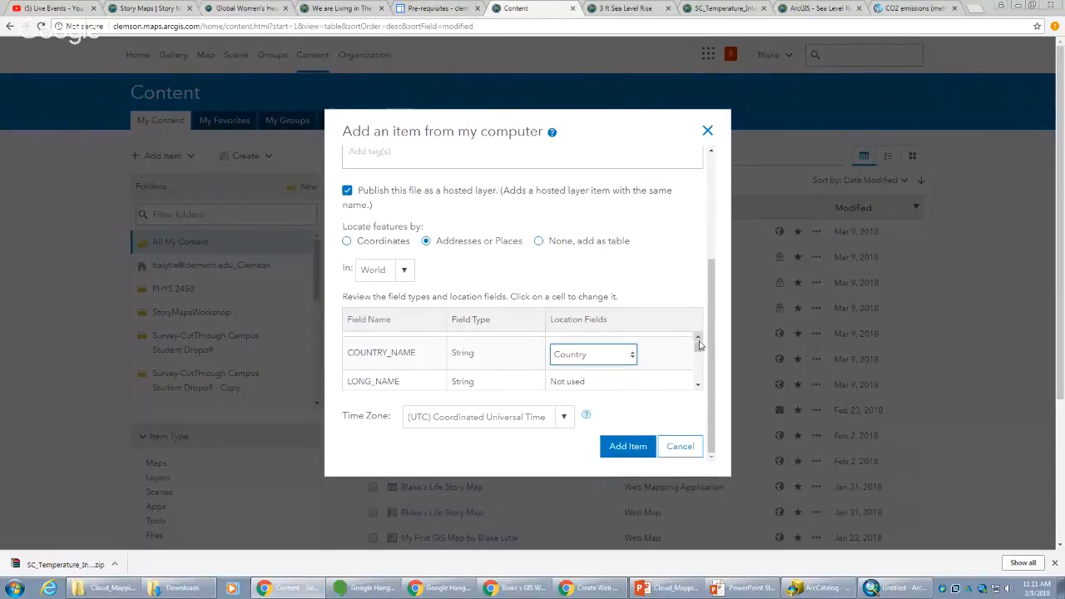
drag(698, 345, 689, 316)
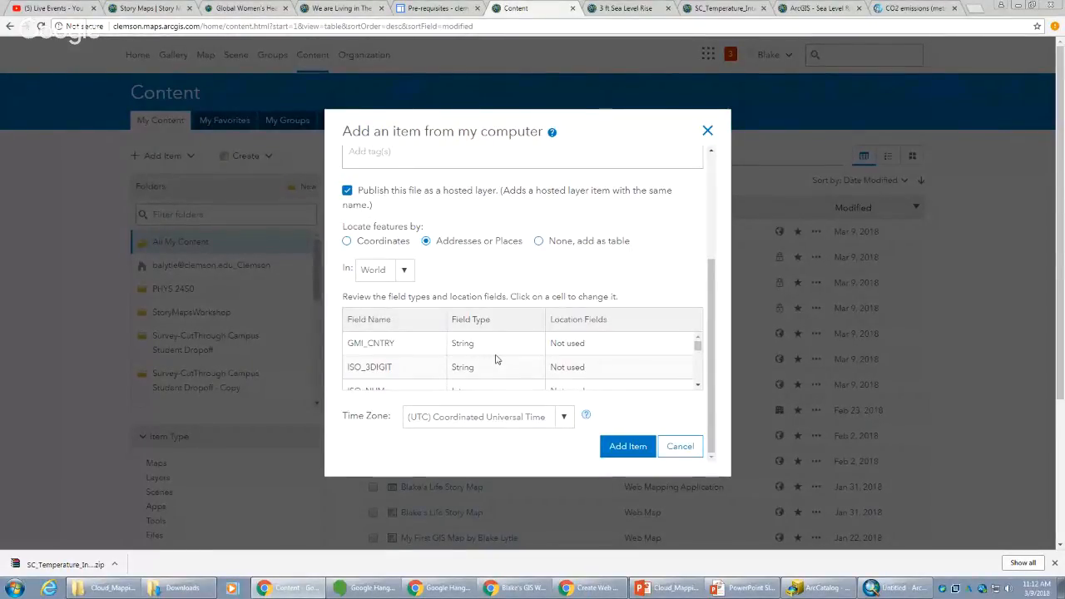
scroll(624, 353, down, 5)
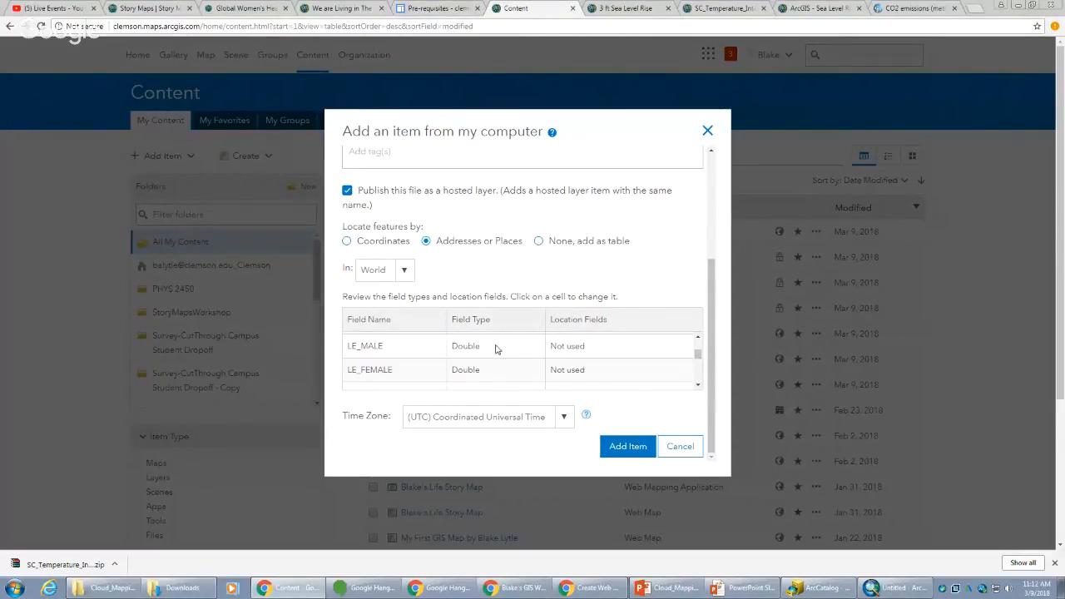
drag(701, 350, 701, 364)
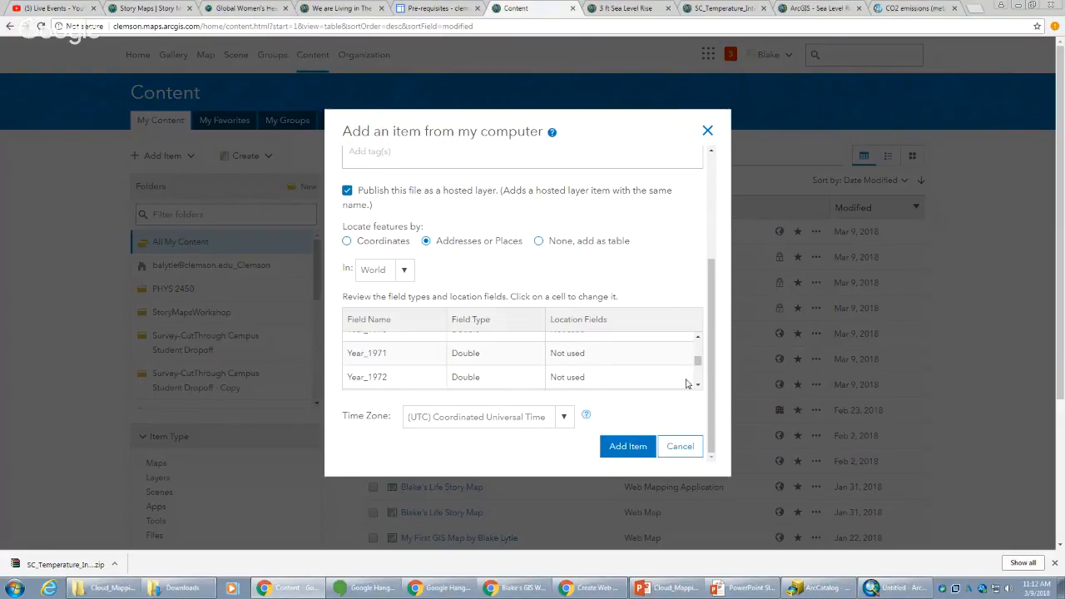
- Publish the CO2 emissions CSV as a hosted layer, with COUNTRY_NAME as the Country location field
click(643, 447)
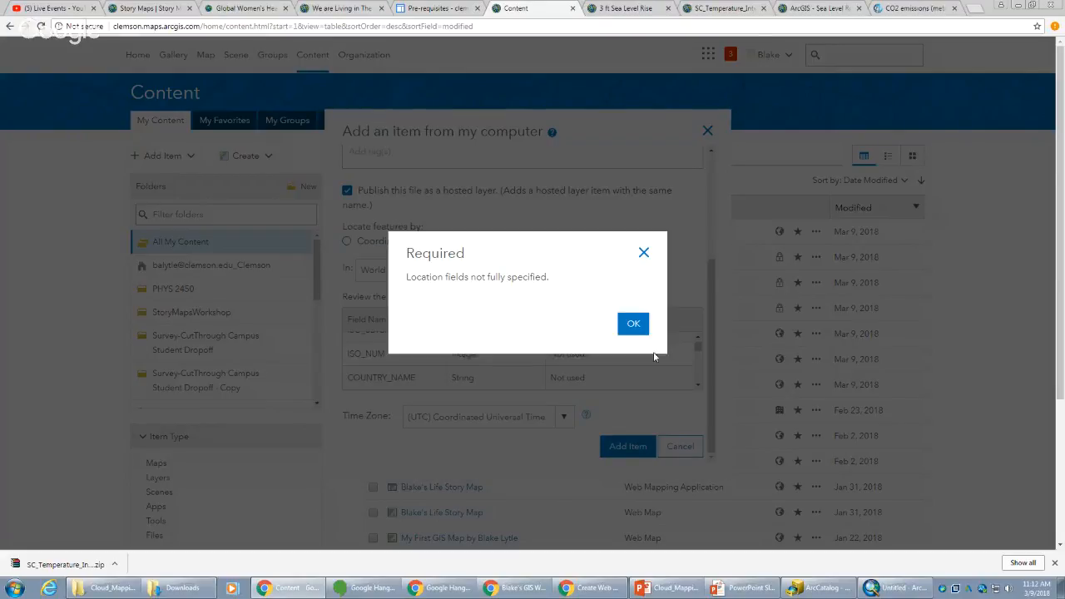
click(638, 327)
click(638, 326)
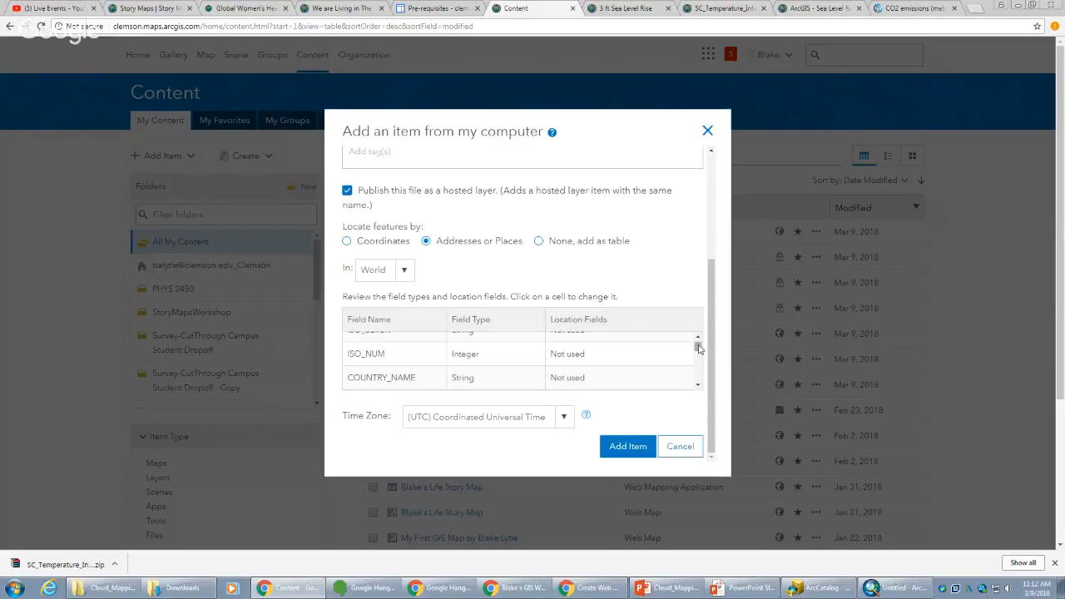
drag(699, 348, 699, 340)
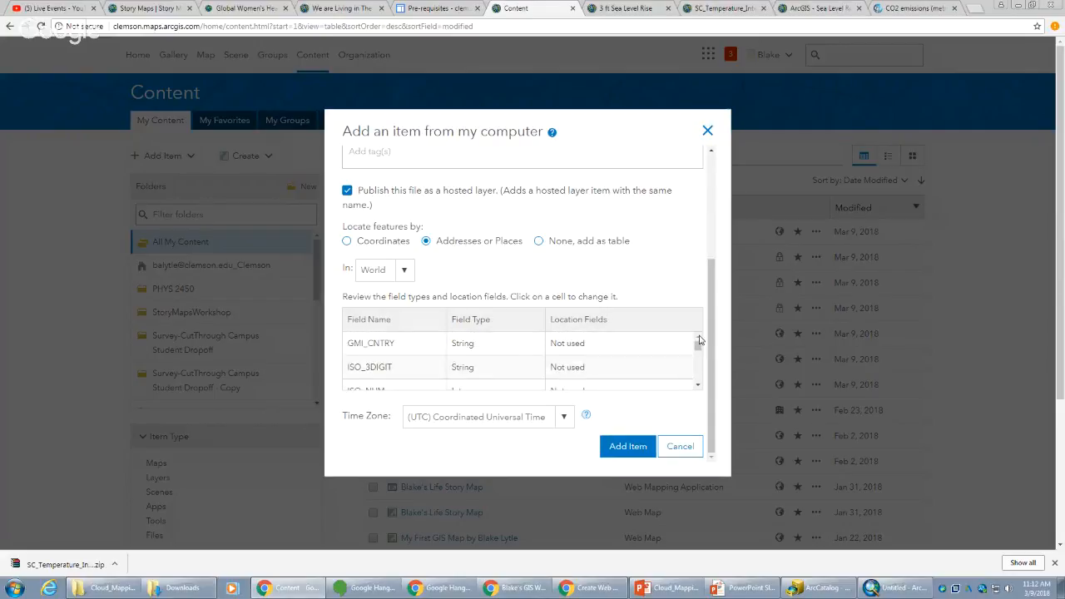
click(699, 384)
click(699, 384)
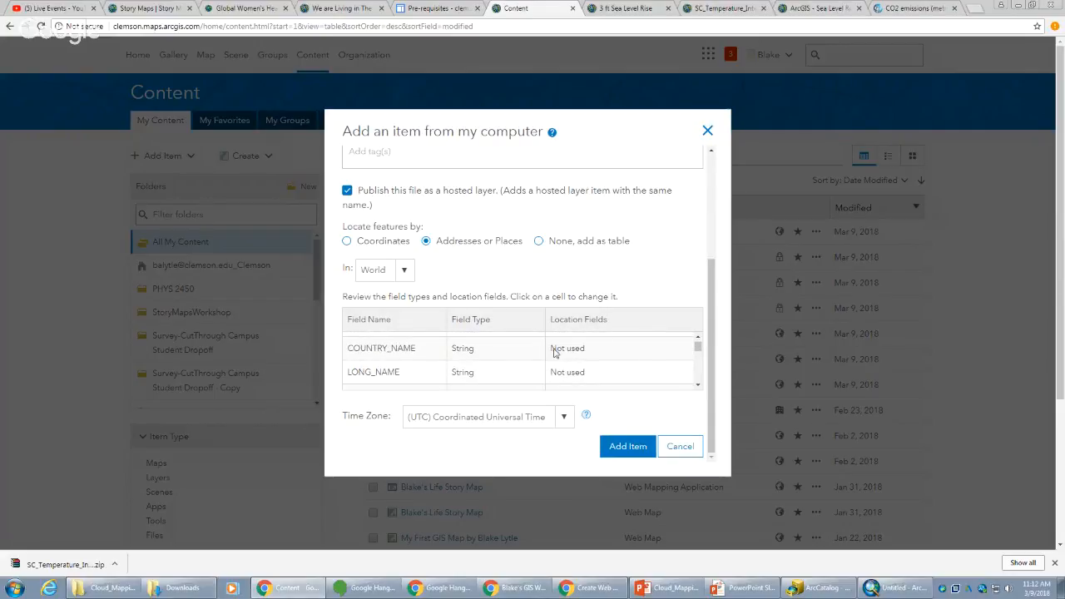
click(591, 351)
click(594, 357)
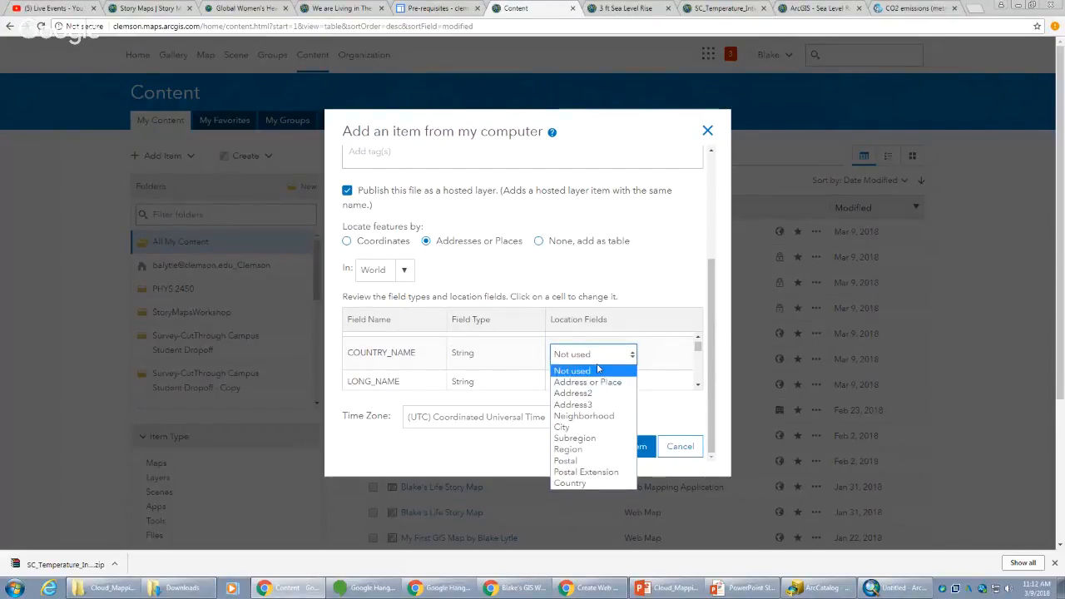
click(603, 483)
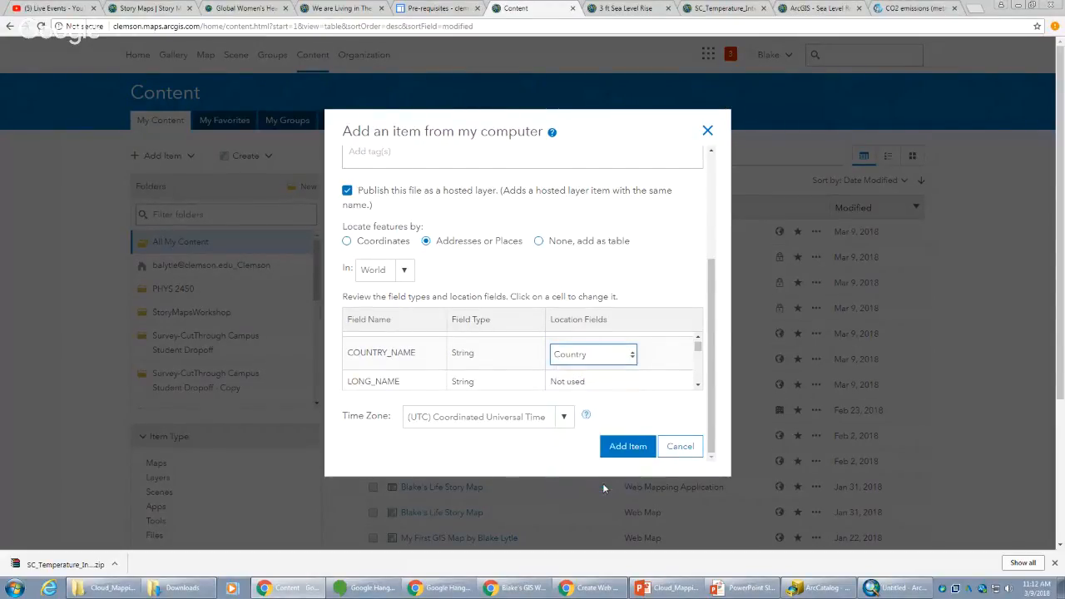
click(631, 450)
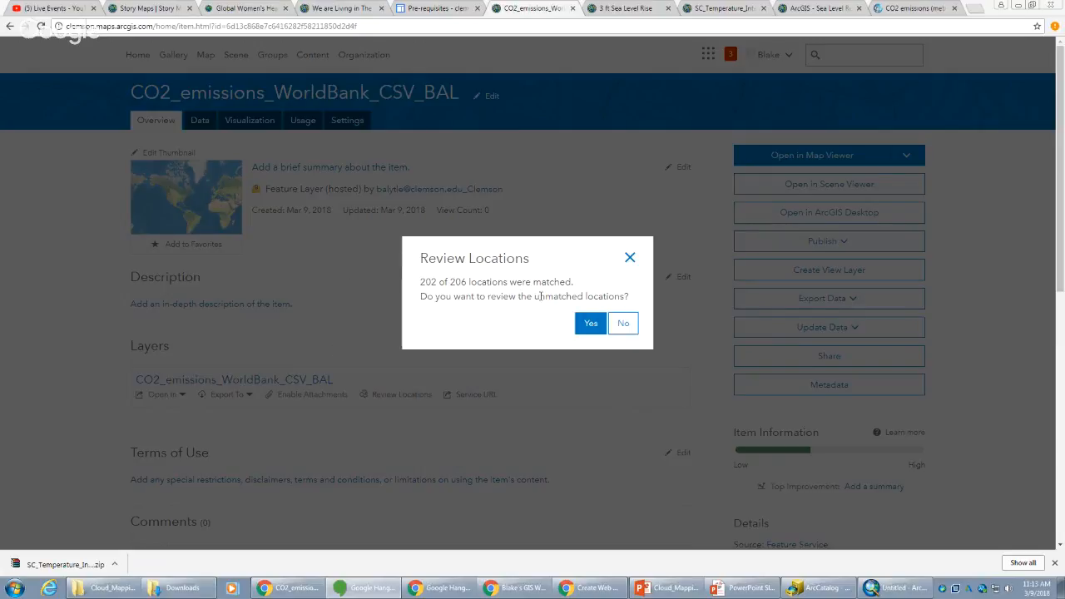
drag(421, 281, 476, 283)
click(480, 287)
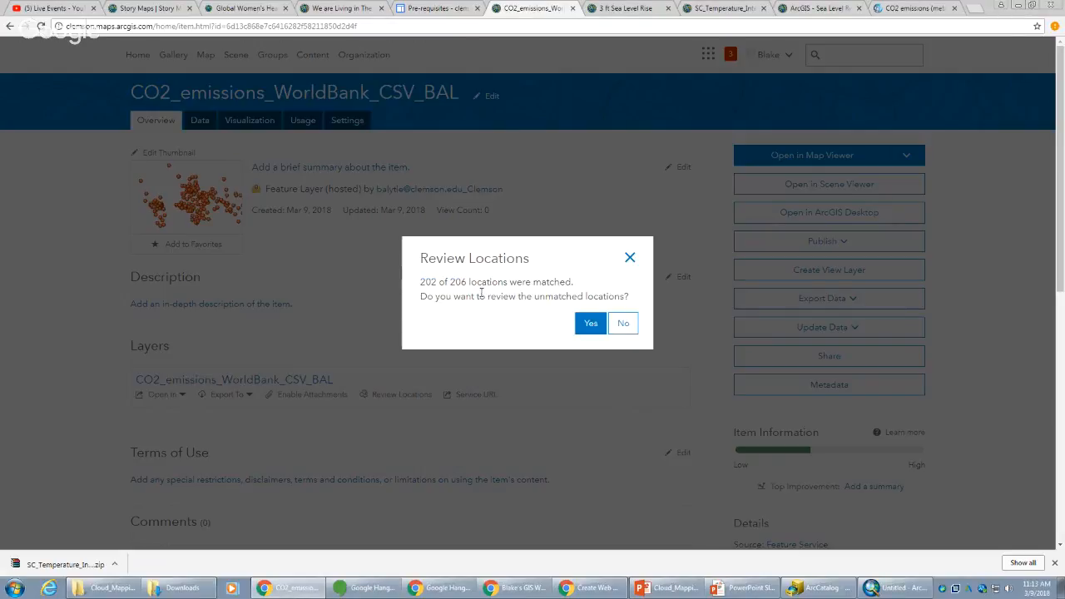
click(591, 325)
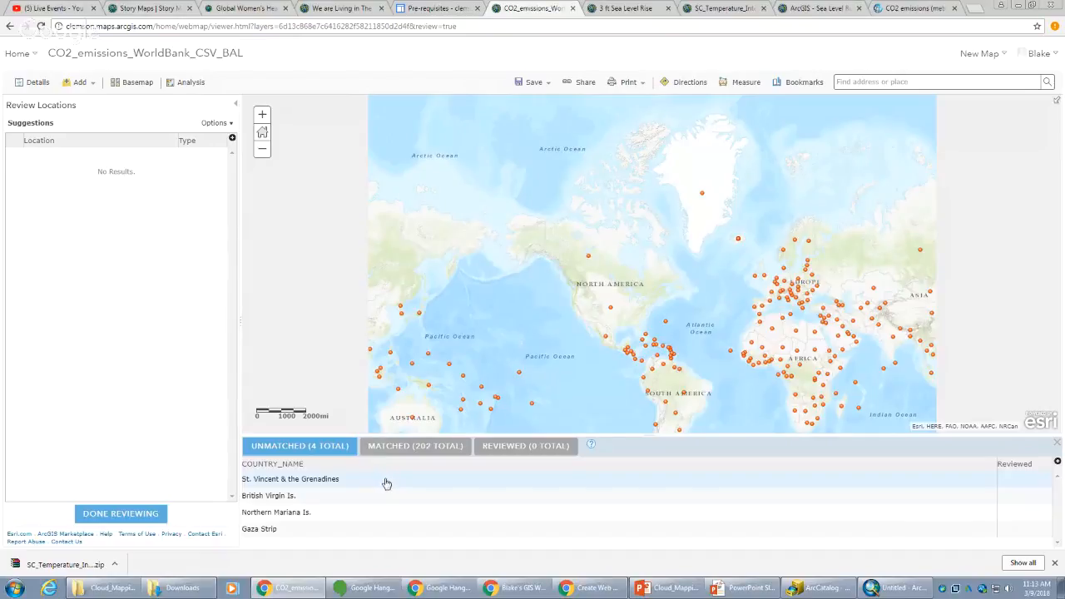
- Match St. Vincent & the Grenadines to the Saint Vincent and the Grenadines suggestion
click(318, 481)
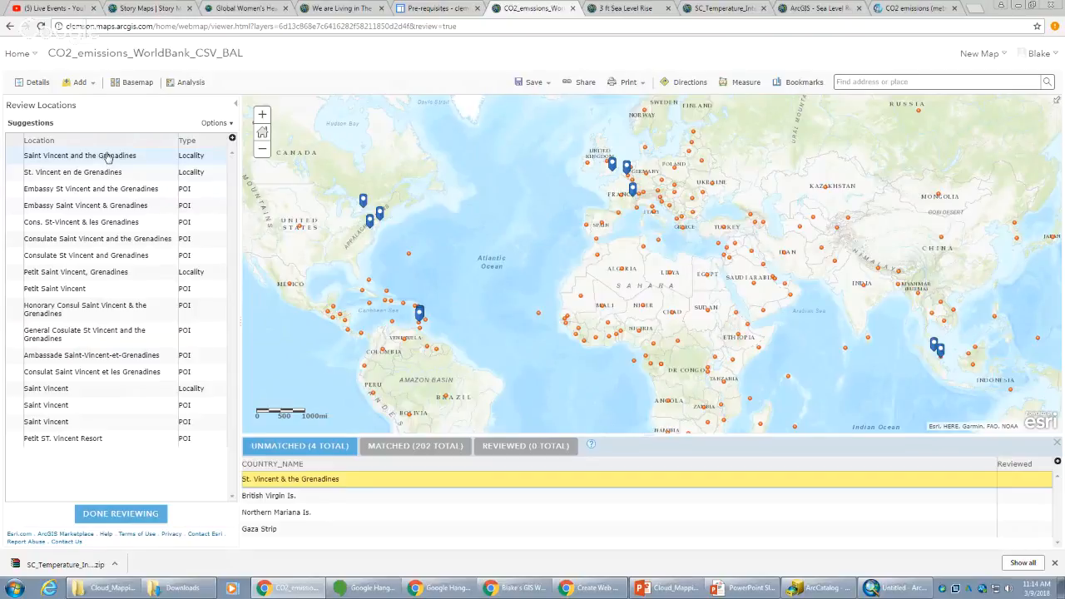
click(108, 157)
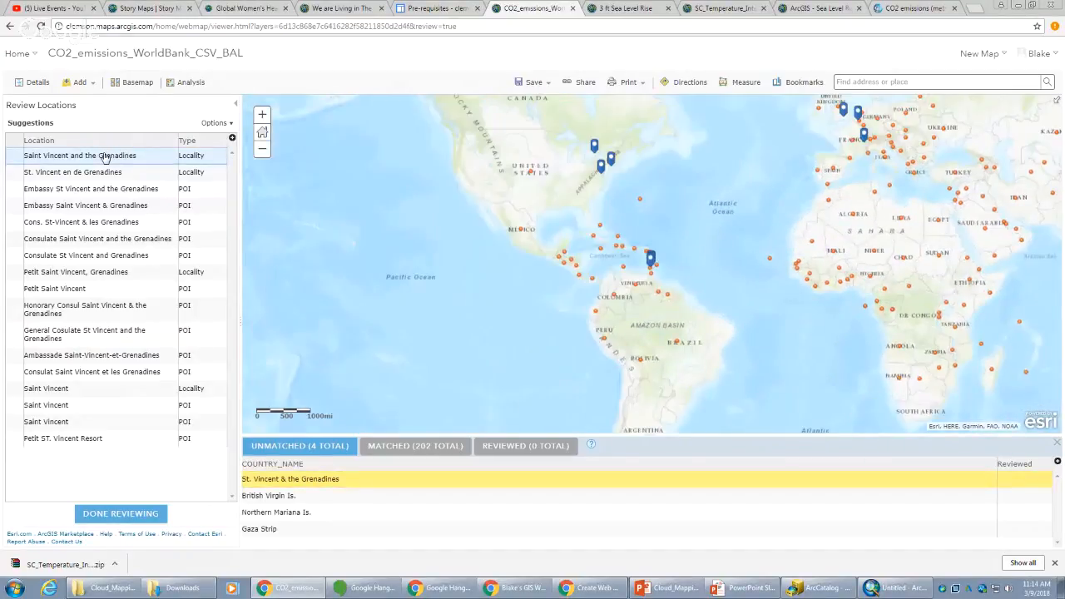
click(109, 172)
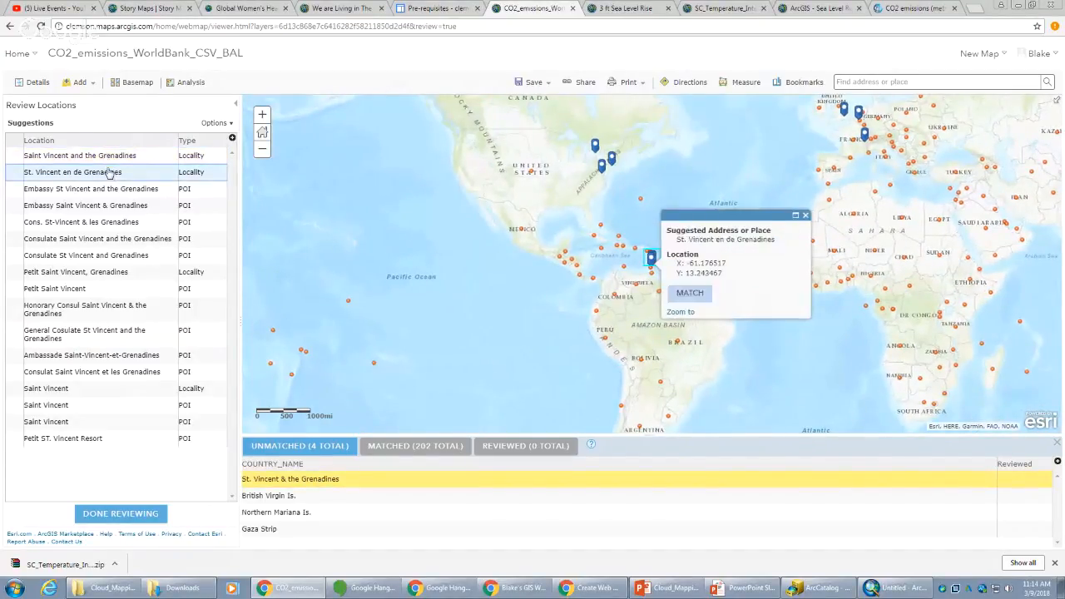
click(111, 189)
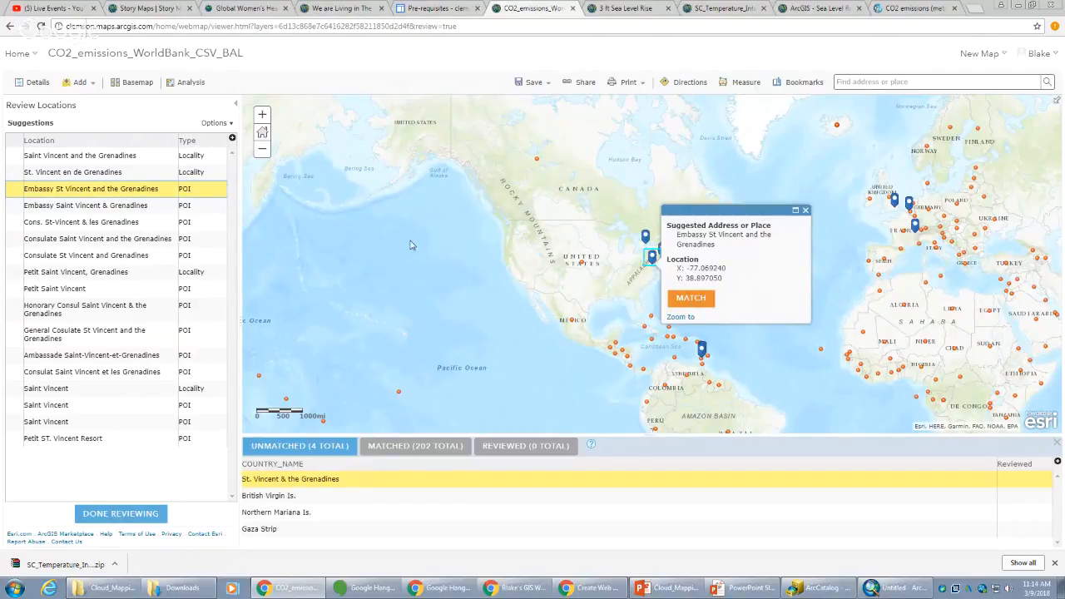
click(104, 157)
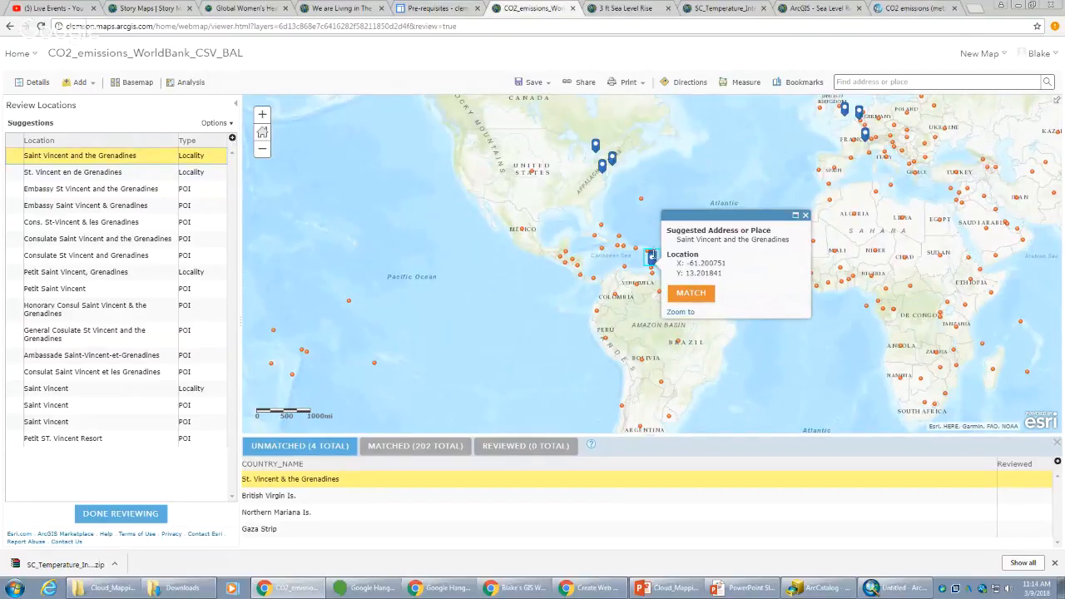
click(703, 298)
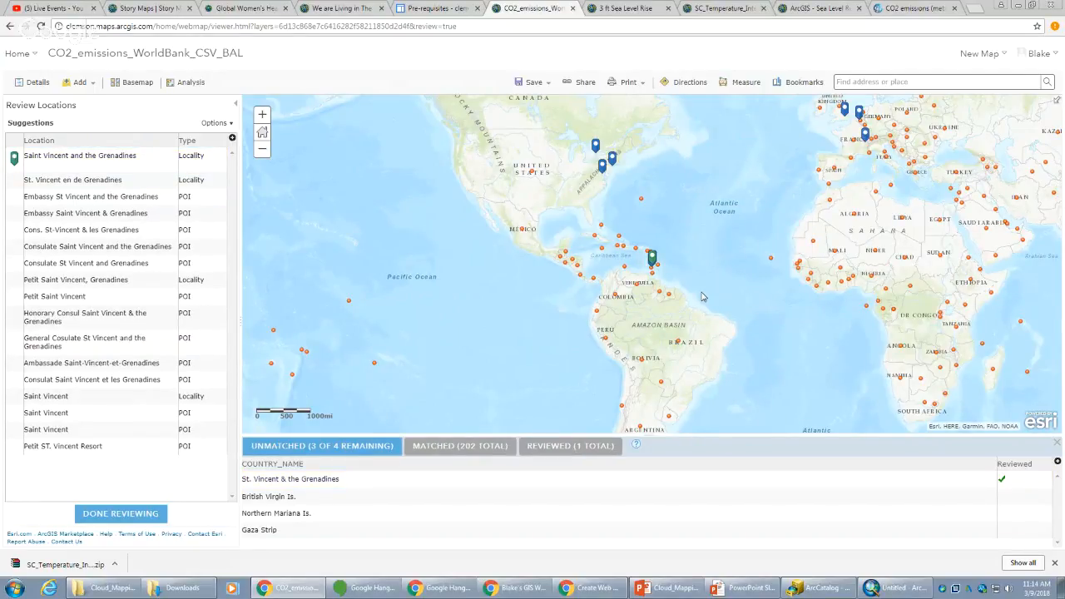
- Match British Virgin Is. and Northern Mariana Is. to their top suggestions
click(301, 502)
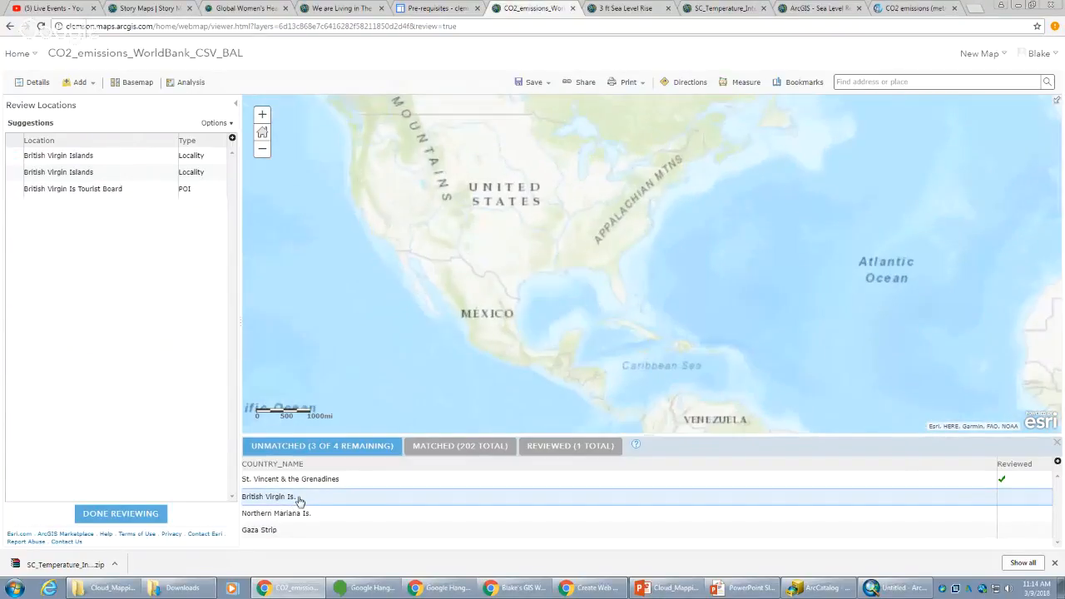
click(124, 155)
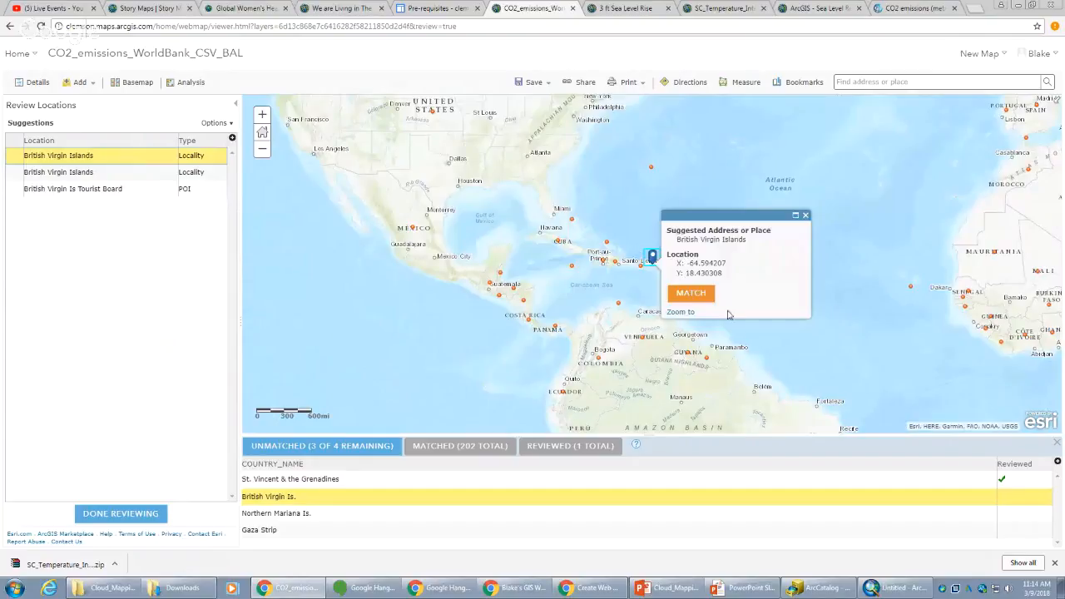
click(692, 295)
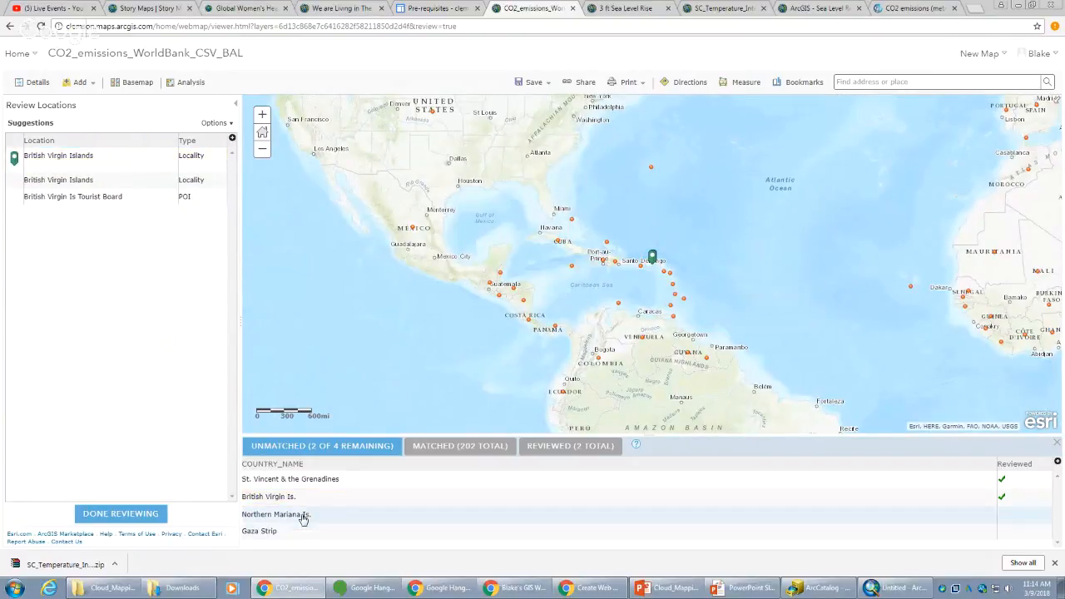
click(303, 516)
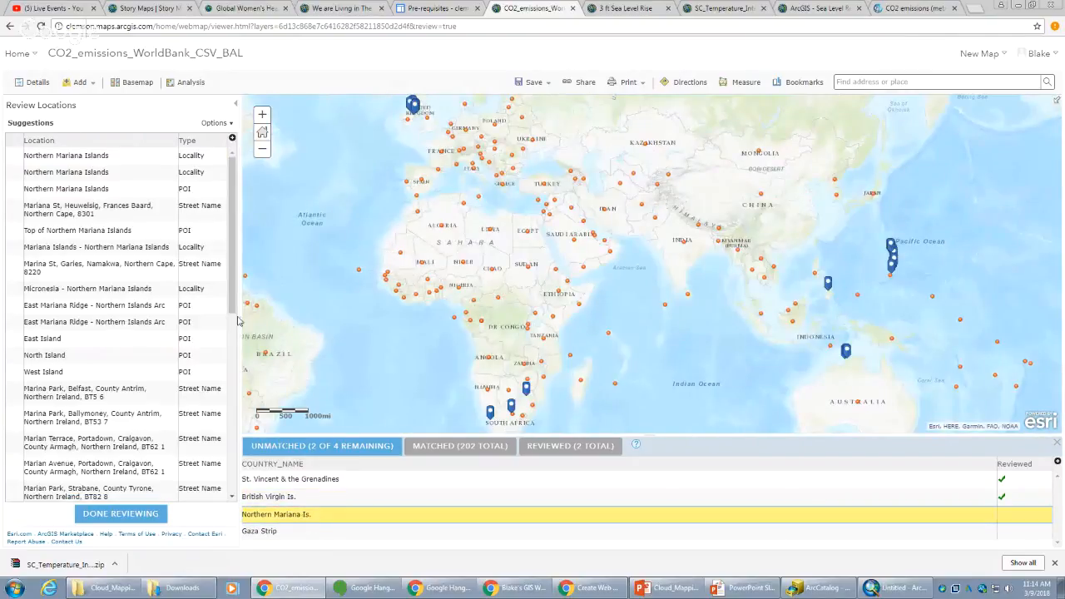
click(110, 159)
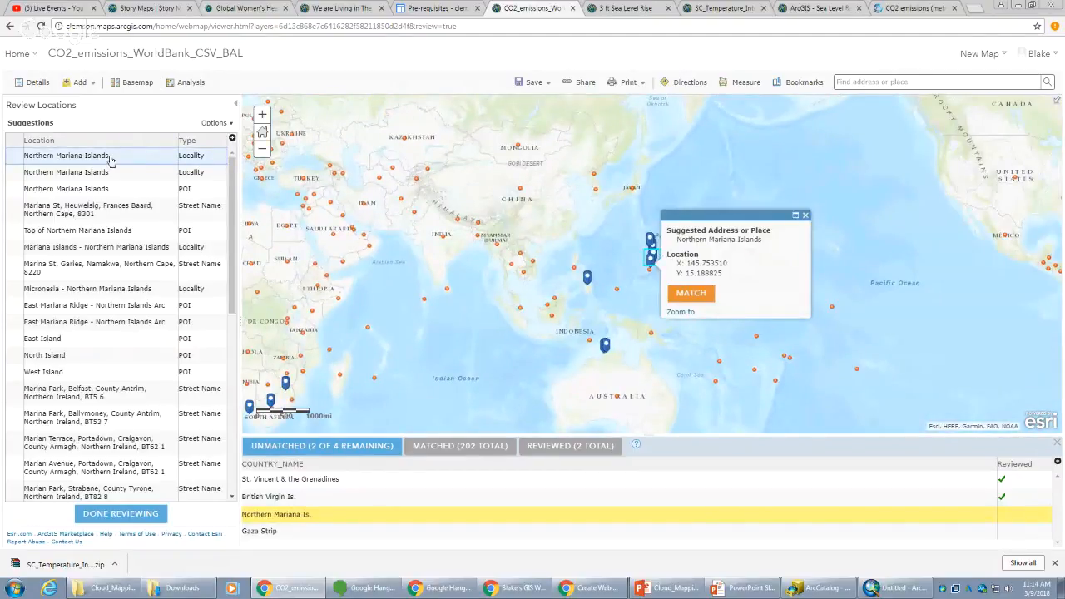
click(699, 295)
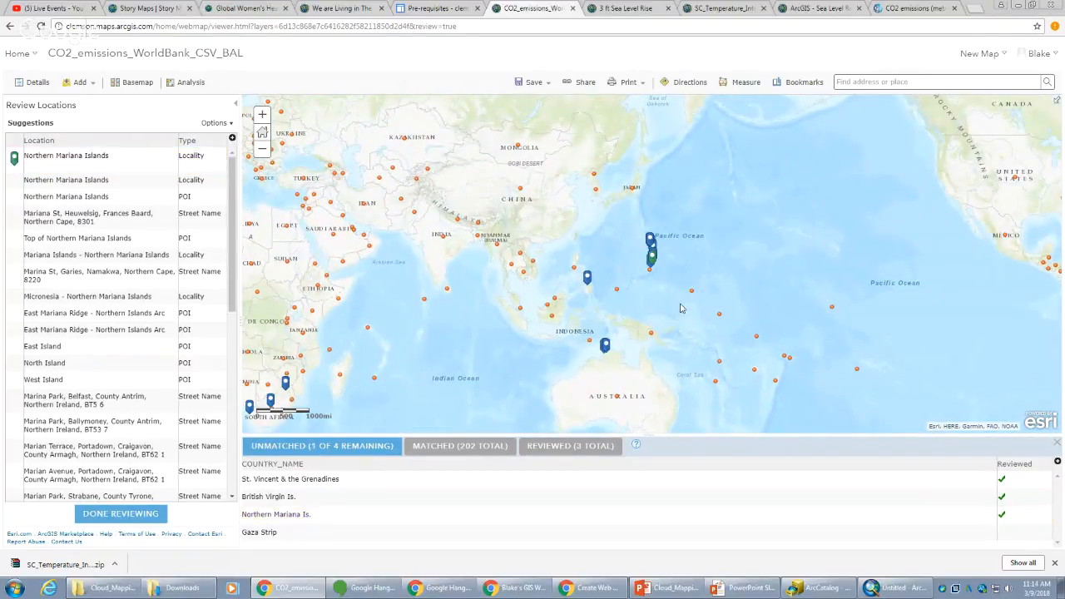
- Match Gaza Strip to its first suggestion, then zoom out to the world view
click(325, 531)
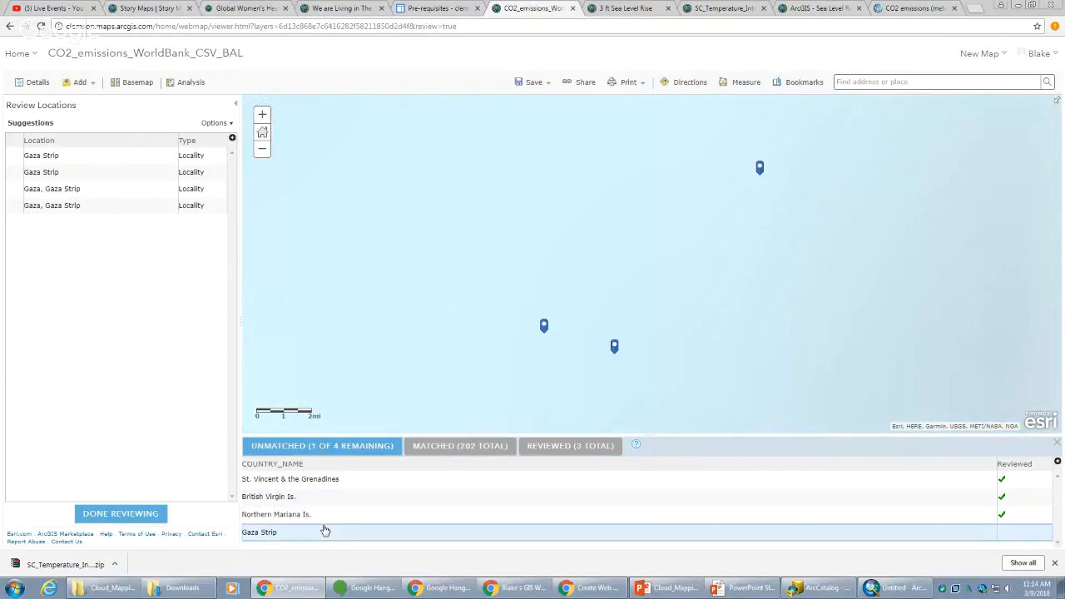
click(158, 165)
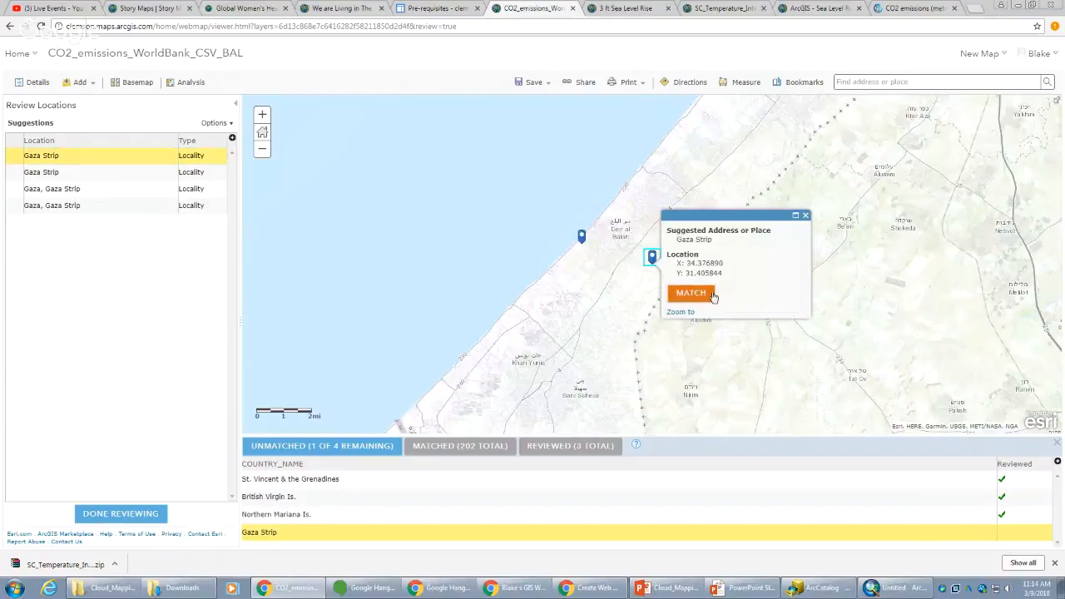
click(713, 294)
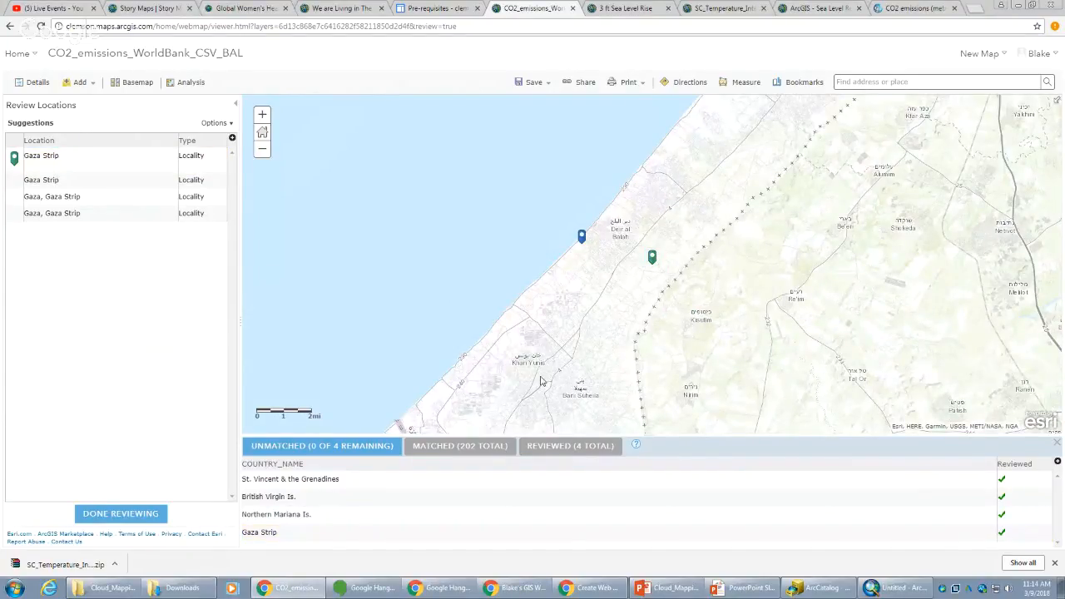
scroll(541, 381, down, 3)
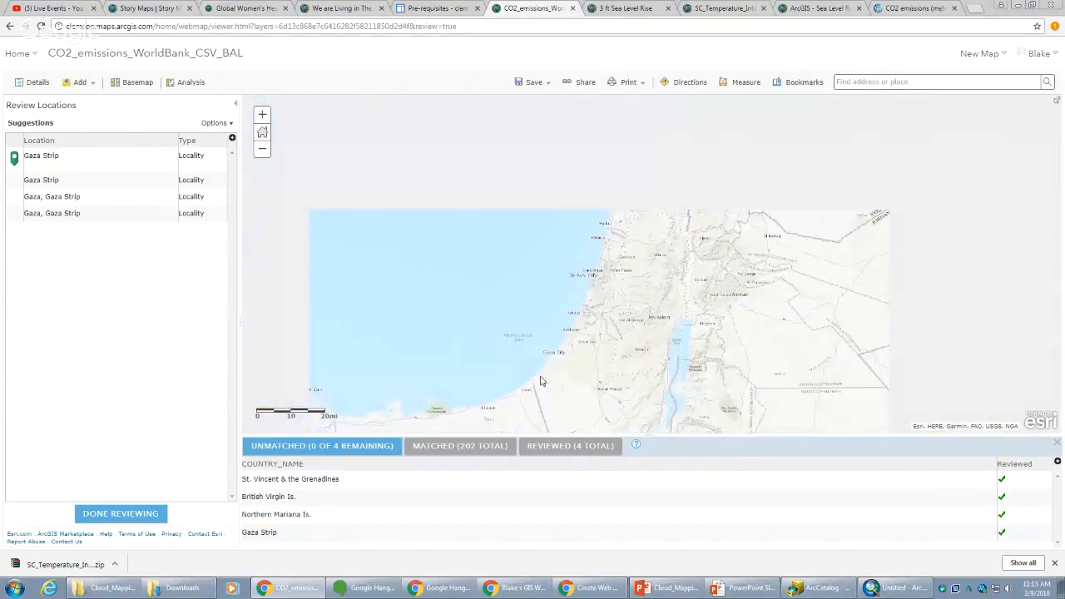
scroll(541, 382, down, 3)
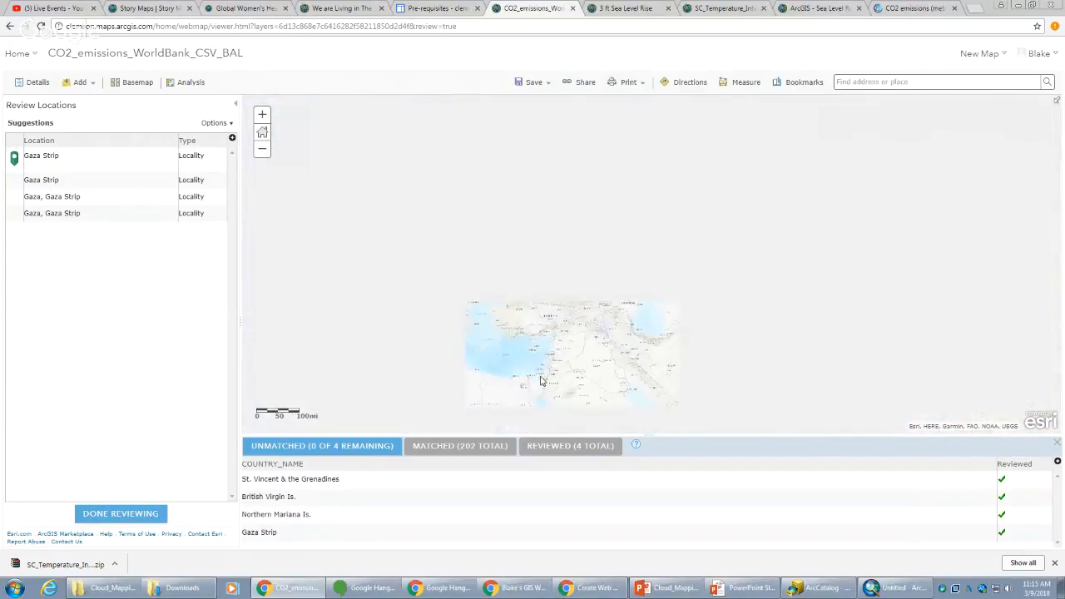
scroll(542, 381, down, 3)
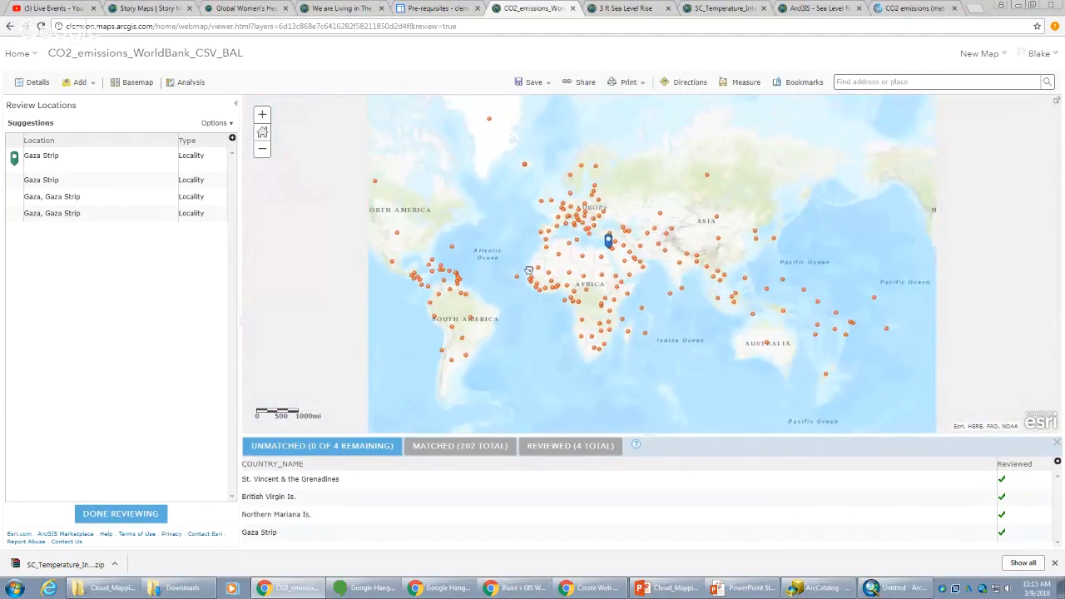
drag(529, 271, 539, 276)
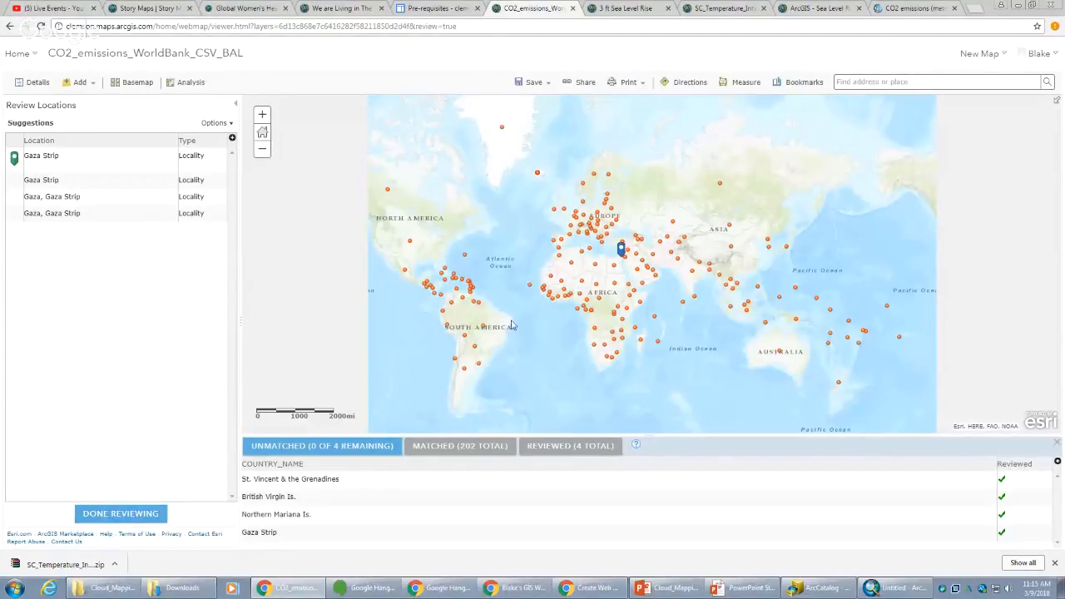
- Finish the location review and centre the map on Africa and the Atlantic
click(121, 513)
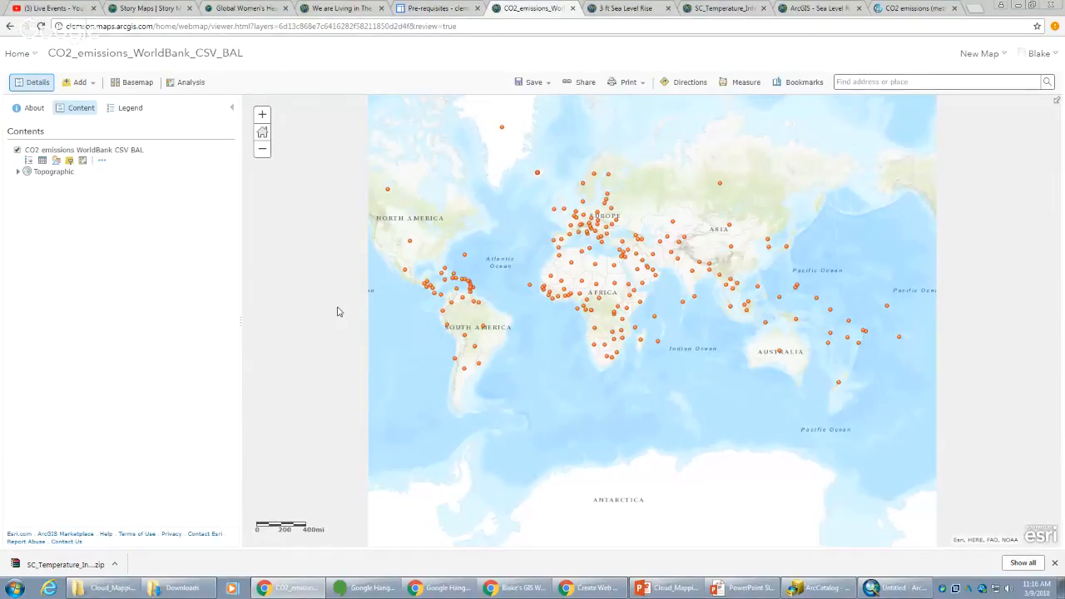
scroll(487, 302, up, 2)
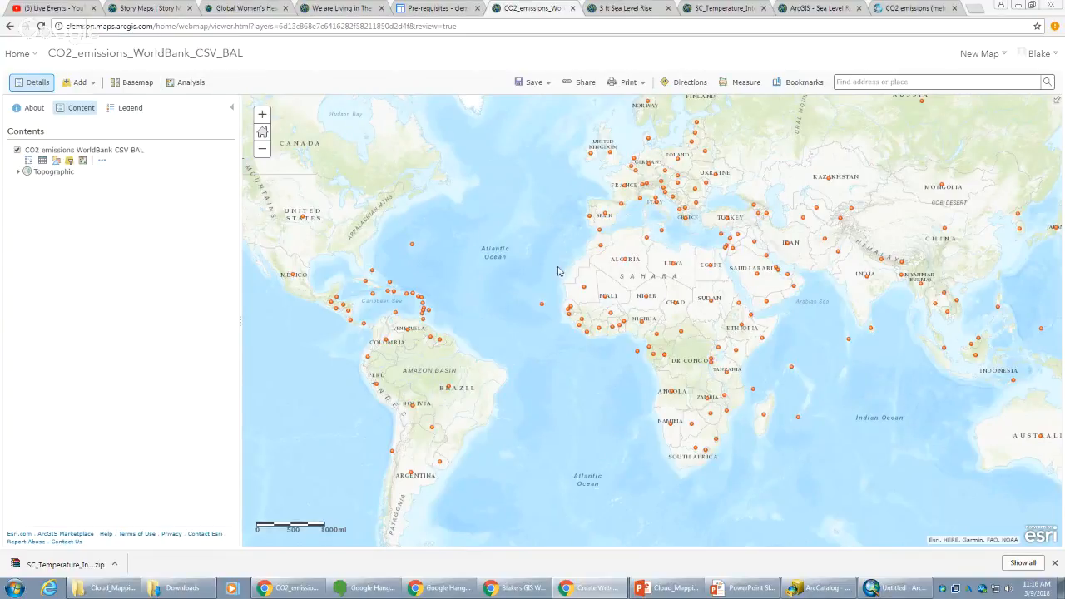
drag(518, 290, 504, 265)
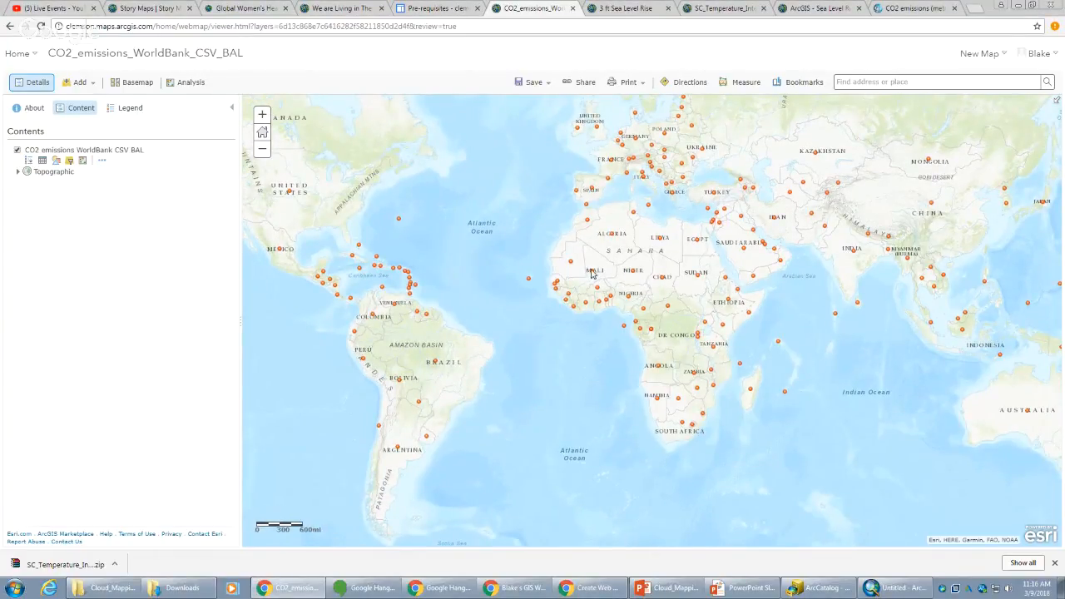
- Inspect Mali's attributes, including yearly CO2 values, in its pop-up, then close it
click(591, 274)
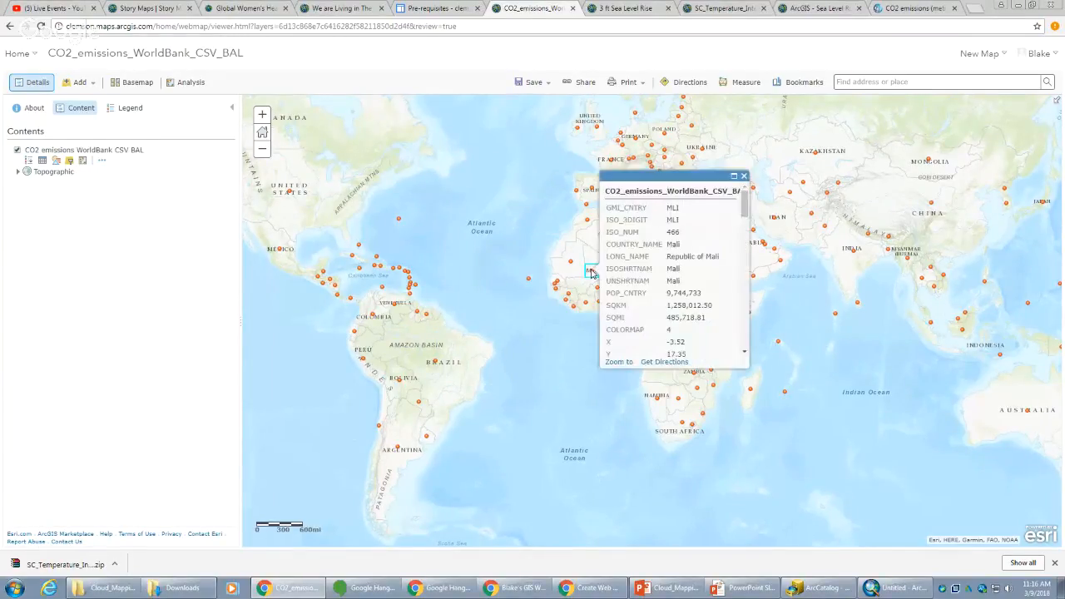
scroll(638, 254, down, 10)
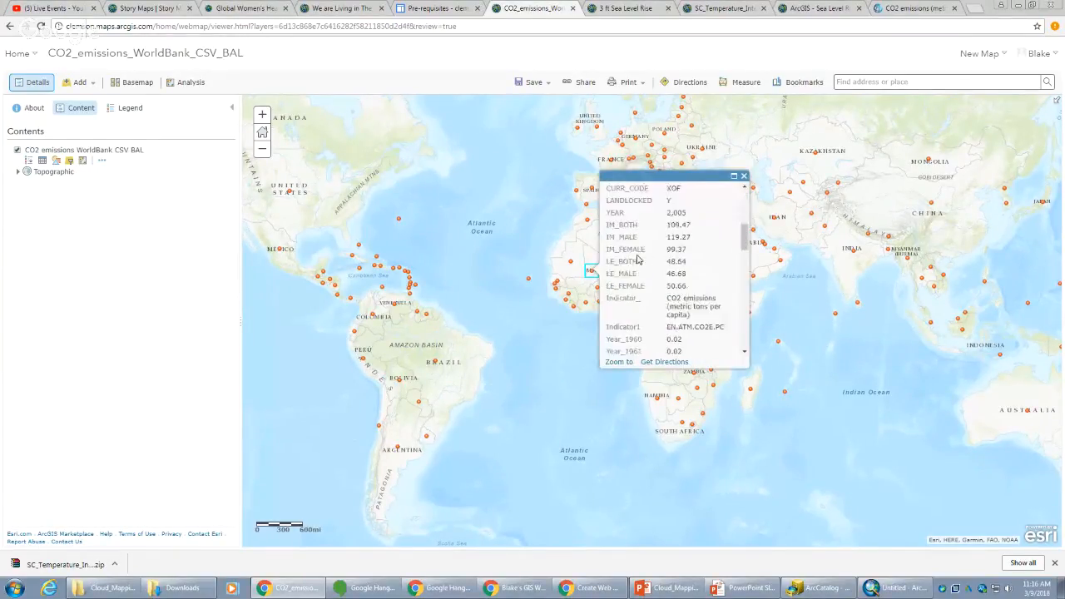
scroll(637, 254, down, 4)
scroll(638, 252, up, 10)
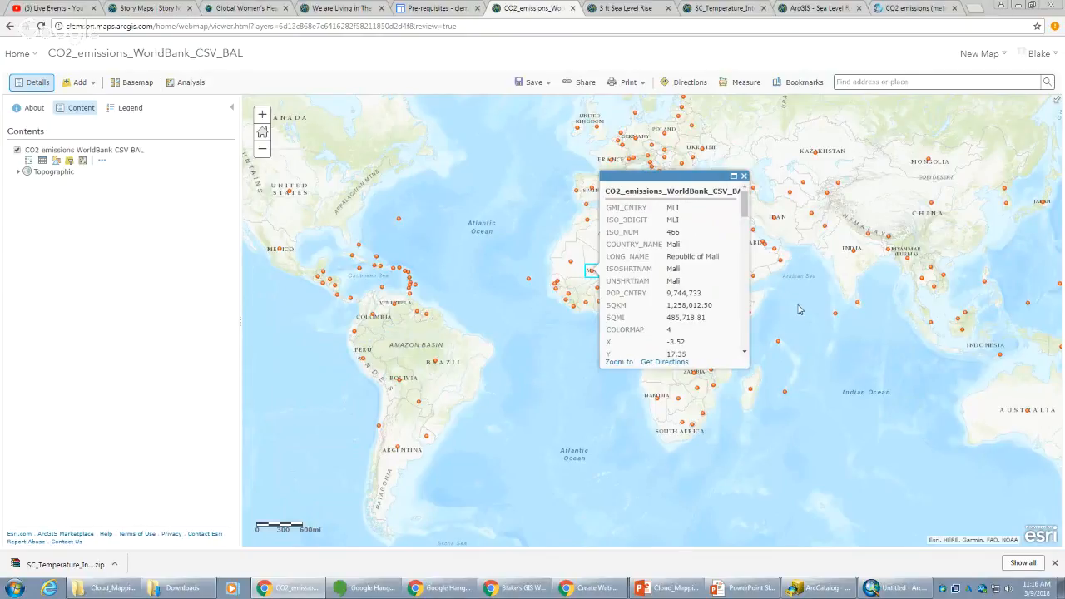
scroll(714, 268, down, 5)
scroll(714, 268, down, 5)
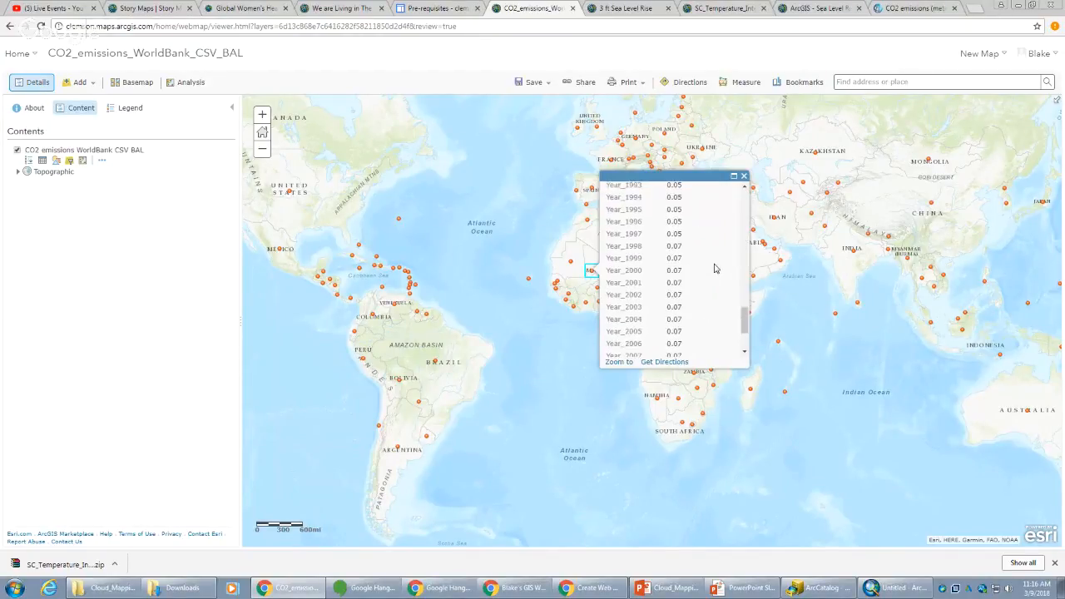
scroll(714, 268, up, 10)
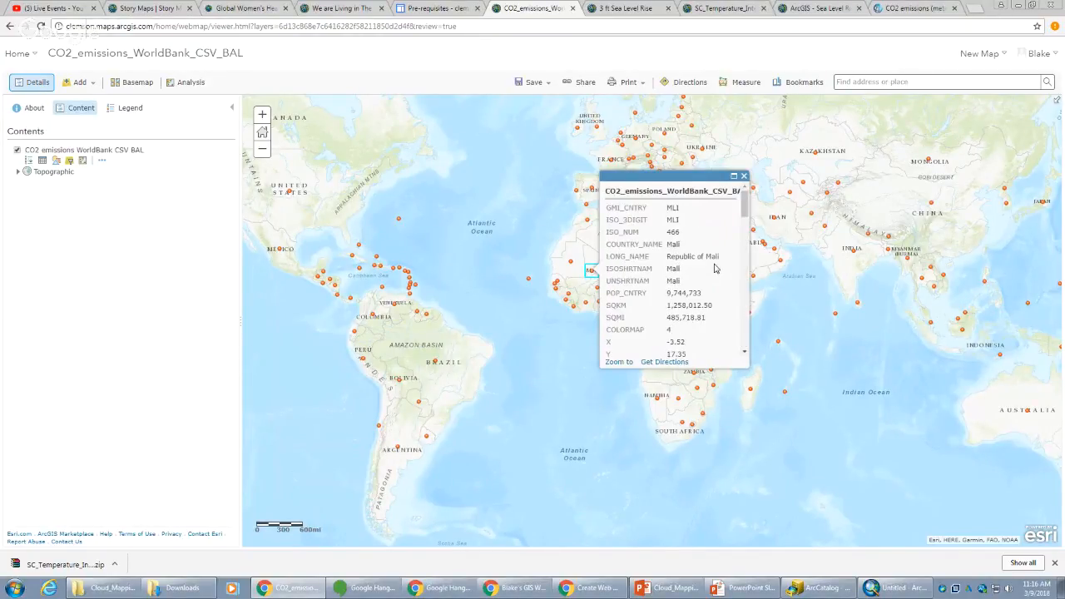
scroll(715, 268, down, 15)
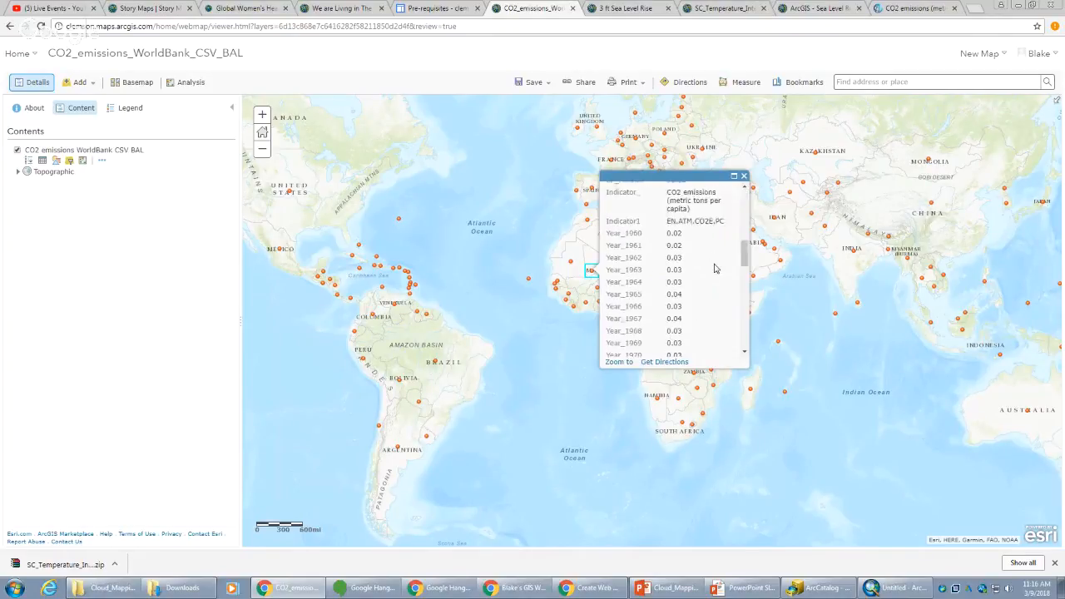
scroll(715, 268, up, 15)
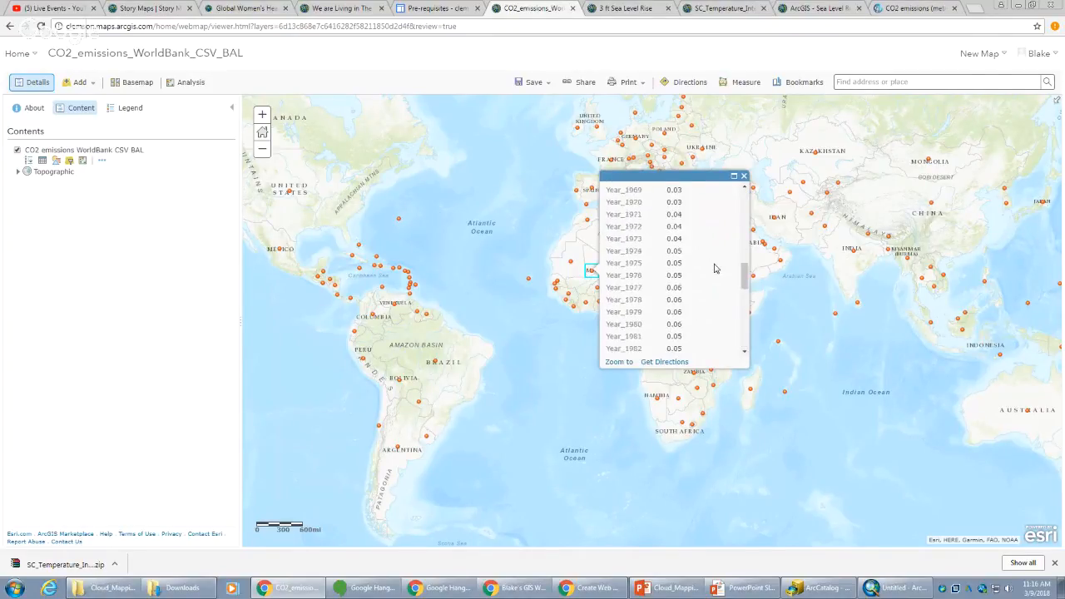
click(744, 177)
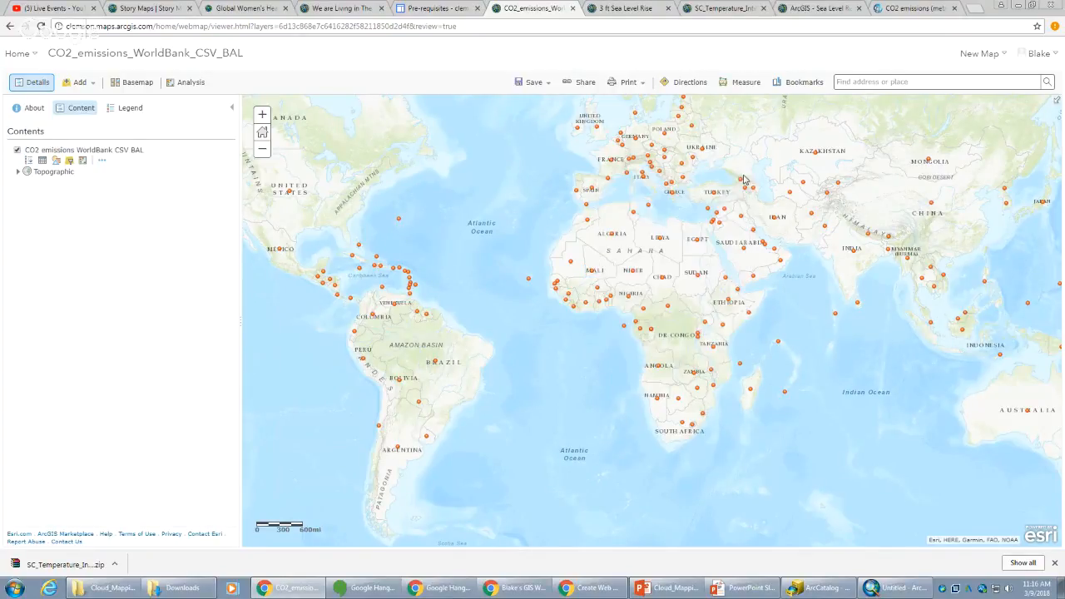
click(398, 220)
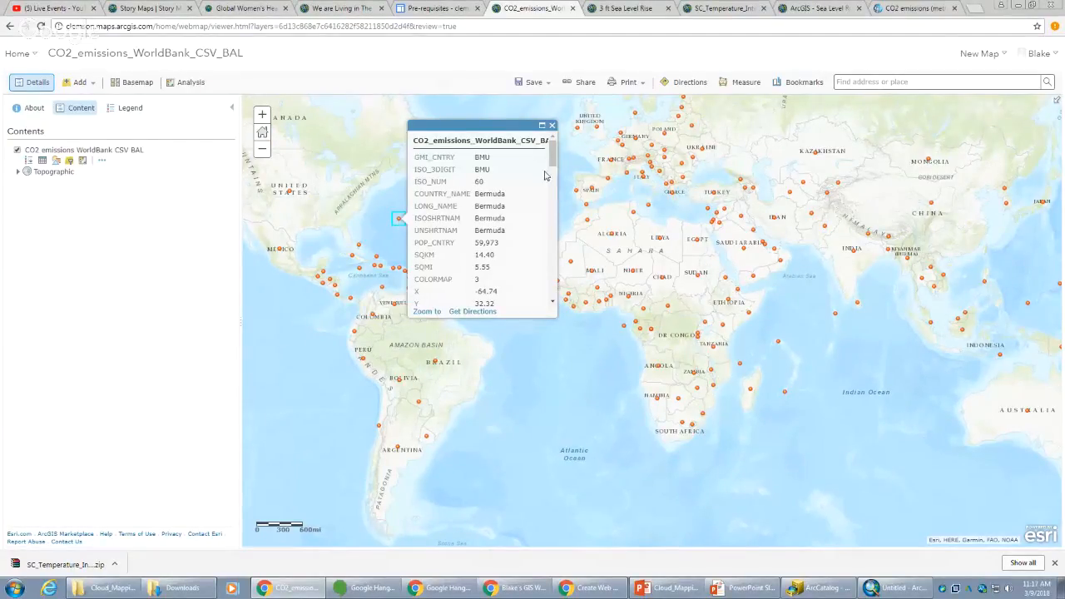
mouse_move(552, 155)
mouse_down()
mouse_move(556, 304)
mouse_move(546, 164)
mouse_up()
mouse_move(552, 154)
mouse_down()
mouse_move(557, 303)
mouse_move(551, 138)
mouse_move(552, 298)
mouse_move(550, 160)
mouse_up()
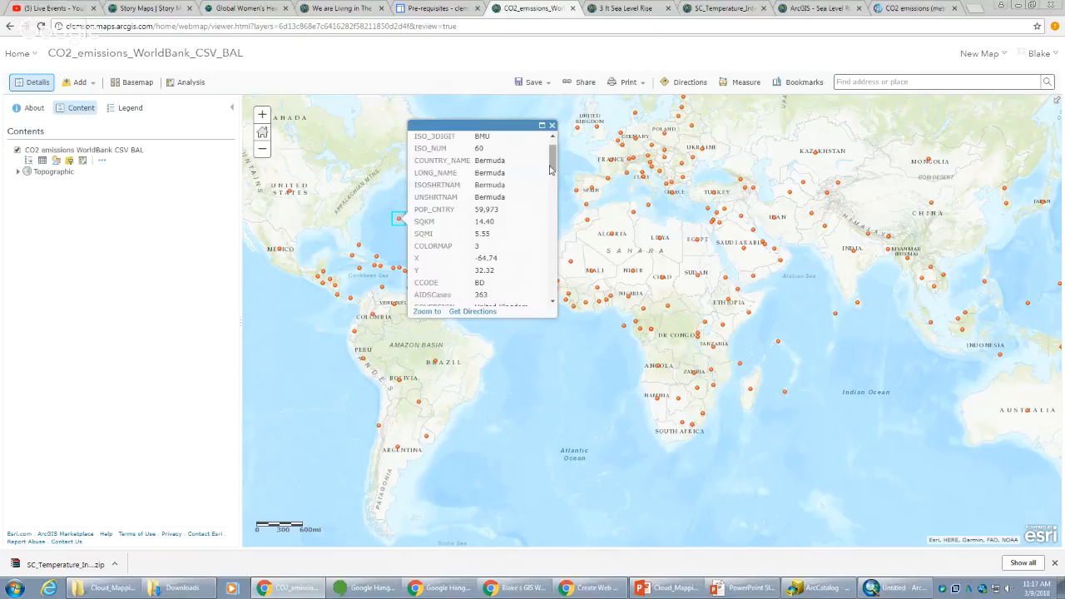
mouse_move(551, 161)
mouse_down()
mouse_move(566, 145)
mouse_move(567, 171)
mouse_up()
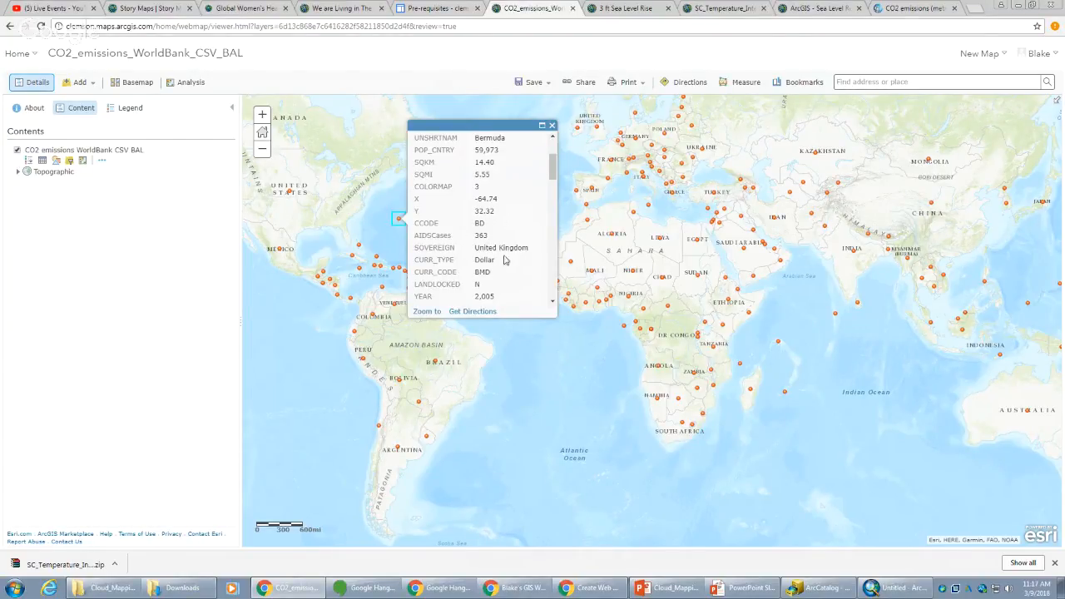
drag(552, 173, 563, 227)
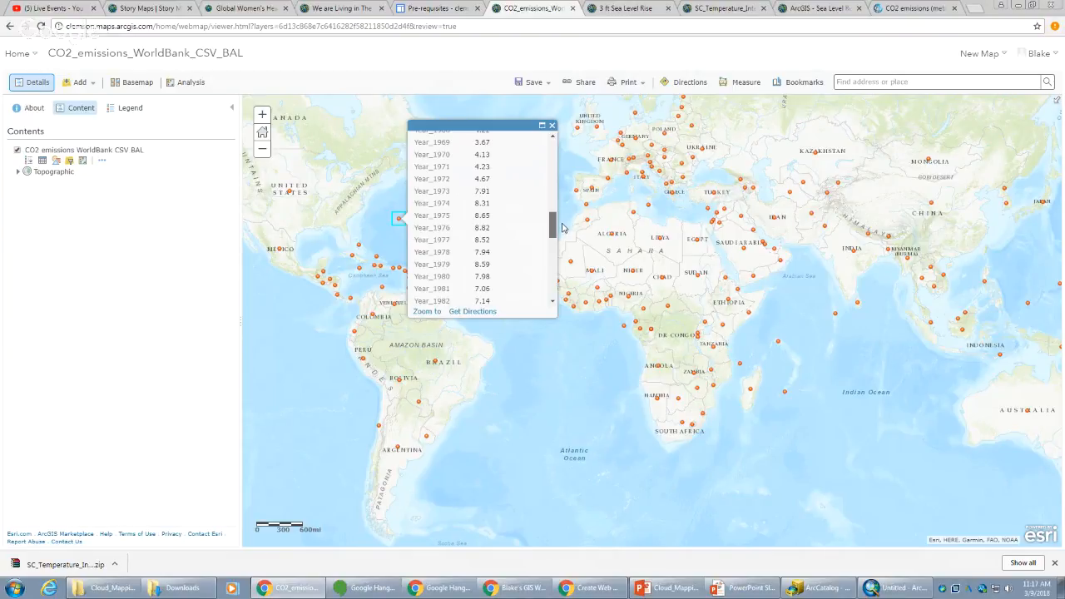
drag(562, 227, 530, 162)
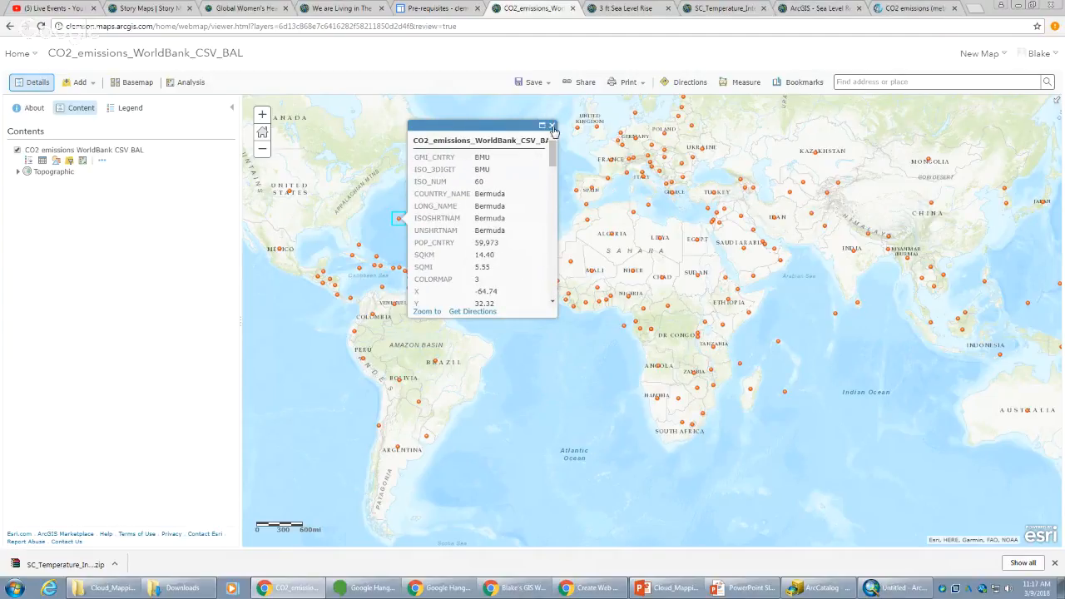
click(552, 125)
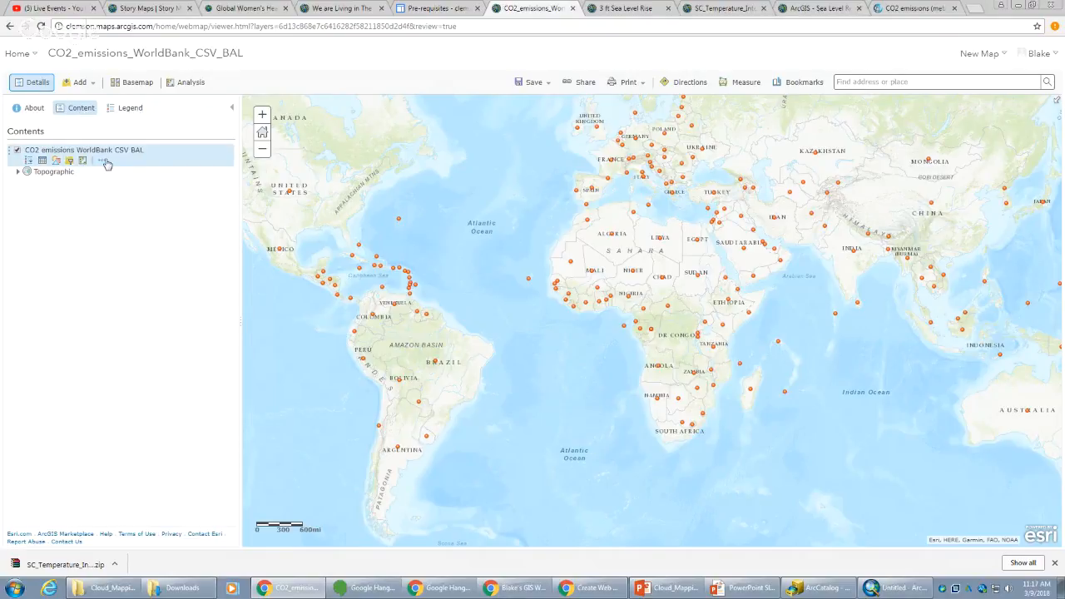
- Set the CO2 emissions layer's pop-up title to {COUNTRY_NAME}
click(103, 162)
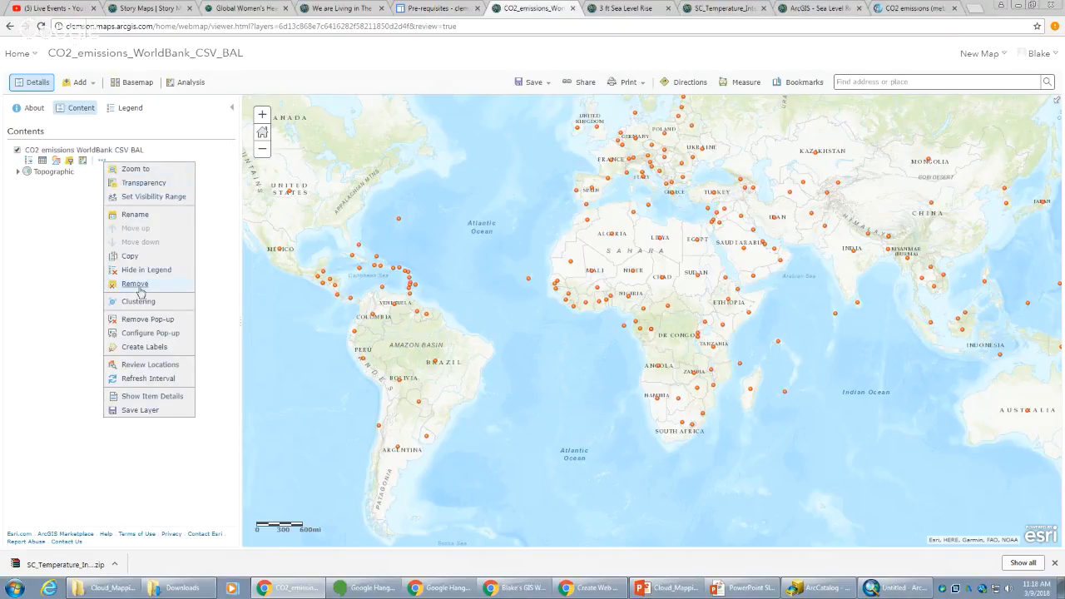
click(150, 334)
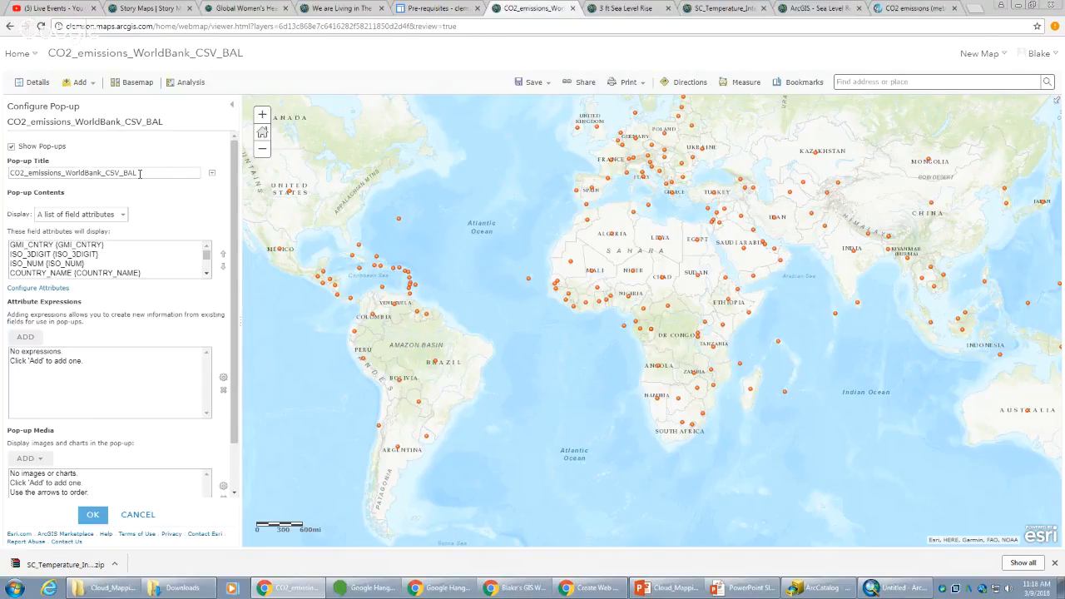
drag(173, 175, 2, 154)
key(BackSpace)
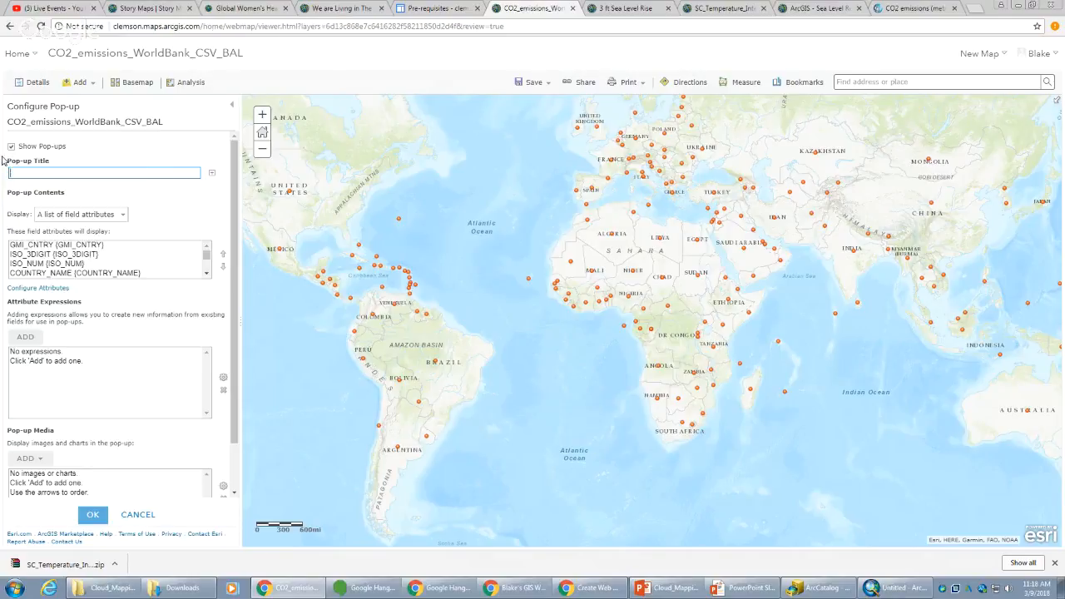
click(213, 174)
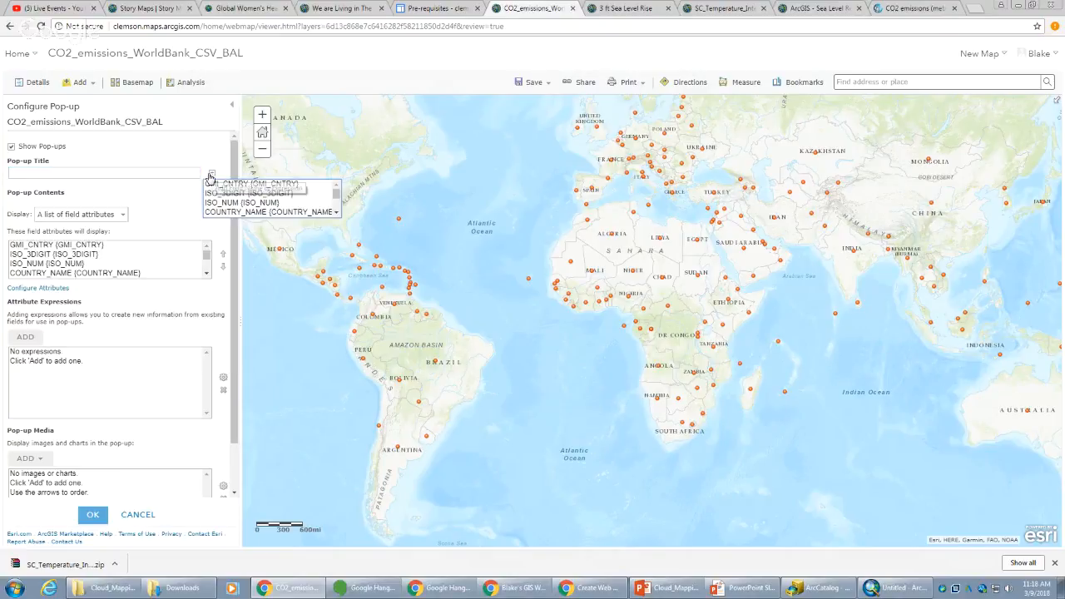
click(234, 212)
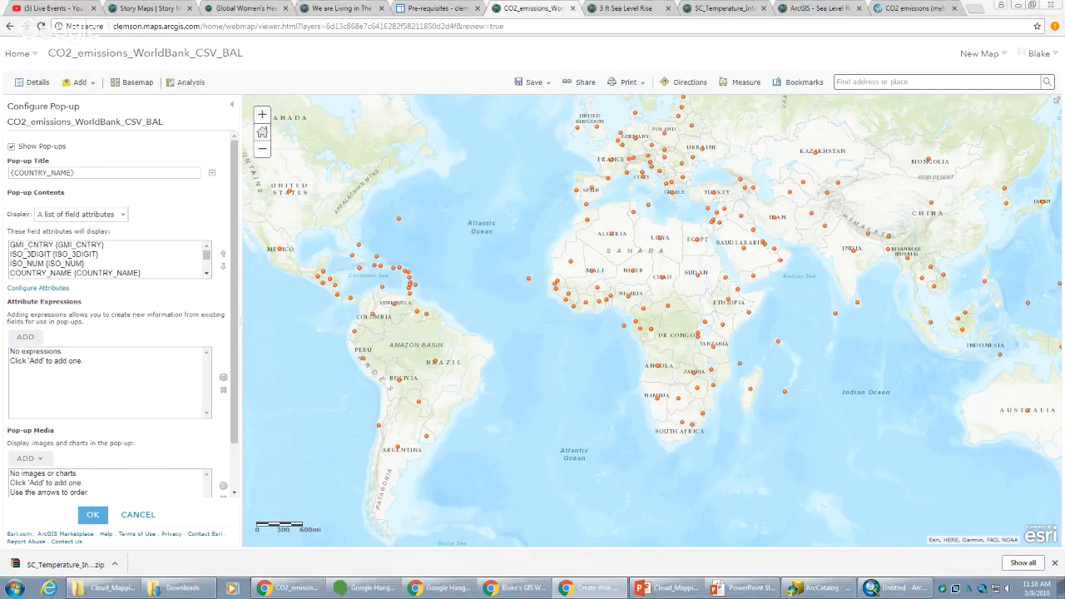
- Keep the pop-up contents displayed as a list of field attributes
click(95, 216)
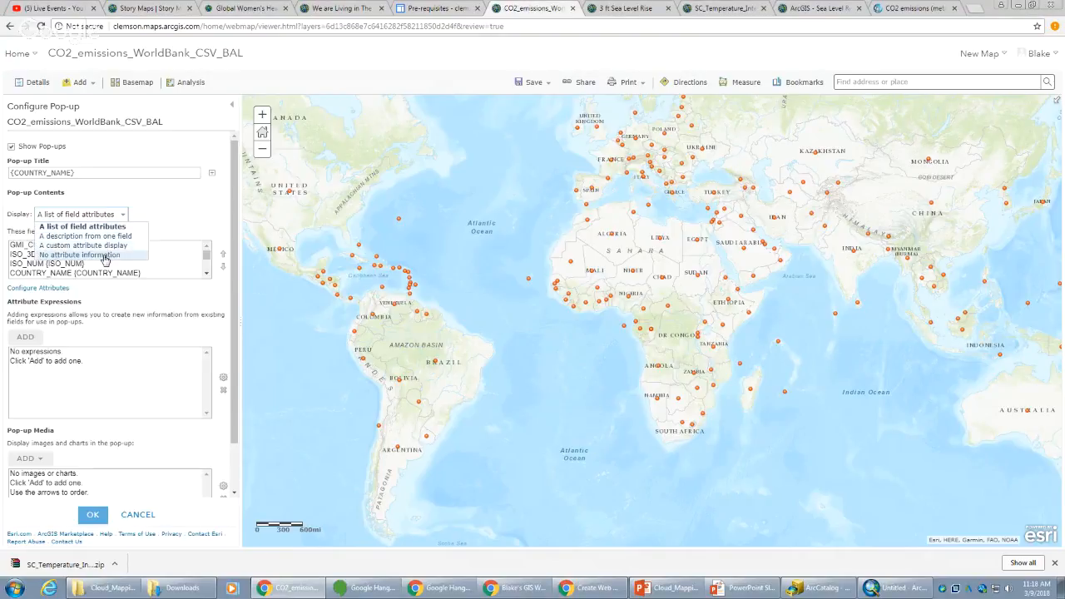
click(125, 216)
click(125, 217)
click(125, 217)
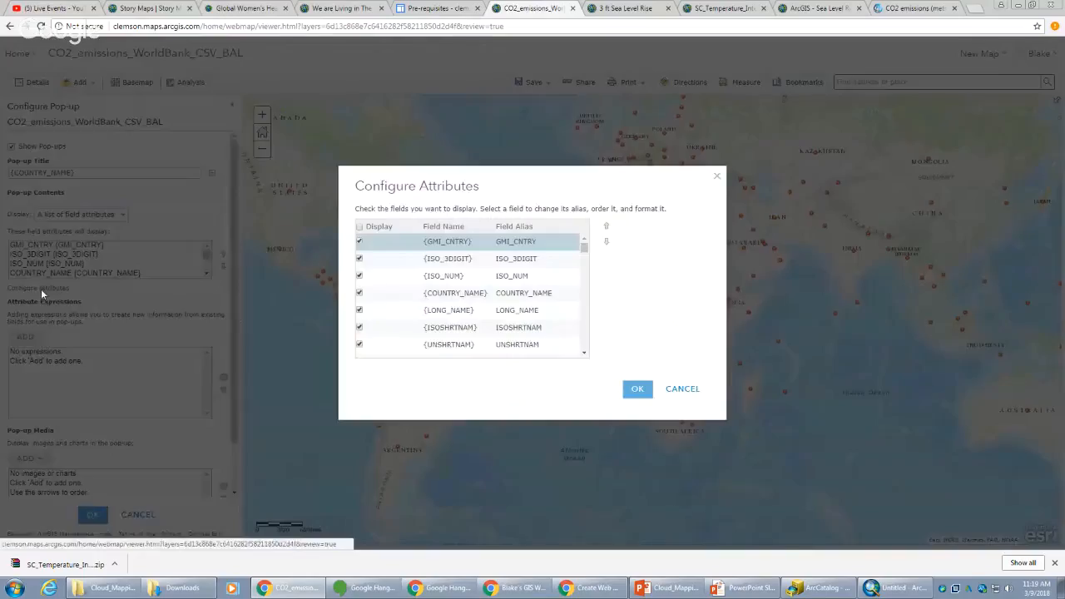
- Show only POP_CNTRY in the pop-up, aliased 'Total Population'
click(41, 289)
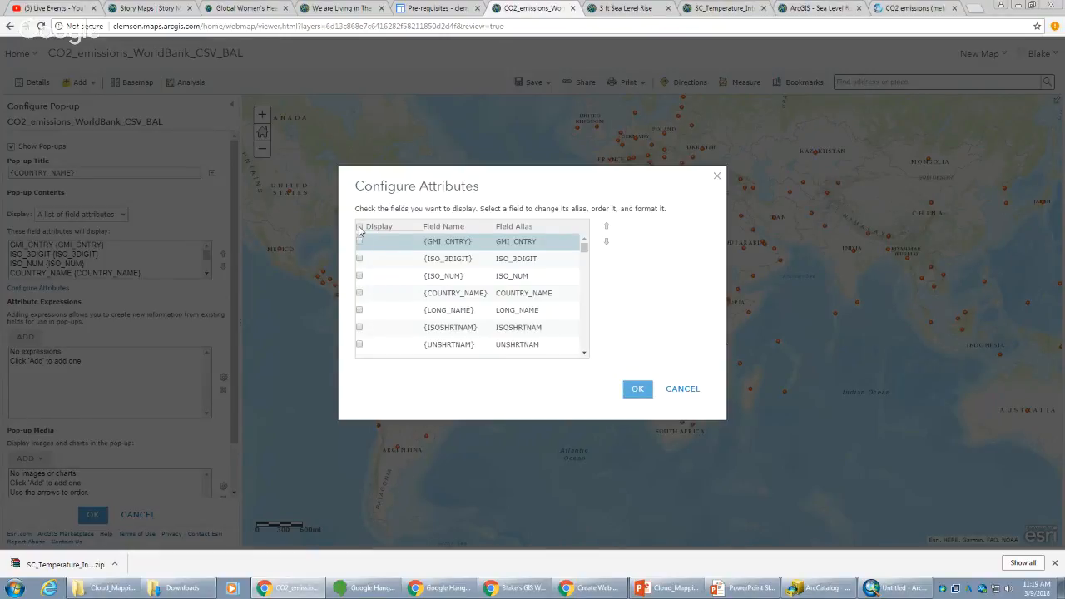
scroll(426, 288, down, 1)
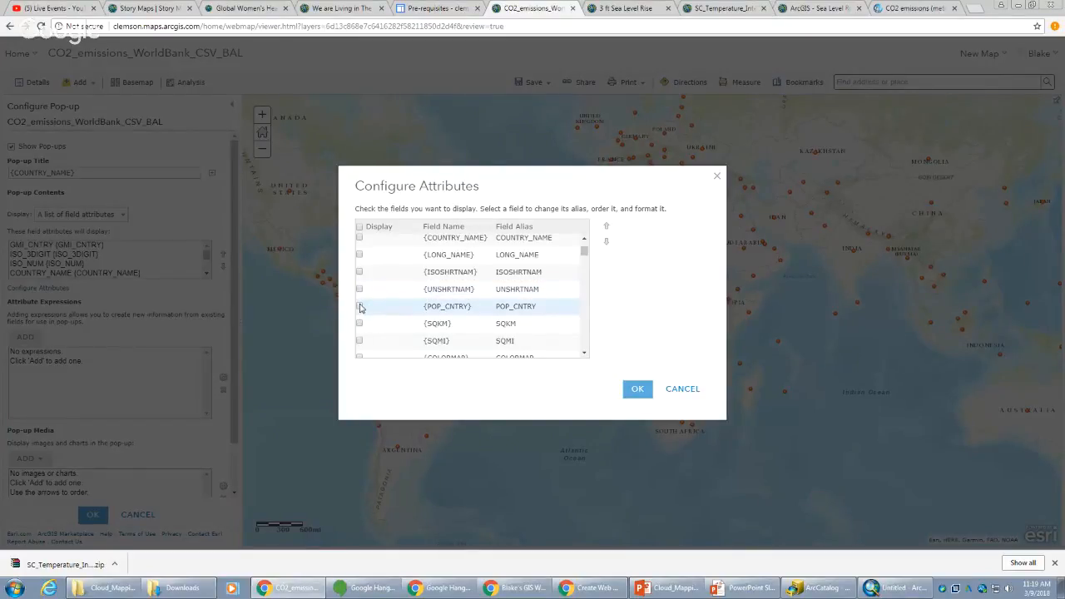
click(359, 308)
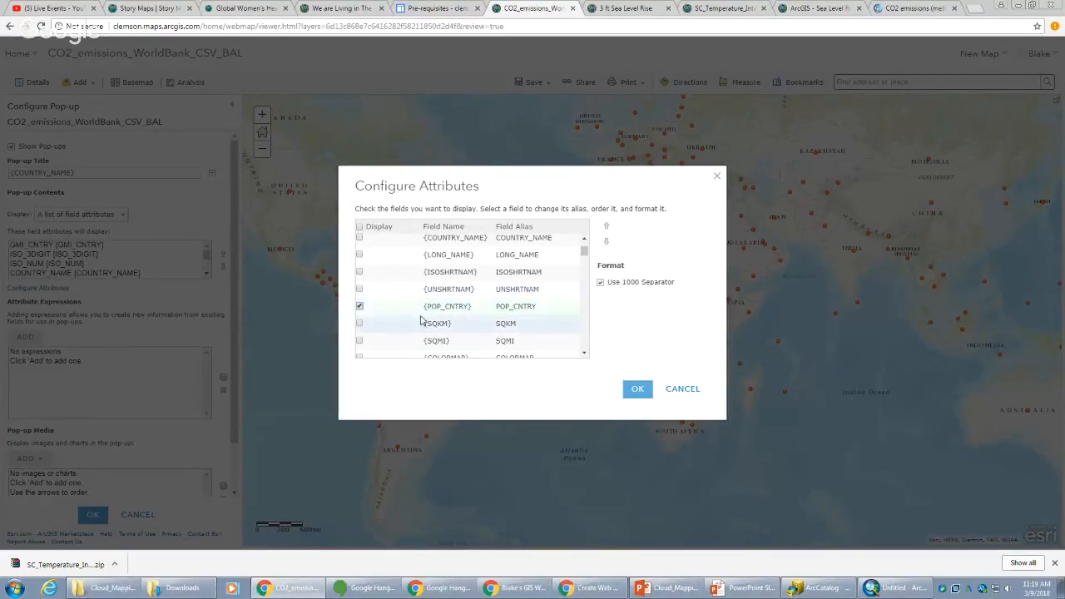
click(541, 308)
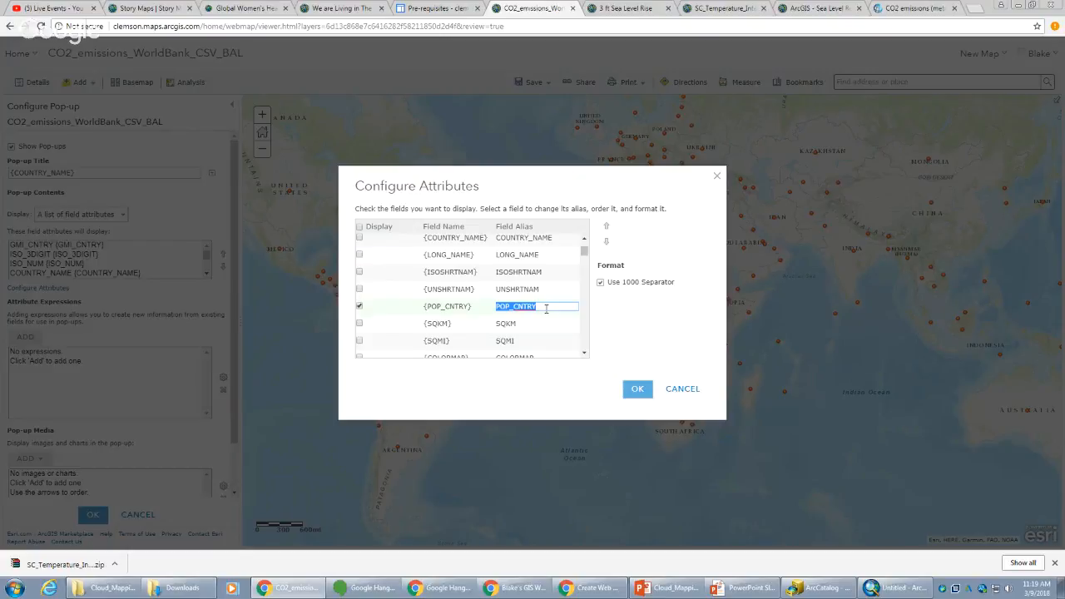
text(Total Population)
click(630, 391)
click(636, 391)
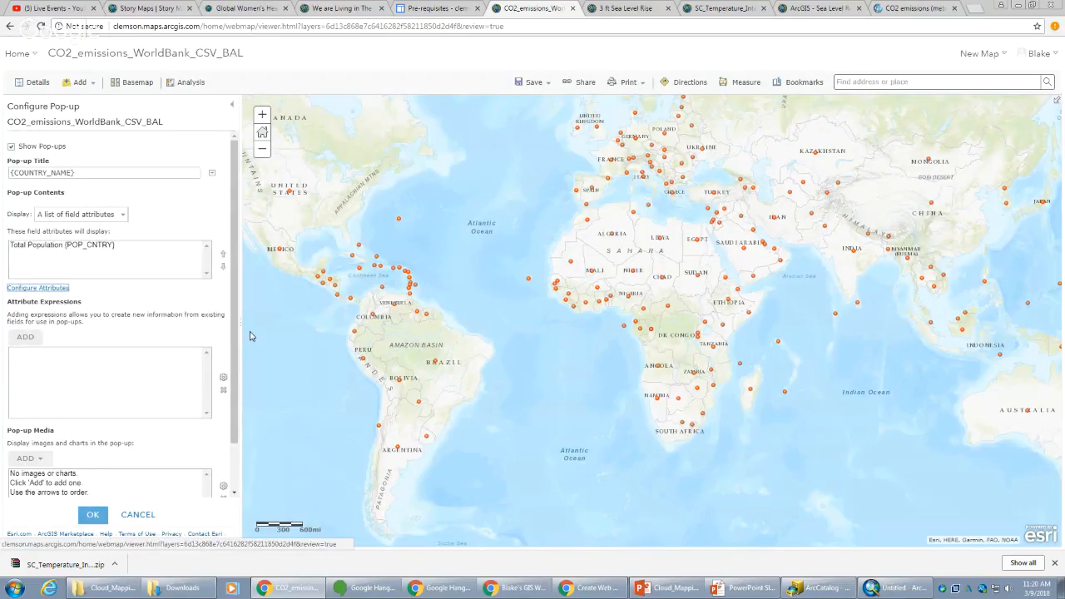
scroll(125, 358, down, 1)
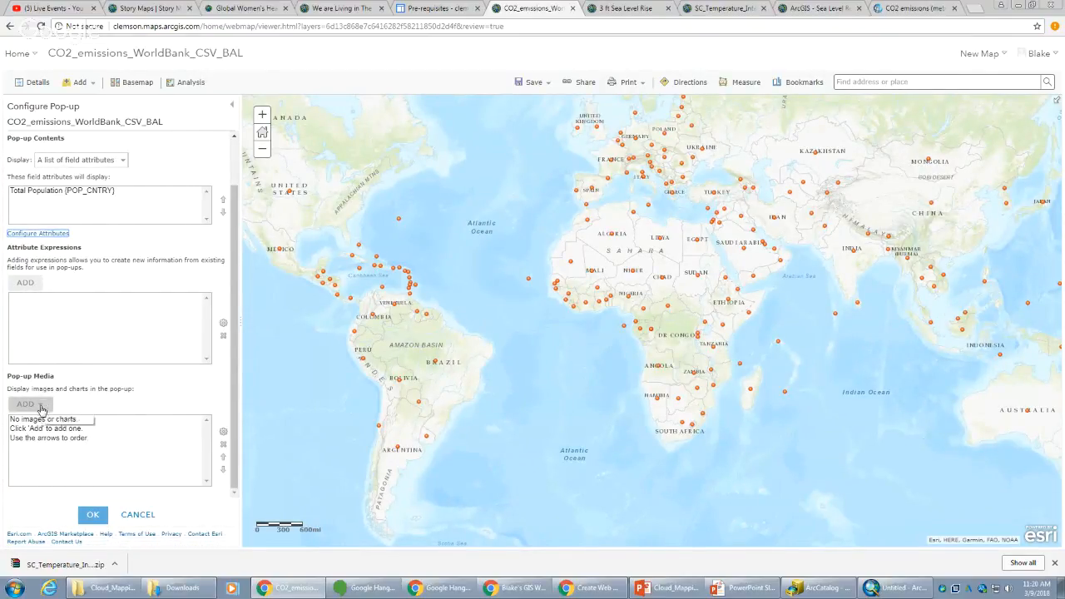
- Add a pop-up line chart titled 'Emissions from 1960-2013'
click(41, 405)
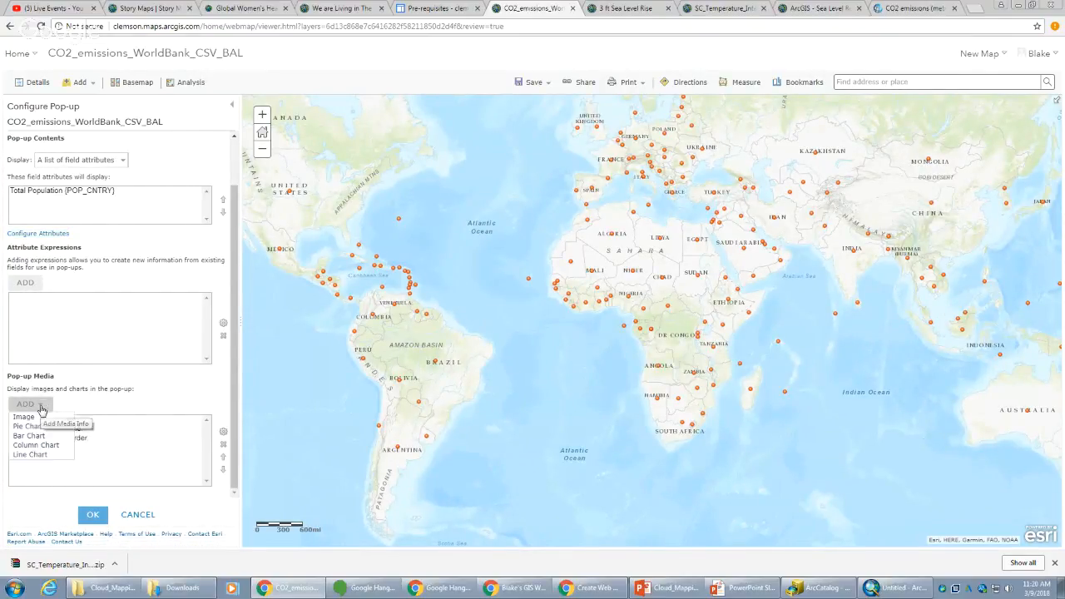
click(45, 457)
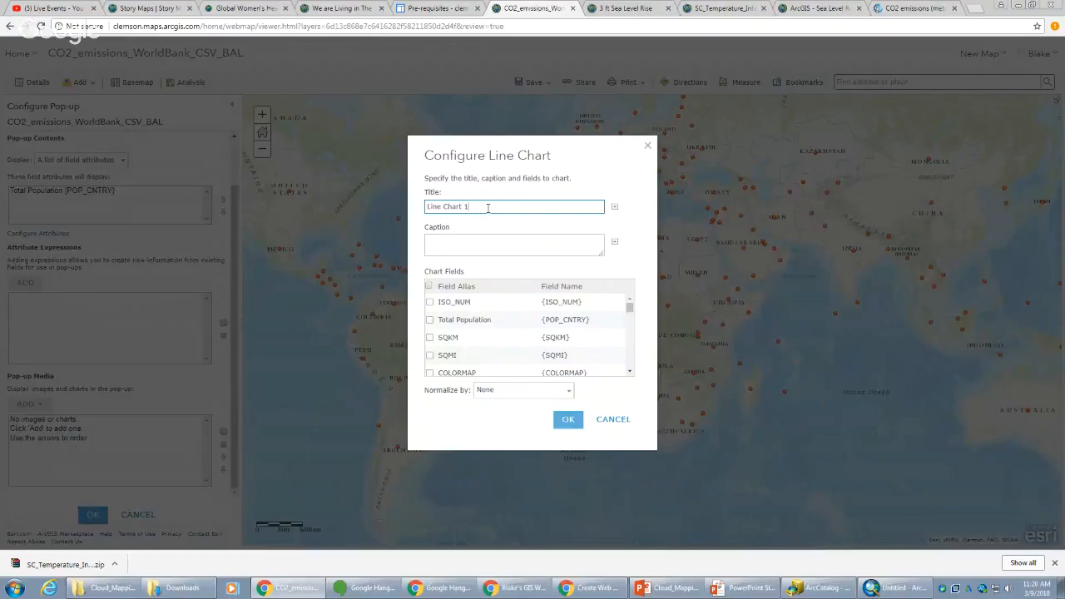
drag(489, 208, 380, 231)
text(Emissions from)
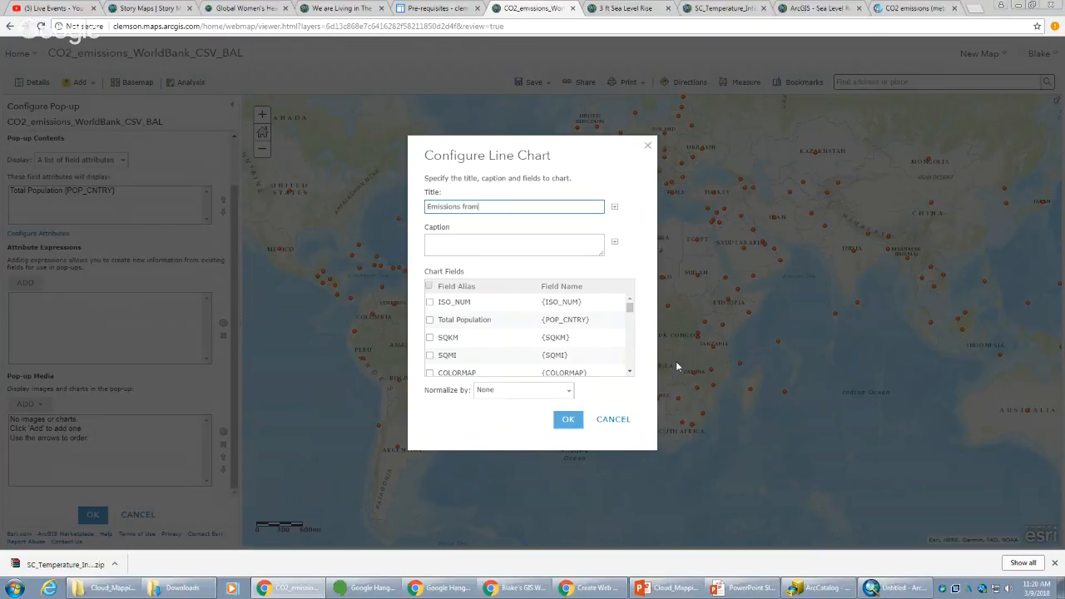
text( 1960-2013)
- Give the line chart the caption 'Source: World Bank'
click(456, 241)
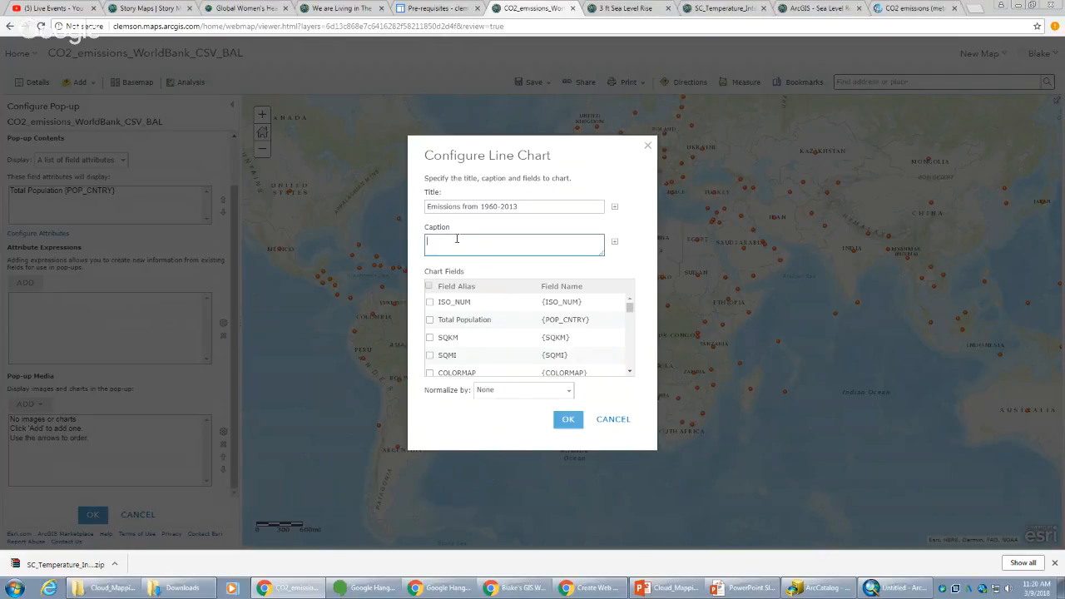
text(From World Bank)
double_click(445, 239)
text(Source :)
drag(632, 310, 631, 317)
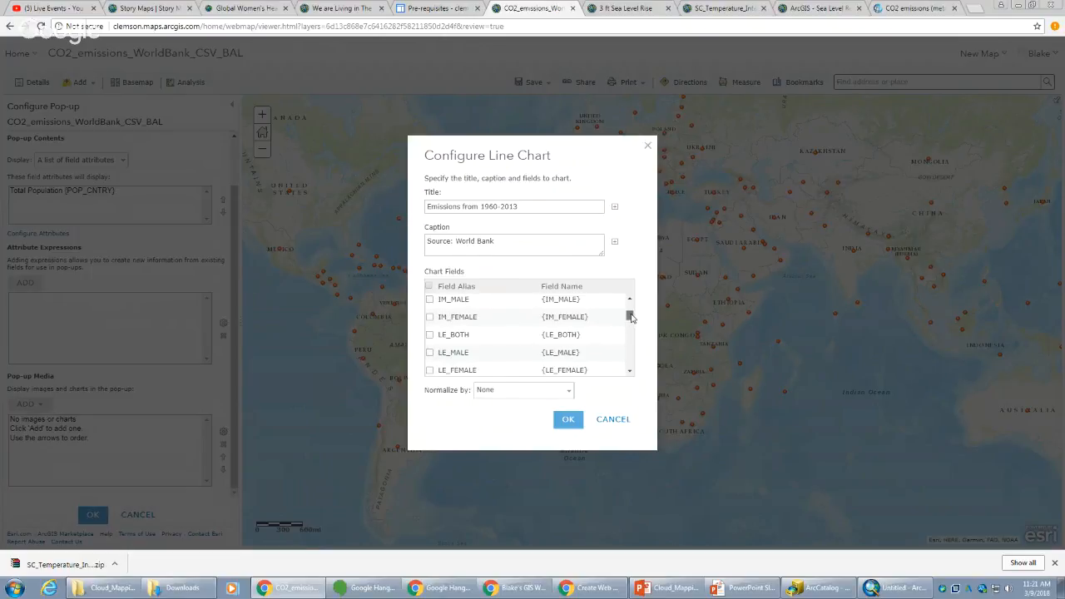
- Tick the chart fields from Year_1960 through Year_1982
scroll(535, 349, down, 4)
scroll(523, 347, up, 2)
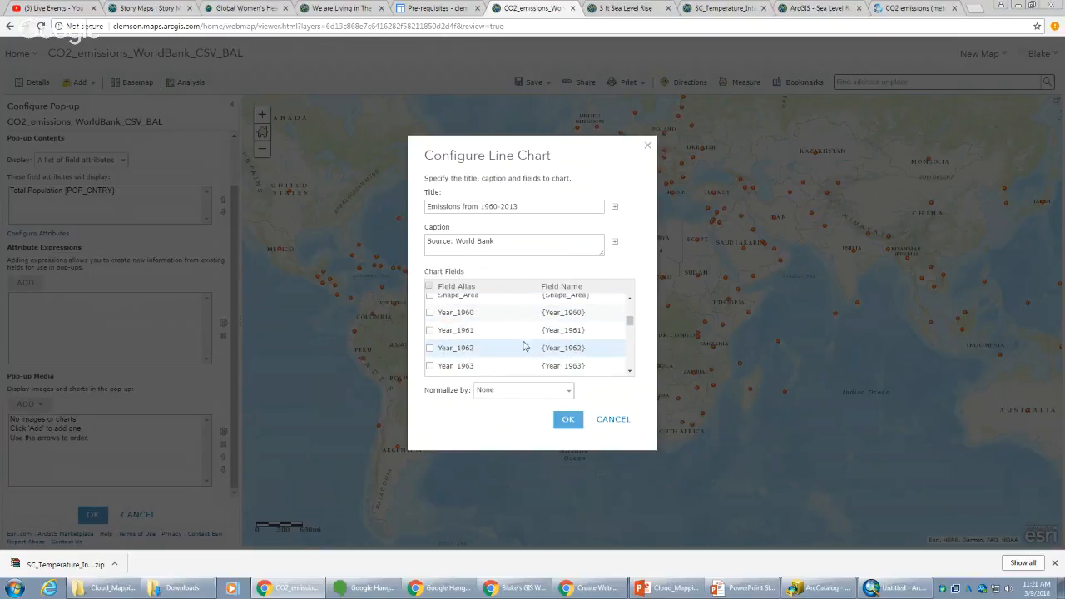
click(430, 313)
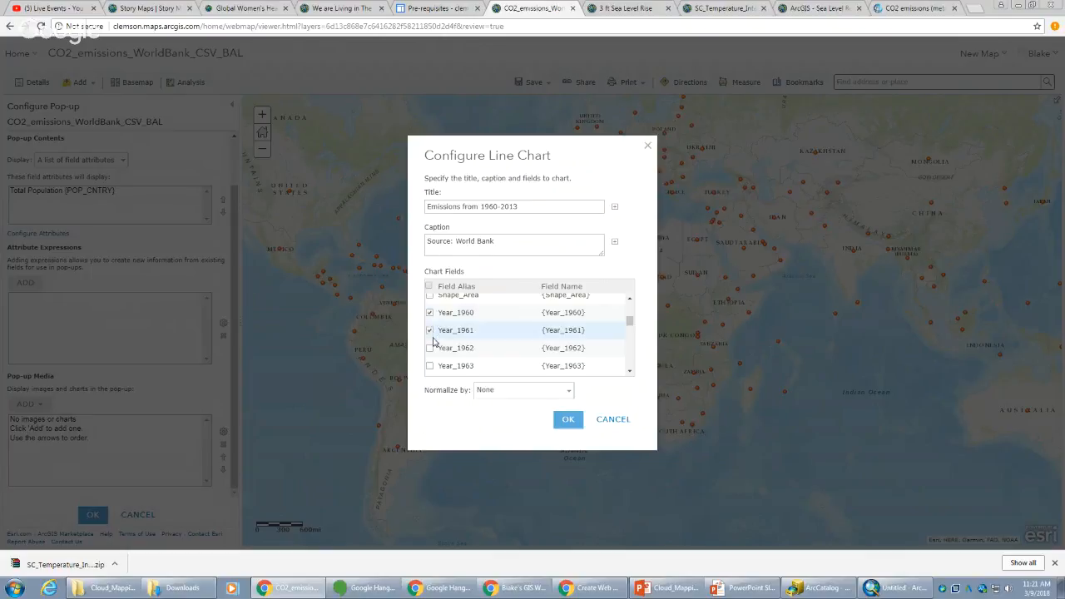
click(430, 348)
click(430, 366)
scroll(437, 359, down, 1)
click(430, 328)
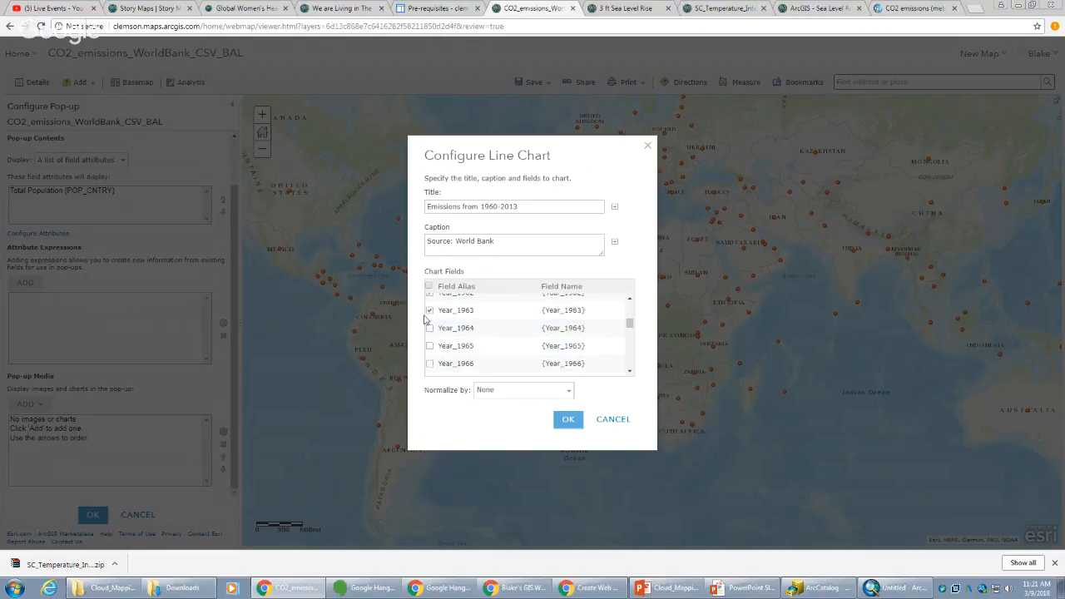
click(431, 346)
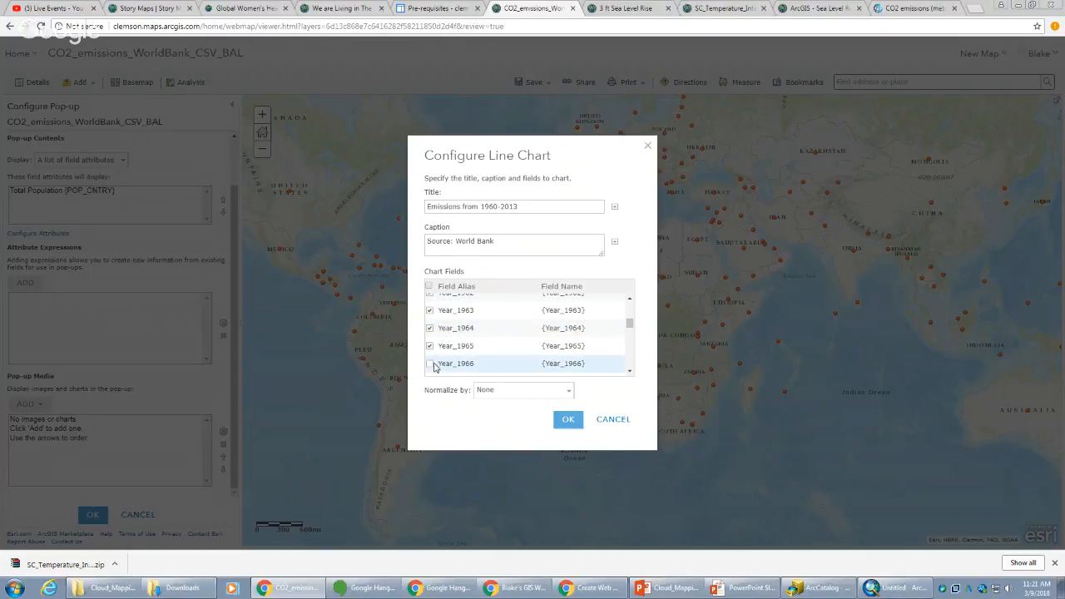
click(430, 364)
scroll(431, 358, down, 1)
click(429, 325)
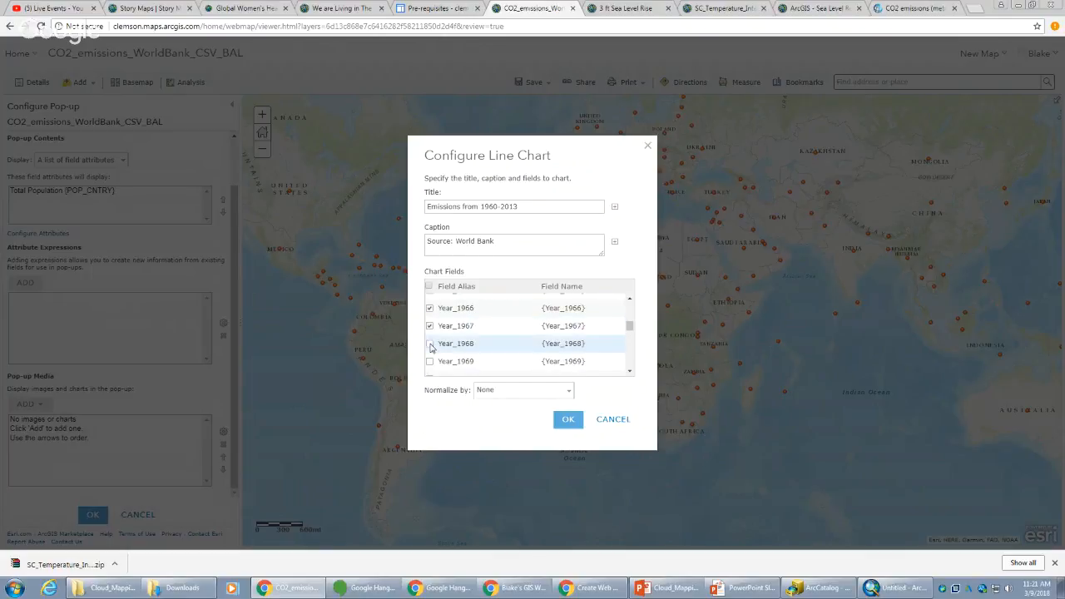
click(430, 344)
click(431, 362)
scroll(431, 361, down, 1)
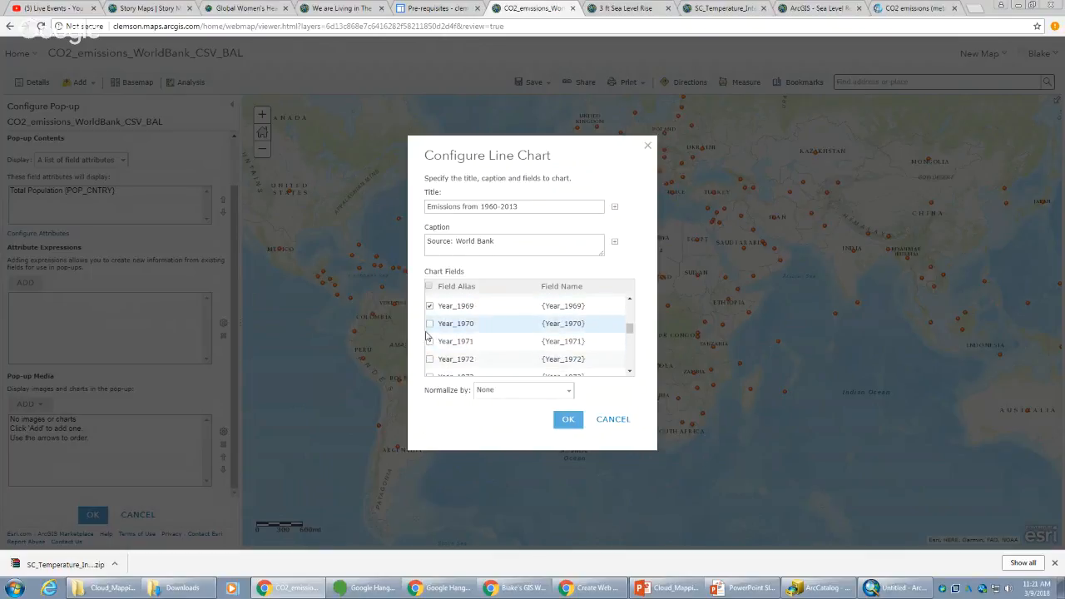
click(429, 325)
click(431, 343)
scroll(435, 353, down, 1)
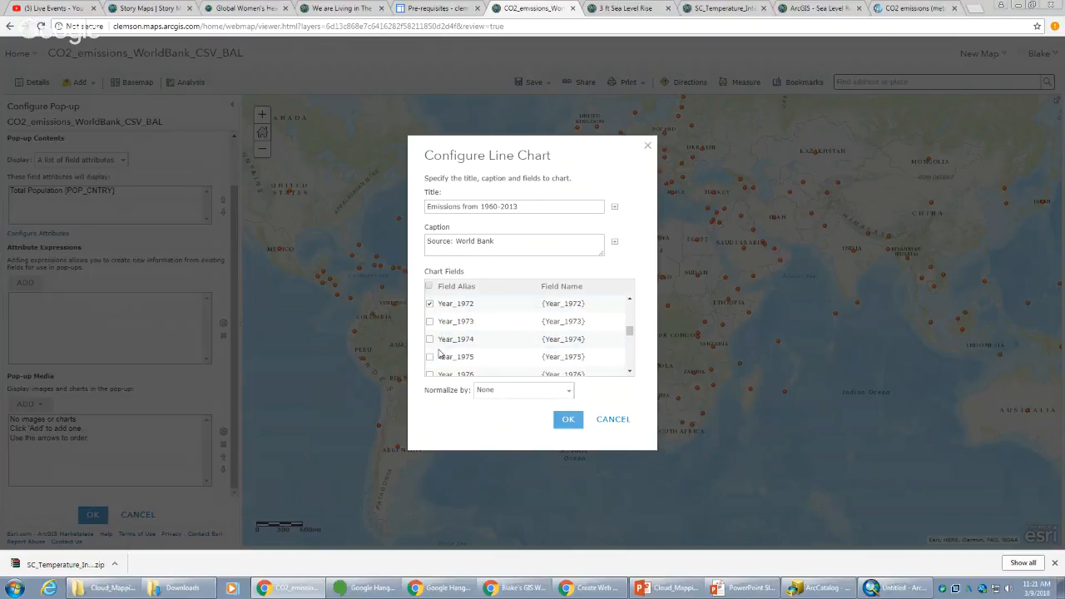
click(429, 322)
click(430, 356)
scroll(433, 354, down, 1)
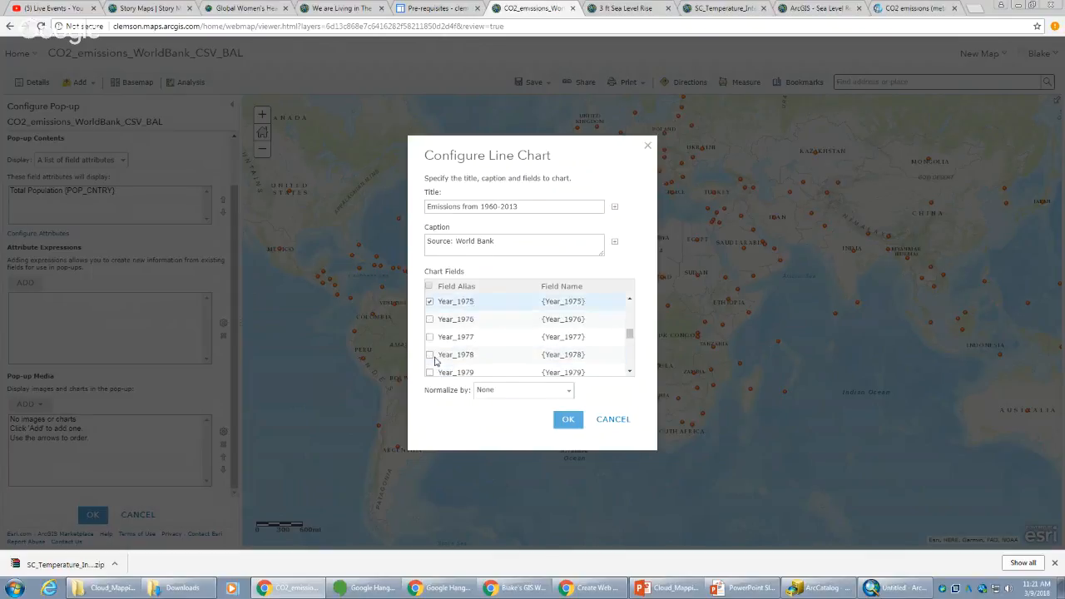
click(429, 318)
click(430, 339)
click(430, 356)
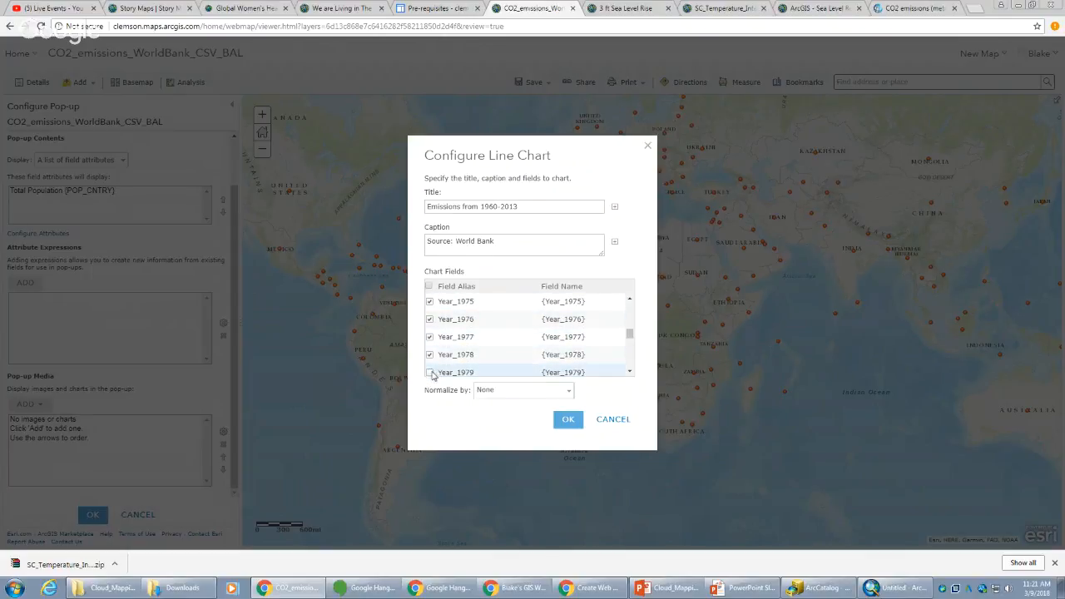
click(430, 372)
scroll(442, 348, down, 2)
scroll(442, 348, up, 1)
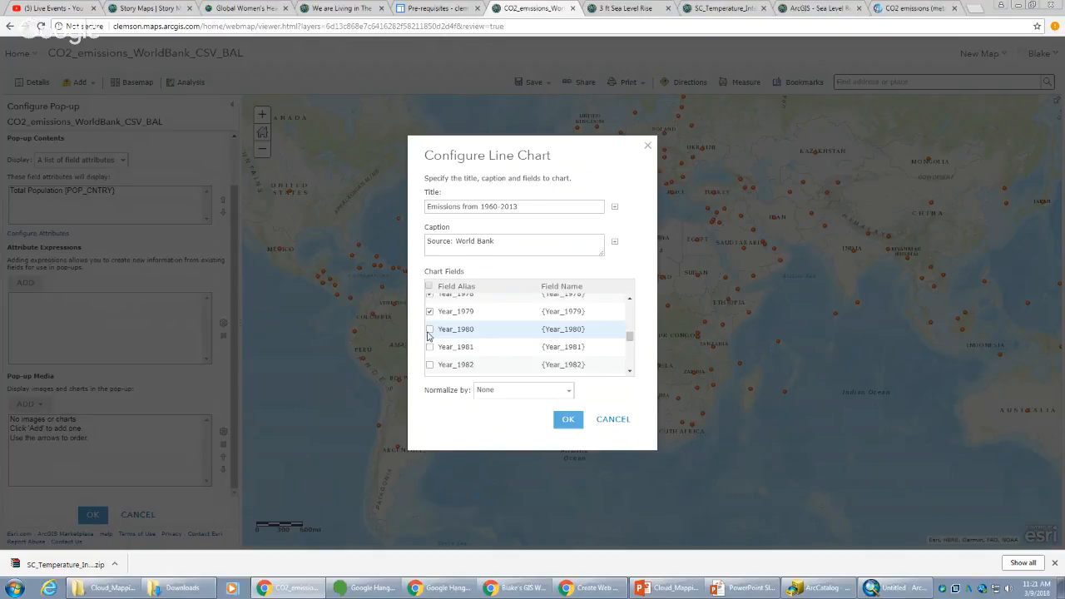
click(429, 331)
click(430, 348)
click(429, 364)
- Tick the remaining chart fields from Year_1983 through Year_2013
scroll(443, 350, down, 1)
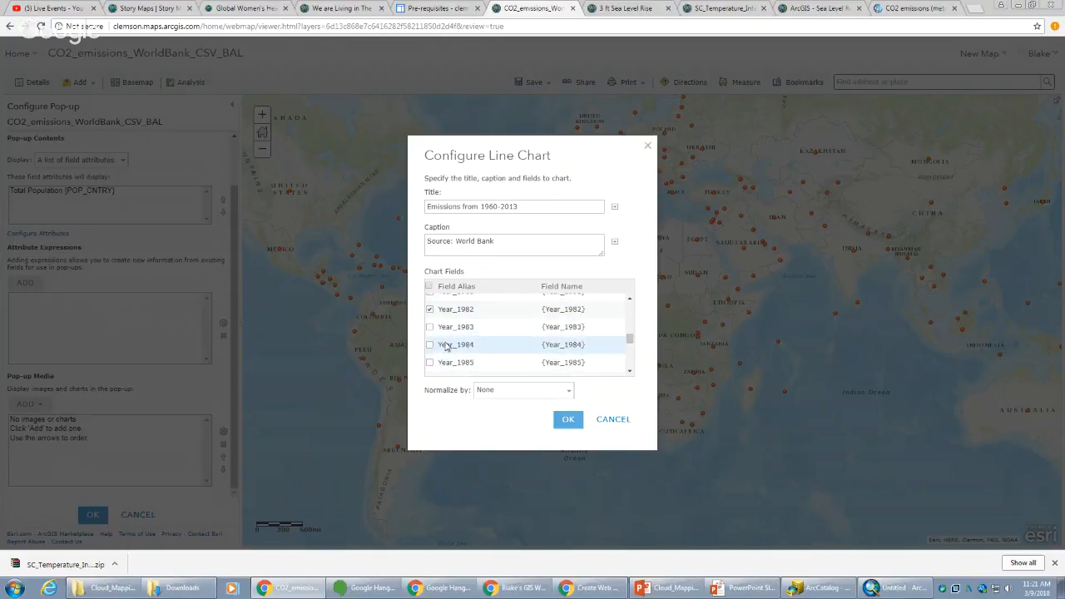
scroll(445, 346, down, 1)
scroll(446, 346, up, 1)
click(431, 330)
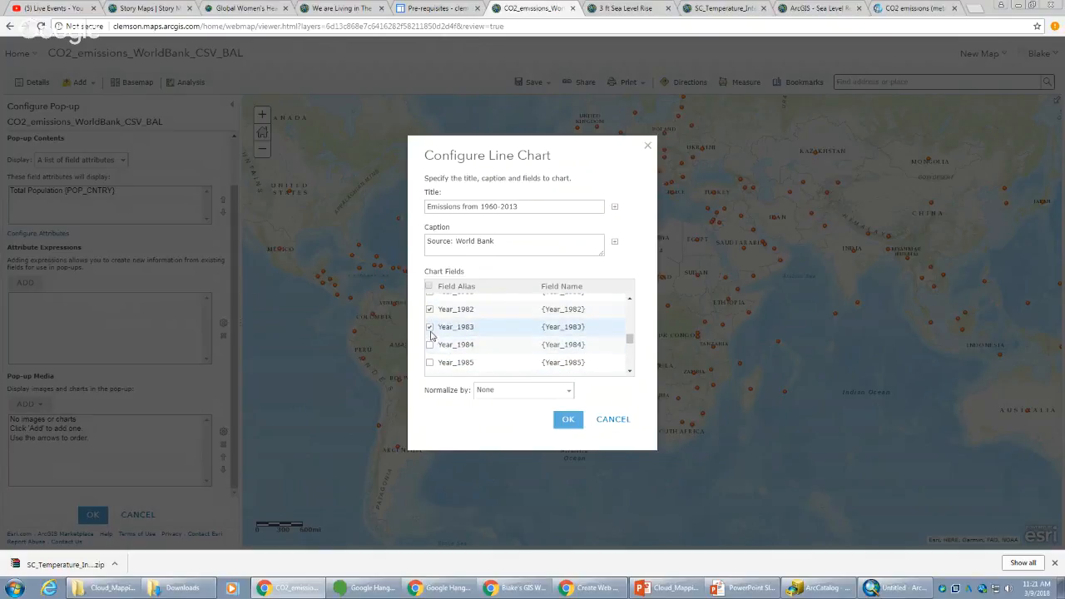
click(430, 344)
click(430, 363)
scroll(431, 349, down, 1)
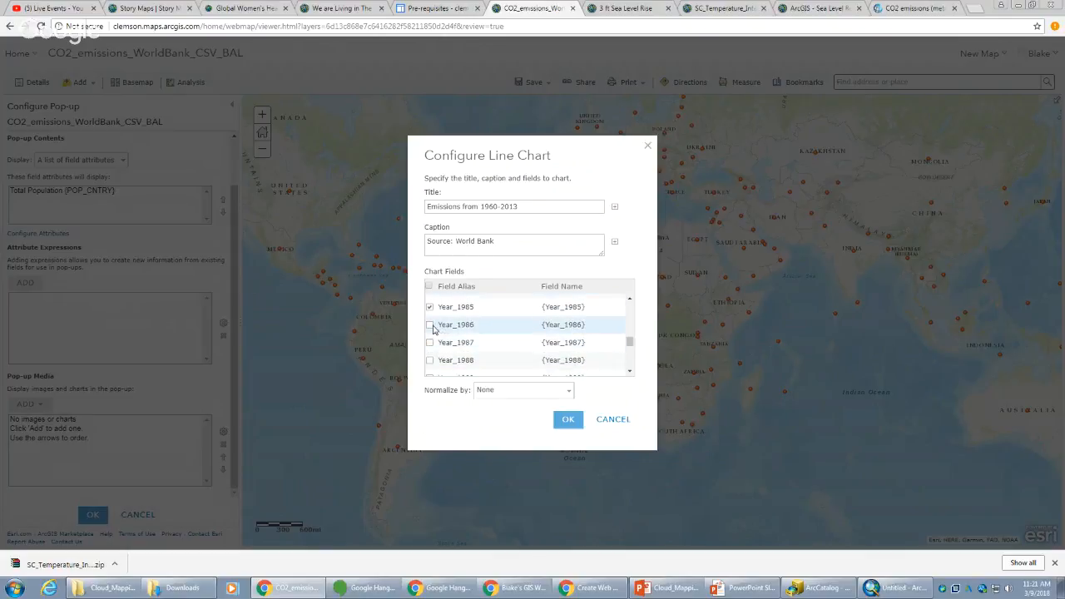
click(429, 326)
click(429, 343)
click(429, 360)
scroll(438, 343, down, 1)
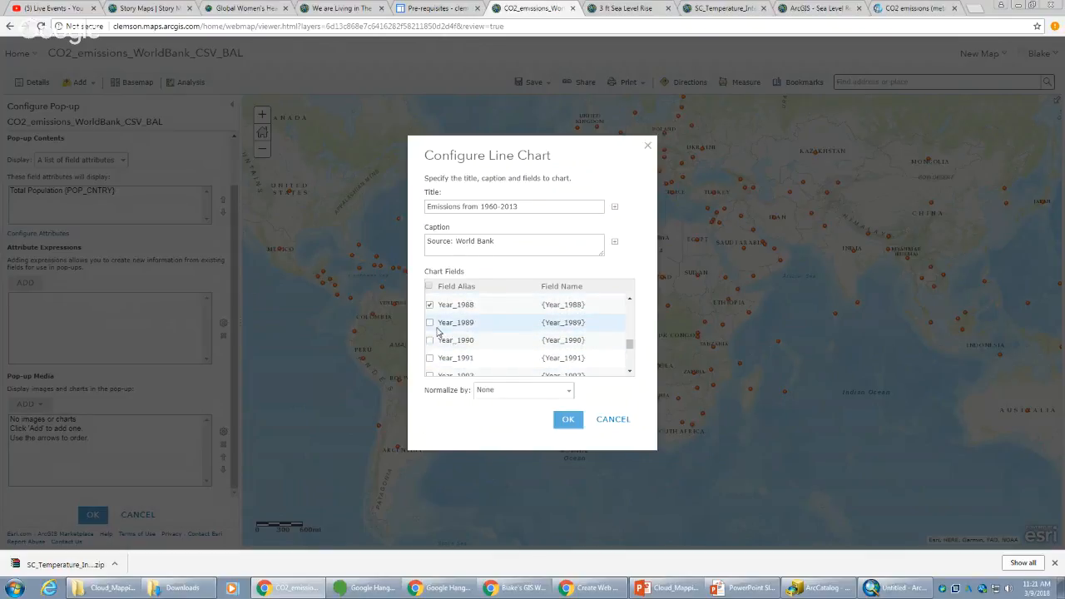
click(429, 323)
click(429, 340)
scroll(448, 358, down, 1)
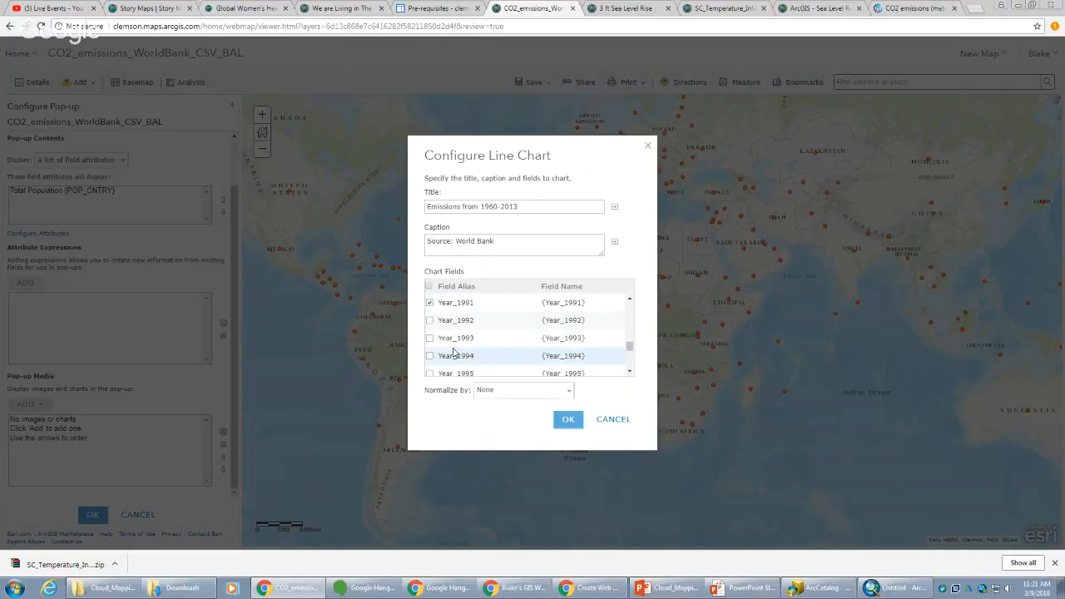
click(429, 320)
scroll(448, 353, down, 1)
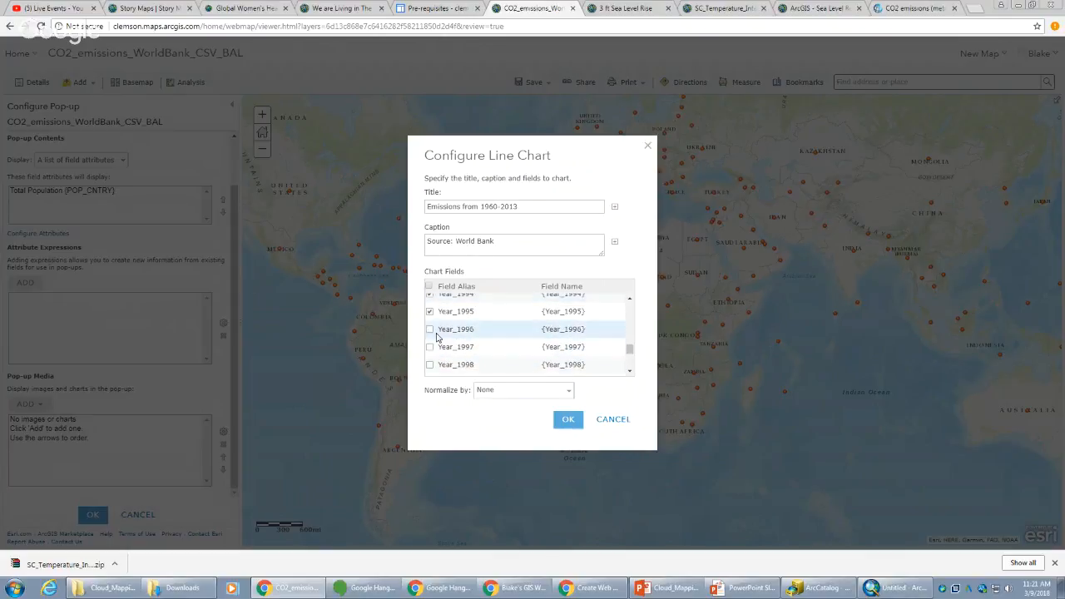
click(430, 347)
click(430, 364)
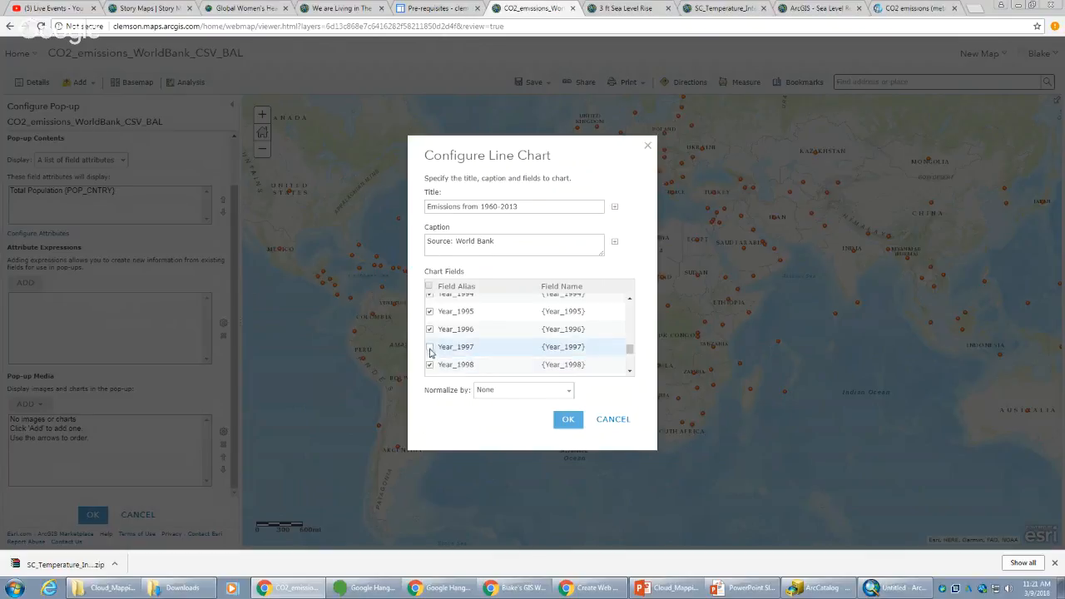
scroll(432, 364, down, 1)
click(430, 326)
click(430, 344)
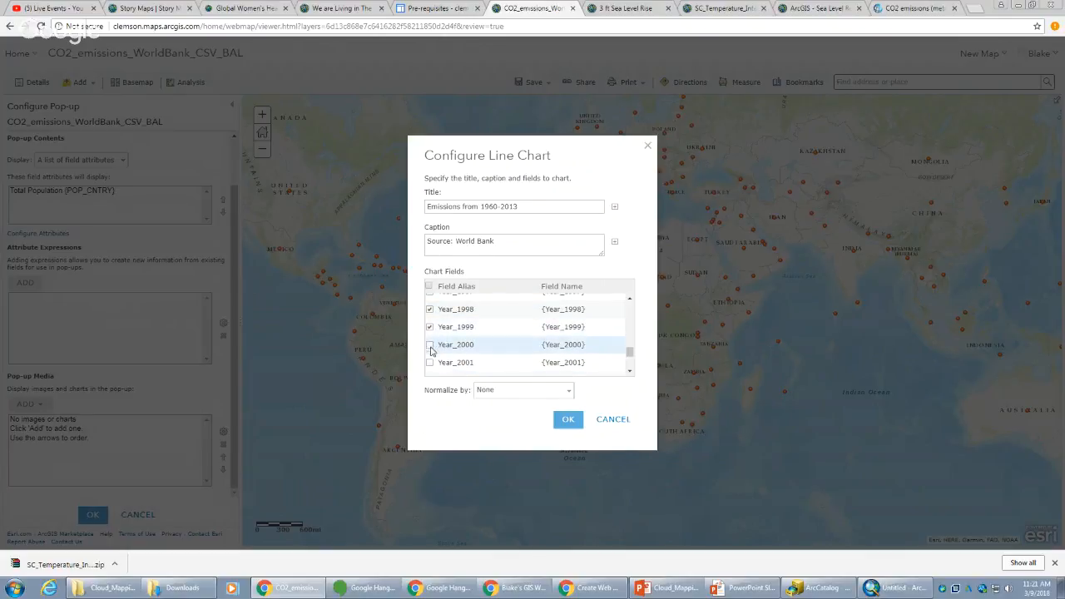
click(429, 364)
scroll(442, 341, down, 1)
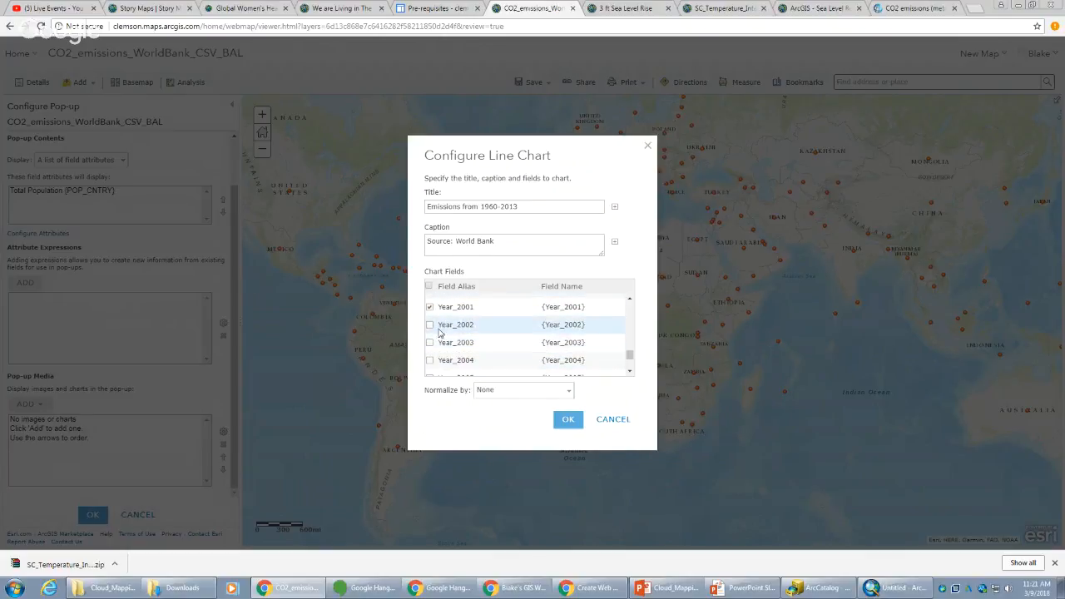
click(429, 326)
click(431, 344)
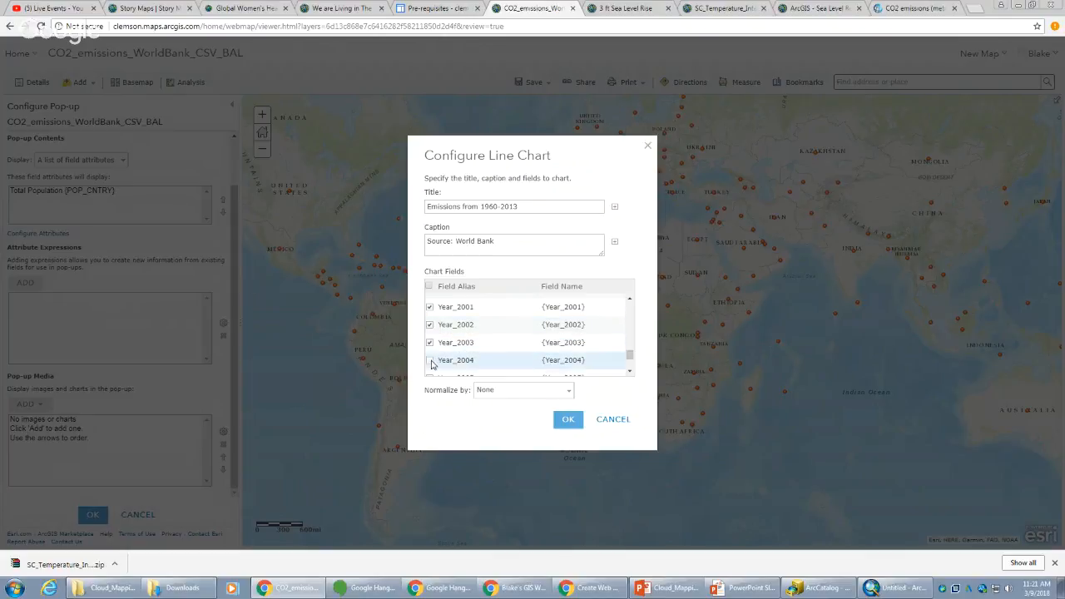
scroll(450, 356, down, 1)
click(430, 323)
click(429, 341)
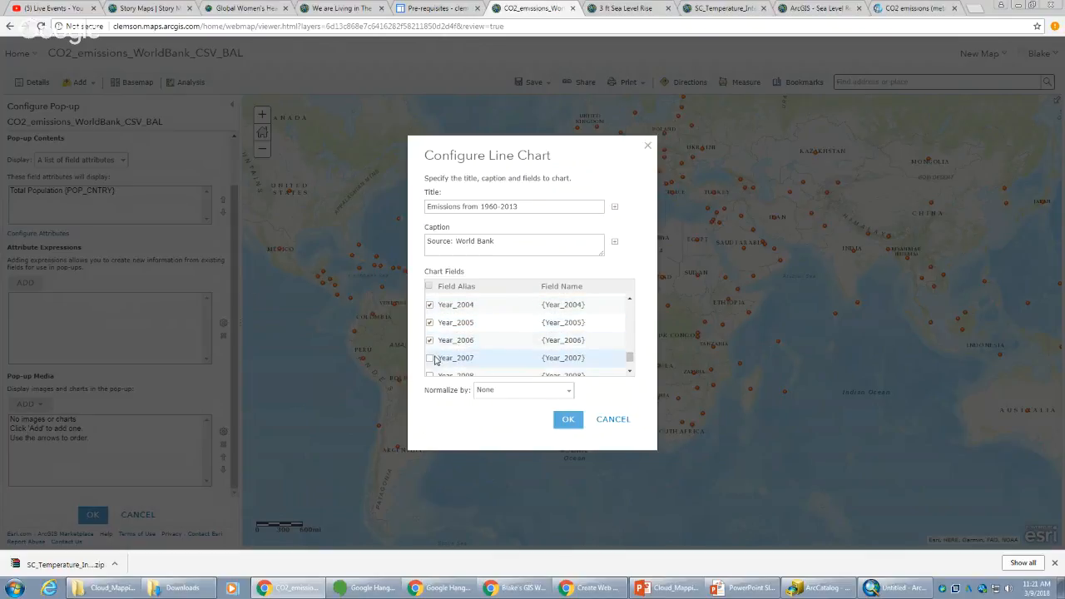
click(430, 373)
scroll(475, 352, down, 1)
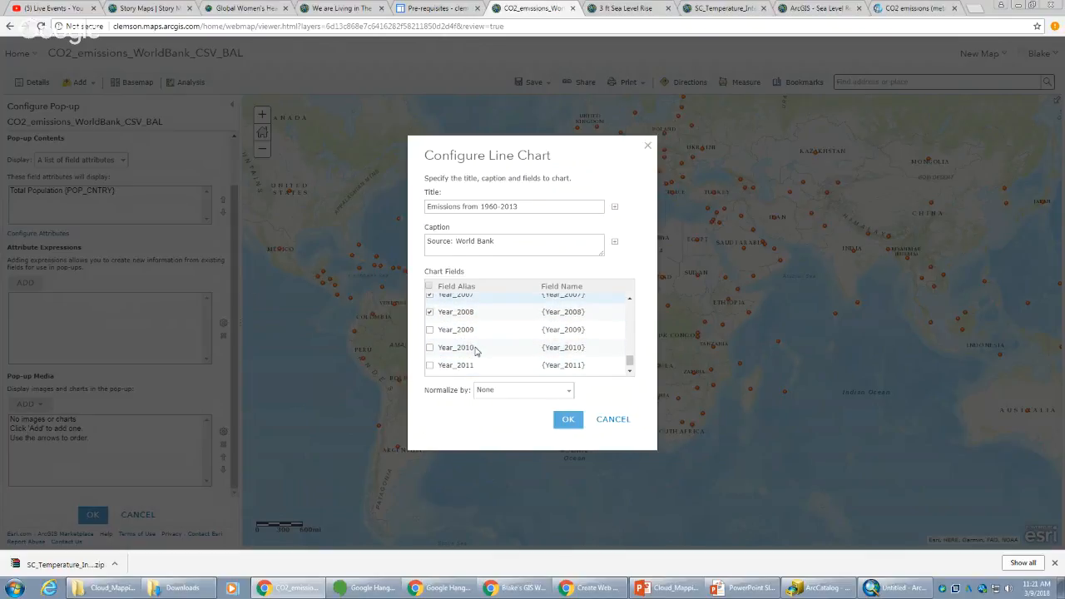
click(429, 328)
click(430, 348)
click(429, 365)
scroll(450, 341, down, 1)
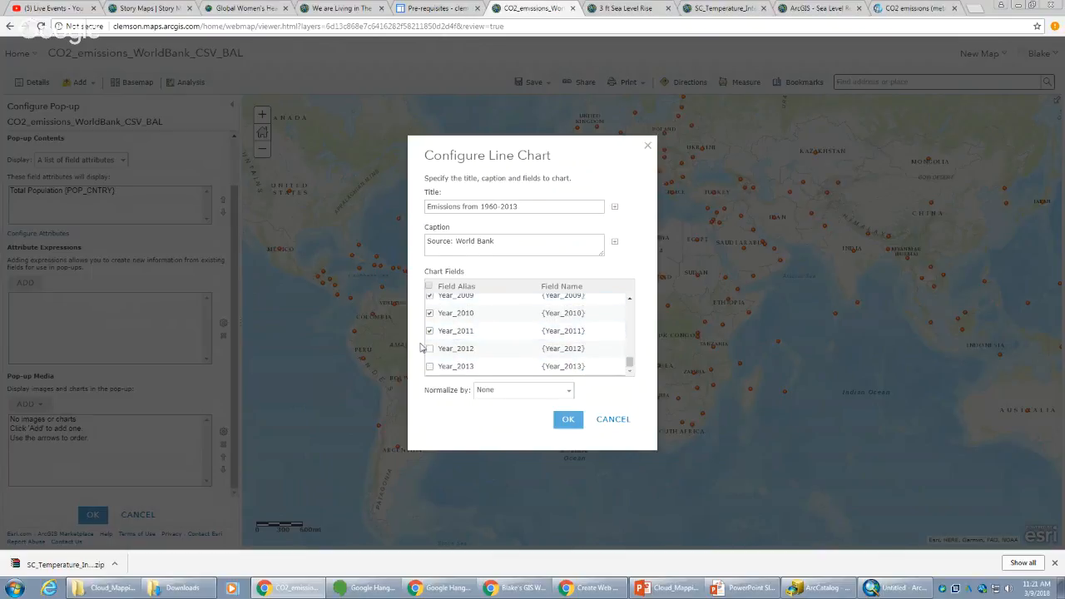
click(430, 349)
click(430, 366)
- Save the line chart and pop-up settings, then open Mauritania's pop-up to test them
click(566, 424)
click(567, 421)
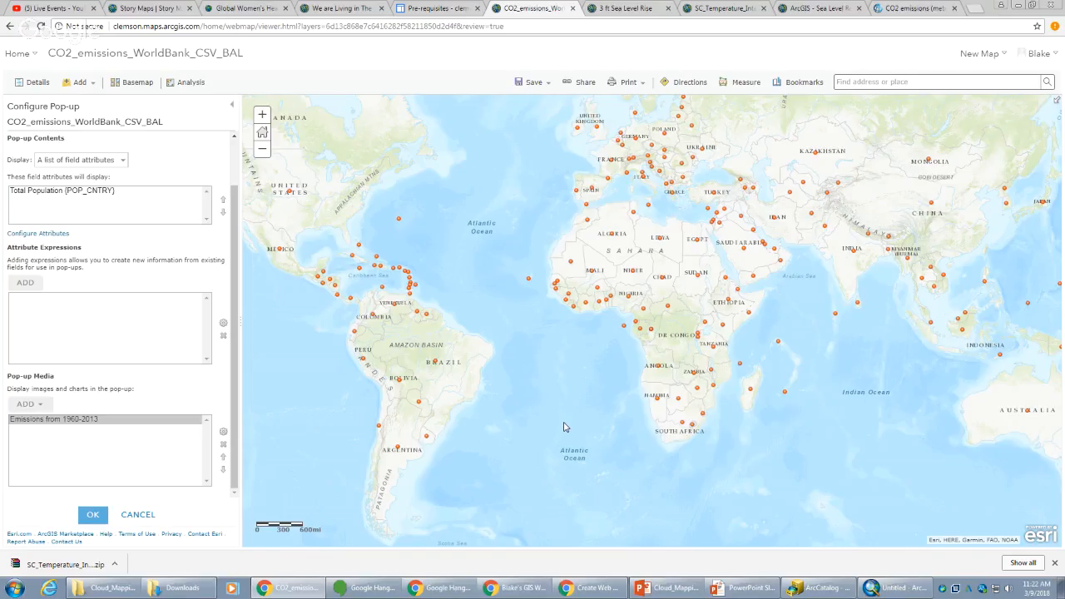
click(93, 516)
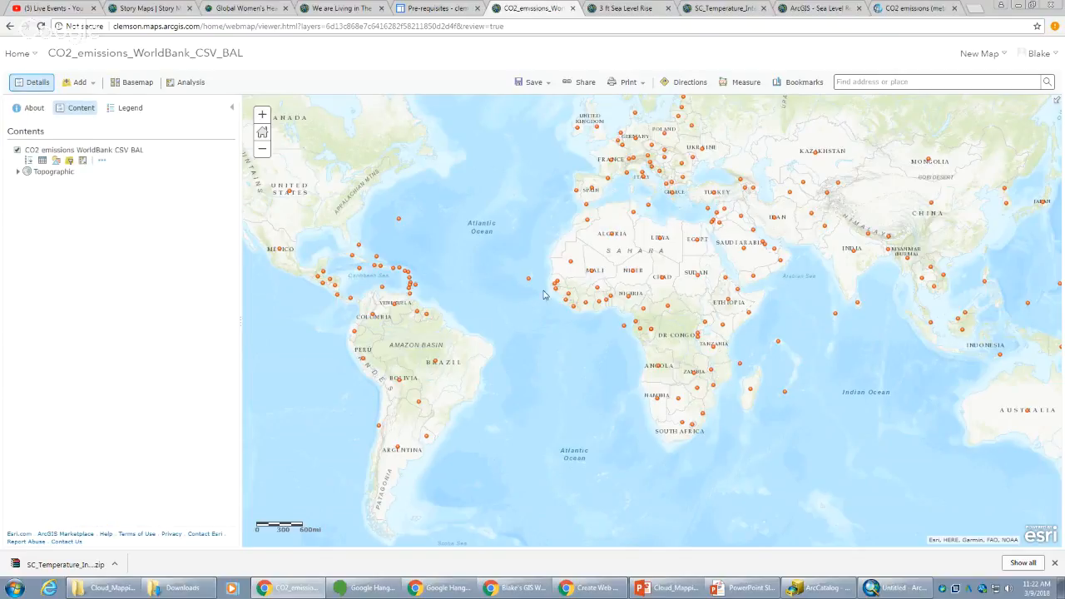
click(571, 263)
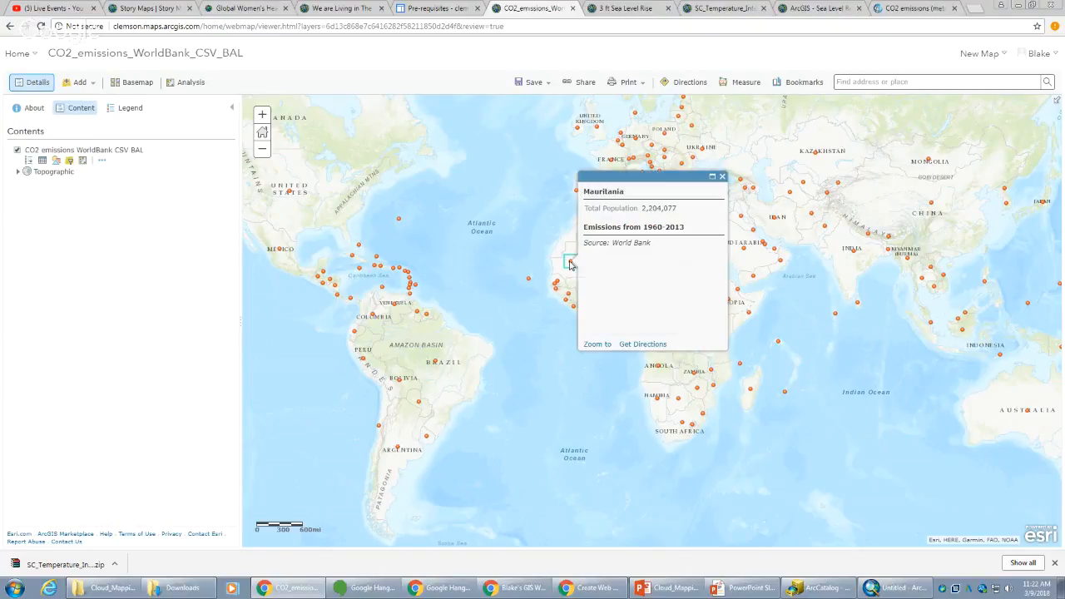
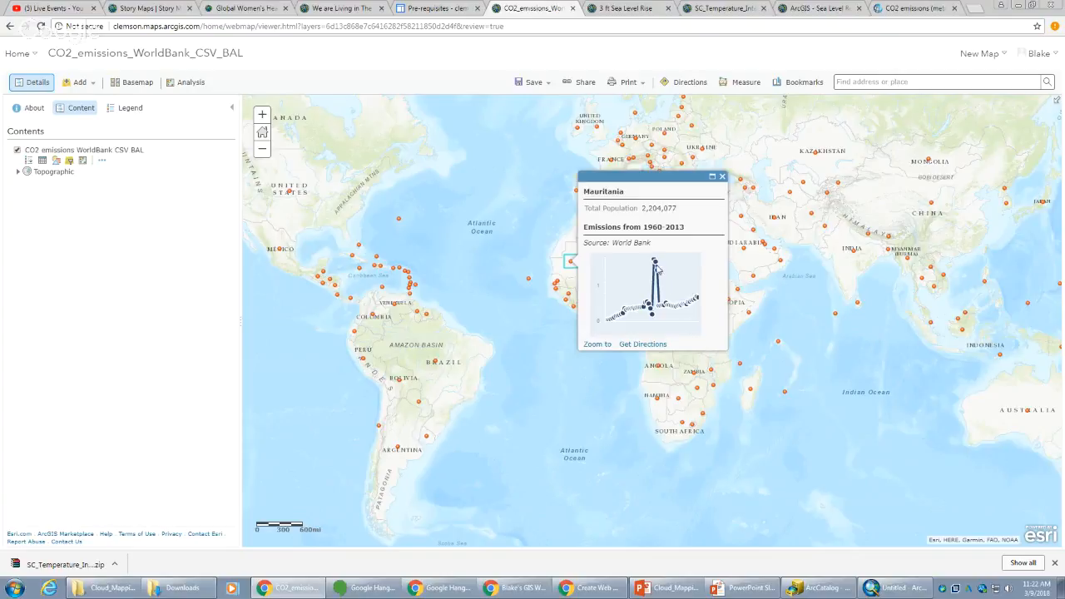
- Close Mauritania's pop-up and check the United States emissions pop-up
mouse_move(658, 271)
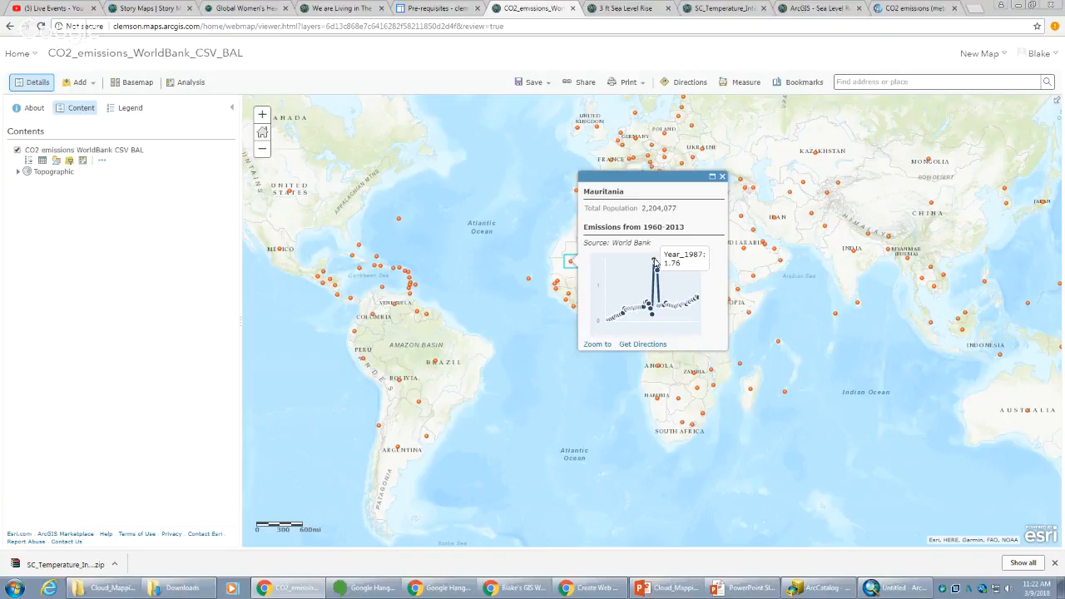
click(722, 177)
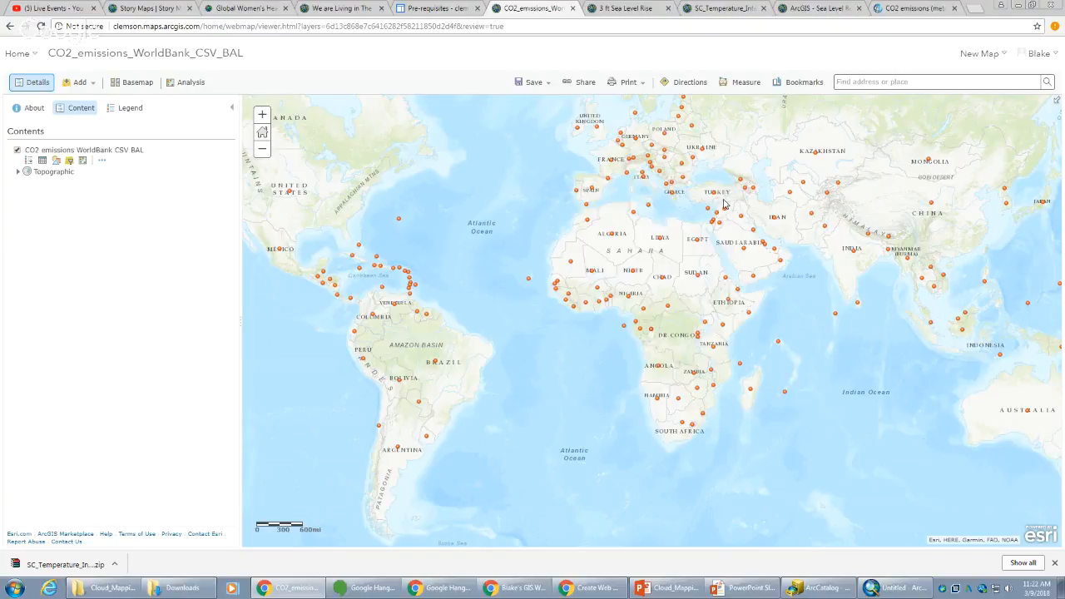
click(288, 193)
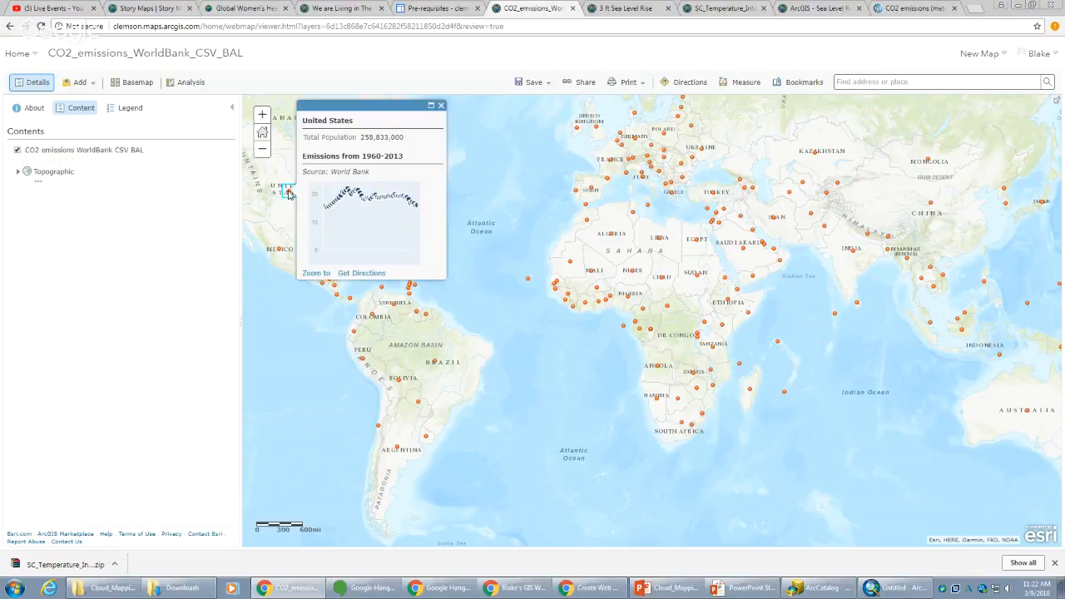
mouse_move(348, 193)
click(440, 106)
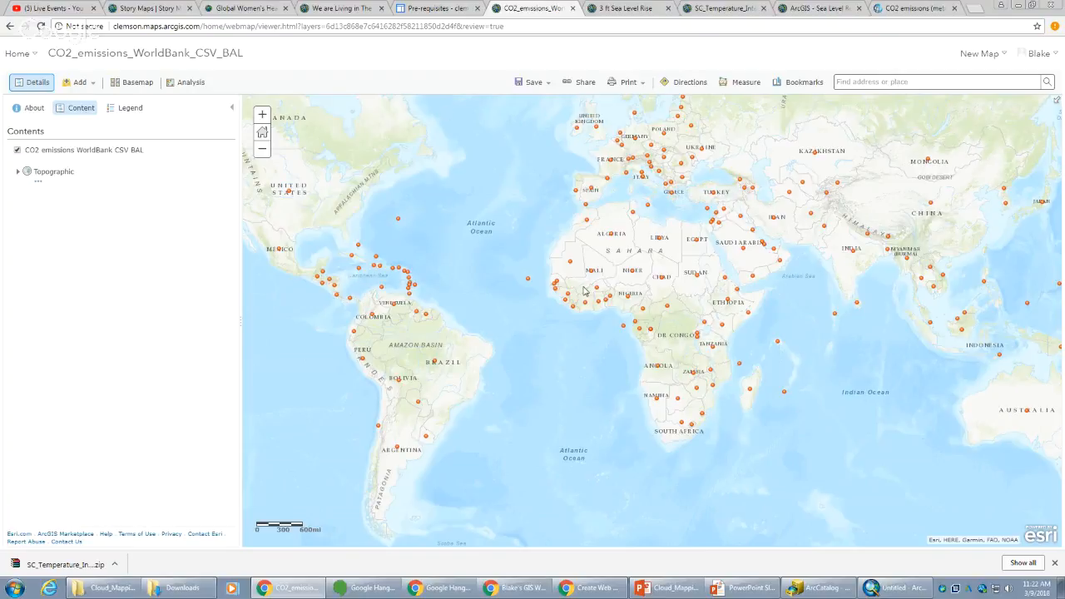
scroll(627, 293, down, 1)
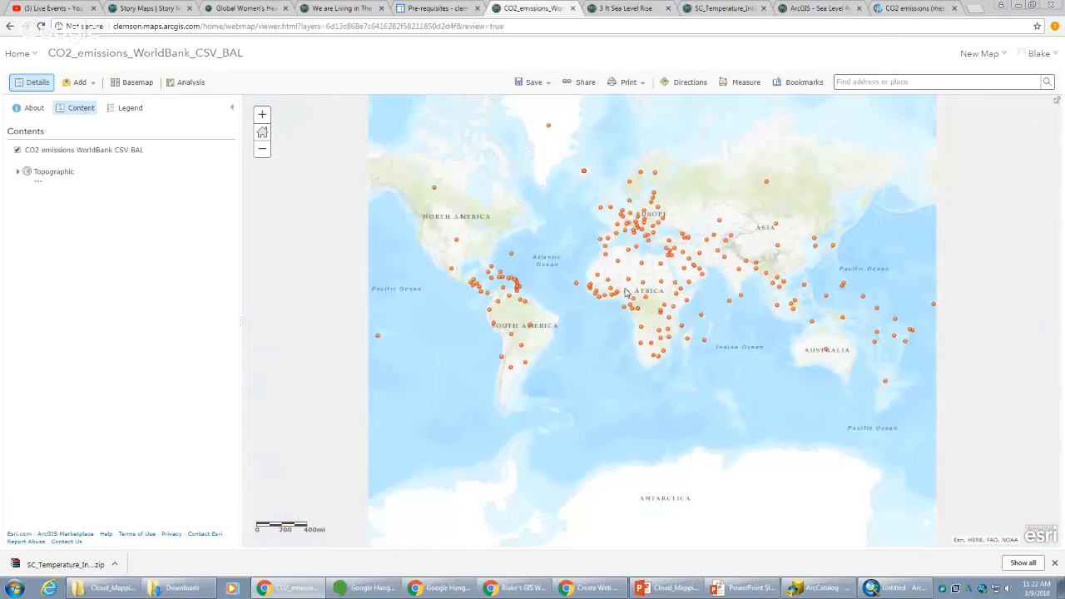
scroll(629, 290, up, 1)
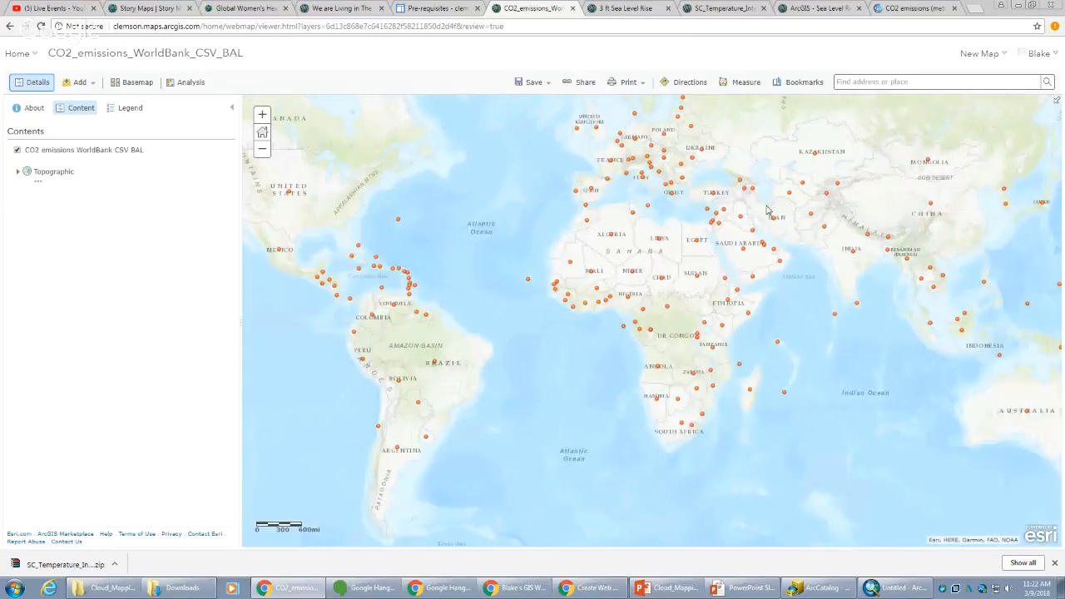
- Inspect the Lebanon and Grenada emission pop-ups, then nudge the map view down
click(715, 225)
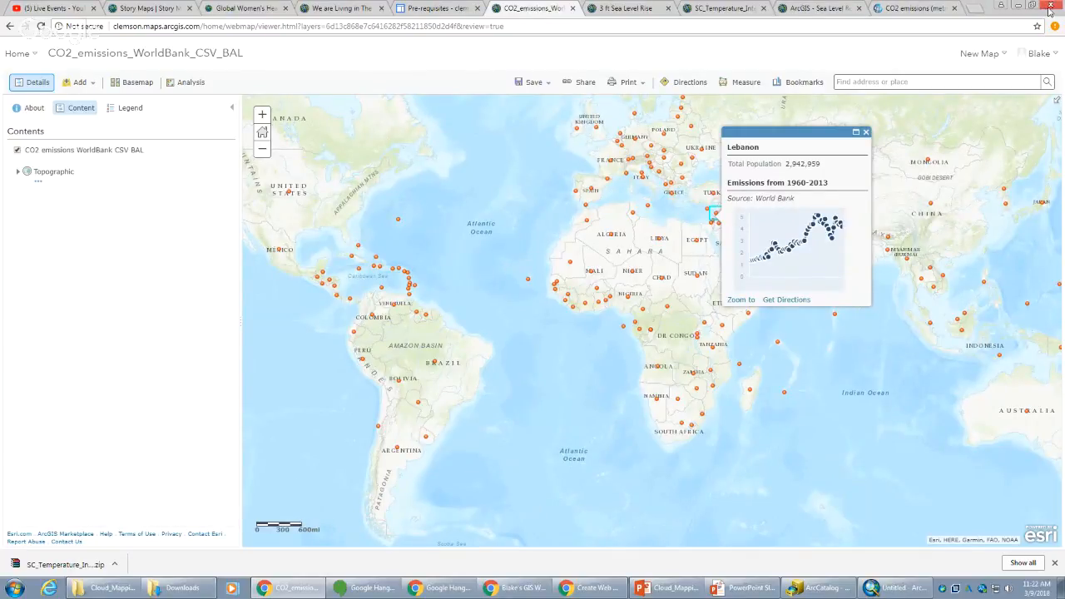
click(865, 134)
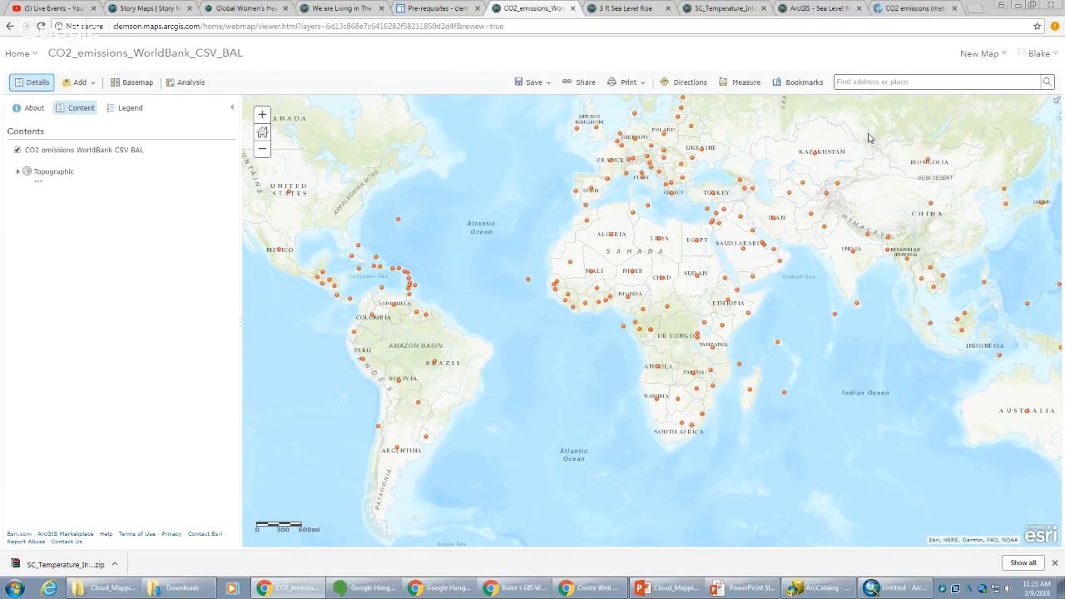
click(408, 288)
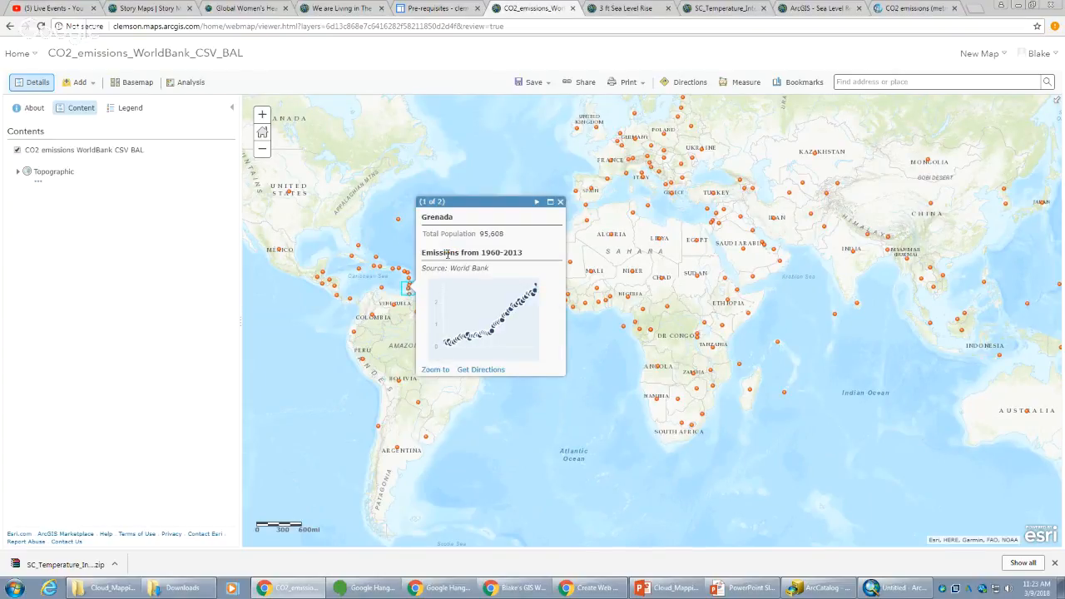
click(561, 203)
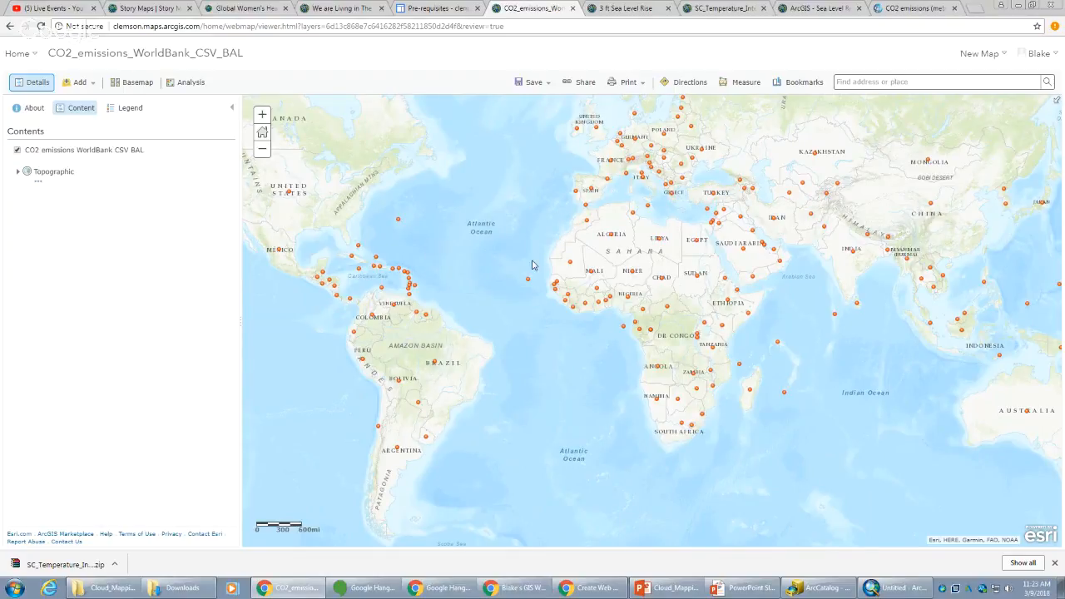
drag(533, 264, 527, 276)
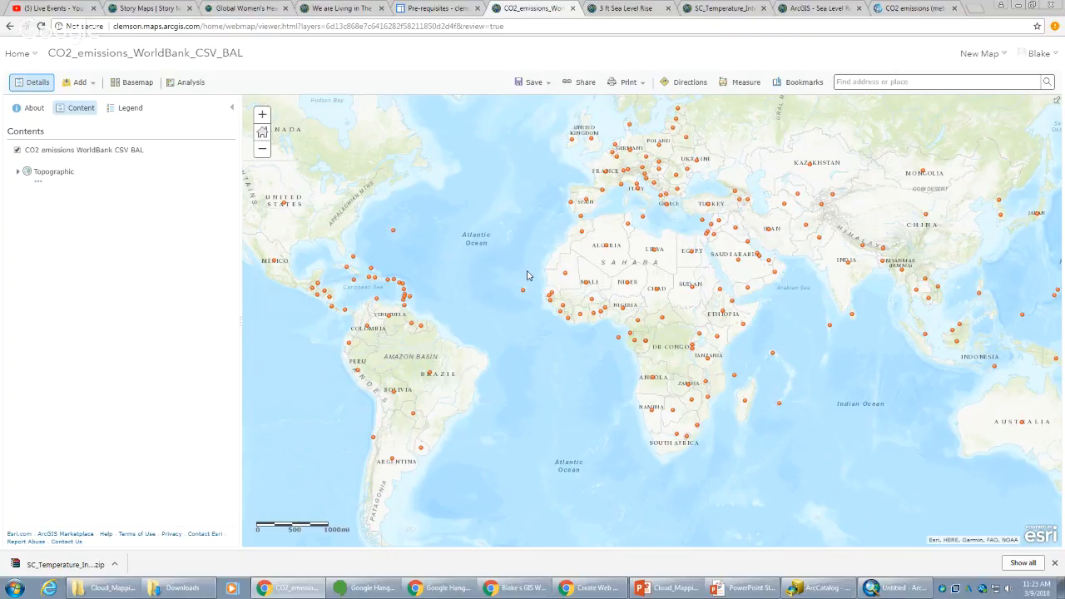
- Restyle the CO2 layer to map the Year_2013 emission values
mouse_move(127, 166)
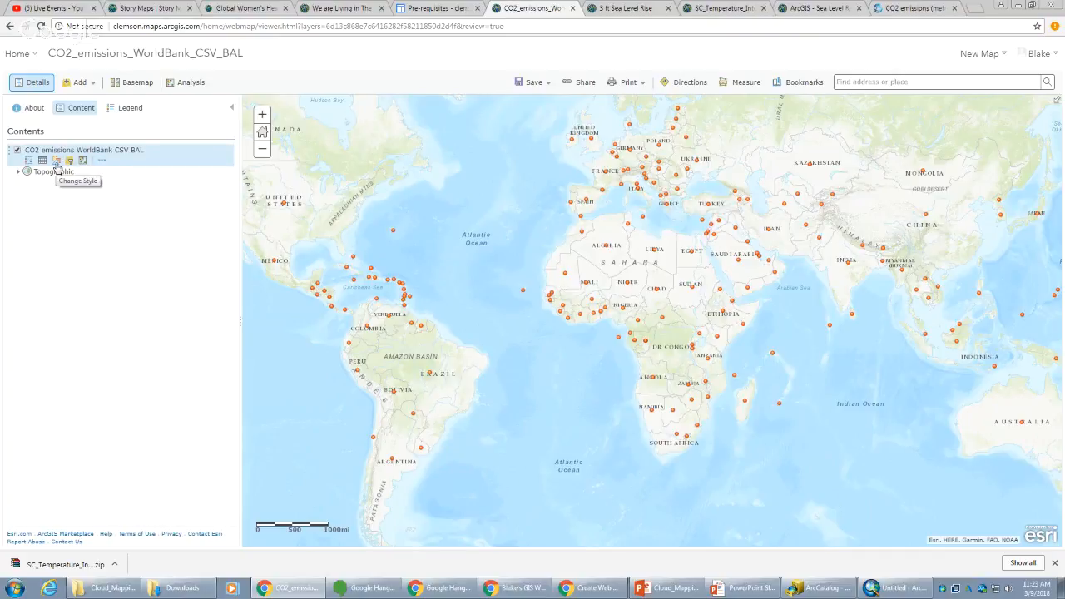
click(57, 166)
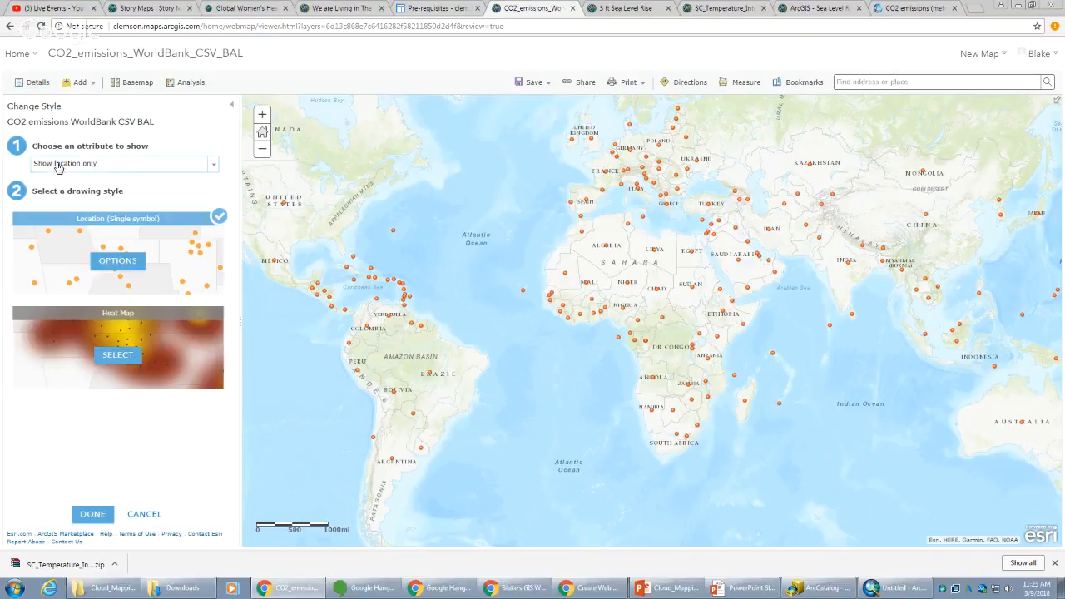
click(128, 167)
drag(213, 183, 214, 241)
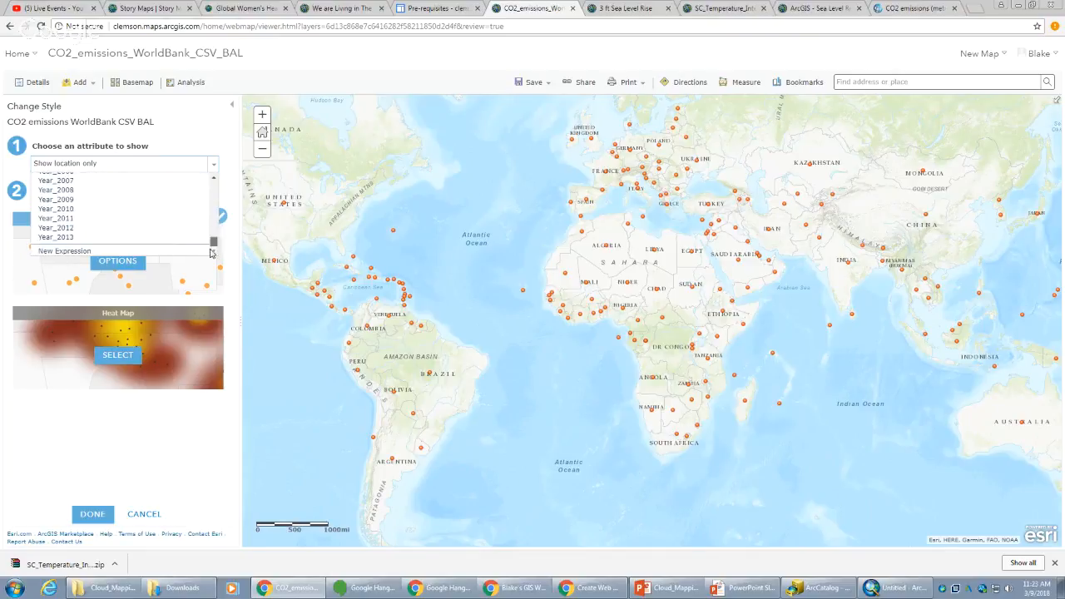
click(71, 238)
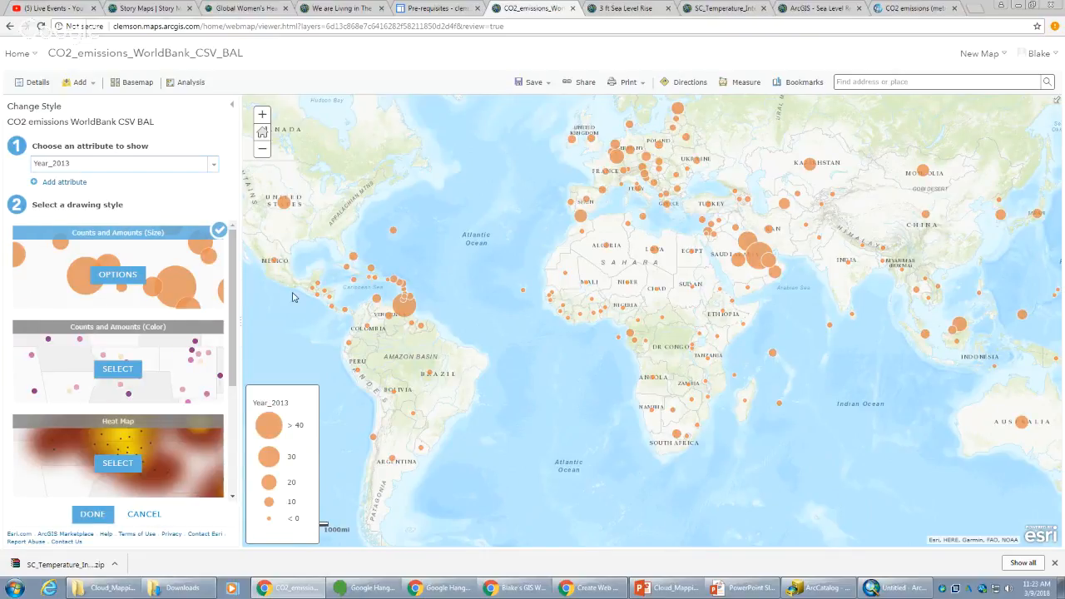
- Give the size-scaled circles a bright orange fill with adjusted transparency
click(114, 275)
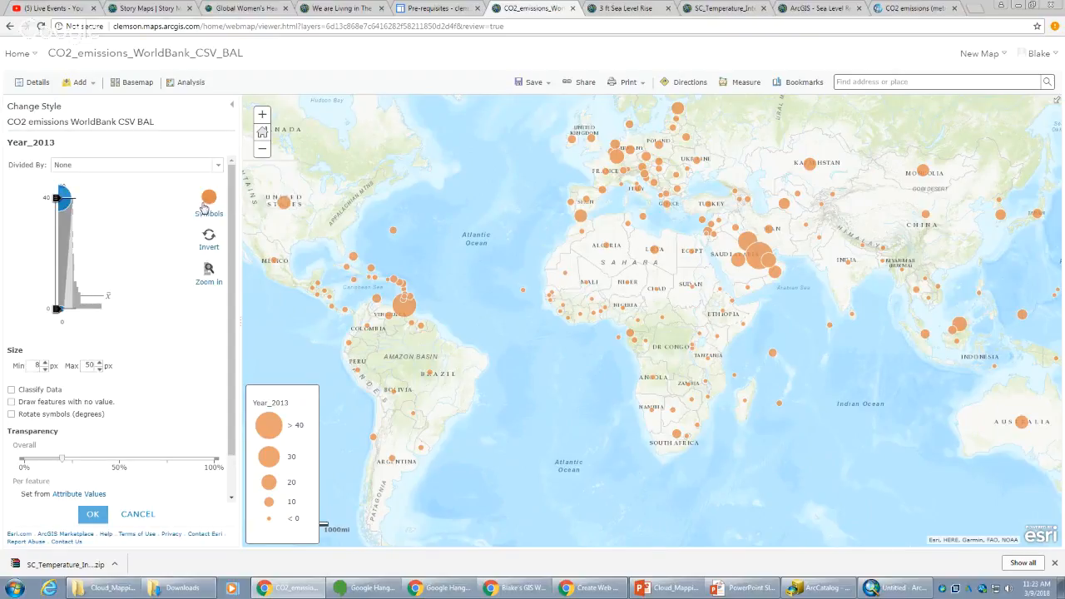
click(206, 206)
click(322, 146)
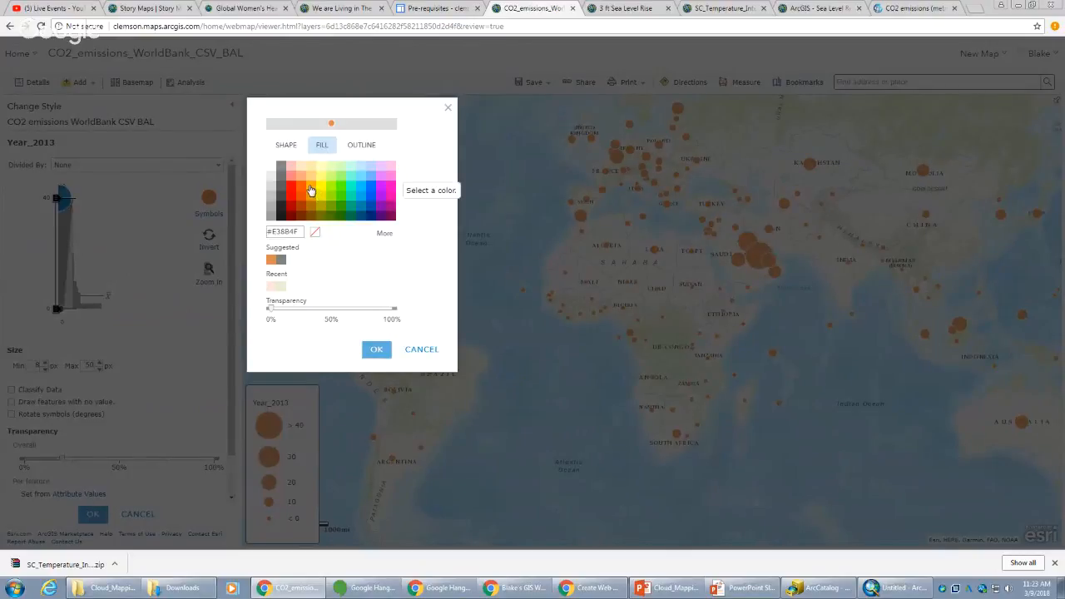
click(301, 186)
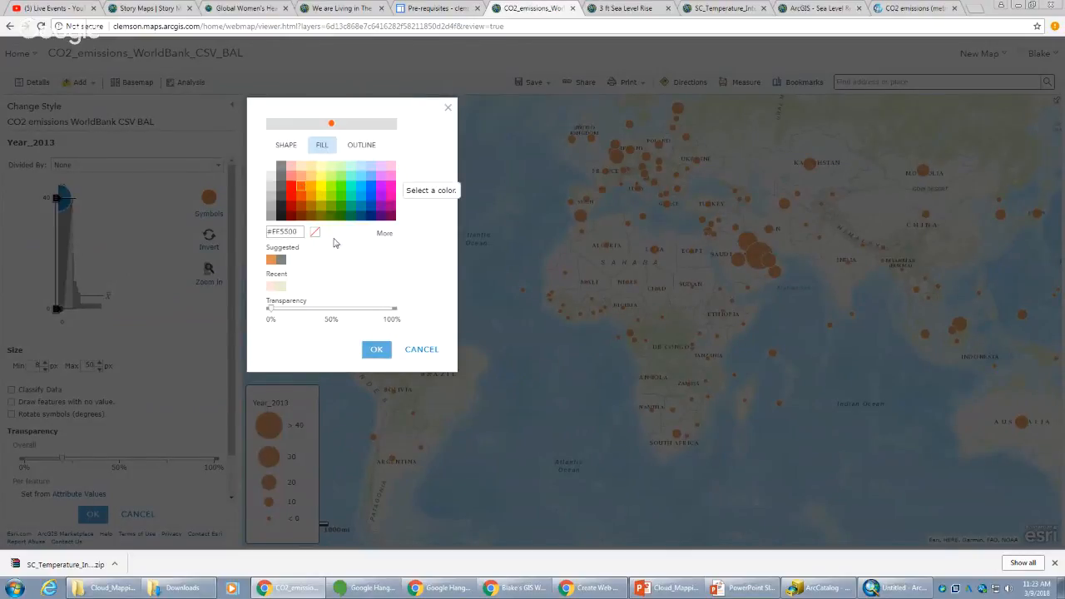
click(376, 349)
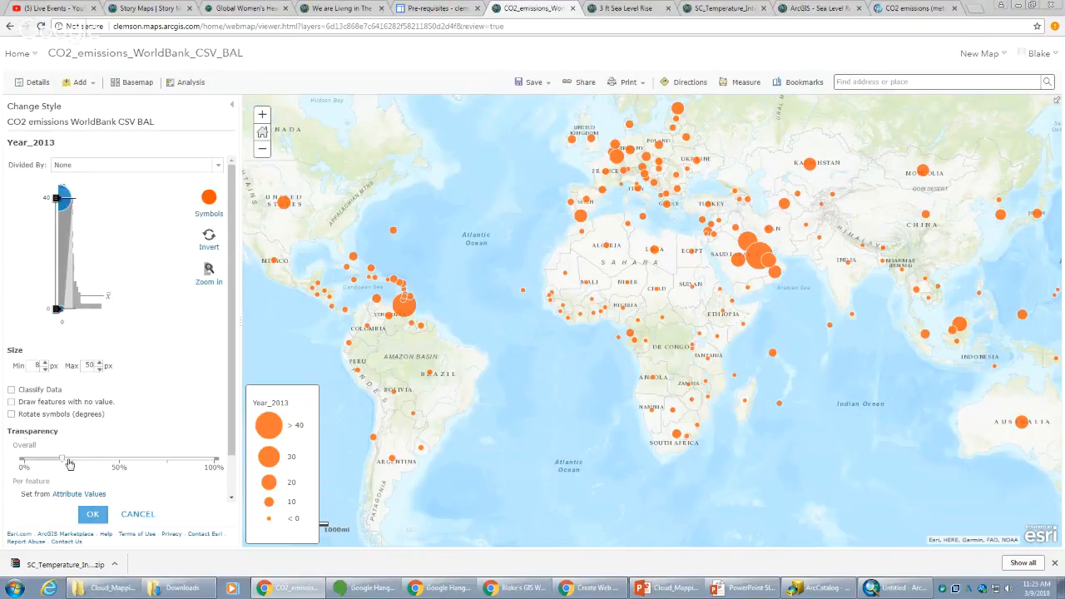
drag(62, 459, 80, 463)
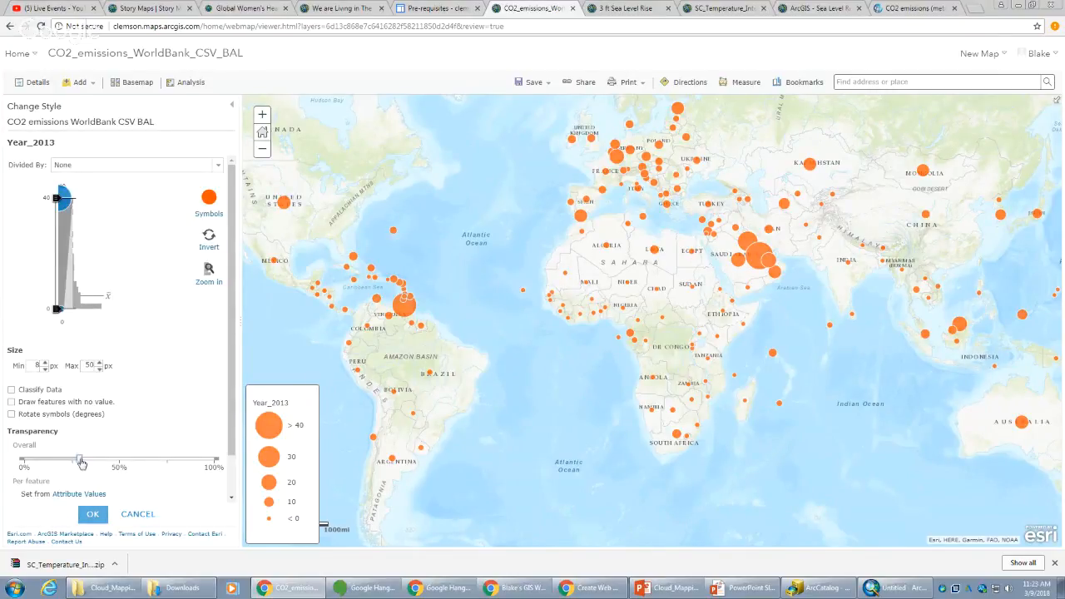
click(94, 514)
click(104, 510)
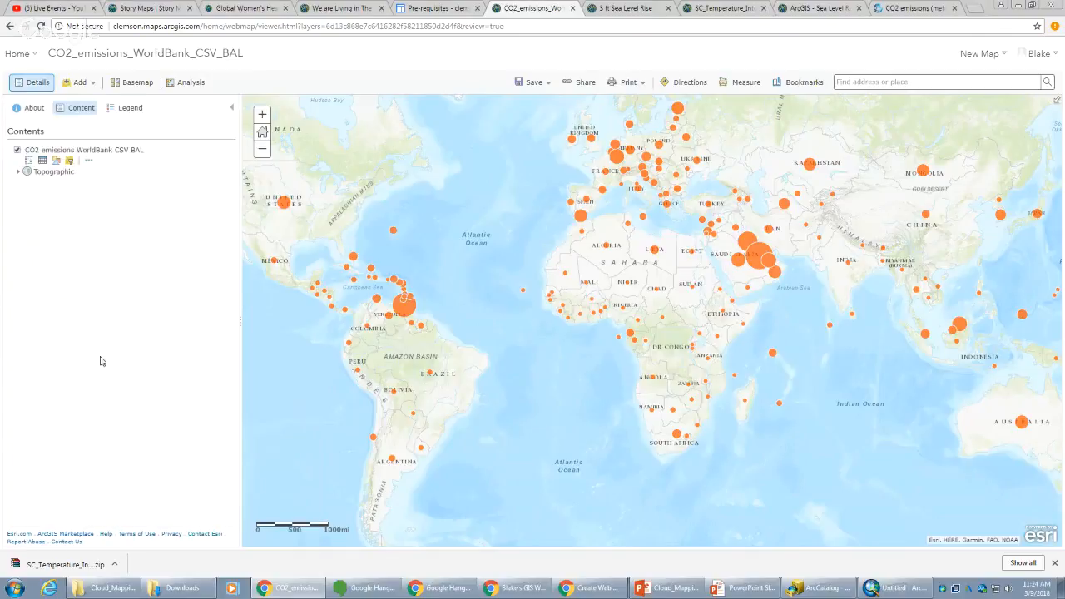
- Recheck the layer style with Year_2013 kept as the attribute, then bring up basemaps
click(53, 162)
click(212, 164)
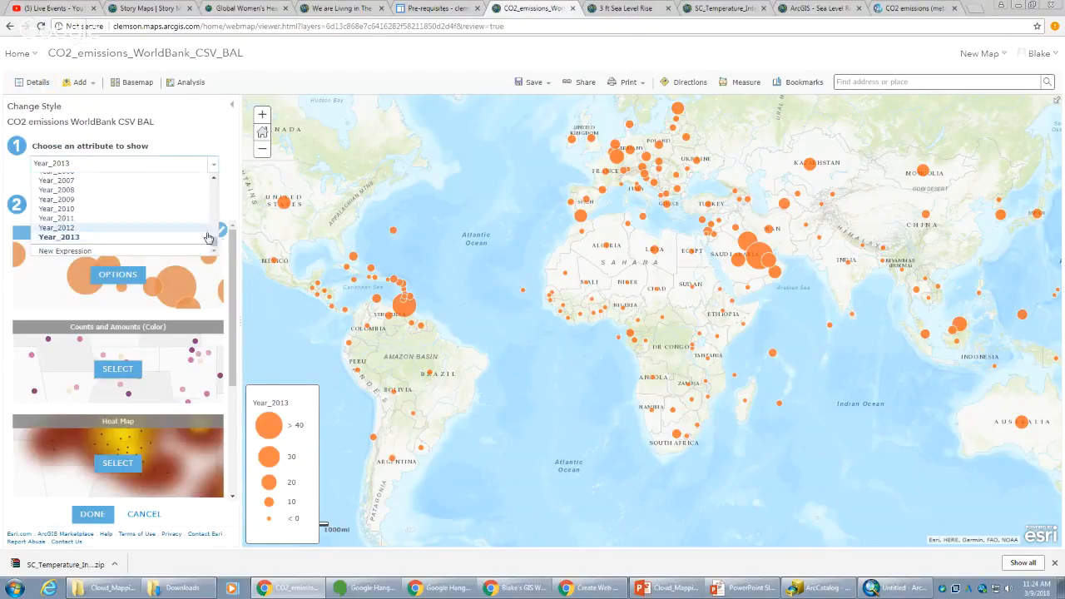
click(145, 240)
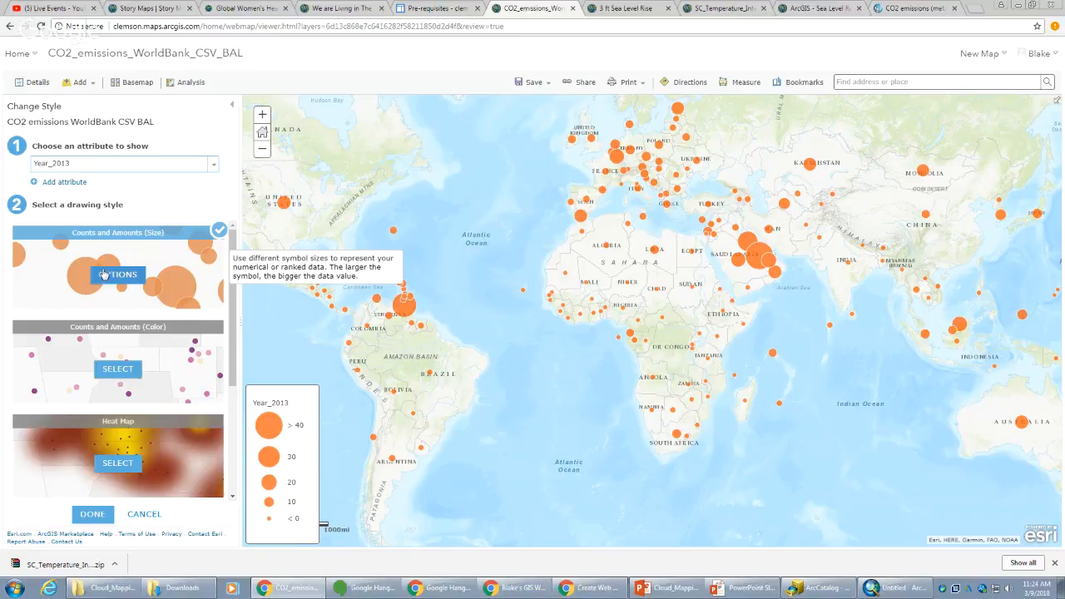
click(90, 514)
click(127, 83)
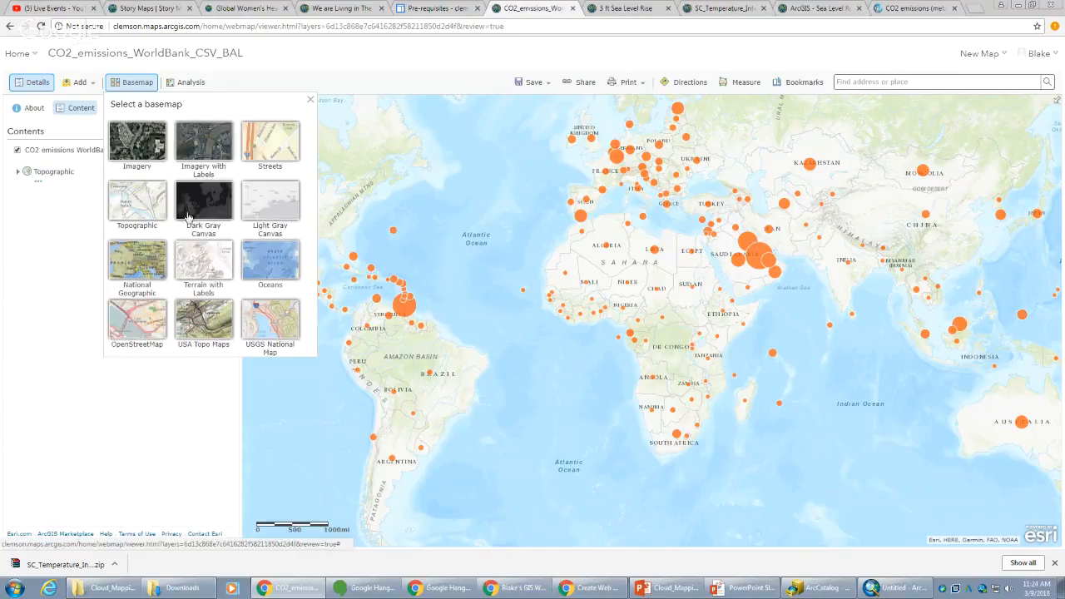
- Switch to the Dark Gray Canvas basemap and check the Qatar and Greece emission pop-ups
click(187, 217)
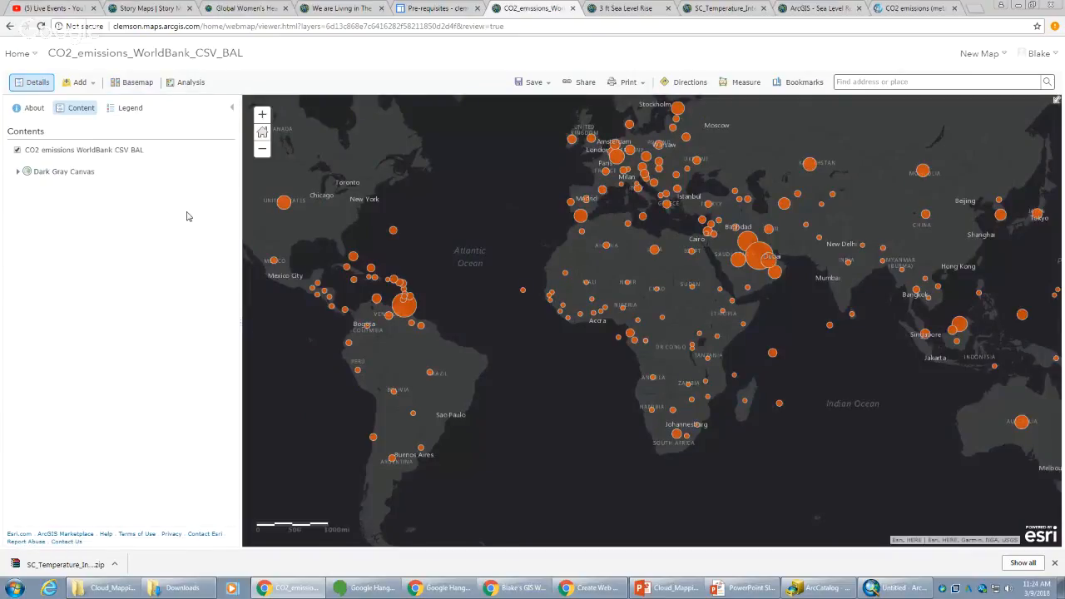
drag(495, 239, 499, 269)
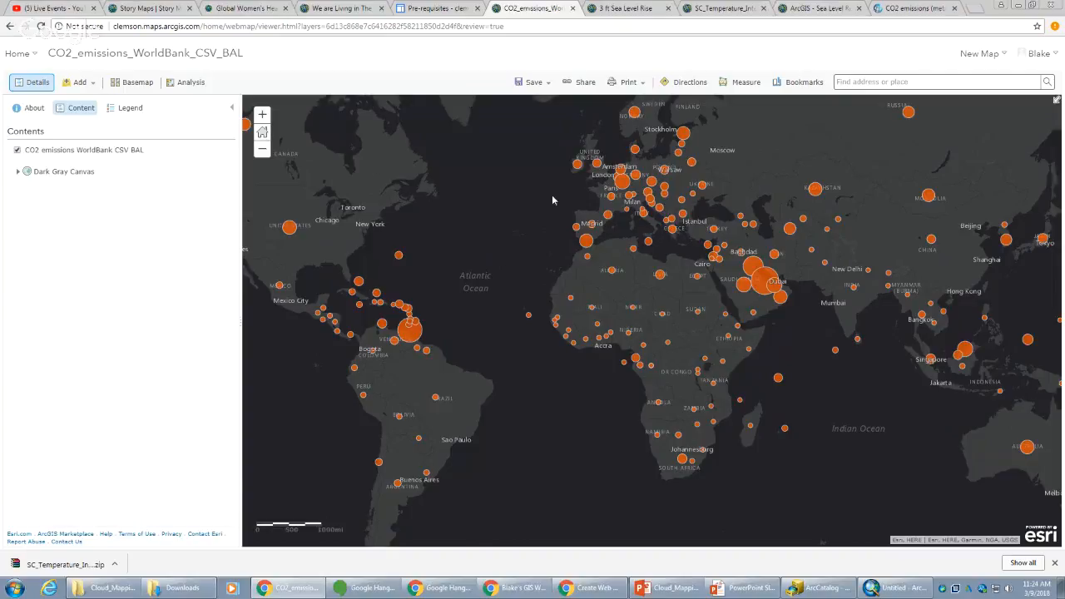
click(761, 289)
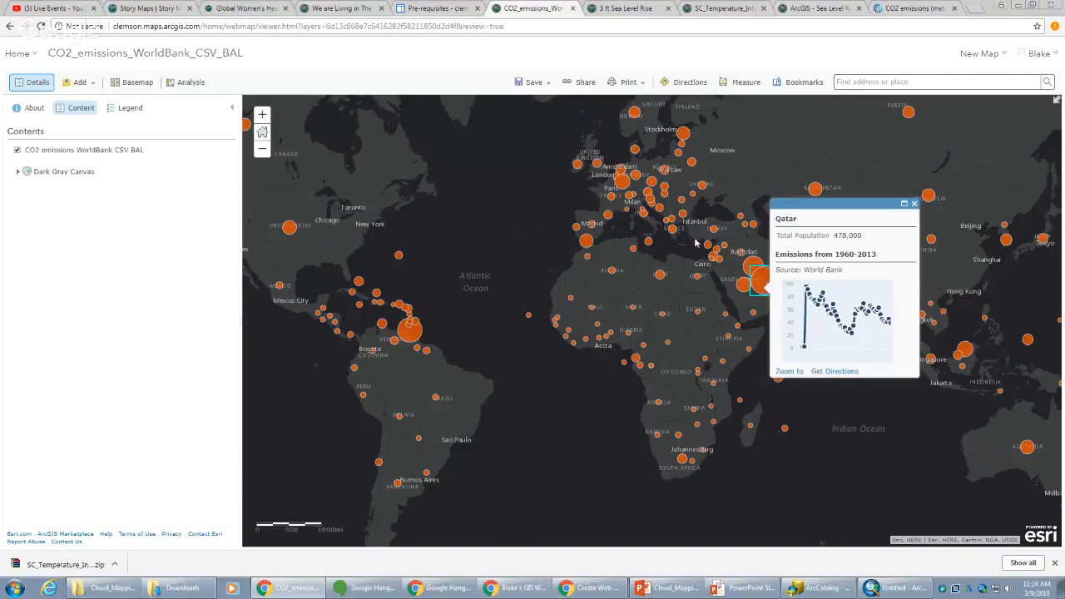
click(672, 229)
click(594, 265)
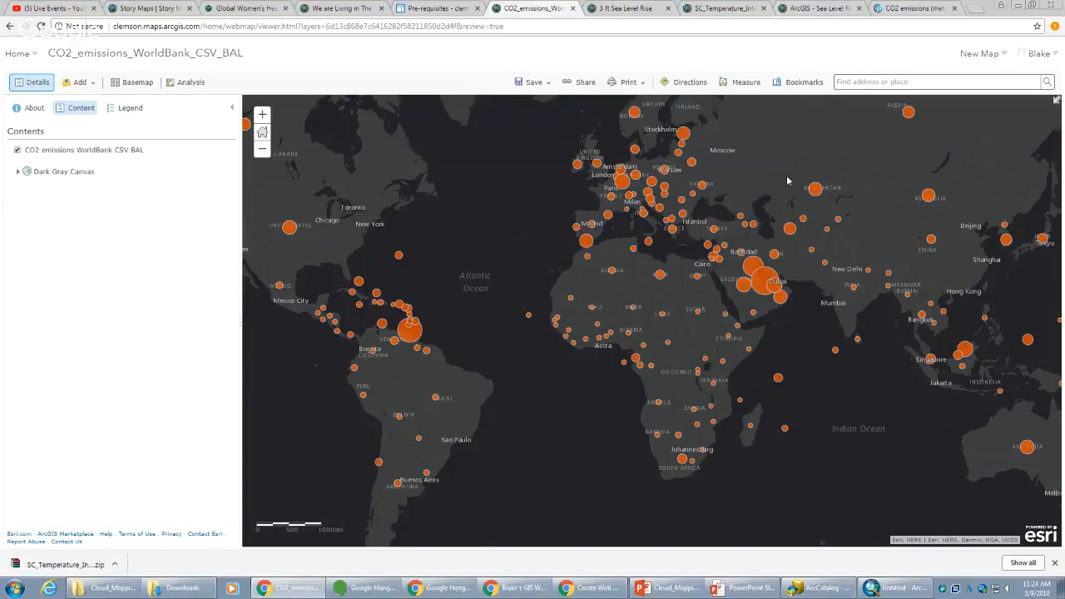
drag(778, 193, 781, 216)
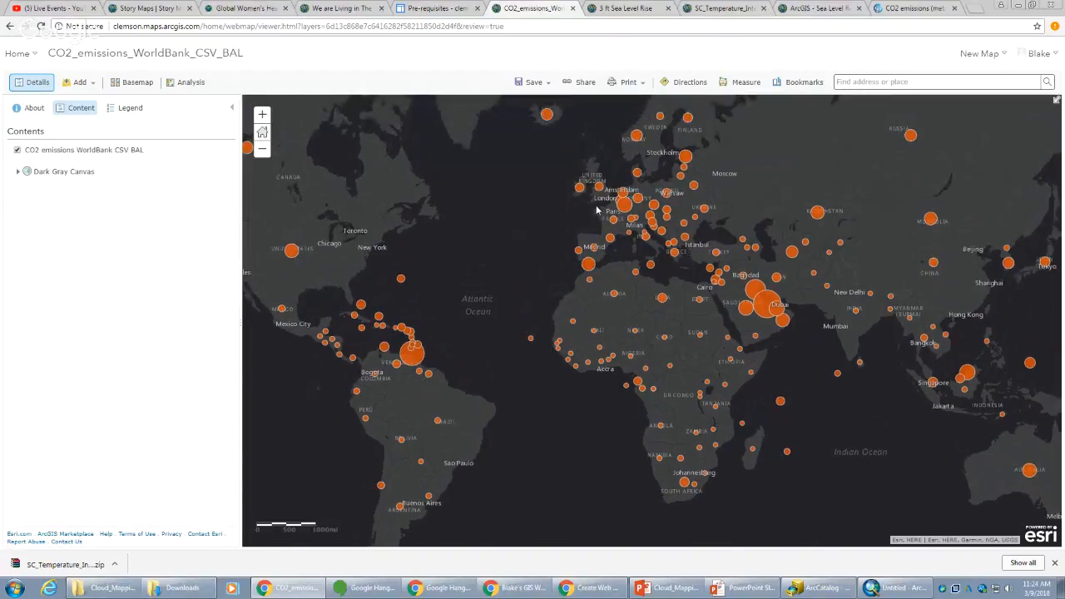
drag(597, 210, 657, 167)
mouse_move(775, 224)
mouse_down()
mouse_move(740, 241)
mouse_move(749, 230)
mouse_move(767, 243)
mouse_up()
mouse_move(726, 284)
mouse_down()
mouse_move(717, 316)
mouse_move(712, 298)
mouse_up()
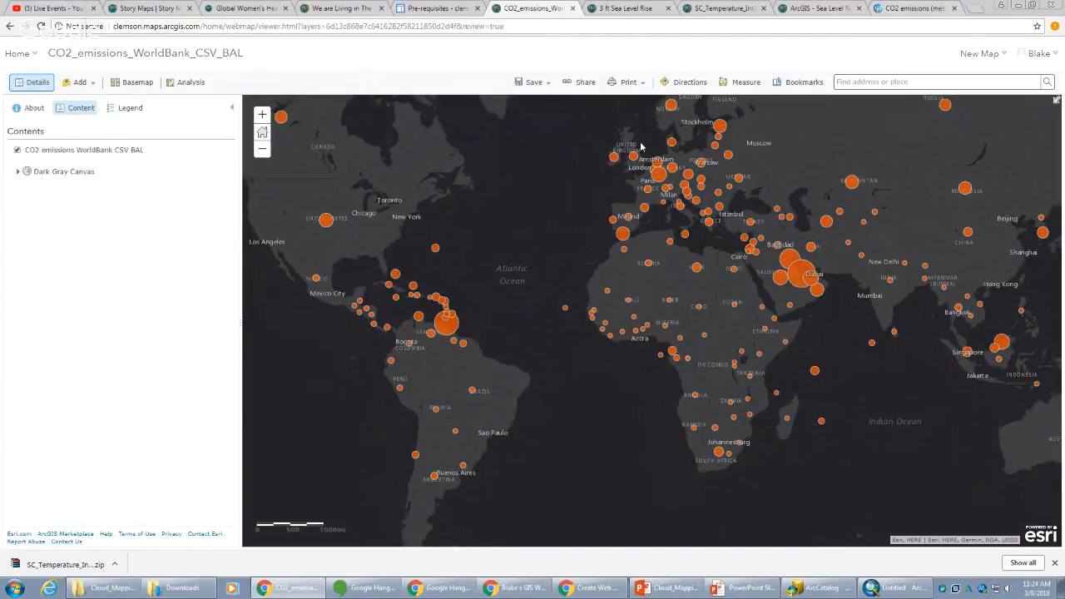
- Save the map as 'CO2 emissions in 2013 by' plus the author's initials, tagged co2 emissions, with a per-capita summary
click(539, 88)
click(530, 98)
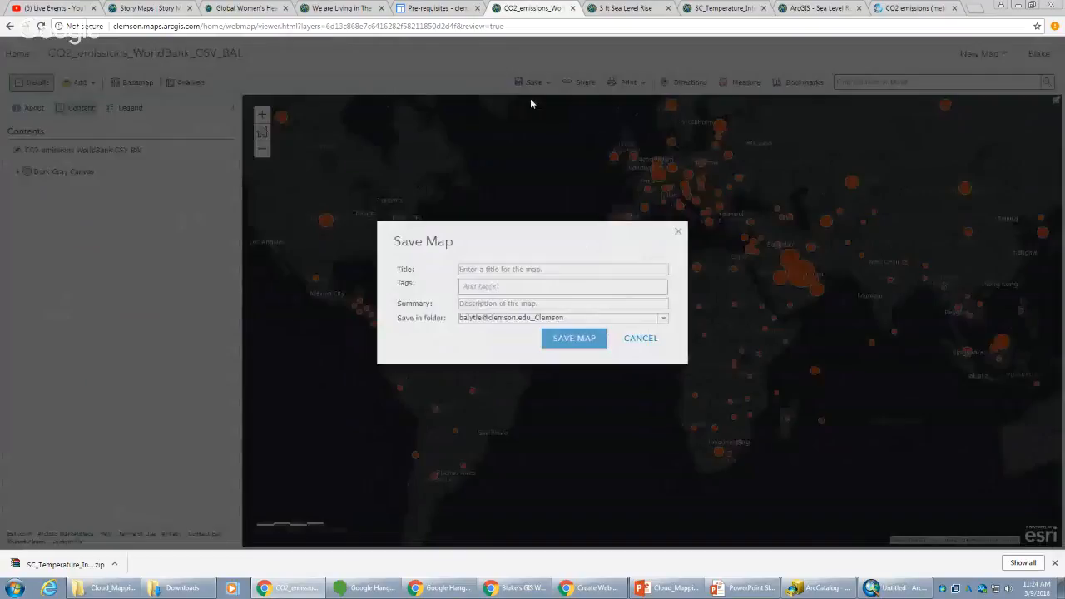
click(537, 268)
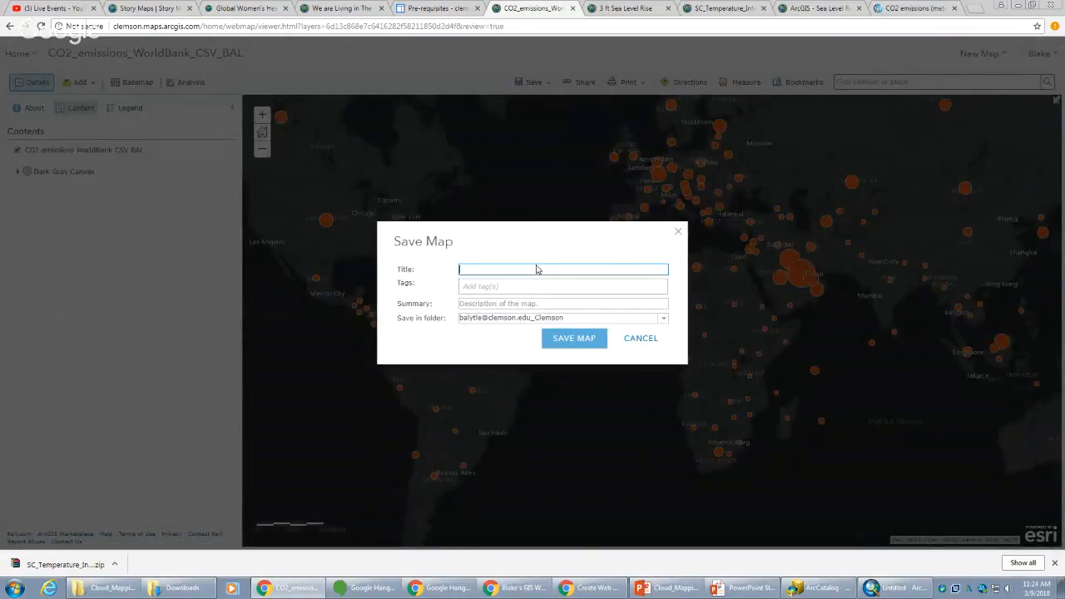
text(CO2 emissions in 2013 by BA)
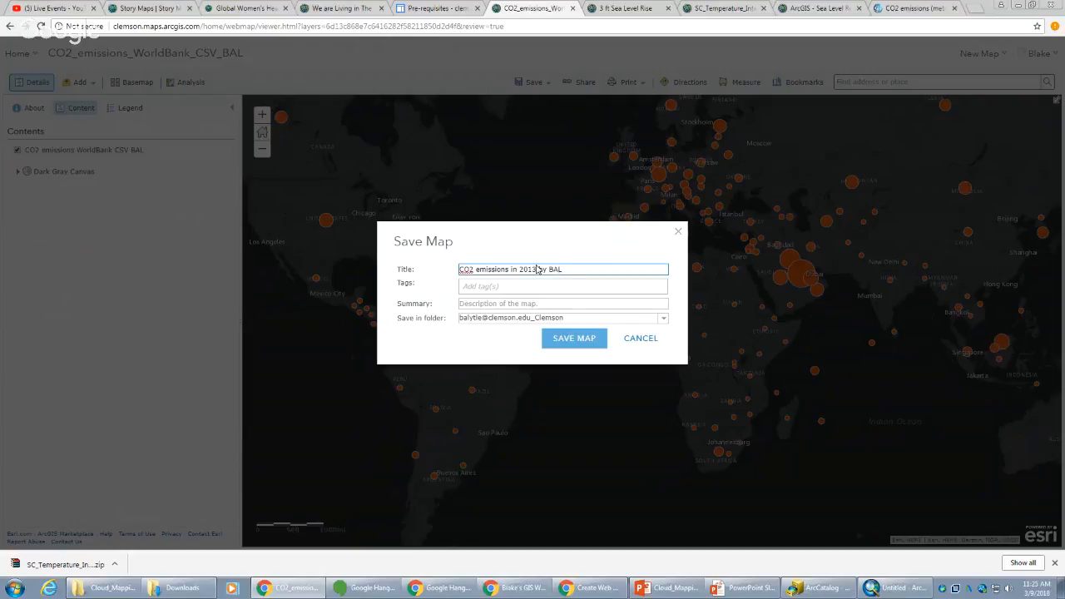
text(L)
click(591, 286)
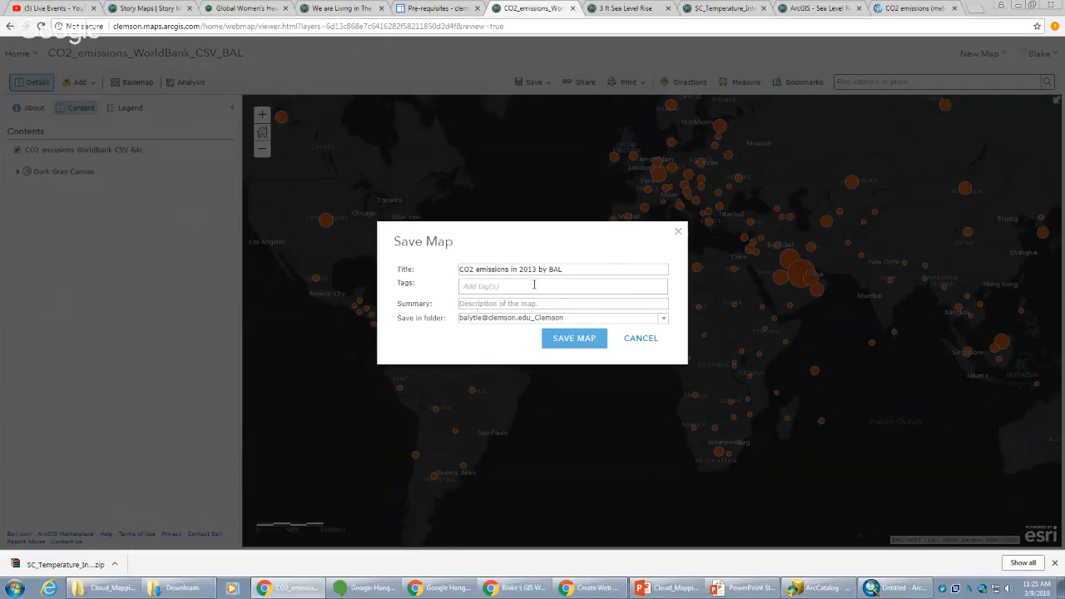
text(co2 em)
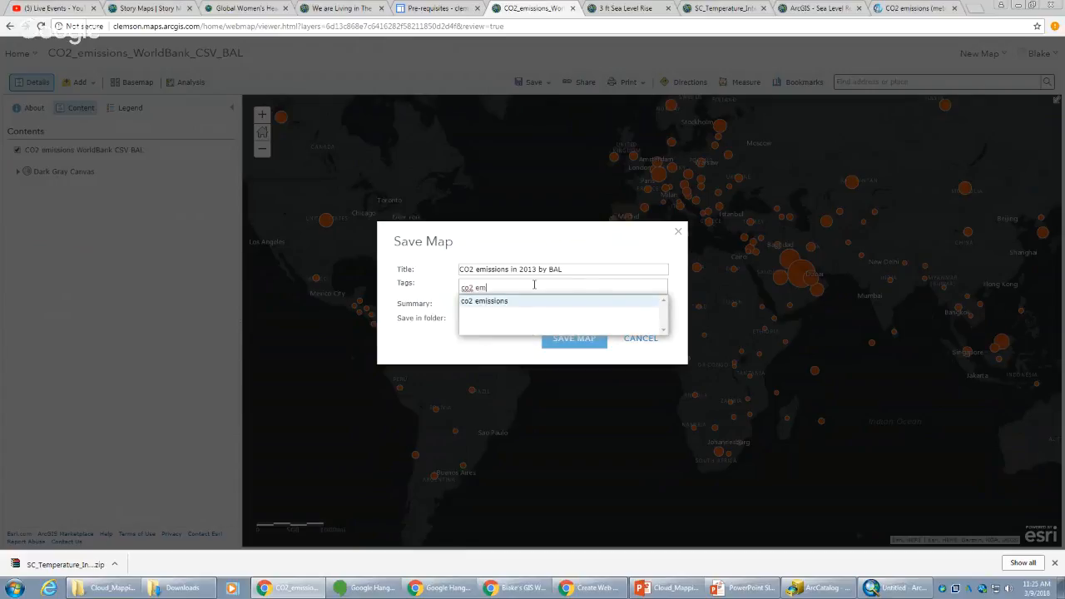
click(523, 302)
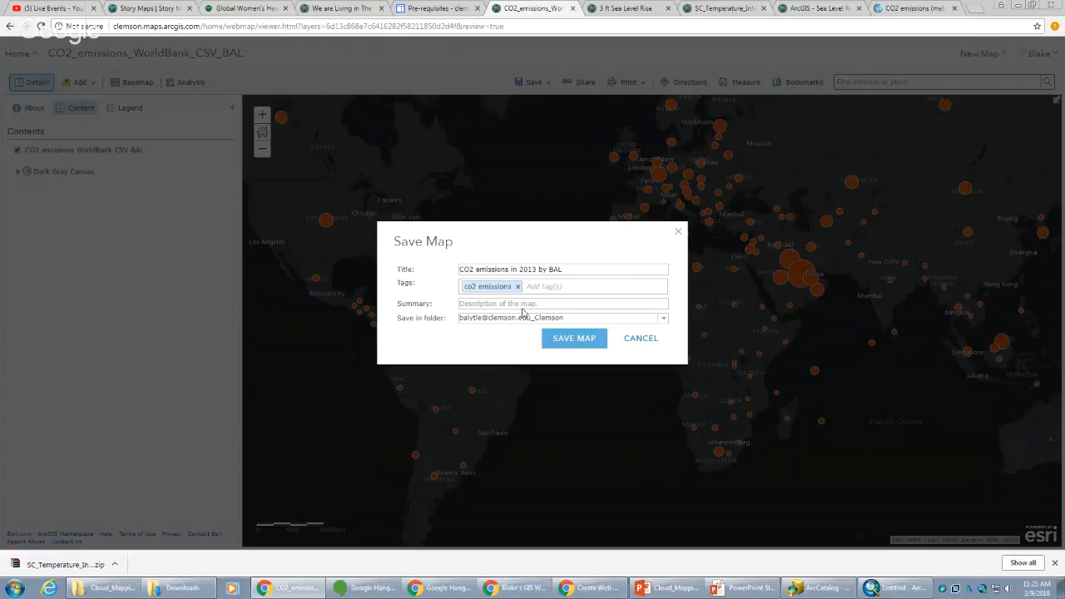
click(526, 304)
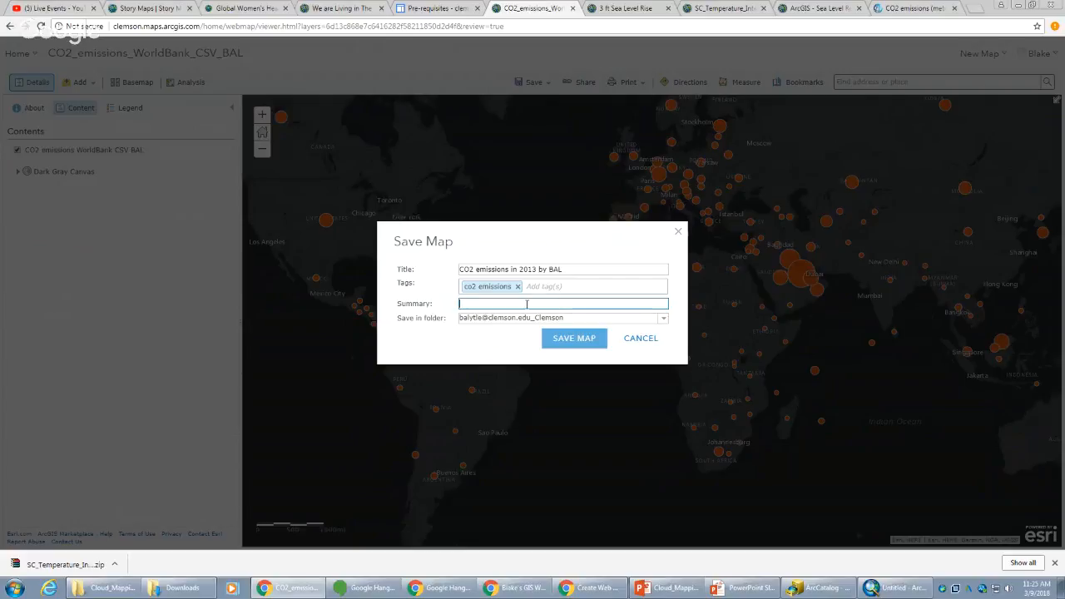
text(C)
text(02 emi)
text(s)
text(so)
text(ions in m)
text(etric tons per capit)
text(ac)
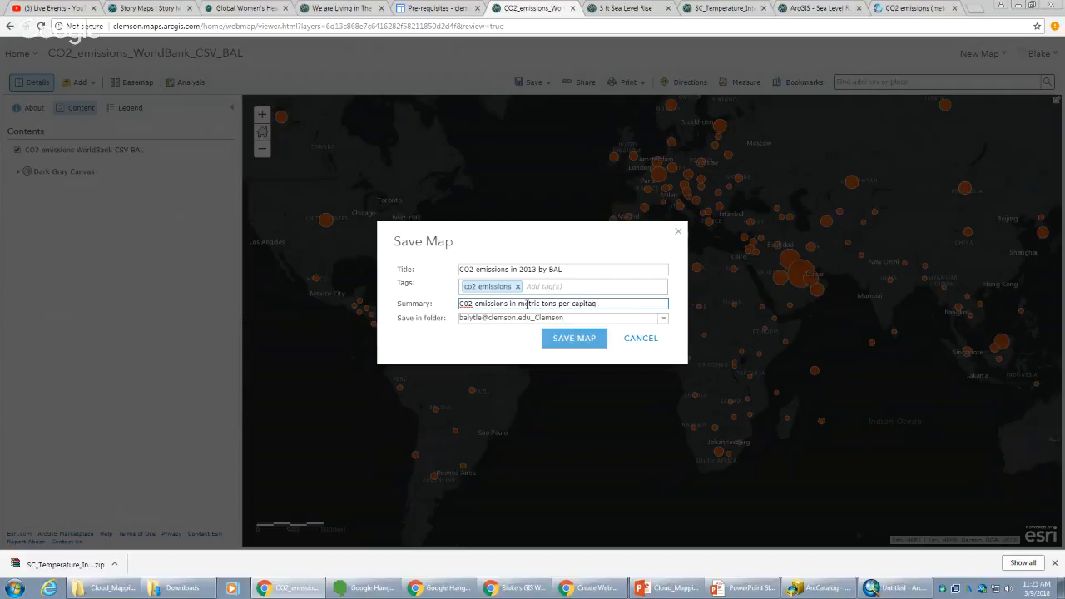
click(571, 341)
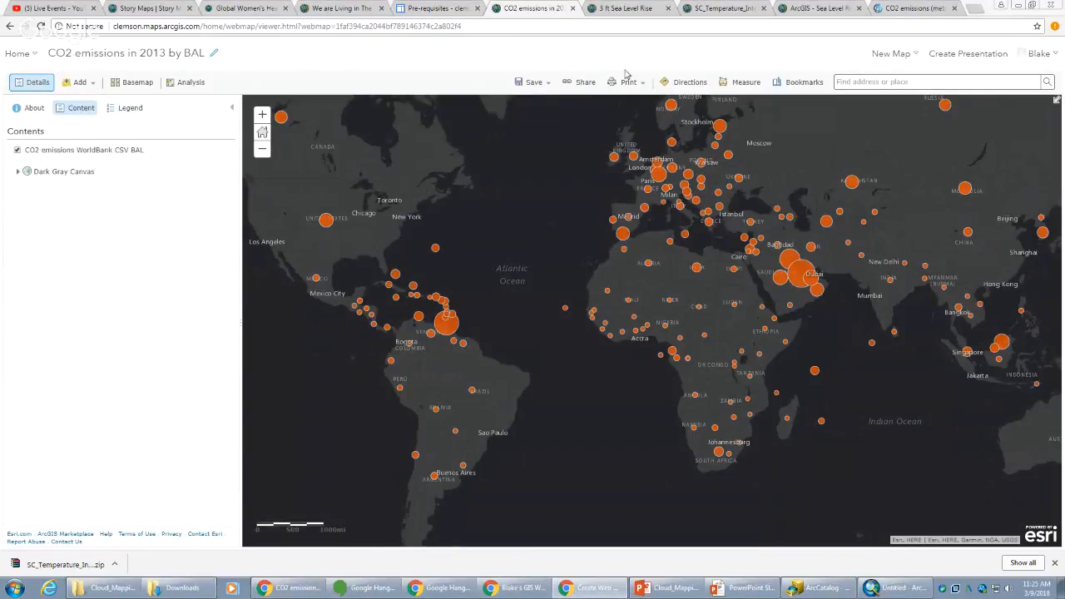
- Share the map and its emissions layer with Everyone (public) and Clemson University
click(586, 83)
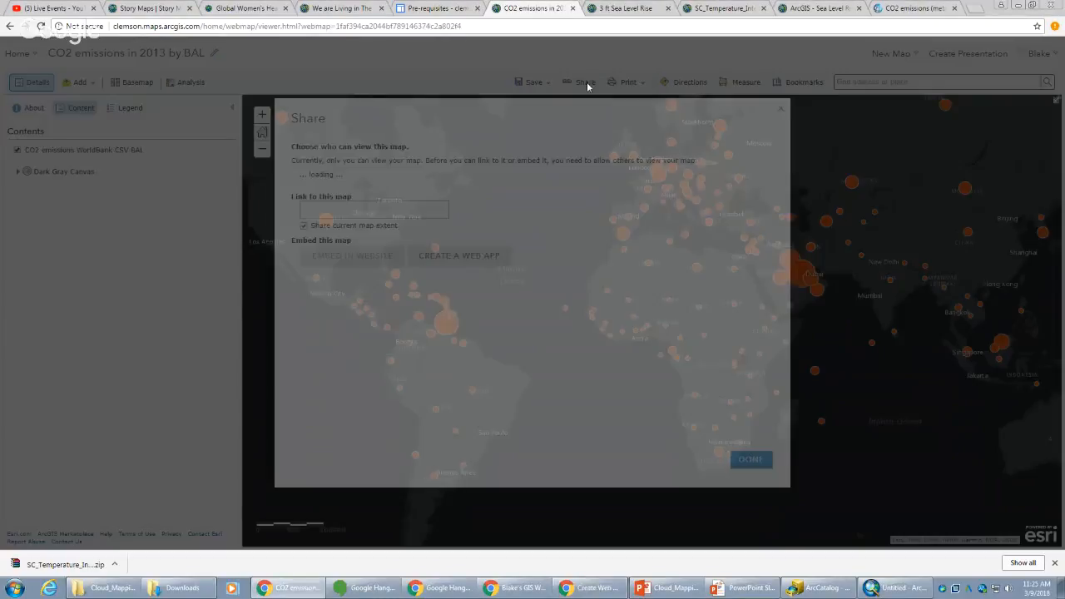
click(332, 176)
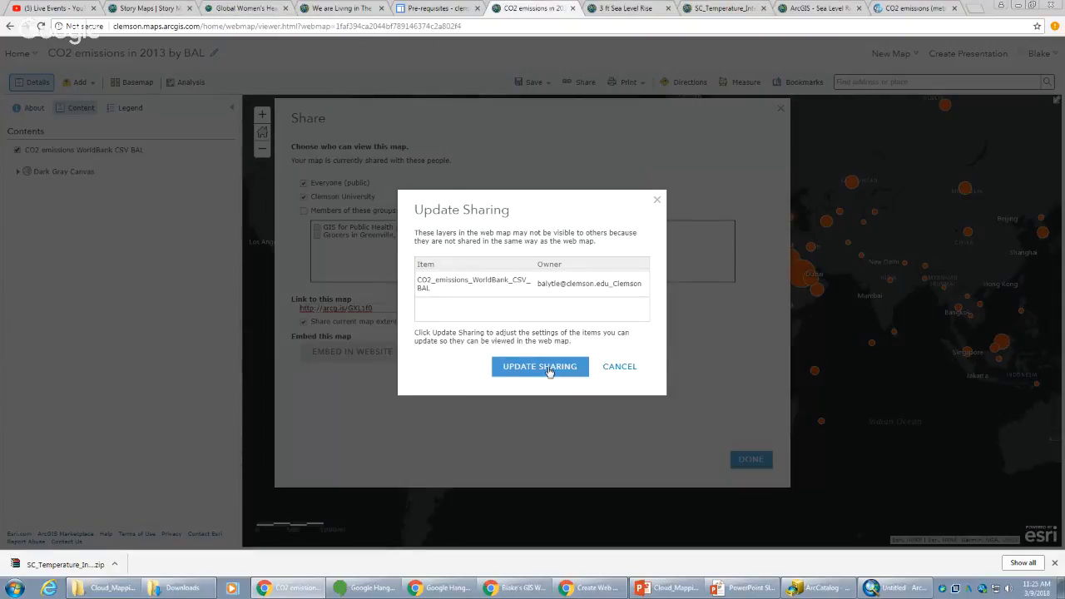
click(550, 370)
click(746, 462)
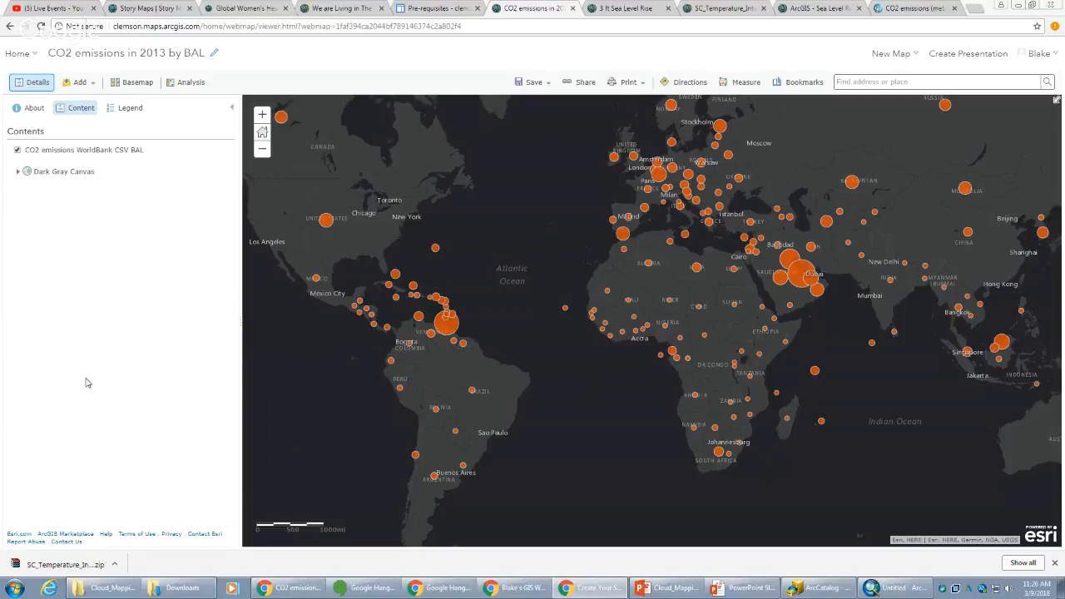
- Reopen the Share dialog to verify the public and Clemson University sharing
mouse_move(176, 155)
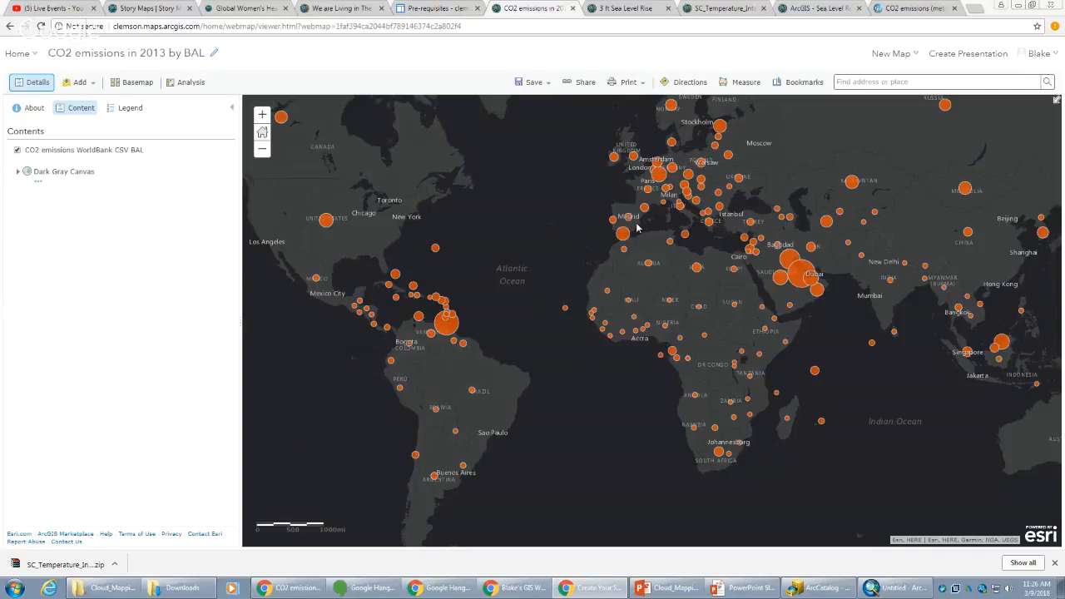
click(582, 84)
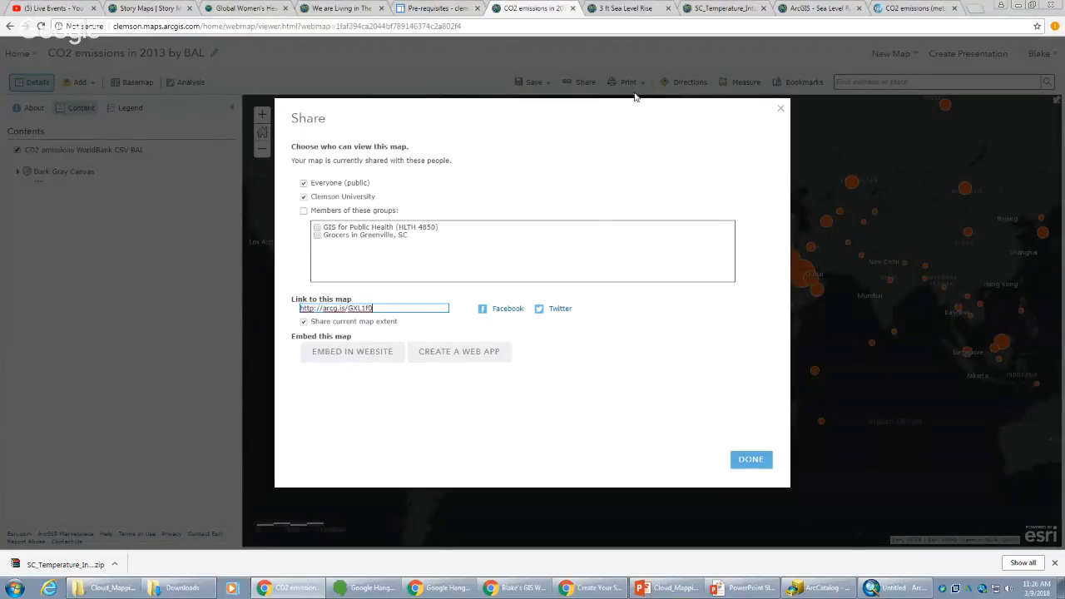
click(781, 108)
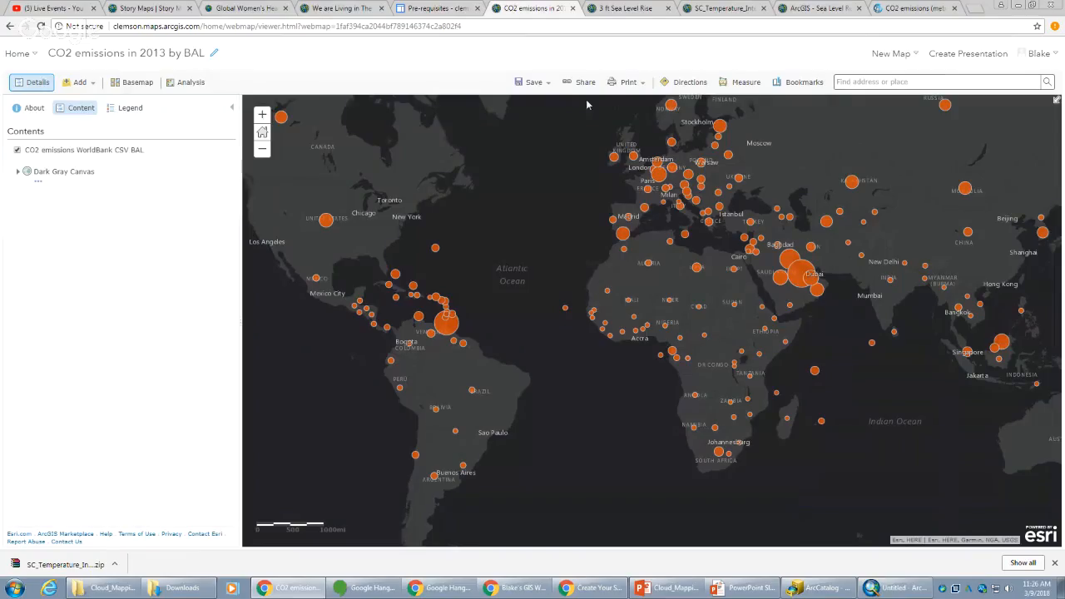
click(583, 81)
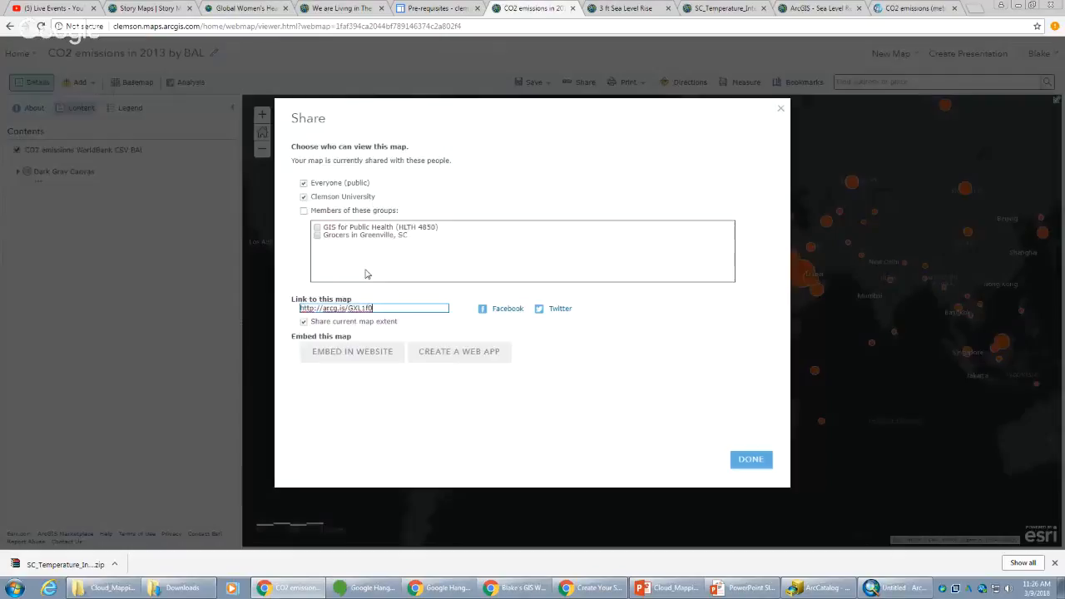
- Start a web app from the map, glance at Web AppBuilder, and return to Configurable Apps
click(459, 351)
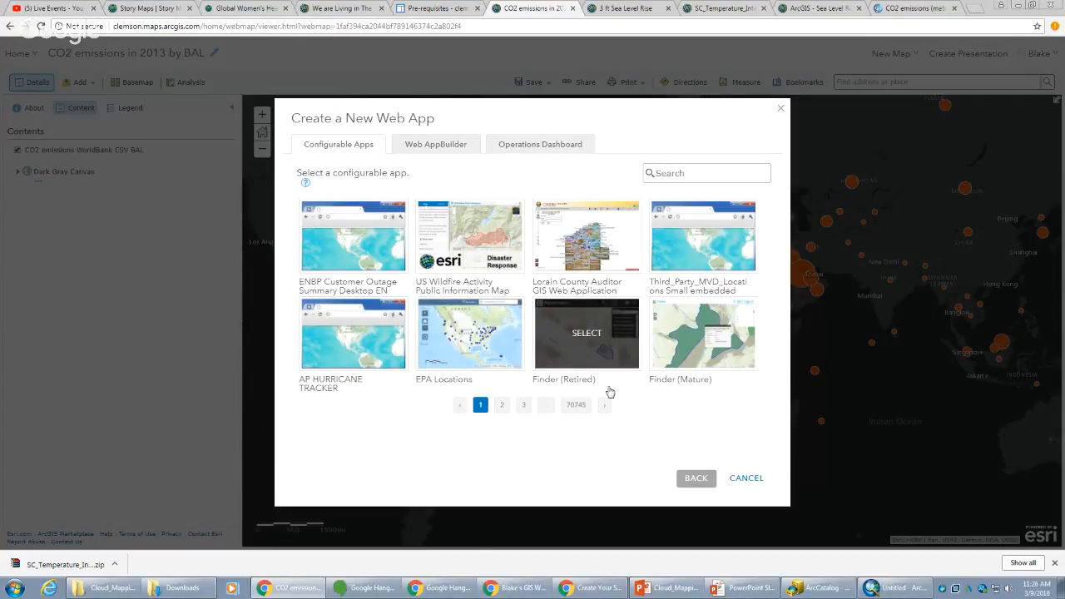
click(437, 154)
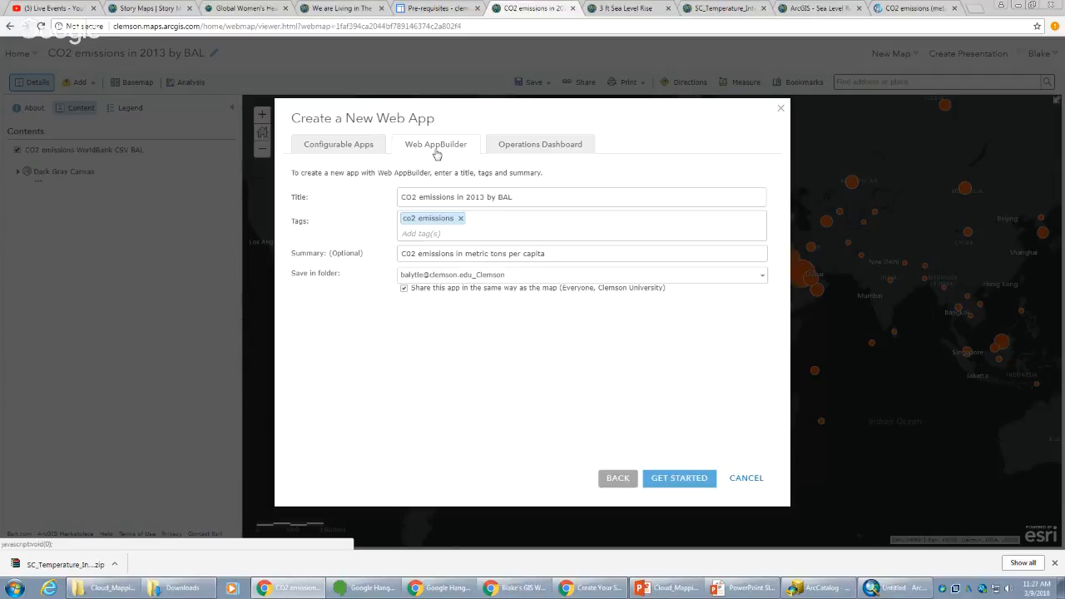
click(347, 146)
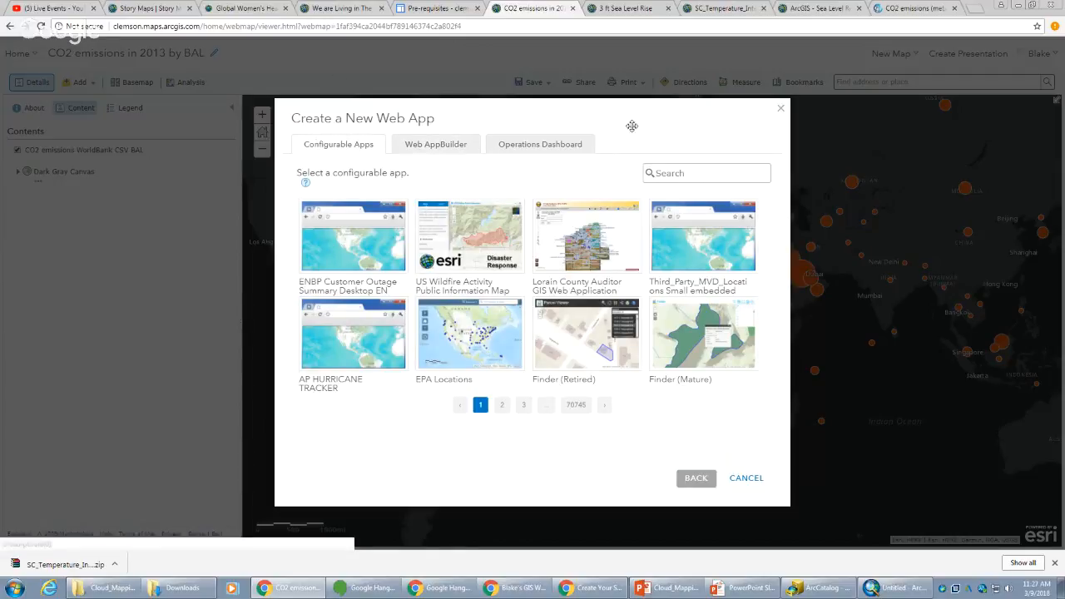
click(686, 172)
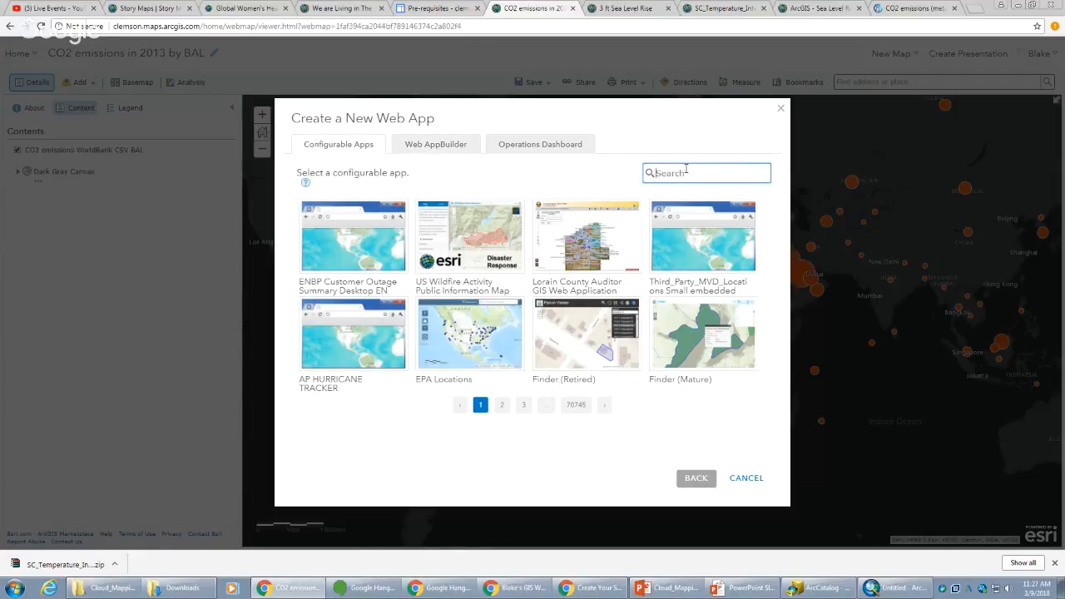
- Search the gallery for 'journal' and select the Story Map Journal template on page 2
text(journal)
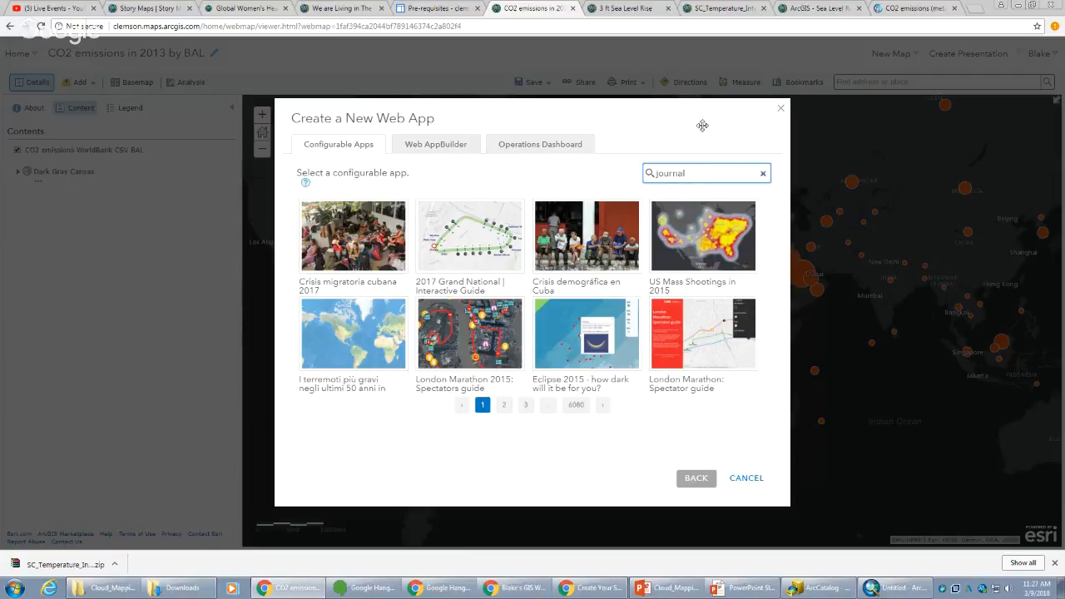
click(504, 406)
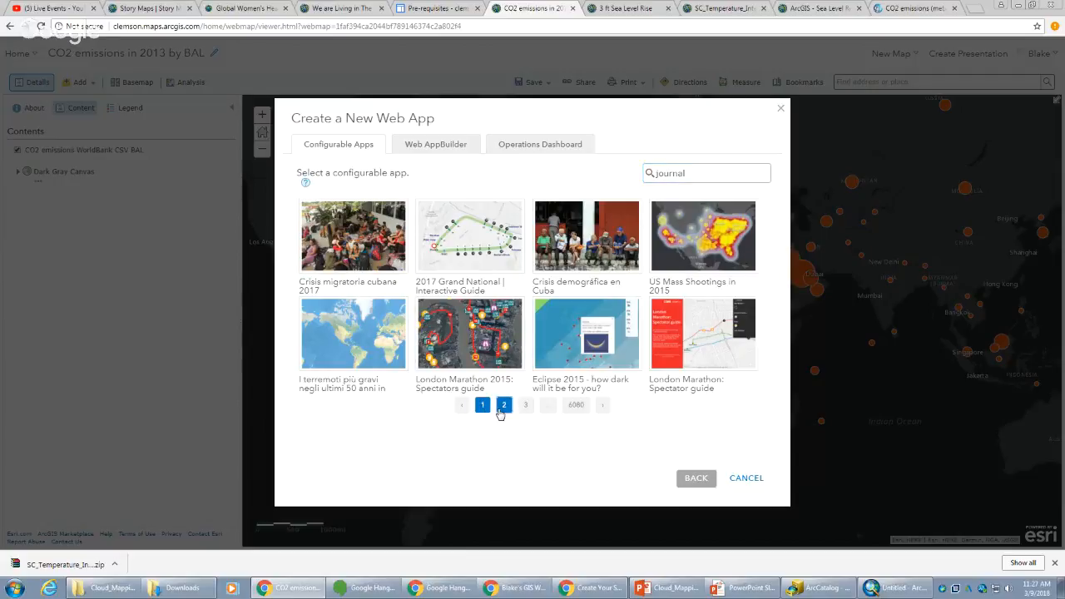
mouse_move(726, 337)
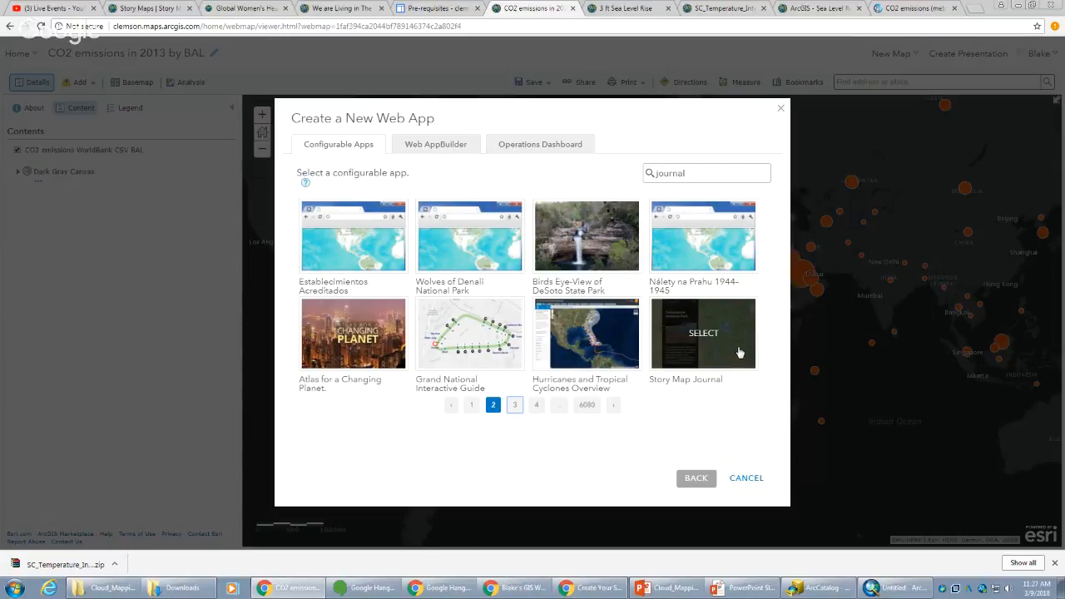
click(735, 350)
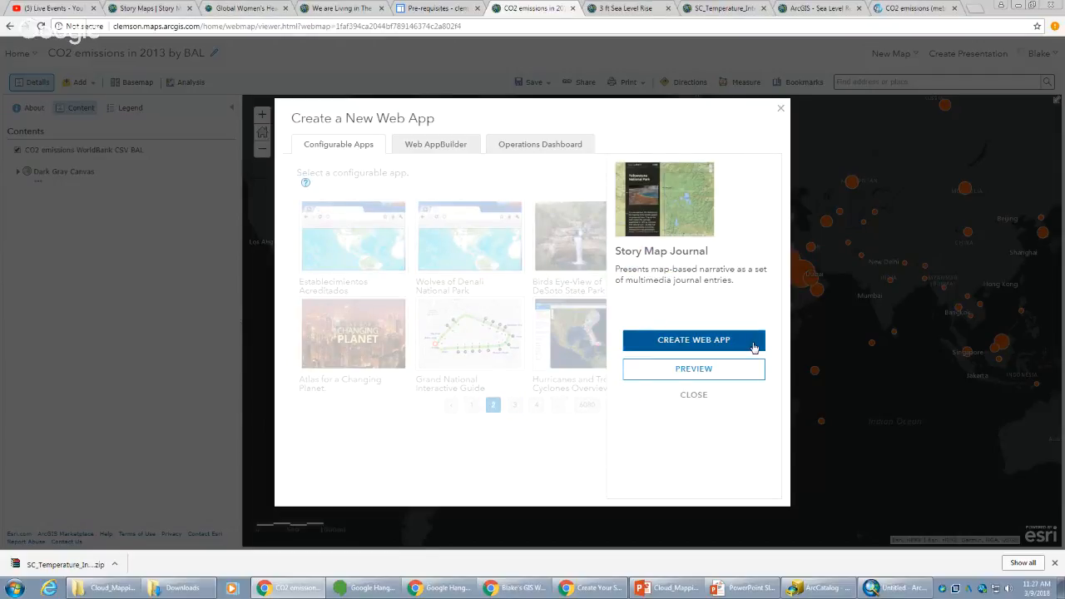
- Create the app from Story Map Journal and title it 'Climate Change Story Map by' plus the author's initials
click(754, 347)
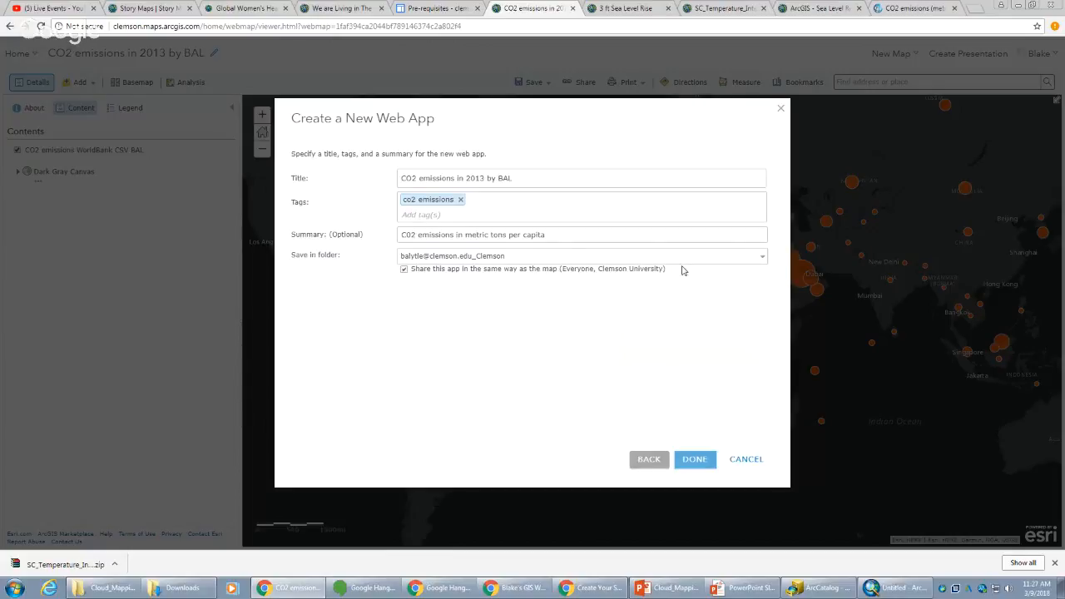
click(541, 180)
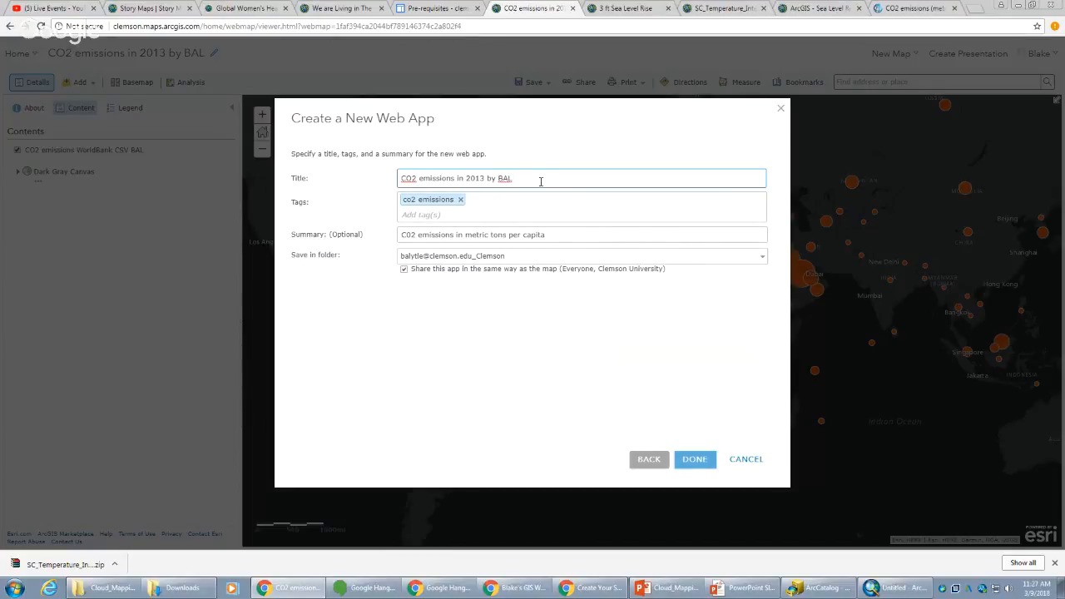
drag(529, 186, 375, 179)
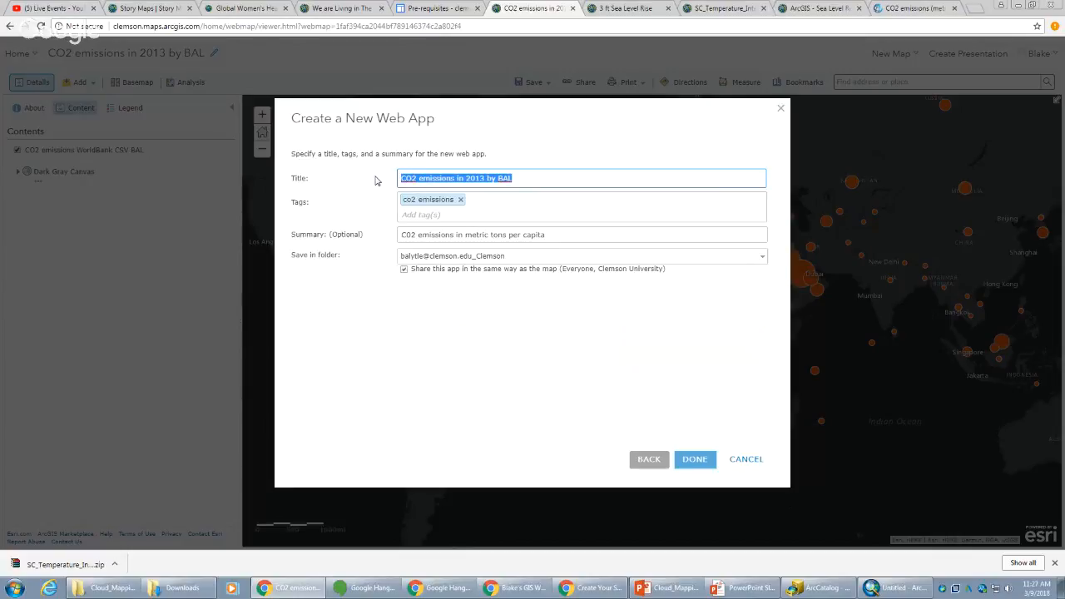
text(Clim)
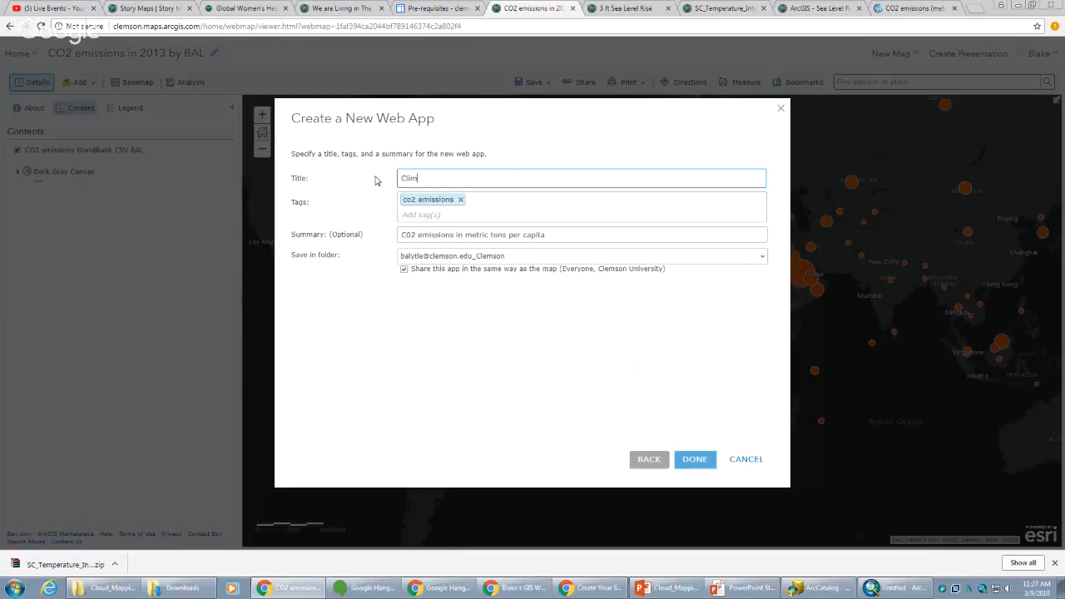
text(ate Change Story Map by BAL)
- Tag the app climate change and replace its summary with 'Story map journal showing climate related maps.'
click(508, 208)
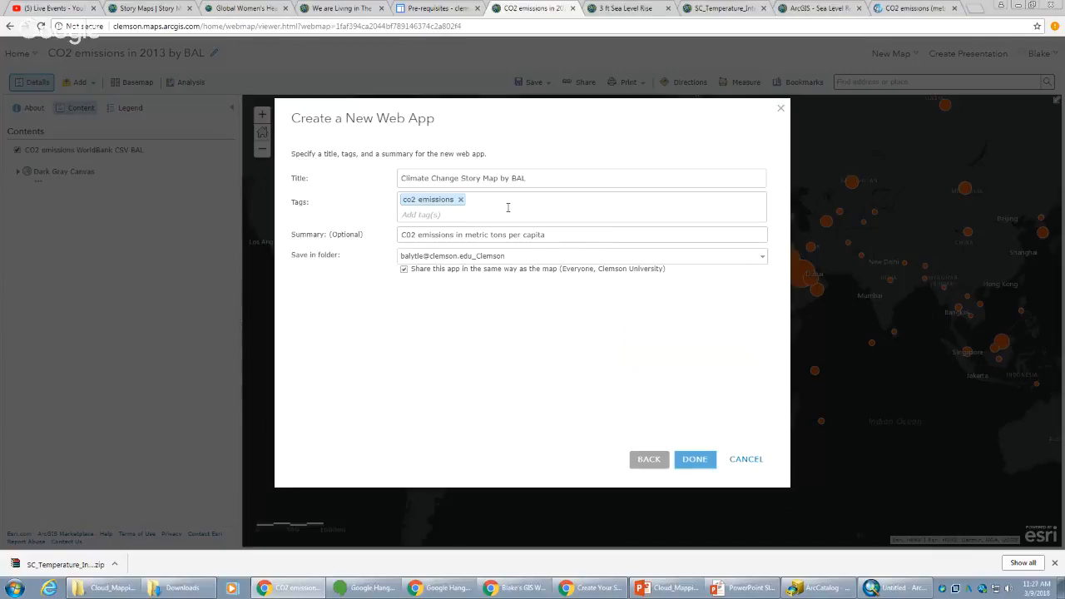
click(454, 217)
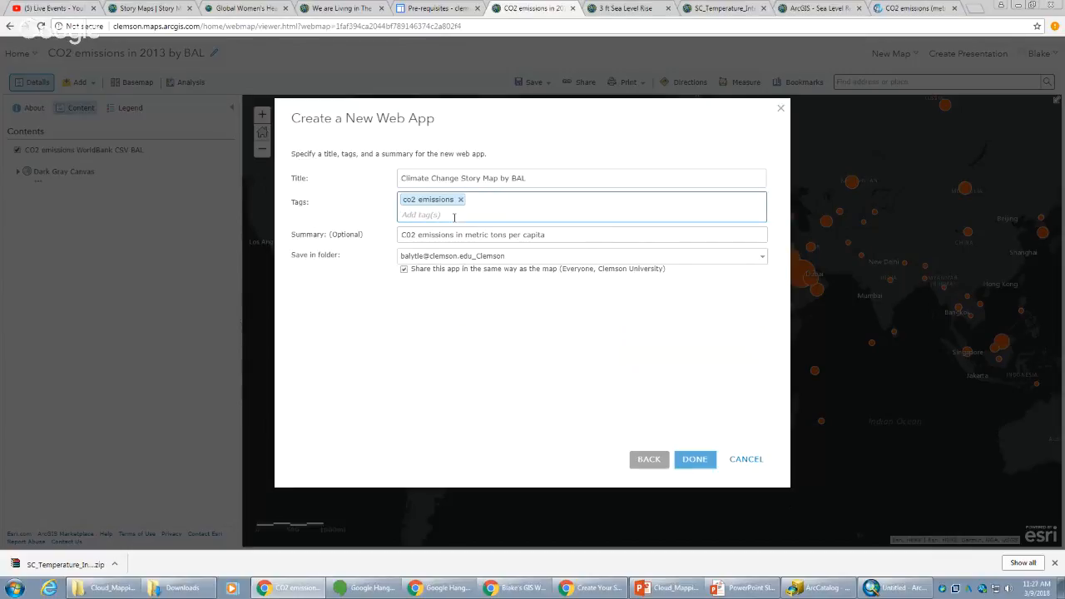
text(climate)
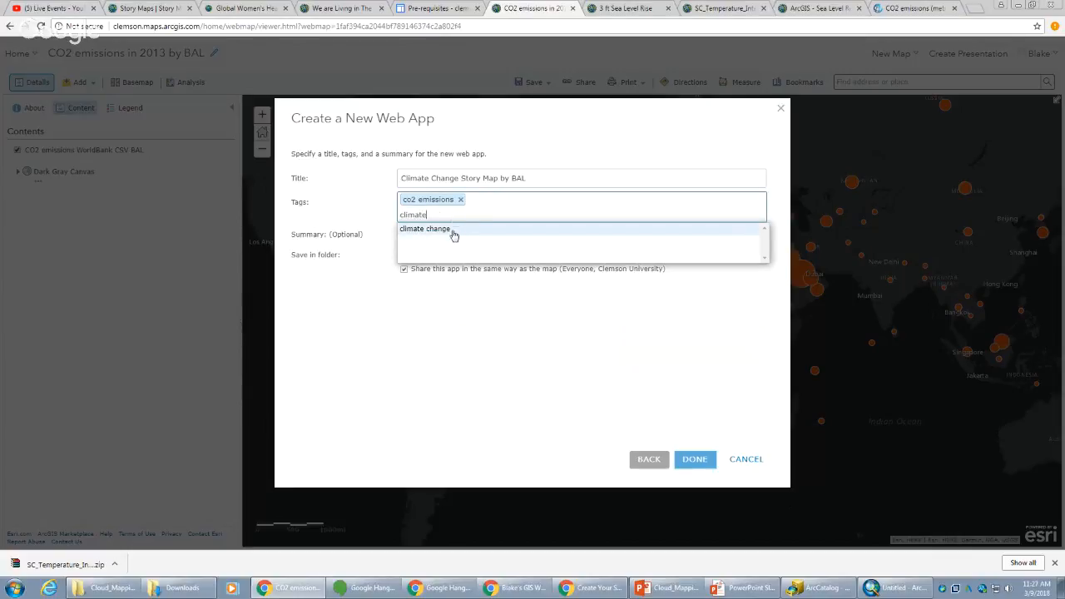
click(454, 230)
drag(566, 234, 320, 224)
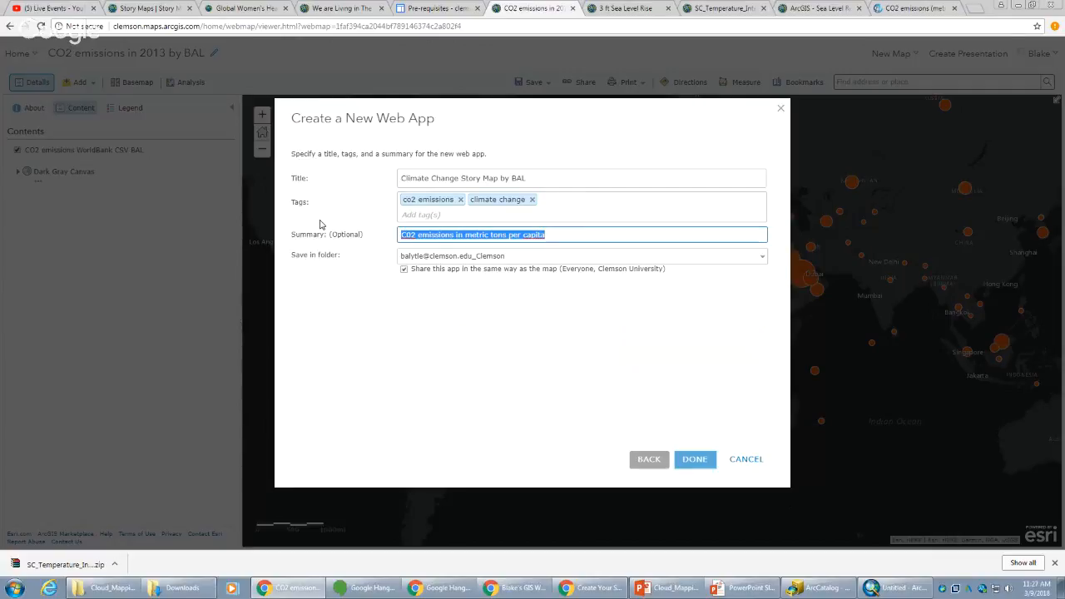
key(BackSpace)
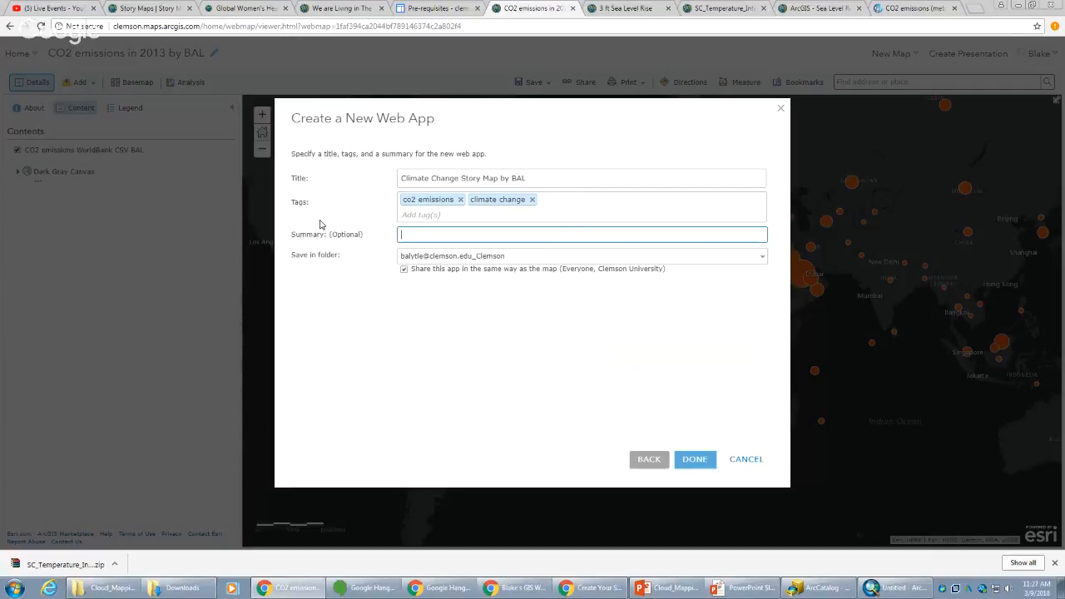
text(Story map journal )
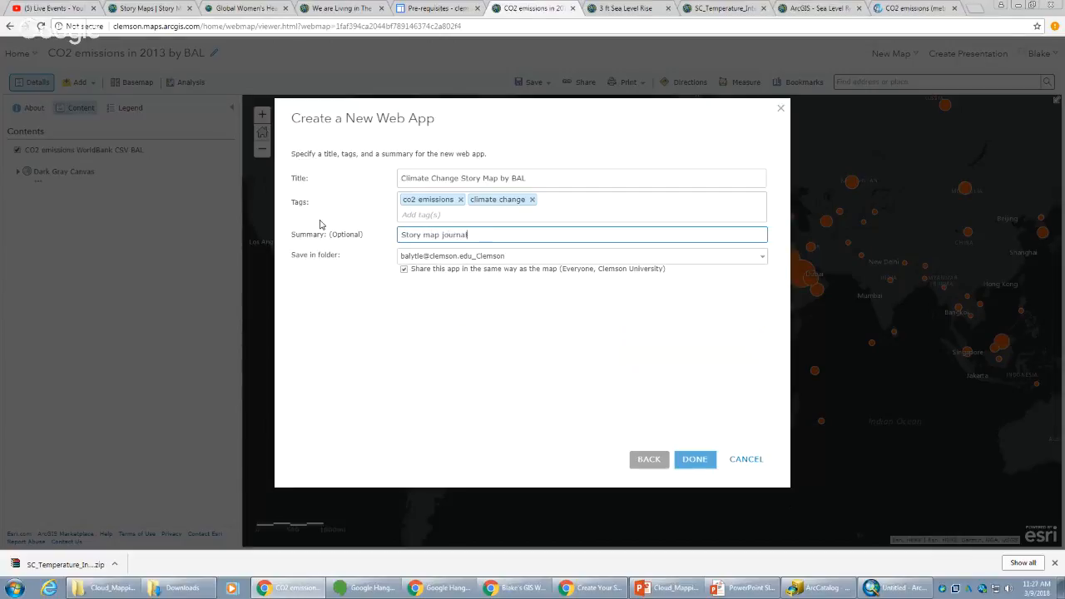
text(showing climate)
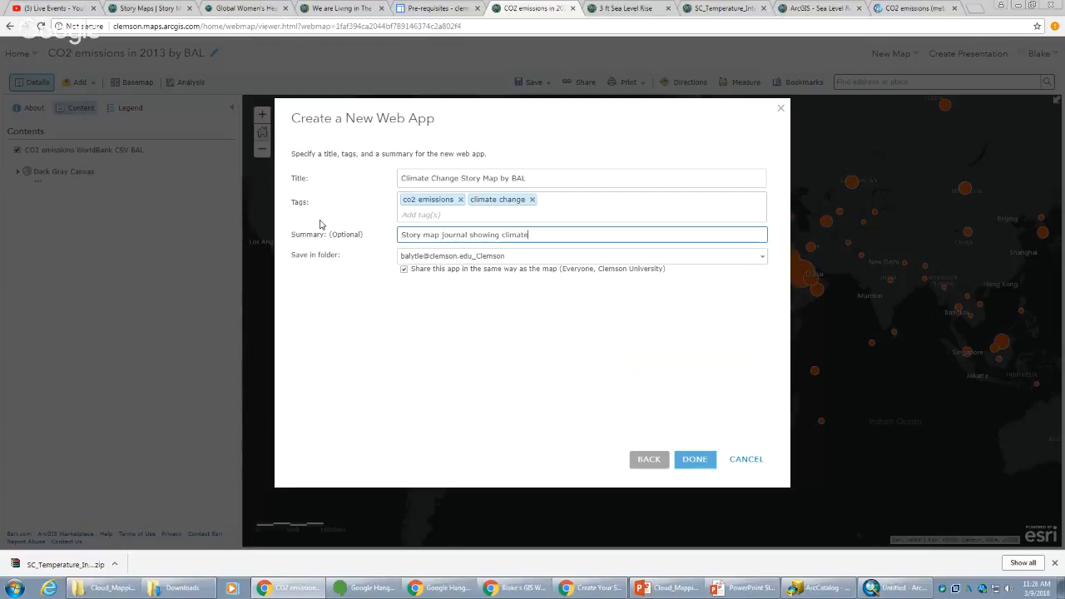
text( related maps.)
- Finish creating the story map web app to open the Map Journal Builder welcome screen
click(696, 460)
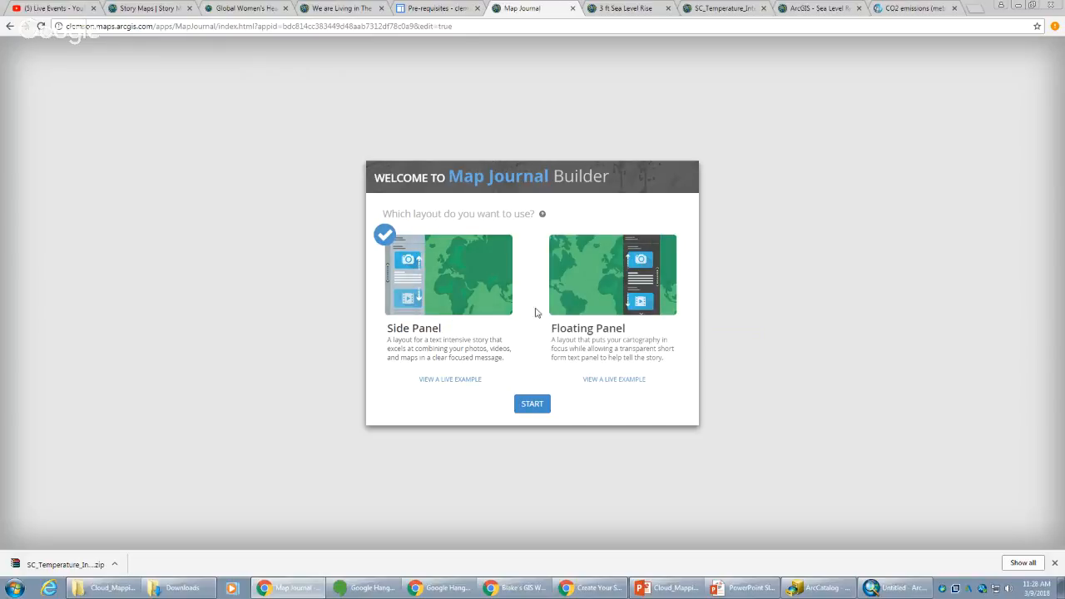
- Start the journal and name it 'Climate Data Maps by' followed by the author's first name
click(533, 404)
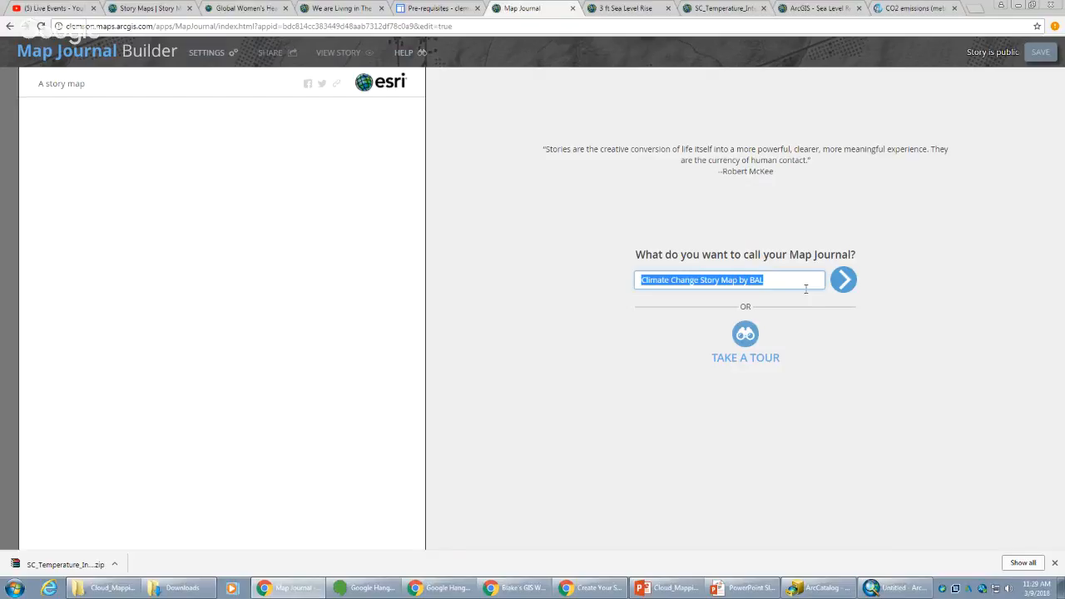
text(Clima)
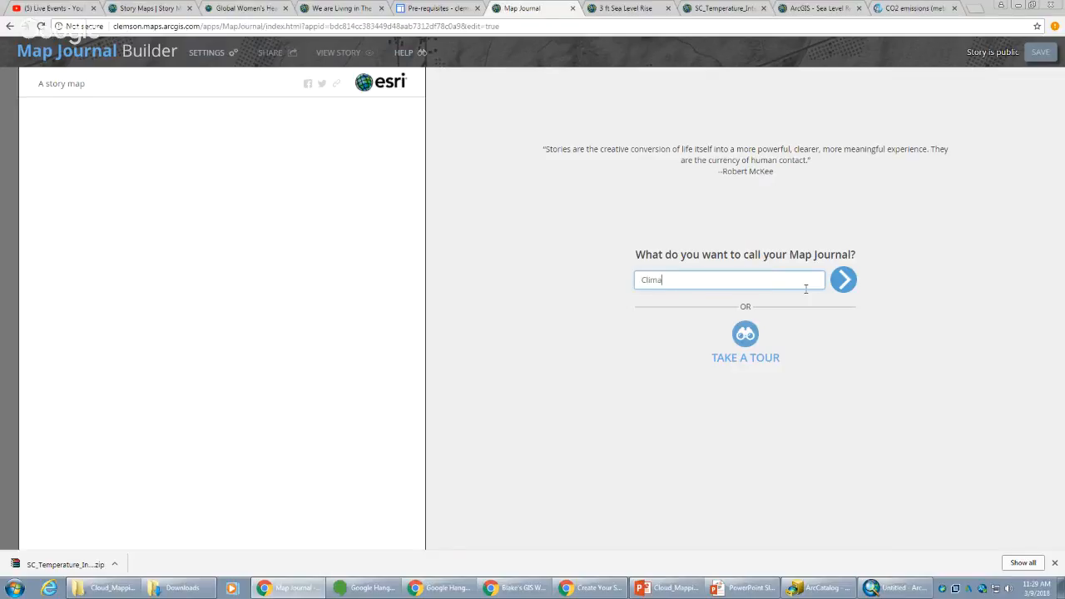
text(te Data Maps by Blake)
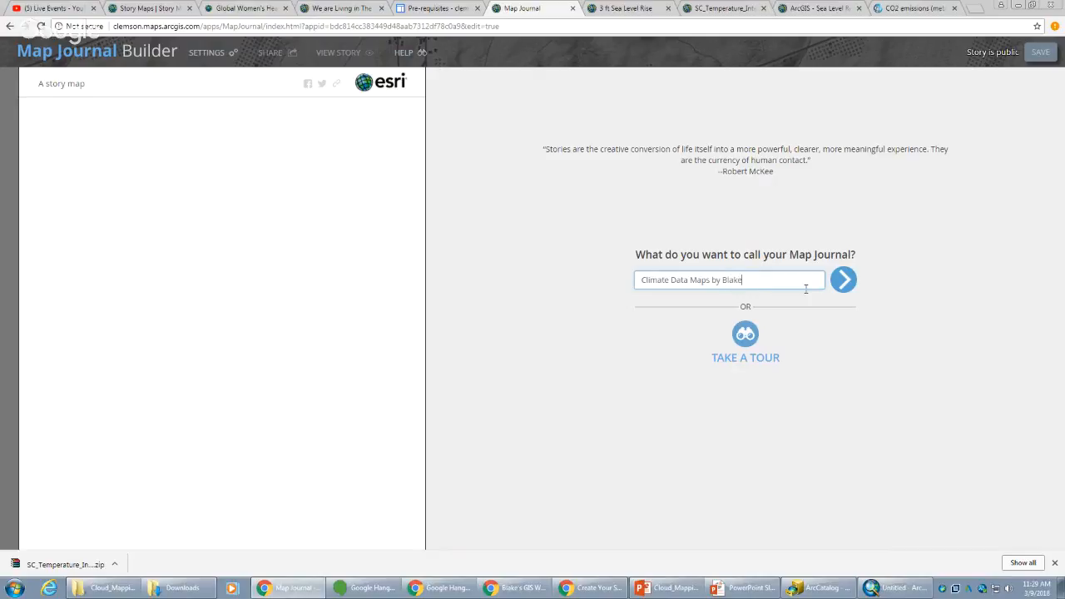
- Confirm the journal title and choose Image as the home section's main stage content
click(852, 285)
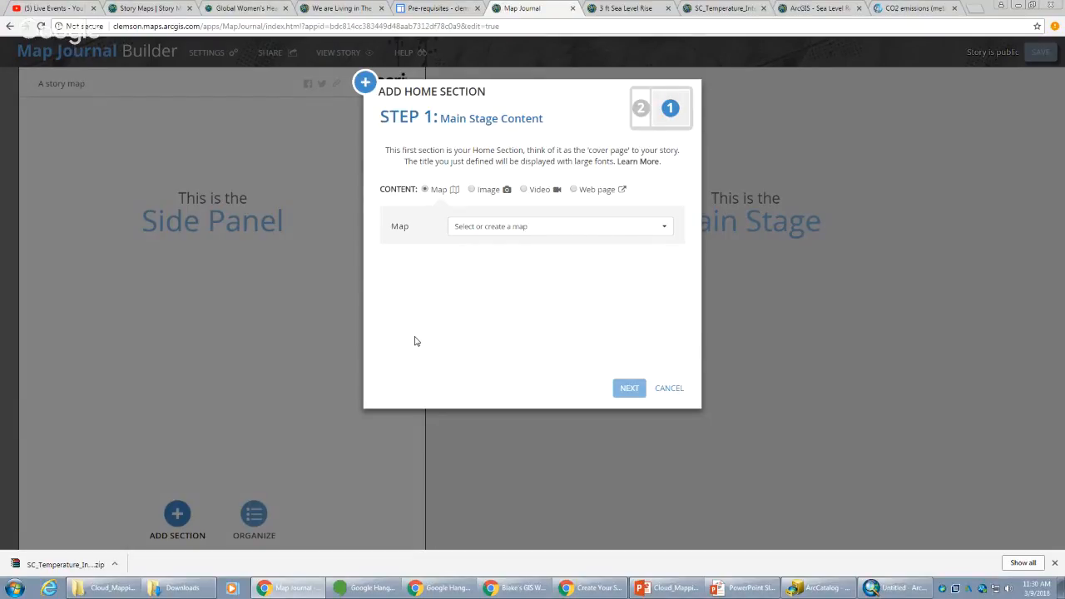
click(472, 190)
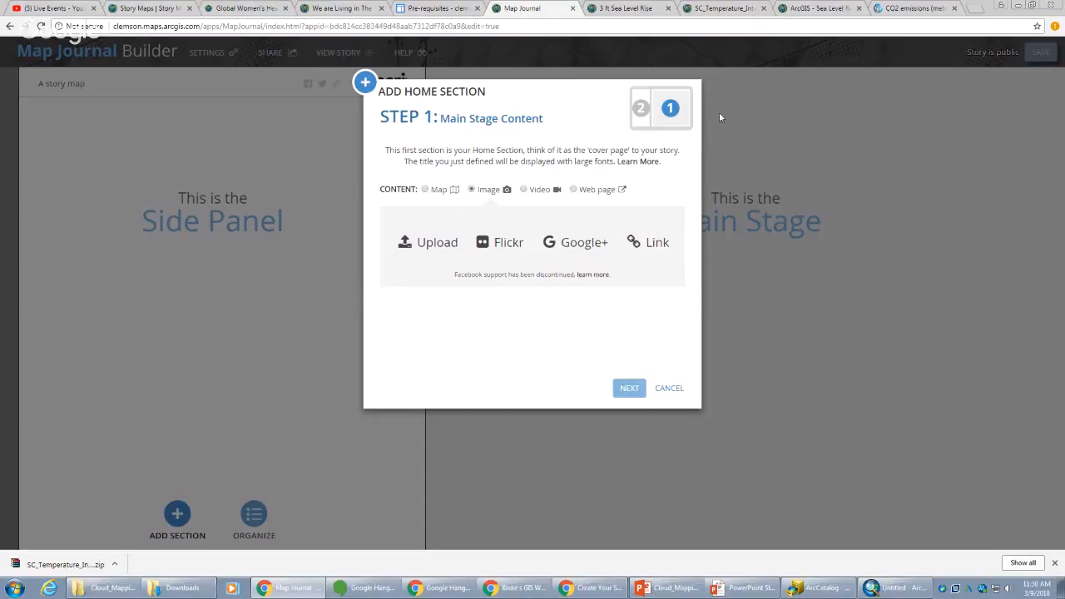
- Search Google Images for 'climate change' in a new tab, filtered to Large size
click(974, 8)
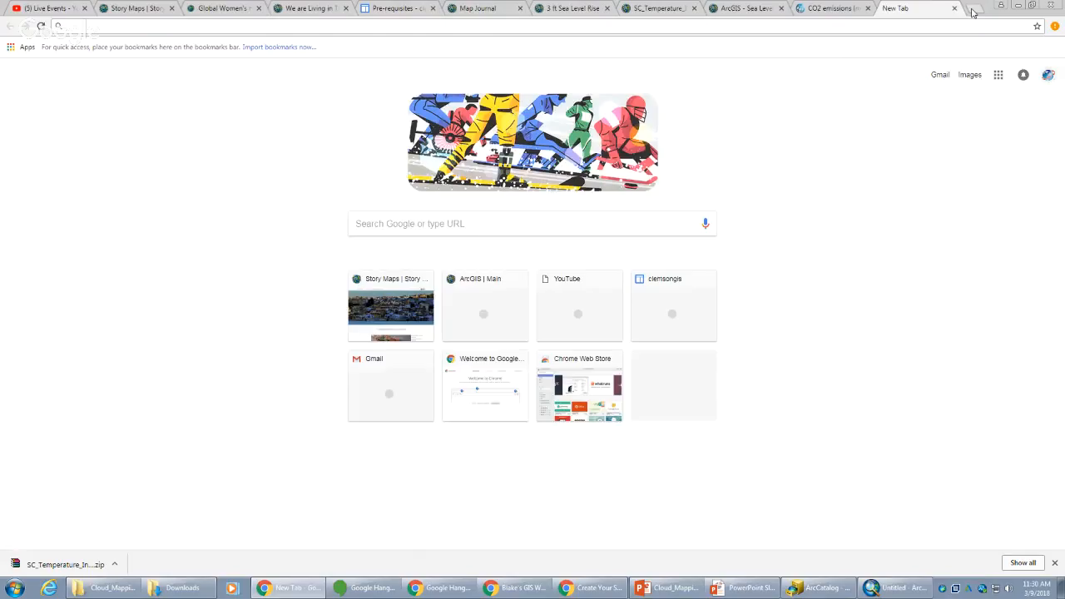
text(clim)
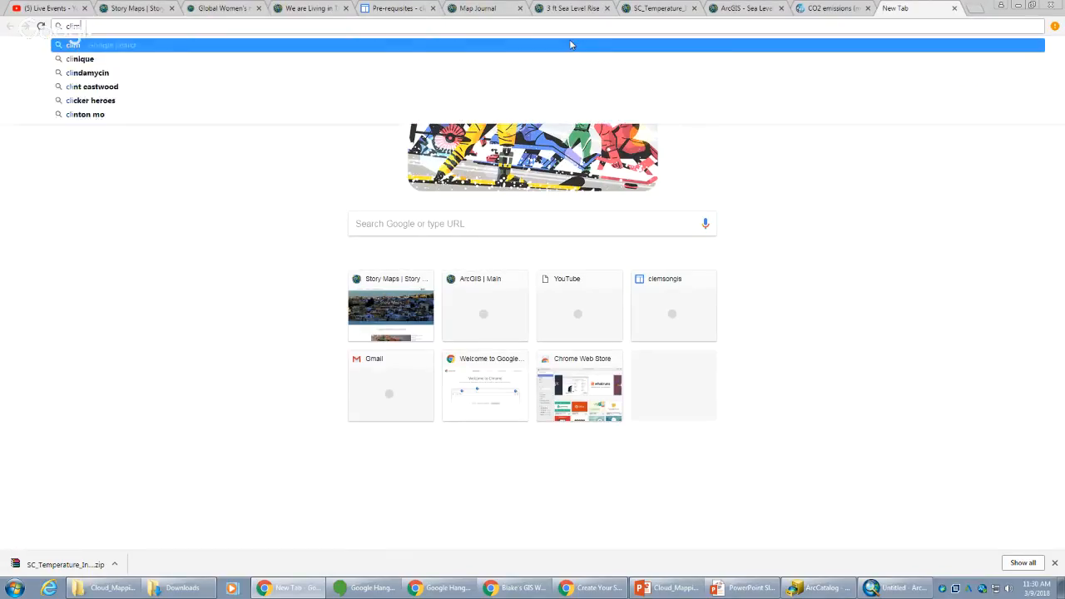
text(ate change)
key(Return)
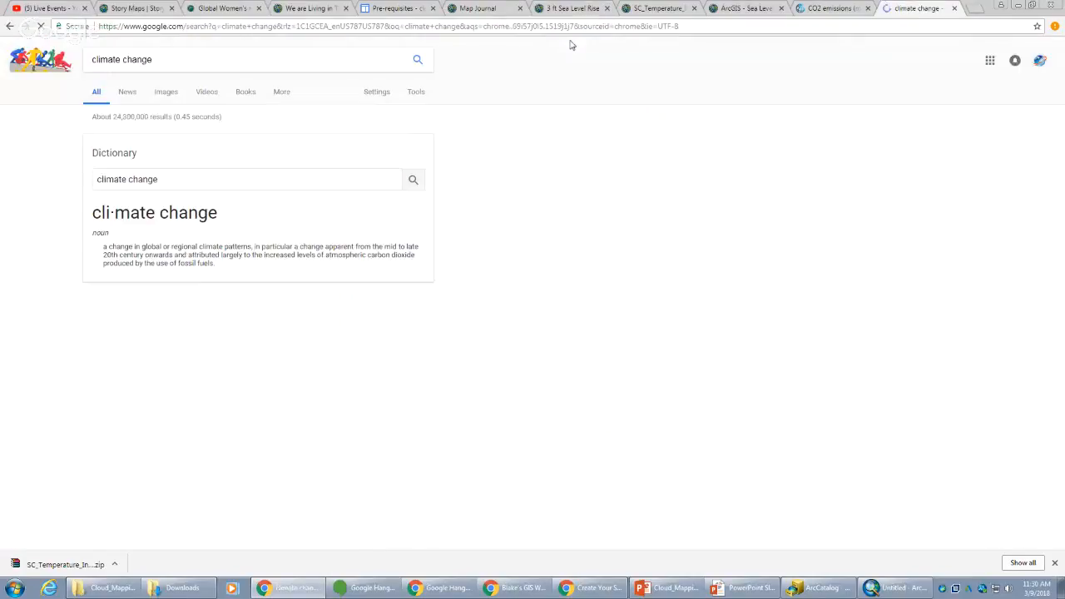
click(169, 93)
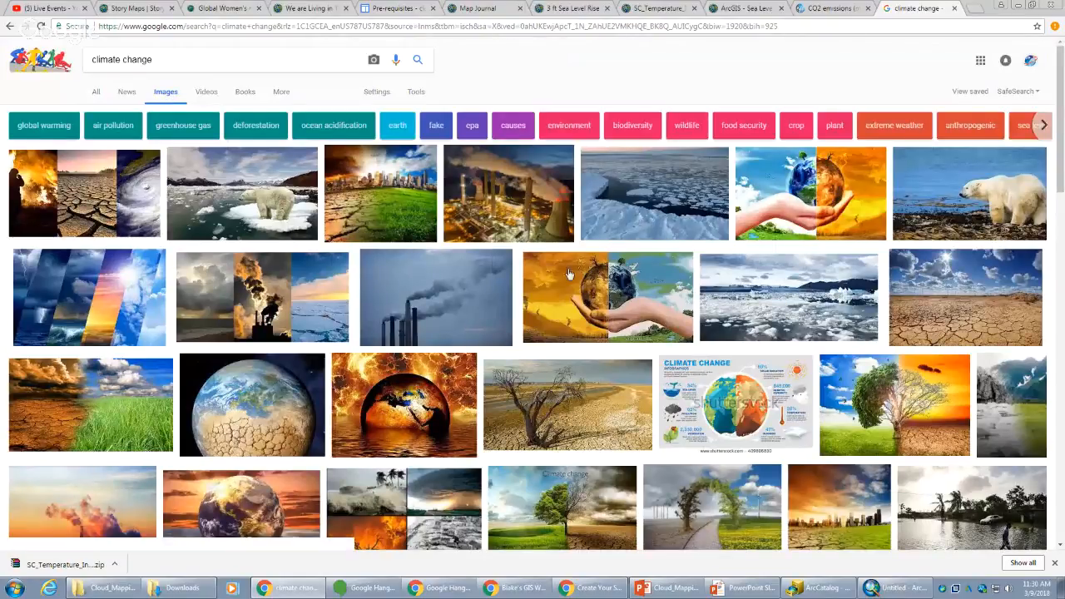
click(416, 91)
click(102, 112)
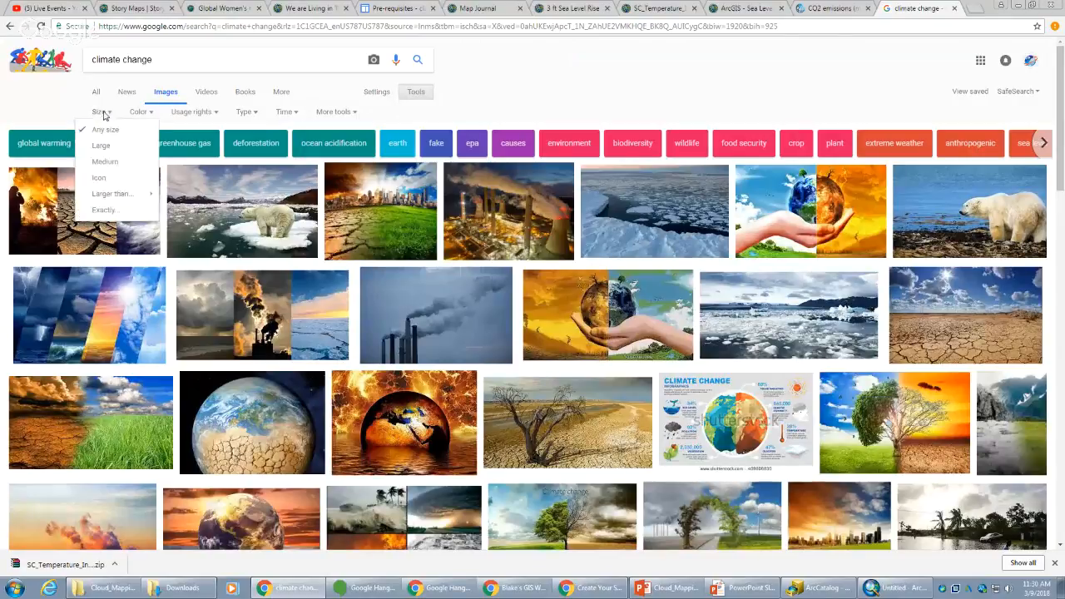
click(101, 145)
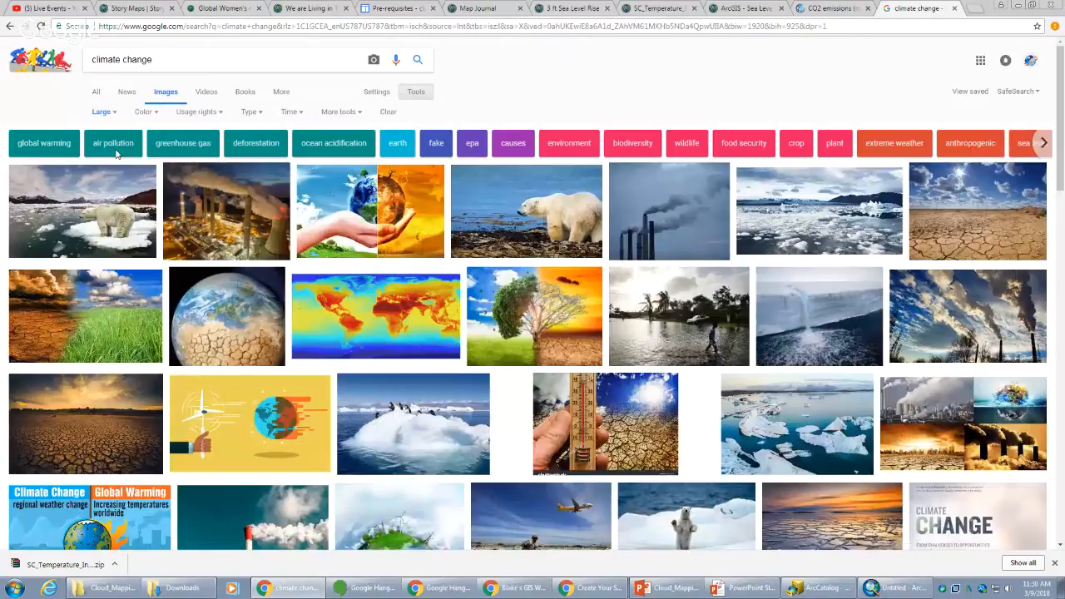
click(405, 96)
click(403, 97)
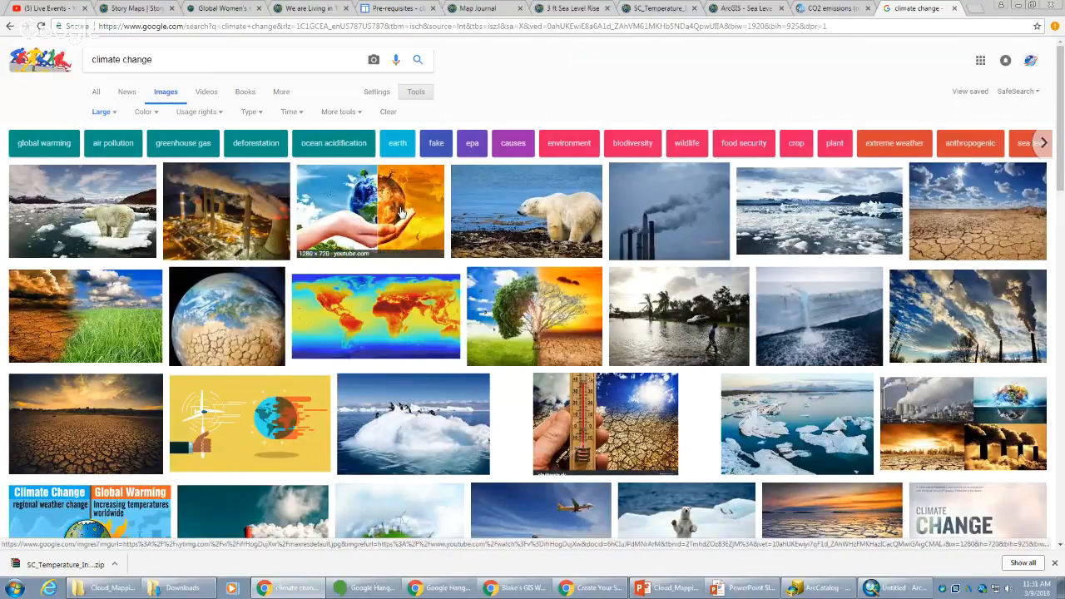
- Copy the NASA world climate map's image address and go back to the Map Journal builder
click(408, 297)
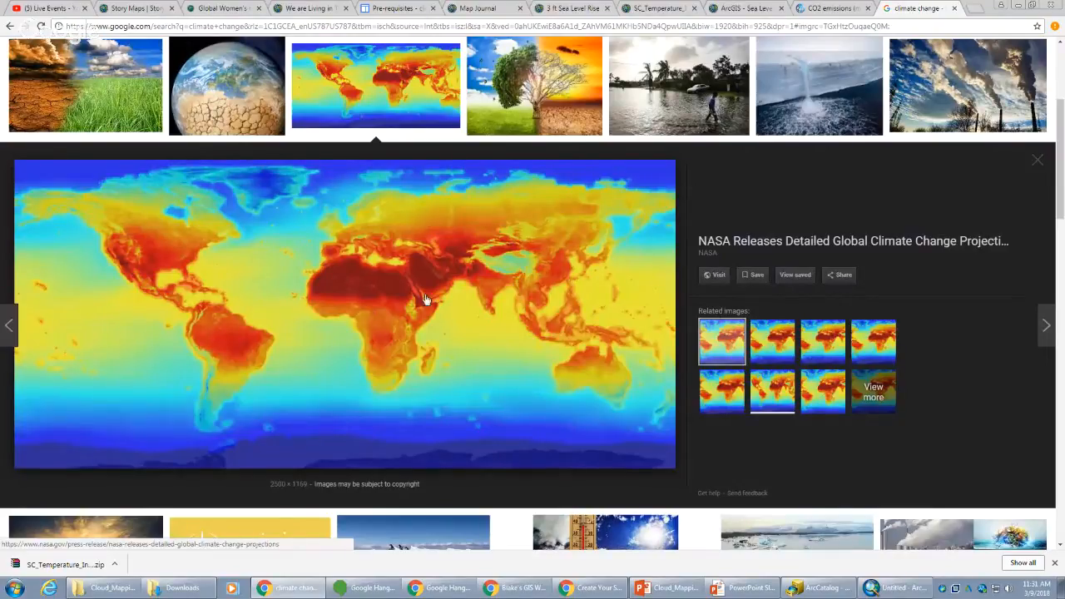
right_click(438, 238)
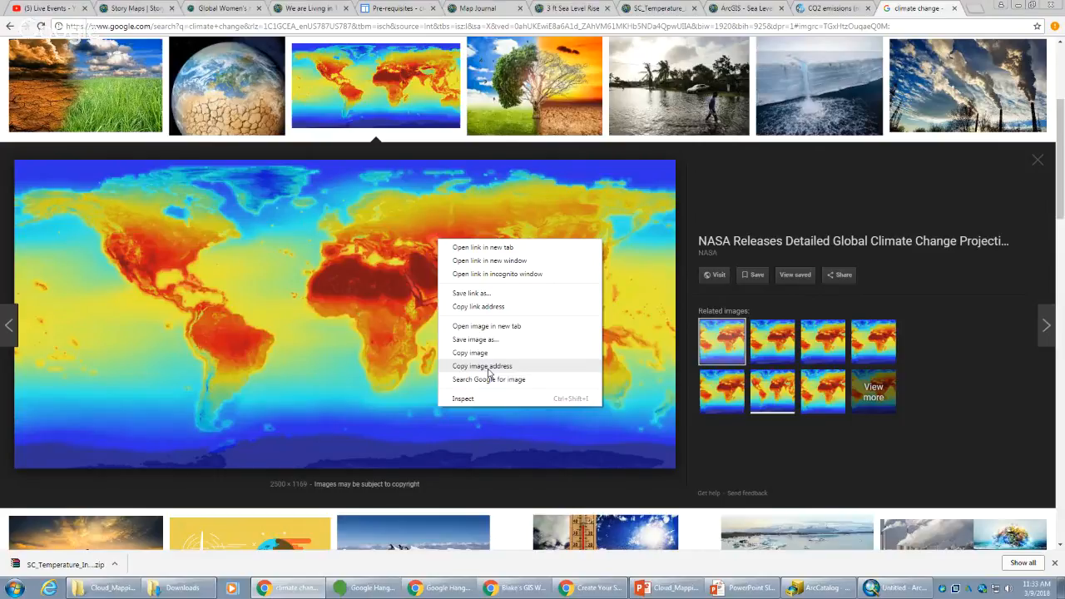
click(487, 367)
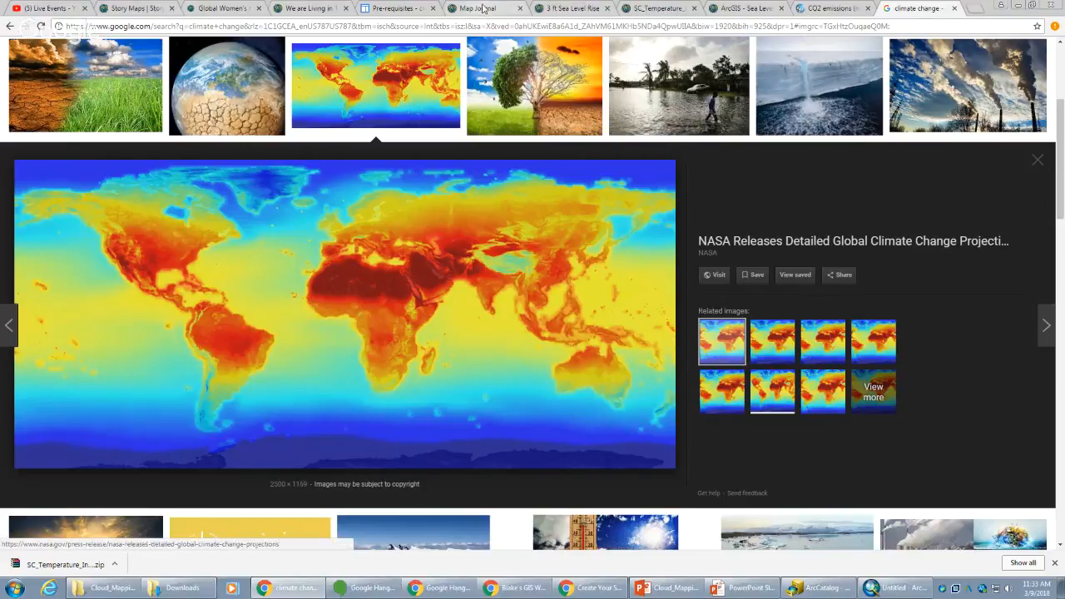
drag(481, 10, 841, 8)
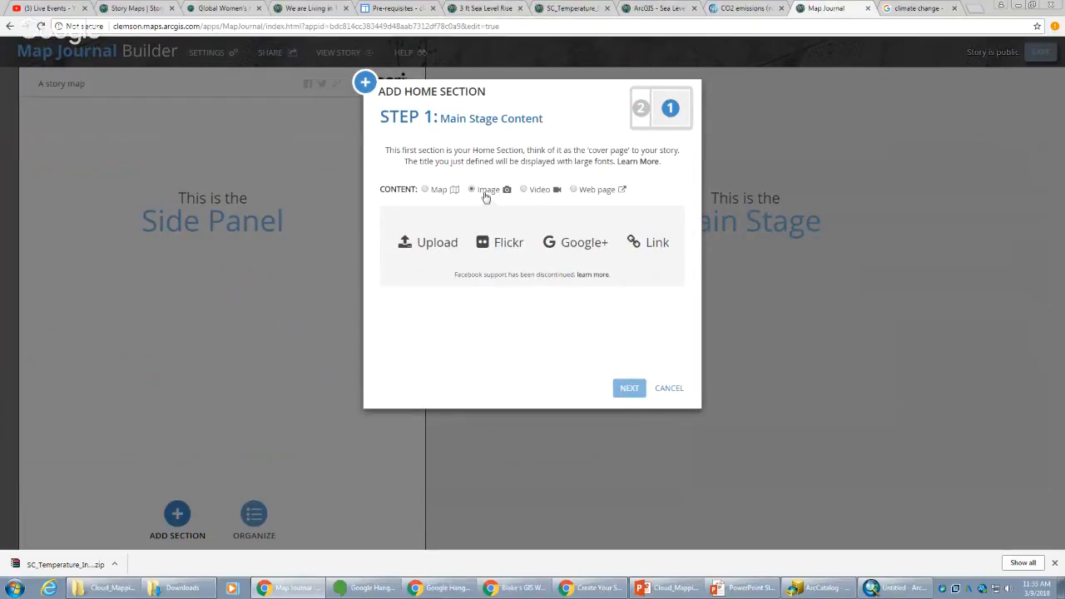
- Paste the NASA map's address as the main stage image link and try the side panel step
click(640, 243)
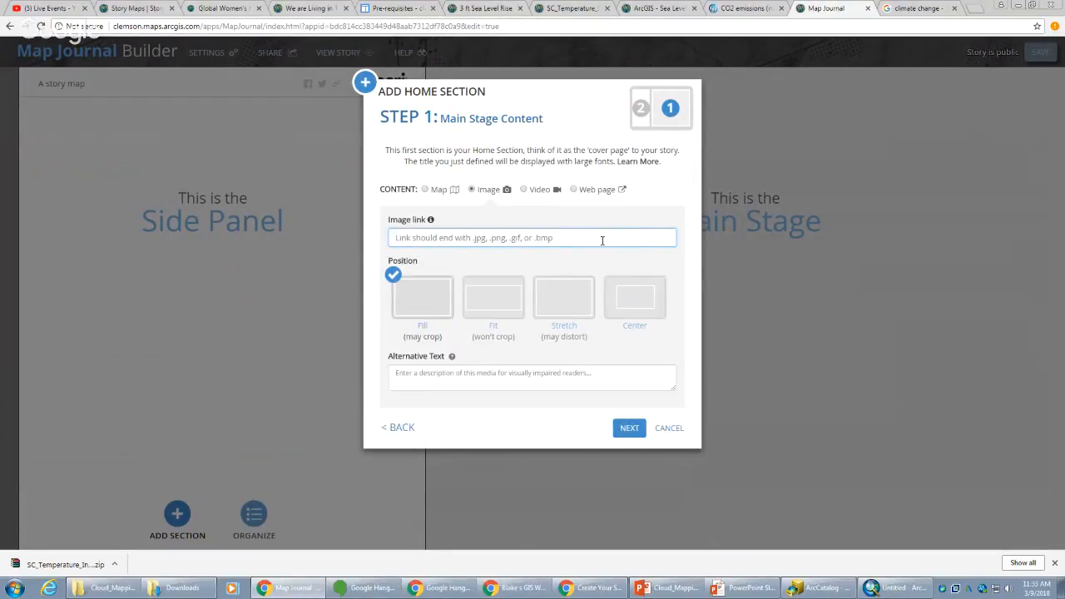
key(ctrl+v)
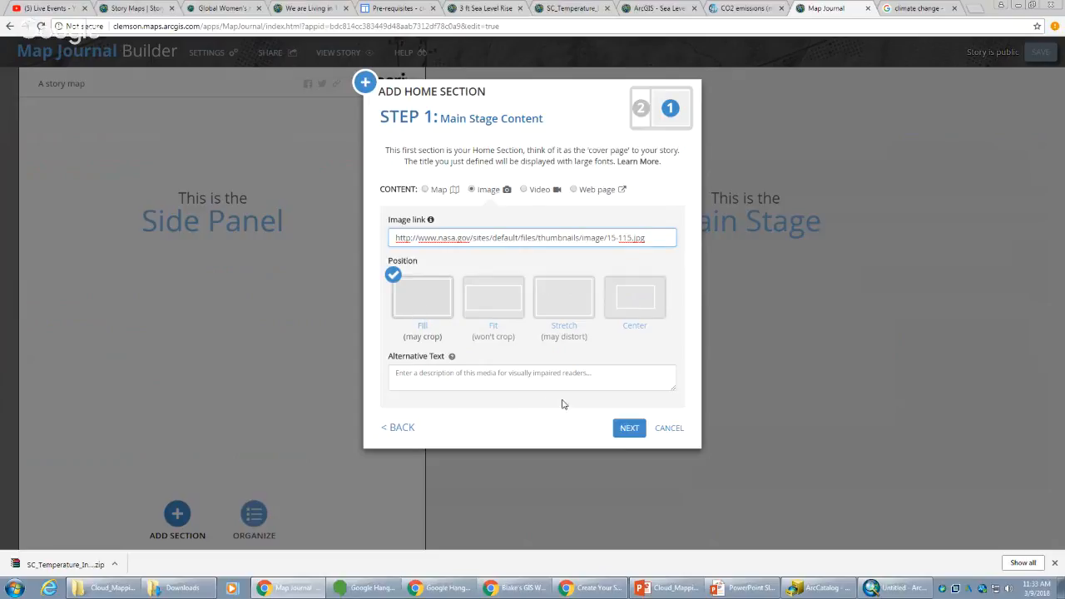
click(623, 431)
click(638, 429)
click(639, 322)
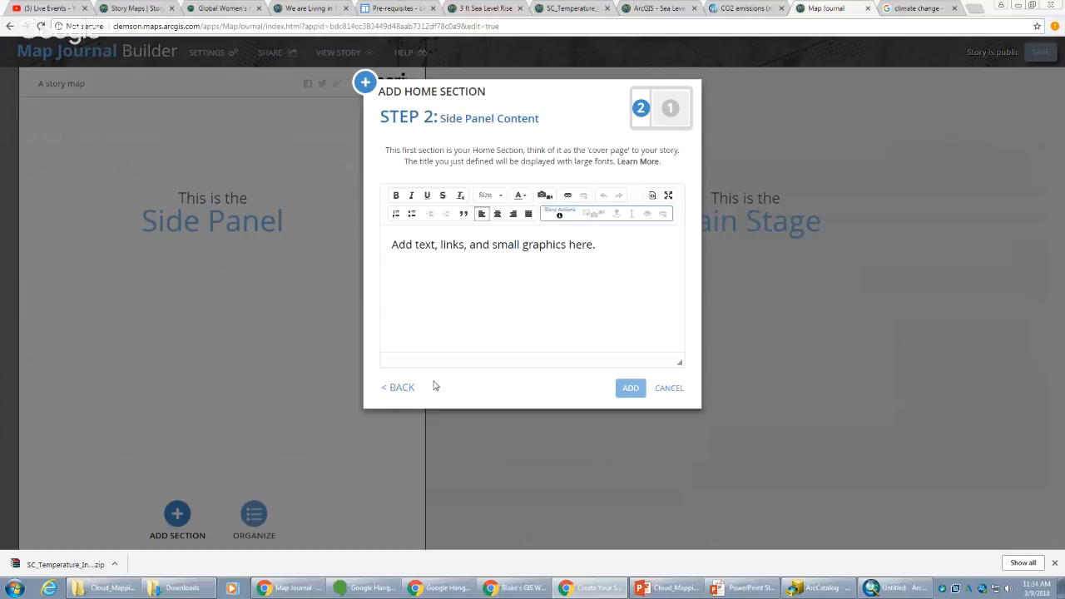
click(403, 388)
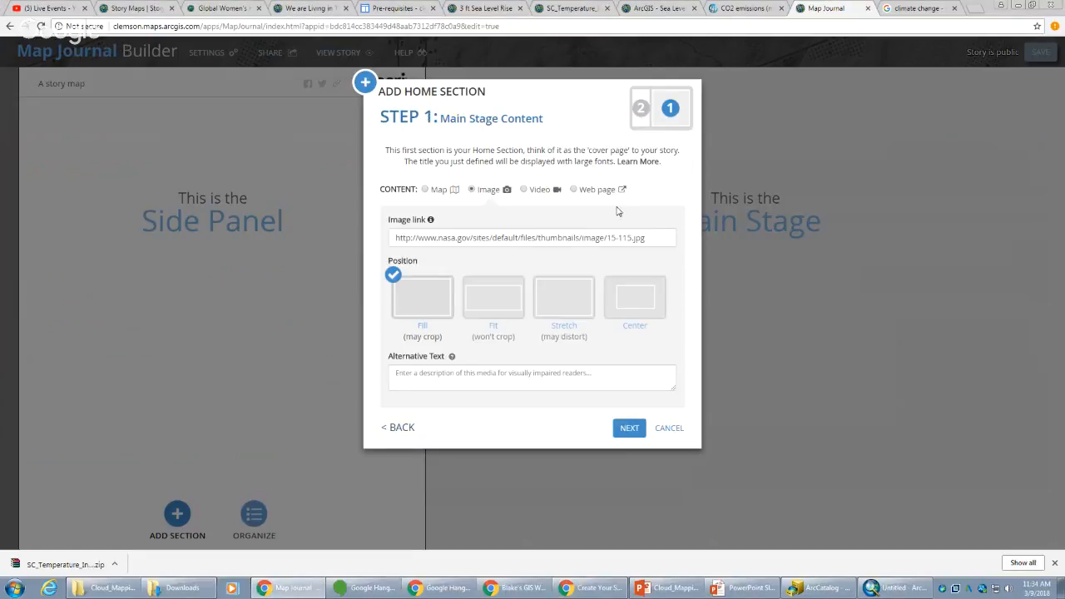
- Re-paste the NASA map address as the main stage web link and advance to Side Panel Content
click(915, 8)
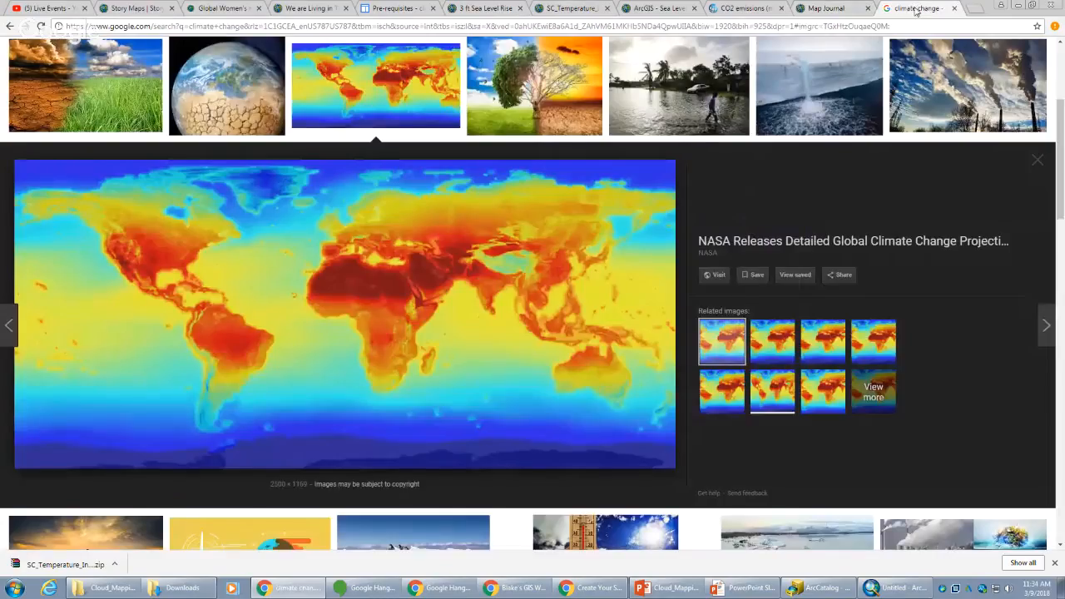
right_click(503, 234)
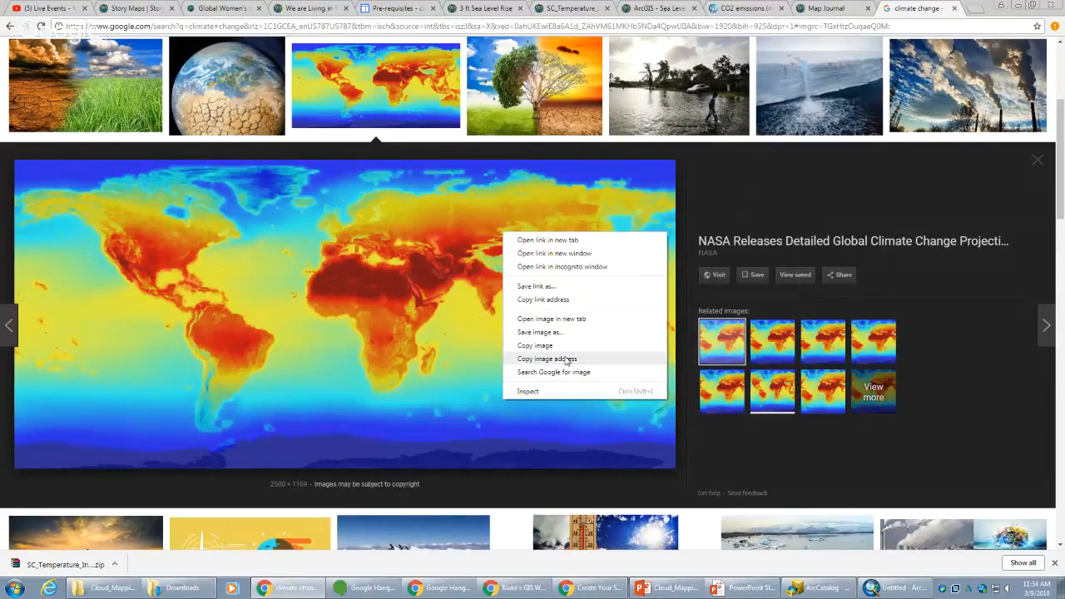
click(819, 5)
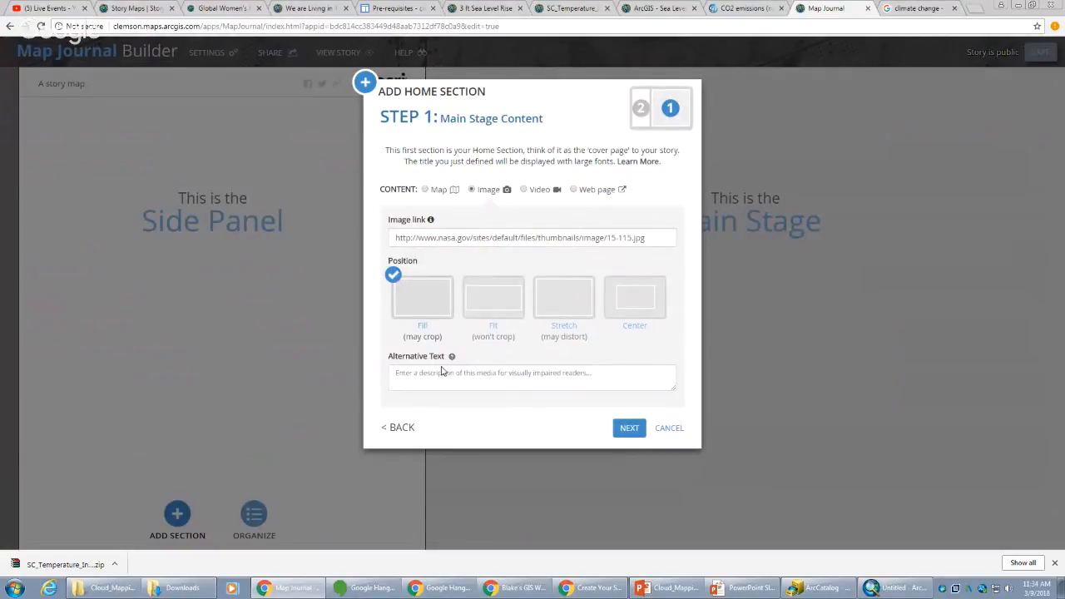
click(399, 427)
click(654, 242)
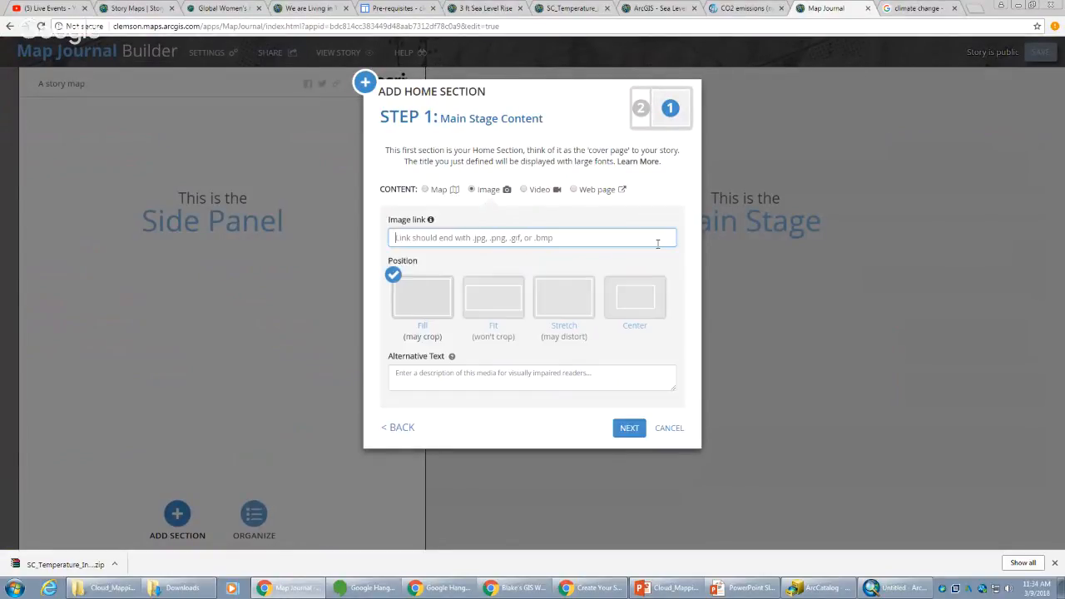
key(ctrl+v)
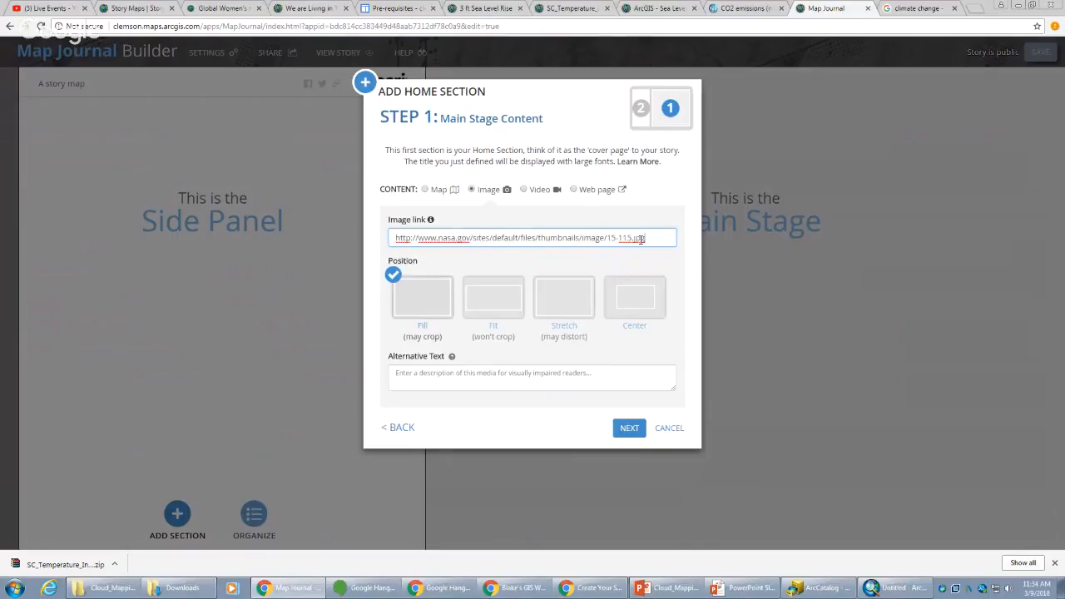
click(628, 429)
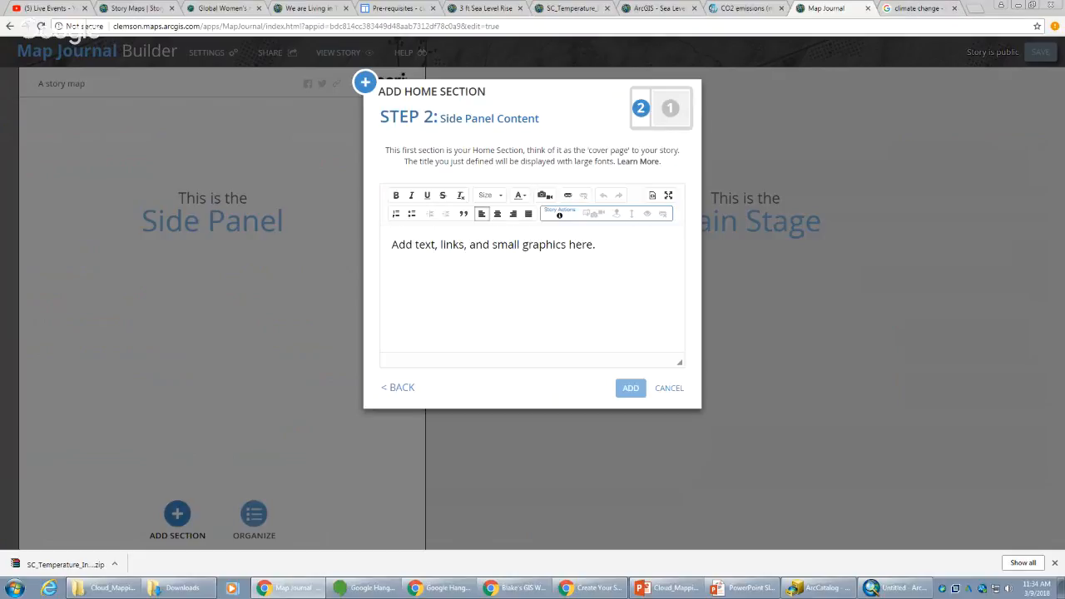
- Search 'climate nasa evidence', open NASA's evidence page, and select its opening climate-history paragraph
click(975, 8)
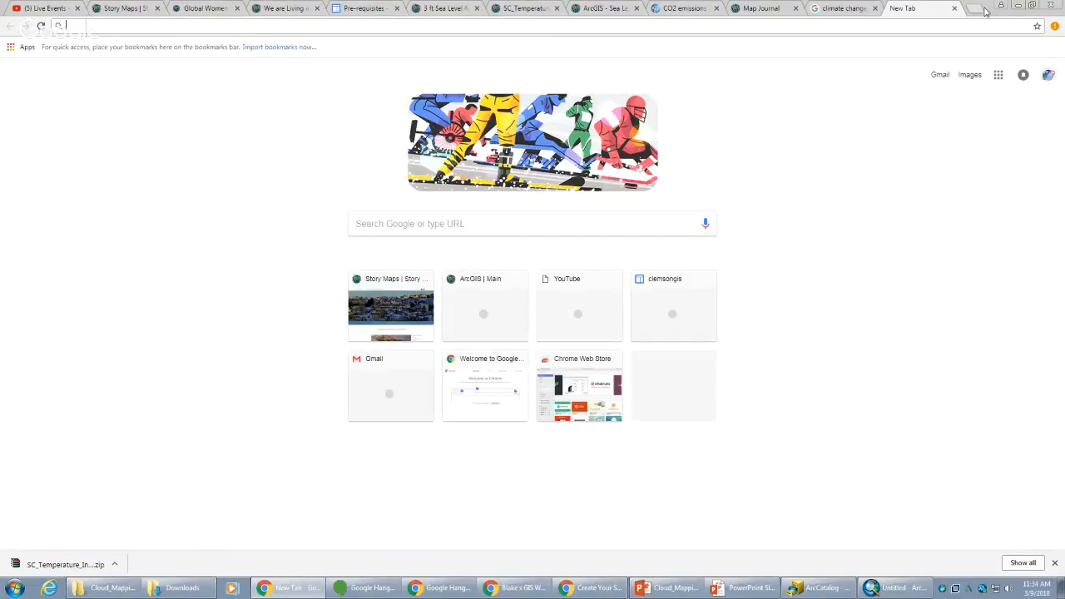
text(climate )
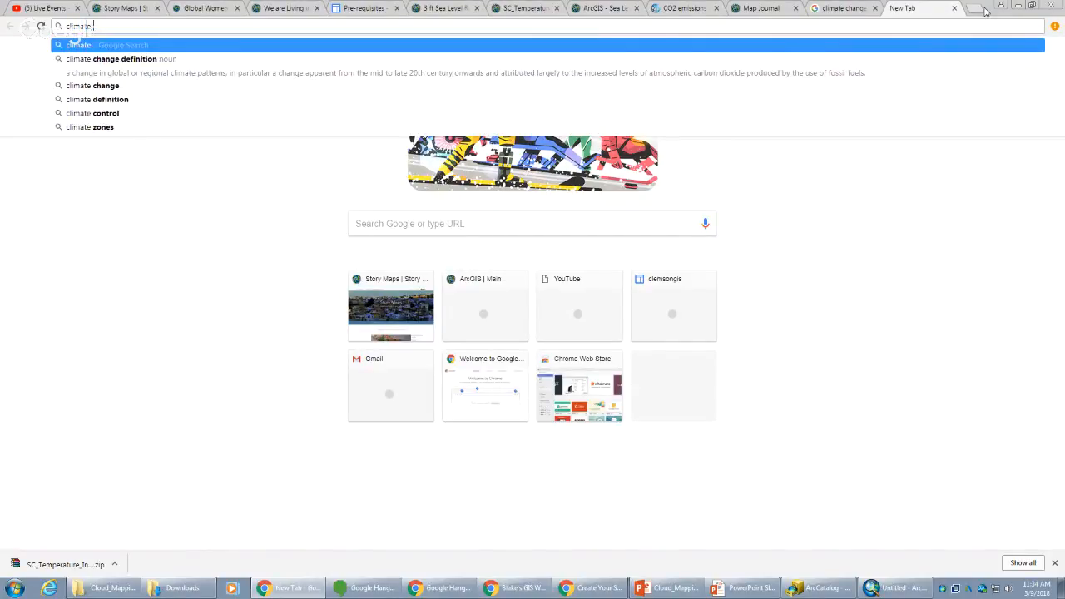
text(nasa evidence)
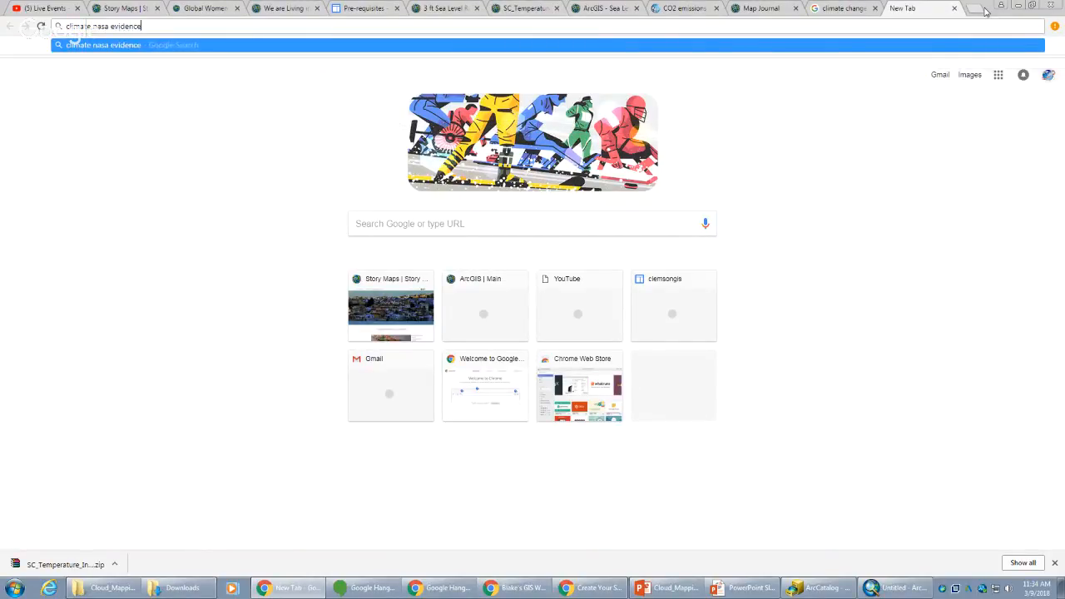
key(Return)
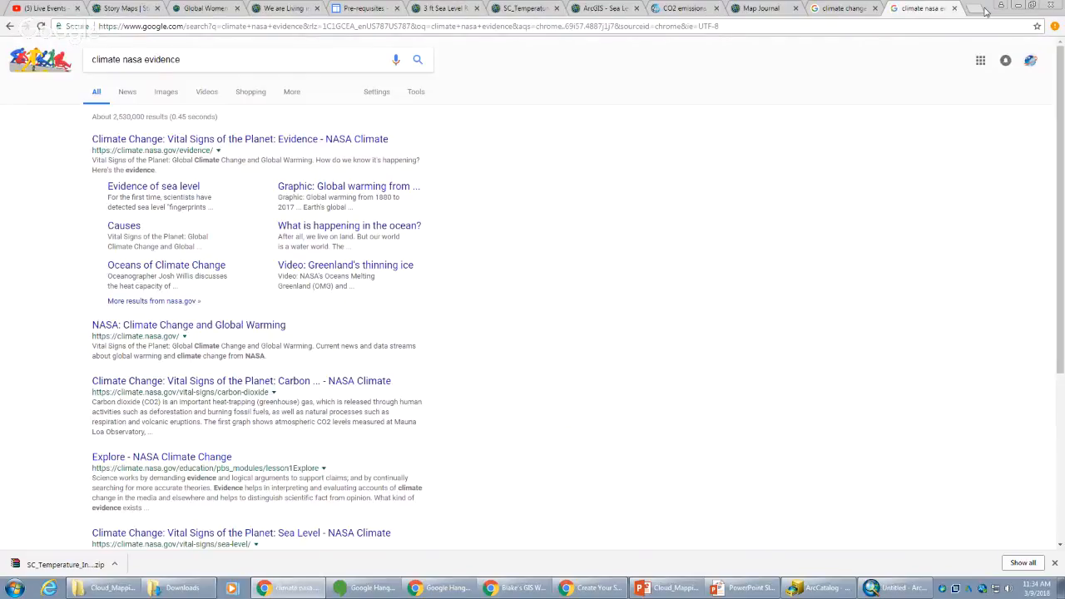
click(309, 140)
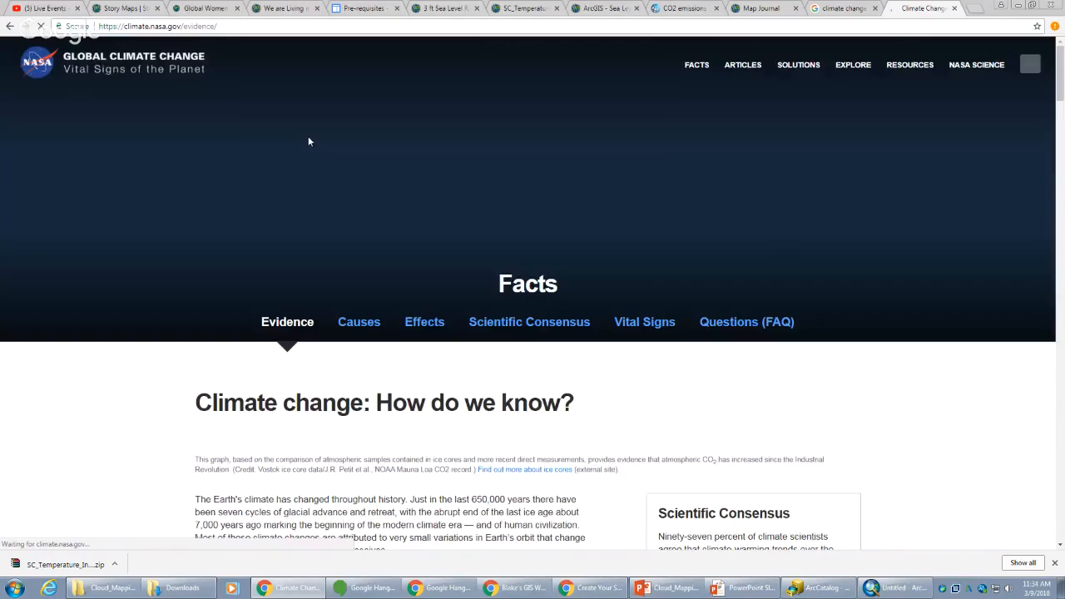
scroll(384, 241, down, 5)
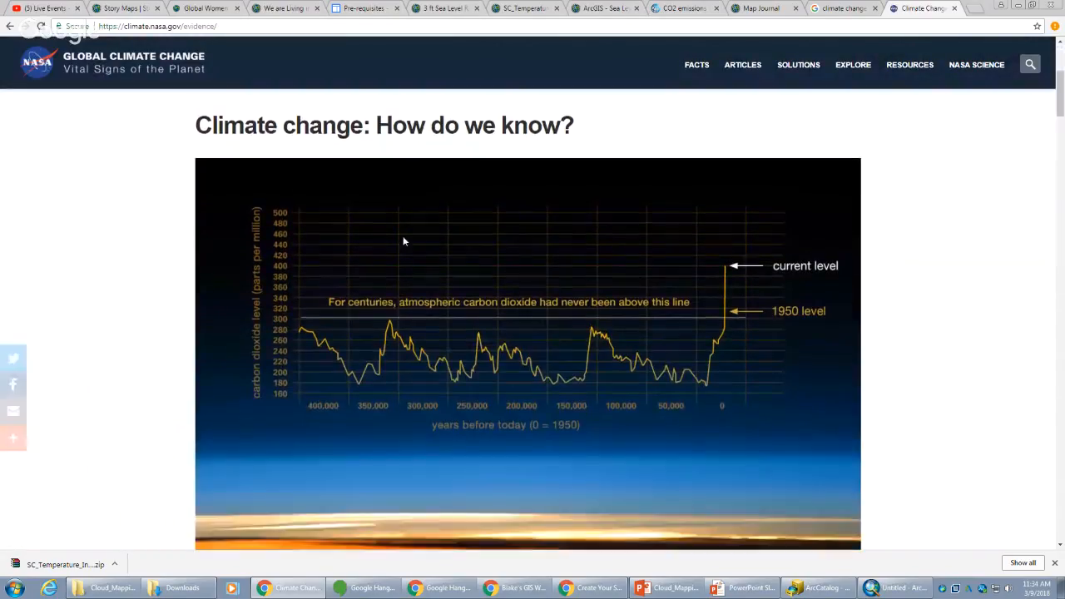
scroll(407, 236, down, 1)
scroll(407, 236, down, 1)
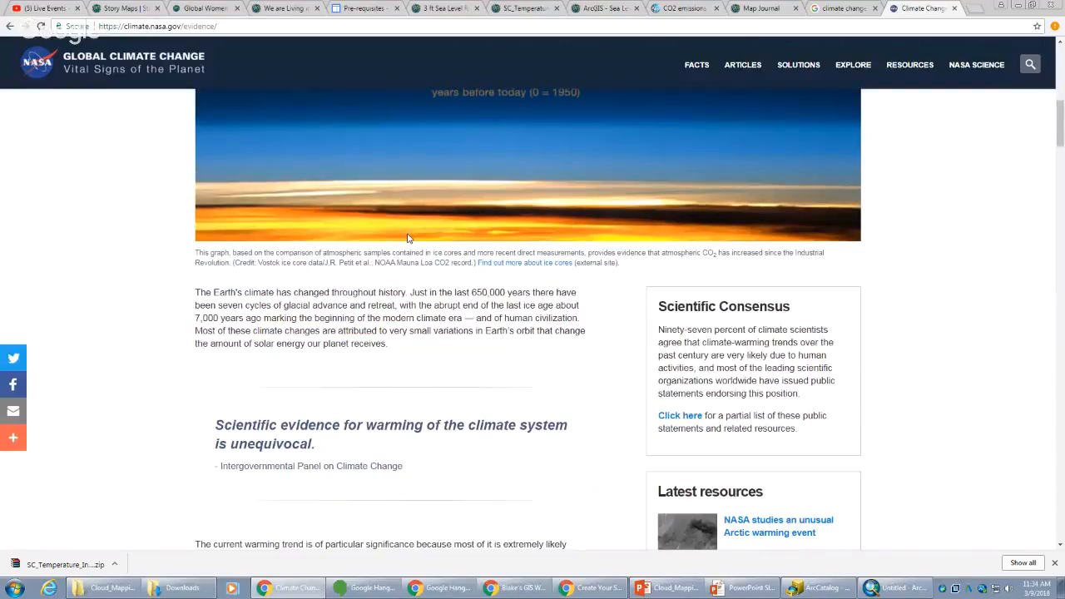
drag(197, 292, 403, 347)
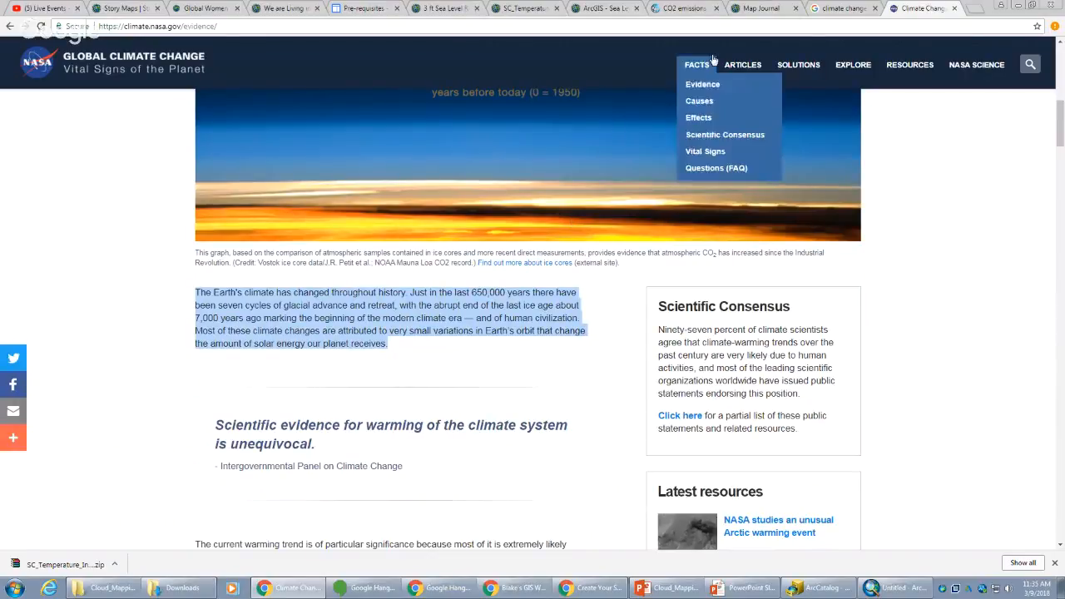
click(761, 10)
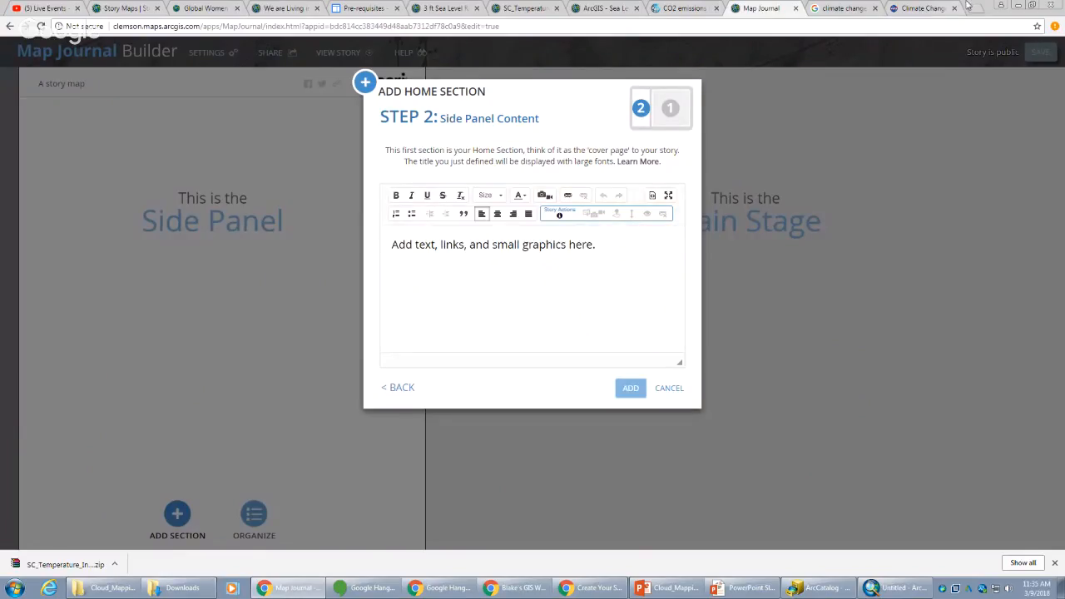
- Paste the NASA paragraph into the side panel, add 'Source: NASA' below and a blank line above
click(934, 10)
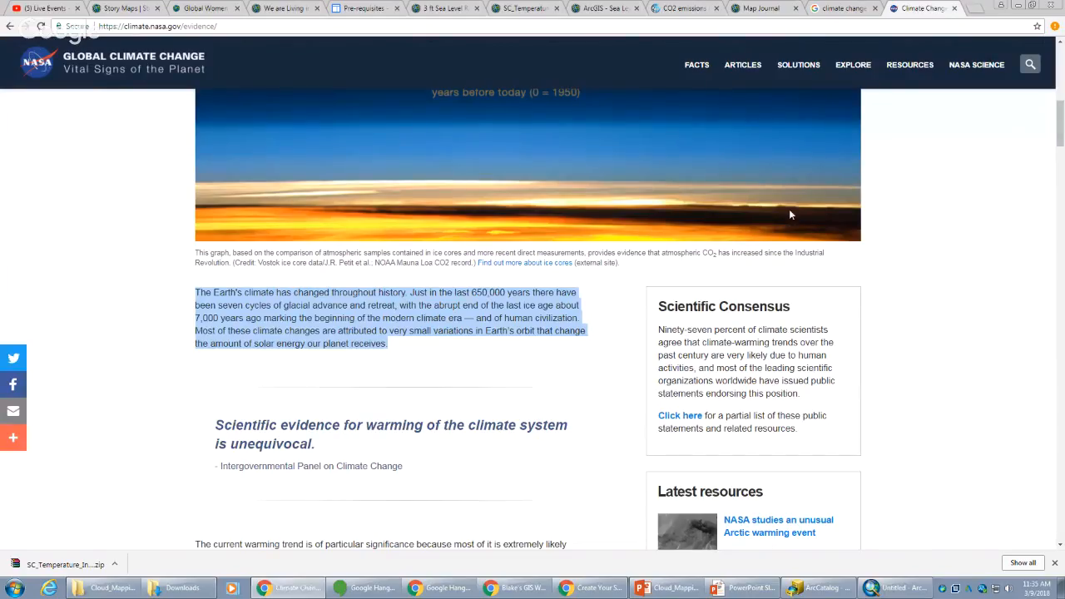
click(761, 9)
click(609, 246)
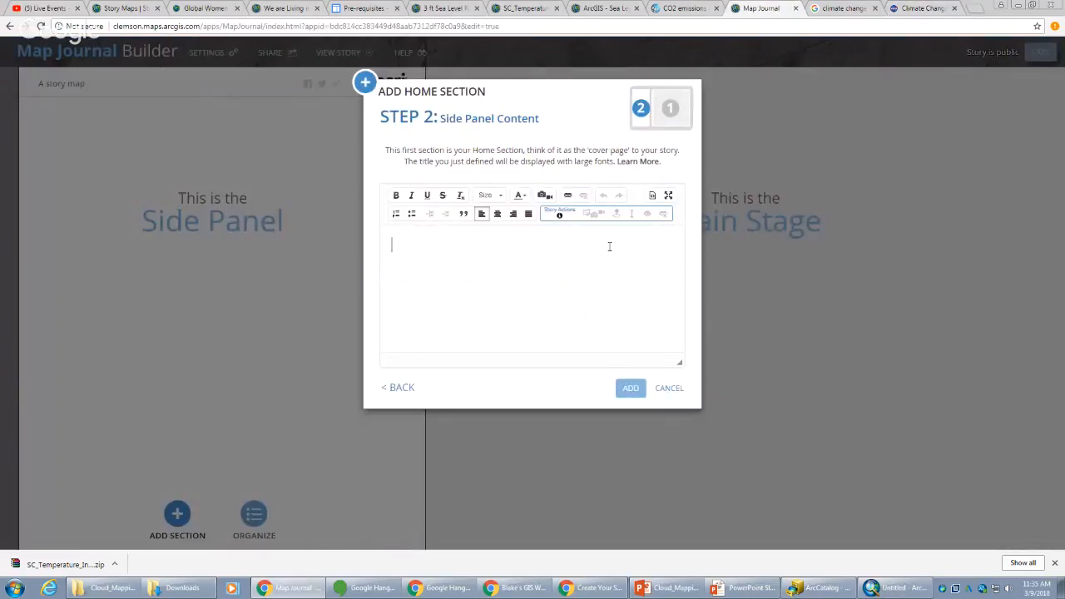
key(ctrl+v)
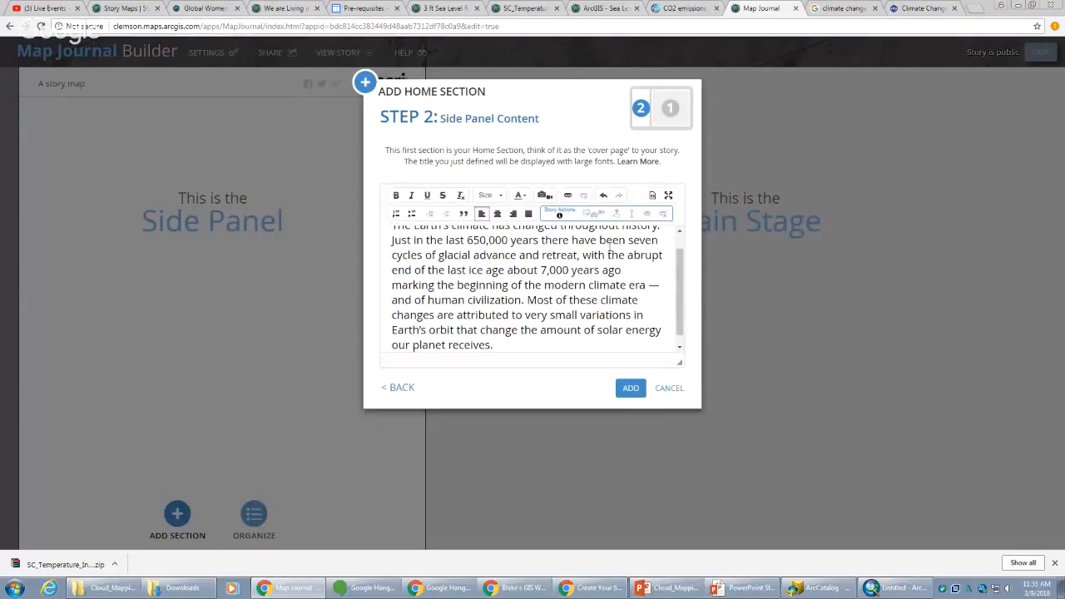
key(Return)
key(Return)
text(Sou)
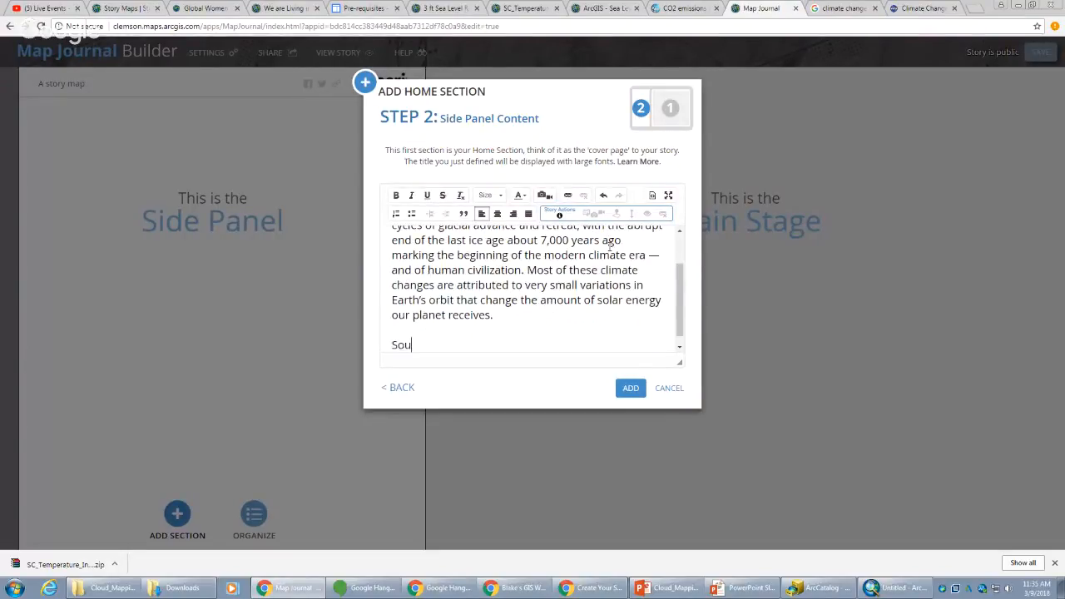
text(rce: NASA)
scroll(504, 325, up, 2)
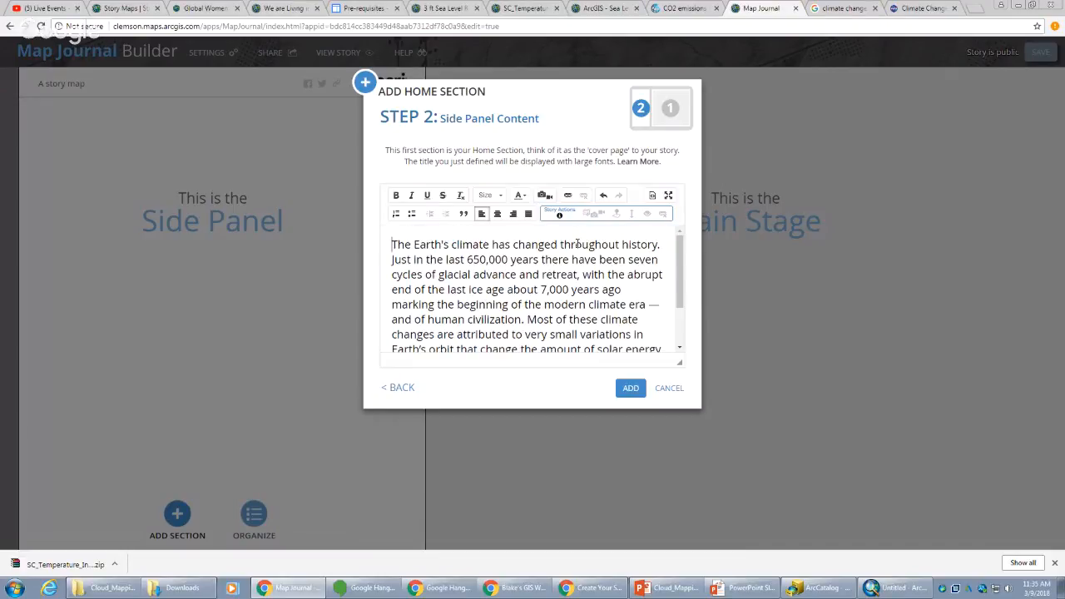
key(Return)
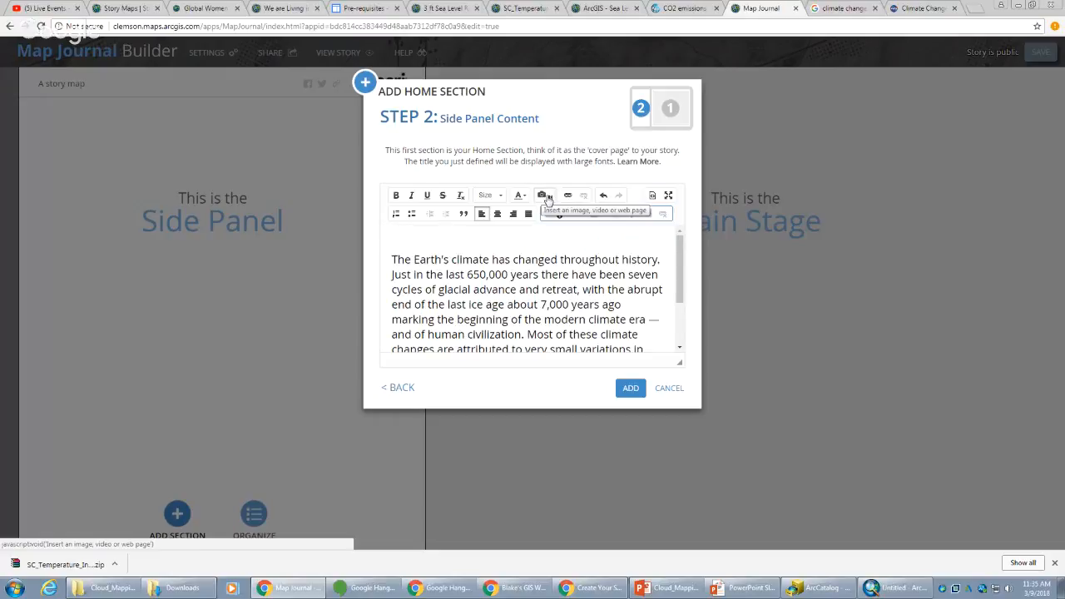
- Start an image insert in the side panel and copy the address of NASA's CO2 graph
click(548, 201)
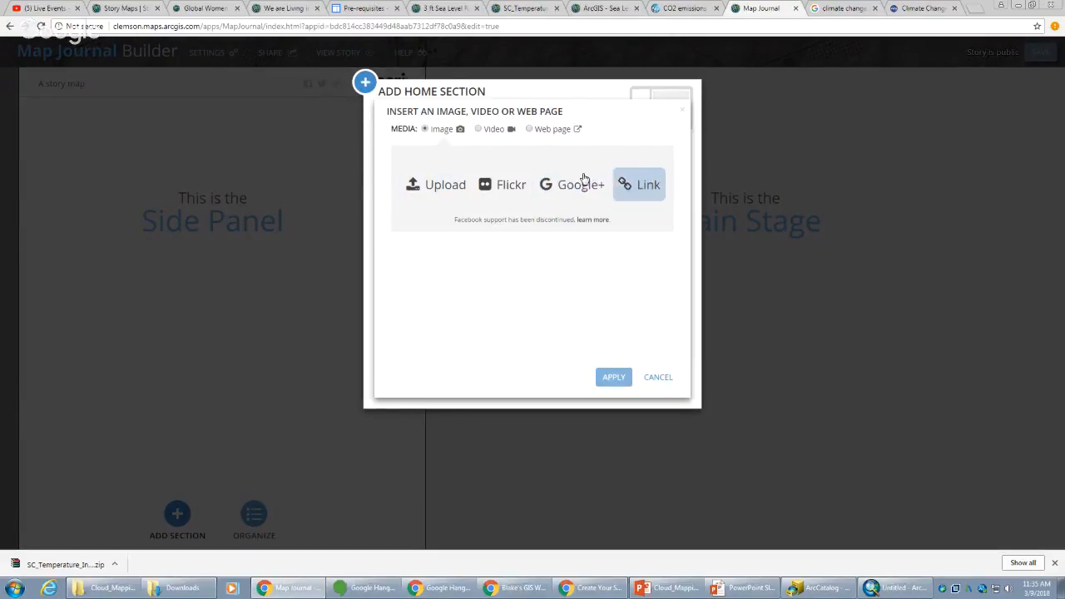
click(909, 10)
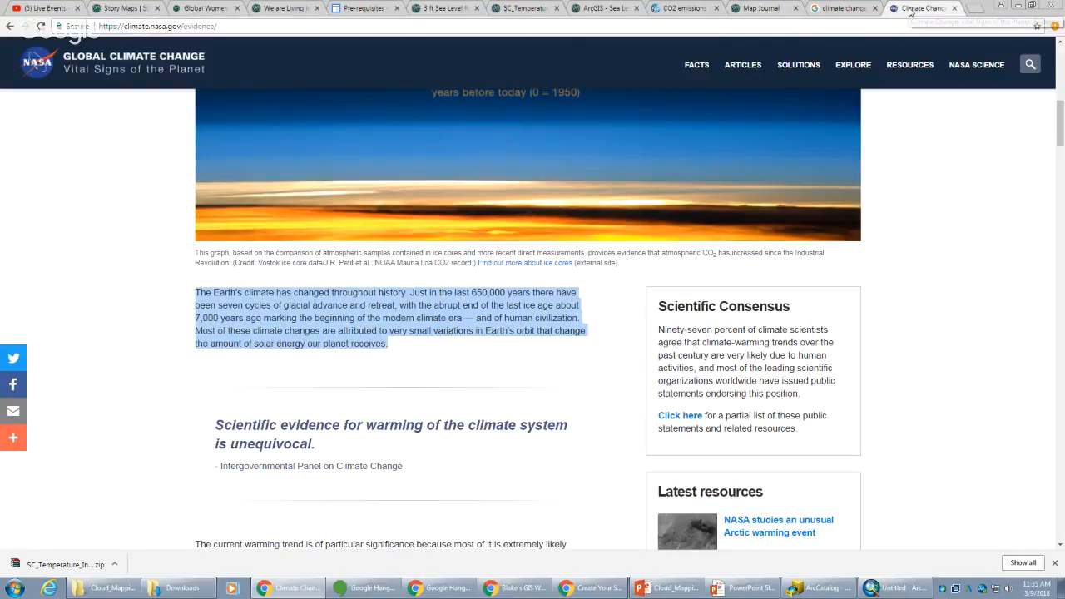
scroll(564, 190, up, 3)
right_click(580, 216)
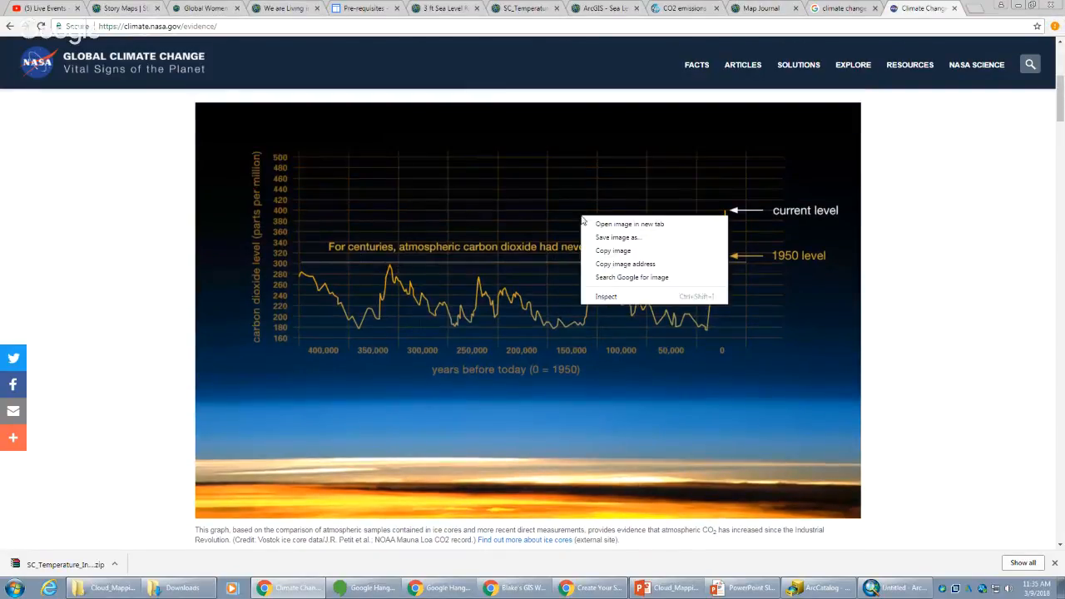
click(622, 264)
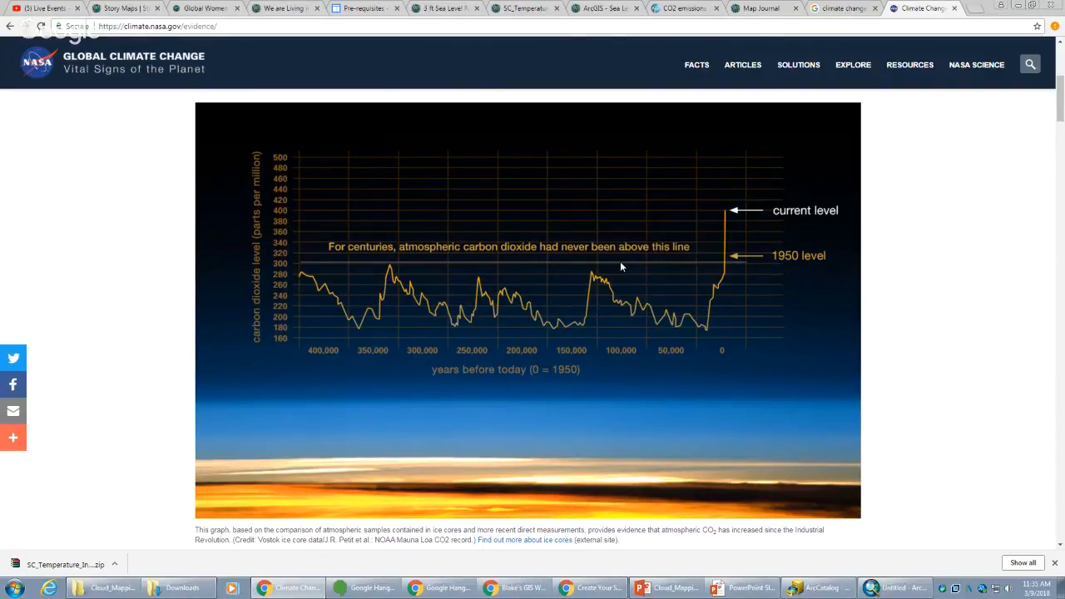
click(762, 12)
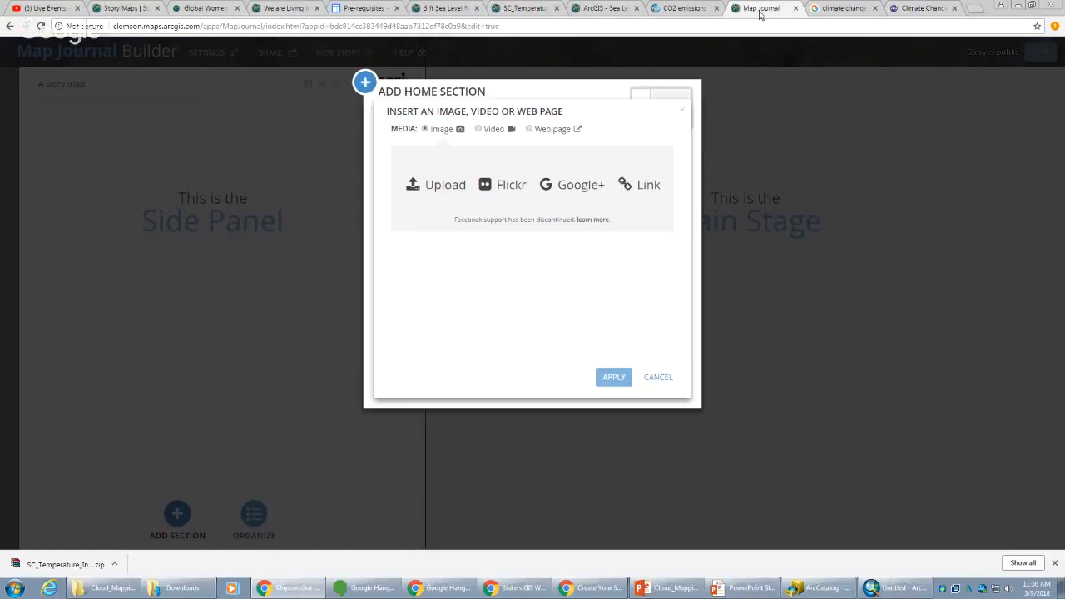
- Insert the CO2 graph into the side panel from its pasted image link and add the home section
click(656, 185)
right_click(630, 180)
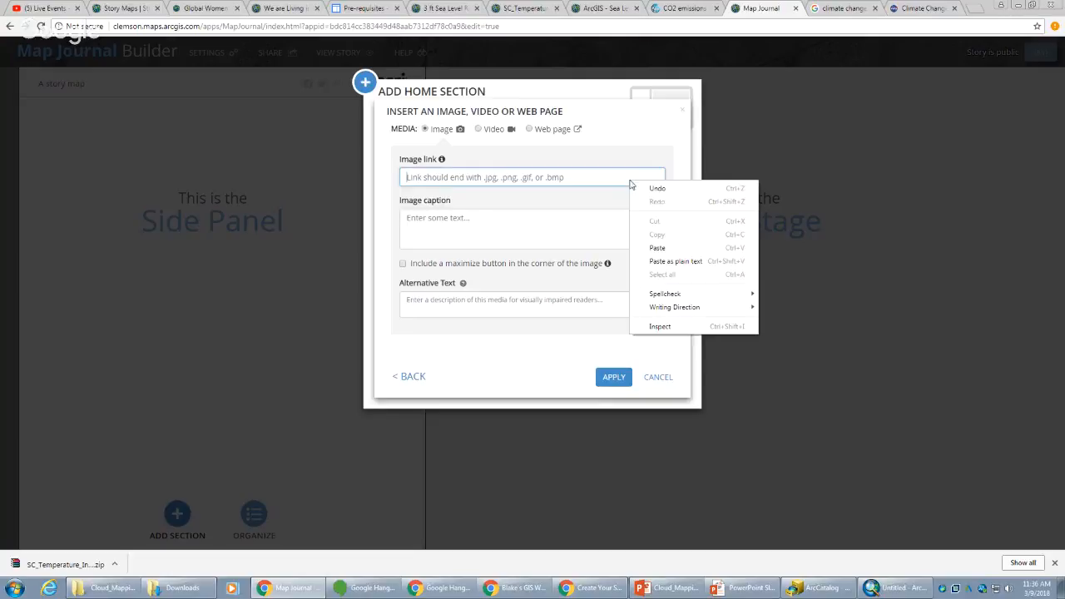
click(676, 248)
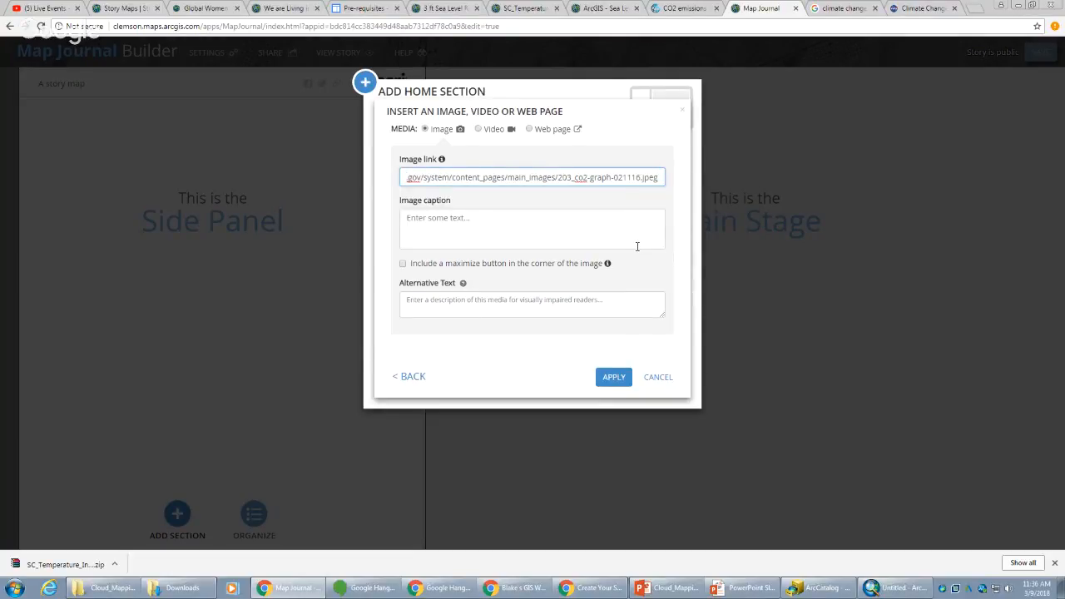
click(626, 382)
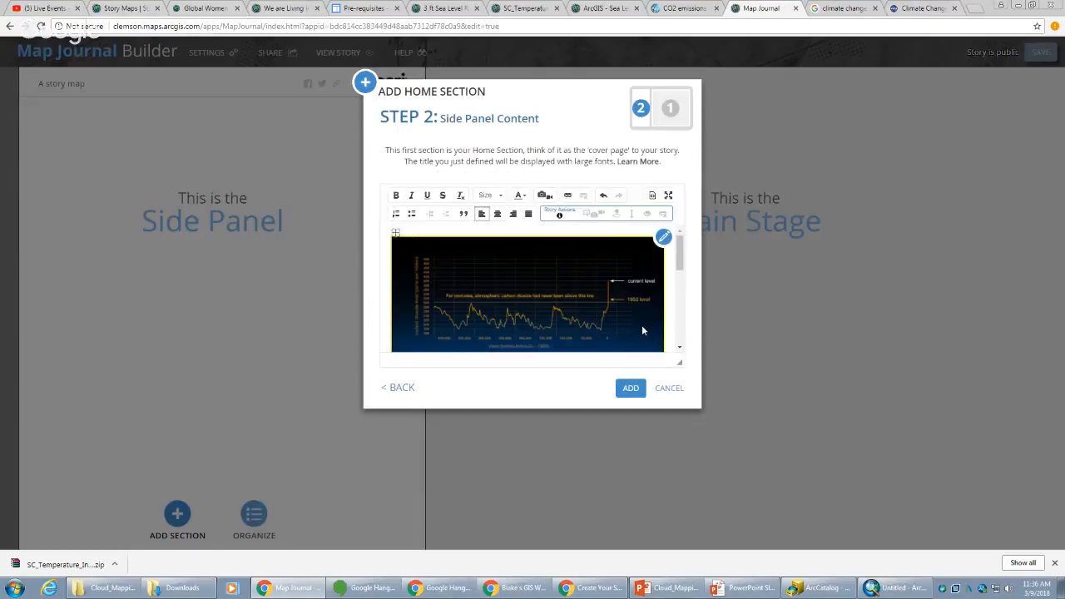
drag(680, 253, 675, 310)
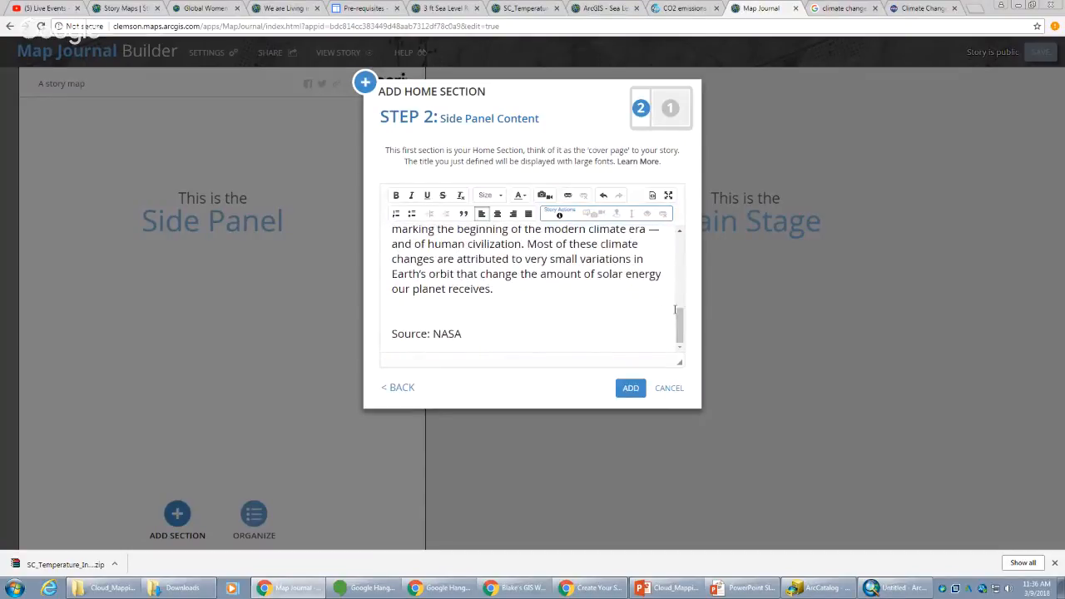
click(632, 389)
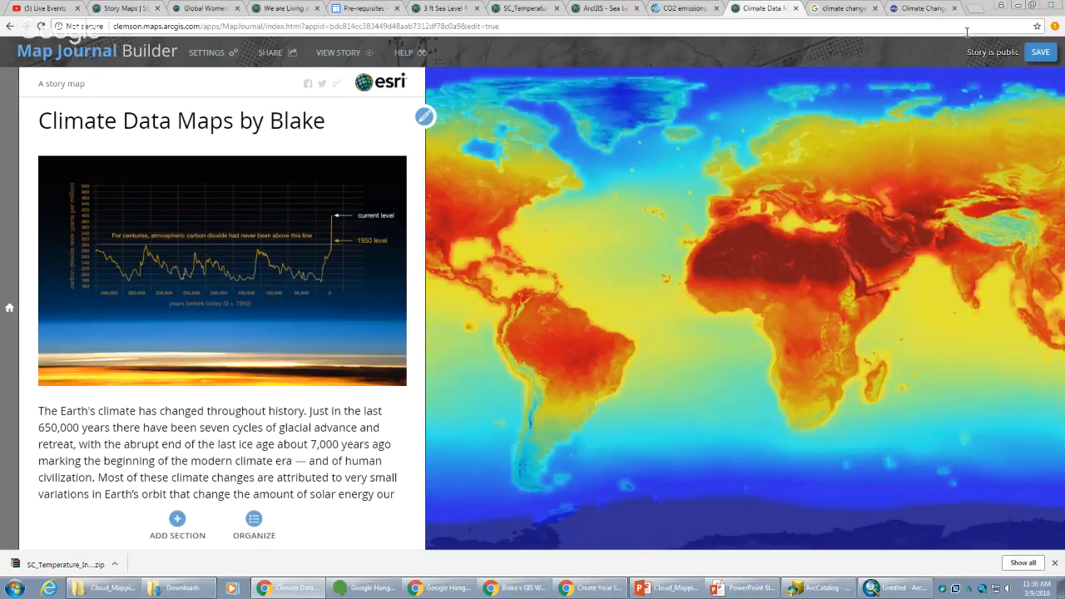
- Save the story and start adding a new section
click(1039, 57)
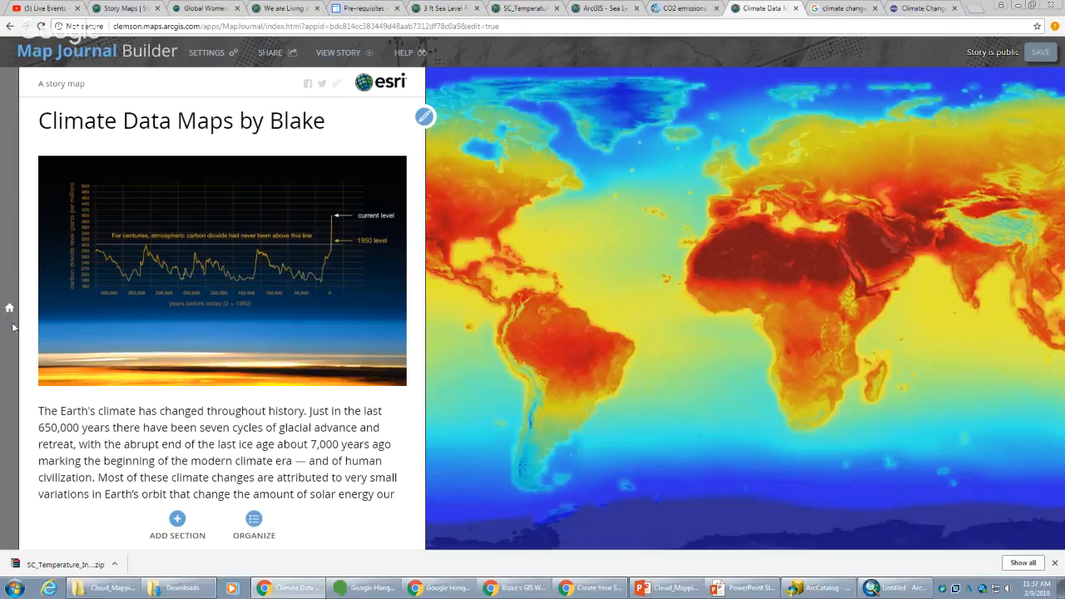
click(180, 519)
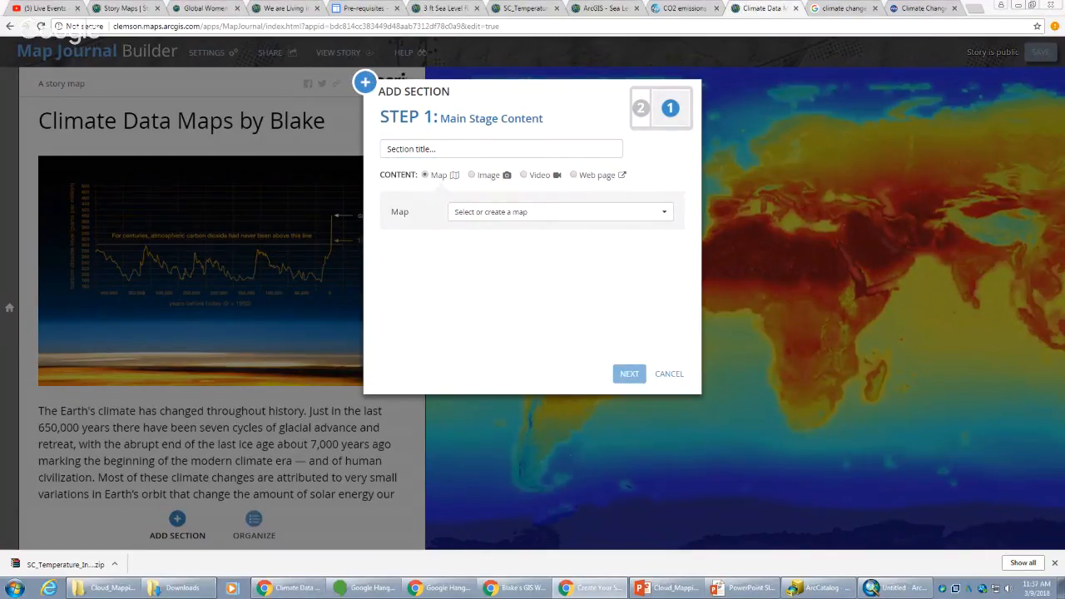
- Choose the 'CO2 emissions in 2013 by BAL' map for the new section's main stage
click(488, 215)
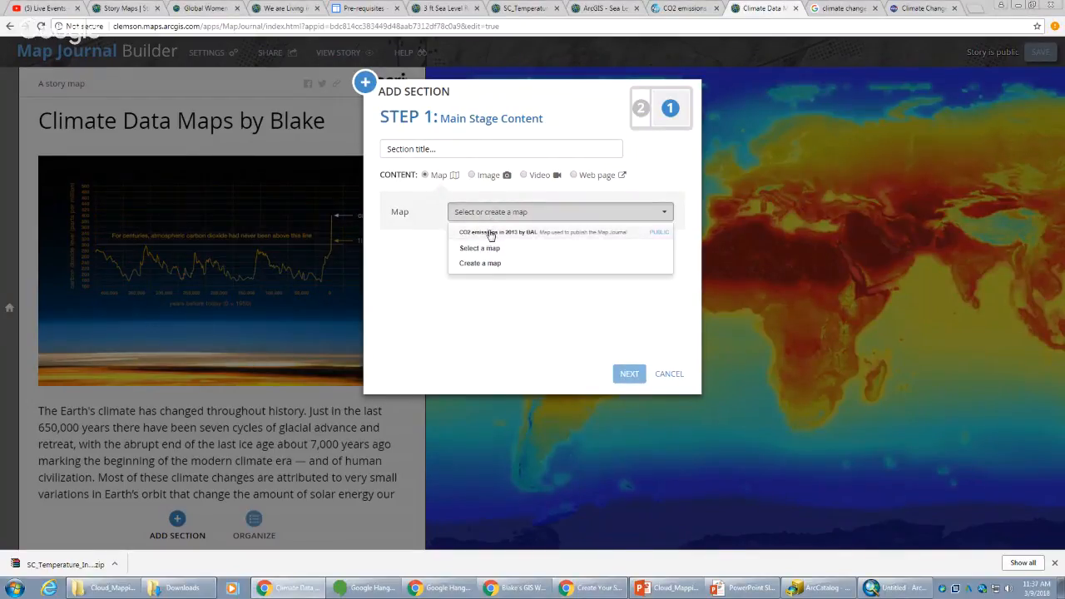
click(489, 213)
click(490, 213)
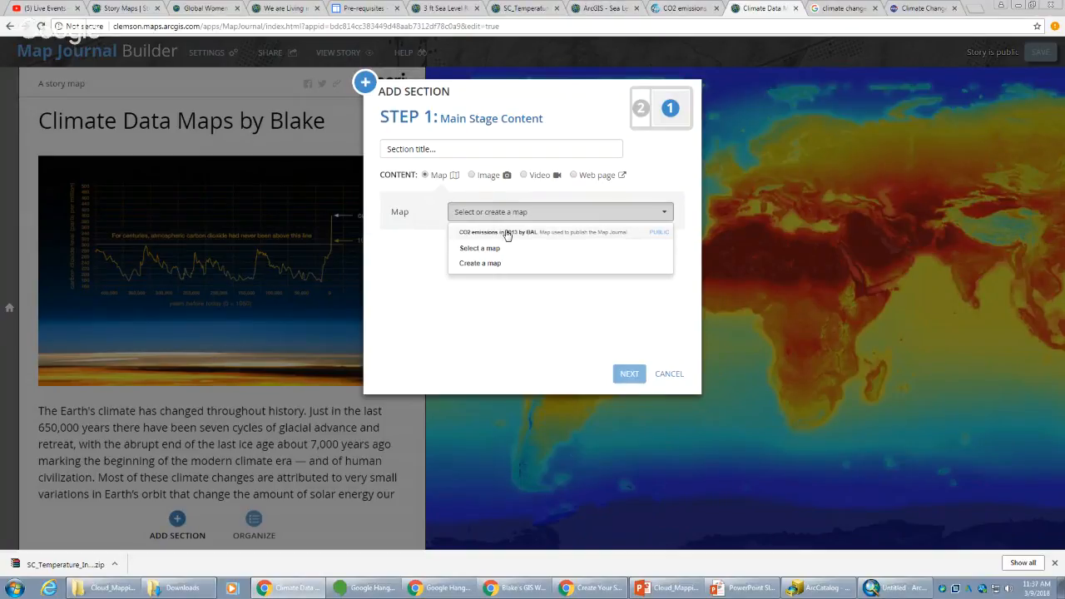
click(515, 212)
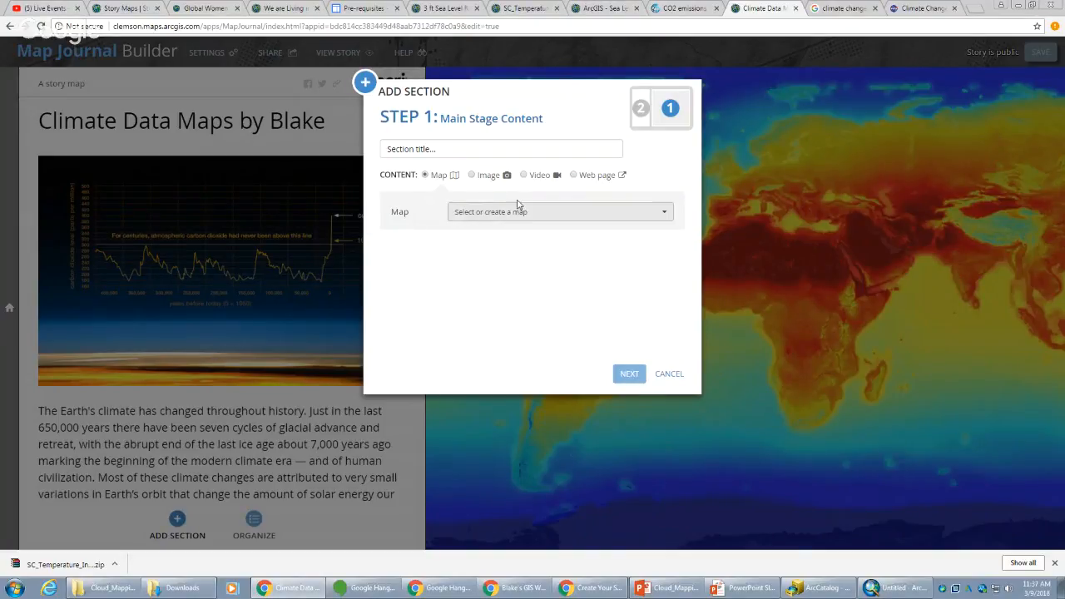
click(466, 216)
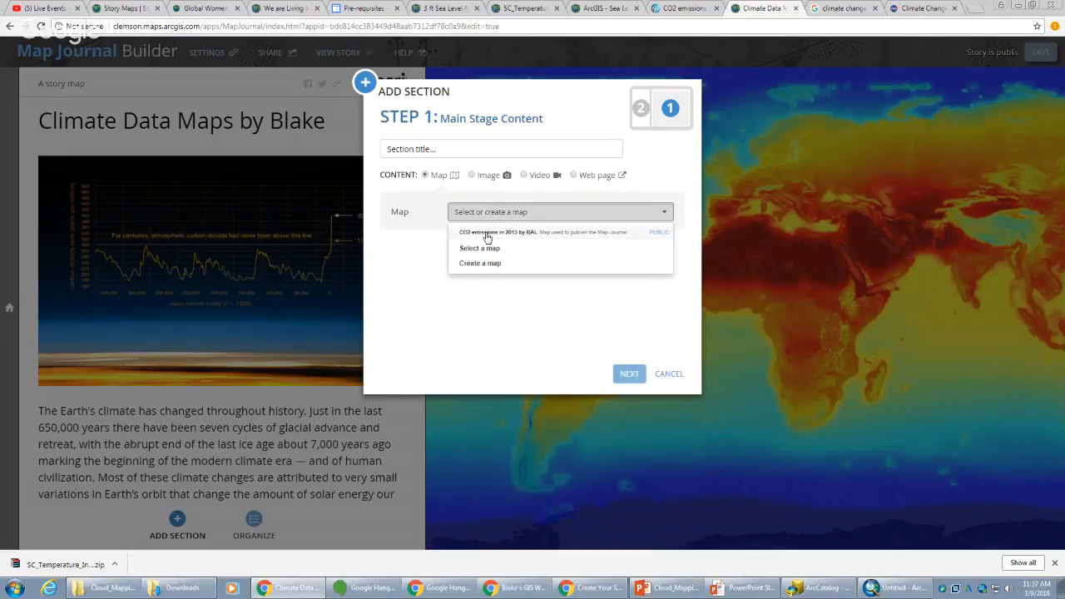
click(488, 234)
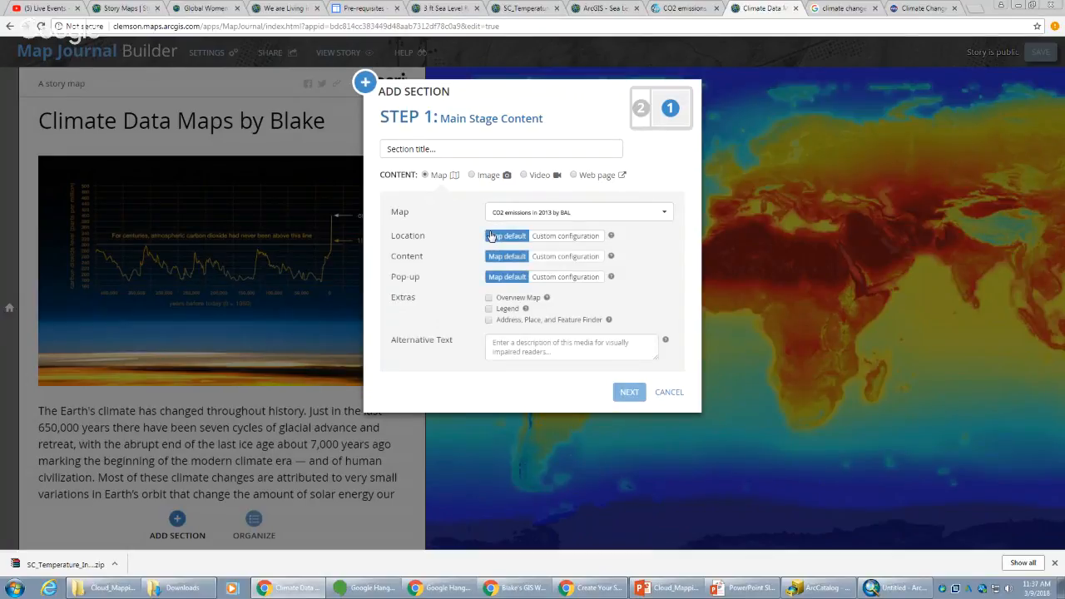
- Title the section 'CO2 Emissions per Country', enable the map legend, and continue
click(498, 150)
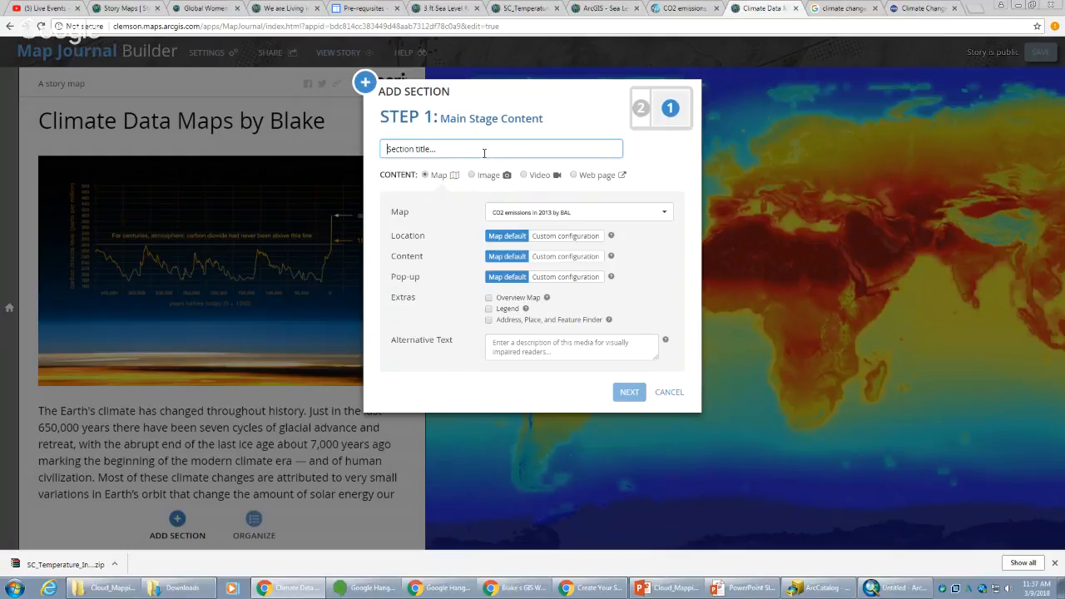
text(CO2 Emi)
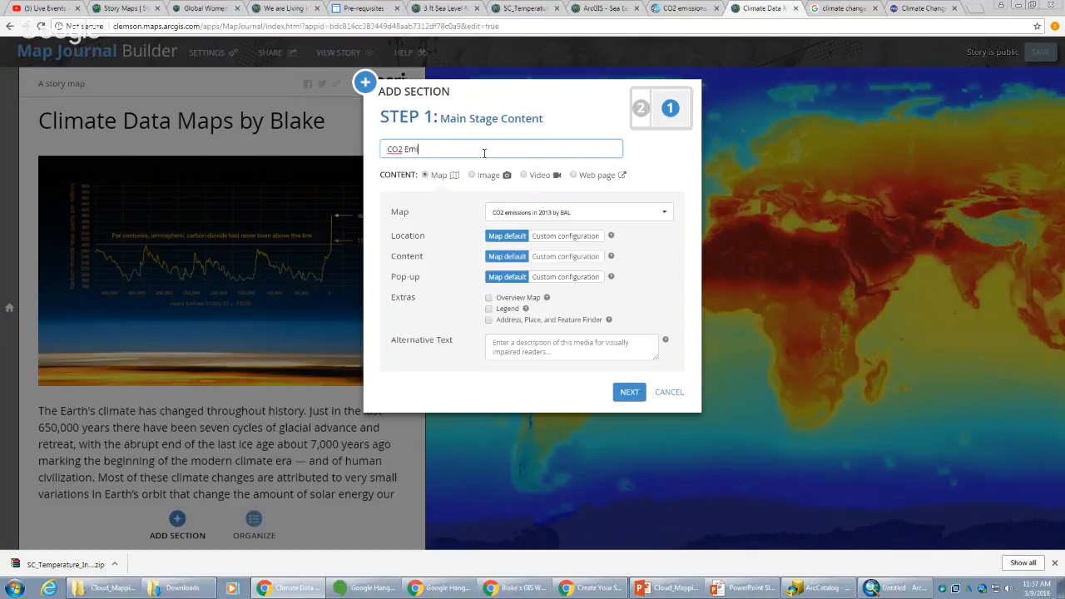
text(ssions per Country)
click(673, 261)
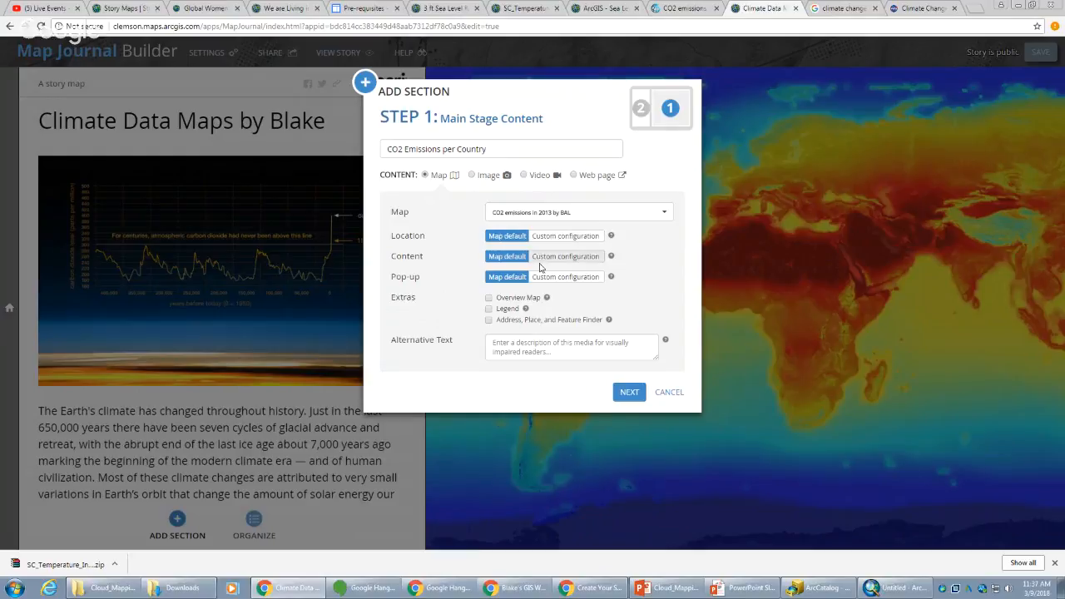
click(489, 309)
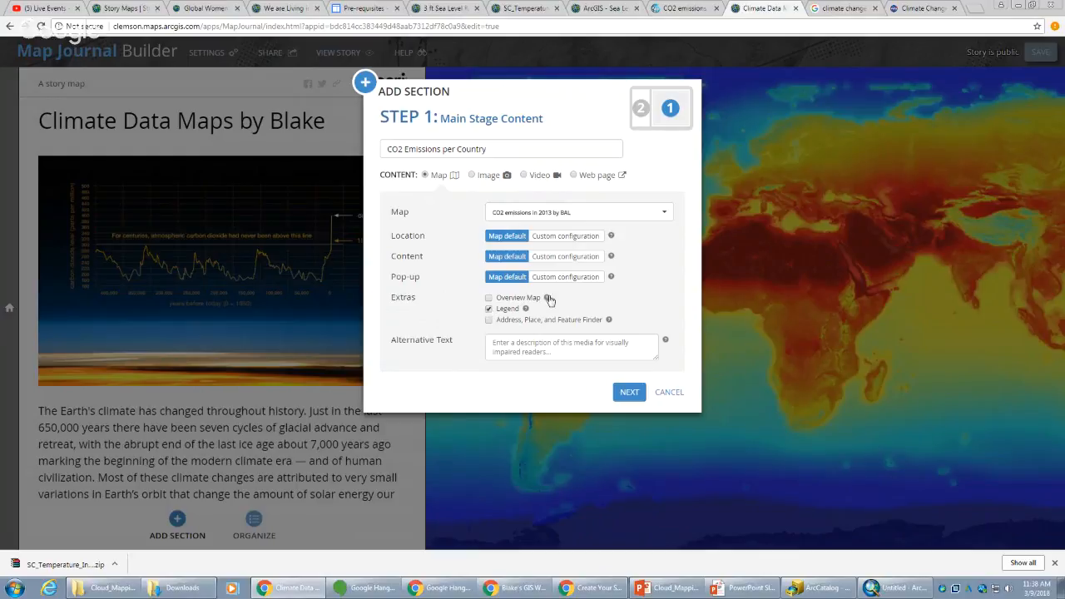
click(573, 348)
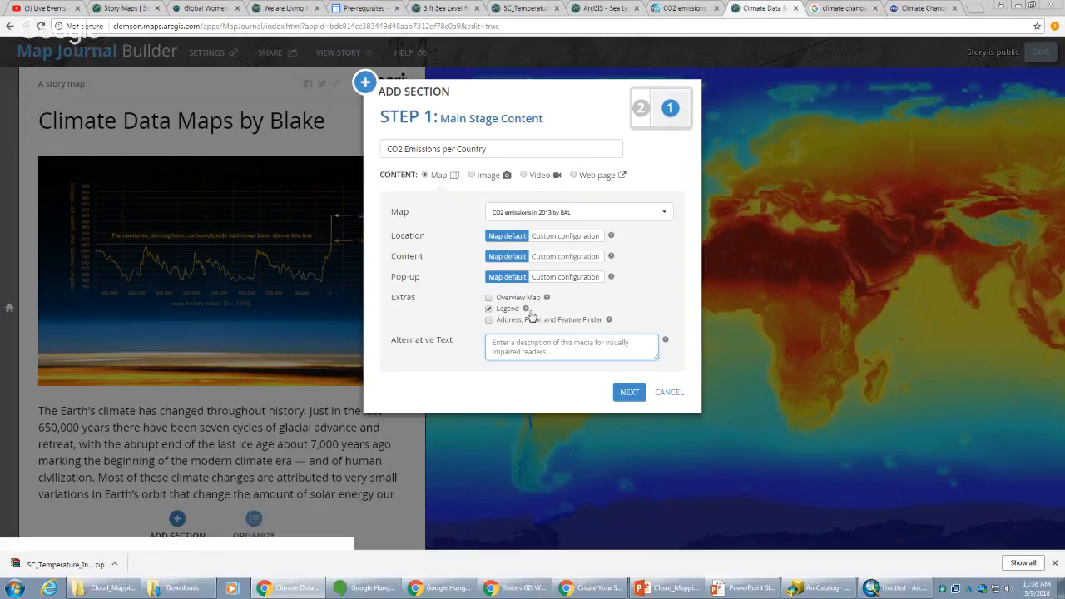
click(630, 393)
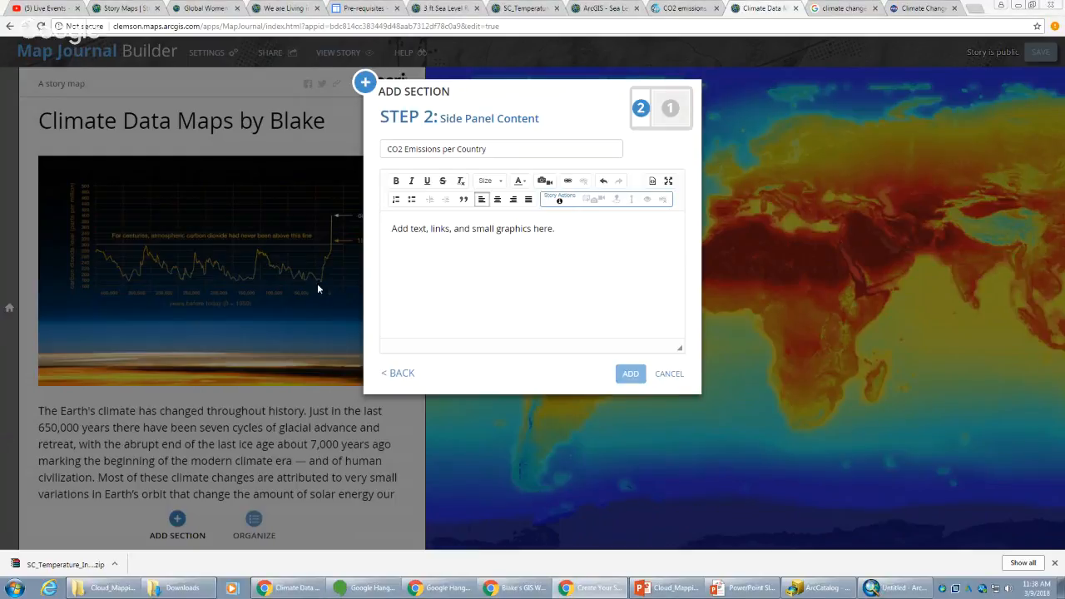
- After selecting the side panel editor, begin a 'nasa climate change qui' search in a new tab
click(468, 251)
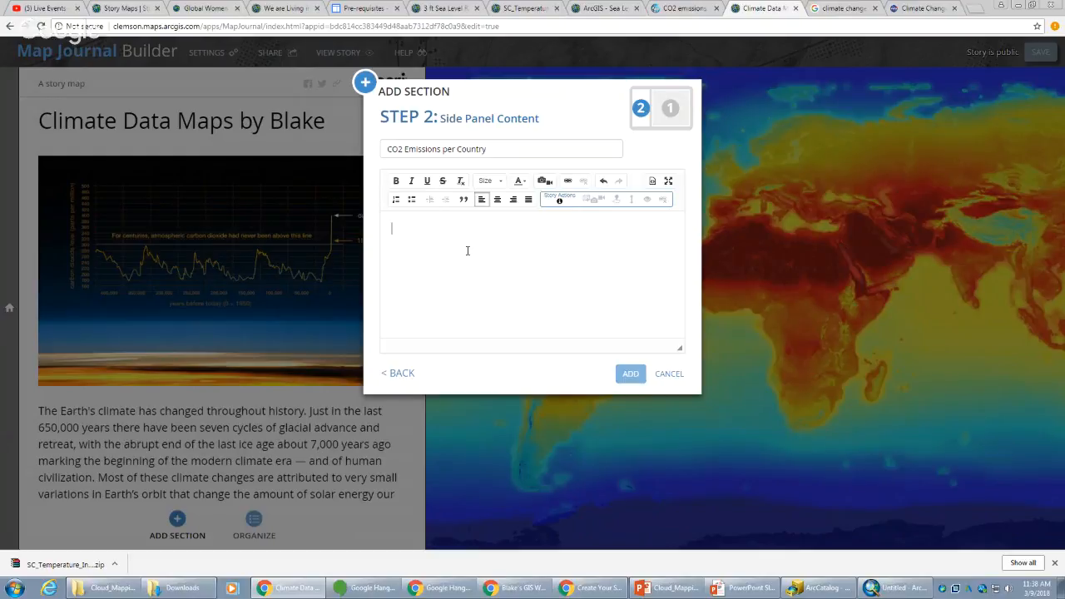
click(944, 9)
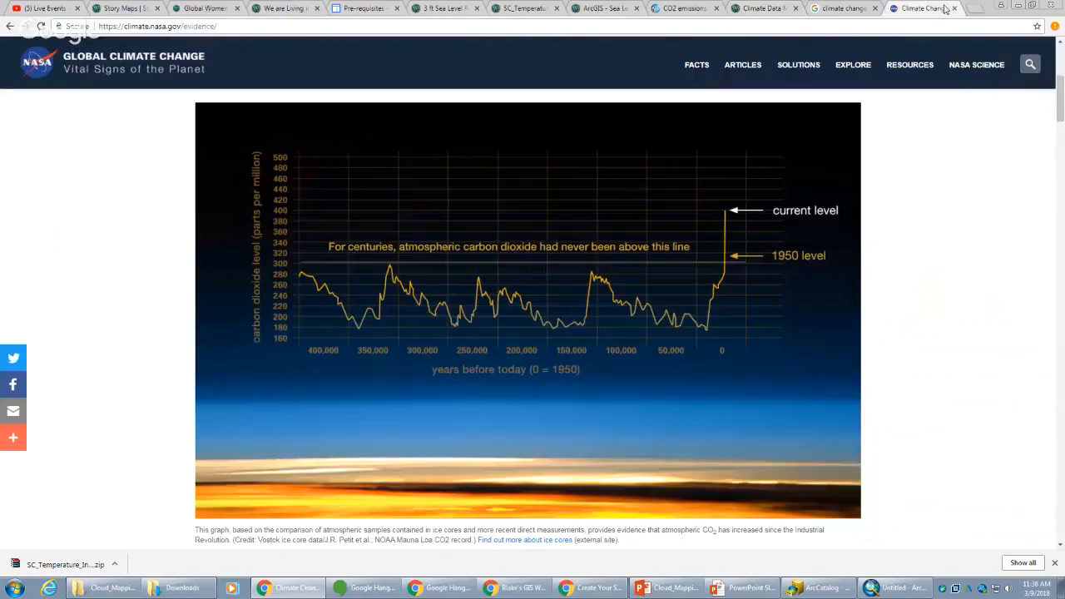
click(969, 9)
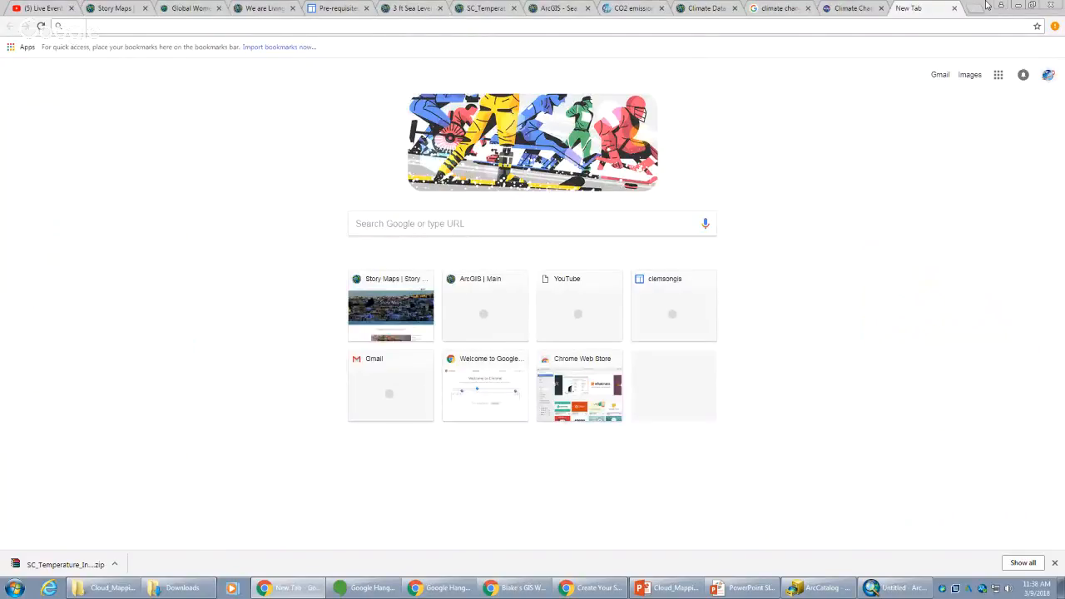
text(nasa clima)
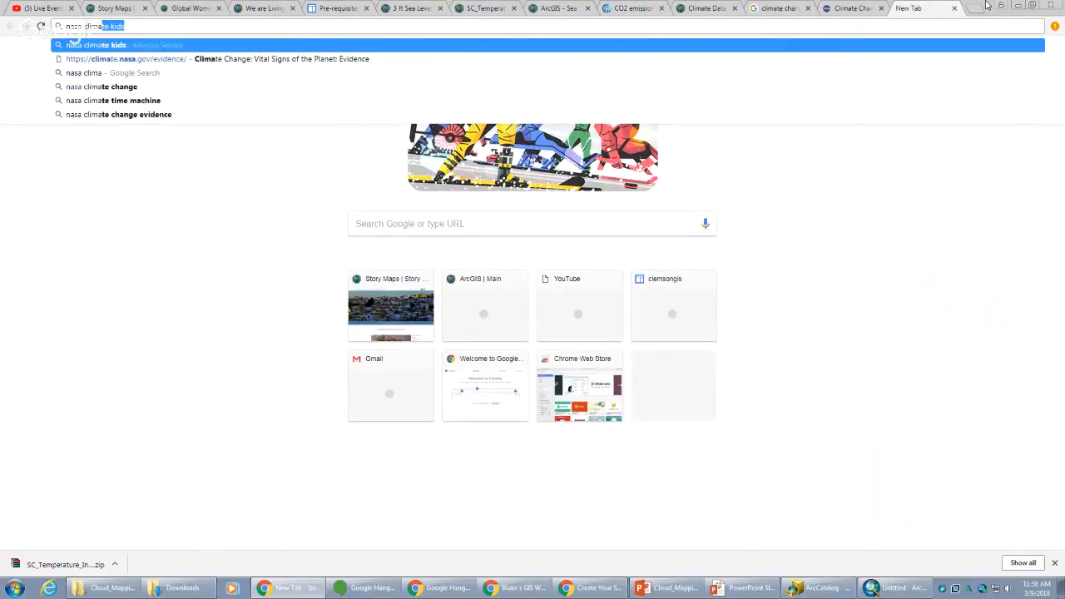
text(te change )
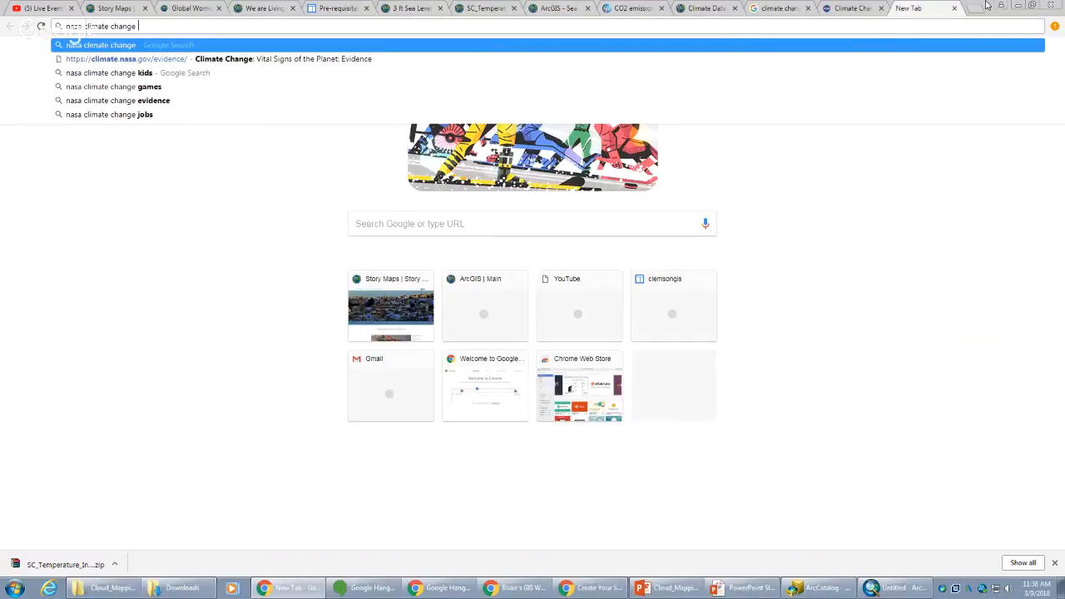
text(qui)
- Search Google for a NASA climate change quiz and open NASA's Carbon quiz page
key(Return)
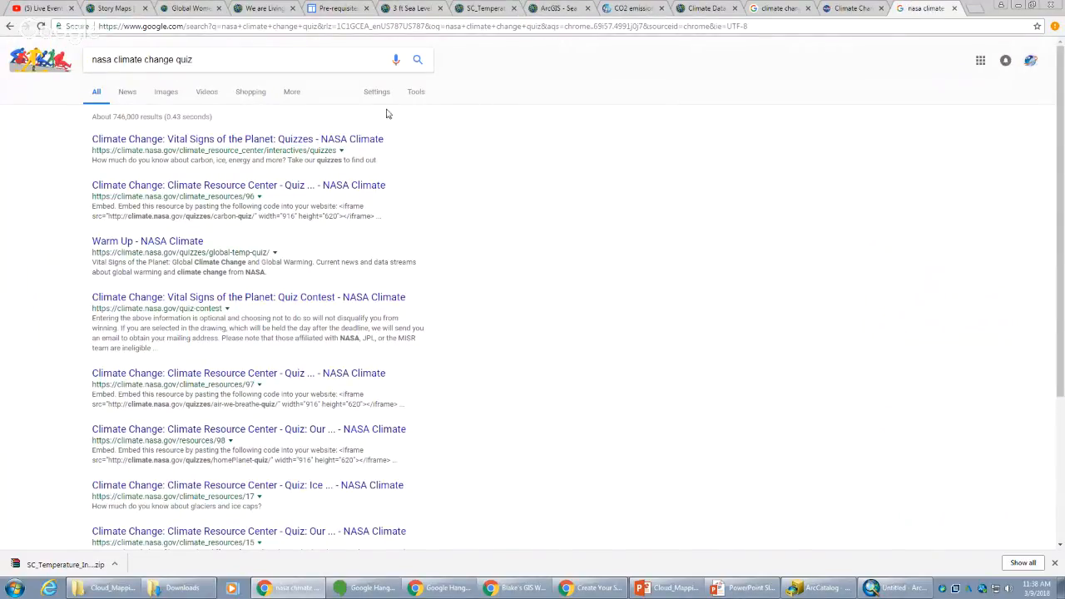
click(313, 140)
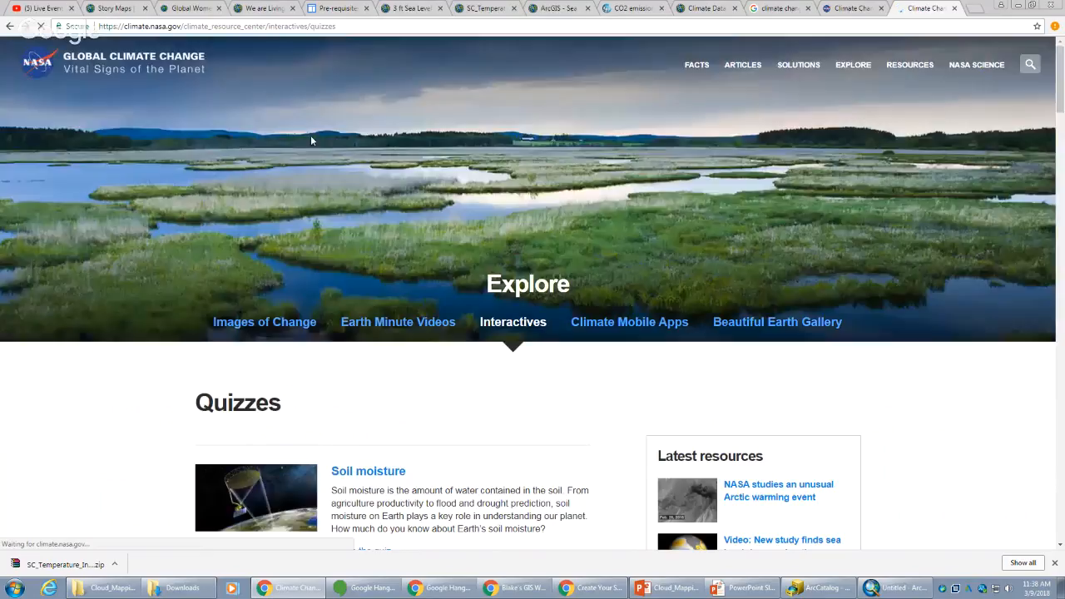
scroll(311, 140, down, 3)
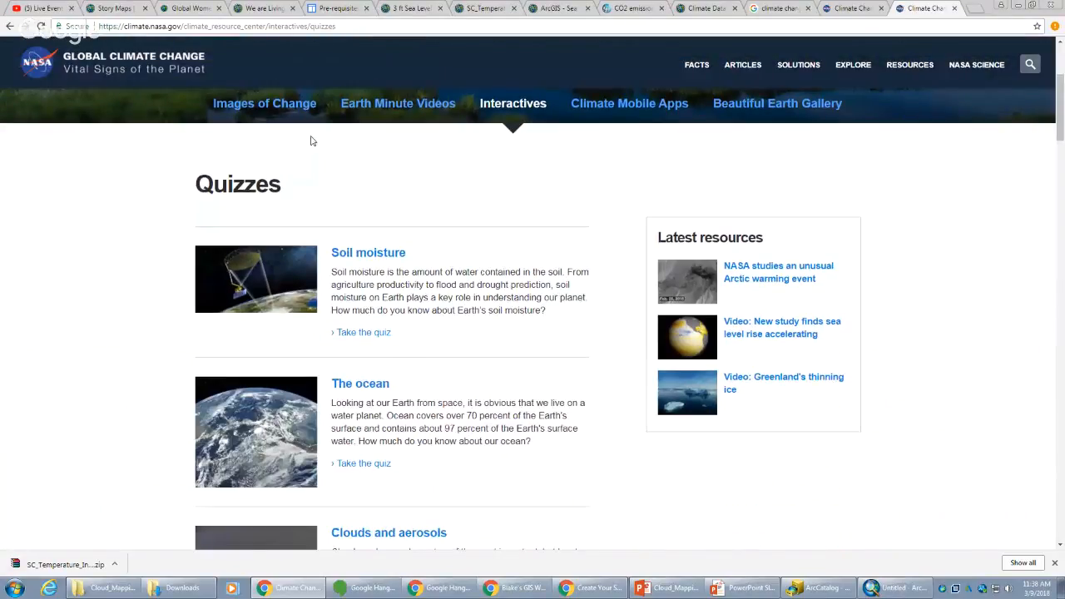
scroll(310, 140, down, 7)
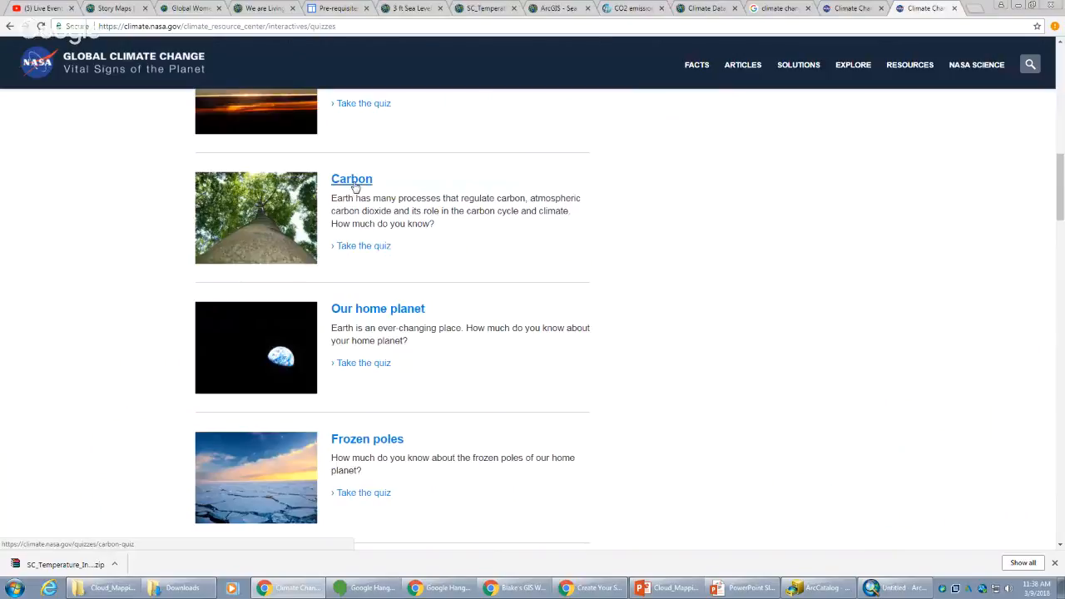
click(353, 181)
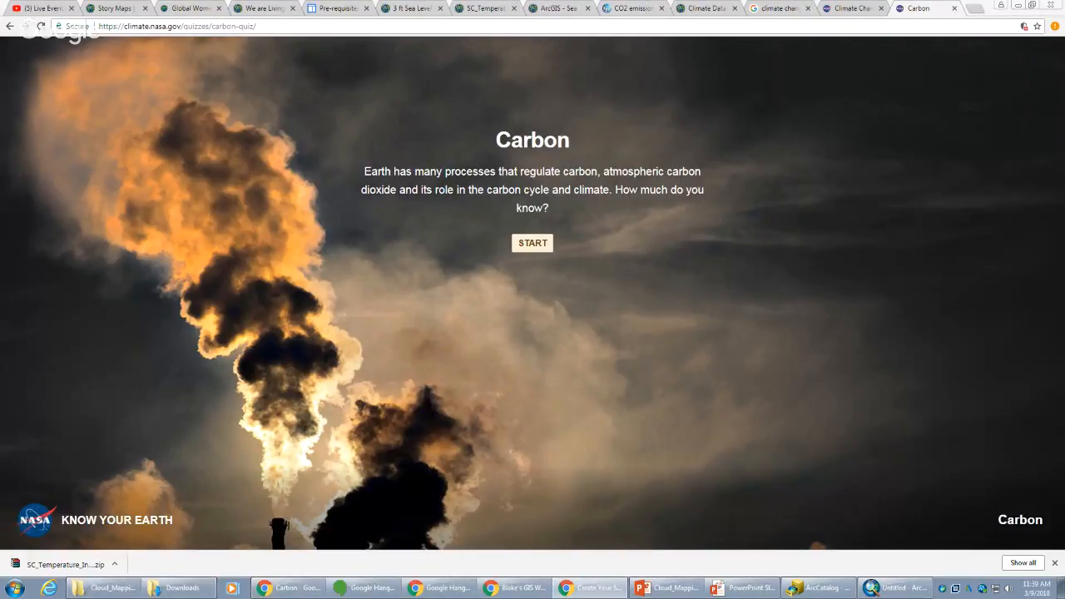
click(288, 25)
click(288, 26)
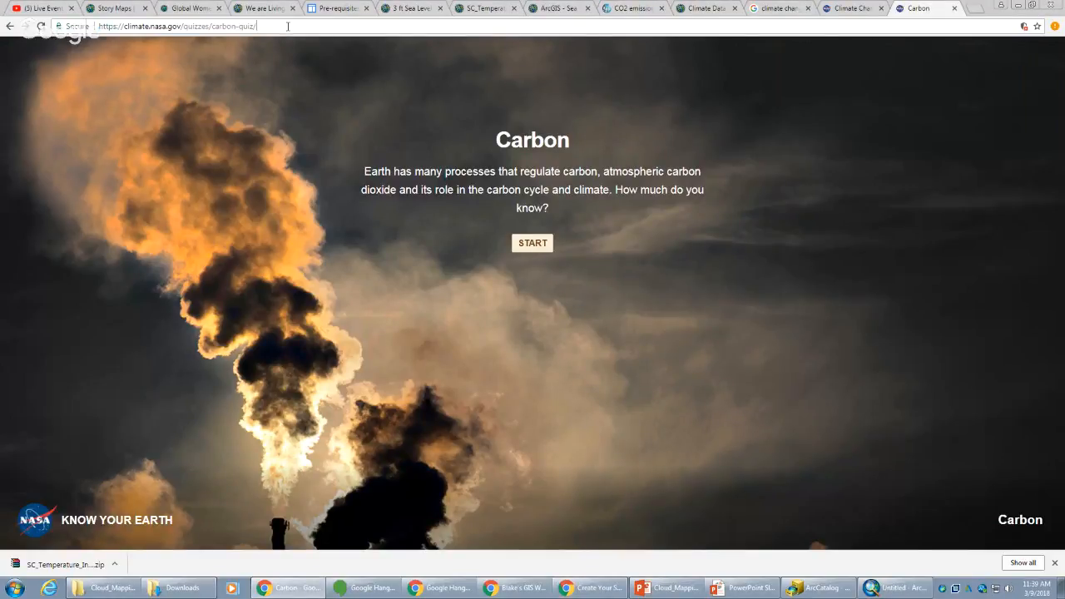
- Open NASA's 'It's a Gas!' quiz and copy its page address for the Map Journal builder
key(alt+Left)
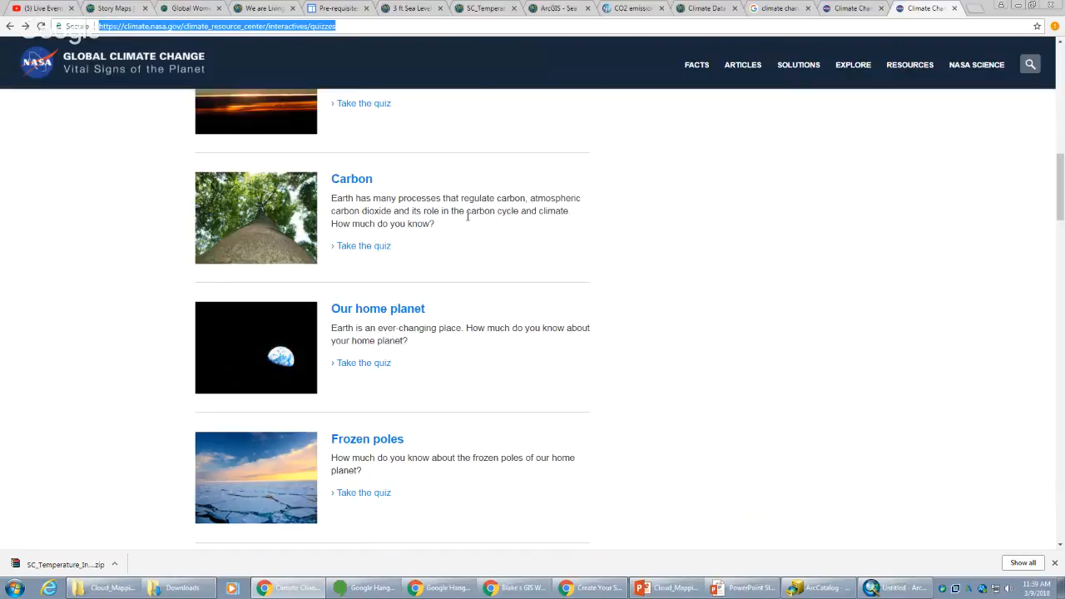
scroll(468, 216, down, 15)
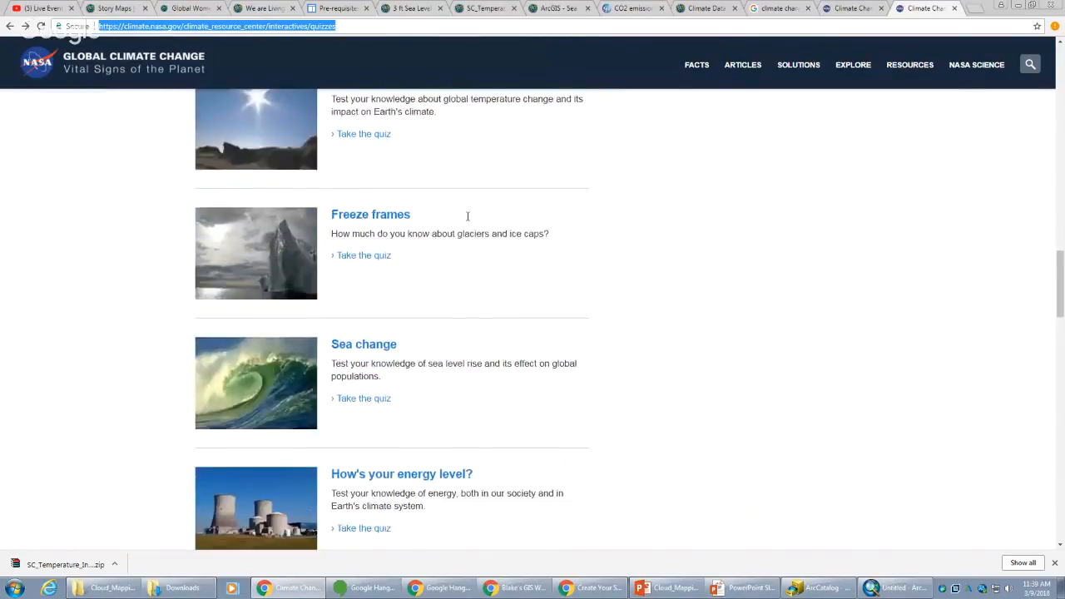
scroll(468, 216, up, 3)
scroll(468, 217, down, 4)
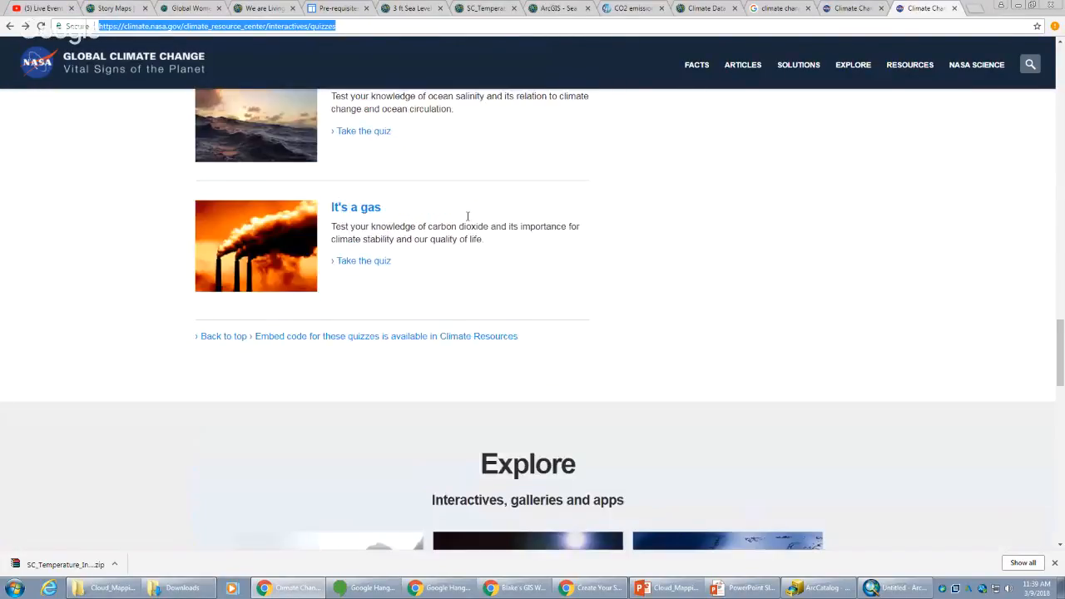
click(354, 215)
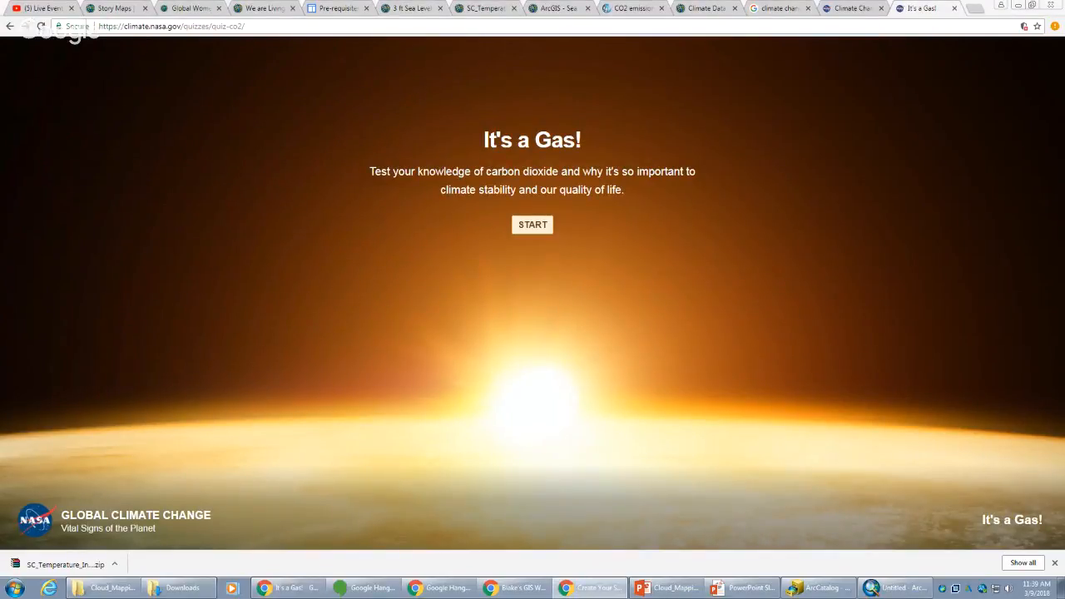
click(386, 27)
key(ctrl+c)
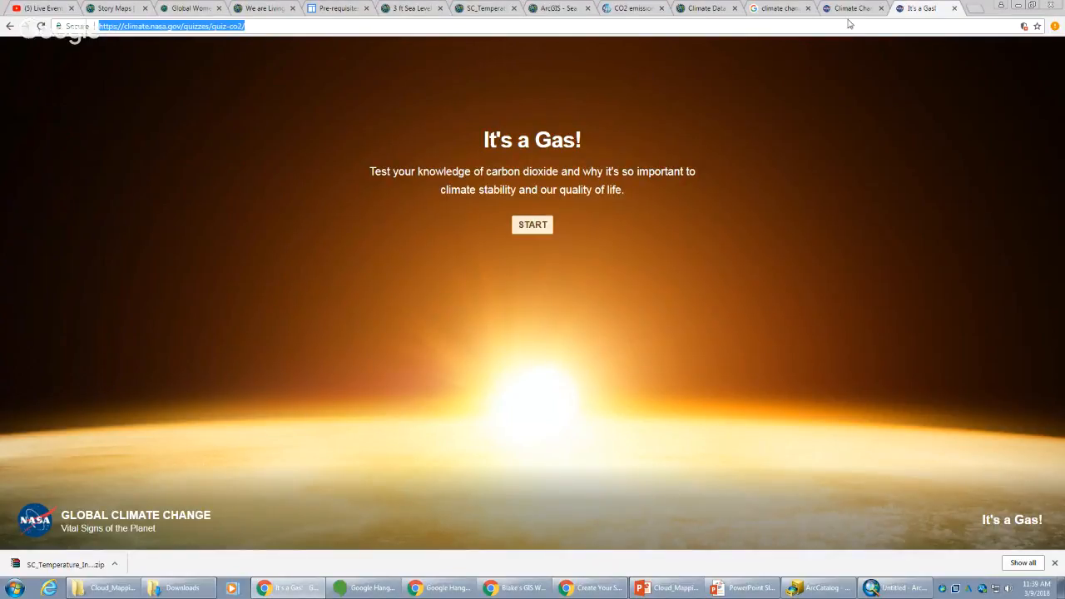
click(704, 8)
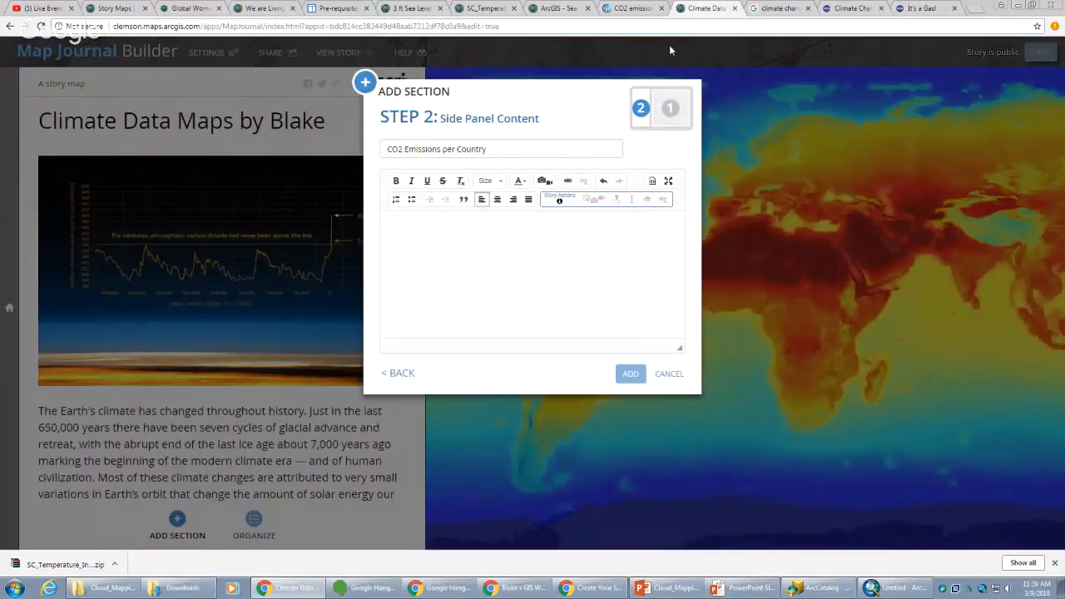
- Embed the pasted 'It's a Gas!' quiz URL as a side panel web page and add the section
click(545, 183)
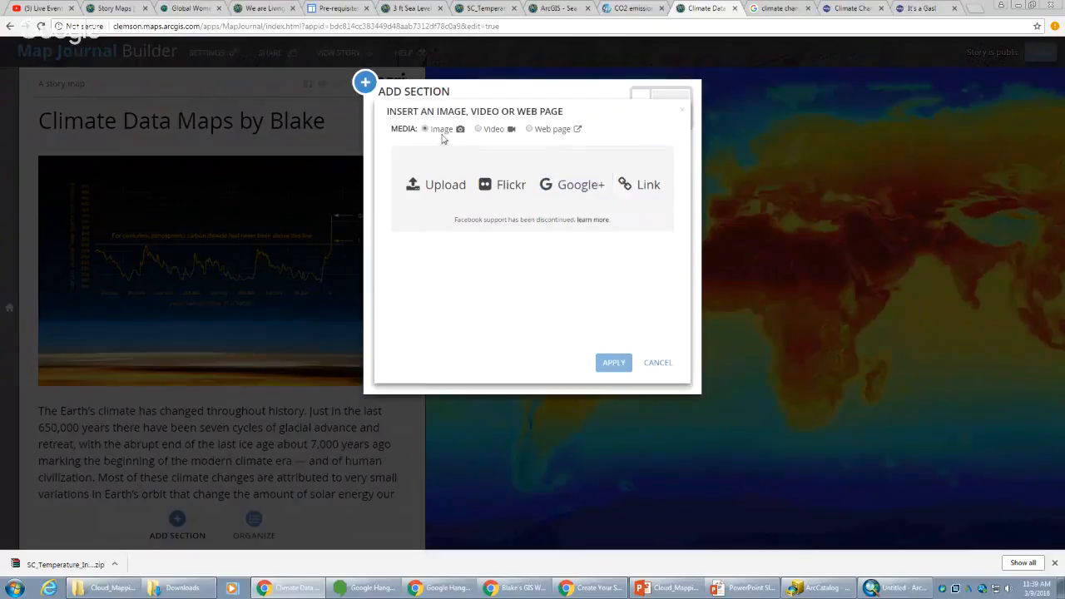
click(530, 130)
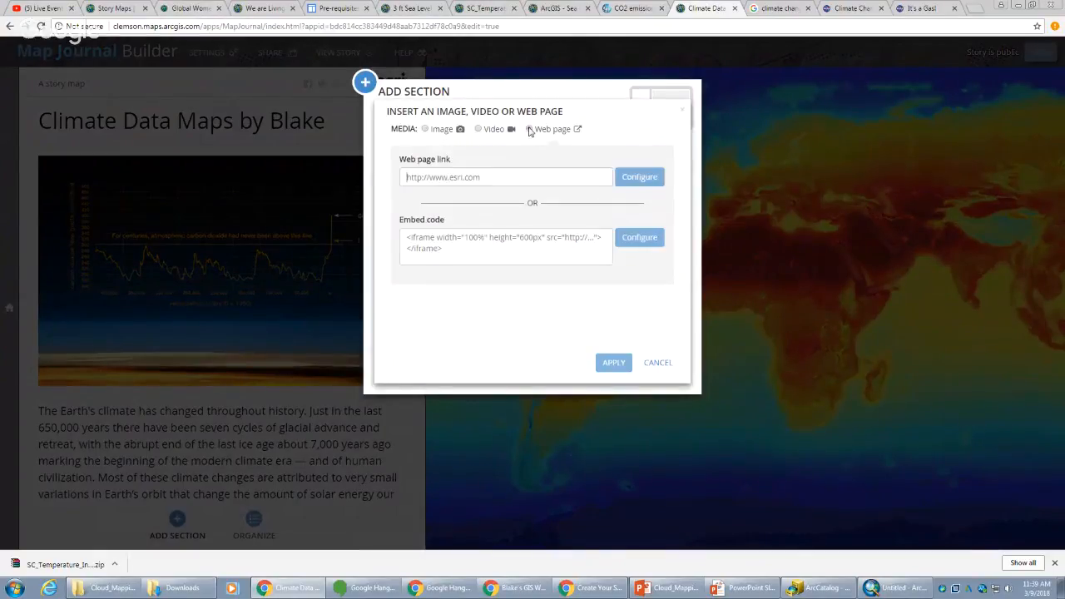
click(497, 179)
key(ctrl+v)
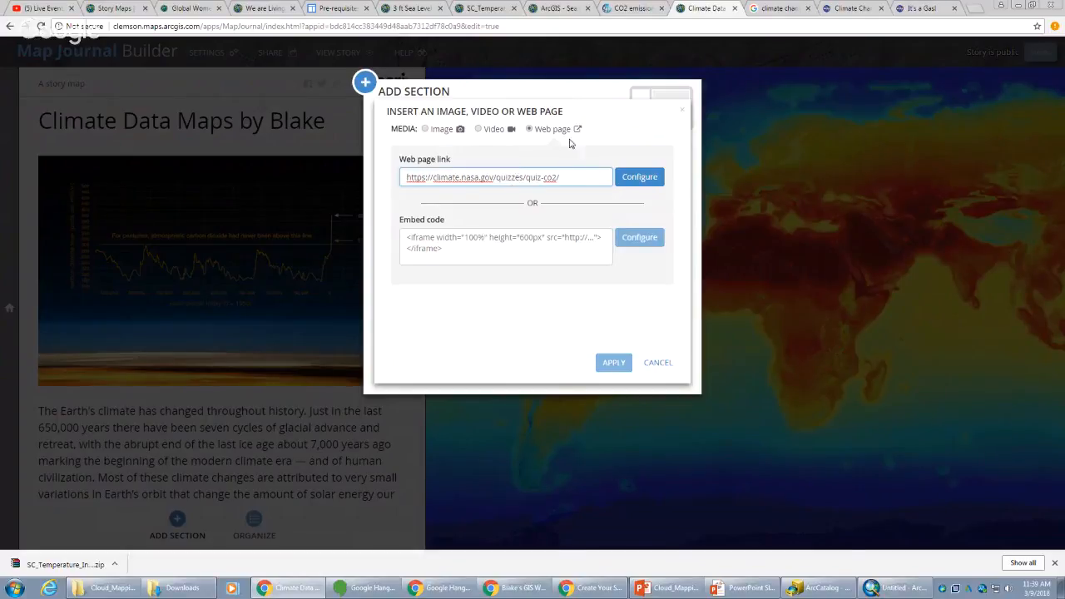
click(639, 180)
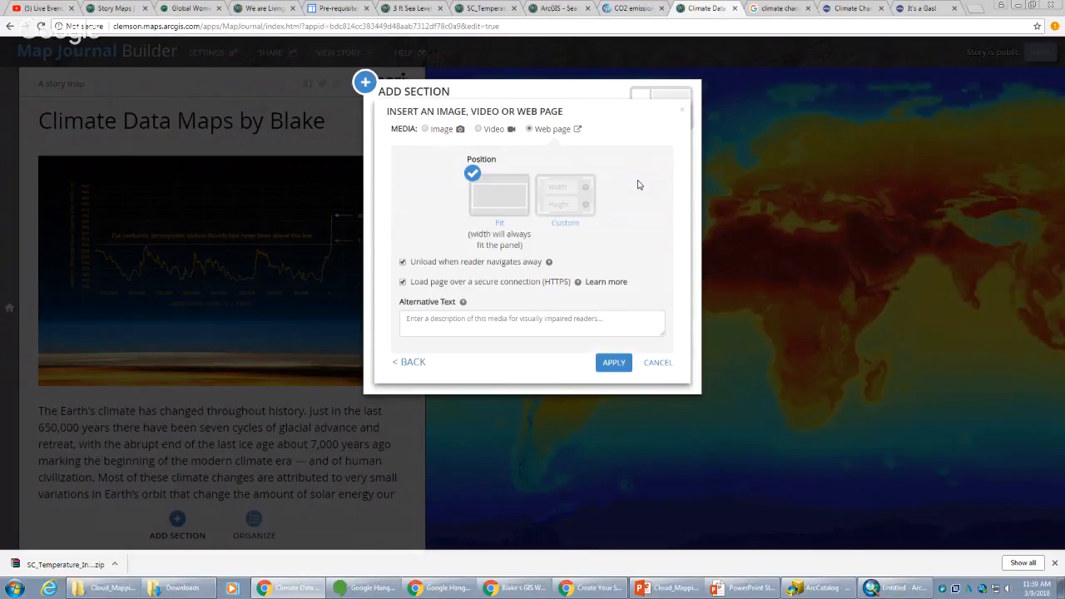
click(614, 364)
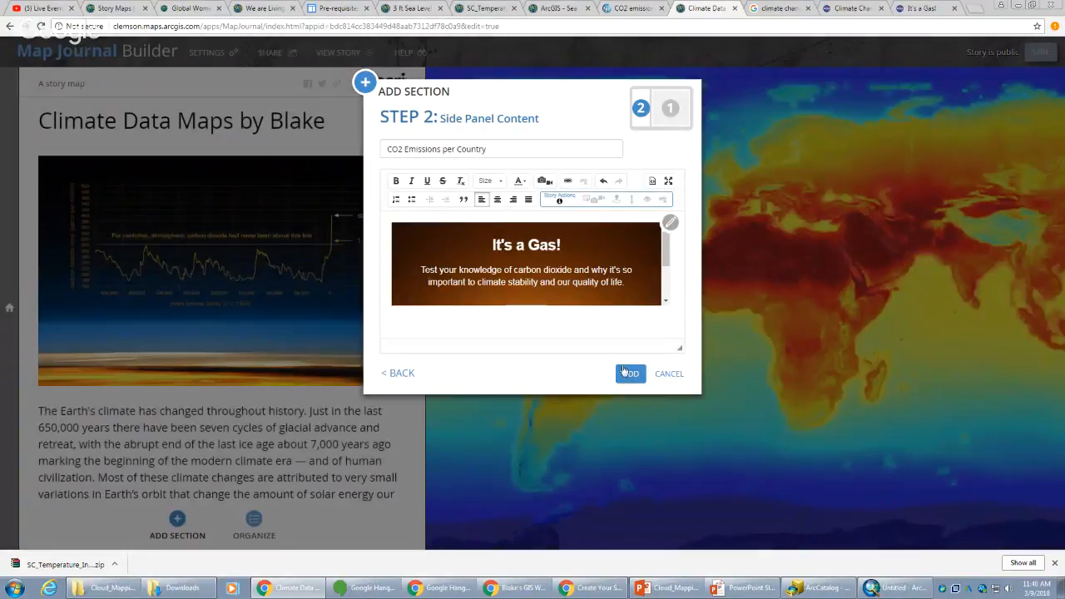
click(624, 372)
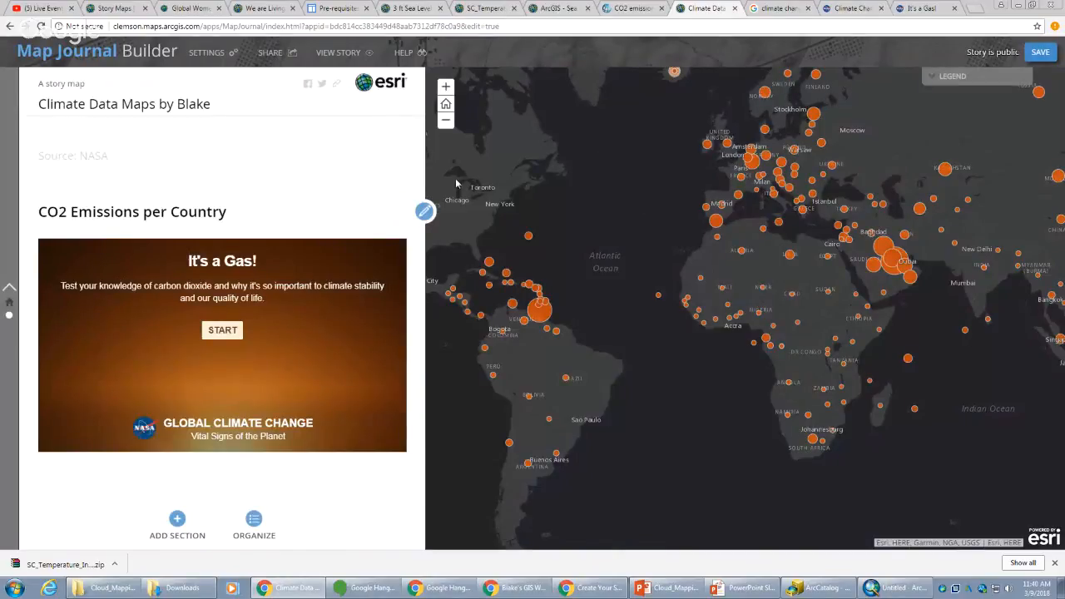
- Reopen the CO2 Emissions per Country section's web page insert and recopy the quiz URL from Chrome
click(424, 214)
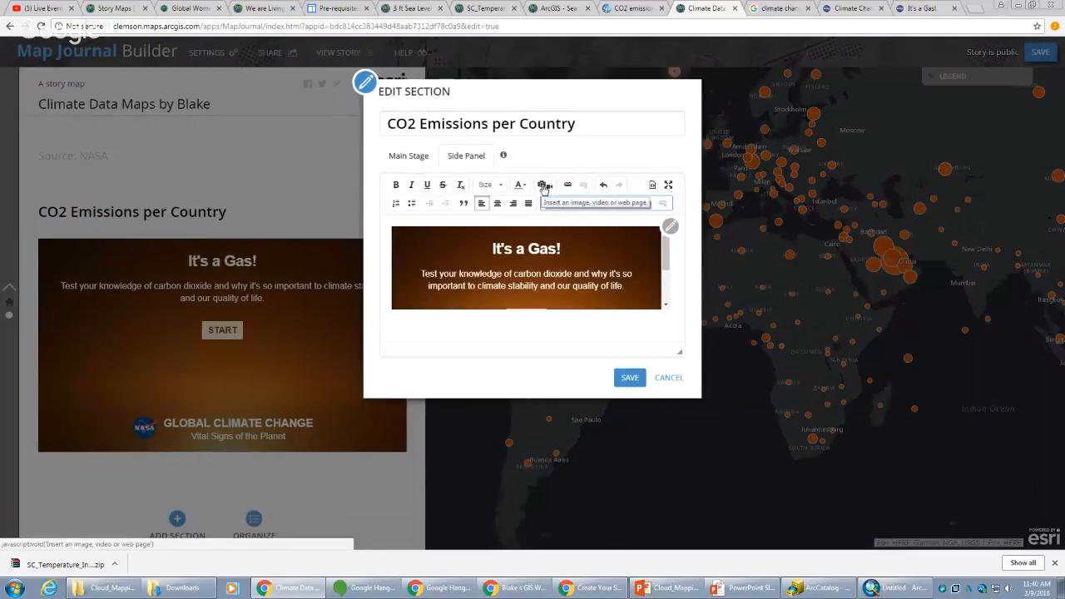
click(543, 185)
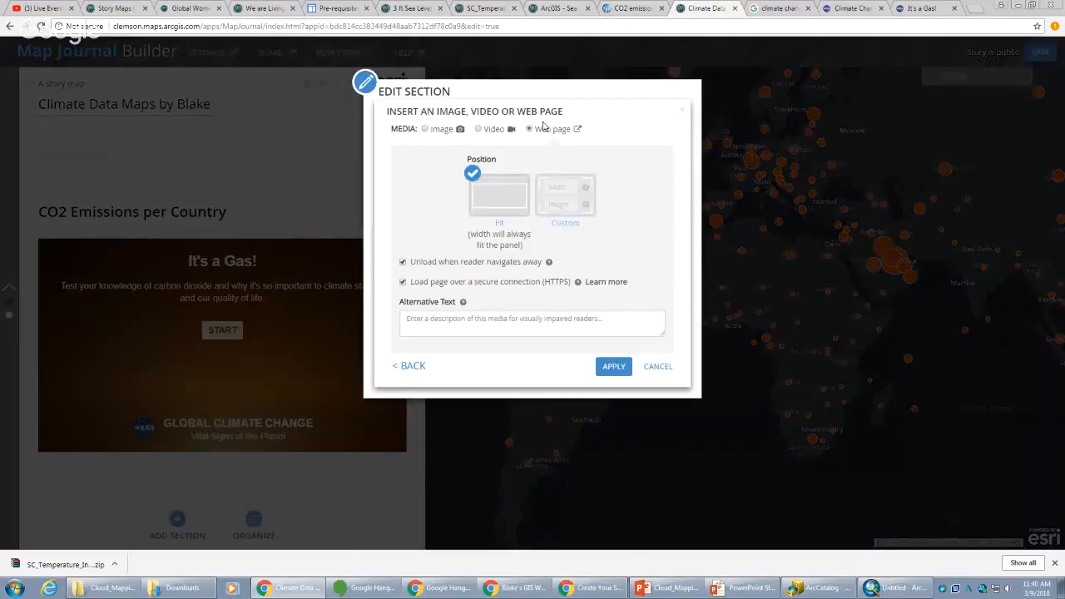
click(411, 366)
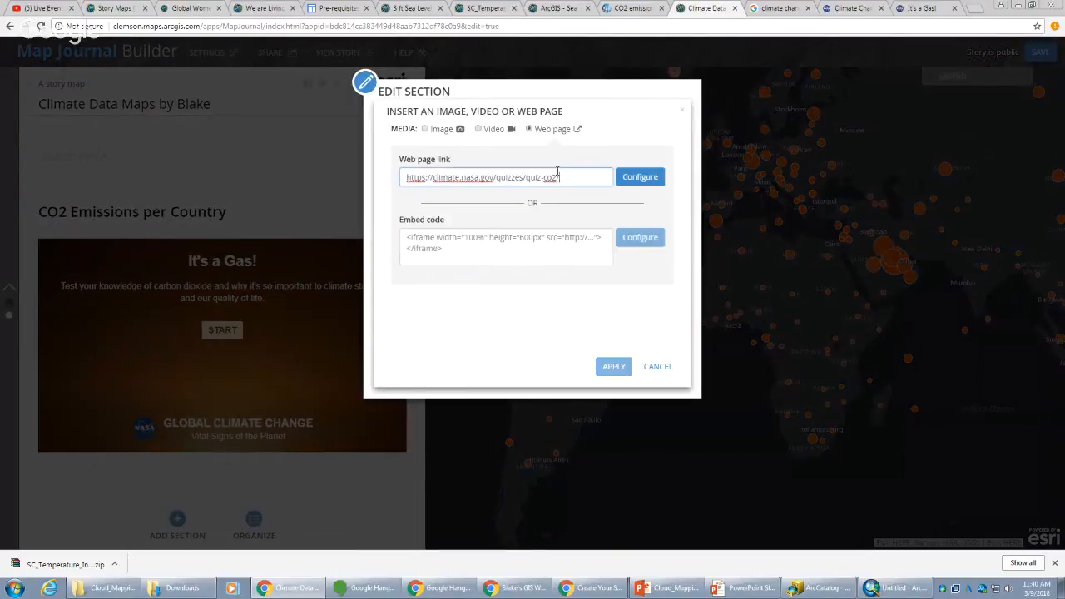
drag(575, 176, 292, 163)
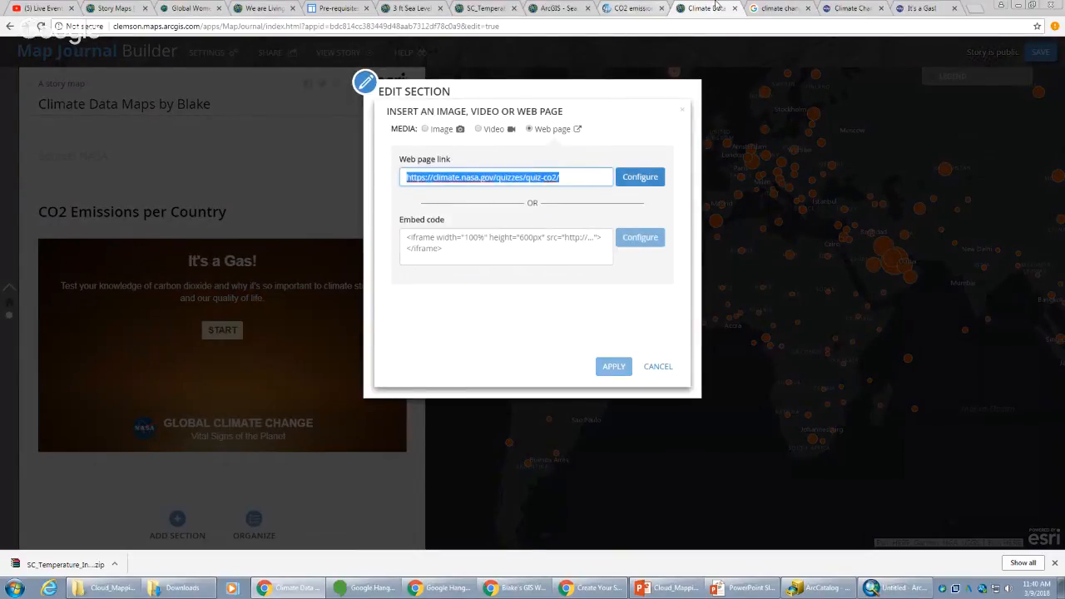
click(934, 15)
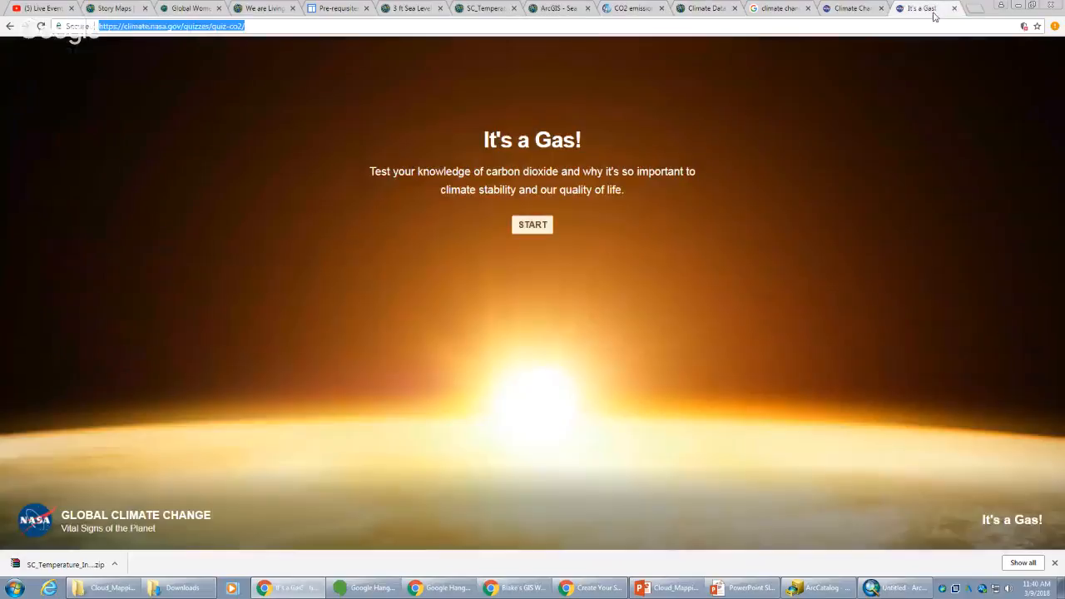
click(273, 27)
click(698, 8)
- Embed the quiz page at Fit width and save the section
click(657, 177)
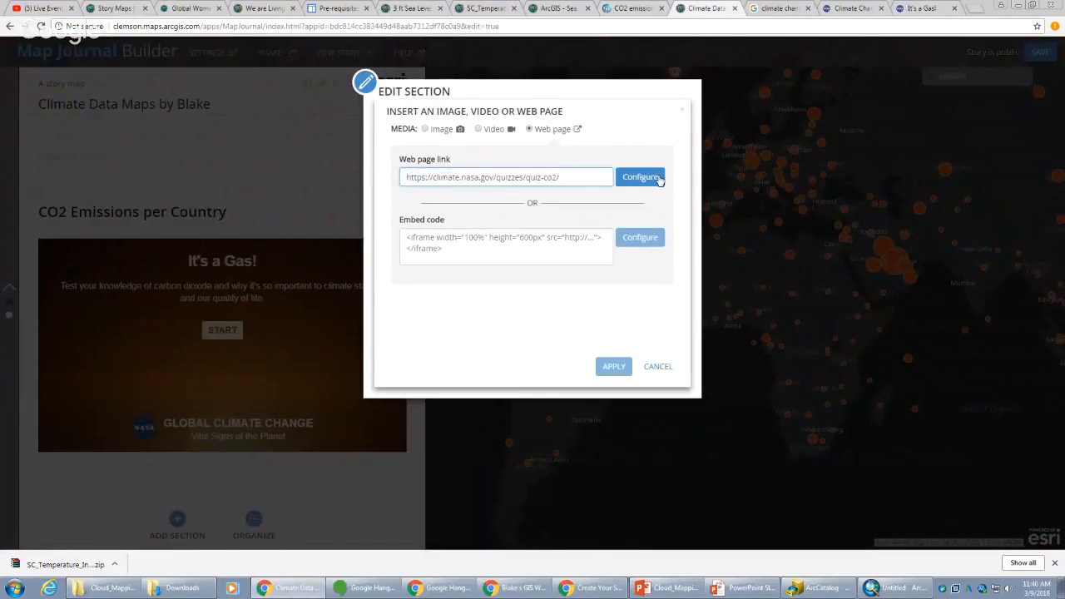
click(607, 368)
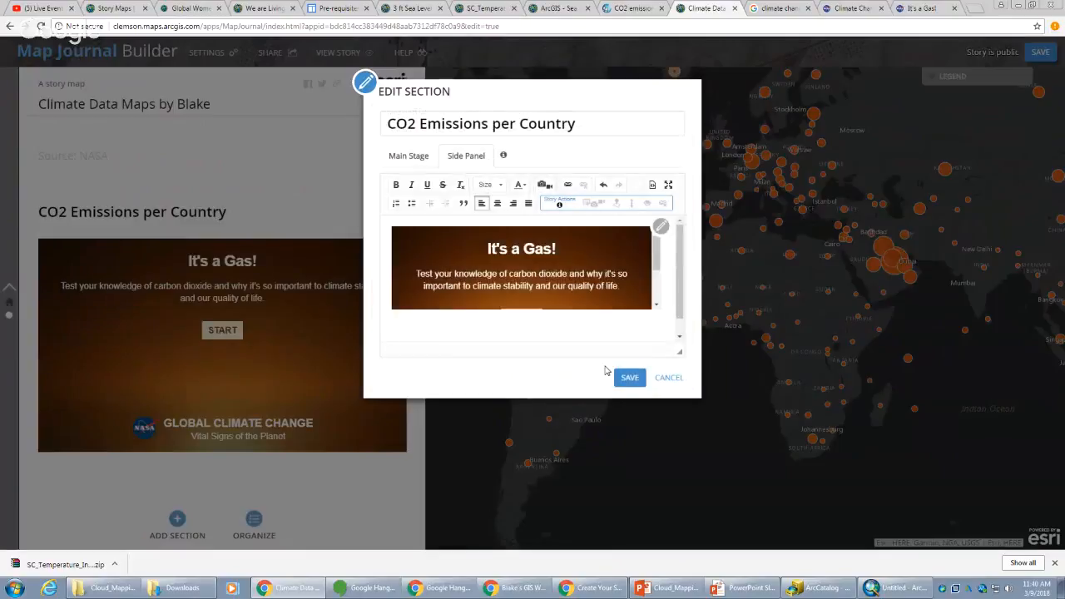
click(630, 380)
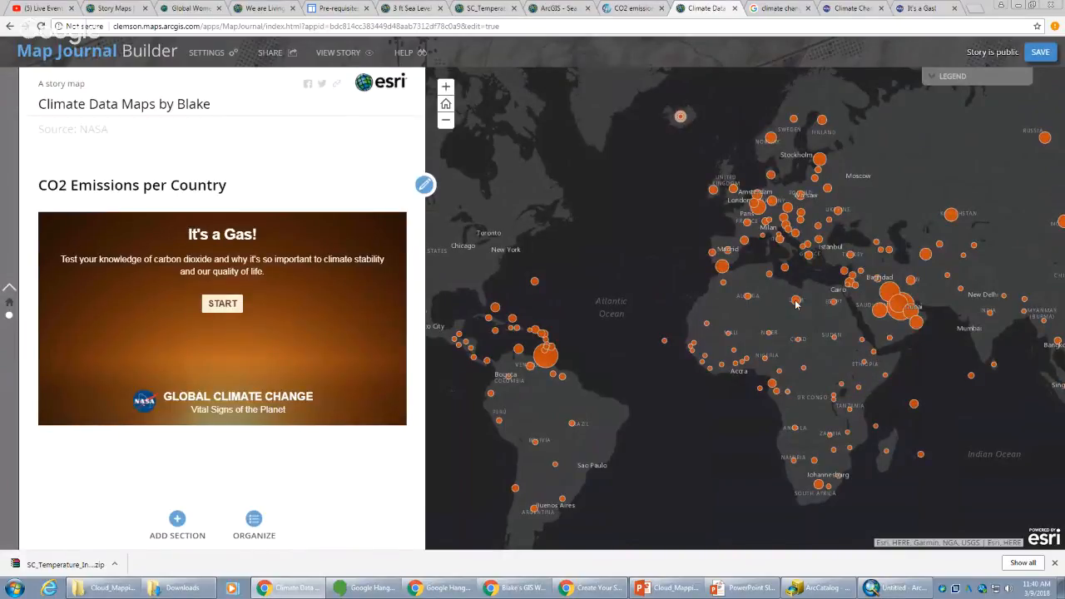
- Check Libya's emissions popup and the map's emission-size legend
click(796, 301)
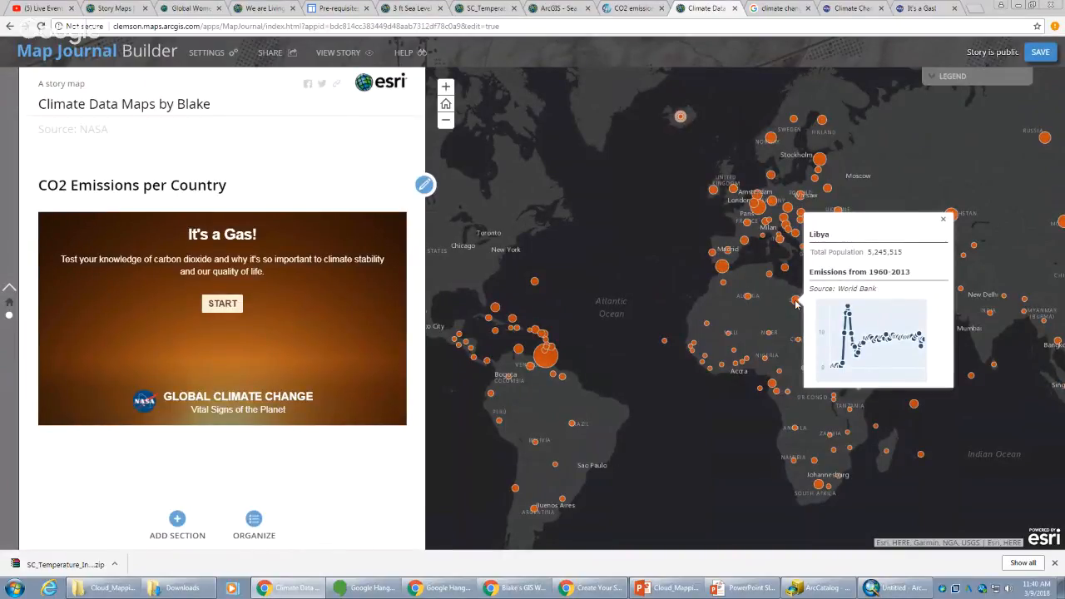
click(943, 219)
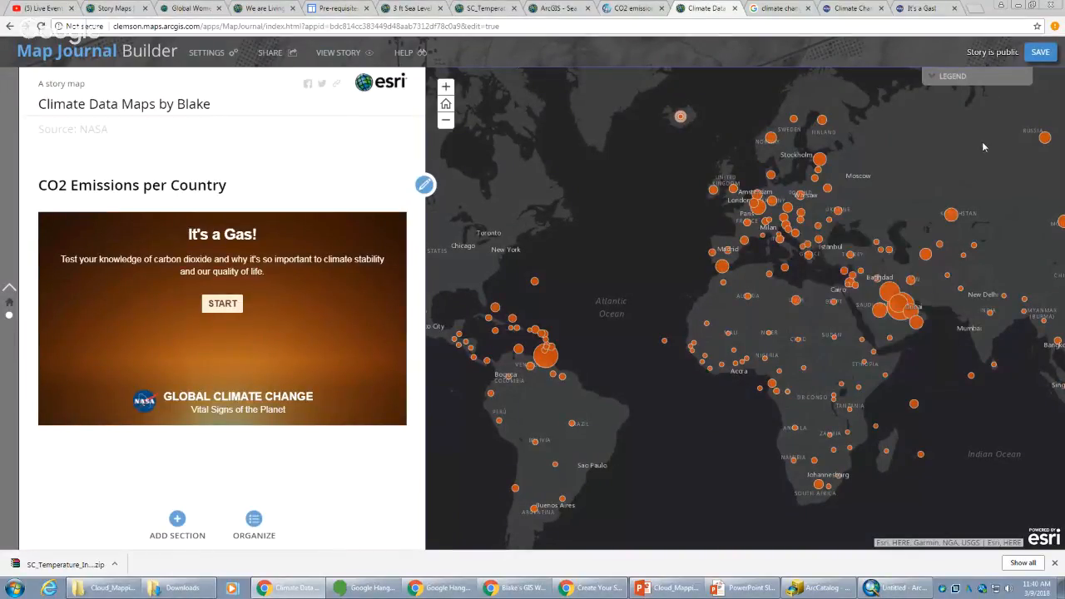
click(937, 77)
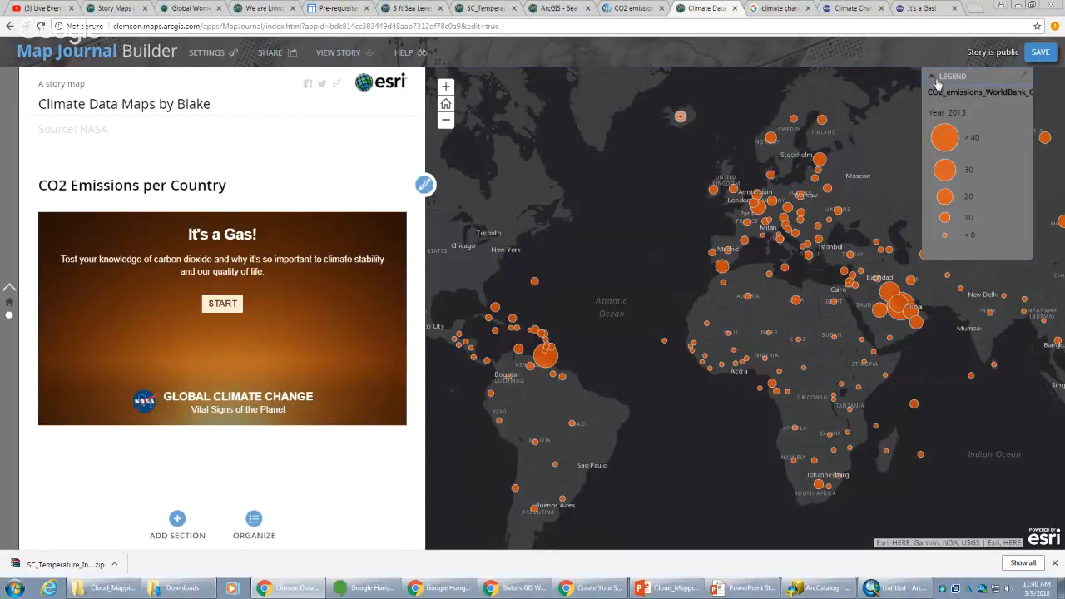
click(937, 81)
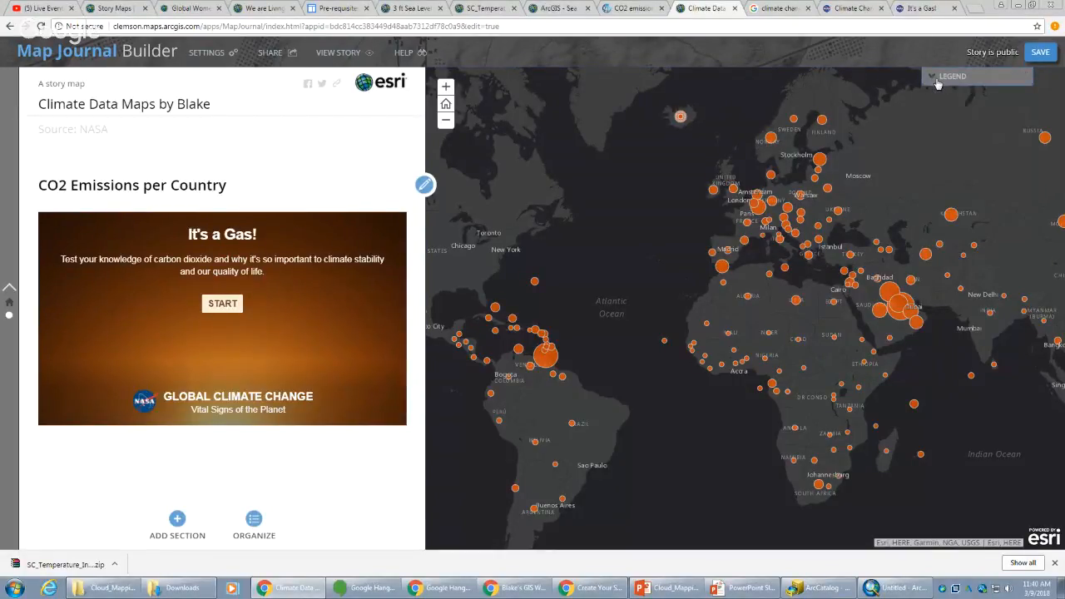
- Take the embedded CO2 quiz, submitting 43 percent, then start adding a new section
click(223, 306)
scroll(167, 325, down, 3)
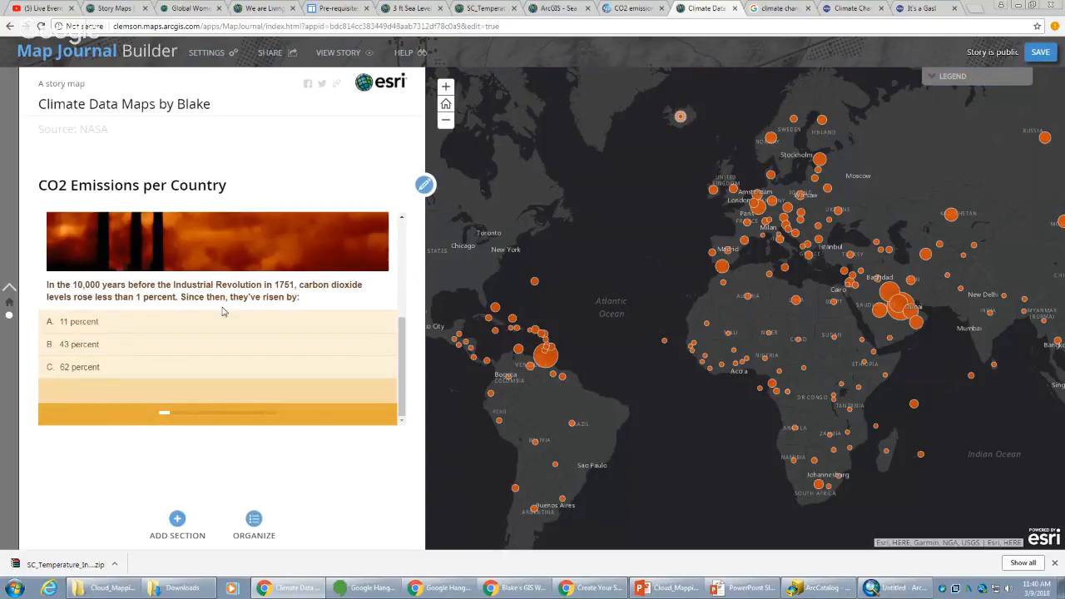
scroll(116, 342, down, 1)
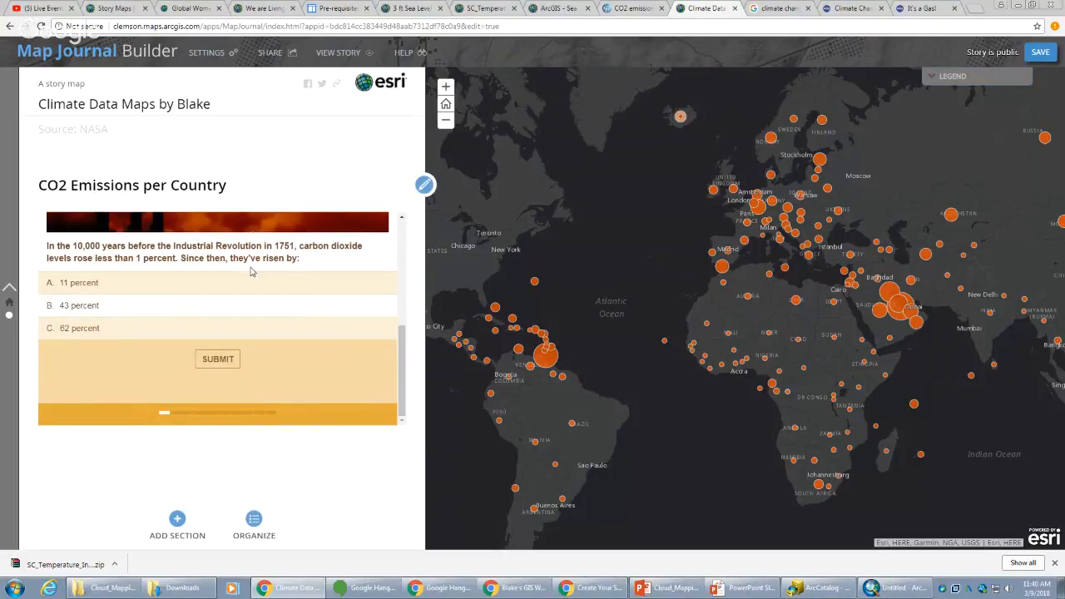
click(166, 334)
click(199, 359)
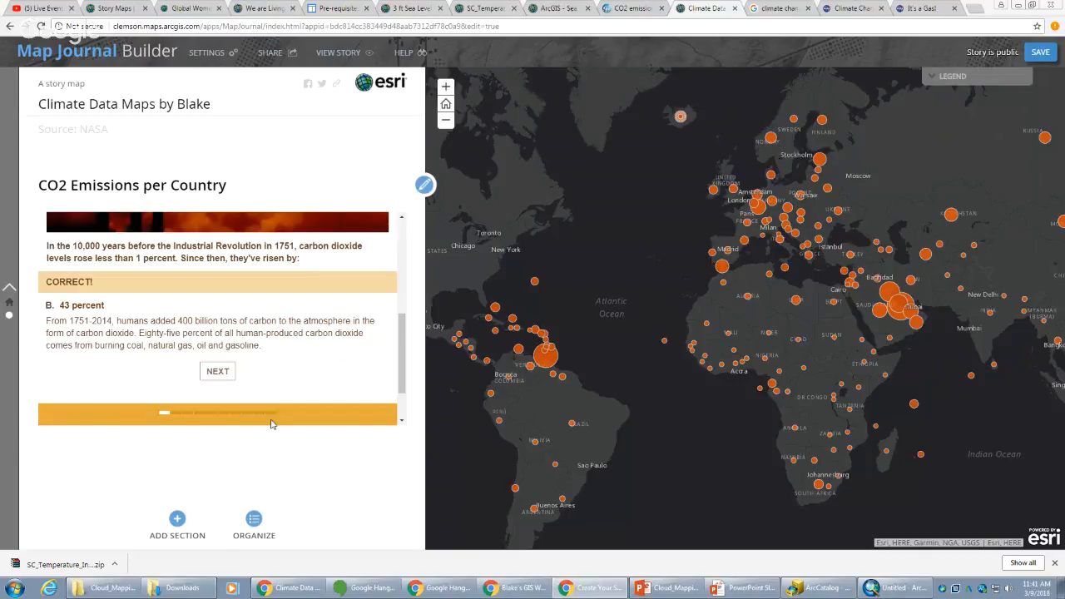
scroll(313, 423, up, 3)
scroll(325, 387, down, 3)
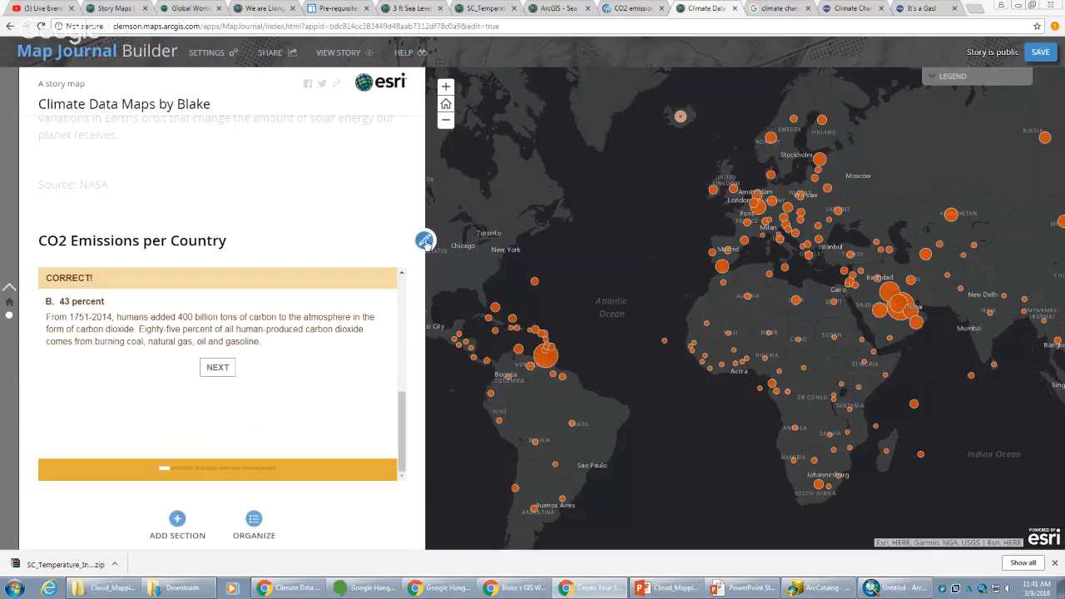
click(175, 523)
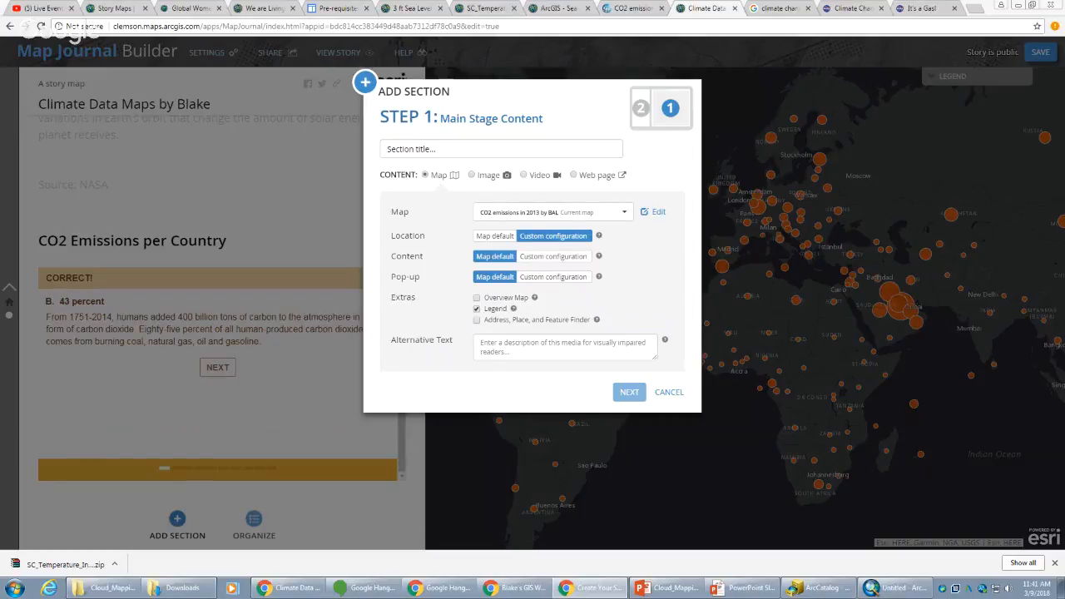
- Create a 'Sea Level Rise' section using the Sea Level Rise in Charleston map
click(446, 149)
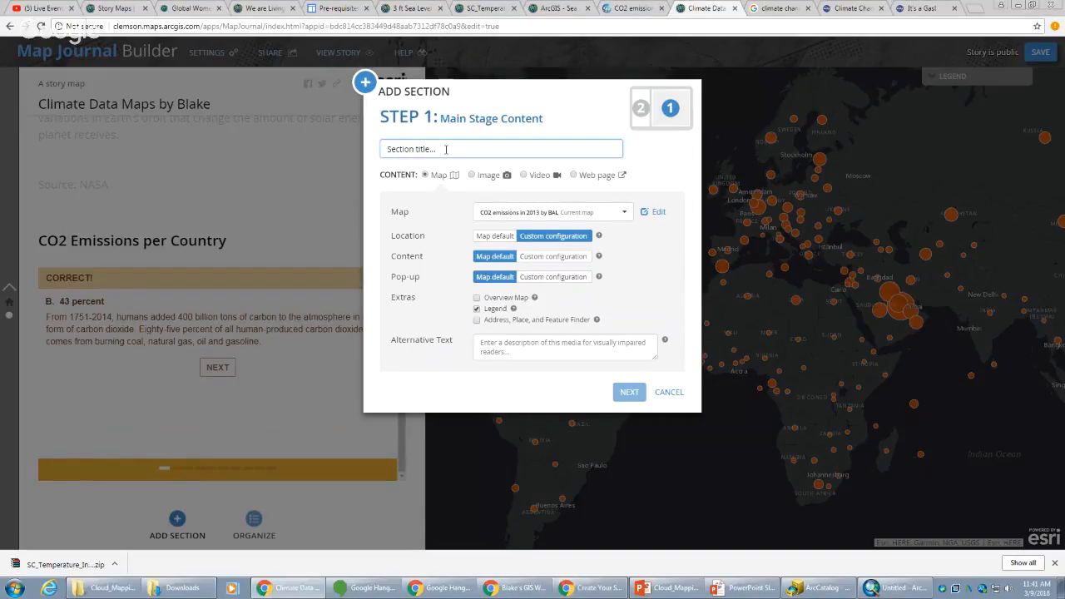
text(Sea Level R)
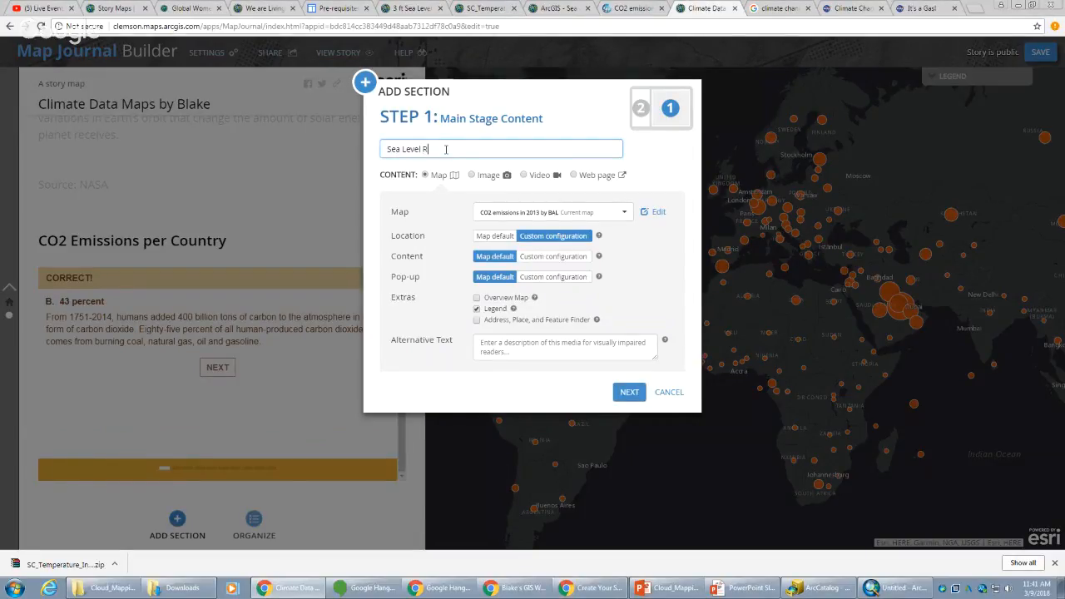
text(ise)
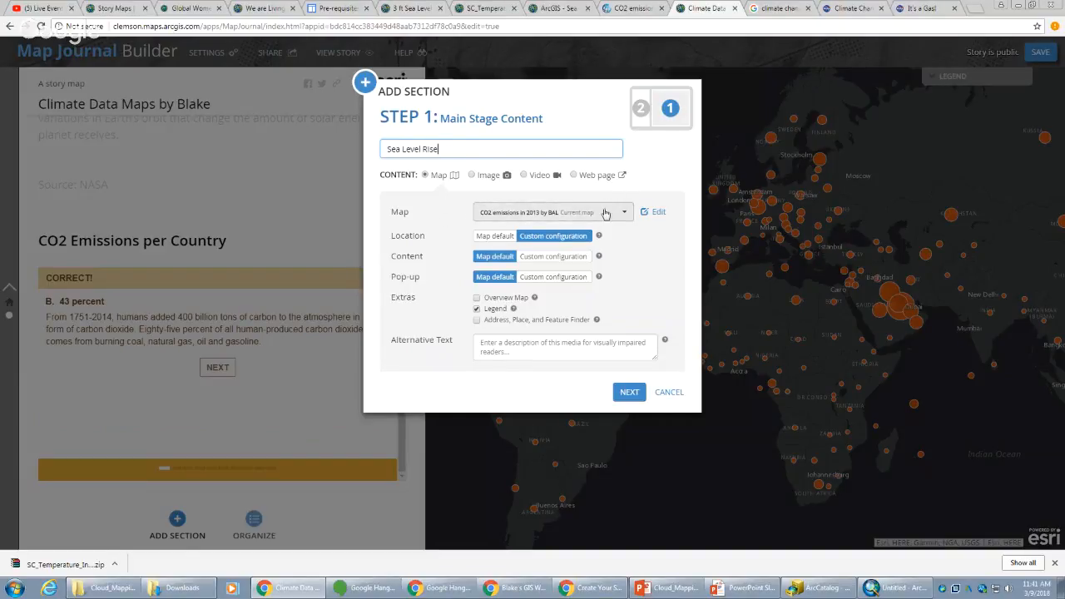
click(606, 214)
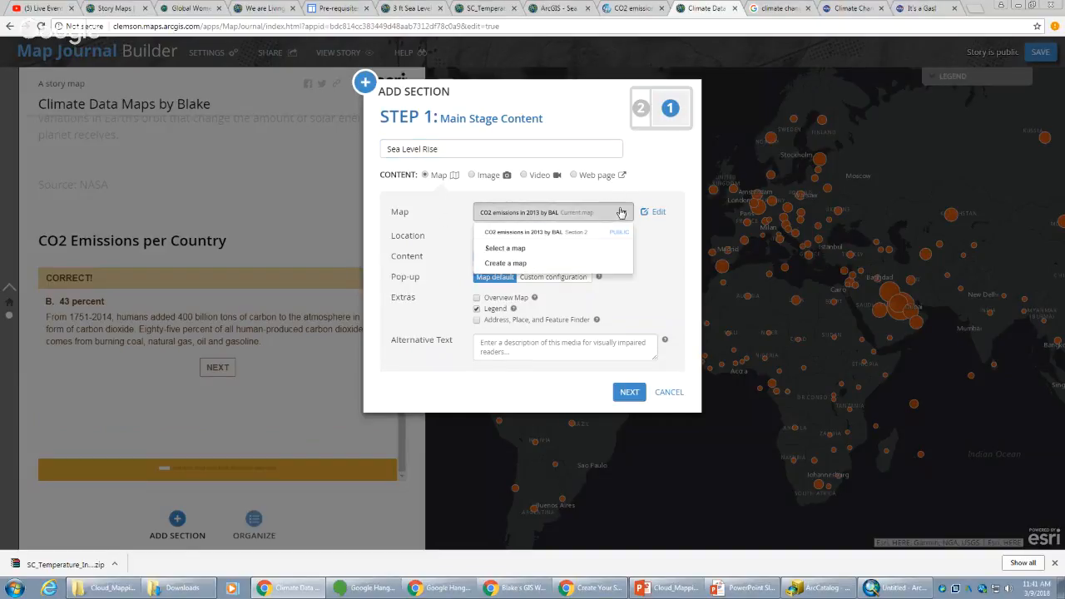
click(580, 254)
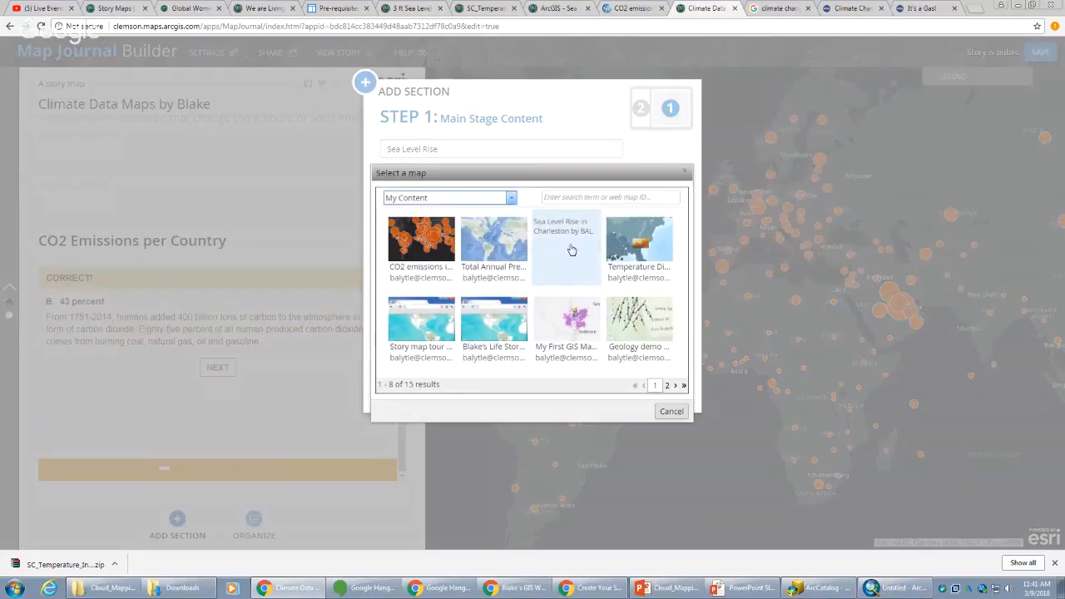
click(572, 250)
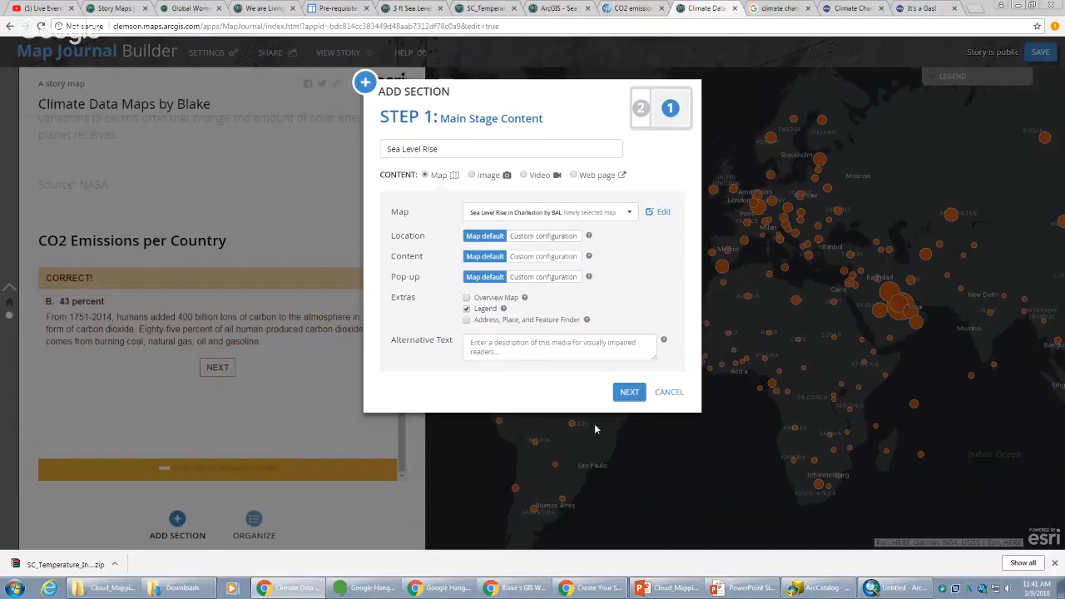
click(626, 393)
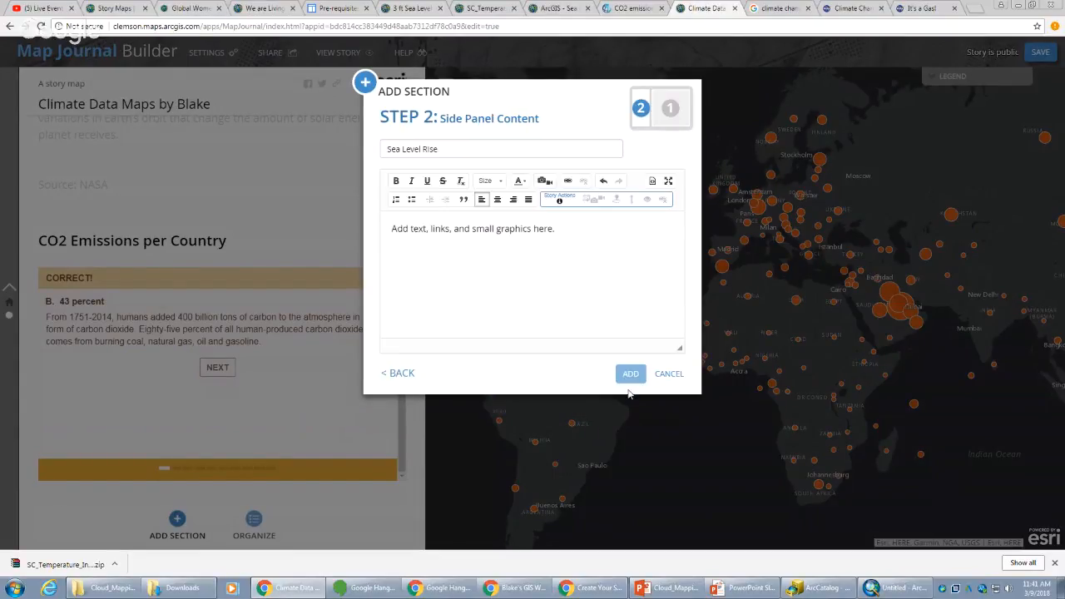
click(530, 241)
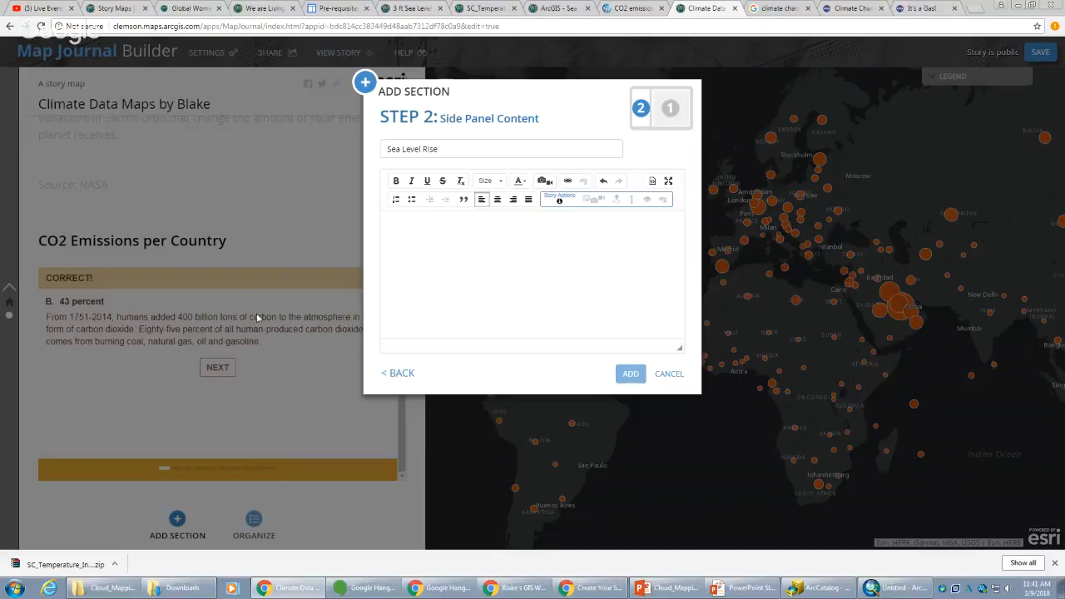
- Switch between the story map instructions page and the side panel text editor
key(alt+Tab)
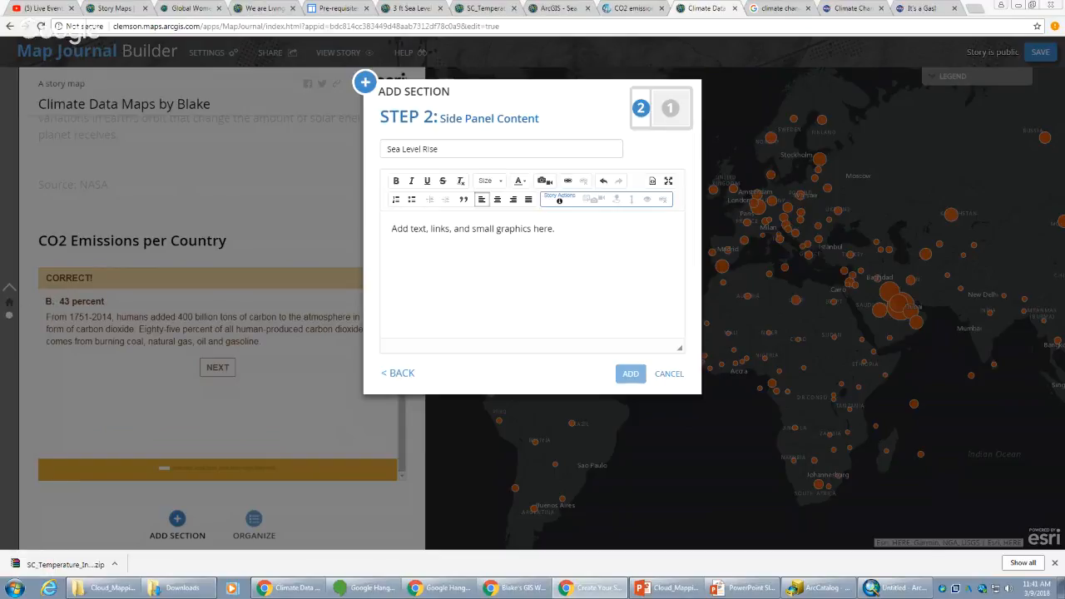
click(477, 277)
key(alt+Tab)
click(435, 316)
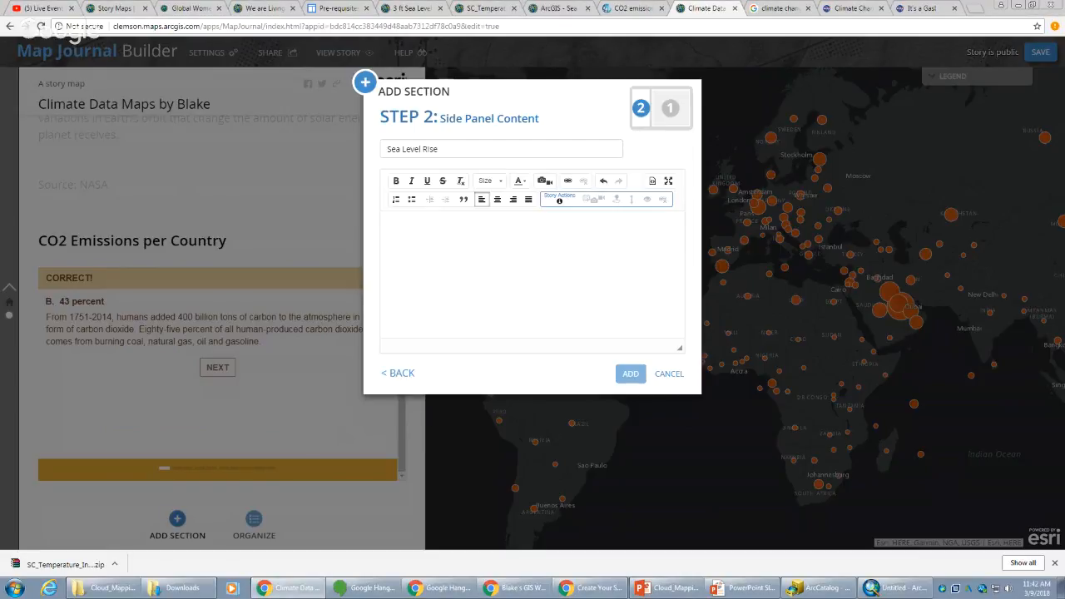
key(alt+Tab)
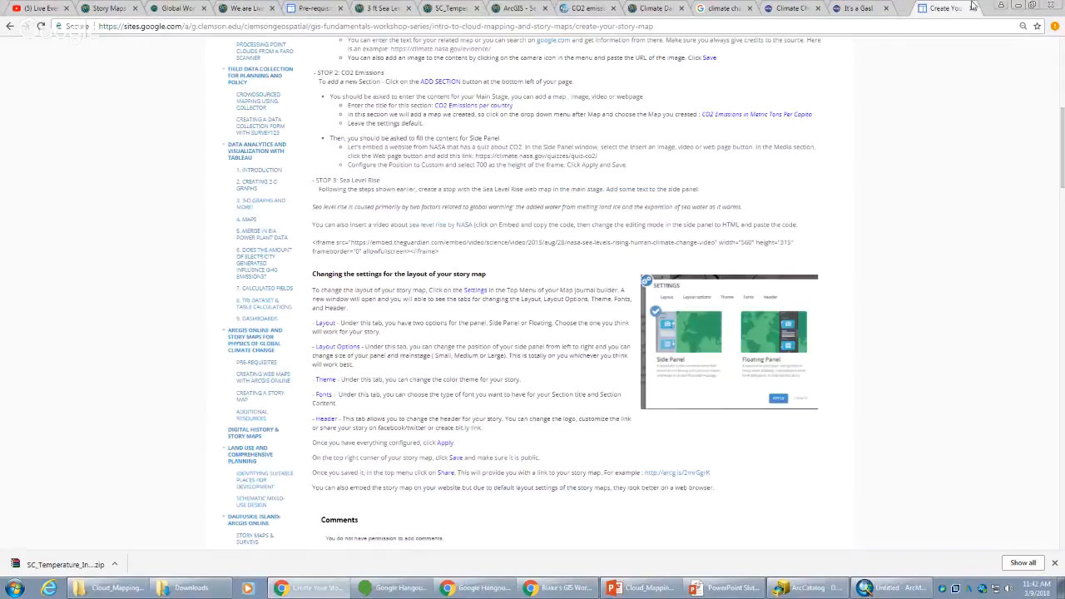
- Open the Create Your Story Map tutorial via the Intro to Cloud Mapping and Story Maps page
scroll(716, 196, up, 2)
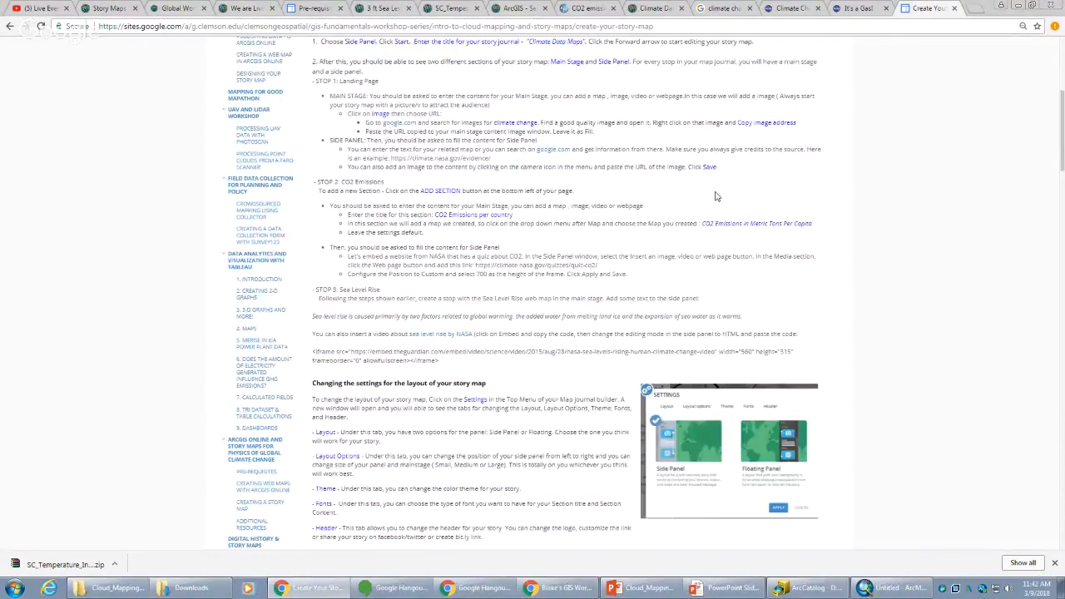
scroll(716, 196, up, 4)
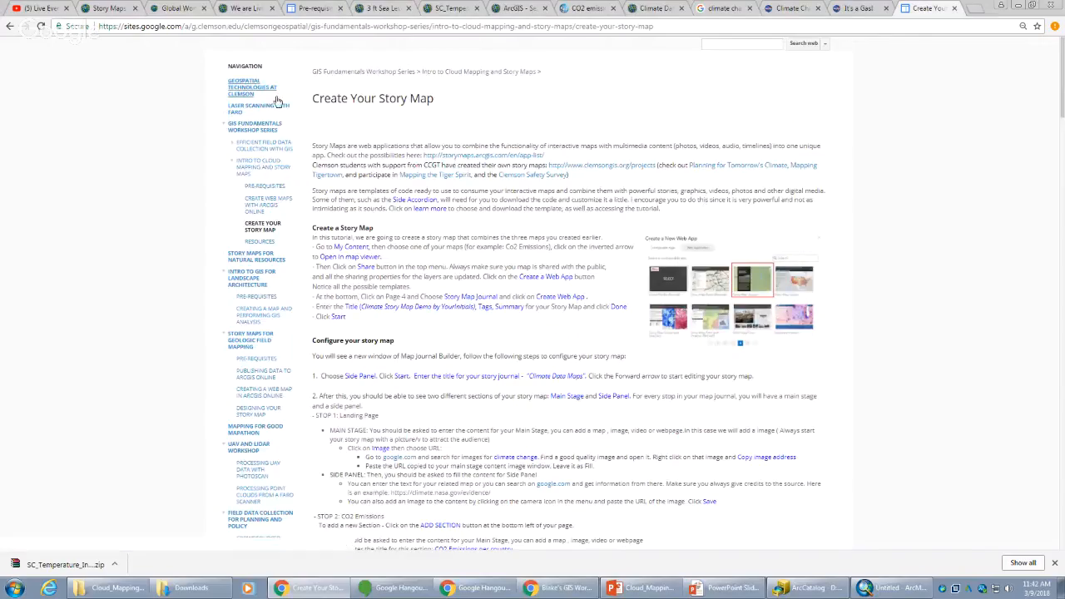
click(260, 163)
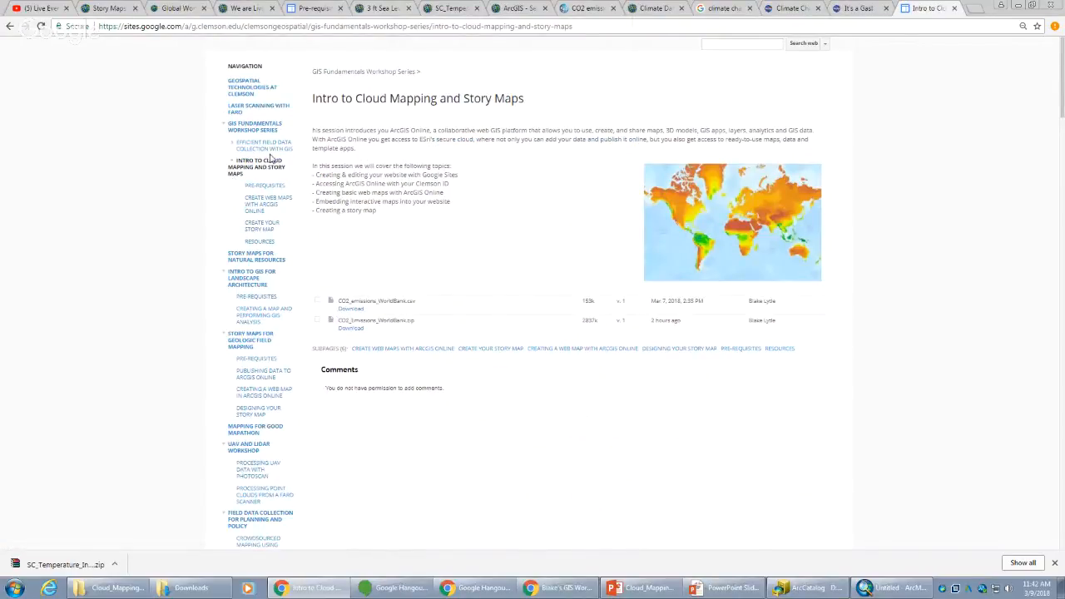
click(269, 228)
- Select the complete iframe embed code for the sea-level-rise video under STOP 3
scroll(366, 189, down, 3)
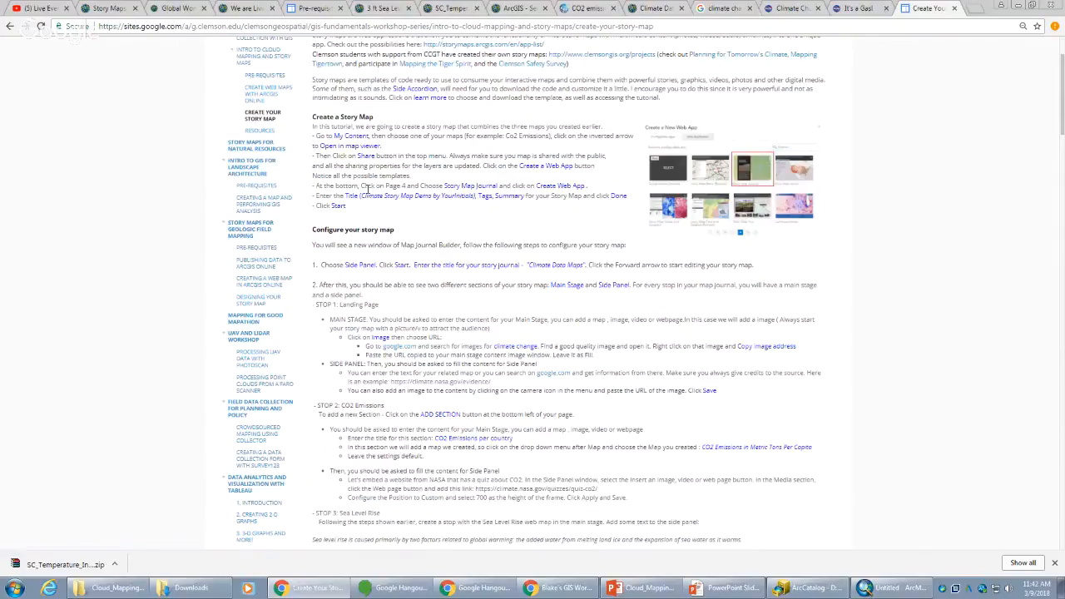
scroll(366, 189, down, 8)
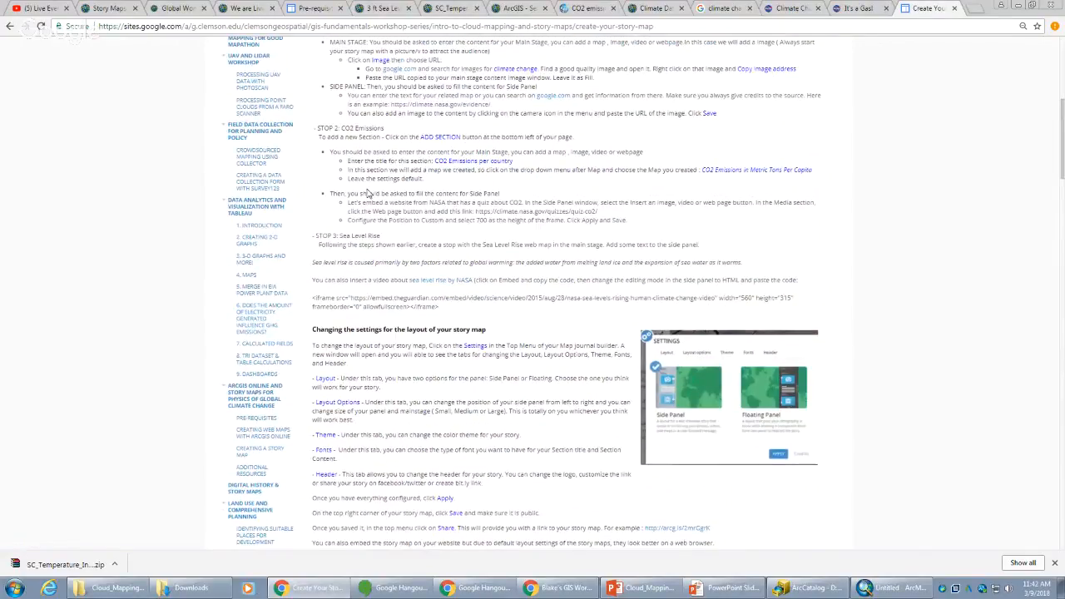
scroll(366, 193, up, 4)
scroll(366, 189, down, 3)
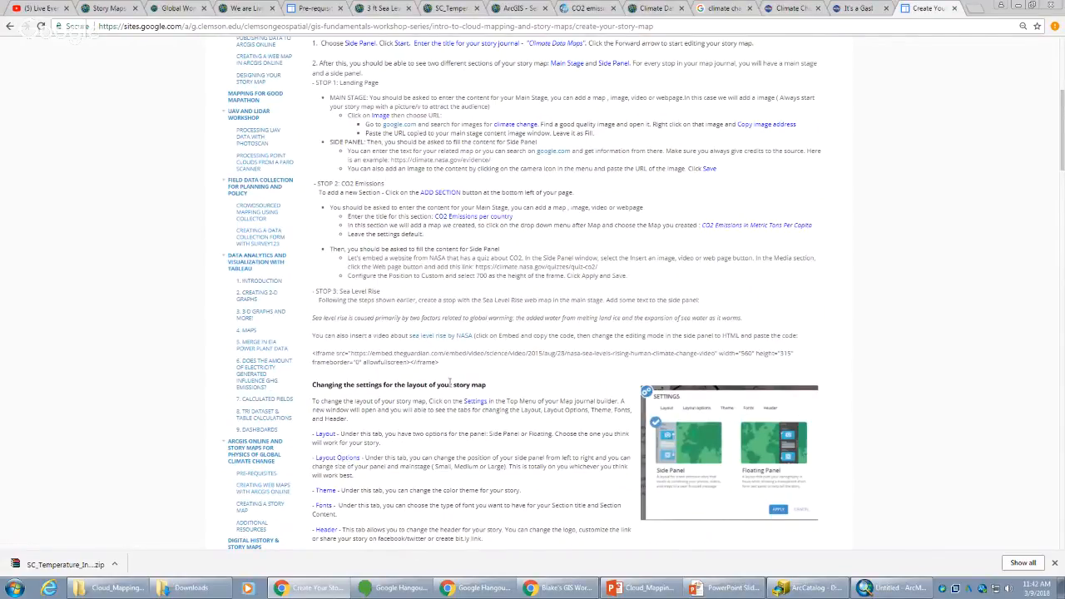
scroll(454, 382, up, 2)
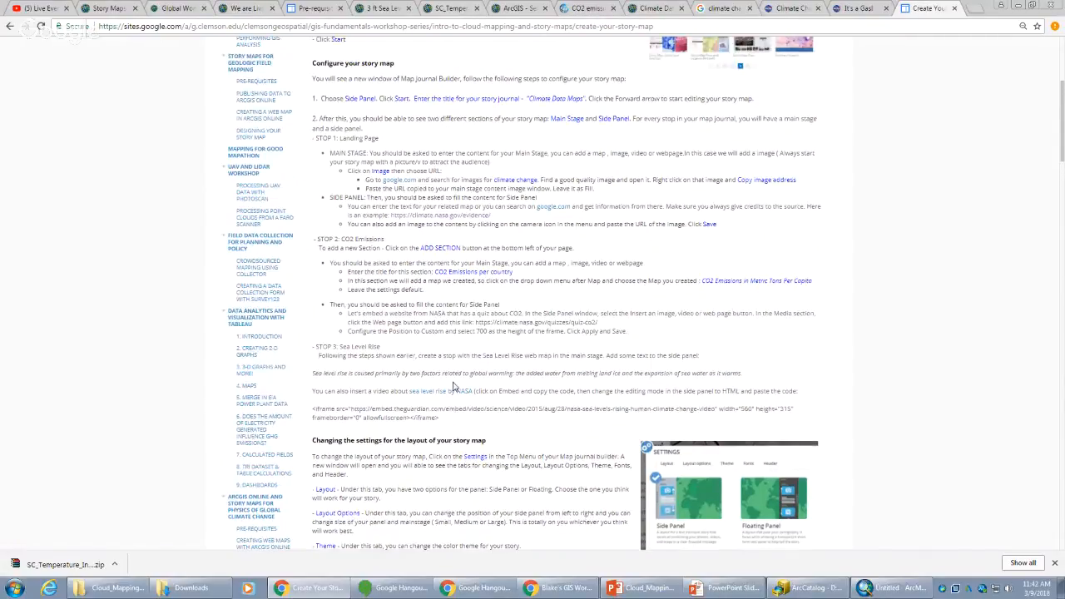
scroll(454, 386, up, 1)
scroll(456, 400, down, 1)
drag(459, 421, 313, 408)
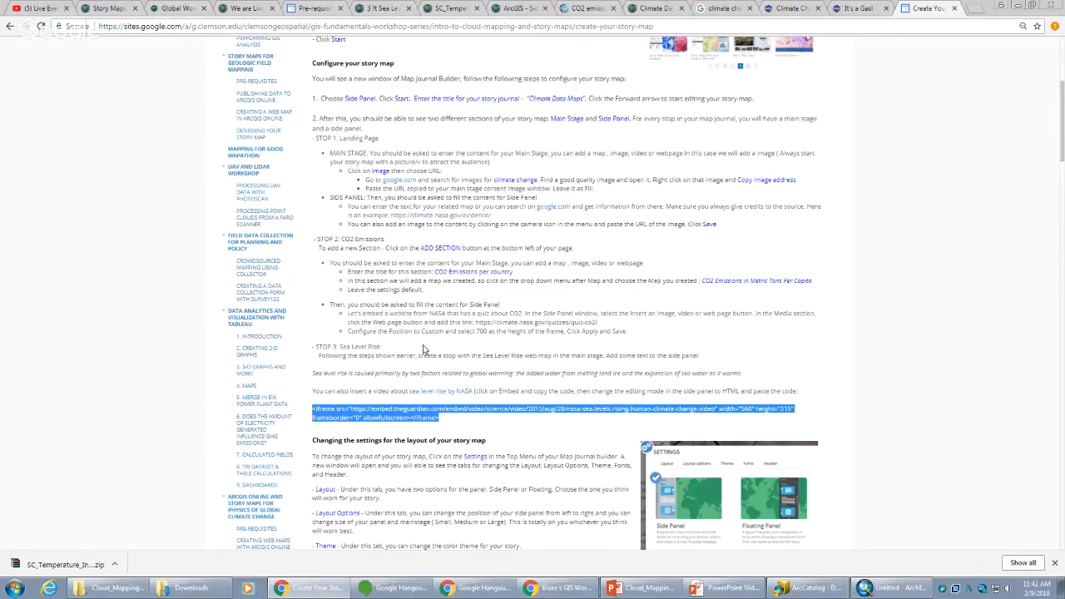
click(477, 426)
scroll(487, 388, up, 3)
scroll(486, 388, up, 1)
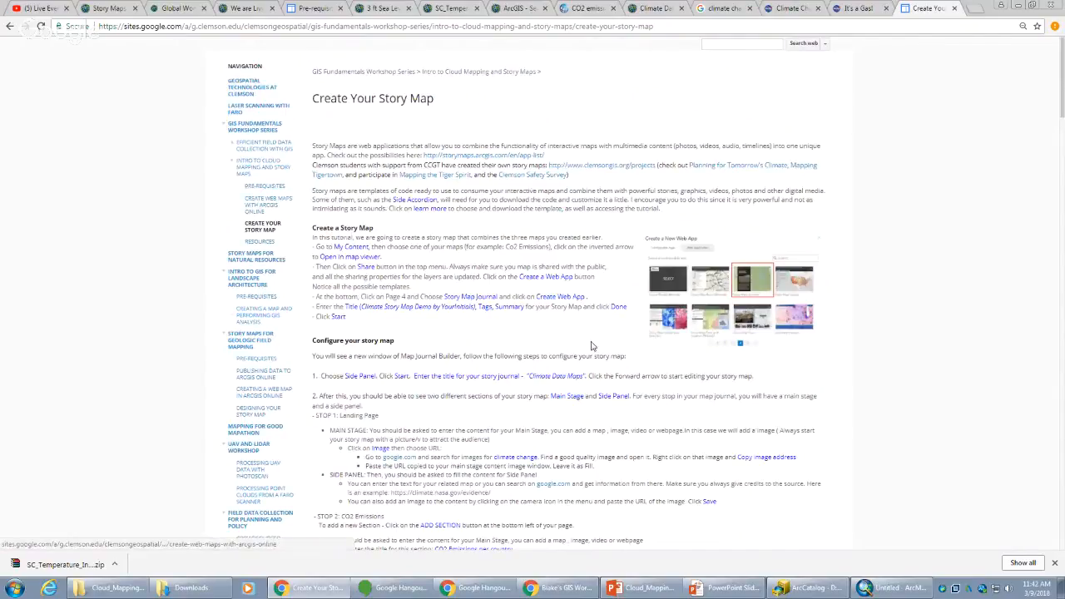
scroll(589, 347, down, 2)
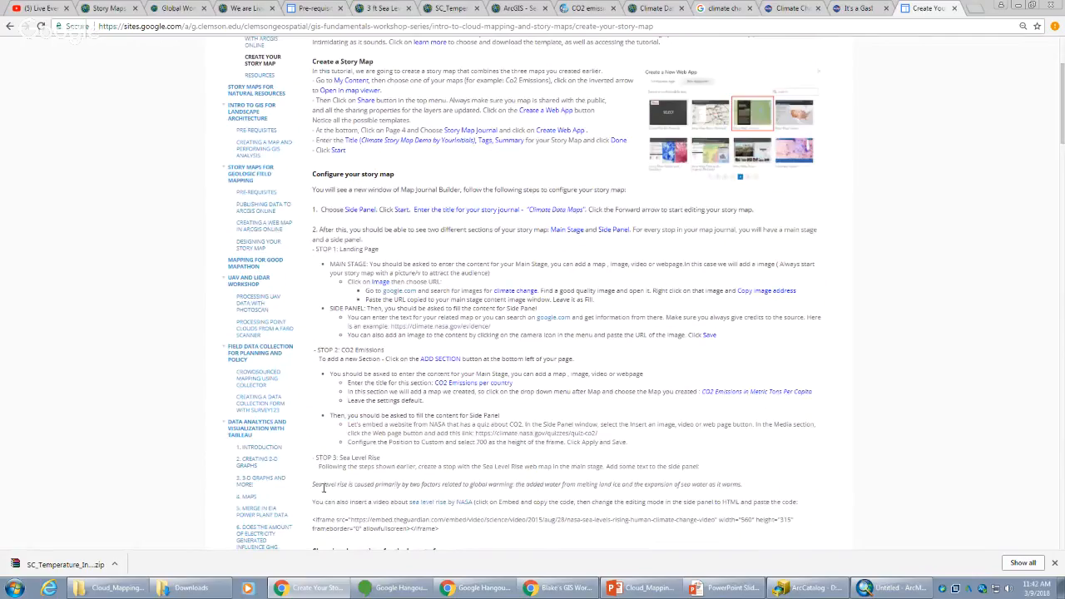
triple_click(428, 530)
key(ctrl+c)
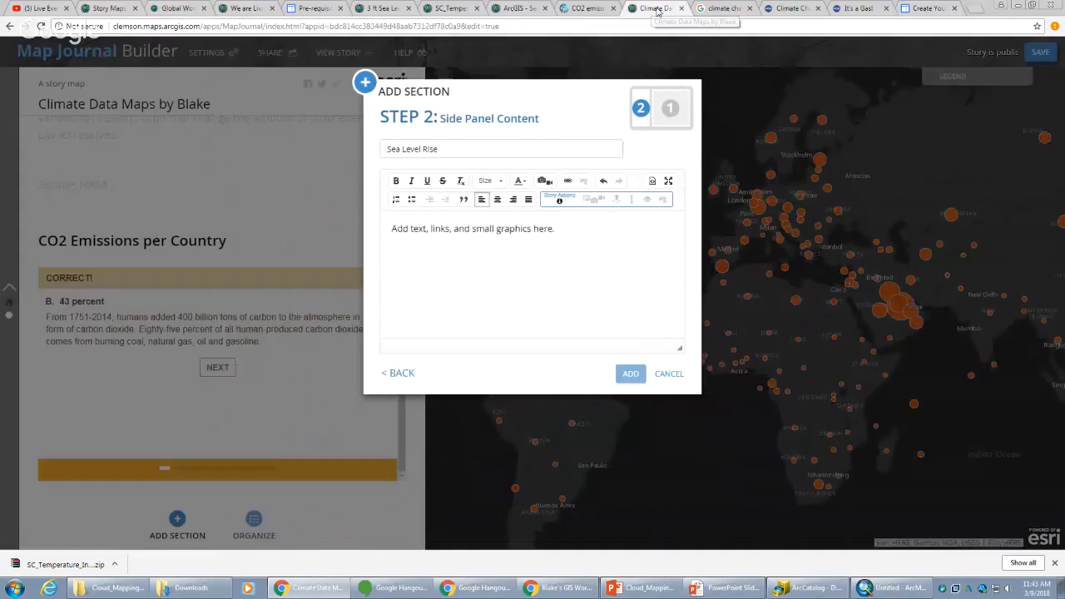
- Paste the video's iframe code into the Sea Level Rise side panel's HTML source and preview it
click(654, 8)
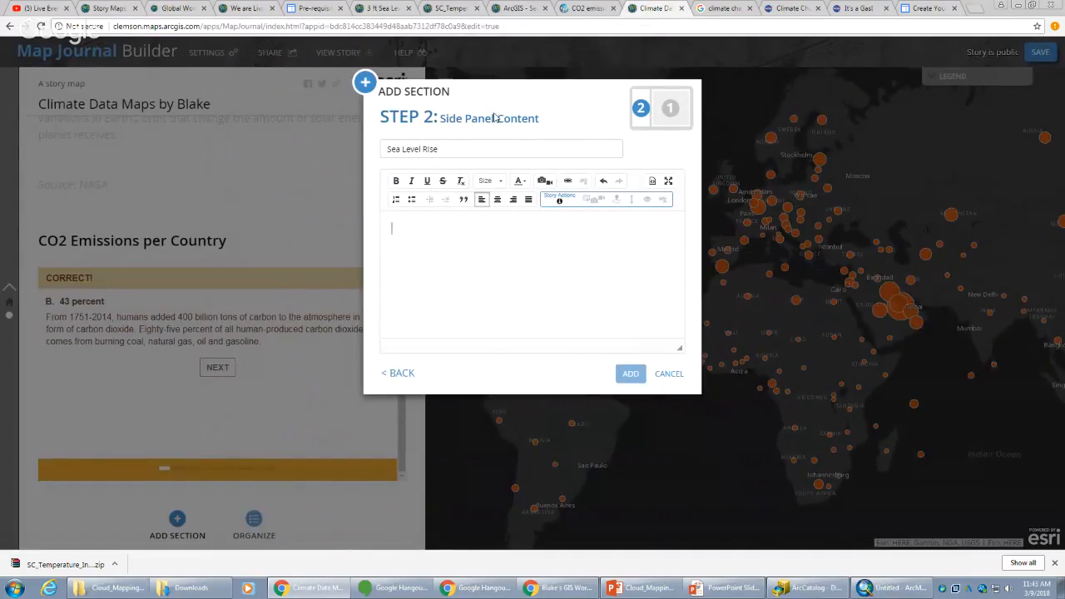
click(538, 238)
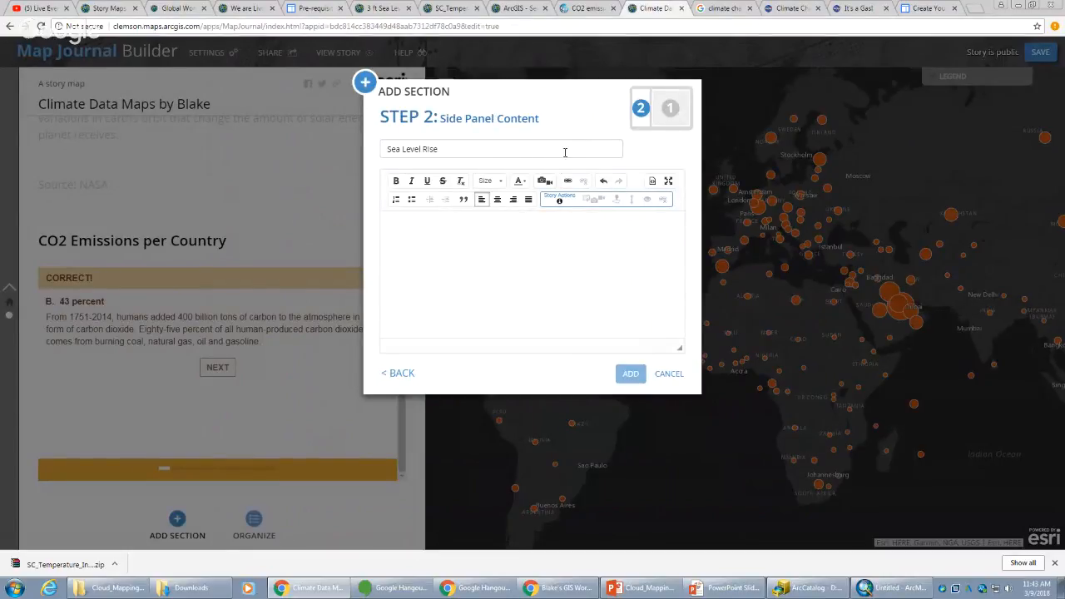
click(654, 181)
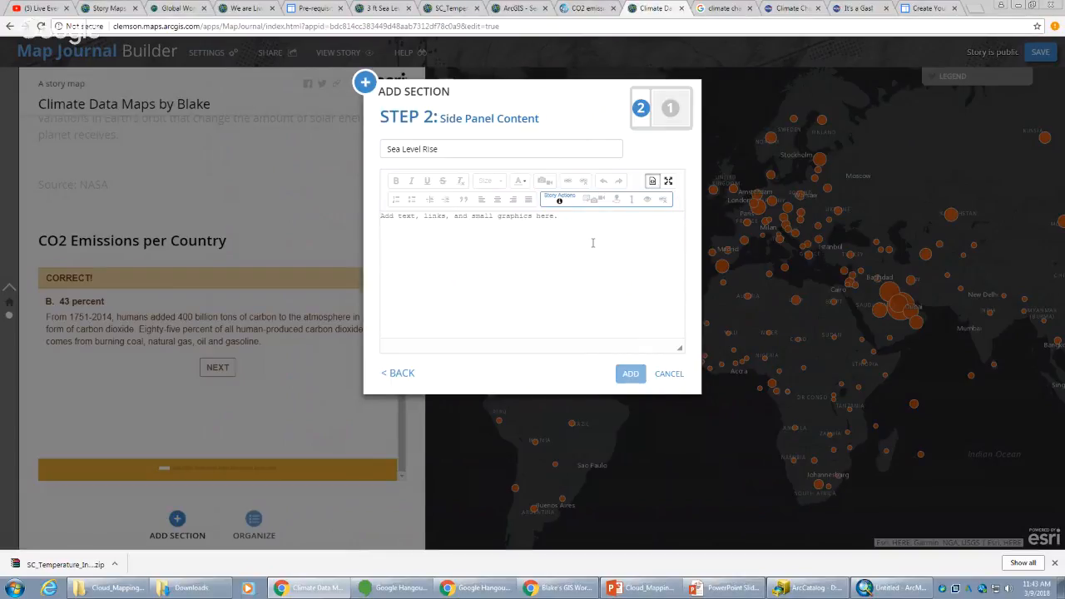
key(ctrl+v)
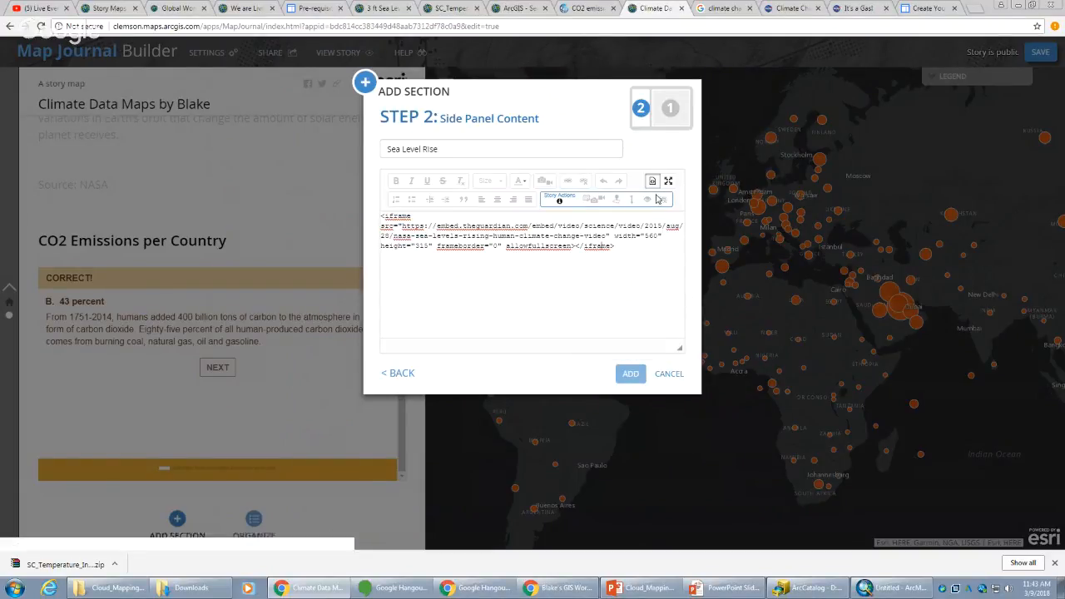
click(610, 153)
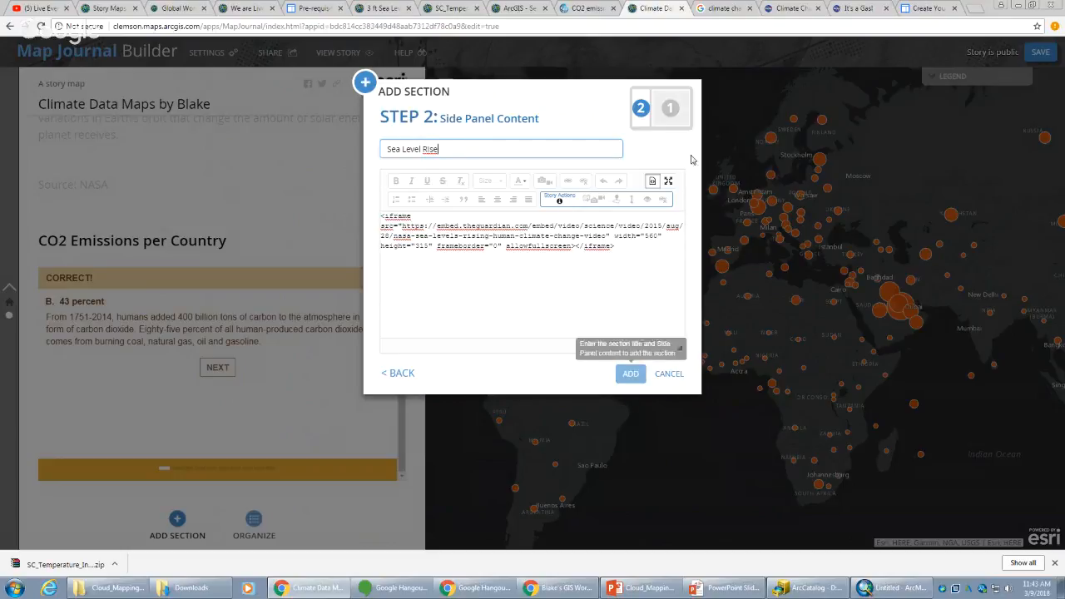
click(655, 182)
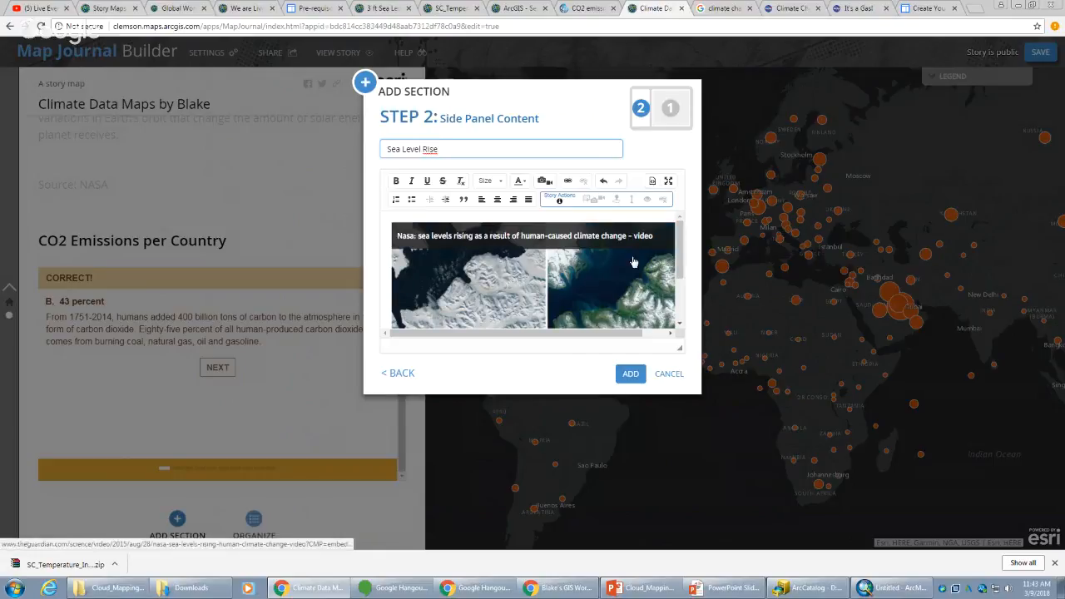
- Toggle the HTML source once more to verify the embedded video
scroll(634, 265, down, 1)
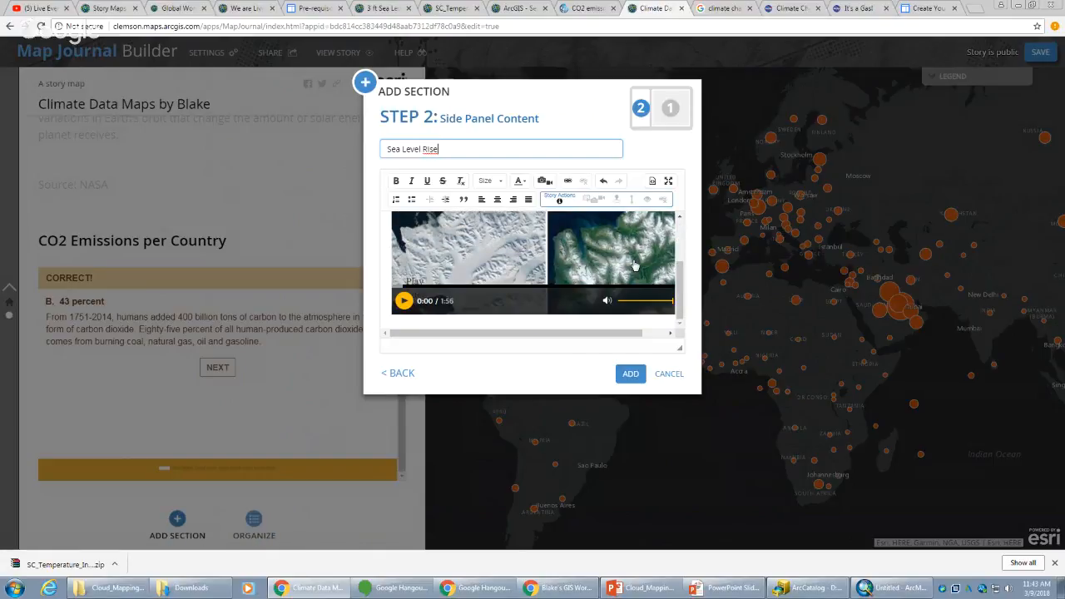
scroll(634, 265, up, 1)
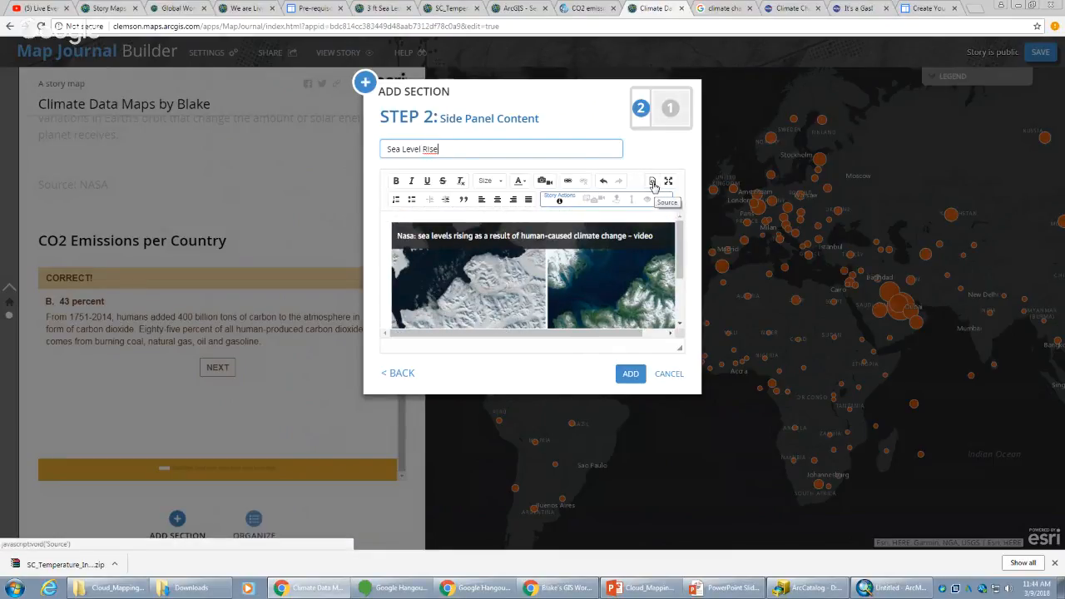
click(654, 185)
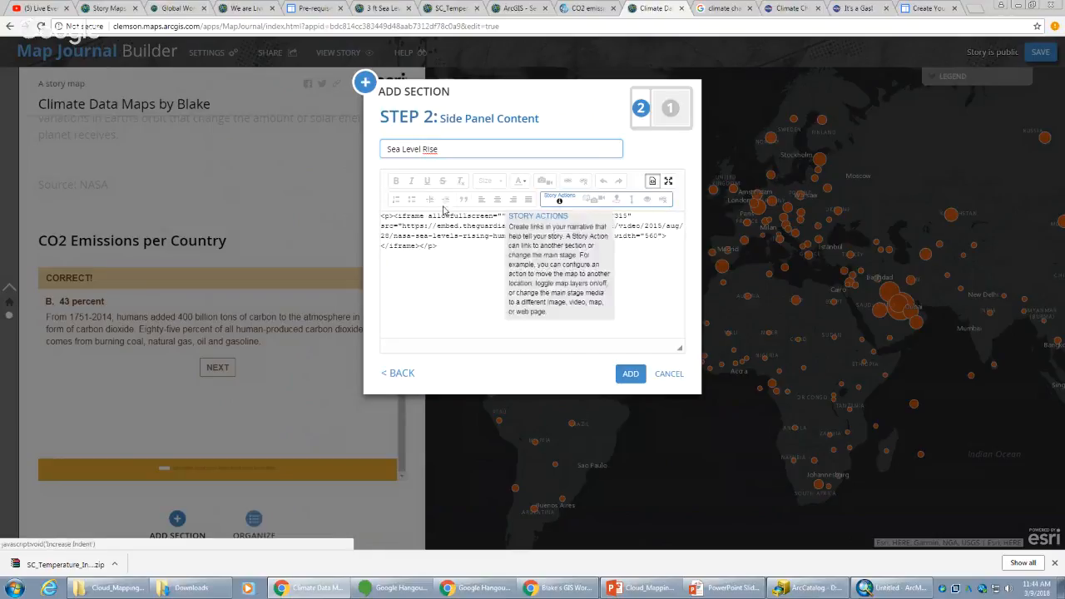
click(653, 182)
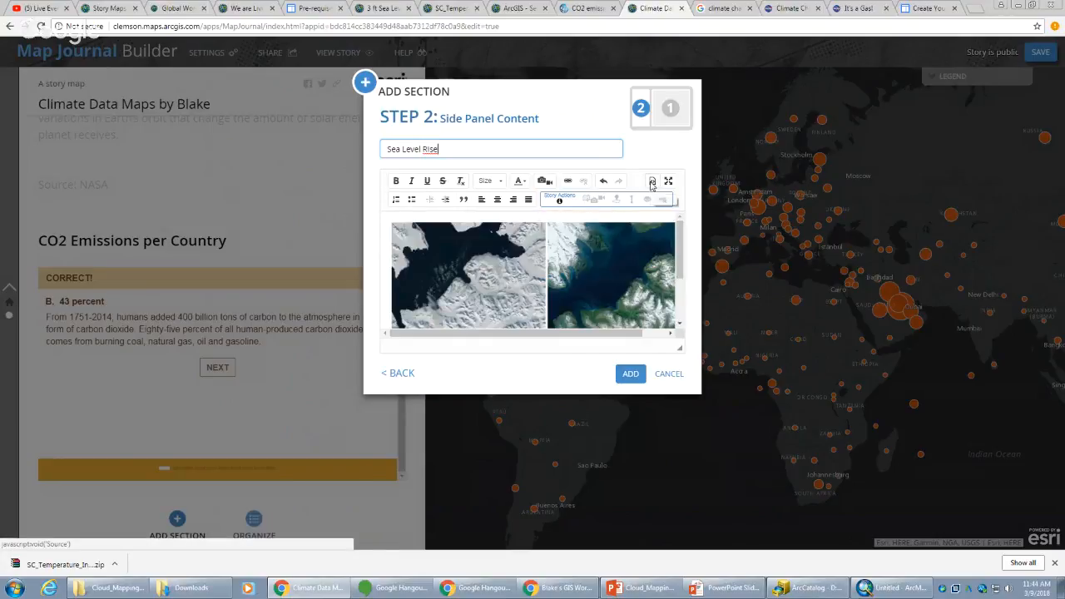
- Add the Sea Level Rise section and test its embedded video by playing and pausing it
click(631, 374)
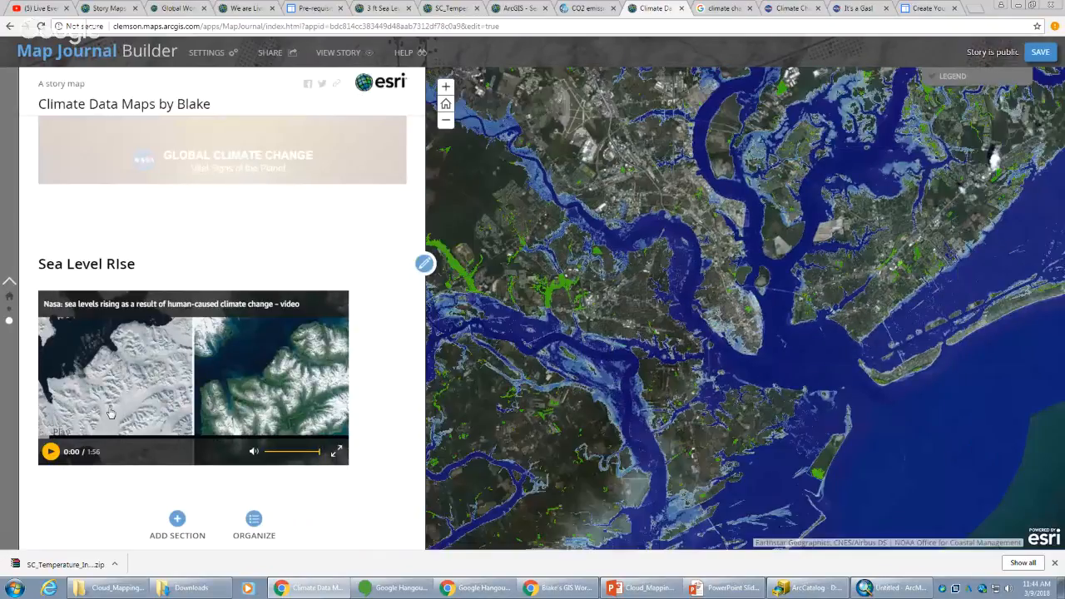
click(51, 452)
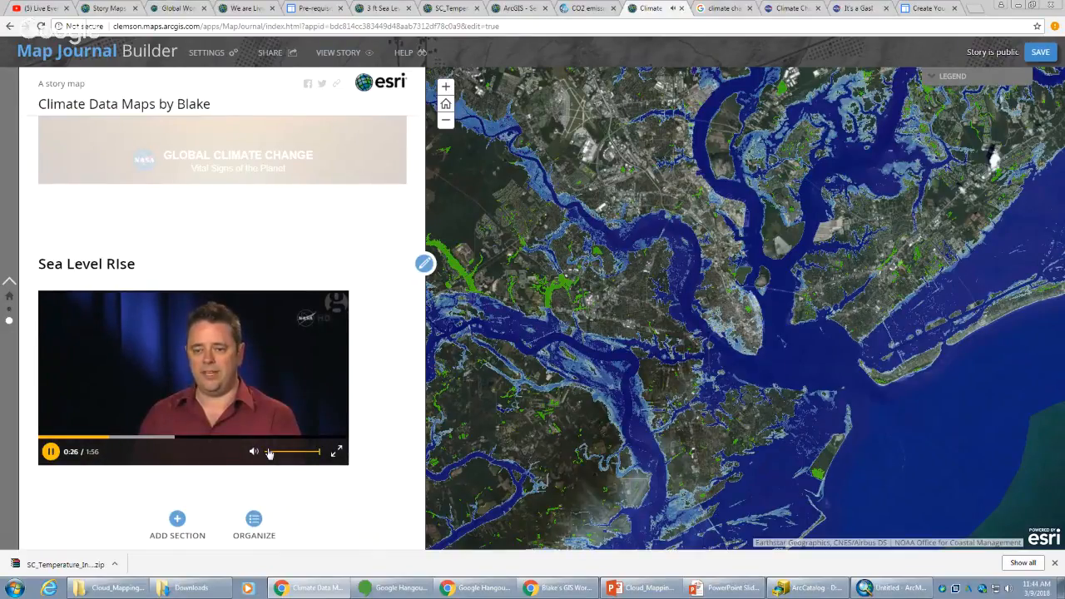
click(50, 451)
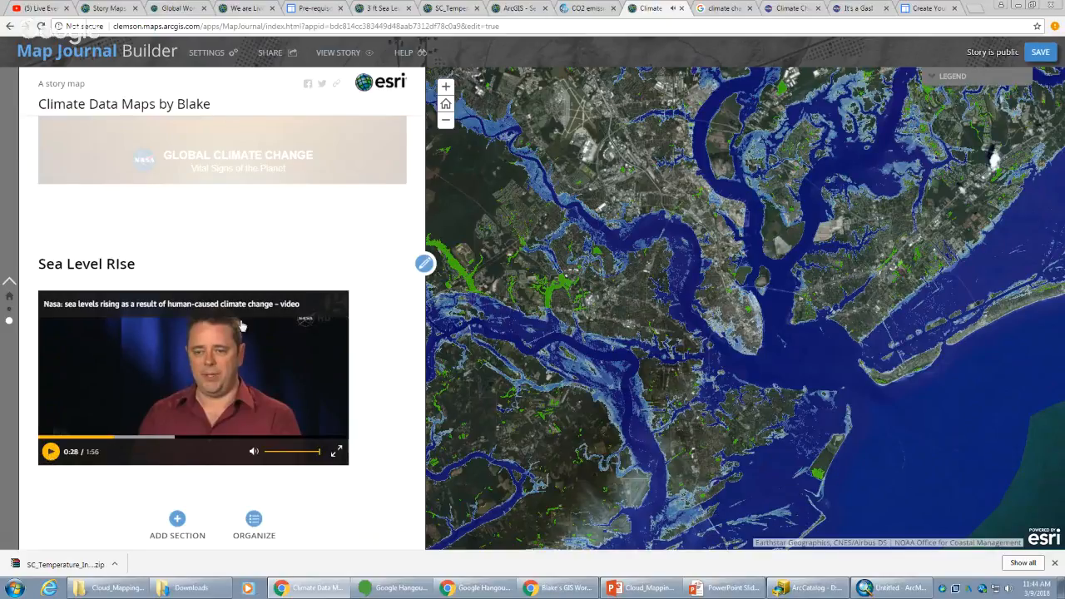
scroll(309, 326, up, 1)
scroll(308, 323, up, 8)
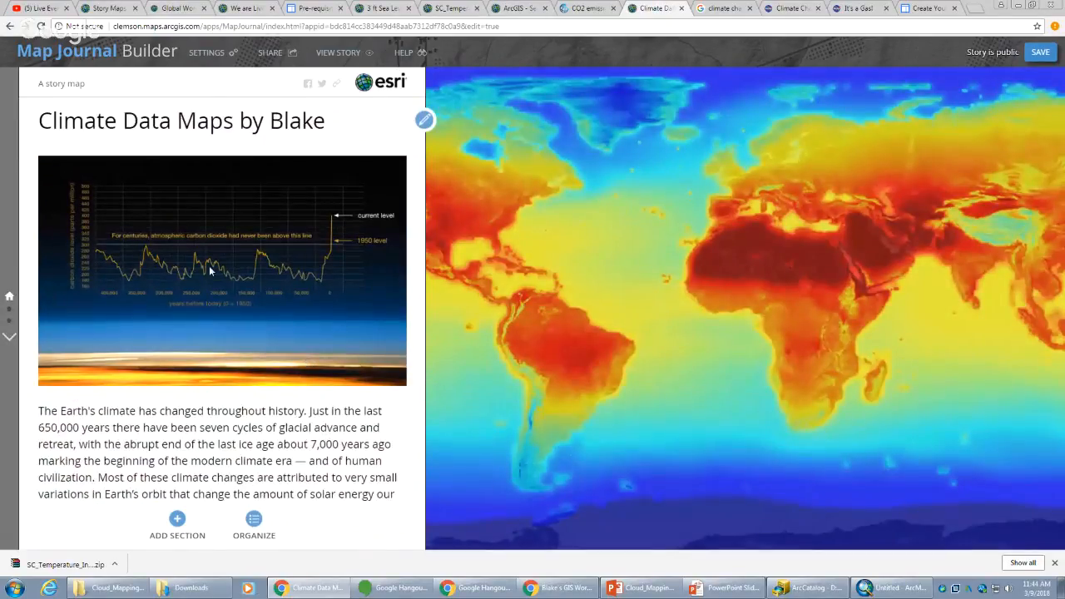
- Flip between the CO2 Emissions and Sea Level Rise sections, dismiss the download notice, and return to the opening section
scroll(175, 169, down, 5)
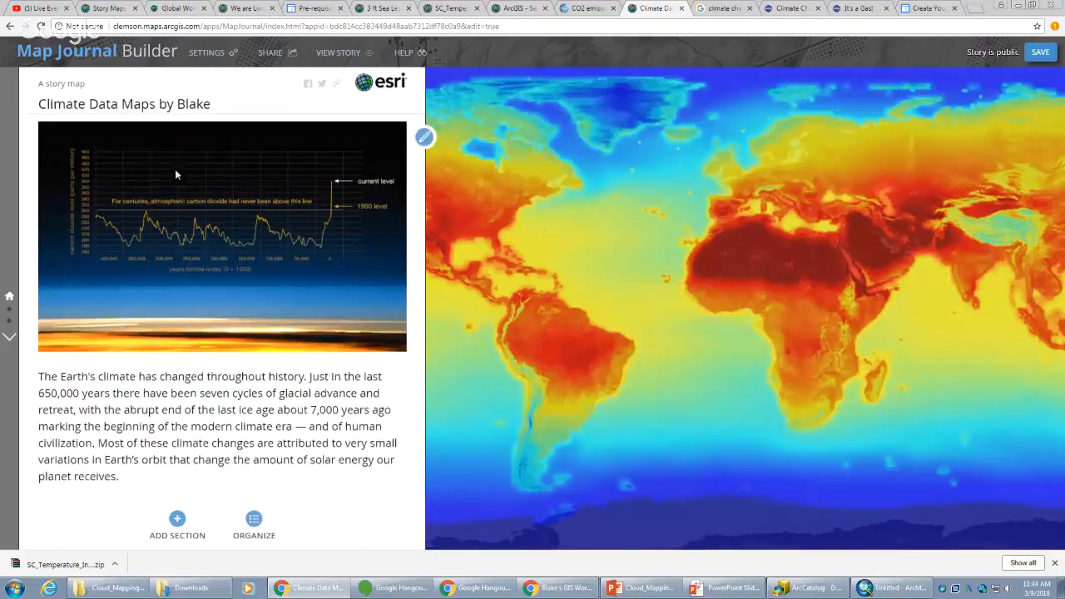
scroll(175, 169, up, 4)
scroll(176, 174, up, 1)
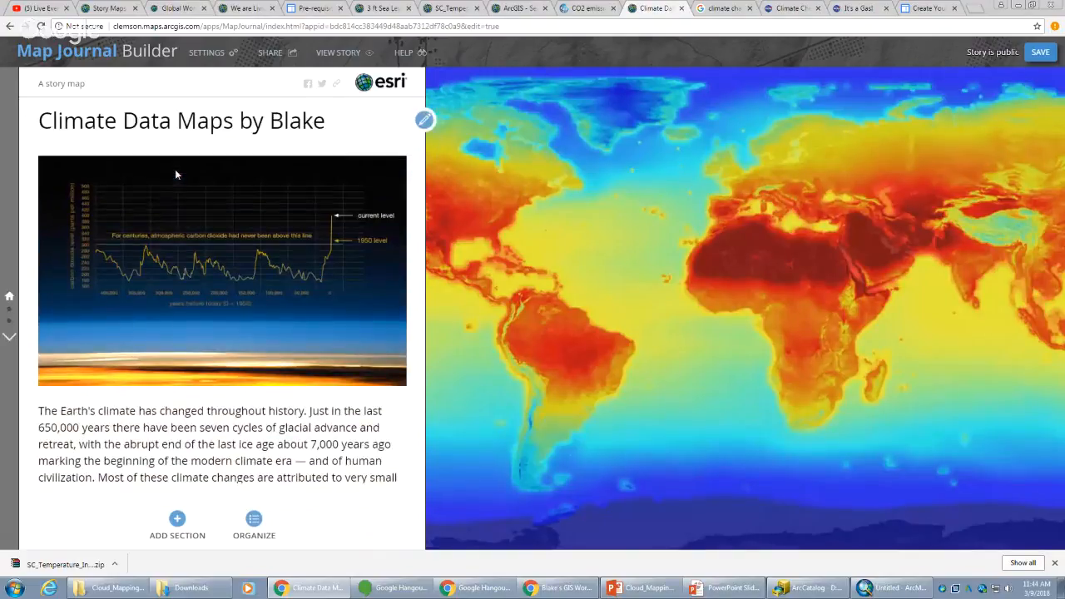
click(9, 310)
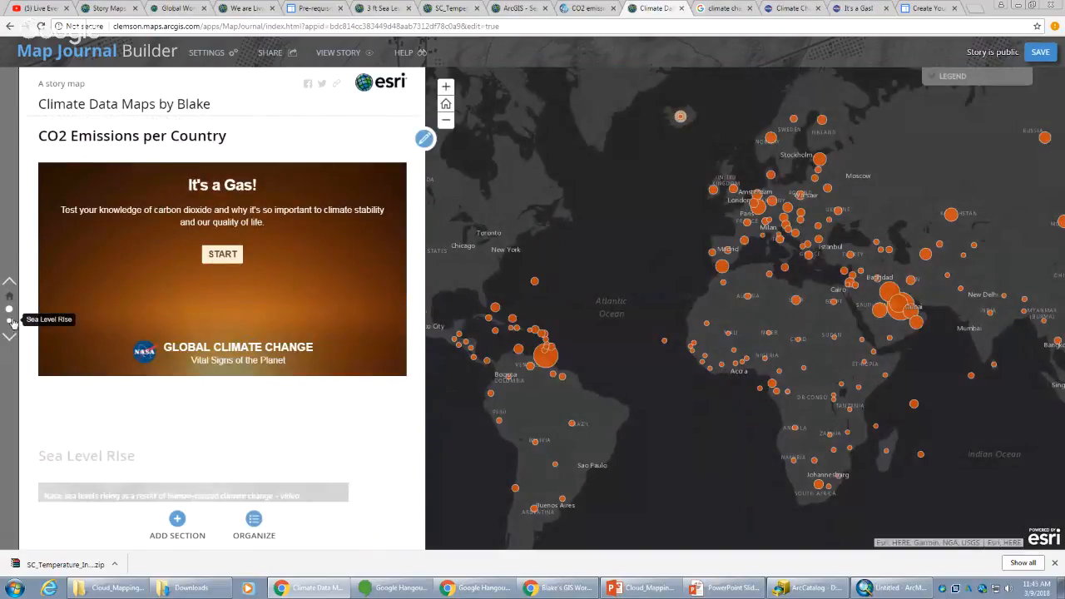
click(9, 321)
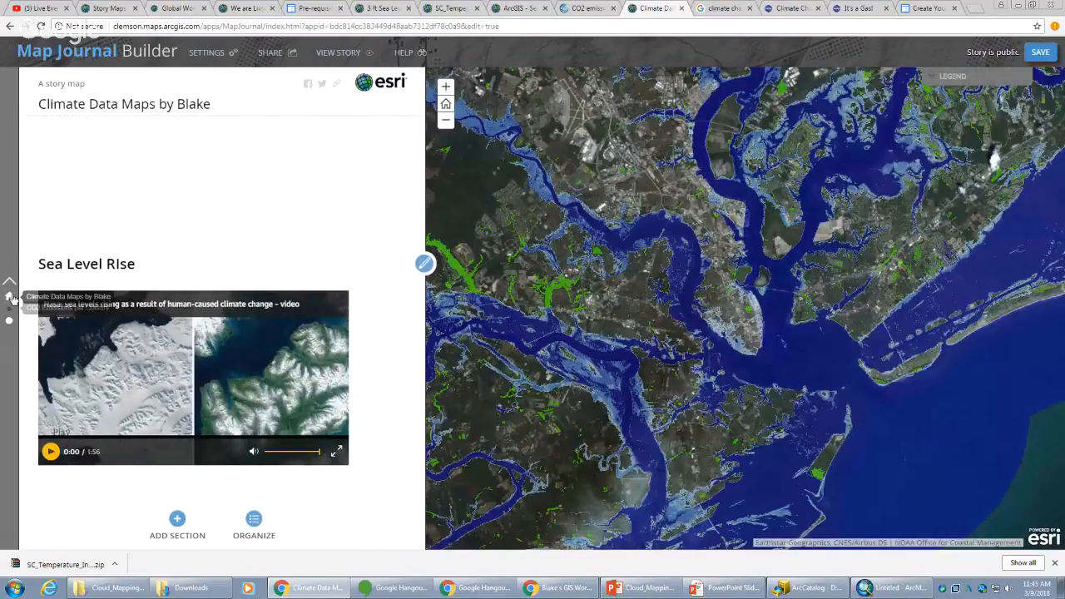
click(9, 310)
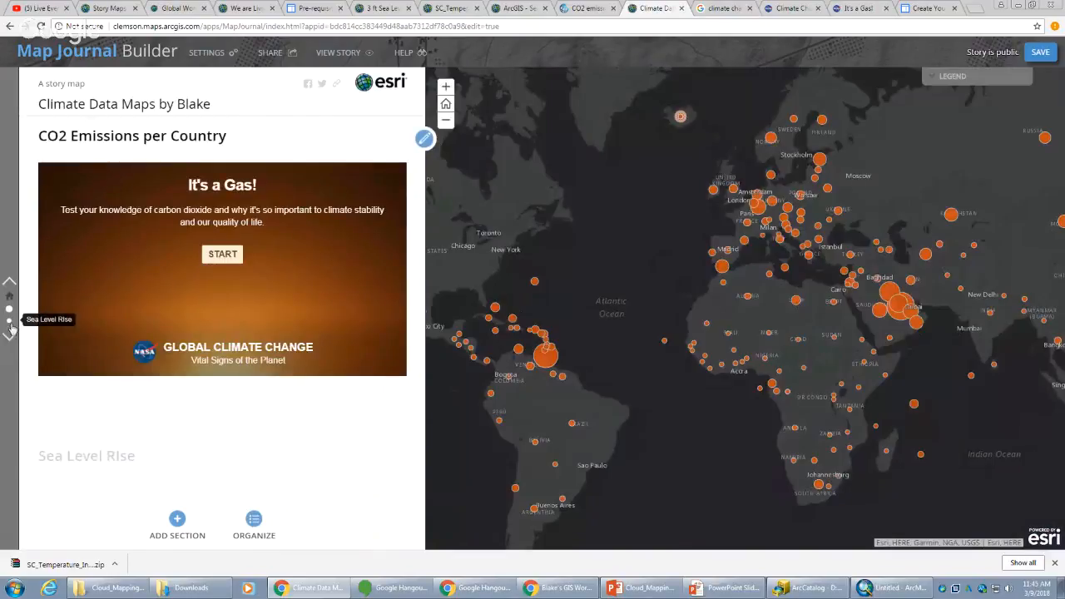
click(10, 321)
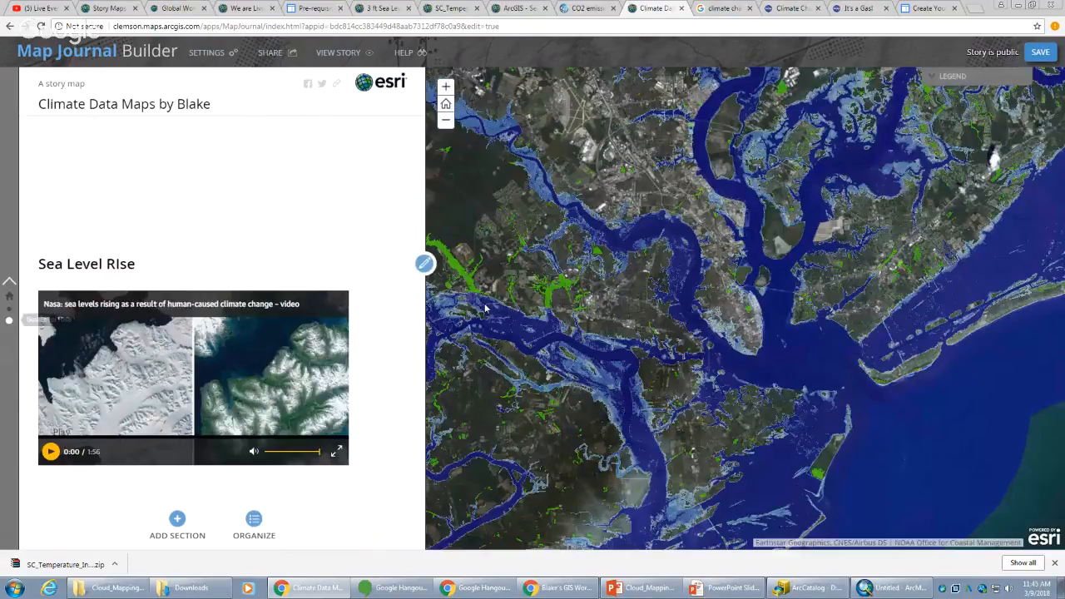
scroll(541, 324, down, 1)
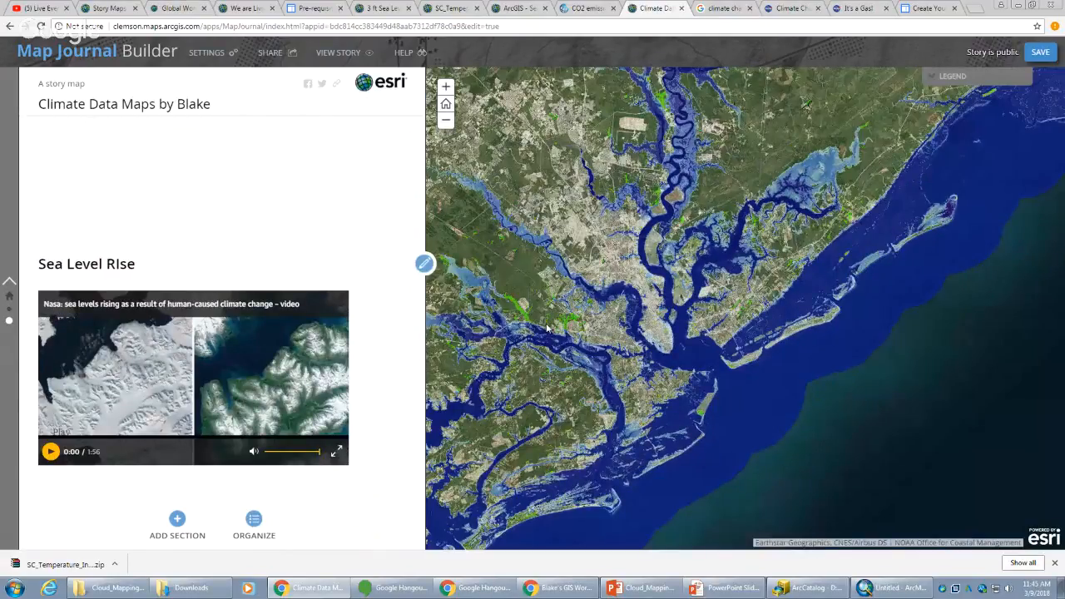
click(1055, 563)
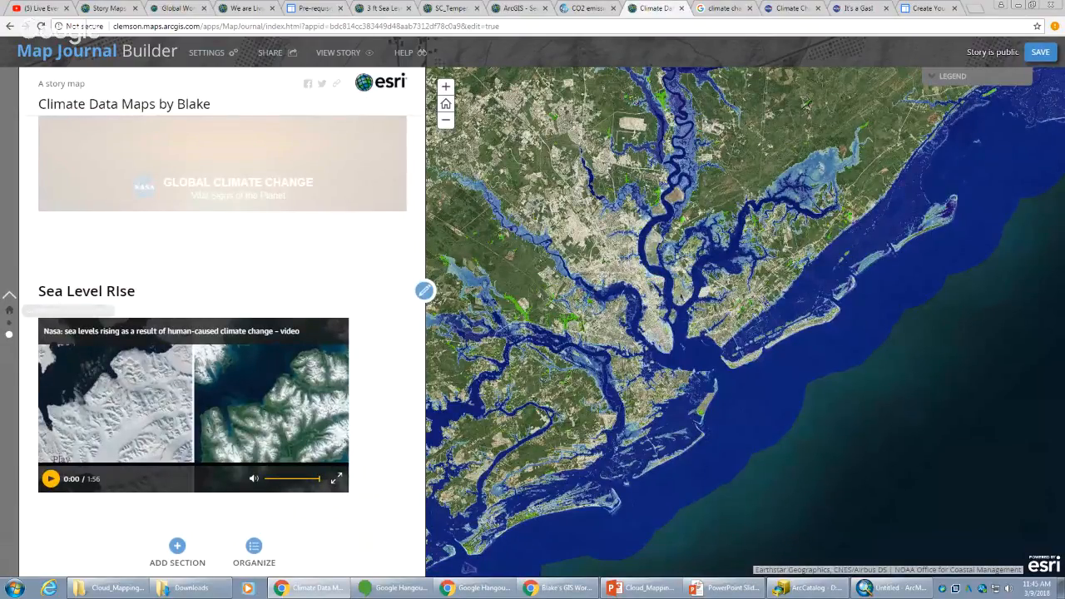
click(10, 310)
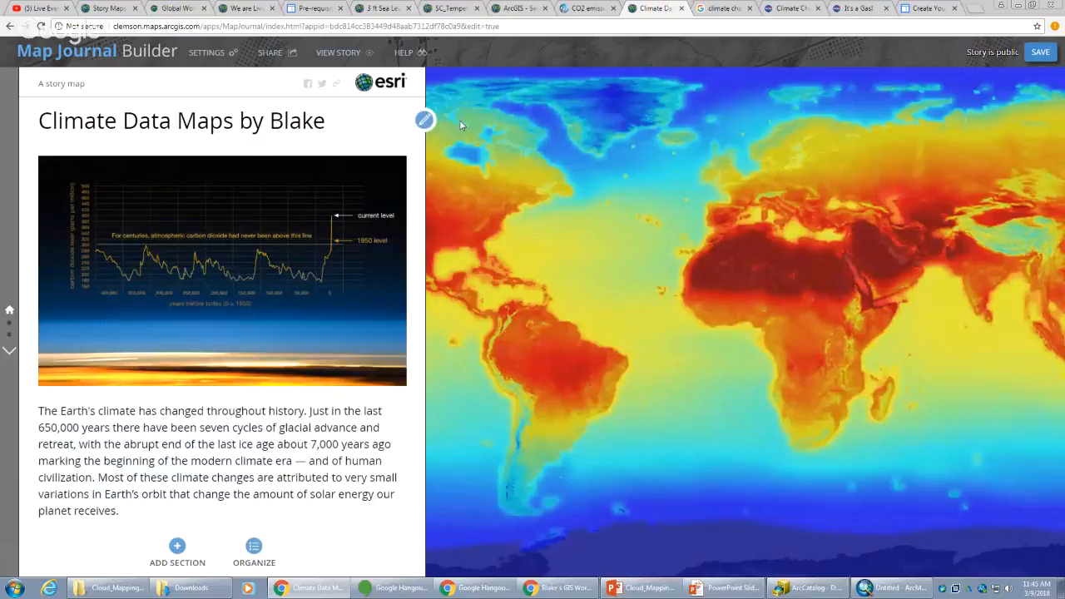
- Apply the Floating Panel layout to the story map
click(219, 55)
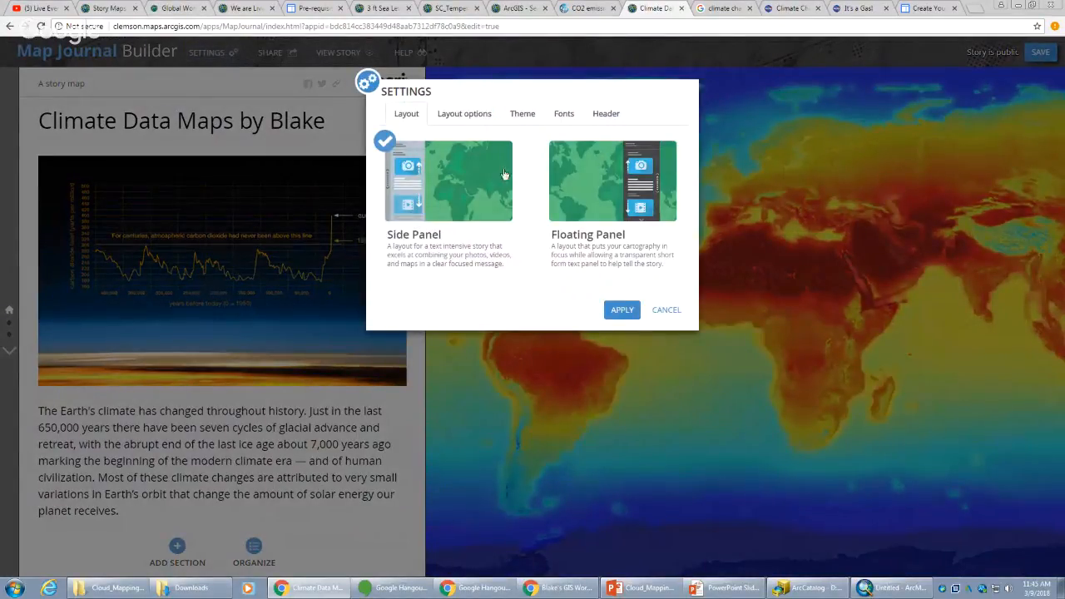
click(610, 185)
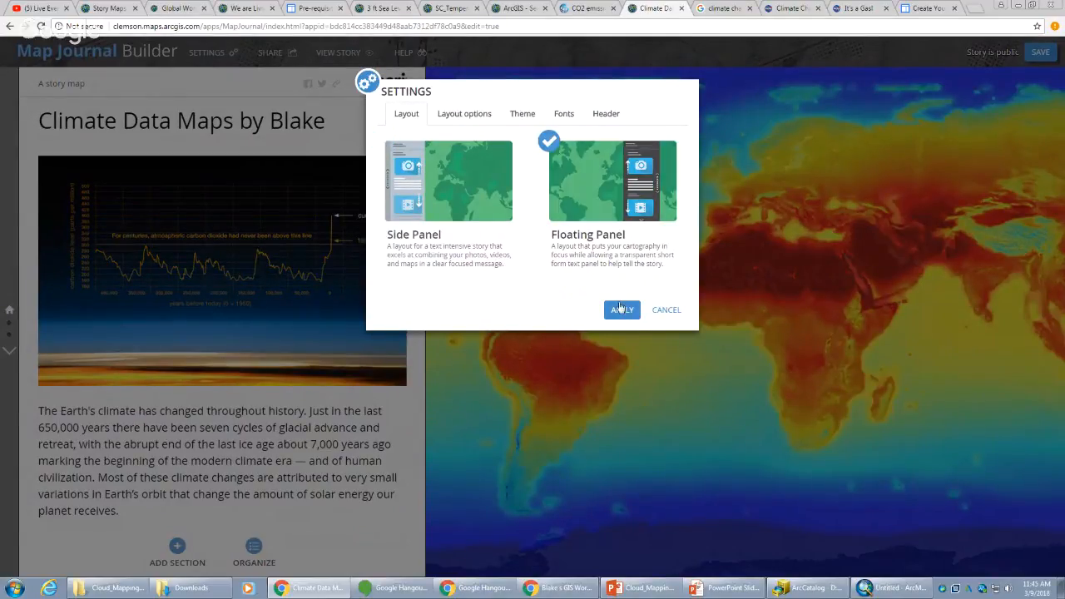
click(620, 310)
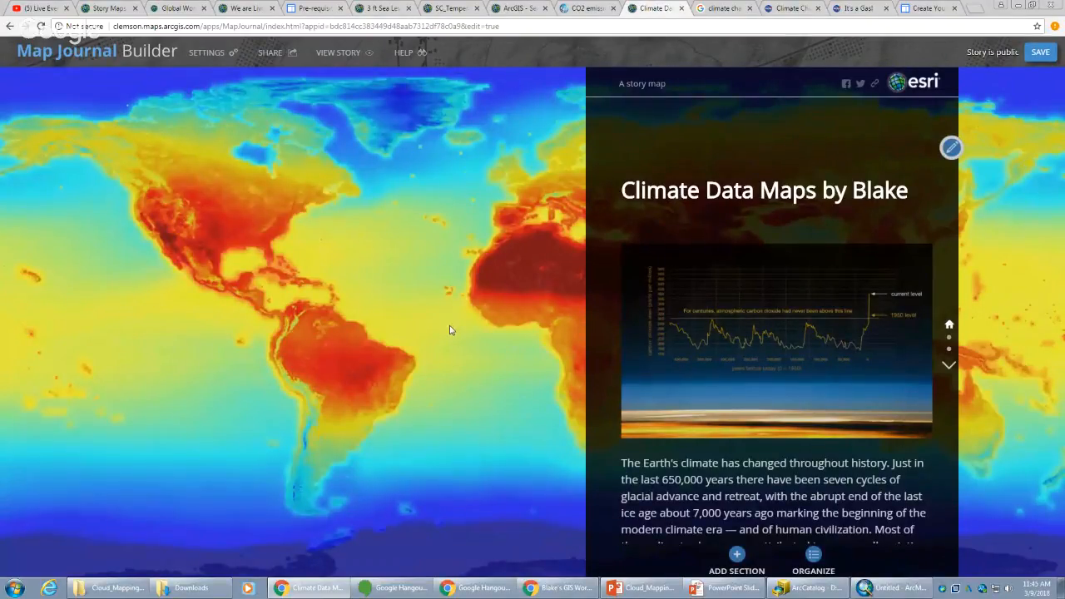
scroll(757, 481, down, 1)
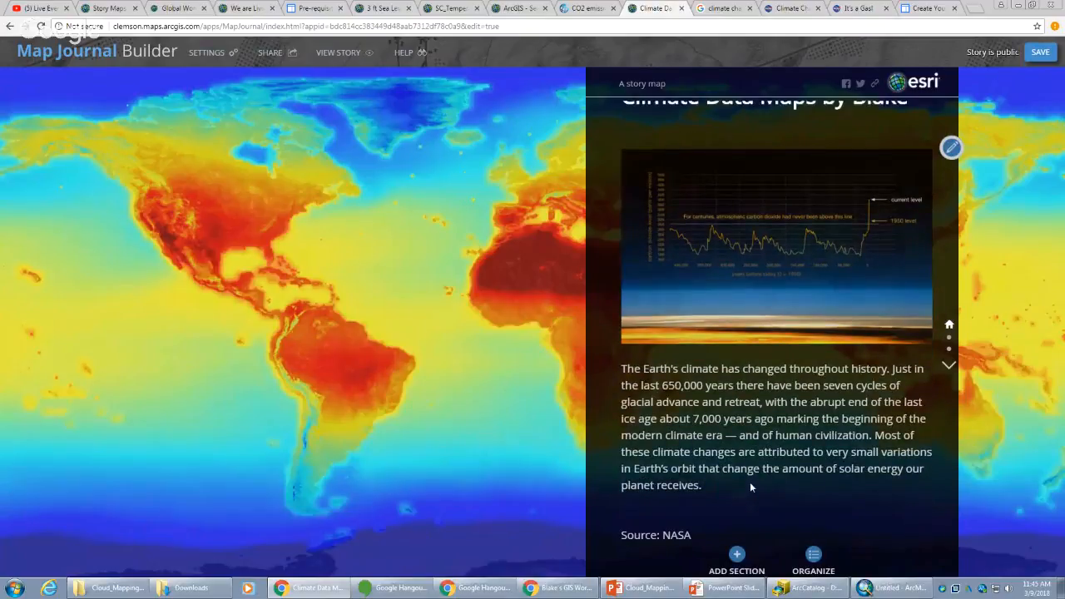
scroll(751, 487, down, 3)
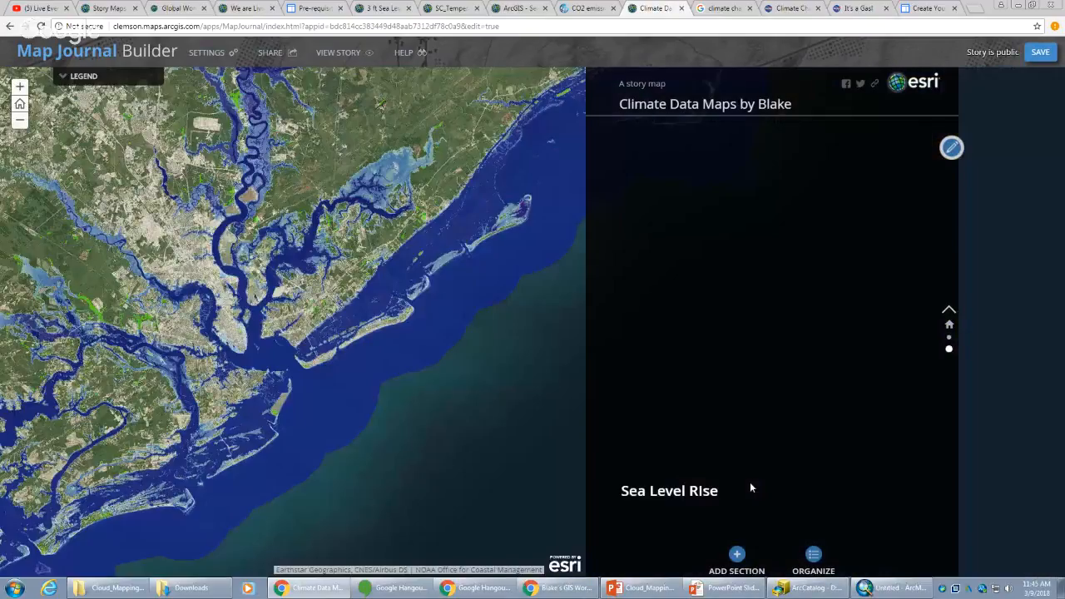
scroll(750, 482, up, 2)
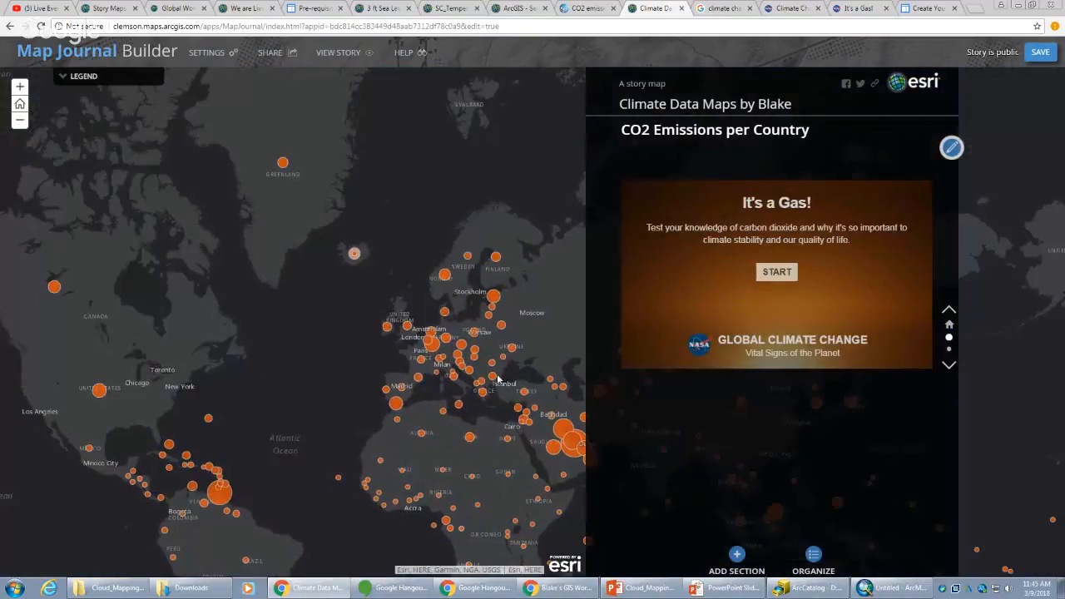
- Try floating panel placements in Settings, keeping the panel on the left
click(212, 55)
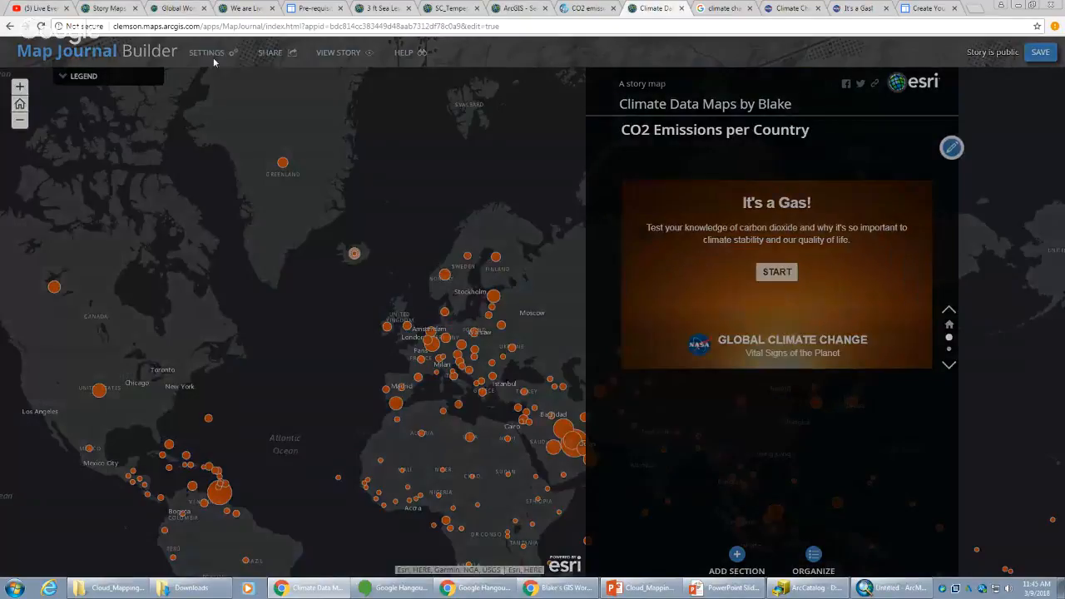
click(487, 114)
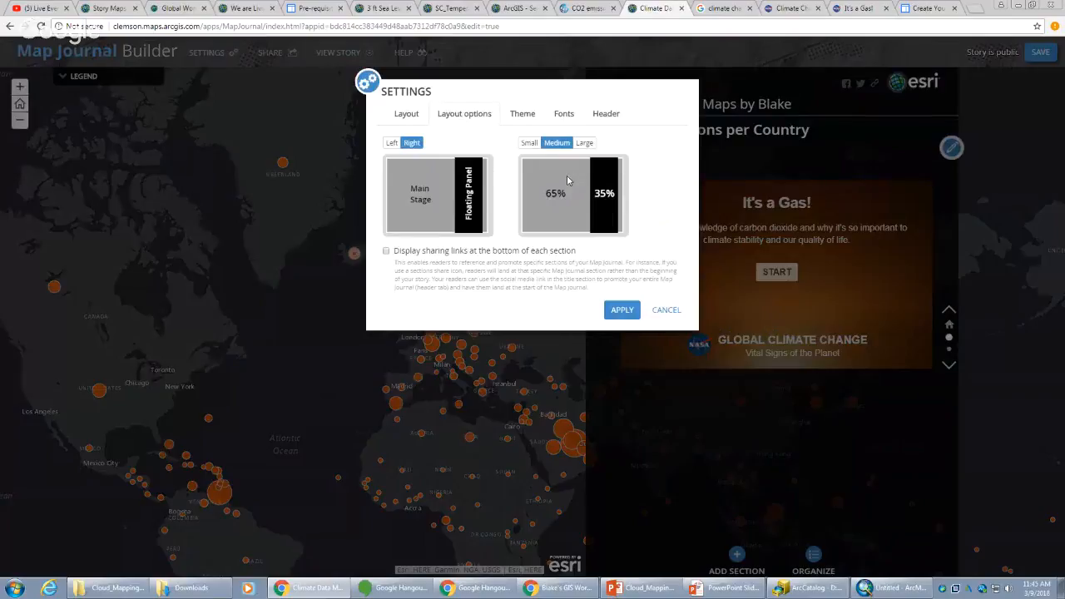
click(391, 144)
click(411, 145)
click(391, 148)
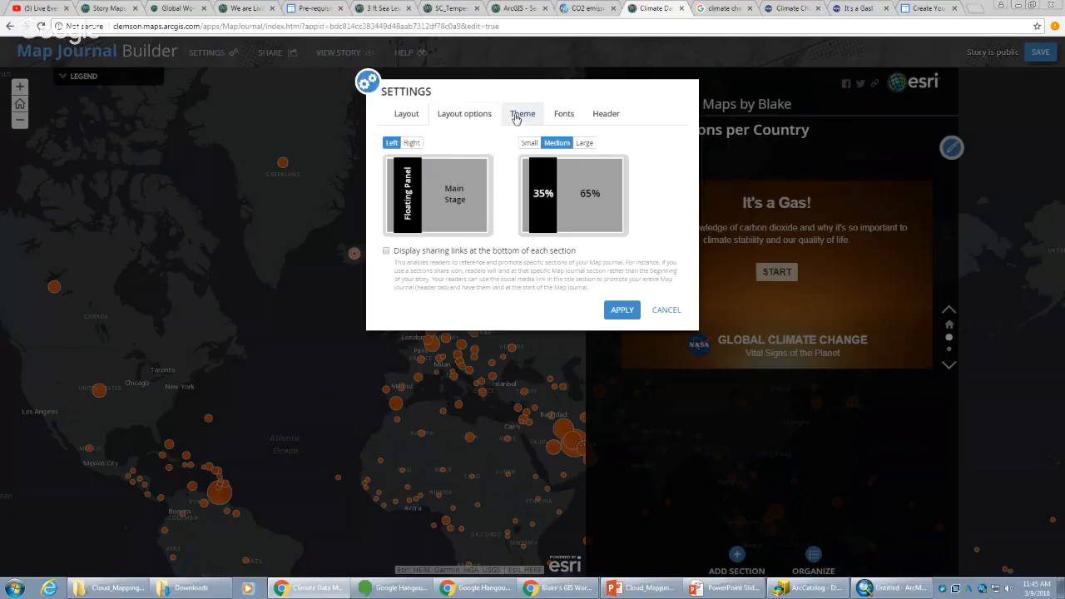
- Keep the dark theme and choose My logo for the header
click(516, 117)
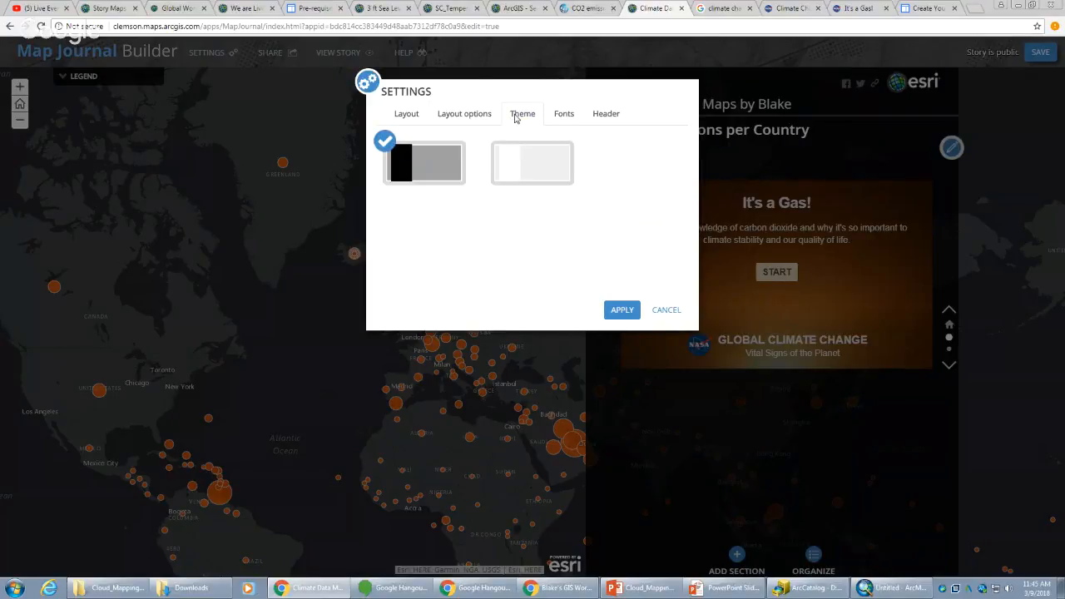
click(512, 166)
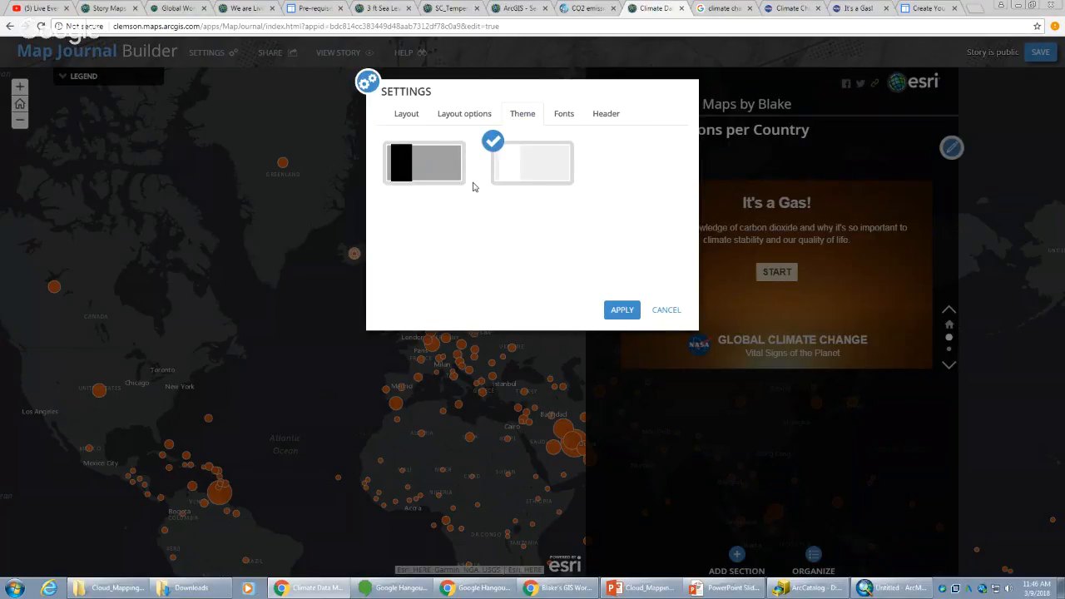
click(421, 173)
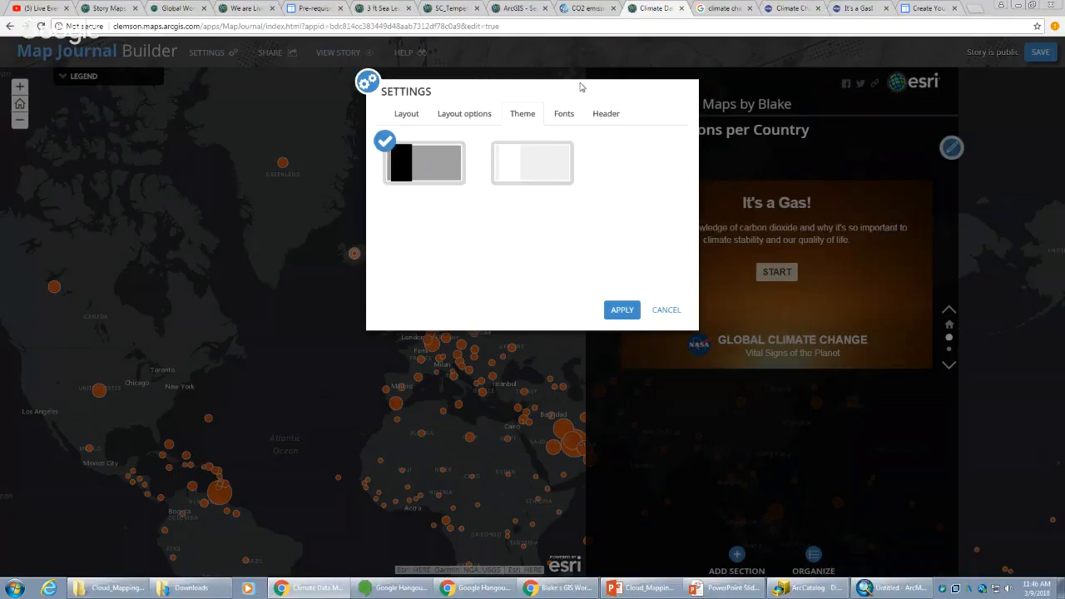
click(566, 116)
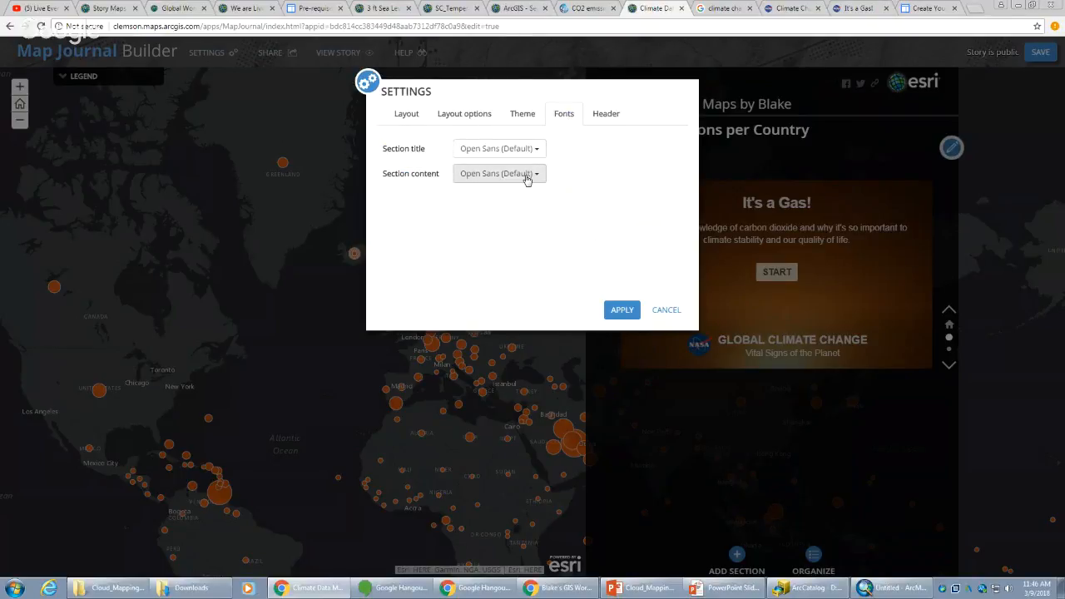
click(603, 114)
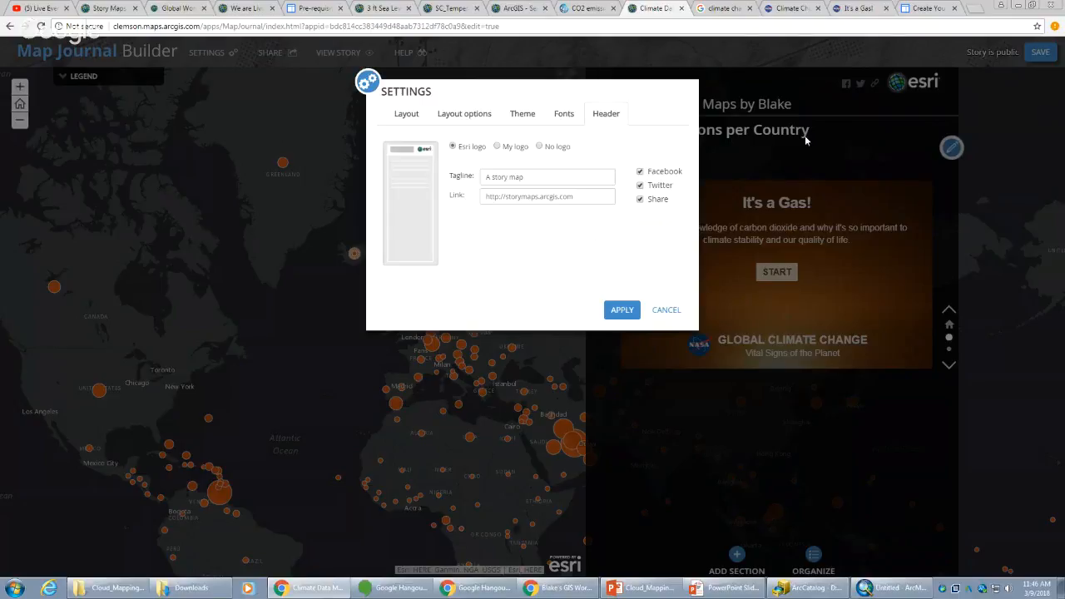
click(512, 150)
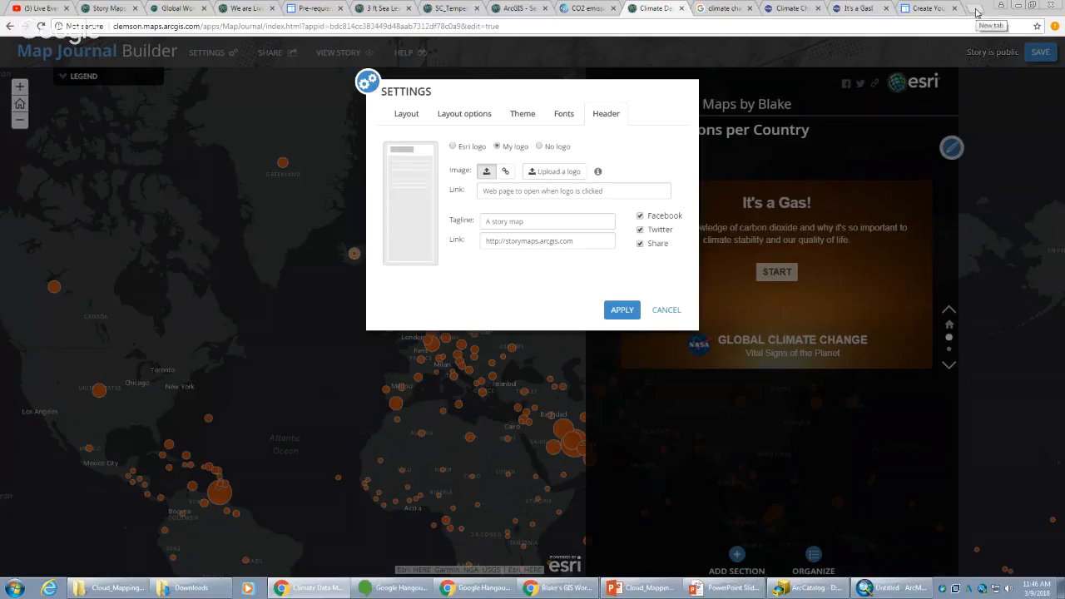
- Search Google Images for 'clemson tiger paw' and copy the first paw image's web address
click(714, 8)
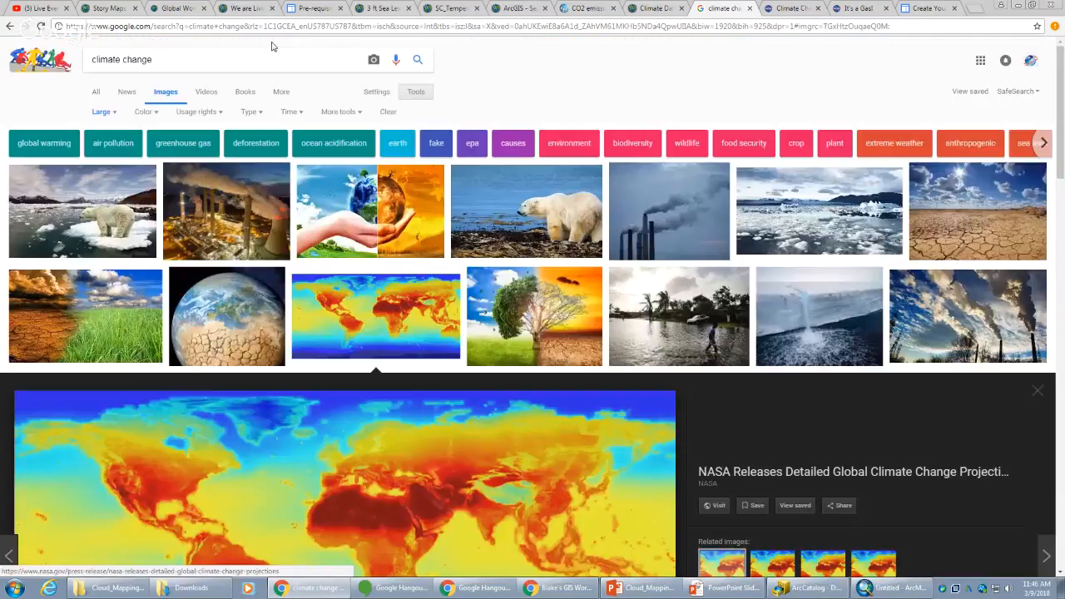
triple_click(271, 49)
text(clemson tiger paw)
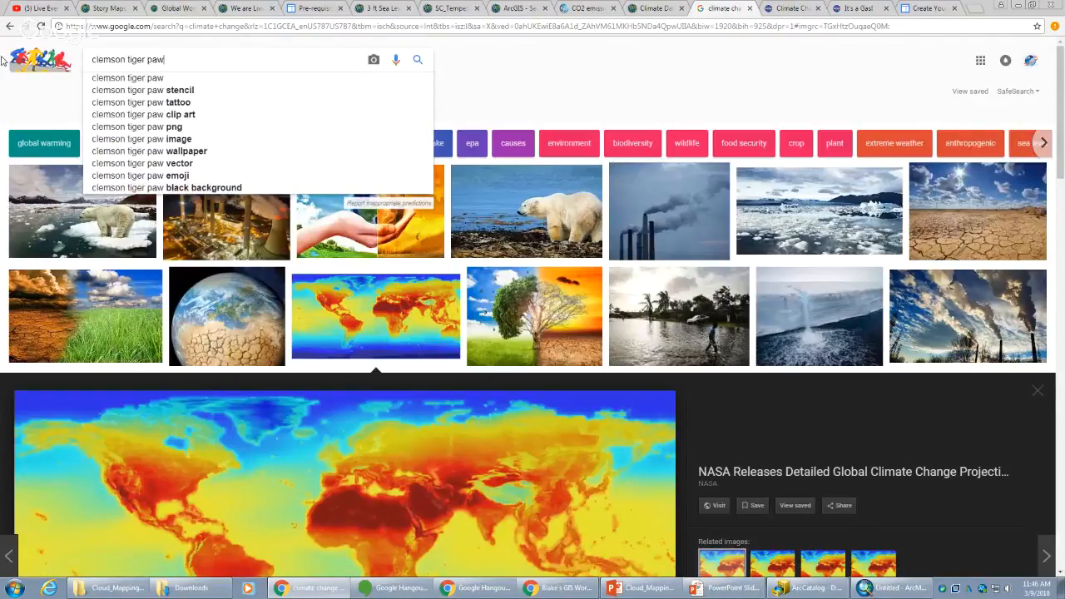
key(Return)
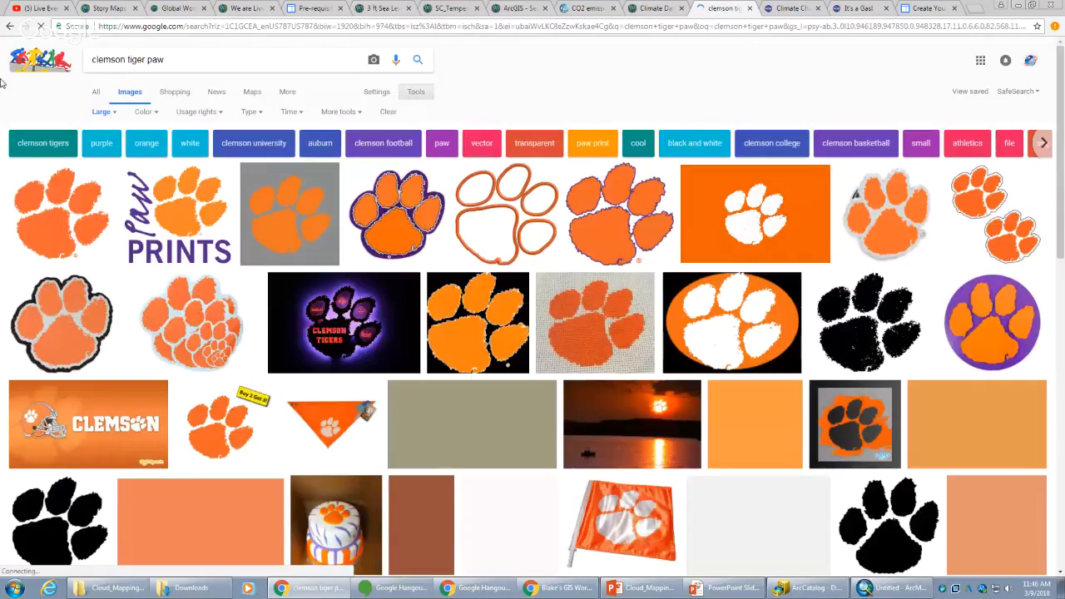
click(66, 214)
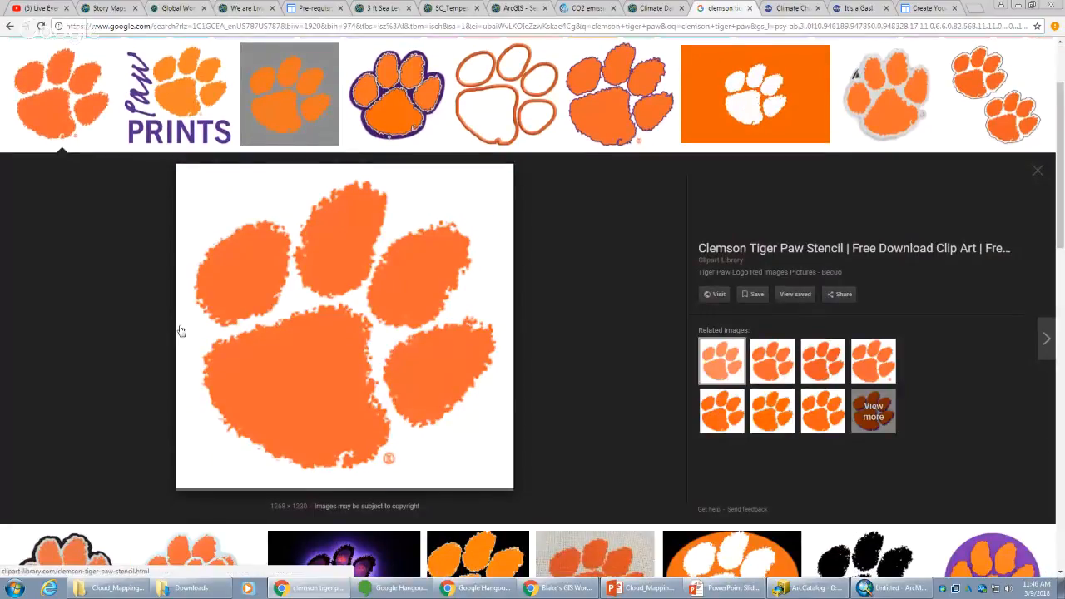
right_click(289, 309)
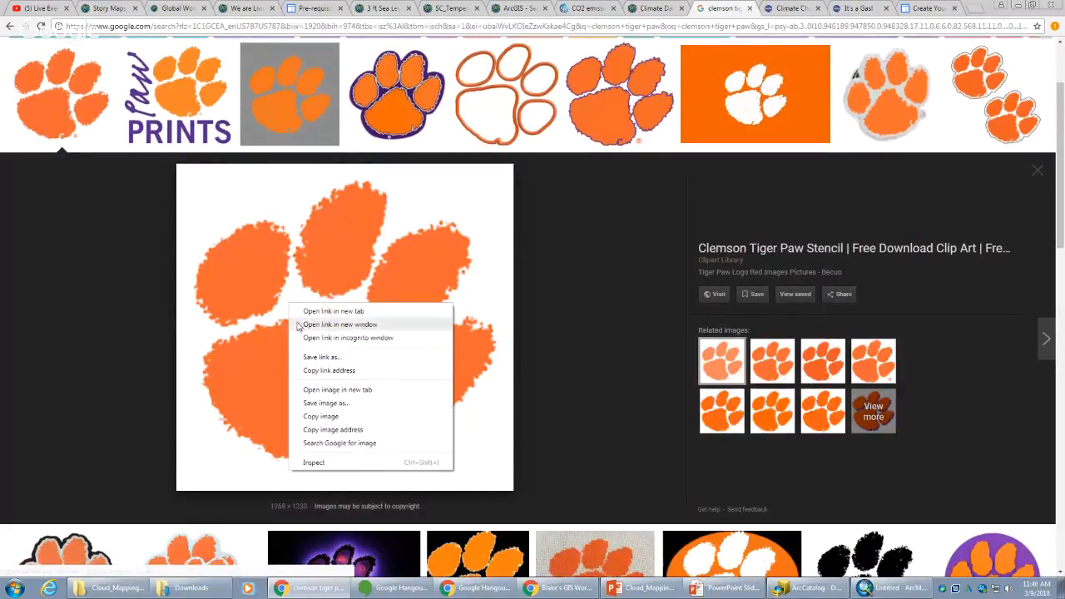
click(354, 431)
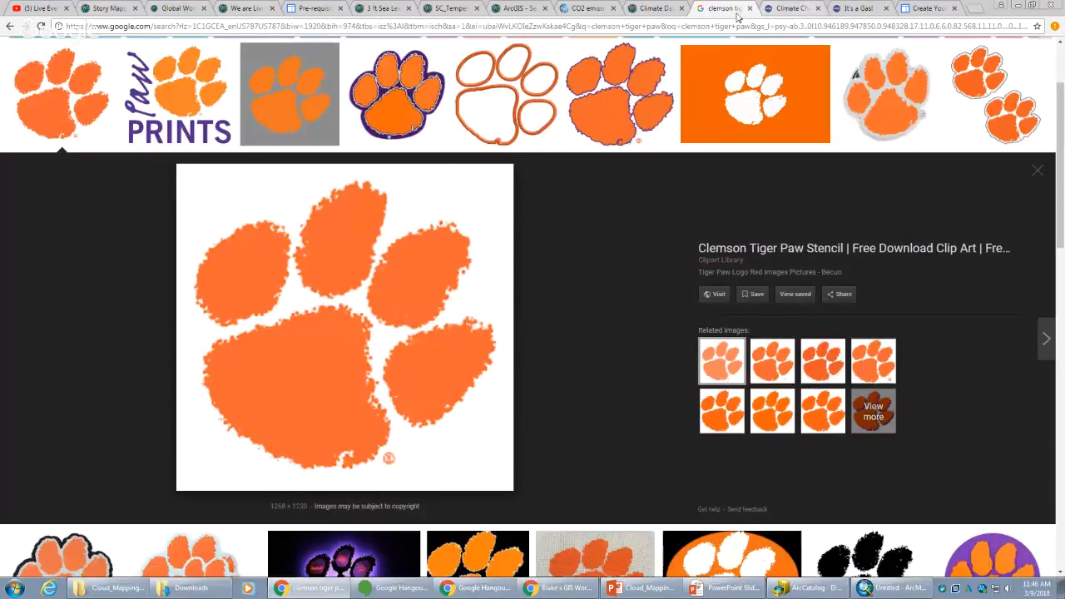
click(658, 9)
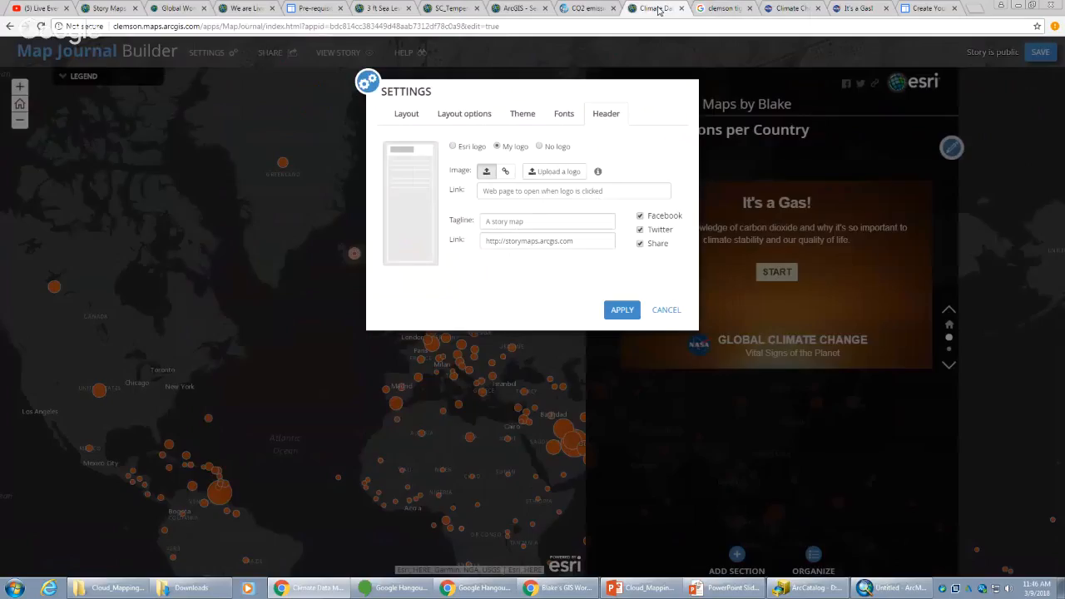
- Switch the header logo to a web-address image and paste the copied paw address
click(543, 188)
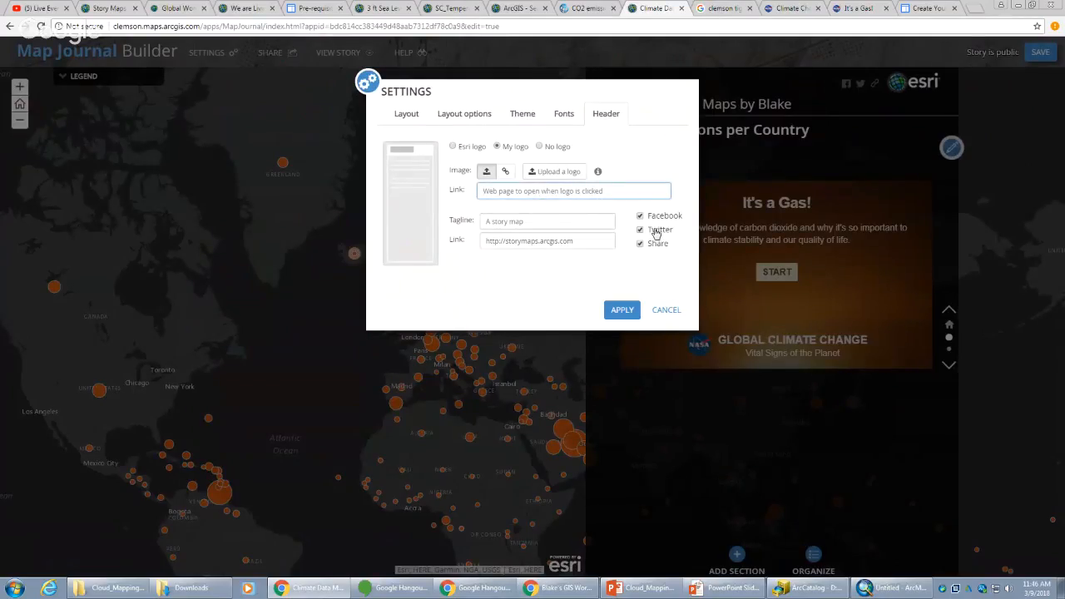
click(505, 173)
click(548, 172)
key(ctrl+v)
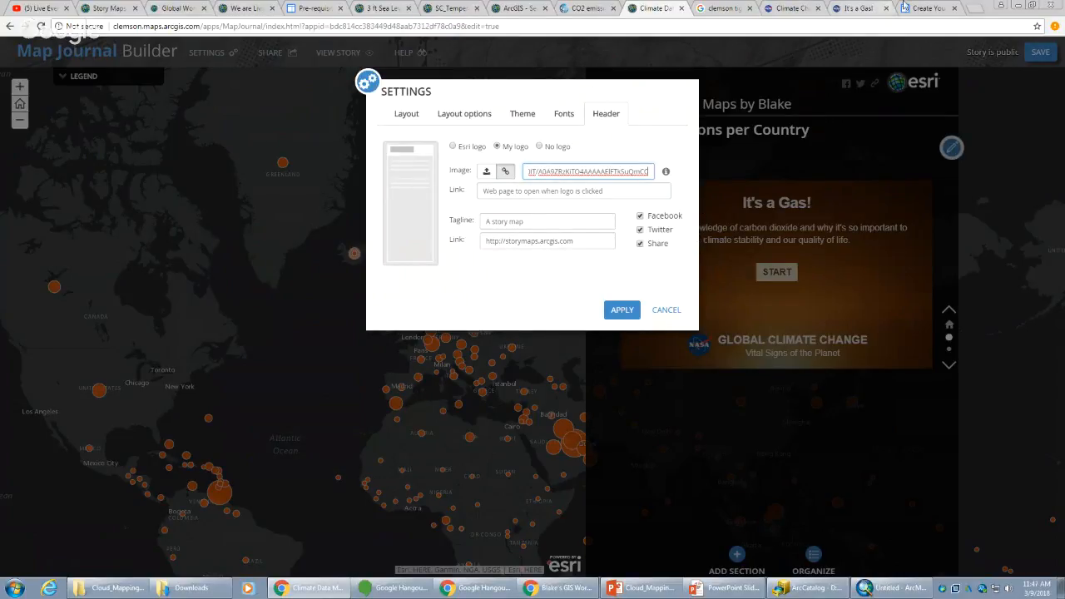
- Copy the web address of a larger Clemson paw image from the Google results
click(726, 8)
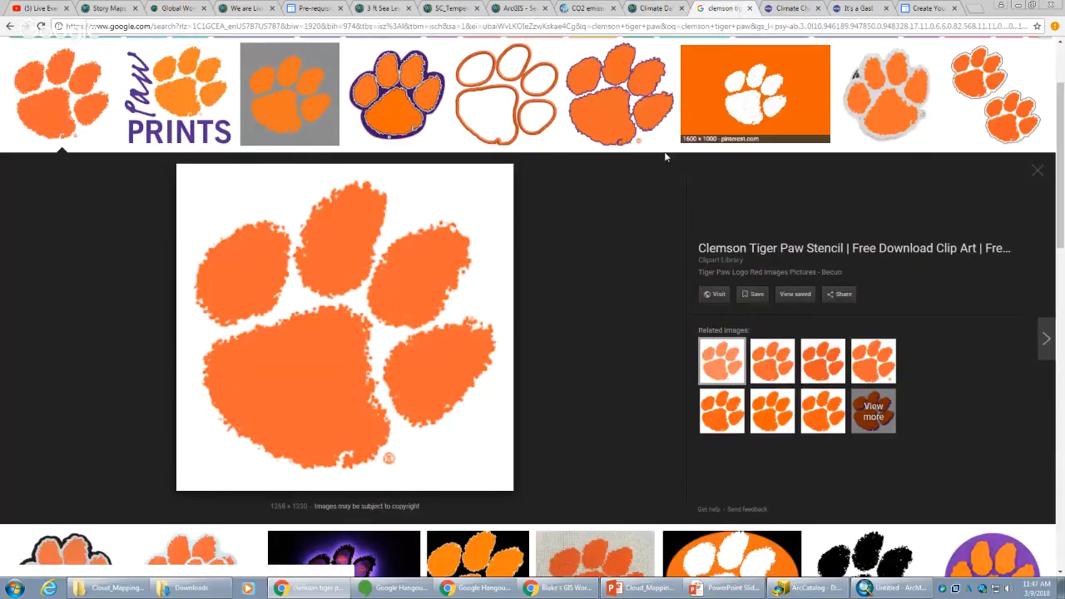
click(287, 77)
scroll(285, 150, down, 3)
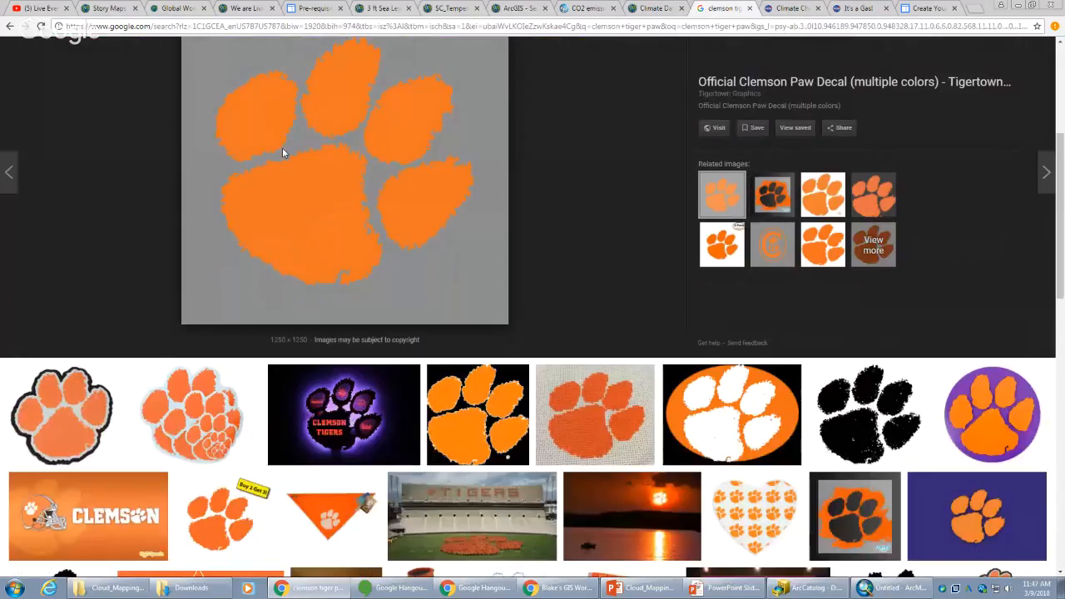
scroll(310, 204, up, 2)
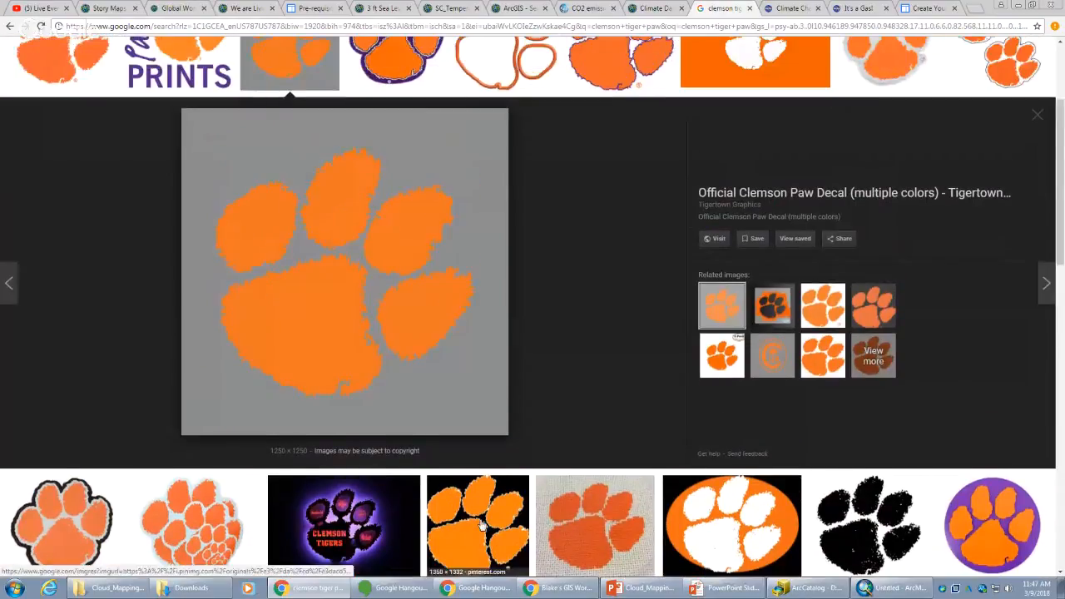
click(473, 480)
right_click(388, 465)
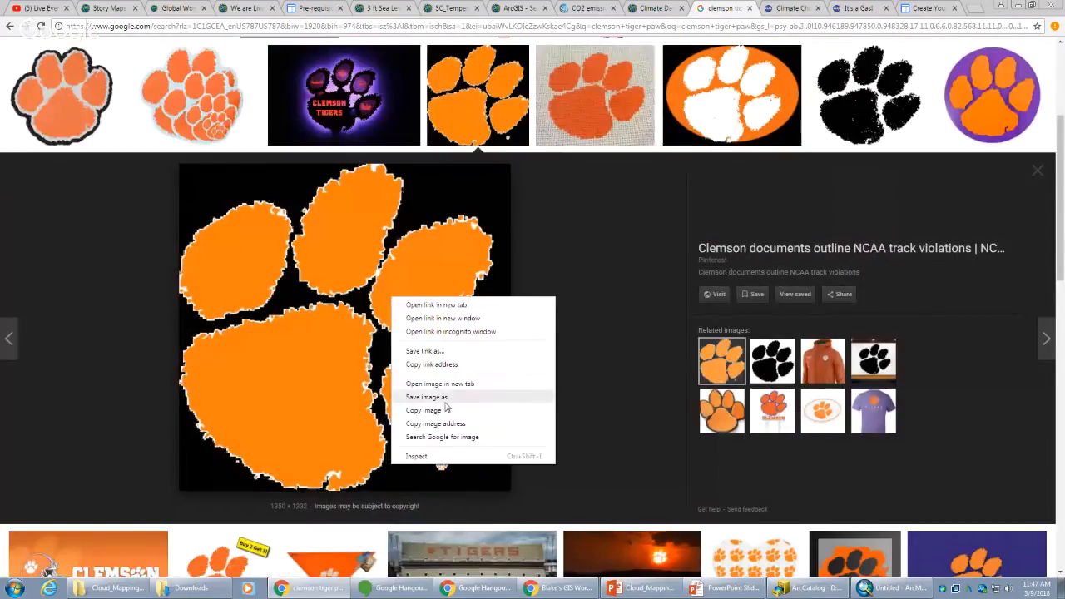
click(443, 409)
click(665, 6)
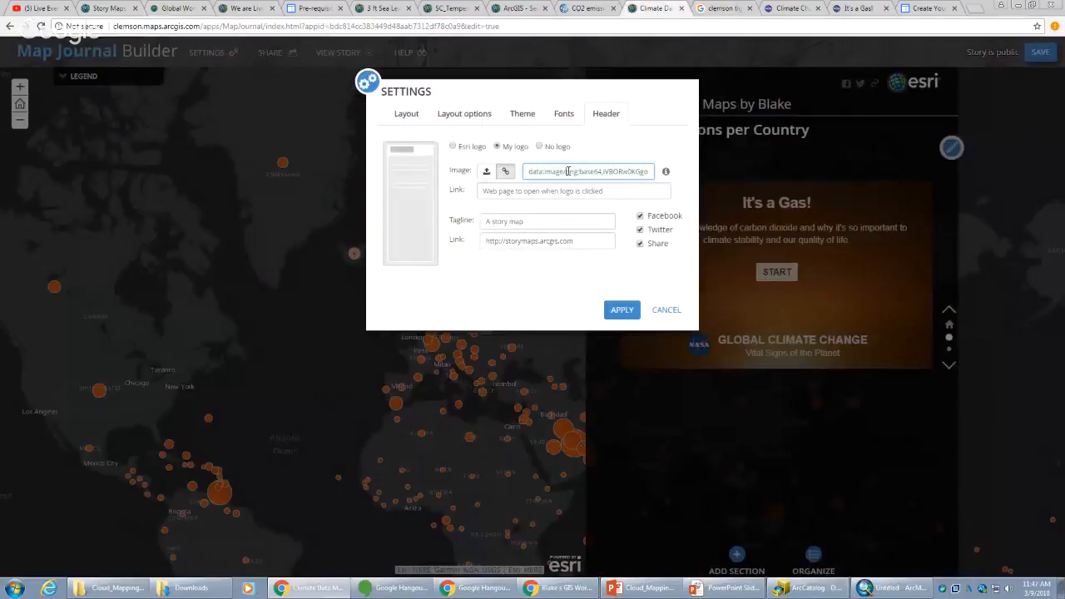
- Replace the logo Image URL with the orange Clemson paw image's address
triple_click(593, 171)
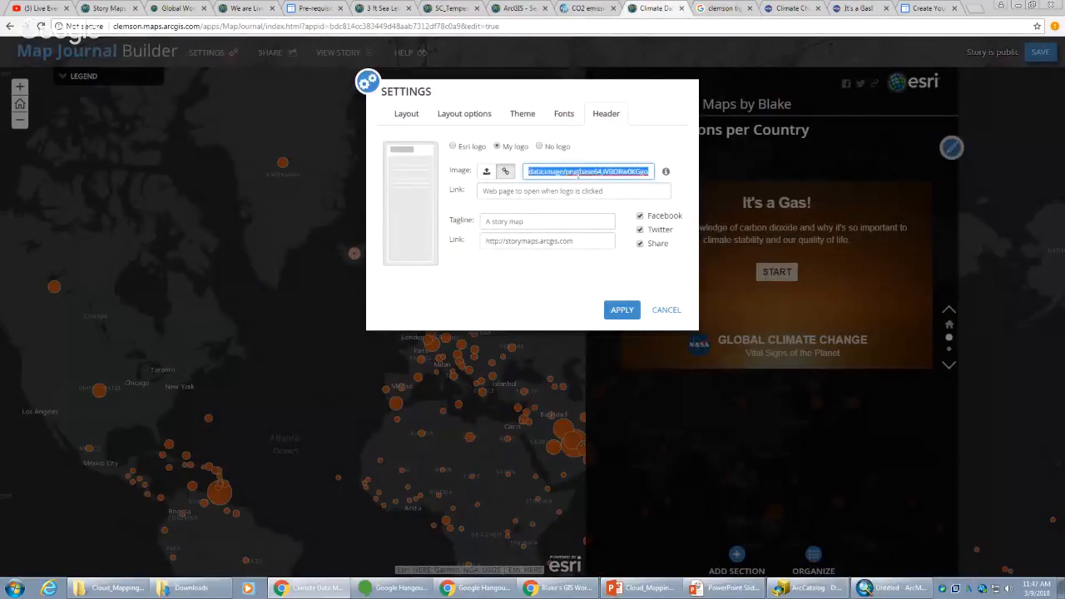
click(581, 170)
key(ctrl+v)
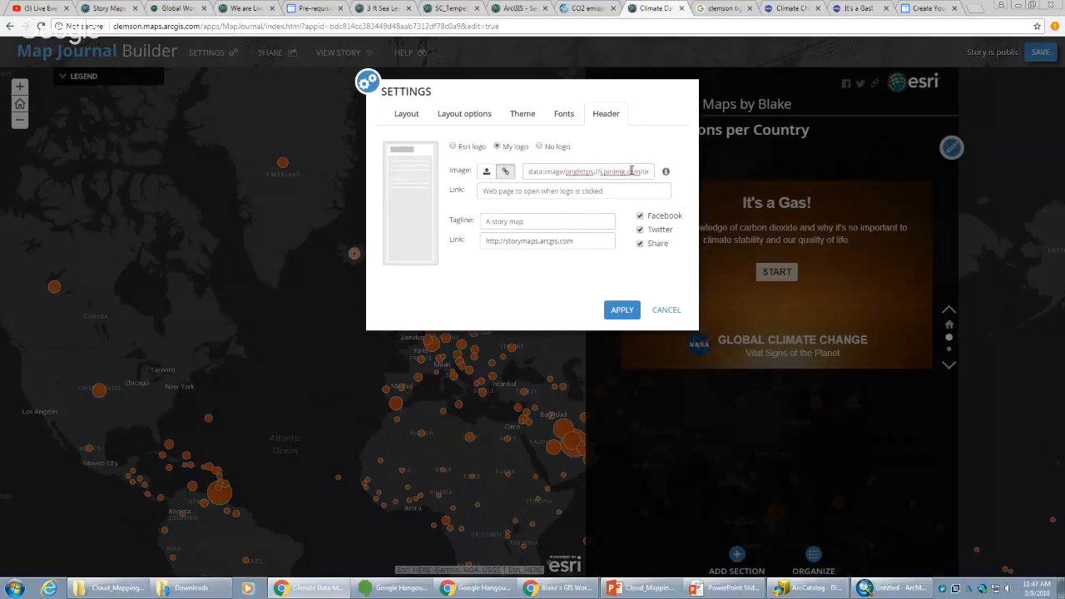
triple_click(632, 171)
key(BackSpace)
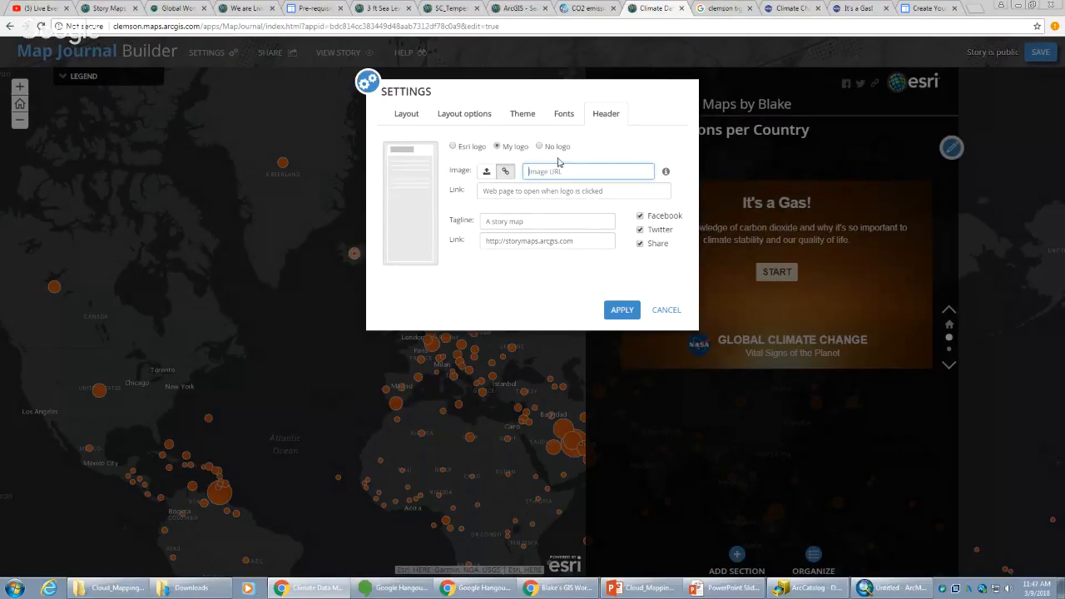
key(ctrl+v)
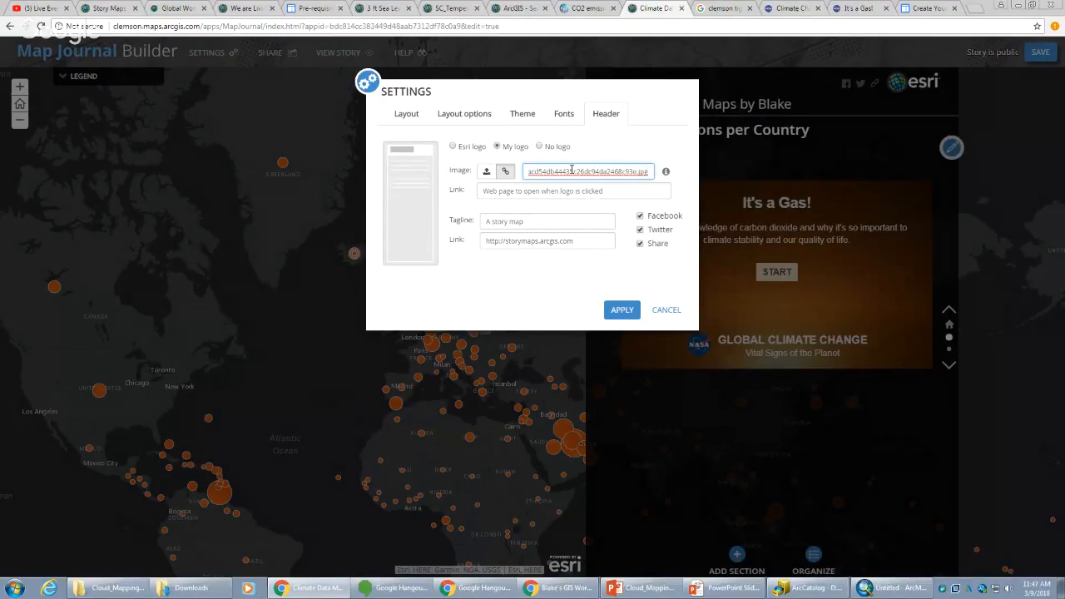
- Change the header tagline to 'A story map by Blake' and apply the header settings
click(550, 225)
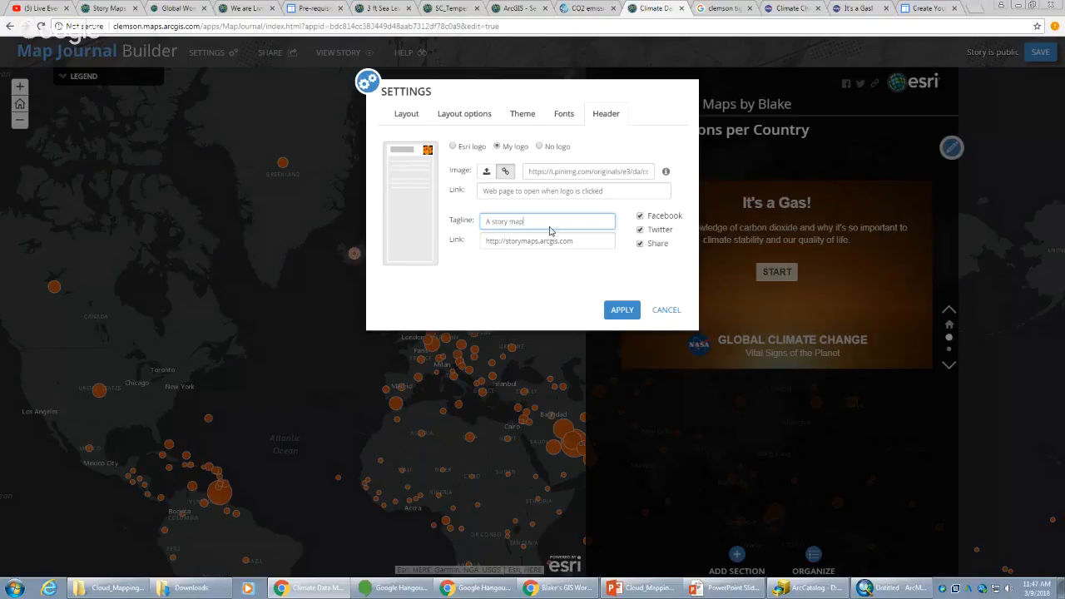
text(by Balek)
key(BackSpace)
key(BackSpace)
key(BackSpace)
text(lake)
click(626, 312)
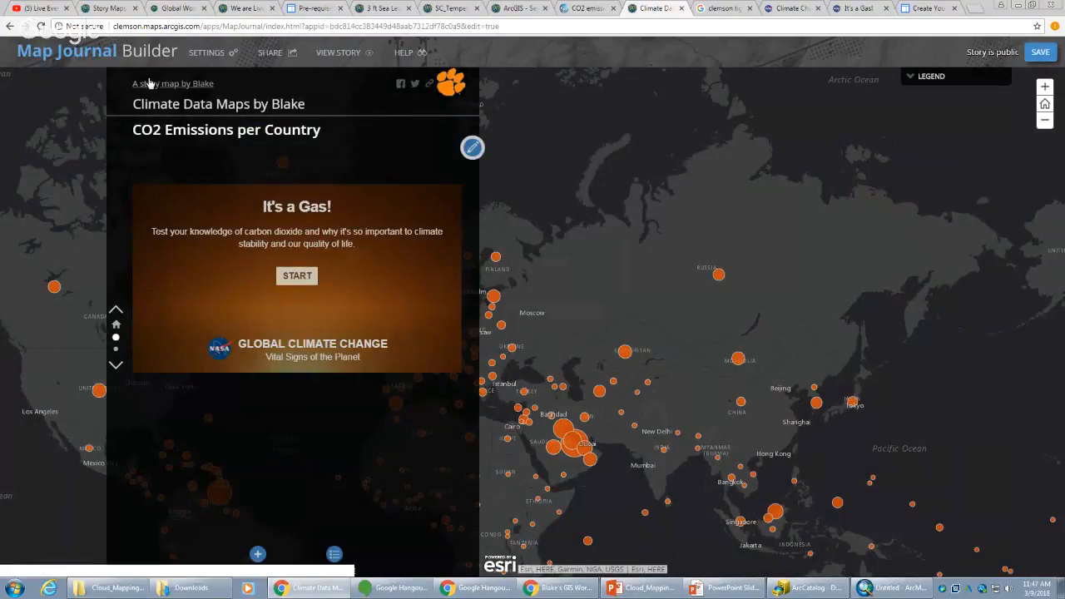
- Save the story, share it publicly, and copy its short link into a new tab
click(1038, 52)
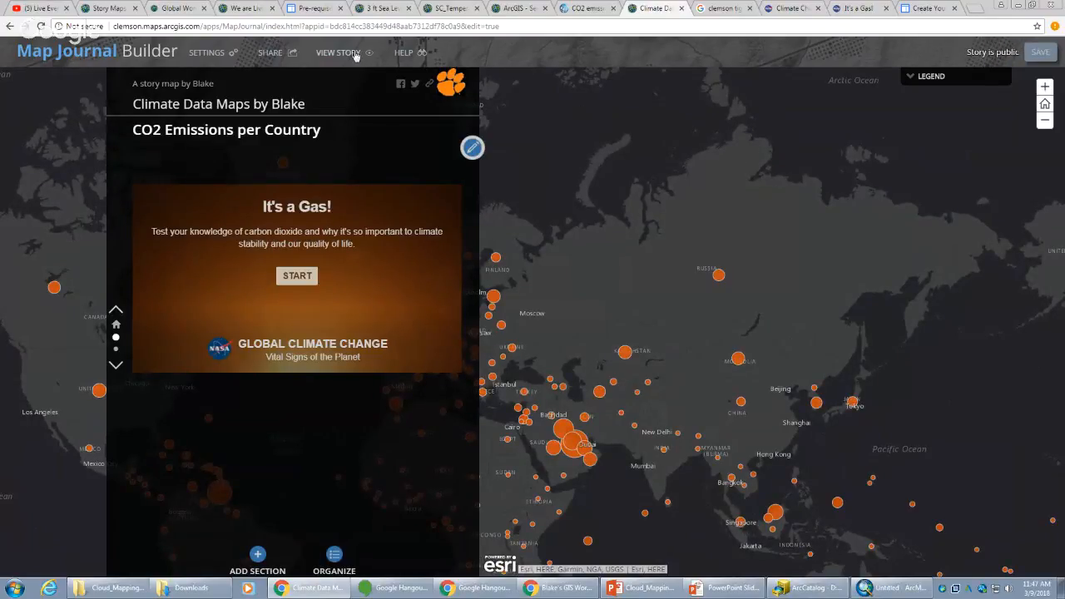
click(283, 57)
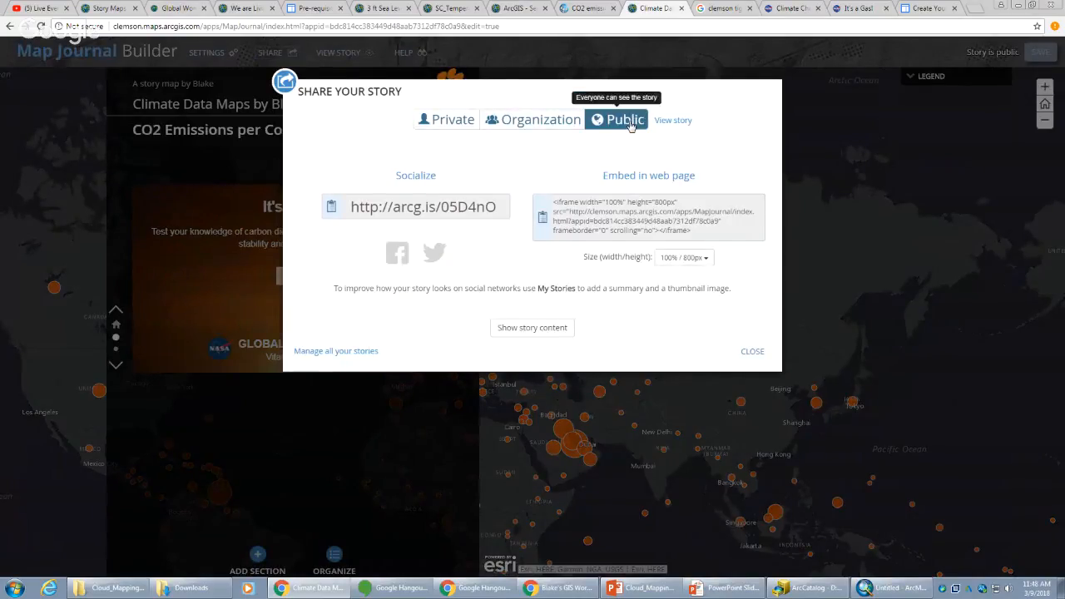
click(472, 209)
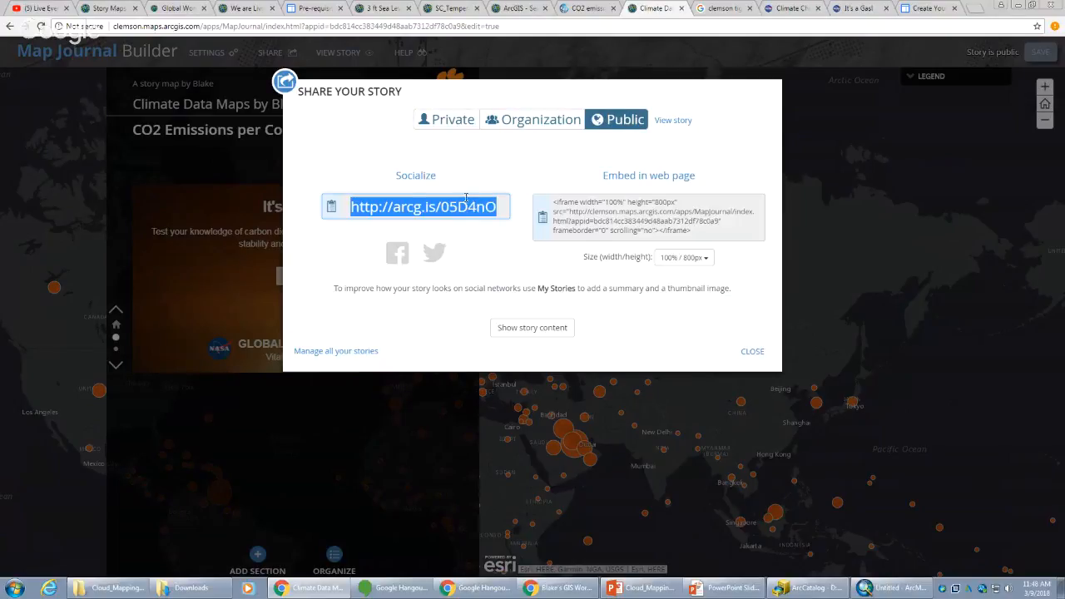
click(979, 10)
- Load the public story from its short link and browse the CO2 Emissions and Sea Level Rise sections
key(ctrl+v)
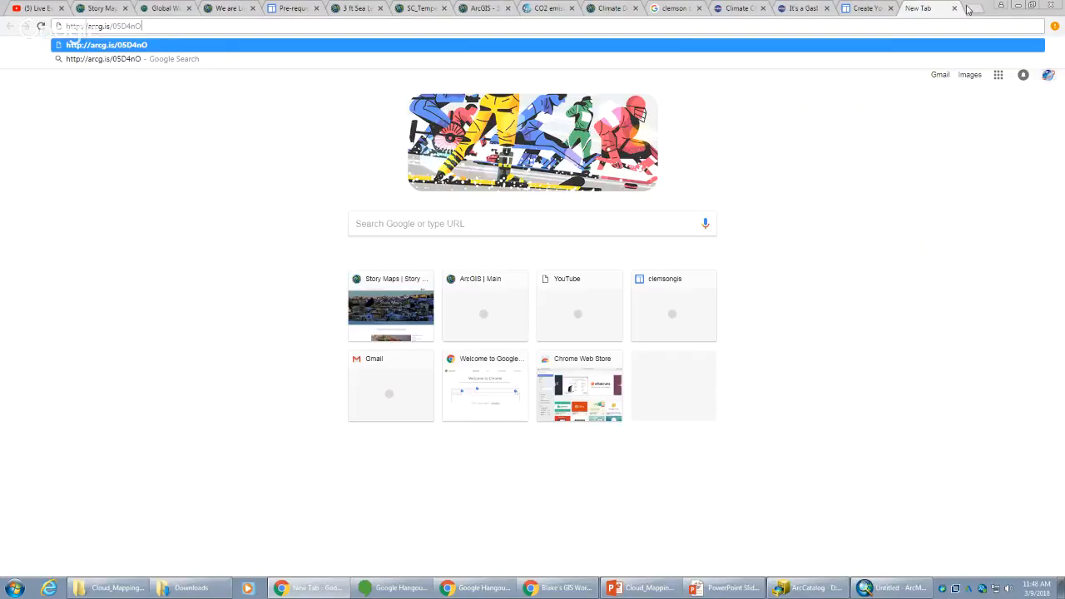
key(Return)
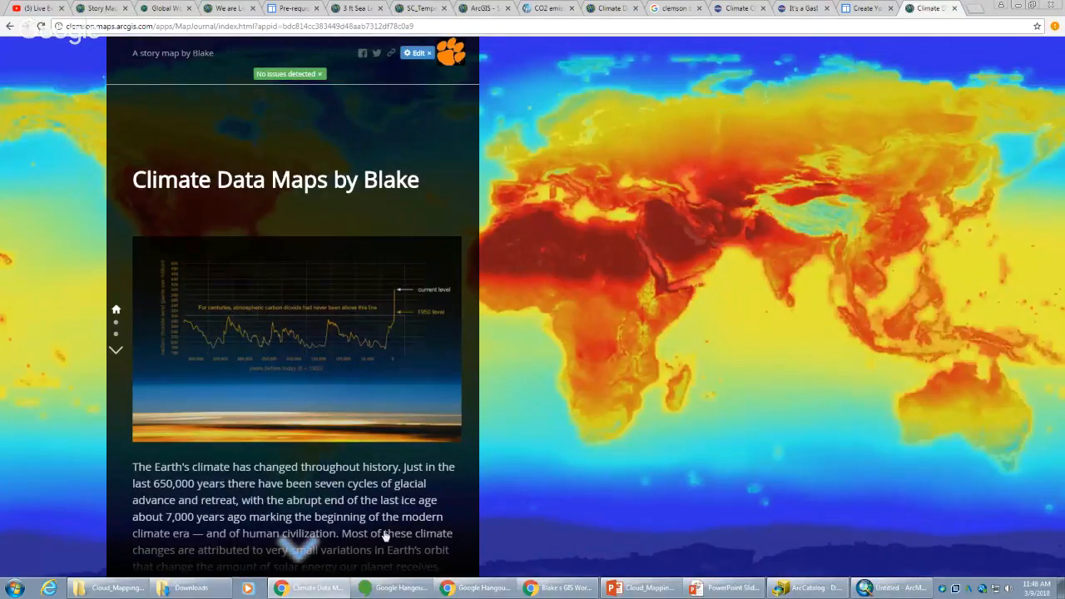
scroll(291, 552, down, 1)
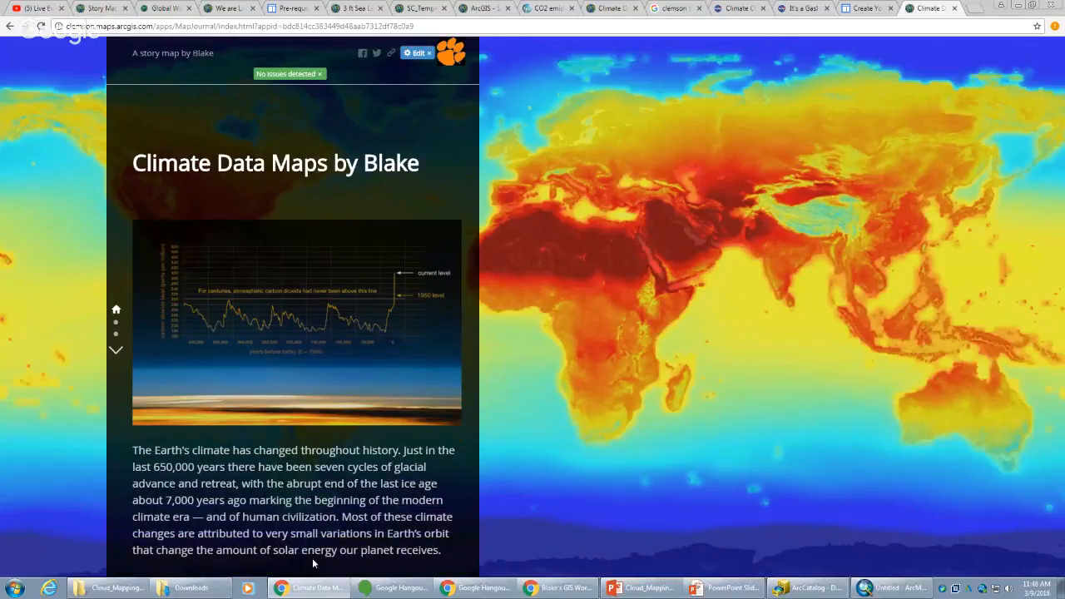
scroll(312, 557, down, 5)
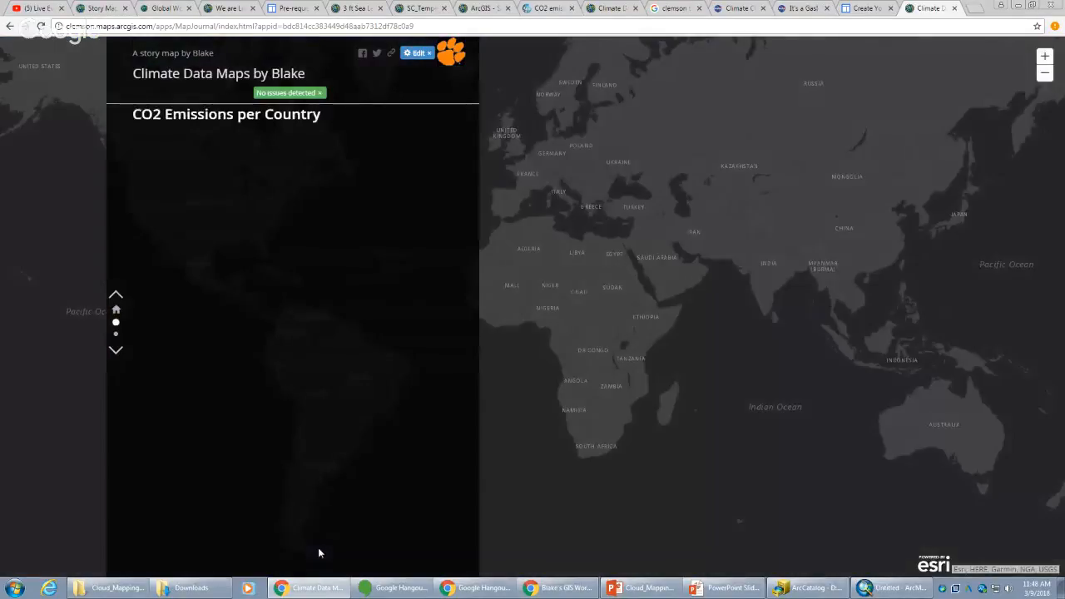
scroll(318, 550, up, 5)
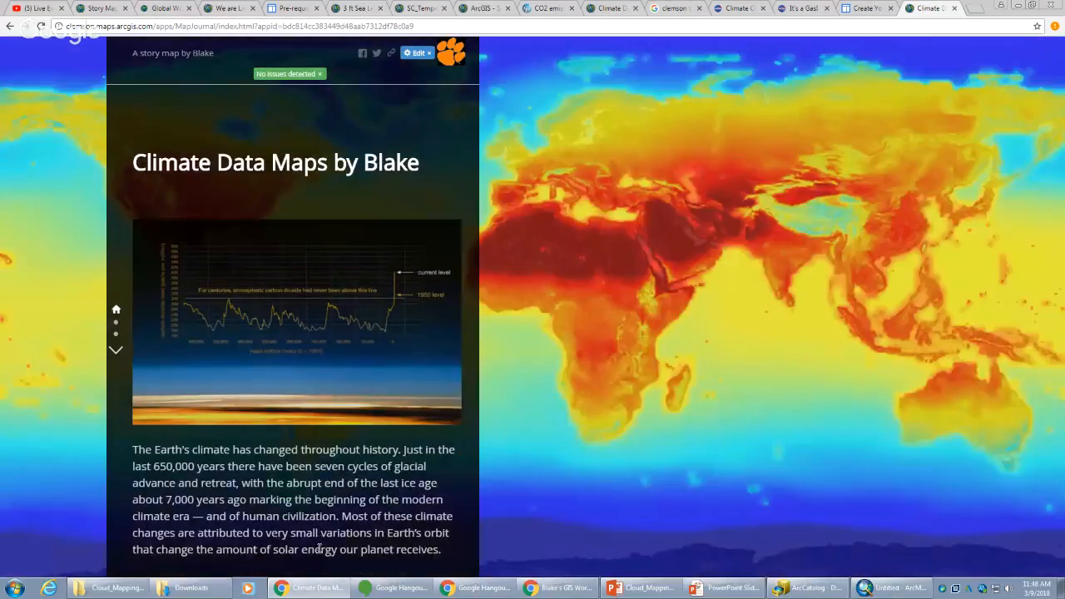
scroll(318, 550, down, 2)
scroll(318, 548, down, 3)
scroll(318, 548, up, 5)
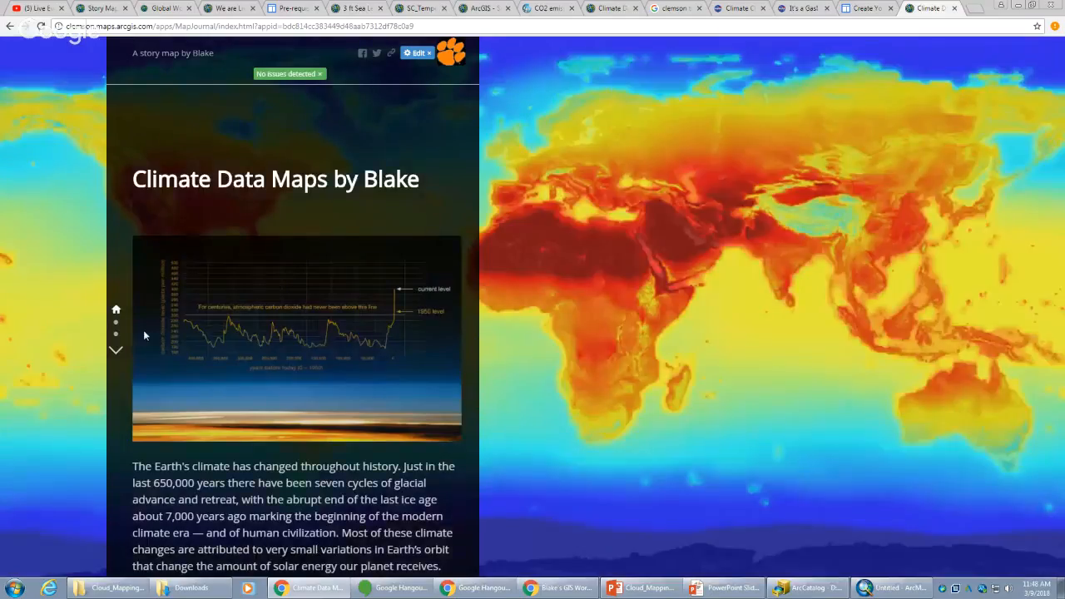
click(116, 350)
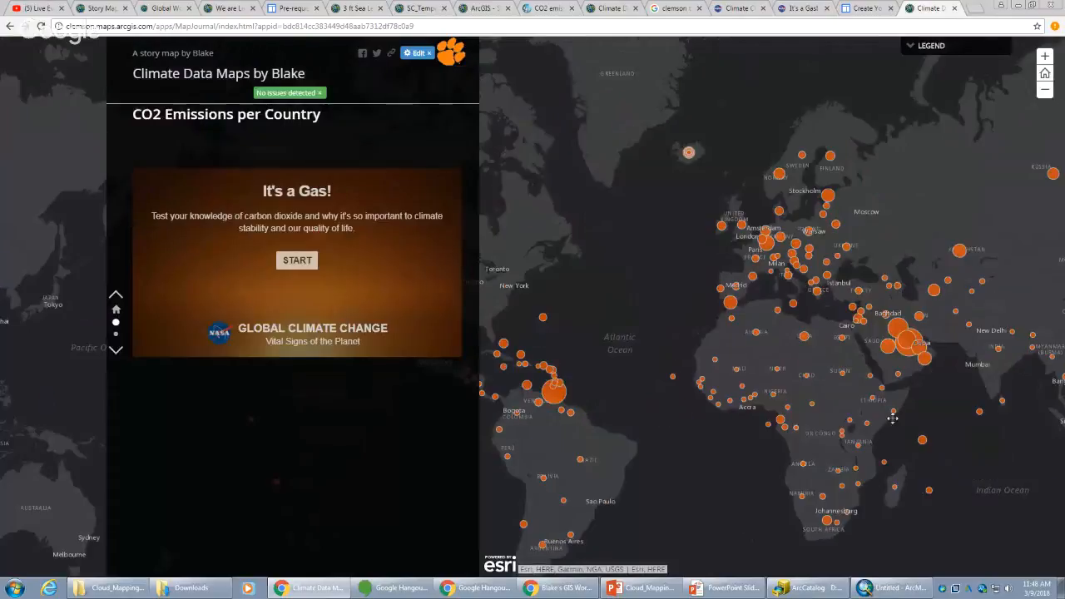
click(118, 351)
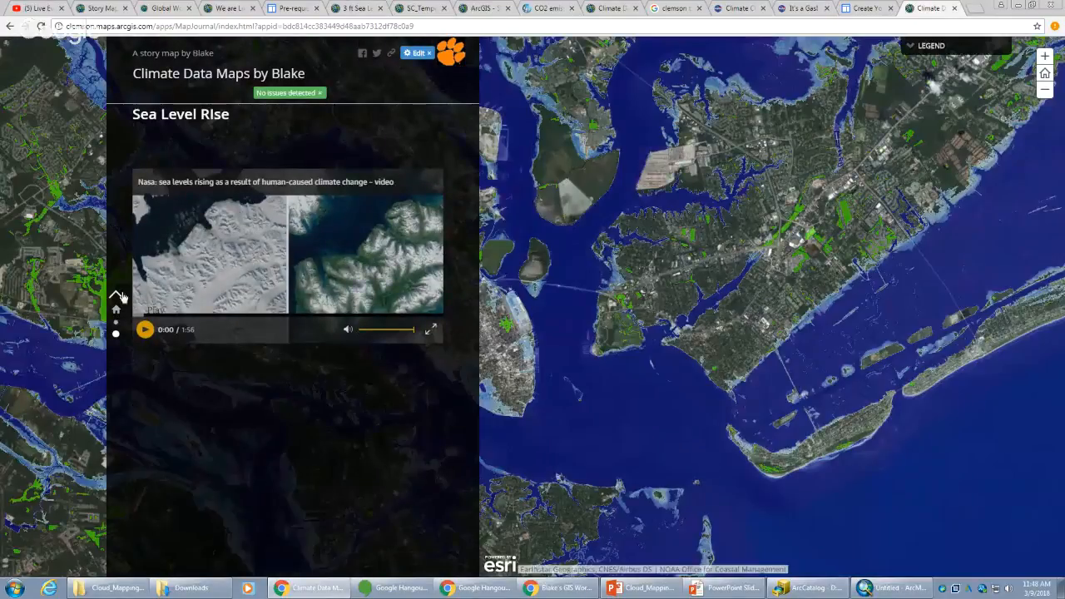
click(116, 295)
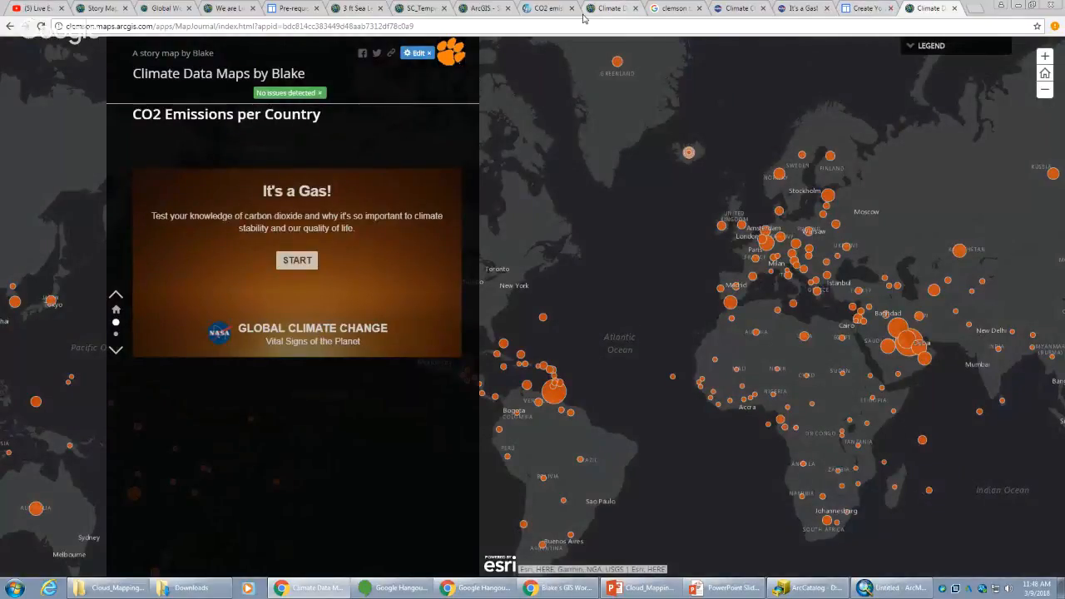
- Back in the Map Journal Builder, close the Share Your Story dialog
click(615, 14)
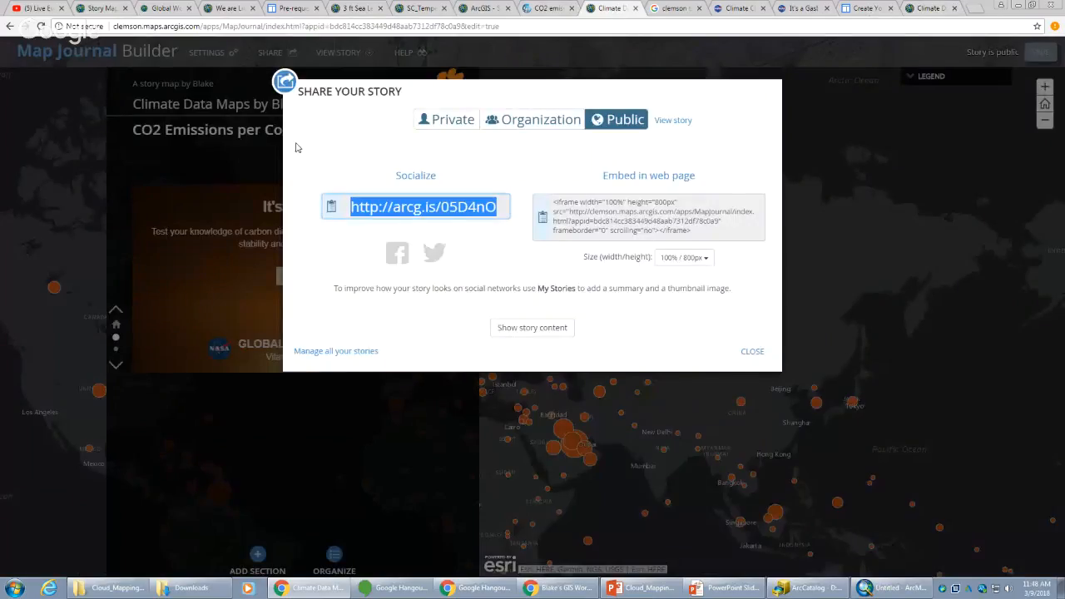
click(750, 341)
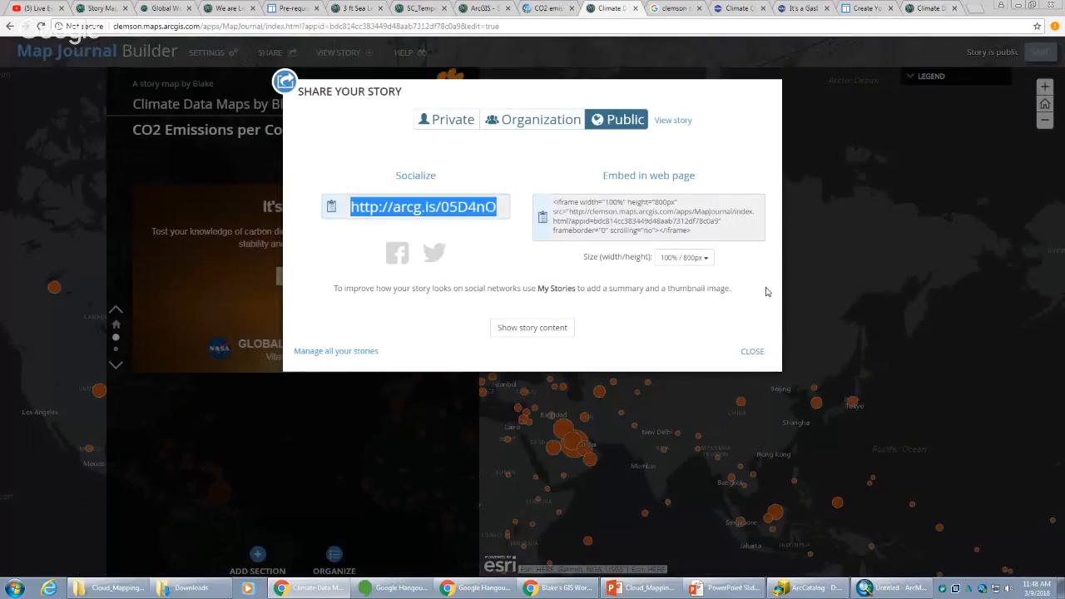
click(746, 349)
click(749, 351)
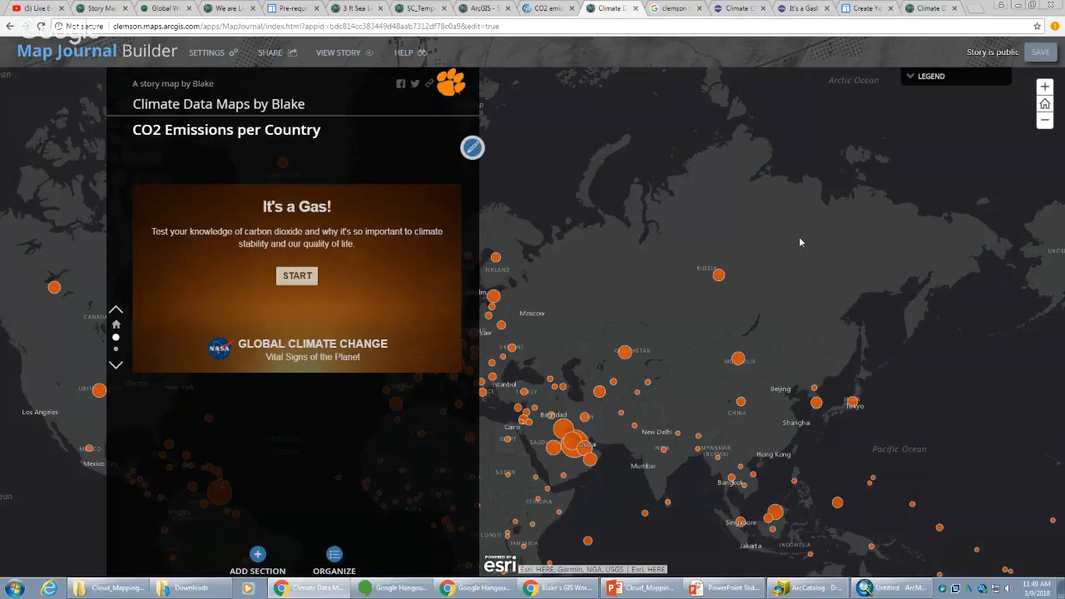
- Zoom the CO2 story map in over northern Russia, then switch to the Create Your Story Map tutorial
scroll(791, 203, up, 2)
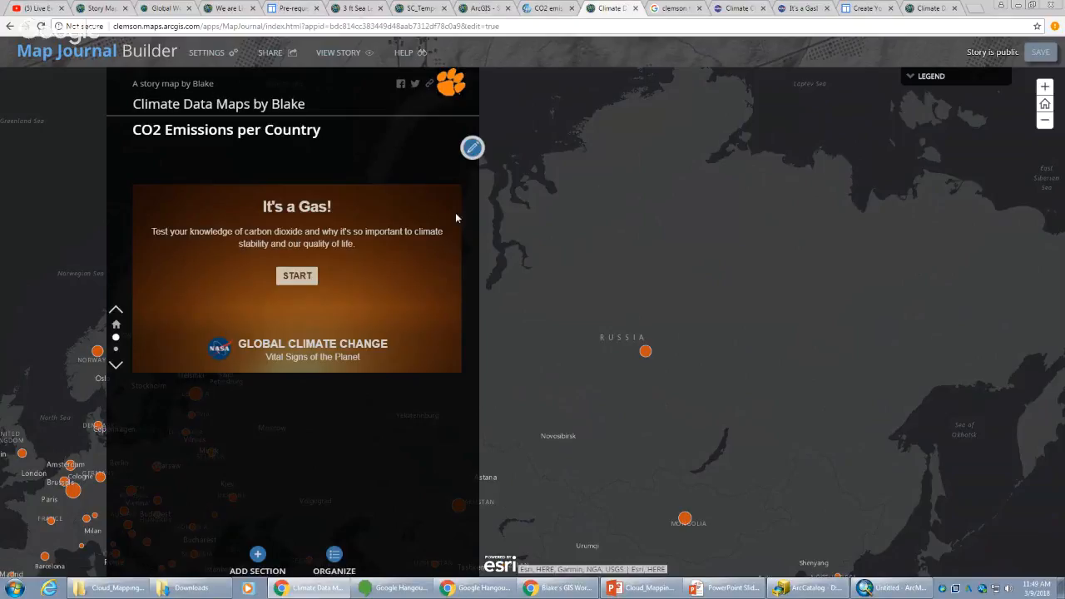
click(858, 10)
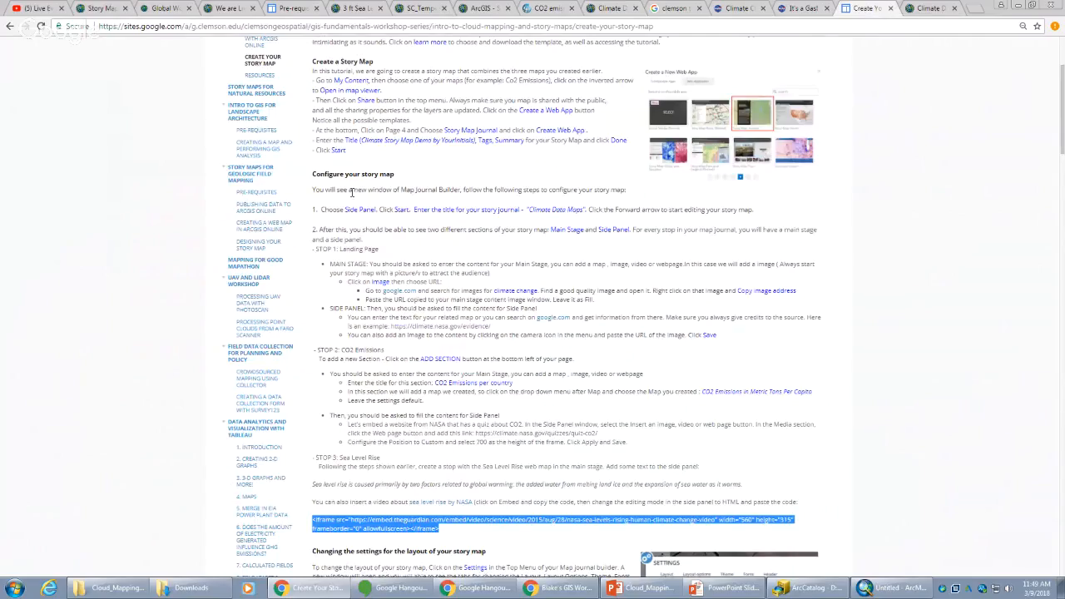
- Glance at the tutorial site's Resources page, then go back to the Climate Data Maps story builder
scroll(283, 175, up, 2)
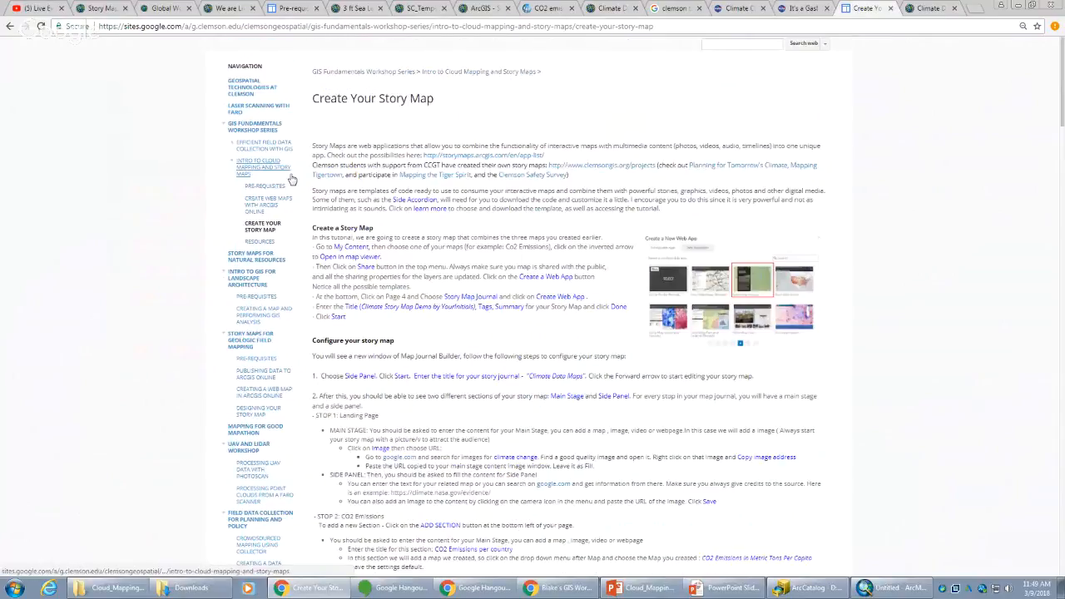
click(261, 241)
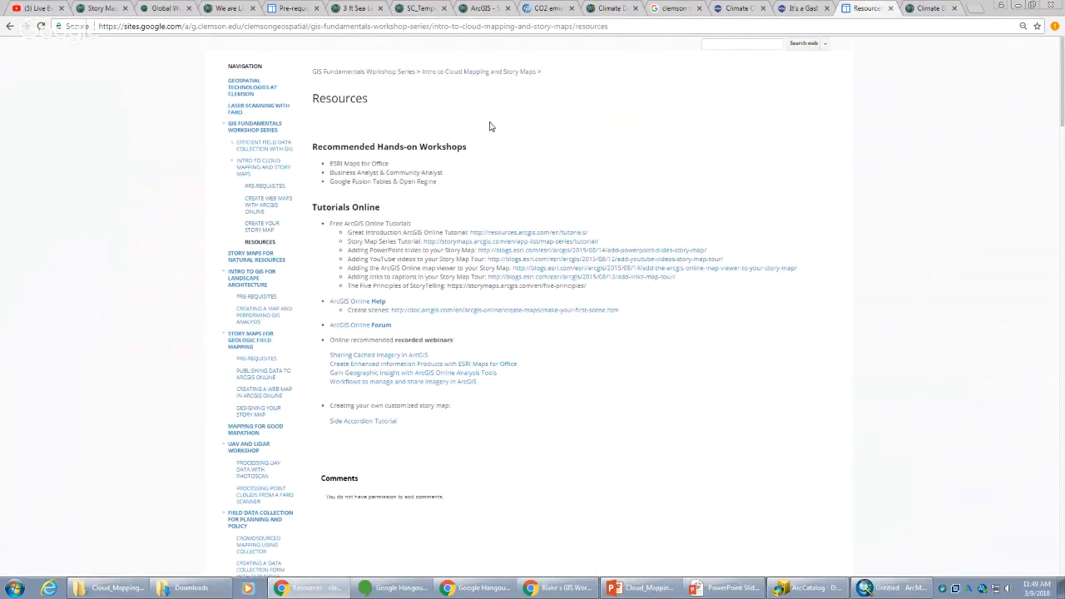
click(610, 8)
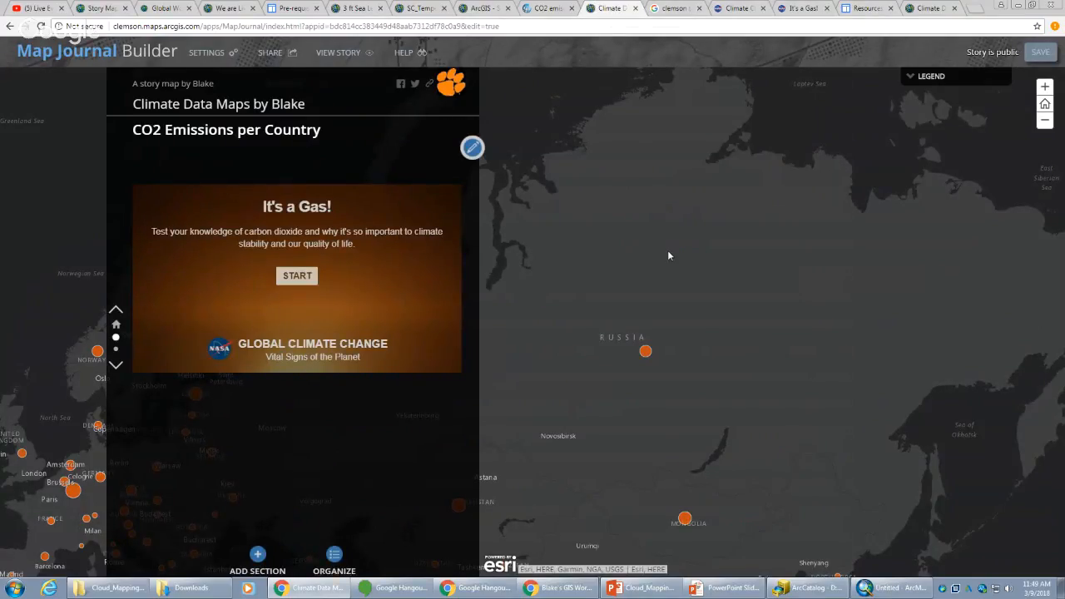
- Review the open tabs: 3 ft Sea Level Rise, SC_Temperature item, Women's Health story, Story Maps gallery
click(359, 10)
click(420, 8)
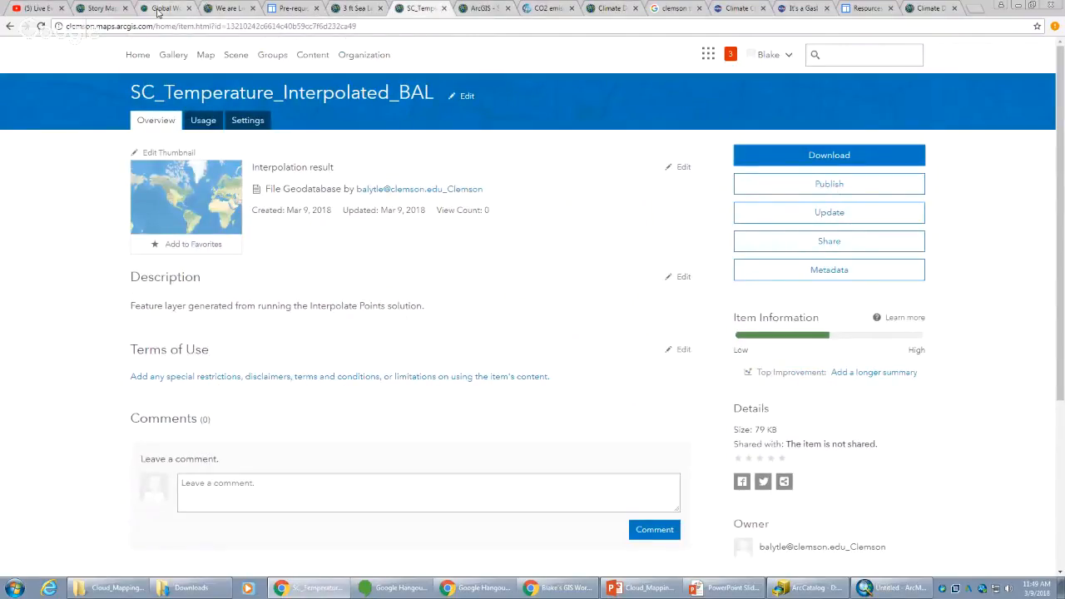
click(164, 8)
click(106, 10)
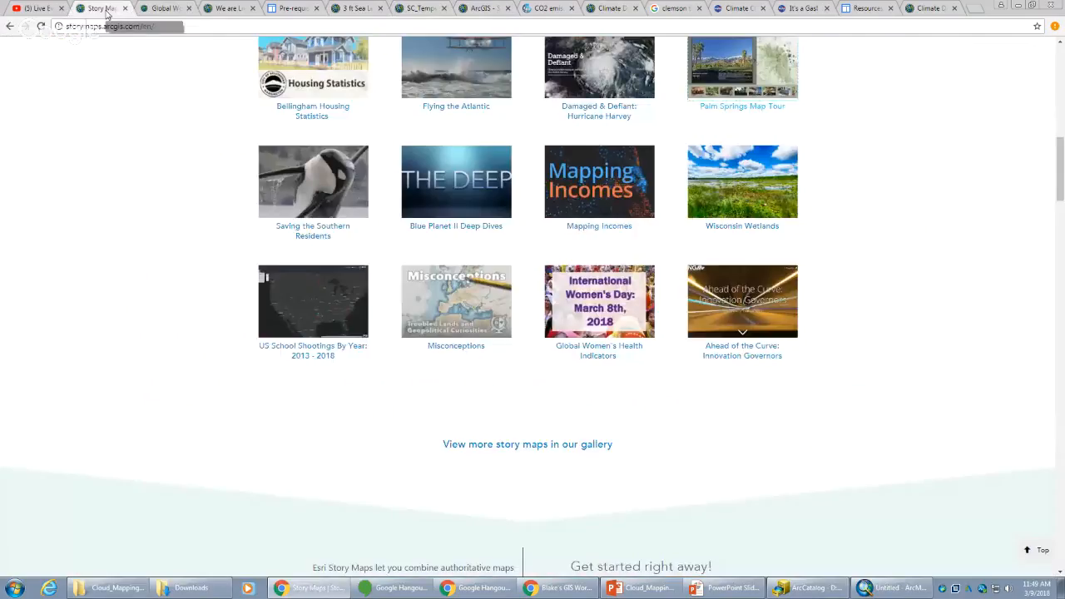
click(611, 8)
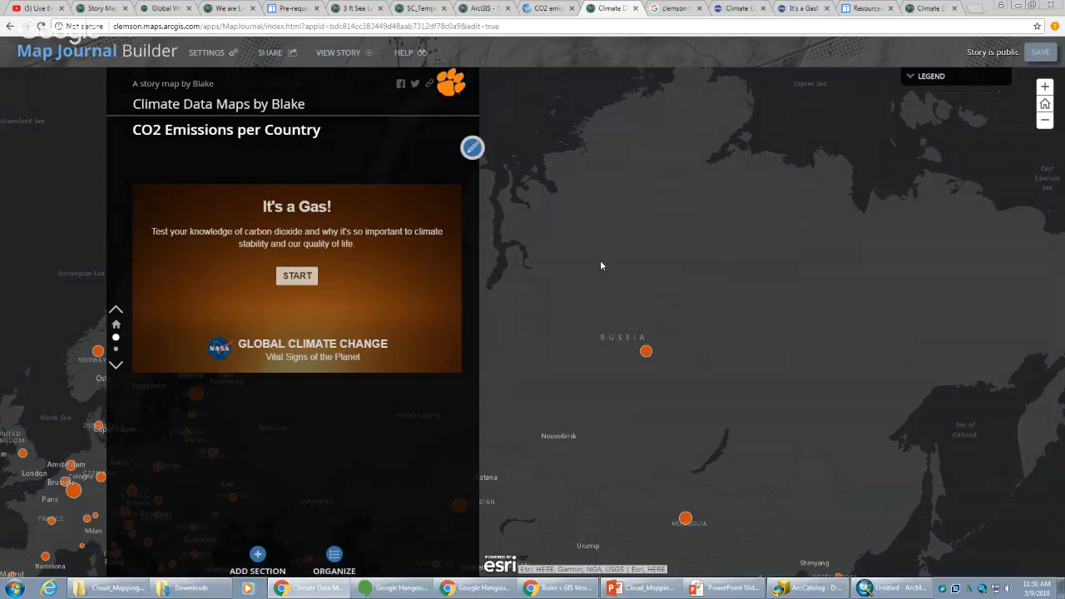
- Close the Clemson image search, NASA climate change and It's a Gas! quiz tabs
click(674, 9)
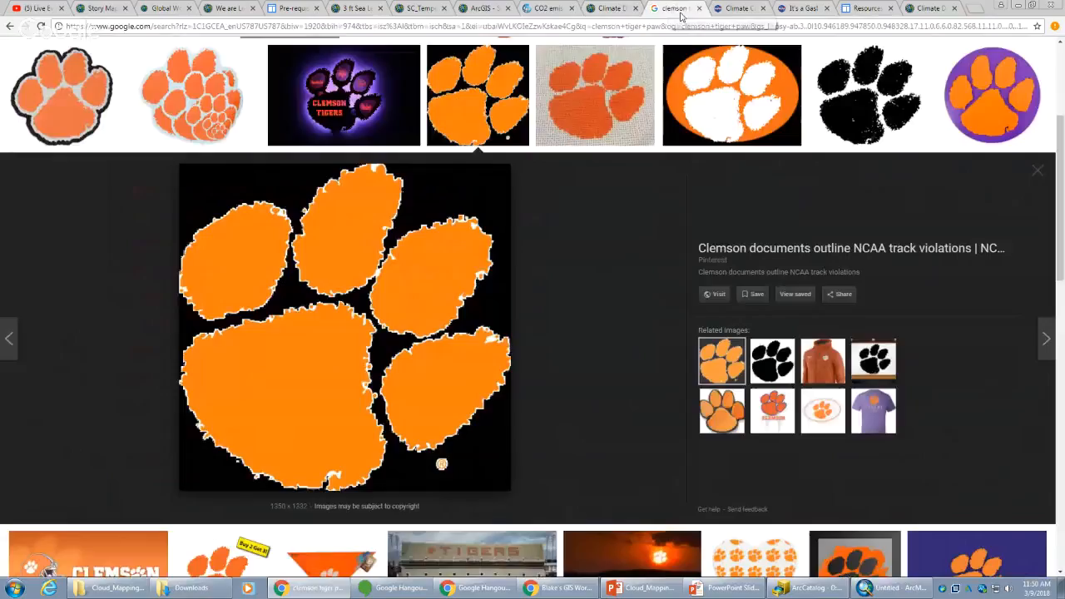
click(699, 9)
click(699, 8)
click(699, 8)
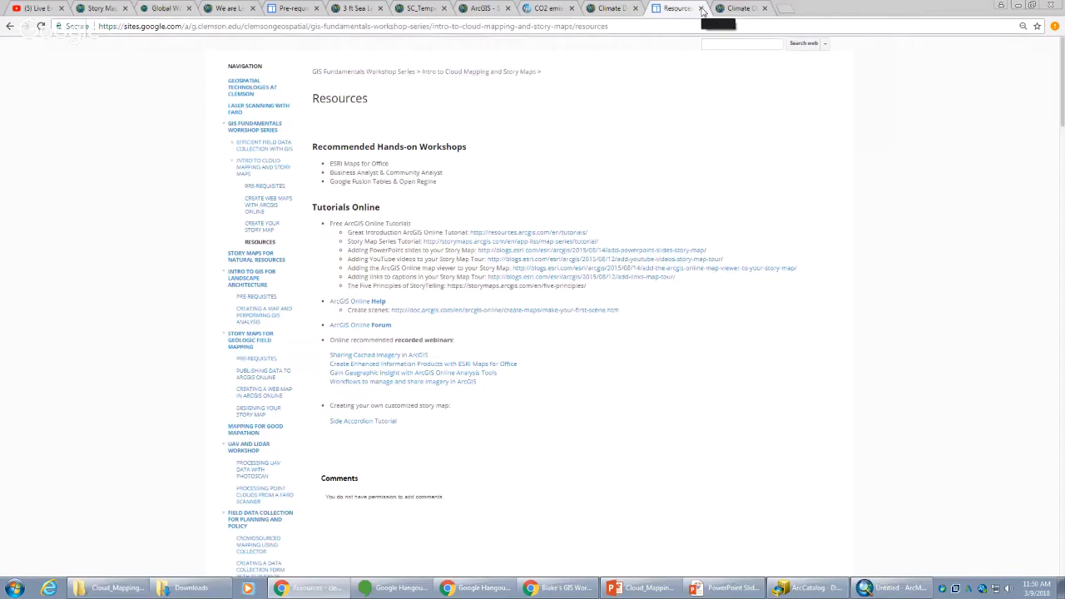
click(741, 9)
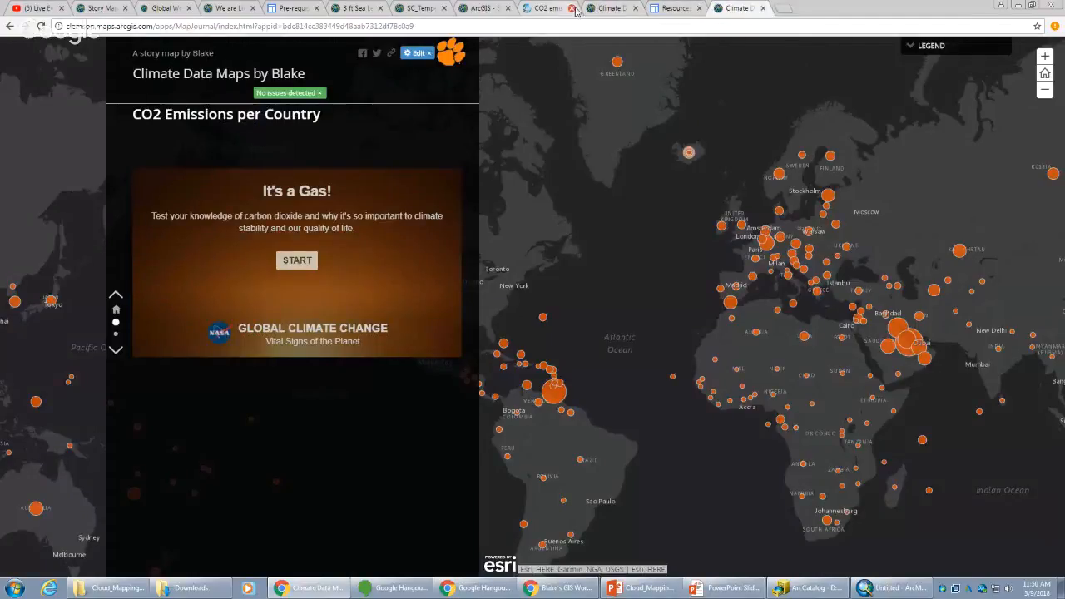
- Close the CO2 emissions data and SC_Temperature_Interpolated_BAL item tabs
click(549, 8)
click(571, 9)
click(481, 8)
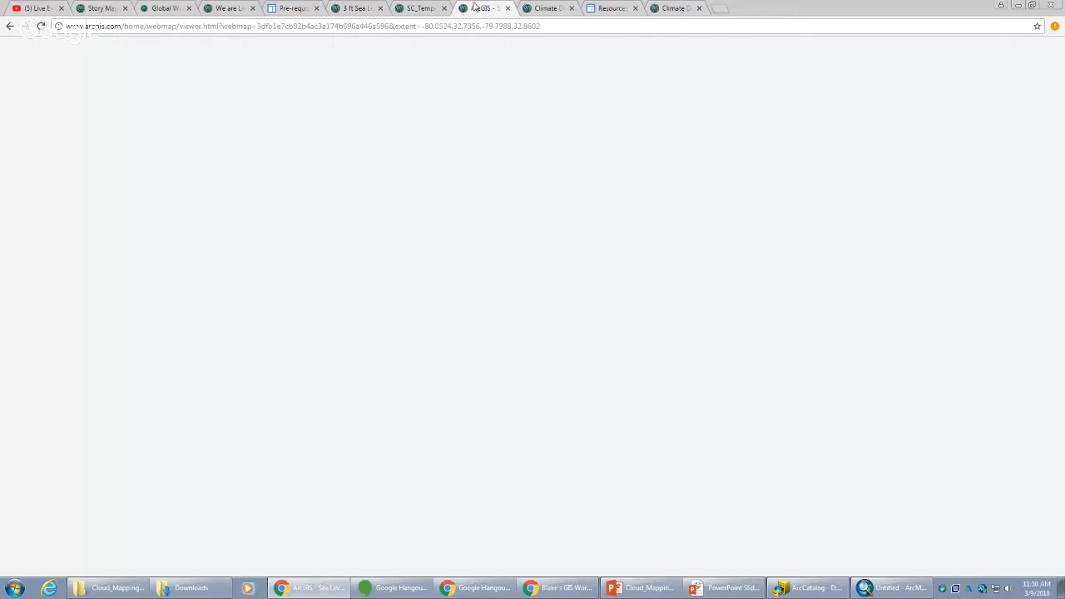
click(440, 8)
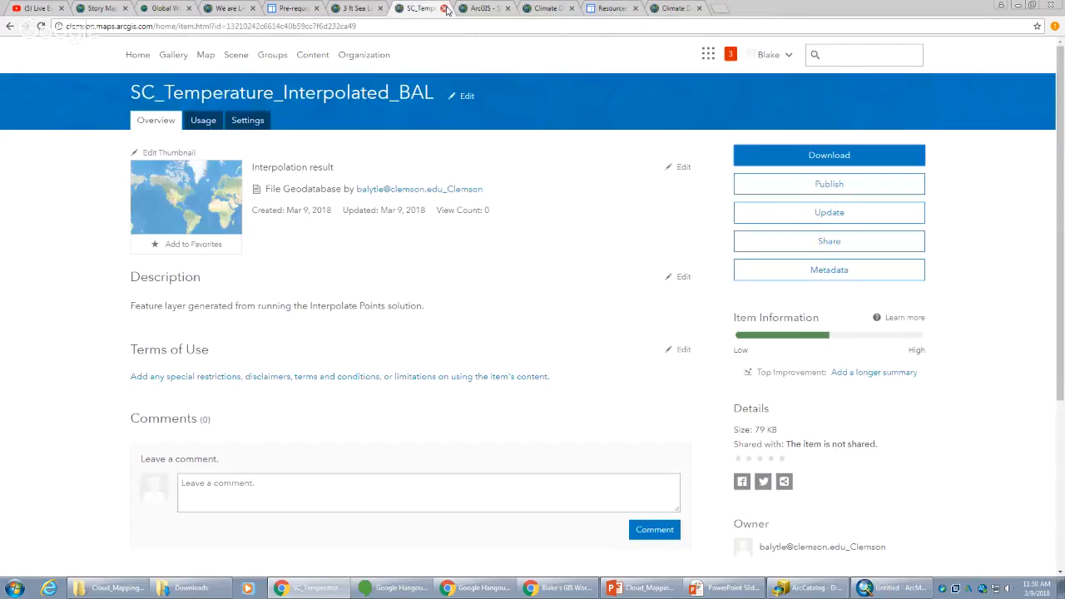
click(444, 9)
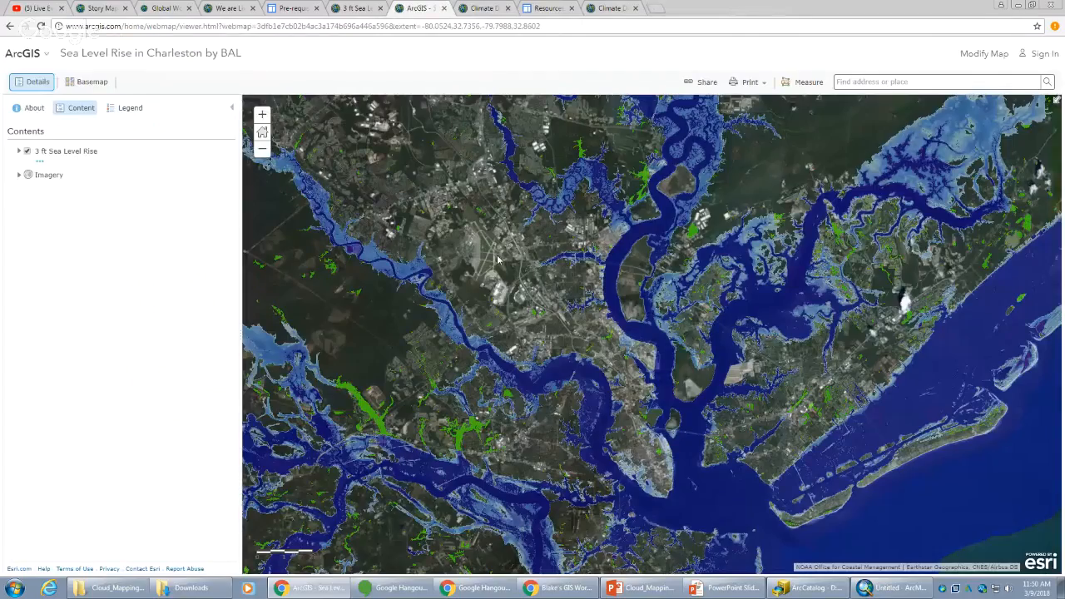
- Go to arcgis.com in a new browser tab
click(975, 9)
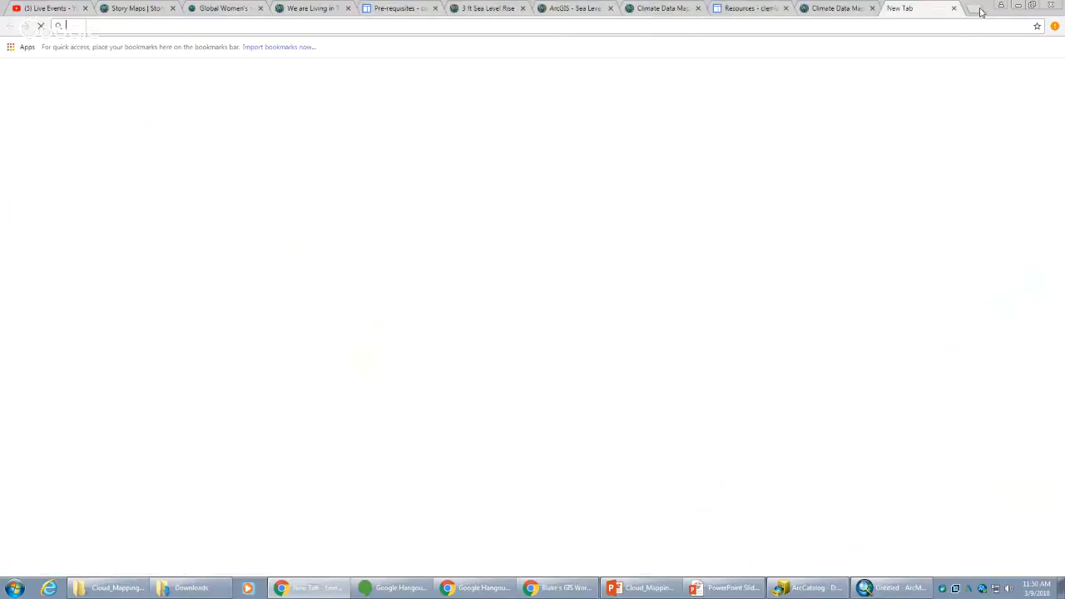
text(arcgis.com)
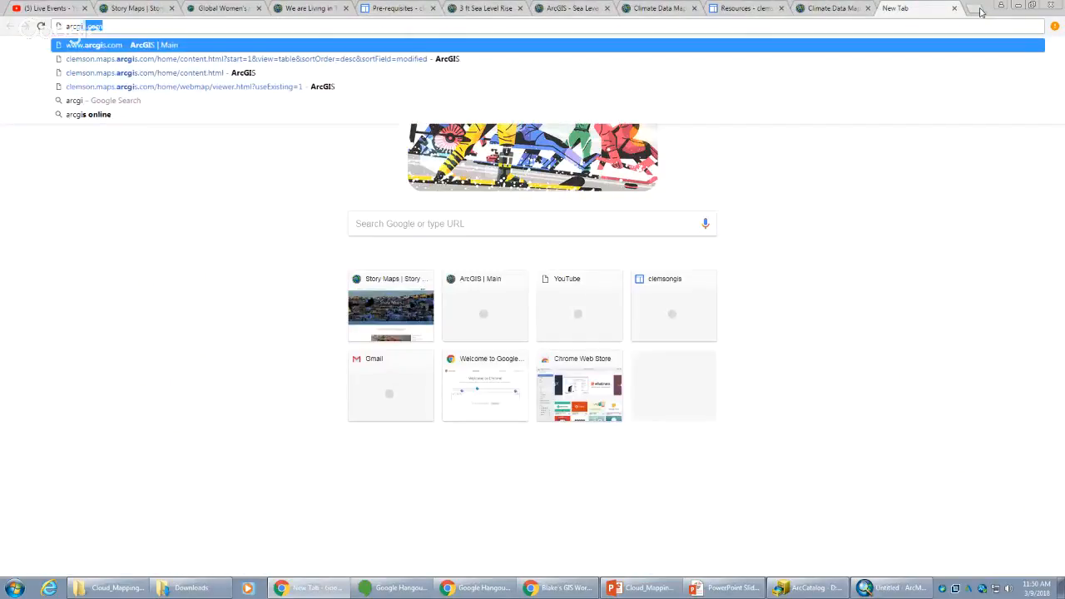
key(Return)
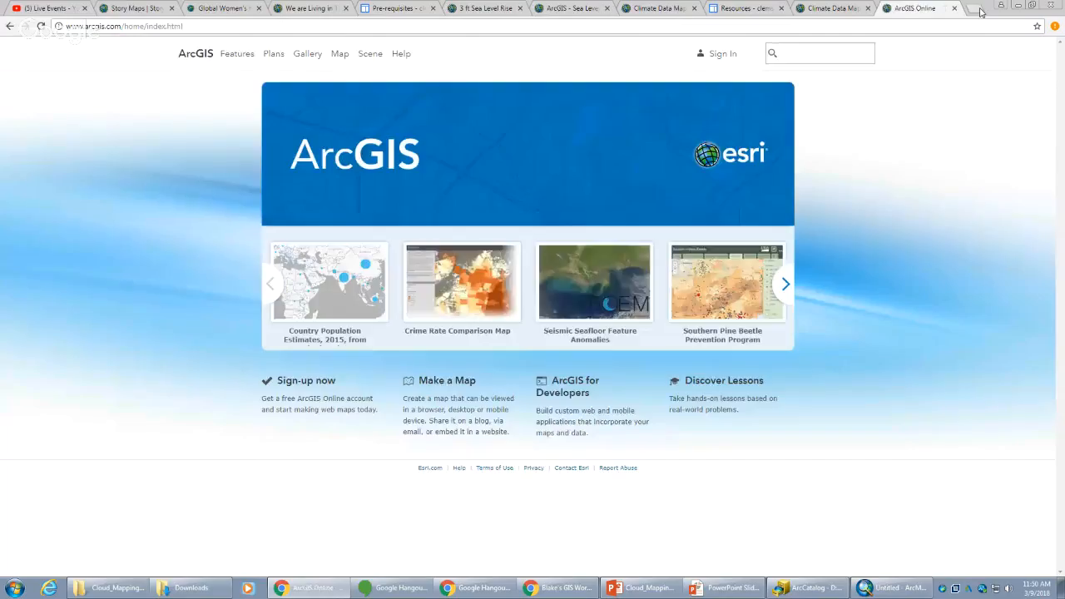
- Sign in through the 'clemson' organization URL with the Clemson University account and open My Content
click(716, 59)
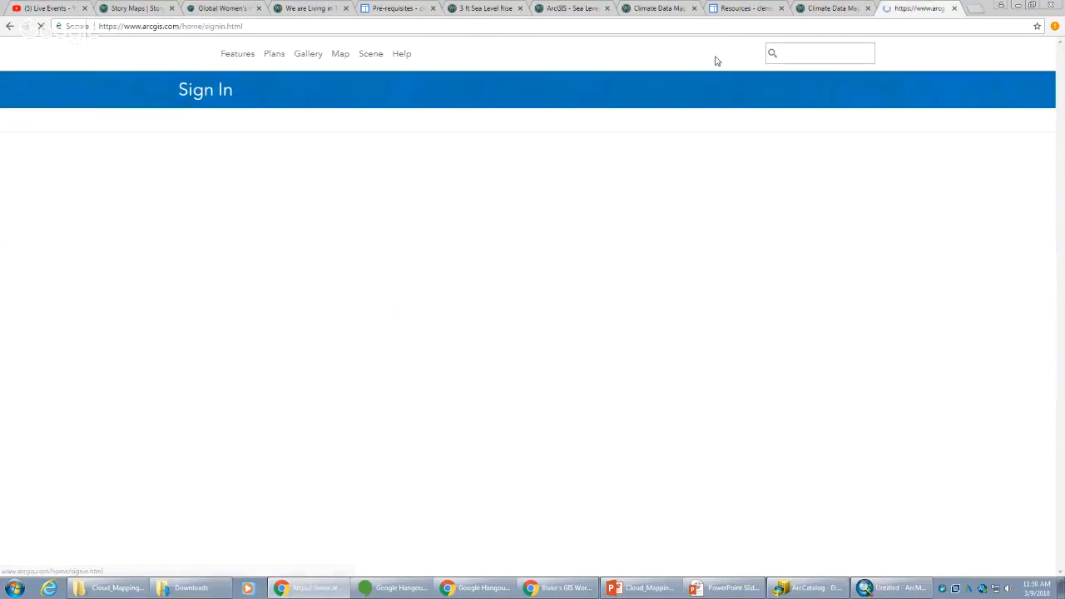
click(628, 314)
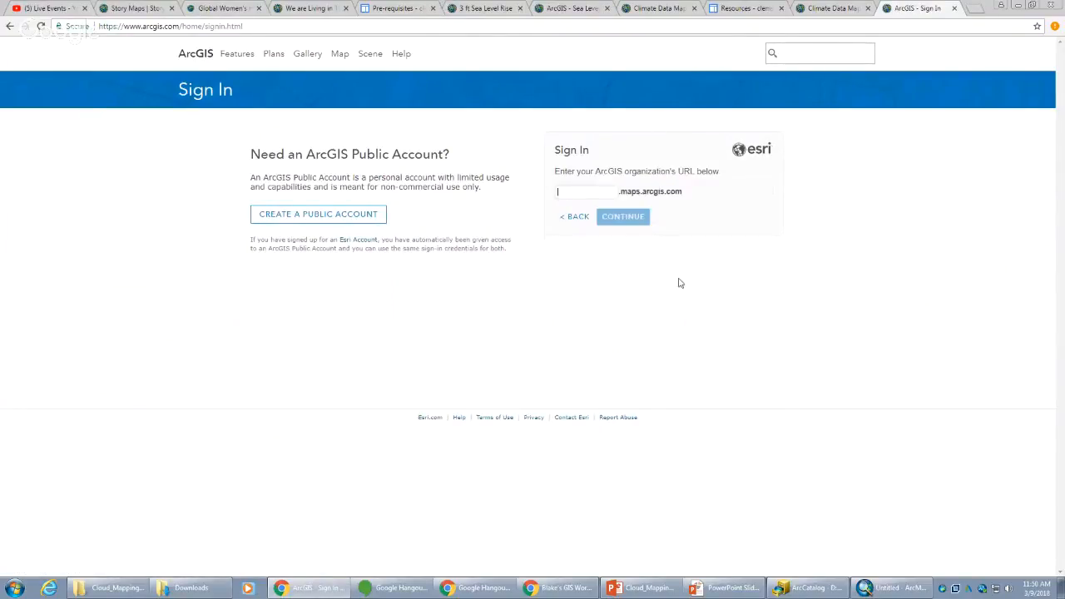
text(clemson)
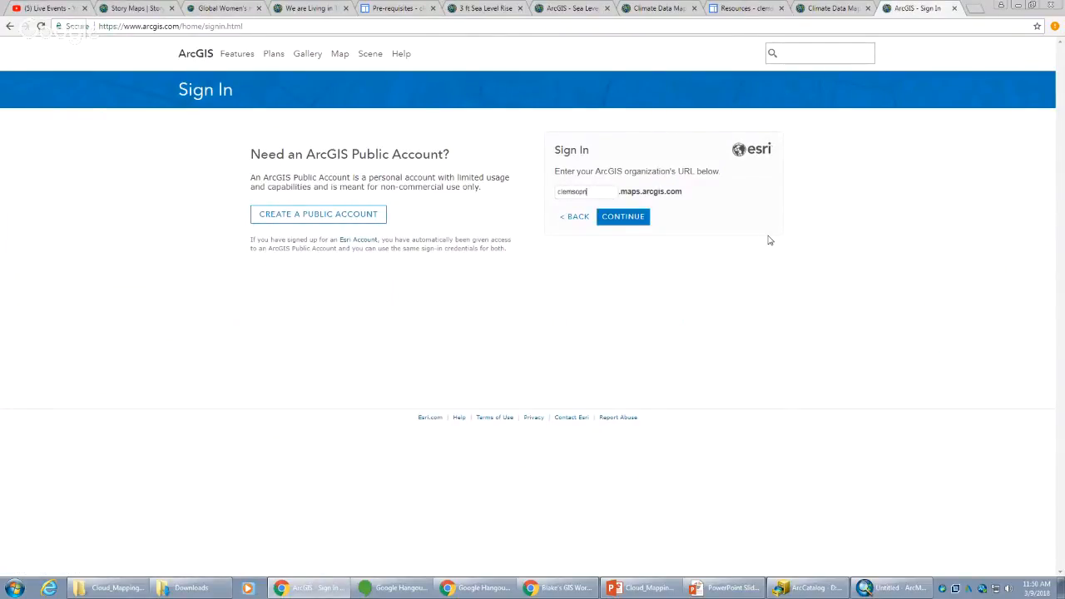
key(Return)
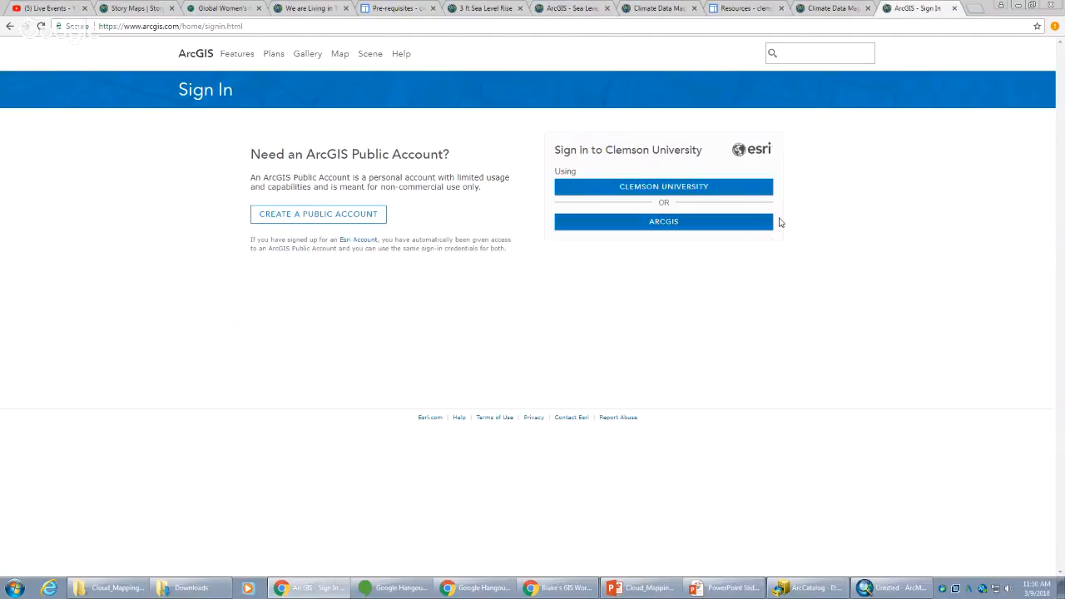
click(748, 193)
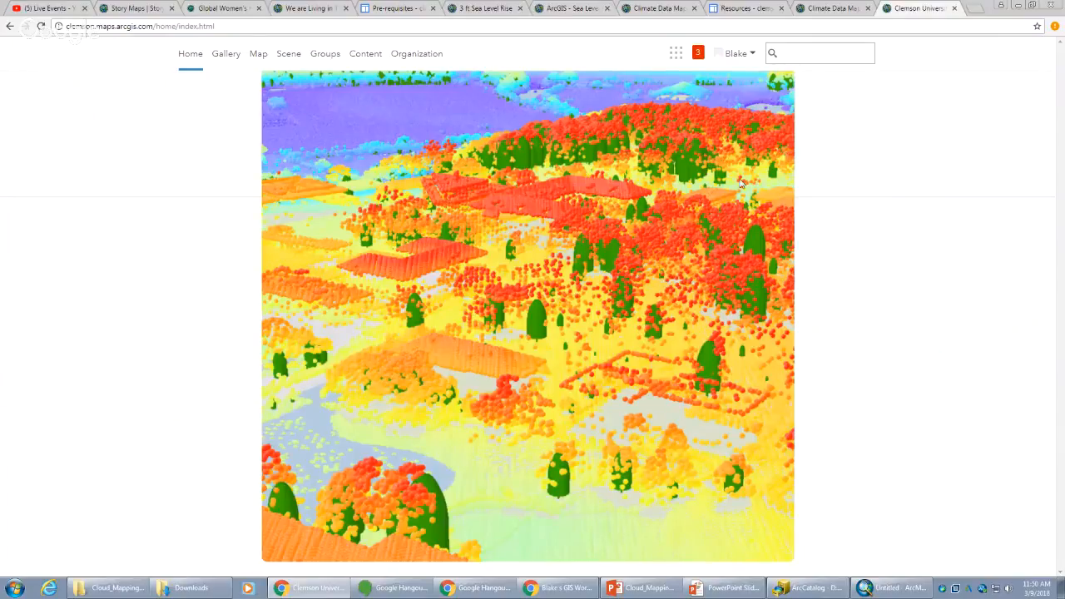
click(364, 53)
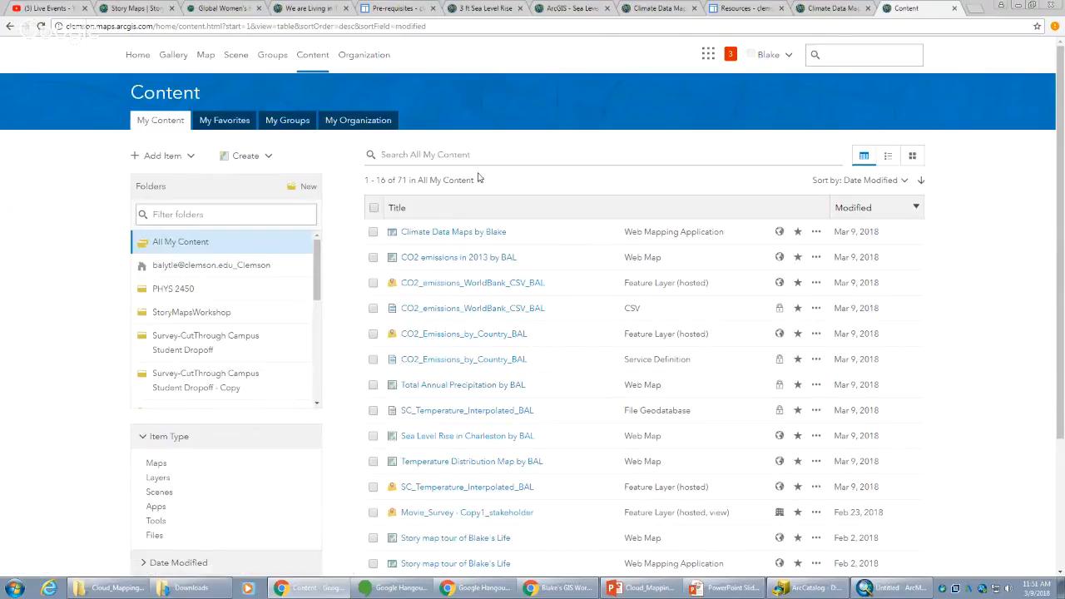
- Open the 'CO2 emissions in 2013 by BAL' item from My Content in the Map Viewer
click(311, 56)
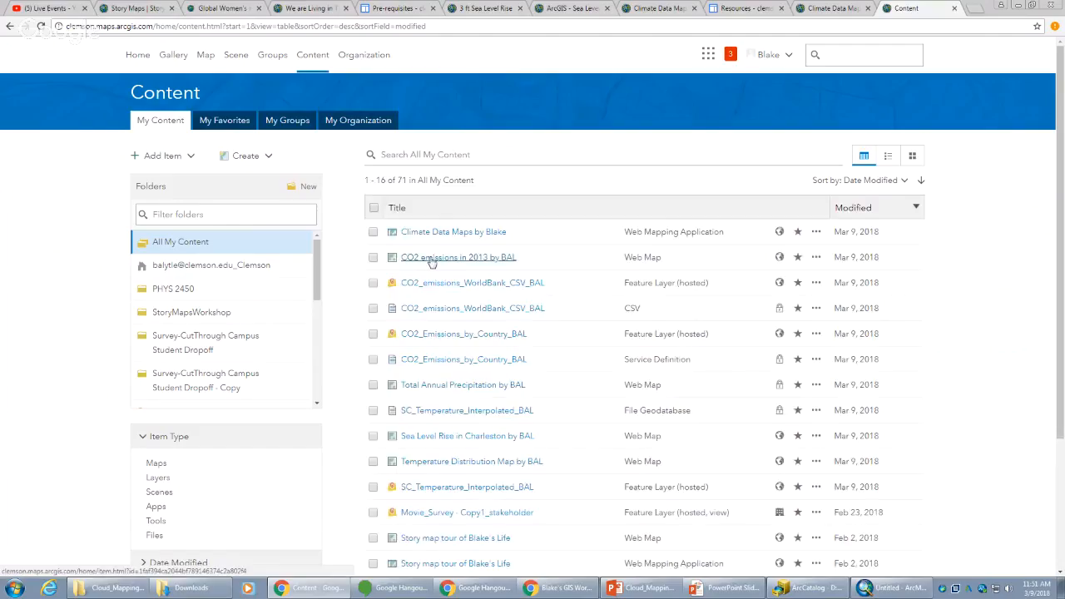
click(432, 260)
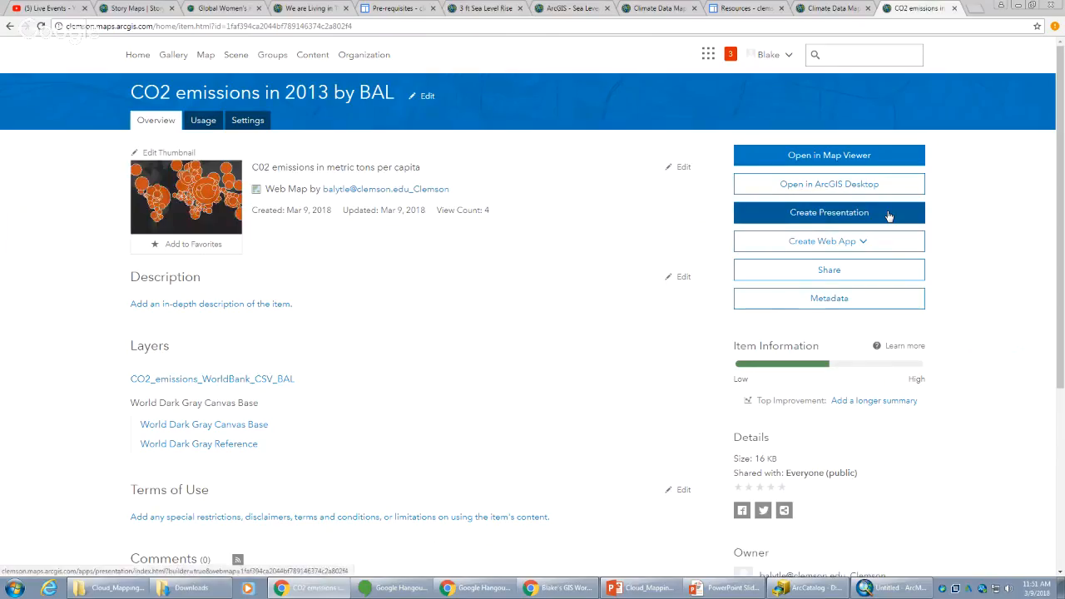
click(830, 158)
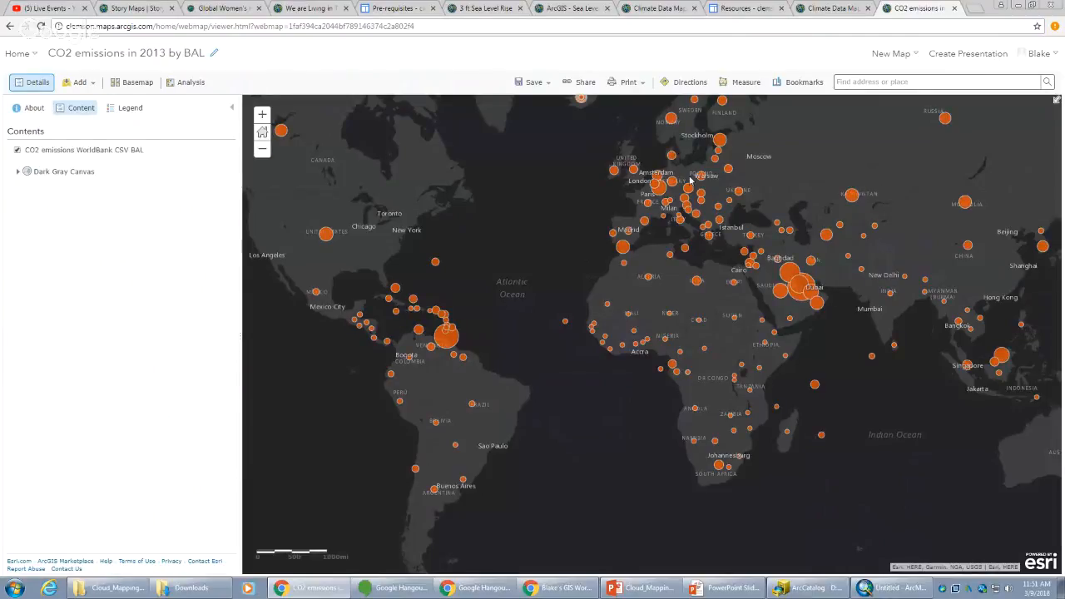
- Bring up the map's Share options and its Embed in Website HTML code
click(579, 86)
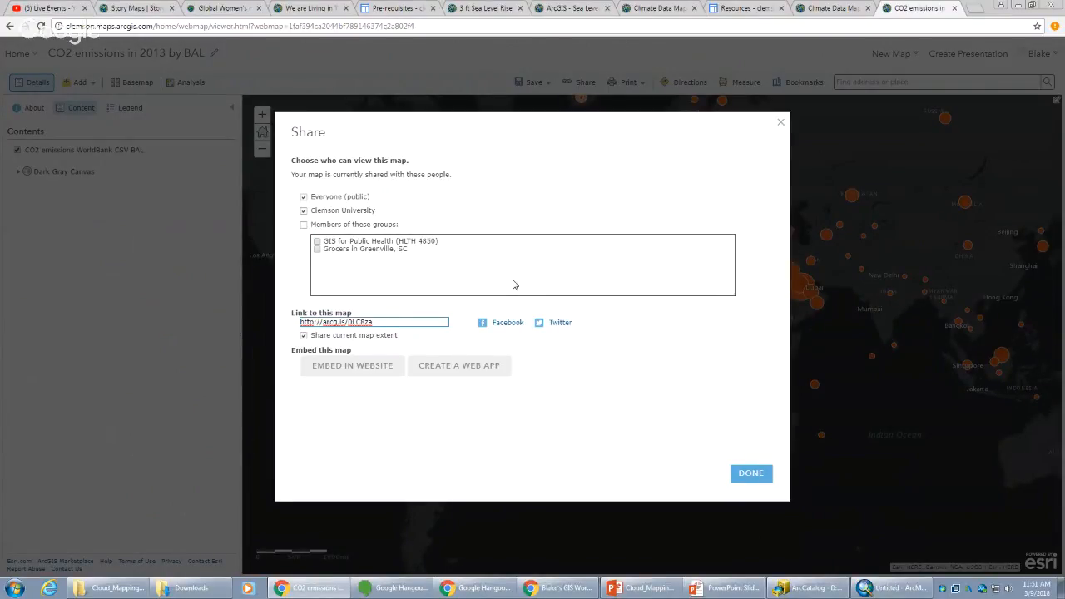
click(325, 374)
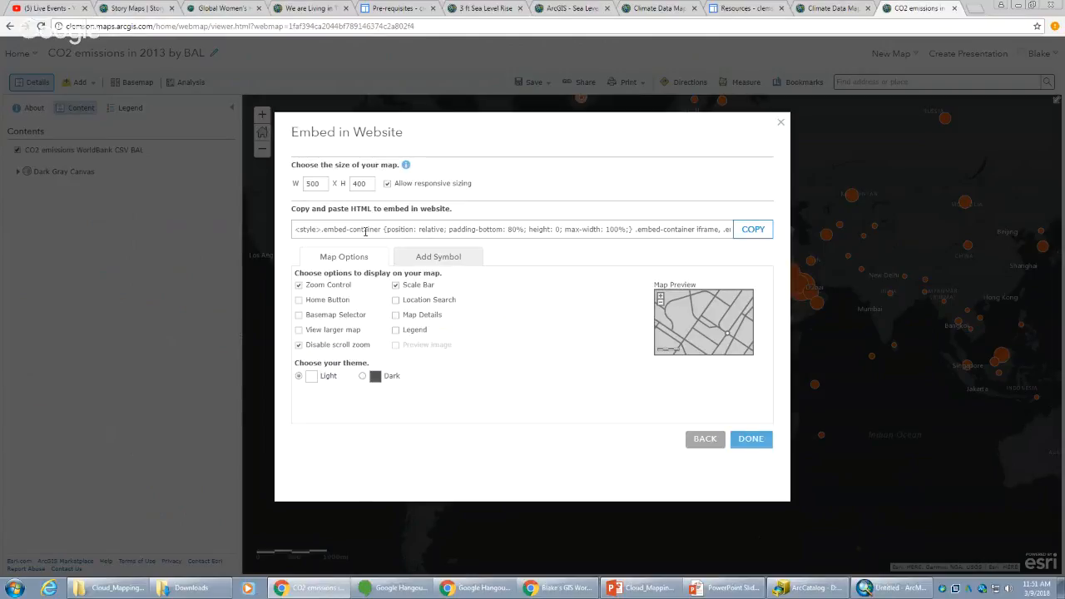
click(364, 234)
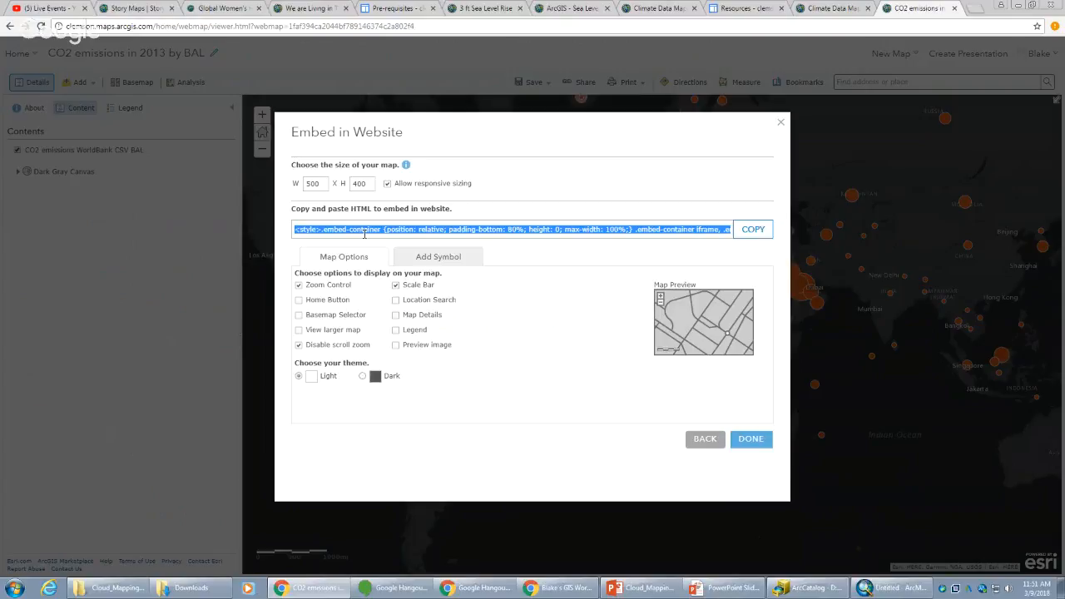
click(613, 210)
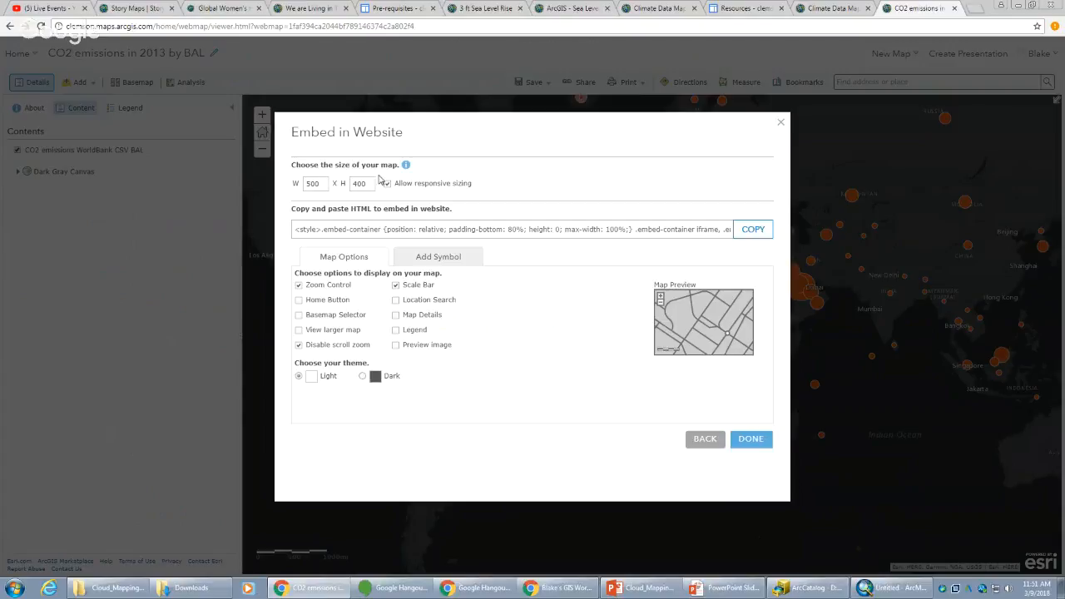
- Resize the embedded map from 500 x 400 to 900 wide by 600 high
click(323, 183)
drag(325, 184, 292, 186)
text(900)
click(356, 184)
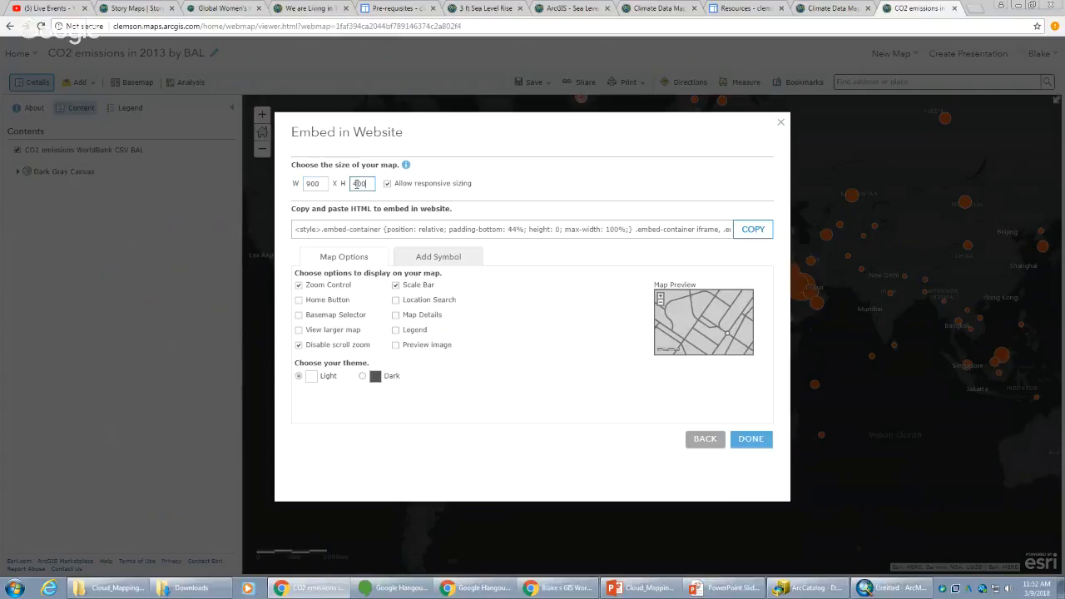
double_click(356, 184)
text(600)
- Add a basemap selector and legend, choose the Dark theme, and copy the embed HTML
click(298, 315)
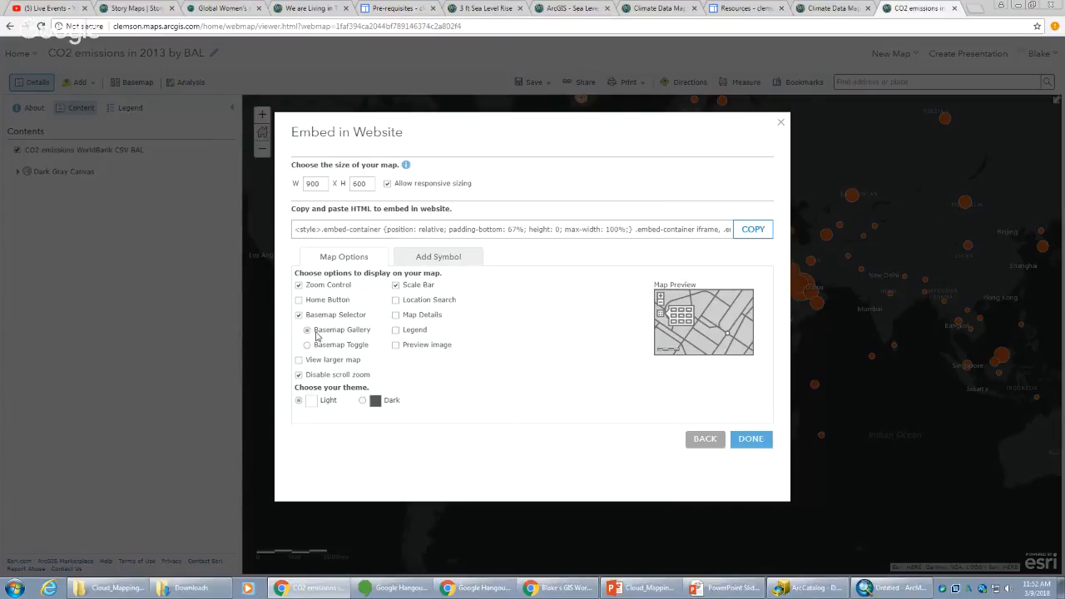
click(396, 330)
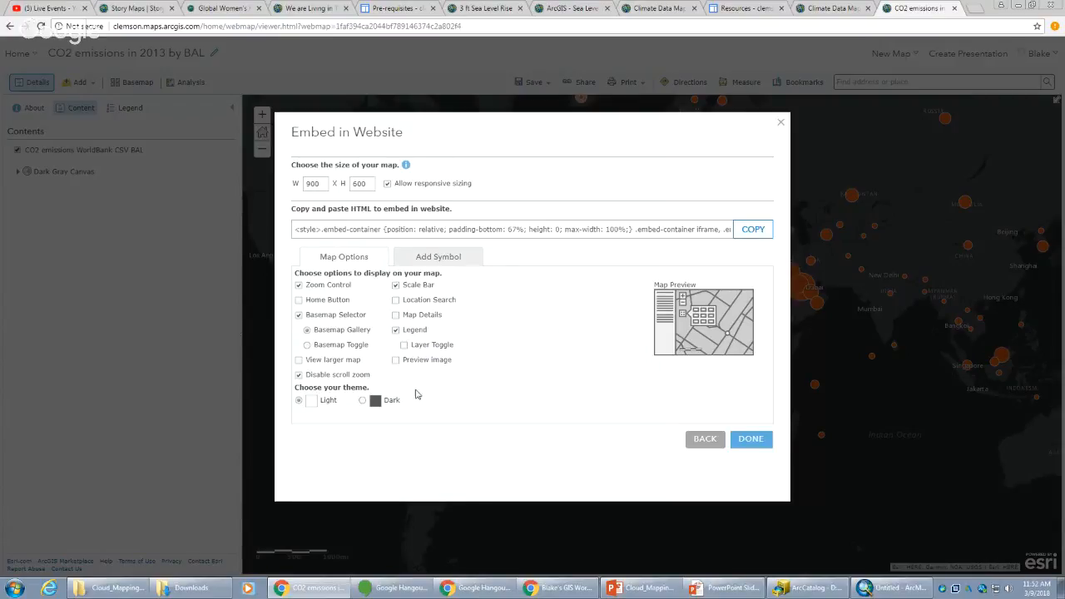
click(365, 401)
click(753, 230)
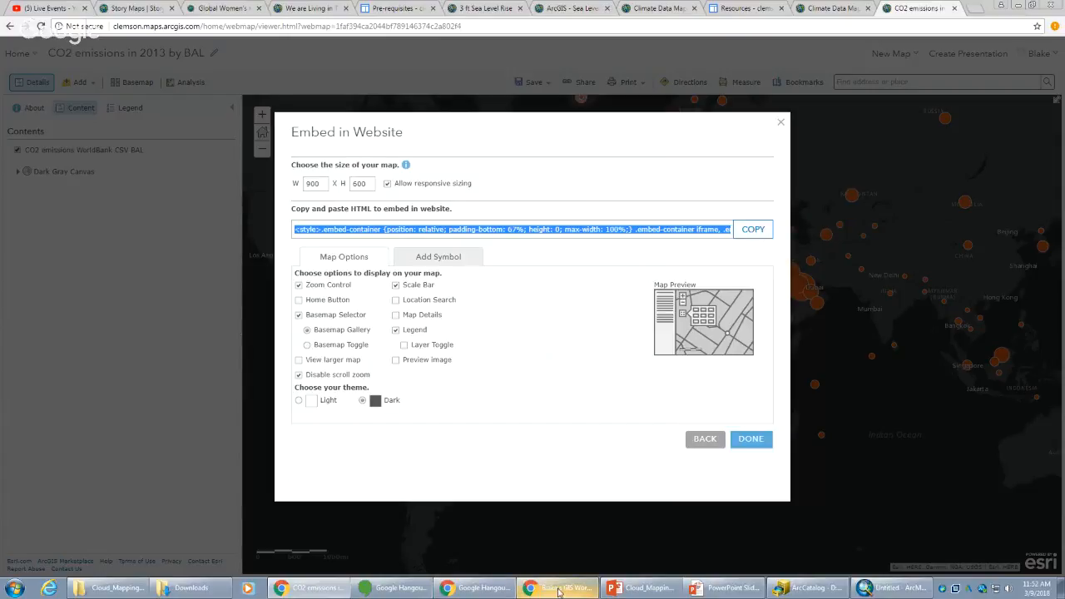
mouse_move(560, 592)
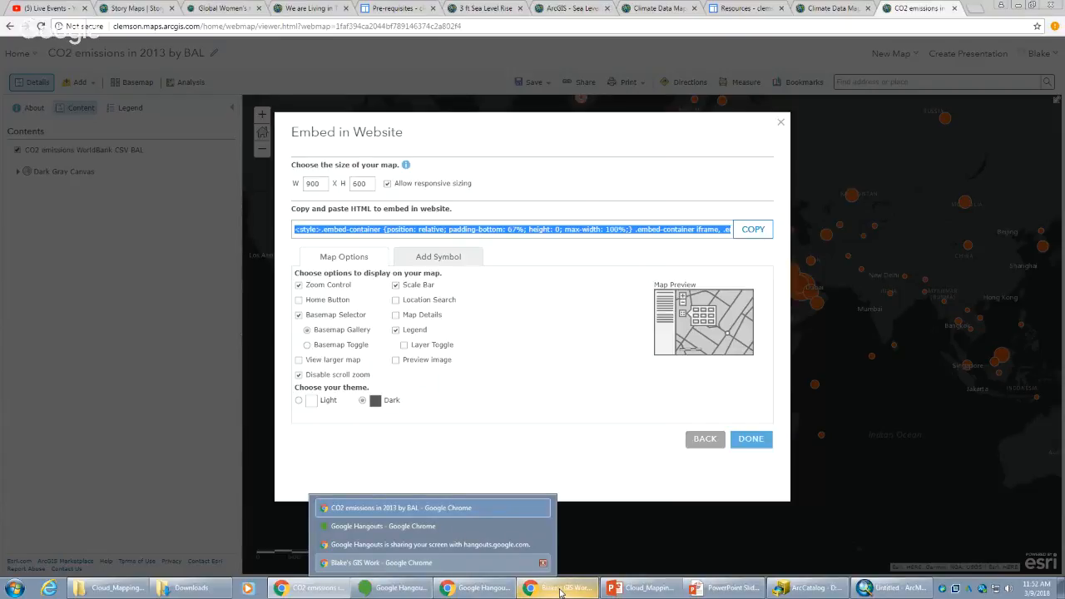
- In the Google Sites window, go to the 'My Map from ArcGIS Online' page and start editing it
click(560, 593)
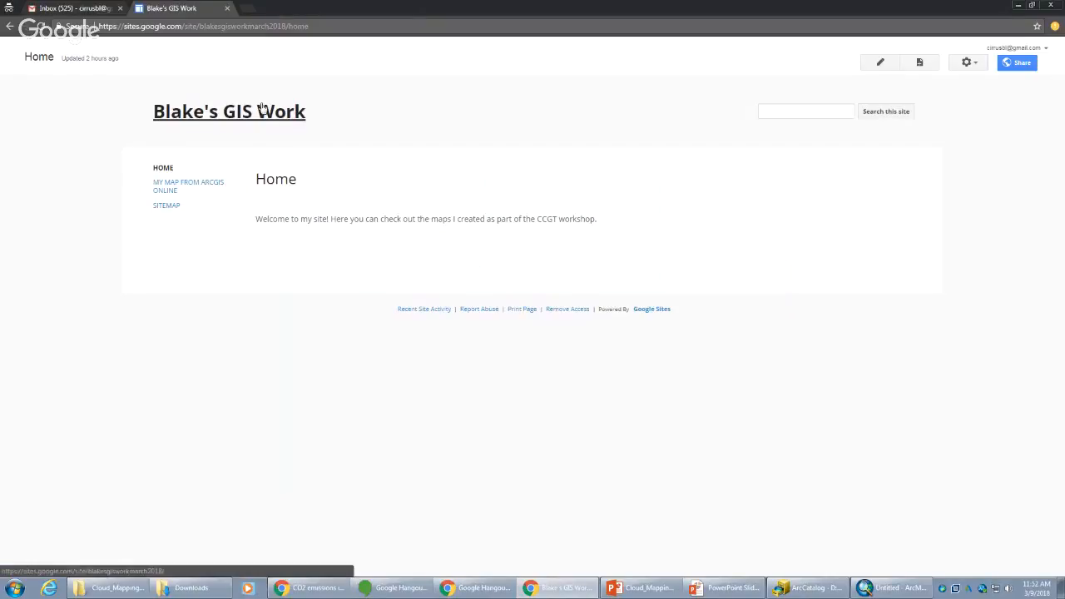
click(189, 187)
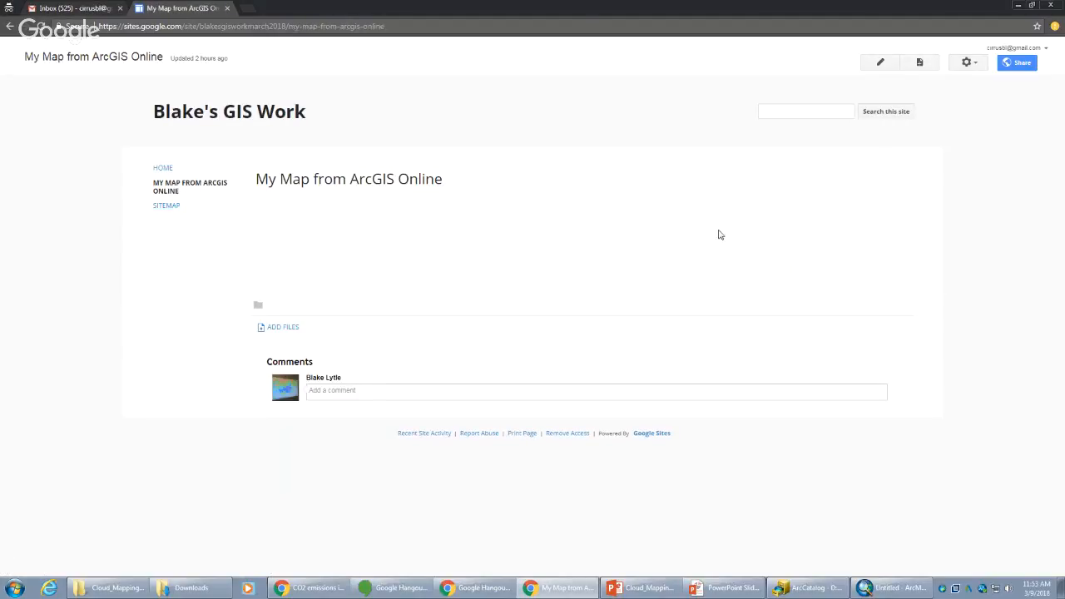
click(883, 64)
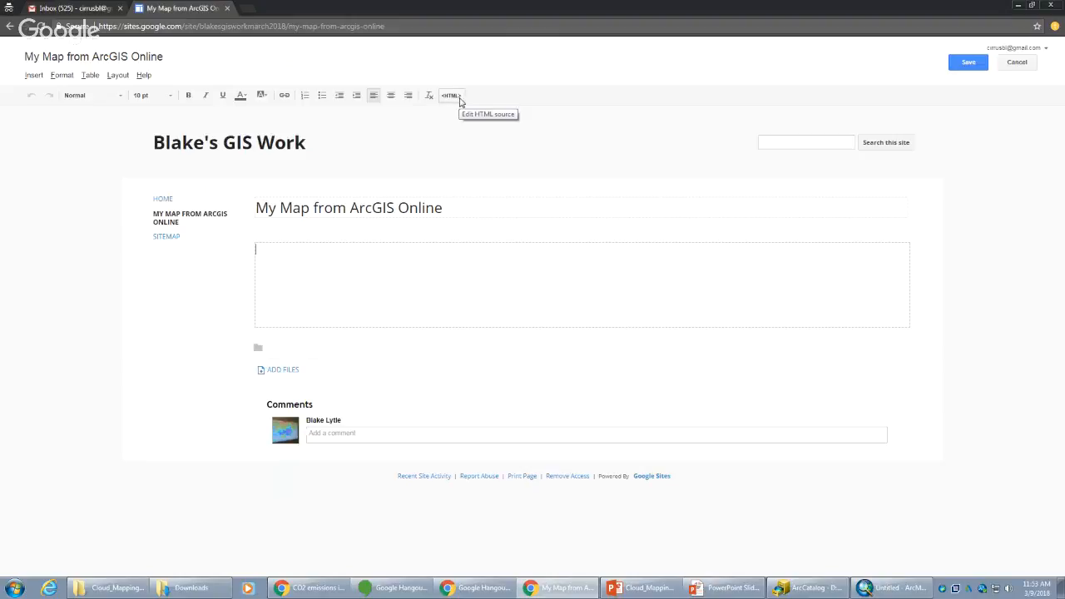
- Paste the ArcGIS embed code into the page's HTML source, accept the removed-tags warning, and save
click(449, 95)
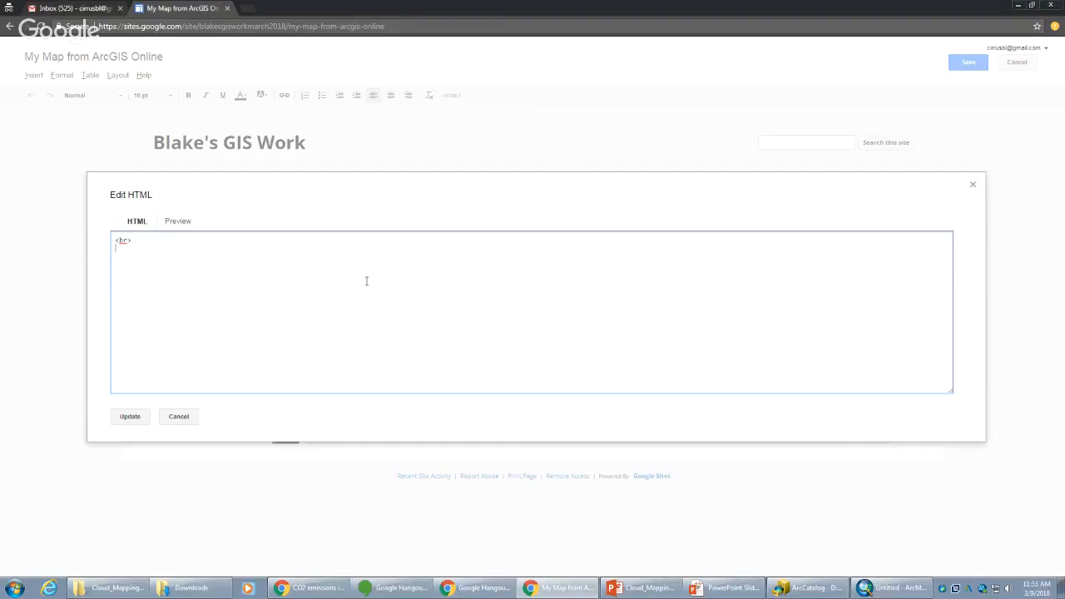
key(ctrl+v)
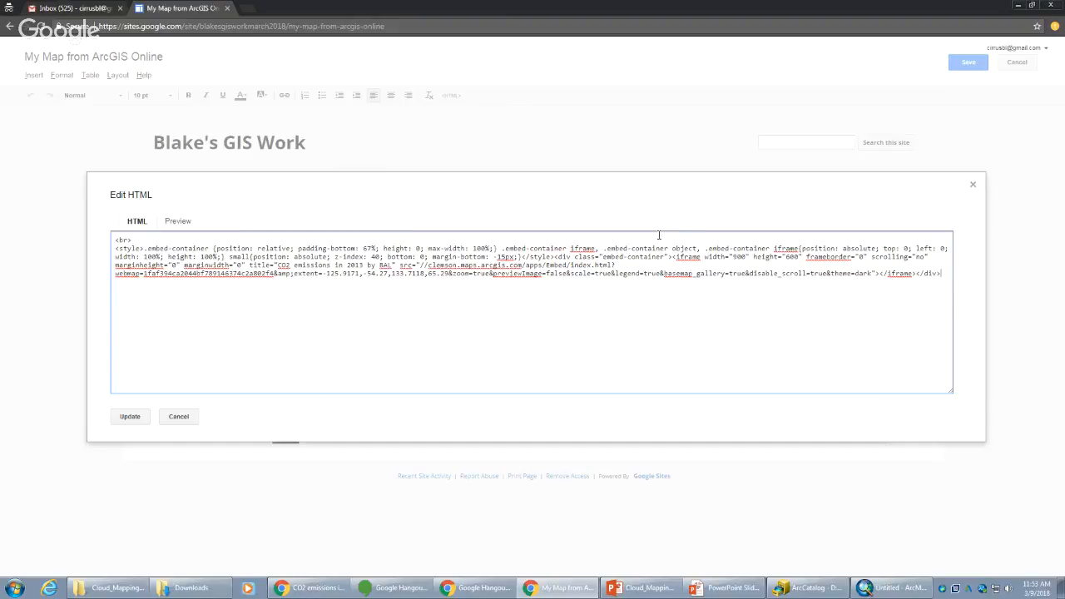
click(129, 418)
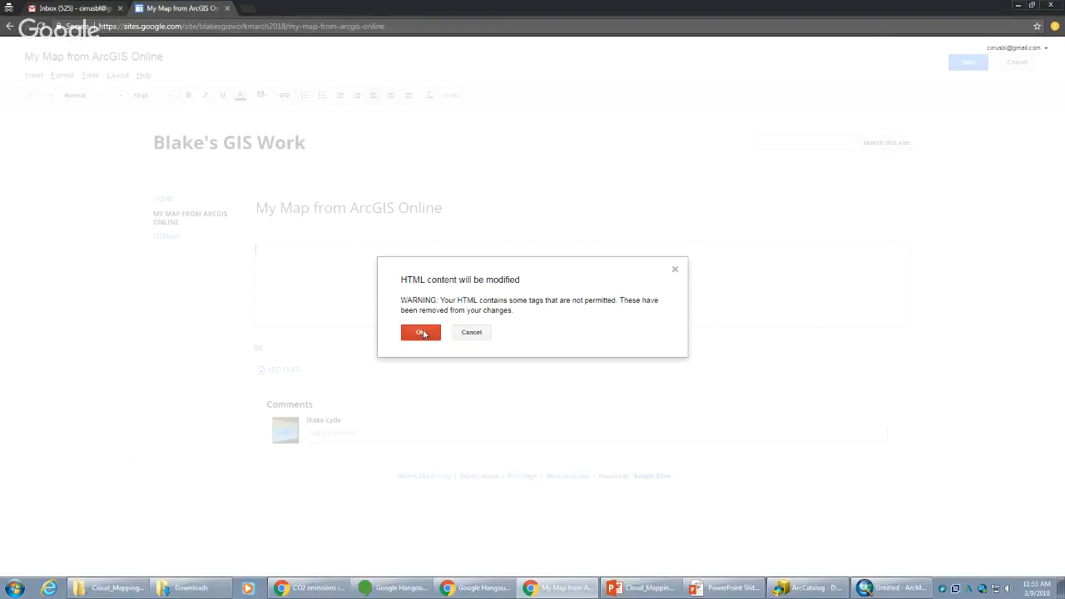
click(422, 333)
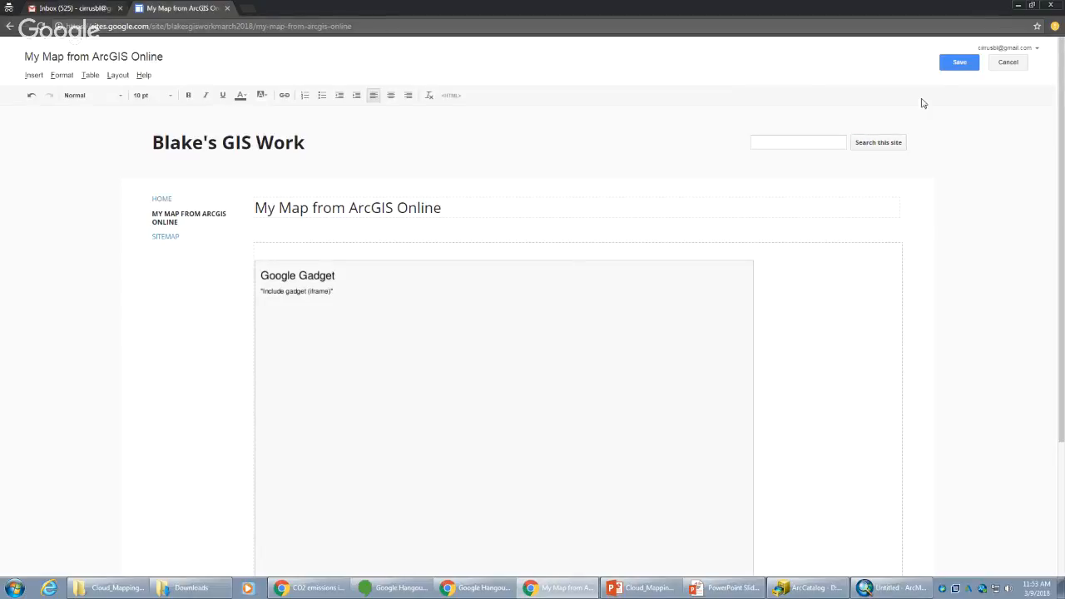
click(963, 65)
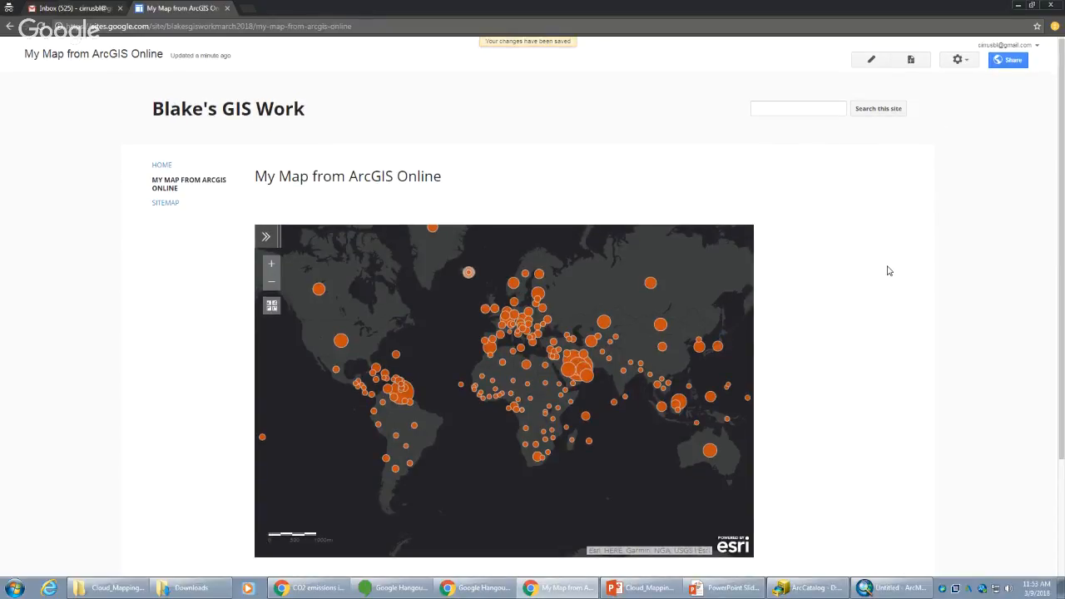
- Zoom the embedded map into Africa and view, then close, Mali's emissions popup chart
scroll(891, 268, down, 1)
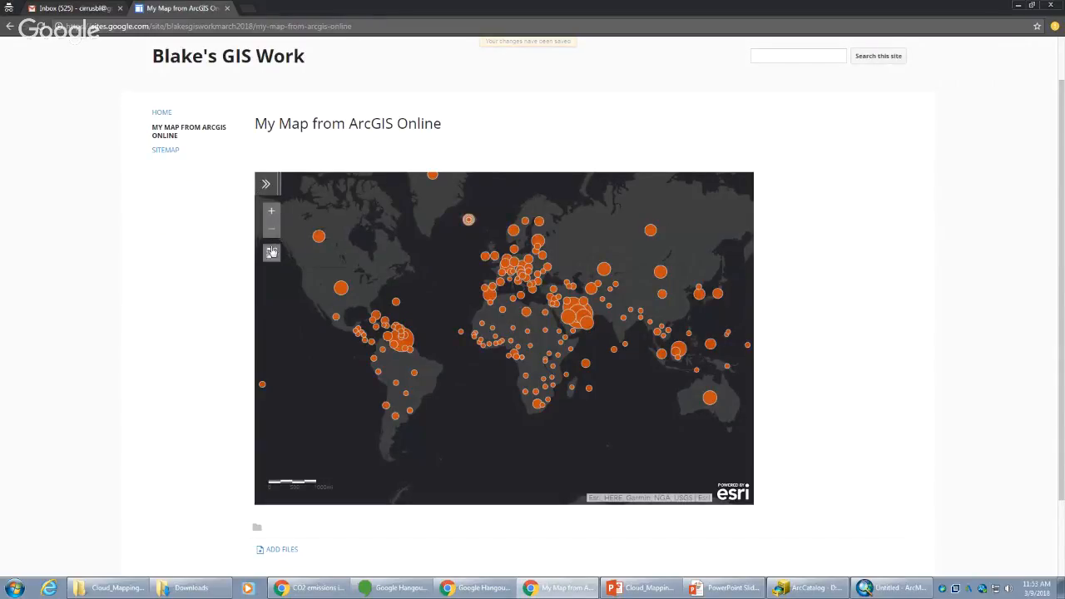
drag(411, 294, 501, 301)
scroll(501, 301, up, 1)
scroll(501, 306, down, 2)
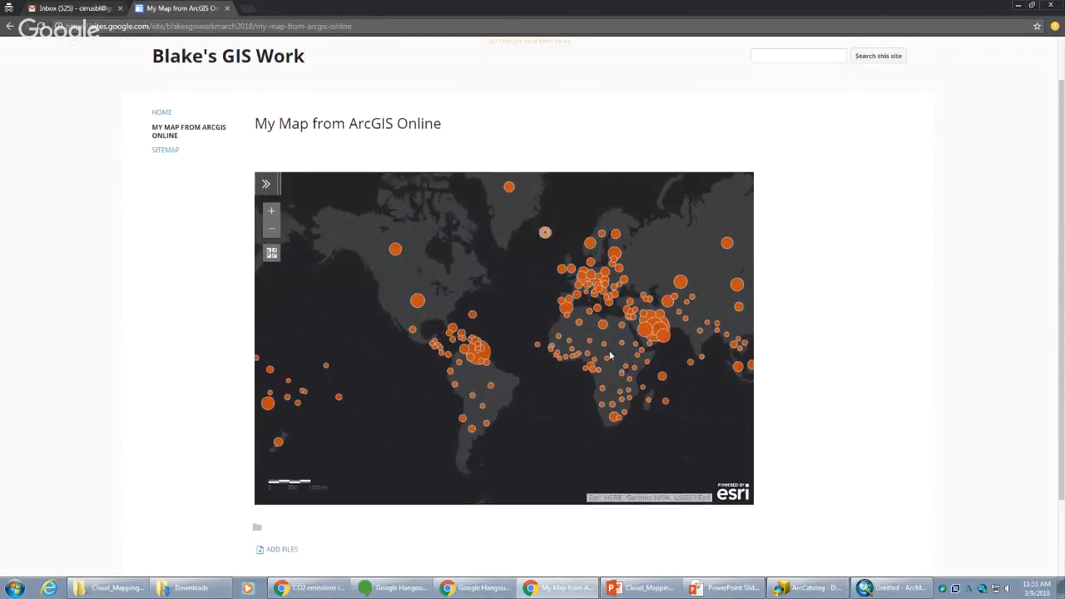
click(272, 214)
scroll(581, 227, up, 3)
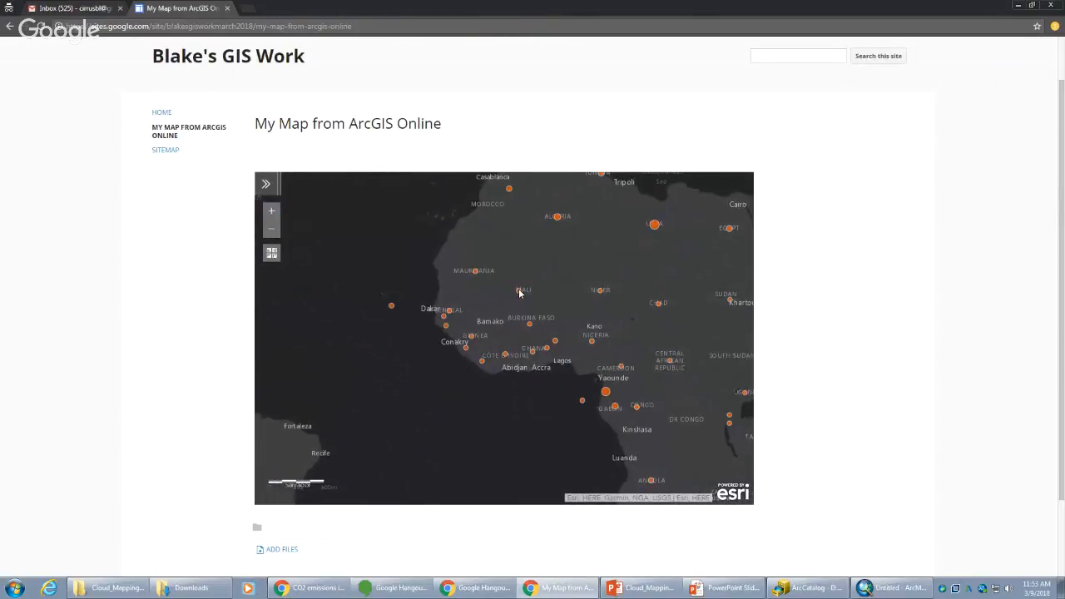
click(519, 292)
scroll(601, 285, down, 5)
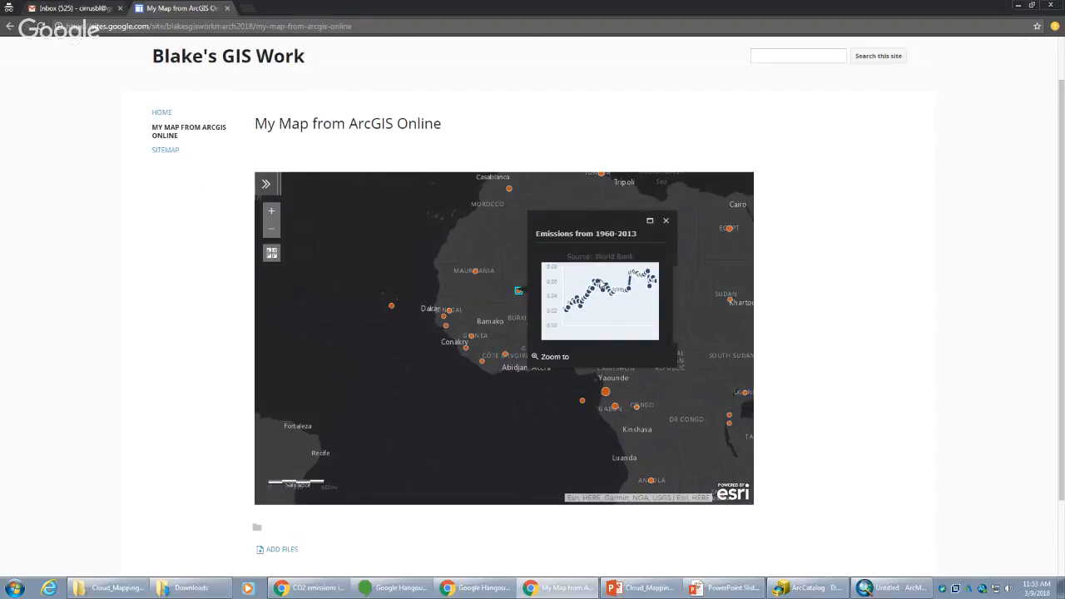
scroll(601, 285, up, 3)
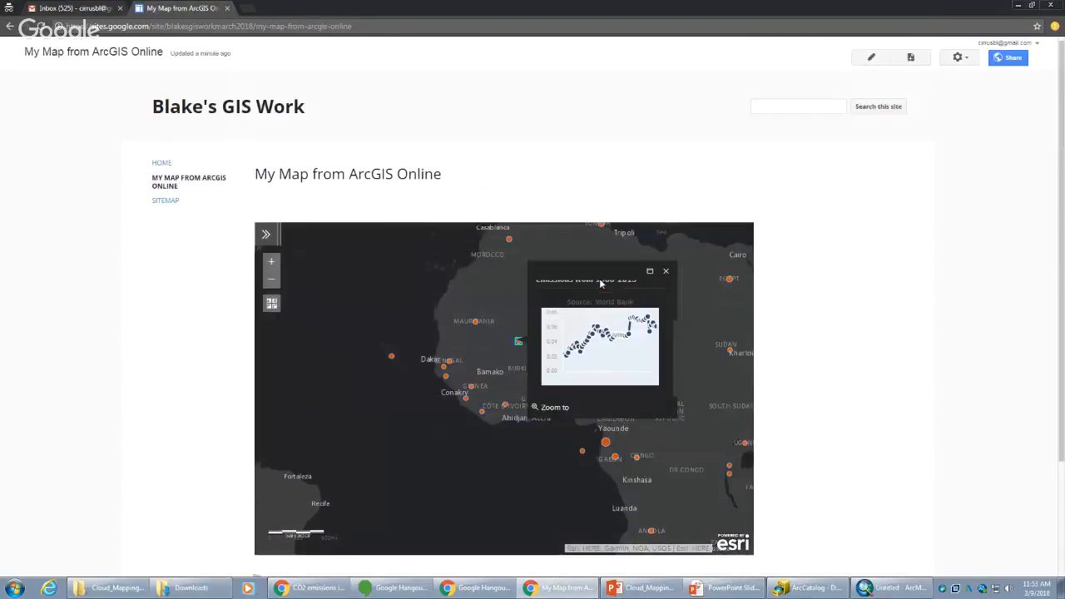
click(665, 276)
- Switch the basemap to Oceans, toggle the legend on and off, and pan to centre Africa
click(278, 310)
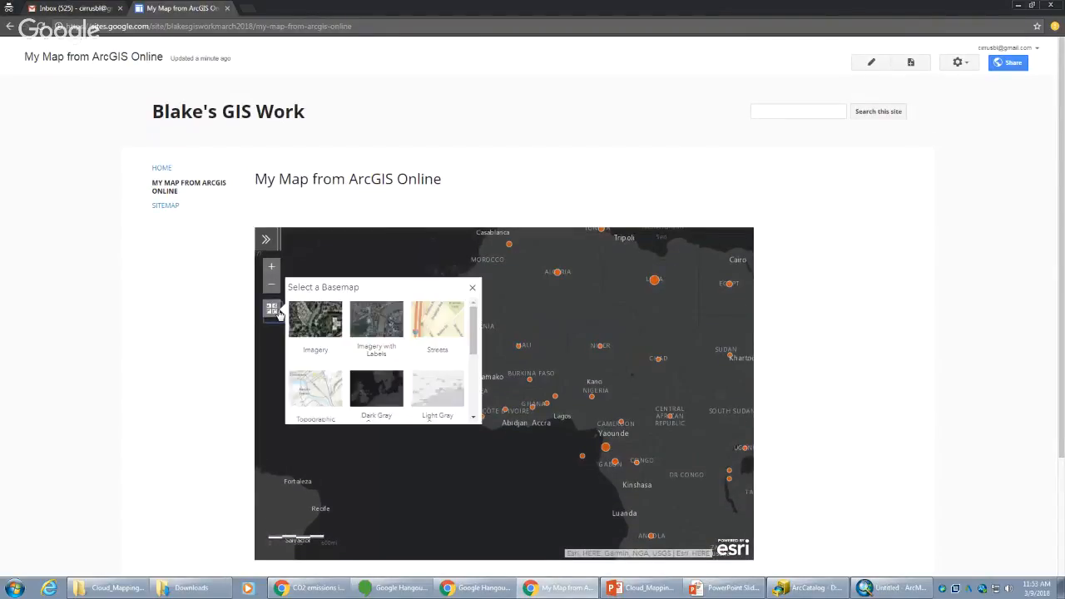
scroll(416, 345, down, 2)
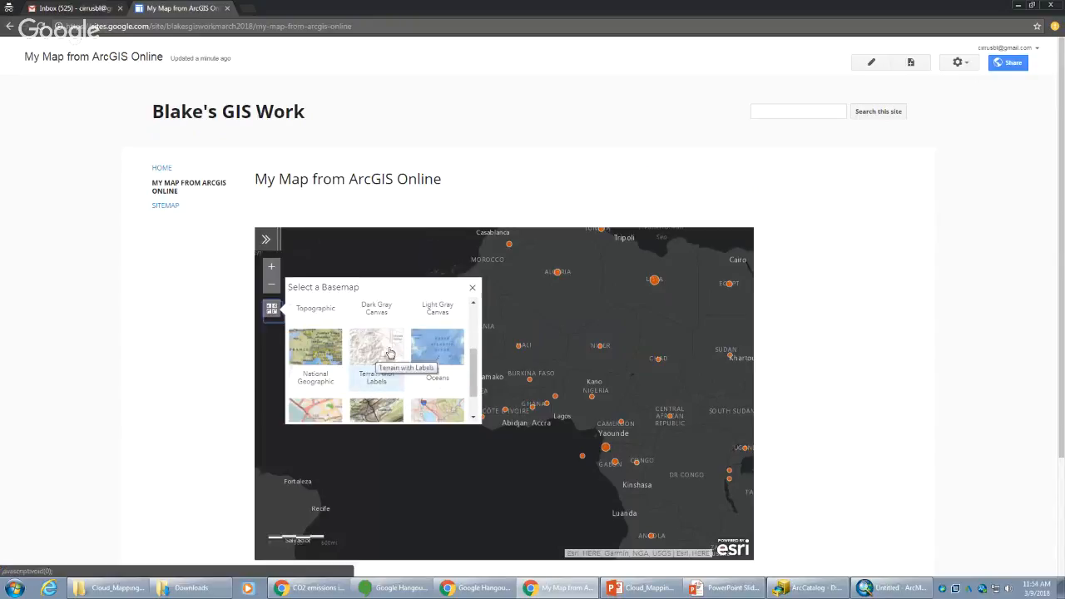
click(428, 350)
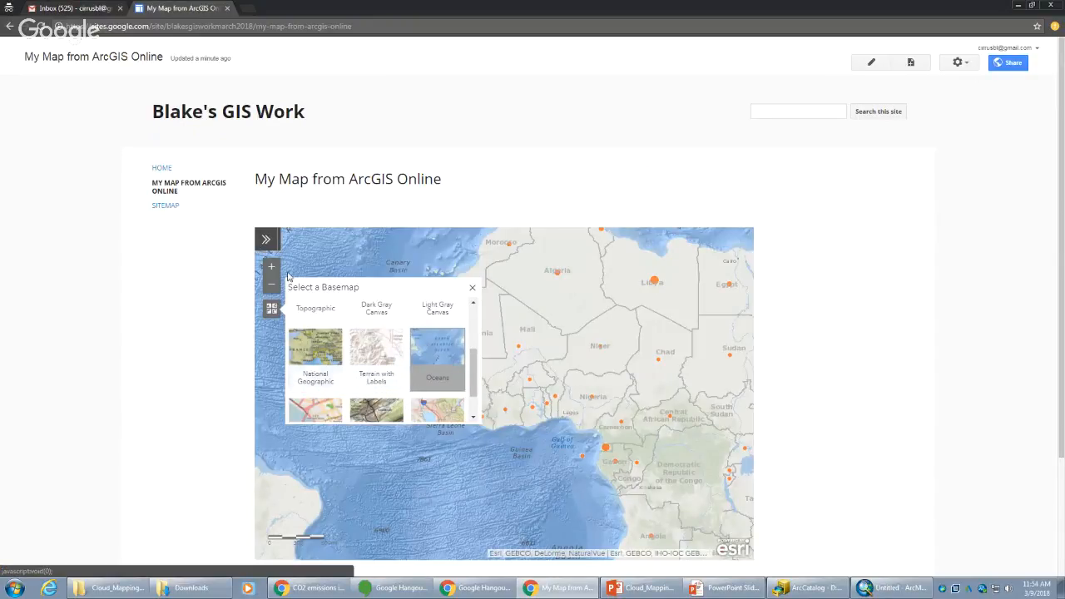
click(268, 241)
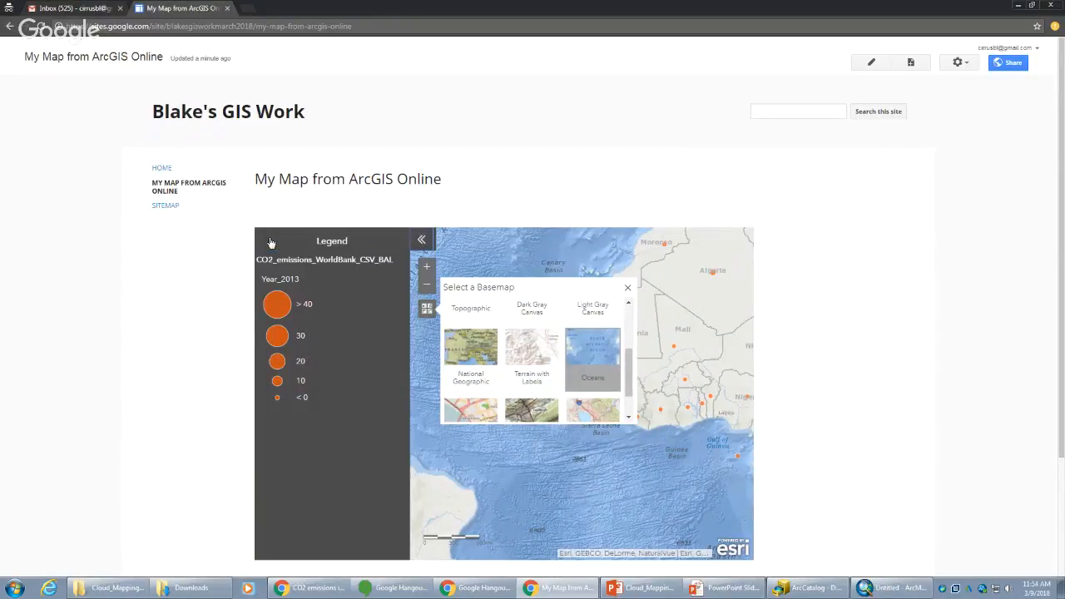
click(419, 244)
drag(572, 285, 477, 251)
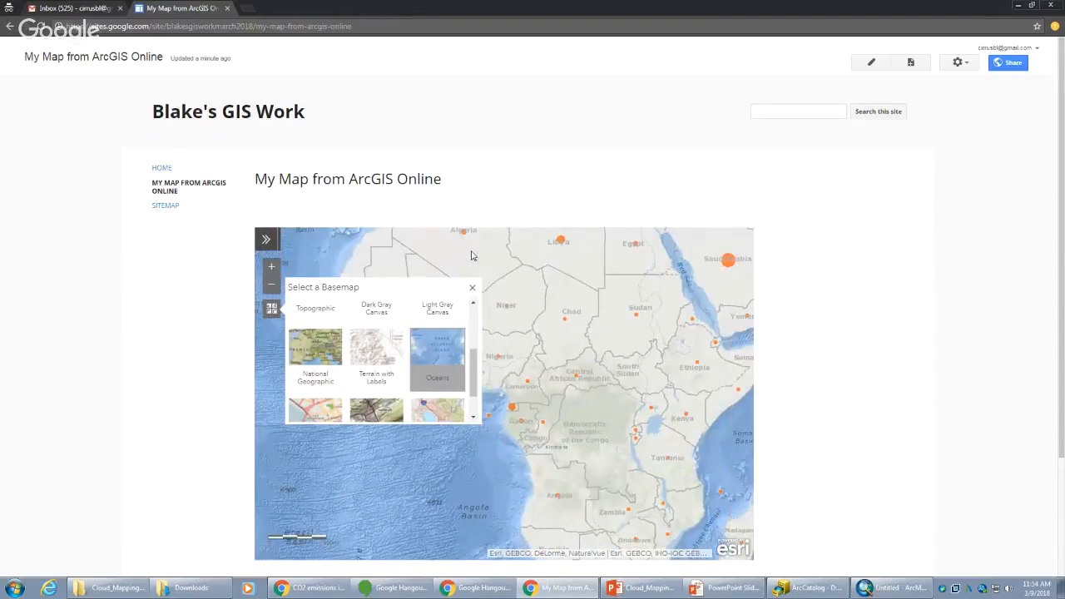
click(471, 289)
scroll(832, 314, down, 3)
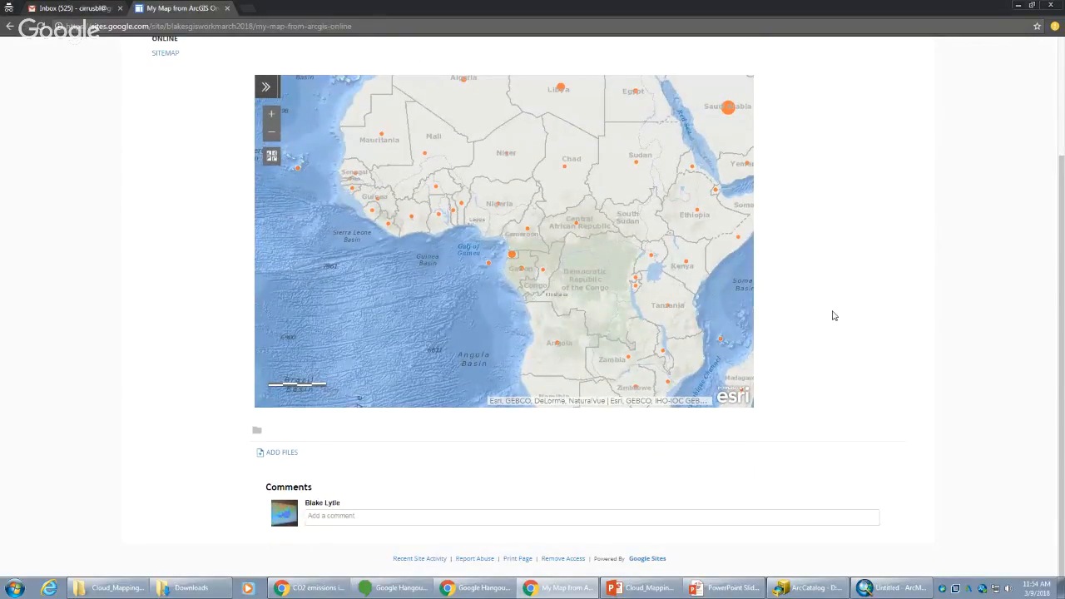
scroll(832, 316, up, 4)
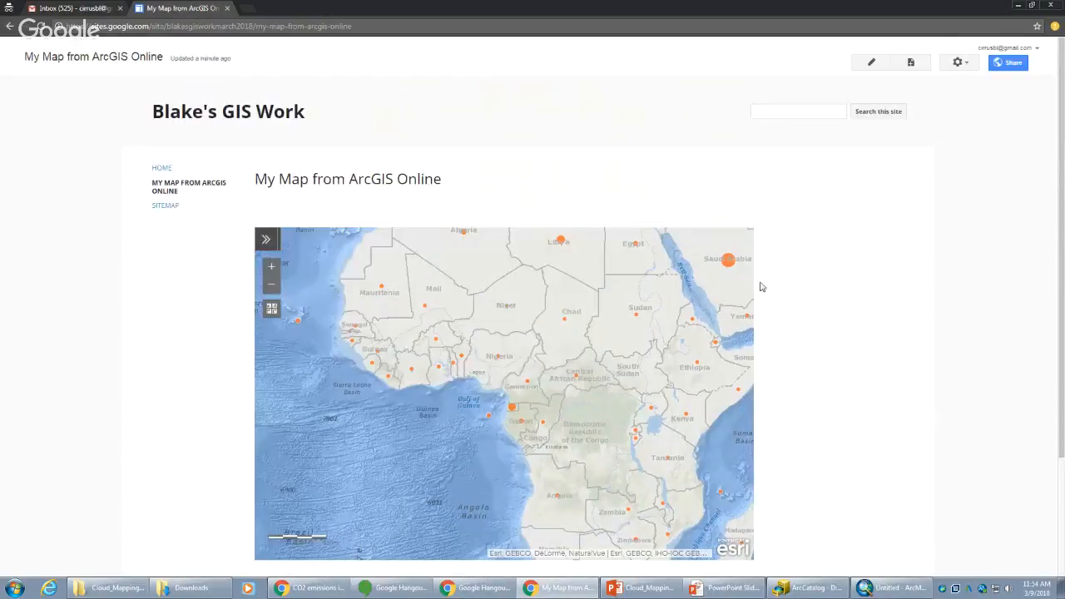
scroll(560, 408, down, 1)
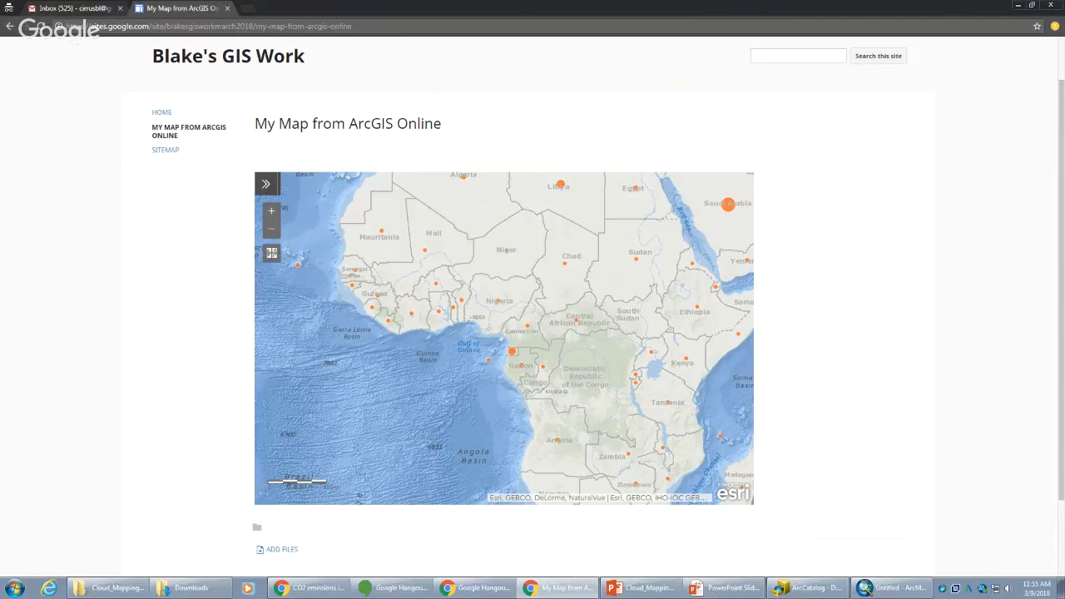
click(719, 594)
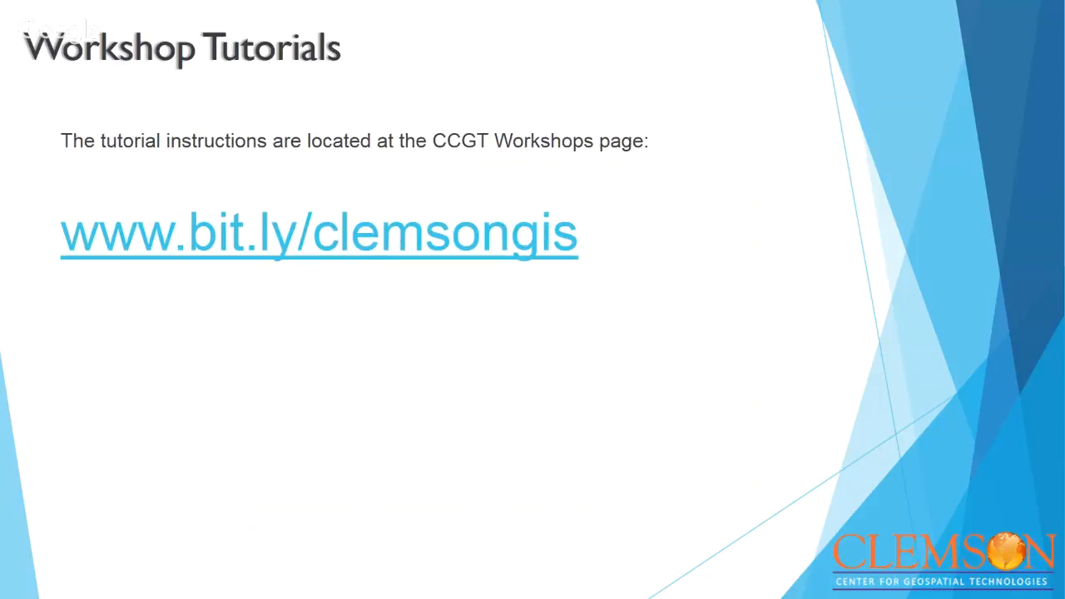
text(Bit.ly/)
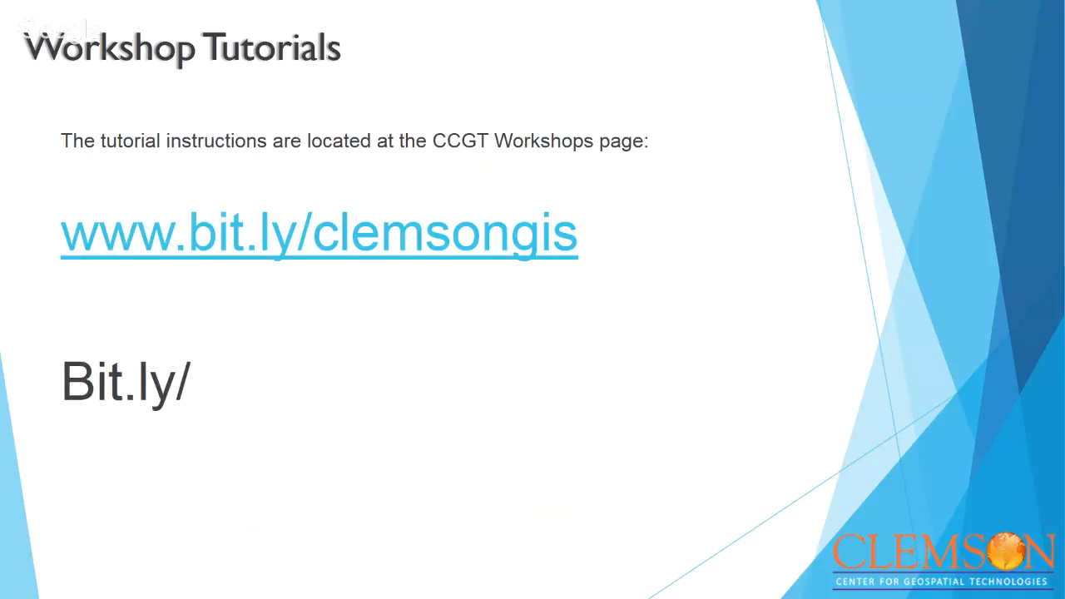
text(ccgtsurvey)
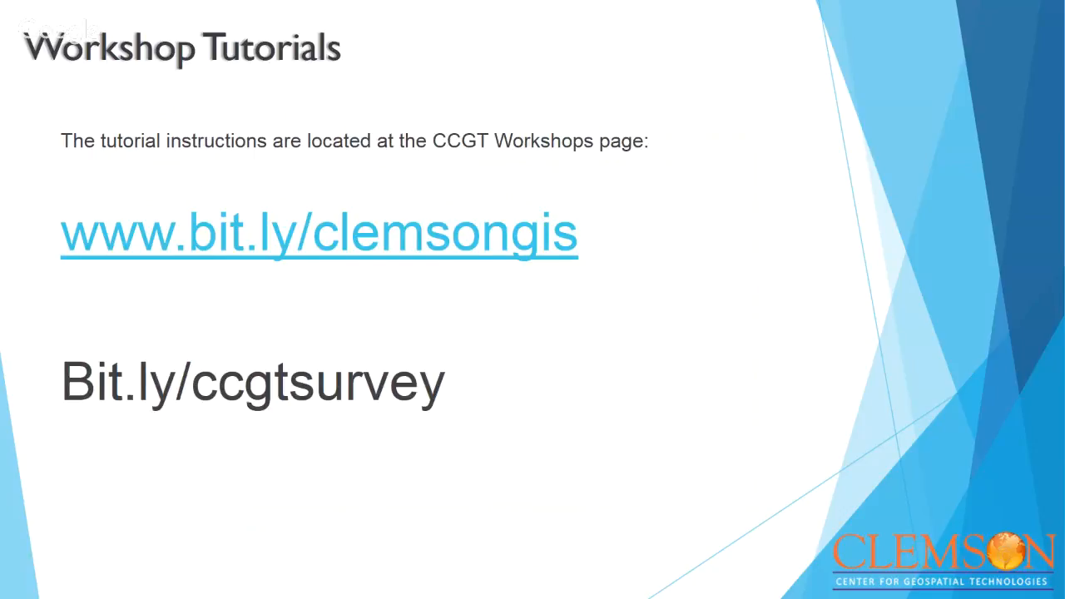